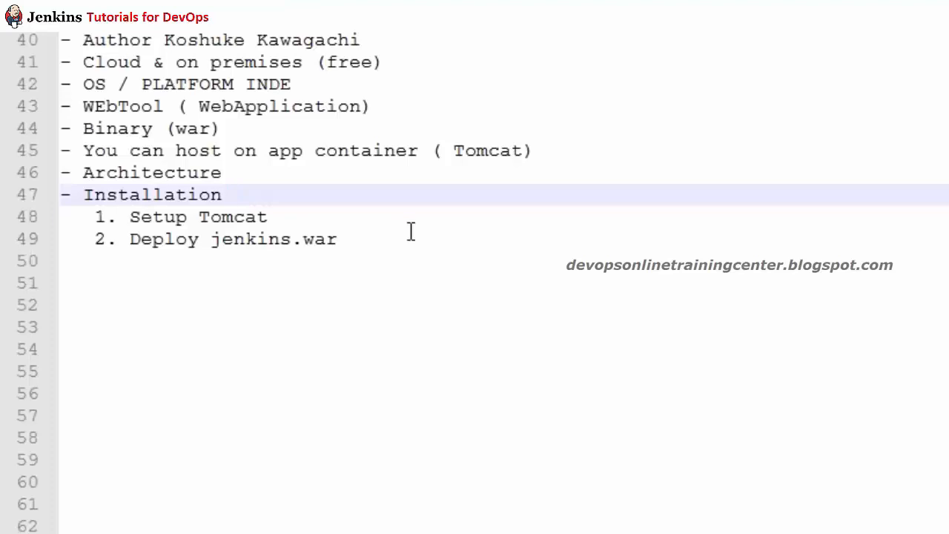
Step: Add the line '3. Slave setup' below 'Deploy jenkins.war' in the Notepad++ installation notes
left_click_drag(390, 251, 59, 219)
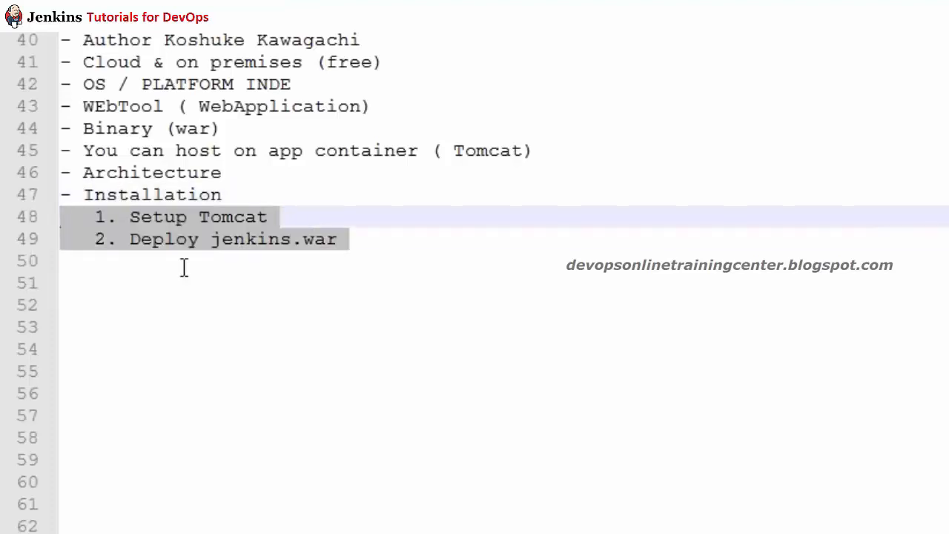
left_click(234, 260)
left_click(385, 244)
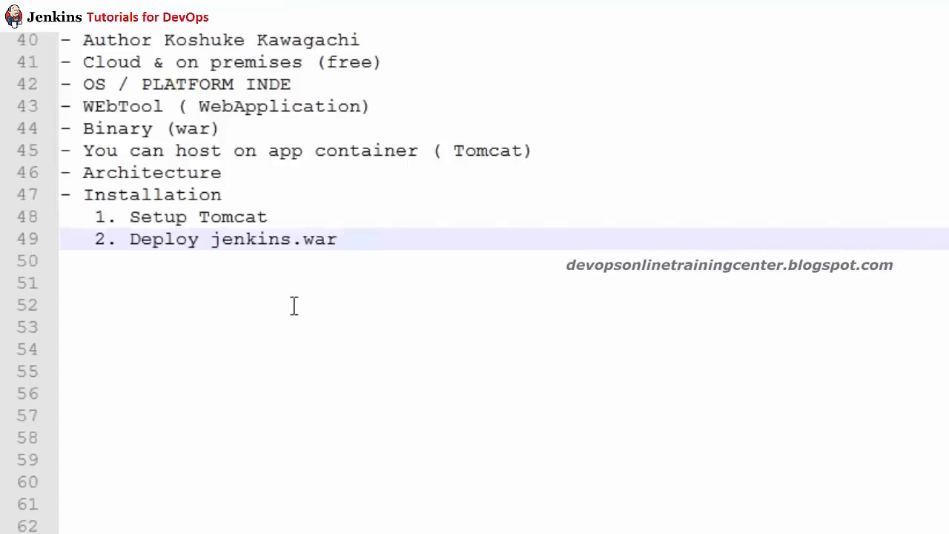
key("Return")
type("3. Skla")
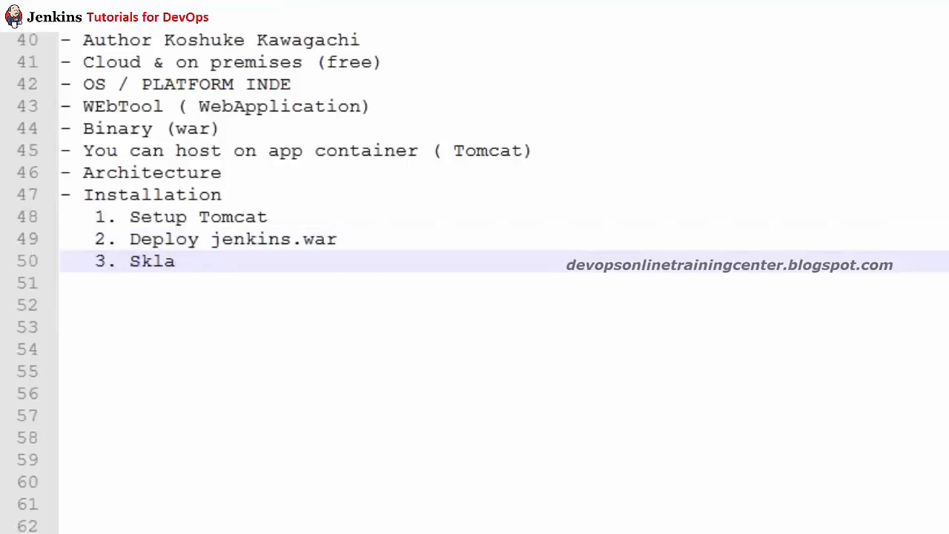
key("BackSpace")
key("BackSpace")
key("BackSpace")
type("lave setup")
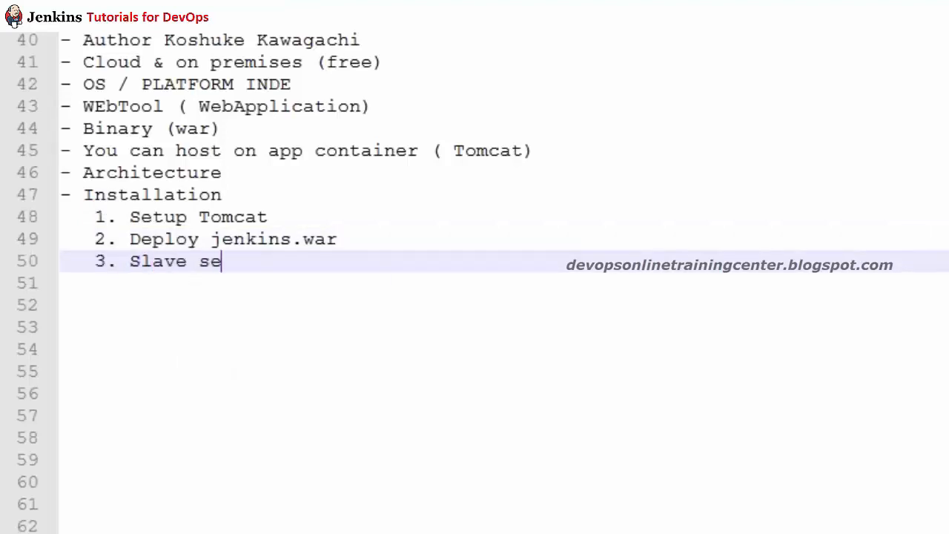
key("Return")
key("Return")
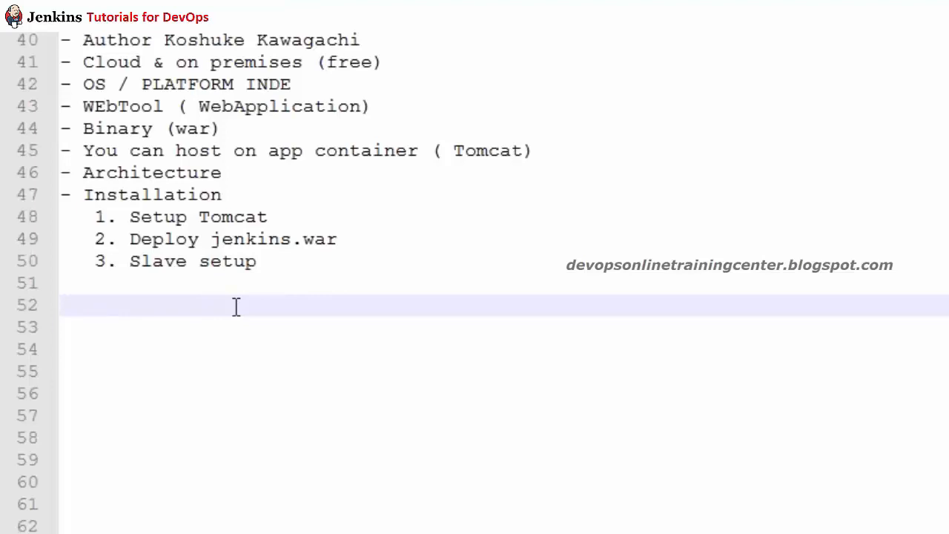
key("BackSpace")
key("BackSpace")
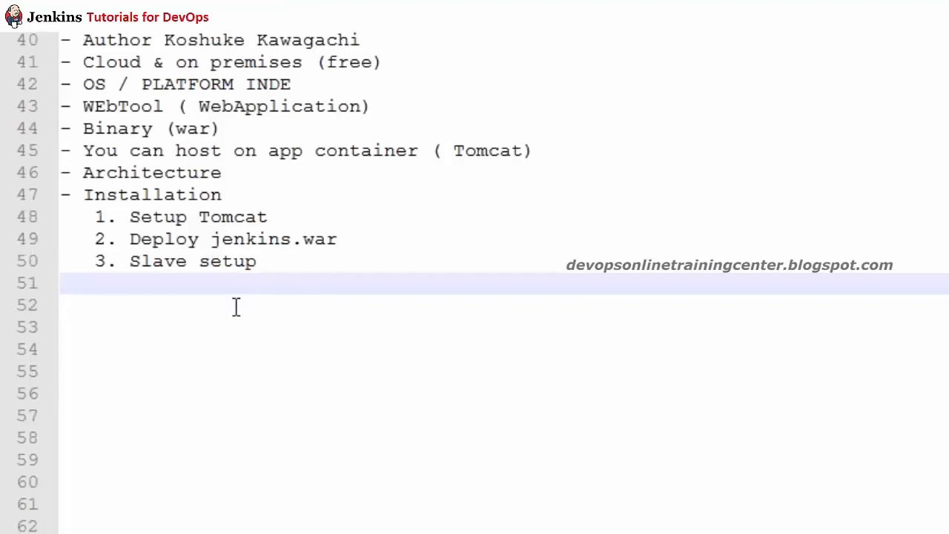
key("alt+Tab")
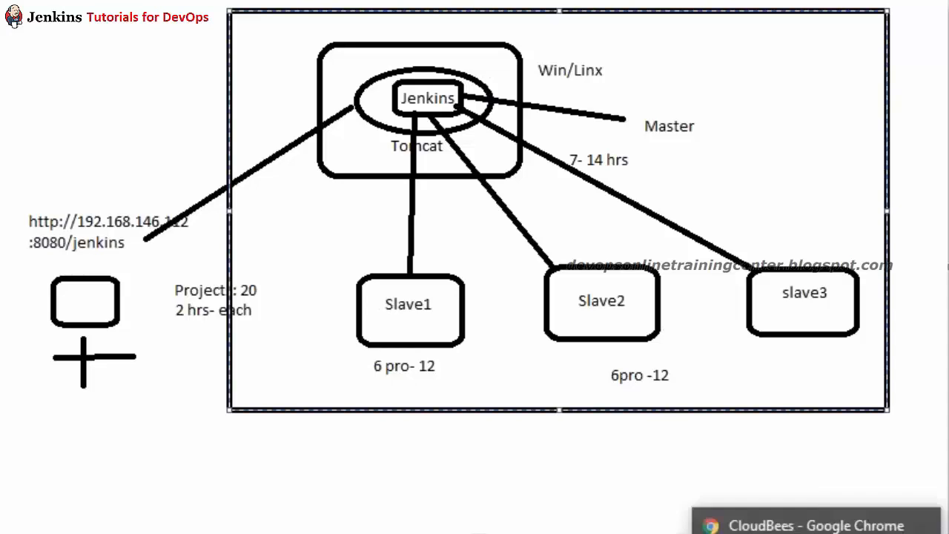
Step: Bring the root@precise32 PuTTY session forward, add blank prompts, and open its window menu
left_click(544, 527)
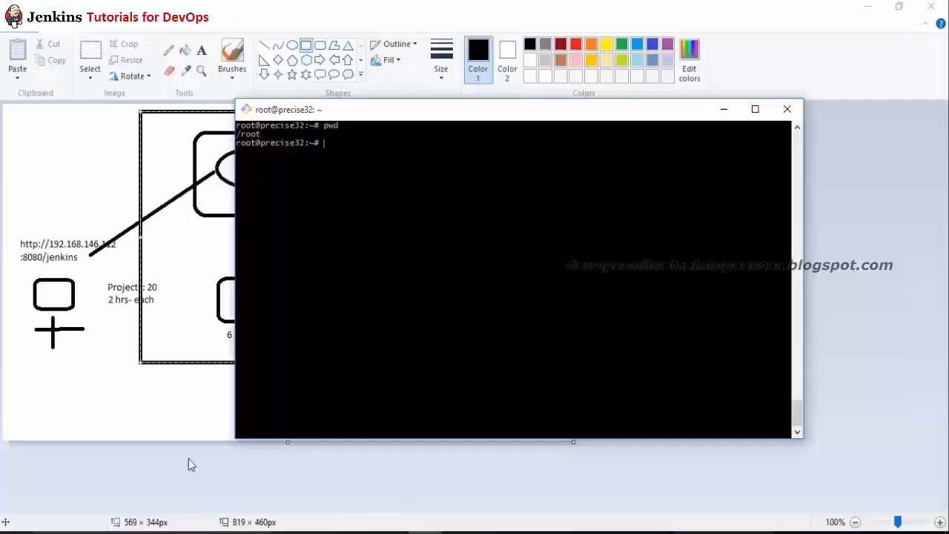
key("Return")
key("Return")
key("Return")
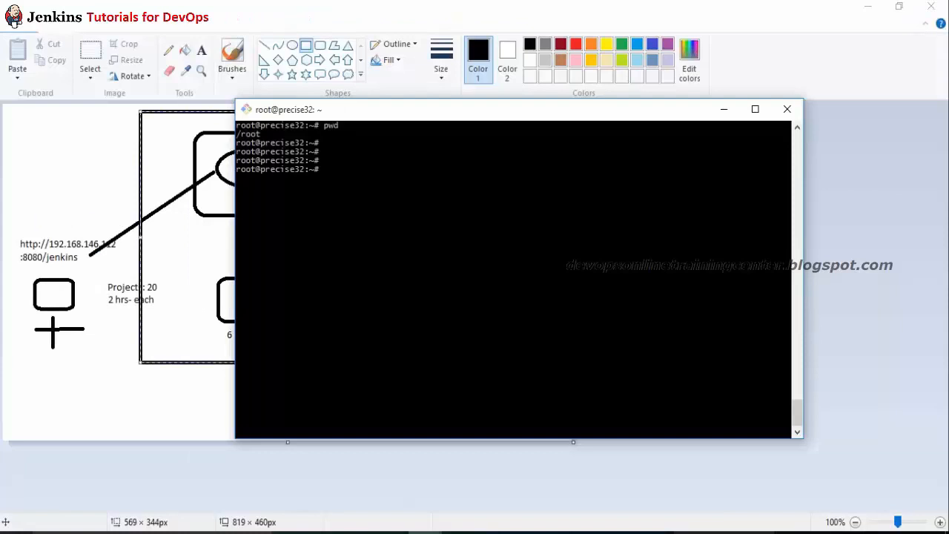
left_click(247, 111)
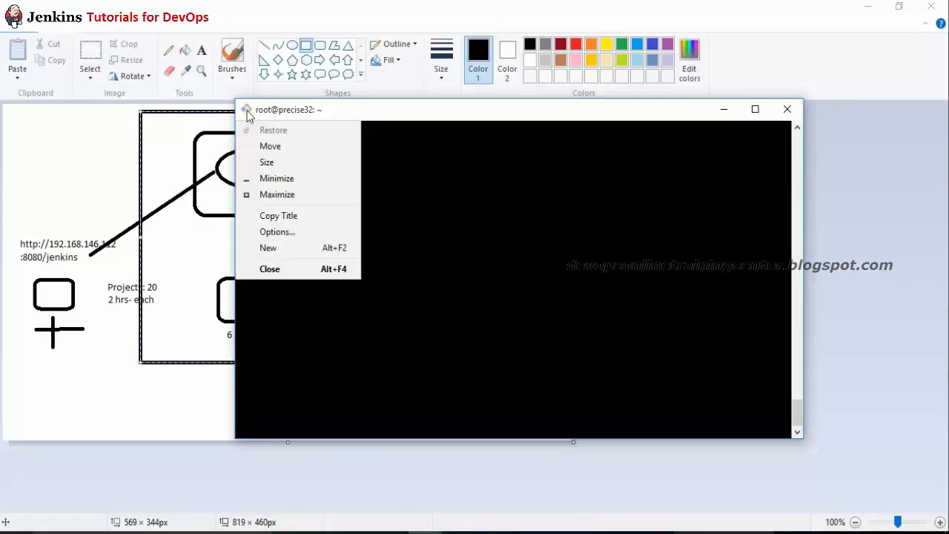
Step: Change the terminal font from 9-point to 10-point Lucida Console and apply it to the session
left_click(295, 232)
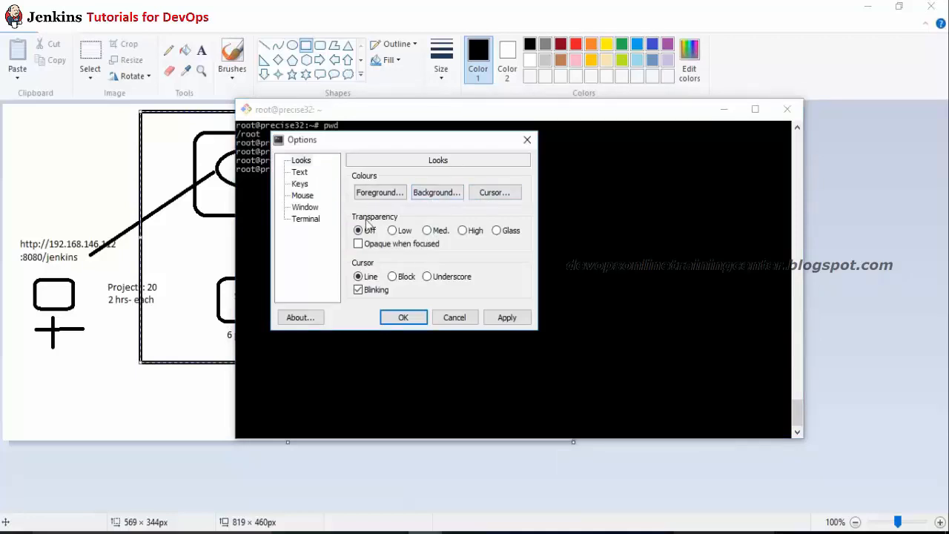
left_click(299, 173)
left_click(507, 194)
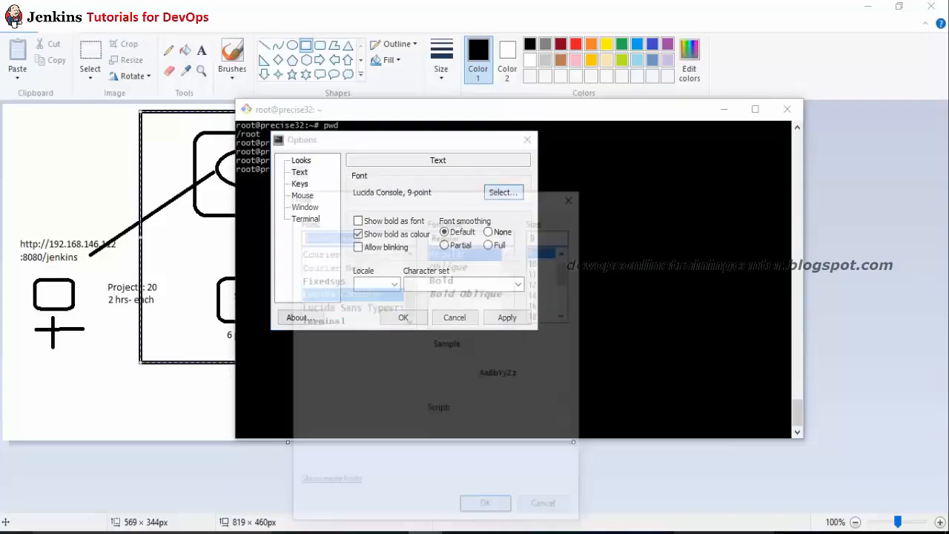
left_click(540, 261)
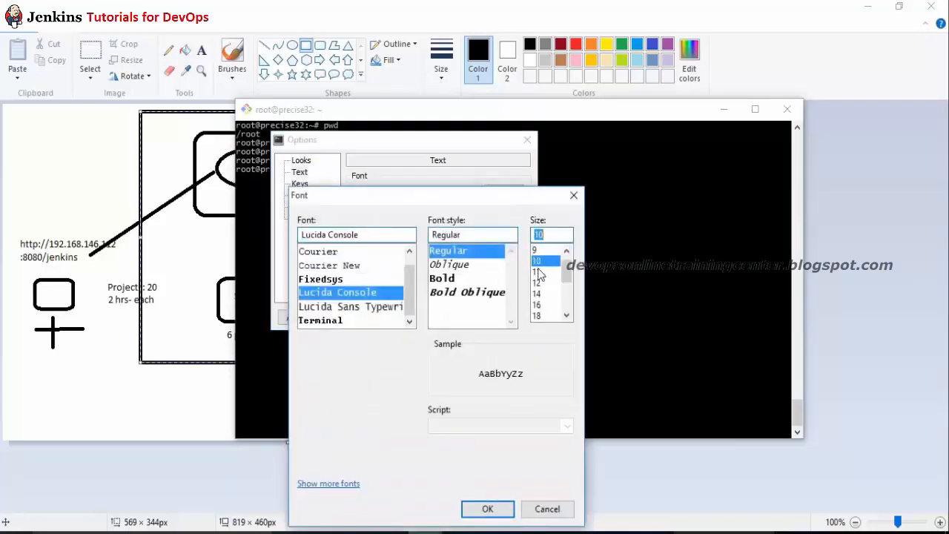
left_click(488, 510)
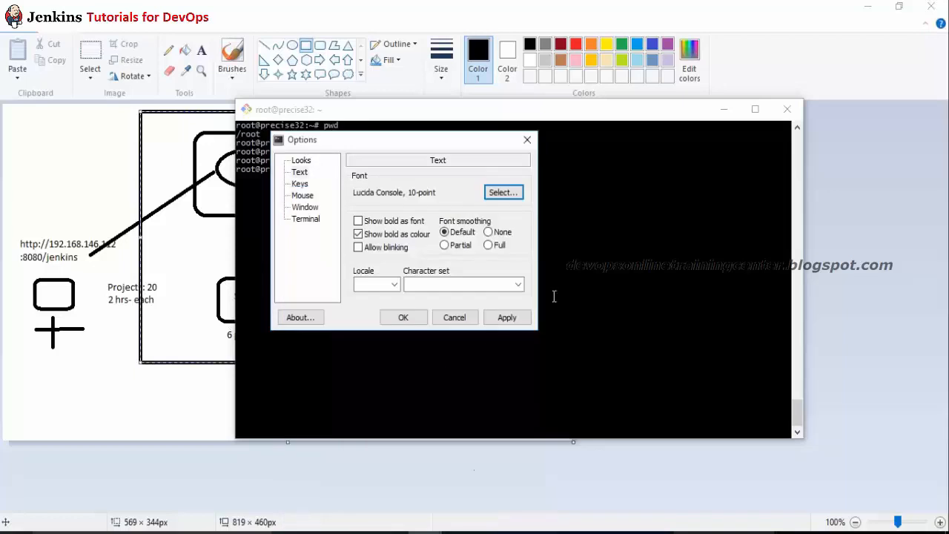
left_click(507, 318)
left_click(402, 317)
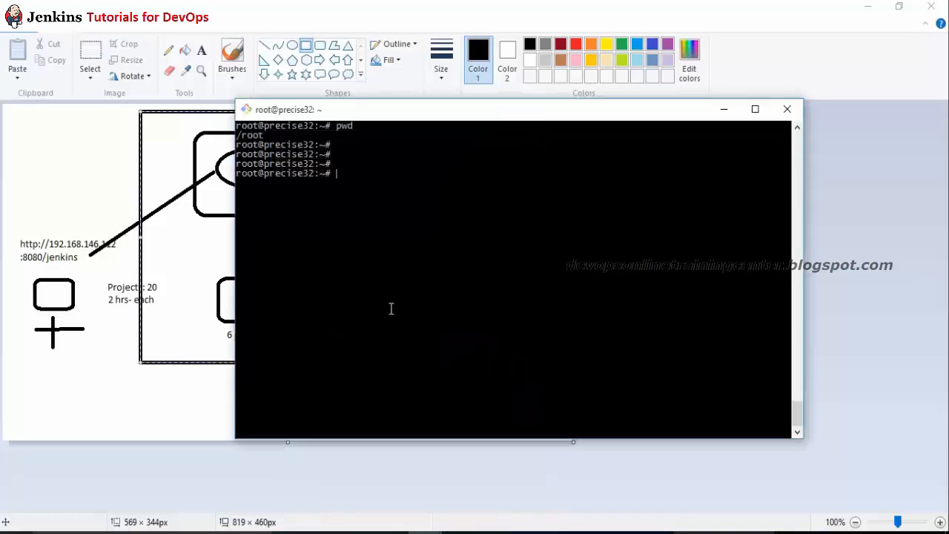
Step: Run ifconfig and copy the eth1 address 192.168.33.10
key("Return")
key("Return")
type("ifconfig")
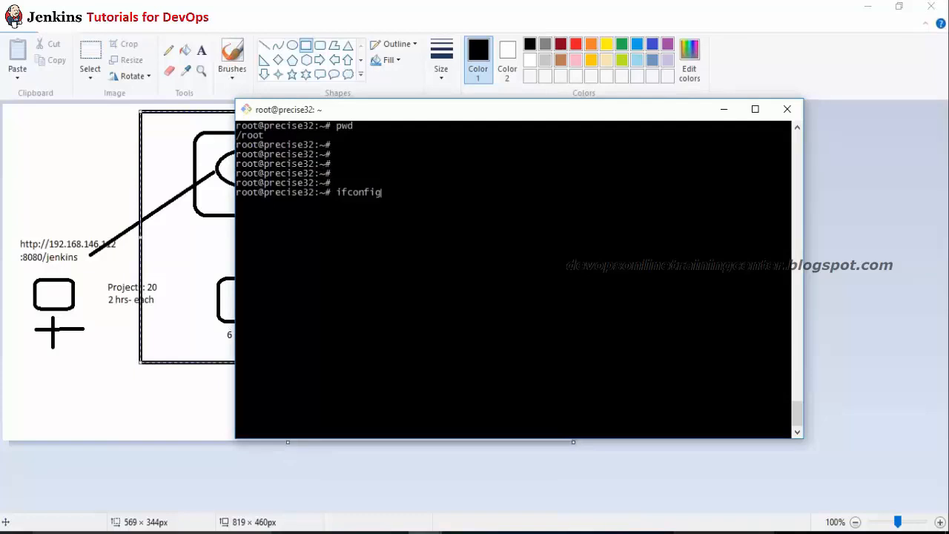
key("Return")
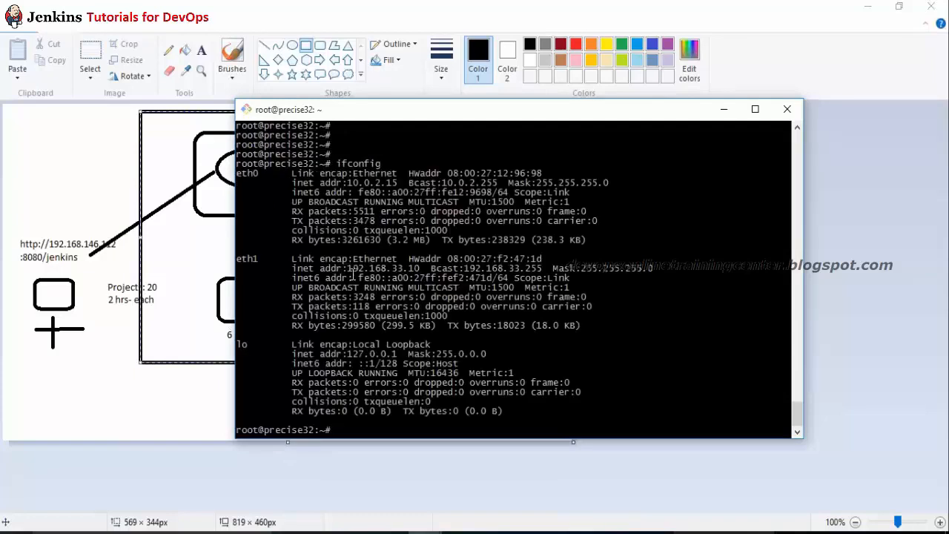
left_click_drag(344, 269, 422, 268)
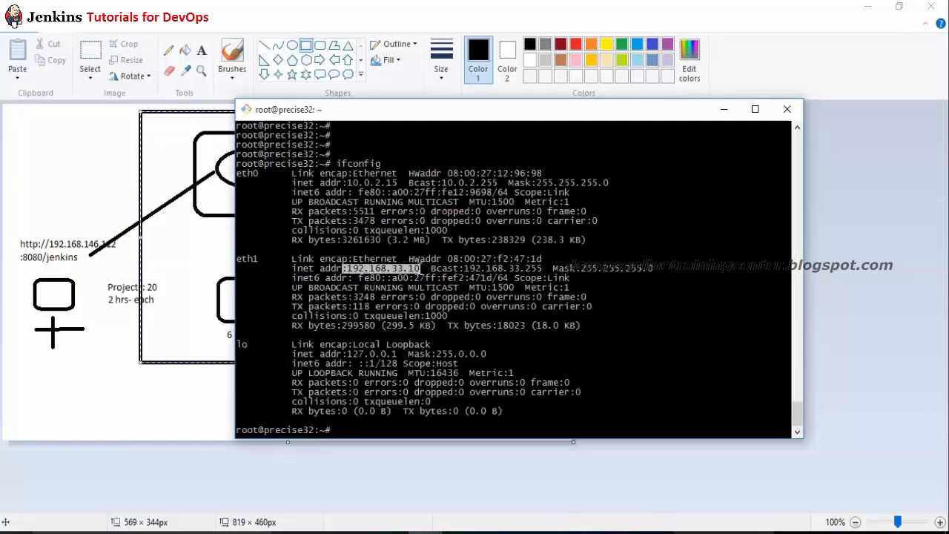
right_click(411, 268)
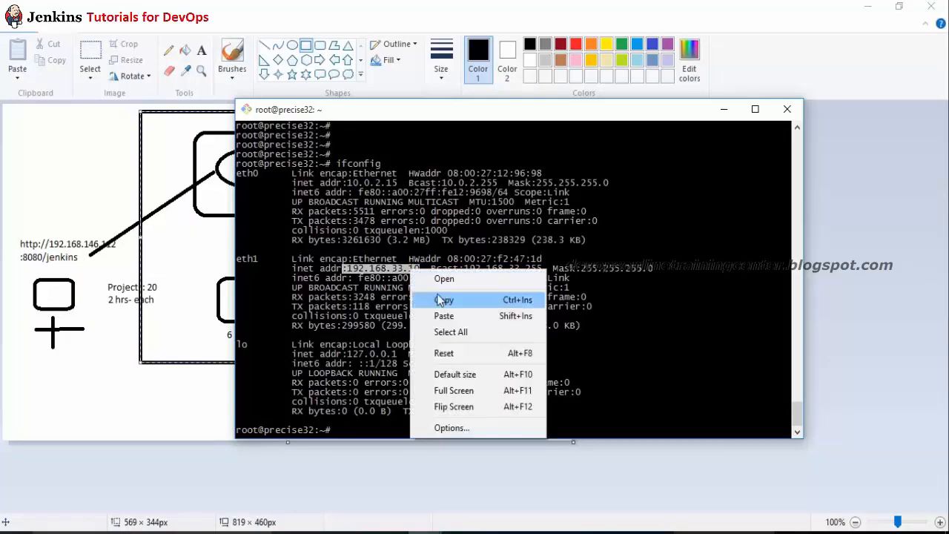
left_click(440, 298)
Step: Ping 192.168.33.10 from a Windows command prompt, then stop the ping
key("super+r")
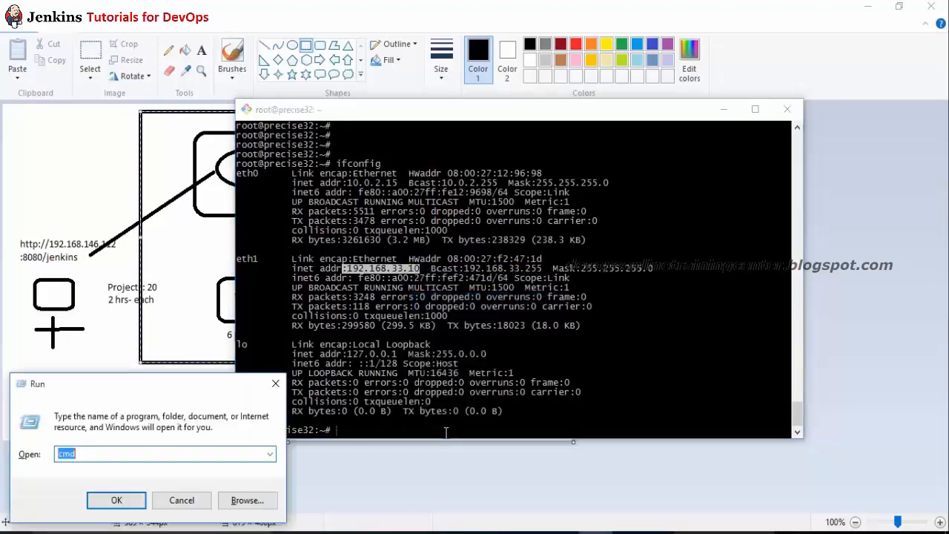
key("Return")
type("p")
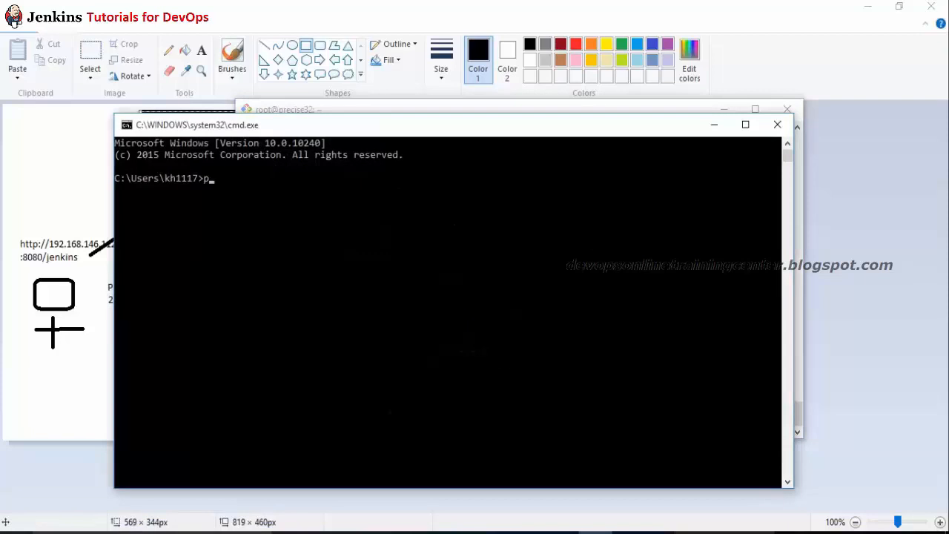
type("ing")
key("ctrl+v")
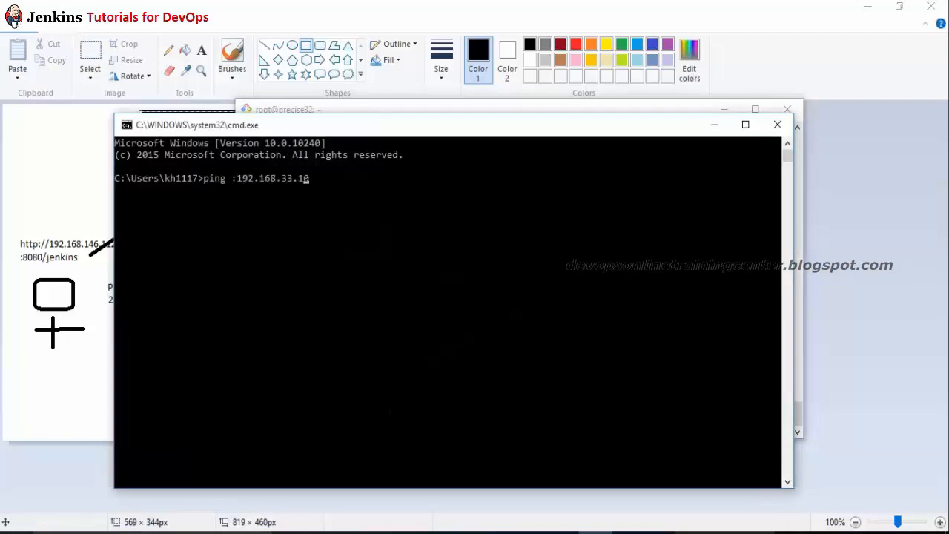
key("BackSpace")
key("Return")
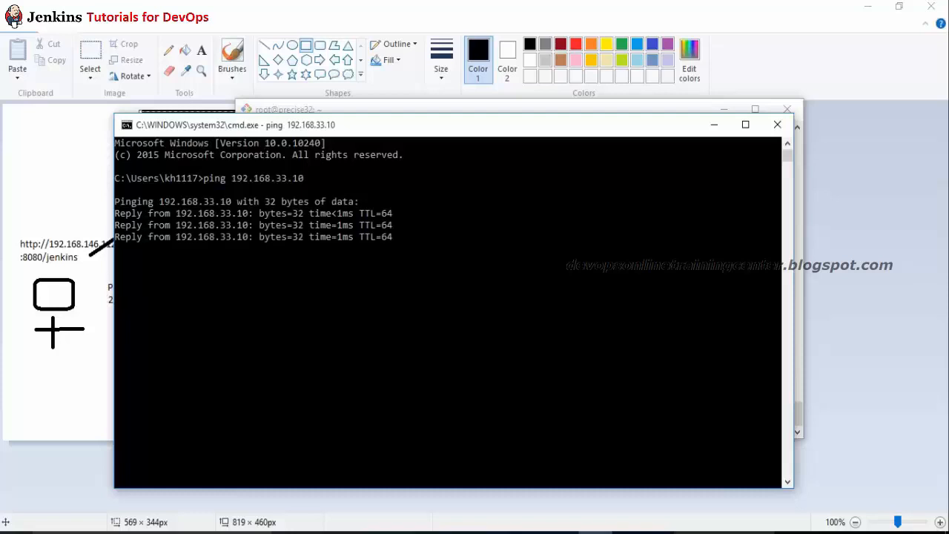
key("ctrl+c")
Step: Back in PuTTY, clear the screen and run pwd to show /root
key("alt+Tab")
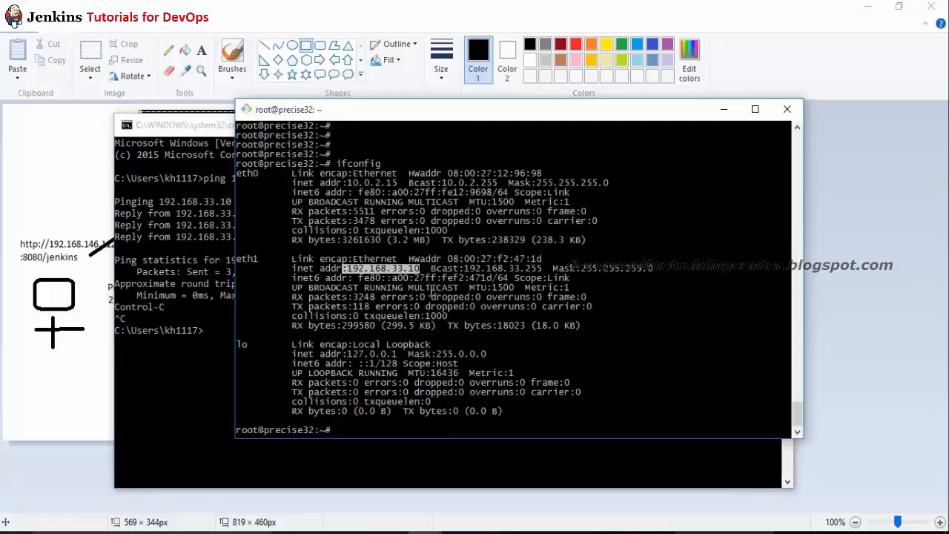
key("ctrl+l")
type("pwd")
key("Return")
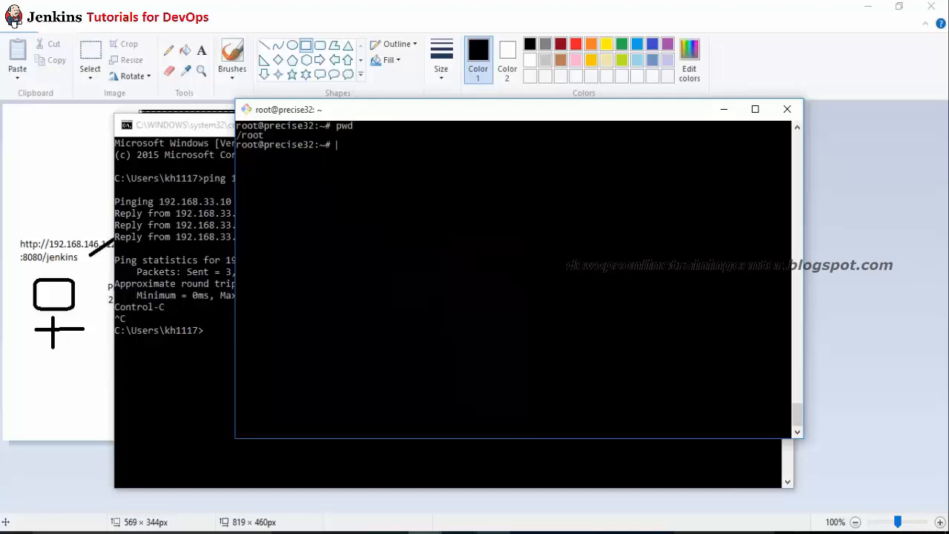
Step: Open the Jenkins site in Chrome, going to jenkins-ci.org after trying jenkins.org
left_click(494, 533)
left_click(260, 32)
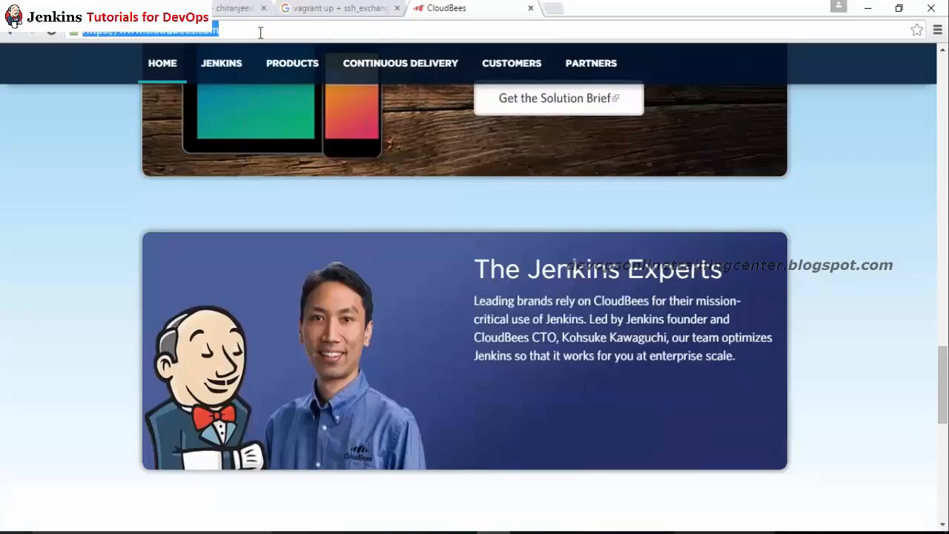
type("jenkins.")
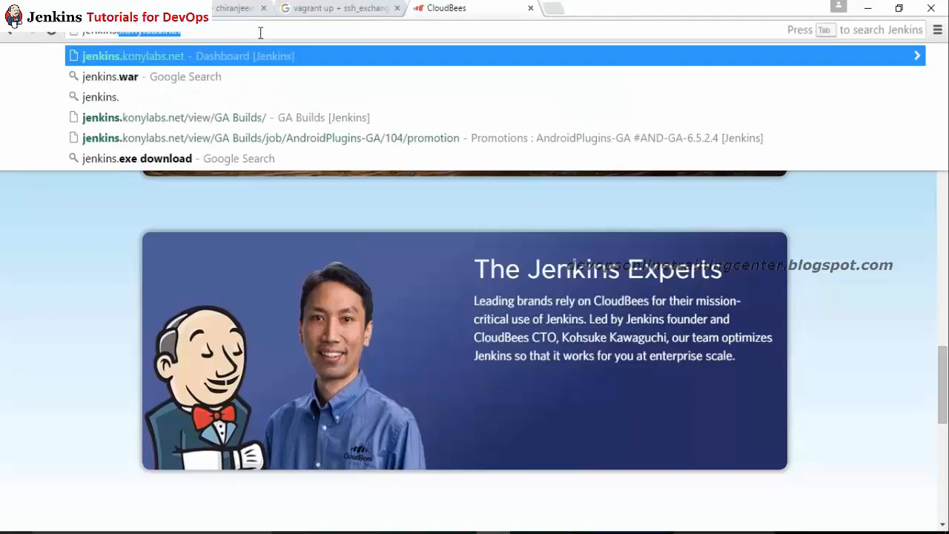
type("org")
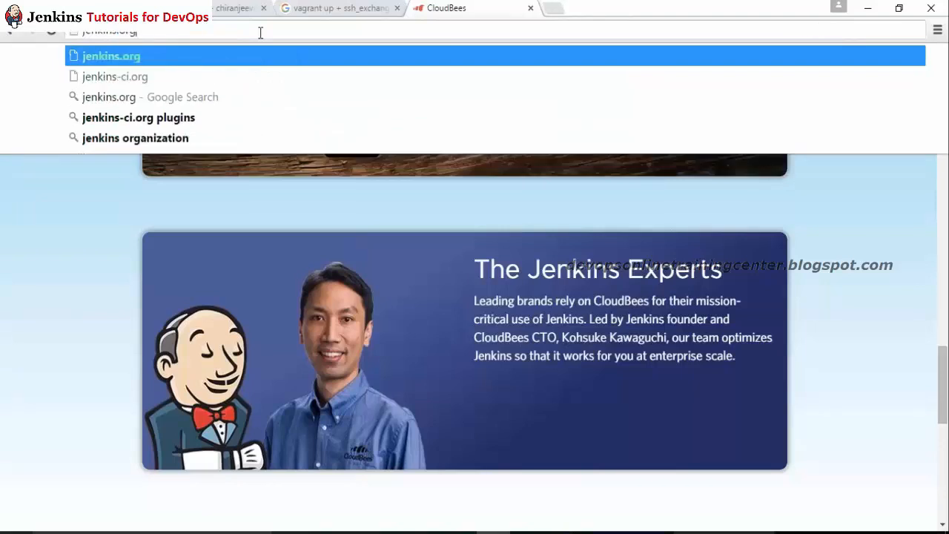
key("Return")
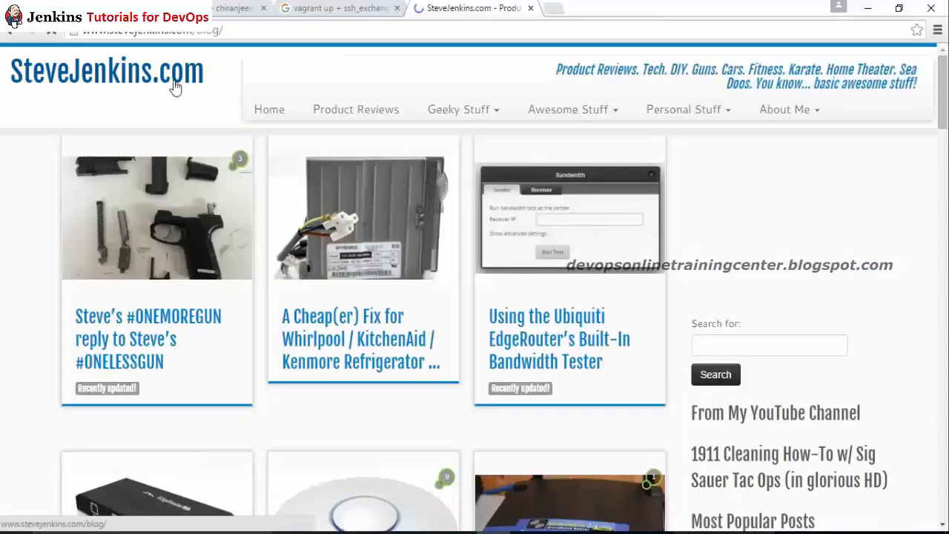
left_click(187, 30)
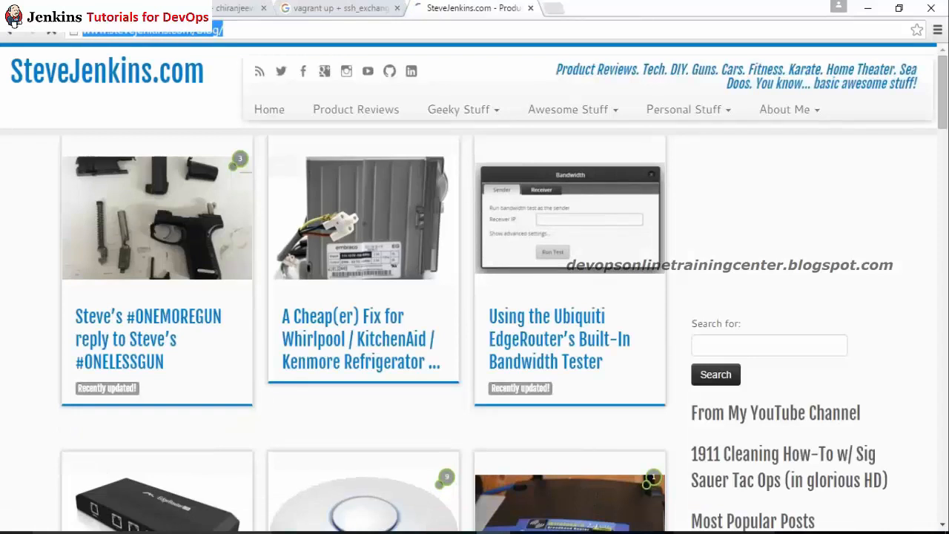
type("jenkins-ci.")
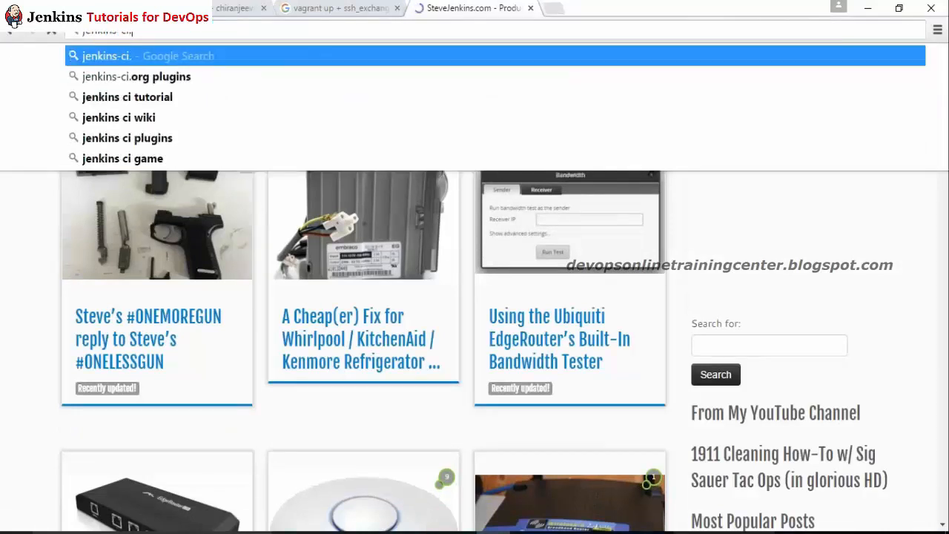
type("org")
key("Return")
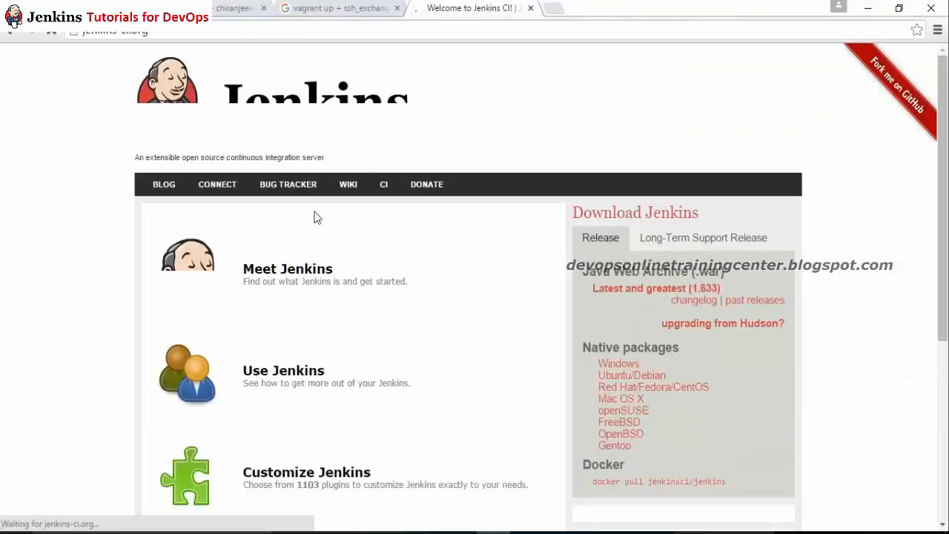
Step: Copy the 'Latest and greatest (1.633)' jenkins.war link address and return to PuTTY
left_click_drag(947, 176, 946, 209)
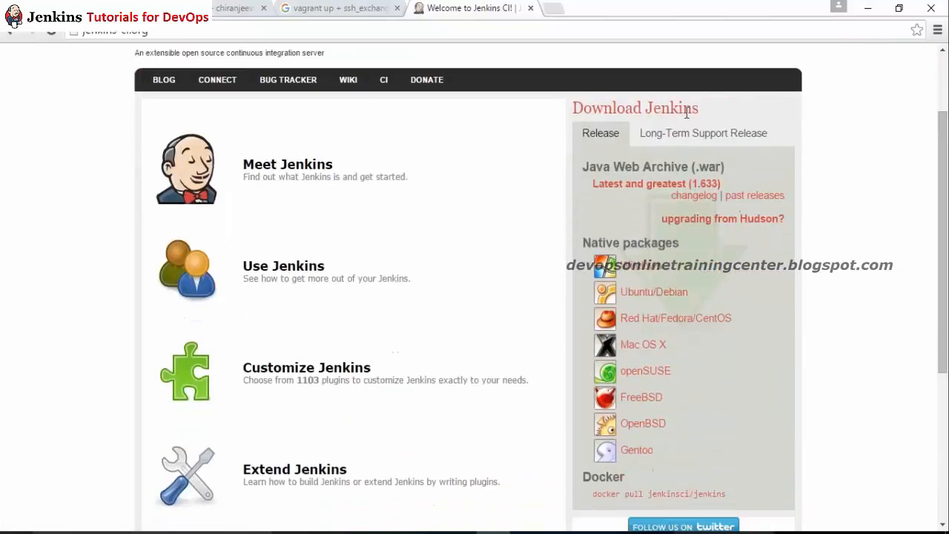
right_click(650, 184)
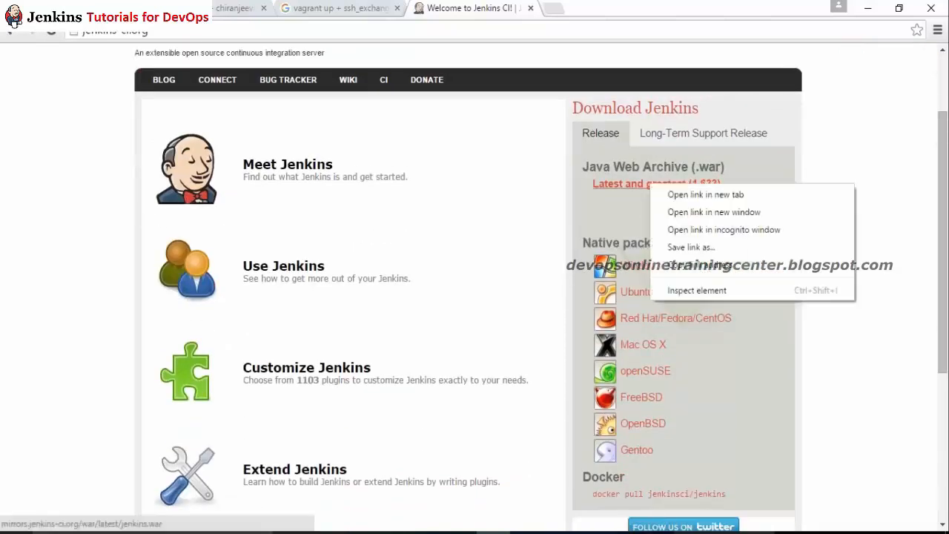
left_click(713, 265)
key("alt+Tab")
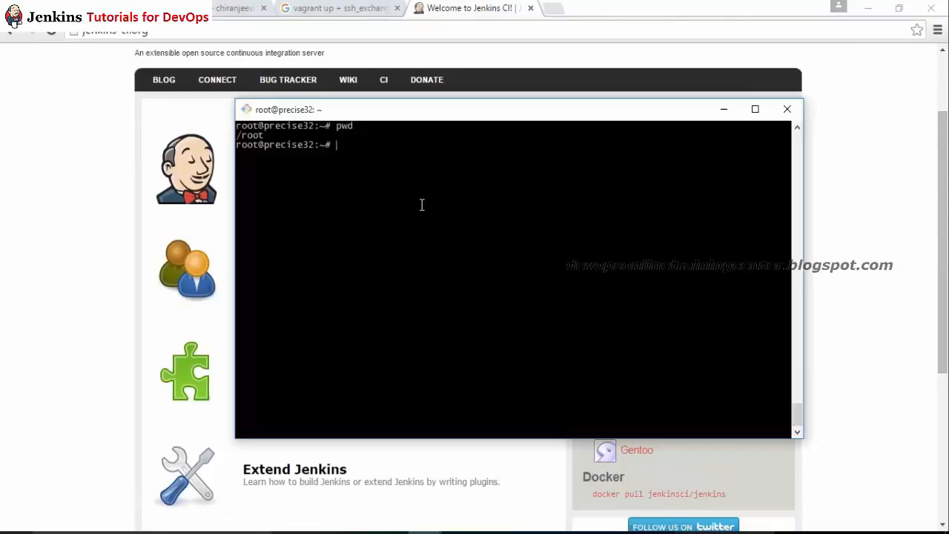
Step: Run wget with the pasted jenkins.war 1.633 URL to download it into /root
type("wget")
right_click(547, 188)
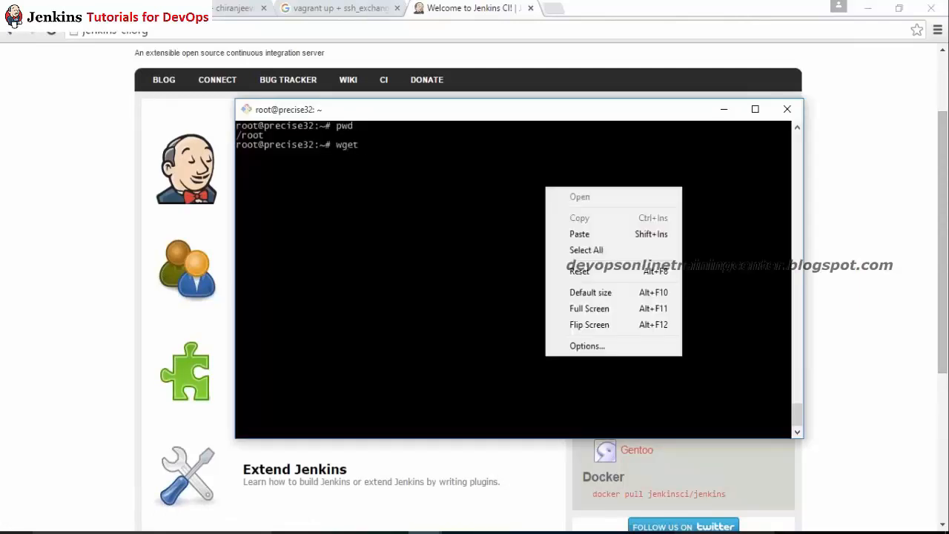
left_click(591, 234)
key("Return")
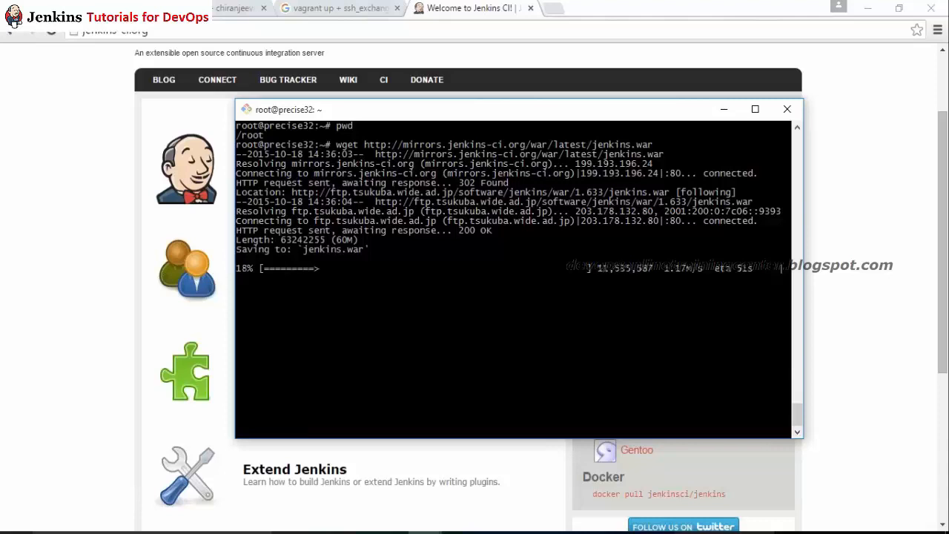
Step: Search 'tomcat download' and open the Apache Tomcat 7 Downloads result
left_click(356, 29)
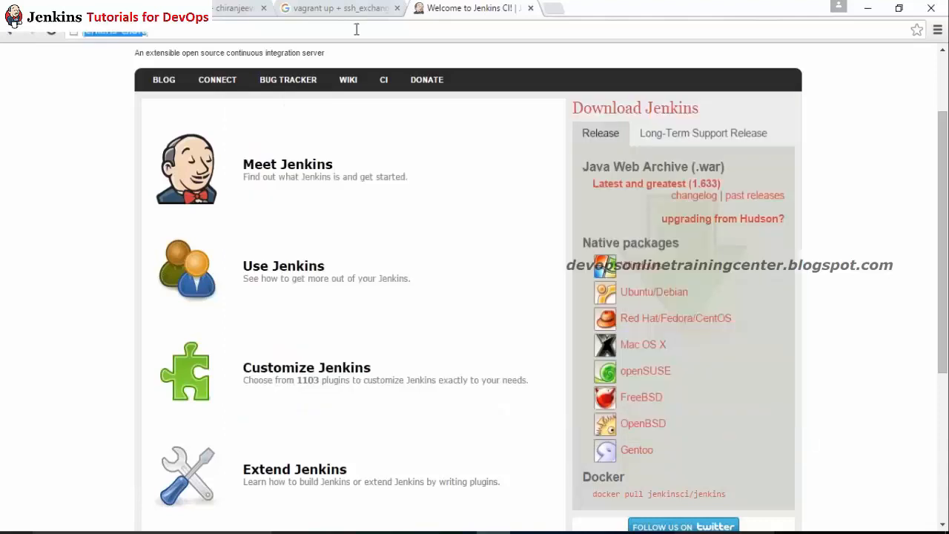
type("tomcat download")
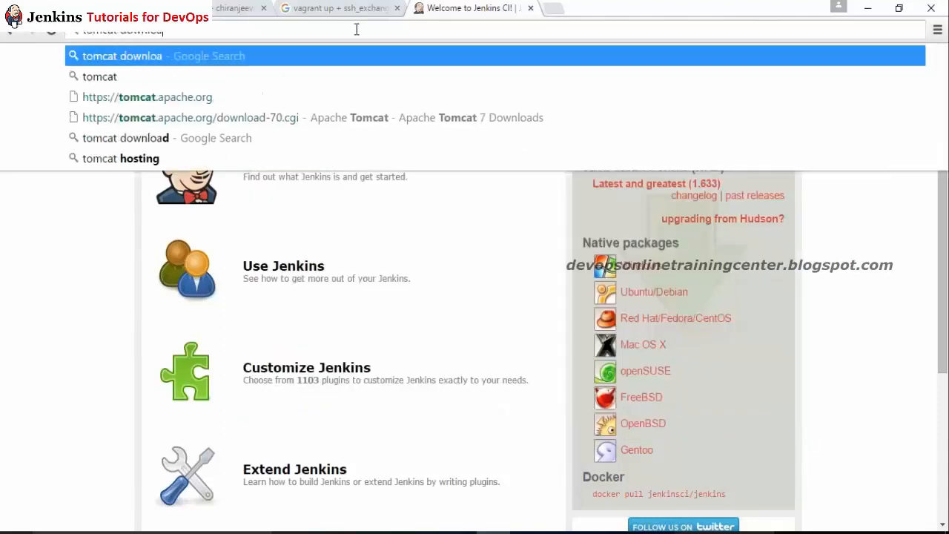
key("Return")
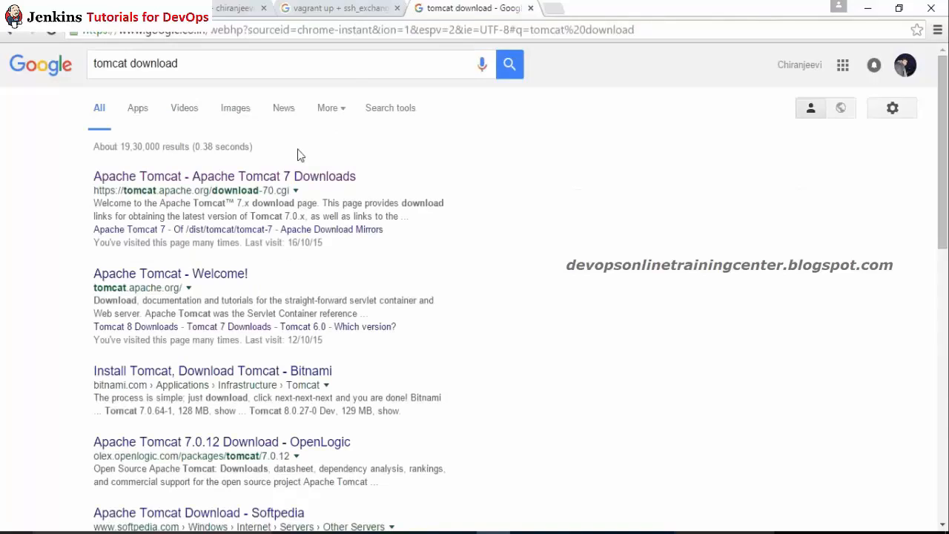
left_click(271, 179)
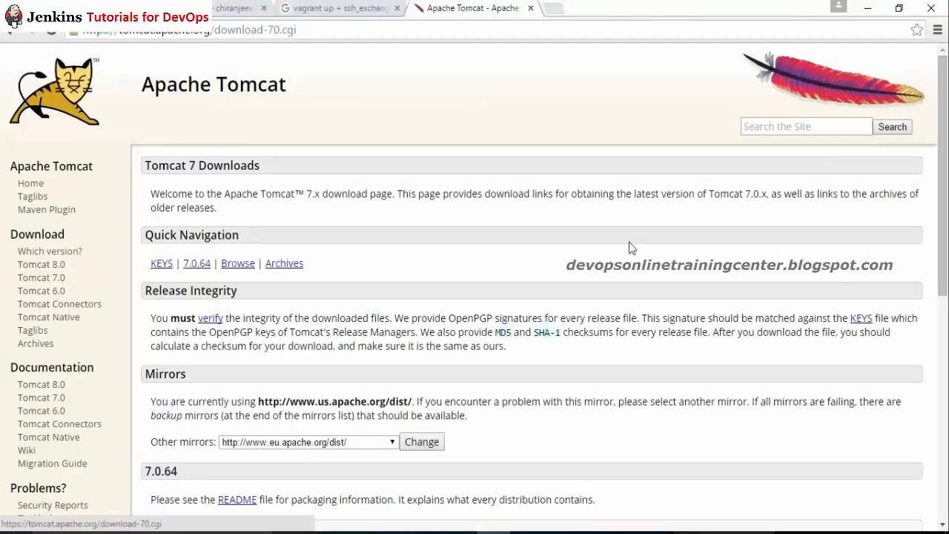
left_click_drag(944, 169, 945, 323)
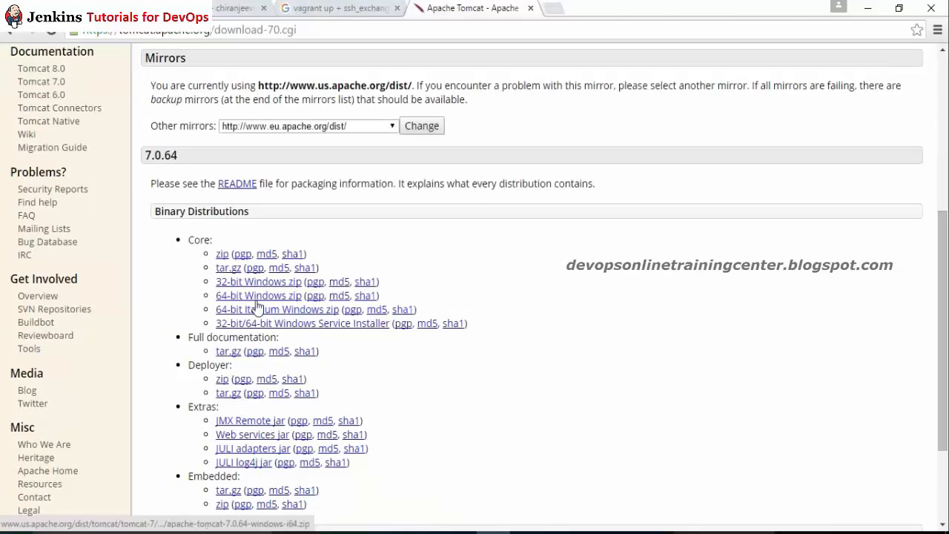
Step: Copy the Core tar.gz link under Tomcat 7.0.64 Binary Distributions, then return to PuTTY
right_click(230, 266)
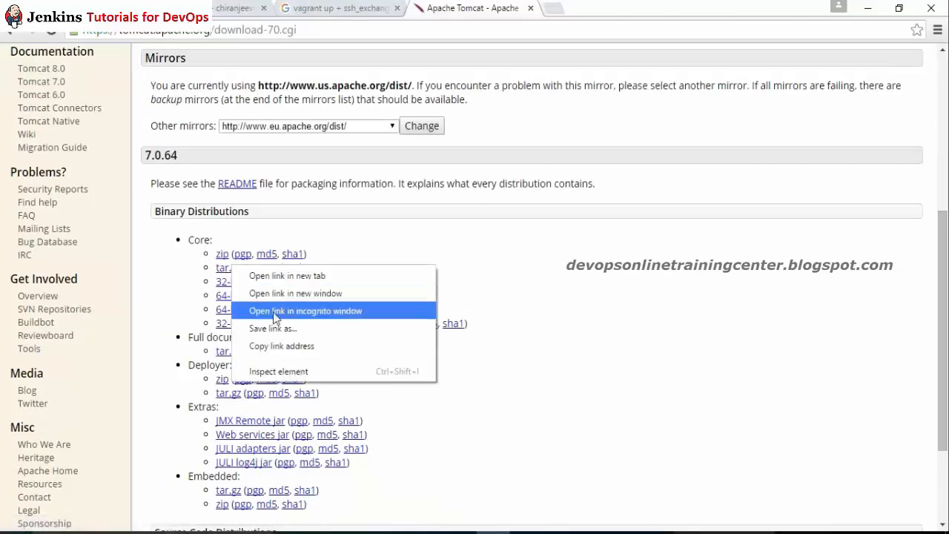
left_click(286, 342)
key("alt+Tab")
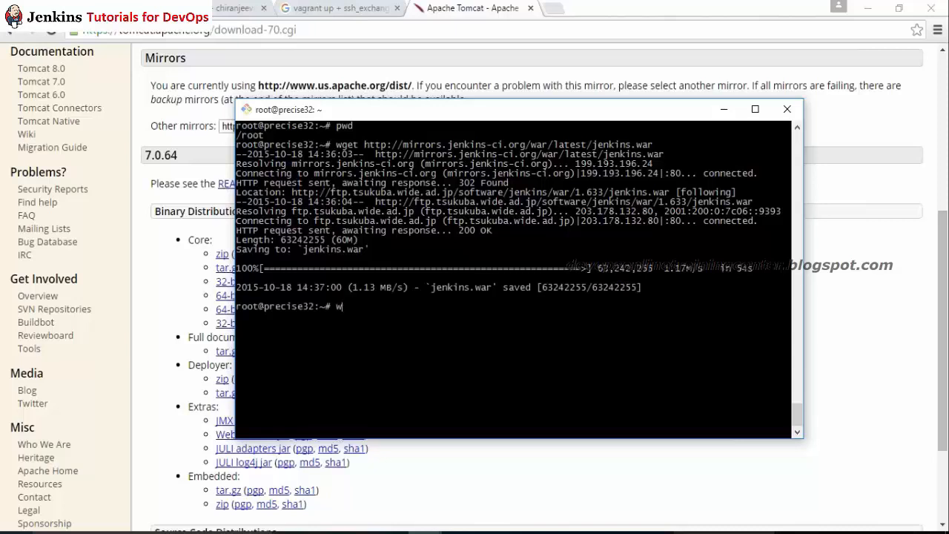
Step: Download apache-tomcat-7.0.64.tar.gz with wget, then list /root with ls -ltr
right_click(433, 153)
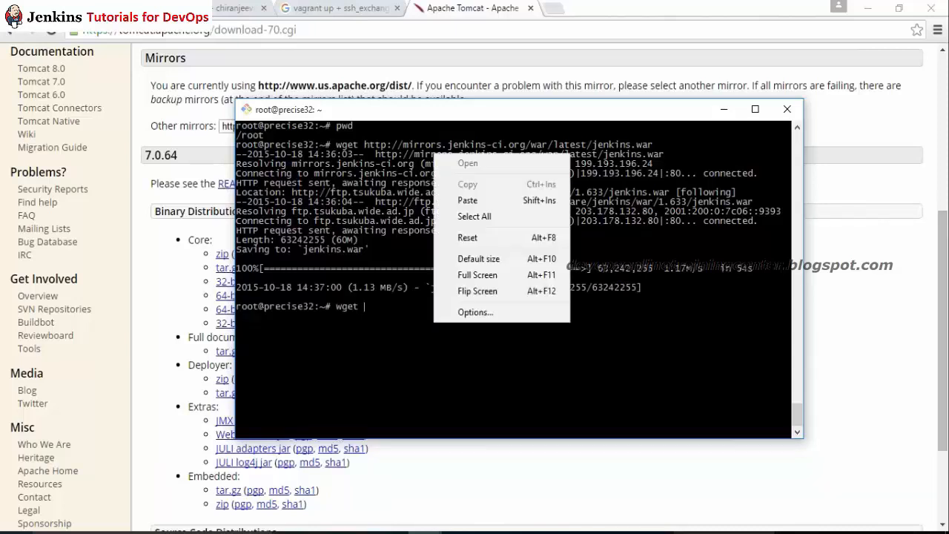
left_click(475, 203)
key("Return")
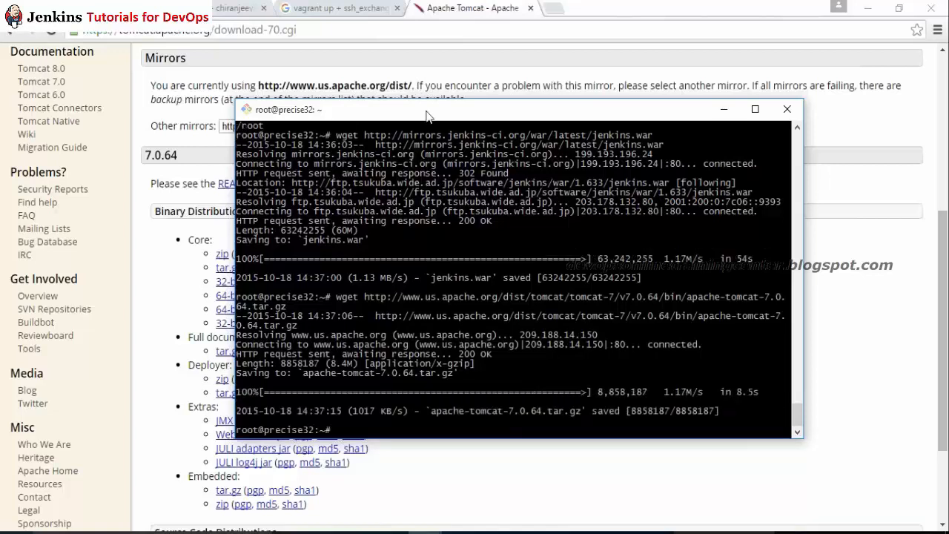
left_click_drag(427, 113, 374, 77)
type("tr")
key("Return")
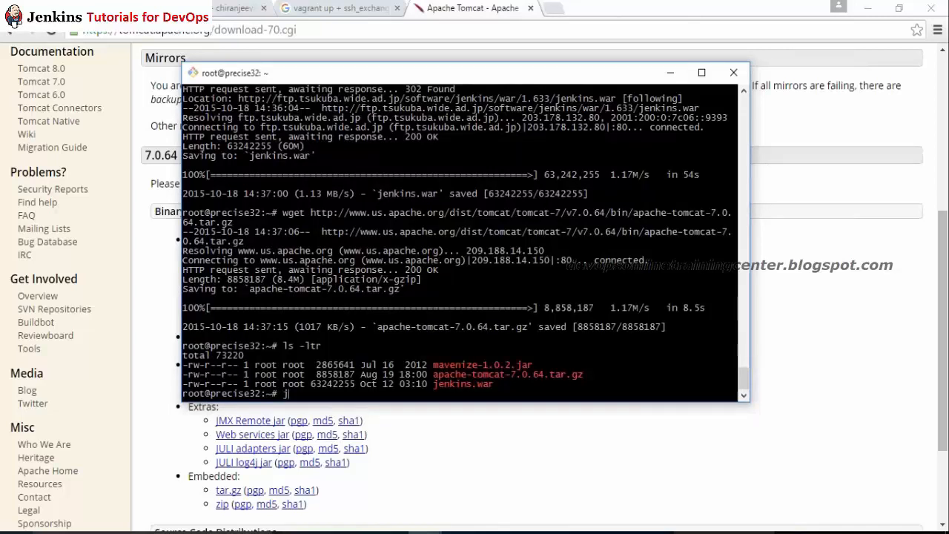
Step: Run java, then apt-get install java7, which fails with 'Unable to locate package java7'
type("java")
key("Return")
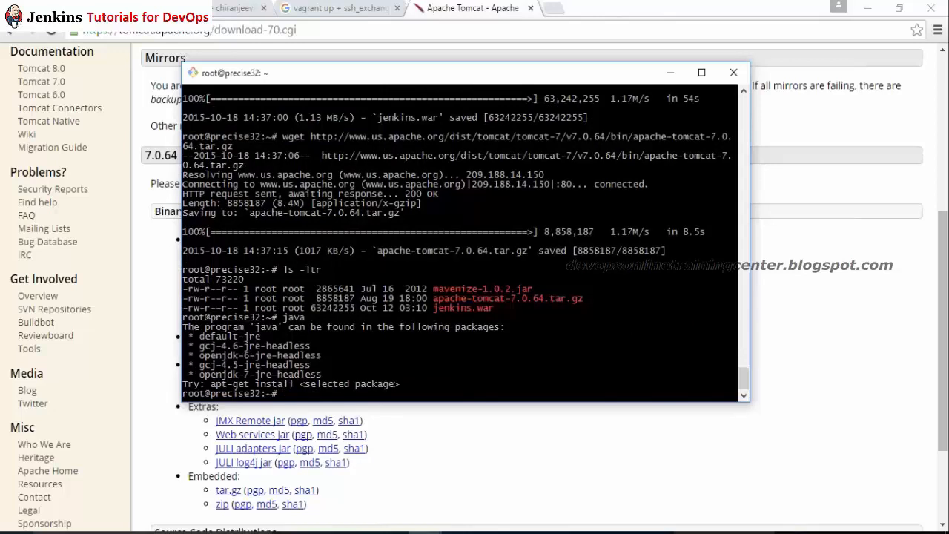
type("apt-get install ")
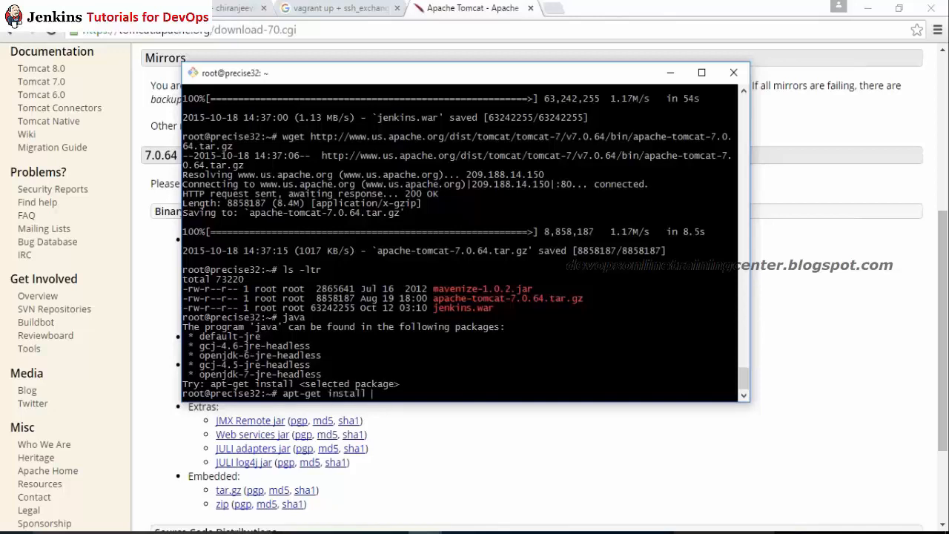
type("java7")
key("Return")
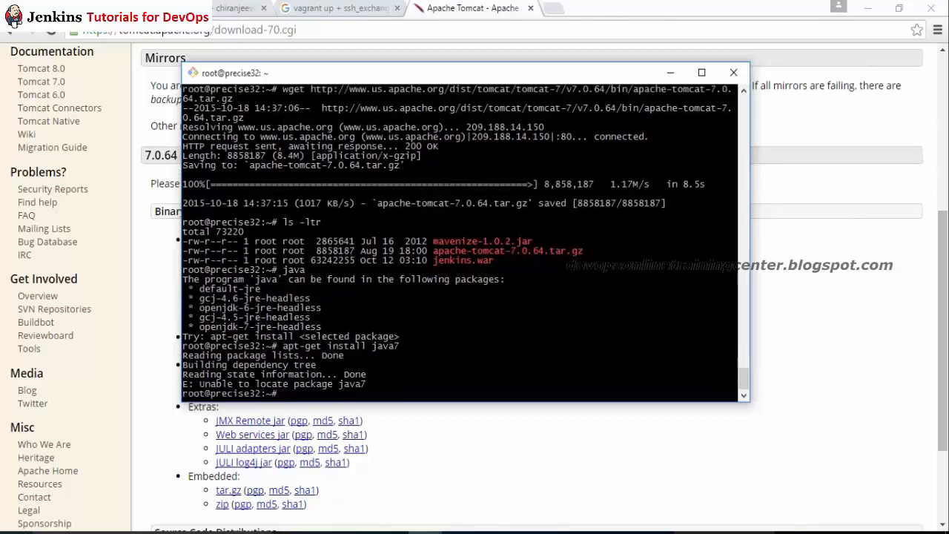
Step: Recall the install command, trim the package name, and select the openjdk-7 package name
key("Up")
key("BackSpace")
key("BackSpace")
key("BackSpace")
key("BackSpace")
left_click_drag(199, 327, 249, 328)
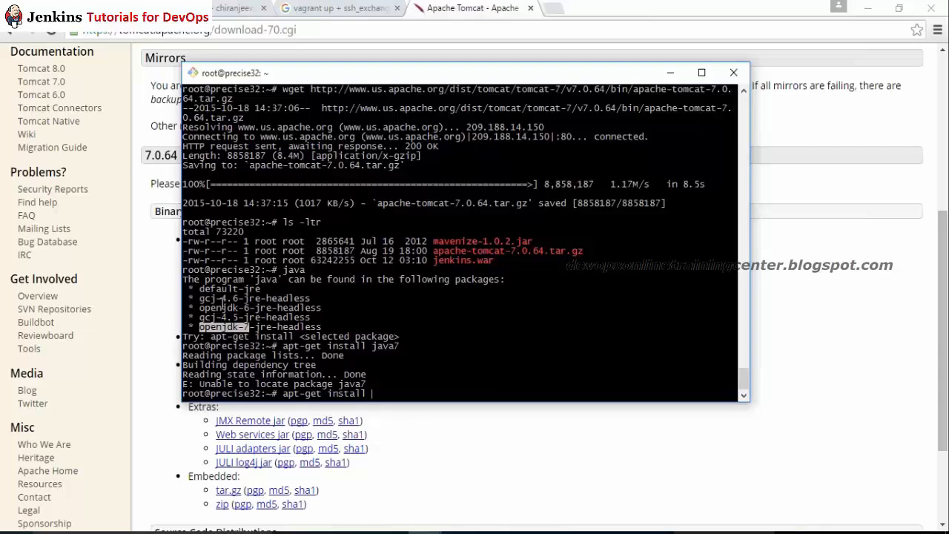
Step: Run apt-get install default-jre and answer Y to continue the installation
type("def")
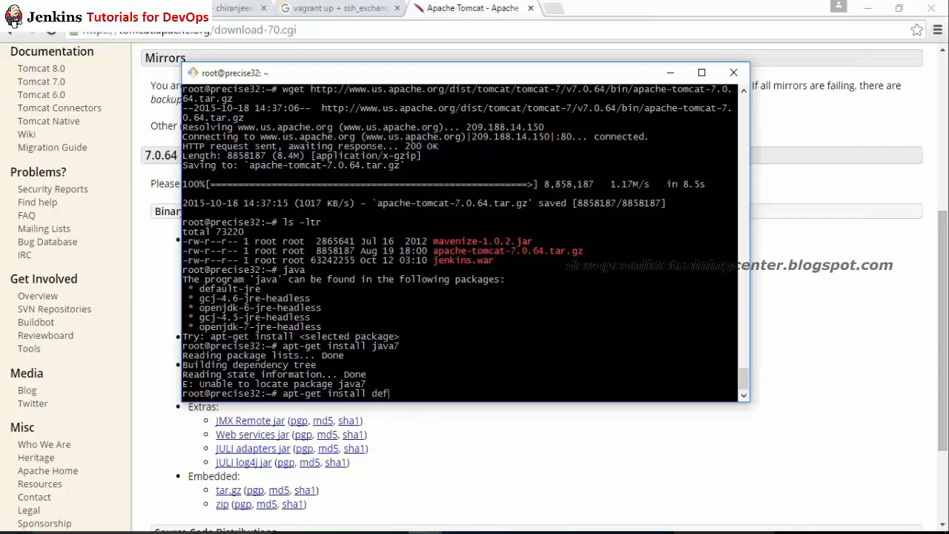
type("ault-jre")
key("Return")
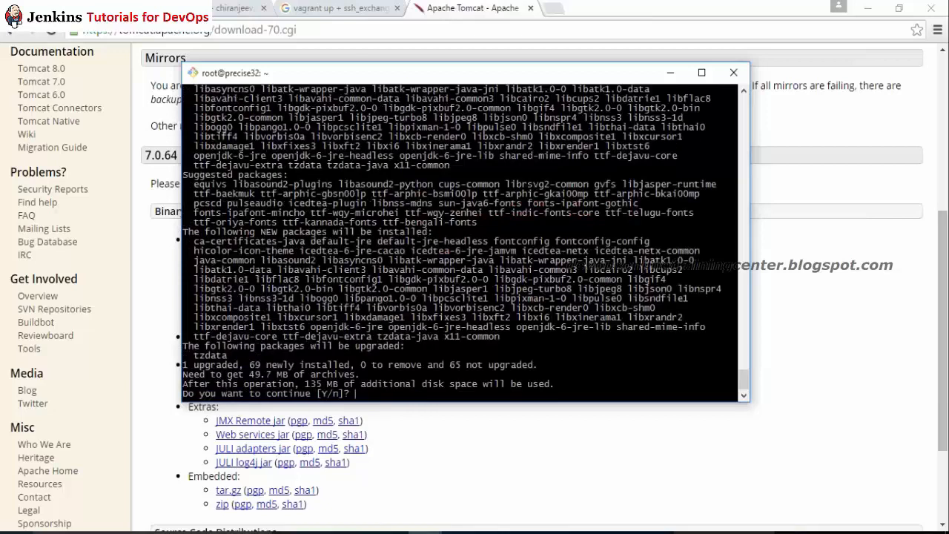
type("Y")
key("Return")
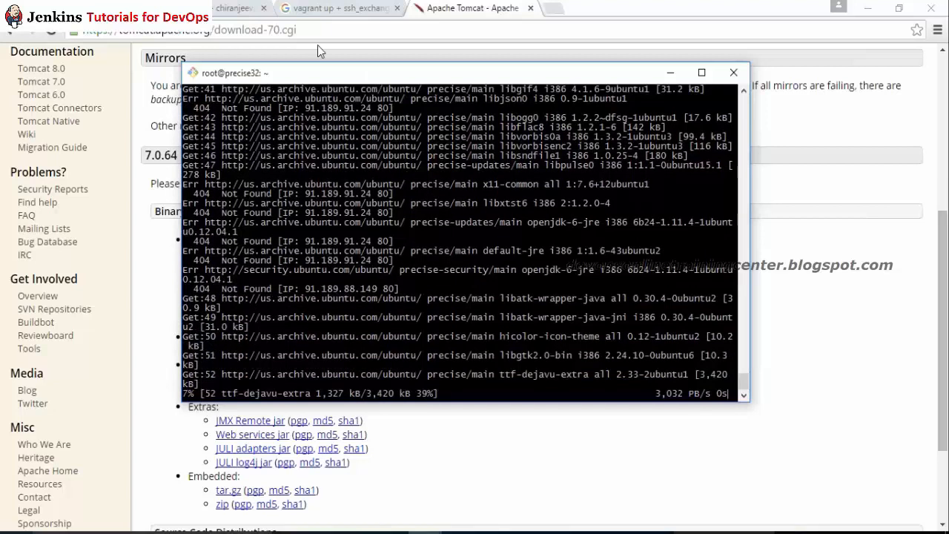
Step: Bring the root@precise32 VM terminal back to the front and add empty prompt lines
left_click(59, 9)
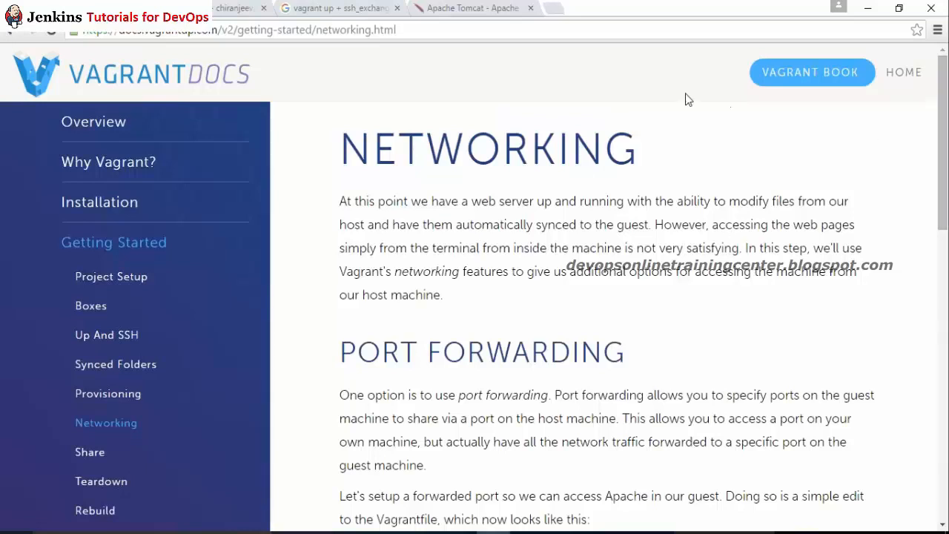
mouse_move(426, 531)
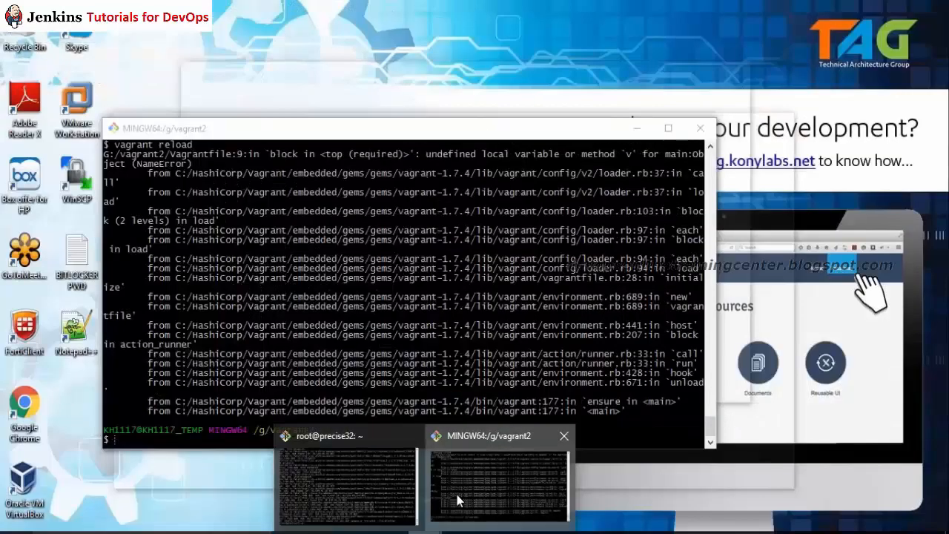
left_click(457, 501)
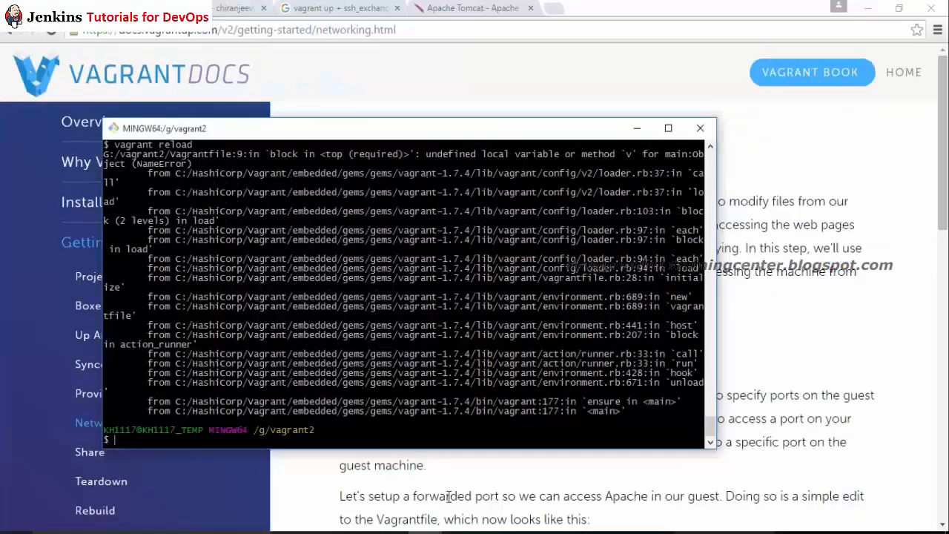
mouse_move(426, 531)
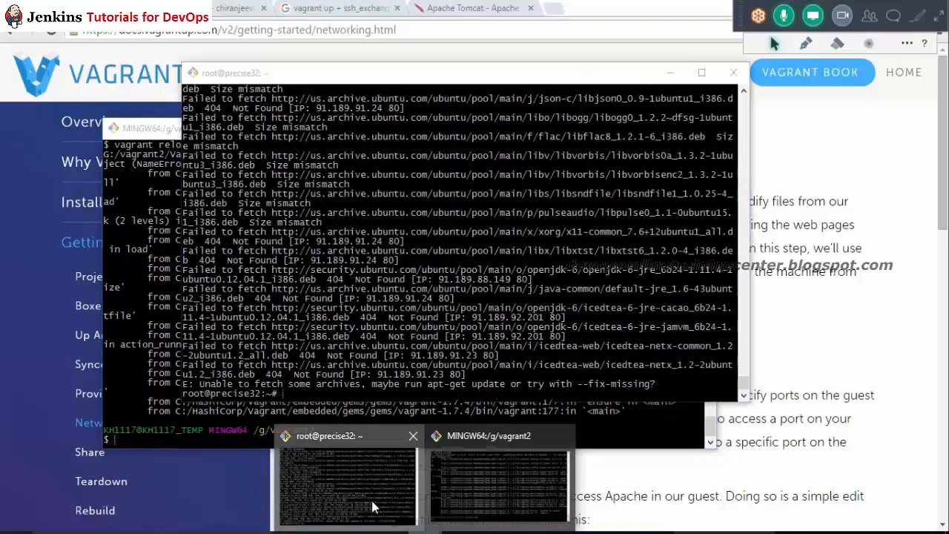
left_click(384, 513)
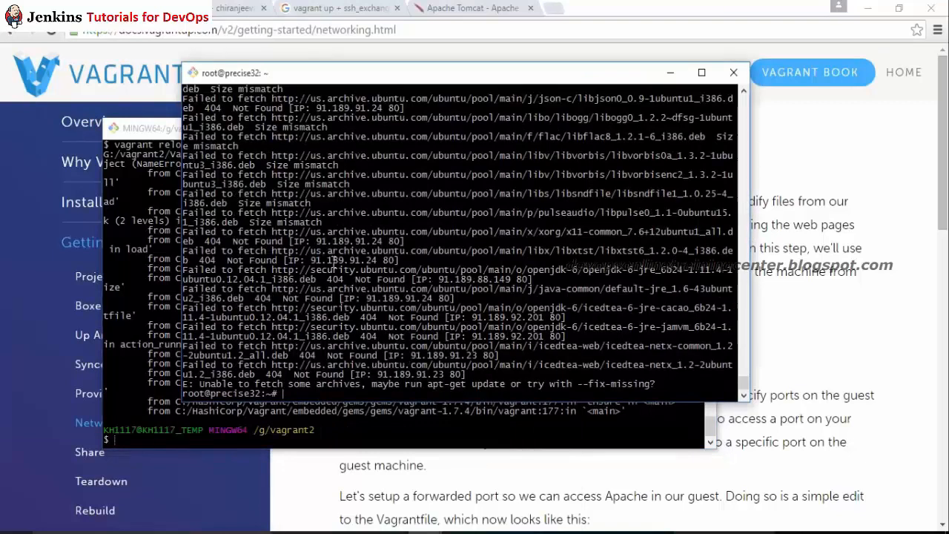
key("Return")
key("Return")
key("Return")
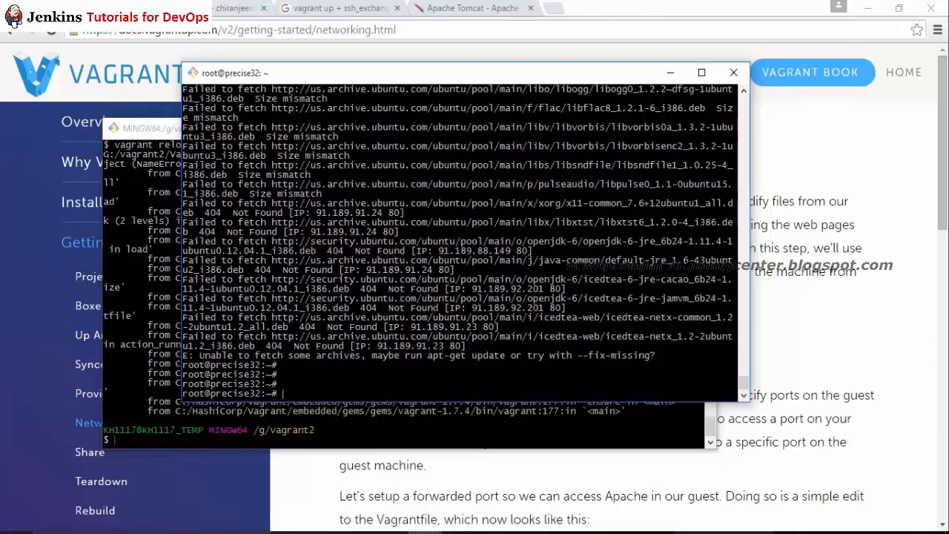
Step: Run apt-get update --fix-missing to refresh the VM's package lists
type("apt-get update")
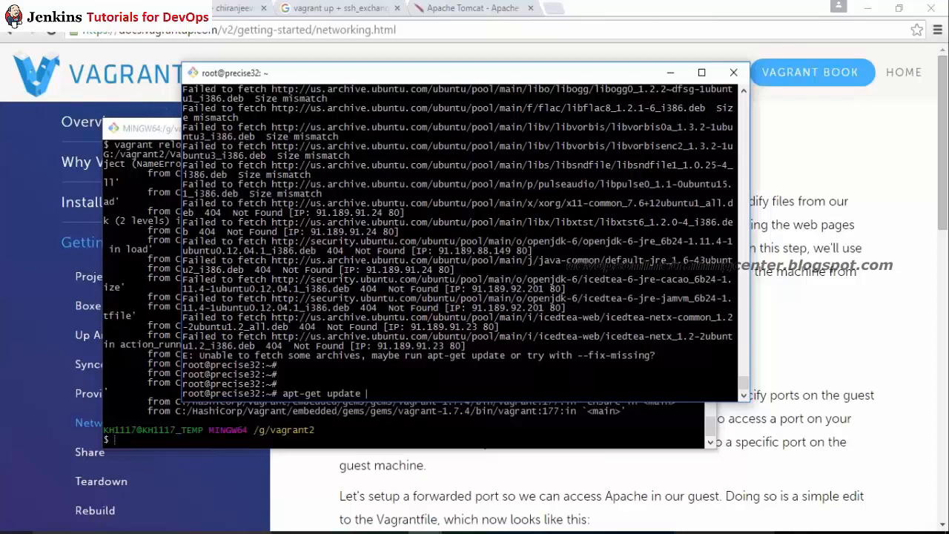
type(" --fix-missing")
key("Return")
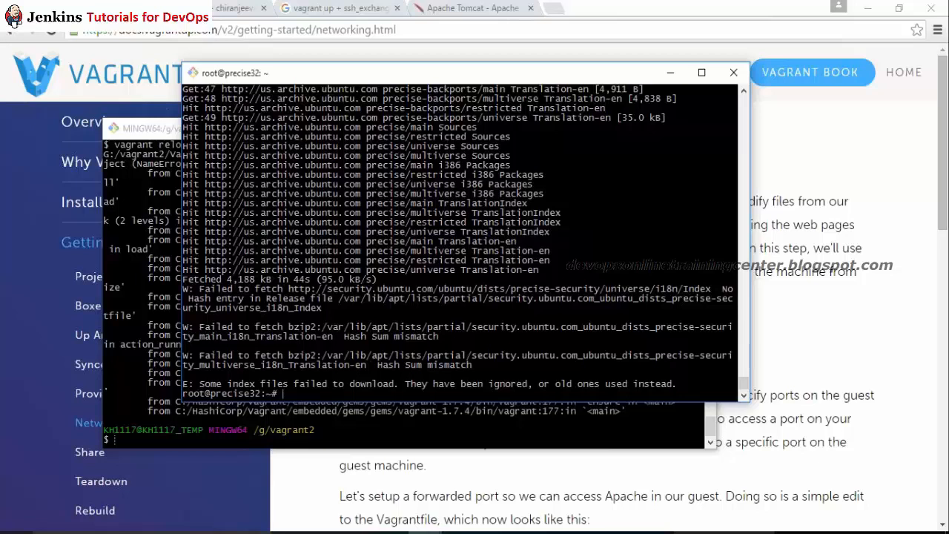
Step: Rerun apt-get install default-jre with Y, then minimize the MINGW64 console
type("apt-get install default-jre")
key("Return")
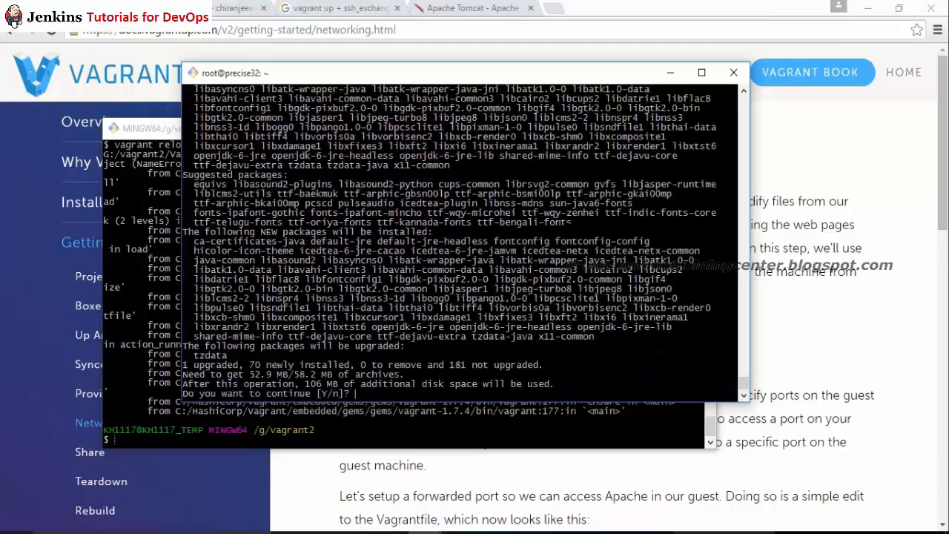
type("Y")
key("Return")
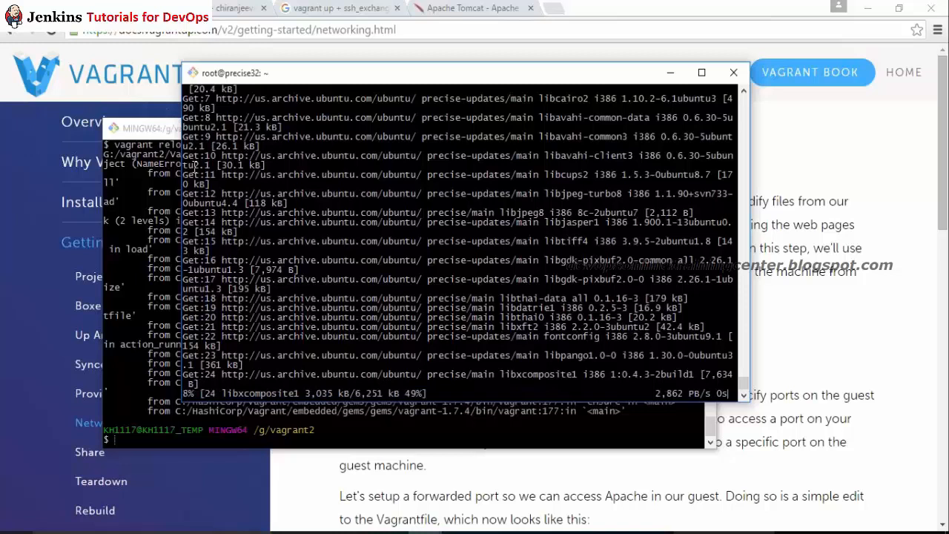
left_click(150, 171)
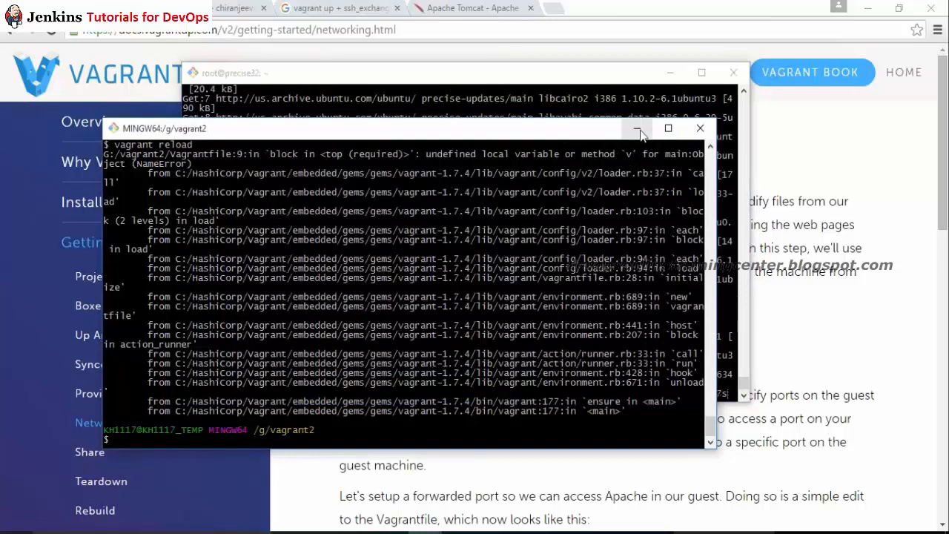
left_click(636, 128)
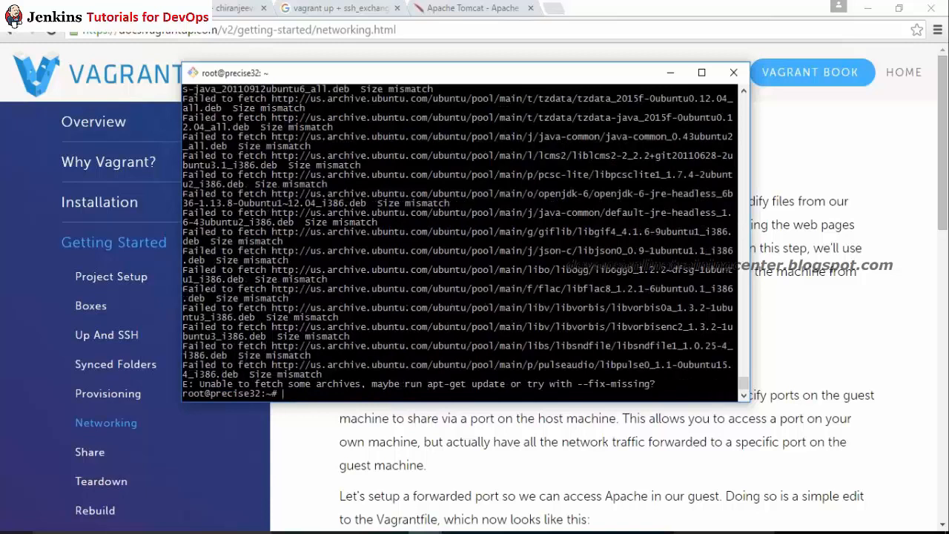
Step: Run java to check whether Java is installed on the VM
key("Return")
key("Return")
key("Return")
key("Return")
key("Return")
key("Return")
key("Return")
key("Return")
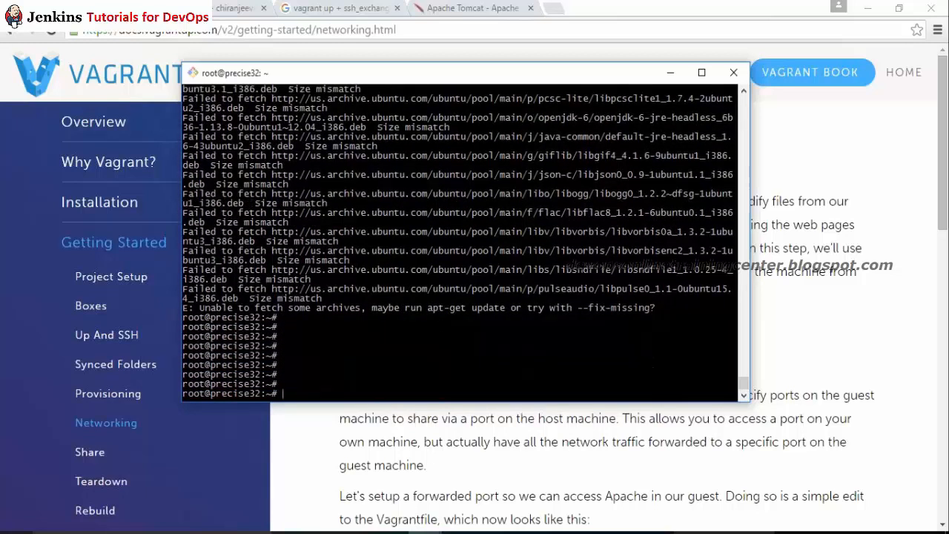
type("java")
key("Return")
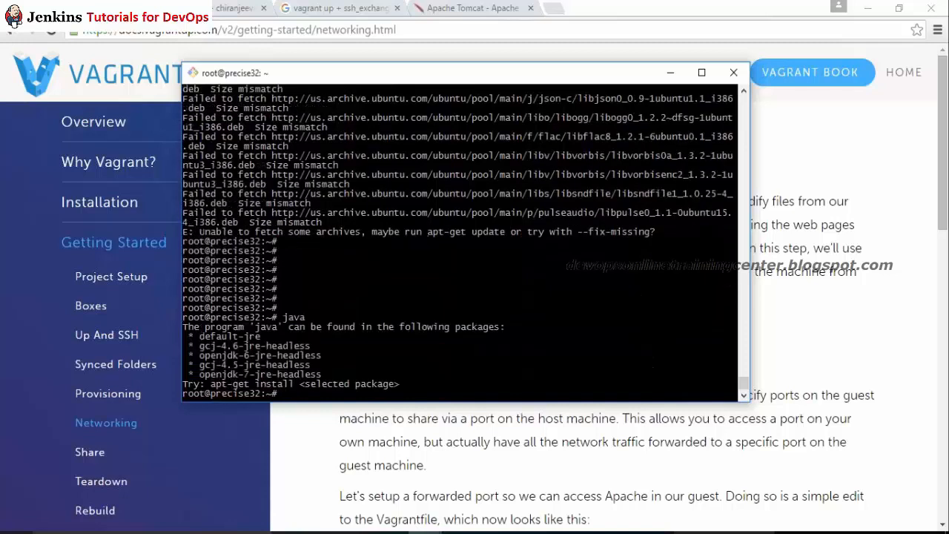
Step: Paste openjdk-7-jre-headless after apt-get install, then cancel the command
key("Up")
key("Up")
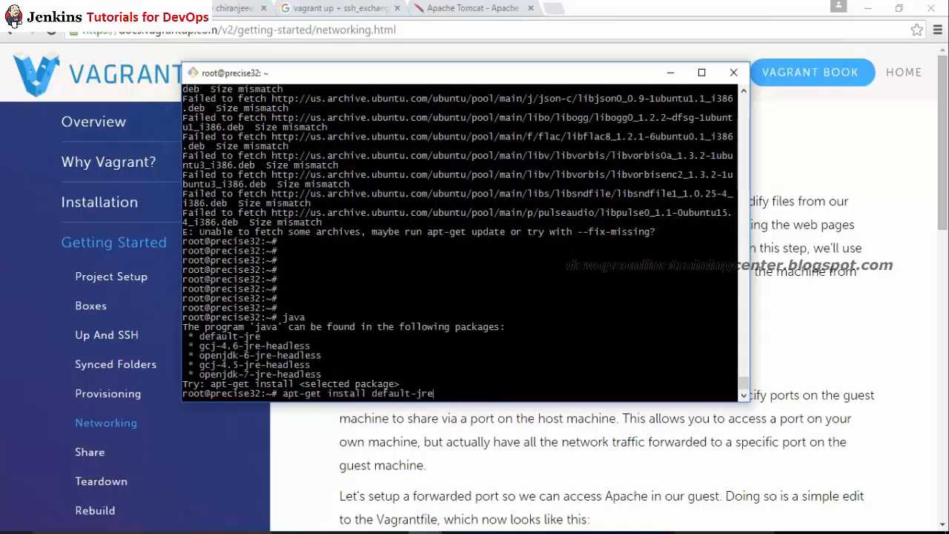
key("BackSpace")
key("BackSpace")
key("BackSpace")
key("BackSpace")
key("BackSpace")
key("BackSpace")
key("BackSpace")
key("BackSpace")
key("BackSpace")
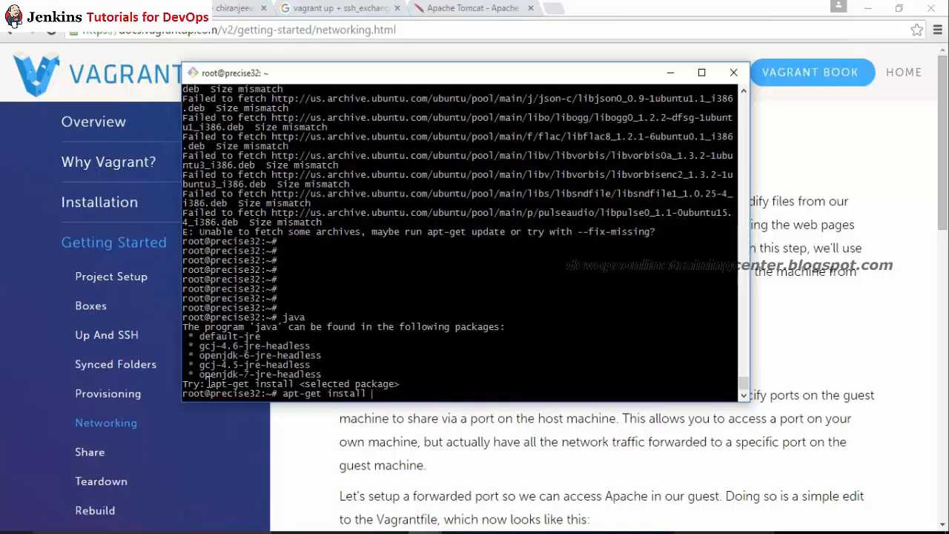
left_click_drag(202, 375, 320, 367)
right_click(312, 367)
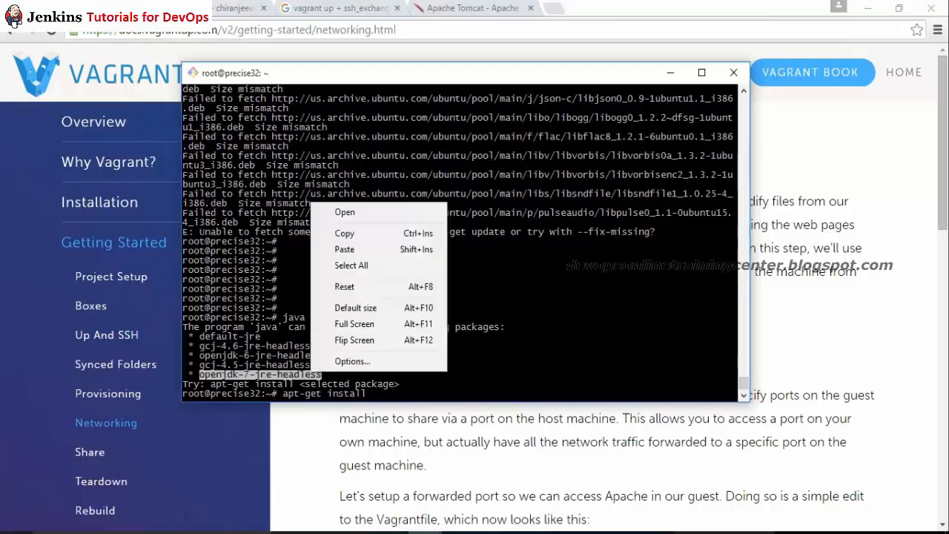
left_click(344, 235)
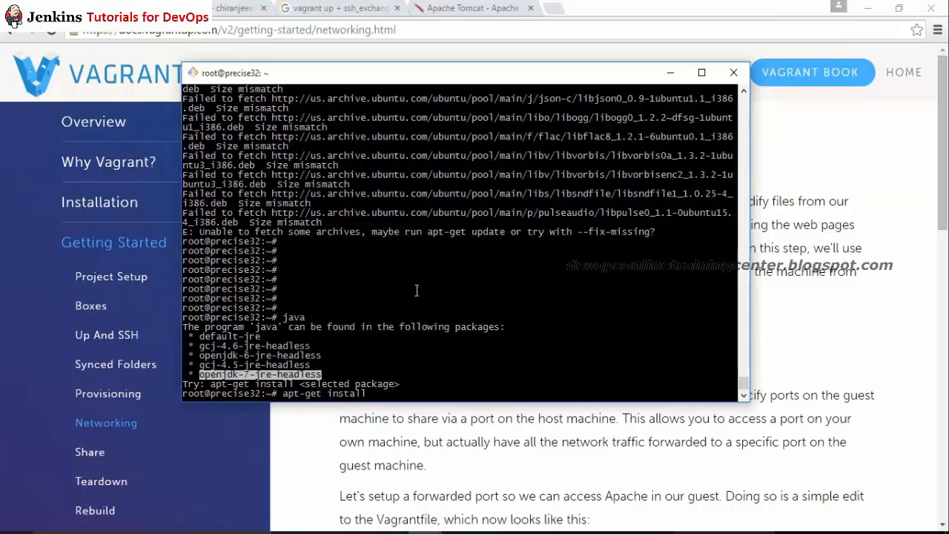
right_click(417, 291)
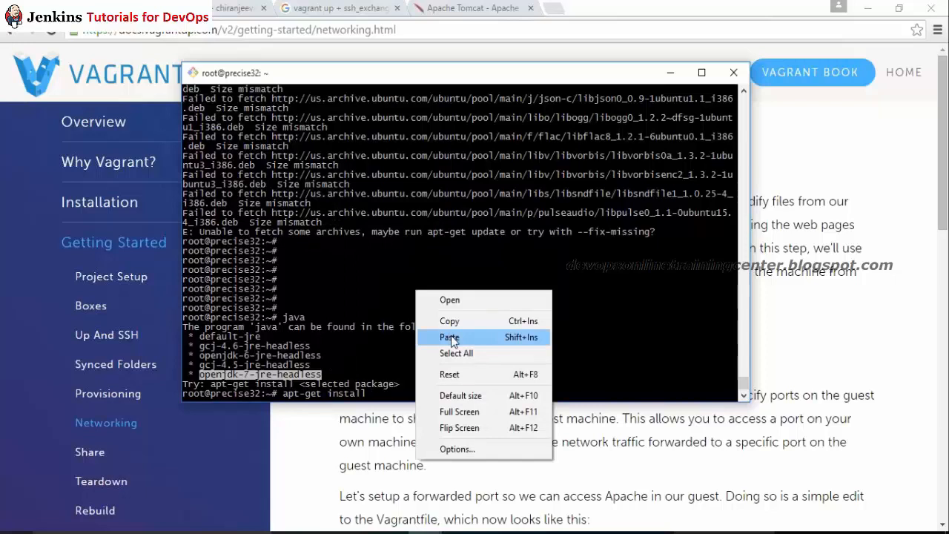
left_click(449, 338)
key("ctrl+c")
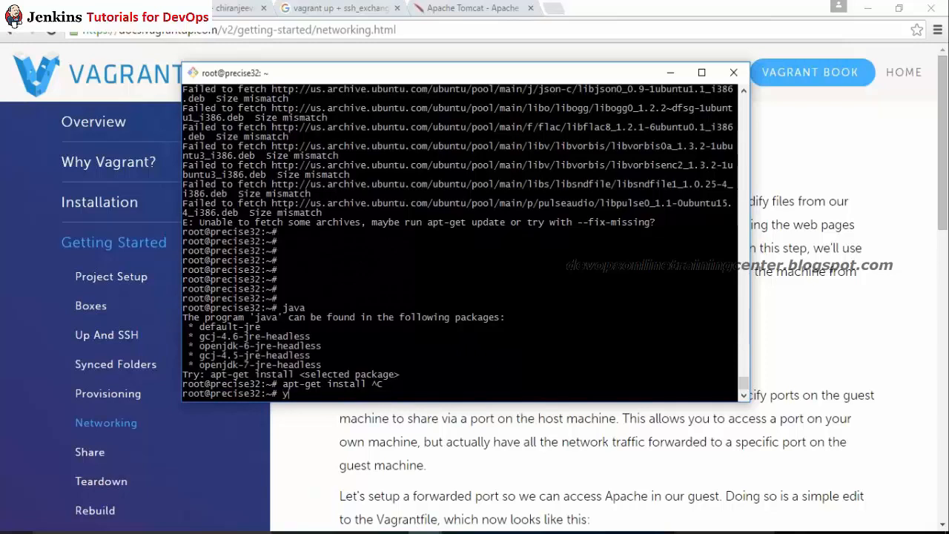
key("BackSpace")
Step: Run yum to check whether it exists, then clear the line
type("yum")
key("Return")
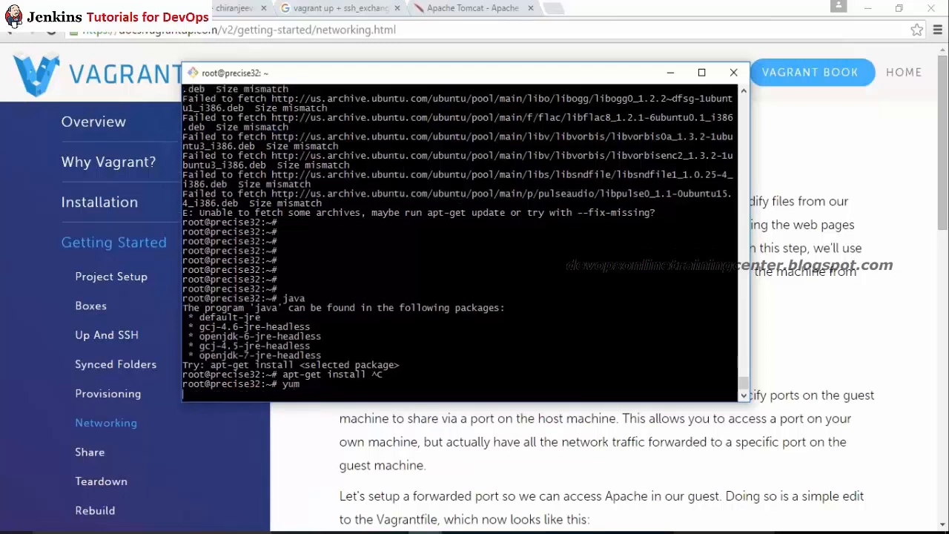
key("ctrl+c")
key("ctrl+c")
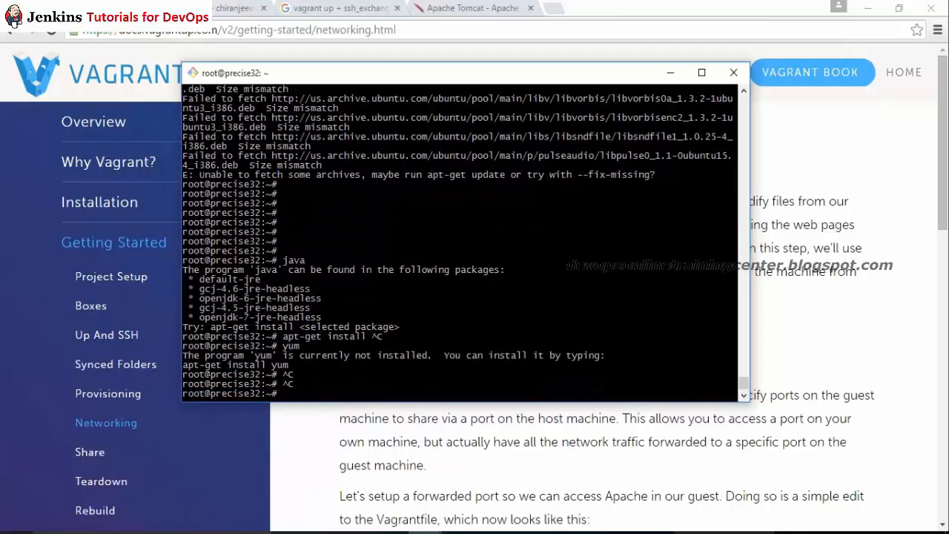
Step: Search Google for 'jdk download for ubuntu' with the corrected spelling
left_click(329, 29)
type("apt-")
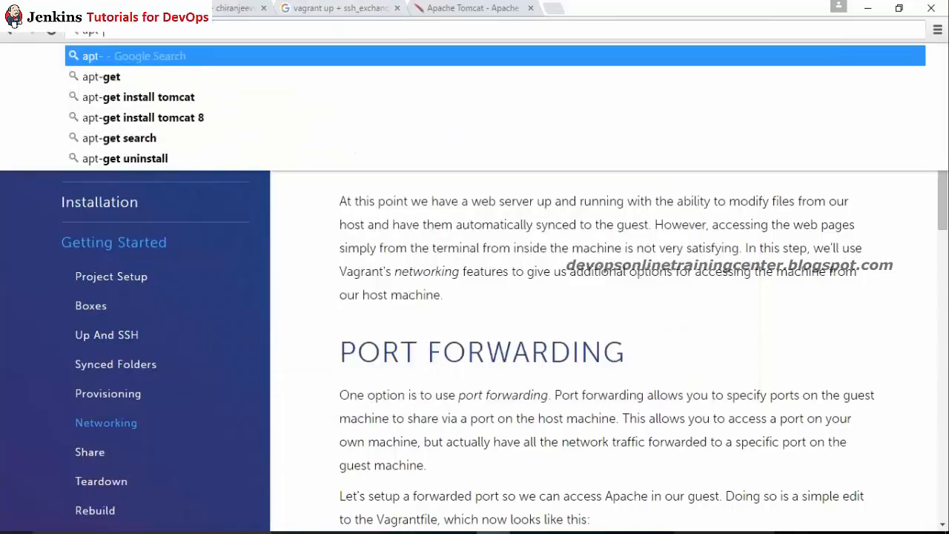
key("BackSpace")
key("BackSpace")
key("BackSpace")
key("BackSpace")
type("jd")
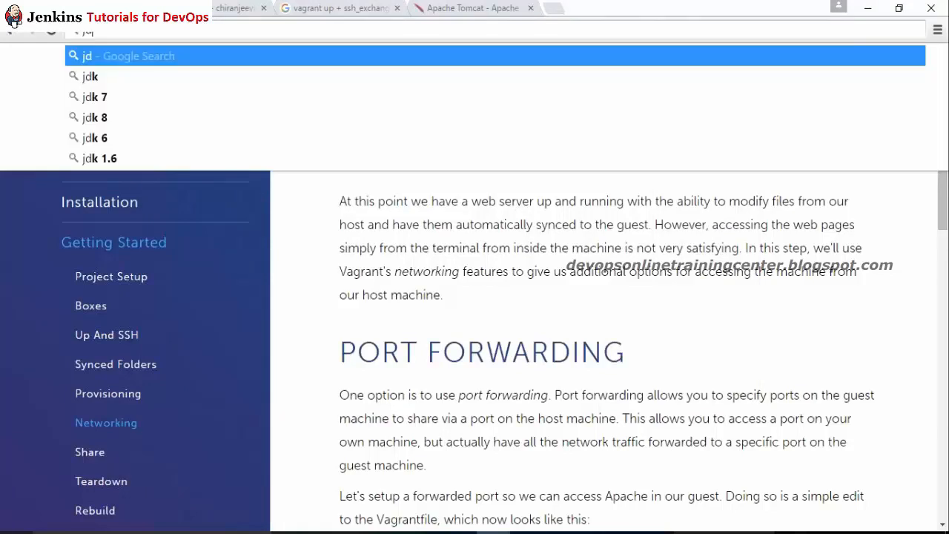
type("k download ")
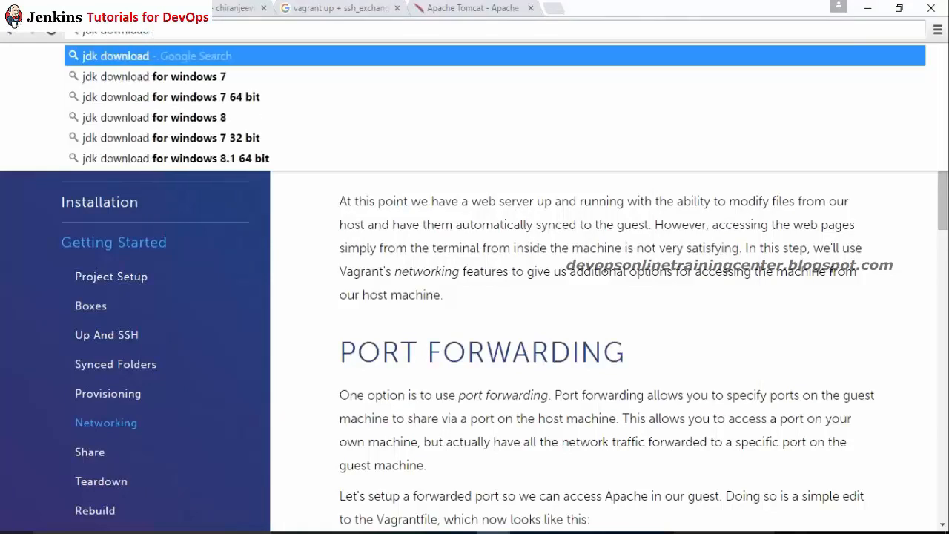
type("for ubtuntu")
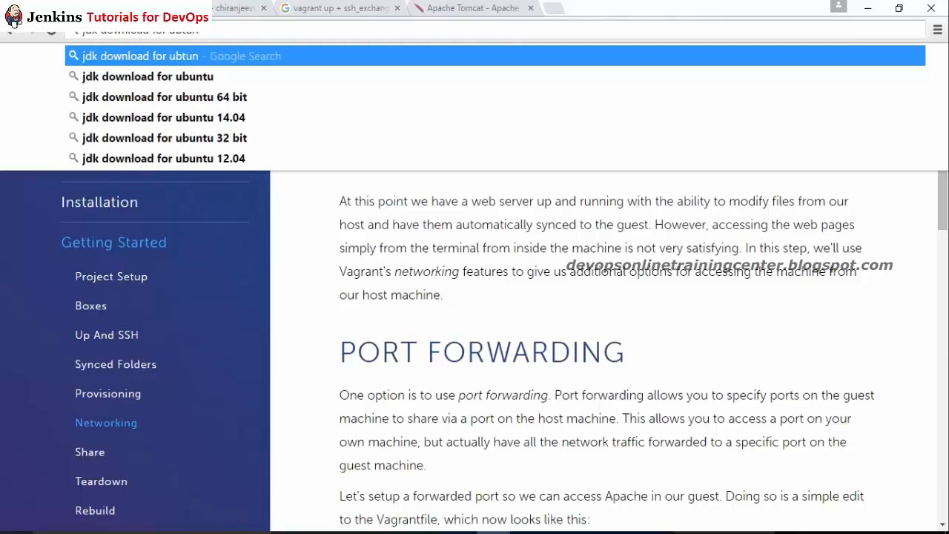
key("Return")
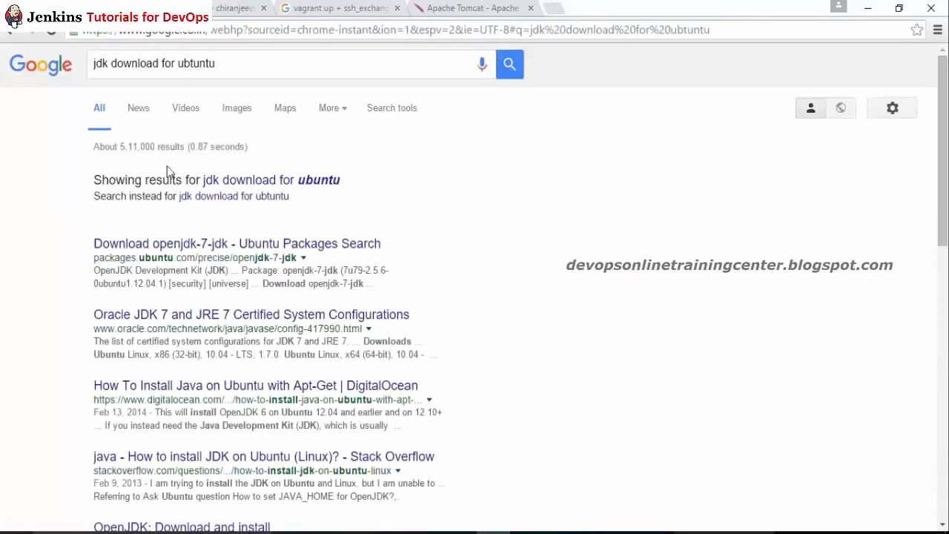
left_click(268, 189)
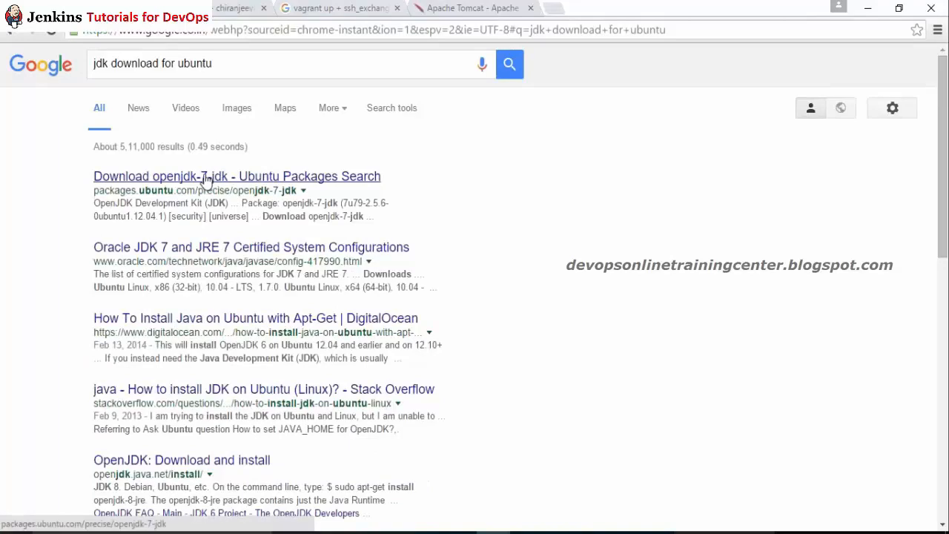
Step: Review Oracle's JDK 7 and JDK 8 certified configuration pages, then return to results
left_click(195, 249, "ctrl")
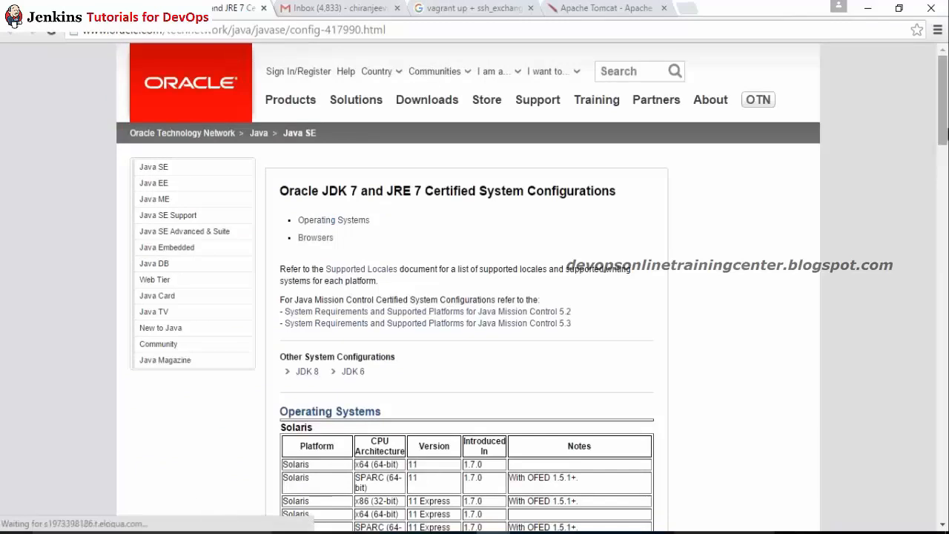
left_click_drag(945, 134, 947, 160)
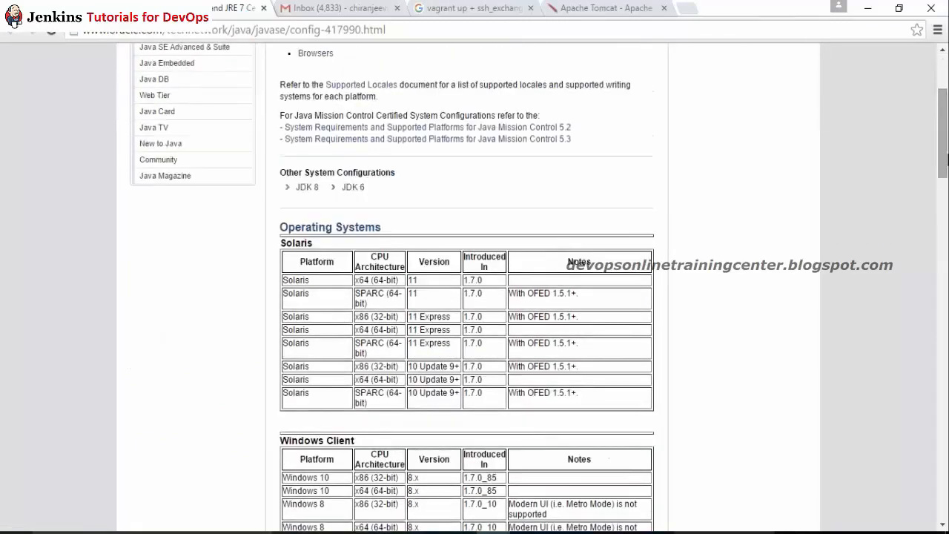
left_click(307, 187)
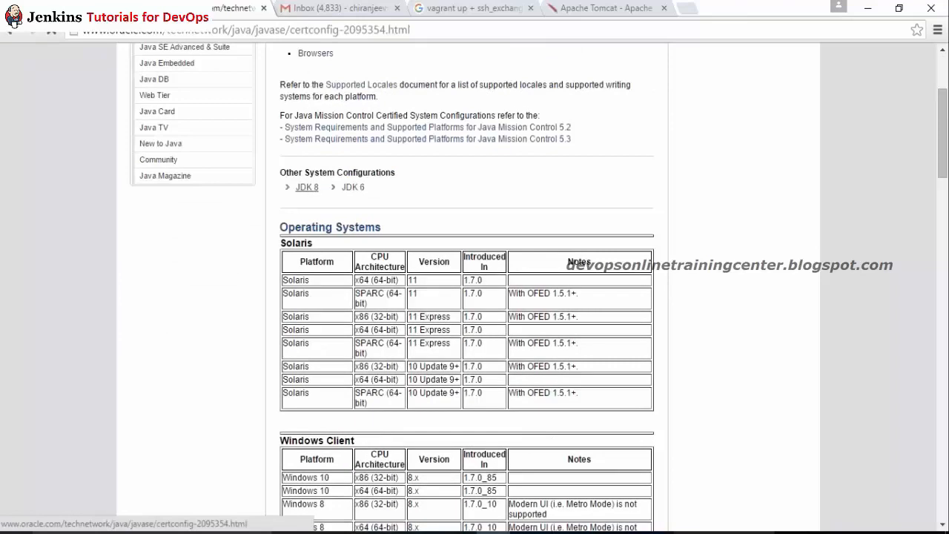
left_click_drag(945, 108, 946, 327)
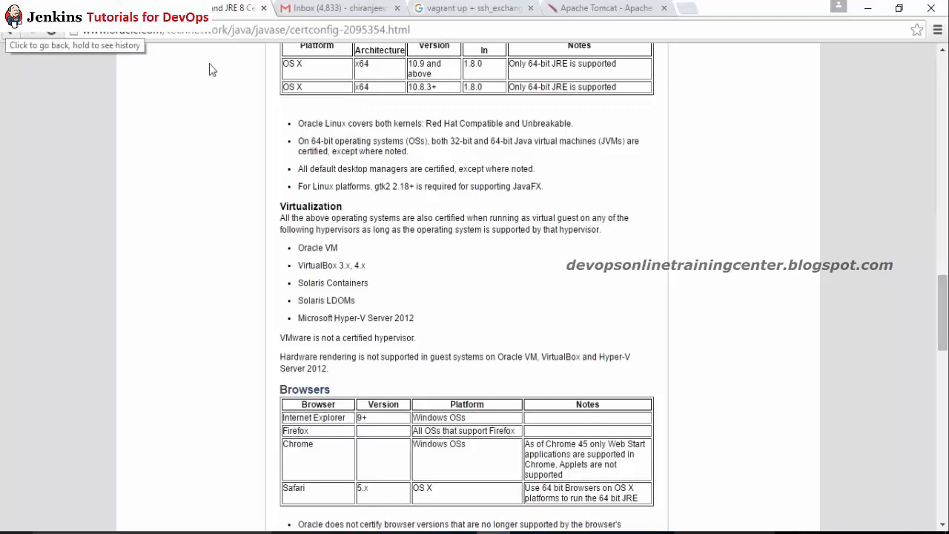
left_click_drag(946, 288, 947, 219)
left_click(10, 30)
Step: Change the search query to 'jdk7 download'
left_click(108, 64)
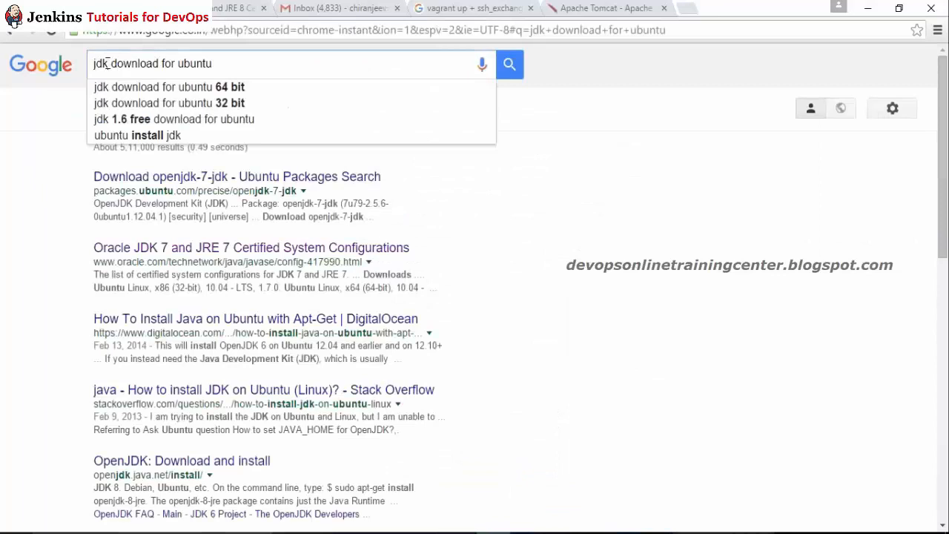
type("7")
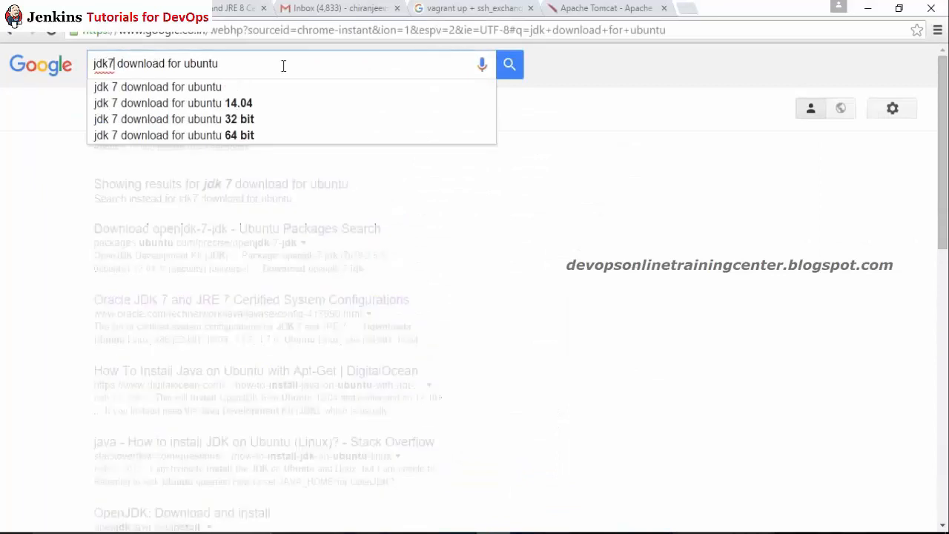
left_click_drag(169, 64, 221, 64)
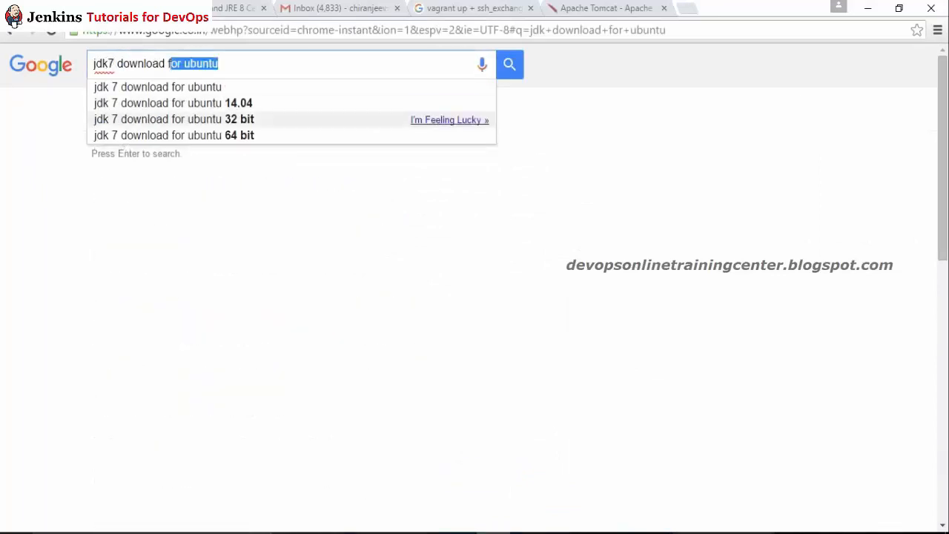
key("BackSpace")
key("Return")
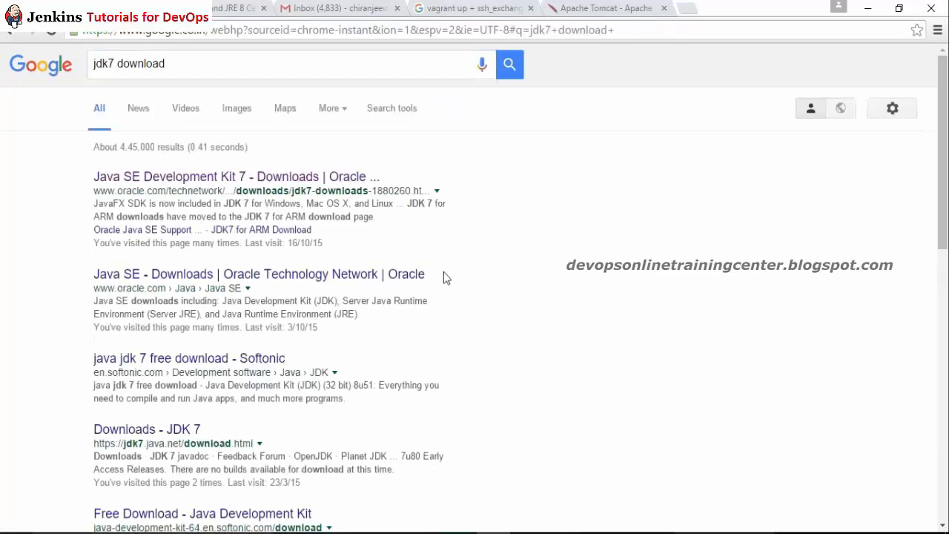
Step: Accept the 7u79 license on Oracle's JDK 7 page and download jdk-7u79-linux-i586.rpm
left_click(245, 180)
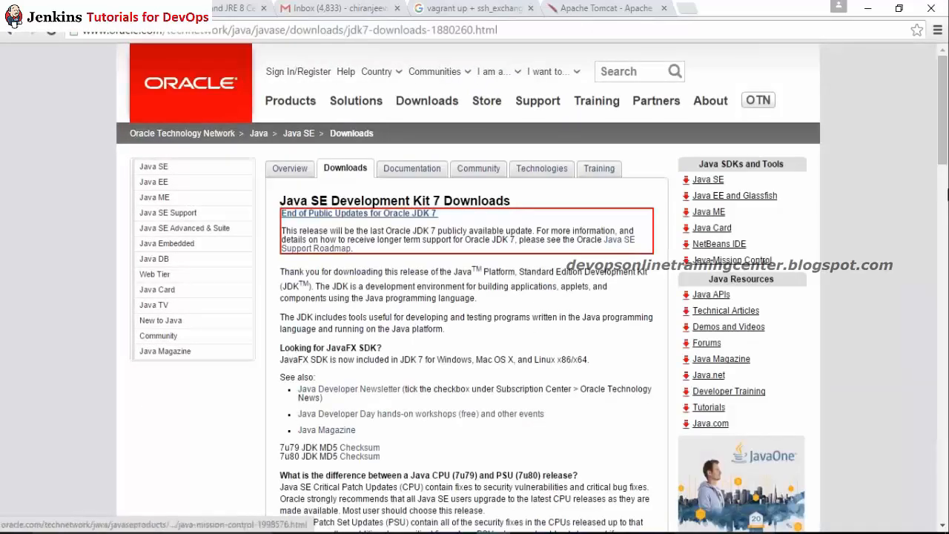
scroll(745, 273, "down", 6)
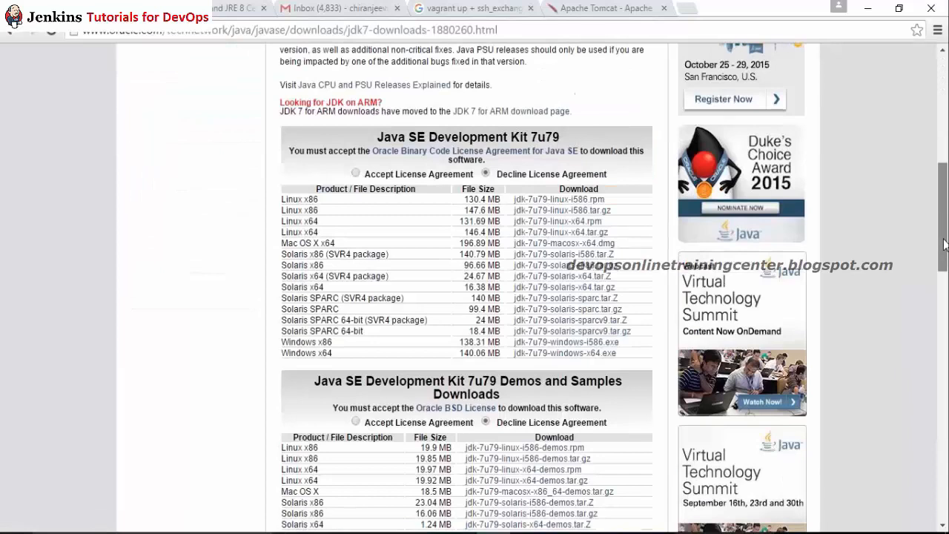
left_click(355, 173)
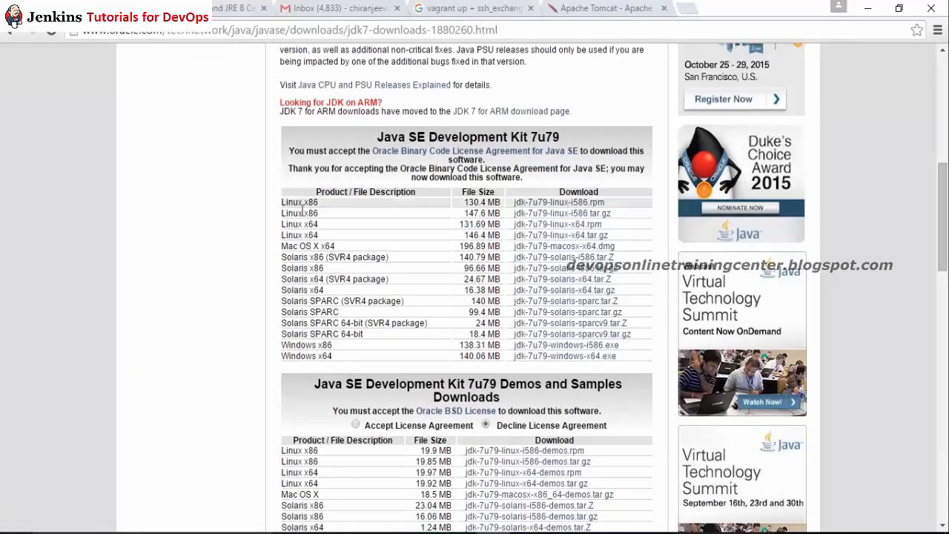
right_click(567, 208)
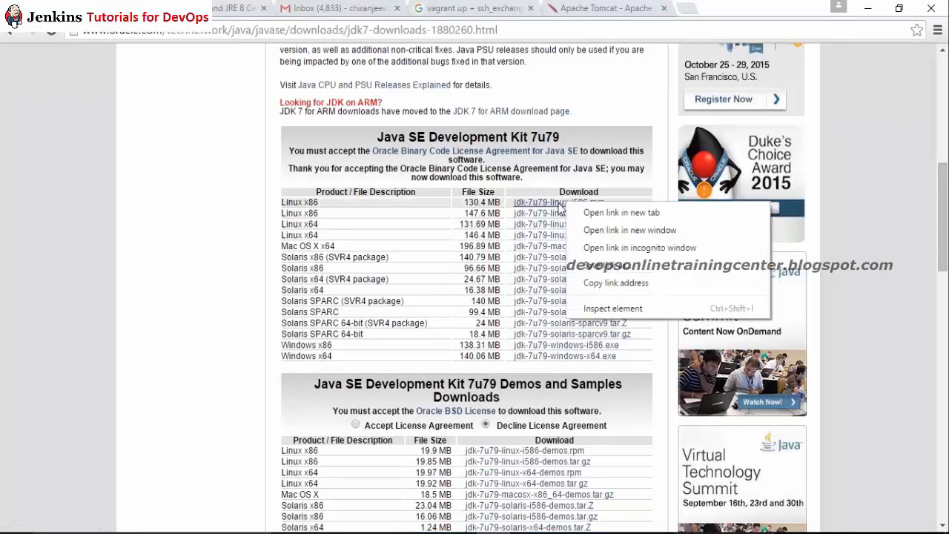
left_click(558, 208)
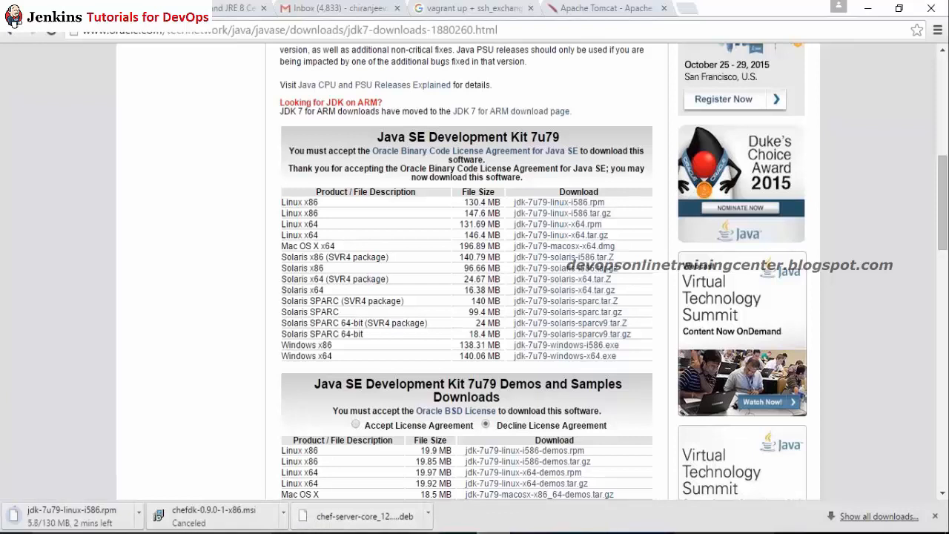
Step: Back in the VM terminal, run rpm to check whether it is available
left_click(389, 488)
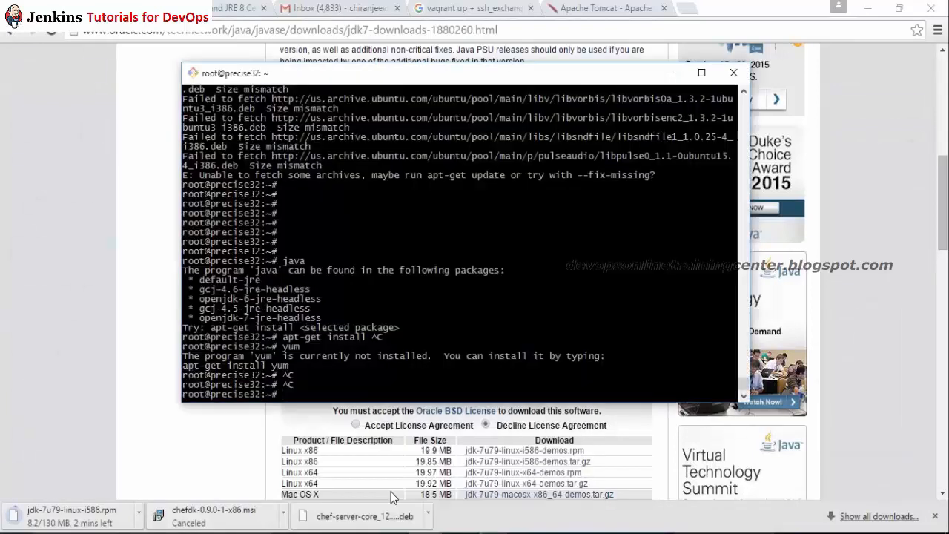
type("t")
key("BackSpace")
type("rpm")
key("Return")
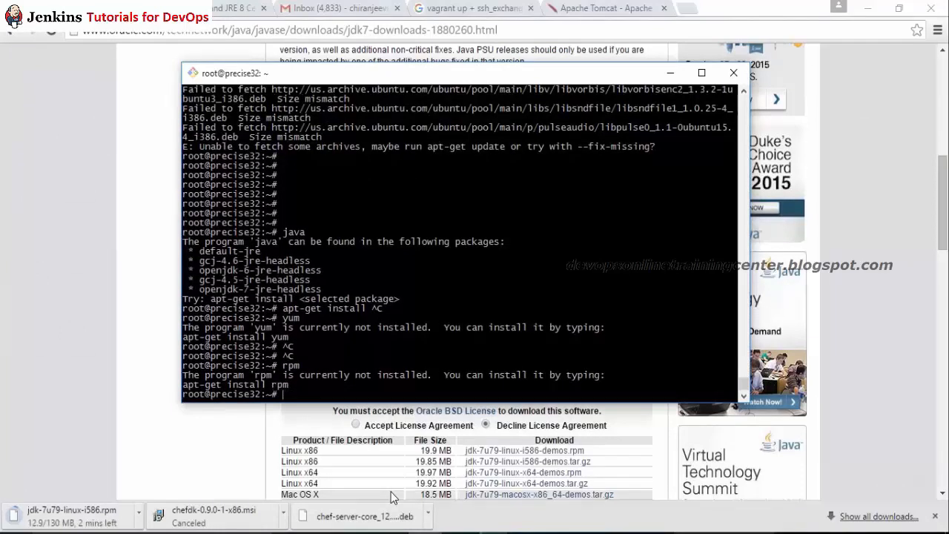
Step: Attempt to install rpm with a mistyped 'apt-get isntall rpm' command
type("apt-get isntall rpm")
key("Return")
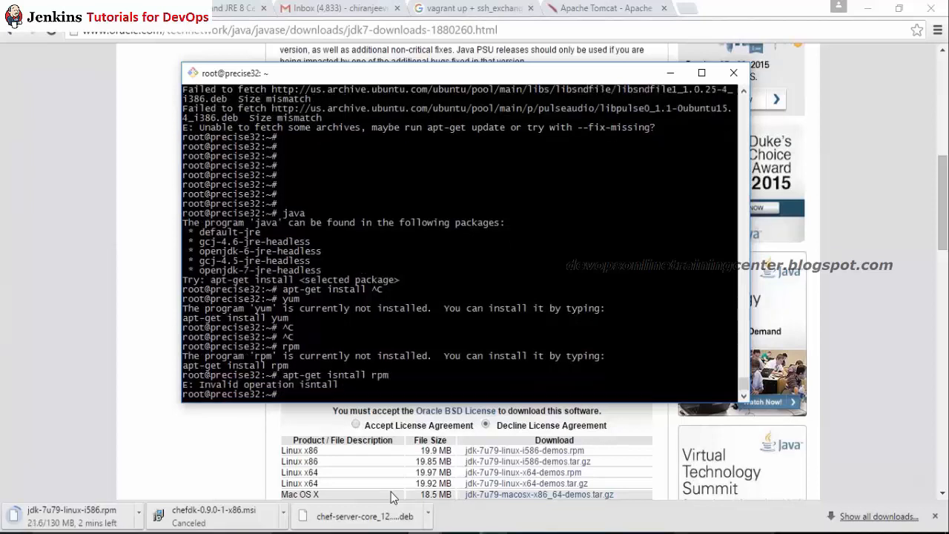
Step: Correct the typo to apt-get install rpm and confirm installing its dependencies
key("Up")
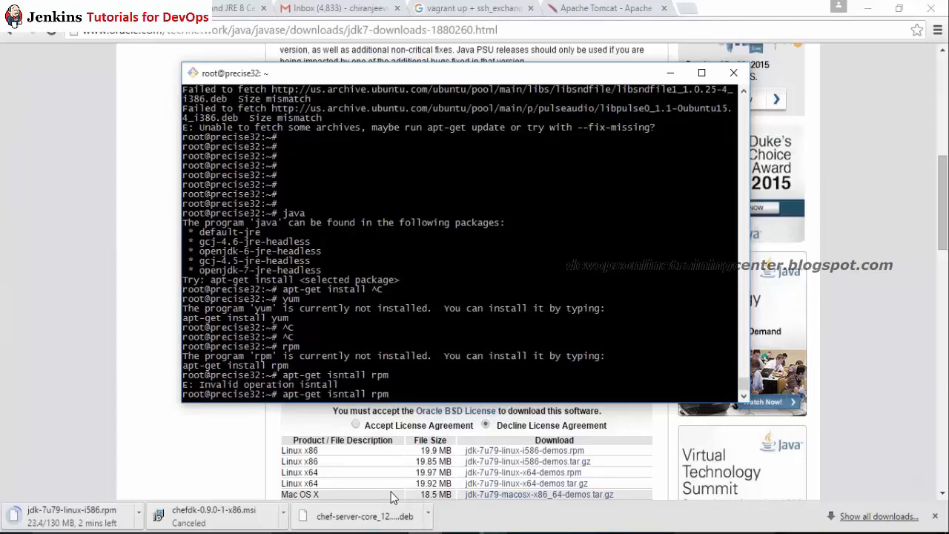
key("Left")
key("BackSpace")
key("Right")
type("s")
key("Return")
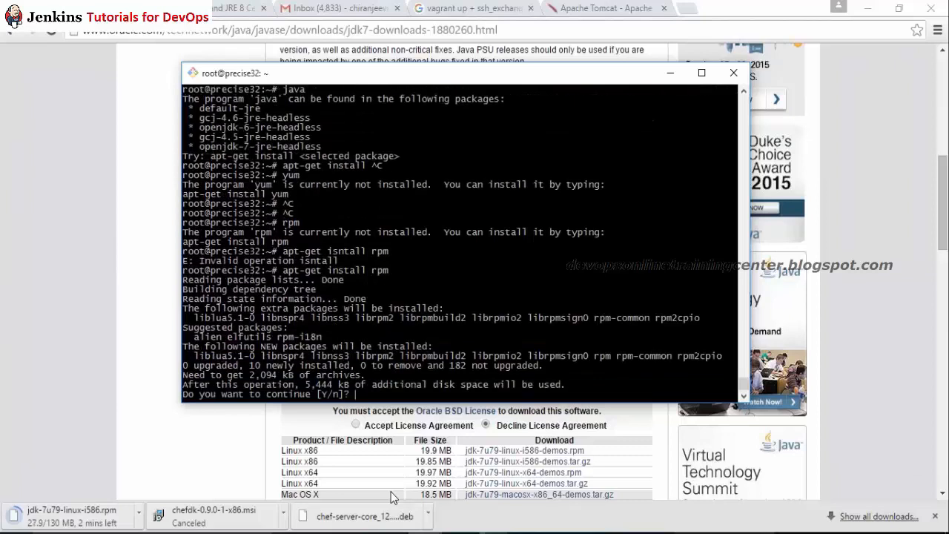
type("Y")
key("Return")
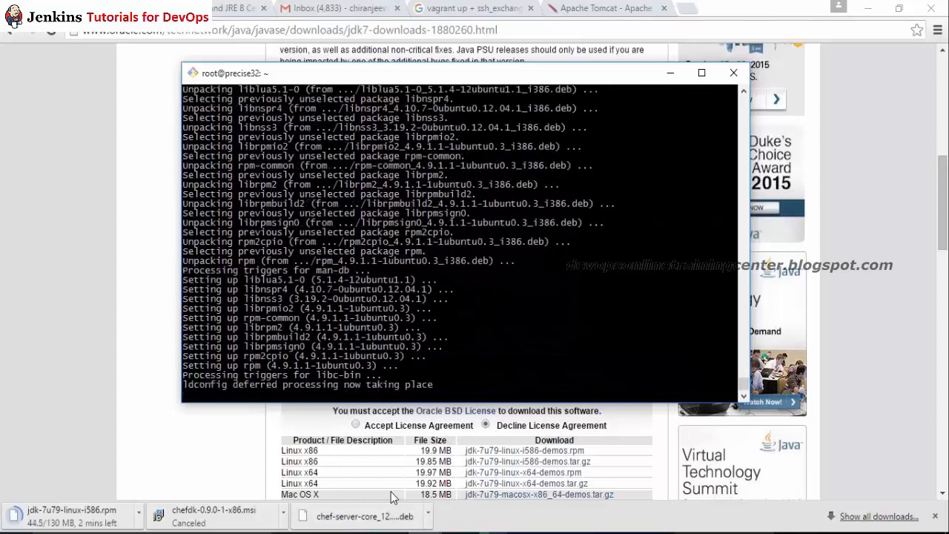
Step: Run rpm again to confirm it now prints its usage
key("Return")
key("Return")
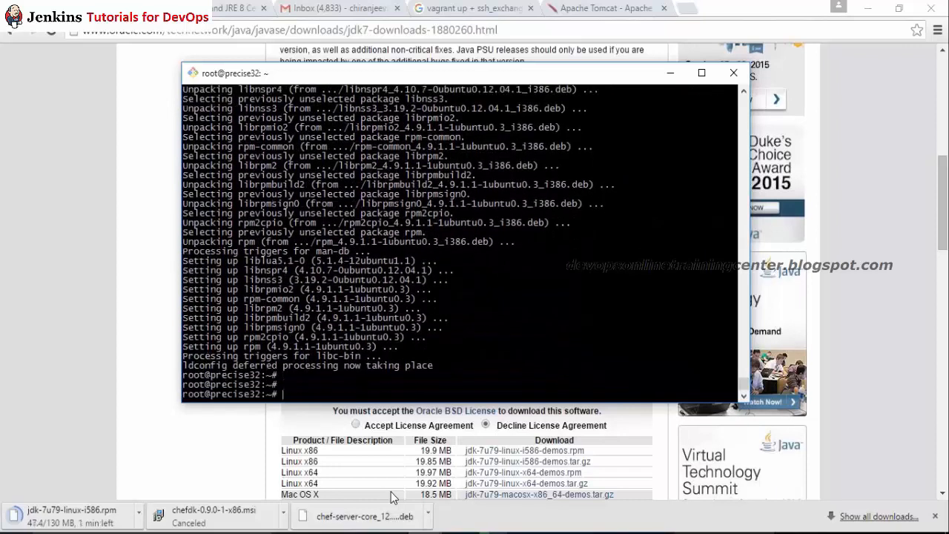
type("rpm")
key("Return")
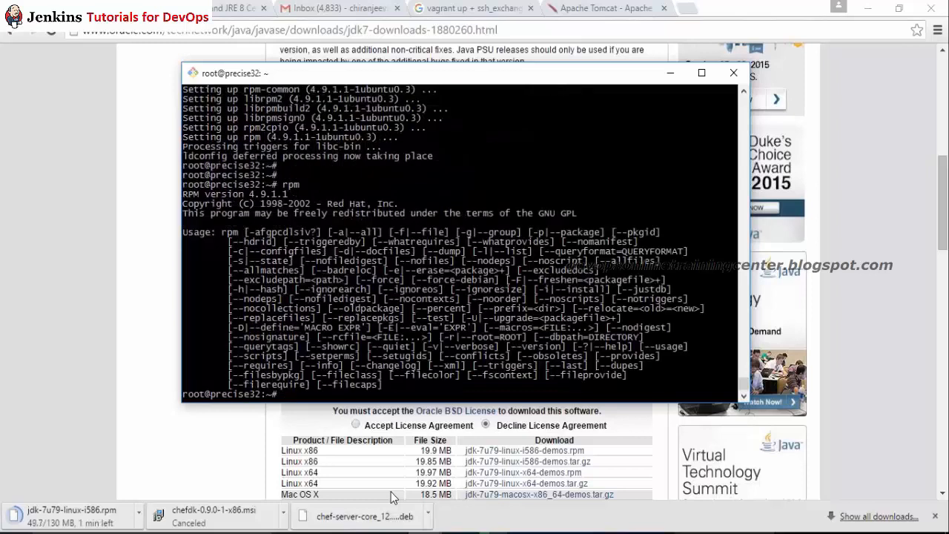
Step: Start an rpm -i command and check the Downloads folder in File Explorer
key("Return")
key("Return")
key("Return")
type("rpm -i")
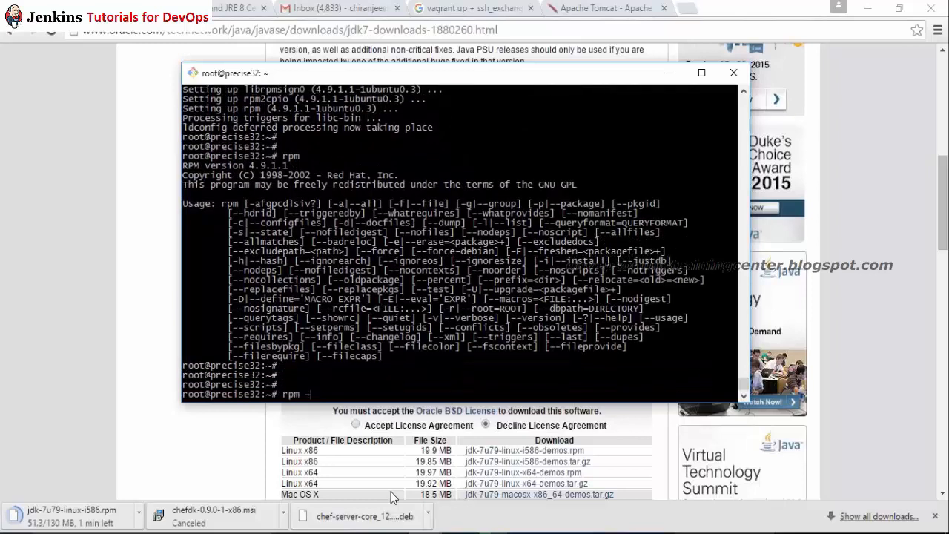
mouse_move(491, 532)
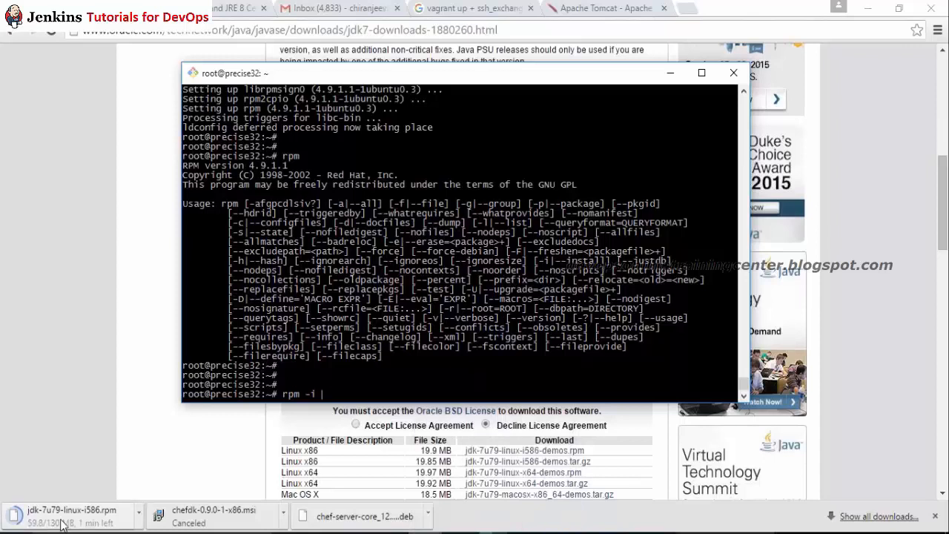
left_click(375, 533)
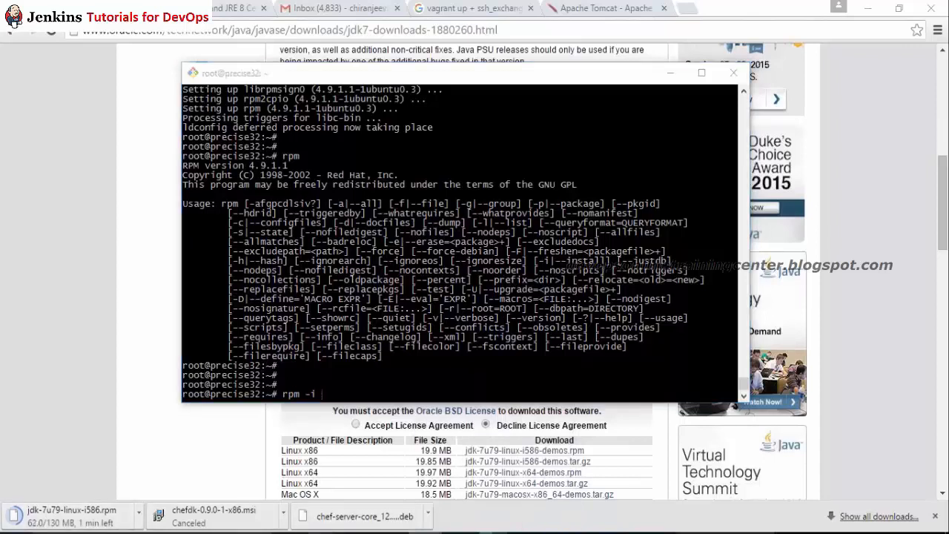
left_click(49, 178)
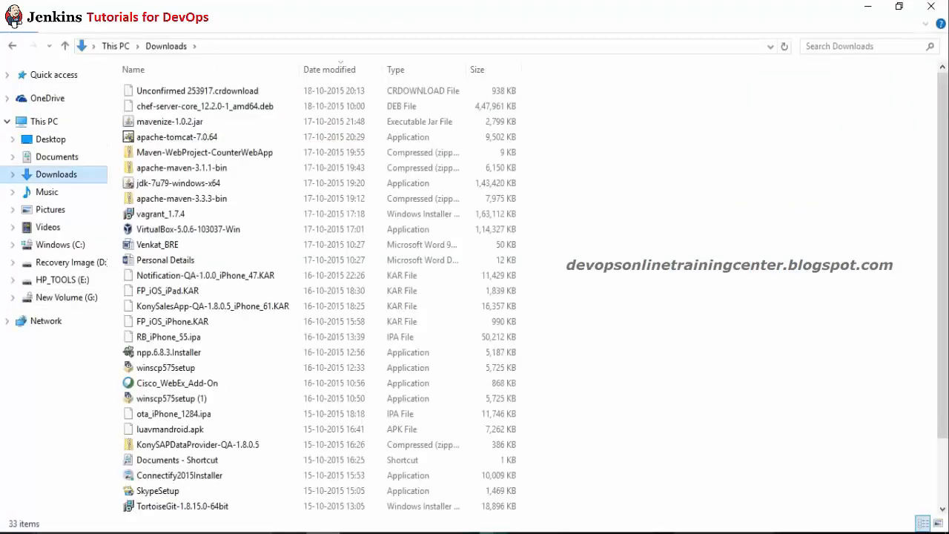
left_click(424, 532)
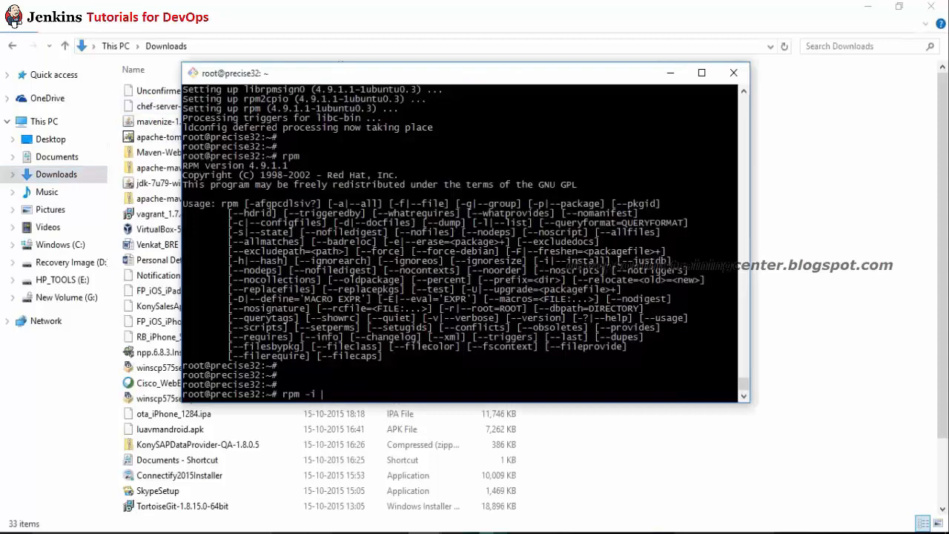
key("alt+Tab")
key("alt+Tab")
left_click_drag(354, 82, 318, 71)
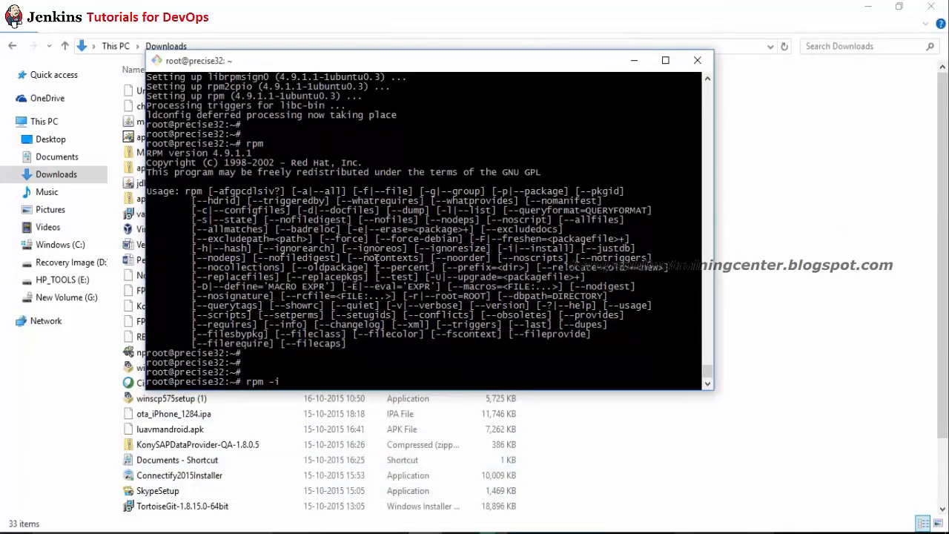
Step: Cancel the rpm command, change into /vagrant, and list it with ls -l
key("ctrl+c")
key("ctrl+c")
type("cd /var")
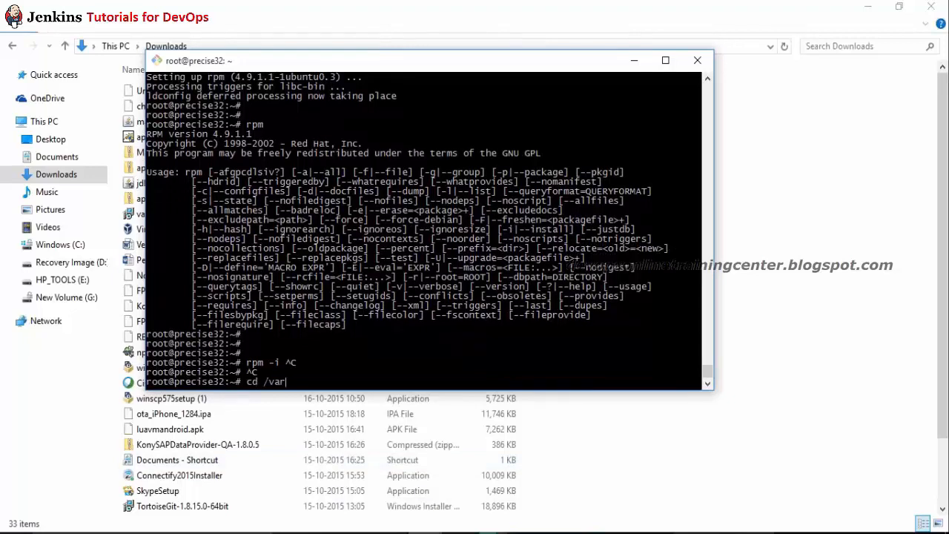
key("BackSpace")
type("g")
key("Tab")
key("Return")
type("ls -l")
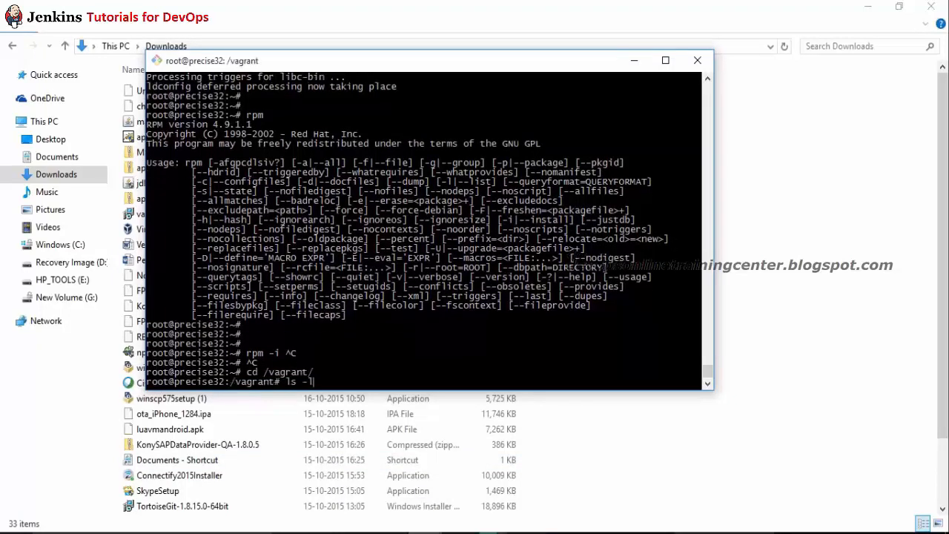
key("Return")
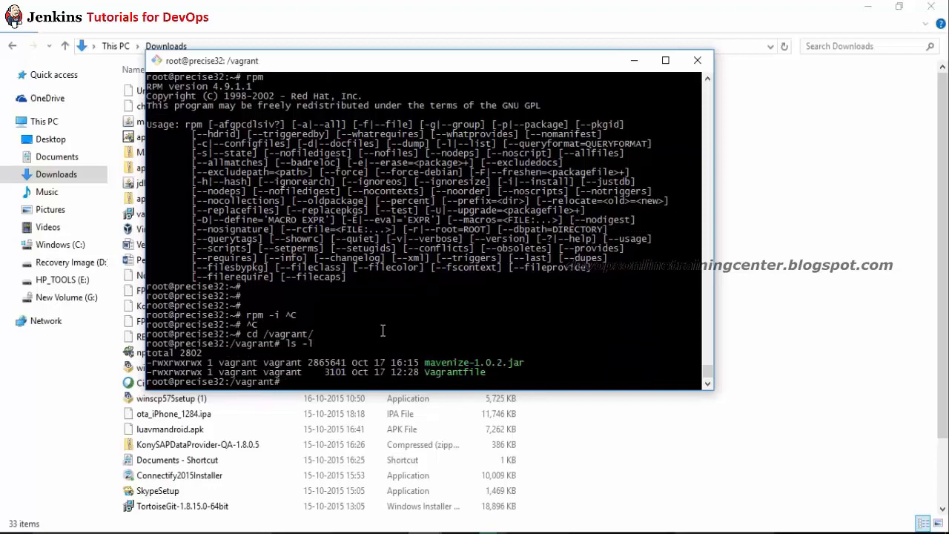
Step: Run uname -a for system details after uname -e errors
key("alt+Tab")
key("alt+Tab")
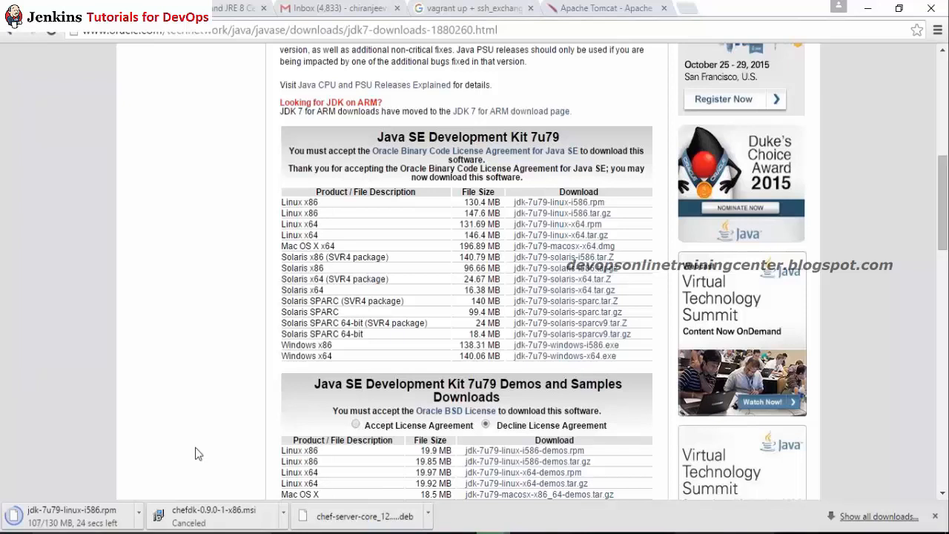
key("alt+Tab")
type("una")
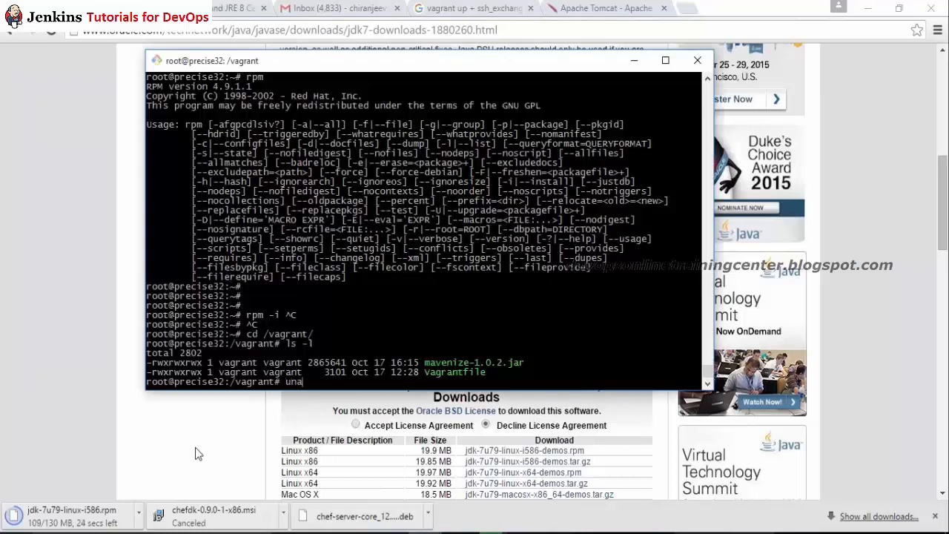
type("me -e -")
key("Return")
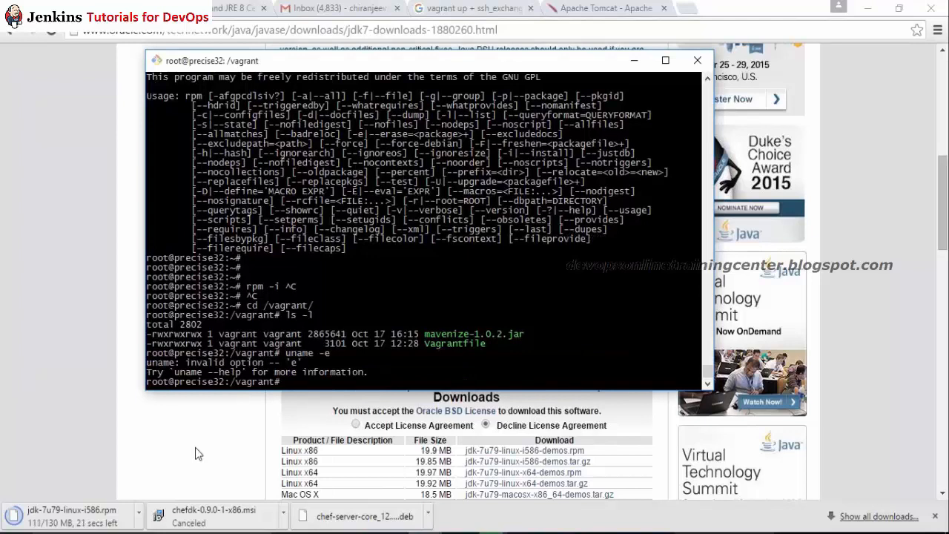
key("Up")
key("BackSpace")
type("ame -a")
key("Return")
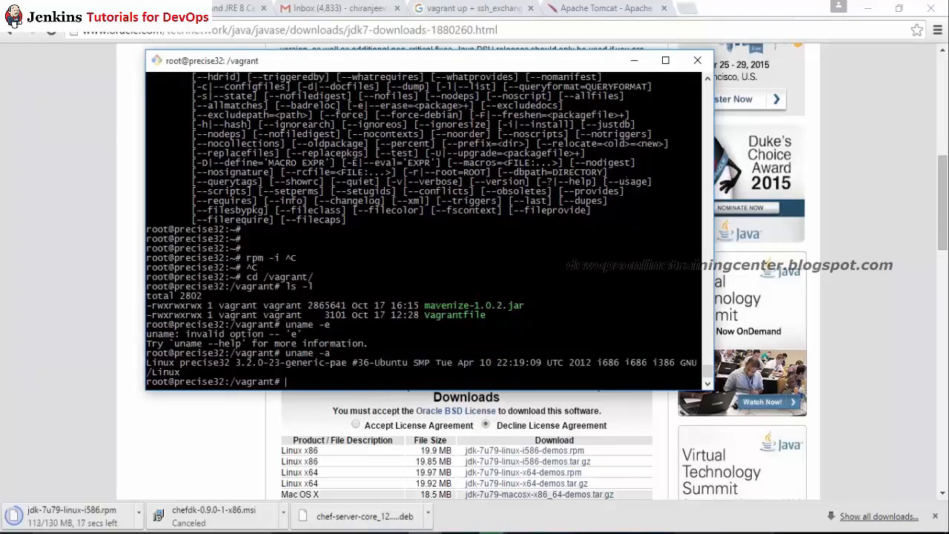
Step: Highlight the i686 architecture in the uname output
mouse_move(596, 365)
left_mouse_down()
mouse_move(617, 365)
mouse_move(605, 365)
left_mouse_up()
left_click(618, 365)
left_click(634, 60)
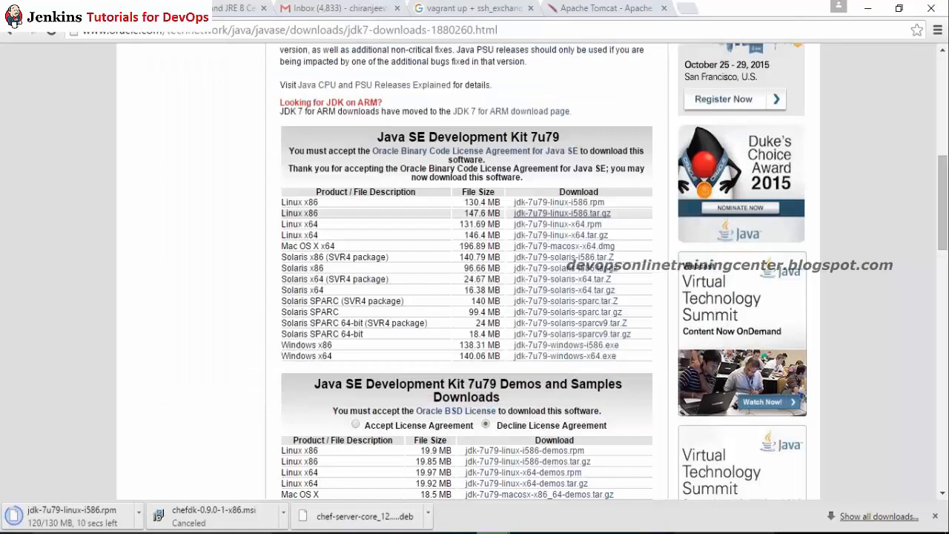
key("alt+Tab")
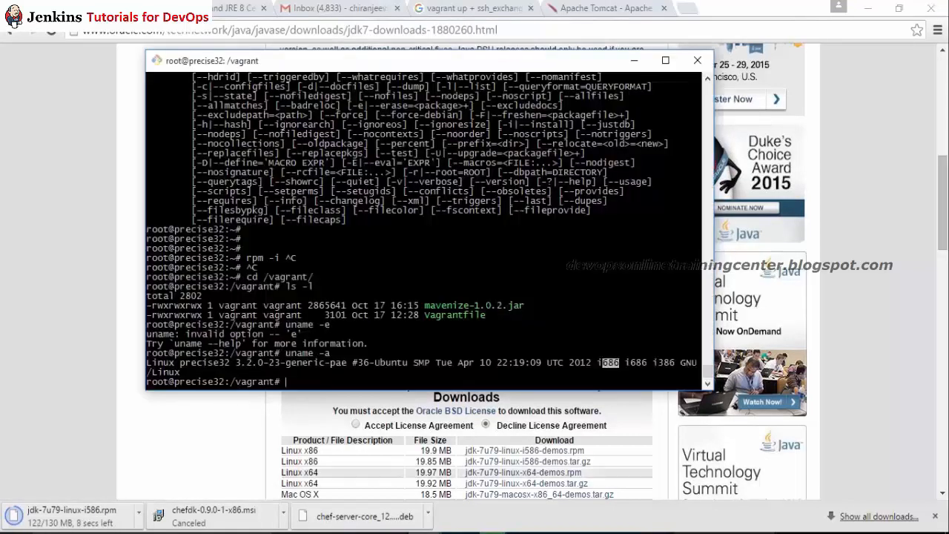
Step: Bring the Downloads folder window with the finished JDK download to the front
mouse_move(322, 532)
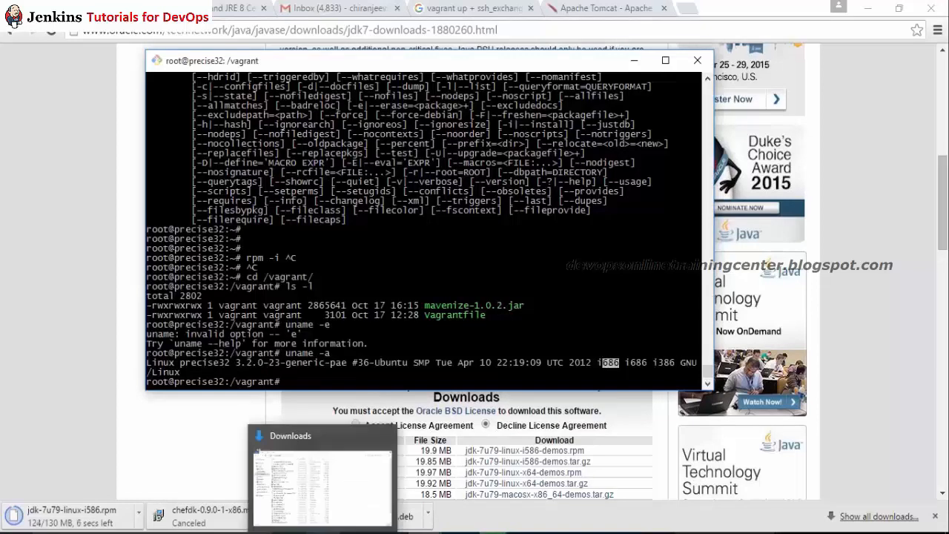
left_click(362, 503)
left_click(311, 479)
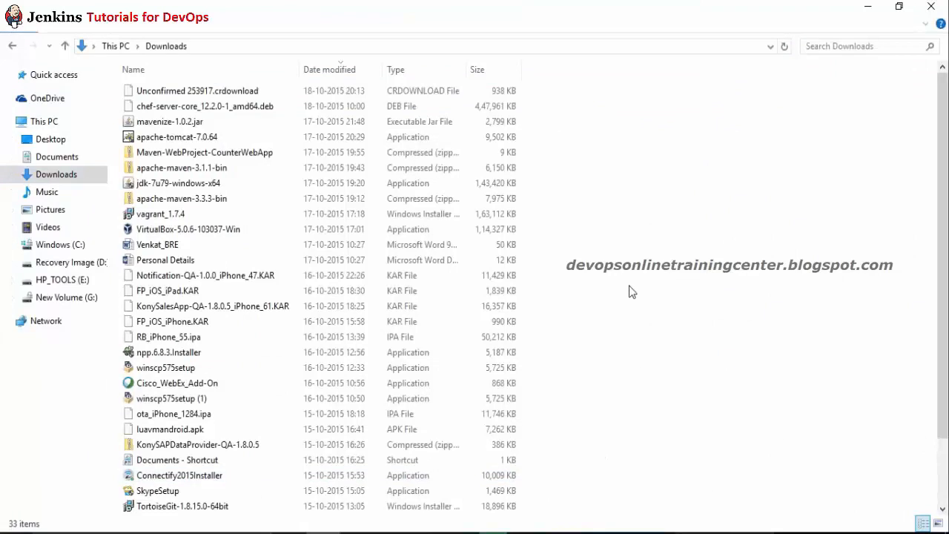
key("alt+Tab")
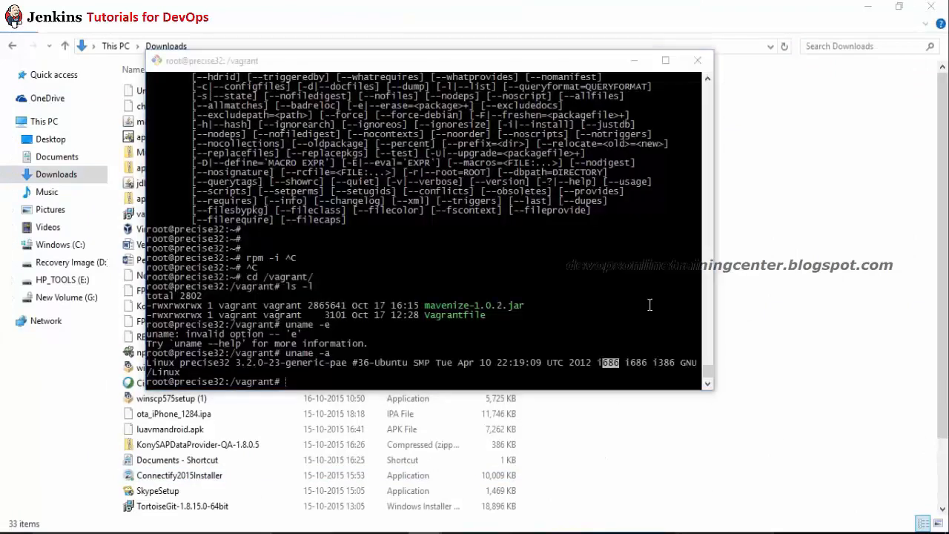
key("alt+Tab")
key("Tab")
key("alt+Tab")
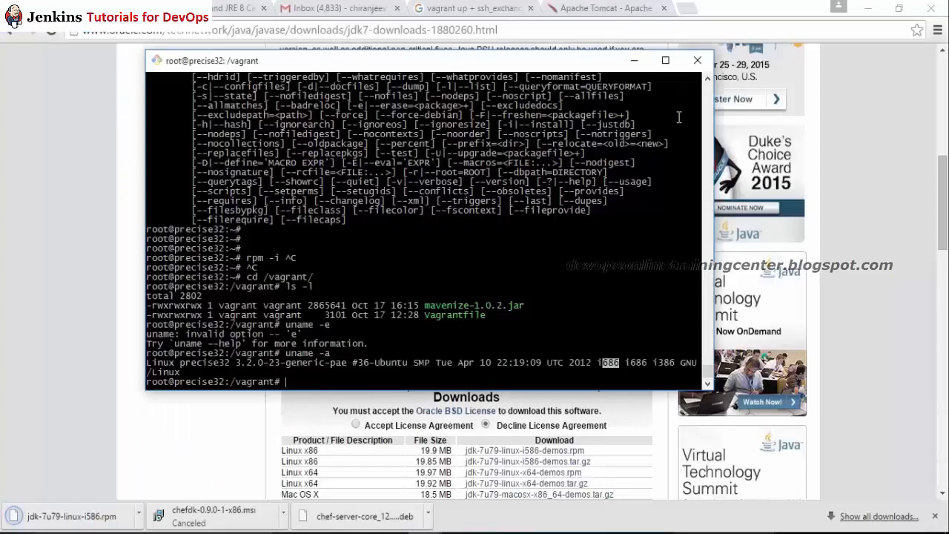
key("alt+Tab")
key("Tab")
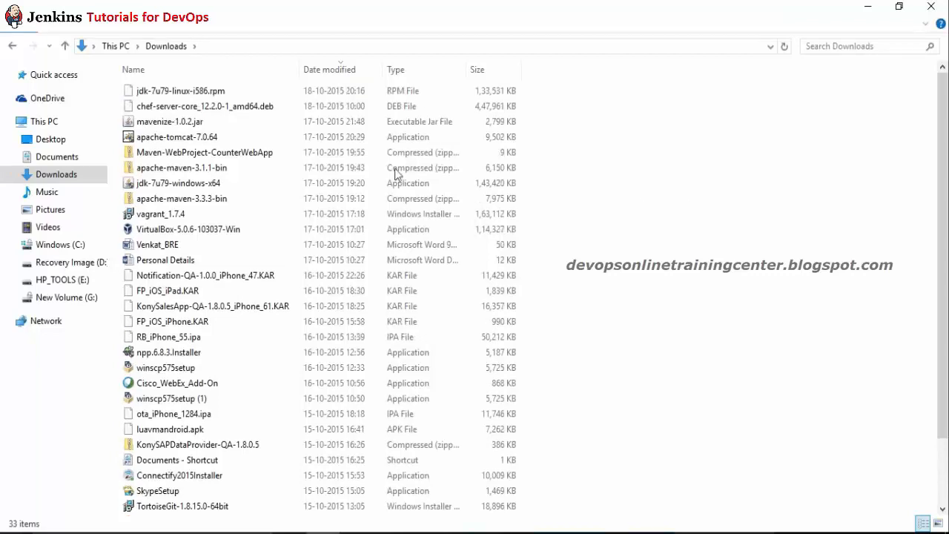
Step: Select jdk-7u79-linux-i586.rpm and open the vagrant folder on New Volume (G:)
left_click(182, 92)
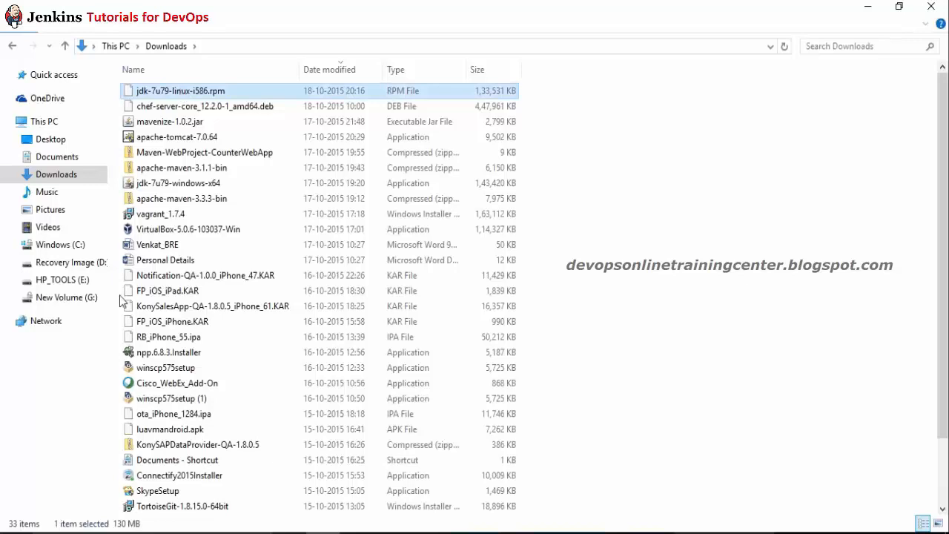
left_click(70, 297)
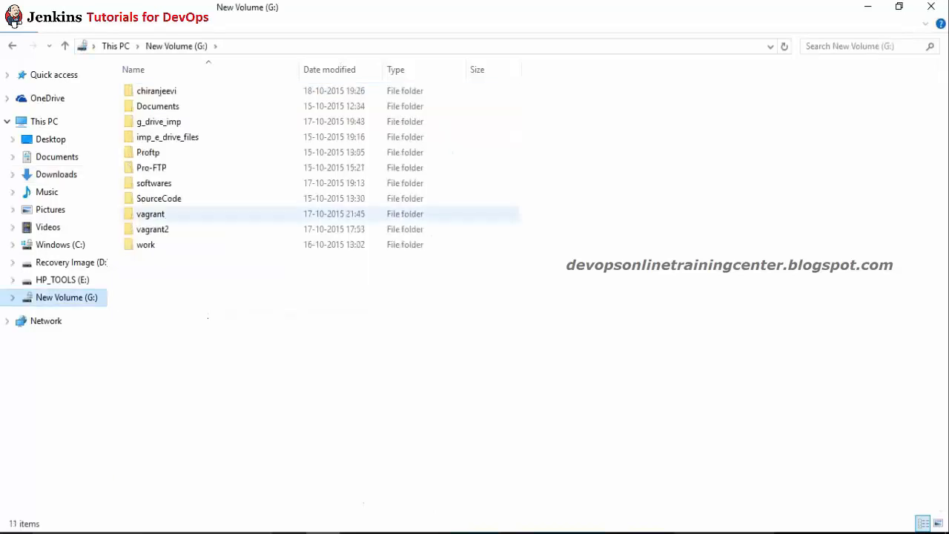
double_click(161, 214)
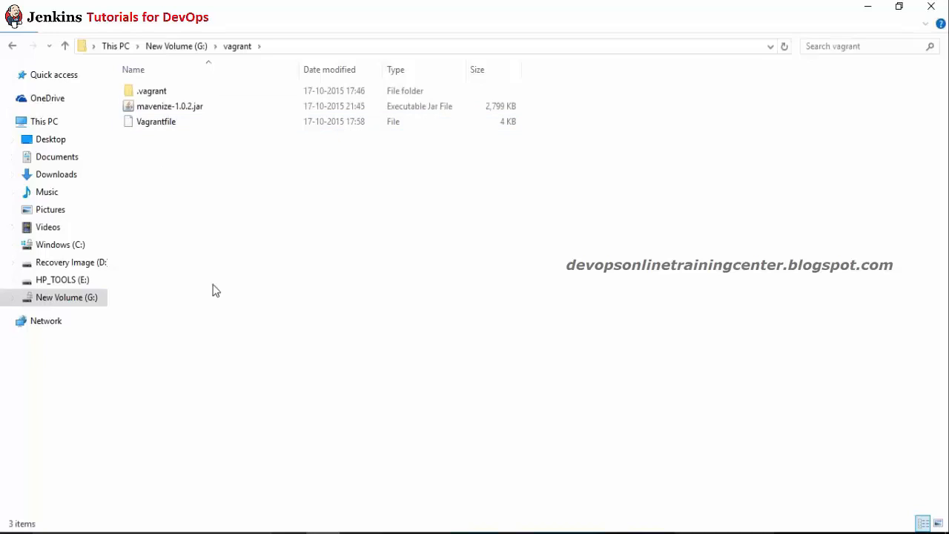
Step: Paste jdk-7u79-linux-i586.rpm into the vagrant folder and list /vagrant with ll
key("ctrl+v")
key("alt+Tab")
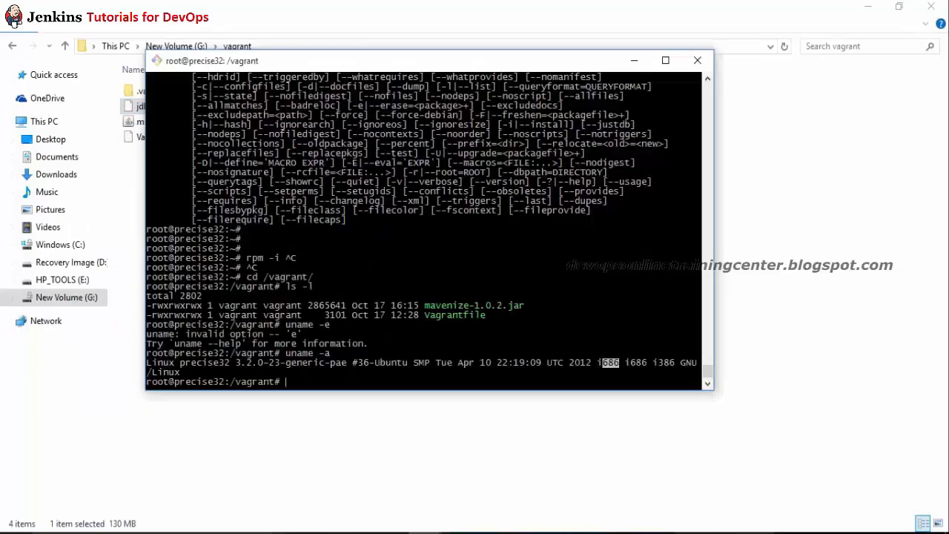
type("ll")
key("Return")
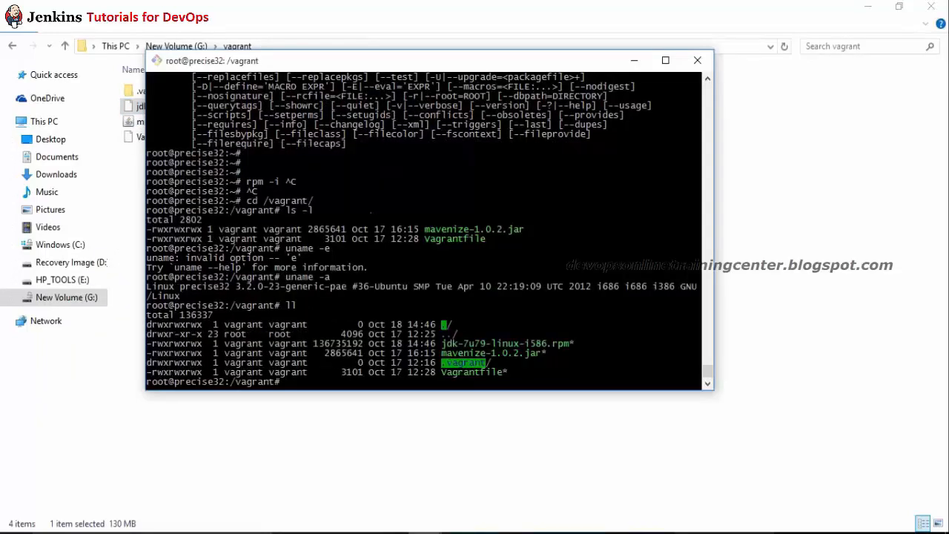
Step: Run rpm -i jdk-7u79-linux-i586.rpm, which fails with missing dependencies
double_click(523, 344)
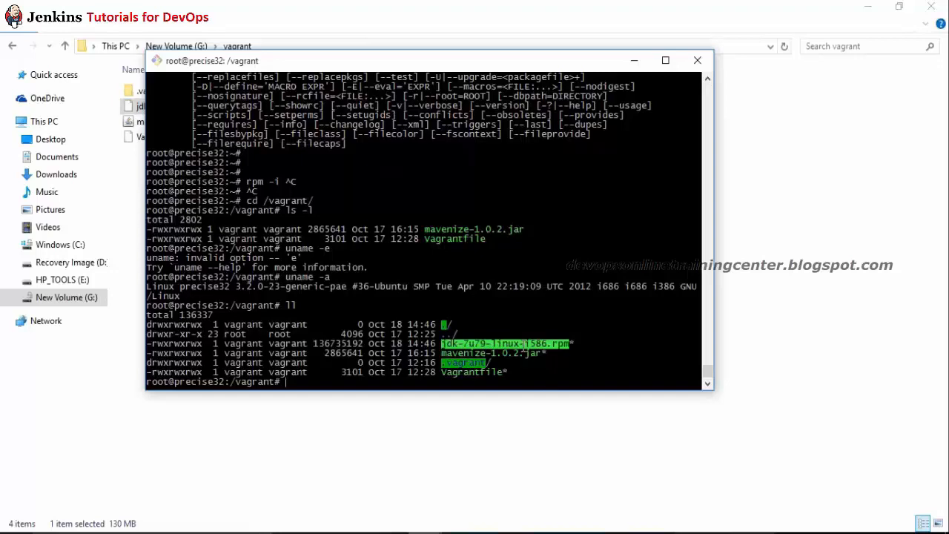
type("rpm -i")
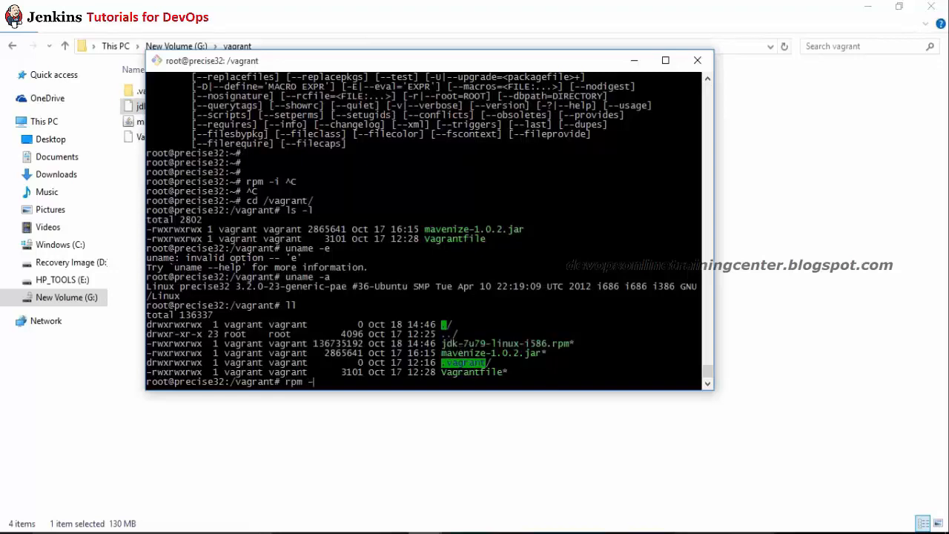
right_click(434, 250)
left_click(405, 267)
double_click(514, 344)
right_click(514, 344)
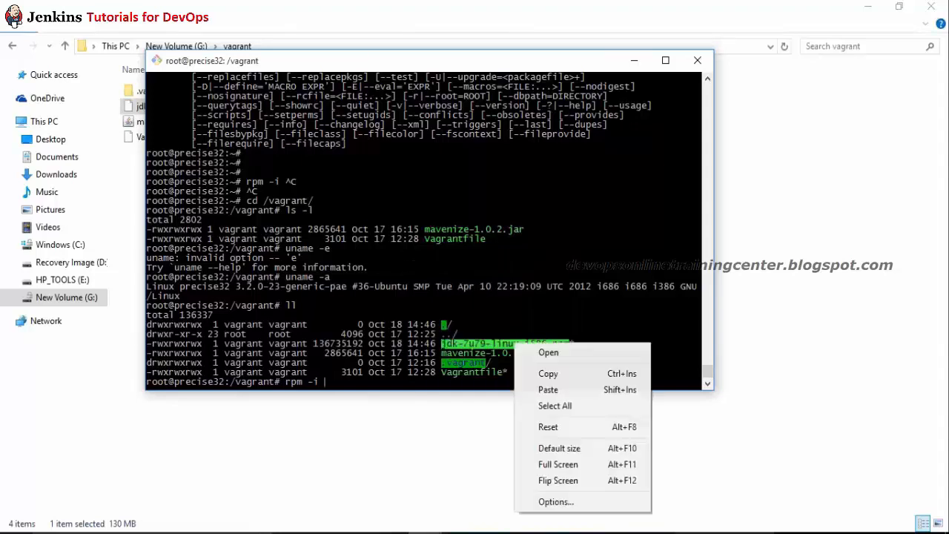
left_click(562, 391)
key("Return")
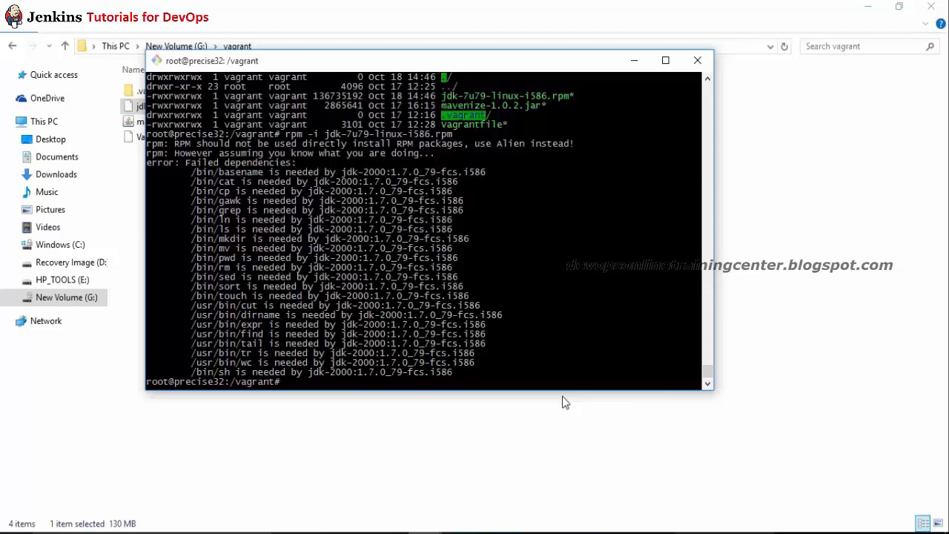
Step: Move jdk-7u79-linux-i586.rpm to /home/vagrant/ and confirm it left the Explorer folder
type("mv j")
key("Tab")
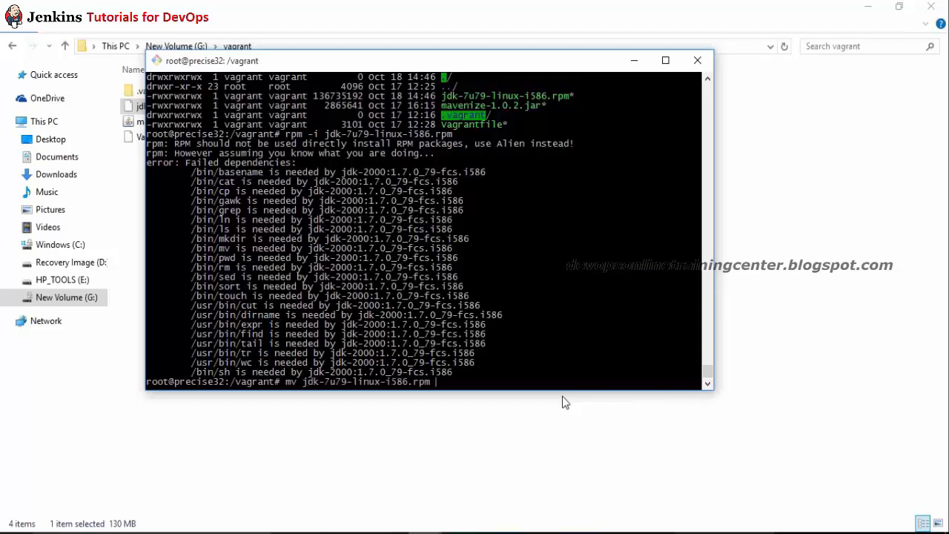
type("/home/v")
key("Tab")
key("Return")
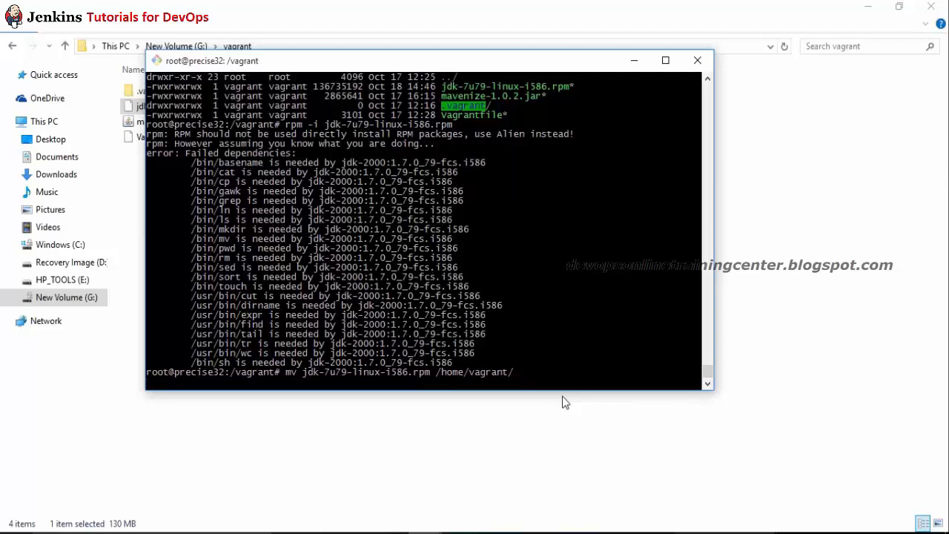
key("alt+Tab")
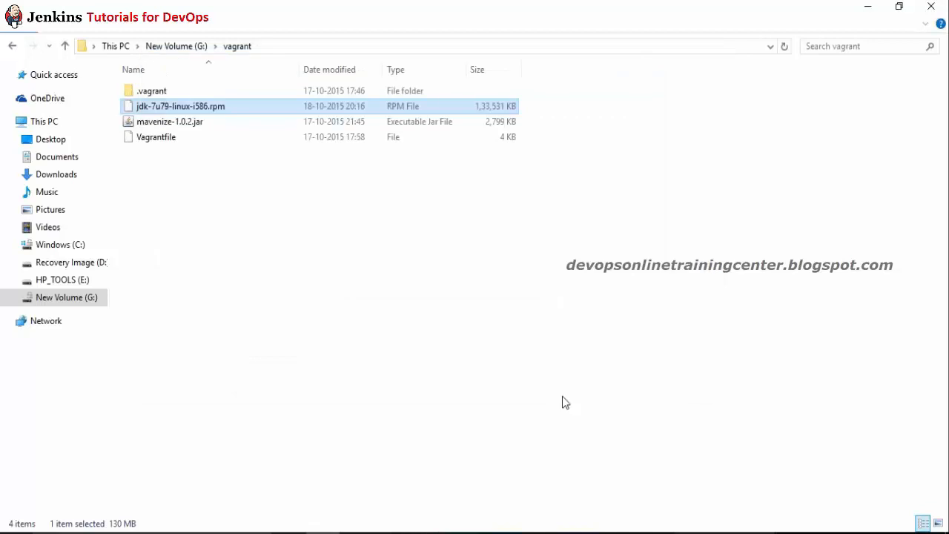
key("alt+Tab")
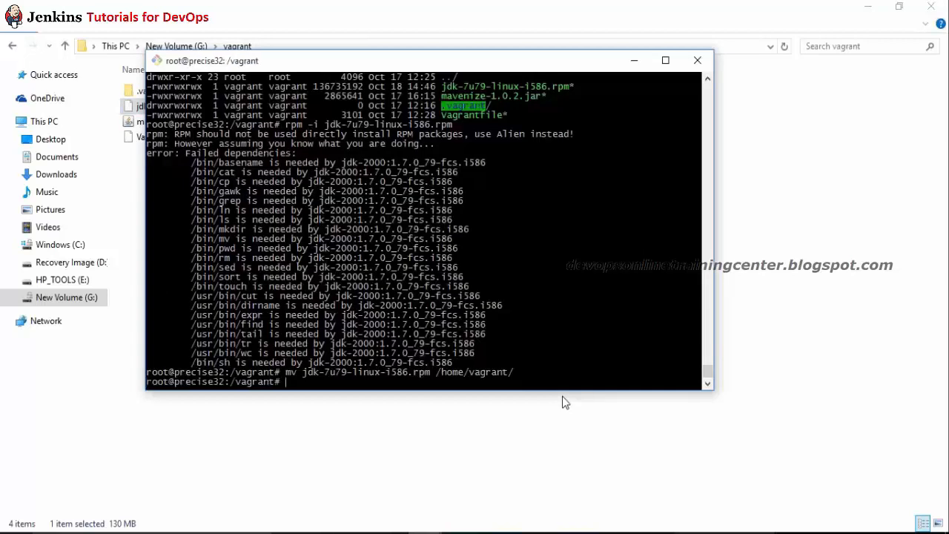
key("alt+Tab")
key("alt+Tab")
Step: Change into /home/vagrant and view rpm's usage options, then clear the screen
type("cd")
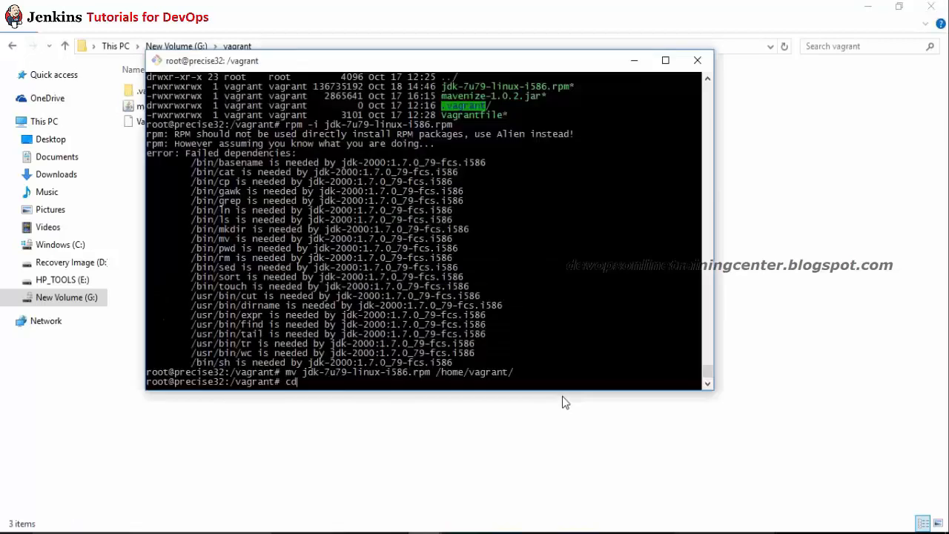
type(" /home/vagrant/")
key("Return")
key("ctrl+l")
type("rpm")
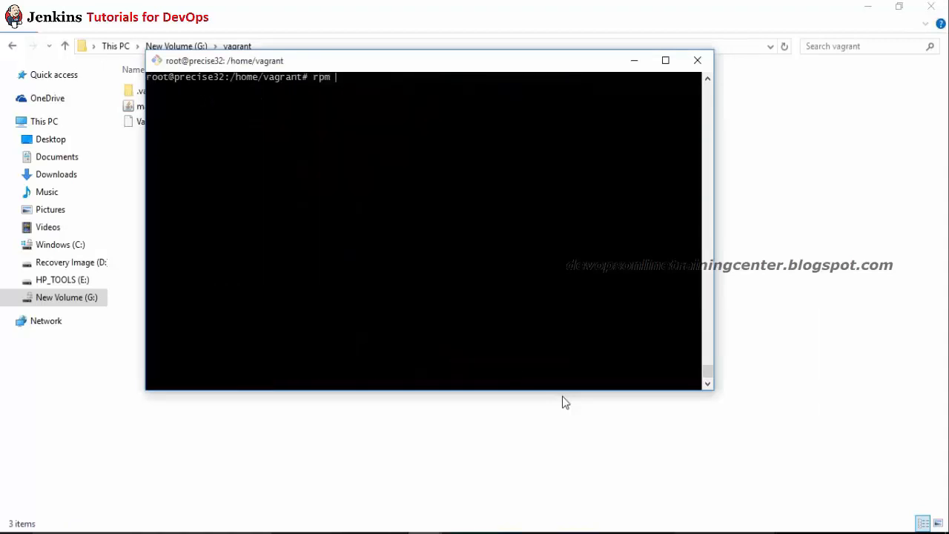
key("Return")
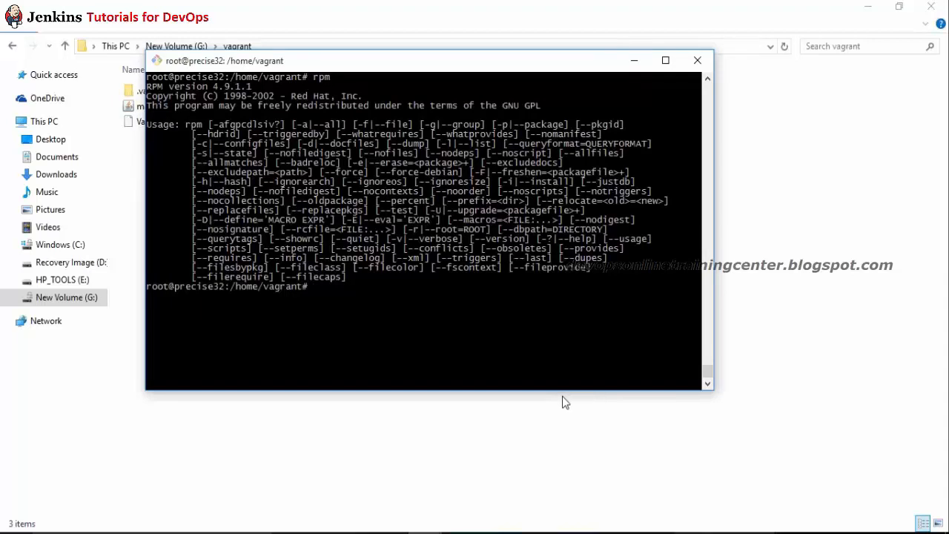
key("ctrl+l")
Step: Run rpm --install jdk-7u79-linux-i586.rpm, correcting the mistyped -install option
type("rpm -")
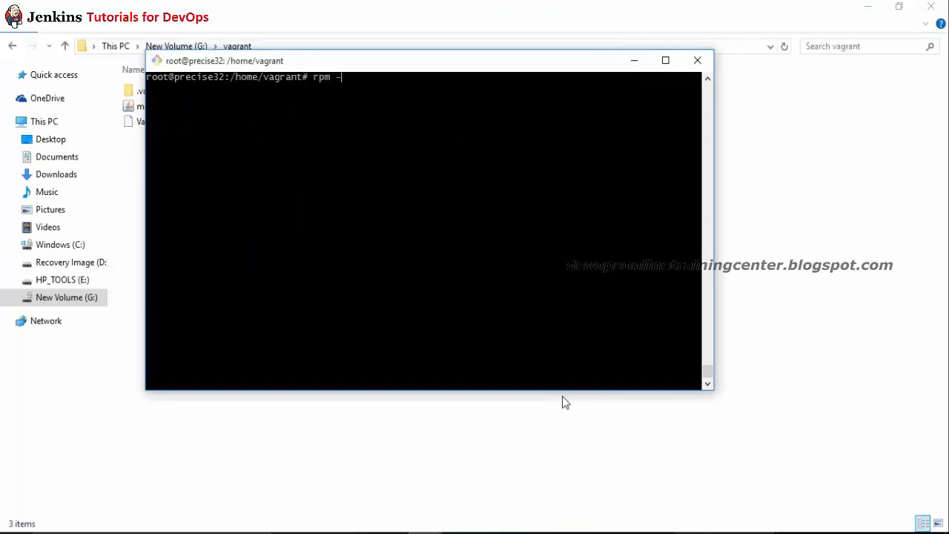
type("install j")
key("Tab")
key("Return")
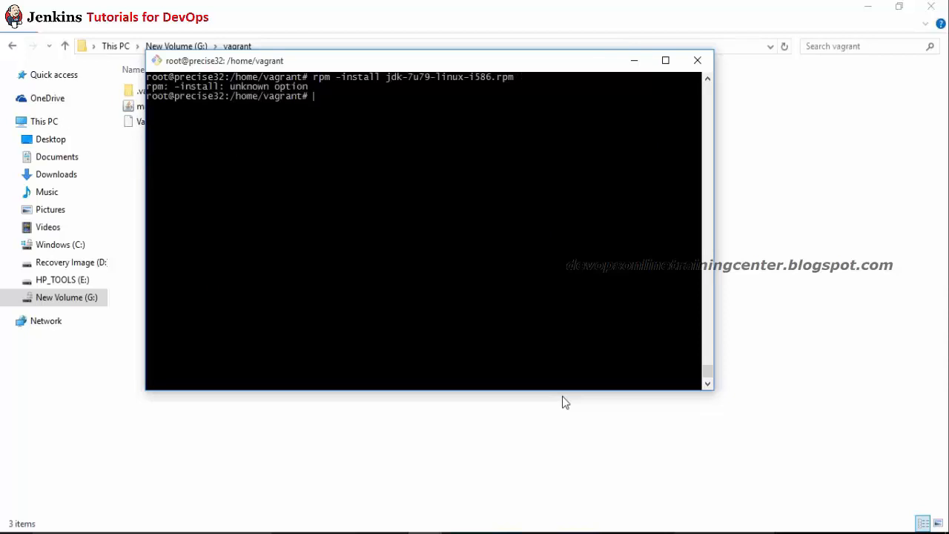
key("Up")
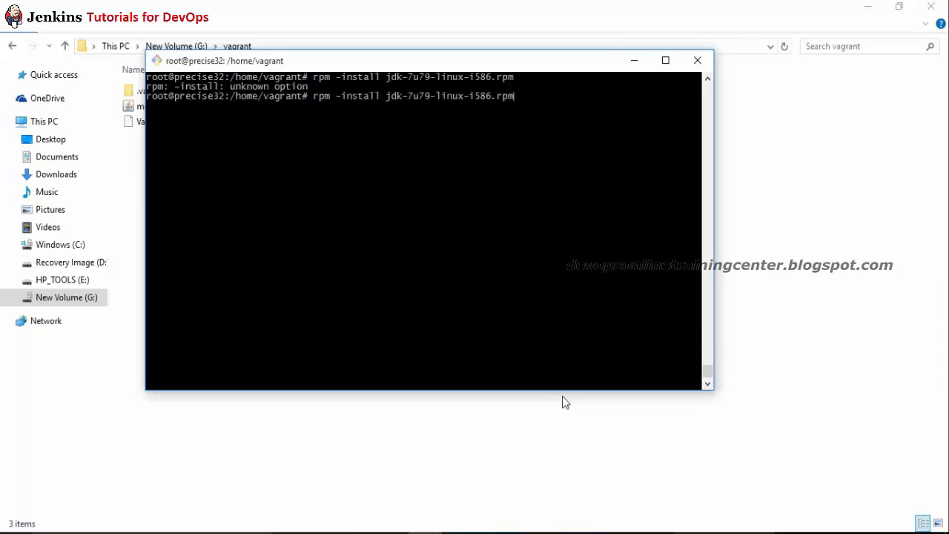
key("Left")
key("Left")
key("Left")
key("Left")
key("Left")
key("Left")
type("-")
key("Return")
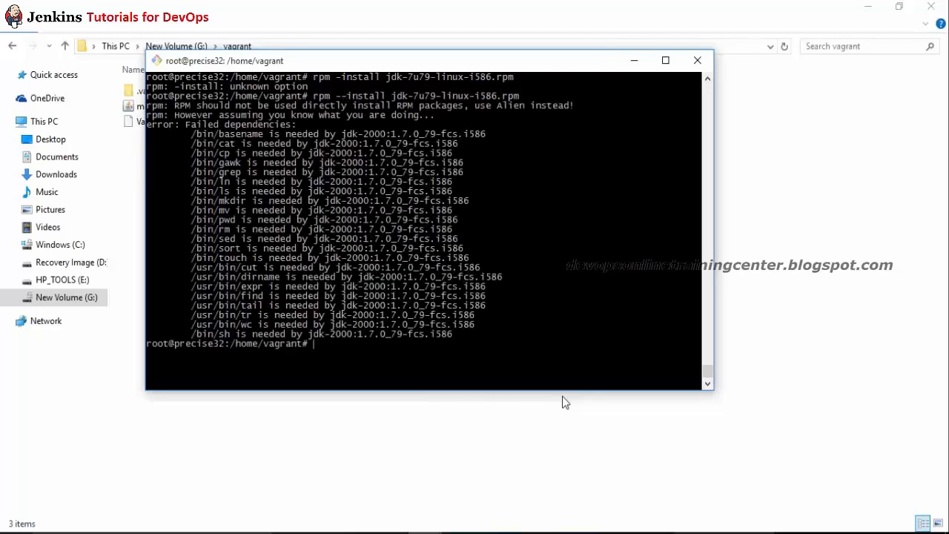
Step: Highlight the missing dependency lines down through /bin/sh in the error output
left_click_drag(147, 125, 369, 220)
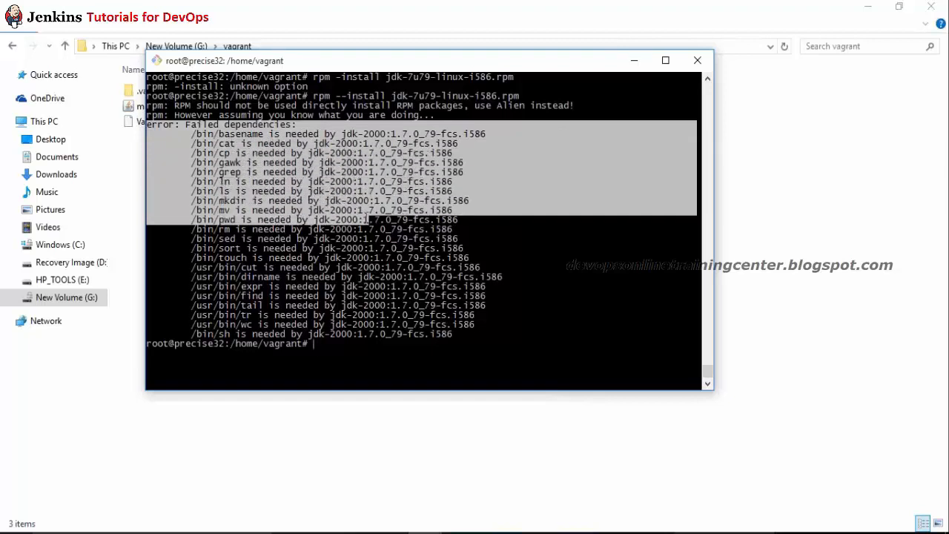
left_click(368, 224)
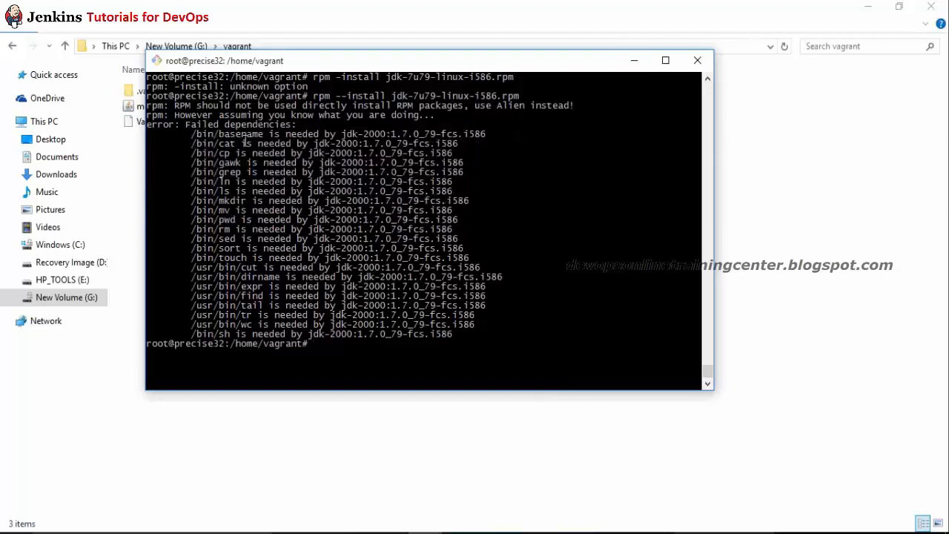
left_click_drag(164, 133, 189, 155)
left_click_drag(280, 219, 445, 341)
left_click(426, 343)
Step: Clear the terminal and run java to check whether it is installed
key("ctrl+l")
type("java")
key("Return")
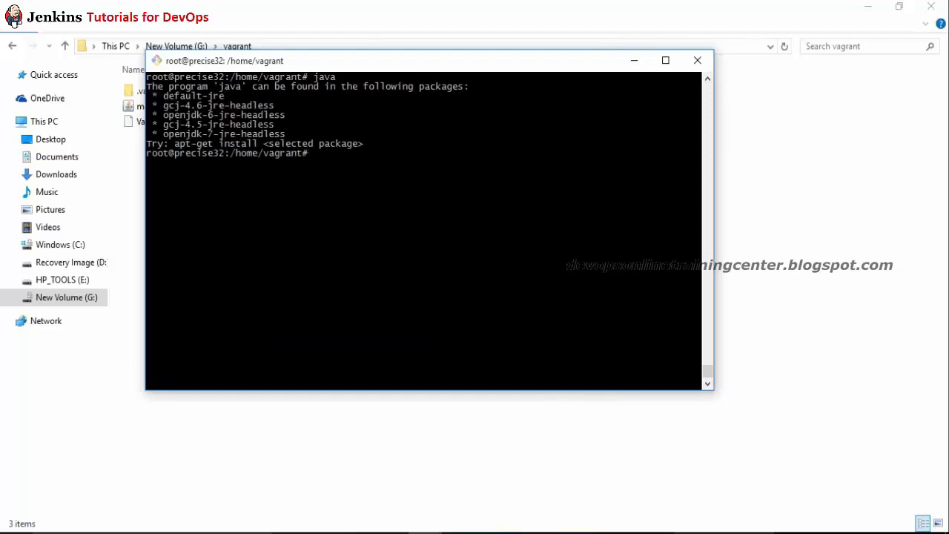
Step: Start the Linux x86 jdk-7u79-linux-i586.tar.gz download in Chrome and return to PuTTY
key("alt+Tab")
key("alt+Tab")
key("alt+Tab")
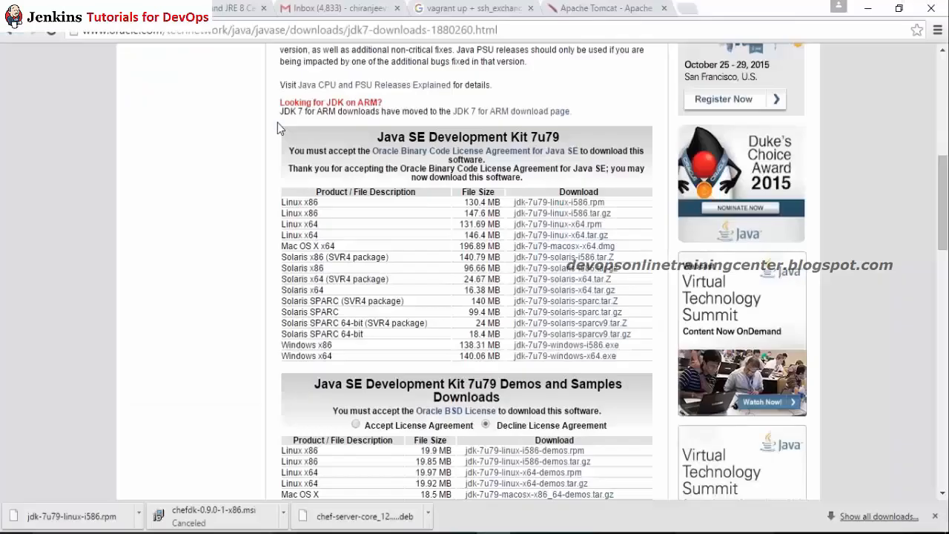
left_click(557, 214)
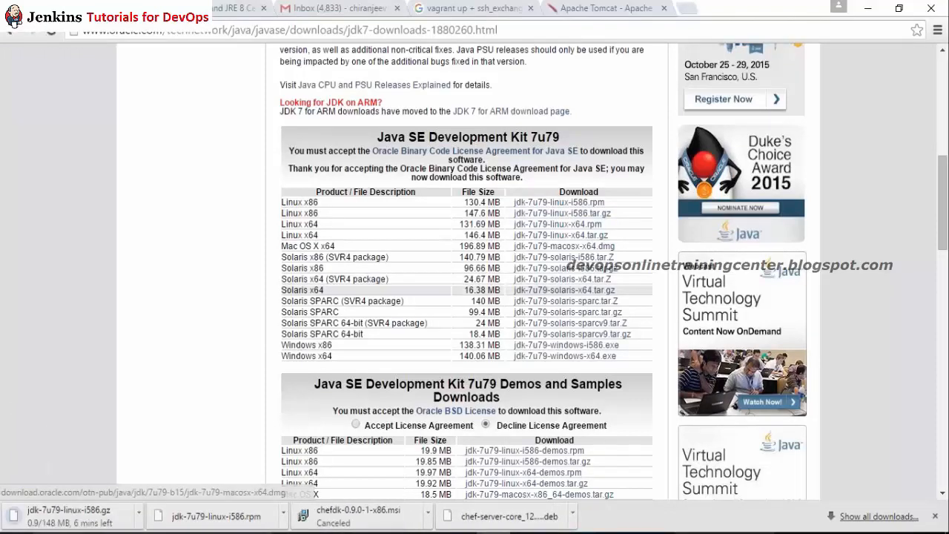
key("alt+Tab")
key("alt+Tab")
key("alt+Tab")
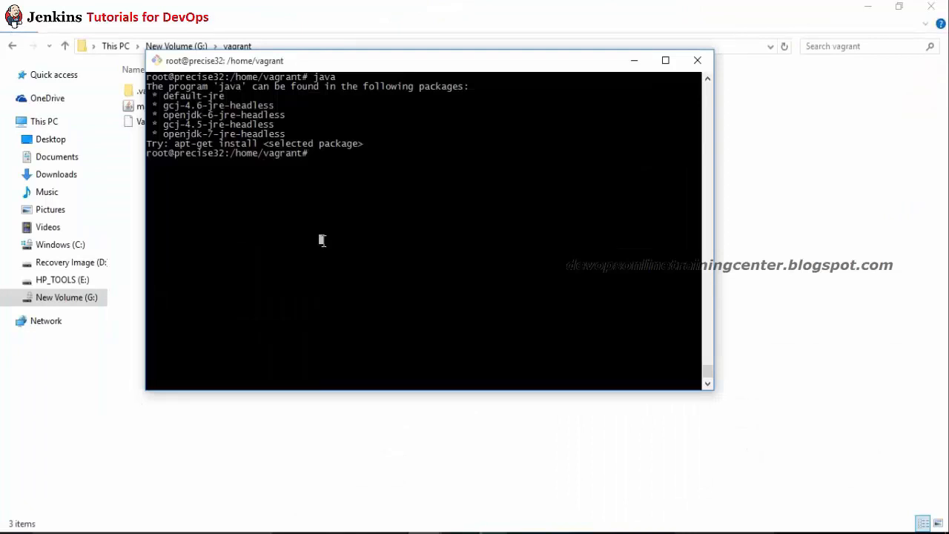
Step: Run apt-get install openjdk-7-jre-headless and answer Y to continue
type("apt-get install")
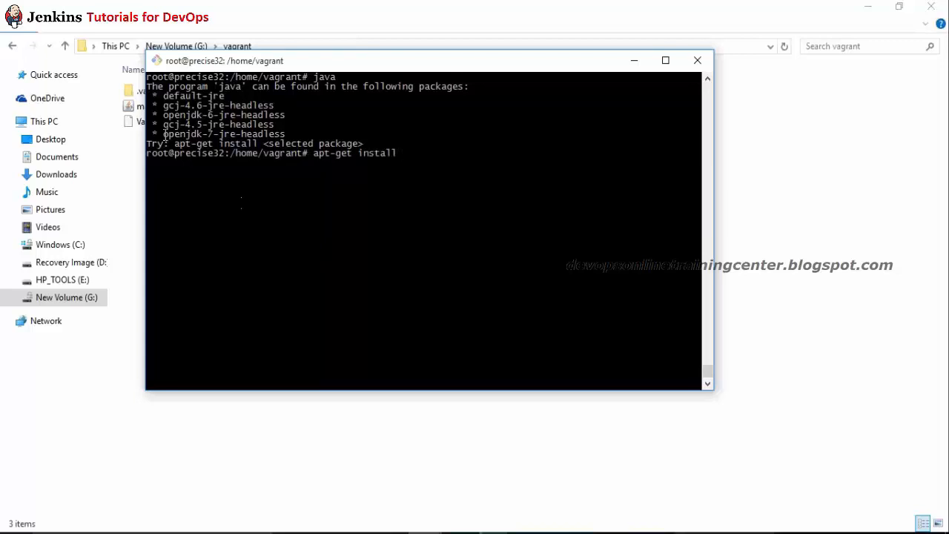
left_click_drag(163, 133, 283, 132)
key("super+c")
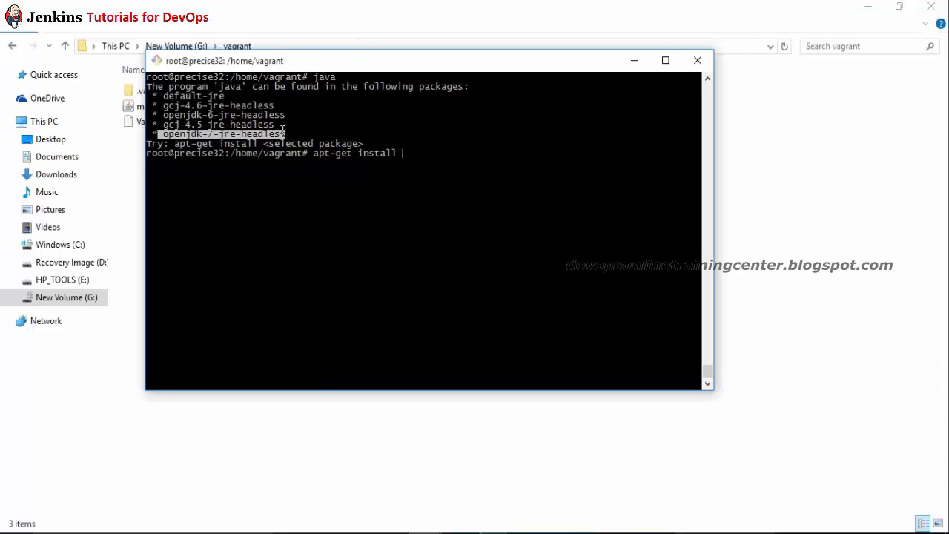
left_click(277, 133)
right_click(276, 133)
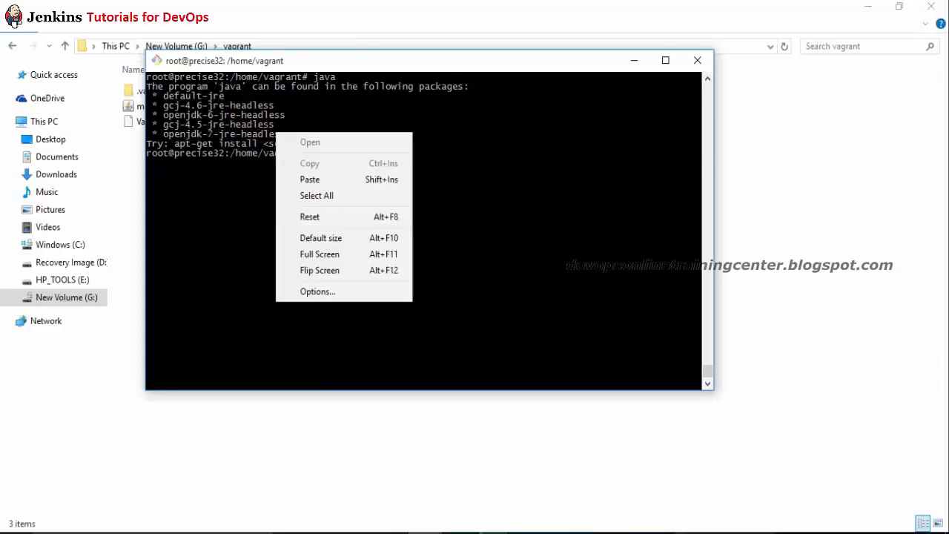
left_click(318, 179)
key("Return")
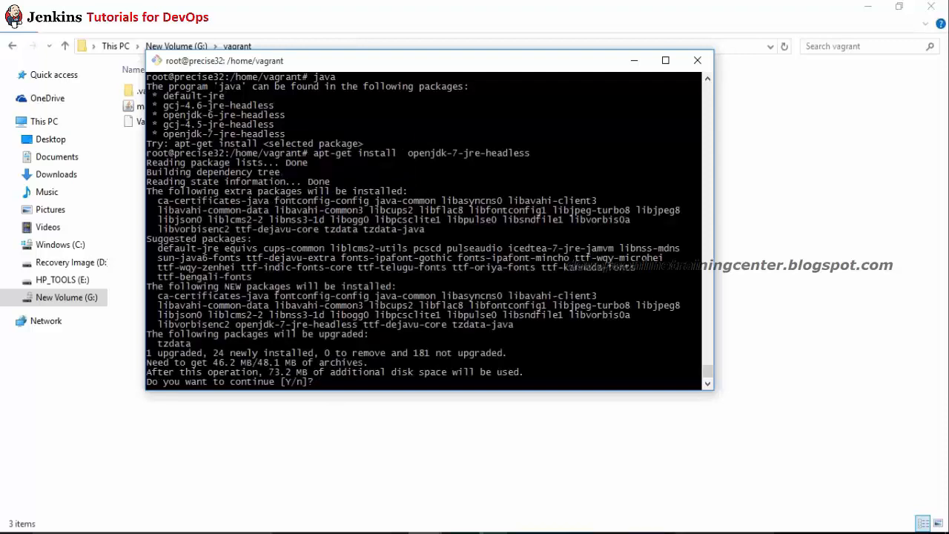
type("Y")
key("Return")
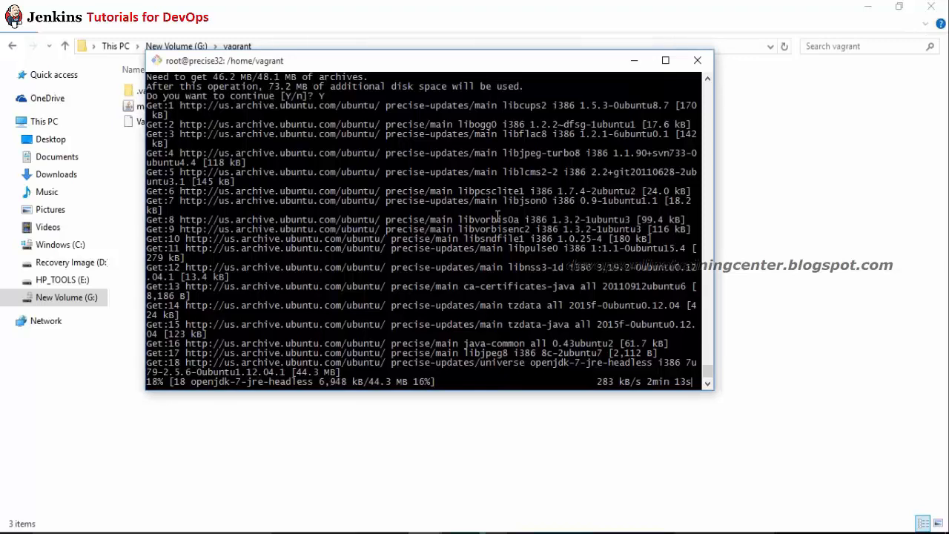
Step: Add blank lines while apt fetches packages, then bring up Chrome's Java SE Development Kit 7 page
key("Return")
key("Return")
key("Return")
key("Return")
key("Return")
key("Return")
key("Return")
key("Return")
key("Return")
key("Return")
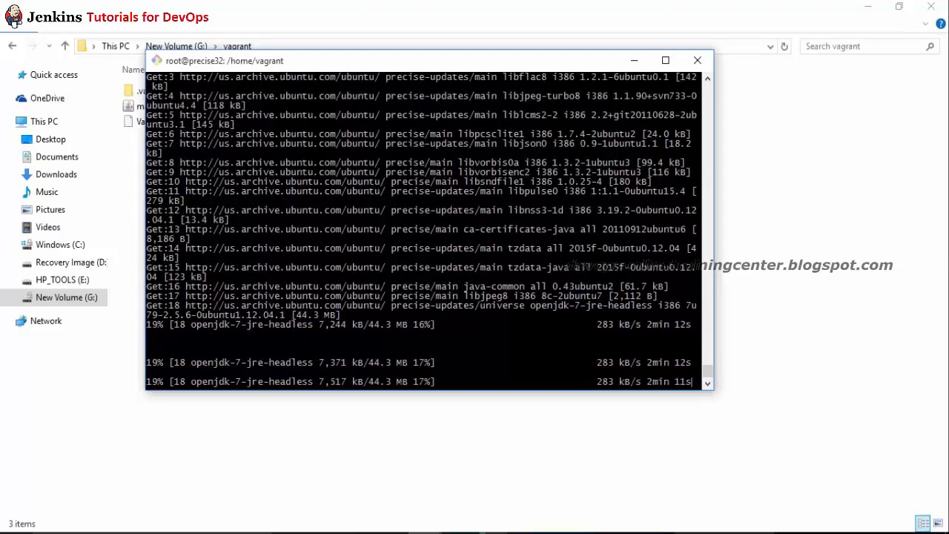
key("Return")
key("Return")
key("Return")
key("Return")
key("Return")
key("Return")
key("Return")
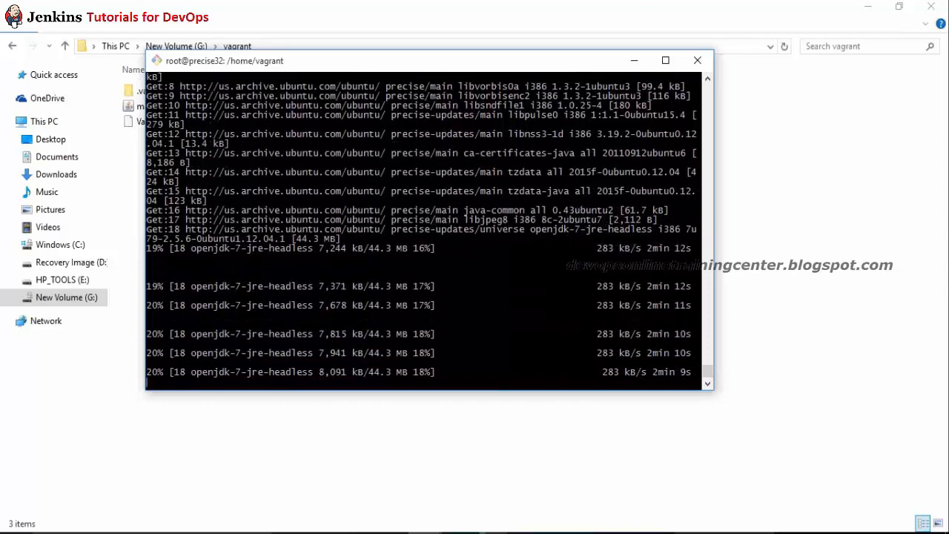
key("Return")
key("Return")
key("Return")
key("Return")
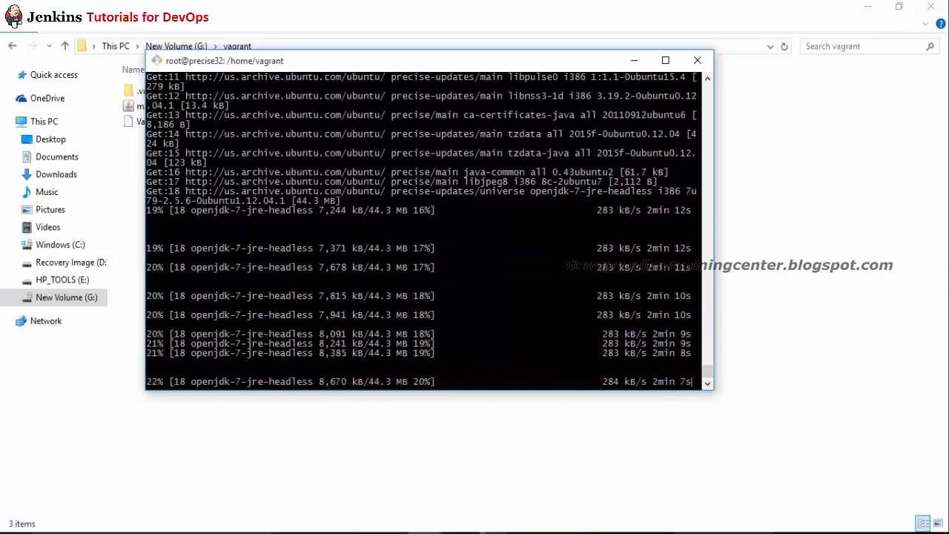
key("Return")
key("Return")
key("Return")
key("Return")
key("Return")
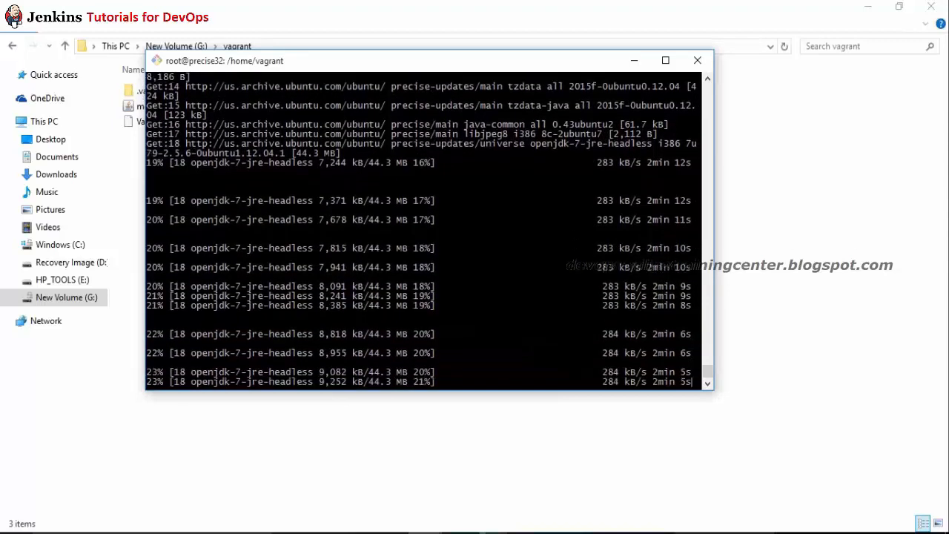
key("Return")
key("Return")
key("Return")
key("Return")
key("Return")
key("Return")
key("Return")
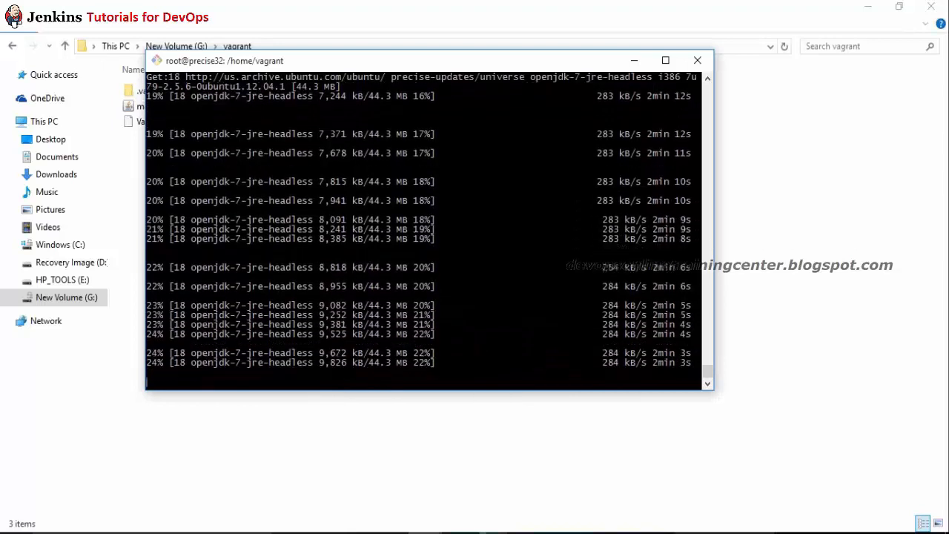
key("Return")
key("Return")
key("Return")
key("Return")
key("Return")
key("Return")
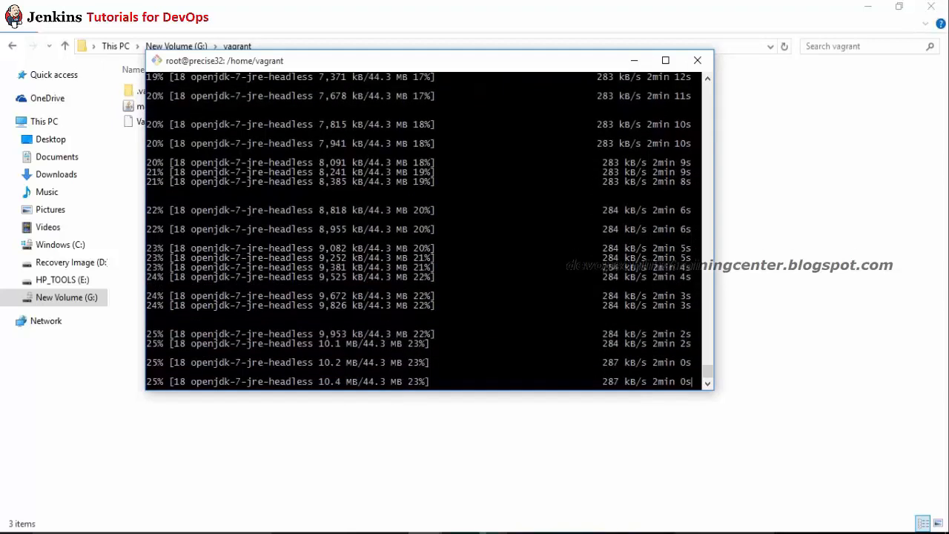
key("Return")
key("Return")
key("Return")
key("Return")
key("Return")
key("Return")
key("Return")
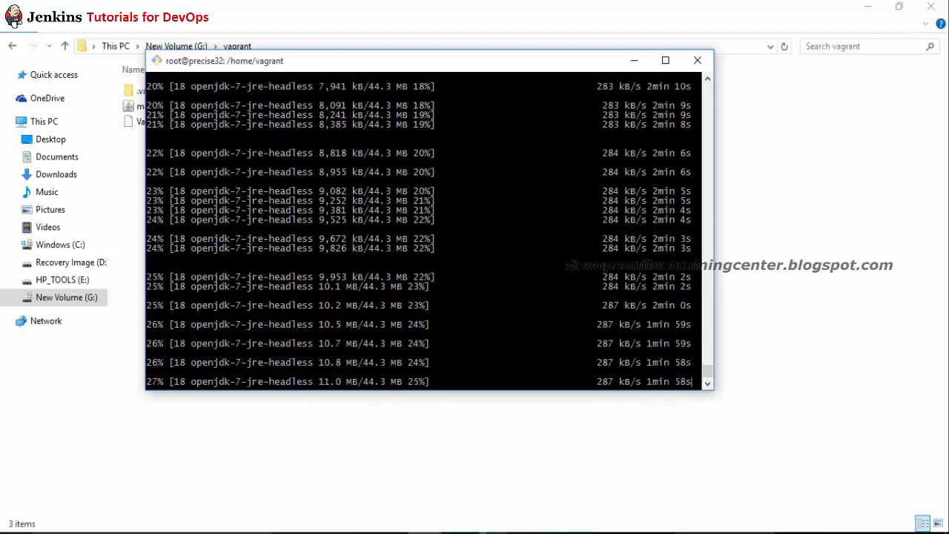
key("Return")
key("Return")
key("Return")
key("Return")
key("Return")
key("Return")
key("Return")
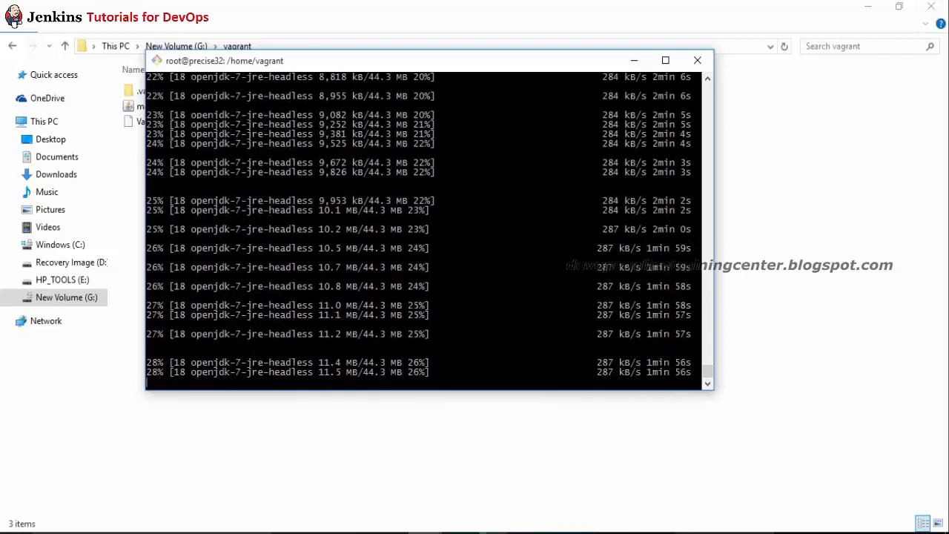
key("Return")
key("Return")
key("Return")
key("Return")
key("Return")
key("Return")
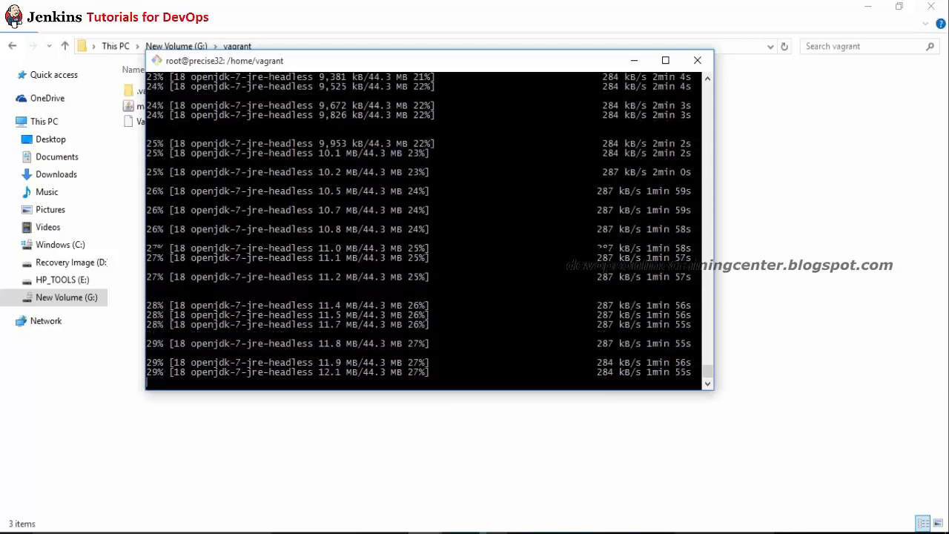
key("Return")
key("Return")
key("Return")
key("Return")
key("Return")
key("Return")
key("Return")
key("Return")
key("Return")
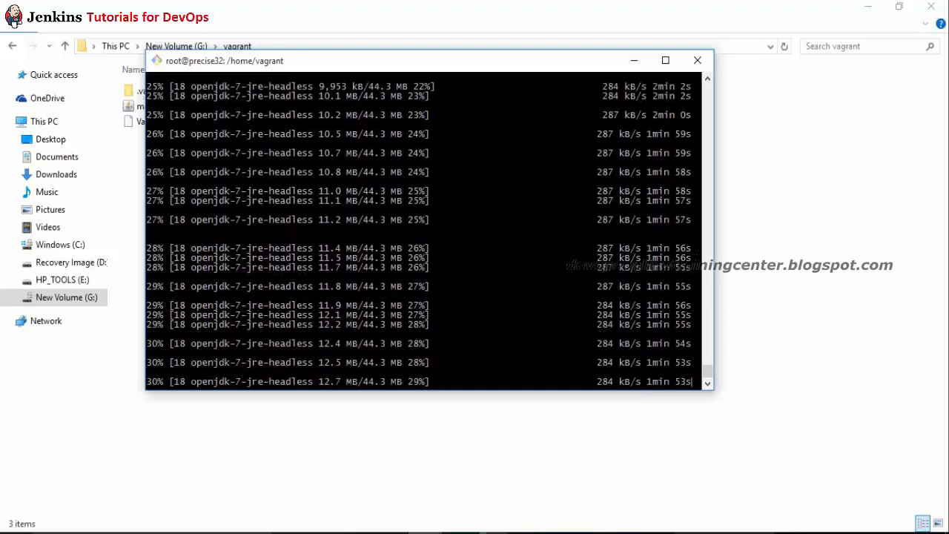
key("alt+Tab")
key("alt+Tab")
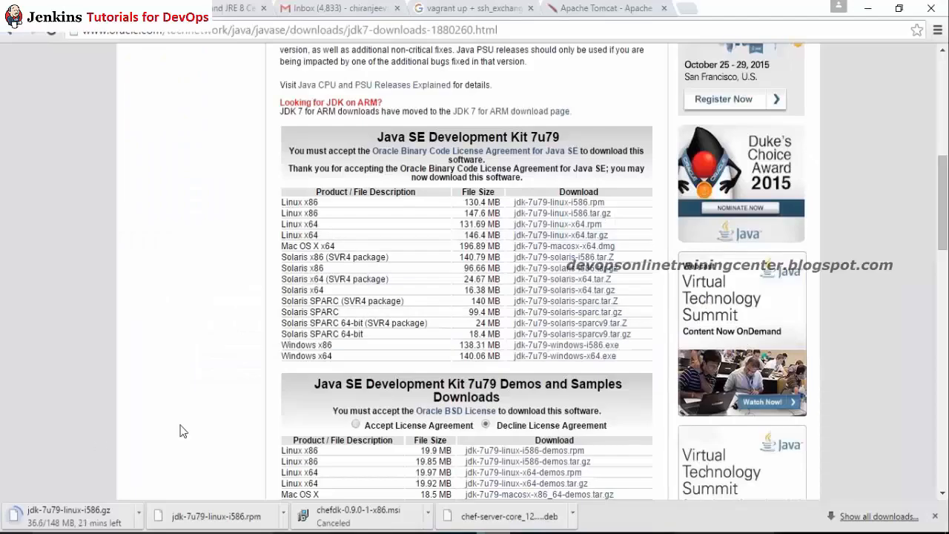
Step: Pause the jdk-7u79-linux-i586 download at 63.9 of 148 MB in Chrome, then return to PuTTY
key("alt+Tab")
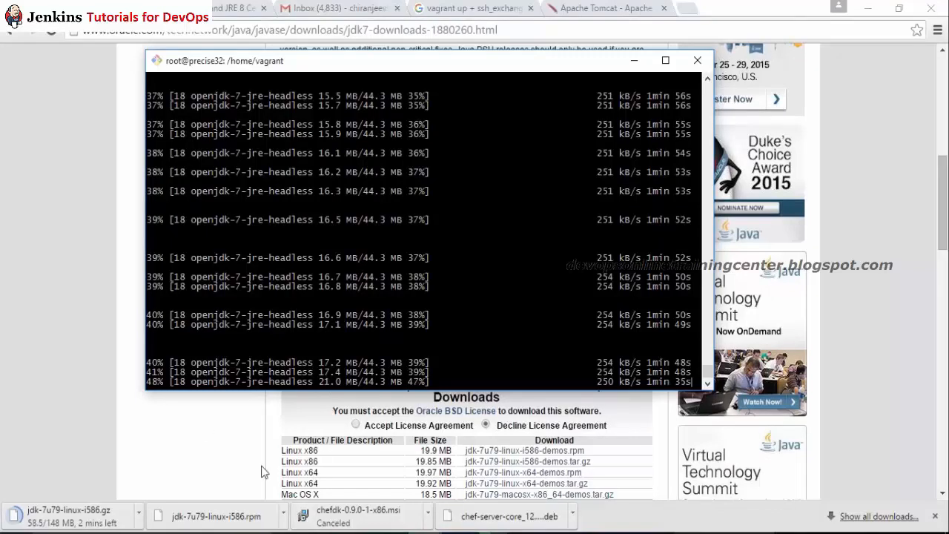
left_click(852, 525)
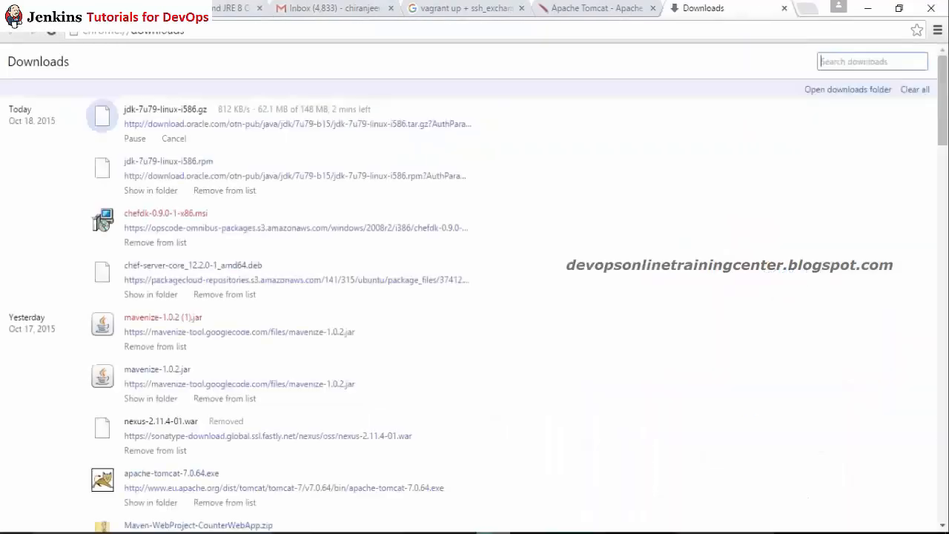
left_click(137, 140)
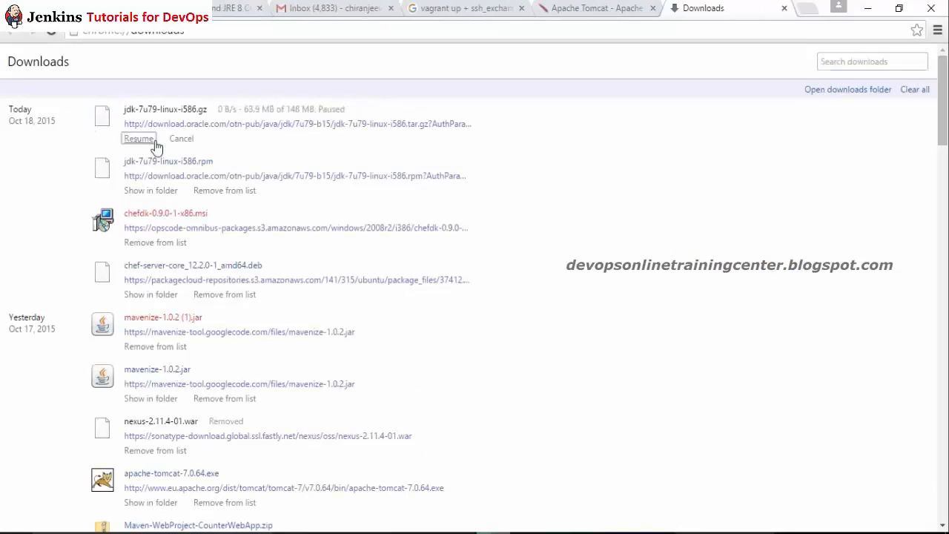
key("alt+Tab")
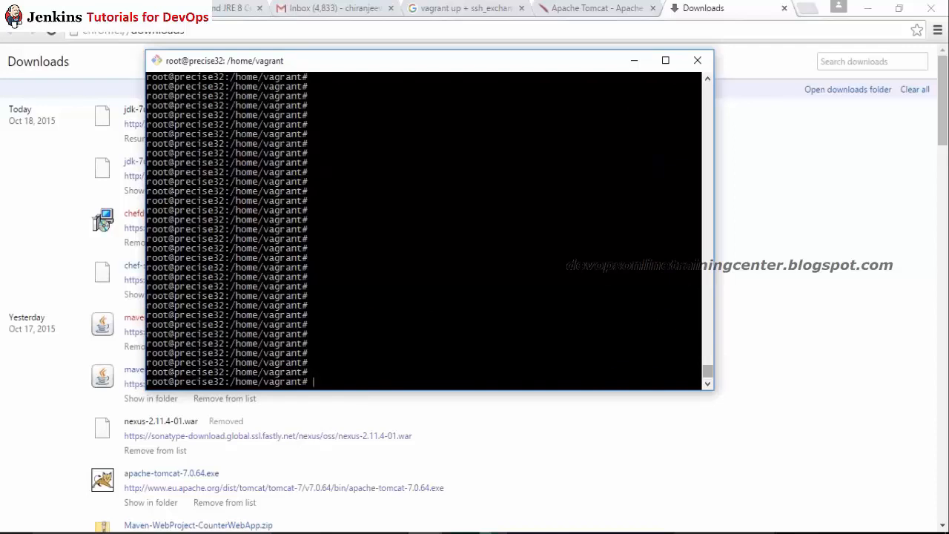
Step: Run java and java -version to confirm Java is still not installed
left_click_drag(708, 368, 708, 356)
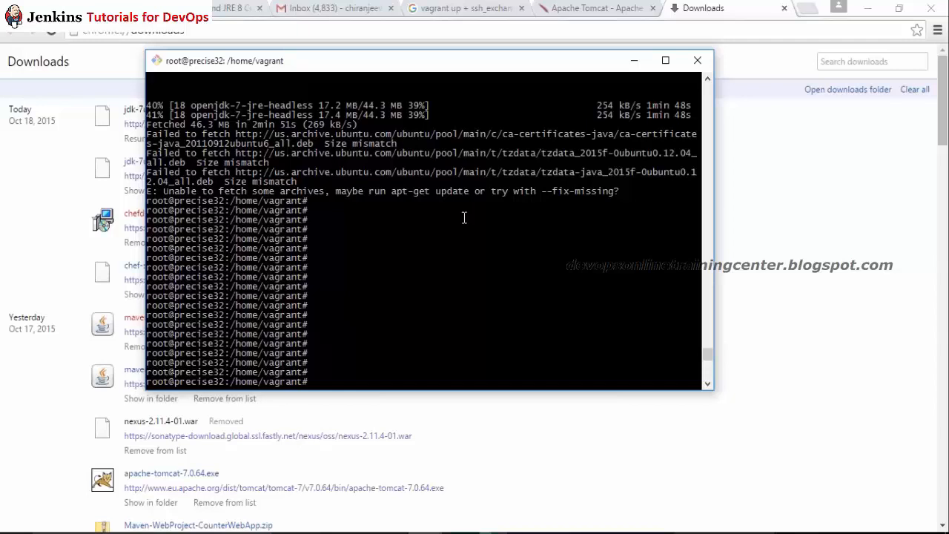
key("Return")
key("Return")
key("Return")
key("Return")
key("Return")
key("Return")
key("Return")
key("Return")
key("Return")
key("Return")
key("Return")
key("Return")
key("Return")
type("java")
key("Return")
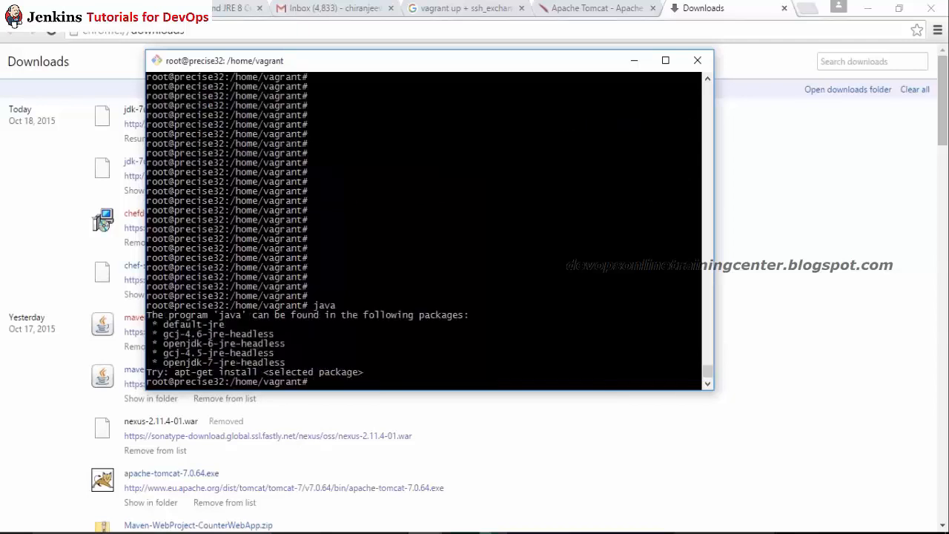
type("java -version")
key("Return")
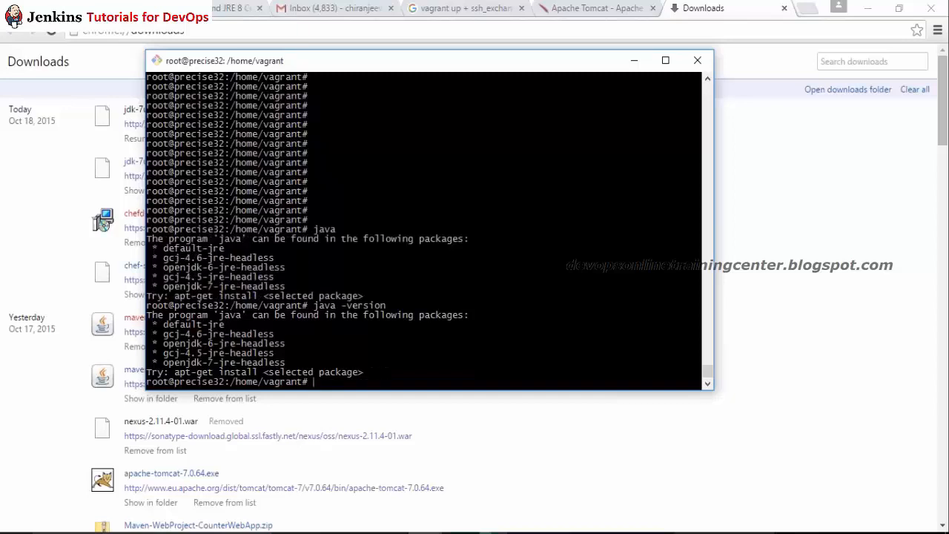
Step: Resume the paused jdk-7u79 download in Chrome and edit the recalled apt-get command
key("Up")
key("Up")
key("Up")
left_click(64, 121)
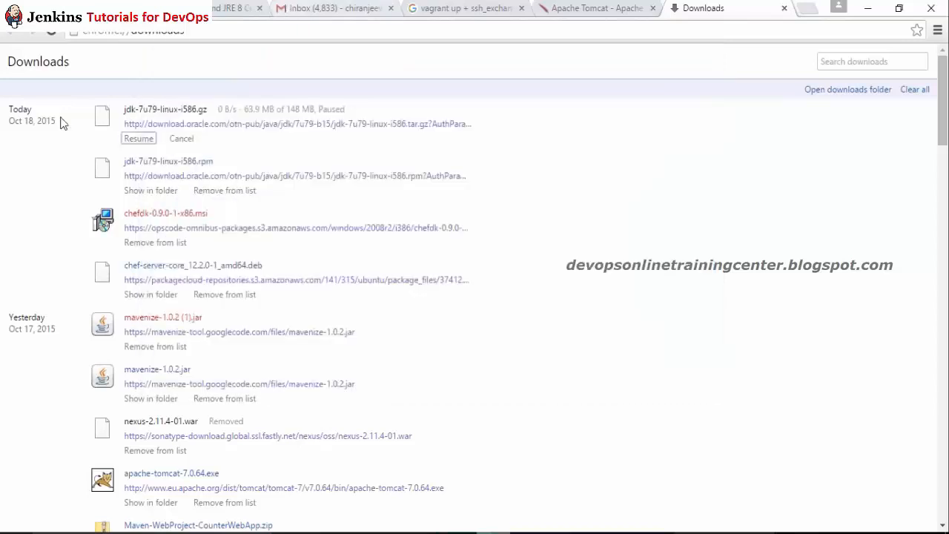
left_click(135, 138)
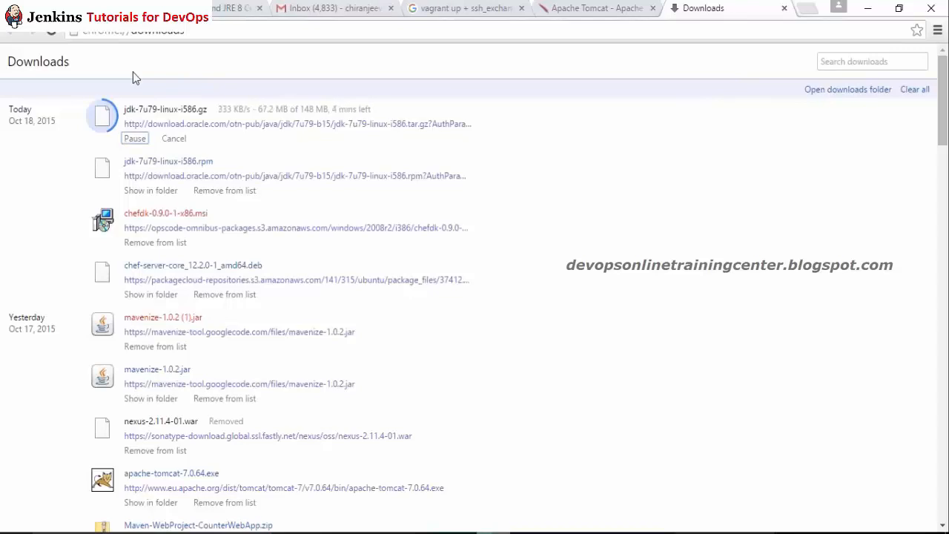
key("alt+Tab")
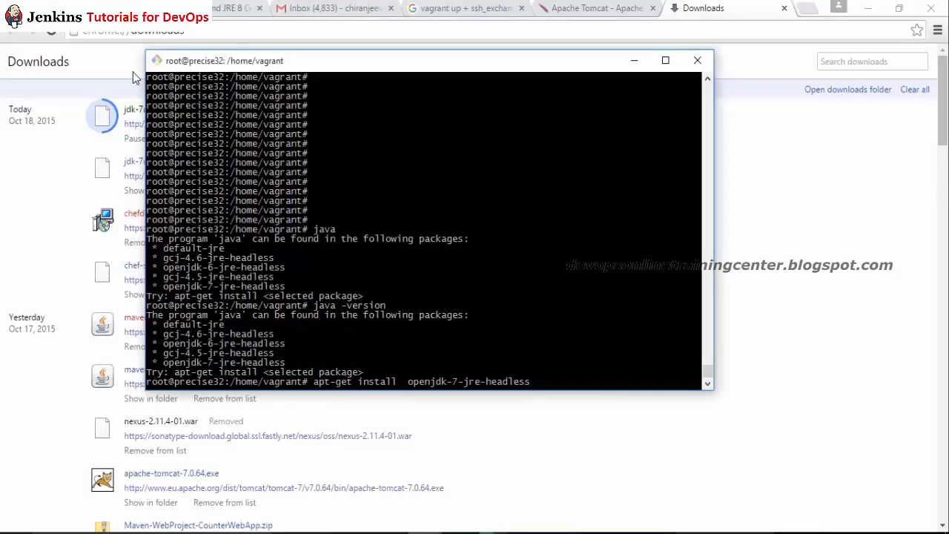
key("BackSpace")
key("BackSpace")
key("BackSpace")
key("BackSpace")
key("BackSpace")
key("BackSpace")
key("BackSpace")
key("BackSpace")
key("BackSpace")
key("BackSpace")
key("BackSpace")
key("BackSpace")
key("BackSpace")
key("BackSpace")
key("BackSpace")
key("BackSpace")
key("BackSpace")
key("BackSpace")
key("BackSpace")
key("BackSpace")
key("BackSpace")
Step: Run apt-get update and highlight the failed-fetch and hash sum mismatch errors
type("update")
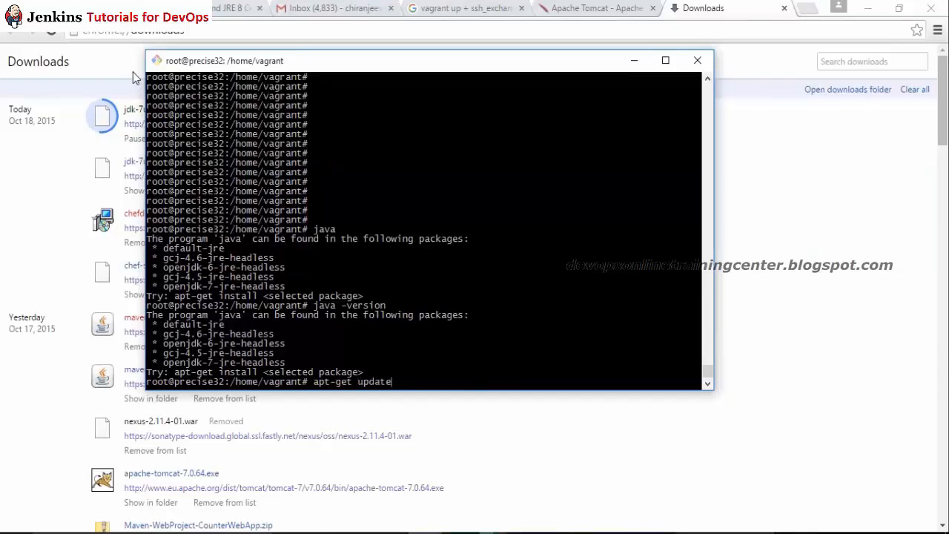
key("Return")
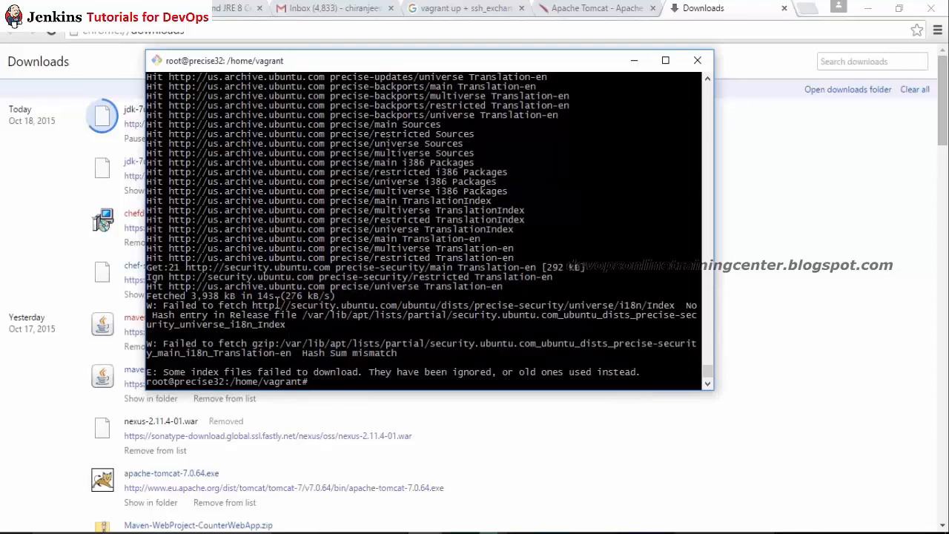
left_click_drag(292, 305, 305, 315)
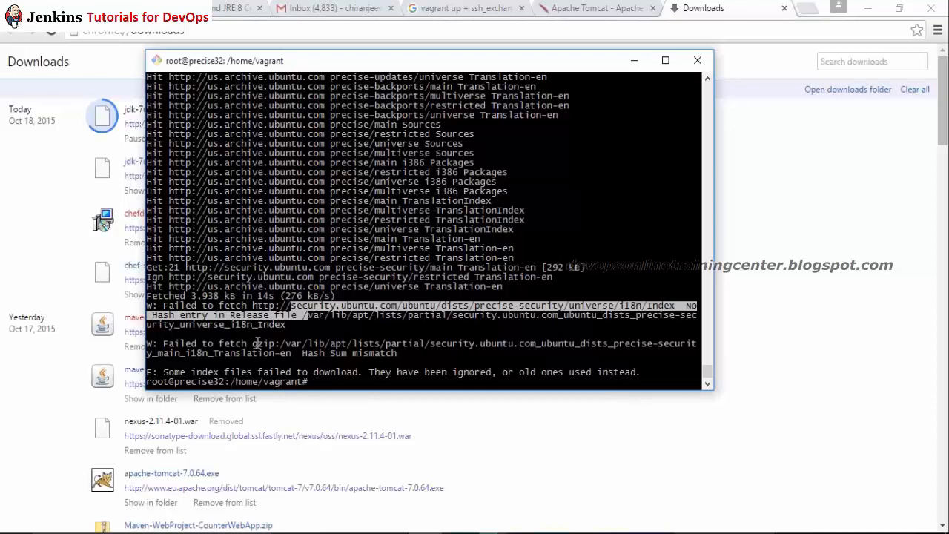
left_click_drag(253, 344, 382, 358)
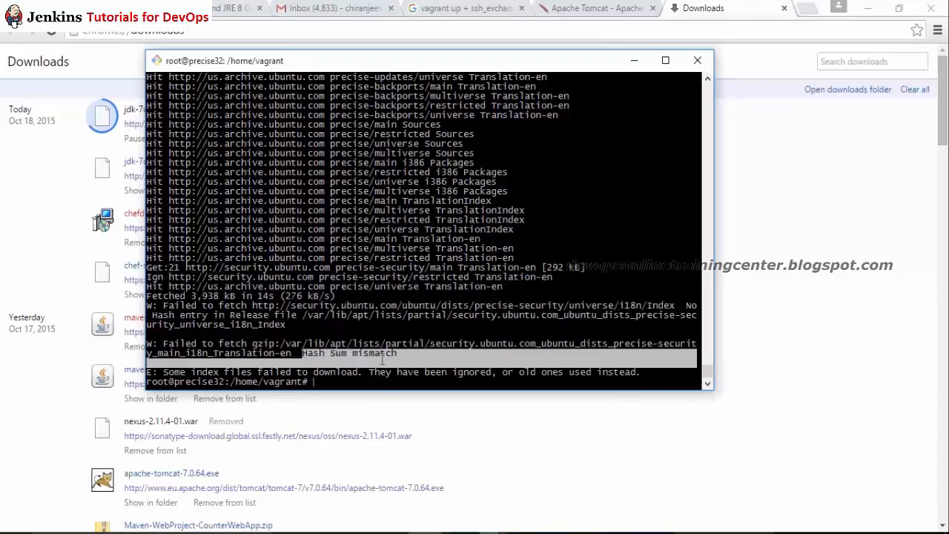
left_click_drag(232, 373, 449, 374)
left_click(517, 358)
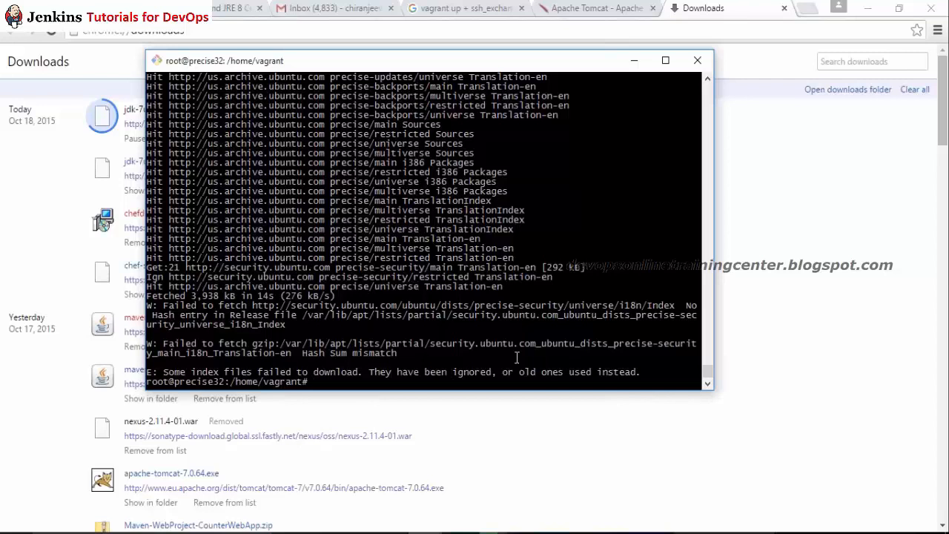
Step: Check the JDK download in Chrome (97.1/148 MB) and add fresh prompts in PuTTY
key("Return")
key("Return")
key("Return")
key("Return")
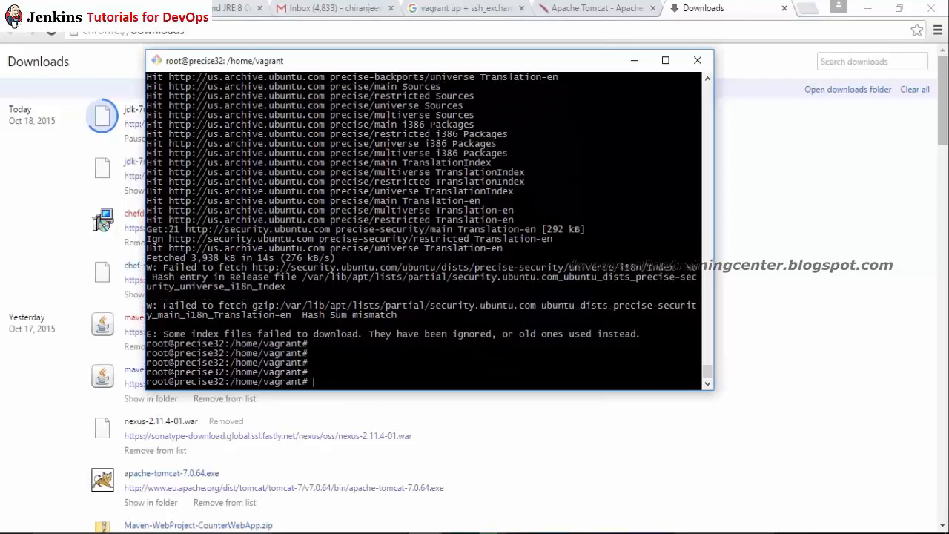
key("alt+Tab")
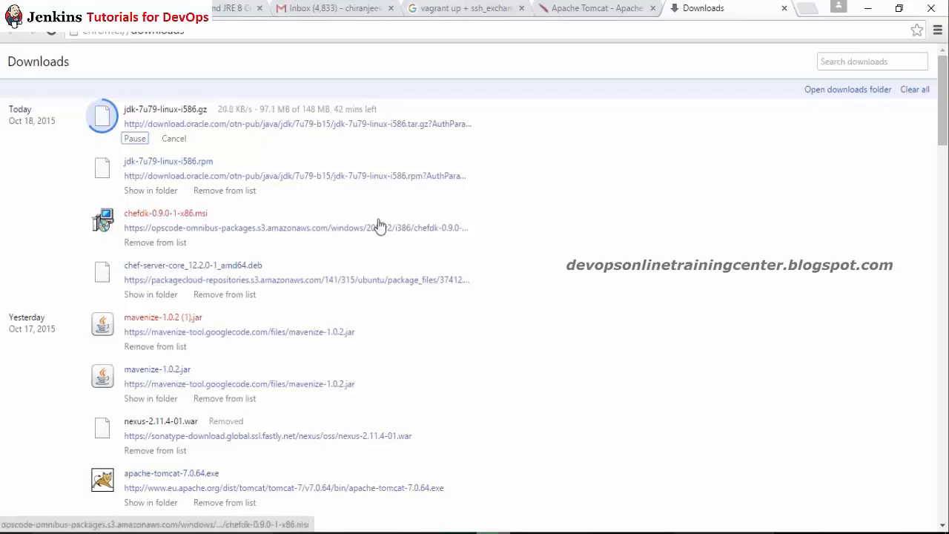
key("alt+Tab")
key("alt+Tab")
key("alt+Tab")
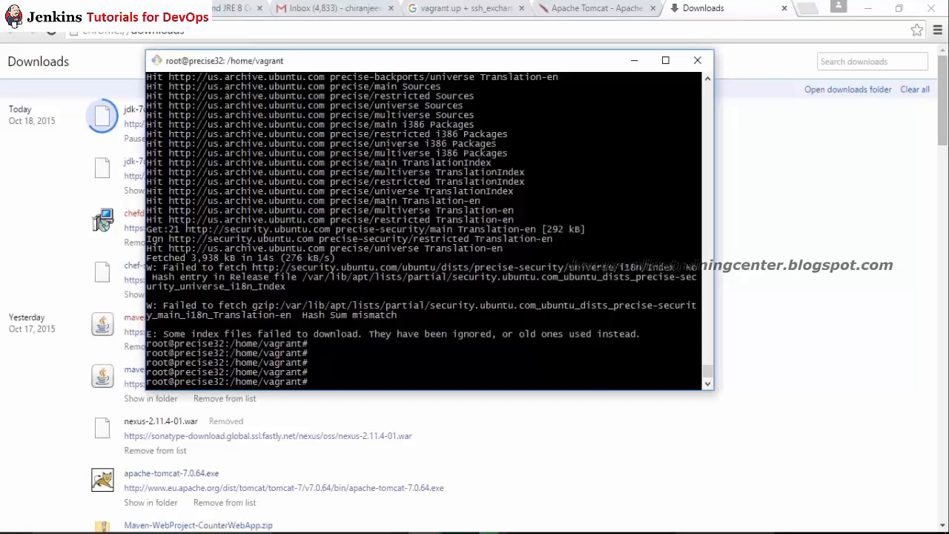
key("Return")
key("Return")
key("Return")
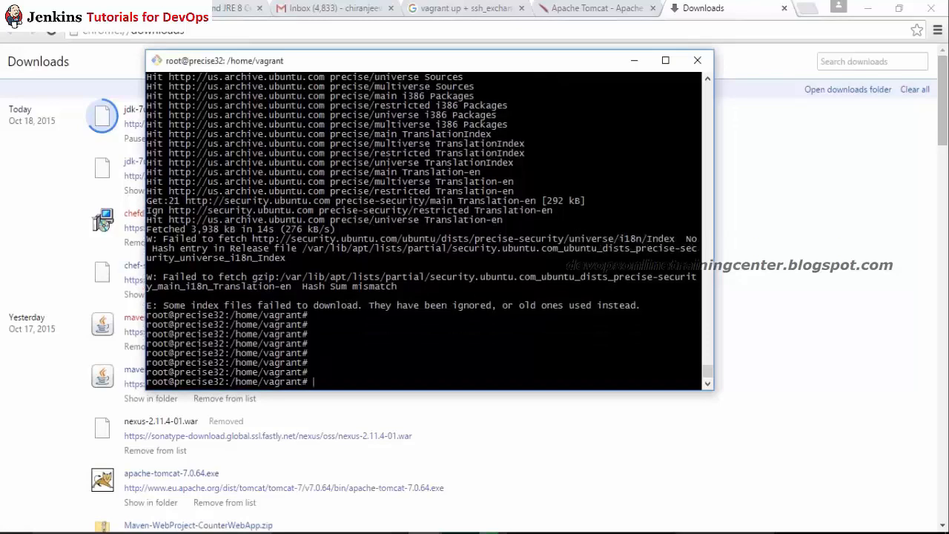
Step: Go to the home directory and list its files with ls -lt
type("cd")
key("Return")
type("sl -ltr")
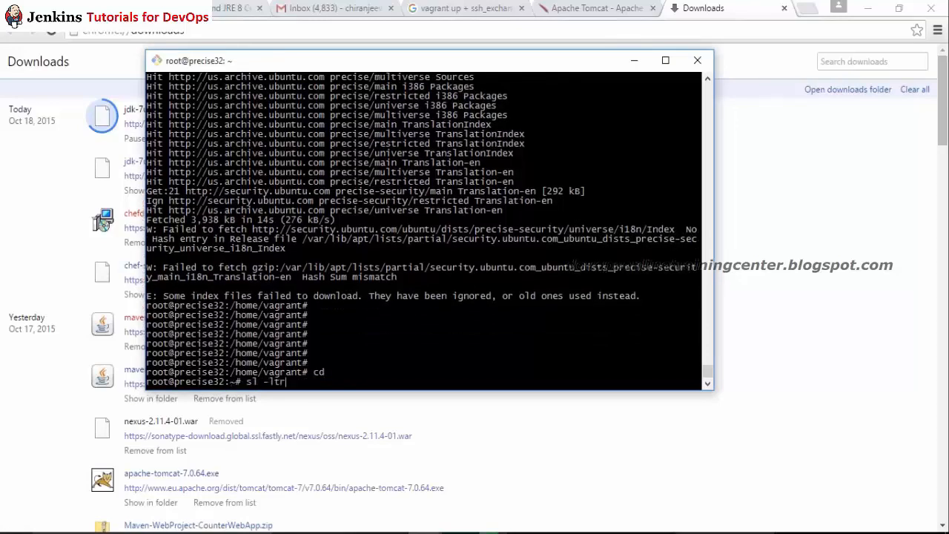
key("Return")
type("ls -lt")
key("Return")
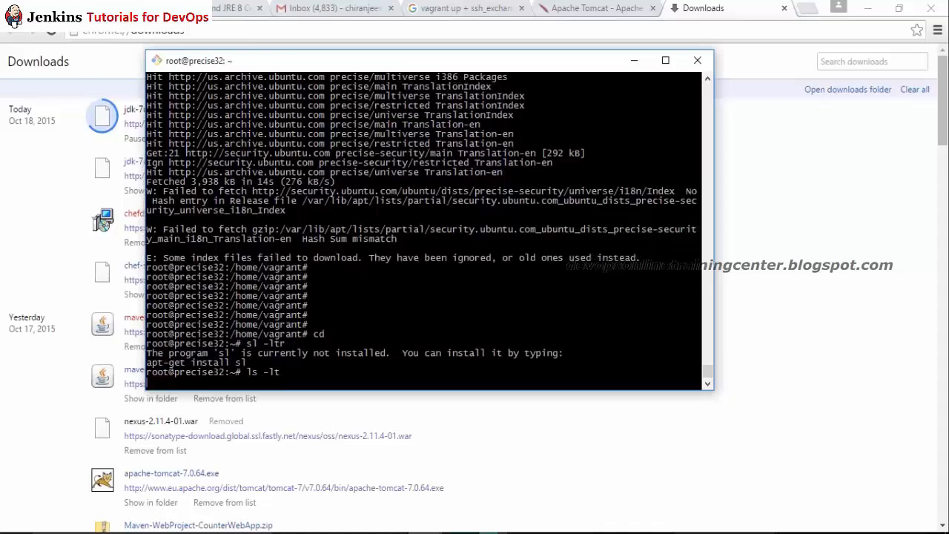
Step: Extract apache-tomcat-7.0.64.tar.gz and list the contents of the apache-tomcat-7.0.64 folder
type("tar -z")
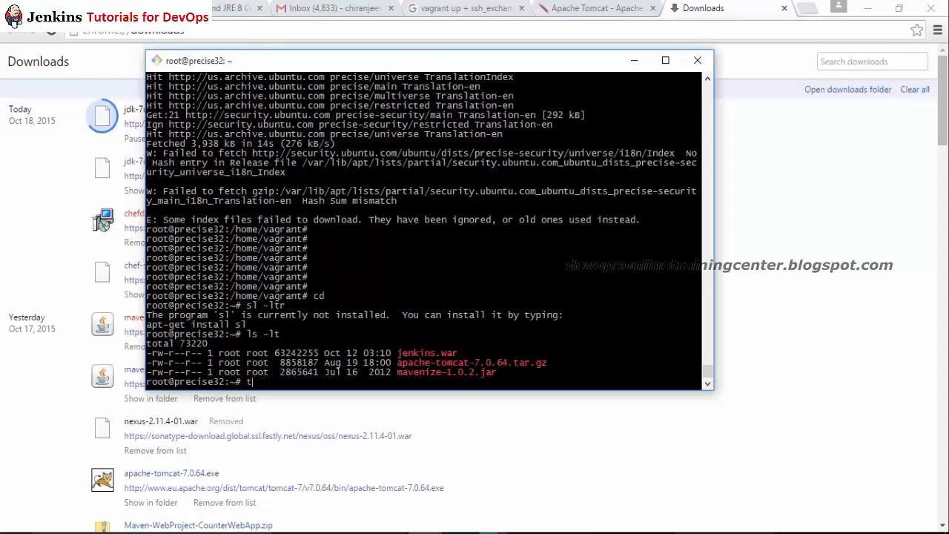
type("xvf apache-tomcat-7.0.64.tar.gz")
key("Return")
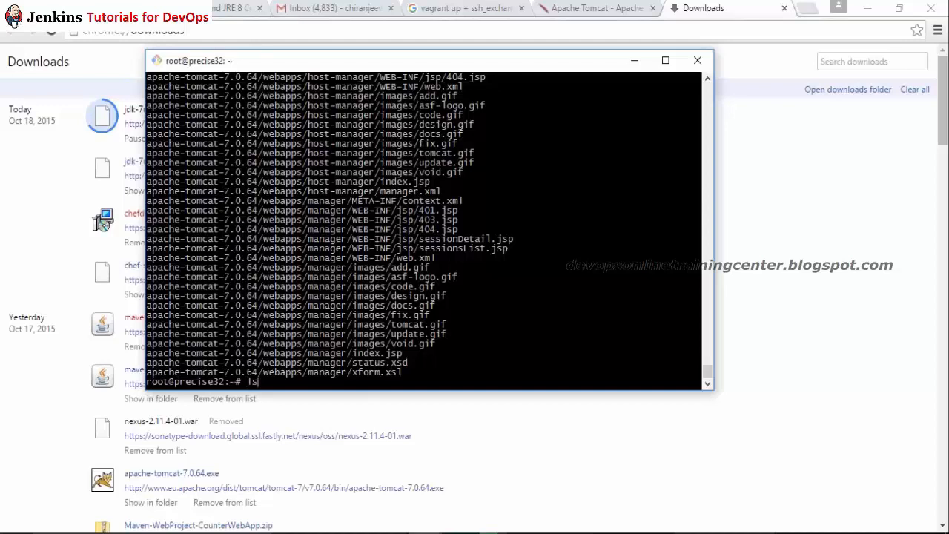
type("ls -l")
key("Return")
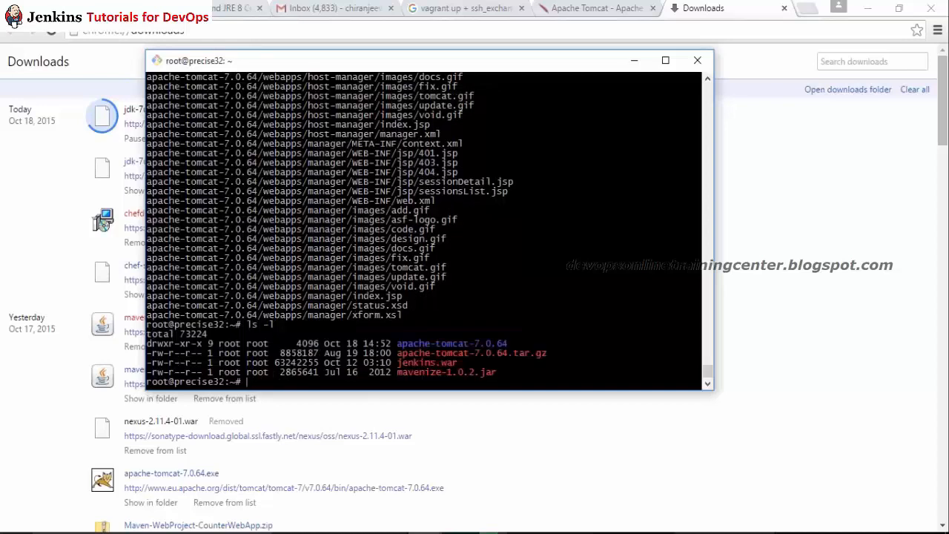
type("cd apache-tomcat-7.0.64")
key("Return")
type("ls -l")
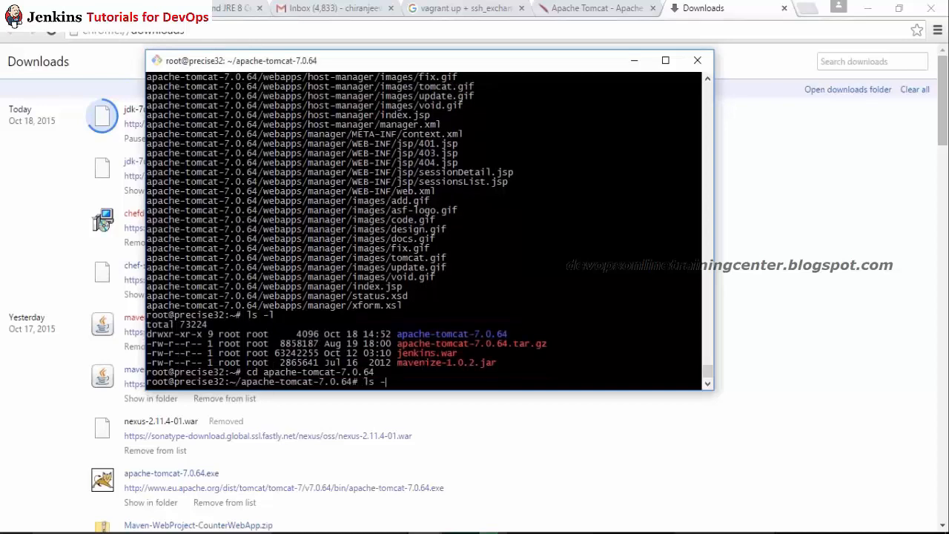
key("Return")
Step: Copy ~/jenkins.war into Tomcat's webapps folder and list it to verify
type("cd webapps/")
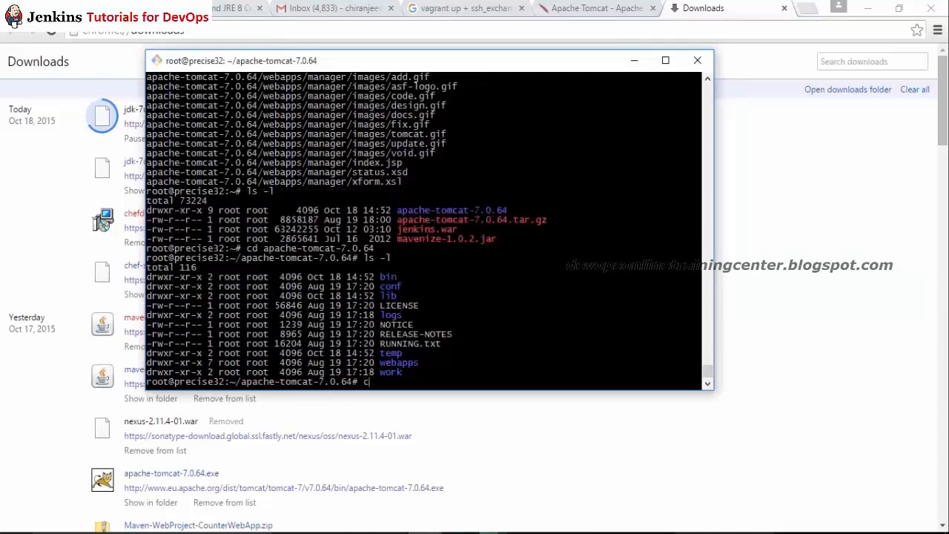
key("Return")
type("ll")
key("Return")
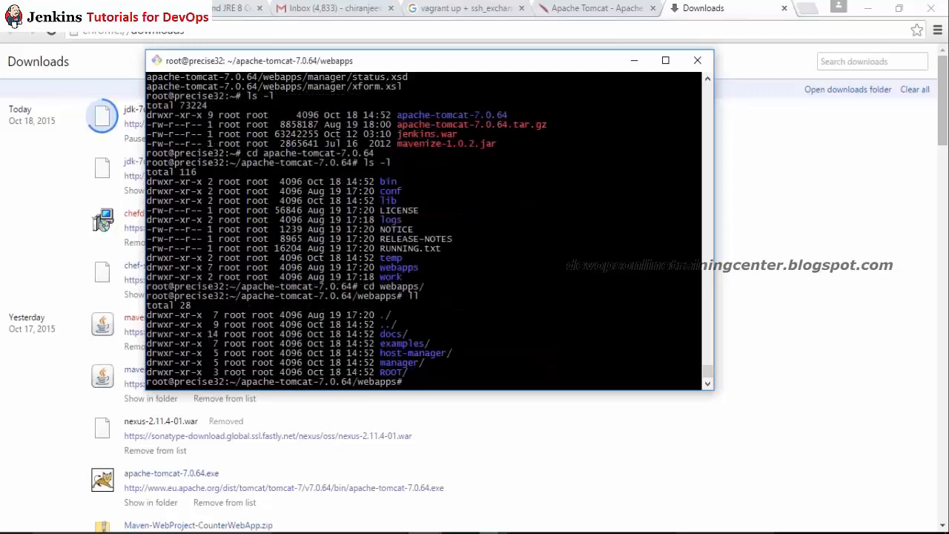
type("cp ~/")
type("jenkins.war ")
type(".")
key("Return")
type("ls -l")
key("Return")
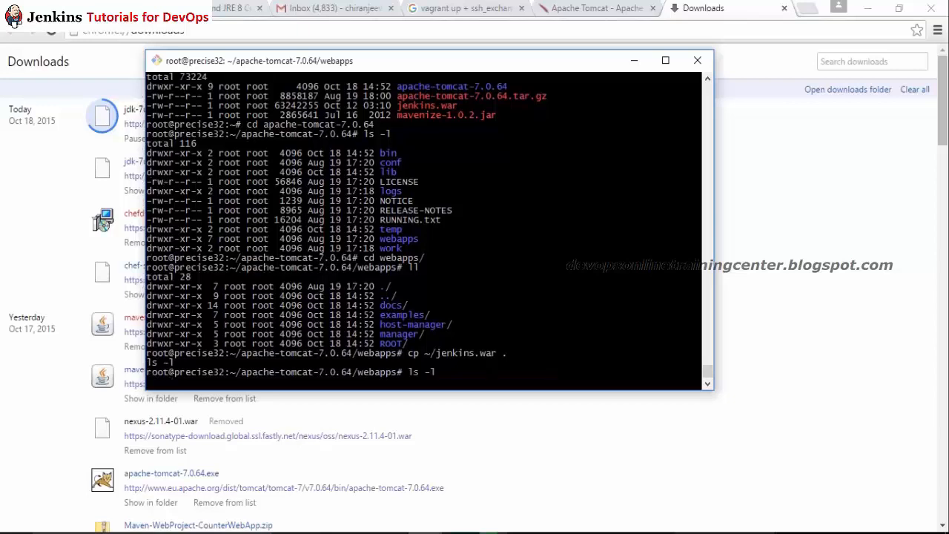
Step: List the webapps folder and print the current directory path
type("ll")
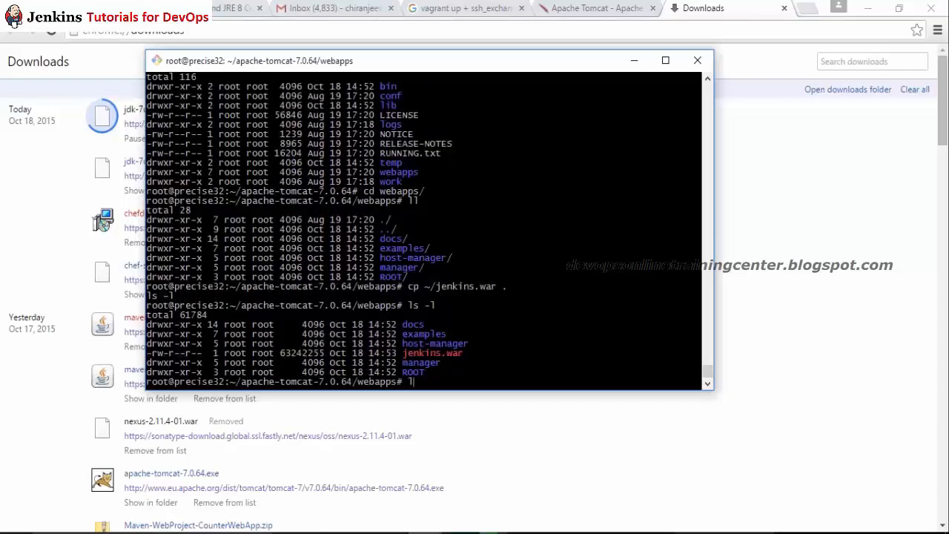
key("Return")
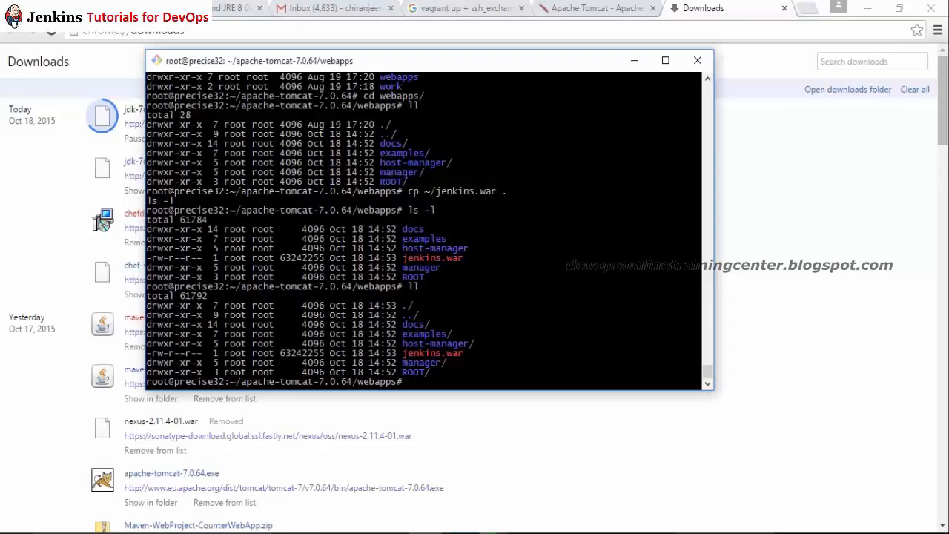
type("pwd")
key("Return")
type("ll")
key("Return")
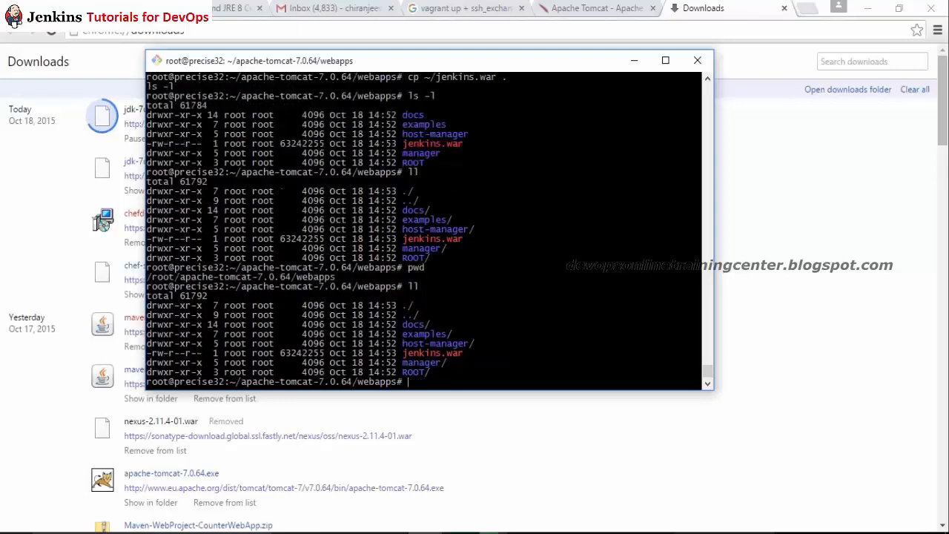
Step: Rerun the jenkins.war cp command from history and list webapps, including hidden files
key("ctrl+r")
type("cp")
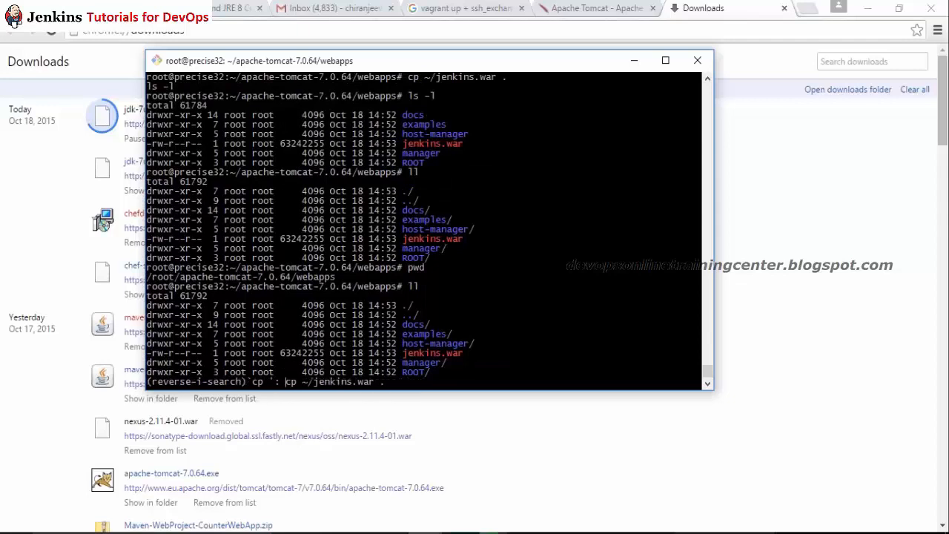
key("Return")
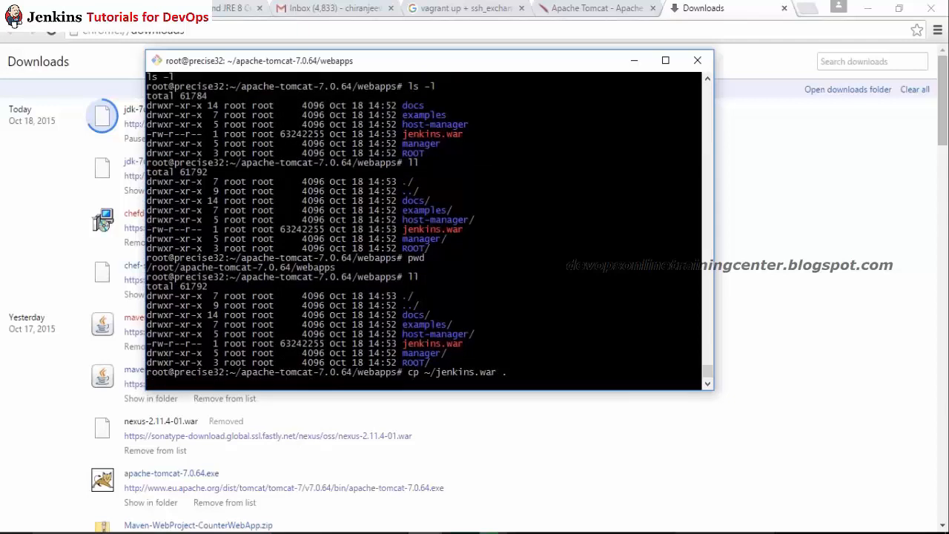
type("ll")
key("Return")
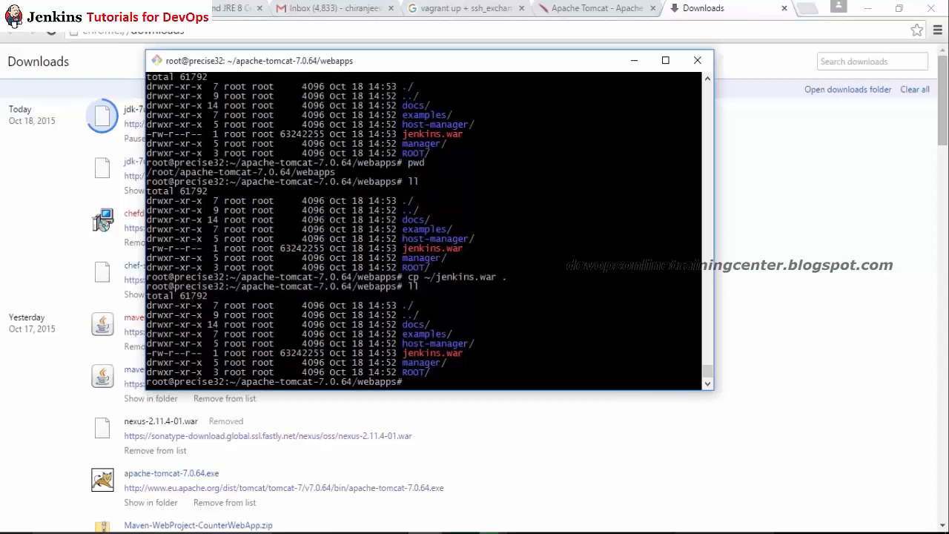
type("ls -la")
key("Return")
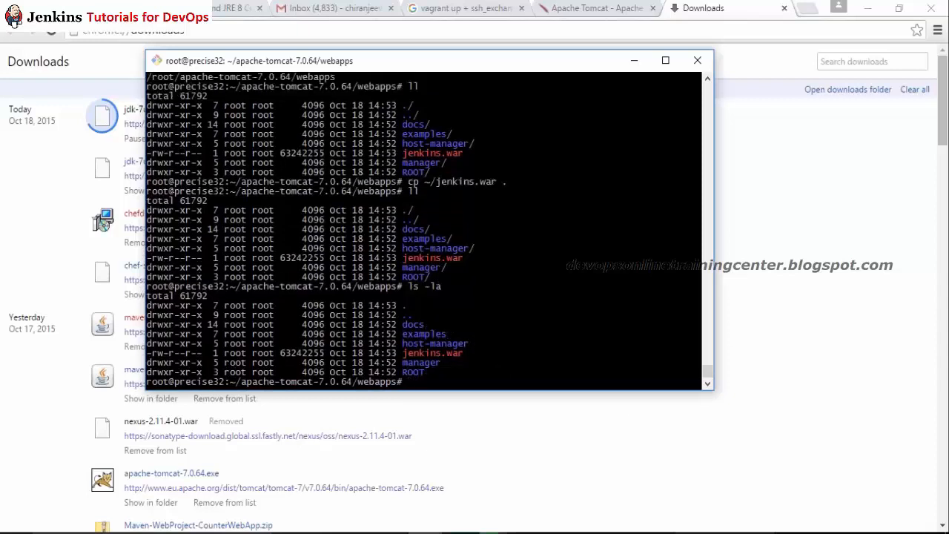
Step: Confirm jenkins.war sits in webapps, then change into Tomcat's ../bin/ folder
type("pwd")
key("Return")
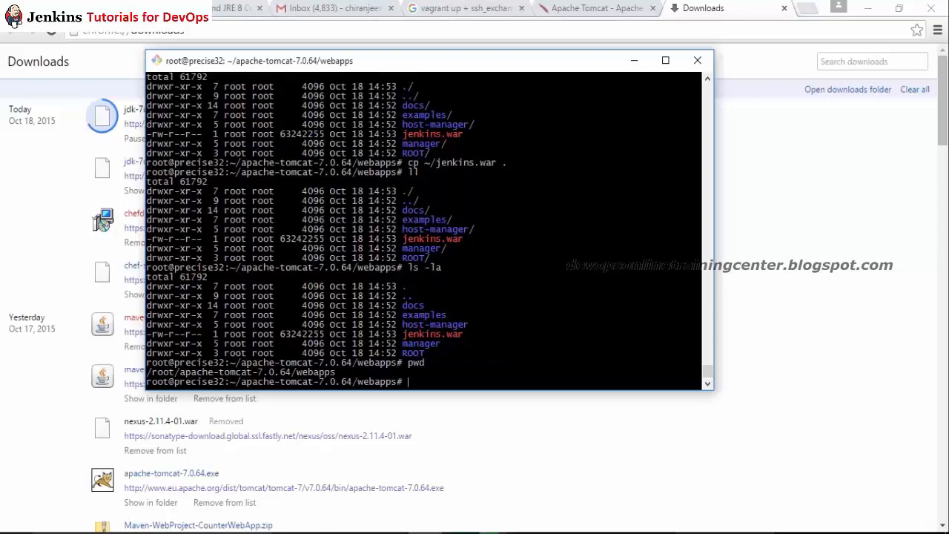
type("ls -l")
key("Return")
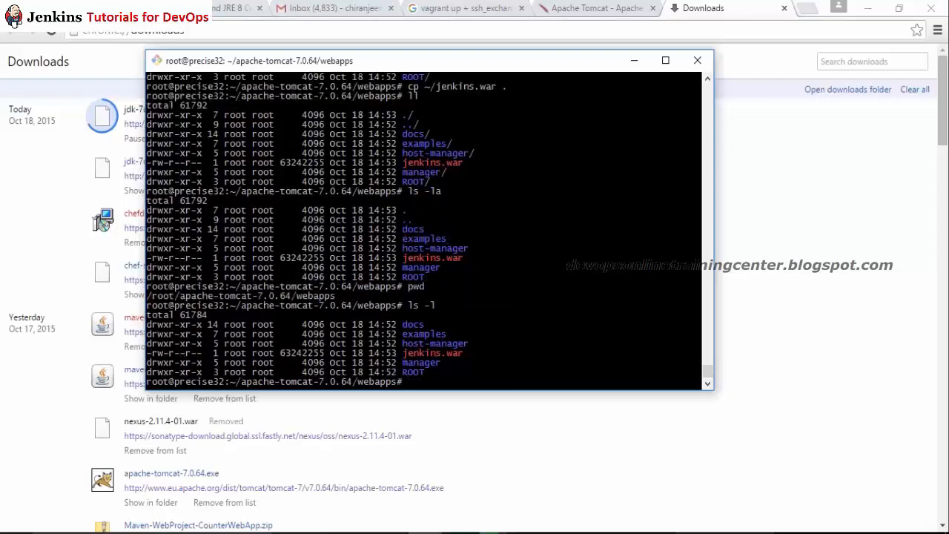
double_click(423, 363)
double_click(431, 352)
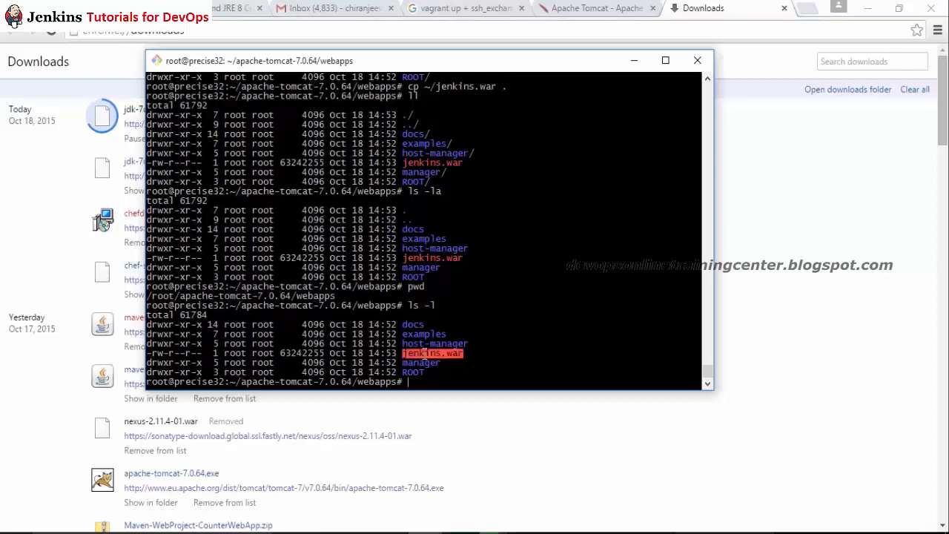
type("cd ../bin/")
key("Return")
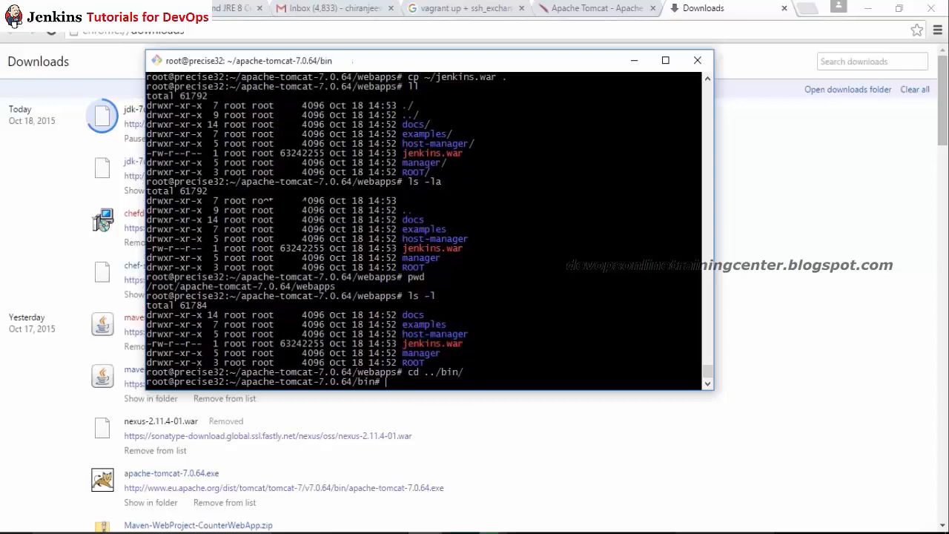
Step: Run ./startup.sh, which fails because neither JAVA_HOME nor JRE_HOME is defined
type("./st")
key("Tab")
key("Return")
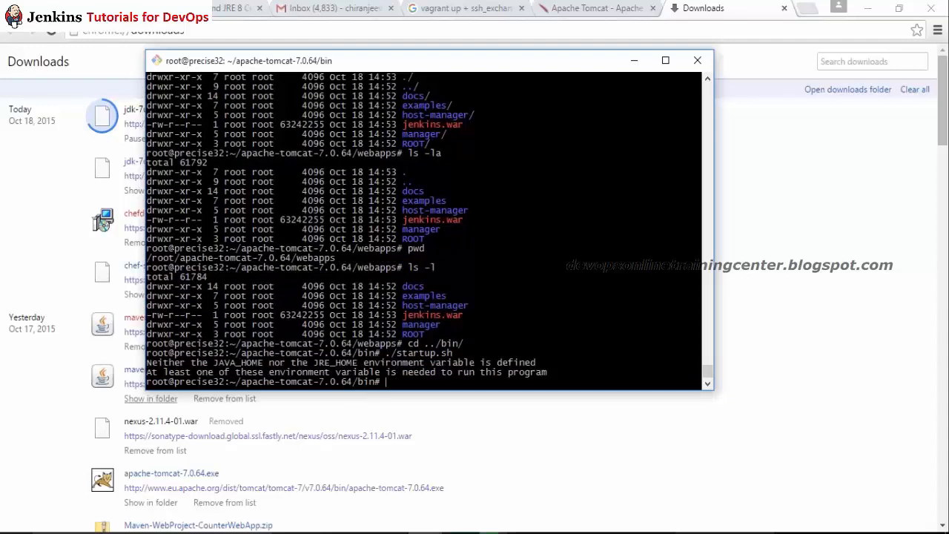
double_click(235, 353)
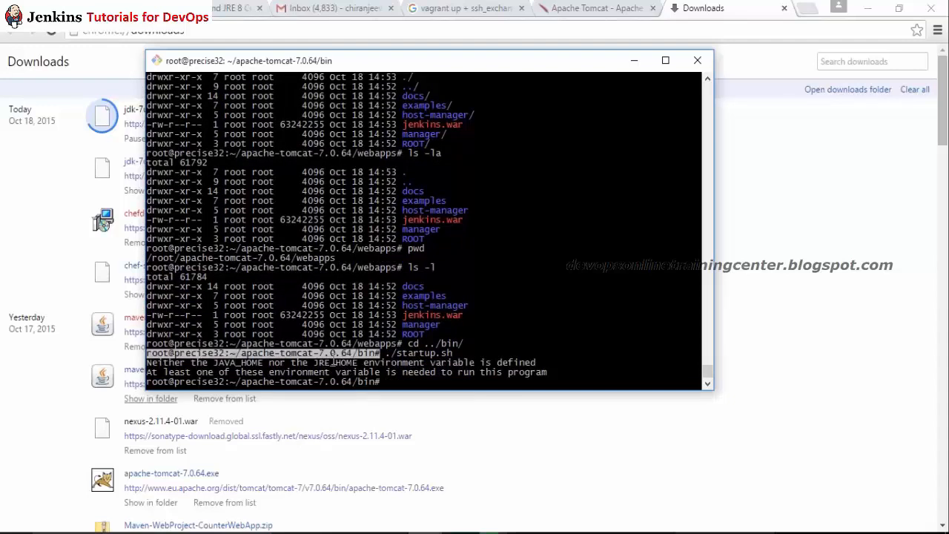
left_click(334, 362)
double_click(334, 357)
Step: Check Chrome's downloads page, where the JDK download is at 101/148 MB
left_click(424, 532)
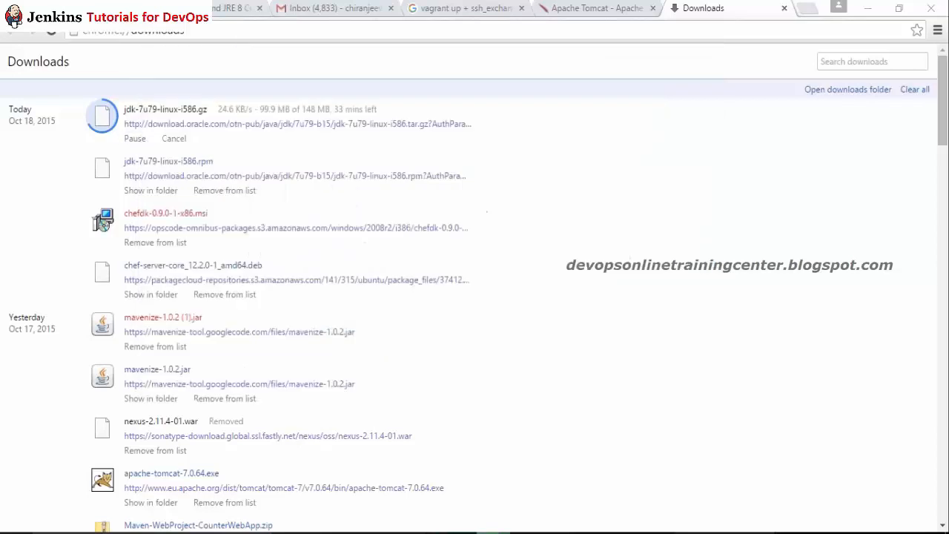
left_click(425, 532)
left_click(424, 532)
left_click(424, 532)
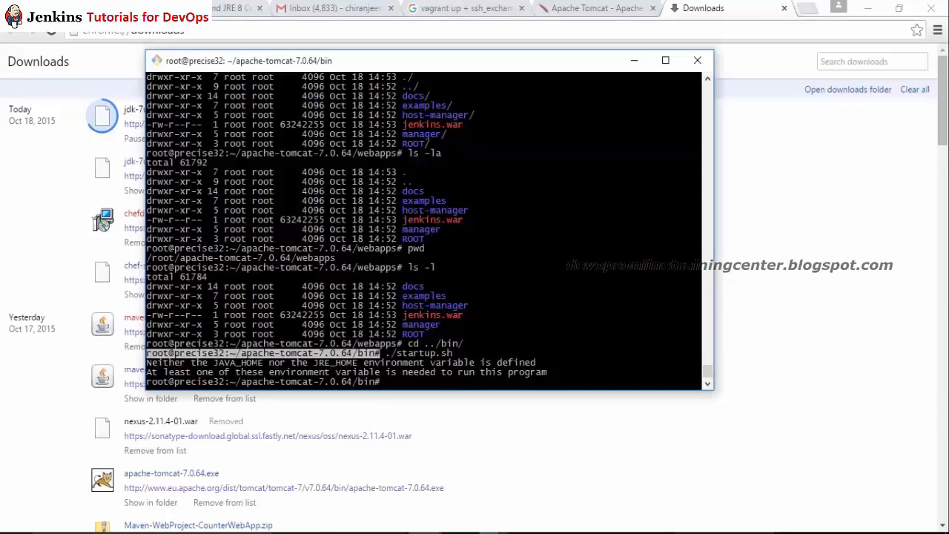
key("alt+Tab")
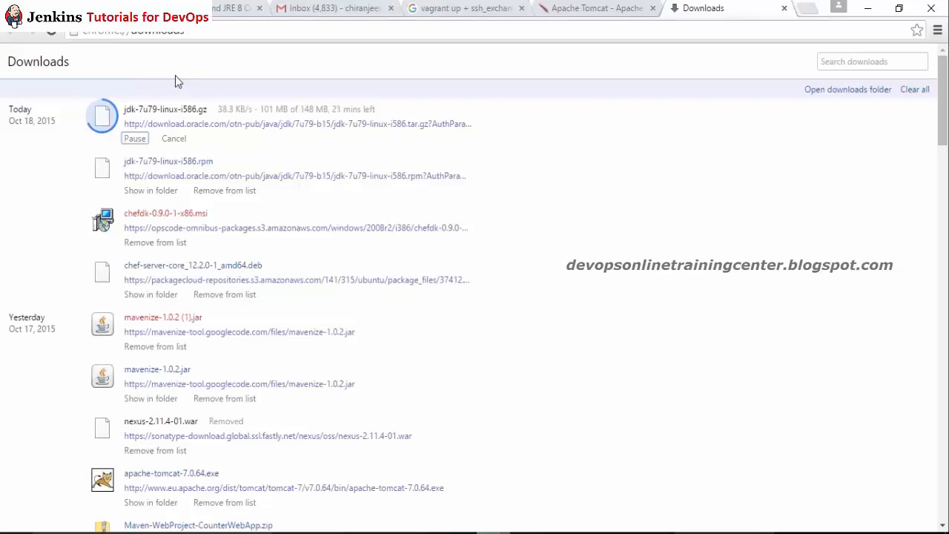
key("alt+Tab")
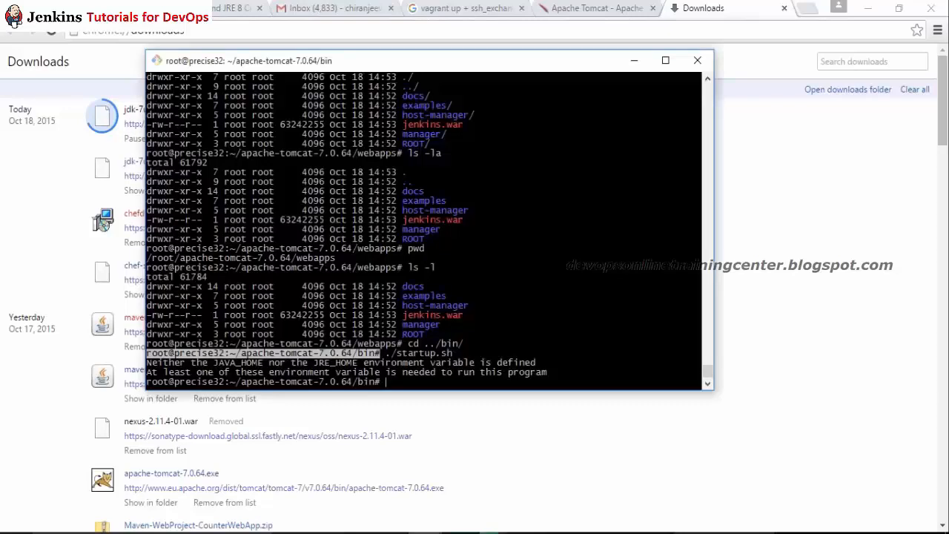
Step: Open catalina.sh in vi and insert an empty JAVA_HOME="" line at the top
key("Return")
key("Return")
key("Return")
type("vi c")
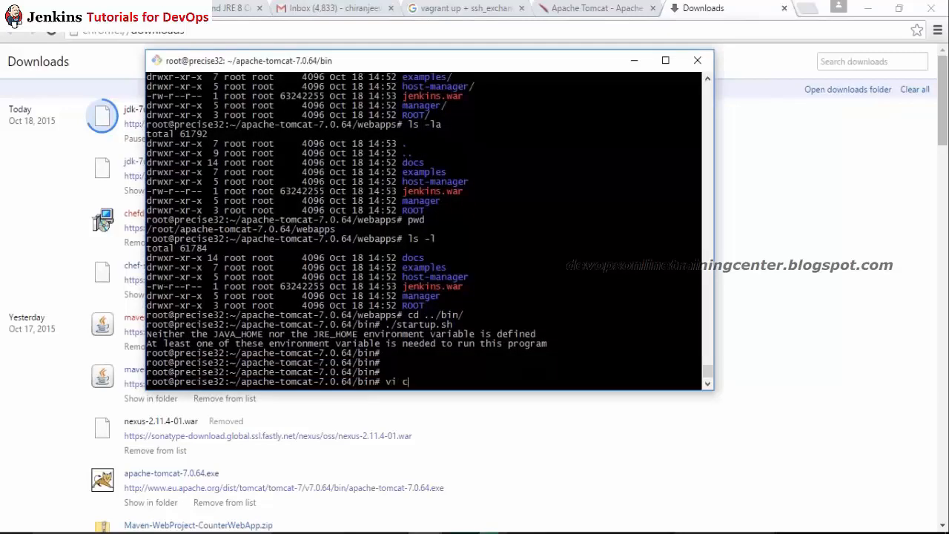
type("atalina.sh")
key("Return")
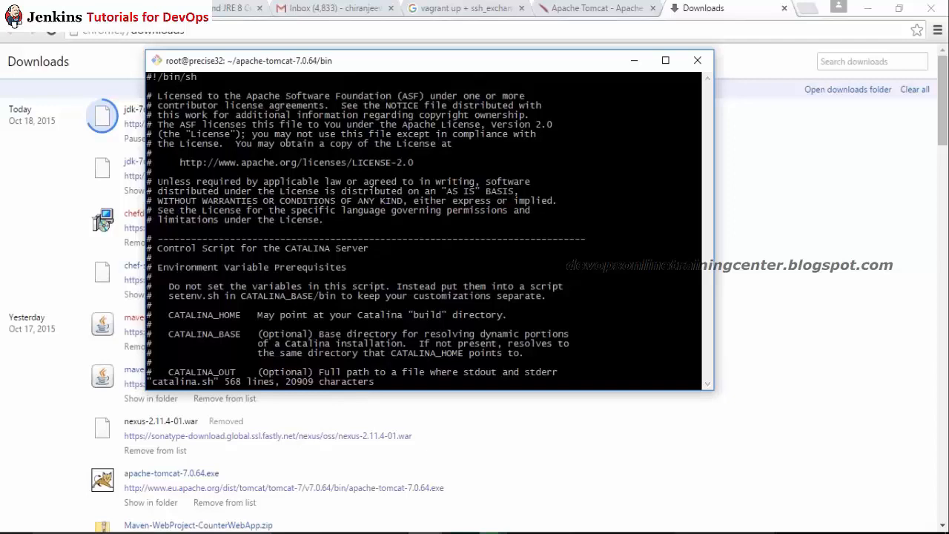
type("iJAVA_HOME=\"\"")
key("Left")
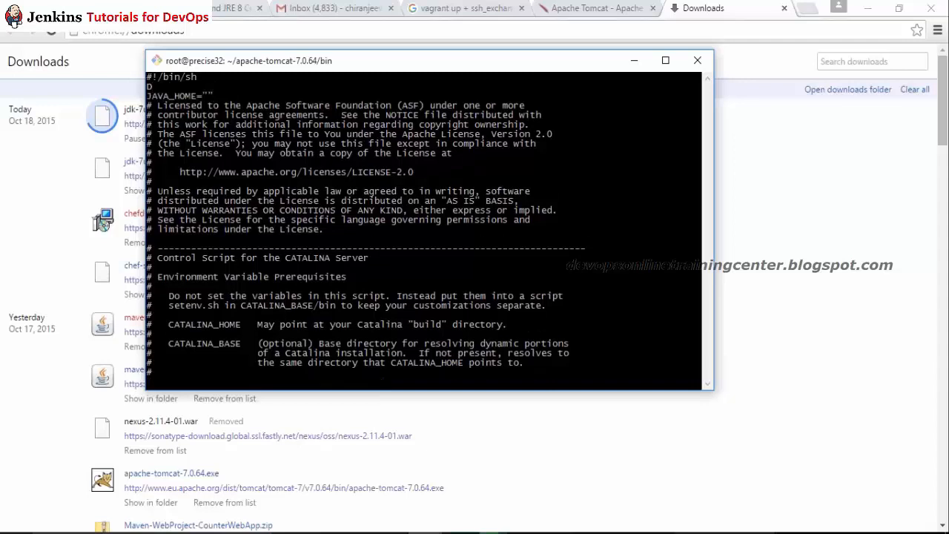
key("BackSpace")
key("d")
key("d")
key("Right")
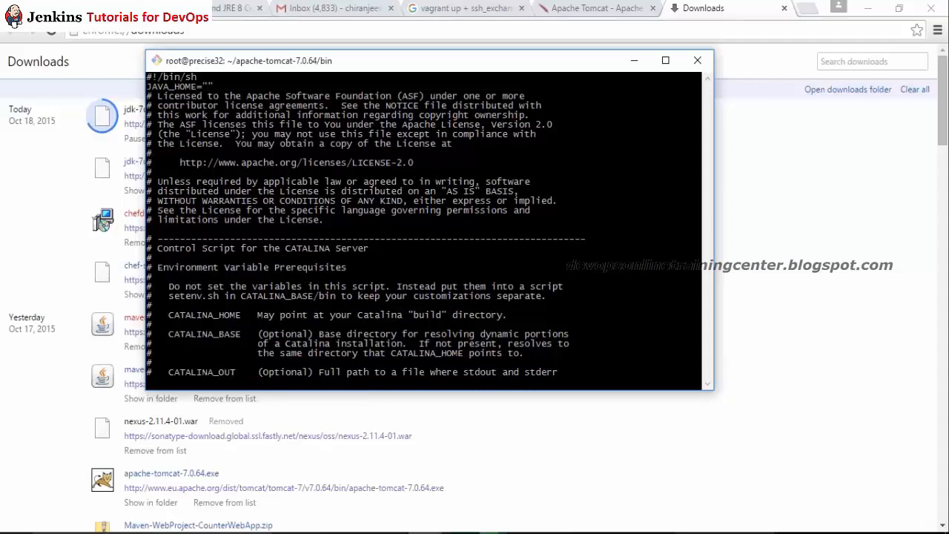
Step: Set JAVA_HOME to "/root/jdk1.7", save catalina.sh with :wq, and return to Chrome
type("/root/jdk1.7")
key("Escape")
type(":wq!")
key("Return")
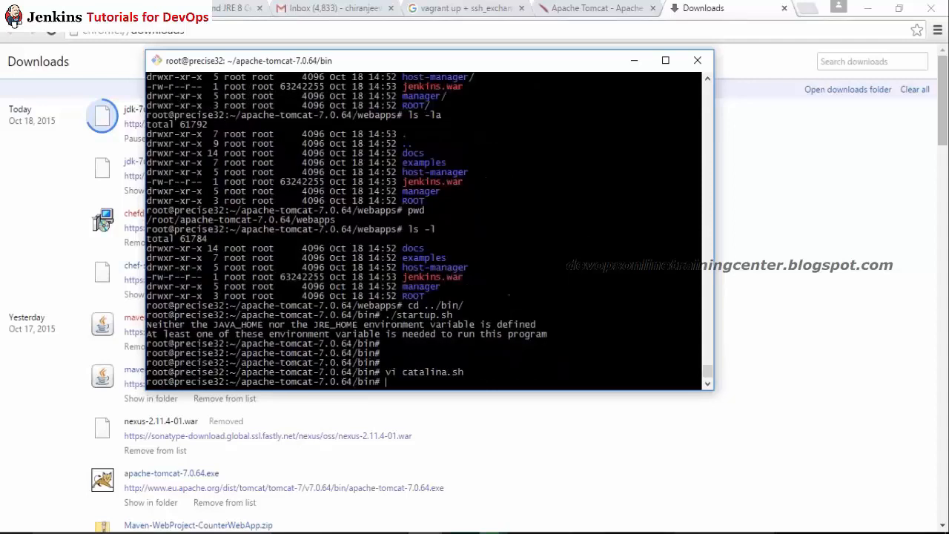
key("alt+Tab")
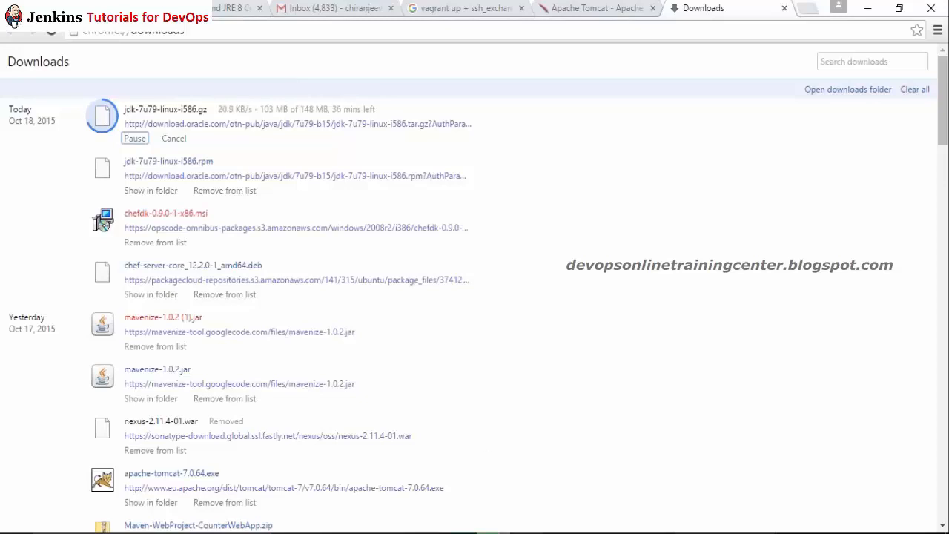
Step: Save the Paint diagram, browsing to the OnlineTraining_Sep2015 folder on the G: drive
left_click(564, 533)
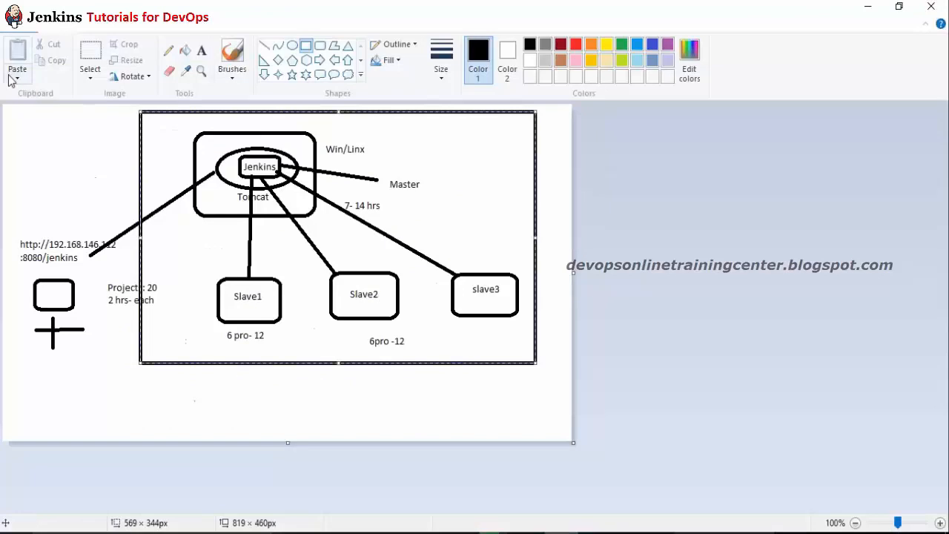
key("ctrl+s")
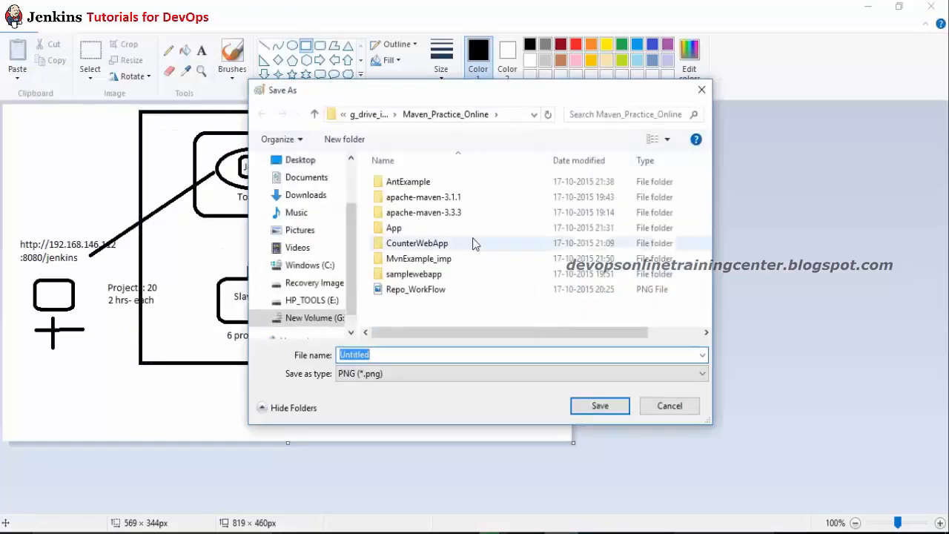
left_click(375, 115)
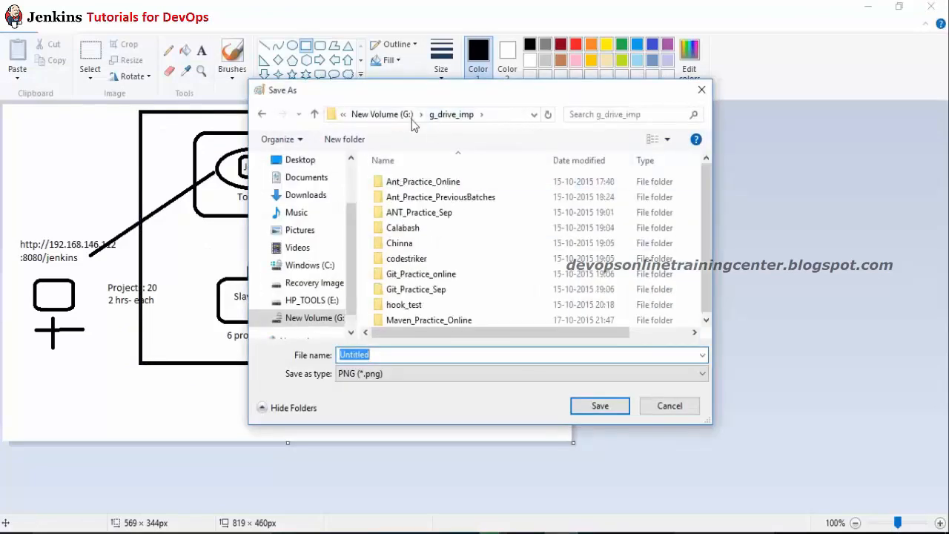
left_click(404, 119)
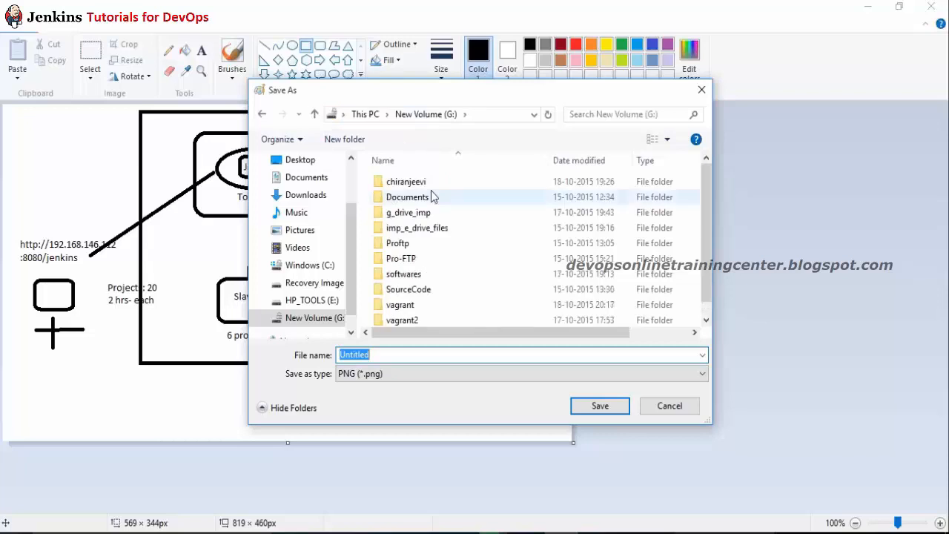
double_click(410, 183)
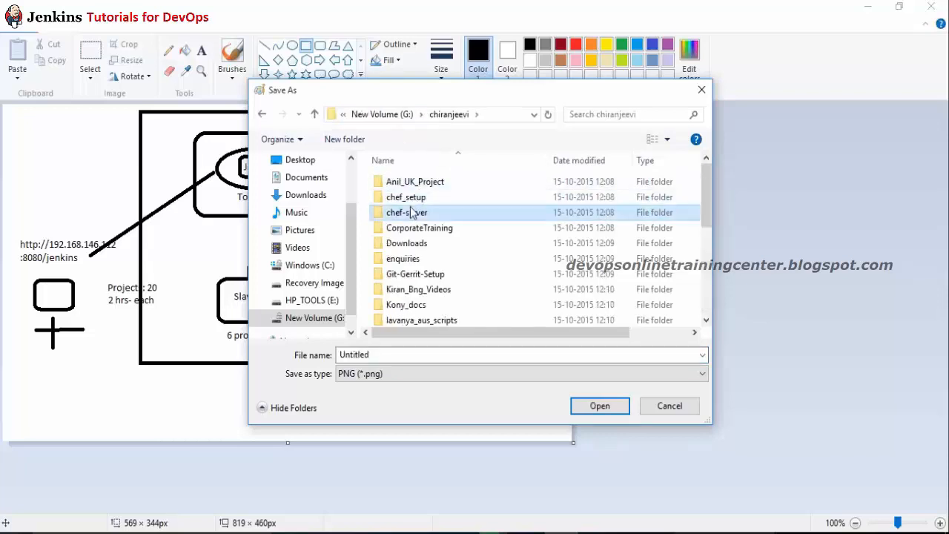
scroll(413, 212, "down", 5)
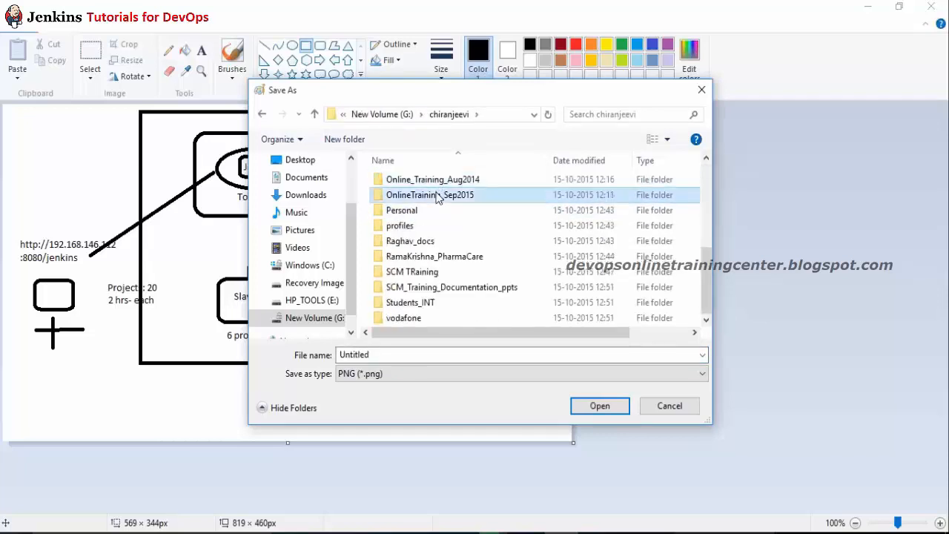
double_click(434, 195)
Step: Name the diagram Jenkins_Architecture, save it as PNG, and return to Chrome's downloads
double_click(432, 354)
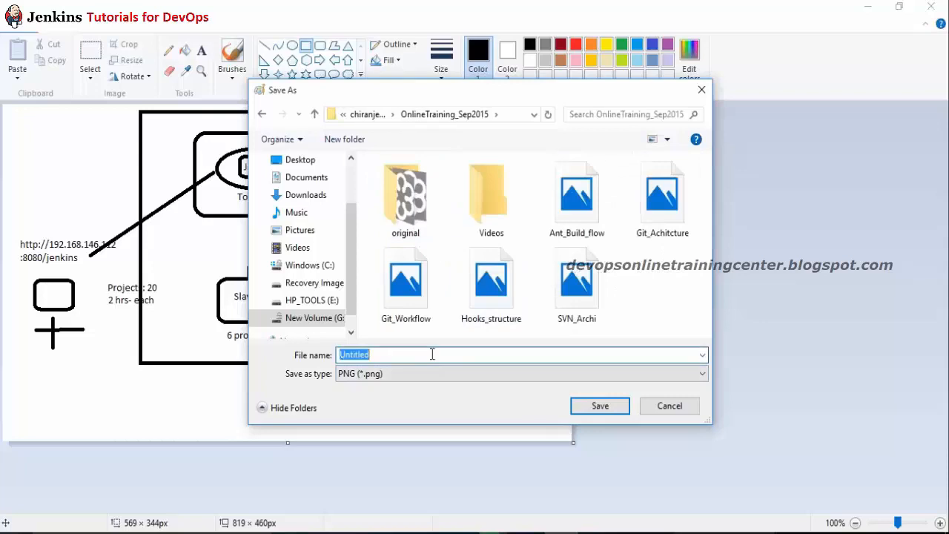
type("Jenkins_")
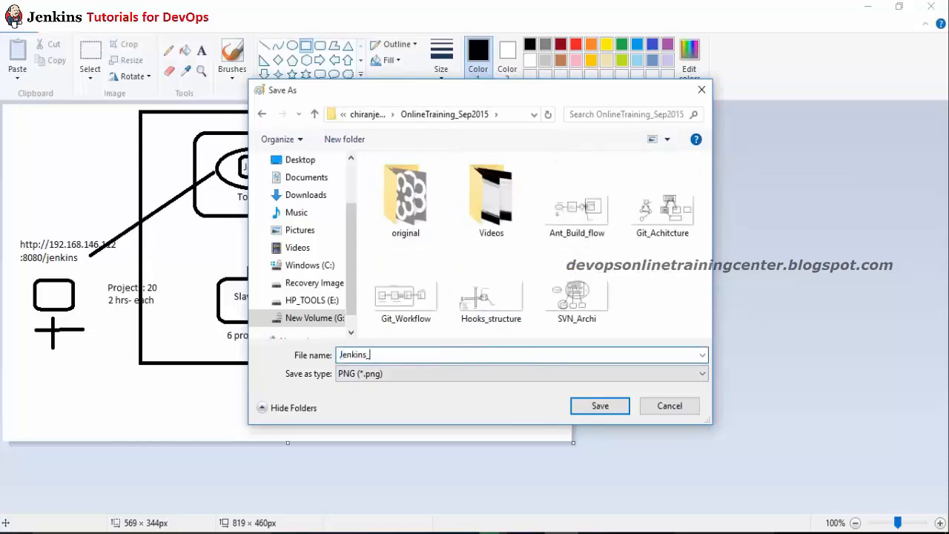
type("Architecture\"")
key("Return")
key("alt+Tab")
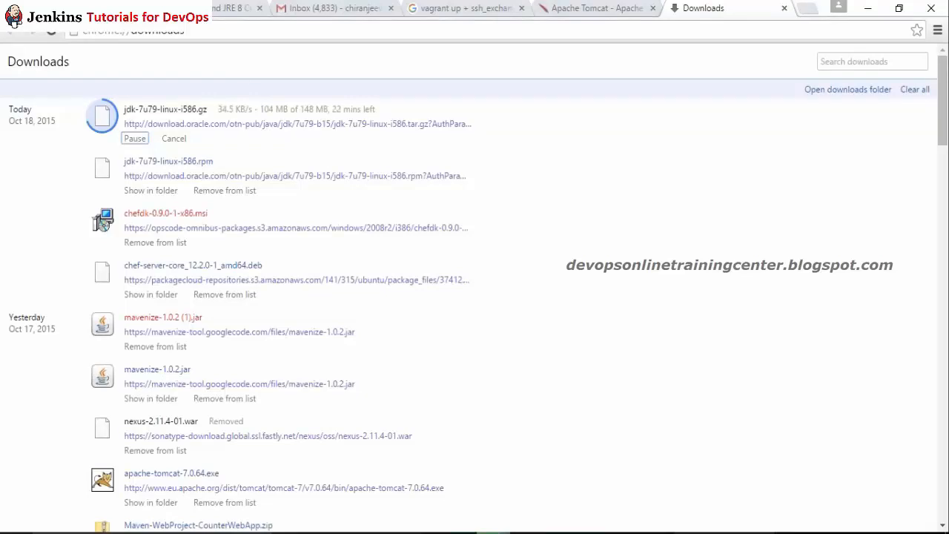
key("ctrl+shift+Escape")
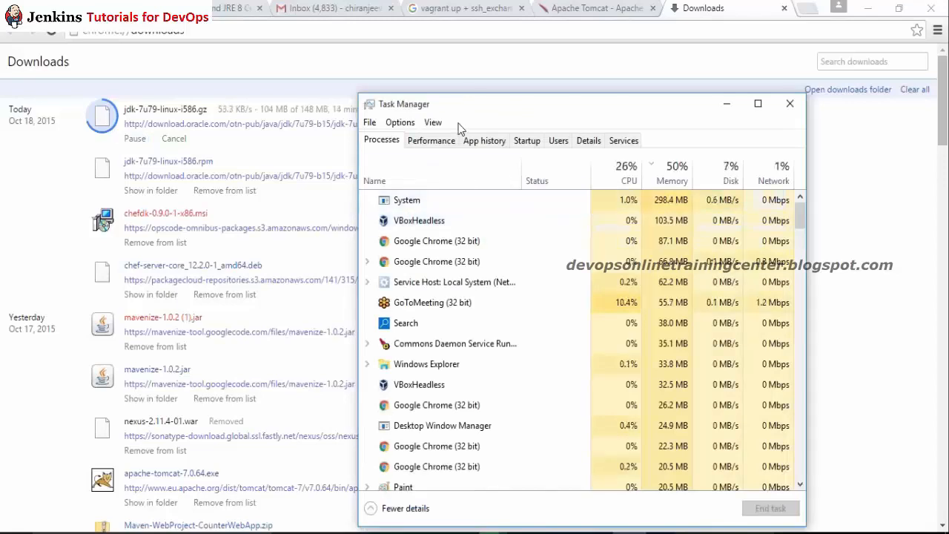
left_click(430, 140)
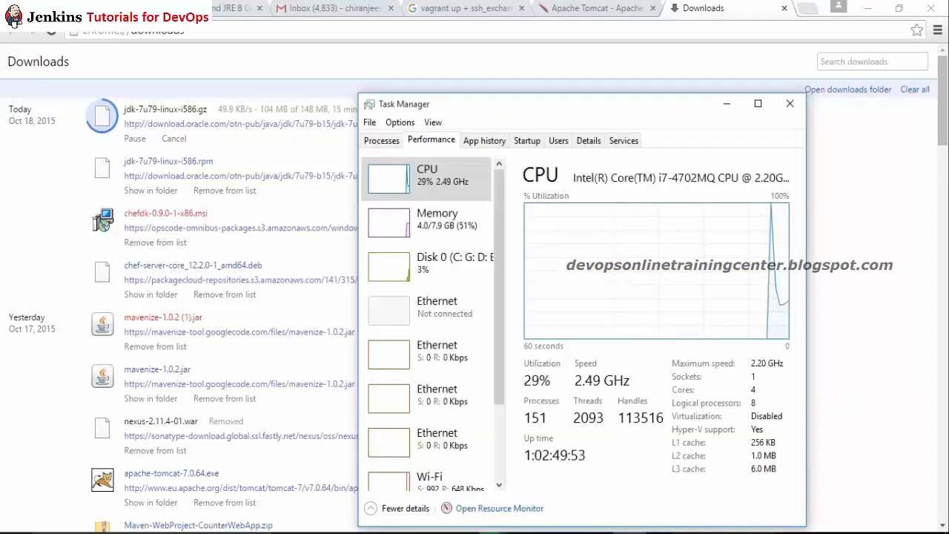
left_click(488, 140)
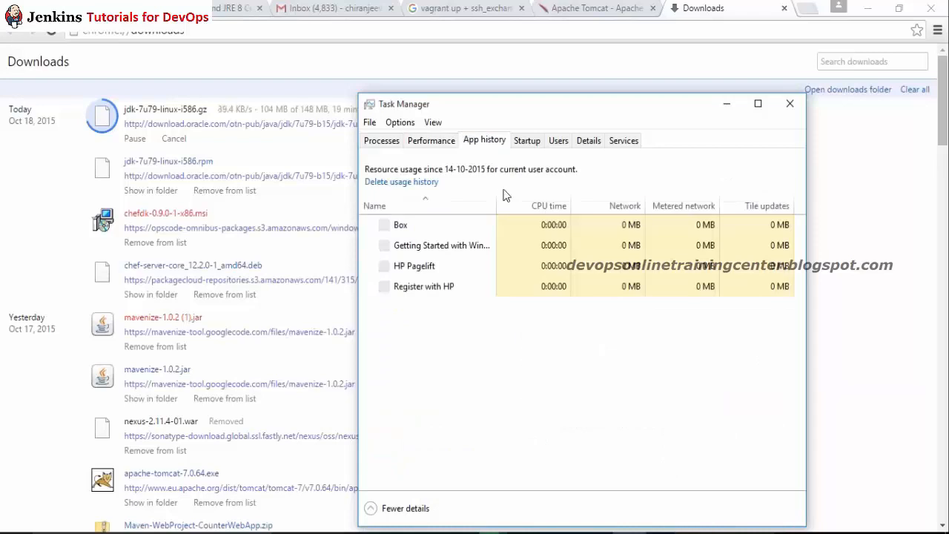
left_click(381, 140)
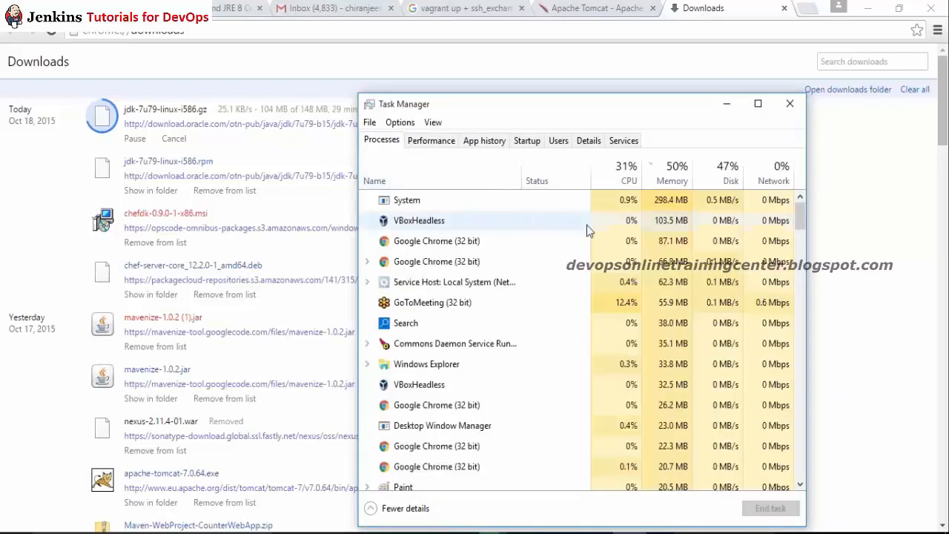
left_click(789, 104)
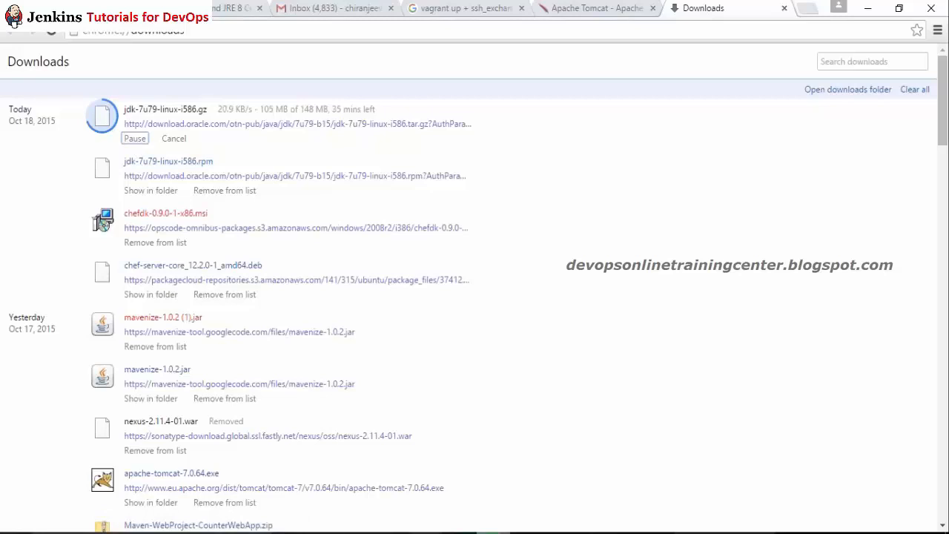
Step: Close the Git Bash terminal with the exit command
mouse_move(423, 533)
left_click(463, 497)
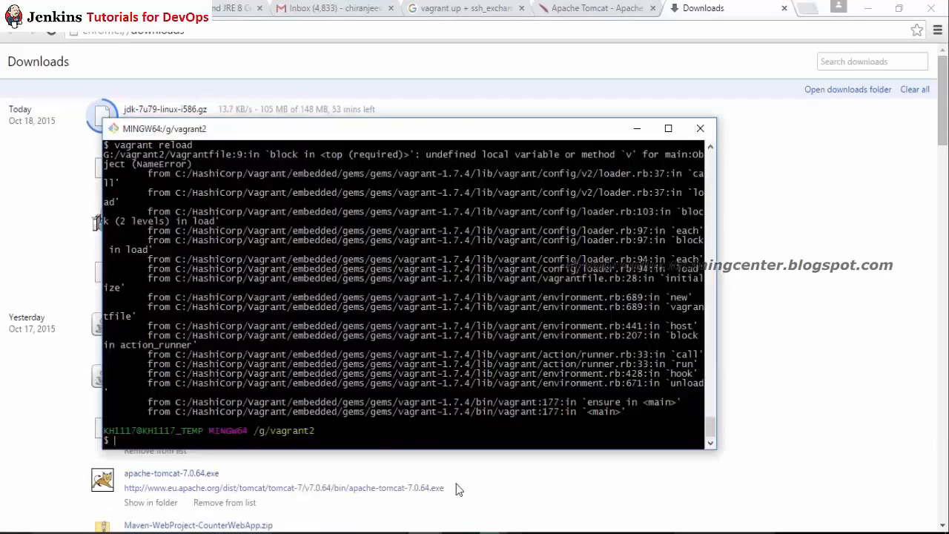
type("exit")
key("Return")
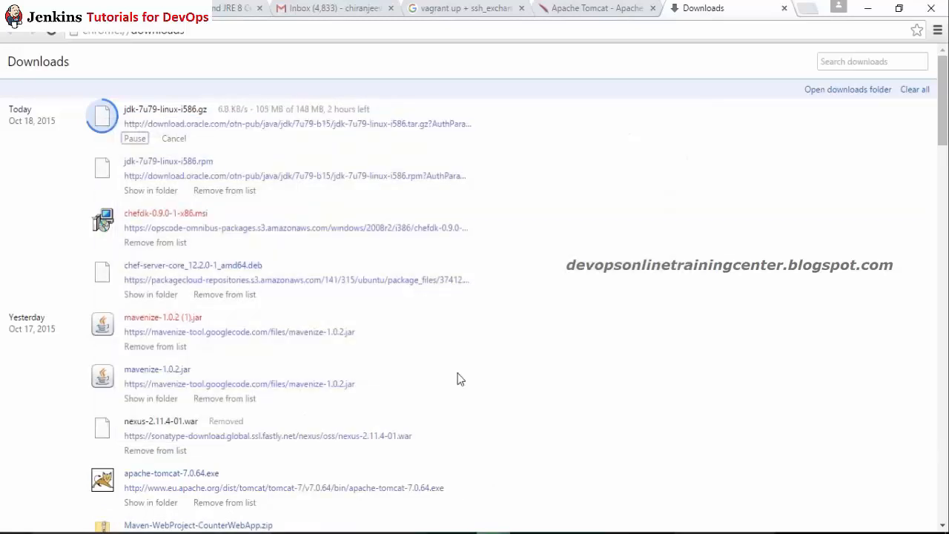
Step: Clear the PuTTY session screen in Tomcat's bin folder and switch back to Chrome
left_click(425, 532)
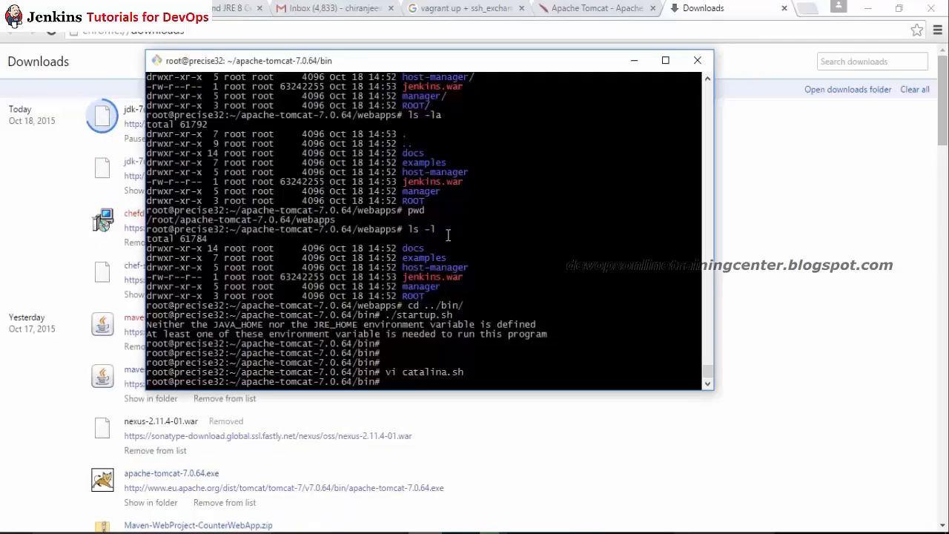
key("ctrl+l")
key("Return")
key("Return")
key("Return")
key("Return")
key("Return")
key("Return")
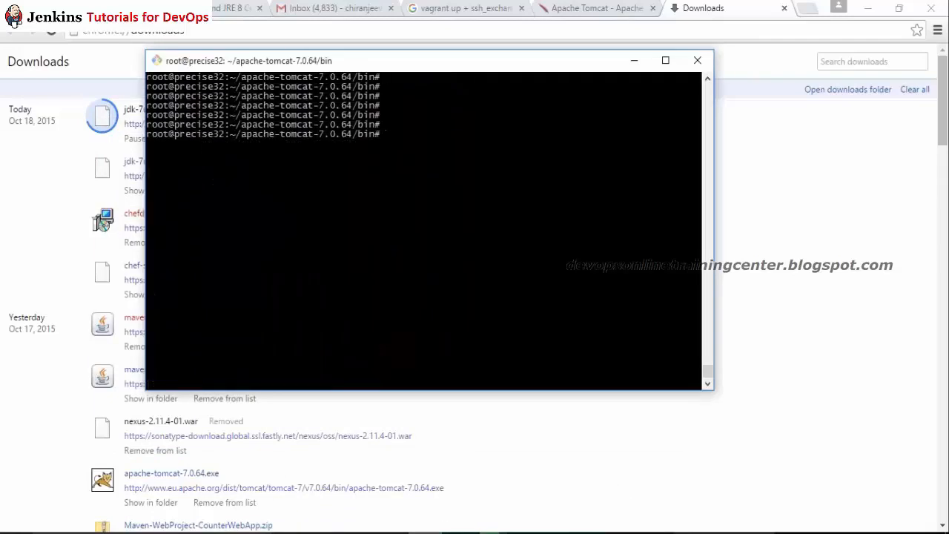
key("alt+Tab")
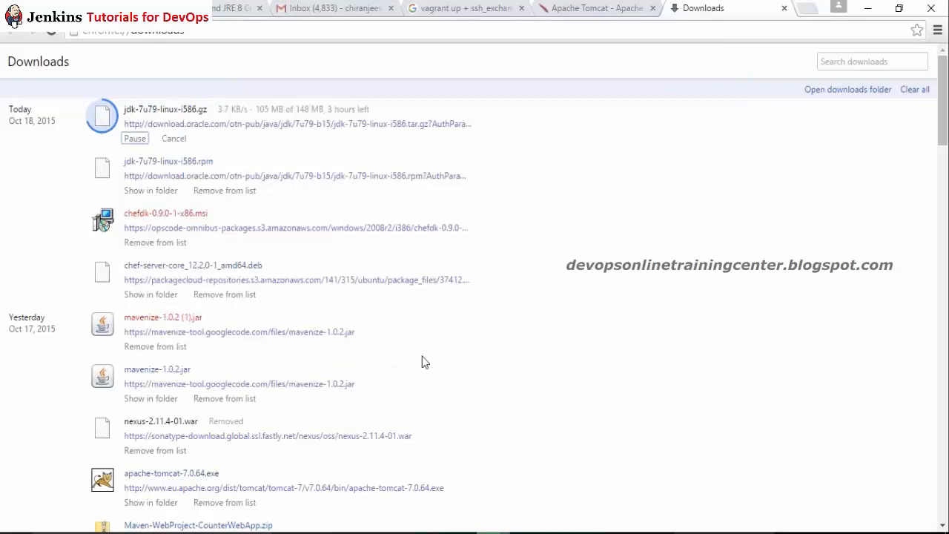
left_click(356, 532)
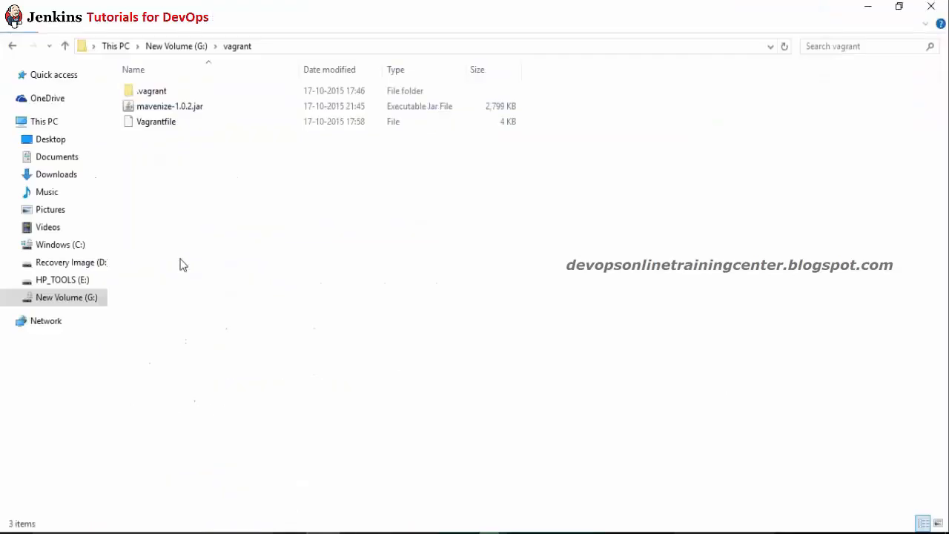
left_click(66, 176)
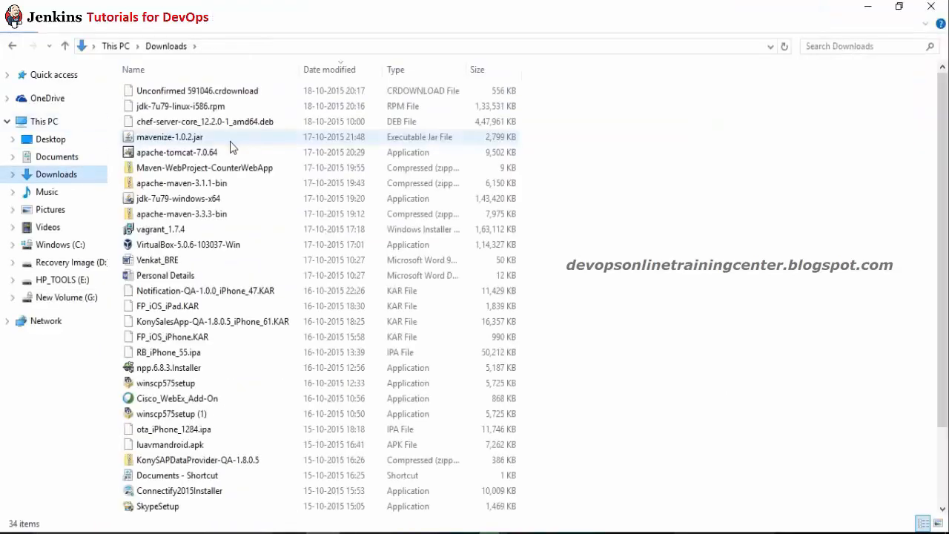
left_click(231, 142)
key("j")
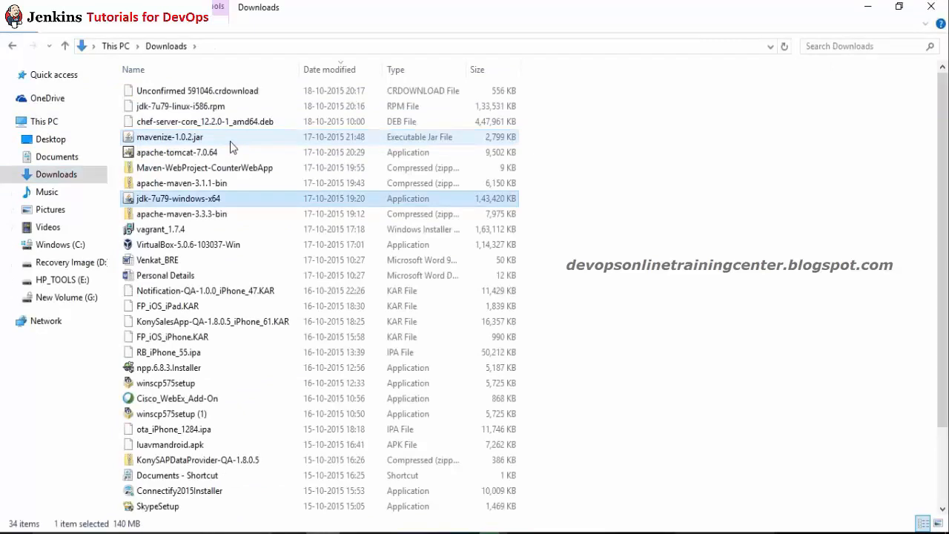
key("j")
key("j")
key("j")
key("j")
key("j")
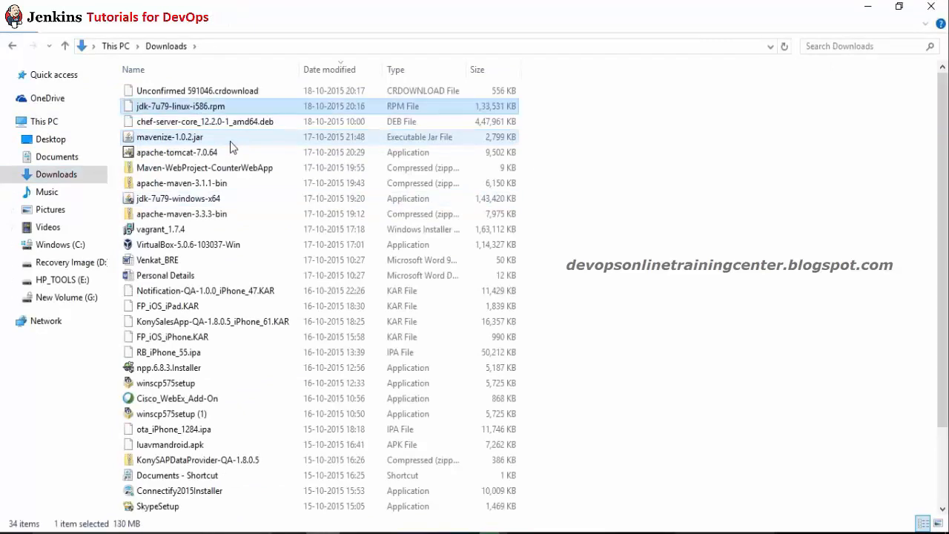
left_click(66, 297)
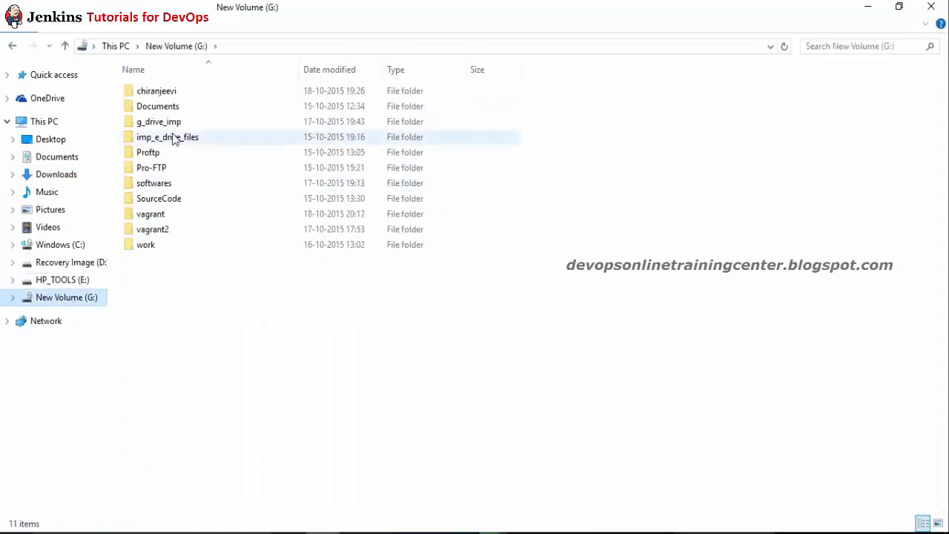
left_click(169, 109)
key("s")
key("Return")
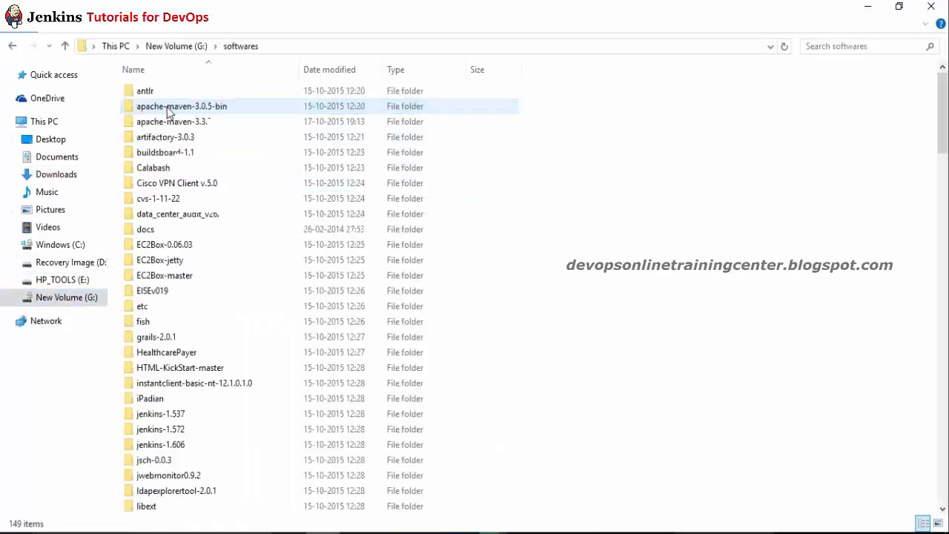
left_click(170, 172)
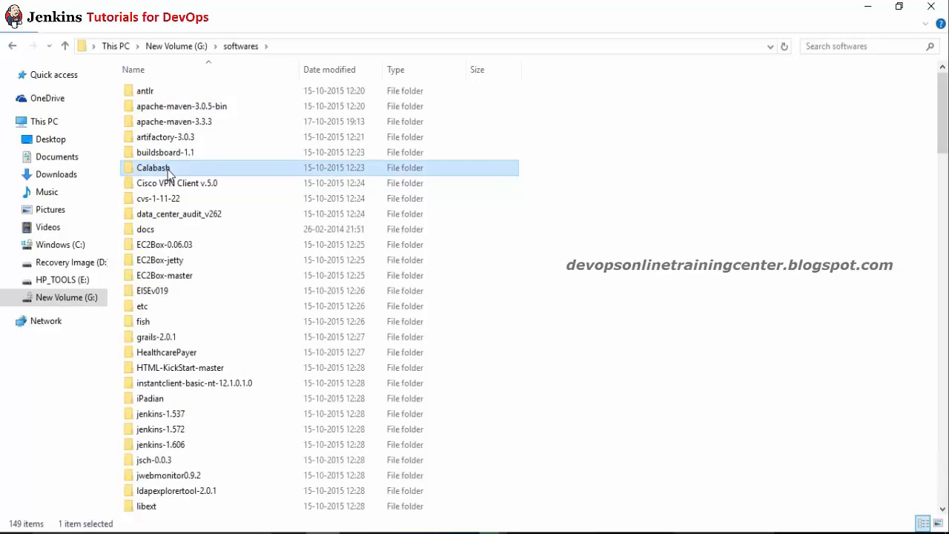
key("j")
key("j")
key("j")
key("j")
key("j")
key("j")
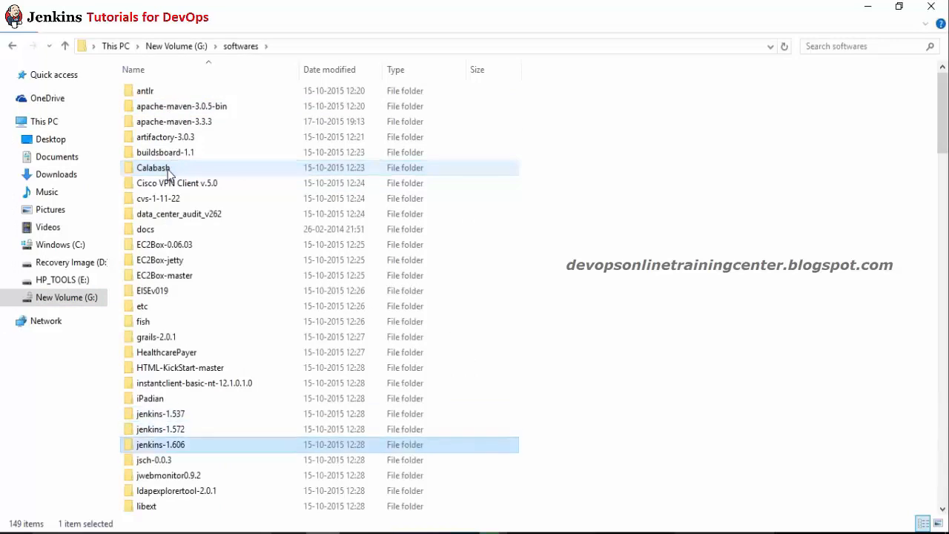
key("j")
key("j")
key("j")
key("j")
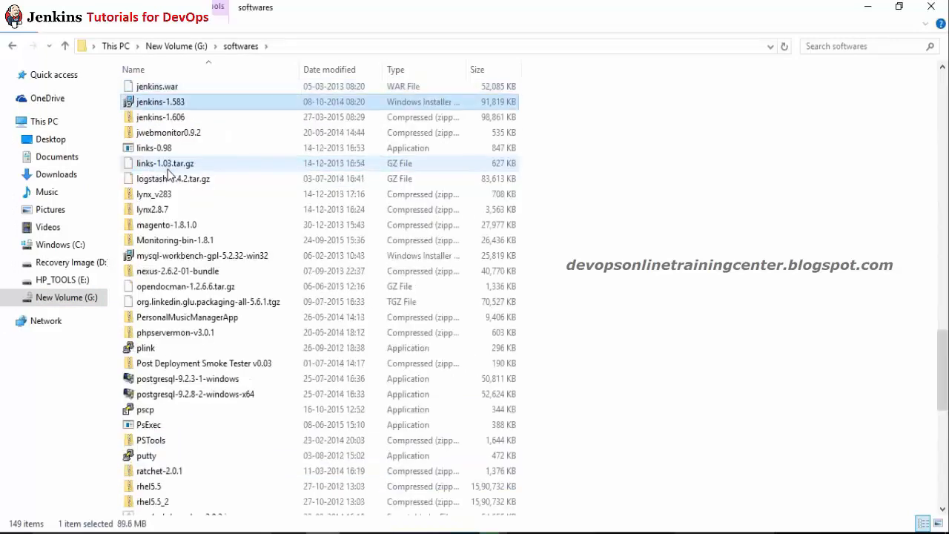
key("j")
key("j")
key("j")
key("j")
key("j")
key("j")
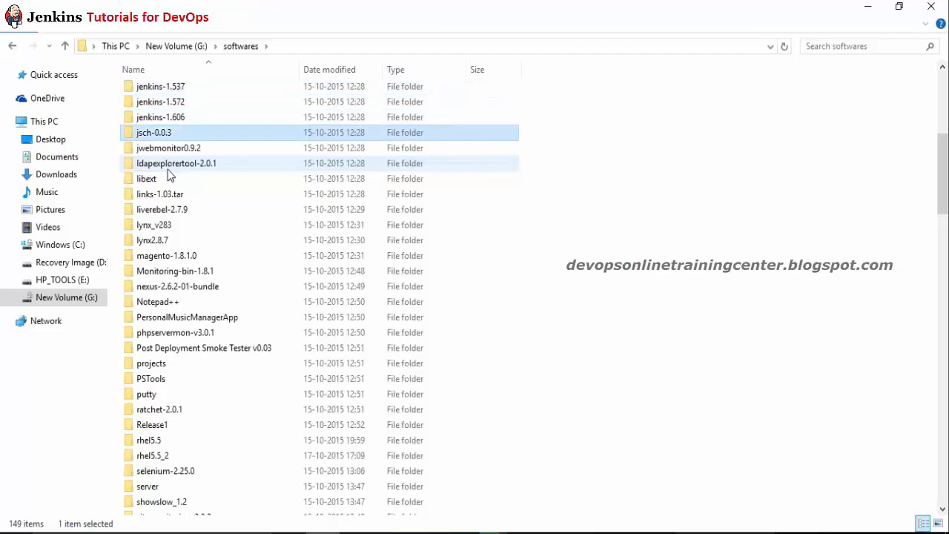
key("j")
key("j")
key("j")
key("j")
key("j")
key("j")
key("j")
key("j")
key("j")
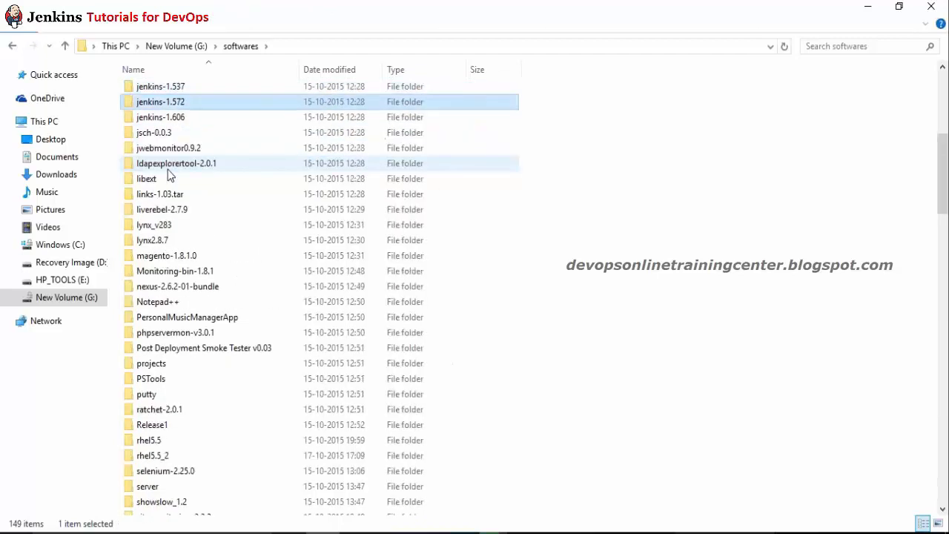
key("alt+Tab")
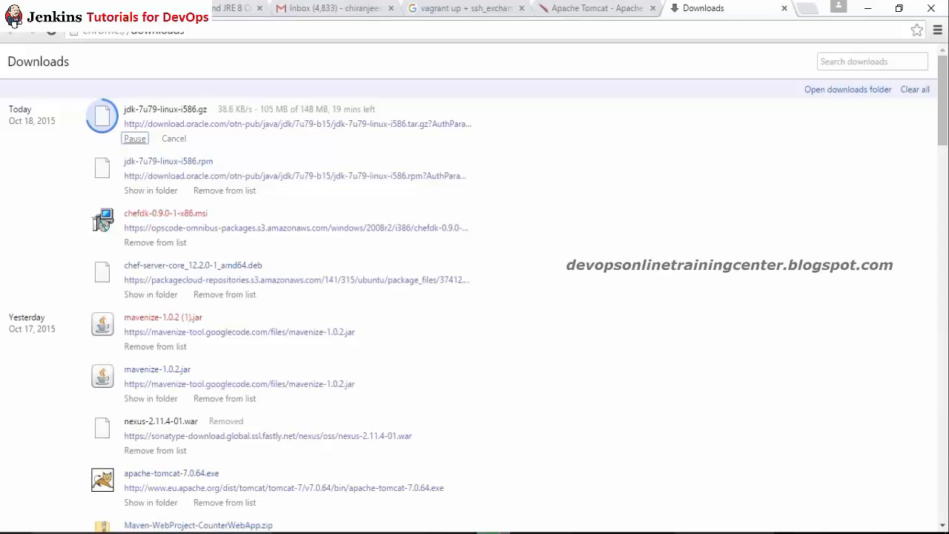
Step: Close the Inbox, JRE 8 and vagrant tabs, then pause and resume the JDK download
left_click(391, 8)
left_click(258, 8)
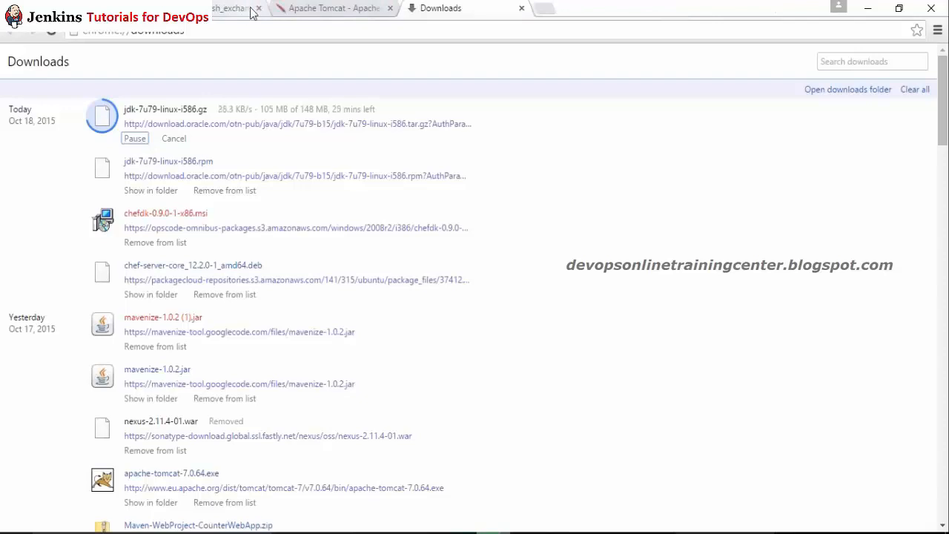
left_click(259, 9)
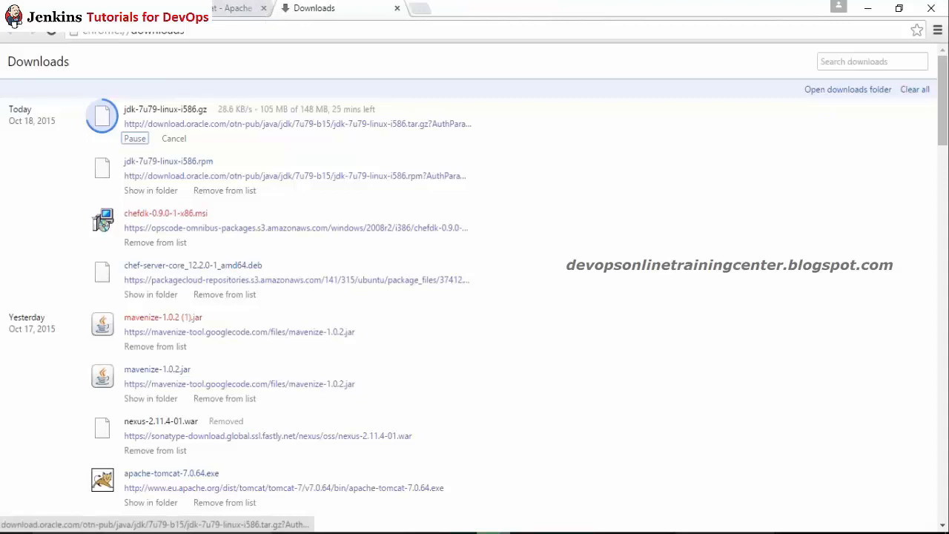
left_click(135, 139)
left_click(135, 140)
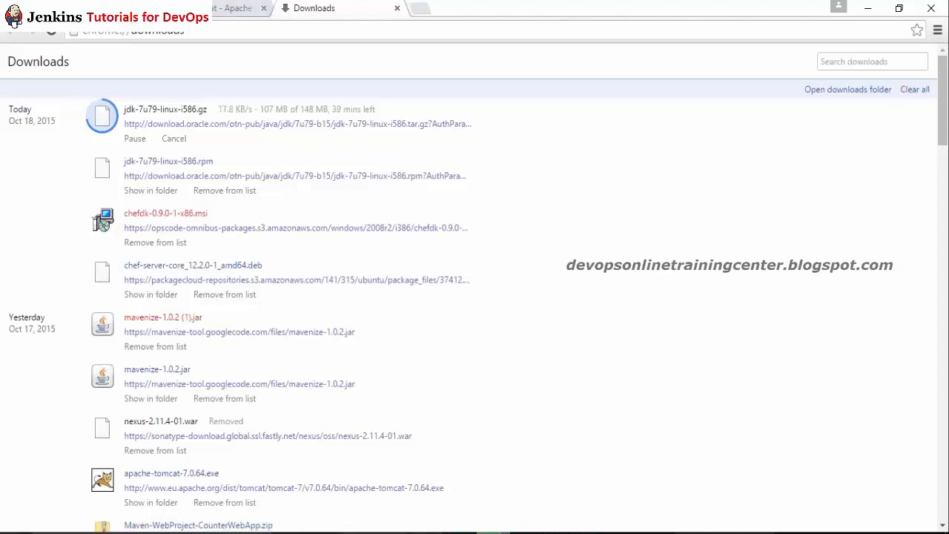
Step: Go back through the jdk7 Google results to Oracle's JDK 7 downloads page and scroll to the 7u79 table
mouse_move(323, 532)
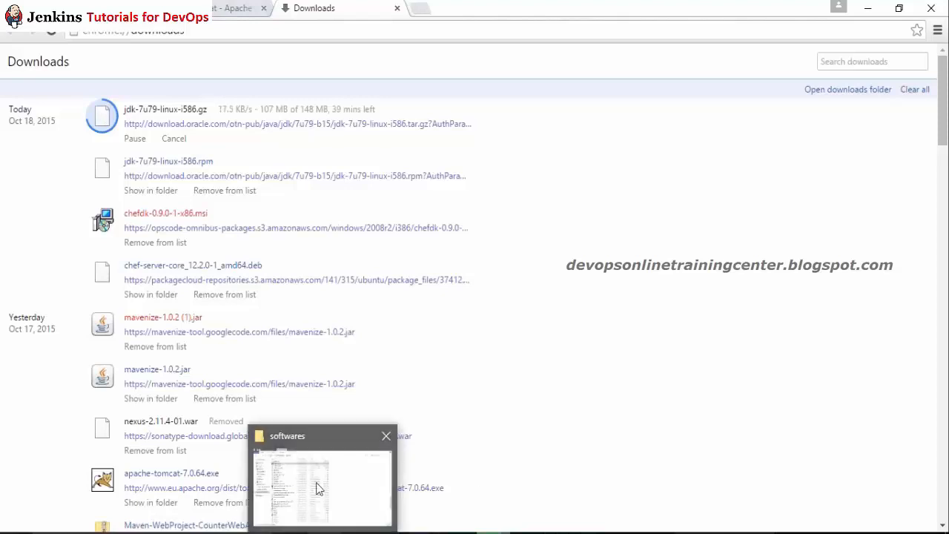
mouse_move(422, 532)
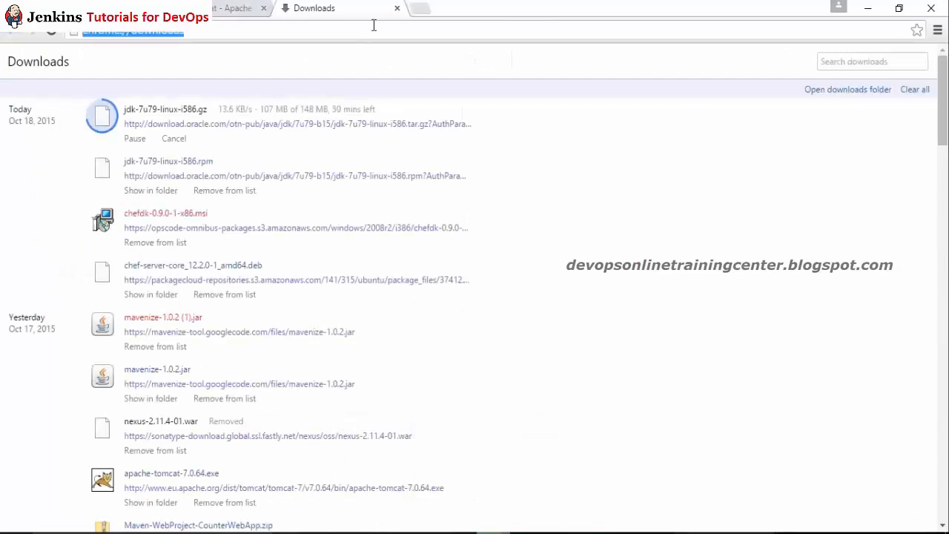
left_click(223, 9)
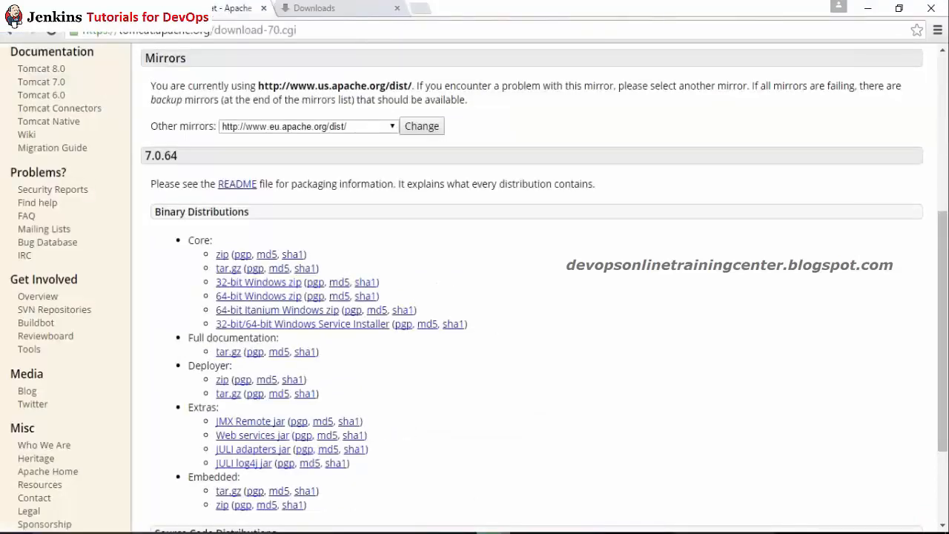
left_click(100, 9)
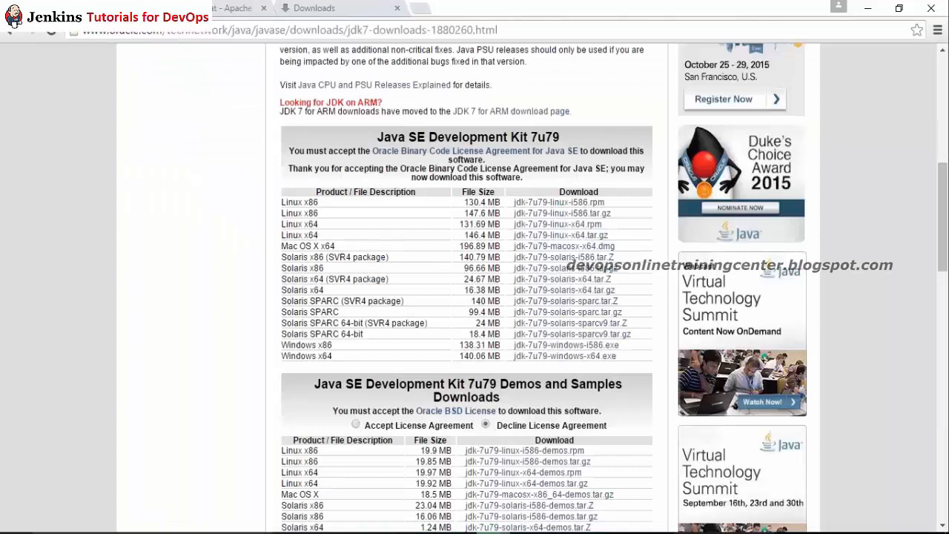
left_click(9, 31)
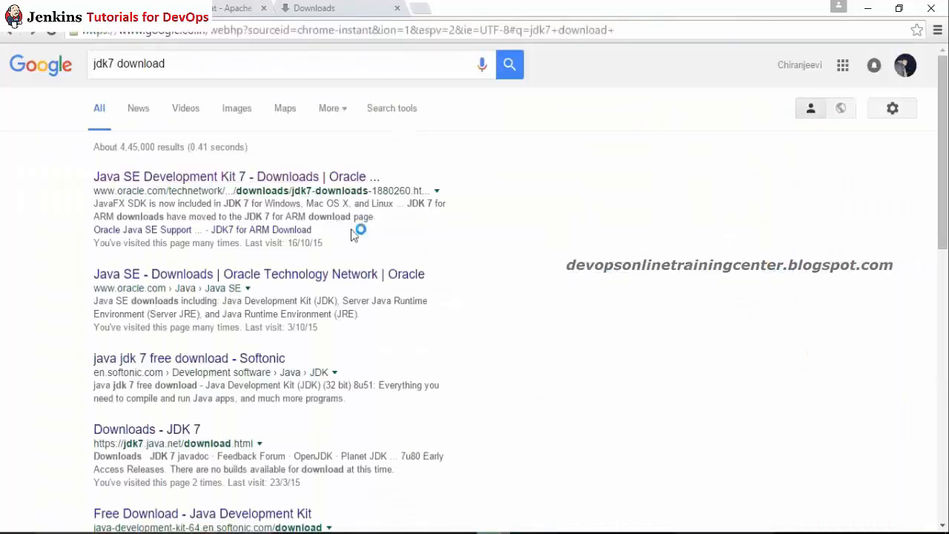
left_click(197, 178)
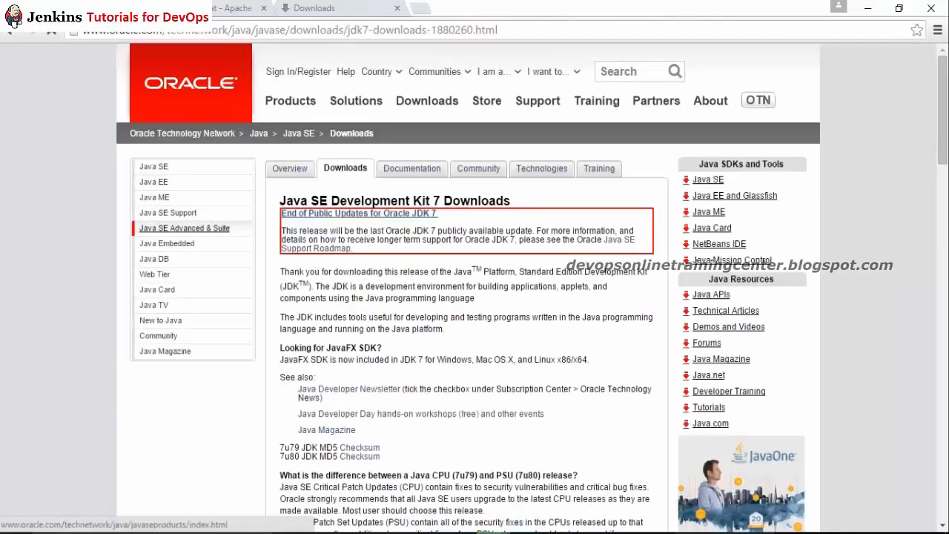
left_click_drag(945, 129, 945, 278)
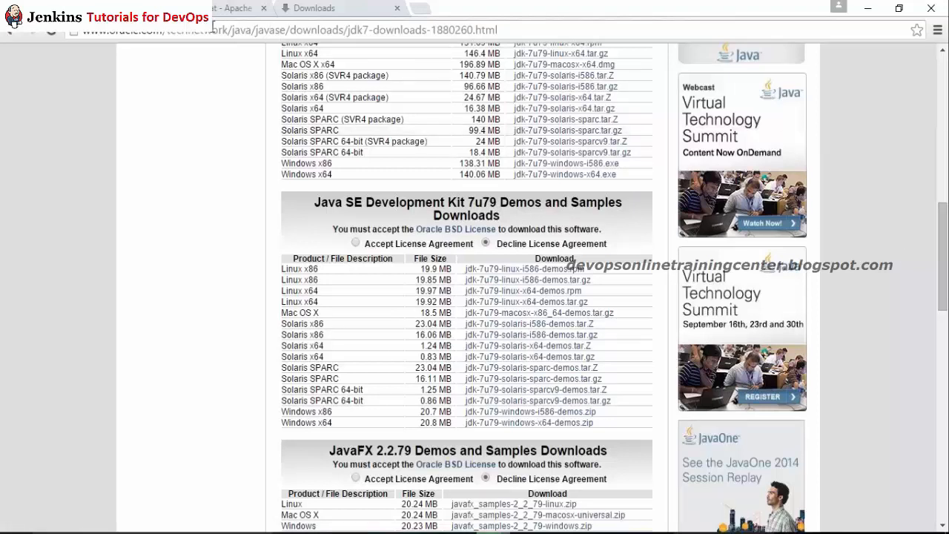
Step: Search 'jre download' and open Oracle's Java SE Runtime Environment 7 downloads page
left_click(215, 28)
type("jre dow")
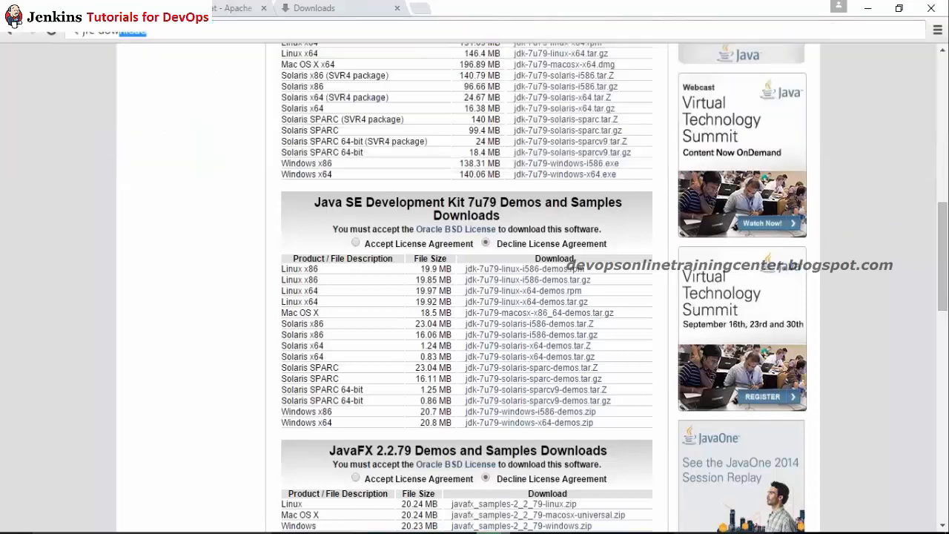
key("Return")
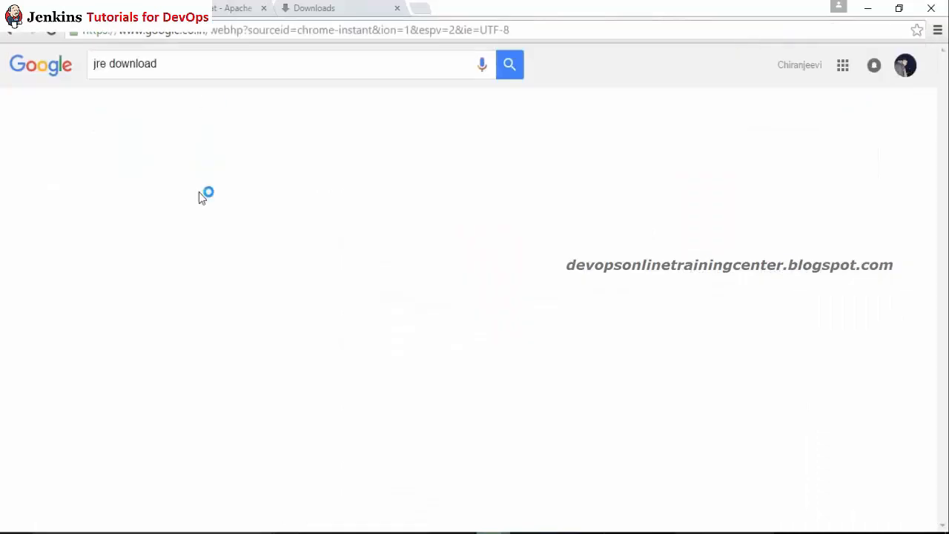
left_click(152, 179)
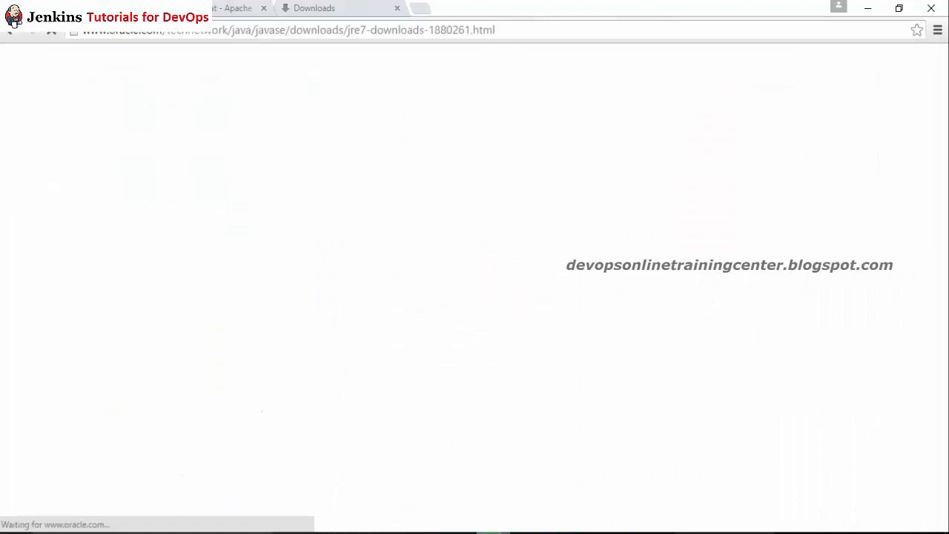
scroll(514, 249, "down", 4)
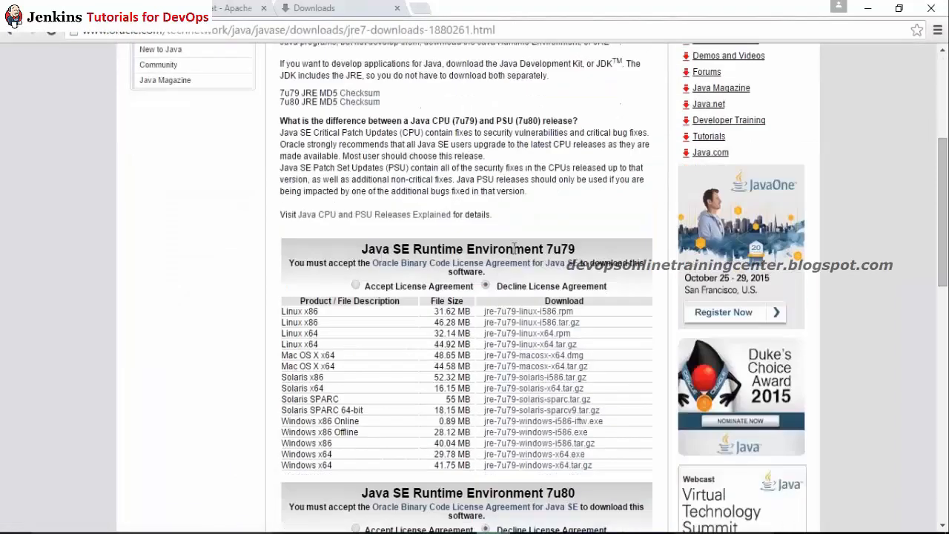
Step: Accept the license agreement and download the Linux x86 jre-7u79-linux-i586.tar.gz package
left_click(356, 285)
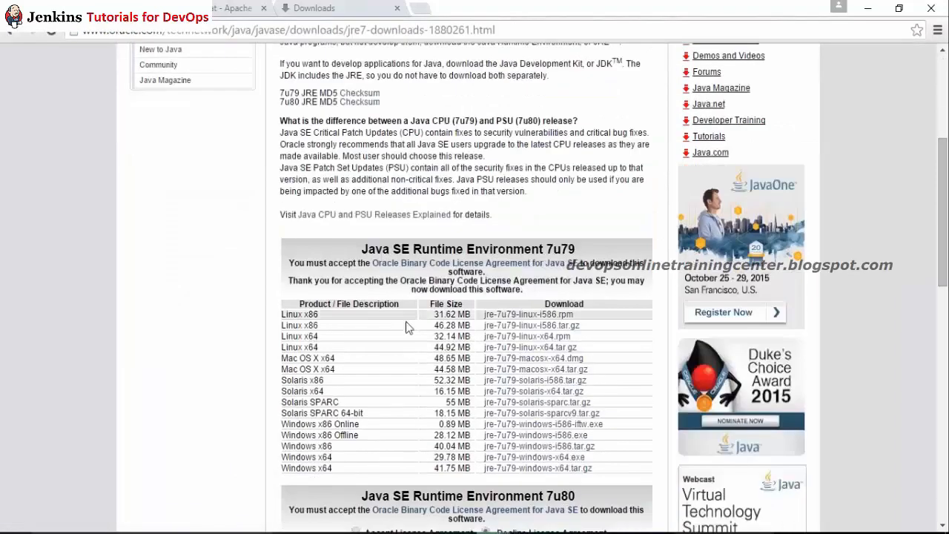
right_click(504, 326)
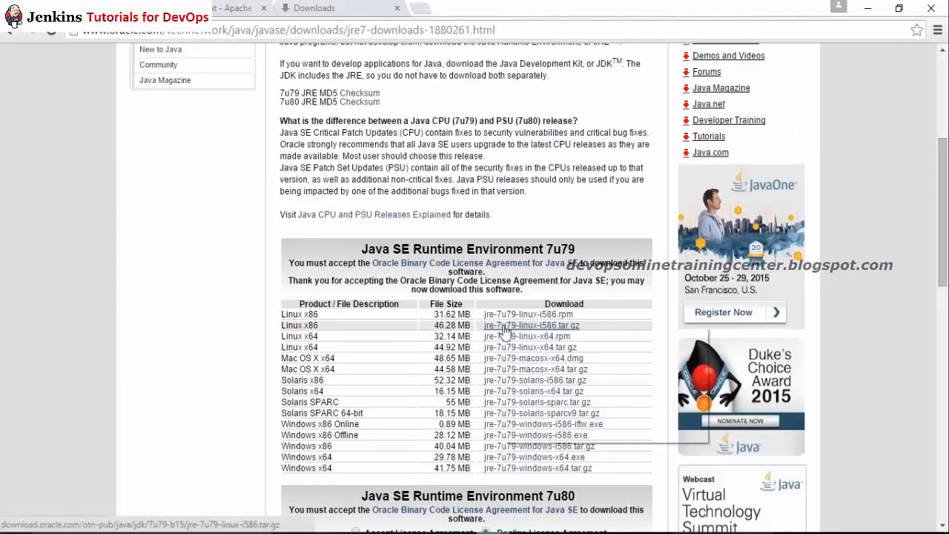
left_click(500, 326)
left_click(499, 326)
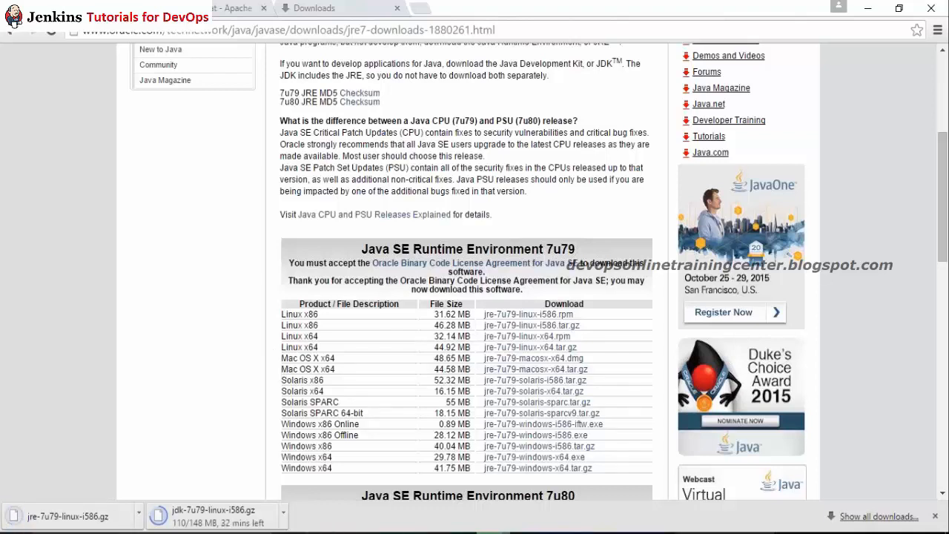
left_click(323, 533)
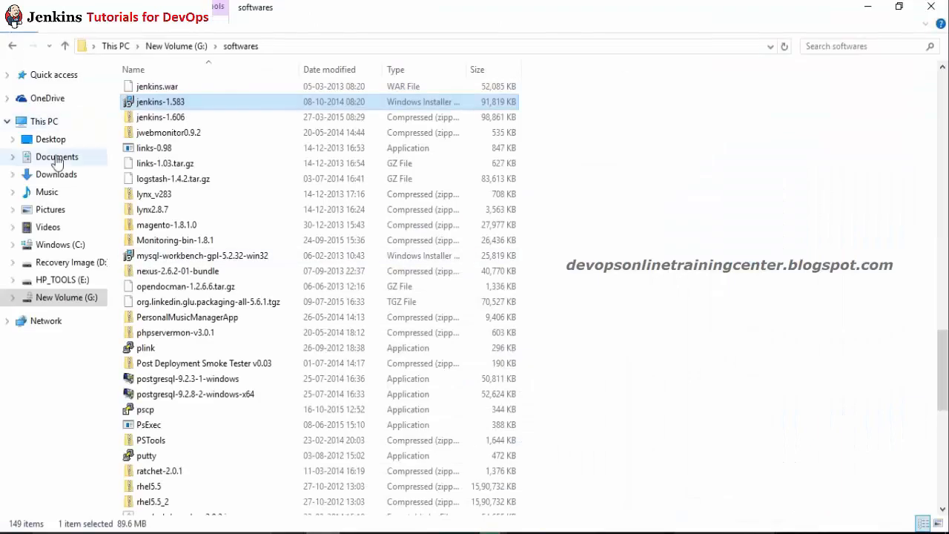
Step: Copy jre-7u79-linux-i586.gz from Downloads and paste it into G:\vagrant
left_click(58, 174)
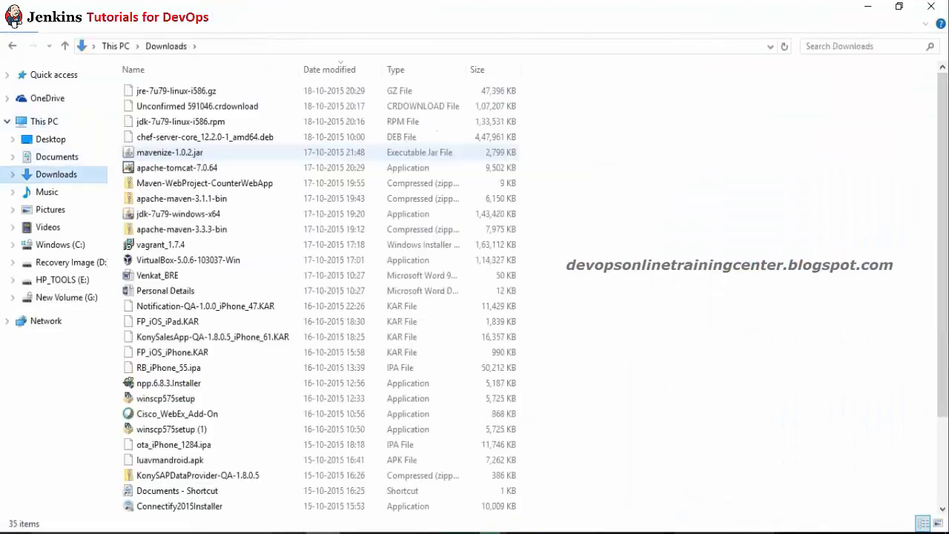
left_click(159, 92)
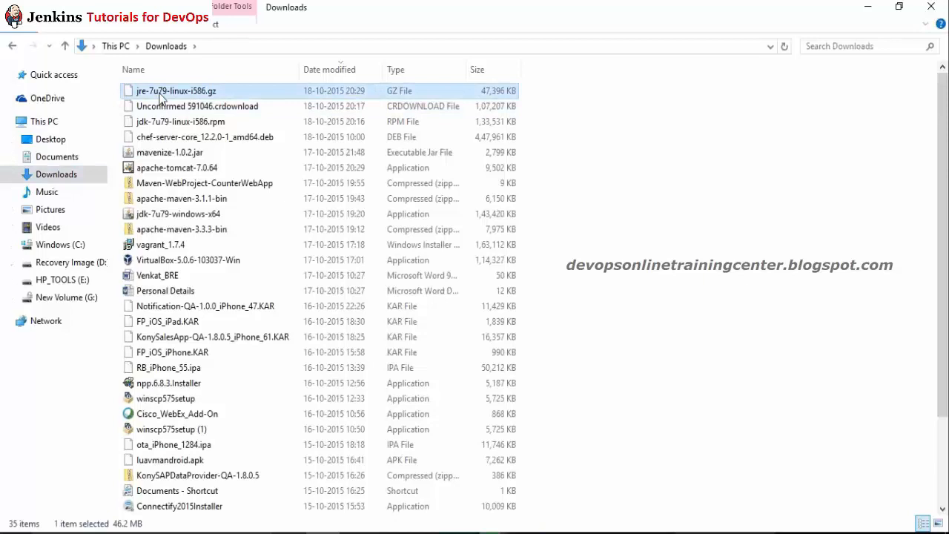
left_click(67, 297)
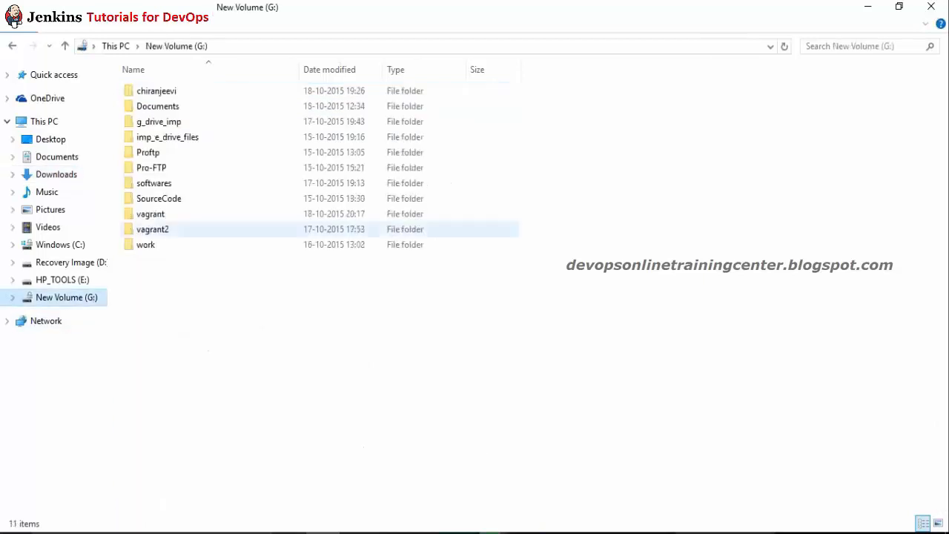
left_click(160, 215)
double_click(161, 215)
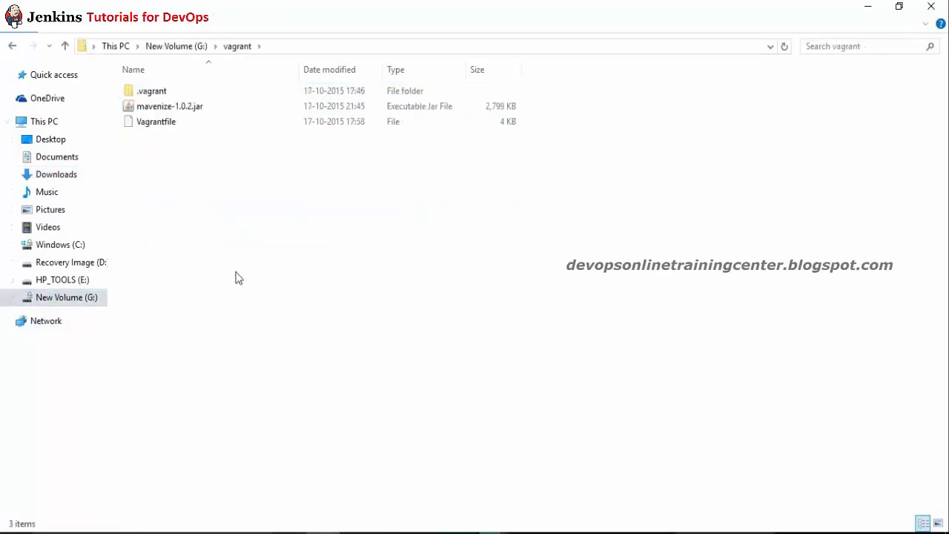
key("ctrl+v")
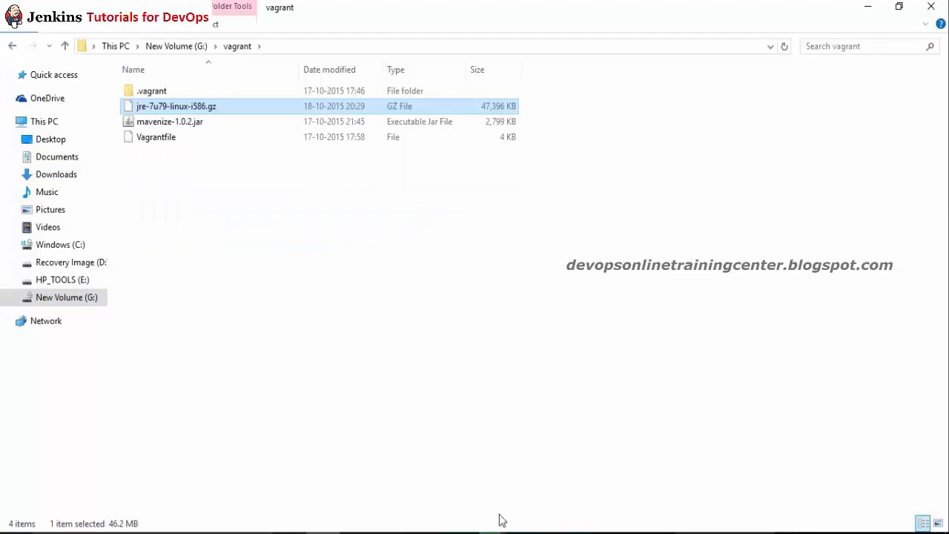
key("alt+Tab")
Step: Copy jre-7u79-linux-i586.gz from /vagrant into the current directory and list it
type("cd")
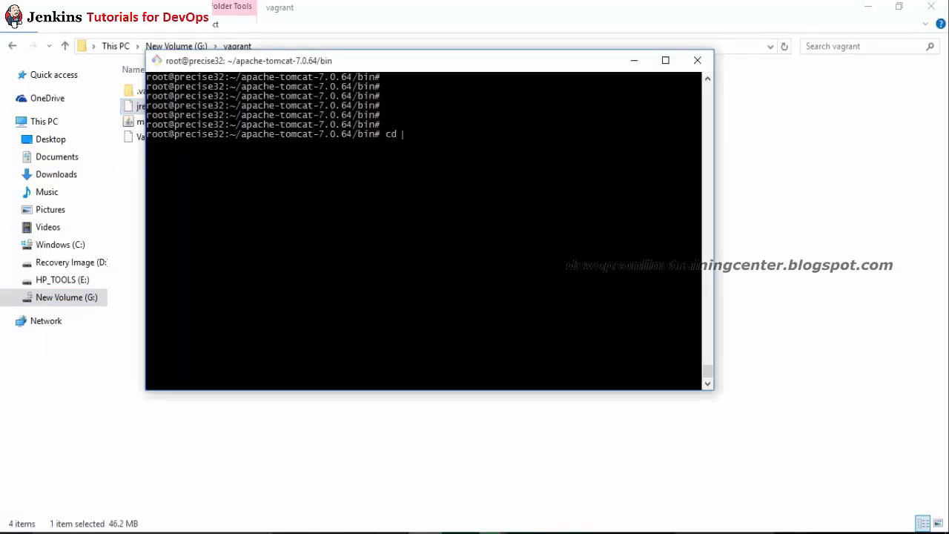
key("BackSpace")
key("BackSpace")
key("BackSpace")
type("cp /vag")
key("Tab")
type("j")
key("Tab")
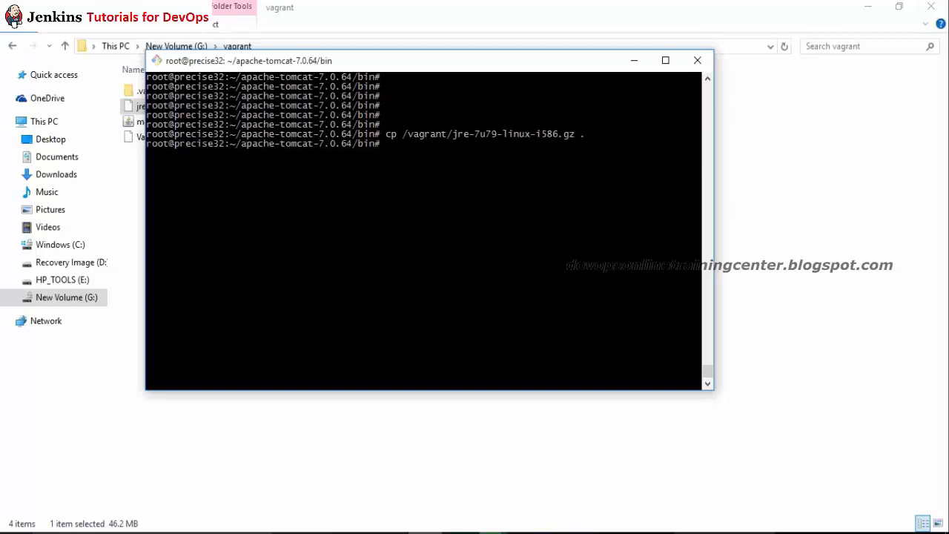
type("ls -l")
key("Return")
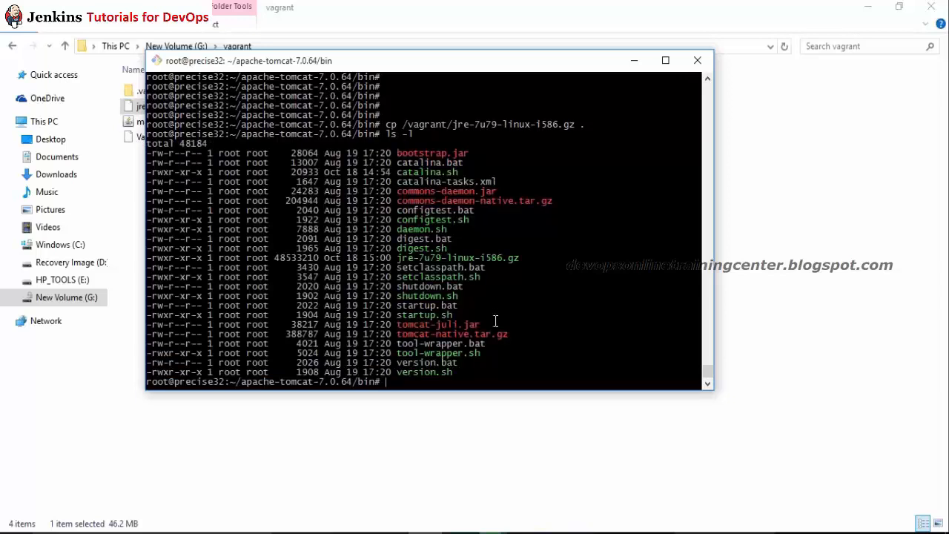
Step: Move the JRE archive to root's home directory and list the home folder
type("mv jre")
key("Tab")
type("~/")
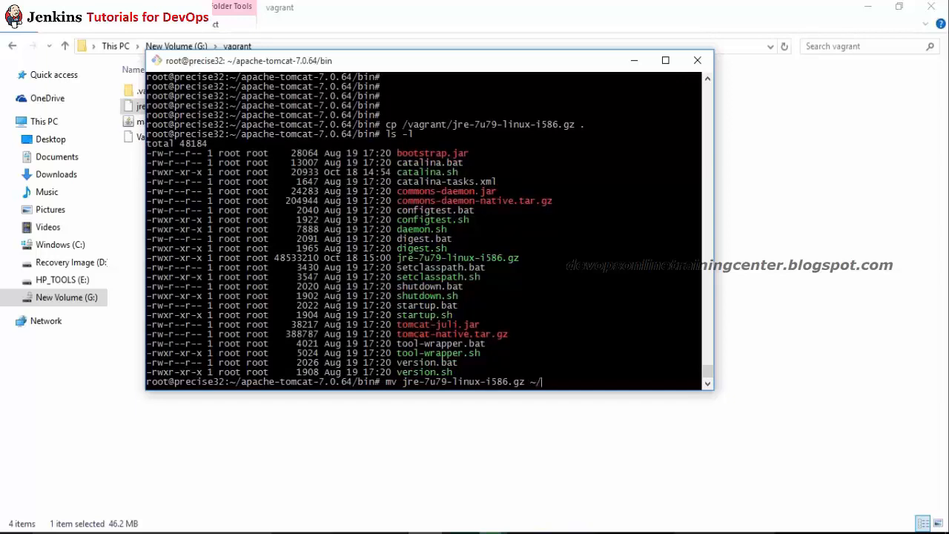
key("Return")
type("cd")
key("Return")
type("ls -l")
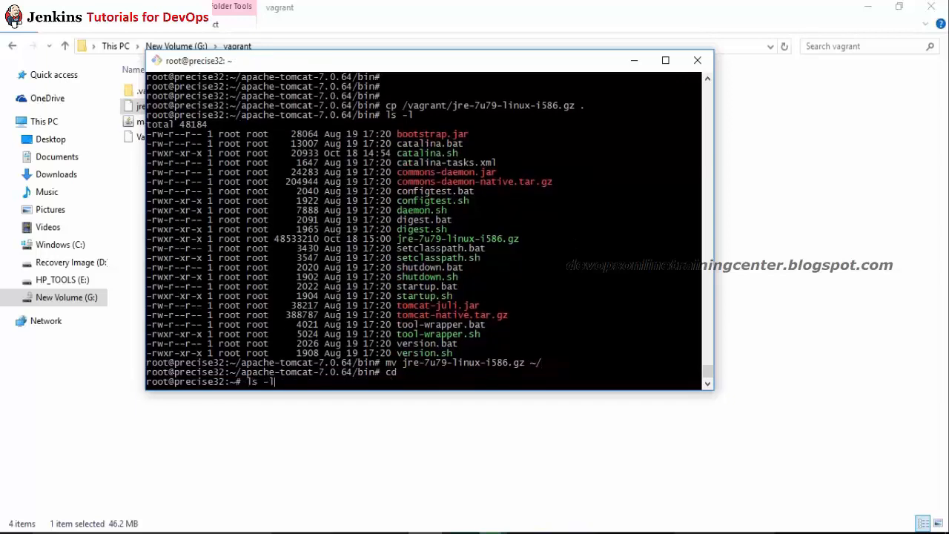
key("Return")
Step: Extract jre-7u79-linux-i586.gz with tar -zxvf
type("tar")
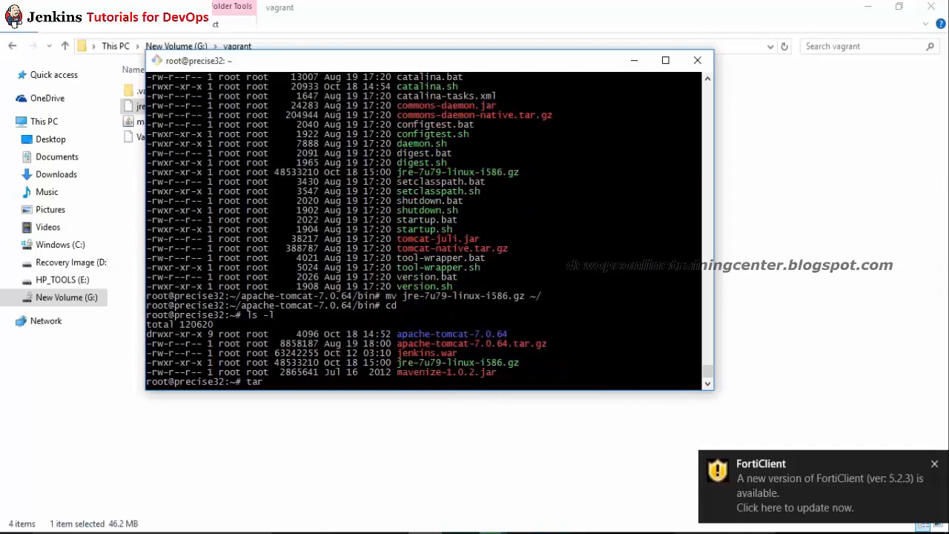
type(" -zxvf jr")
key("Tab")
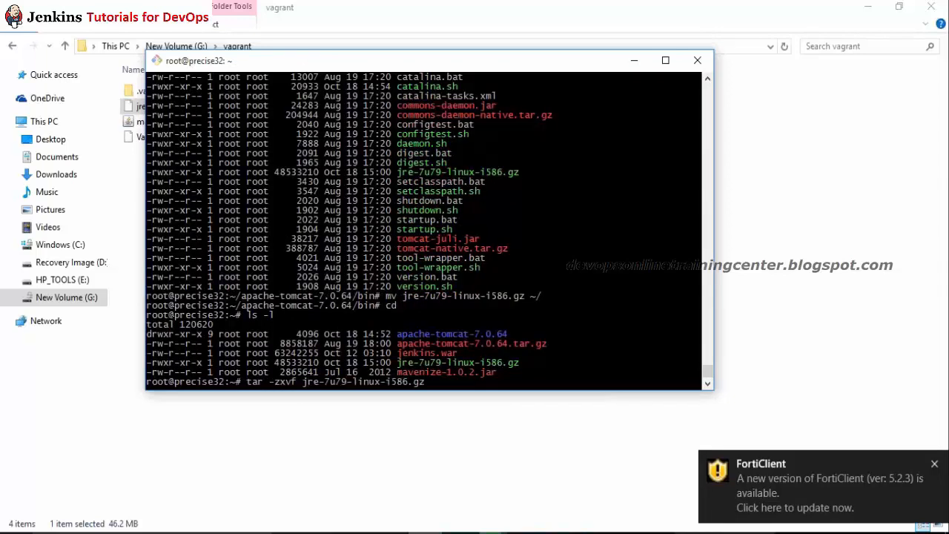
key("Return")
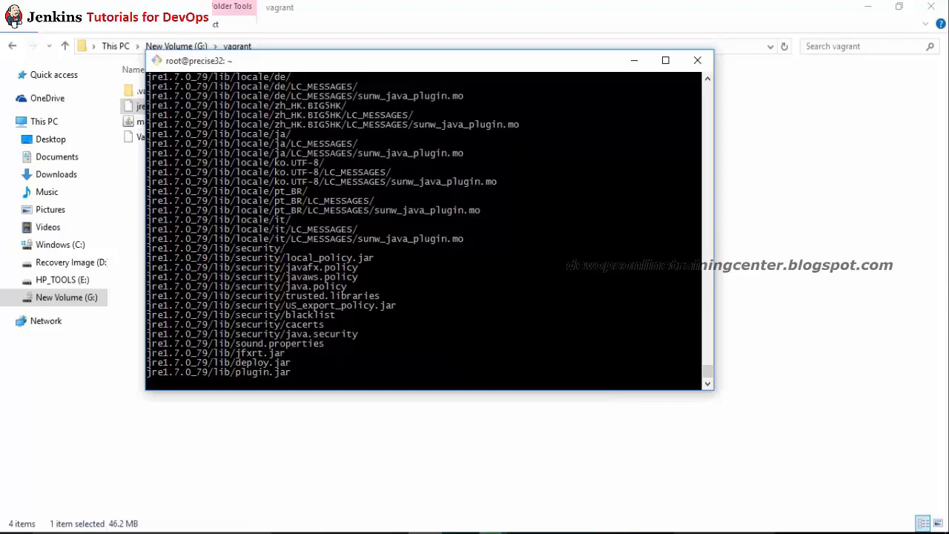
Step: List the home folder, then enter jre1.7.0_79 and list its contents
key("Return")
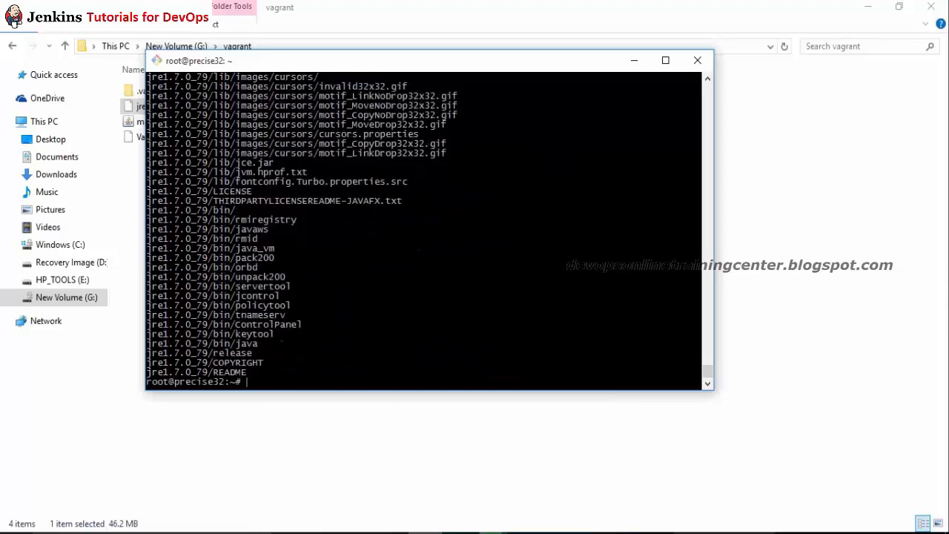
key("Return")
type("cd jre")
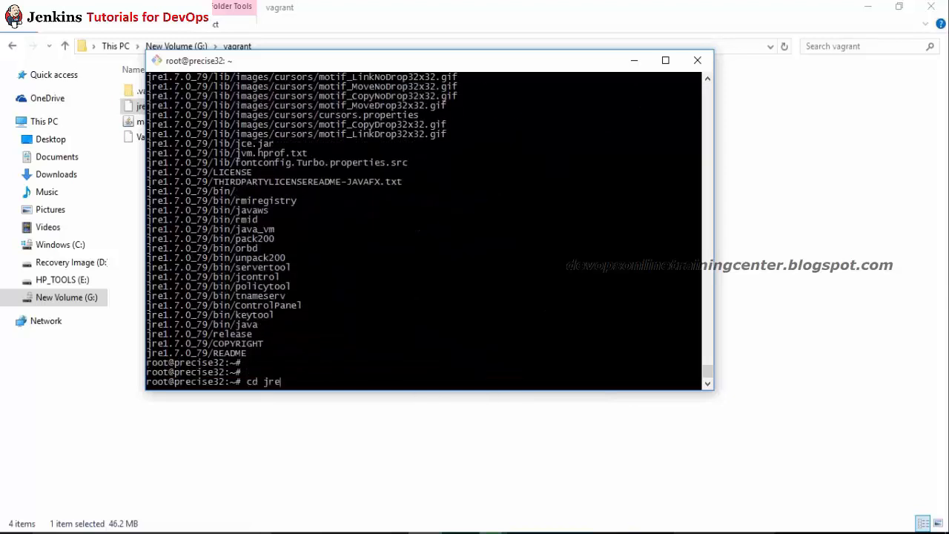
key("Tab")
key("Tab")
key("Tab")
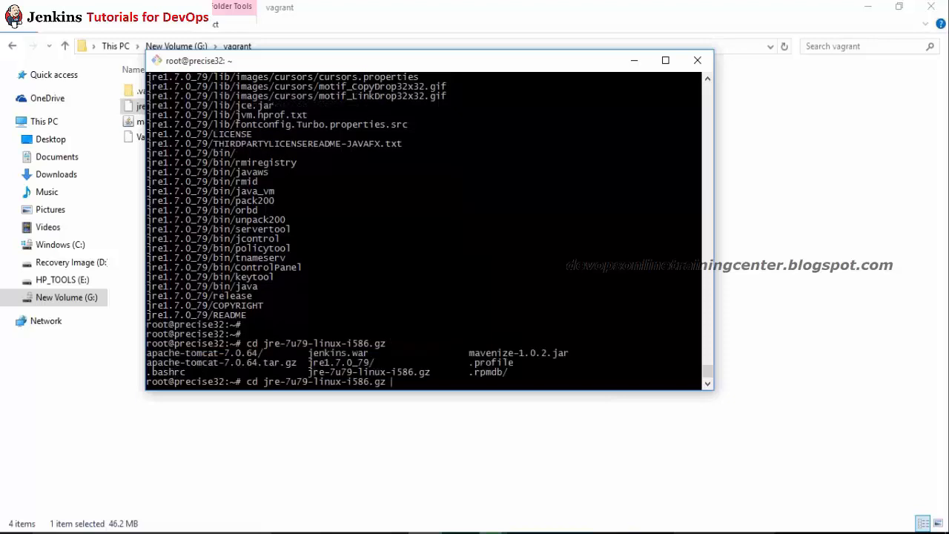
key("BackSpace")
key("BackSpace")
key("BackSpace")
key("BackSpace")
key("BackSpace")
key("BackSpace")
key("BackSpace")
key("BackSpace")
key("BackSpace")
key("BackSpace")
key("BackSpace")
key("BackSpace")
key("BackSpace")
key("BackSpace")
key("BackSpace")
key("BackSpace")
key("BackSpace")
key("BackSpace")
key("BackSpace")
key("BackSpace")
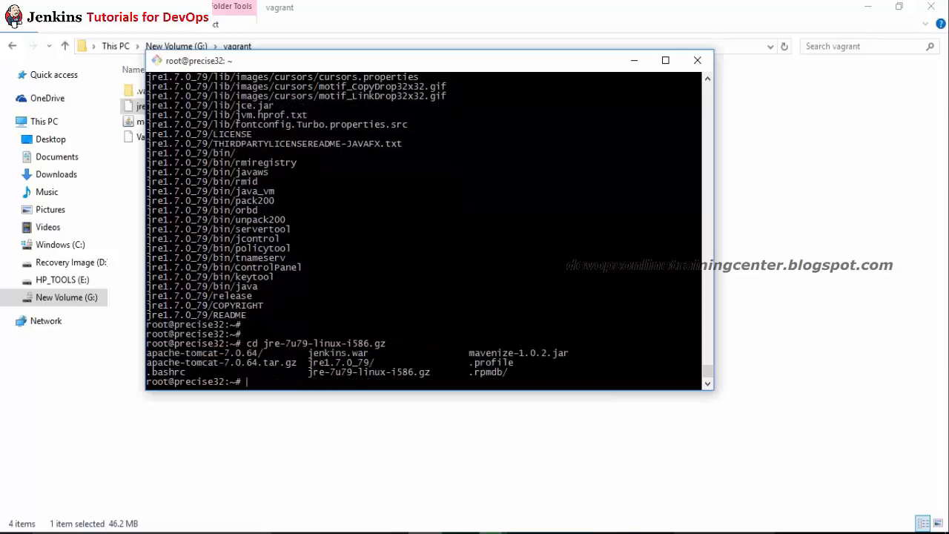
type("ls -l")
key("Return")
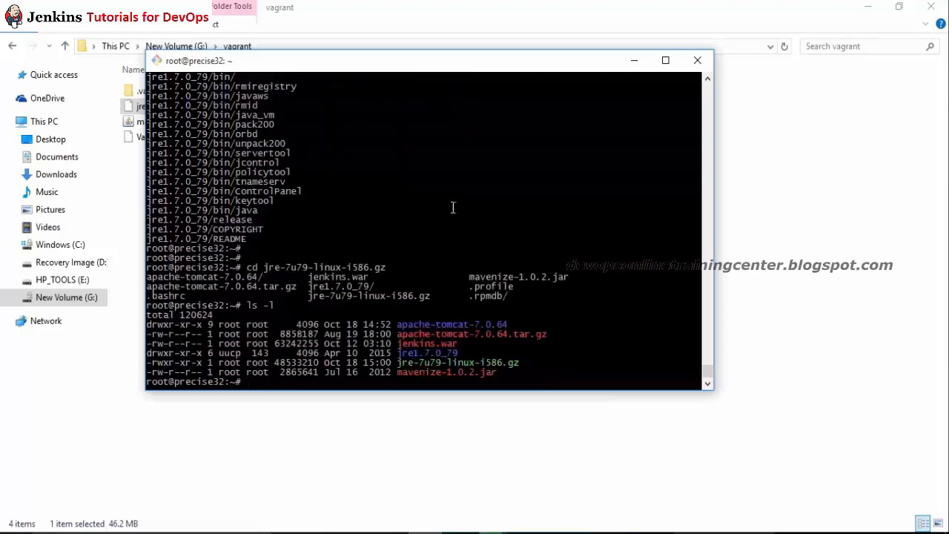
double_click(436, 353)
key("super+c")
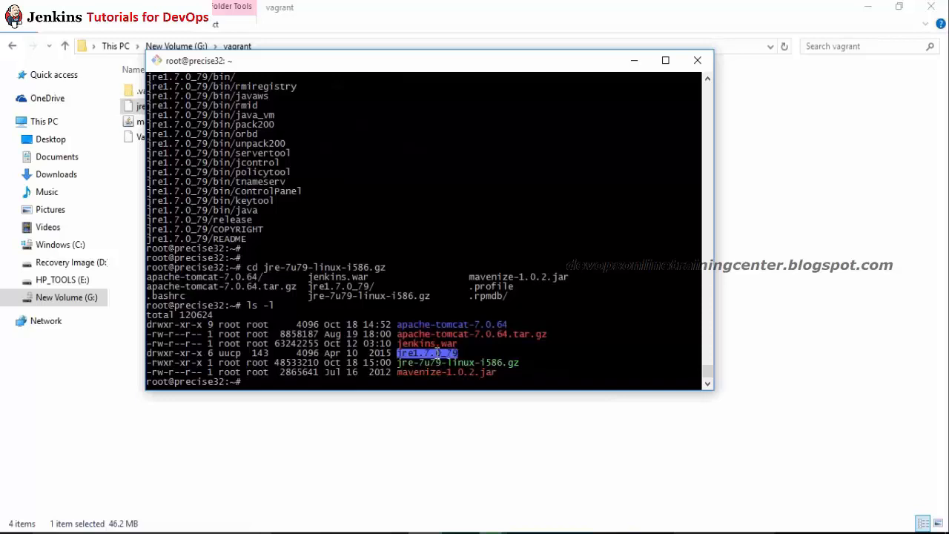
type("cd")
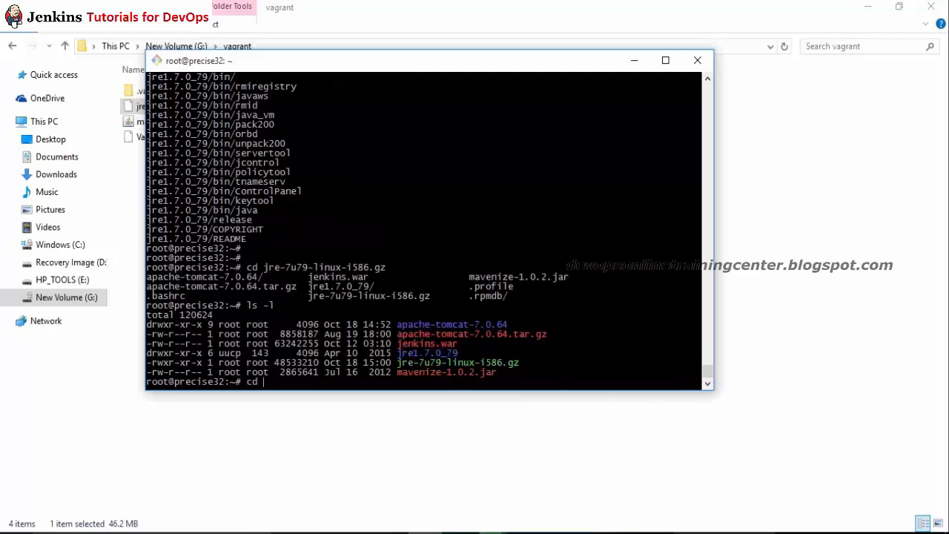
right_click(454, 234)
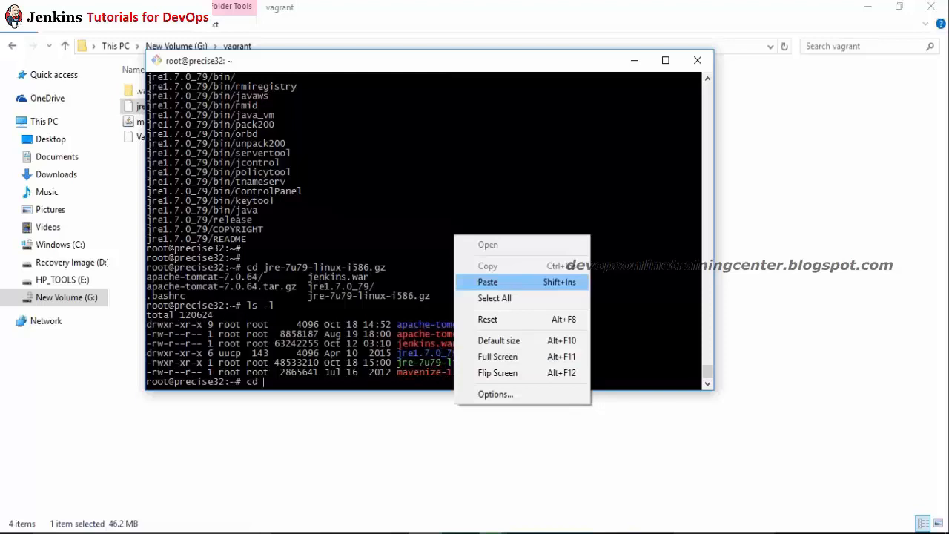
left_click(488, 282)
key("Return")
type("ll")
key("Return")
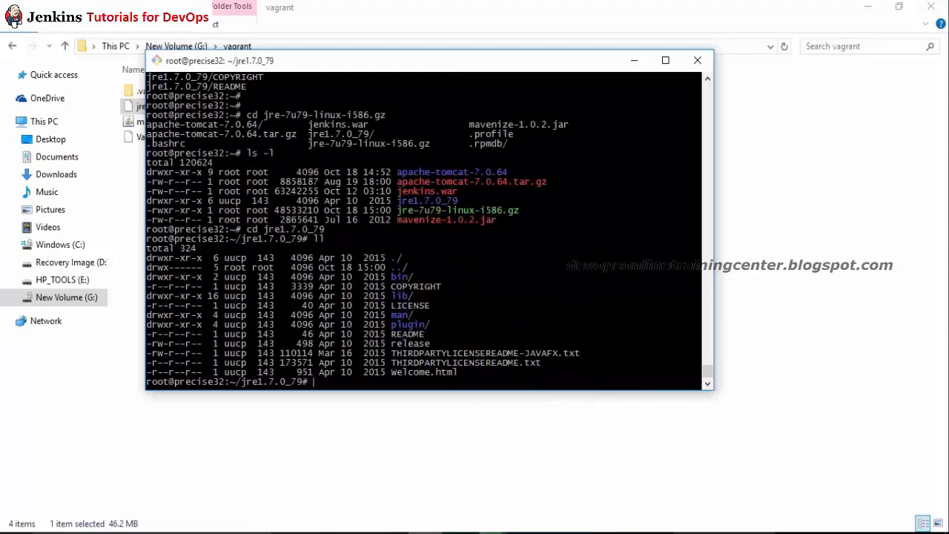
Step: Return home and change into apache-tomcat-7.0.64/bin
type("cd")
key("Return")
type("cd apache-tomcat-7.0.64")
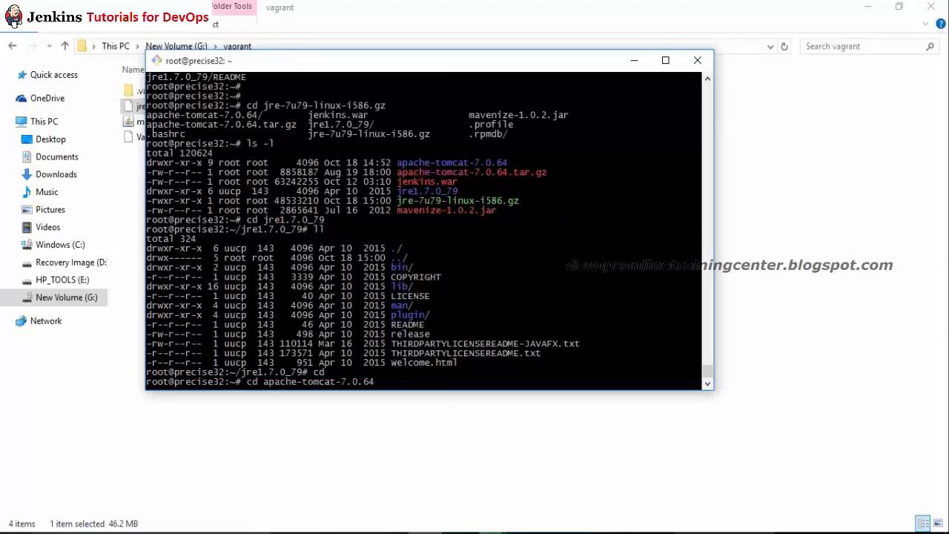
type("/bin/")
key("Return")
type("vim catalina")
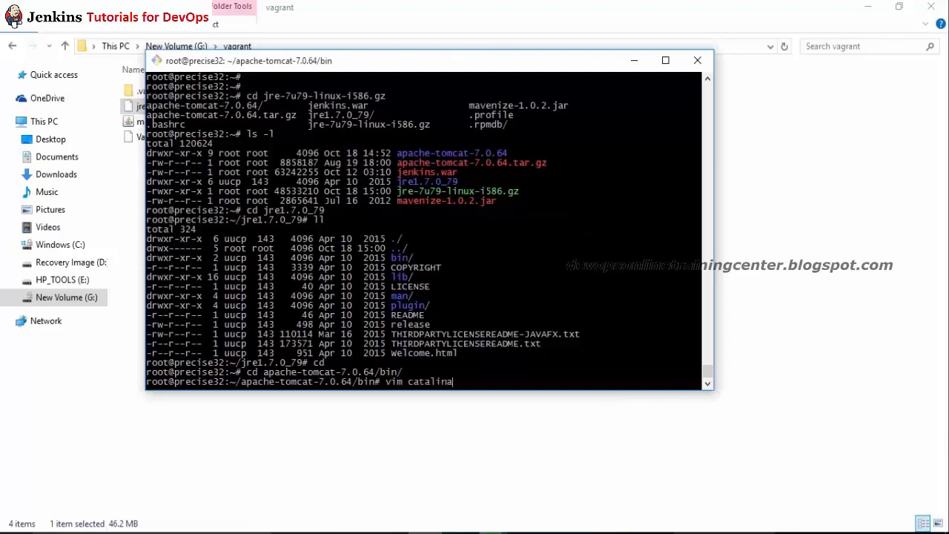
type(".sh")
Step: Open catalina.sh in vi, undo accidental edits and quit without saving
key("Return")
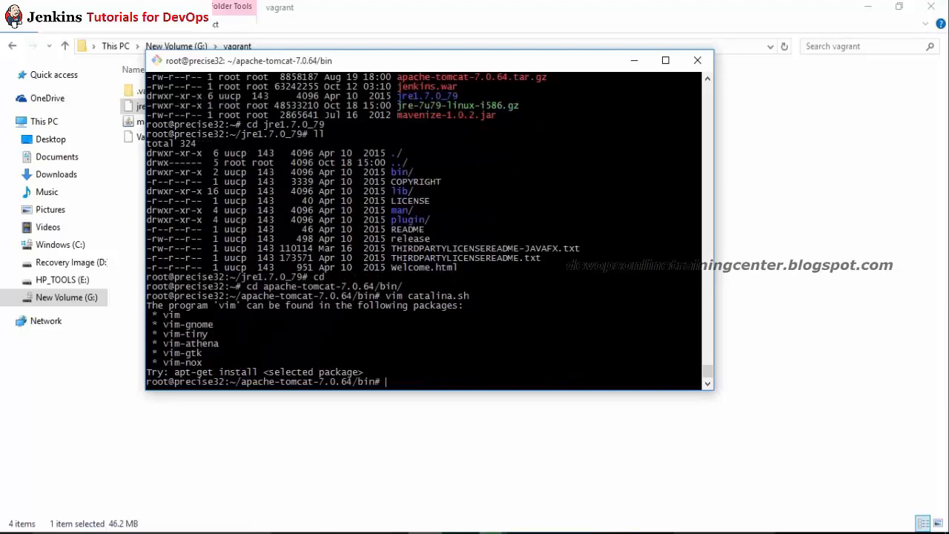
type("vi catalina.sh")
key("Return")
key("Down")
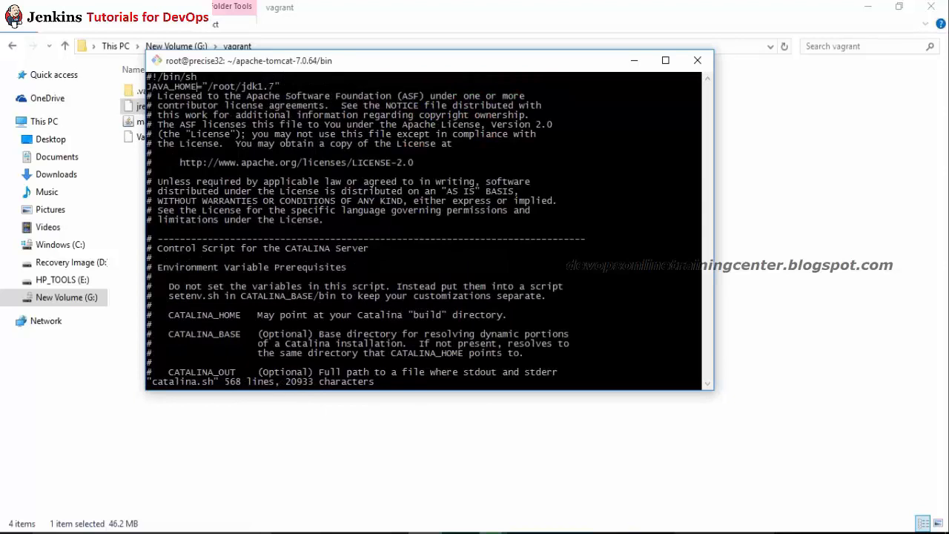
key("Right")
key("Right")
key("Right")
key("Right")
key("Right")
key("Right")
key("Right")
key("Right")
key("Right")
key("Right")
key("Right")
key("Right")
key("Right")
key("u")
key("u")
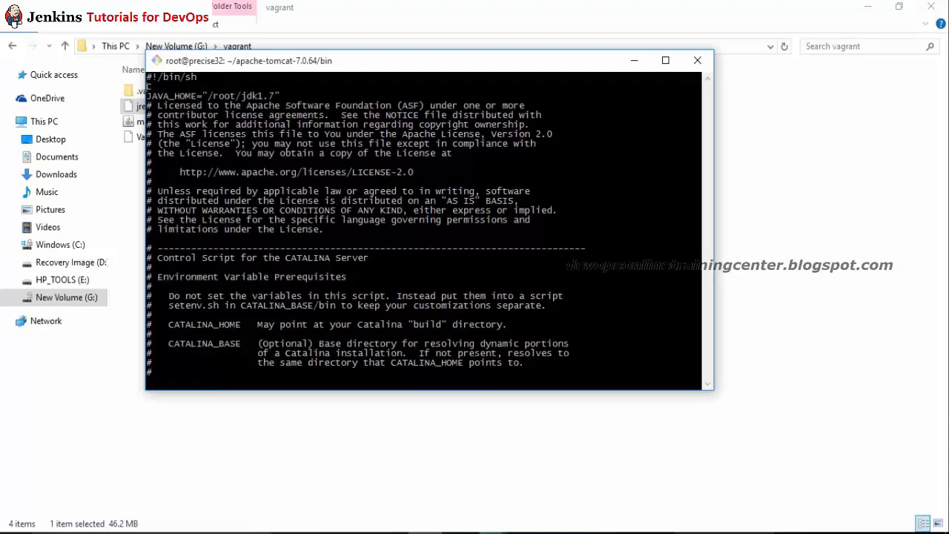
key("u")
key("u")
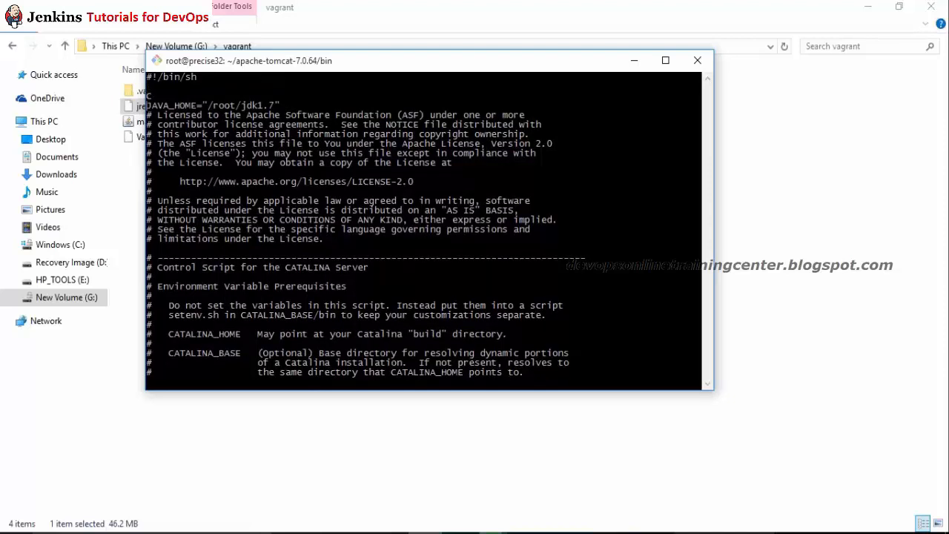
type(":q!")
key("Return")
Step: Reopen catalina.sh, discard stray characters, save unchanged and clear the terminal
key("Up")
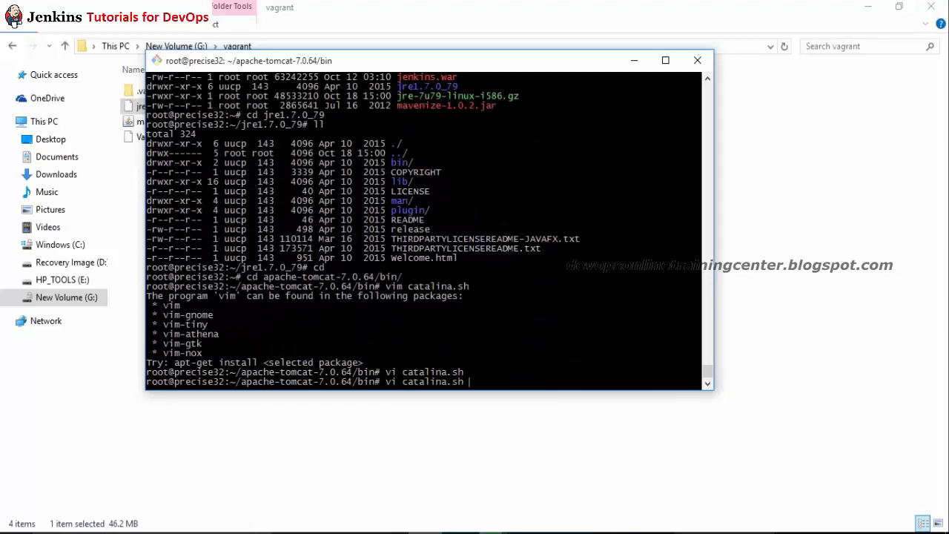
key("Return")
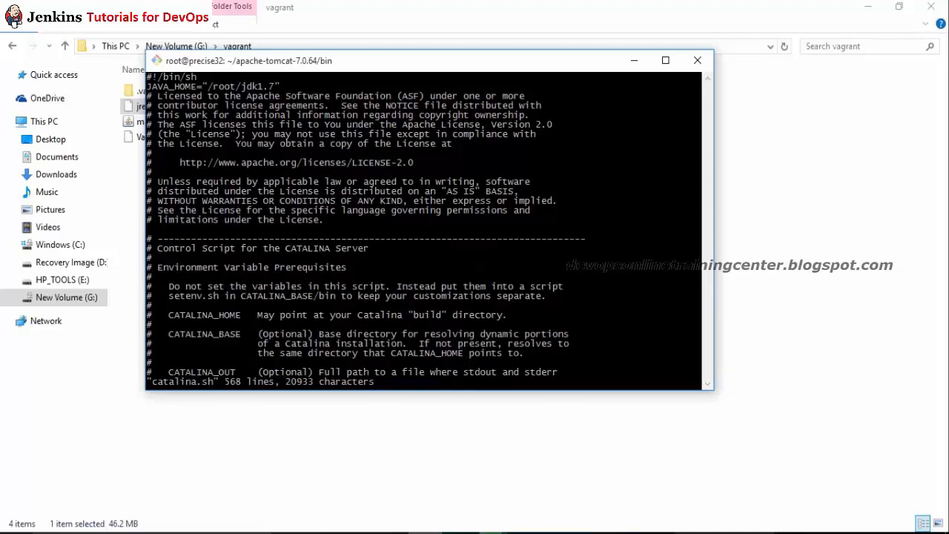
type("iii")
key("Escape")
type(":wq")
key("Return")
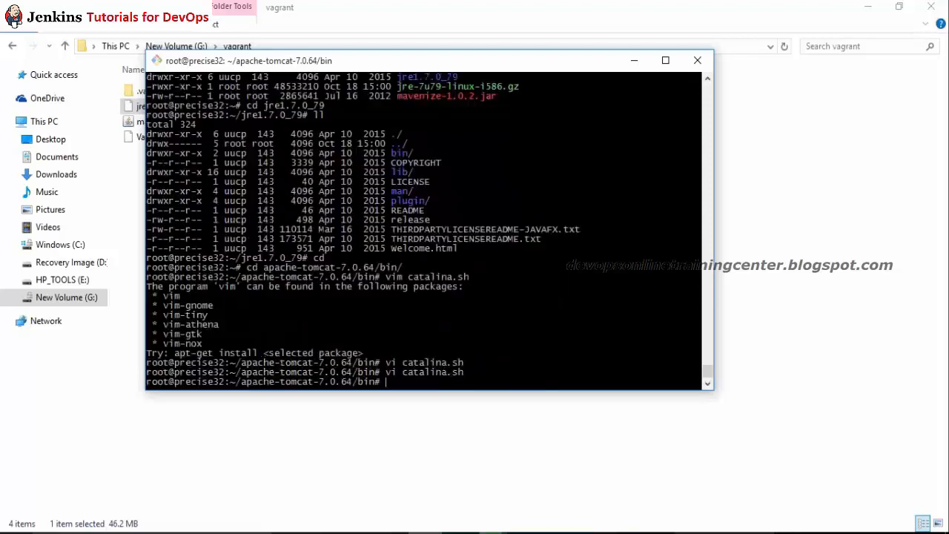
key("Return")
key("ctrl+l")
key("Return")
key("Return")
key("Return")
key("Return")
key("Return")
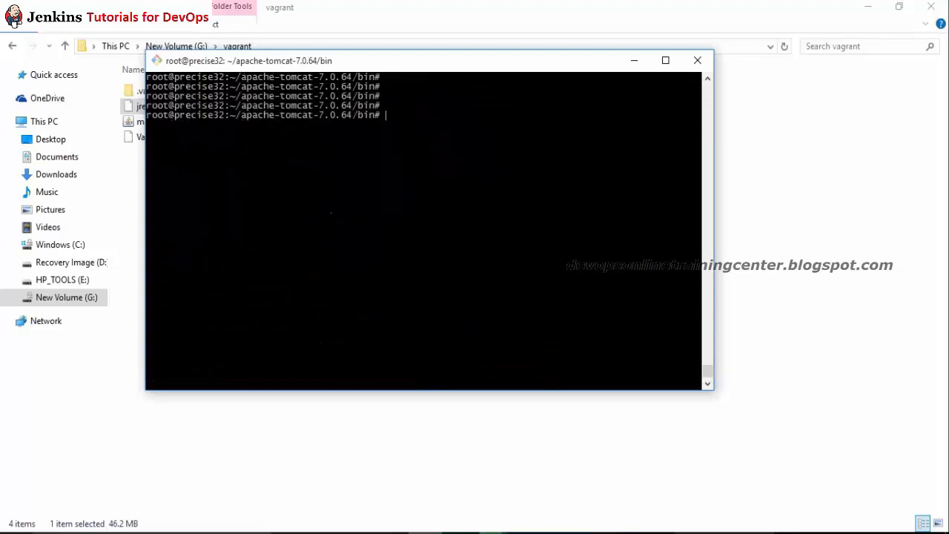
Step: In catalina.sh, replace the jdk1.7 path with /root/jre1.7.0_79
type("vi")
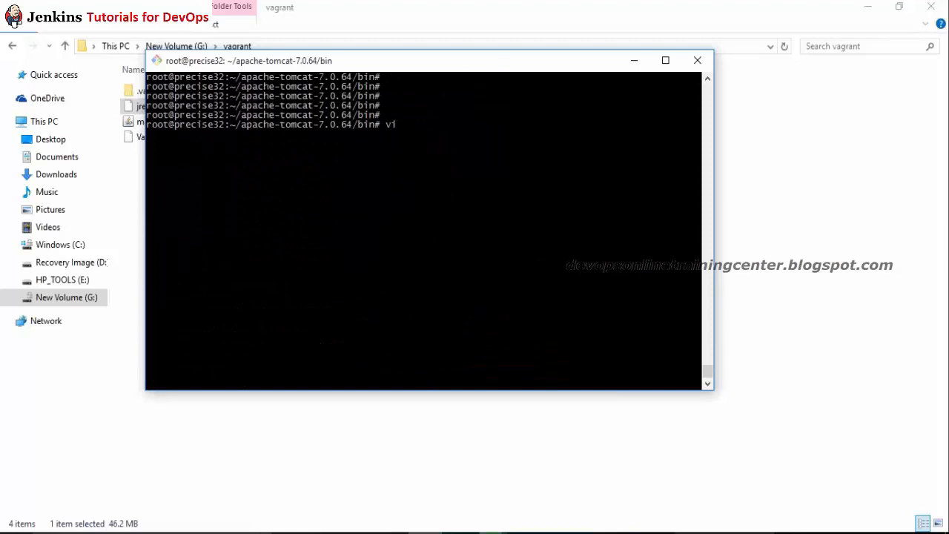
type("m catalina.sh")
key("Return")
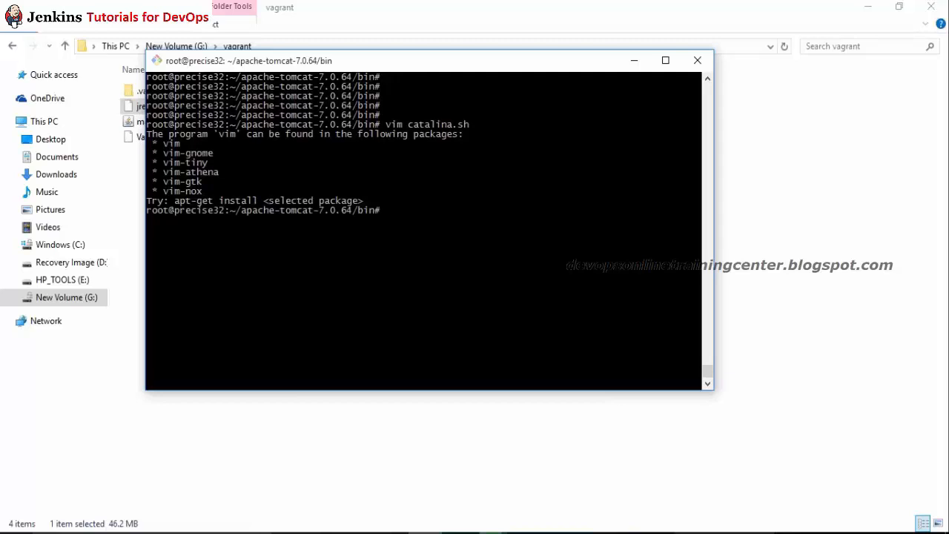
type("vi catalina.sh")
key("Return")
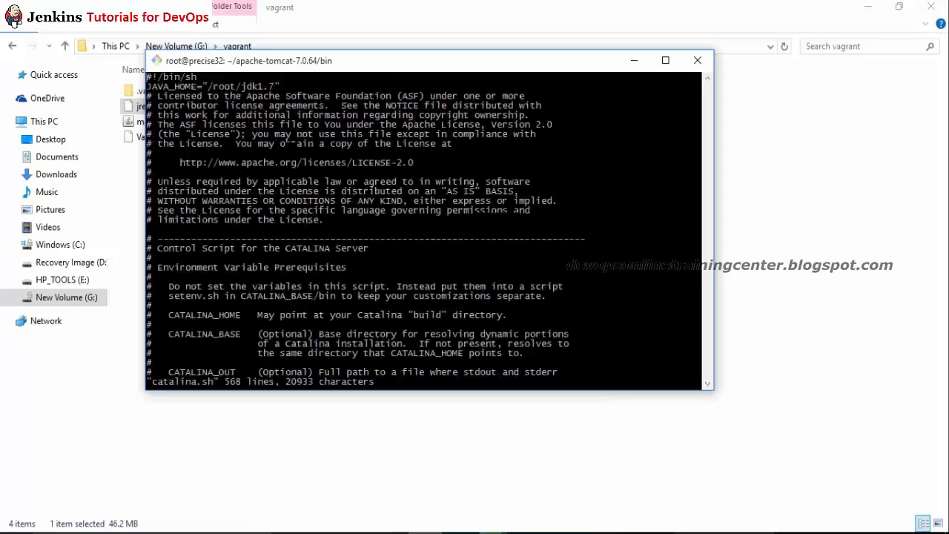
key("Down")
key("Right")
key("Right")
key("x")
key("x")
key("x")
key("x")
key("x")
key("shift+x")
key("shift+o")
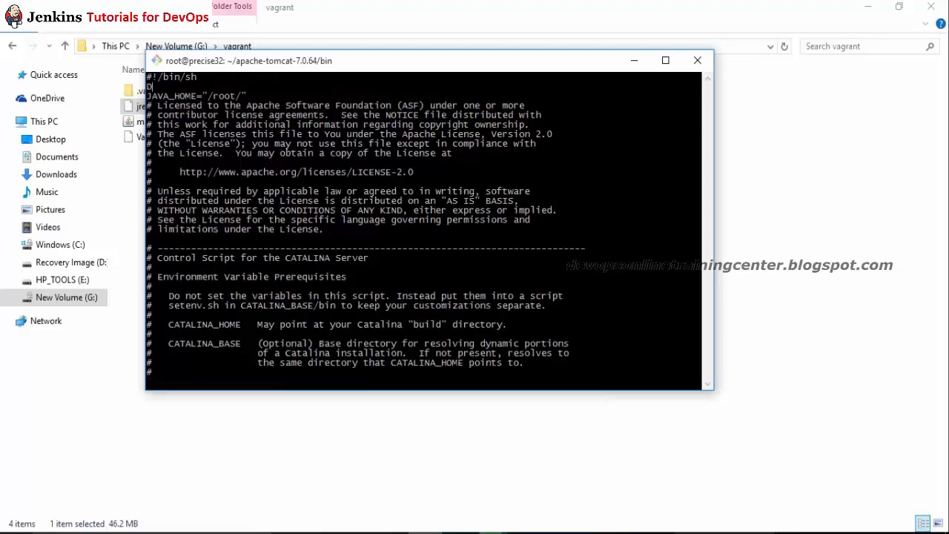
key("Escape")
key("u")
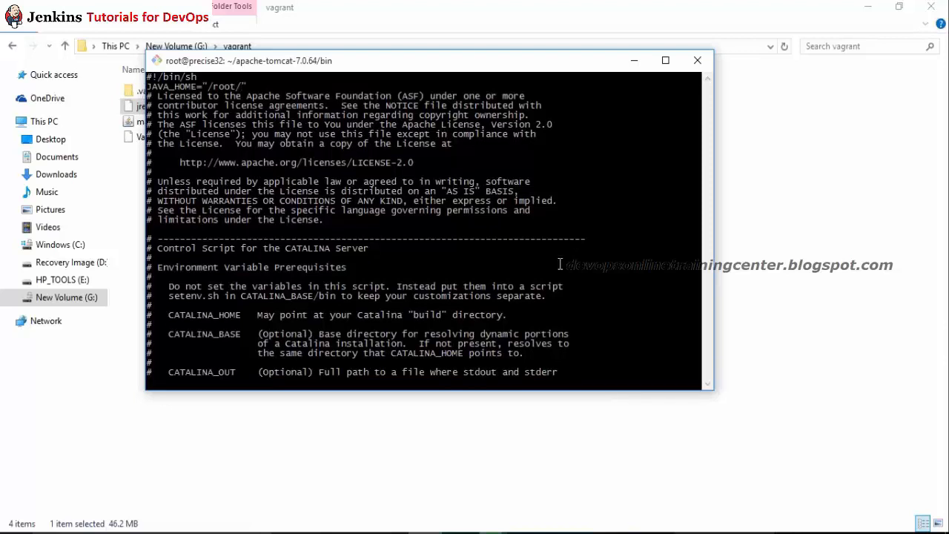
right_click(489, 251)
left_click(524, 297)
Step: Rename JAVA_HOME to JRE_HOME and force-save catalina.sh with :wq!
key("shift+o")
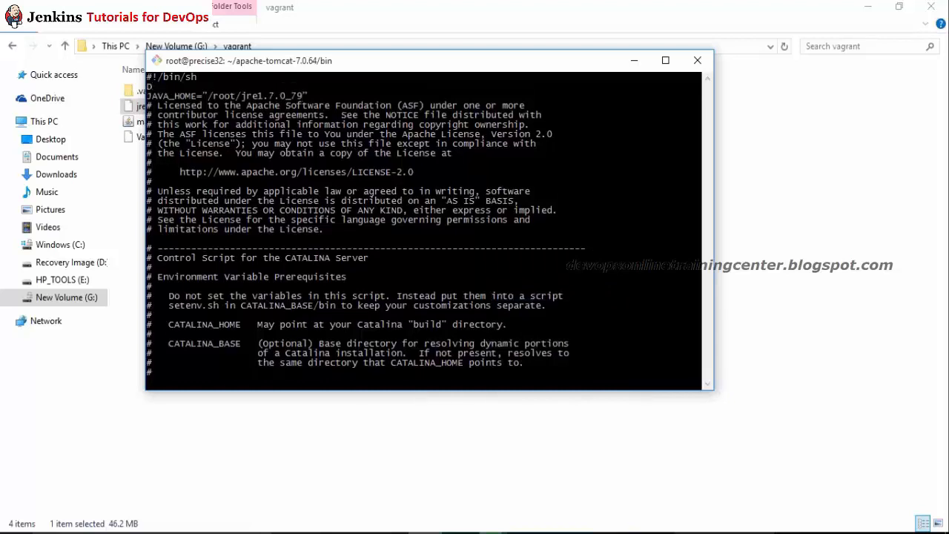
key("Escape")
key("u")
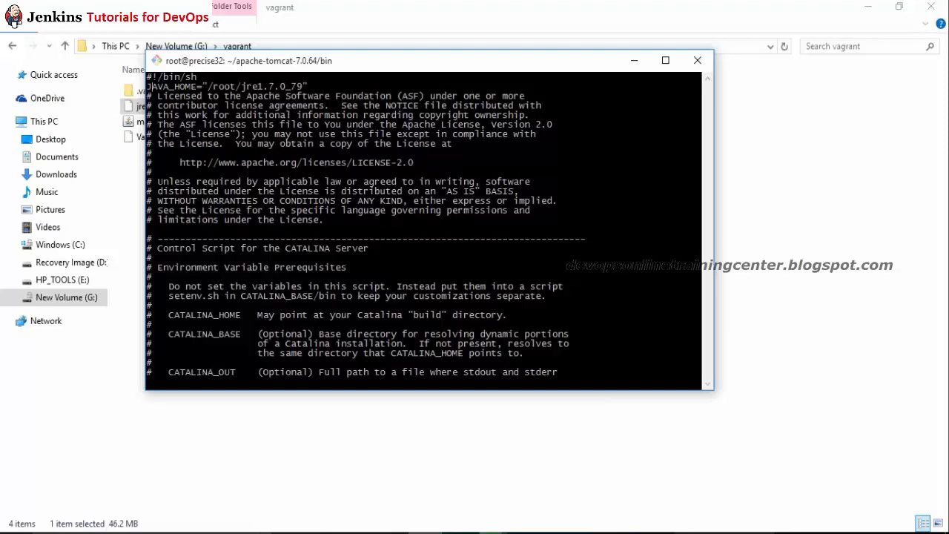
key("x")
key("x")
key("x")
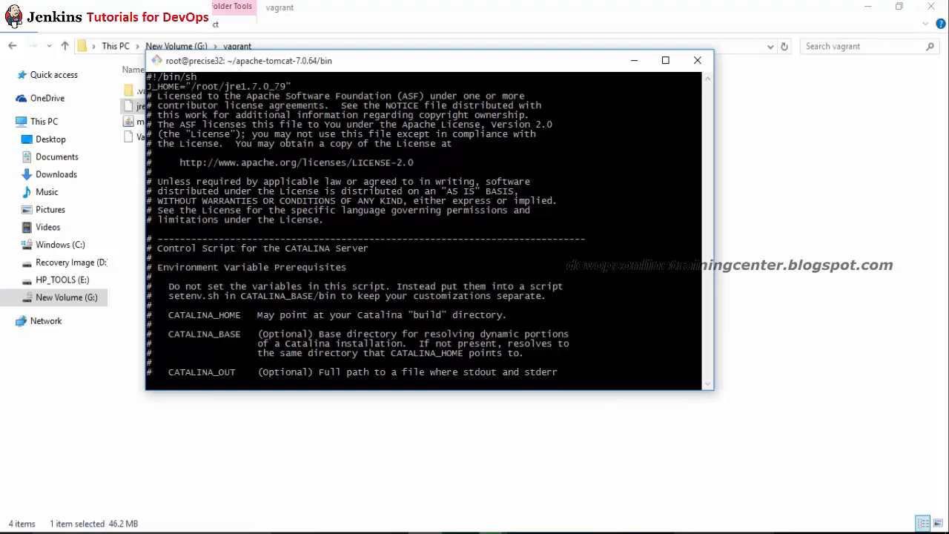
type("iR")
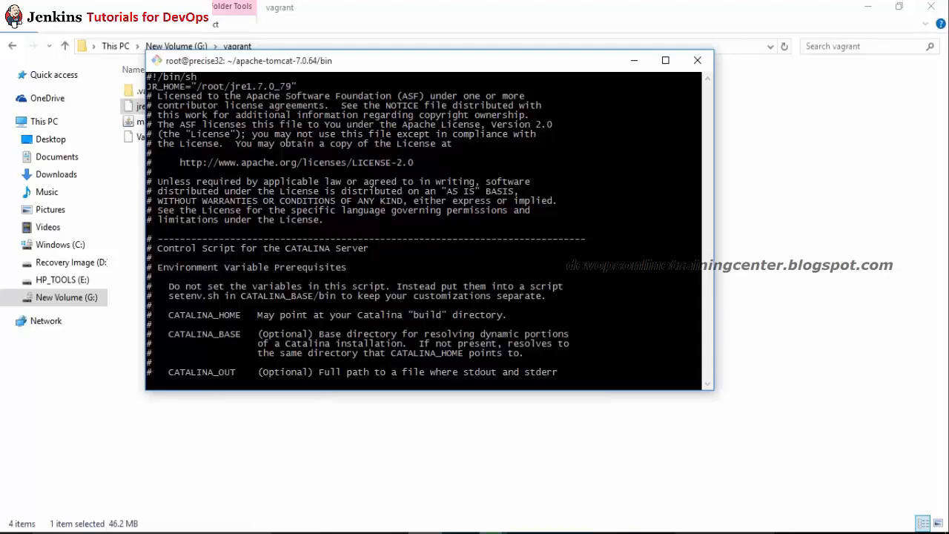
type("E")
key("Escape")
type(":wq!")
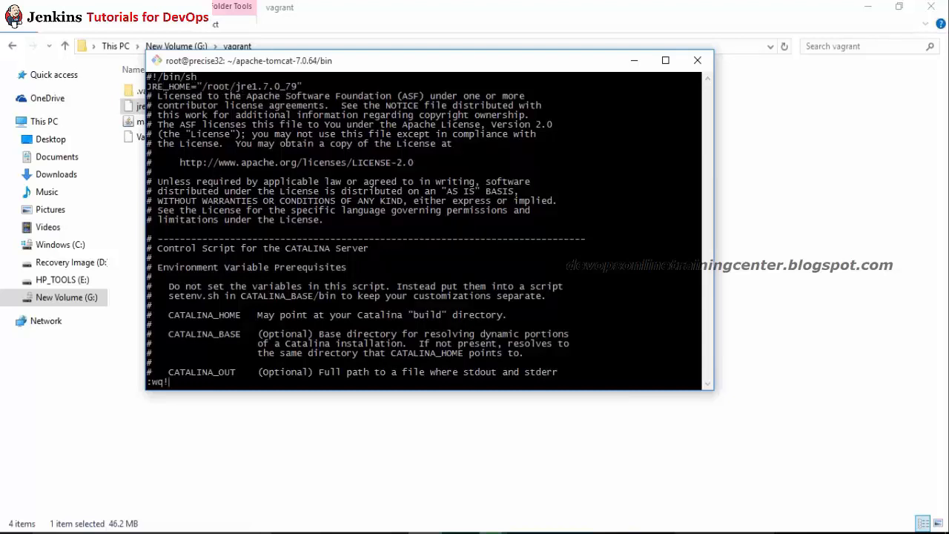
key("Return")
Step: Start Tomcat with ./startup.sh and follow catalina.out until jenkins.war is deployed
type("./sta")
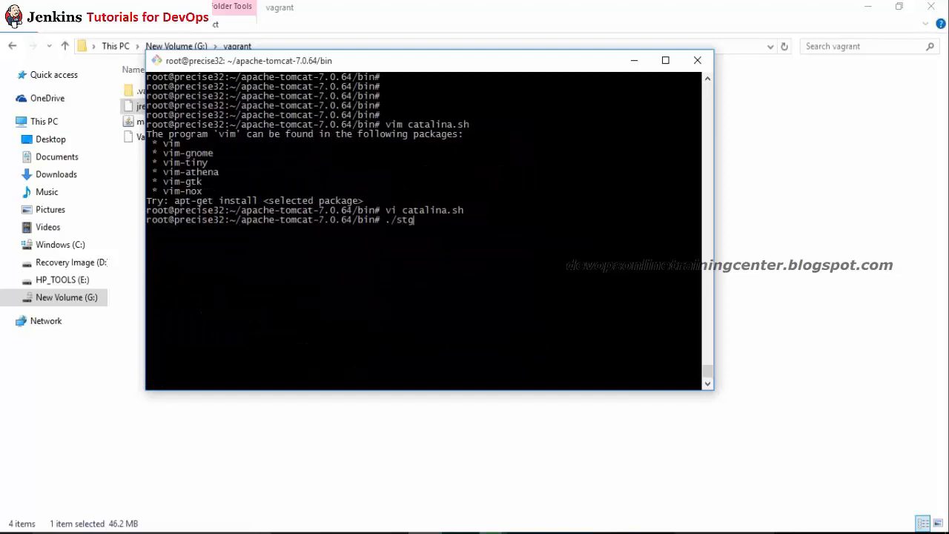
key("Tab")
key("Return")
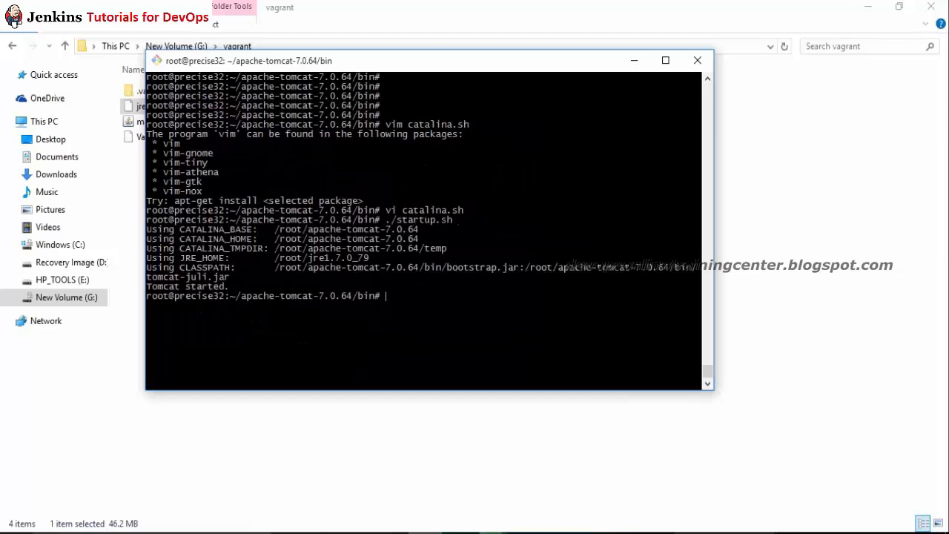
key("Return")
key("Return")
type("tail -")
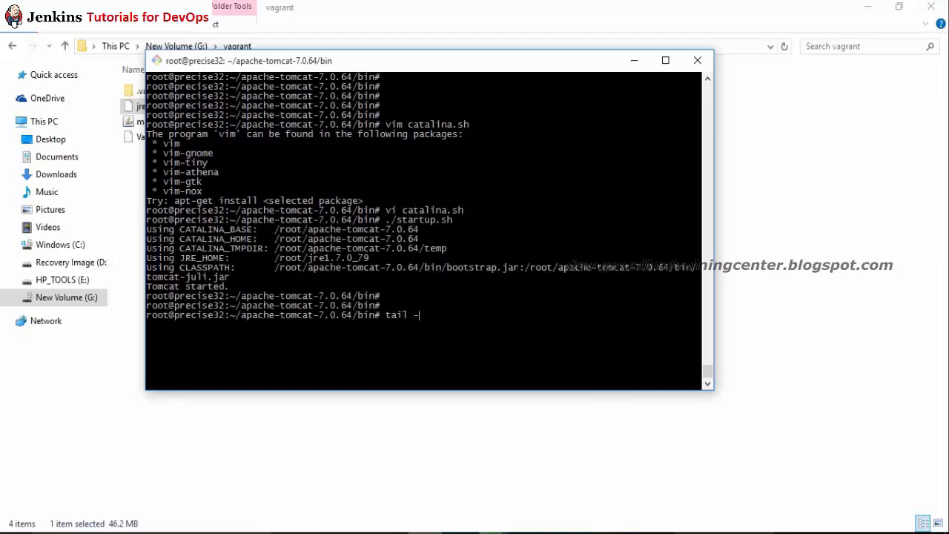
type("f ../logs/")
type("c")
key("Tab")
type("out")
key("Return")
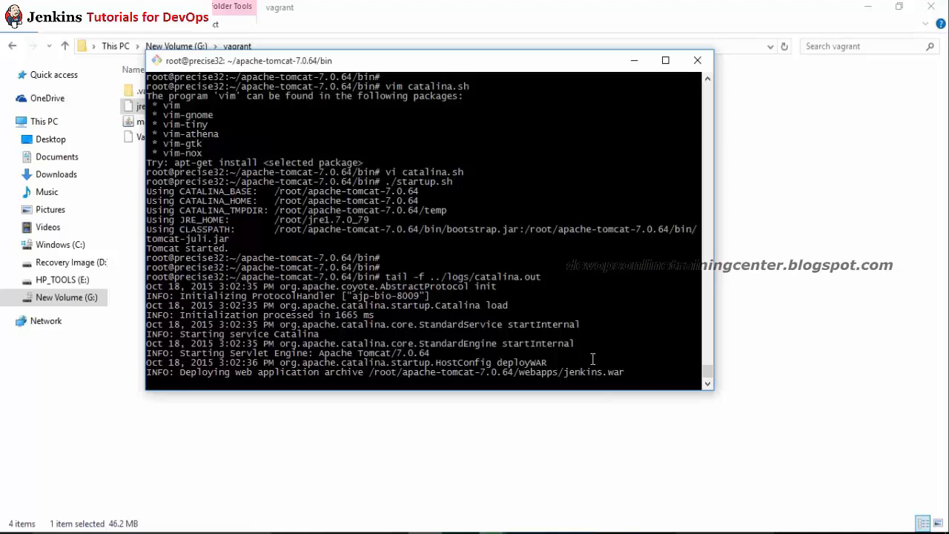
left_click_drag(619, 381, 509, 372)
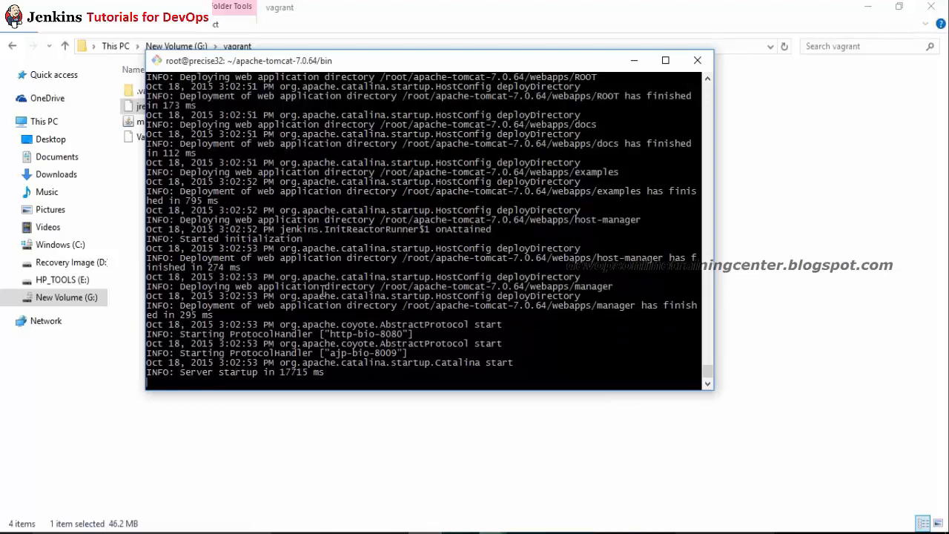
key("ctrl+c")
key("ctrl+c")
Step: Run ifconfig and copy the eth1 address 192.168.33.10
type("ifconfig")
key("Return")
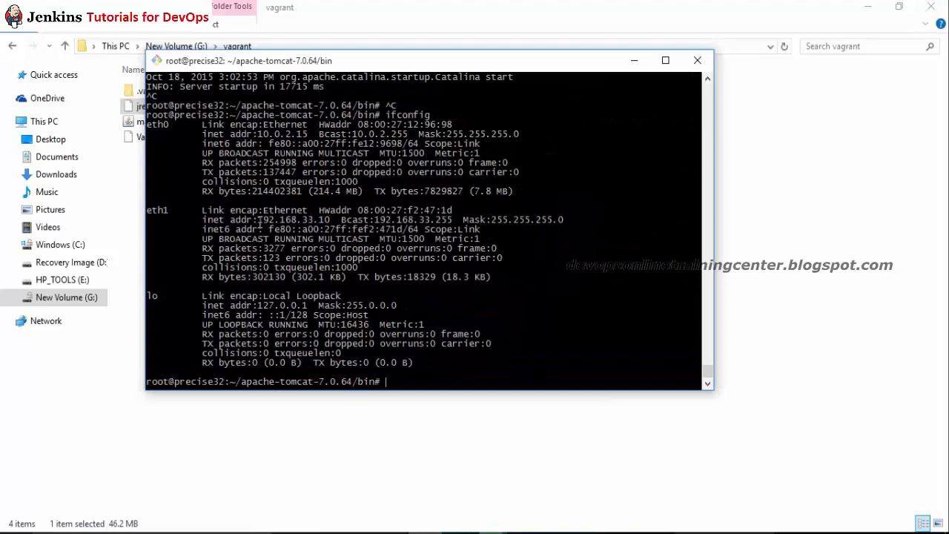
left_click_drag(261, 220, 331, 224)
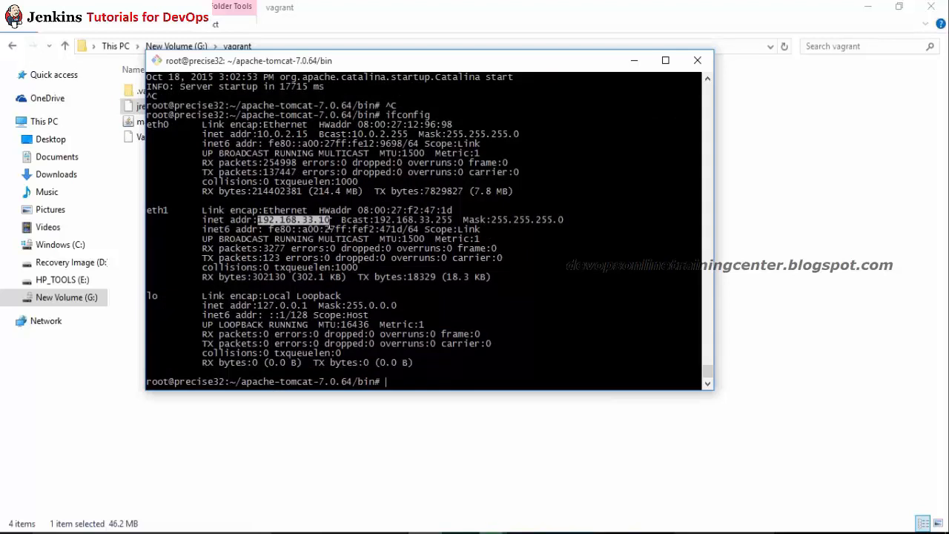
right_click(330, 222)
left_click(362, 254)
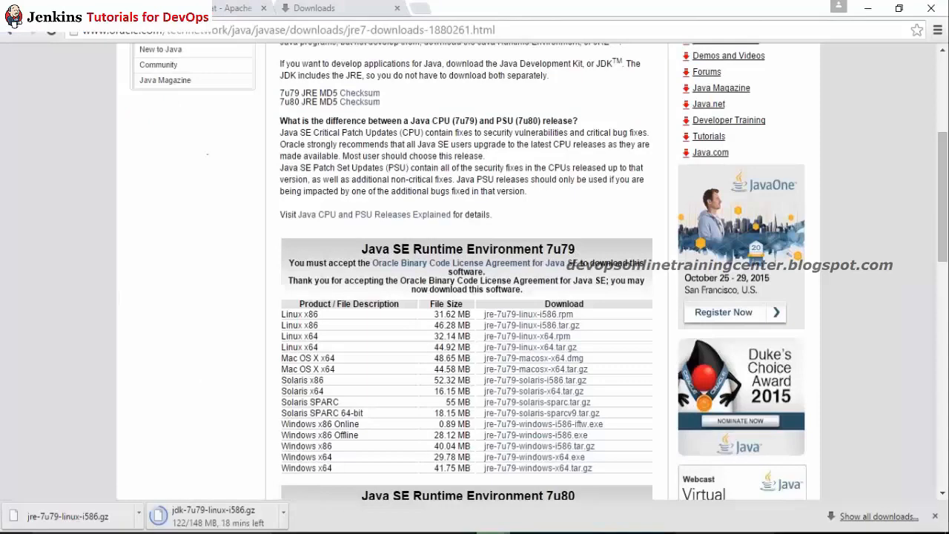
Step: Load 192.168.33.10:8080 in Chrome, then open 192.168.33.10:8080/jenkins
left_click(306, 9)
key("ctrl+v")
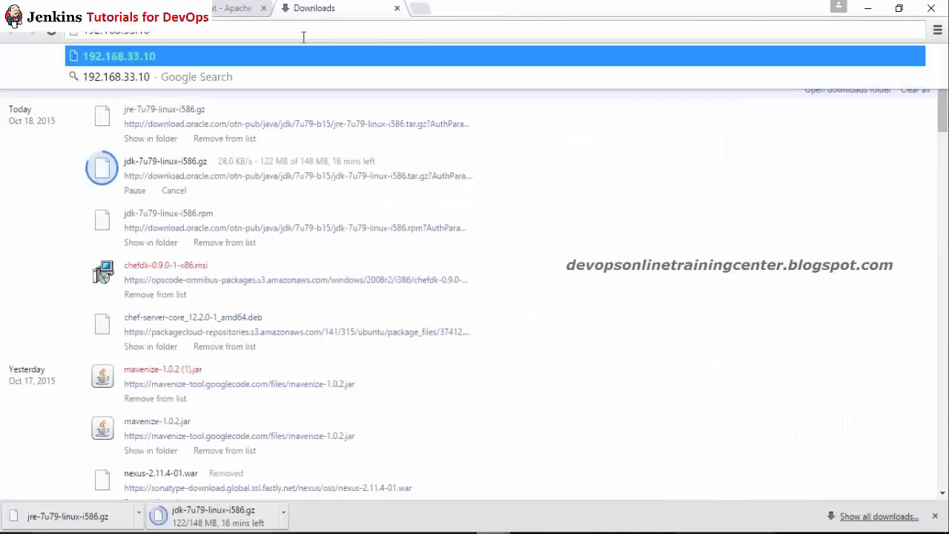
type(":8080")
key("Return")
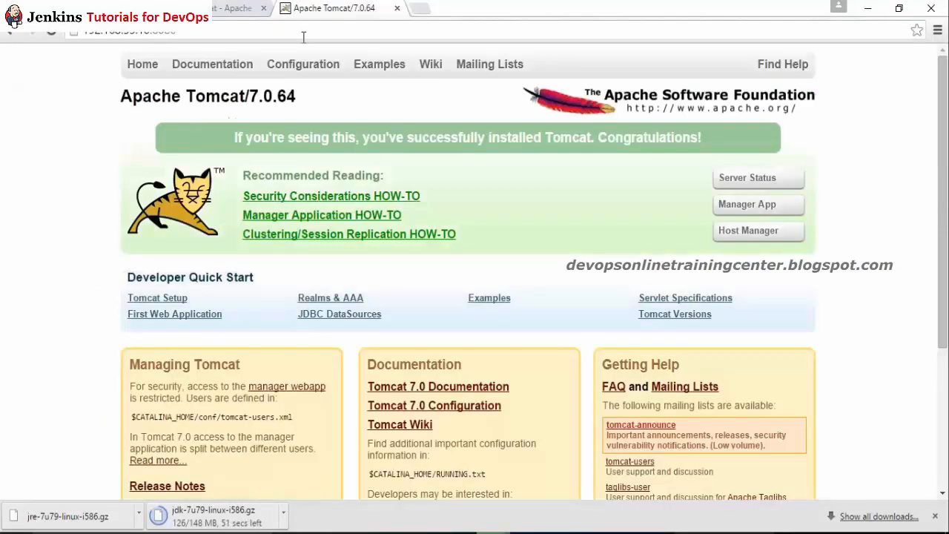
left_click(299, 33)
type("/j")
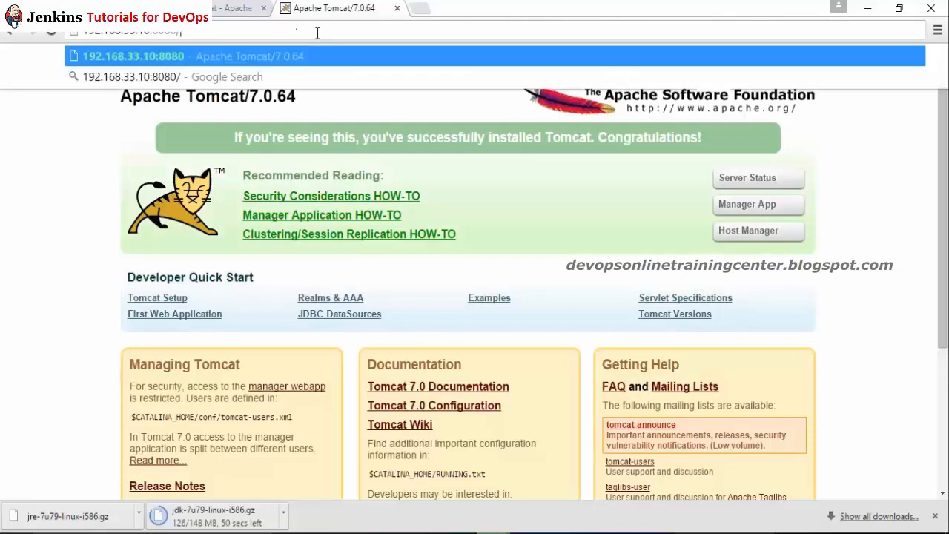
type("enkins")
key("Return")
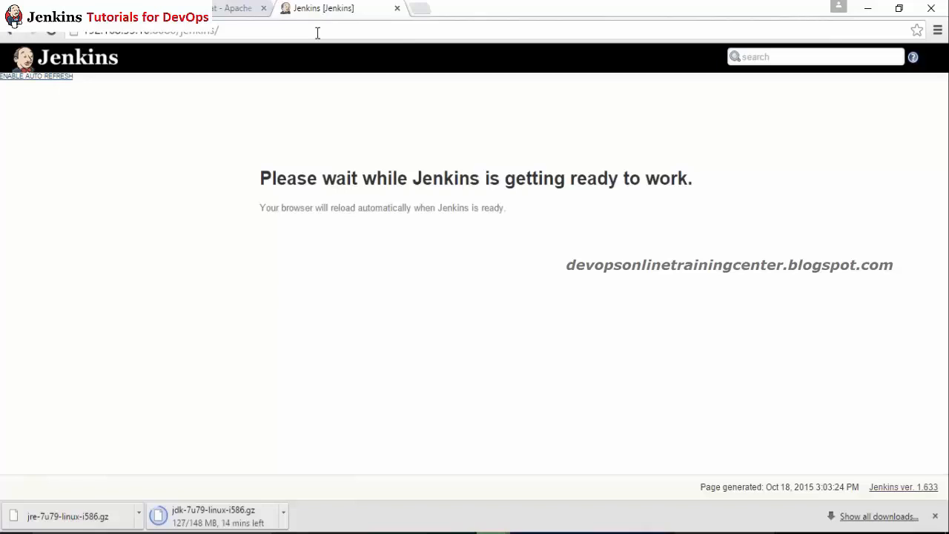
Step: Follow catalina.out until 'Jenkins is fully up and running', reload the dashboard, and close the downloads bar
key("alt+Tab")
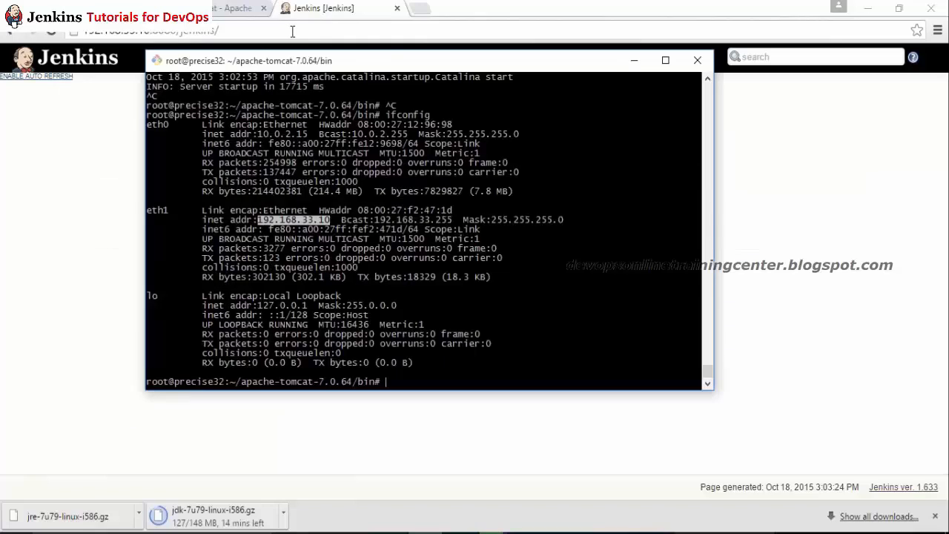
type("tail -f ../logs/catalina.out")
key("Return")
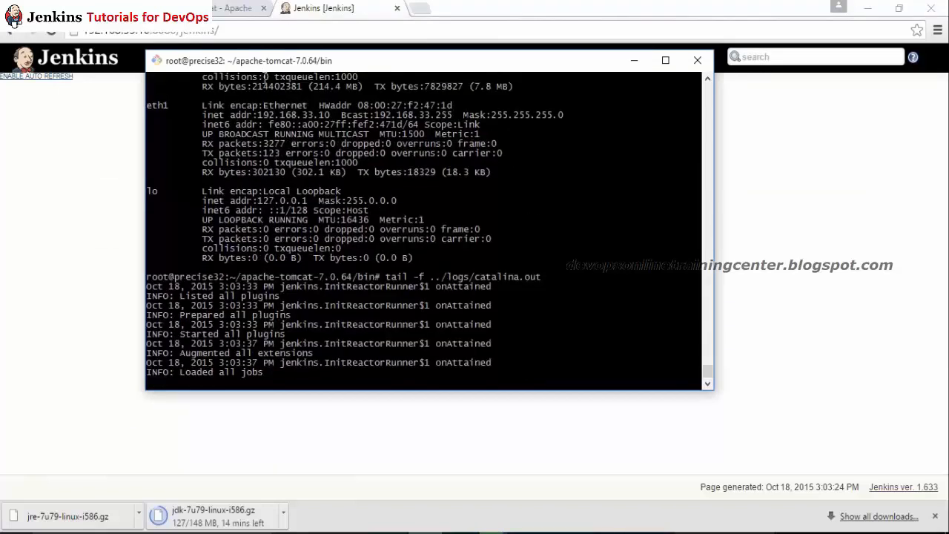
key("alt+Tab")
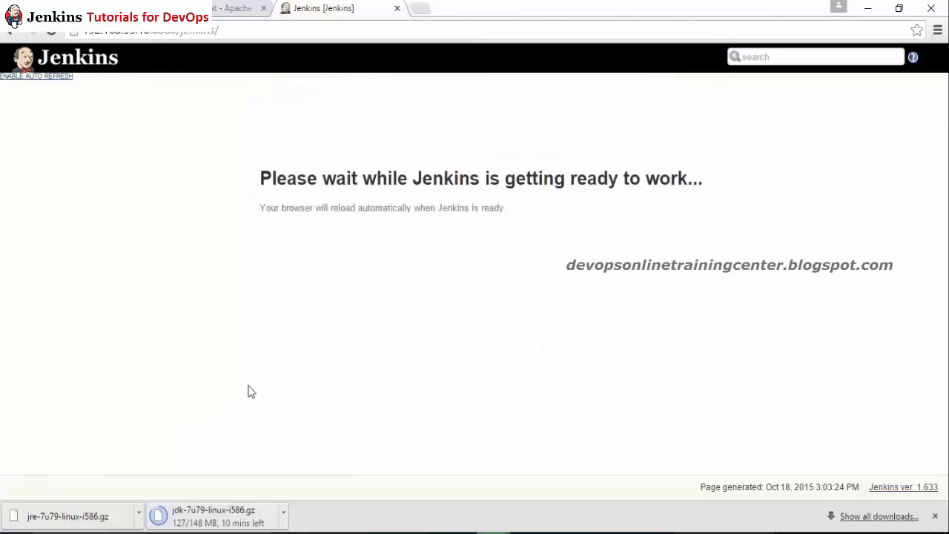
key("alt+Tab")
key("alt+Tab")
left_click(50, 31)
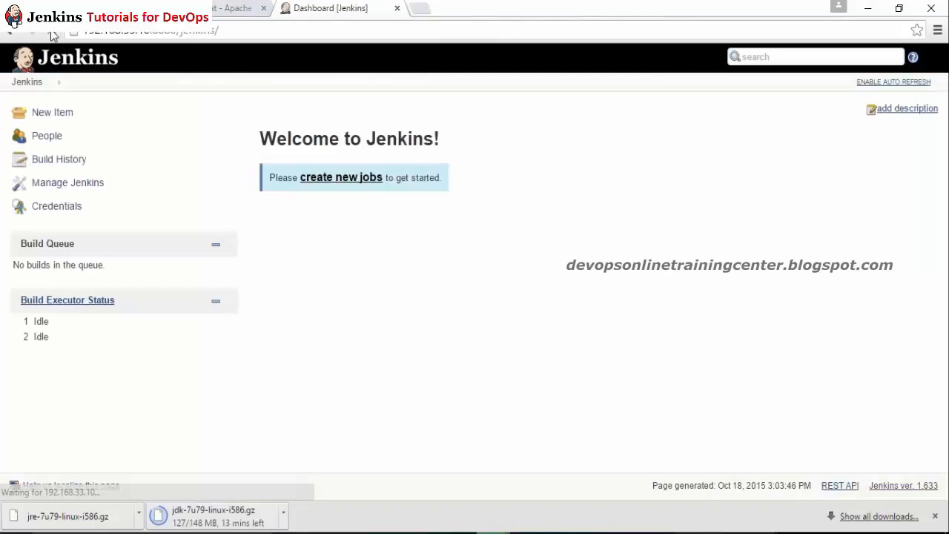
key("alt+Tab")
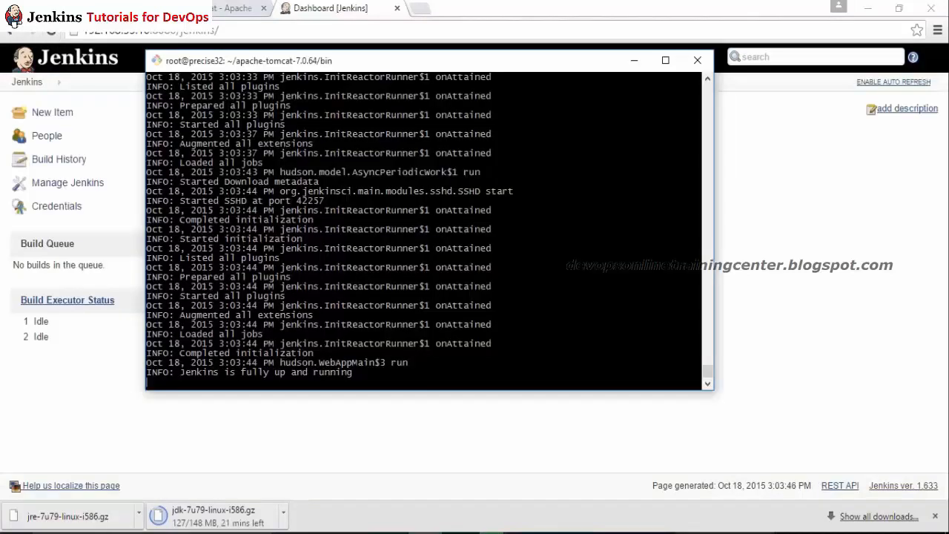
left_click_drag(149, 374, 363, 371)
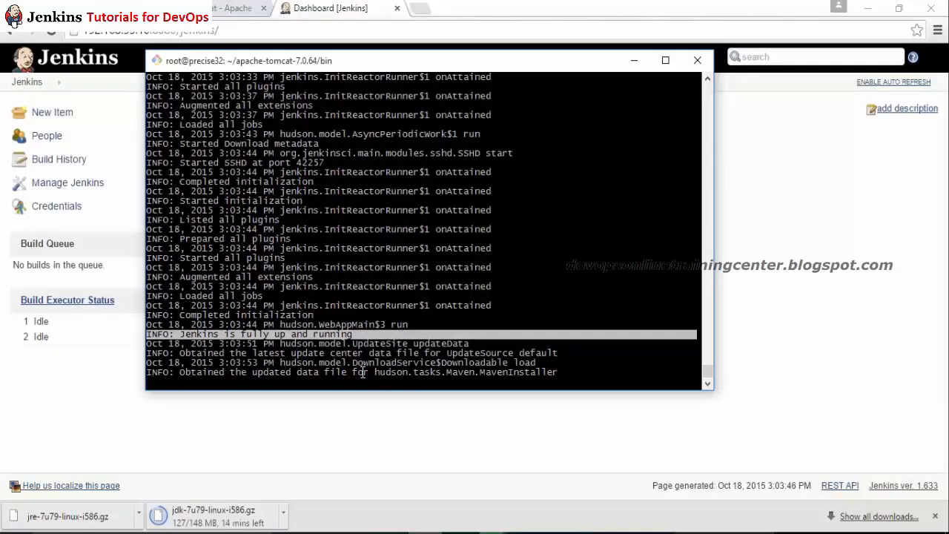
key("ctrl+c")
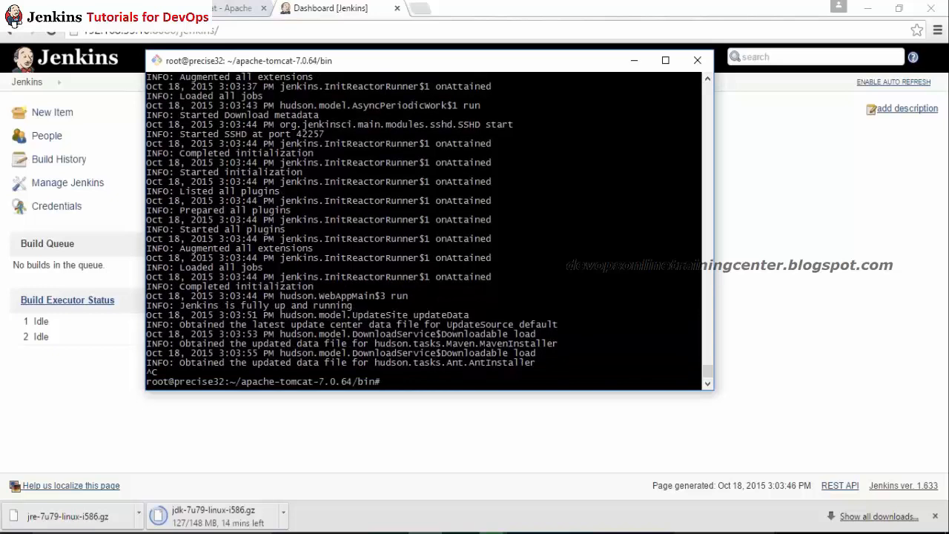
key("alt+Tab")
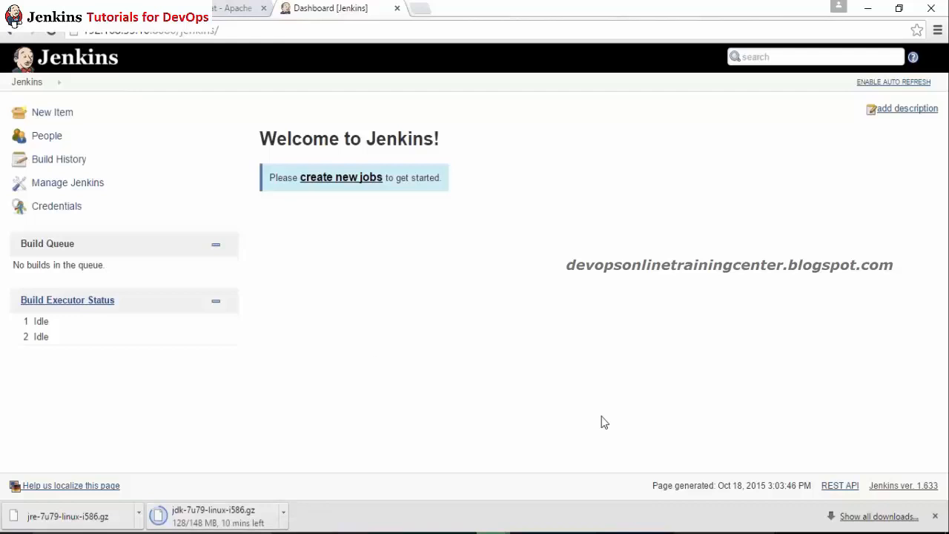
left_click(936, 516)
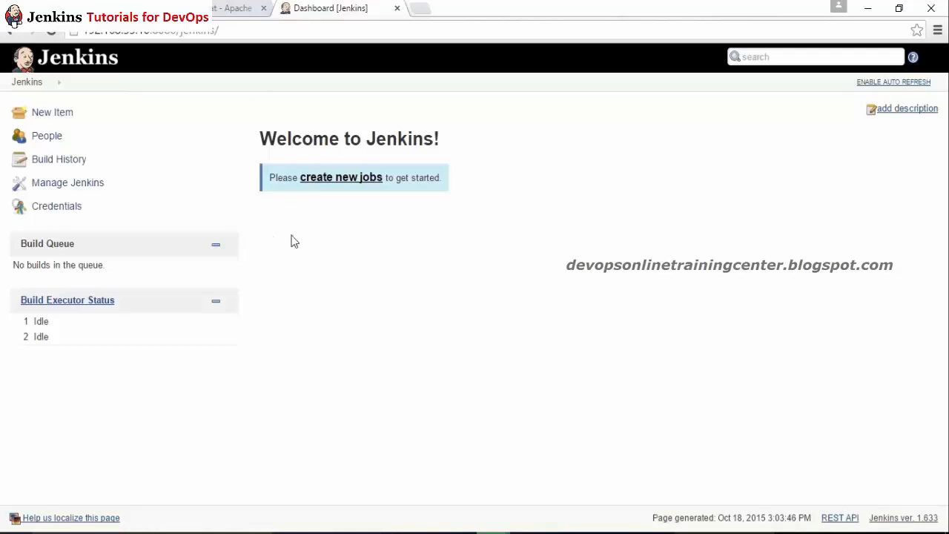
Step: Add a 'Win/Lin' text label under the Slave1 box in the Paint diagram, then return to Jenkins
left_click(561, 533)
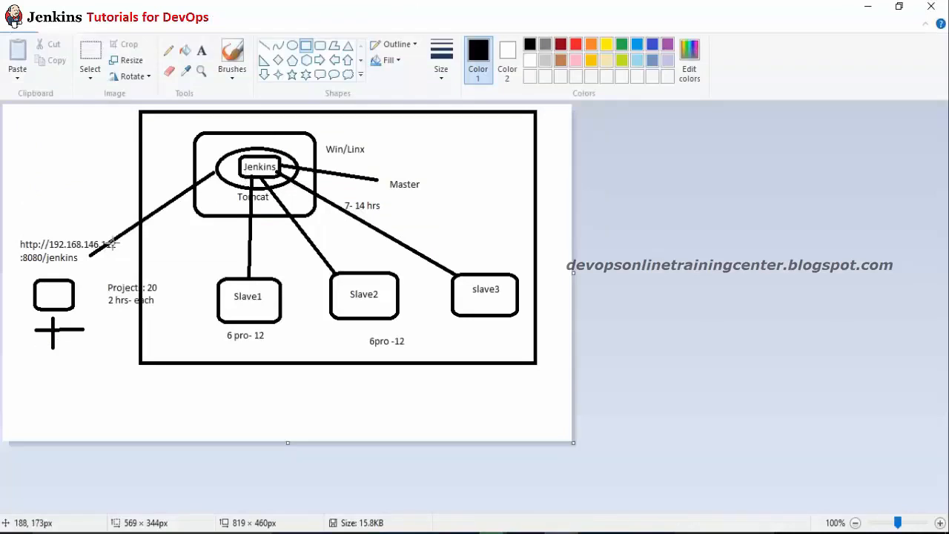
key("alt+Tab")
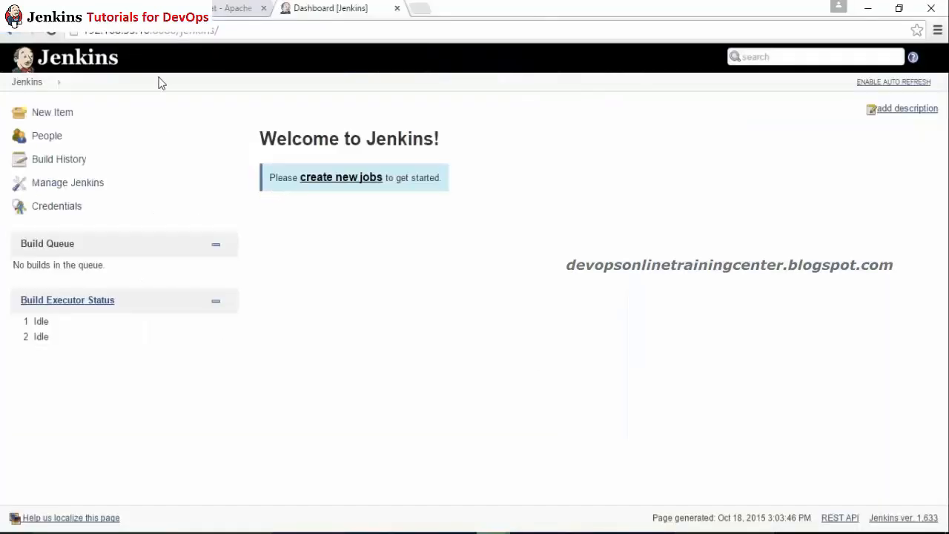
key("alt+Tab")
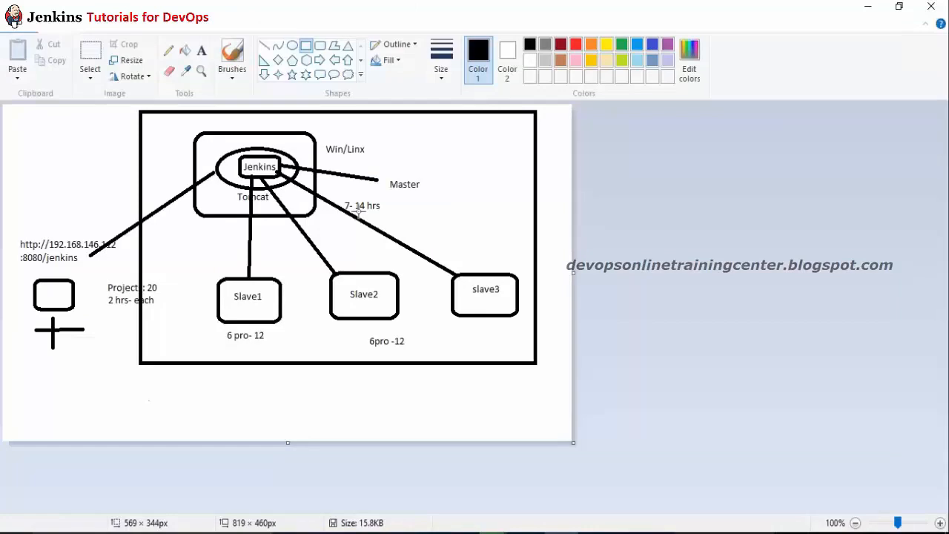
key("alt+Tab")
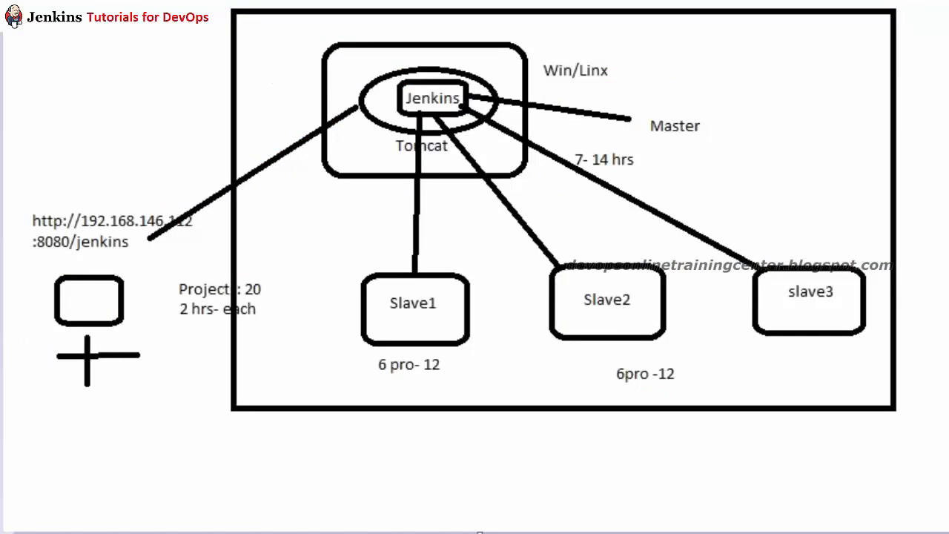
left_click(314, 313)
type("W")
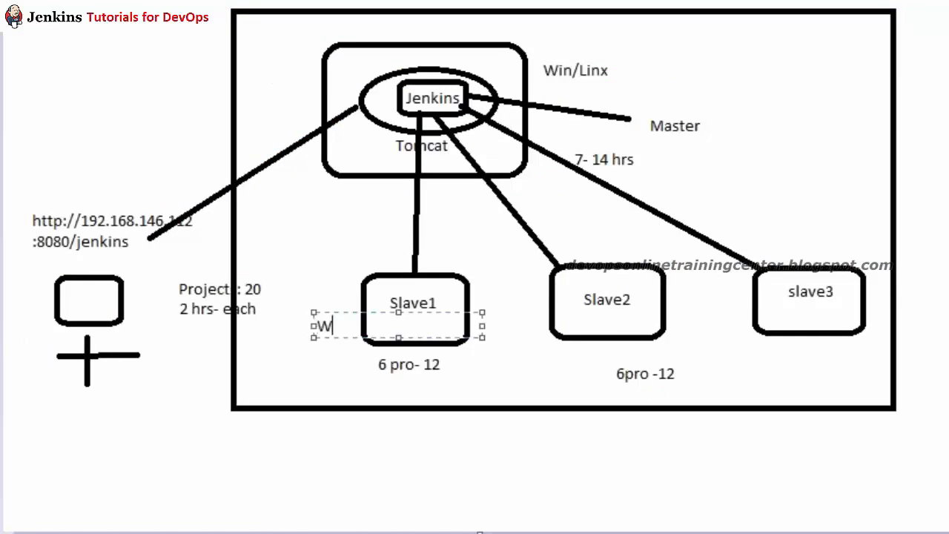
type("in/Lin")
left_click_drag(331, 312, 311, 354)
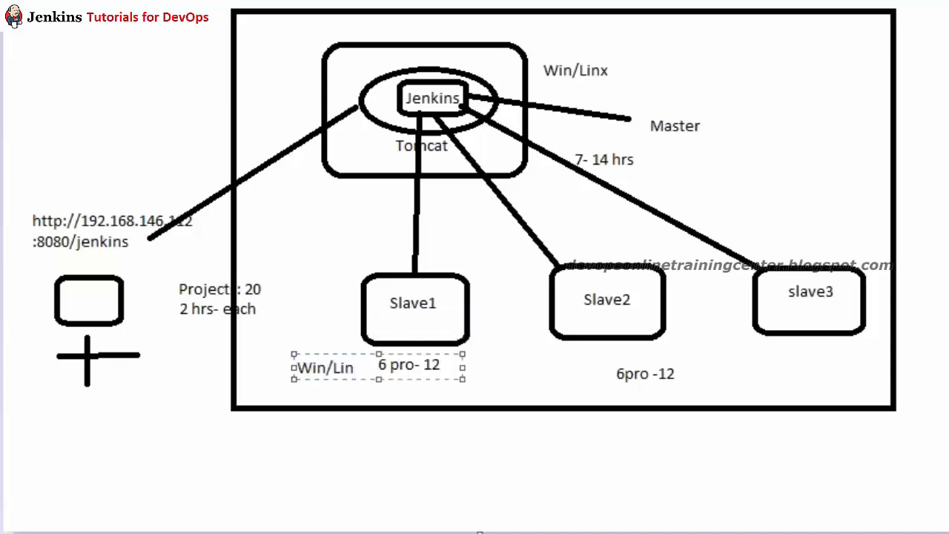
left_click(275, 299)
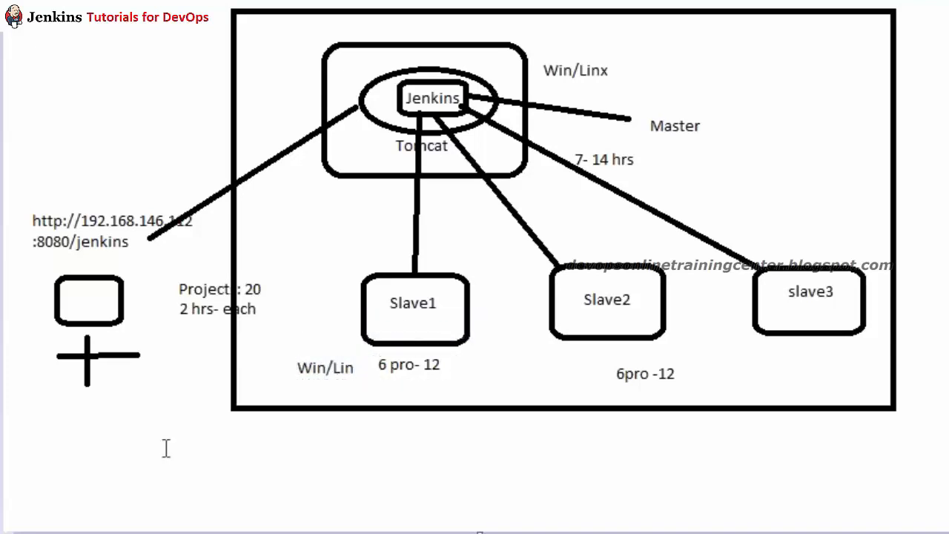
left_click(492, 533)
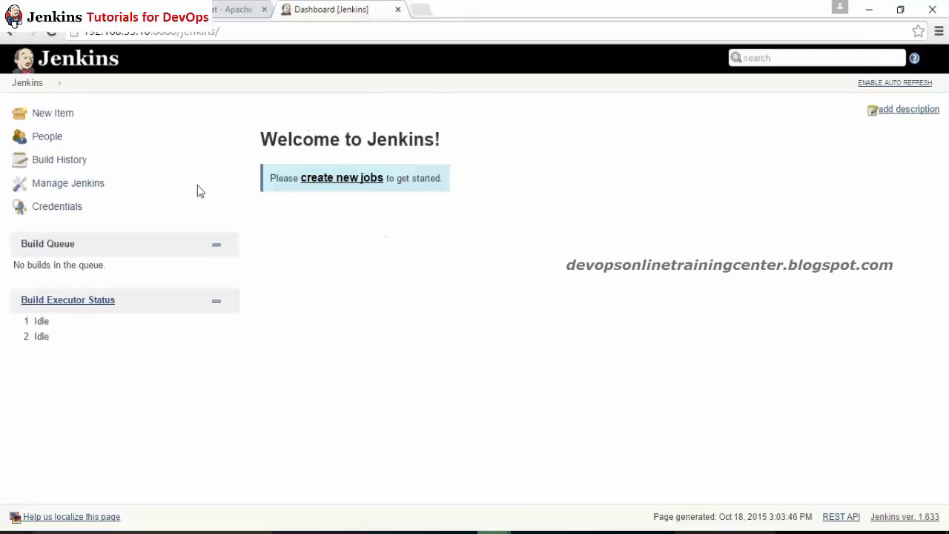
Step: Go to Manage Jenkins and open the Manage Nodes list
left_click(87, 185)
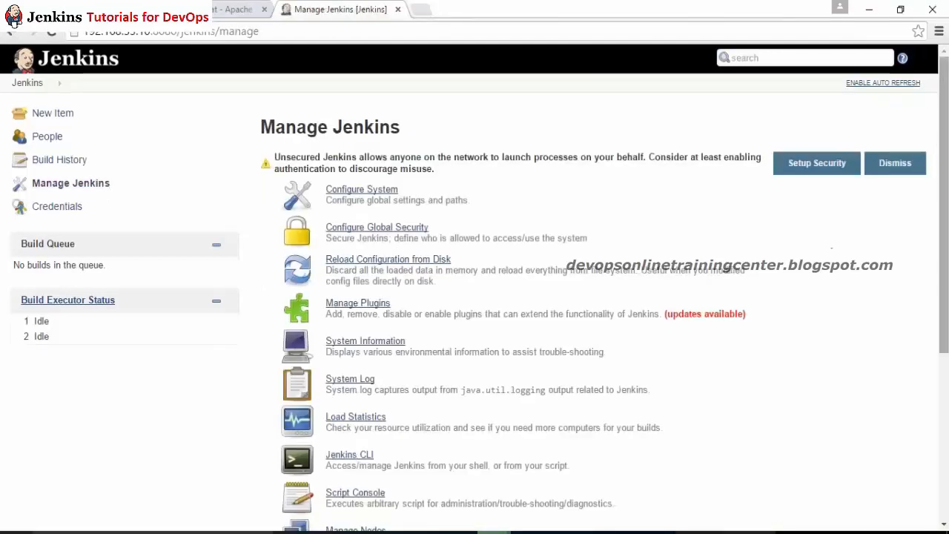
scroll(830, 245, "down", 3)
scroll(519, 297, "down", 2)
scroll(519, 296, "up", 5)
scroll(519, 296, "down", 7)
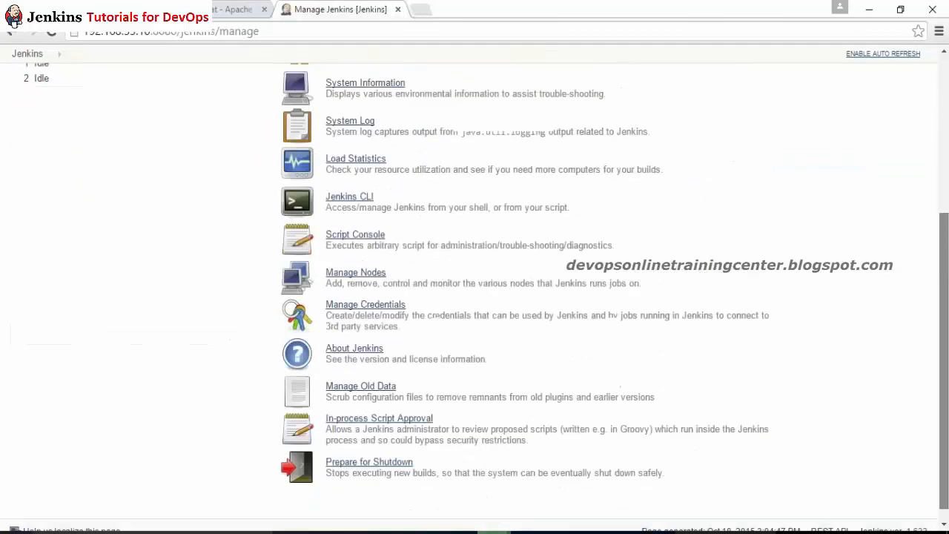
scroll(856, 347, "up", 1)
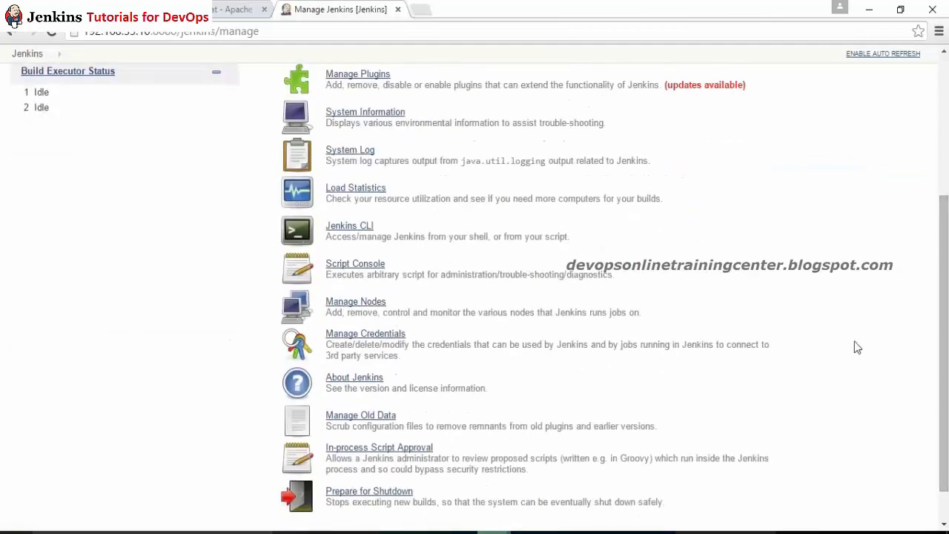
left_click(364, 302)
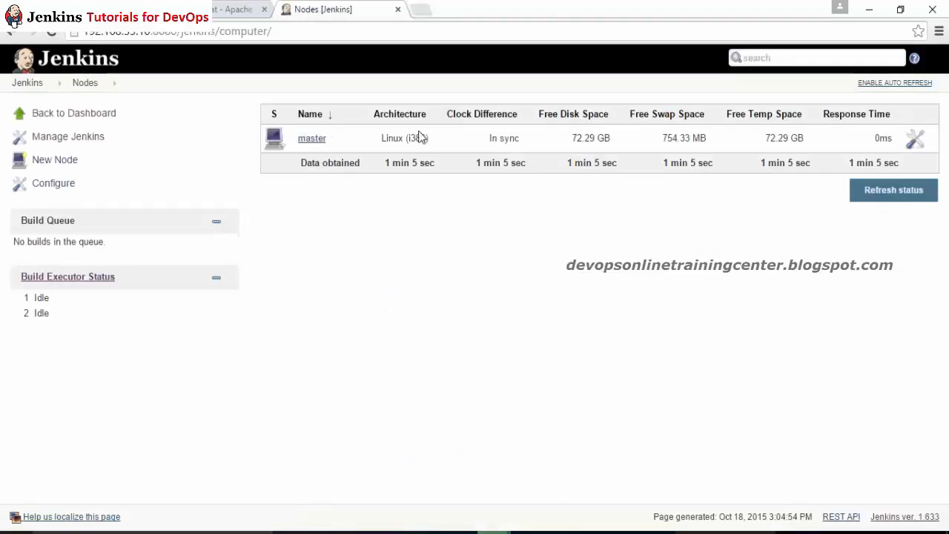
Step: Review master's Linux (i386) architecture, in-sync clock and 72.29 GB free disk, then start a New Node
left_click_drag(394, 141, 425, 140)
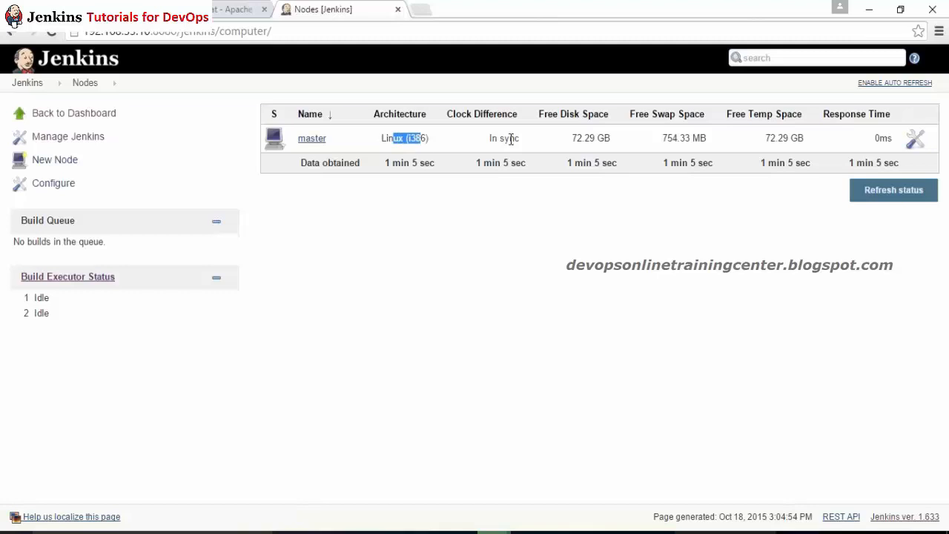
left_click_drag(519, 141, 505, 140)
left_click(568, 140)
left_click_drag(572, 140, 596, 141)
left_click(60, 163)
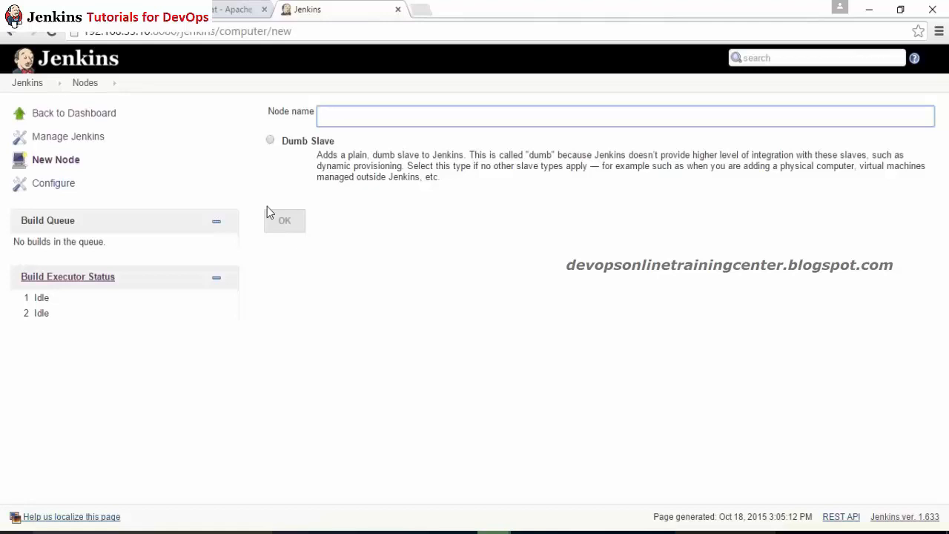
Step: Create a Dumb Slave node named Win_Slave
type("Win_Slave")
left_click(269, 141)
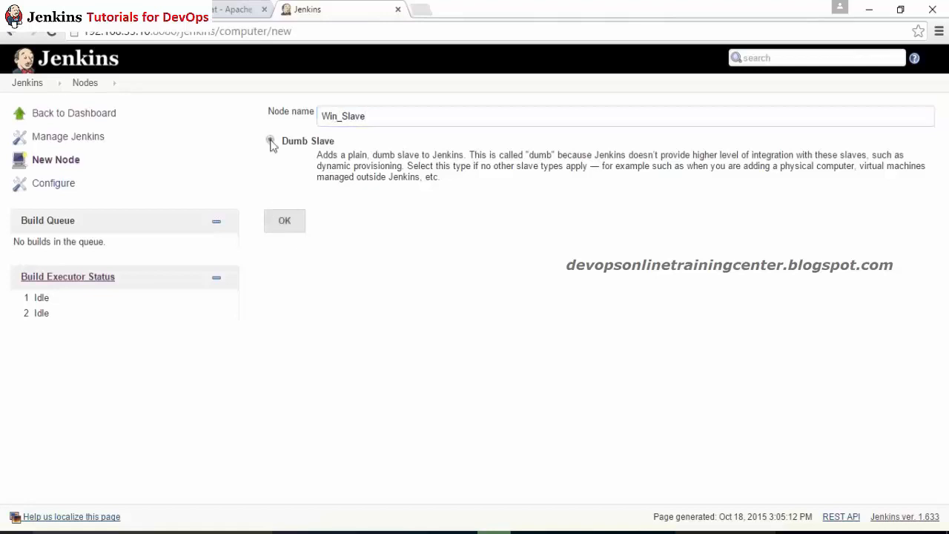
left_click(281, 220)
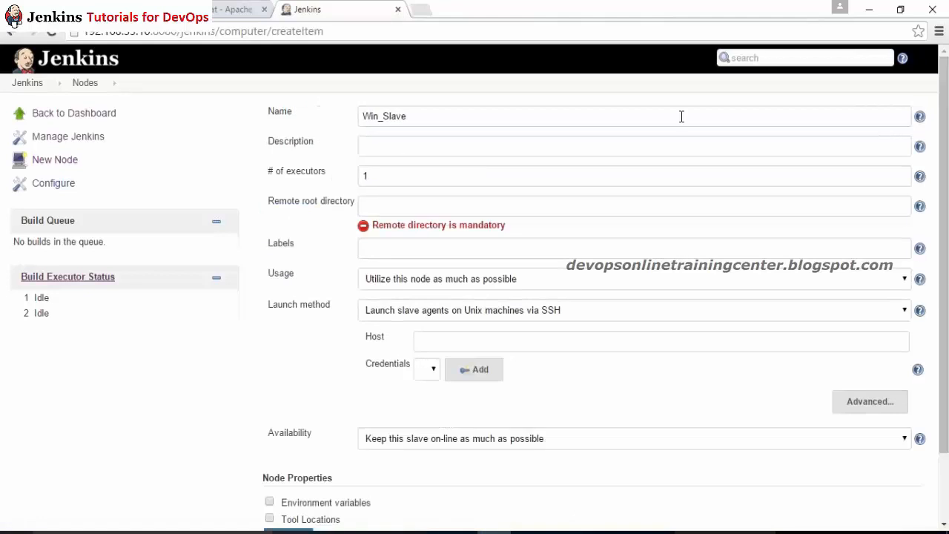
Step: Give Win_Slave the description 'This node is for Dotnet builds', then bring up the Paint diagram
scroll(912, 204, "down", 1)
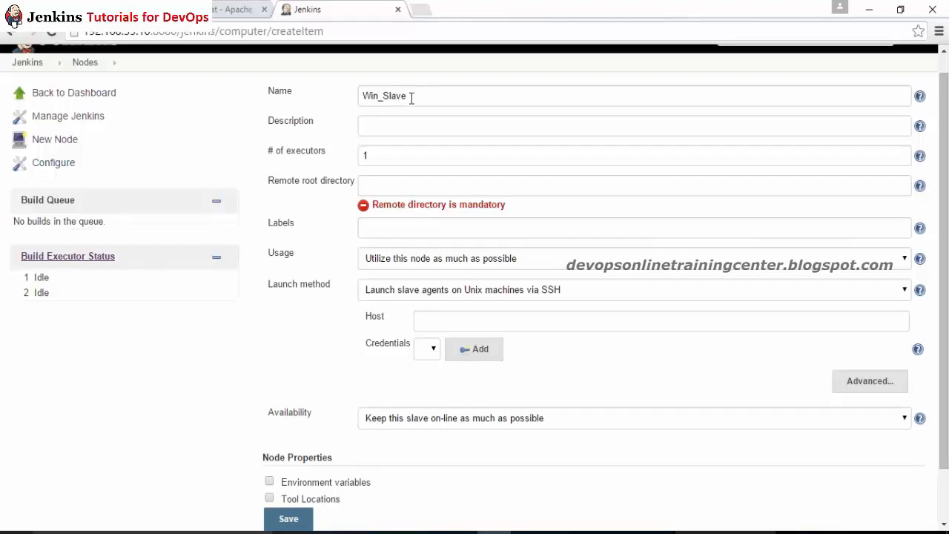
left_click(373, 126)
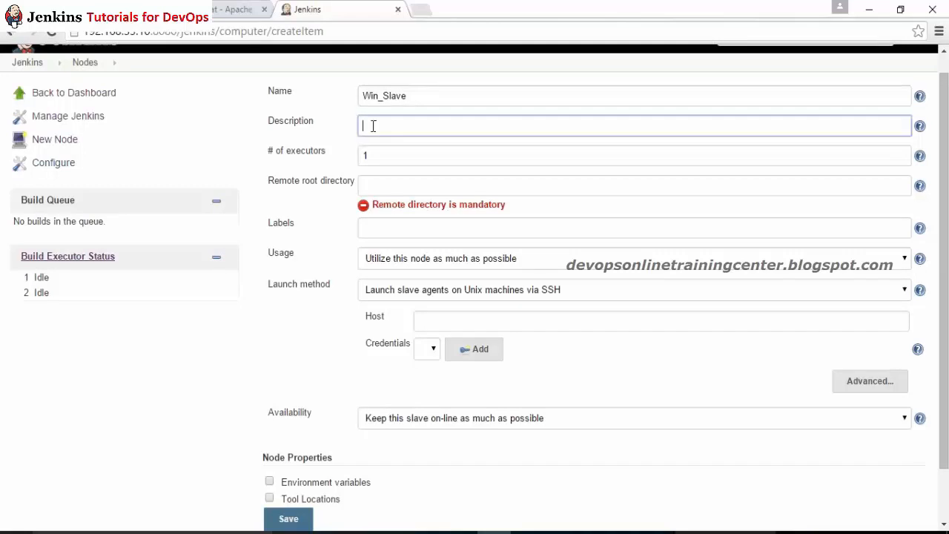
type("This node is for Dotnet builds")
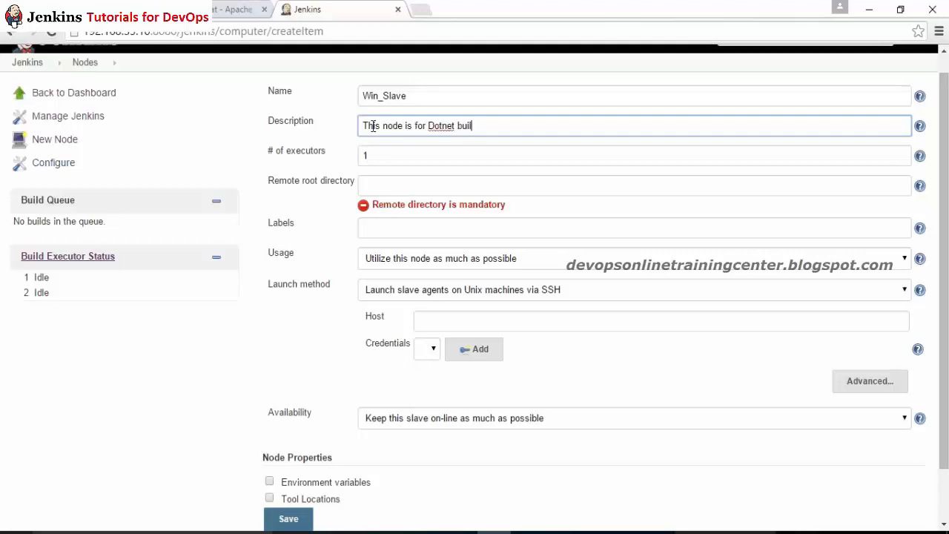
left_click(413, 145)
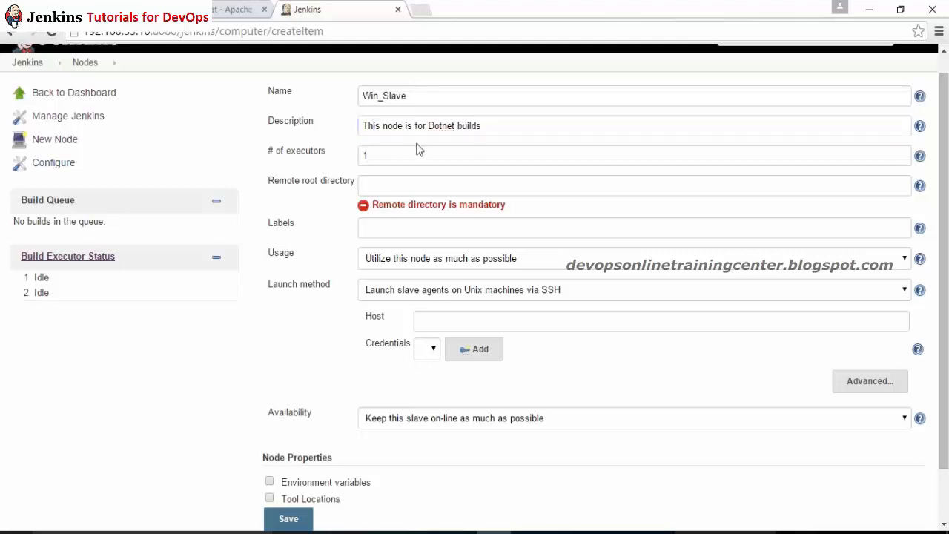
left_click(391, 153)
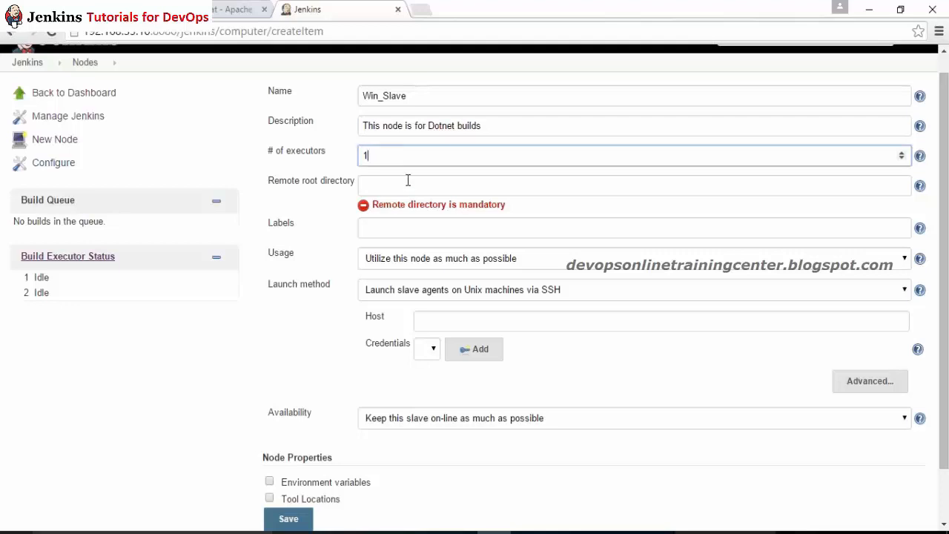
left_click(380, 188)
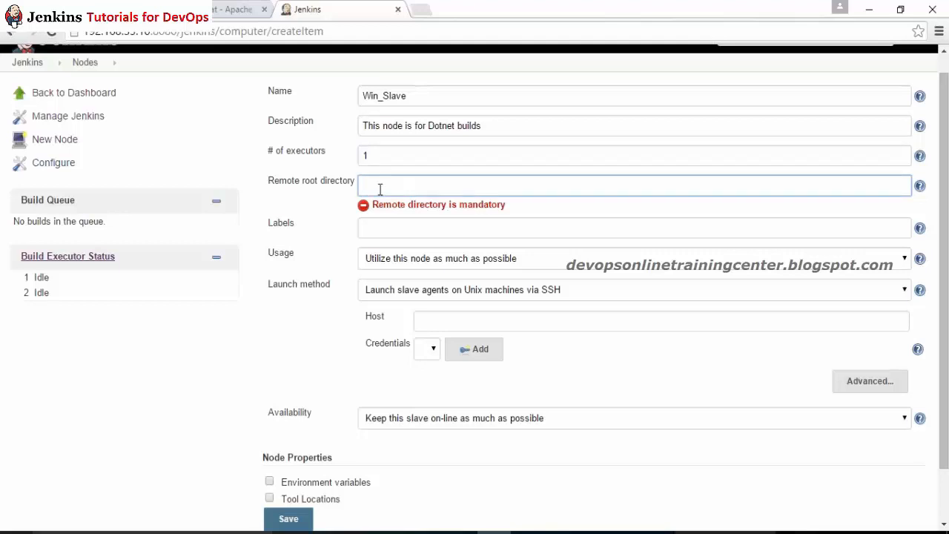
left_click(562, 531)
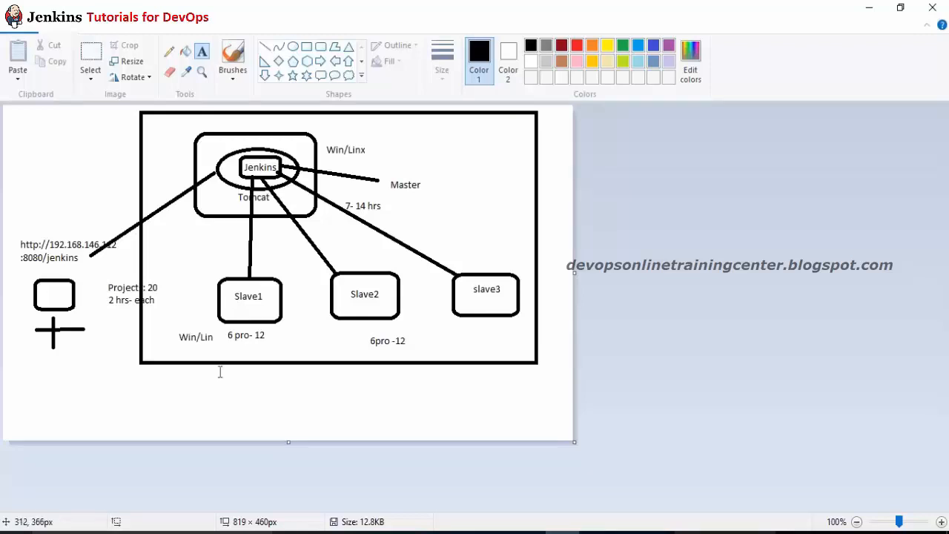
Step: Add a 'G:\JWS' text label inside the Slave1 box of the diagram
left_click_drag(230, 304, 332, 306)
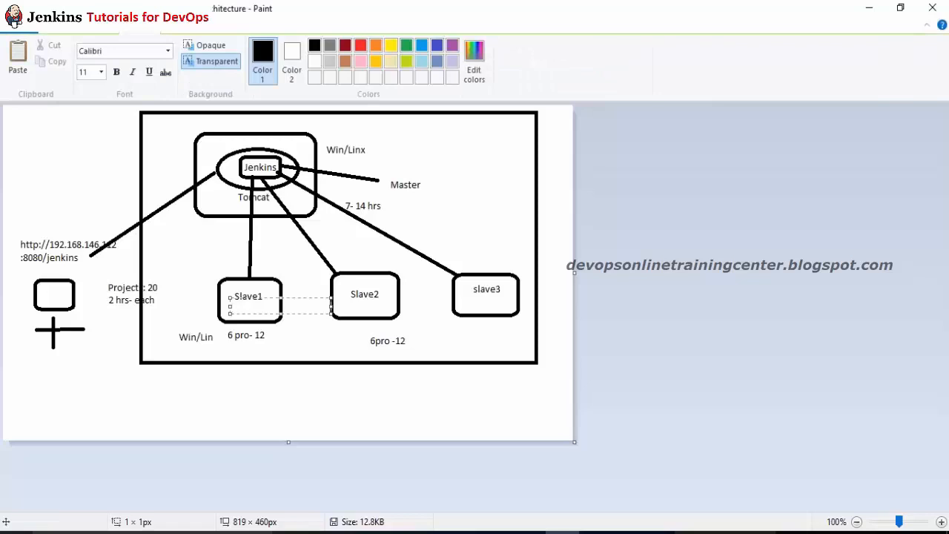
type("G:\\JWS")
left_click(204, 284)
Step: Enter G:\JC as Win_Slave's remote root directory and keep the executor count at 1
key("alt+Tab")
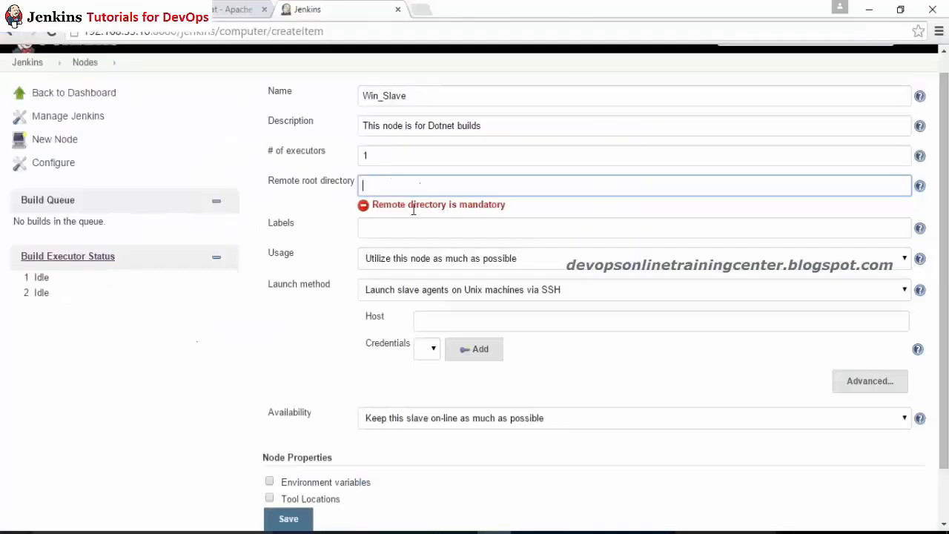
type("G:\\JC")
left_click(279, 218)
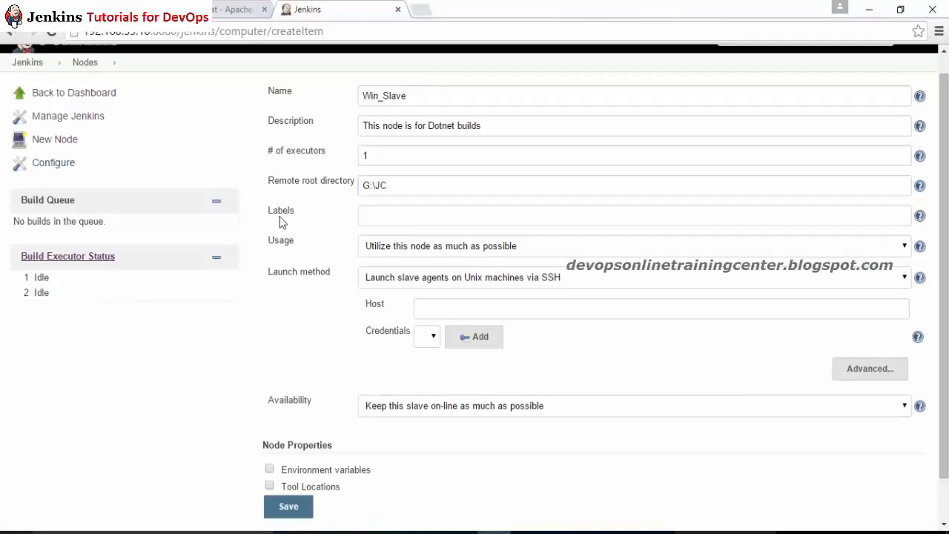
left_click_drag(437, 159, 305, 158)
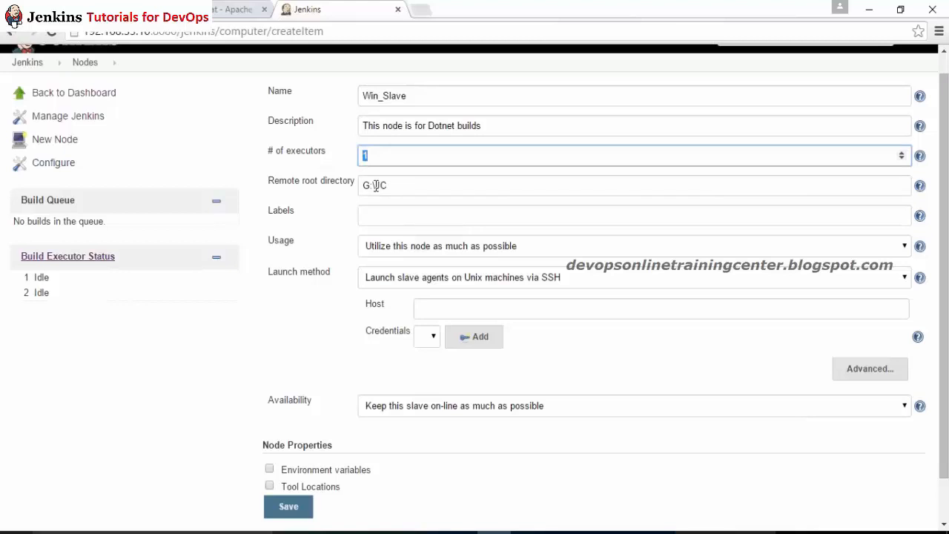
type("2")
key("BackSpace")
type("1")
left_click(356, 200)
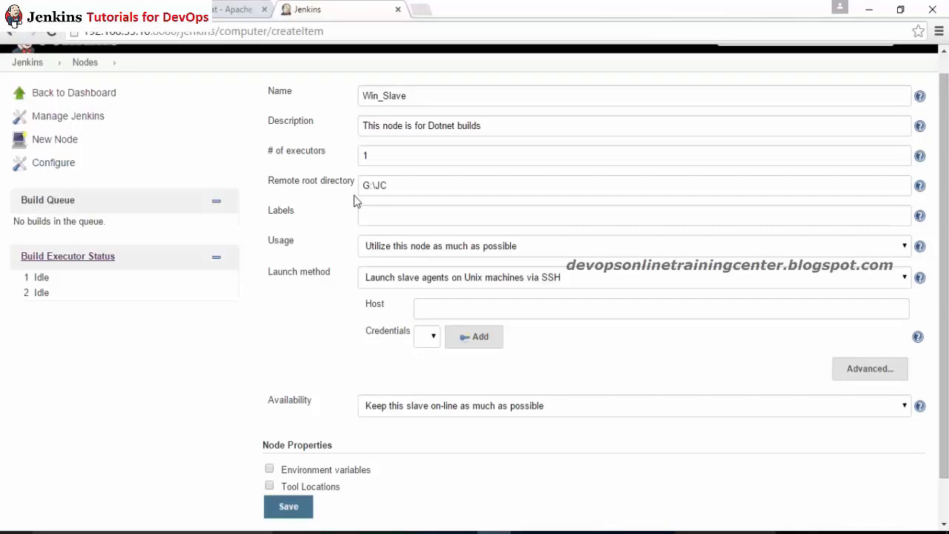
left_click_drag(412, 149, 281, 139)
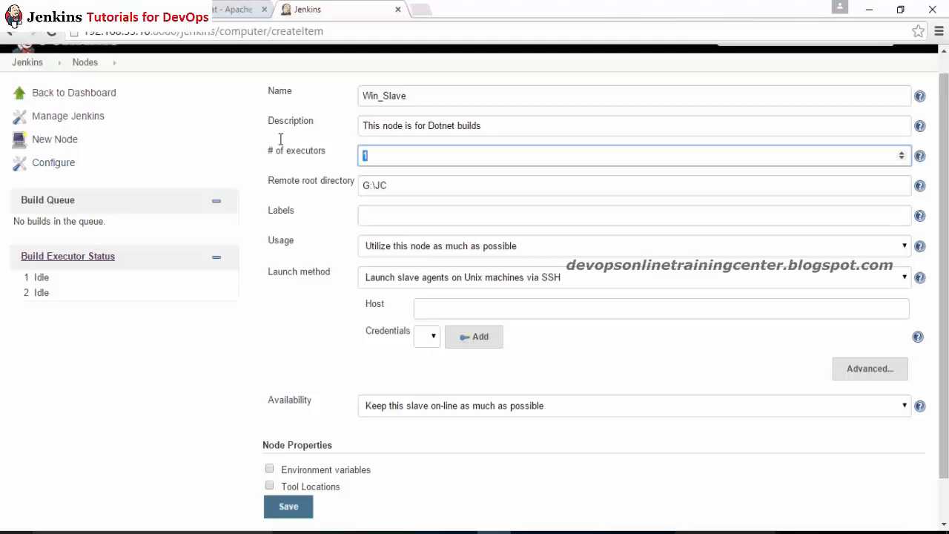
left_click(309, 219)
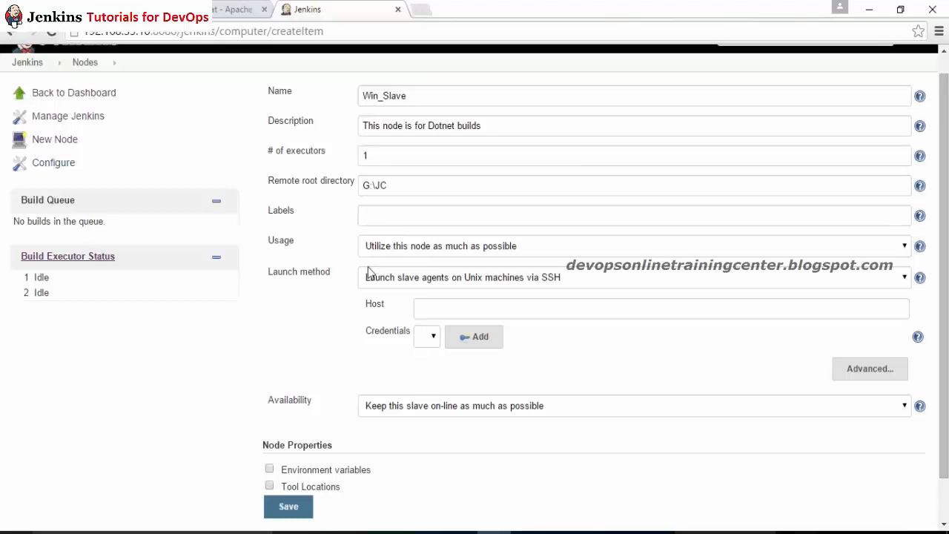
Step: Keep usage at 'as much as possible', choose Launch slave agents via Java Web Start, and save Win_Slave
left_click(391, 250)
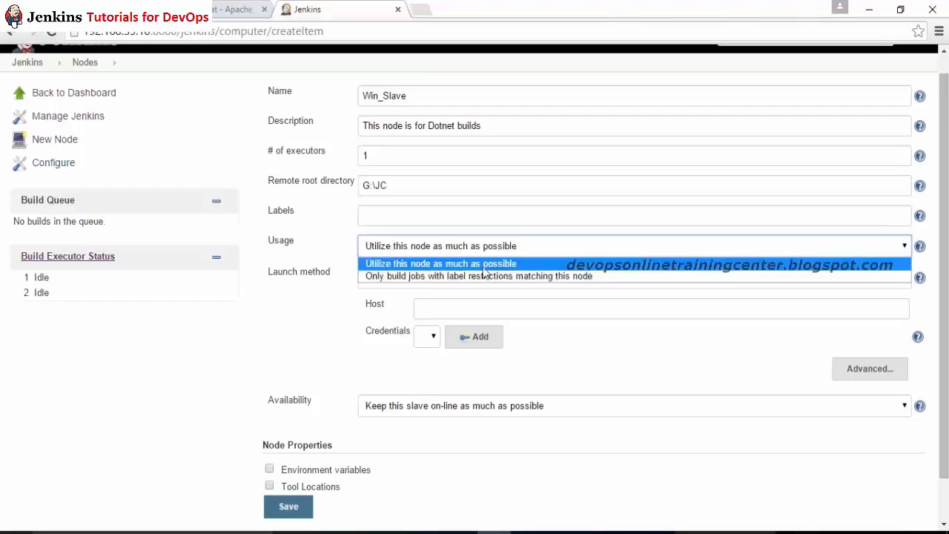
left_click(490, 265)
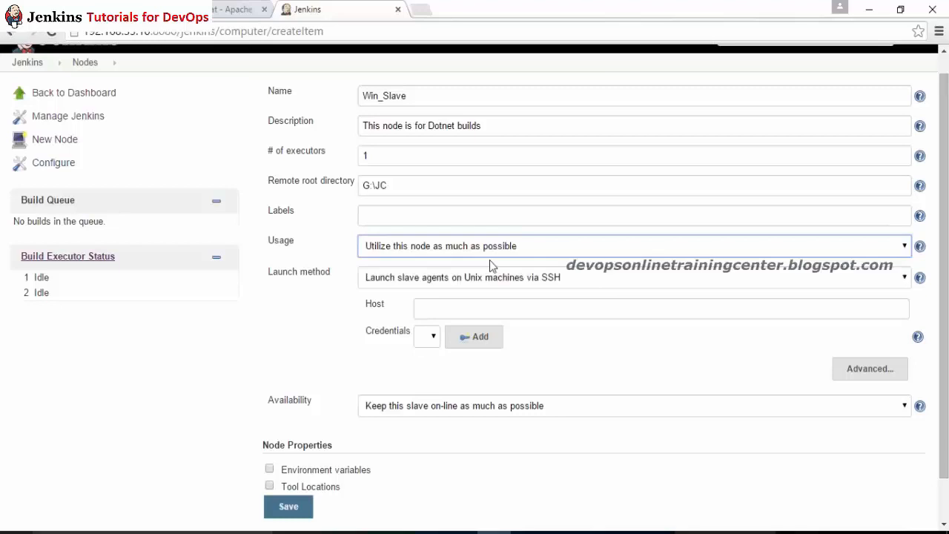
left_click(392, 283)
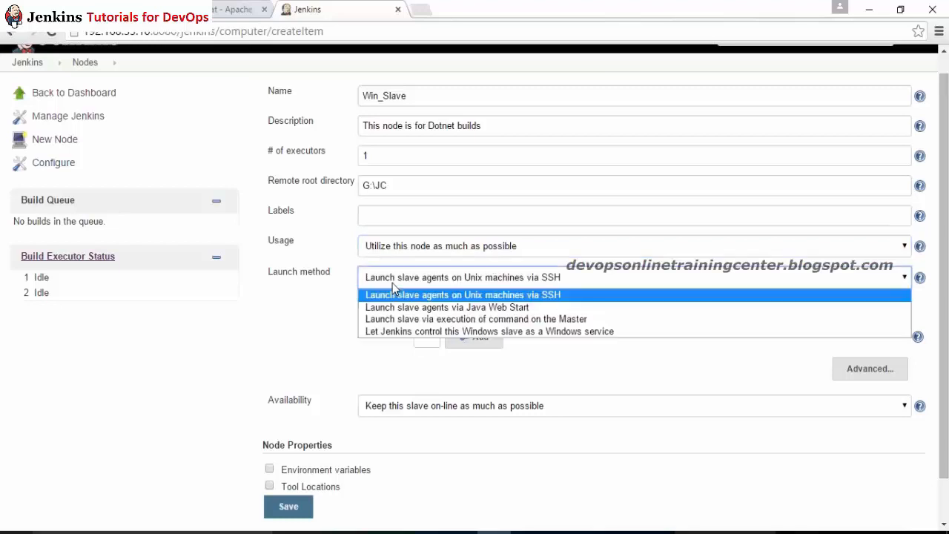
left_click(431, 306)
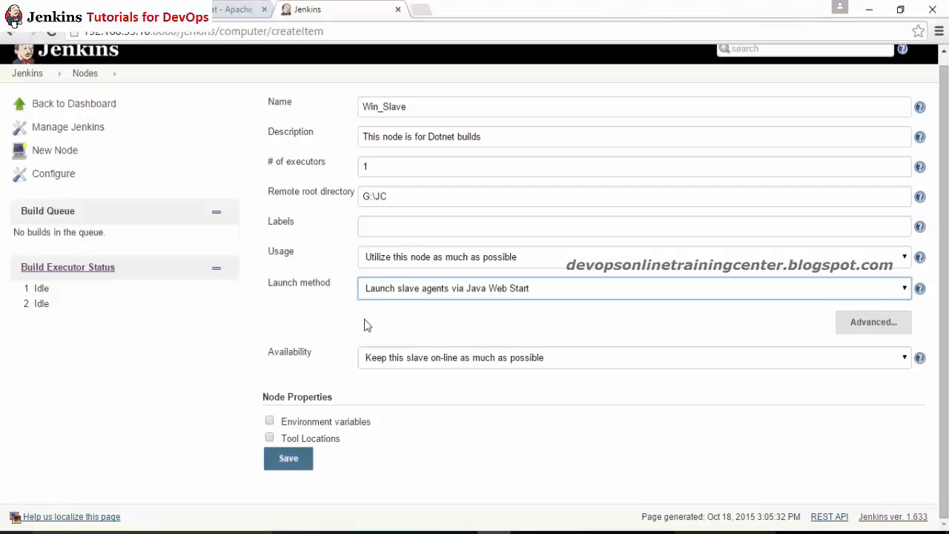
left_click(290, 458)
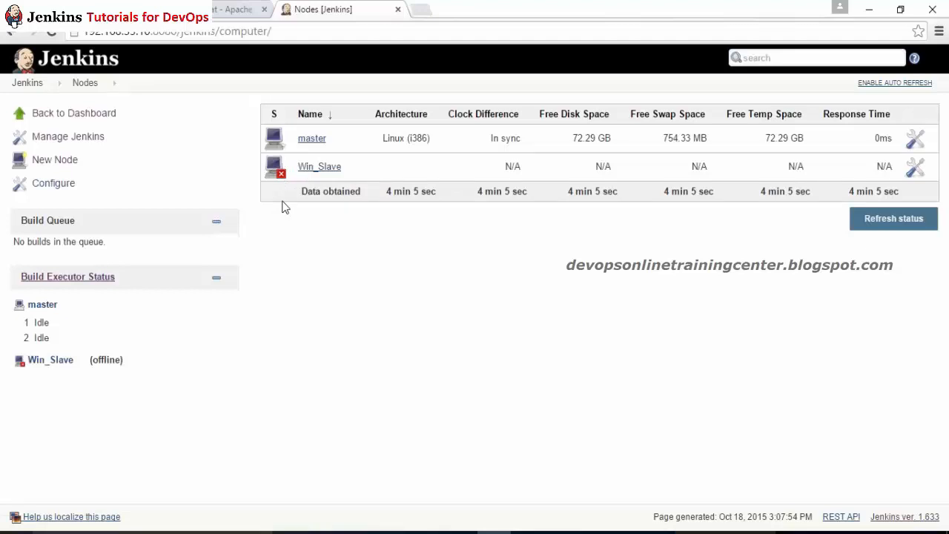
Step: Check Win_Slave's N/A status values in the node list and open its status page
left_click_drag(504, 175, 795, 160)
left_click(751, 237)
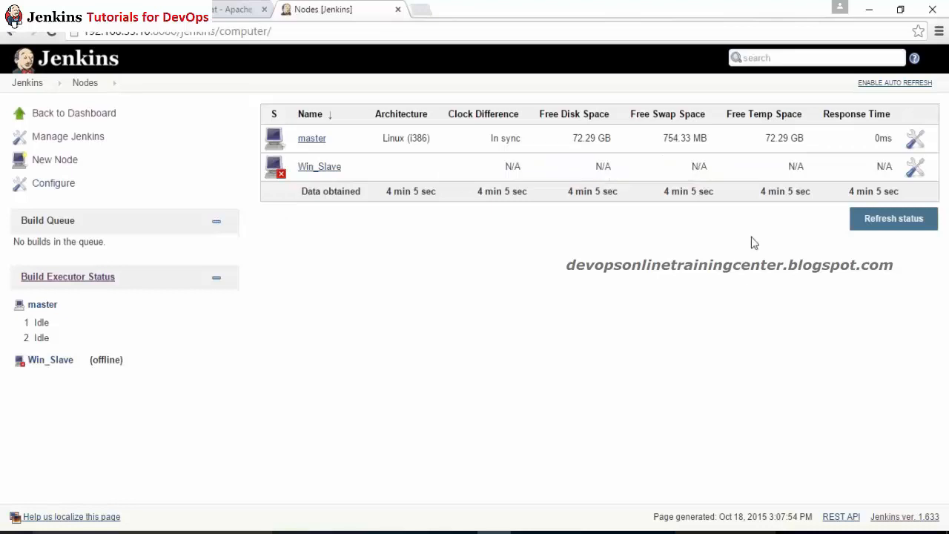
left_click(319, 166)
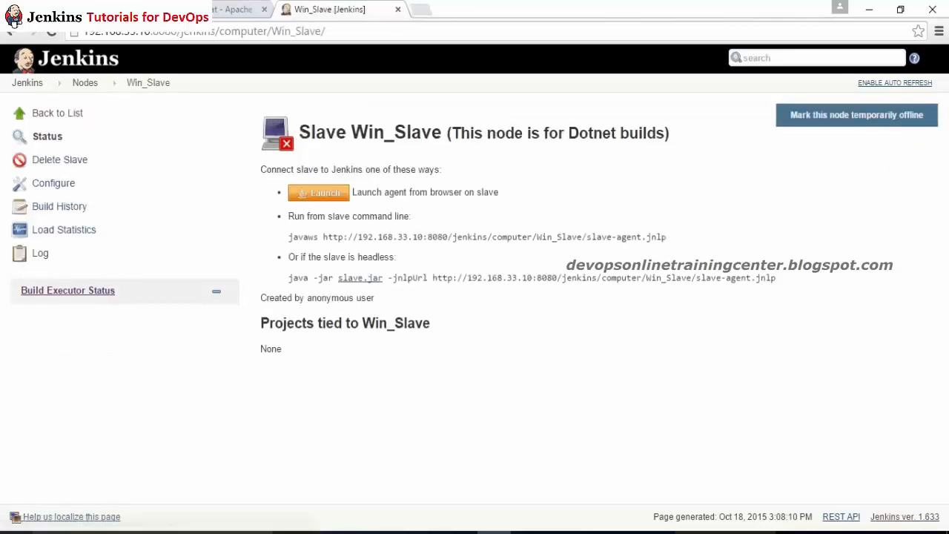
Step: Launch the Win_Slave agent from slave-agent.jnlp, postponing the Java update, until it reports Connected
left_click(317, 195)
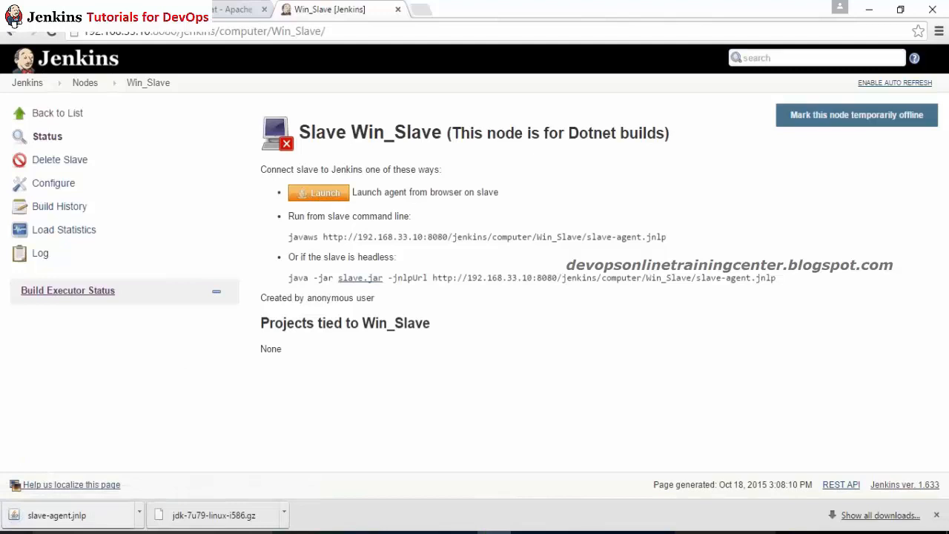
left_click(80, 515)
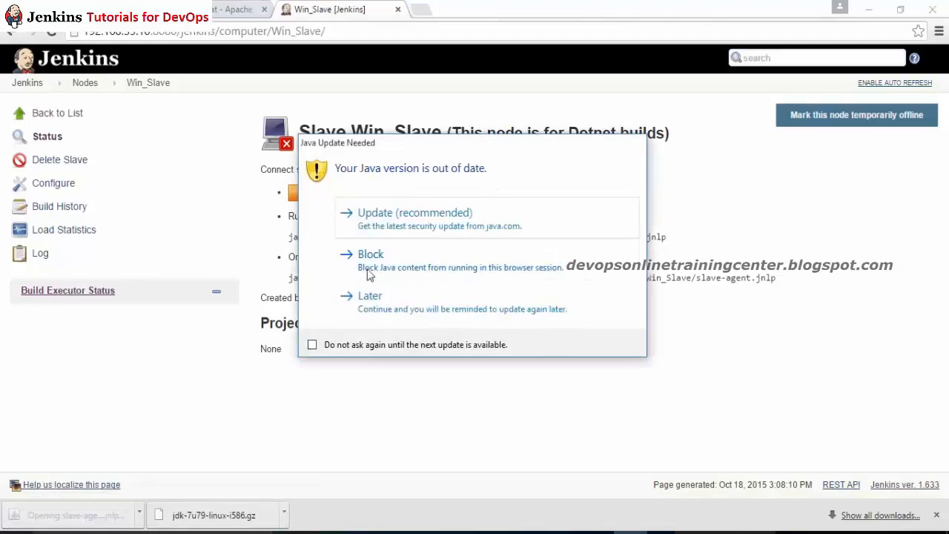
left_click(373, 305)
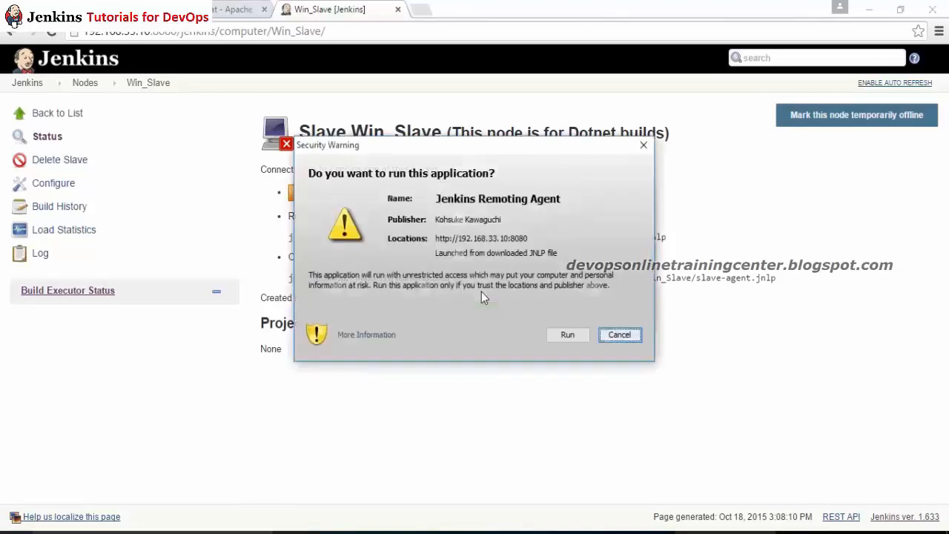
left_click(568, 336)
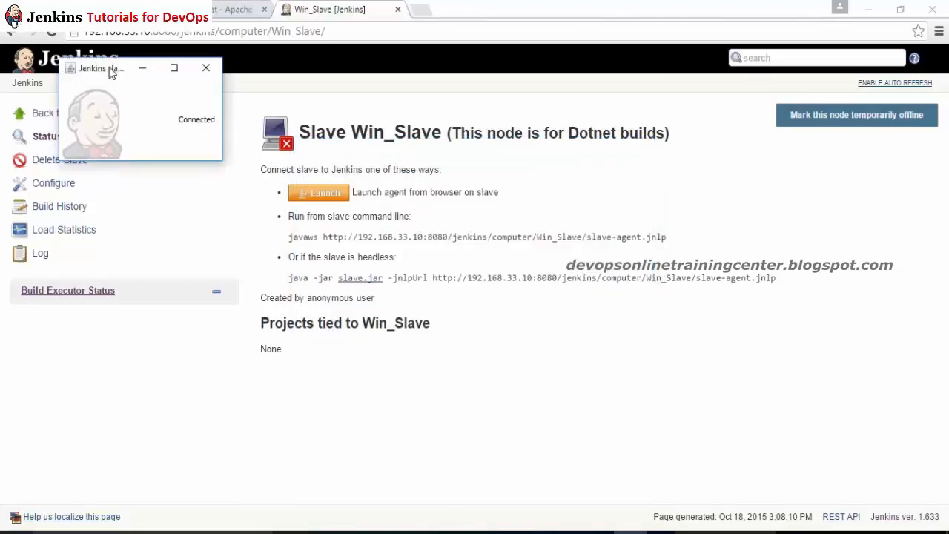
left_click_drag(108, 68, 411, 258)
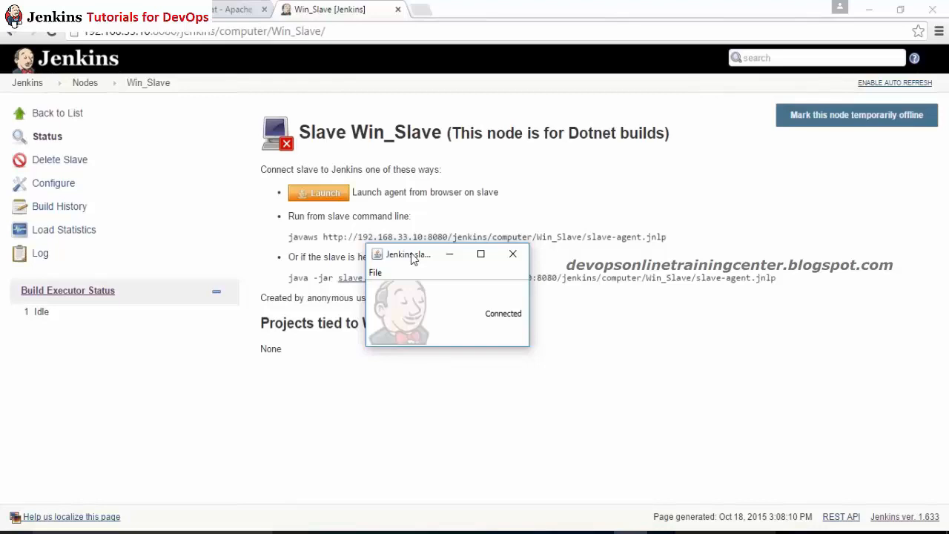
left_click_drag(413, 258, 518, 232)
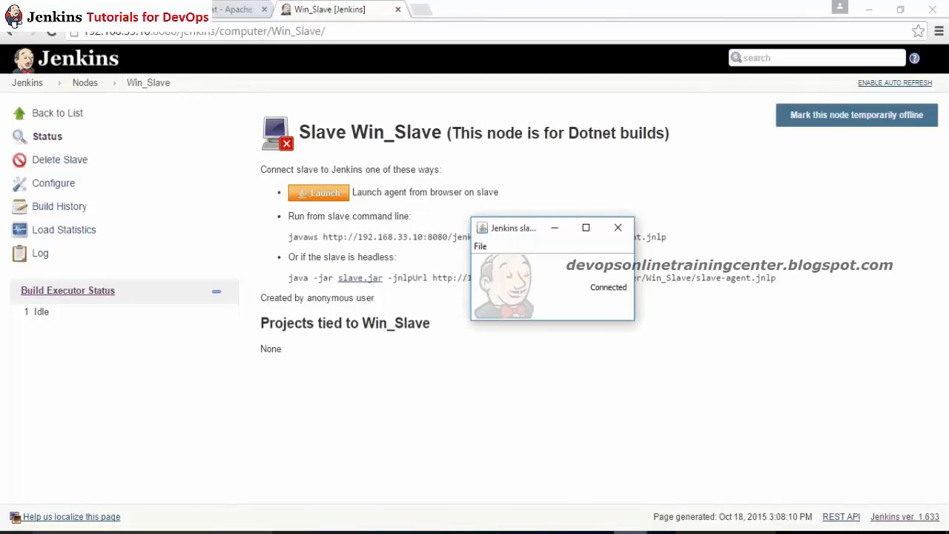
left_click(562, 532)
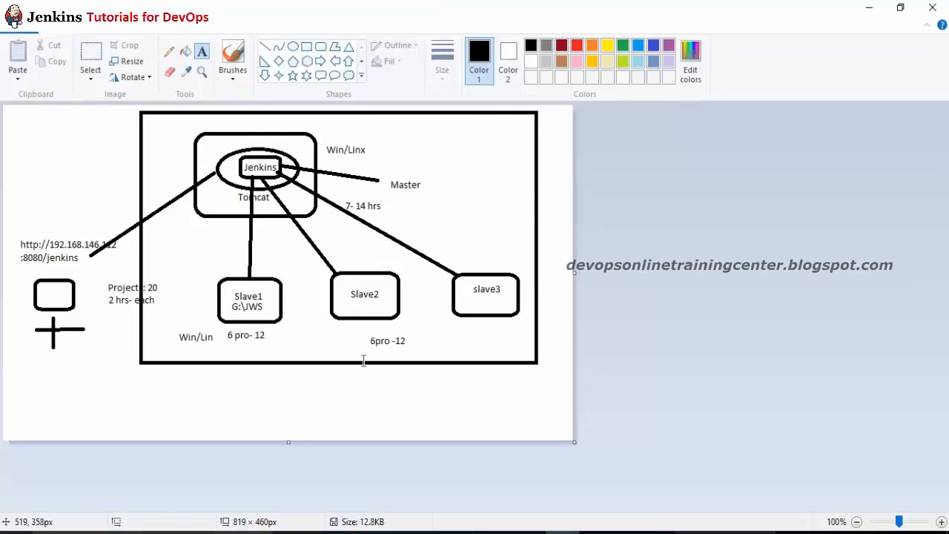
Step: Add a 'Linux' text label beneath the Slave2 box, redoing the mistyped first attempt
left_click(334, 311)
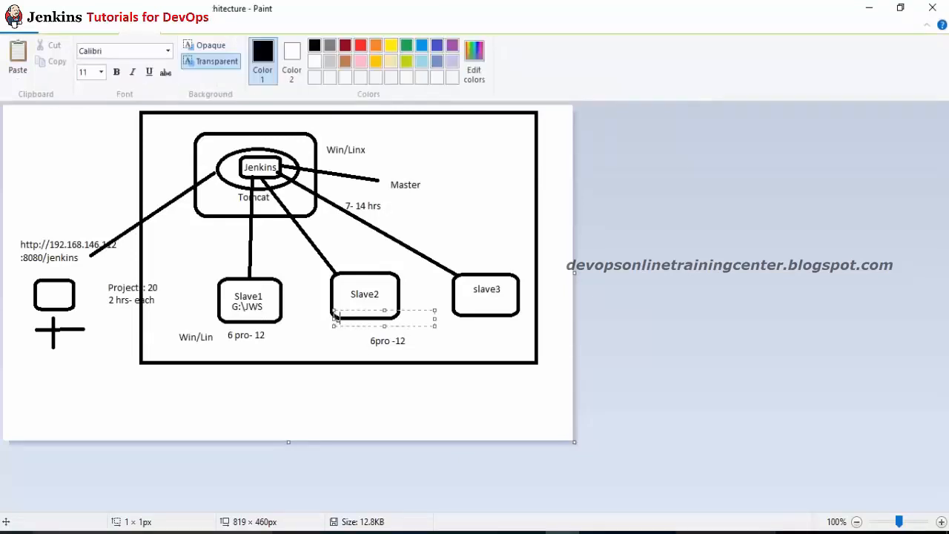
type("Linux")
key("ctrl+z")
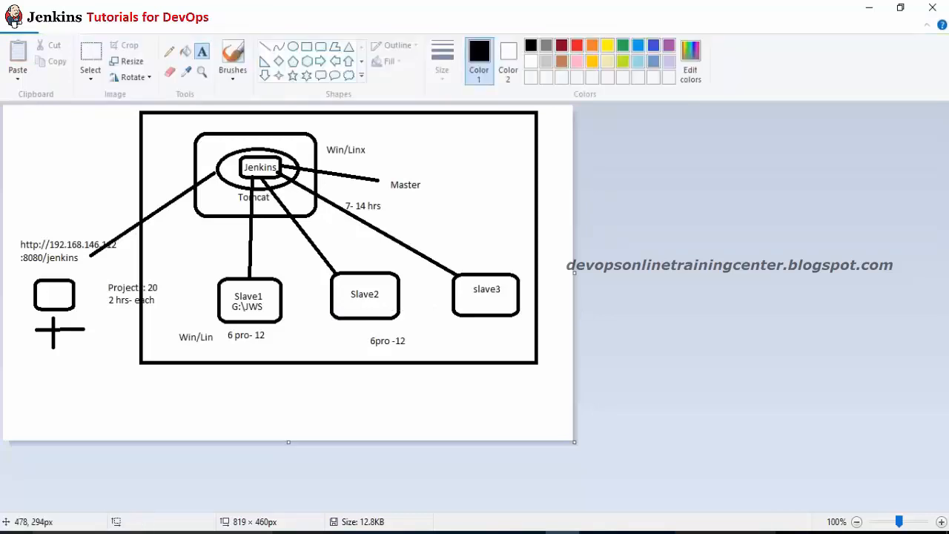
left_click(314, 330)
type("Linux")
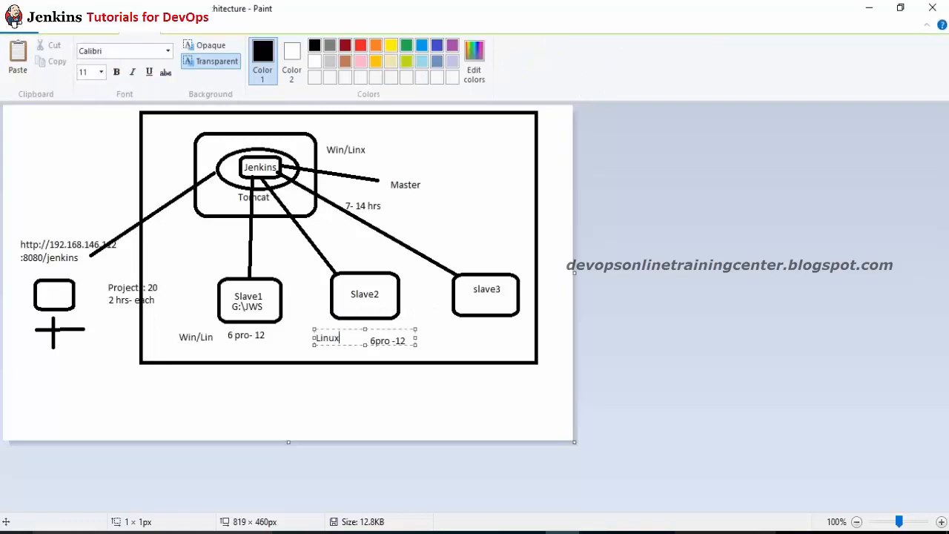
left_click(280, 284)
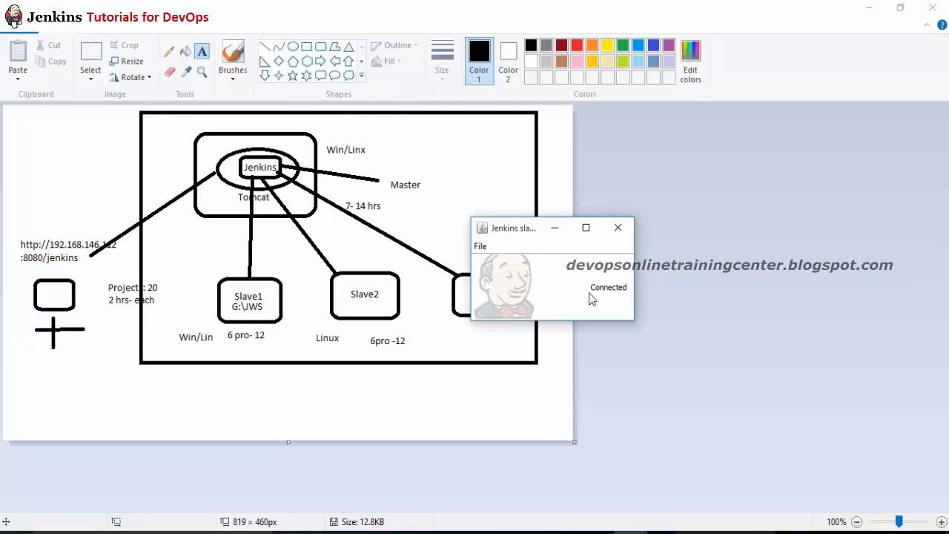
left_click(493, 532)
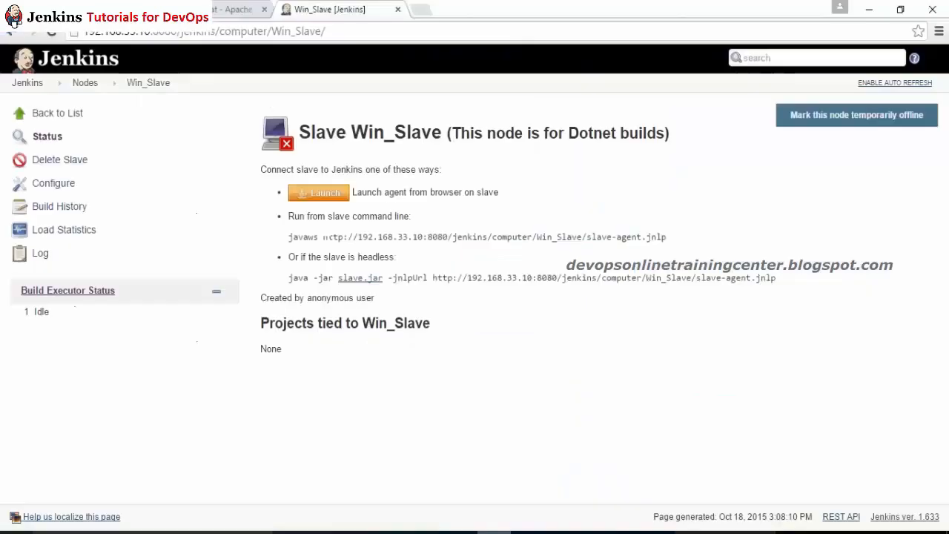
left_click(51, 32)
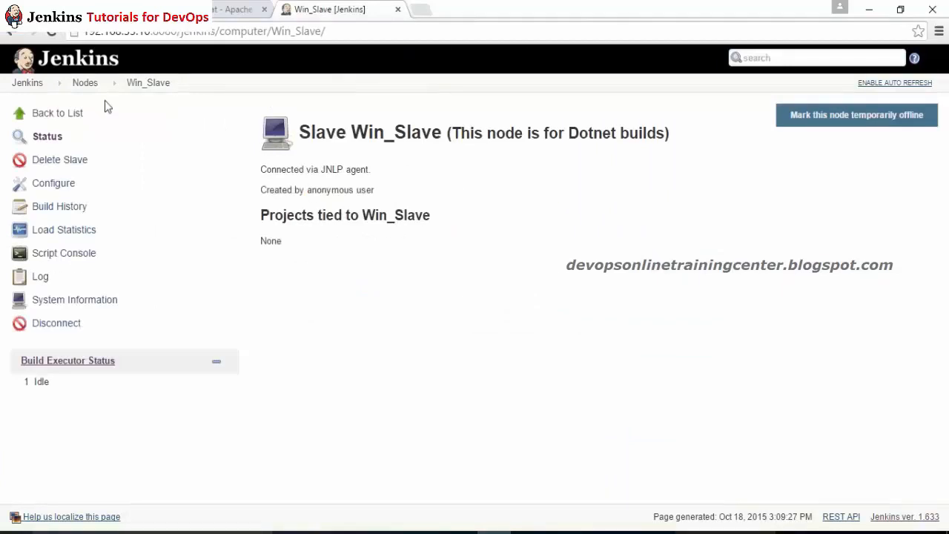
left_click(82, 84)
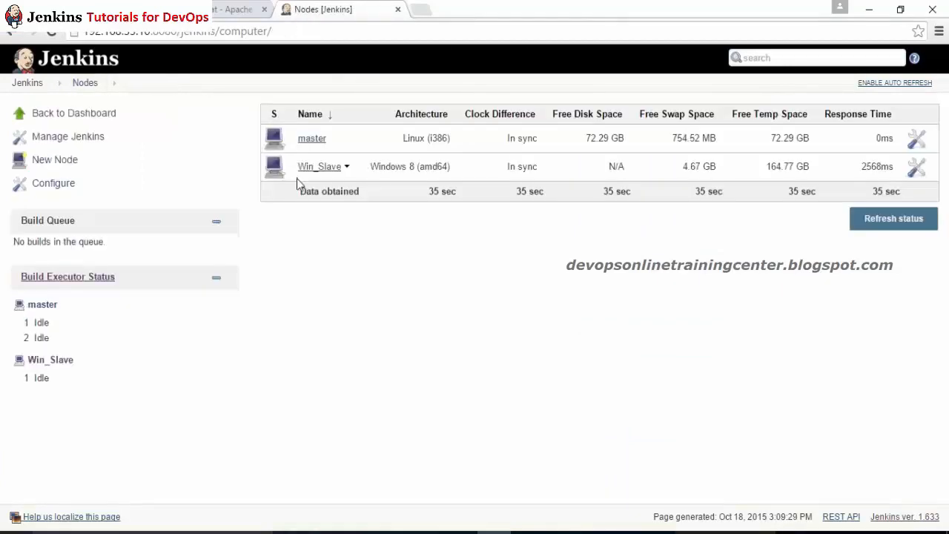
left_click_drag(396, 167, 444, 164)
left_click(442, 170)
triple_click(509, 166)
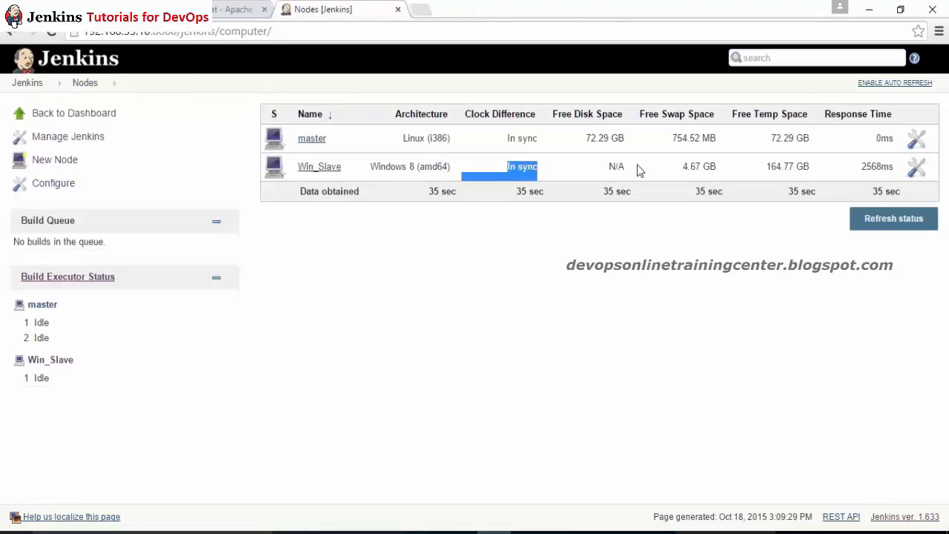
left_click_drag(799, 166, 686, 166)
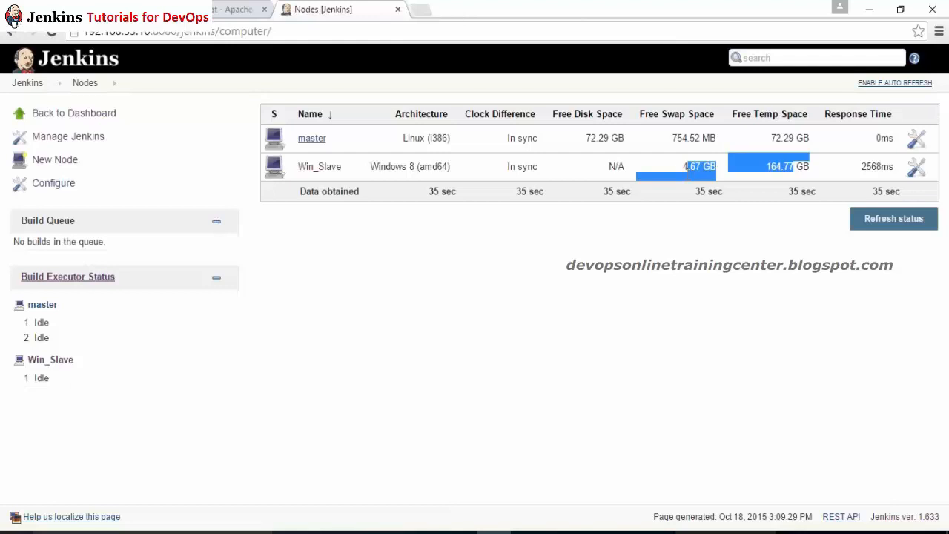
left_click(62, 376)
left_click_drag(62, 376, 65, 413)
left_click(65, 412)
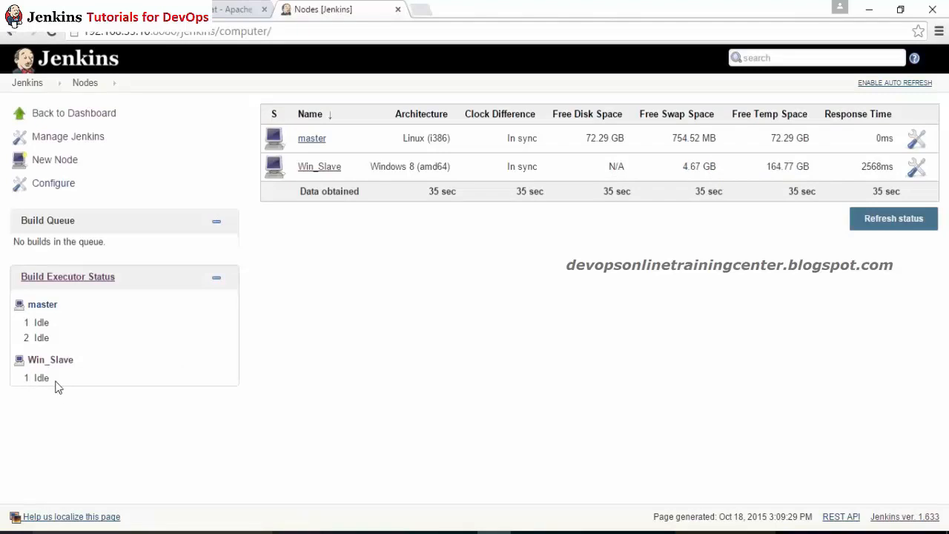
left_click_drag(54, 381, 17, 380)
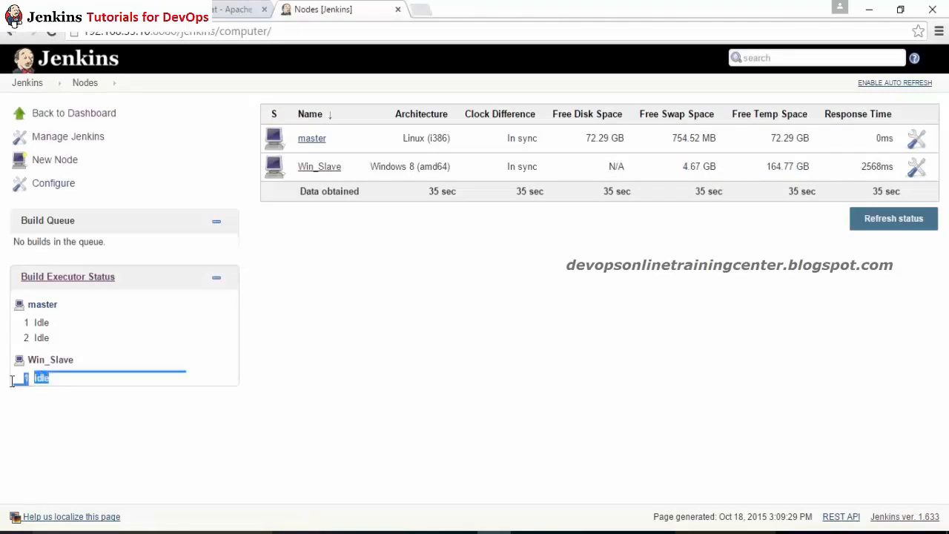
left_click(23, 392)
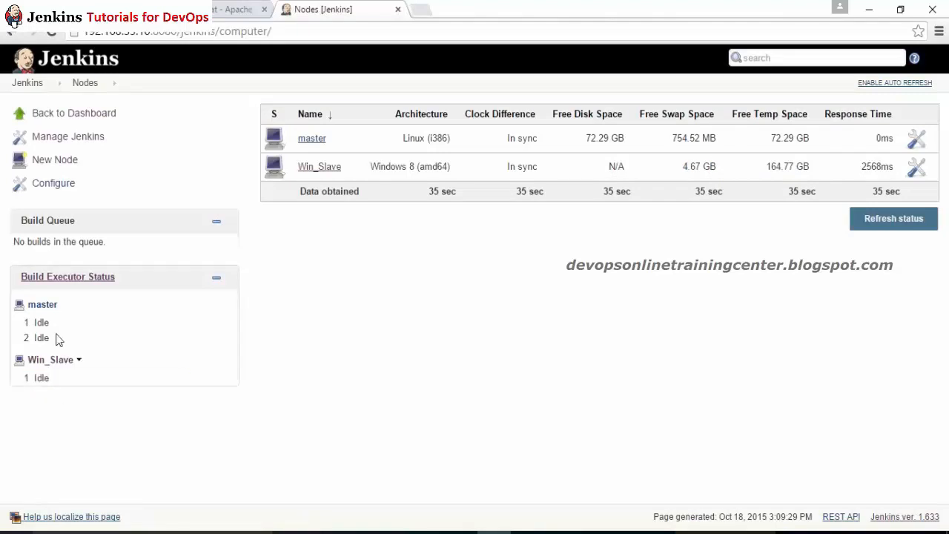
left_click_drag(57, 338, 16, 301)
left_click(312, 138)
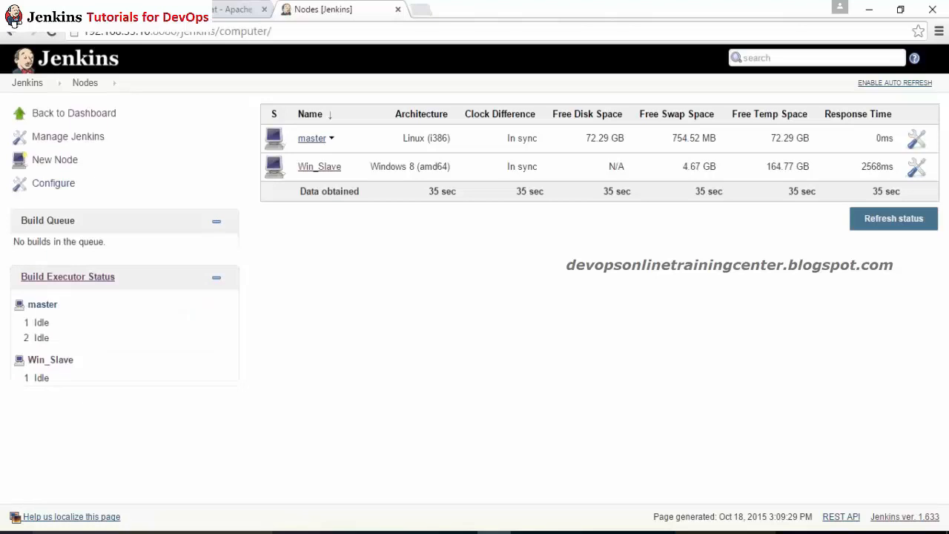
Step: Check in its configuration that the master node uses 2 executors
left_click(53, 160)
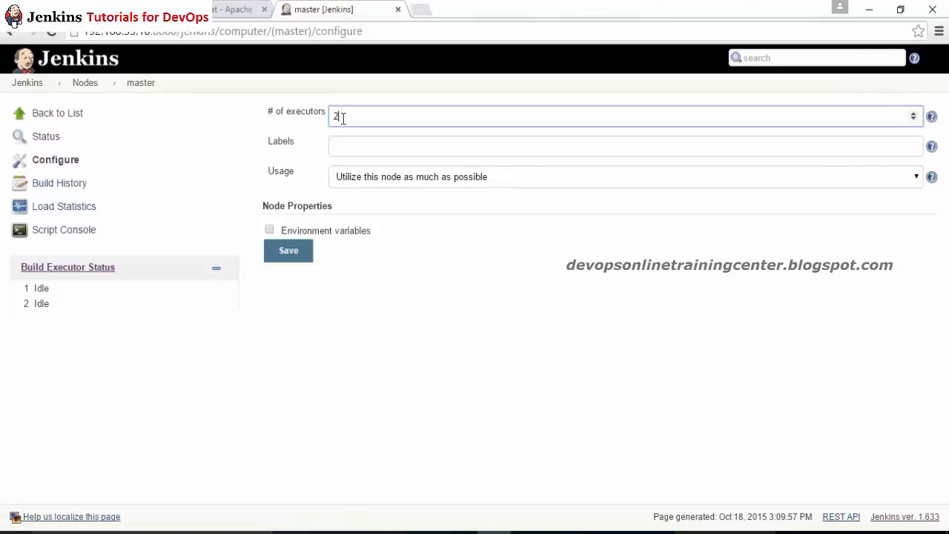
left_click_drag(344, 118, 273, 118)
left_click(84, 86)
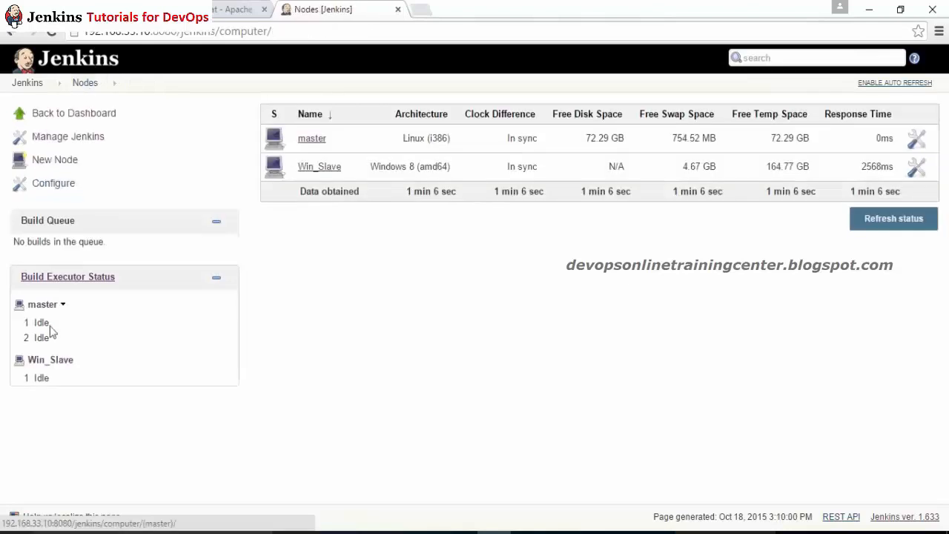
Step: Change Win_Slave's # of executors to 2, save, and confirm both executors are idle
left_click(320, 167)
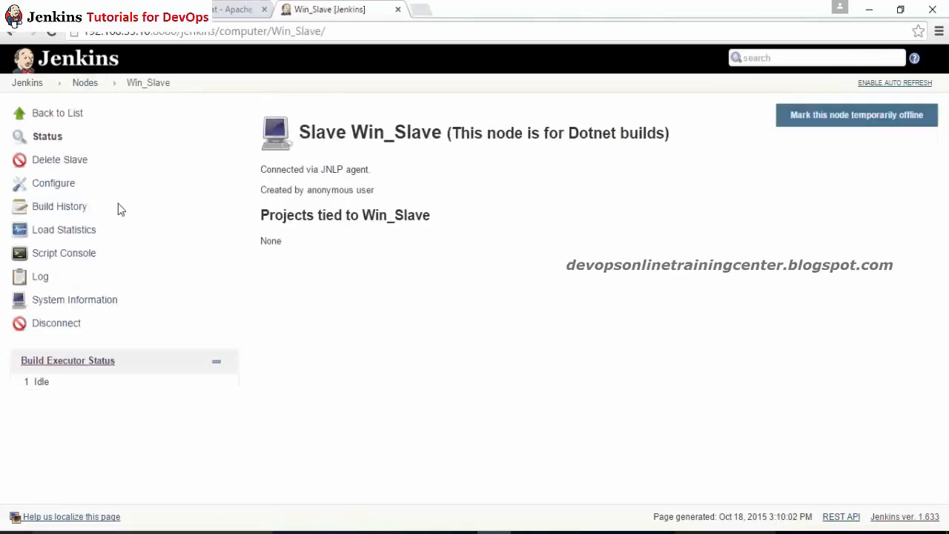
left_click(71, 187)
left_click_drag(359, 186, 300, 157)
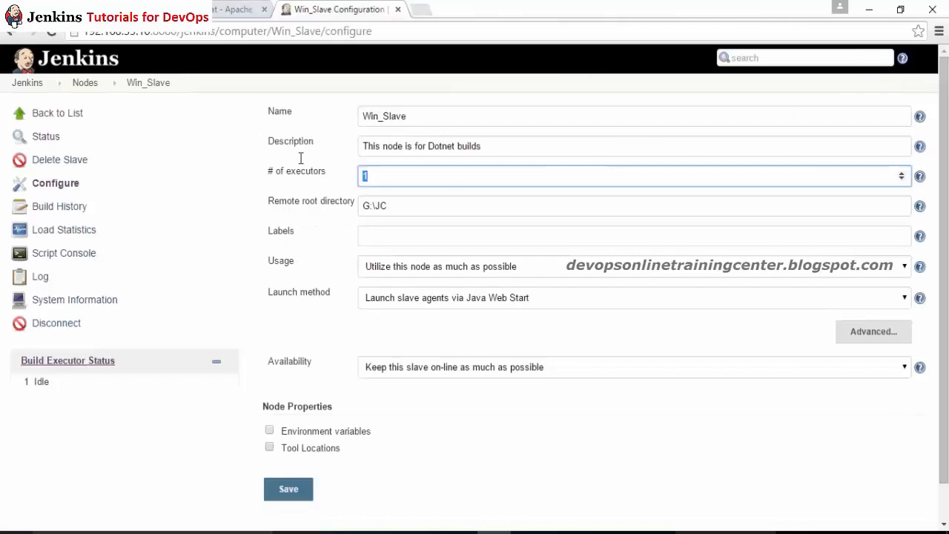
type("2")
left_click(289, 491)
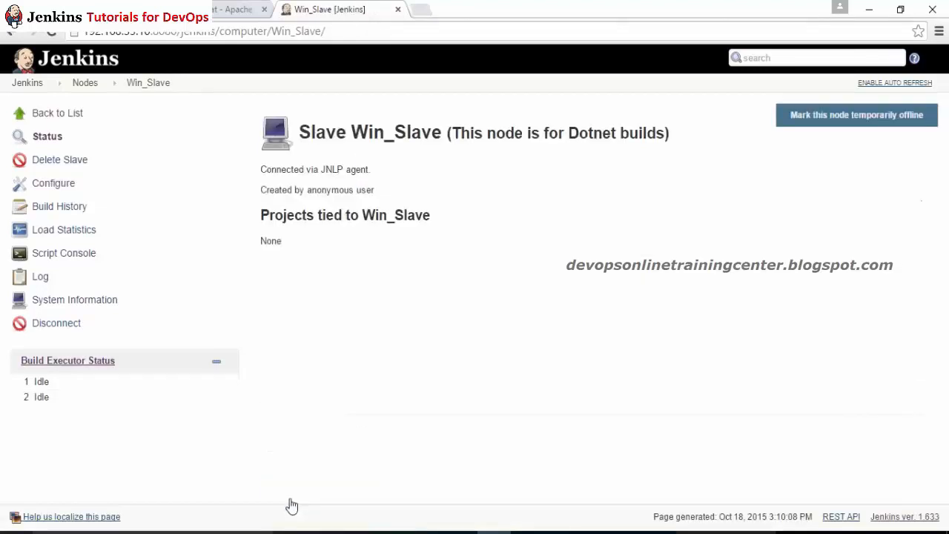
left_click_drag(93, 406, 46, 361)
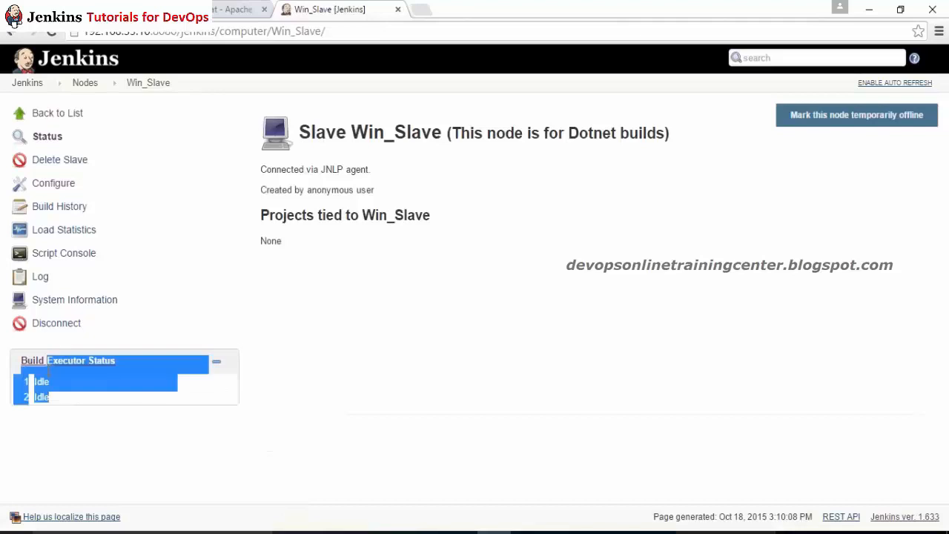
left_click(85, 82)
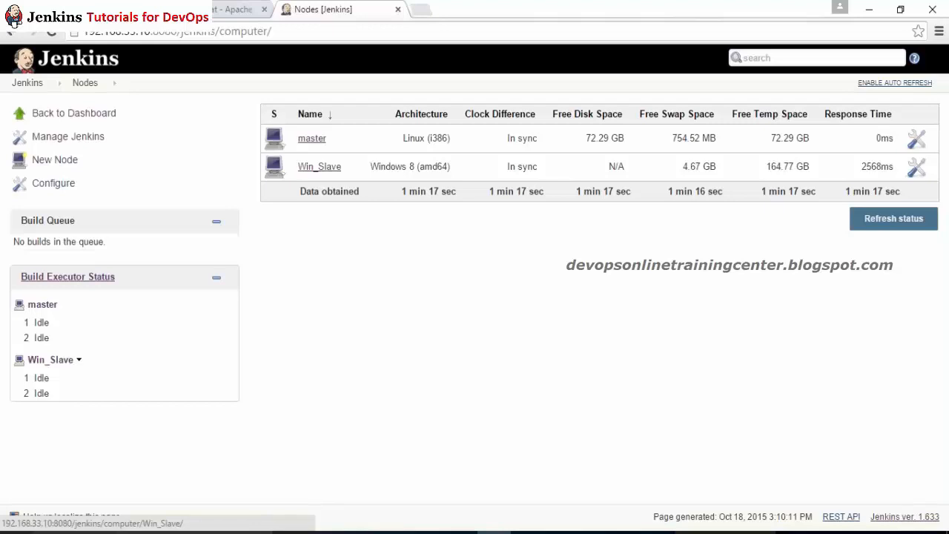
Step: Start a new Jenkins node, and reset the PuTTY shell to the home directory with a cleared screen
left_click(54, 160)
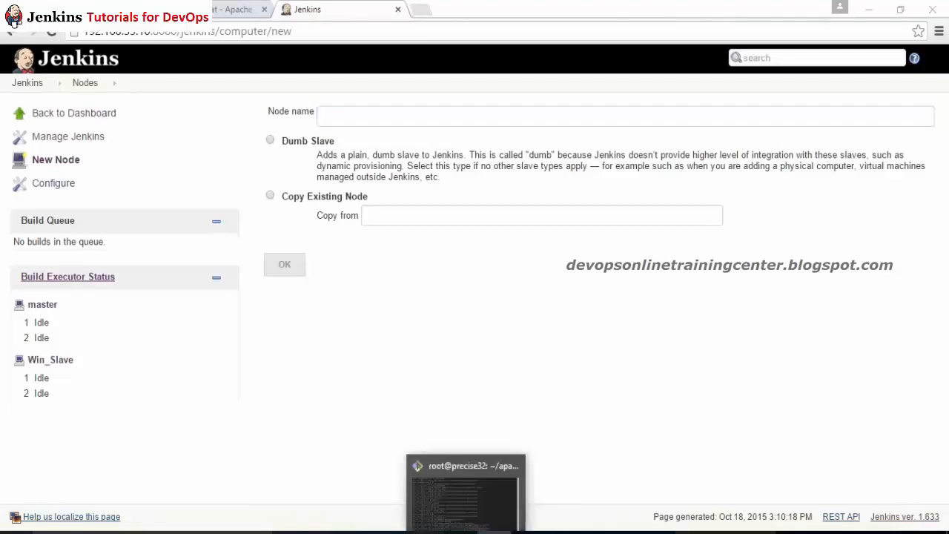
left_click(466, 532)
key("ctrl+c")
type("cd")
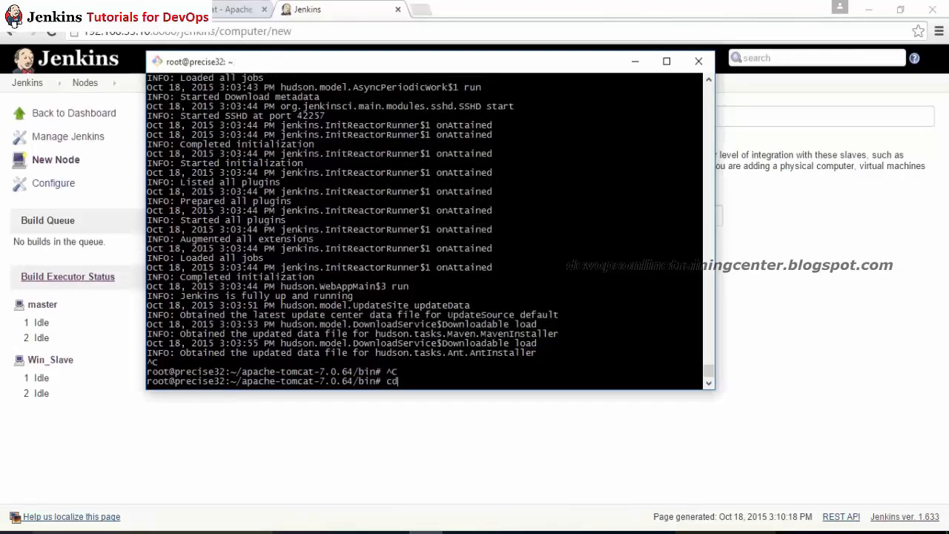
key("Return")
key("ctrl+l")
key("Return")
key("Return")
key("Return")
key("Return")
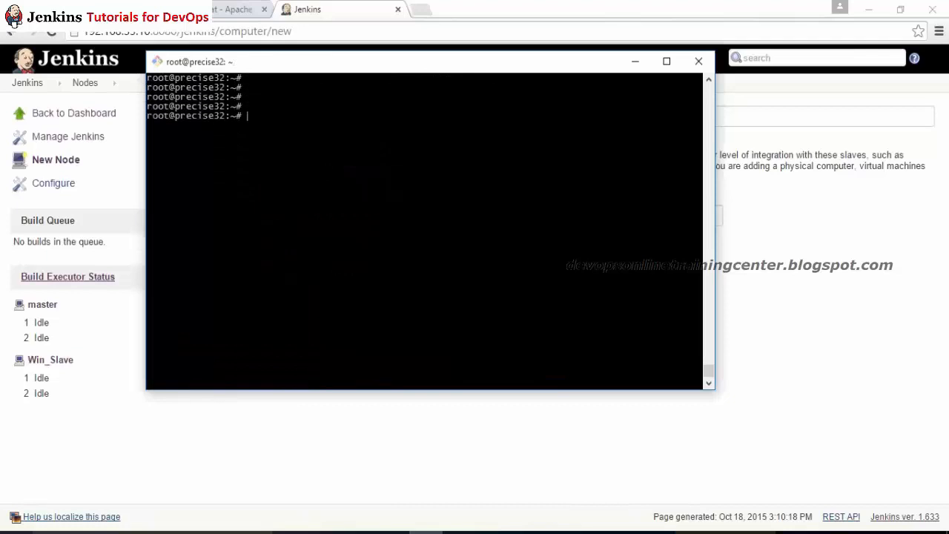
key("Return")
key("Return")
key("alt+Tab")
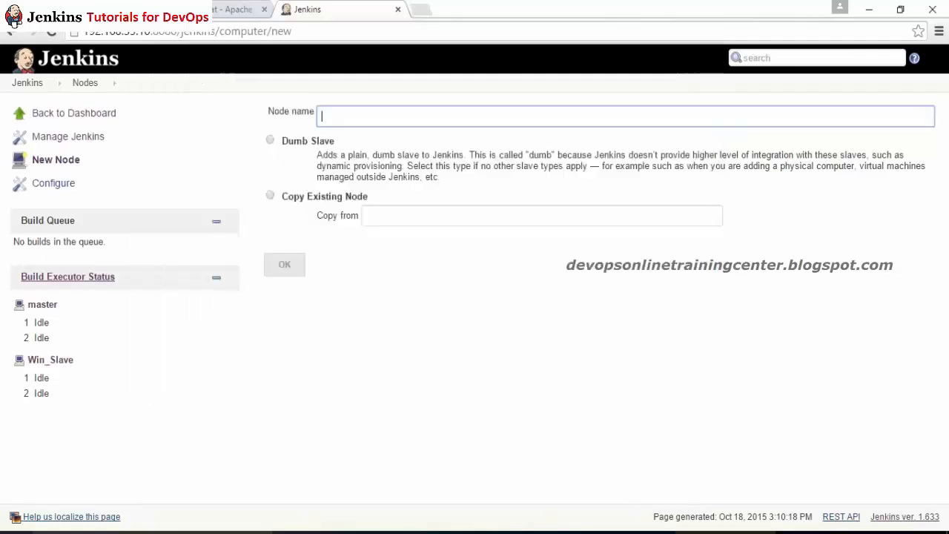
key("alt+Tab")
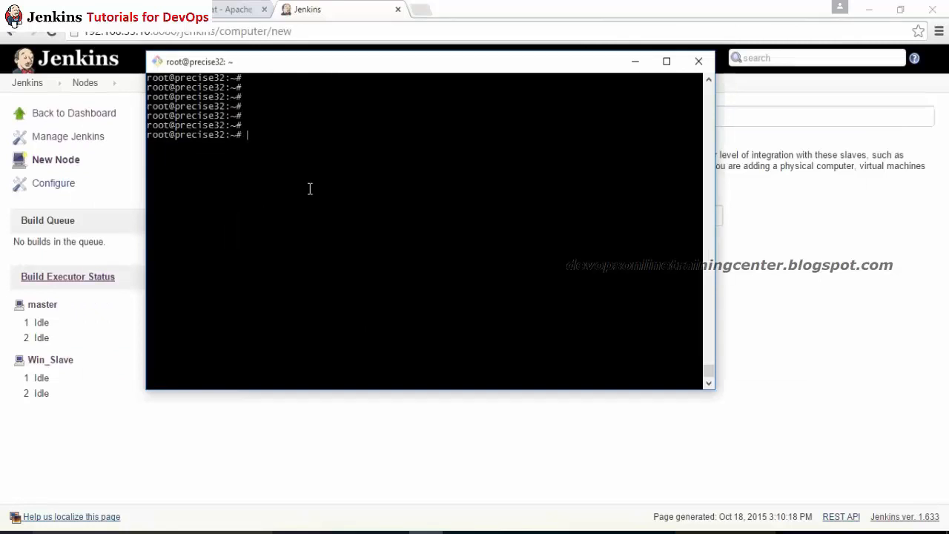
key("alt+Tab")
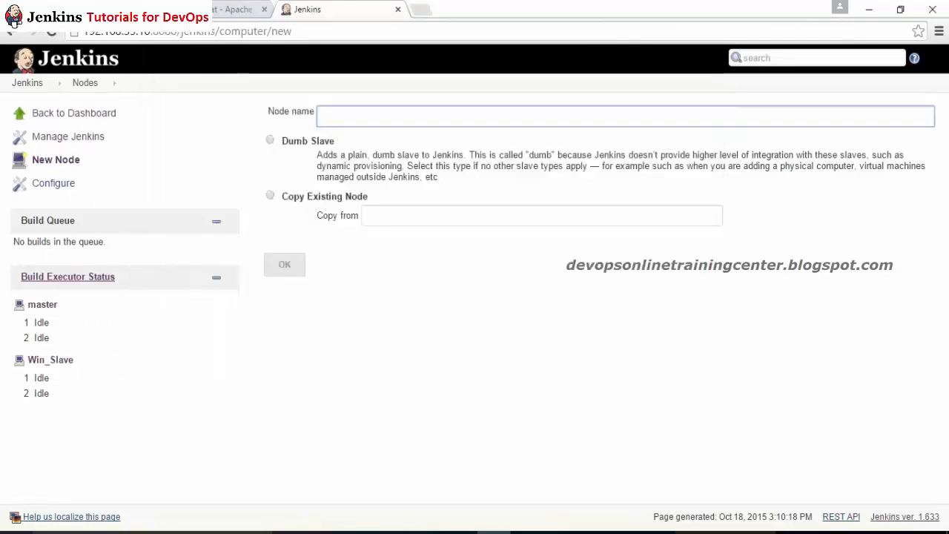
Step: Create a node named Linux_Node as a copy of the existing Win_Slave node
type("Linux_Node")
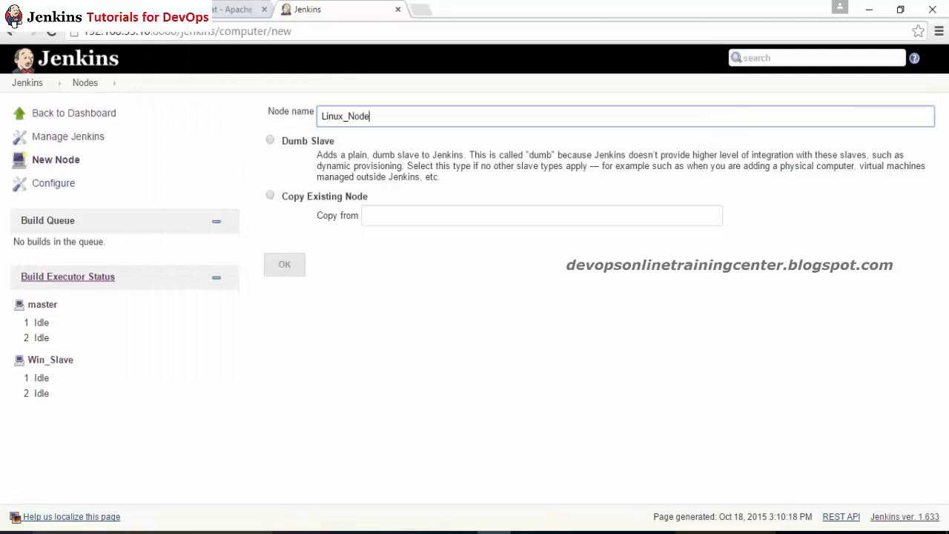
left_click(270, 139)
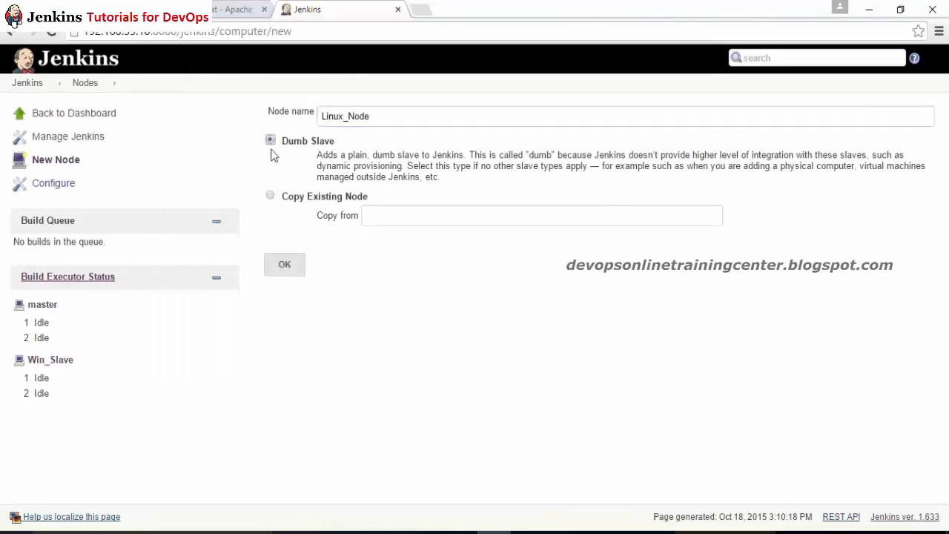
left_click(270, 198)
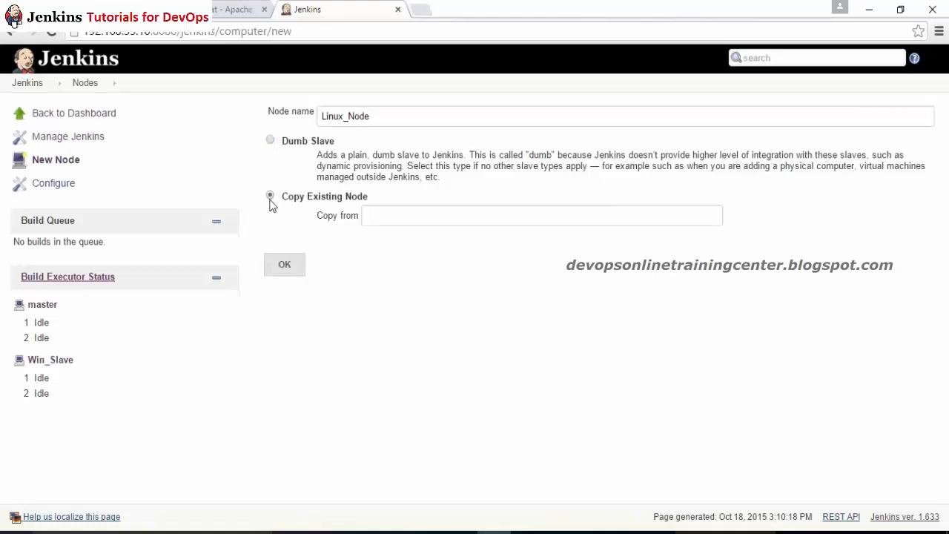
left_click(383, 220)
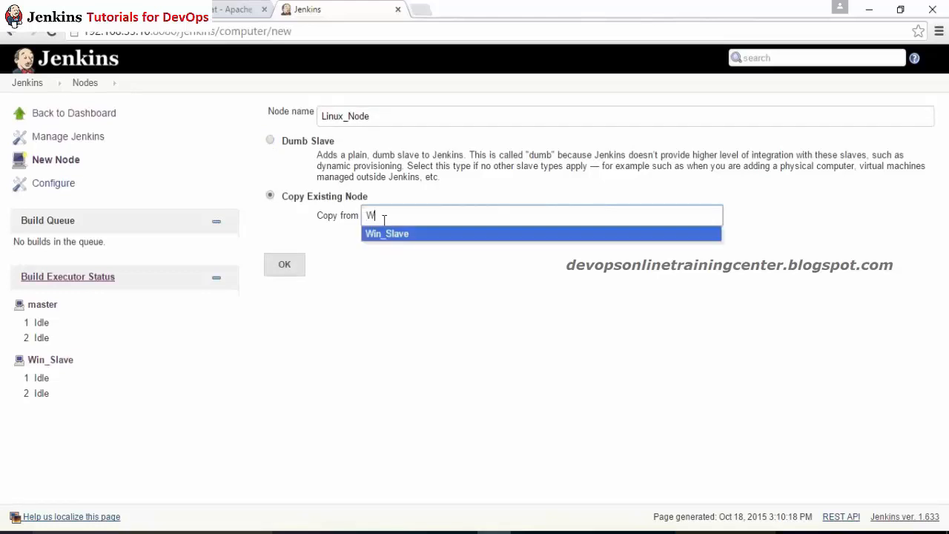
left_click(394, 235)
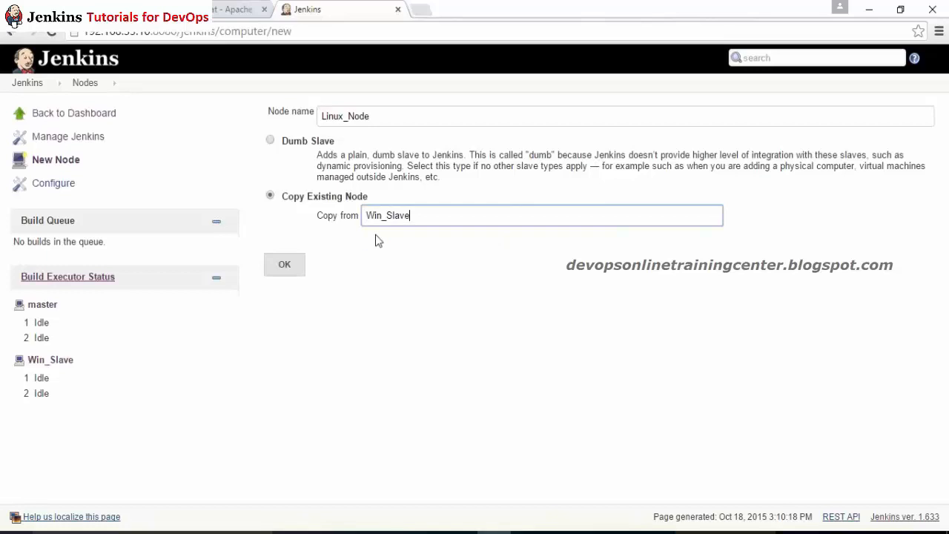
left_click(289, 269)
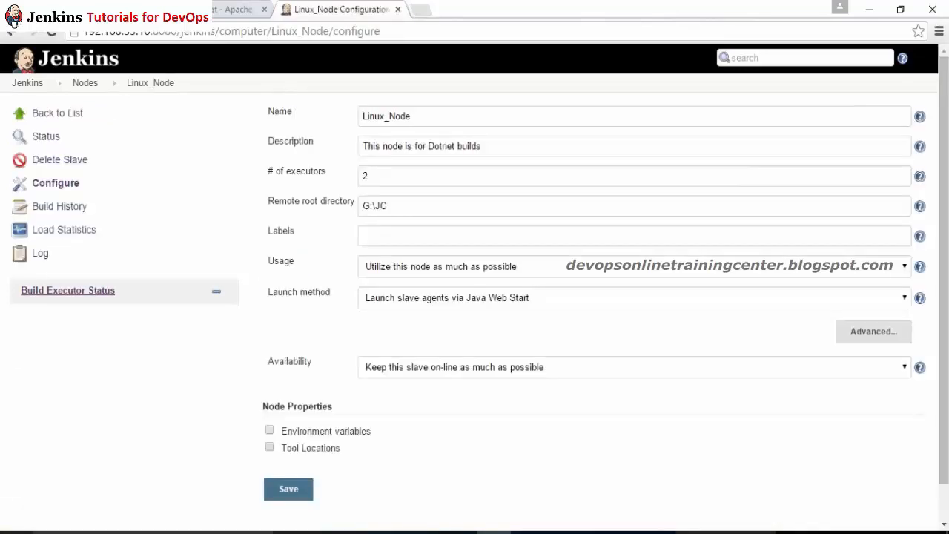
Step: Change the node description from Dotnet to Java and the remote root directory to /root/JC
left_click_drag(393, 206, 342, 202)
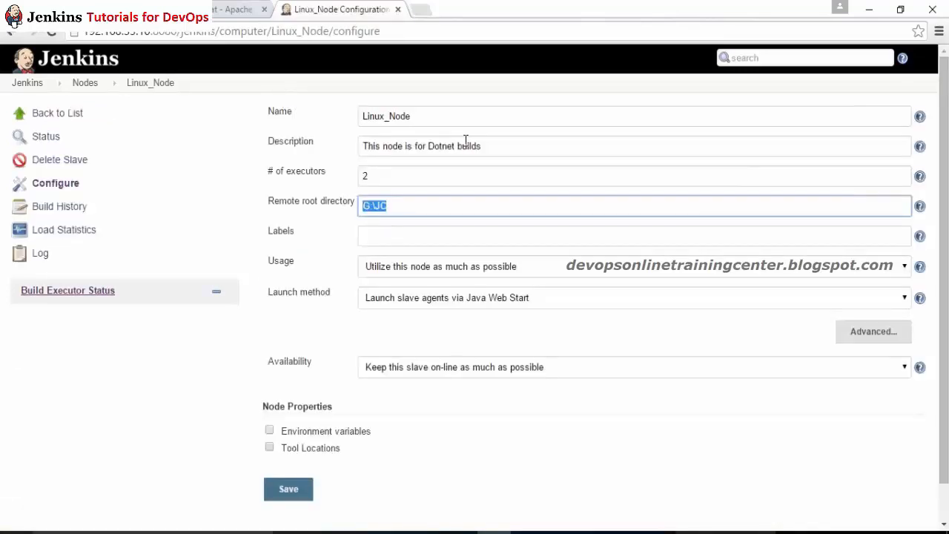
double_click(428, 148)
key("BackSpace")
type("Jav")
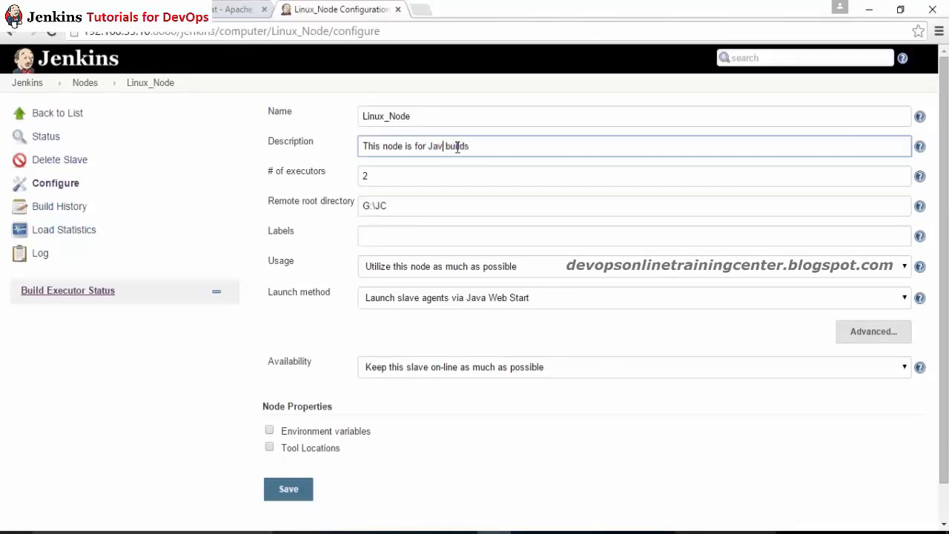
type("a")
left_click_drag(398, 205, 284, 202)
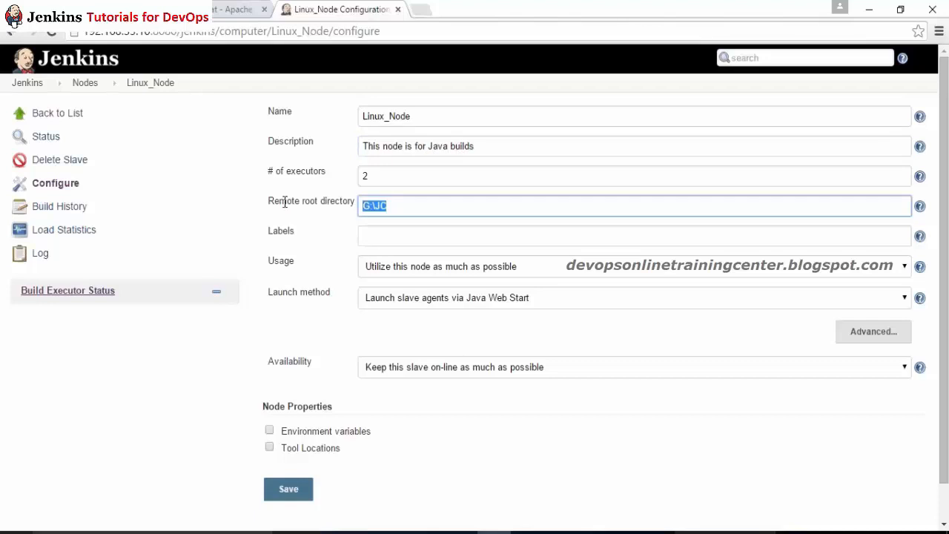
type("/root/")
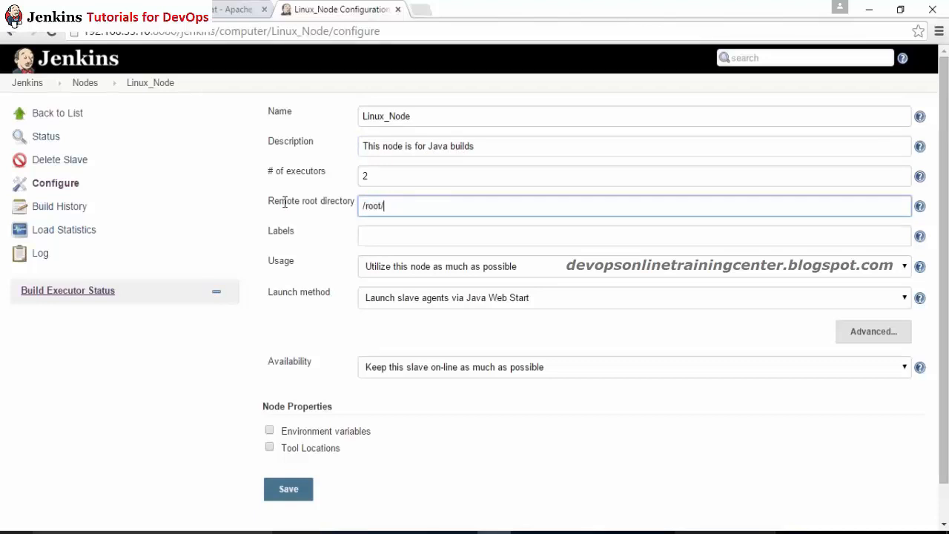
type("JC")
left_click(284, 202)
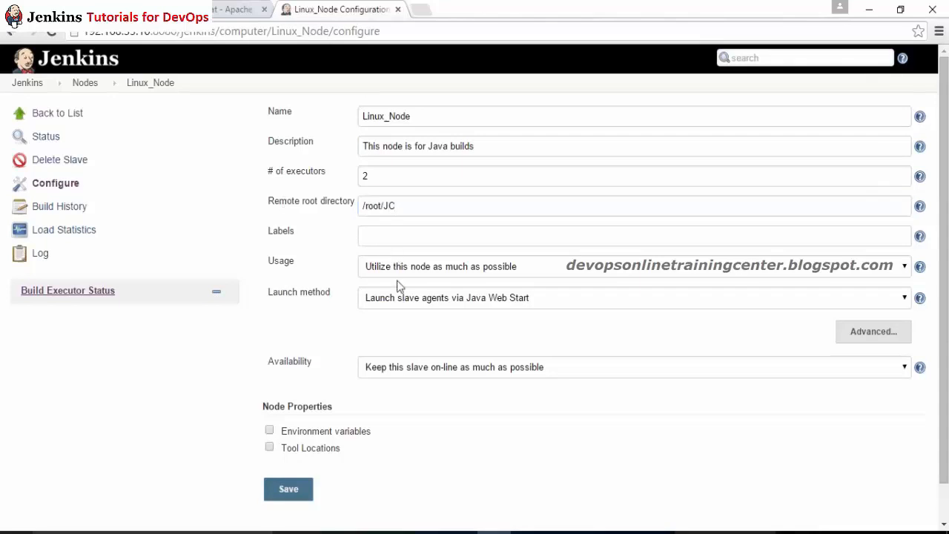
Step: Launch the agent on Unix via SSH with host 192.168.33.10, and start adding a credential
left_click(408, 303)
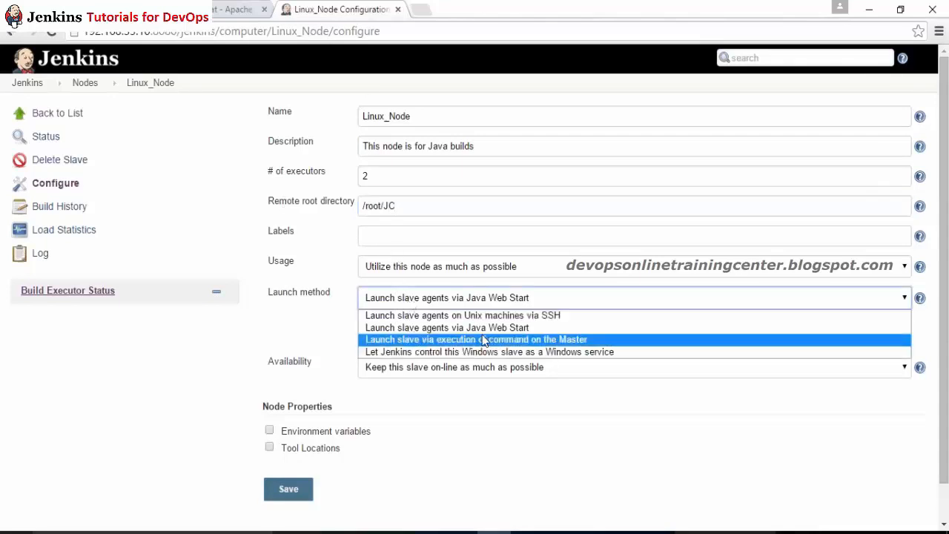
left_click(474, 315)
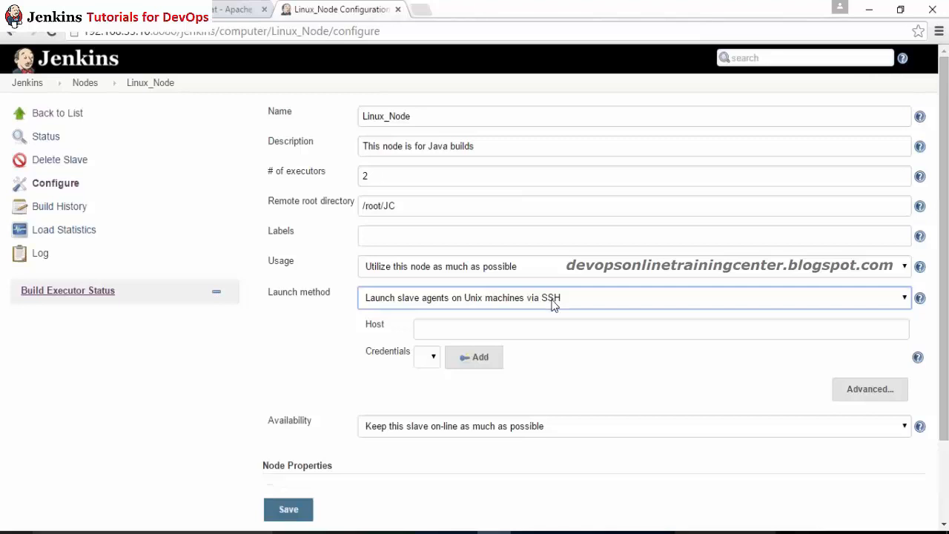
left_click(519, 329)
type("1")
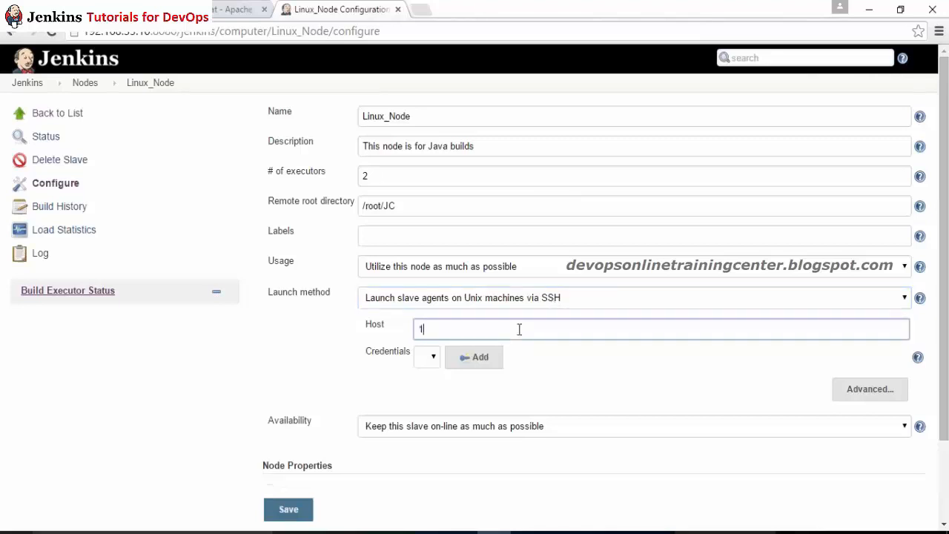
type("92.168.33.10")
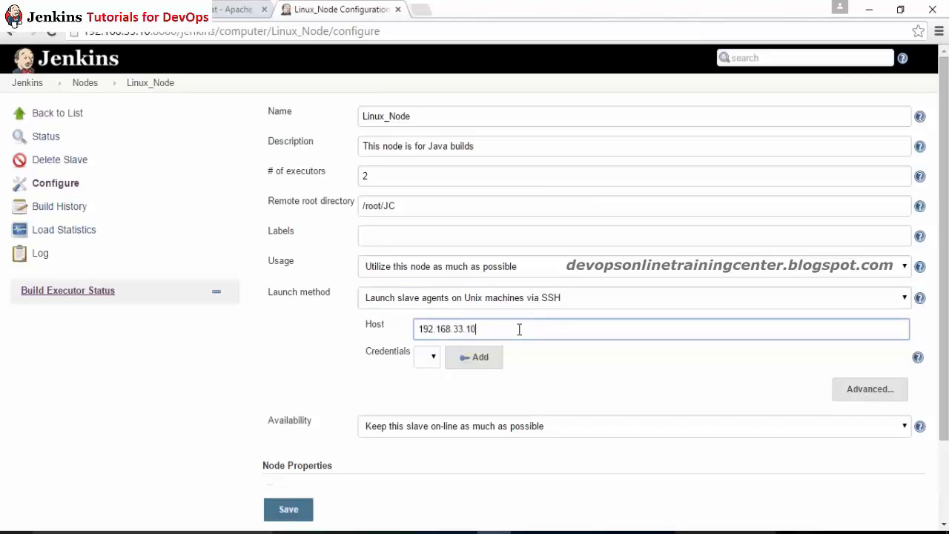
left_click(476, 358)
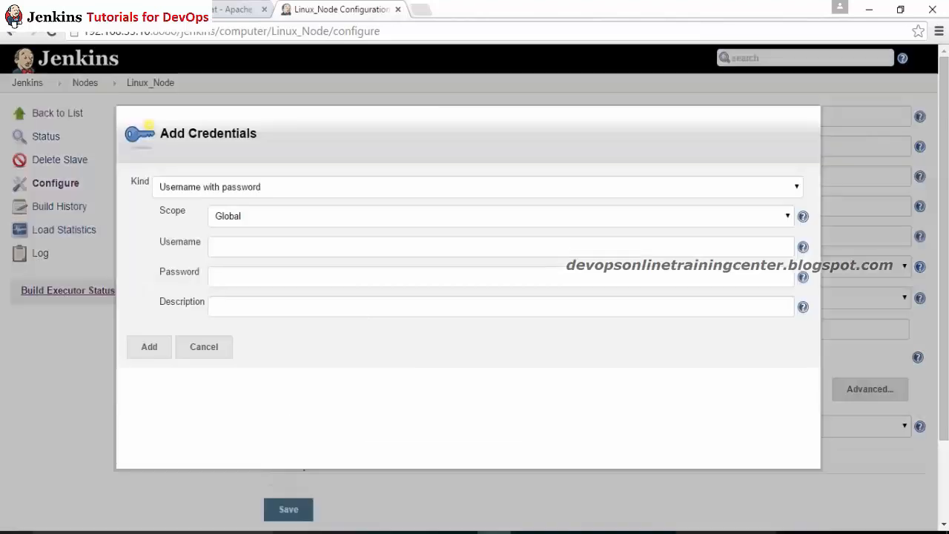
Step: Add a new SSH credential with the node user's username, password and a description
left_click(230, 245)
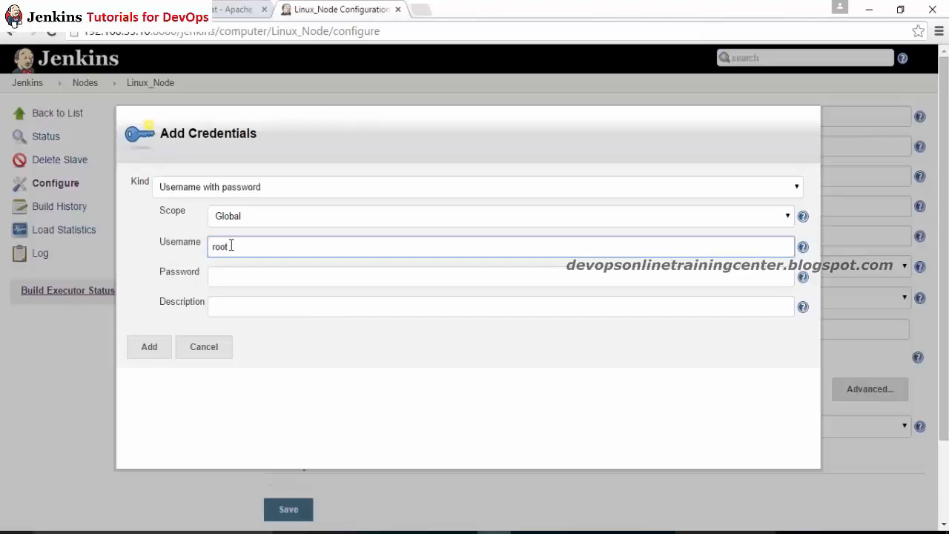
key("BackSpace")
key("BackSpace")
key("BackSpace")
key("BackSpace")
key("Tab")
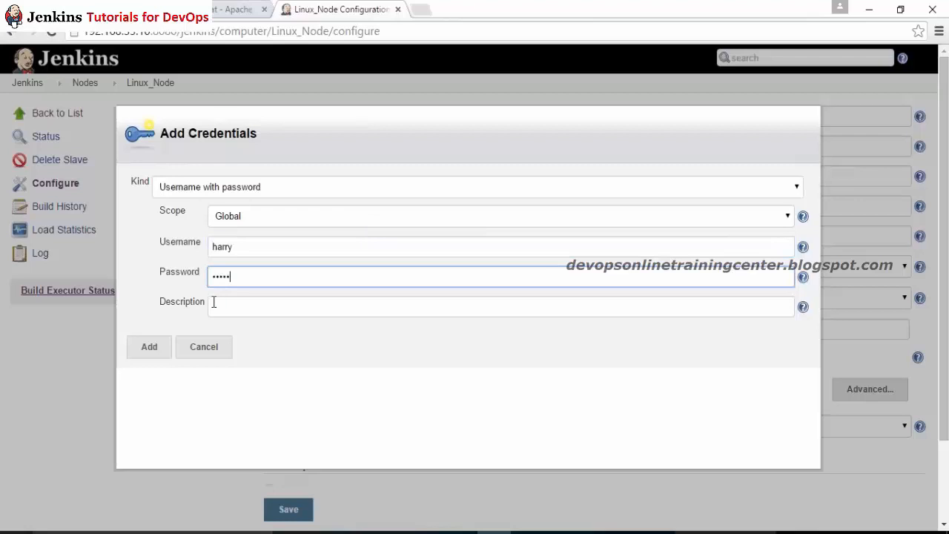
key("Tab")
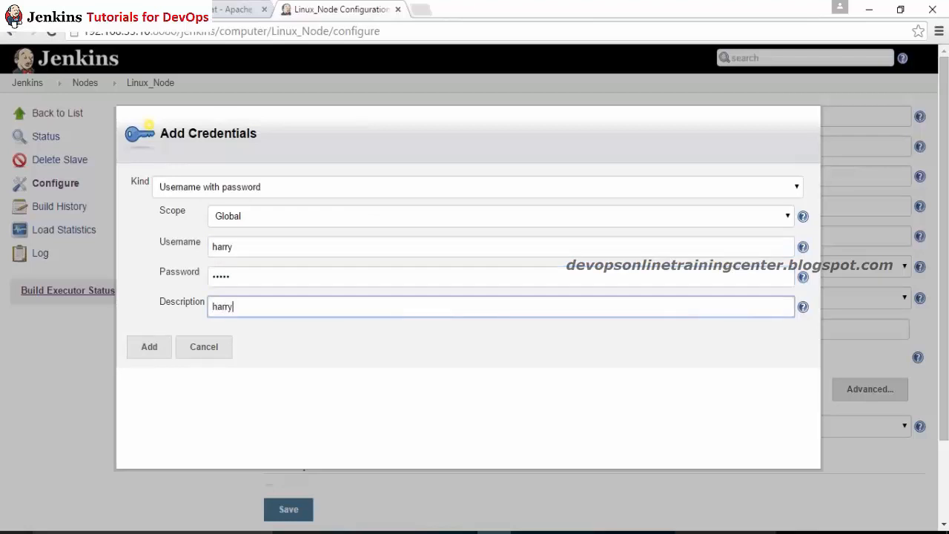
left_click(154, 345)
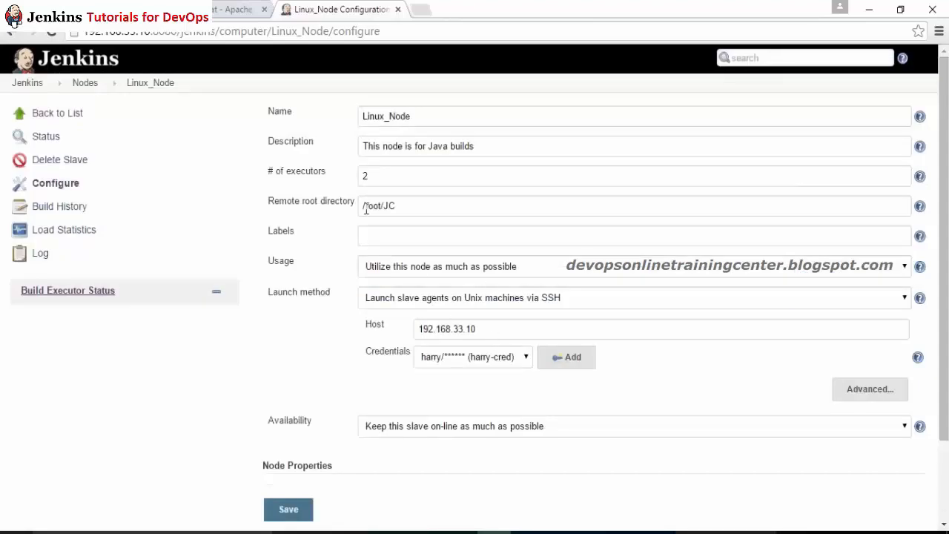
Step: Set the remote root directory to JC in that user's home folder and save Linux_Node
left_click_drag(407, 203, 255, 210)
type("/h")
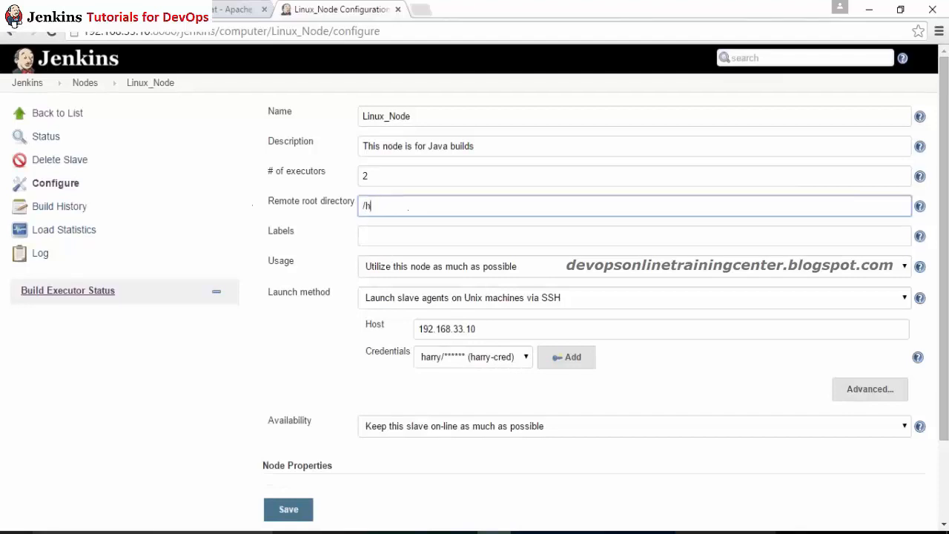
type("ome/harry/JC")
left_click(335, 234)
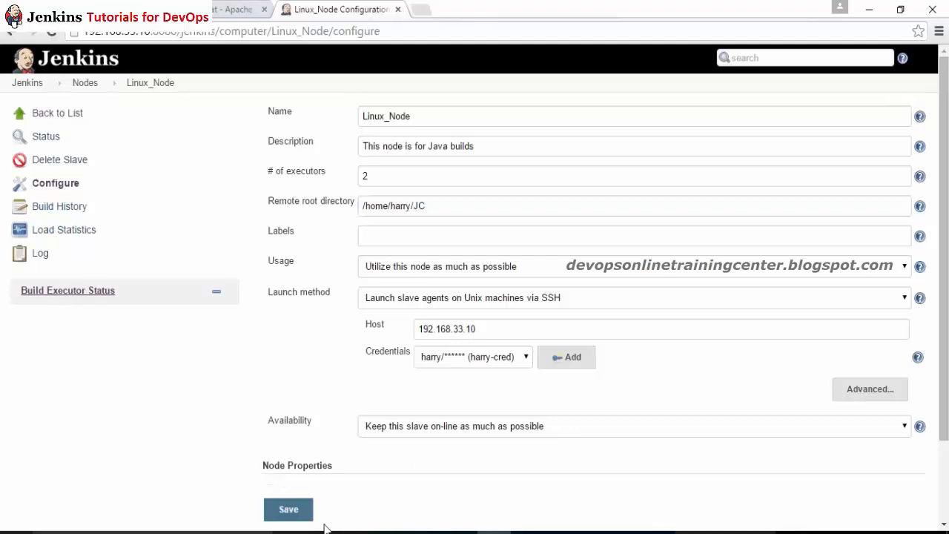
left_click(288, 509)
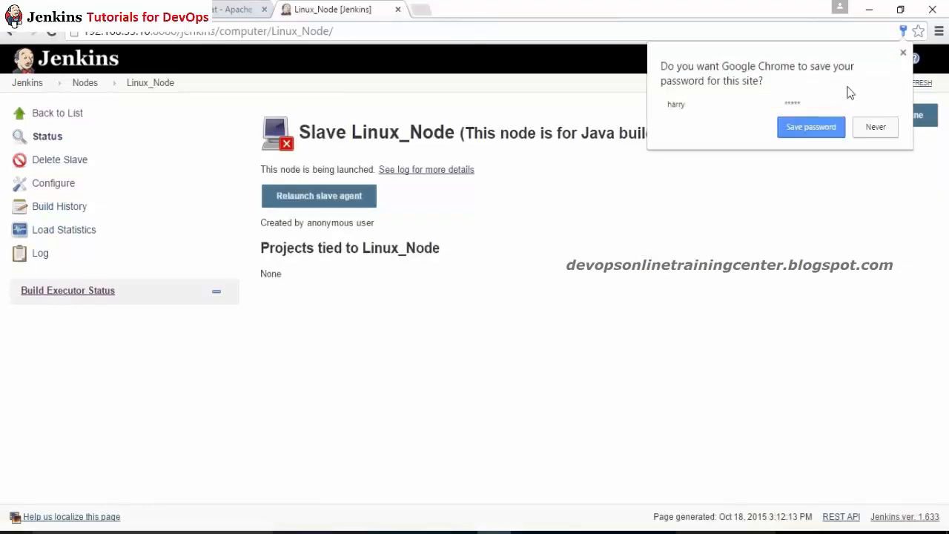
Step: Dismiss the browser's password prompt, relaunch the Linux_Node agent and review the connection-closed error
left_click(800, 139)
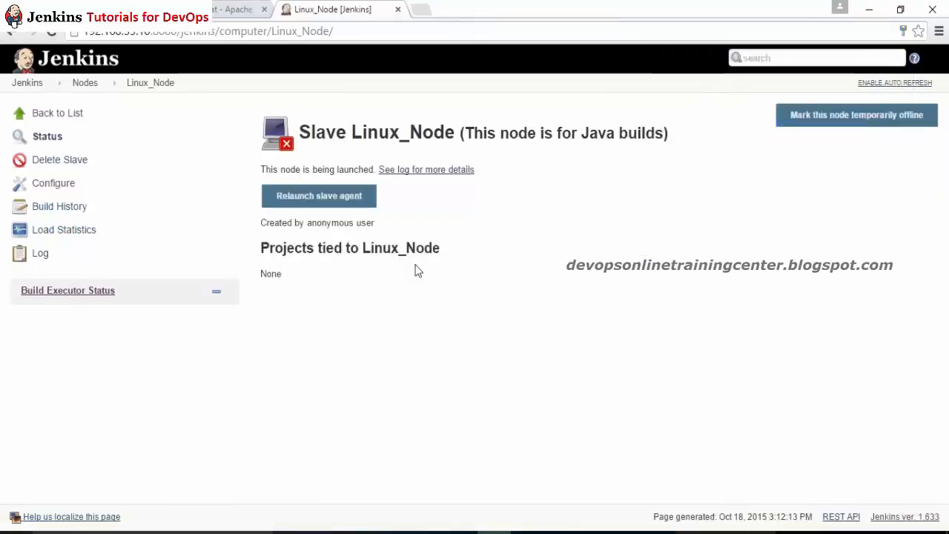
left_click(339, 200)
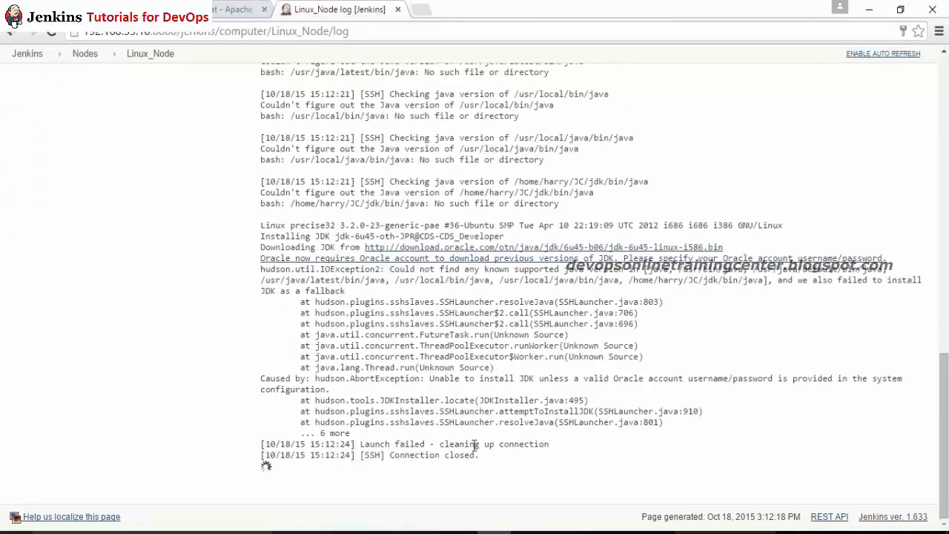
left_click_drag(480, 454, 335, 401)
left_click(526, 346)
Step: Launch the Linux_Node agent again from its status page
left_click(159, 54)
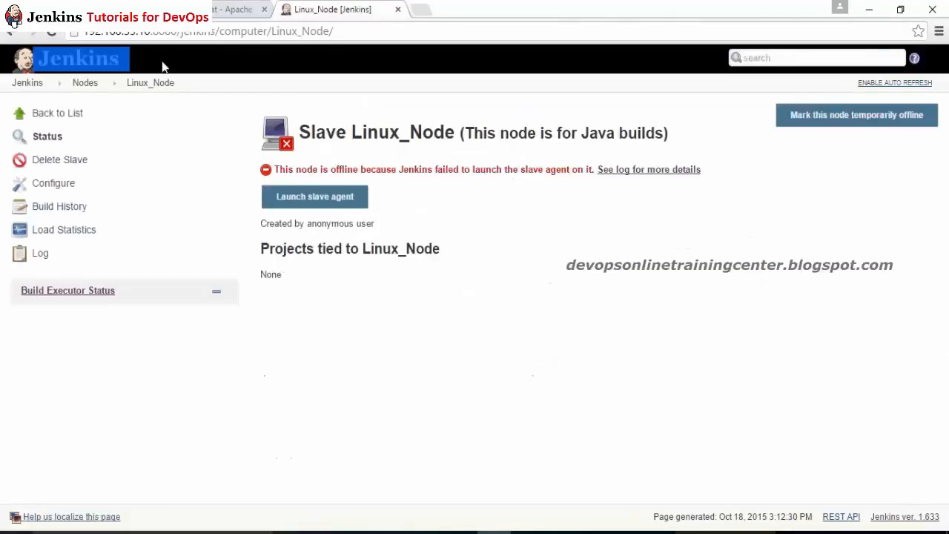
left_click(316, 207)
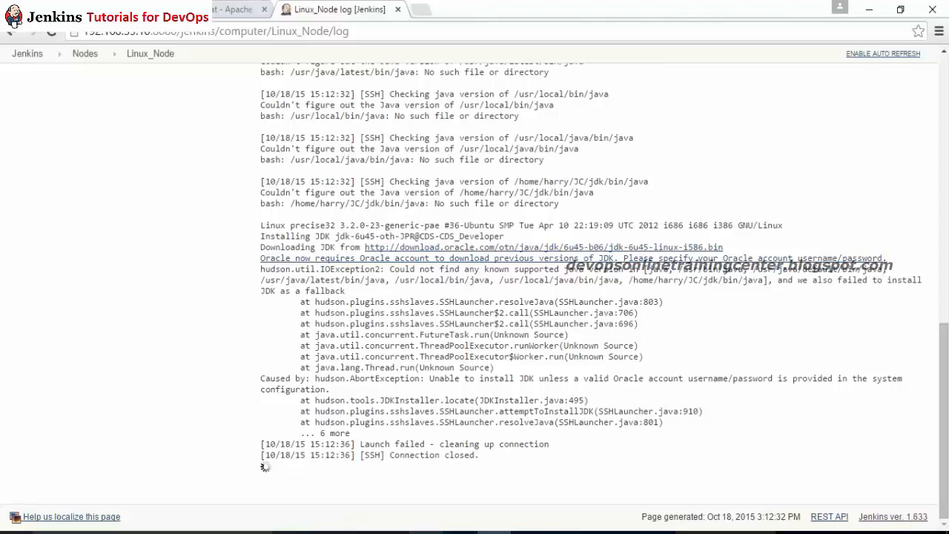
left_click(426, 533)
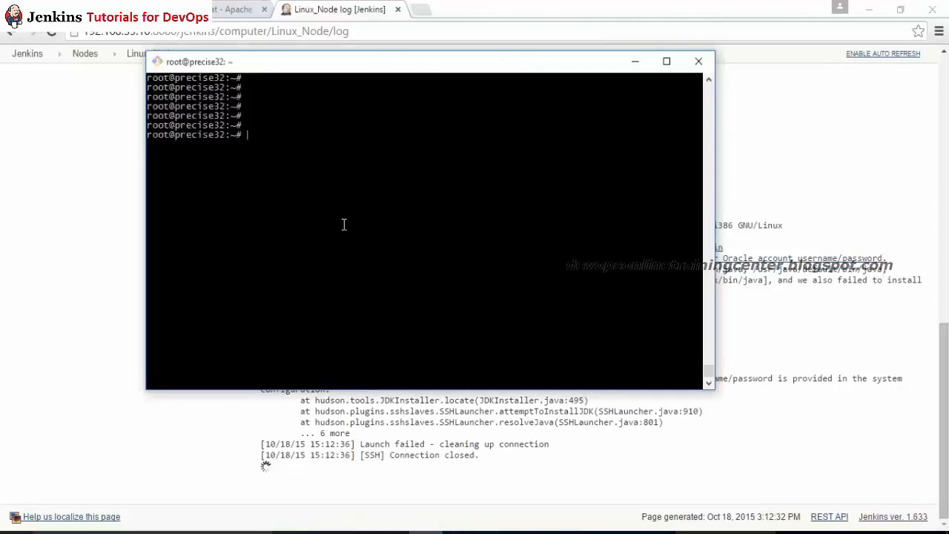
Step: Confirm java is not installed, then switch to the node user's account and home directory
type("java")
key("Return")
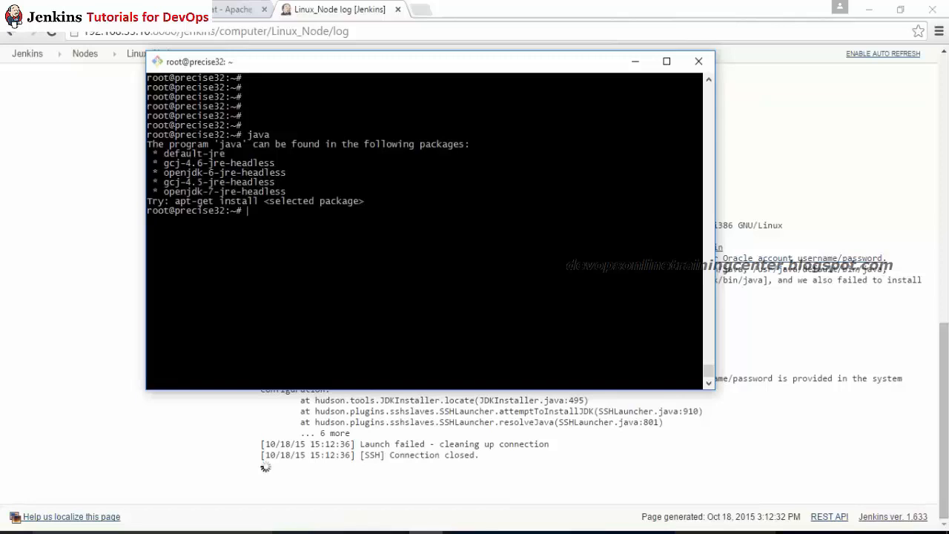
type("su harry")
key("Return")
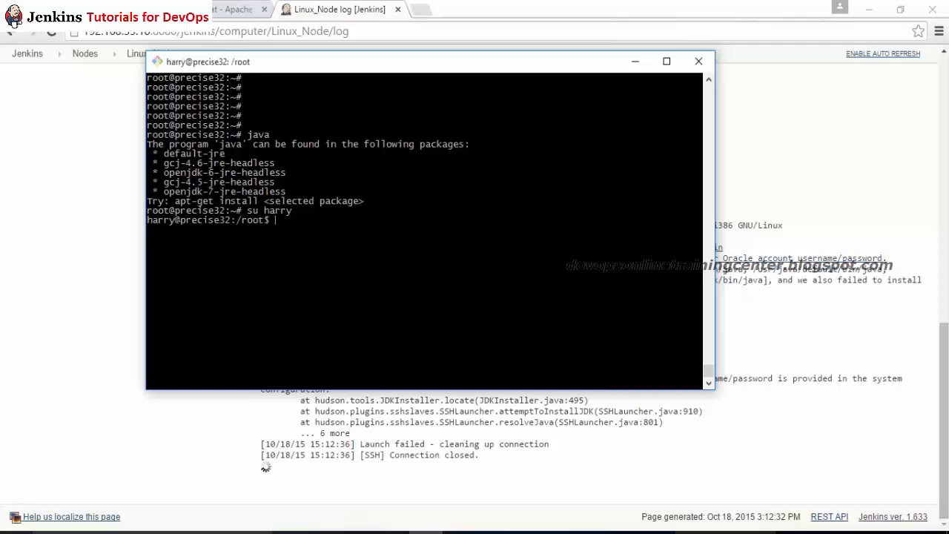
type("cd")
key("Return")
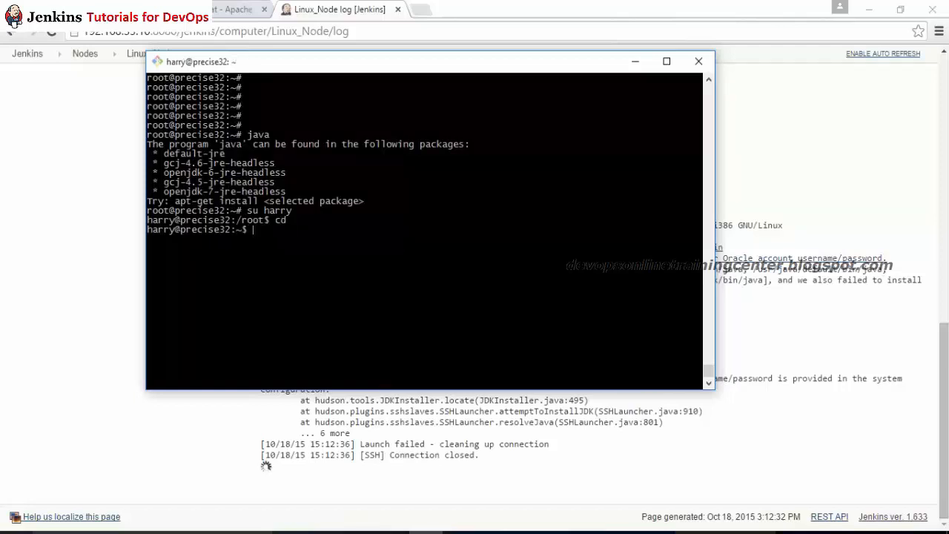
Step: Cancel the half-typed echo command, exit back to the root shell and begin copying the JRE
type("echo")
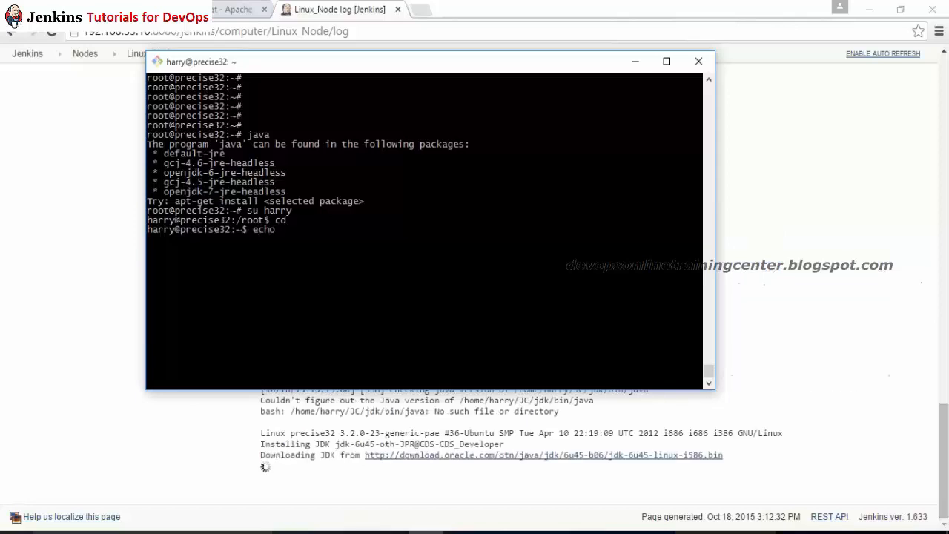
type(" /root/J")
key("BackSpace")
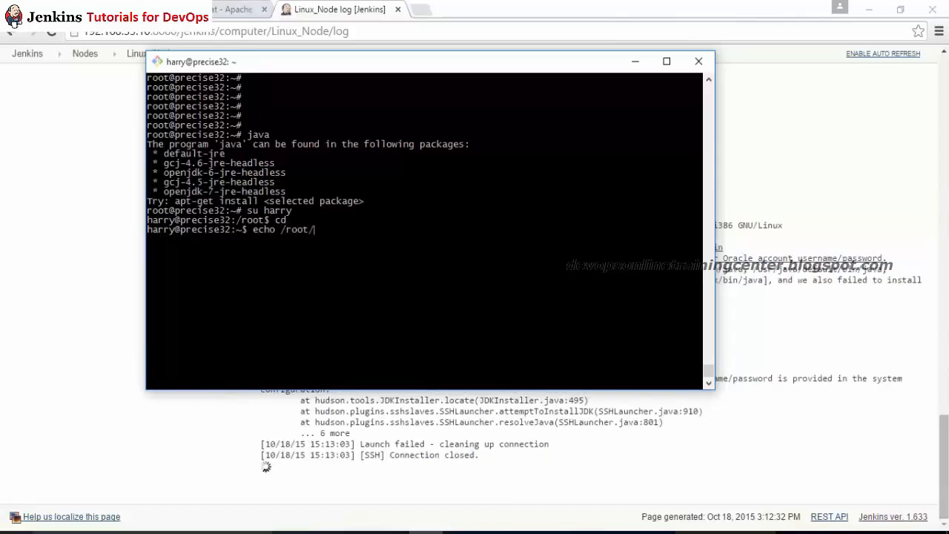
type("j")
key("ctrl+c")
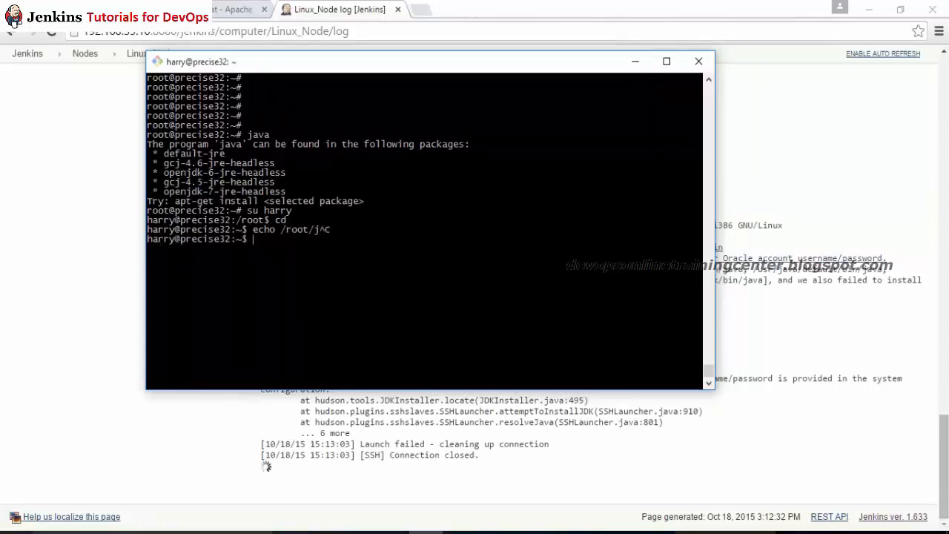
type("exit")
key("Return")
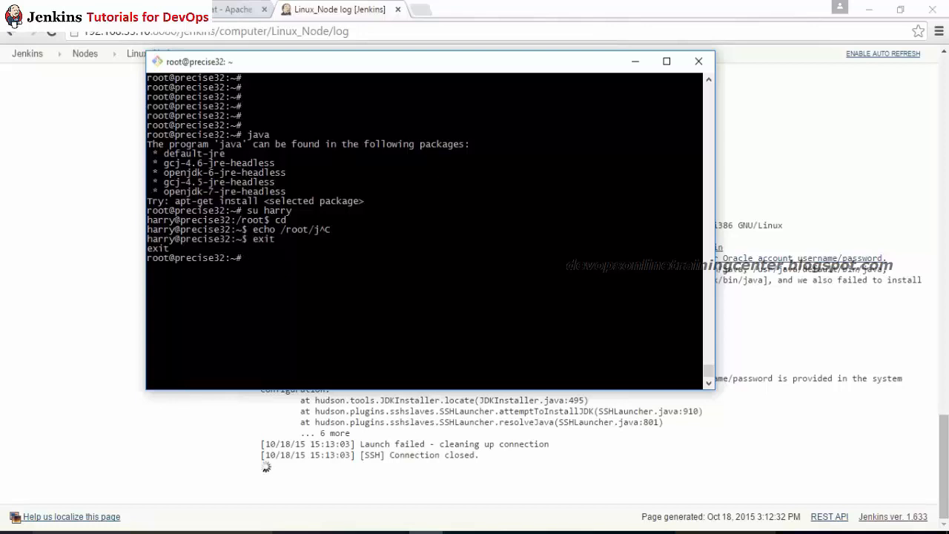
type("cp -r /root/jre")
Step: Copy jre-7u79-linux-i586.gz from /root into the node user's home directory
key("Tab")
key("Tab")
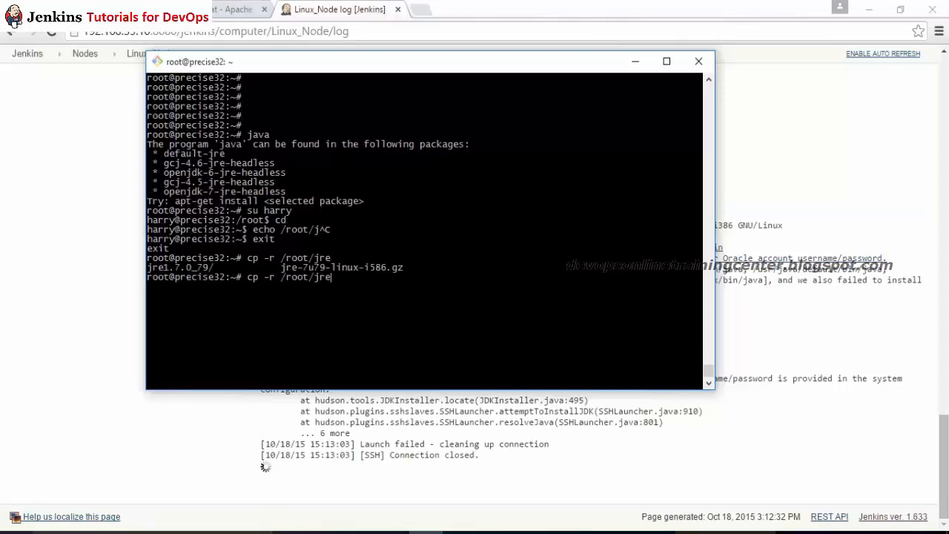
key("Tab")
type("-")
key("Tab")
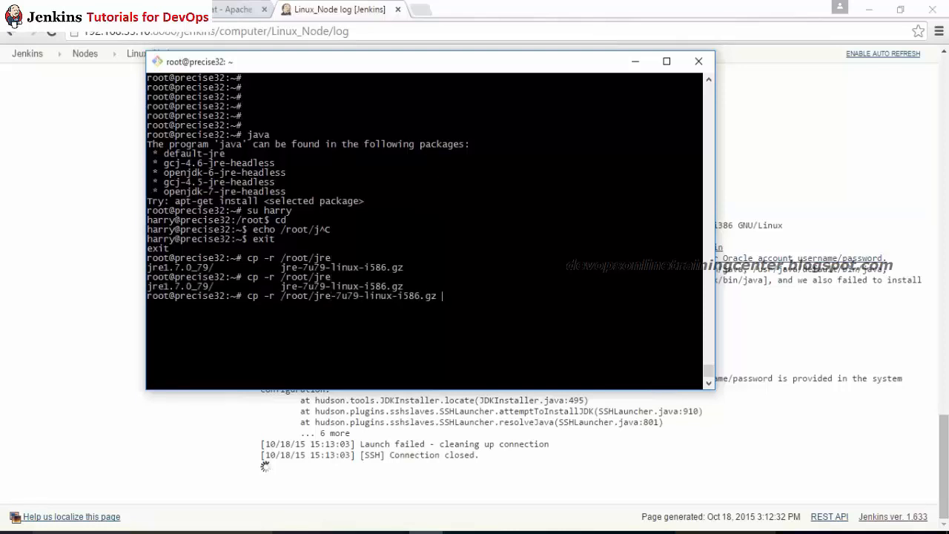
type("/home/harry/")
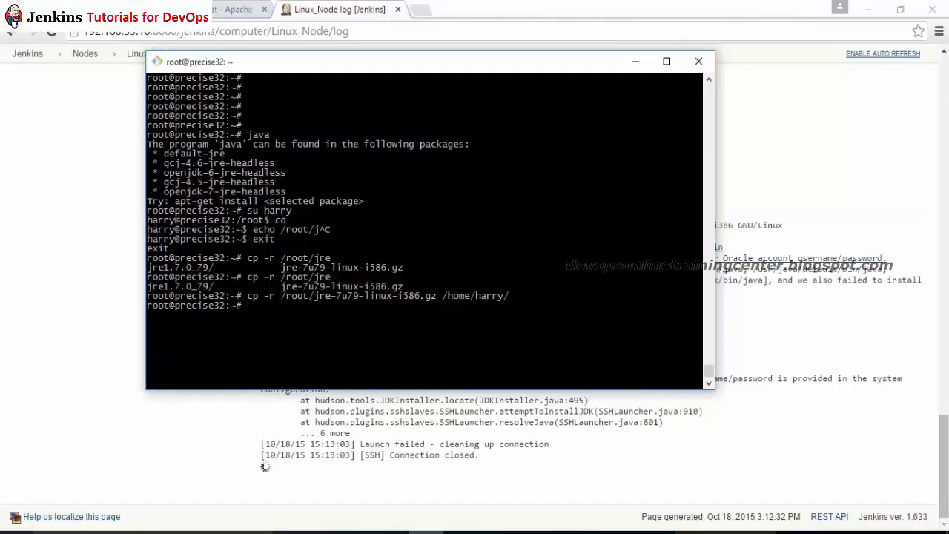
Step: Hand ownership of the copied JRE archive to the node user with chown
type("chown harry:harry /home/")
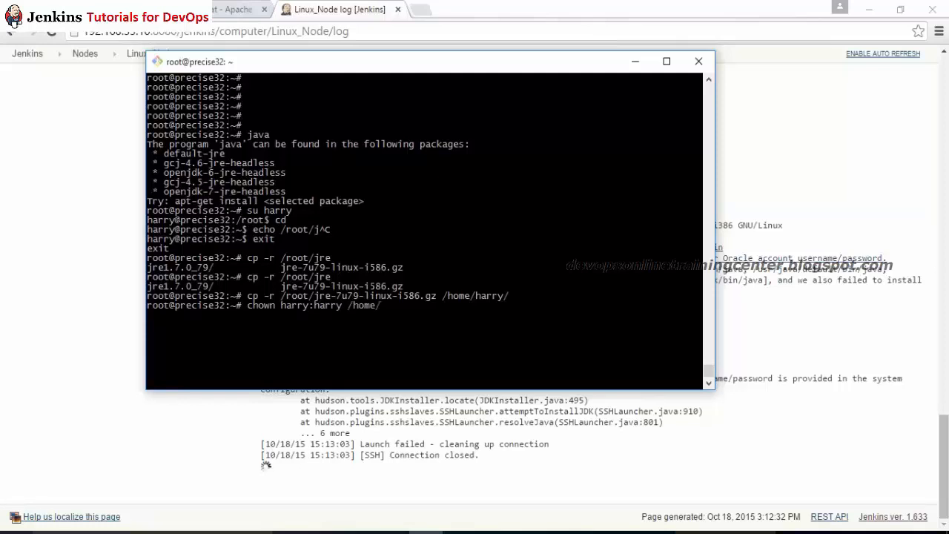
type("harry/jre-")
key("Tab")
key("Return")
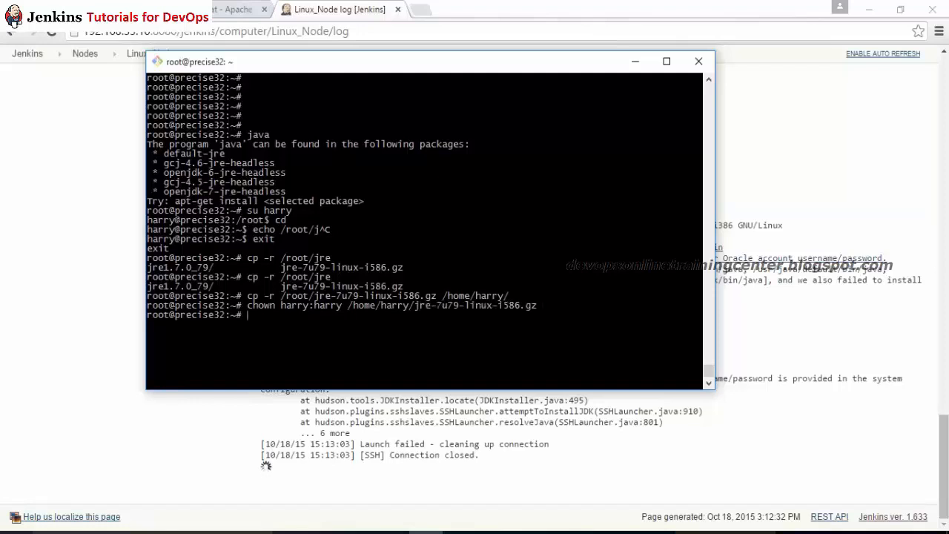
Step: Switch to the node user, go to its home directory and list the files with ls -l
type("su harry")
key("Return")
type("cd")
key("Return")
type("sl -l~")
key("Return")
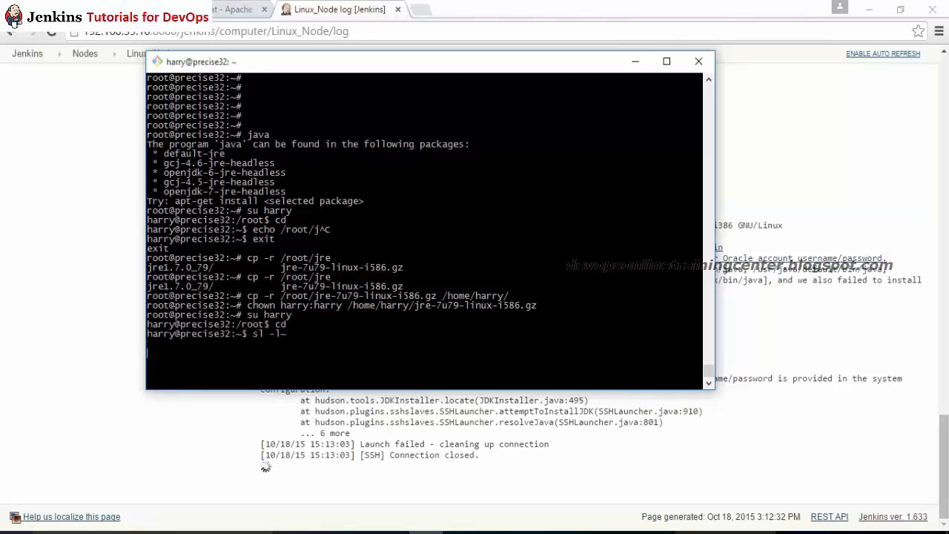
key("ctrl+c")
key("ctrl+c")
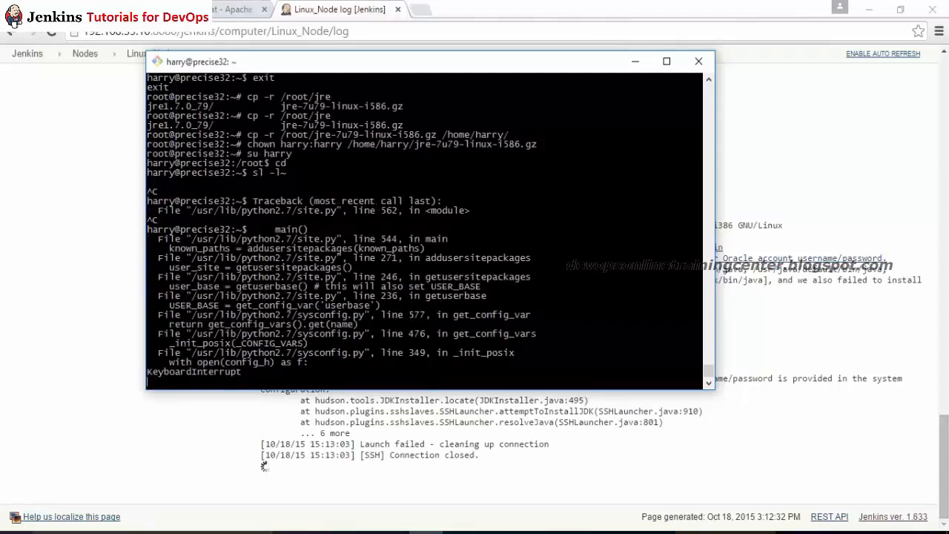
key("ctrl+c")
key("ctrl+c")
key("ctrl+c")
type("ls -l")
key("Return")
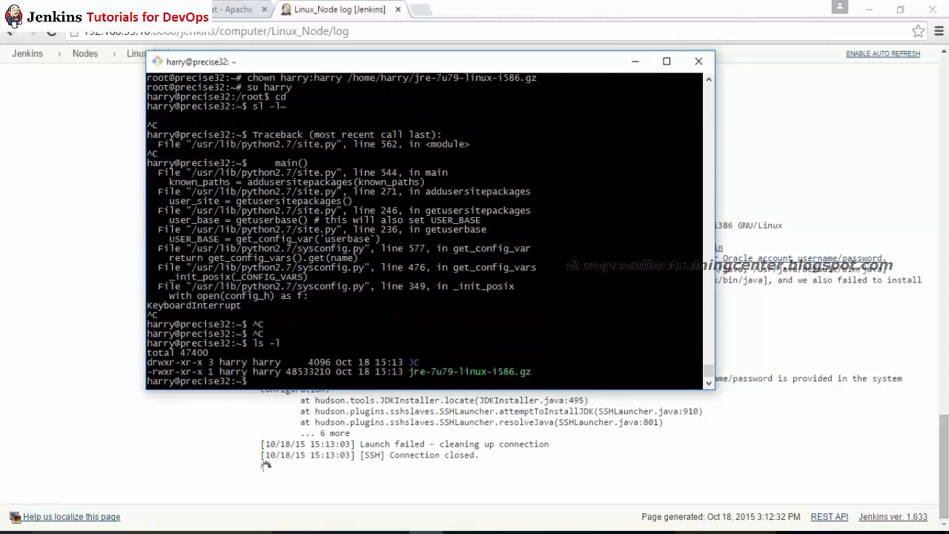
Step: Extract the JRE archive into jre1.7.0_79 with tar -zxvf
type("tar -zxvf jr")
key("Tab")
key("Return")
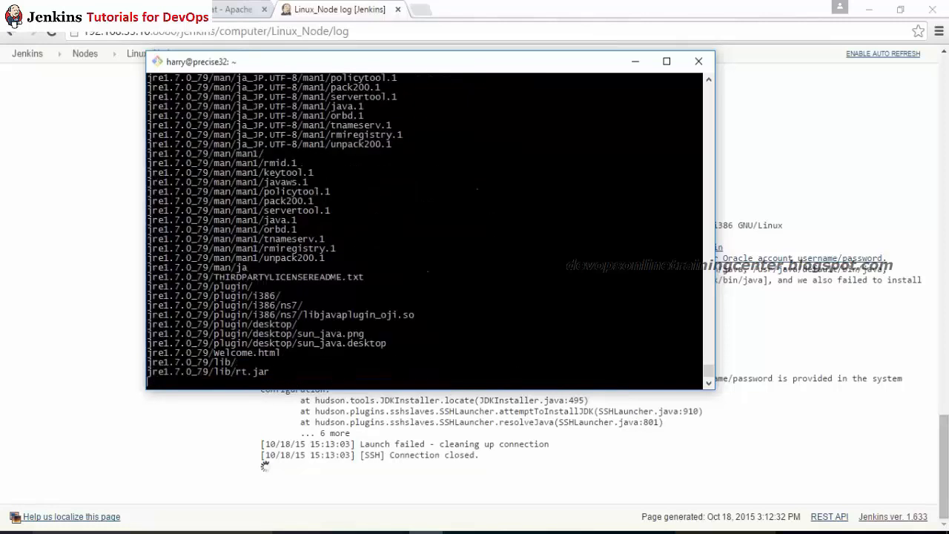
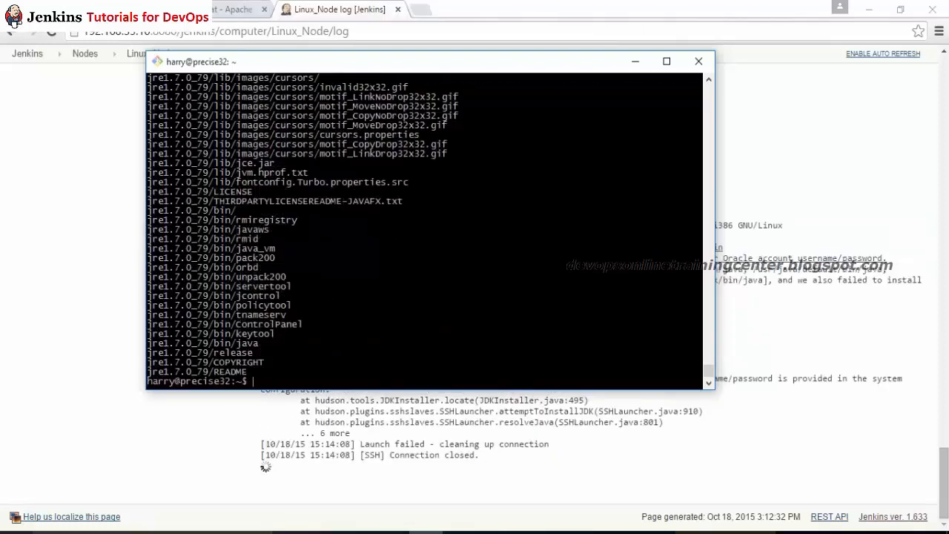
Step: List the home directory with ls -l, then open .bashrc in vi using Tab completion
key("Return")
key("Return")
key("Return")
key("Return")
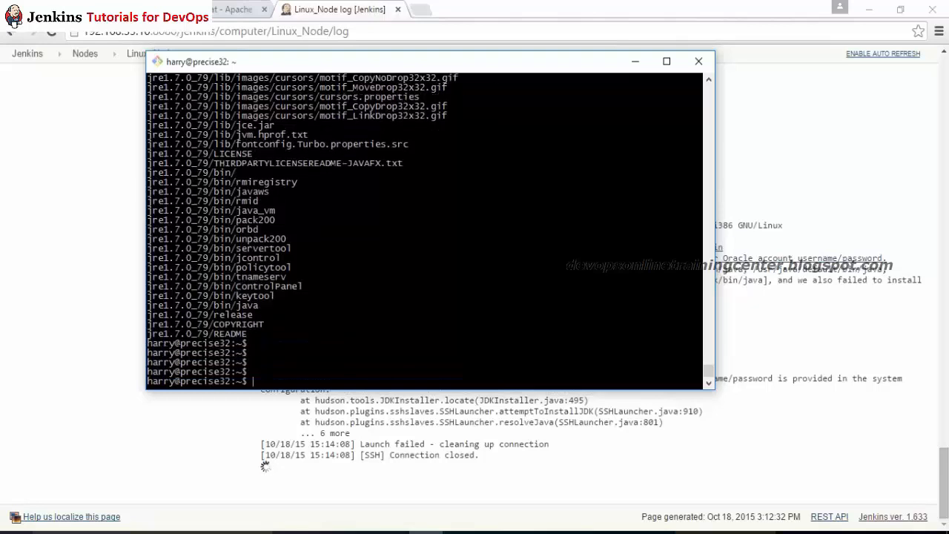
type("ls -l")
key("Return")
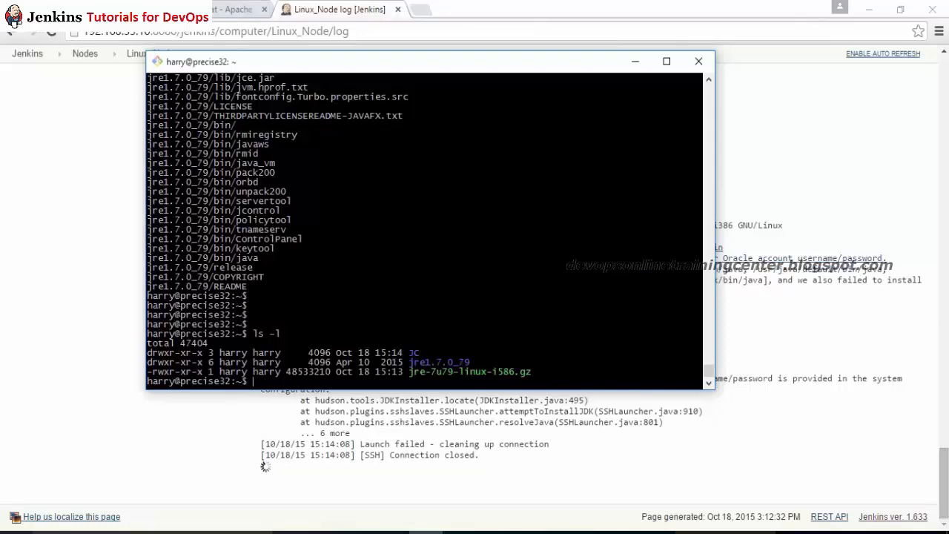
type("vi .bash")
key("Tab")
key("Tab")
key("Tab")
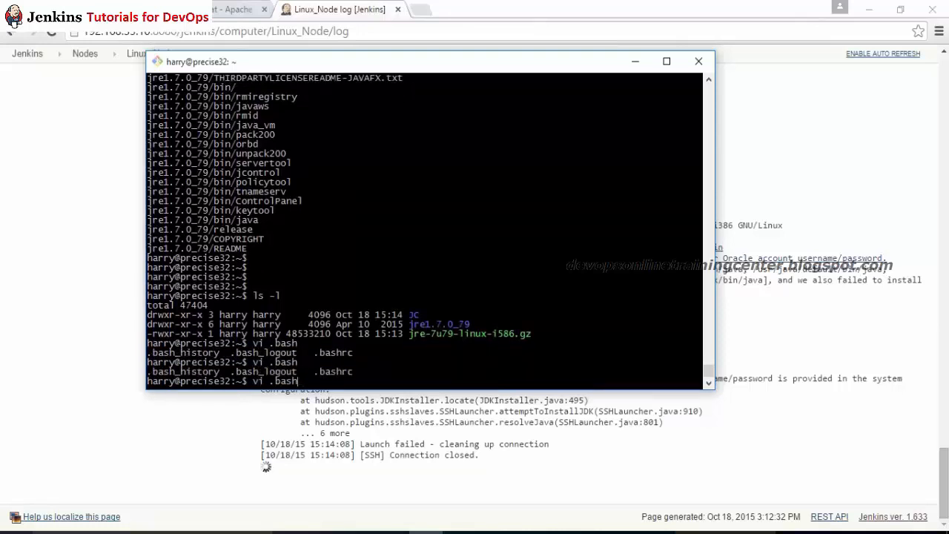
type("rc")
double_click(447, 323)
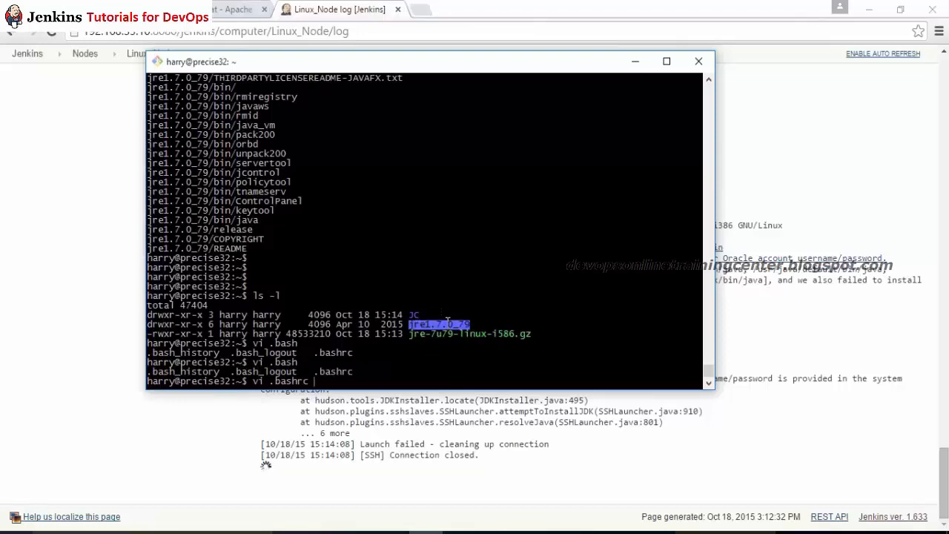
key("Return")
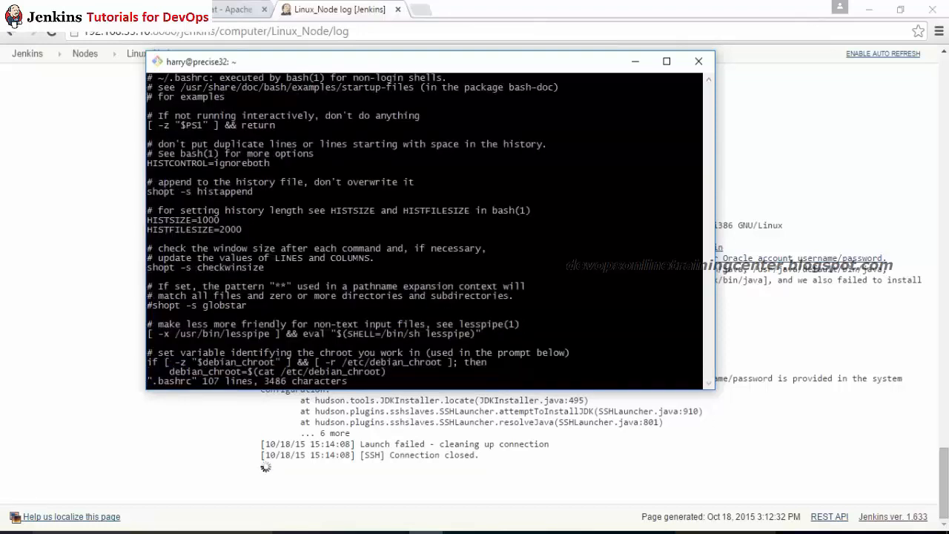
Step: Read down through .bashrc in vi and quit with :q
key("Down")
key("Down")
key("Down")
key("Down")
key("Down")
key("Down")
key("Down")
key("Down")
key("Down")
key("Down")
key("Down")
key("Down")
key("Down")
key("Down")
key("Down")
key("Down")
key("Down")
key("Down")
key("Down")
key("Down")
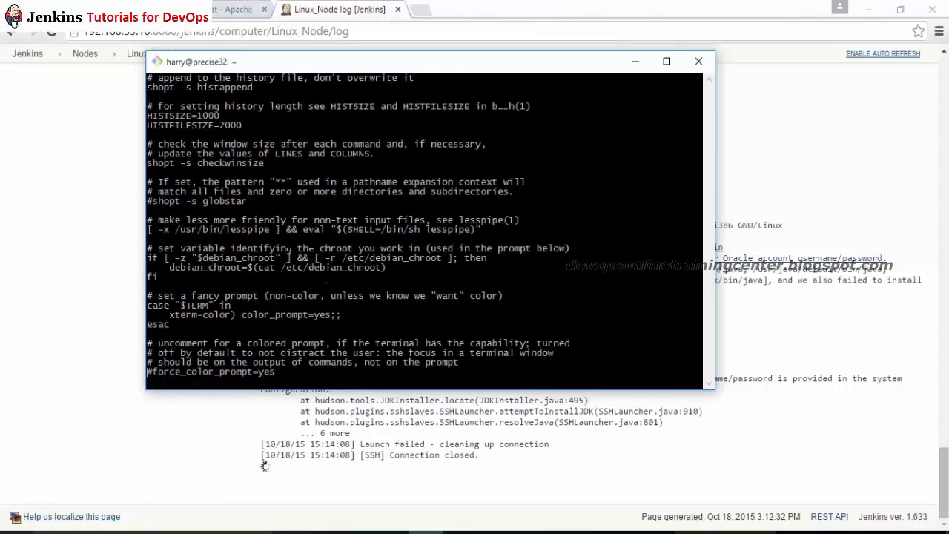
key("Down")
key("Down")
key("Down")
key("Down")
key("Down")
key("Down")
key("Down")
key("Down")
key("Down")
key("Down")
key("Down")
key("Down")
key("Down")
key("Down")
key("Down")
key("Down")
key("Down")
key("Down")
key("Down")
key("Down")
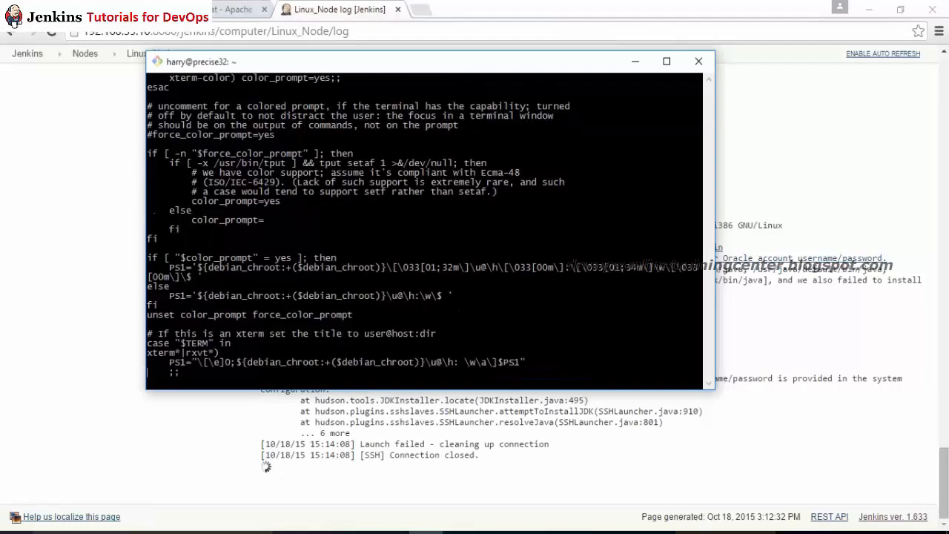
type(":q")
key("Return")
Step: Reopen .bashrc, read it to the end and quit back to the shell
type("vi .")
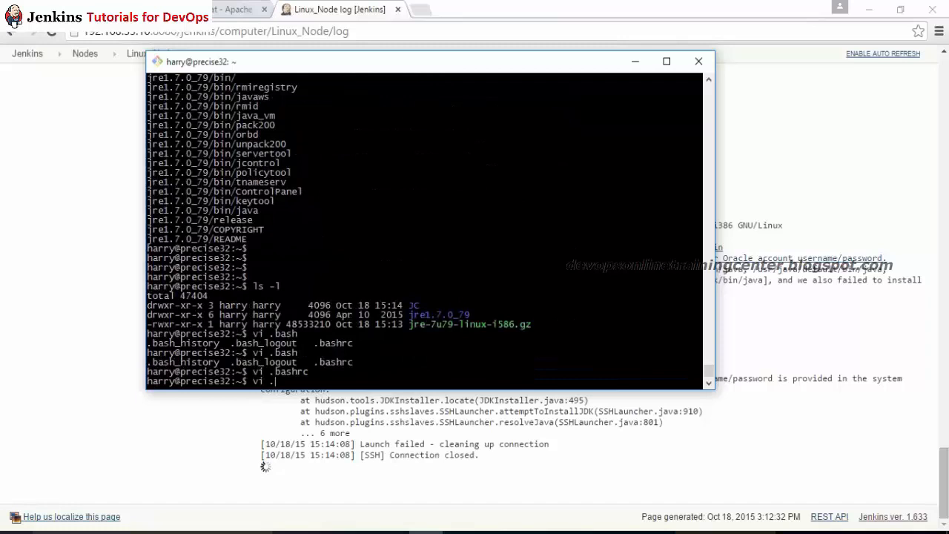
type("bash_p")
key("BackSpace")
key("BackSpace")
key("Tab")
key("Tab")
key("Tab")
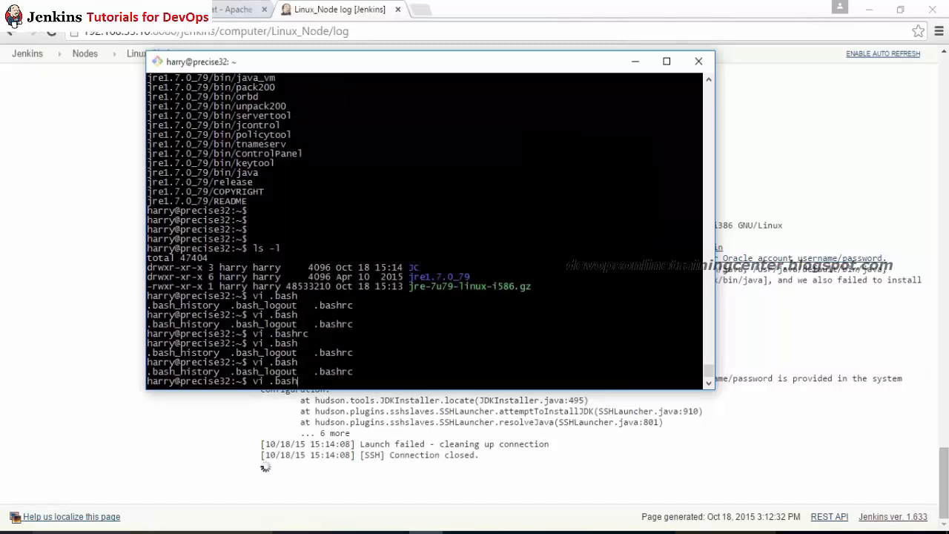
type("rc")
key("Return")
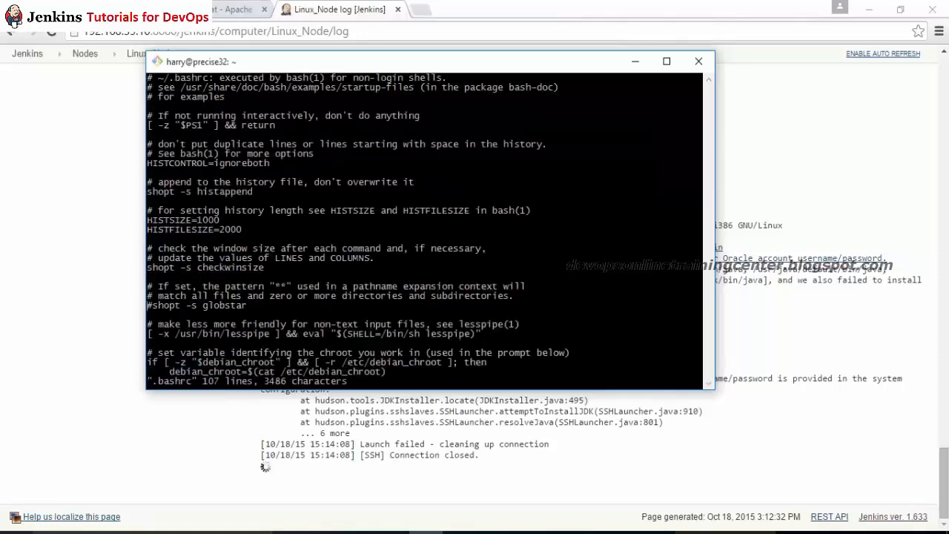
key("Down")
key("Down")
key("Down")
key("Down")
key("Down")
key("Down")
key("Down")
key("Down")
key("Down")
key("Down")
key("Down")
key("Down")
key("Down")
key("Down")
key("Down")
key("Down")
key("Down")
key("Down")
key("Down")
key("Down")
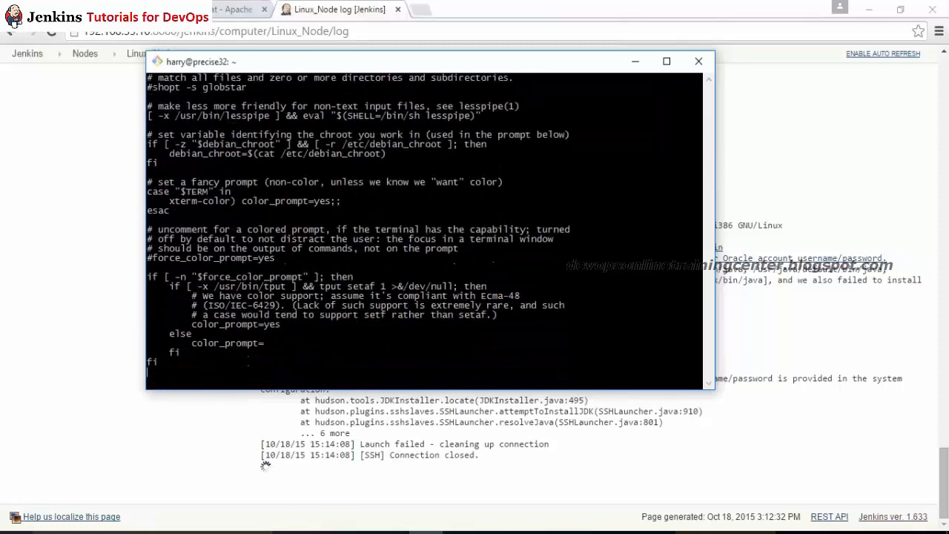
key("Down")
key("Down")
key("Down")
key("Down")
key("Down")
key("Down")
key("Down")
key("Down")
key("Down")
key("Down")
key("Down")
key("Down")
key("Down")
key("Down")
key("Down")
key("Down")
key("Down")
key("Down")
key("Down")
key("Down")
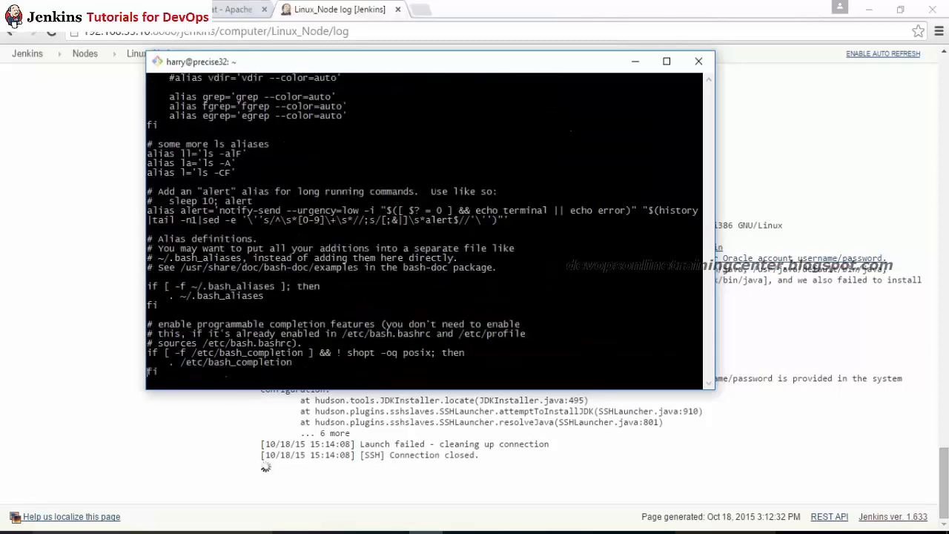
type(":q")
key("Return")
key("alt+Tab")
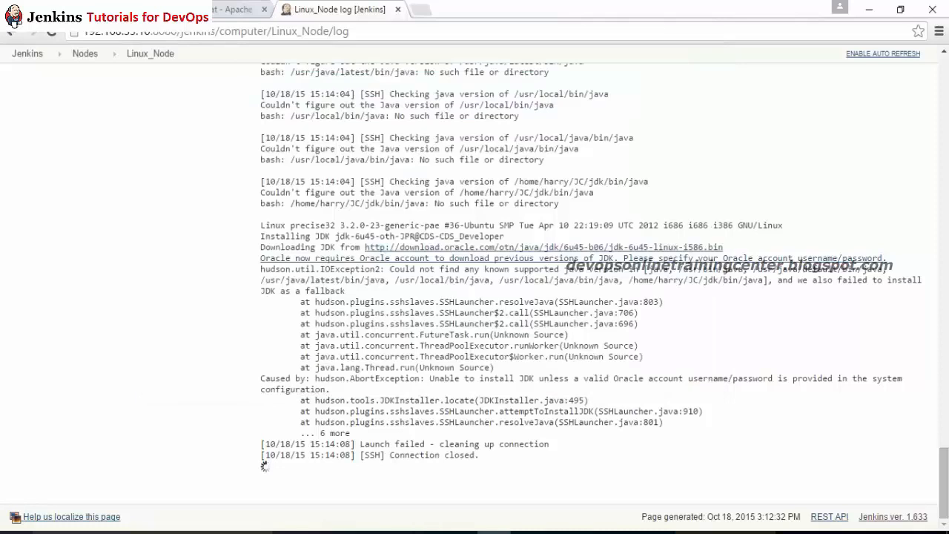
key("alt+Tab")
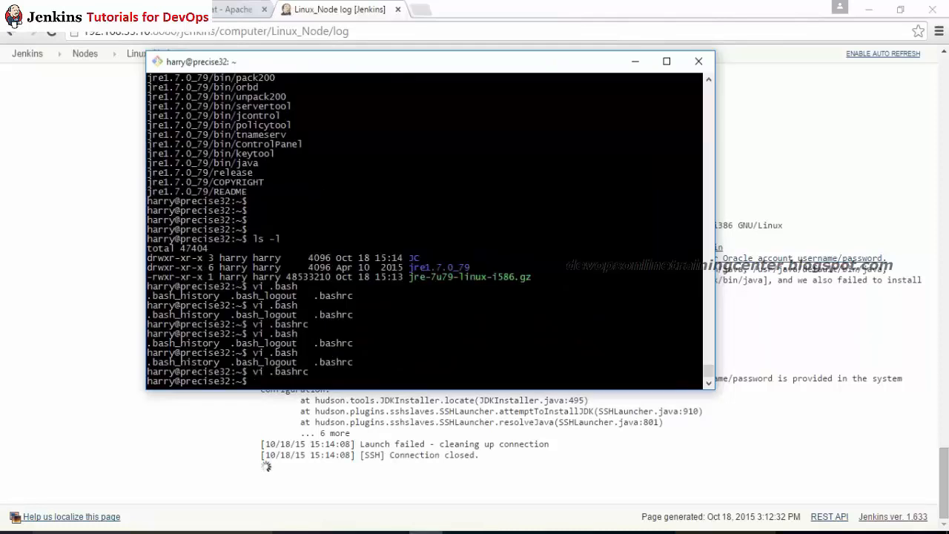
Step: Reopen .bashrc, search it for 'profile', quit, and start a new Chrome tab
type("vi .bashrc")
key("Return")
type("/profile")
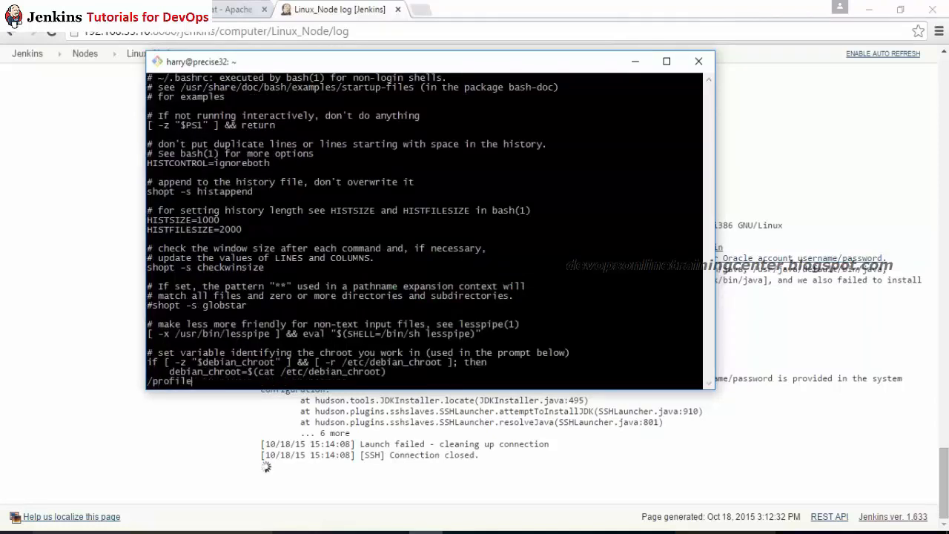
key("Return")
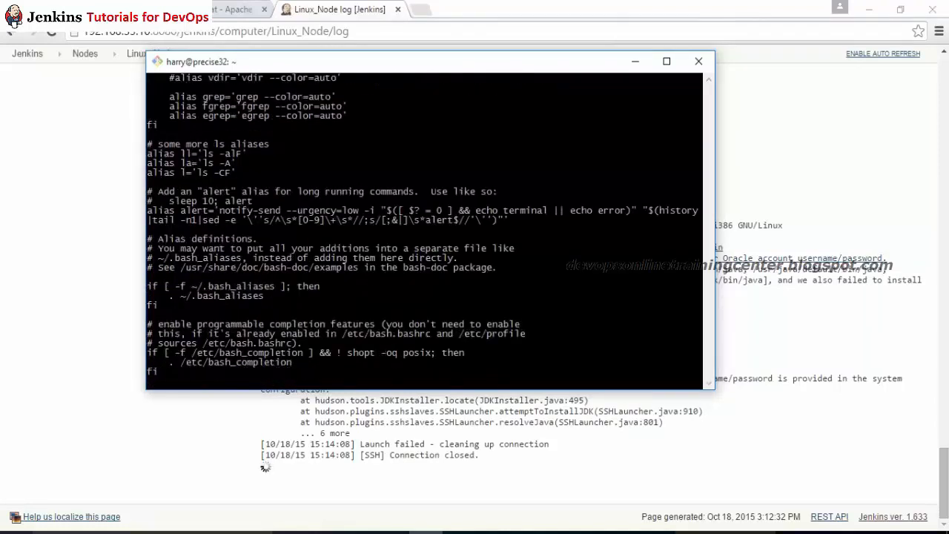
type("n")
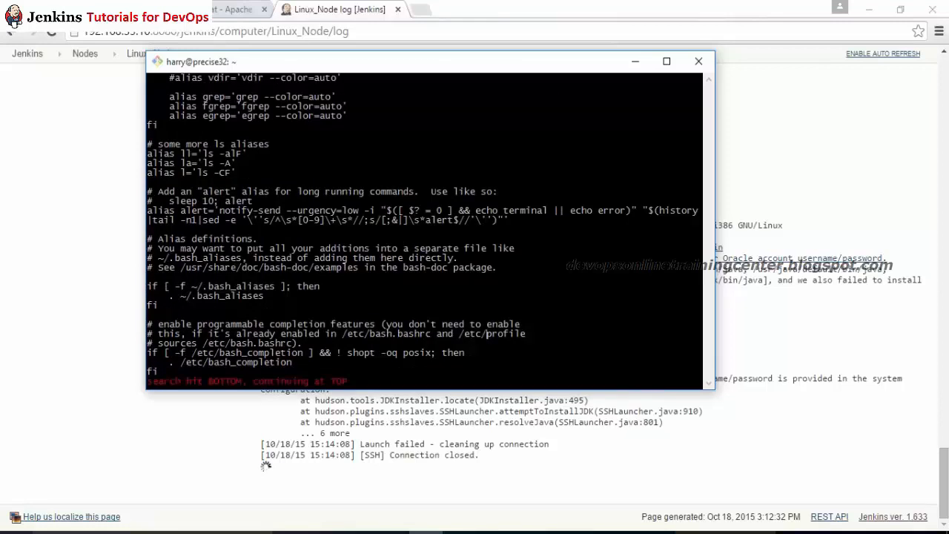
type("/profile")
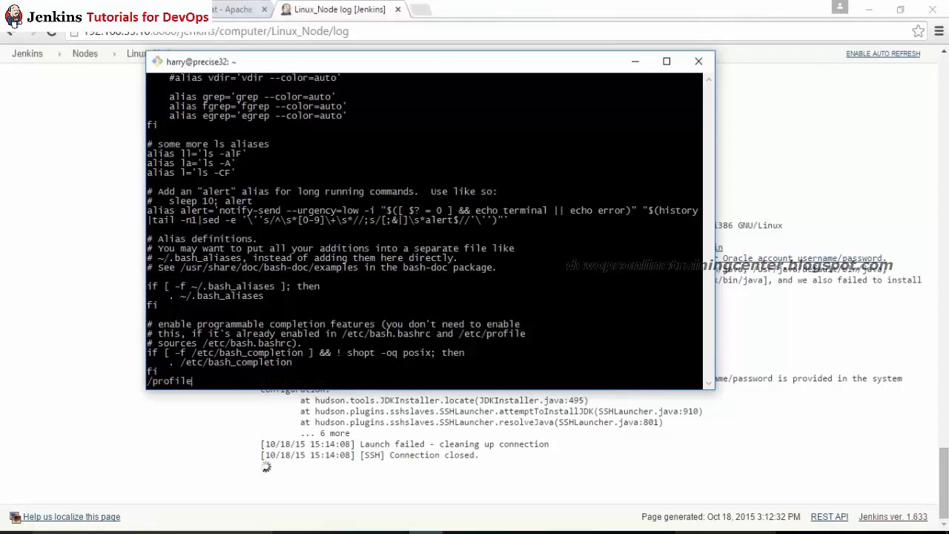
key("Return")
type(":q")
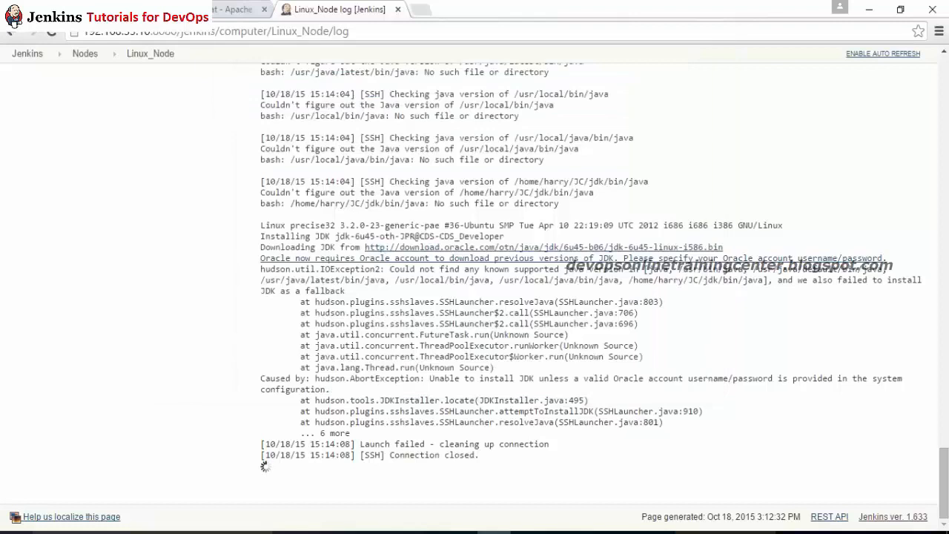
left_click(421, 9)
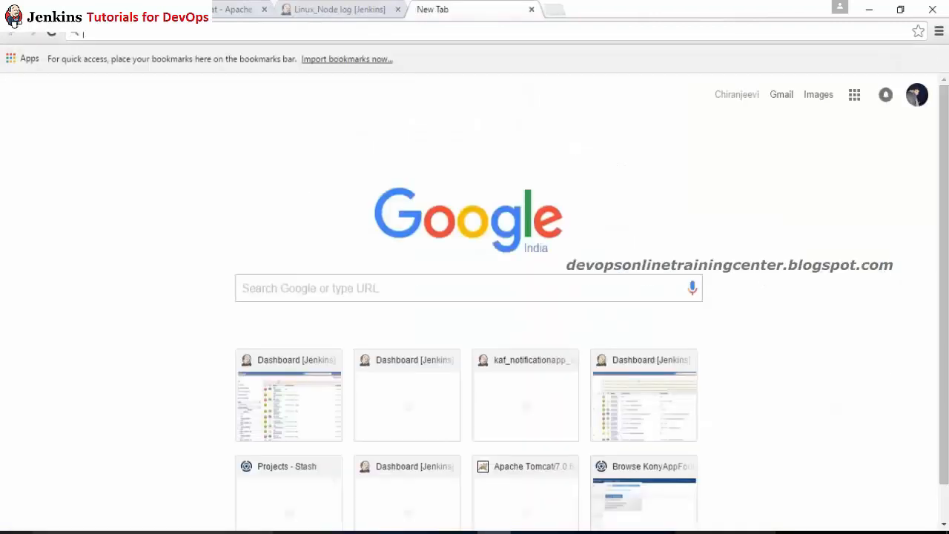
Step: Search Google for 'export java in ubuntu' and open the Stack Overflow answer
type("bash ")
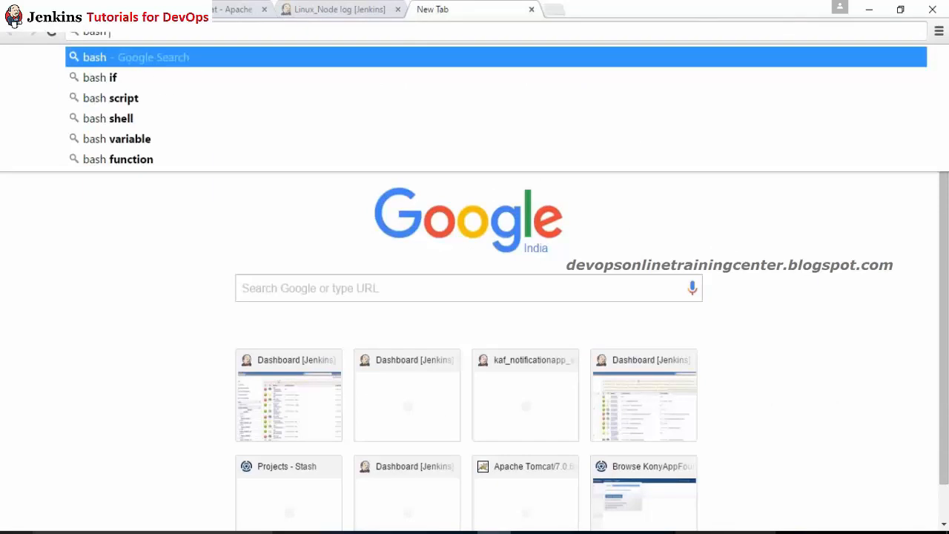
type("profile in")
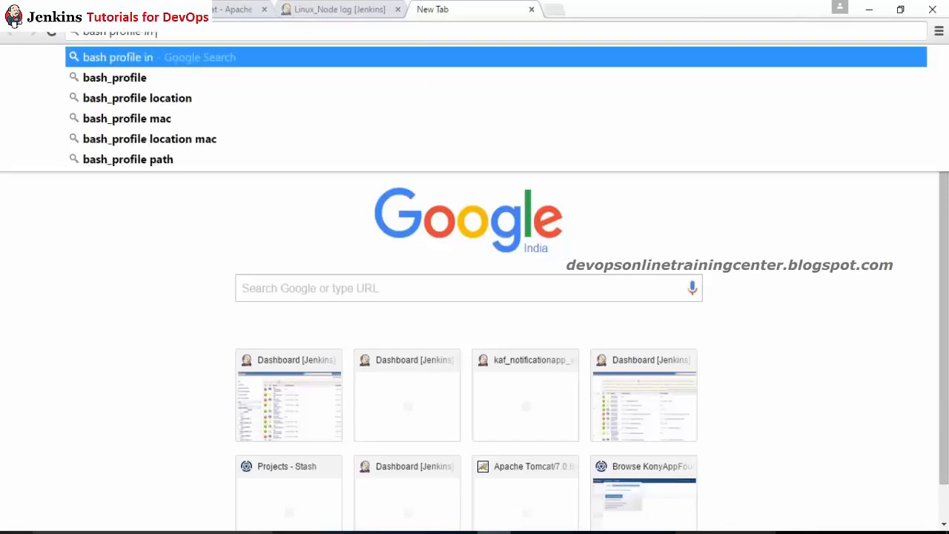
type(" ub")
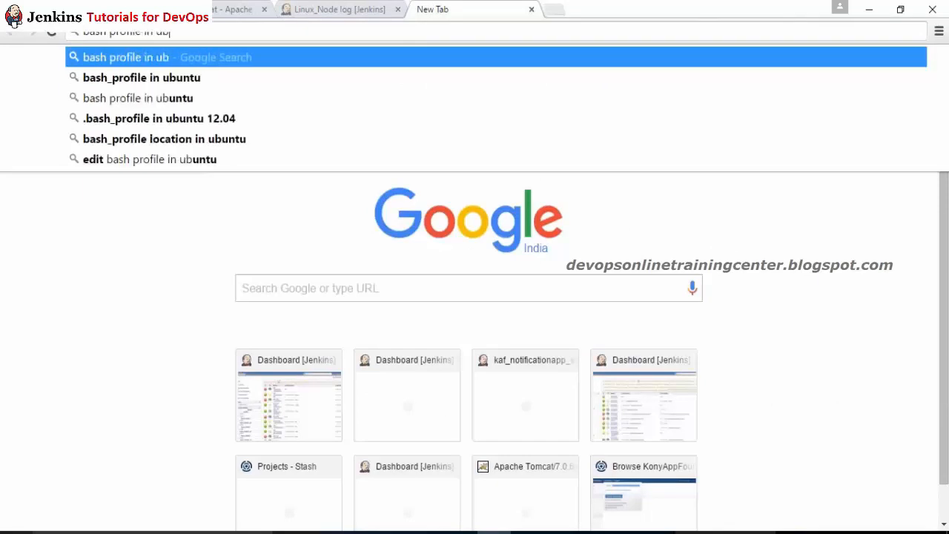
key("BackSpace")
key("ctrl+a")
type("h")
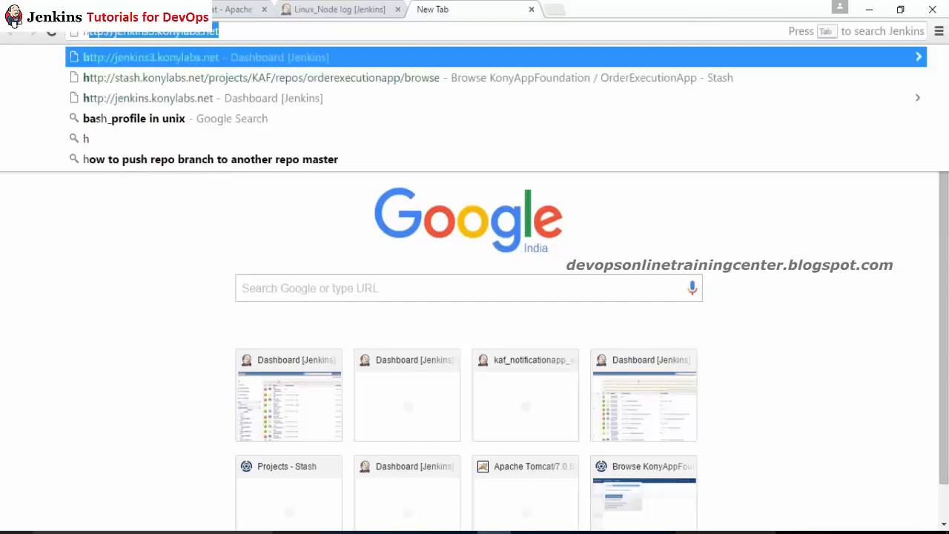
type("ow to")
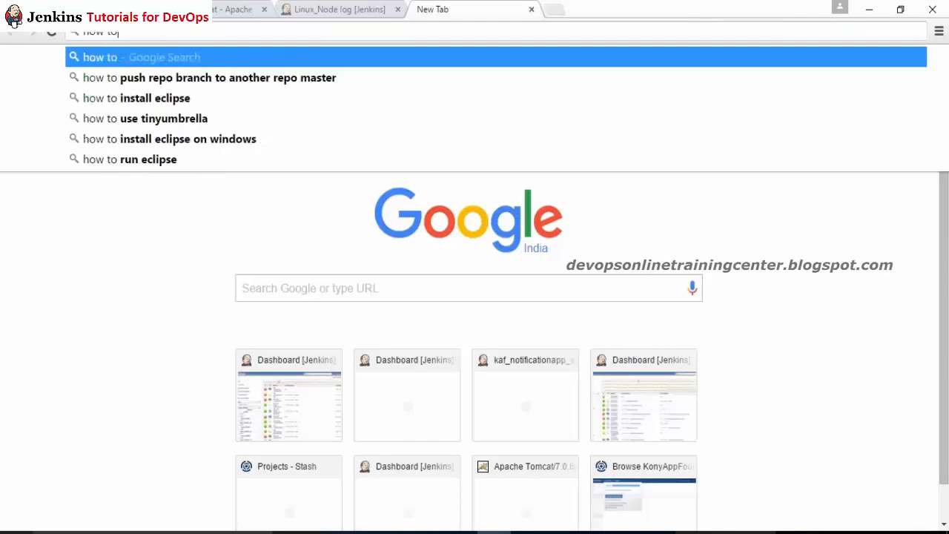
type(" setup")
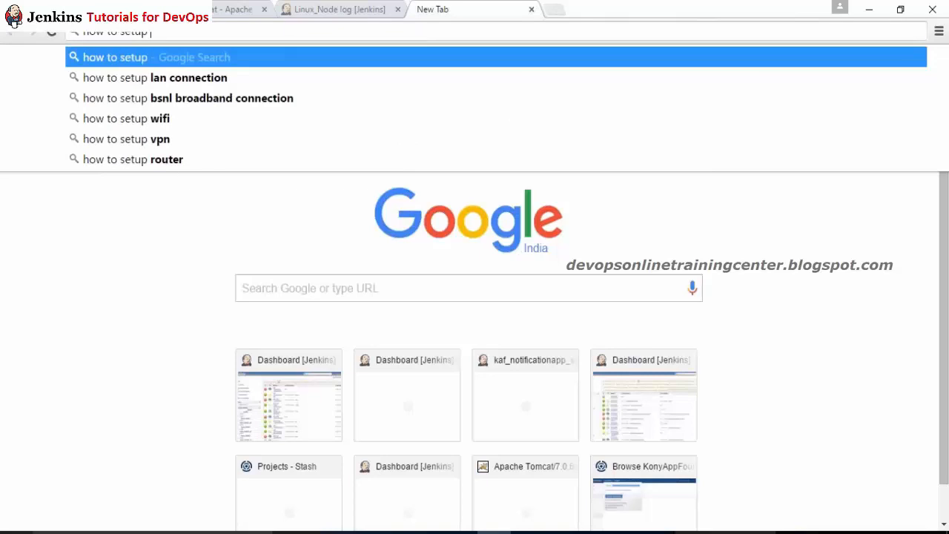
key("BackSpace")
key("BackSpace")
key("BackSpace")
key("BackSpace")
key("BackSpace")
key("BackSpace")
type("e")
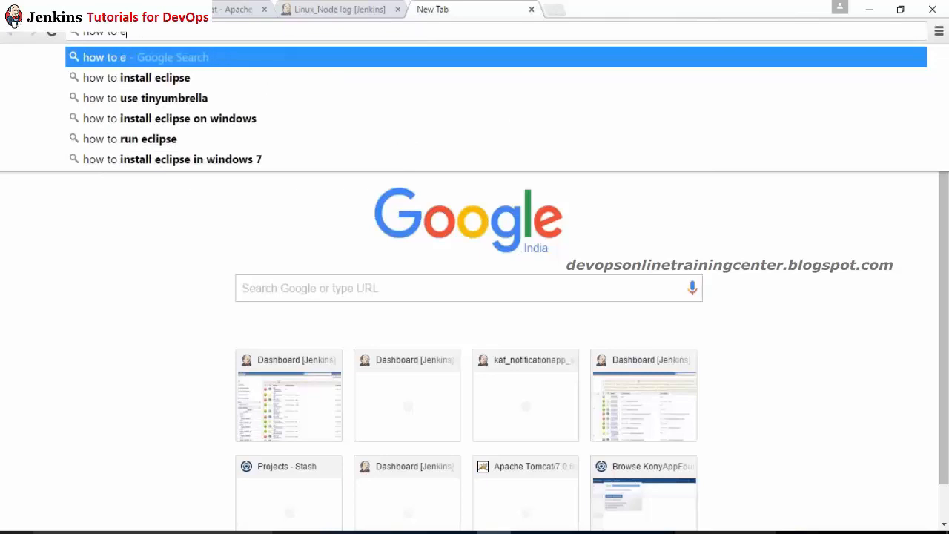
type("xport j")
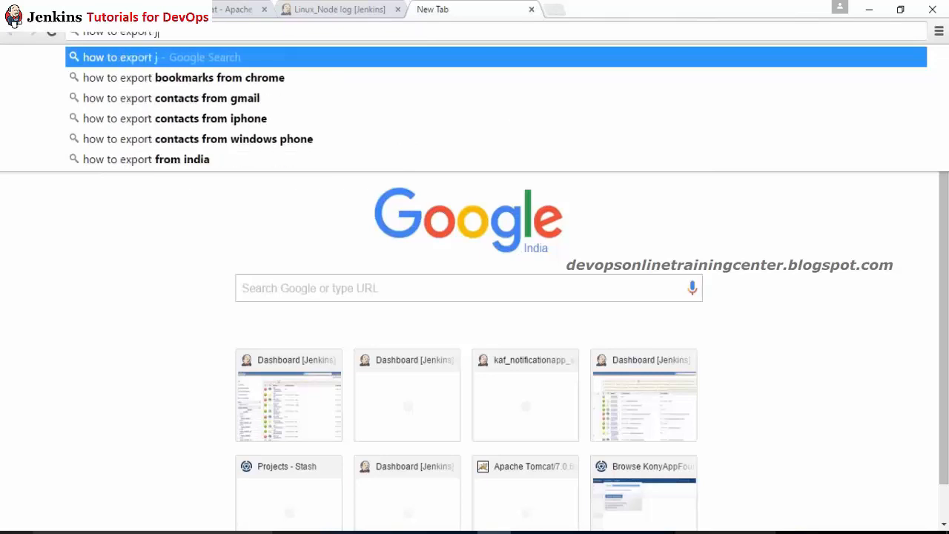
type("ava in ubuntu")
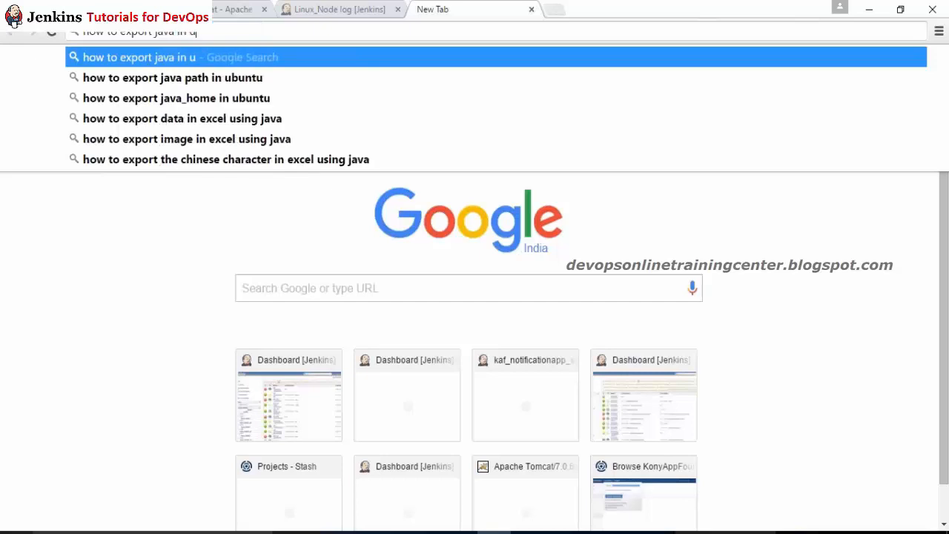
key("Return")
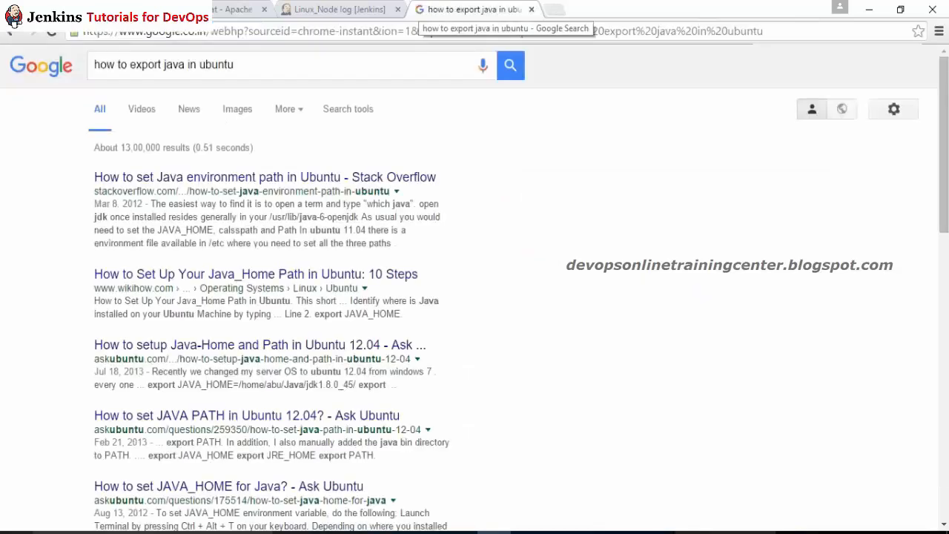
left_click(255, 182)
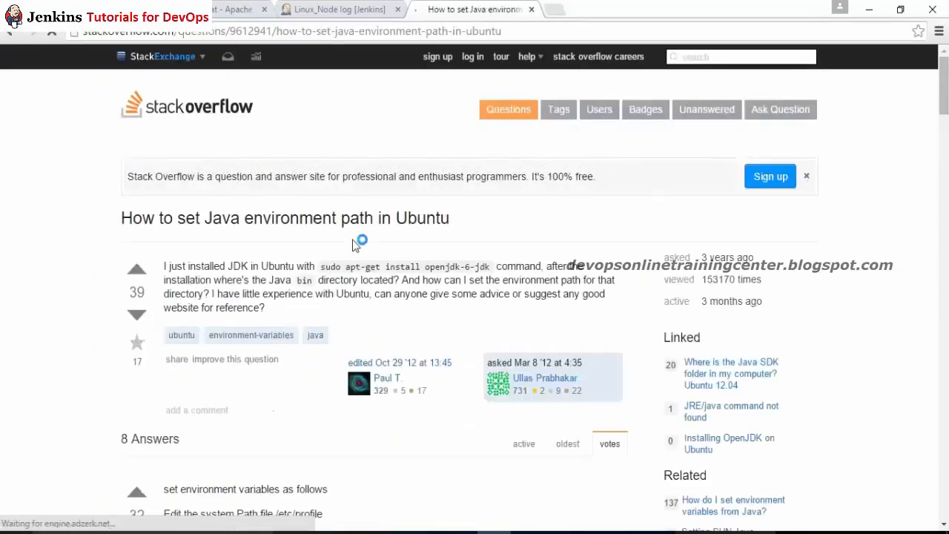
Step: Copy the /etc/profile path from the answer's 'sudo gedit /etc/profile' line
scroll(396, 201, "down", 5)
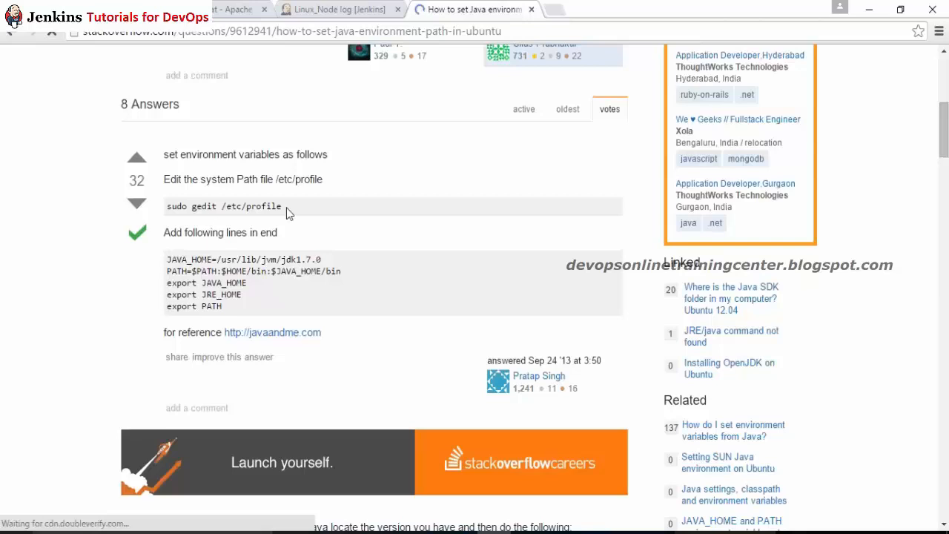
left_click_drag(286, 207, 218, 213)
key("super+c")
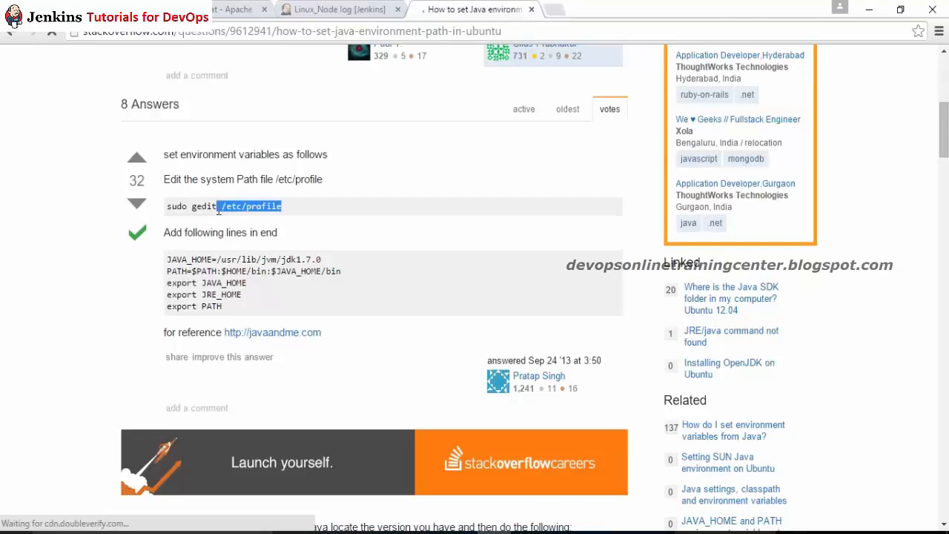
key("alt+Tab")
Step: Open /etc/profile in vi with the pasted path, look through it, and quit with :q
type("vi")
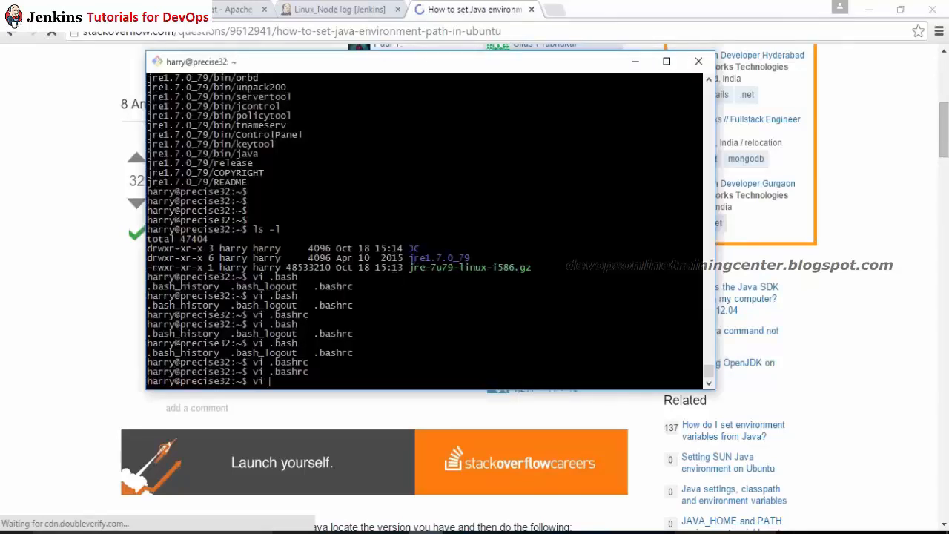
right_click(445, 239)
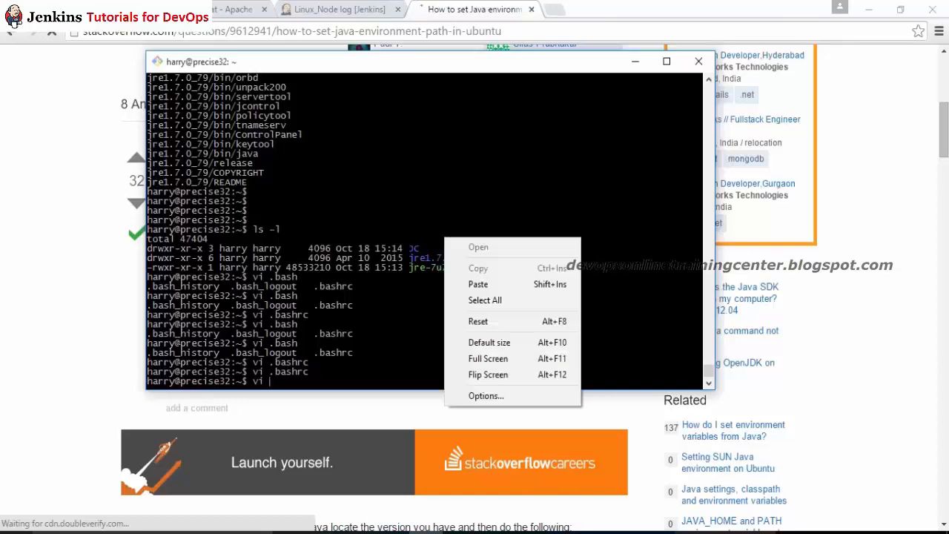
left_click(503, 281)
key("Return")
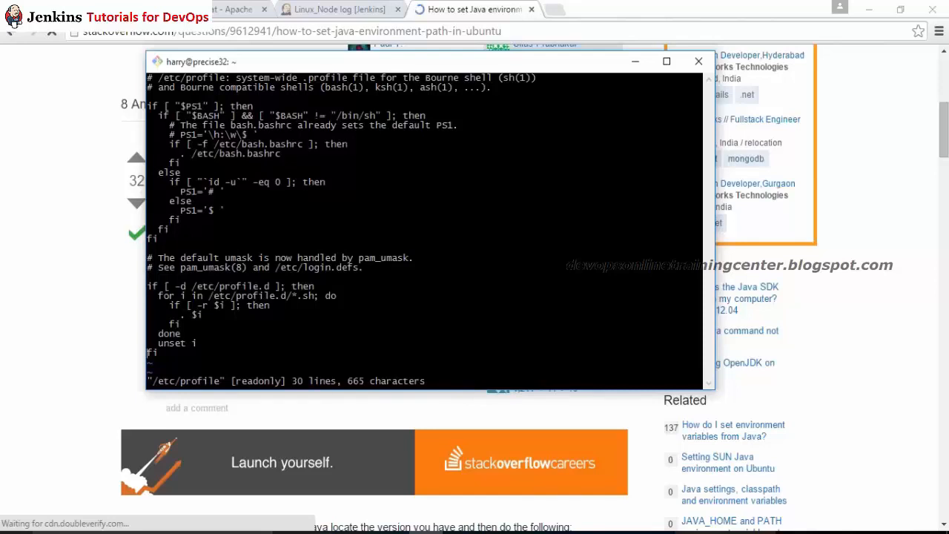
key("Up")
type(":q")
key("Return")
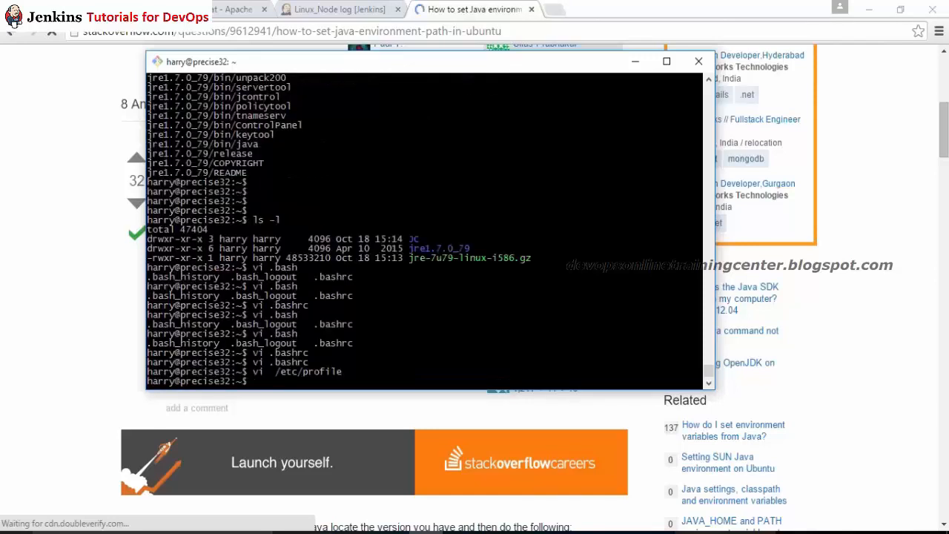
key("alt+Tab")
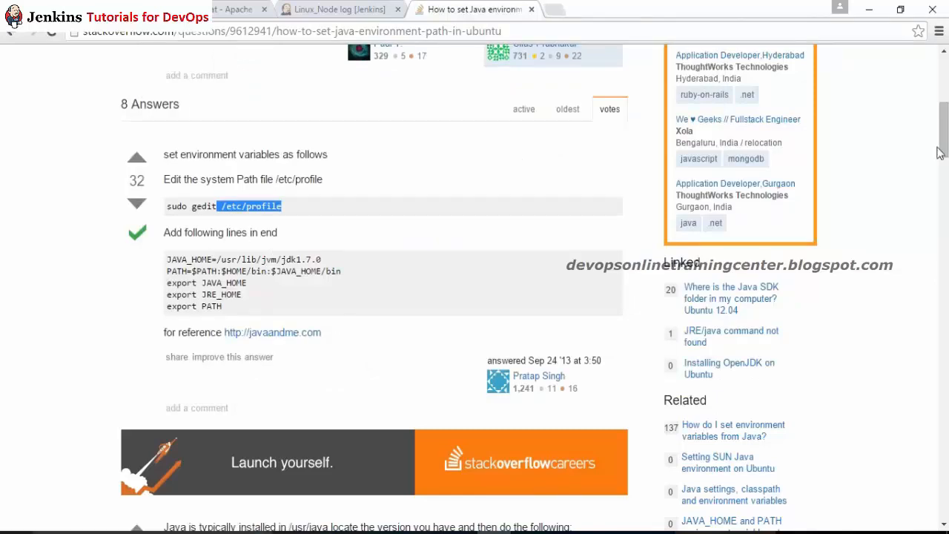
Step: Scroll to the next answer and select its 'vi ~/.bashrc' example and export lines
left_click_drag(942, 152, 944, 193)
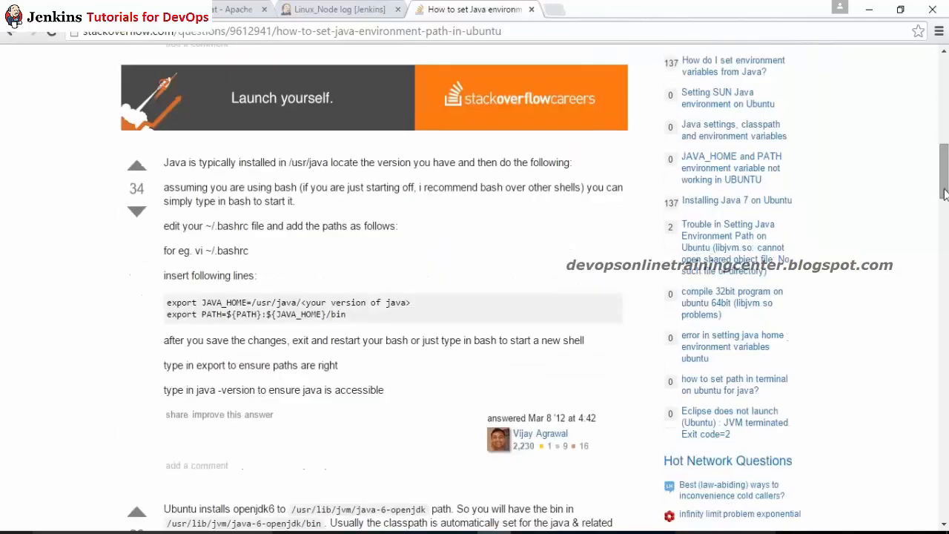
left_click_drag(194, 249, 241, 248)
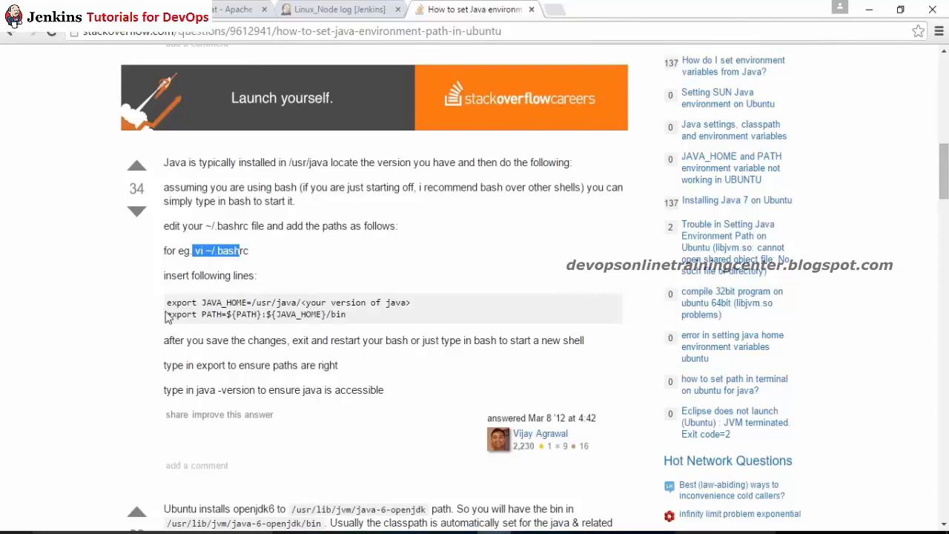
left_click_drag(167, 301, 170, 301)
Step: Copy the jre1.7.0_79 folder name from the listing and open .bashrc in vi
key("alt+Tab")
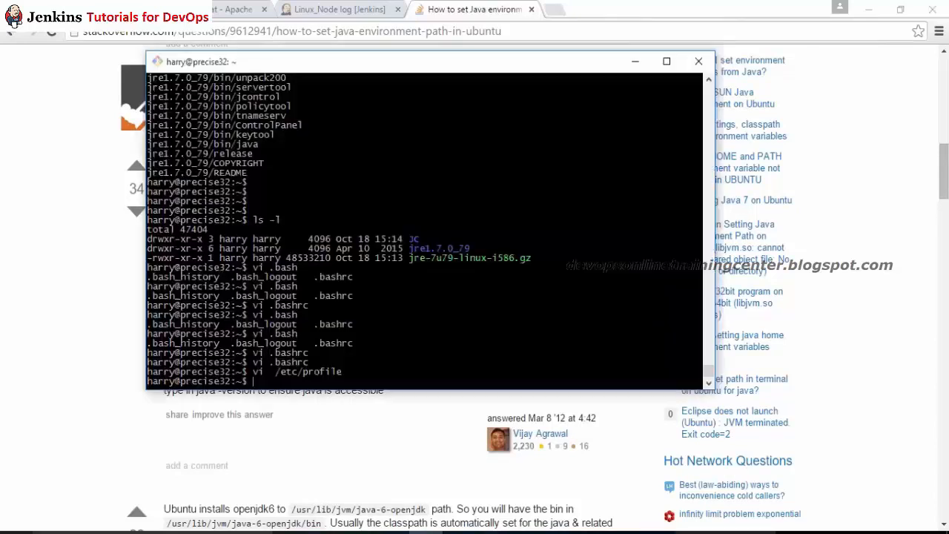
type("vi .v")
key("BackSpace")
type("bashrc")
double_click(427, 247)
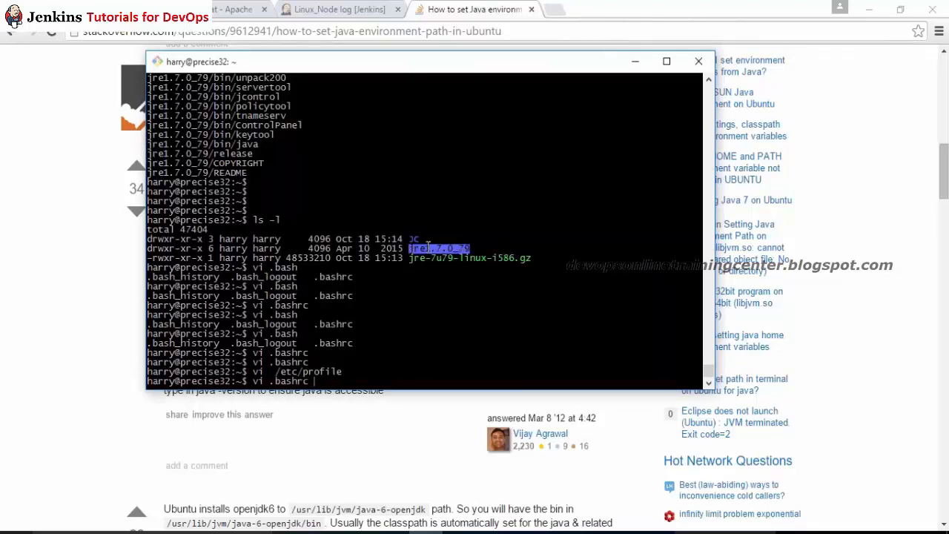
right_click(428, 247)
left_click(460, 276)
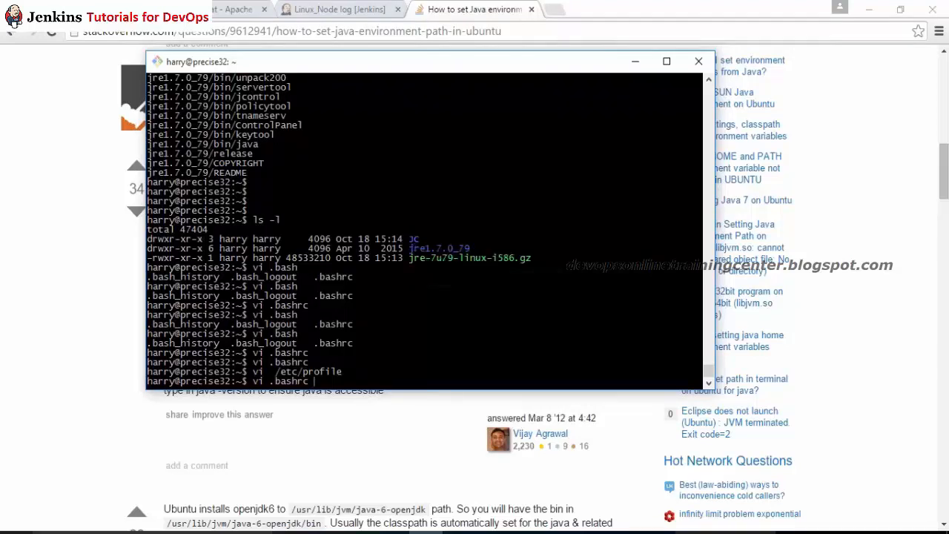
key("Return")
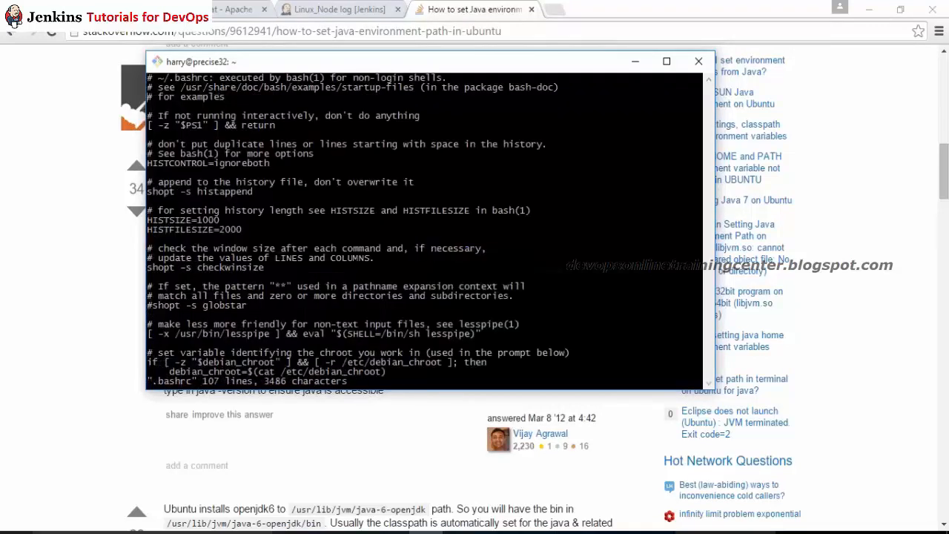
key("Down")
Step: Insert export JRE_HOME="/home/<user>/jre1.7.0_79" below the '# for examples' line
type("iexport JRA_HO")
key("BackSpace")
key("BackSpace")
key("BackSpace")
key("BackSpace")
key("Escape")
type("aE_")
type("HOME")
type("=")
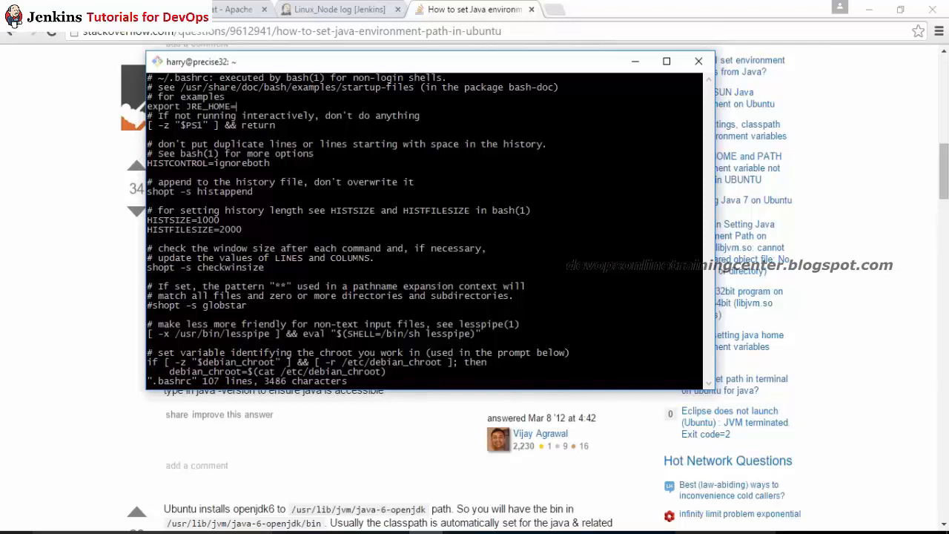
type("\"\"")
key("Left")
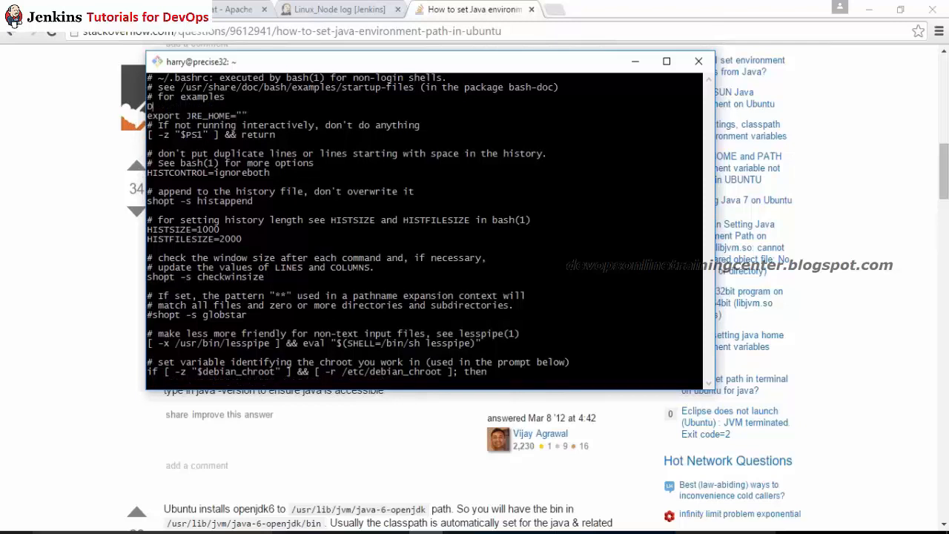
key("d")
key("d")
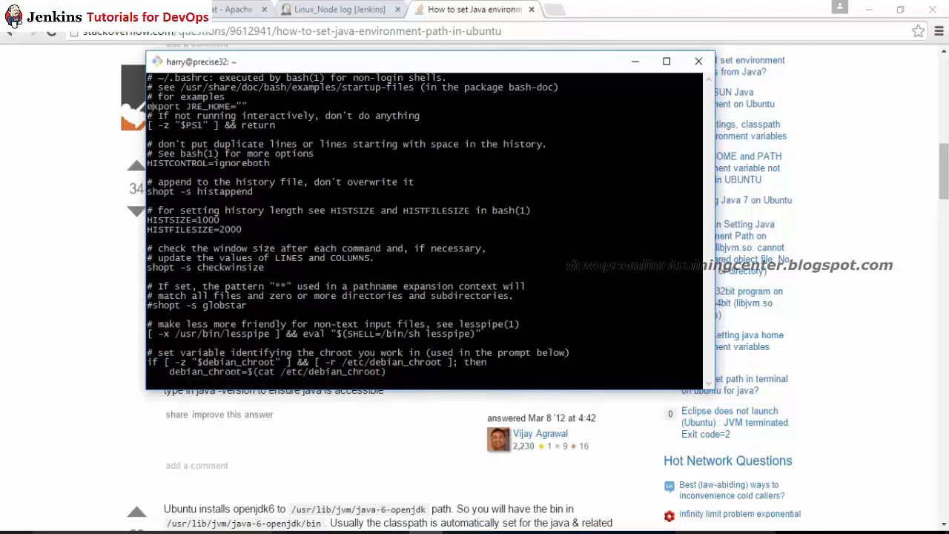
key("Right")
key("Right")
key("Right")
key("Right")
key("Right")
key("Right")
key("Right")
key("Right")
key("Right")
key("Right")
key("Right")
key("Right")
key("Right")
key("Right")
key("Right")
key("Right")
key("Right")
right_click(607, 178)
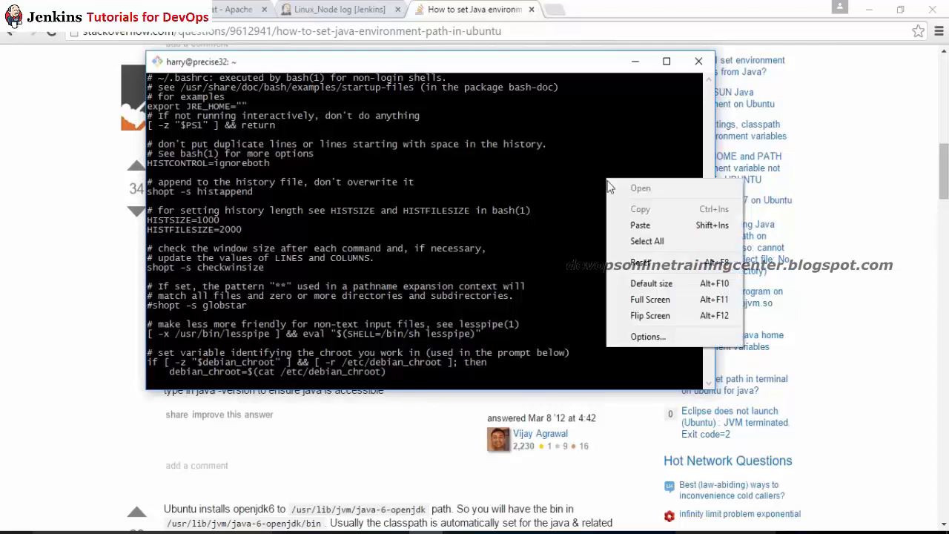
left_click(641, 225)
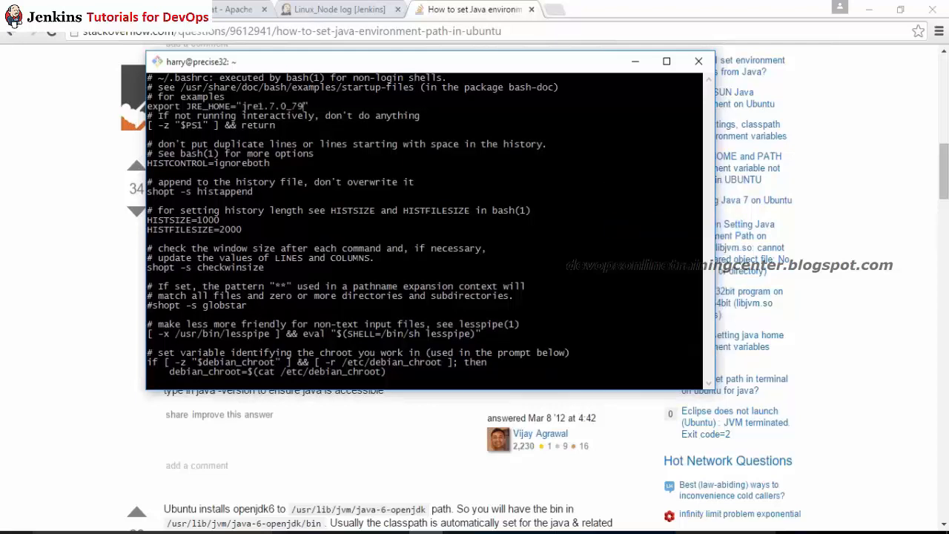
key("Left")
key("Escape")
key("d")
key("d")
key("w")
key("w")
key("w")
type("i/home/h")
type("arry")
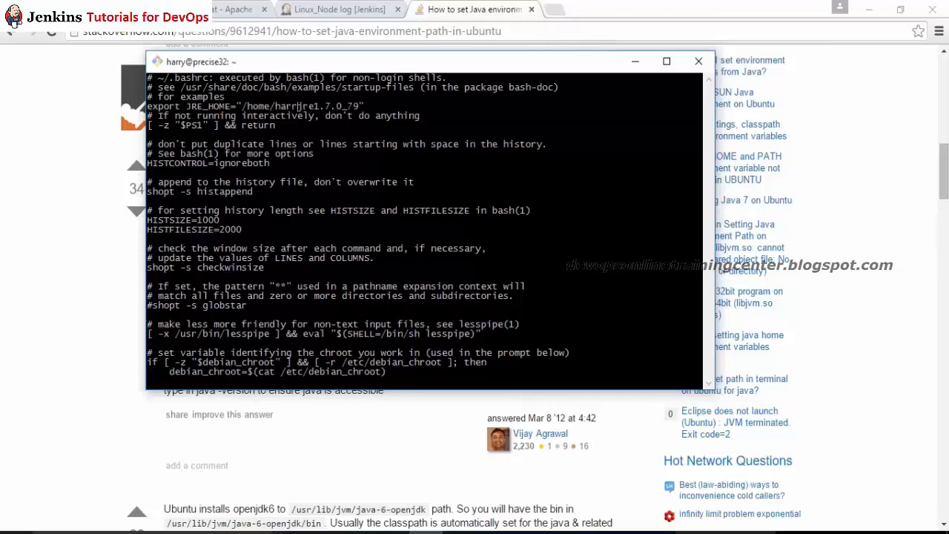
type("/")
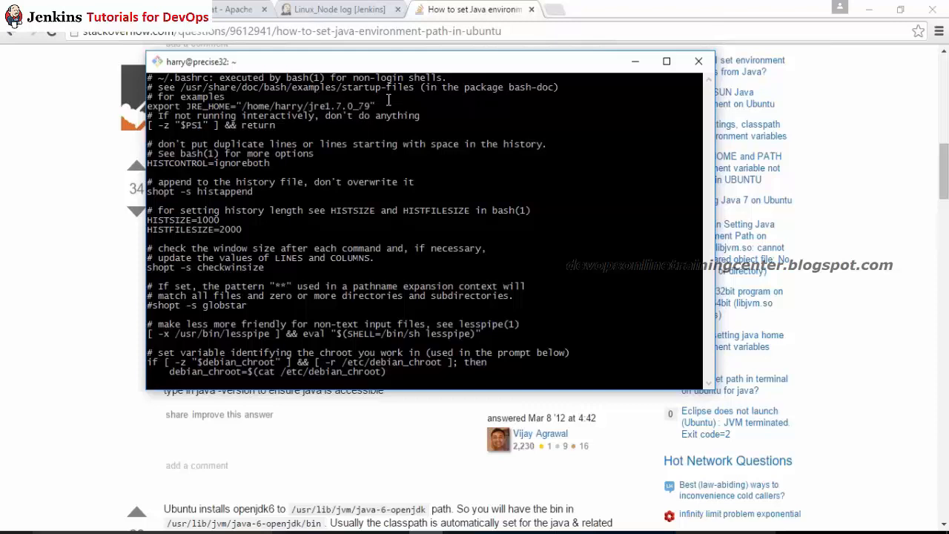
Step: Copy the export JRE_HOME line and tidy the blank lines around it
left_click_drag(377, 106, 147, 106)
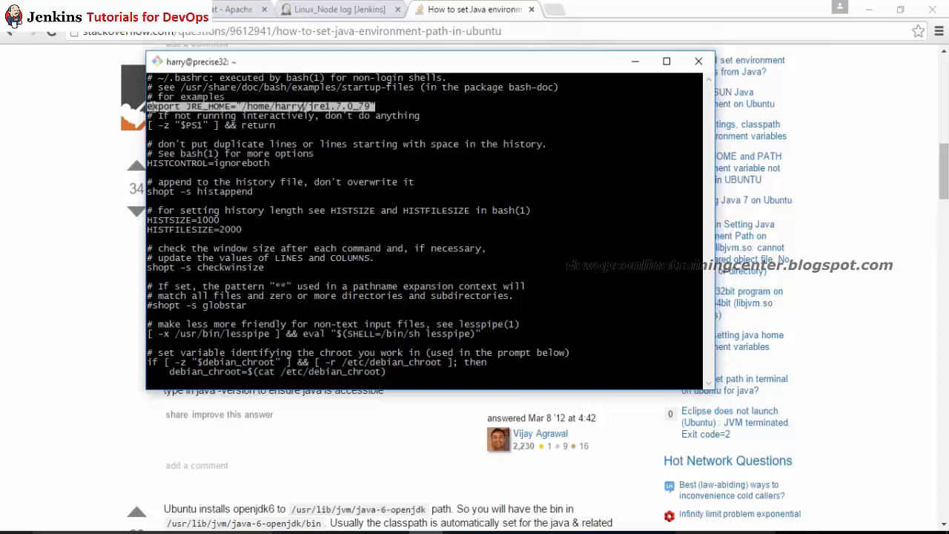
left_click(151, 106)
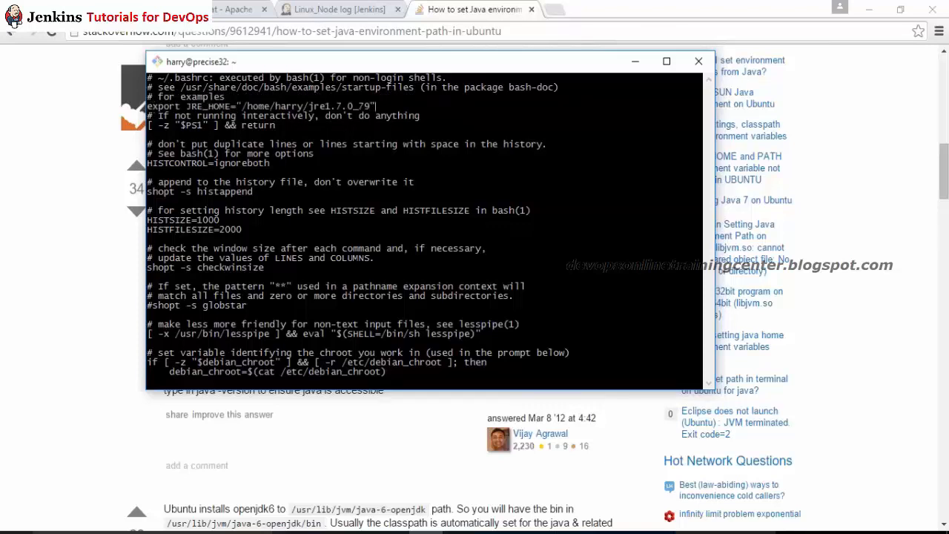
key("Return")
key("Return")
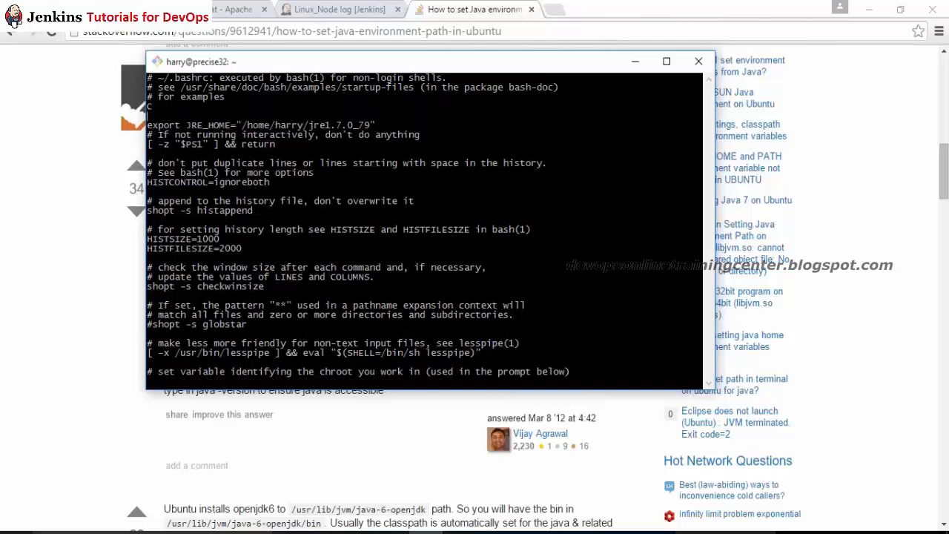
key("BackSpace")
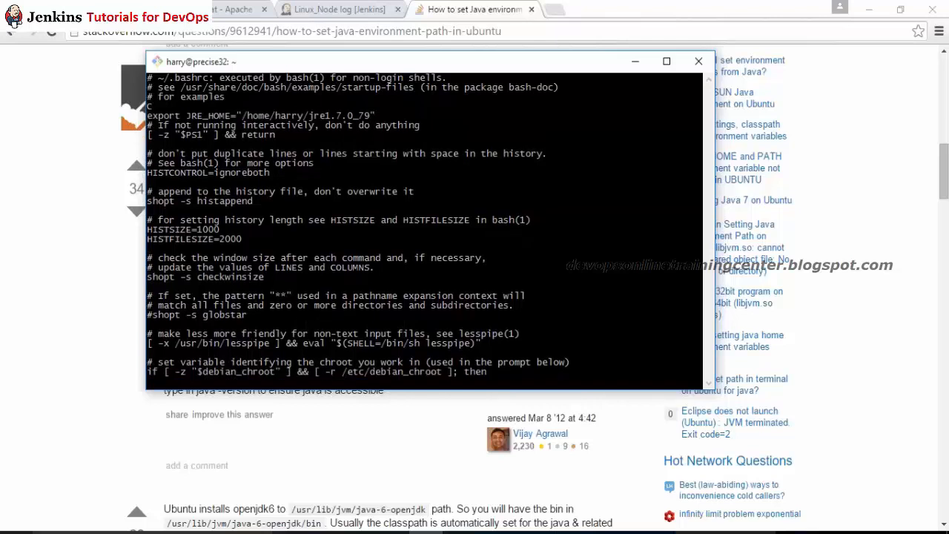
key("Return")
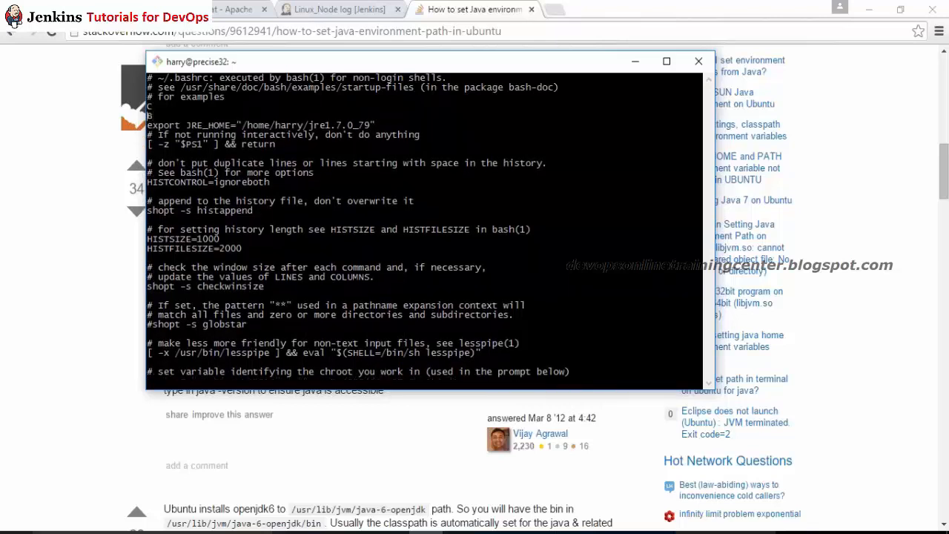
key("BackSpace")
key("BackSpace")
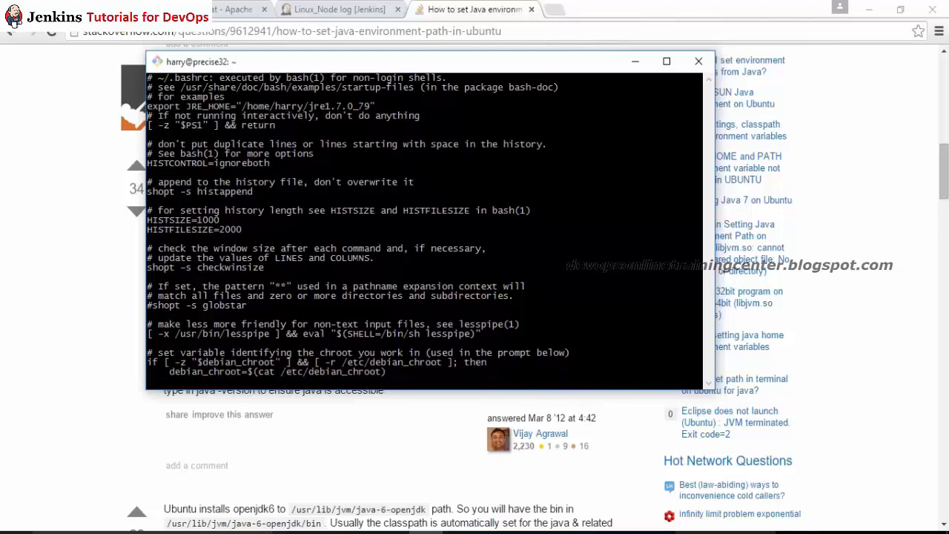
key("Return")
key("Return")
type("A")
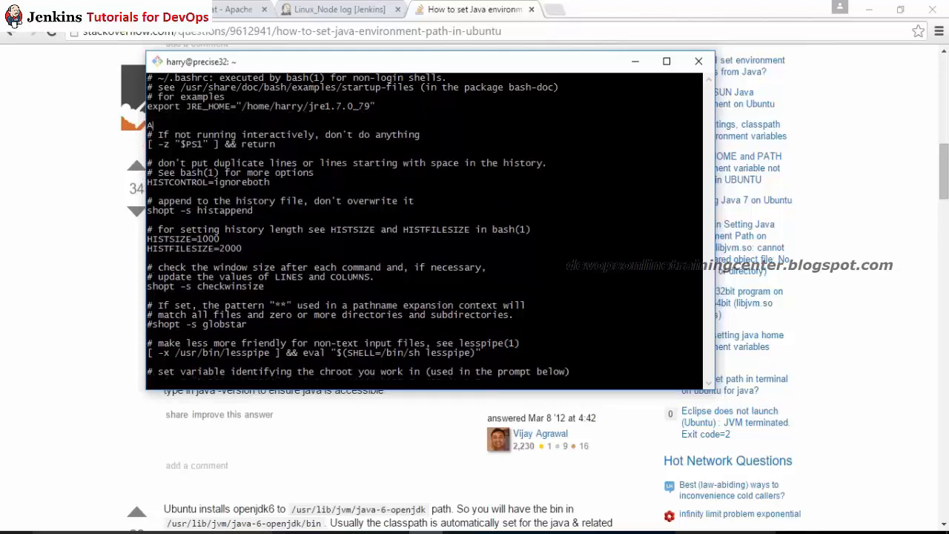
key("BackSpace")
key("BackSpace")
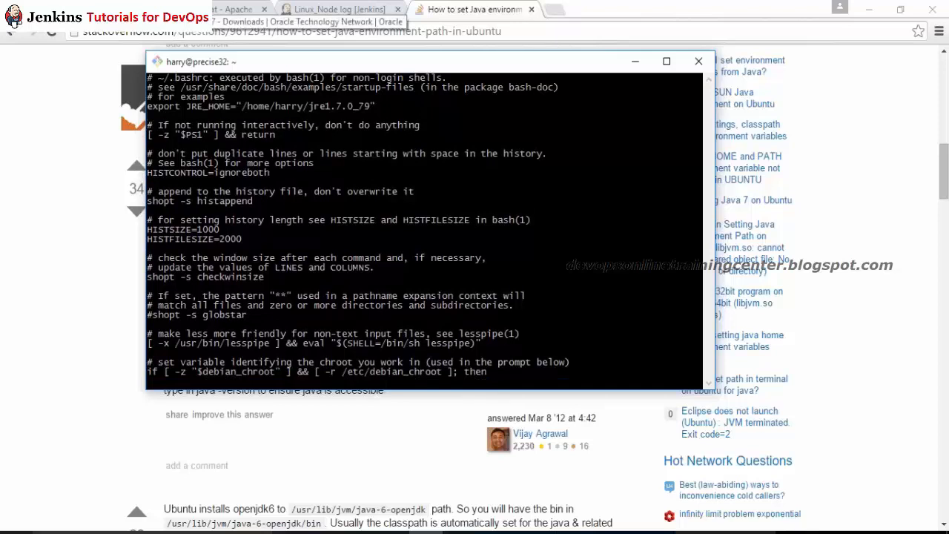
Step: Paste a copy of the export line, rename it to JAVA_HOME, and save .bashrc with :wq
right_click(266, 149)
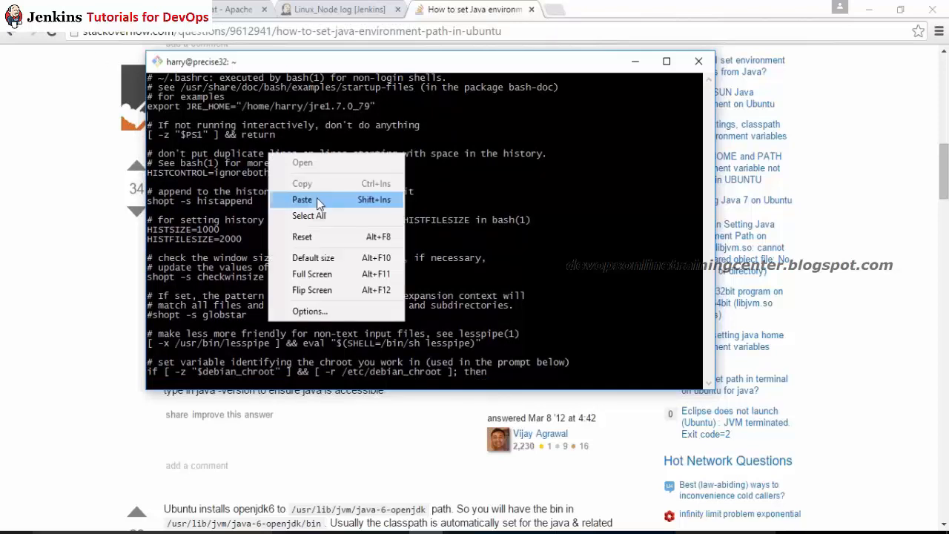
left_click(290, 197)
key("Left")
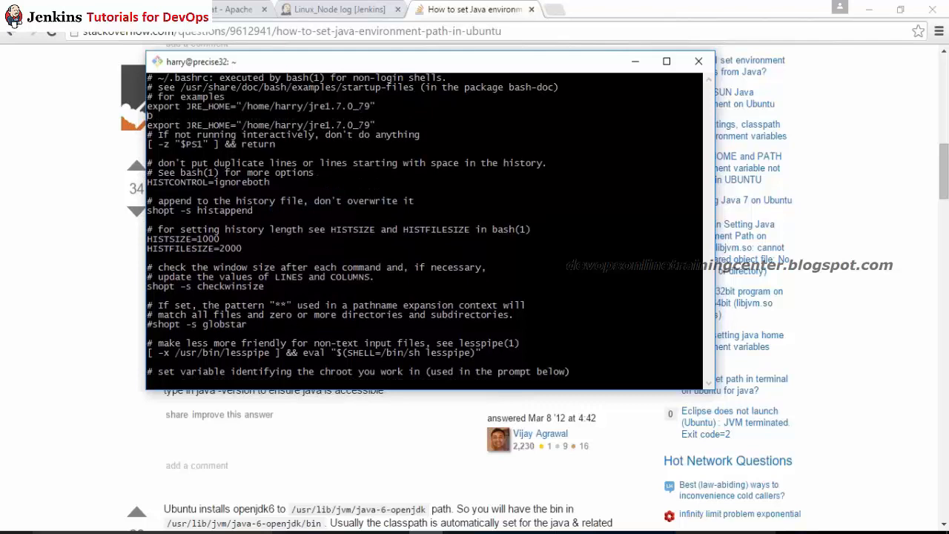
key("d")
key("d")
key("Right")
key("Right")
key("Right")
key("Right")
key("Right")
key("Right")
key("Right")
key("Right")
key("Right")
key("Right")
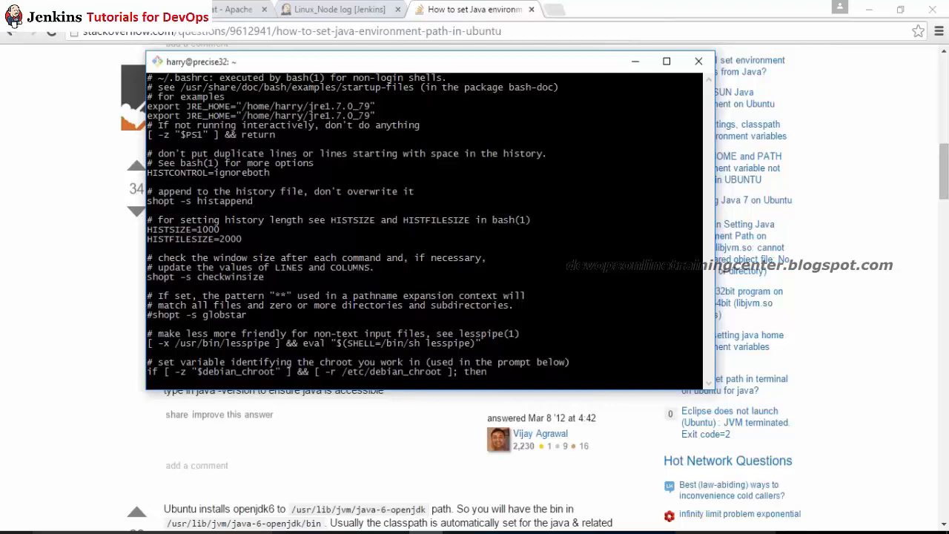
type("i1")
key("Escape")
key("BackSpace")
key("BackSpace")
key("BackSpace")
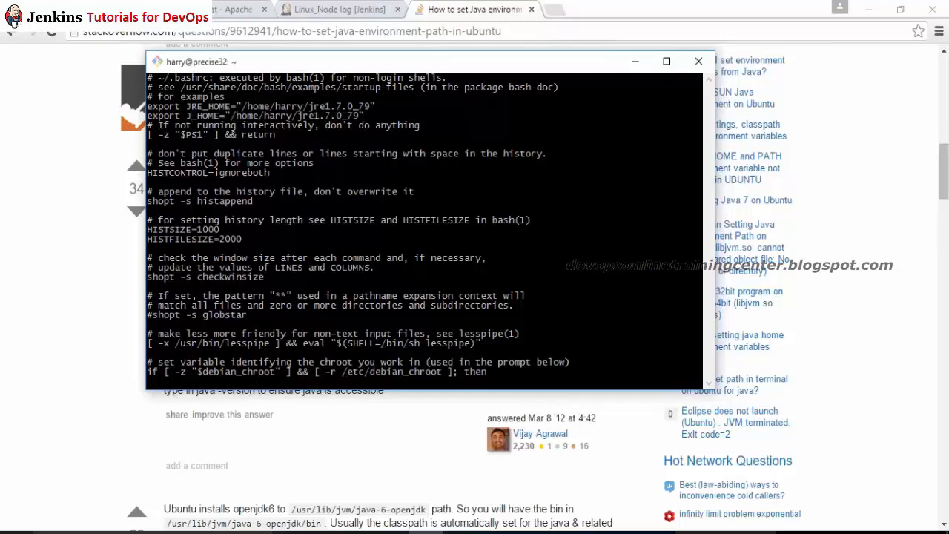
type("AVA")
key("Escape")
type(":")
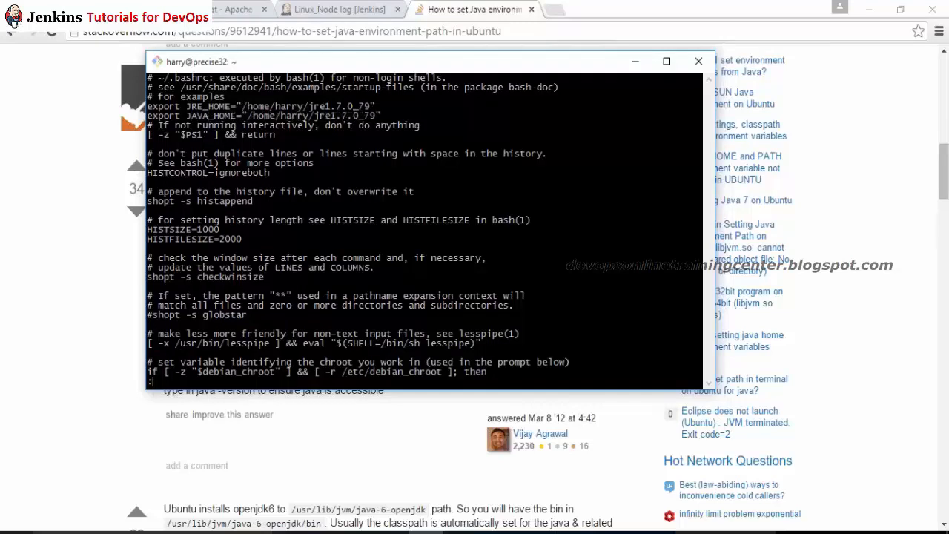
type("wq")
key("Return")
key("Return")
key("Return")
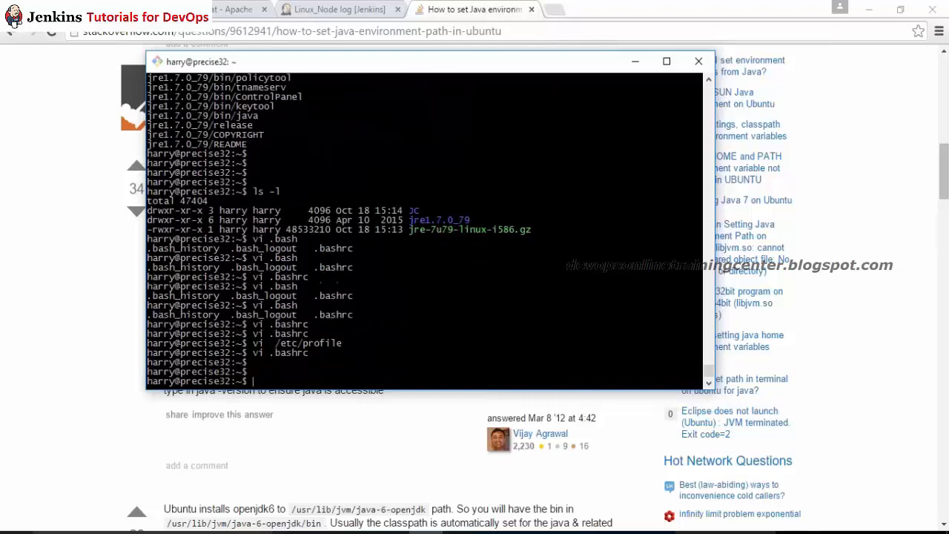
Step: Return to the home directory and list all files, including hidden ones, with ls -la
type("./.bar")
key("BackSpace")
key("BackSpace")
key("BackSpace")
key("Tab")
key("Tab")
type("b")
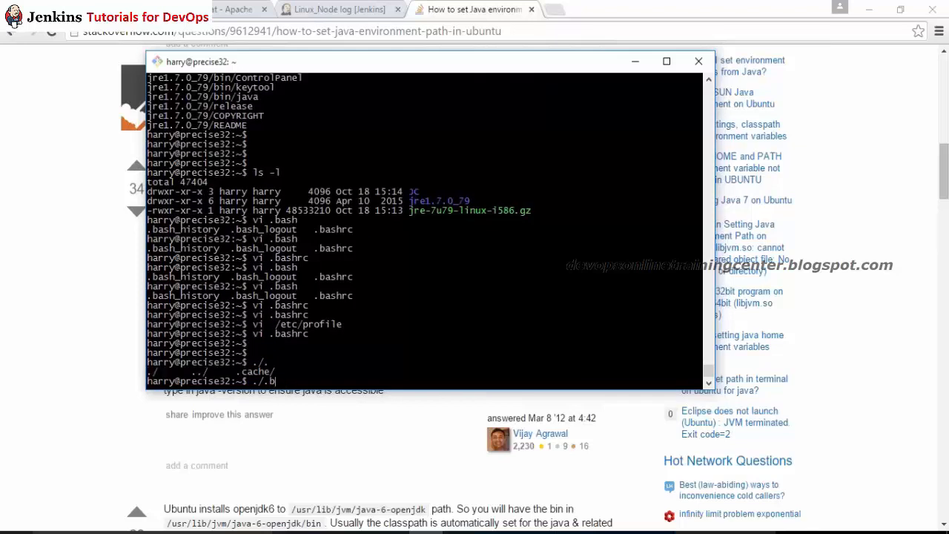
key("ctrl+c")
type("cd")
key("Return")
type(".")
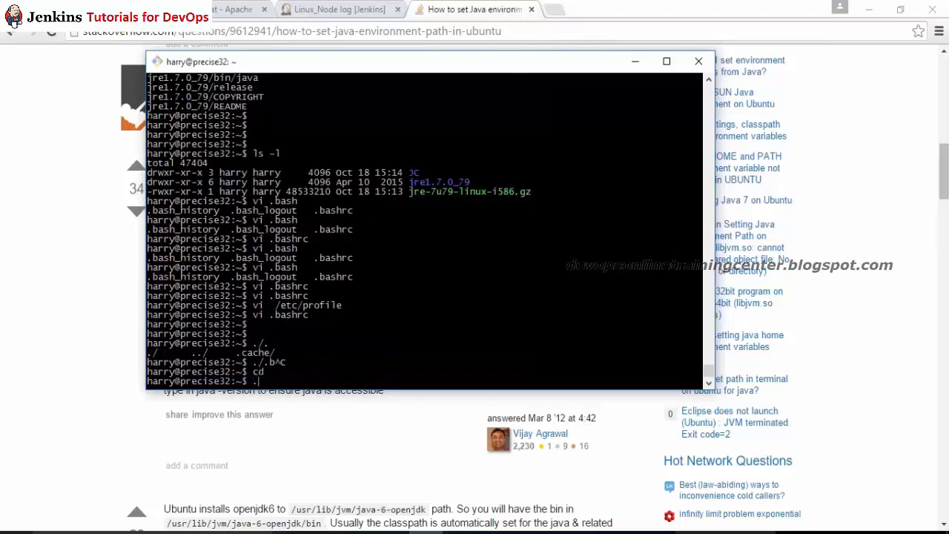
type("/")
type("./.bar")
key("BackSpace")
key("BackSpace")
key("ctrl+c")
type("ls")
key("Return")
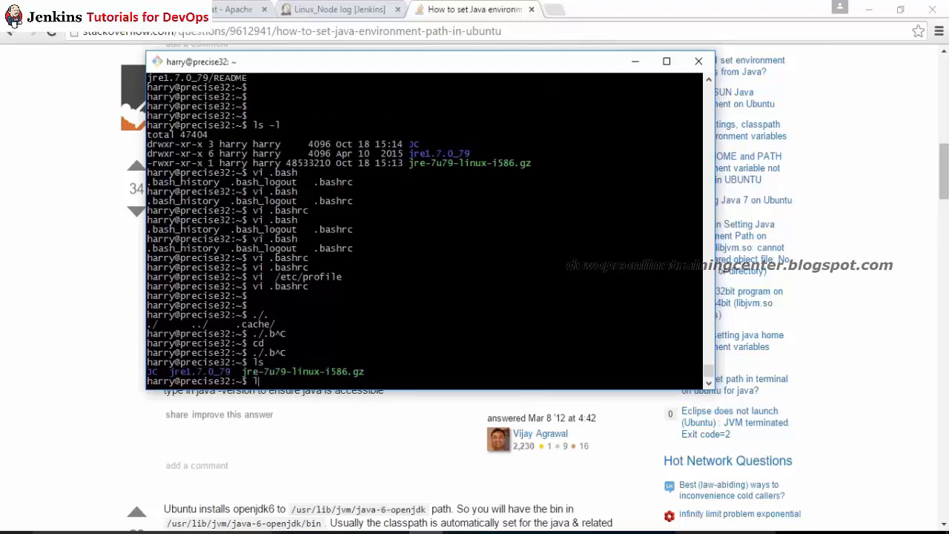
type("ls -la")
key("Return")
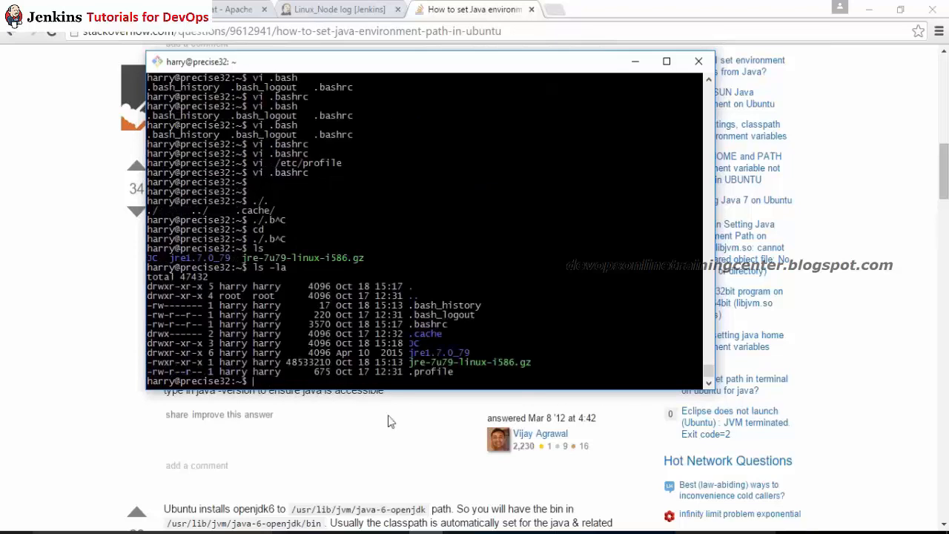
Step: Make .bashrc executable with chmod 755 and run it as ./.bashrc
type("chmod 755")
double_click(428, 324)
right_click(428, 325)
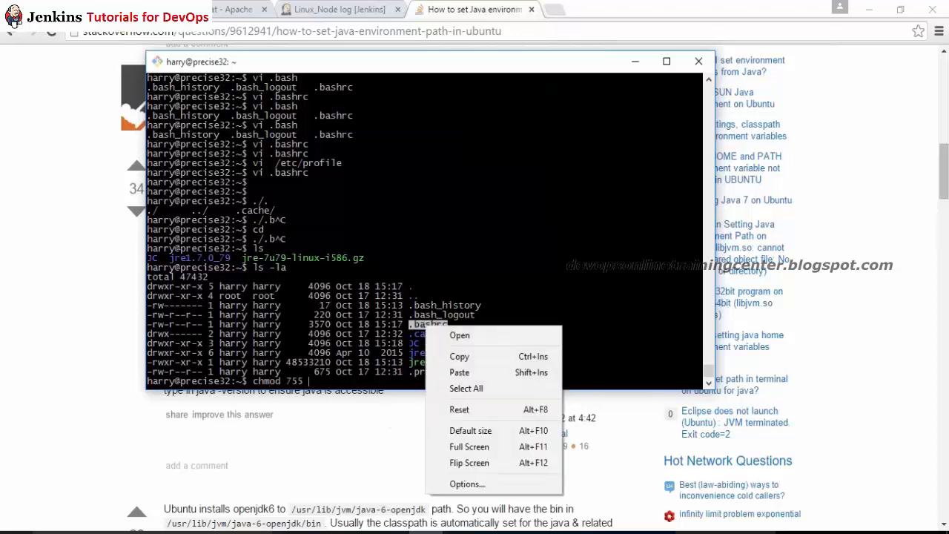
left_click(449, 354)
right_click(373, 222)
left_click(400, 272)
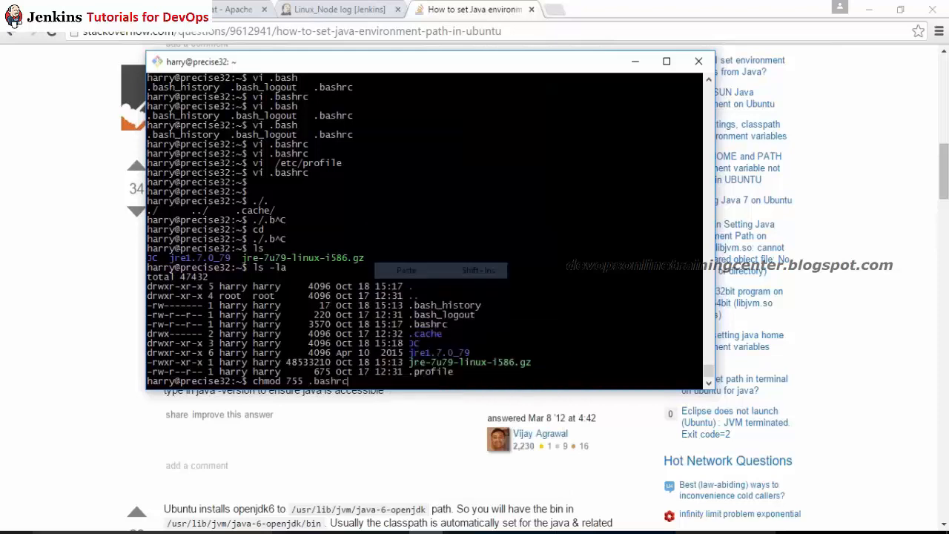
key("Return")
type("./.bashrc")
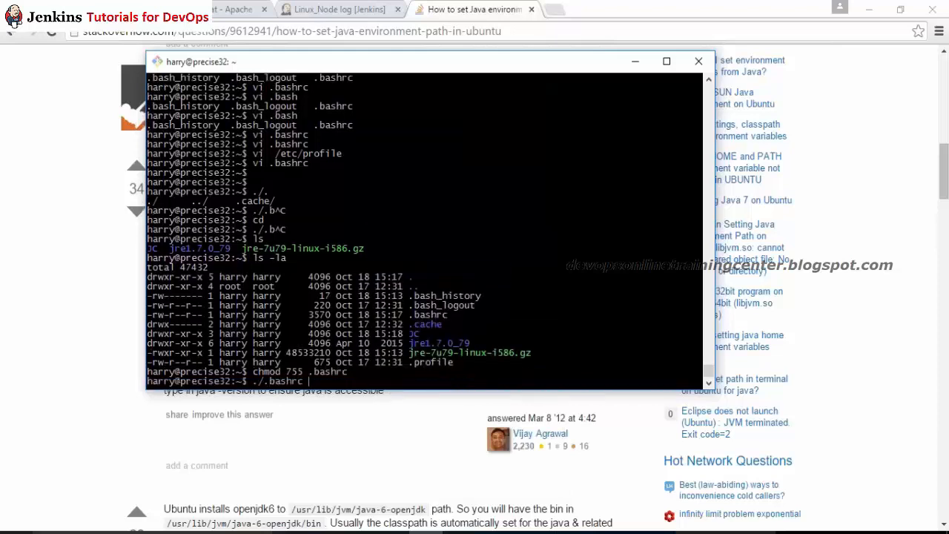
key("Return")
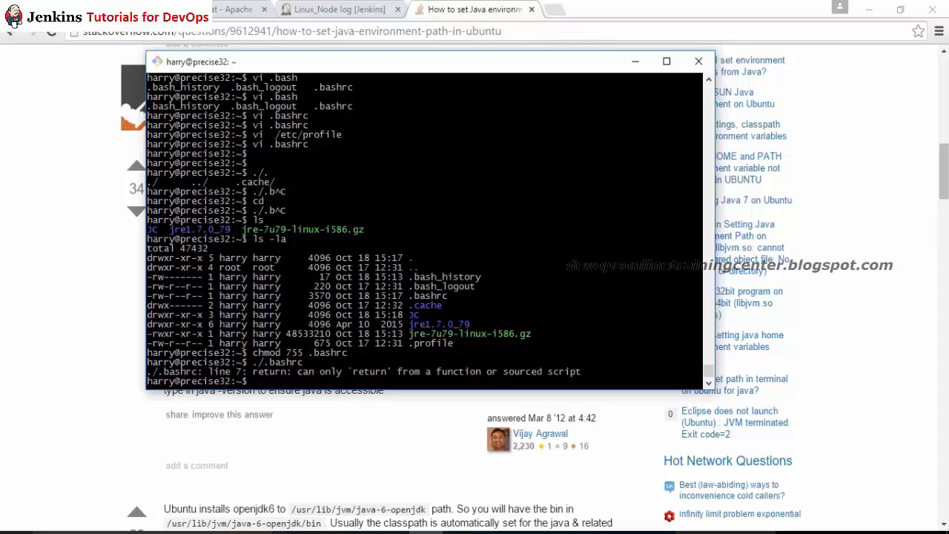
Step: Try running .bashrc directly as ./.bashrc in the PuTTY shell
type("./.bashrc")
key("Home")
key("Return")
key("Up")
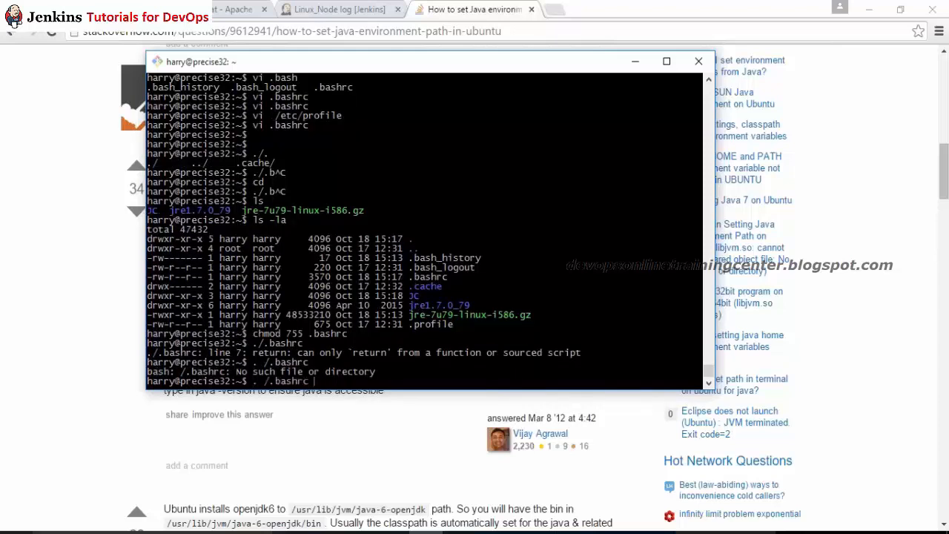
key("BackSpace")
key("Return")
Step: Abandon opening .bashrc in vi and load it with '. .bashrc' instead
type("v")
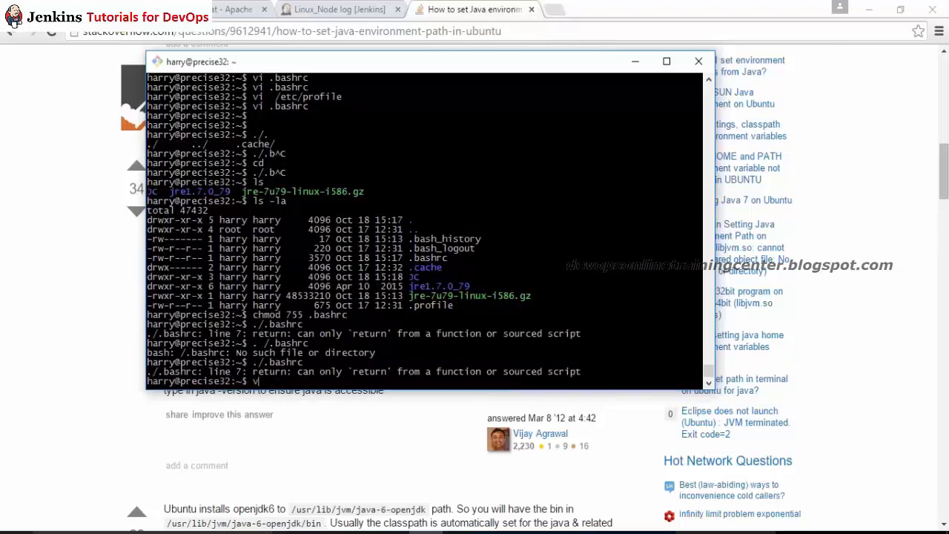
type("i .bar")
key("BackSpace")
type("shs")
key("BackSpace")
type("rc")
key("ctrl+c")
type(". .")
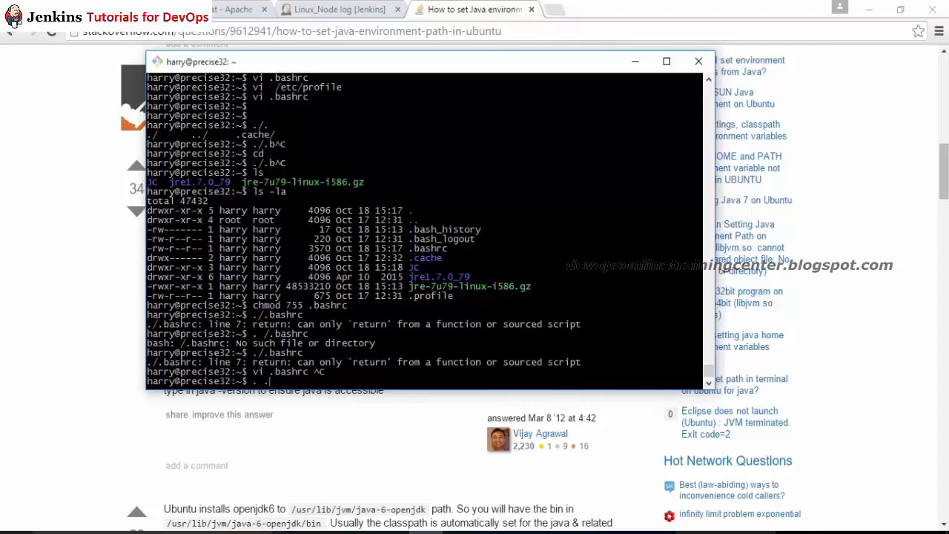
type("nashrc")
key("Return")
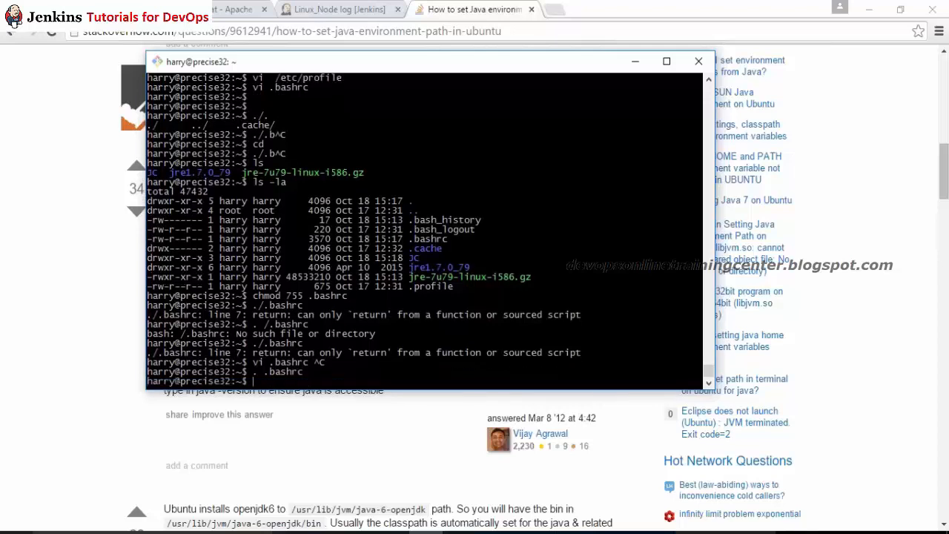
key("Return")
key("Return")
Step: Check java and java -version, which still report Java is not installed
type("java")
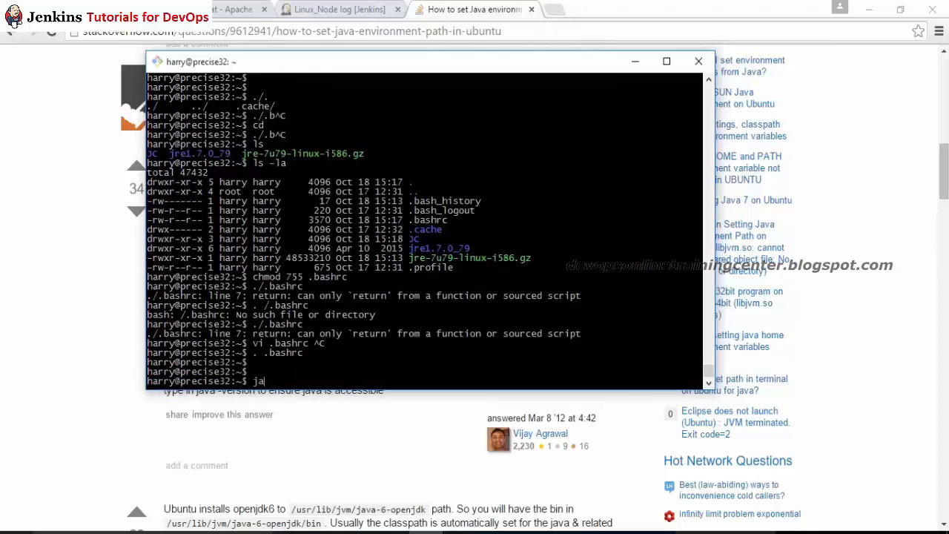
key("Return")
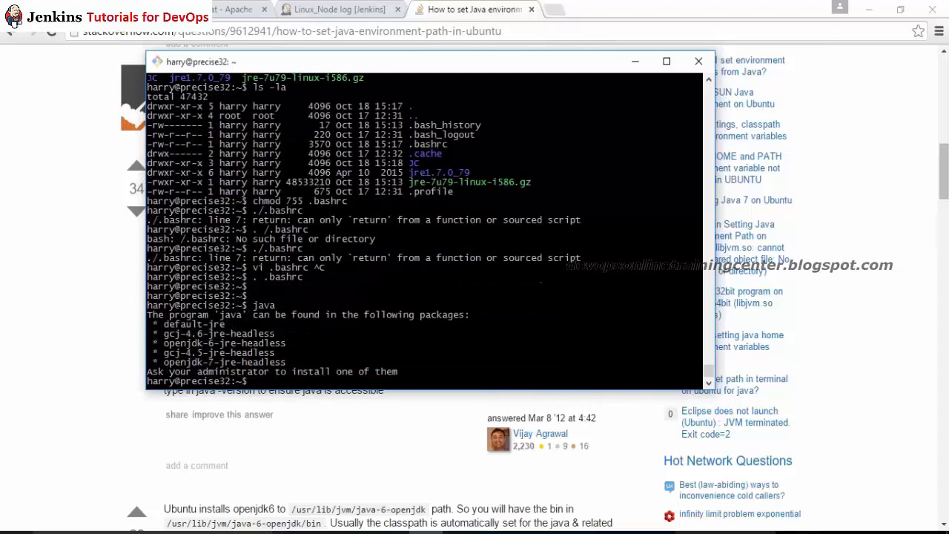
type("java -version")
key("Return")
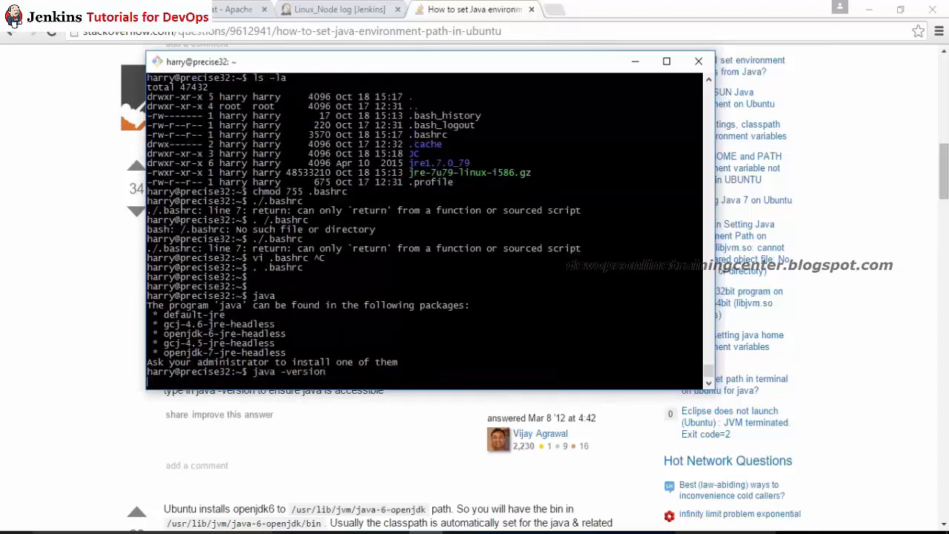
key("Return")
key("Return")
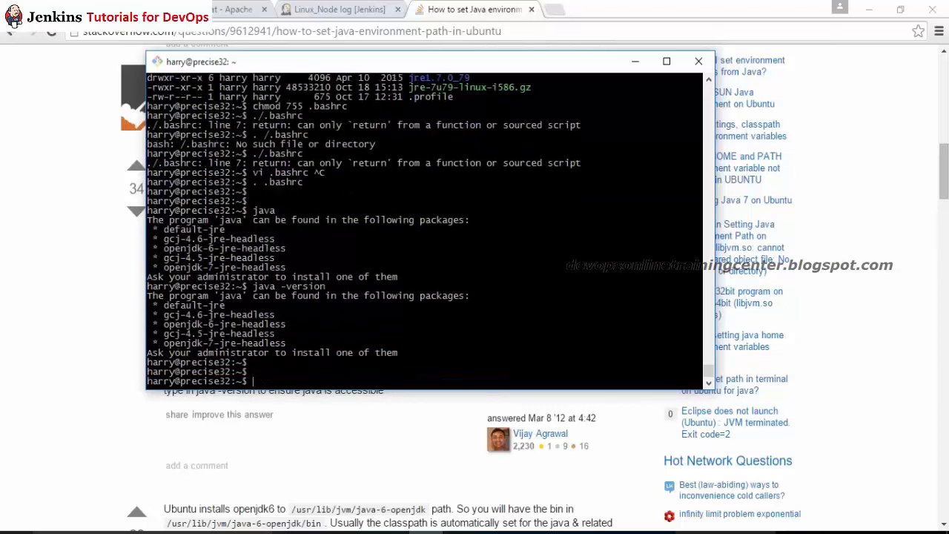
type("vi .bashrc")
Step: Add the export PATH line copied from the Stack Overflow answer into .bashrc
key("Return")
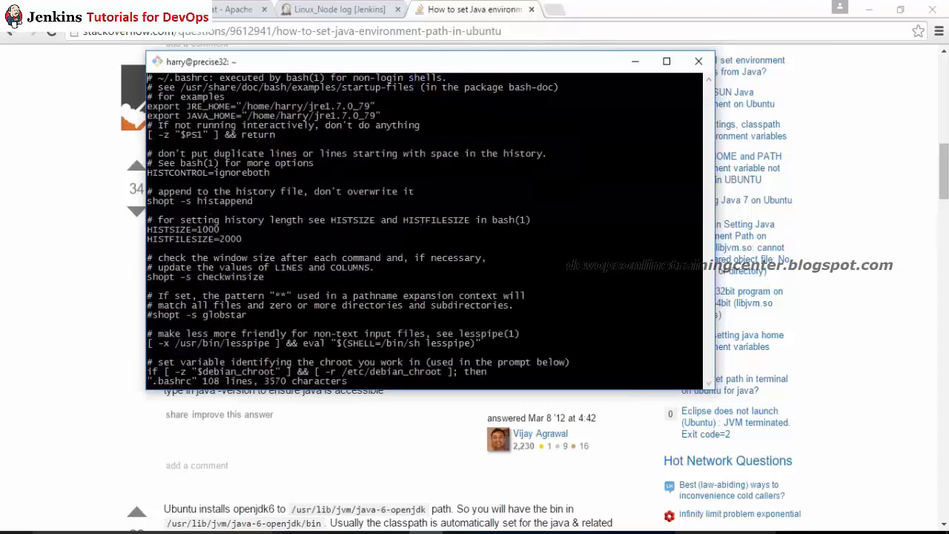
key("Down")
key("Down")
key("O")
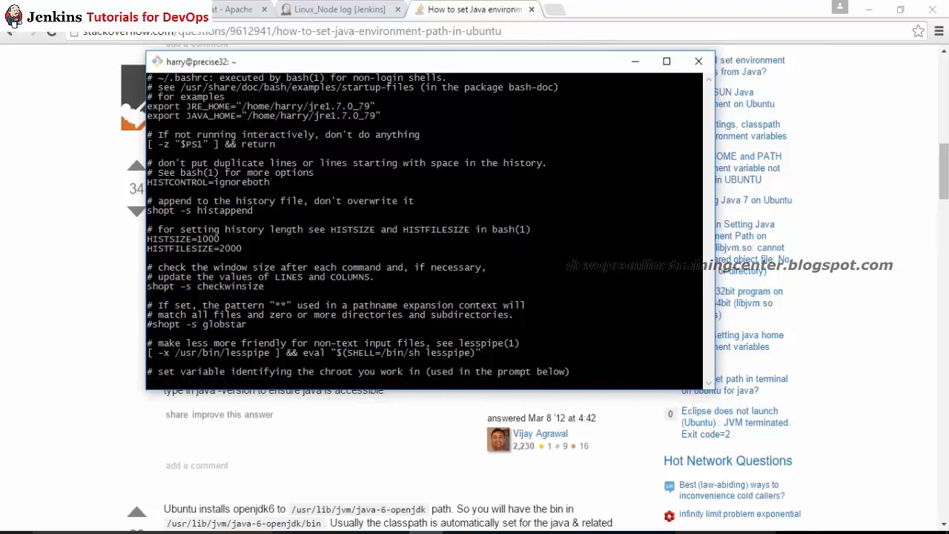
key("alt+Tab")
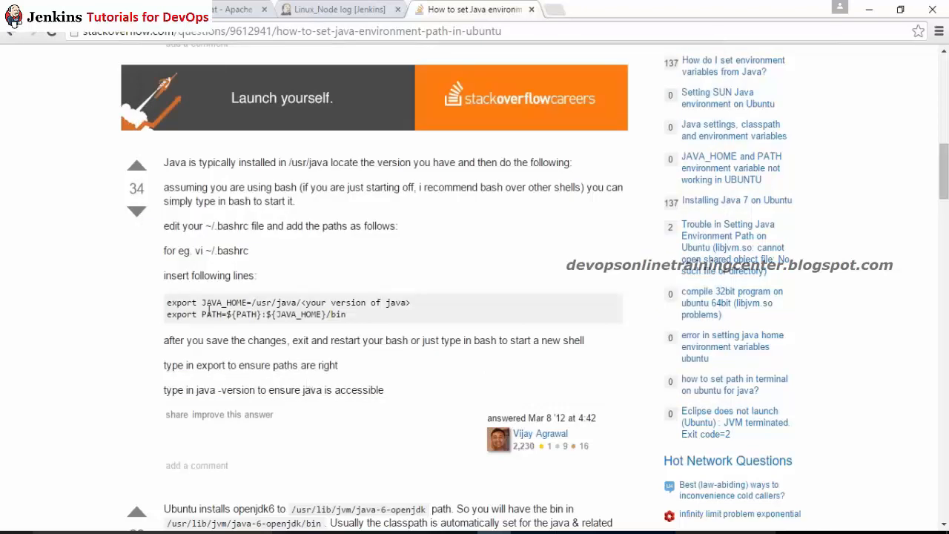
left_click_drag(167, 314, 362, 314)
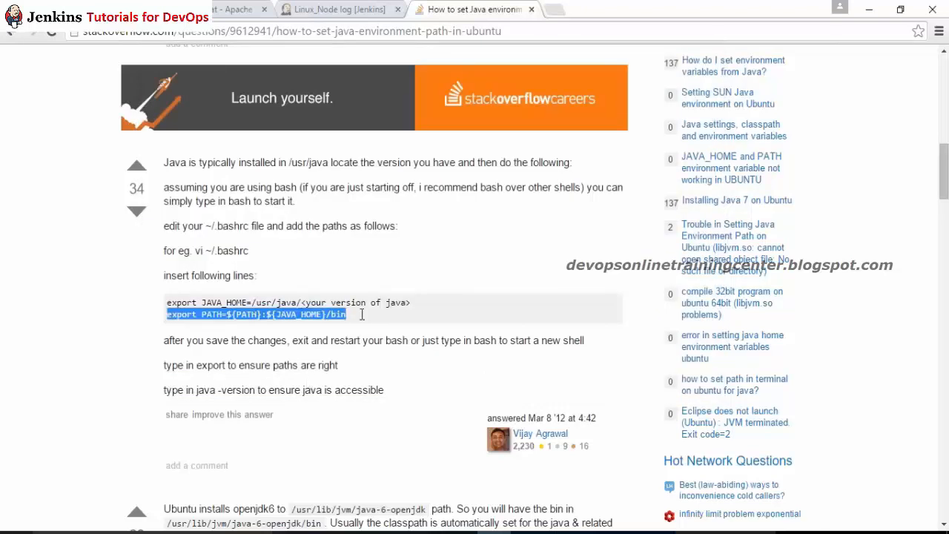
key("alt+Tab")
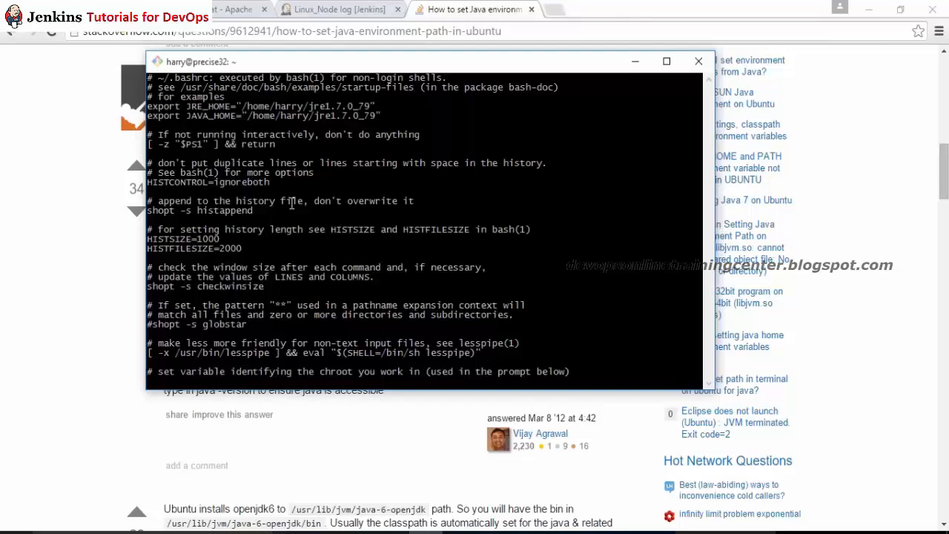
key("Up")
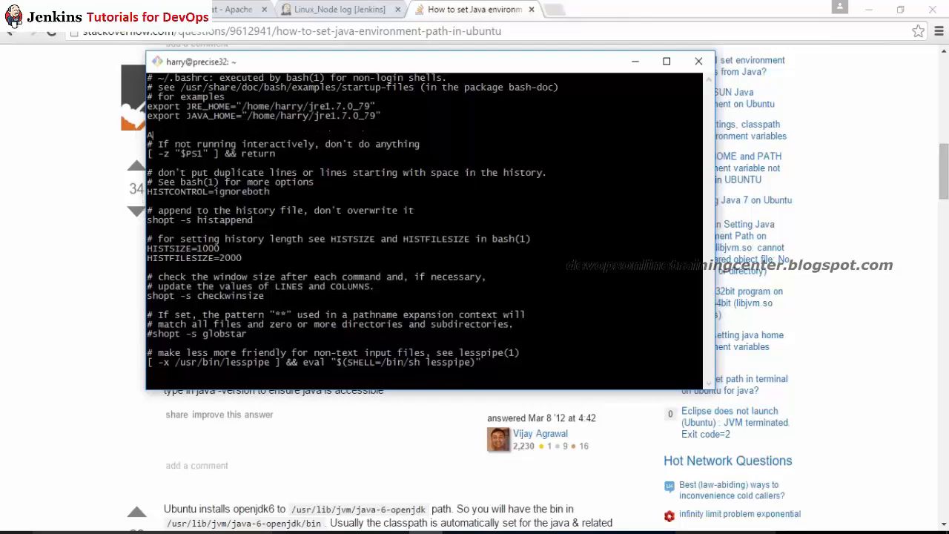
key("d")
key("d")
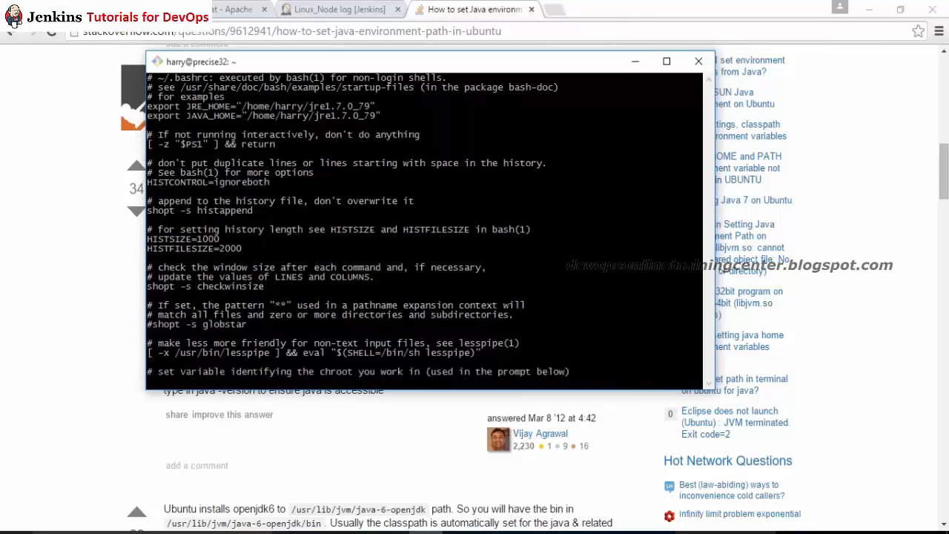
key("O")
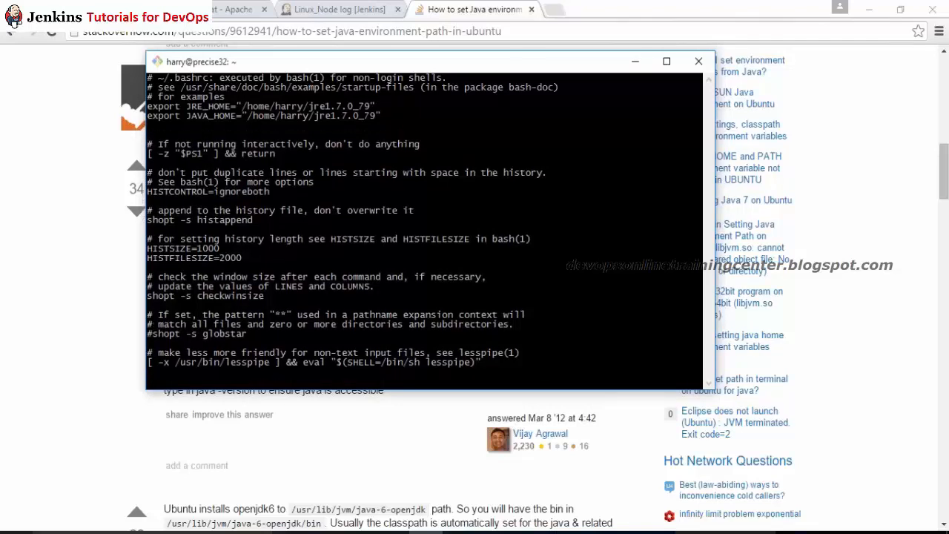
right_click(235, 229)
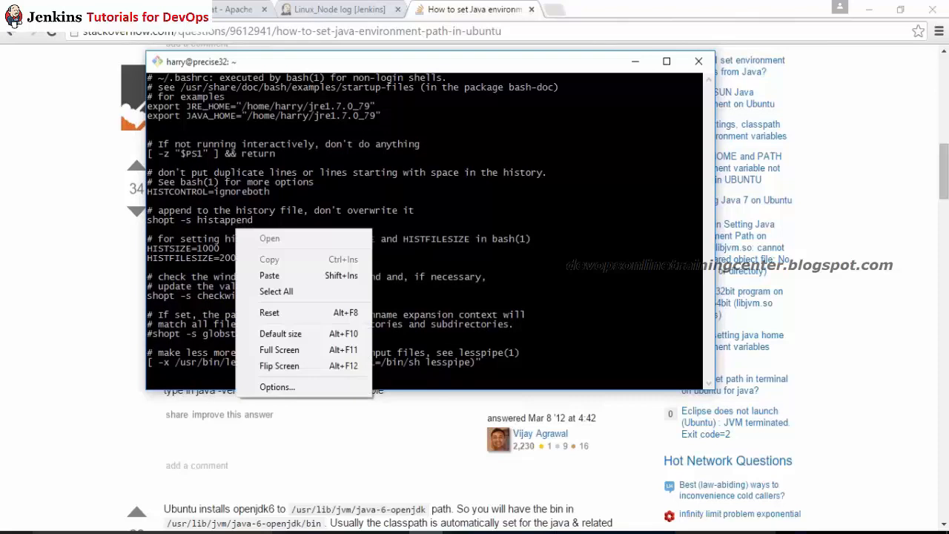
left_click(282, 275)
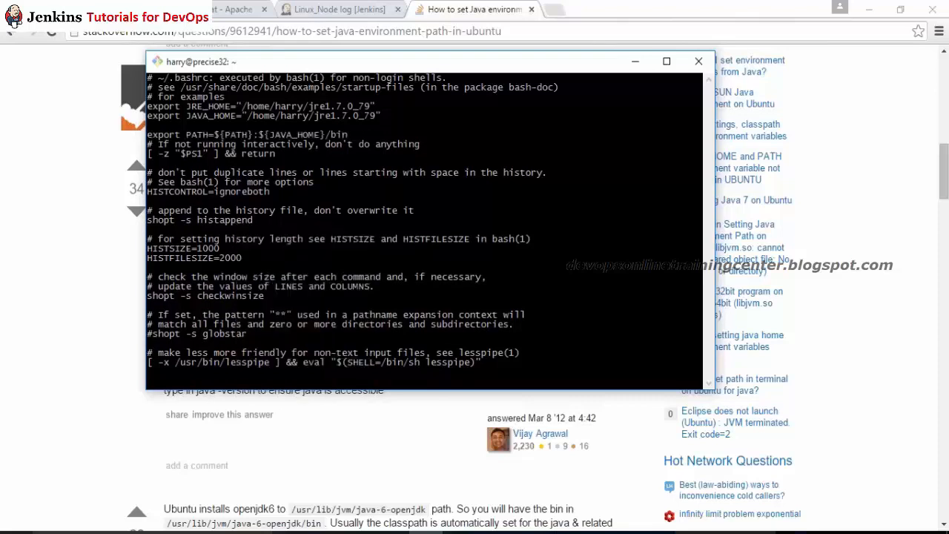
Step: Save .bashrc, re-source it, and confirm java -version reports 1.7.0_79
type(":wq!")
key("Return")
key("Return")
key("Return")
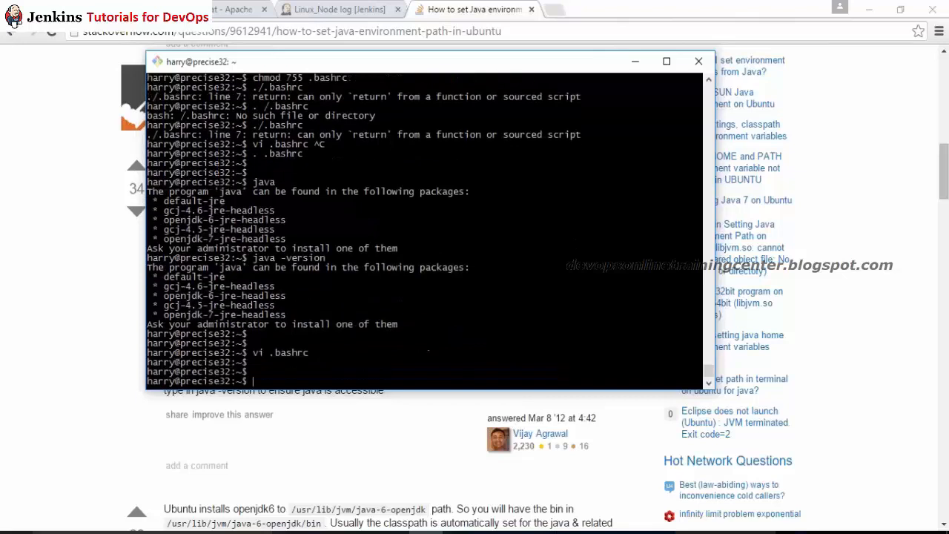
type(". .bashrc")
key("Return")
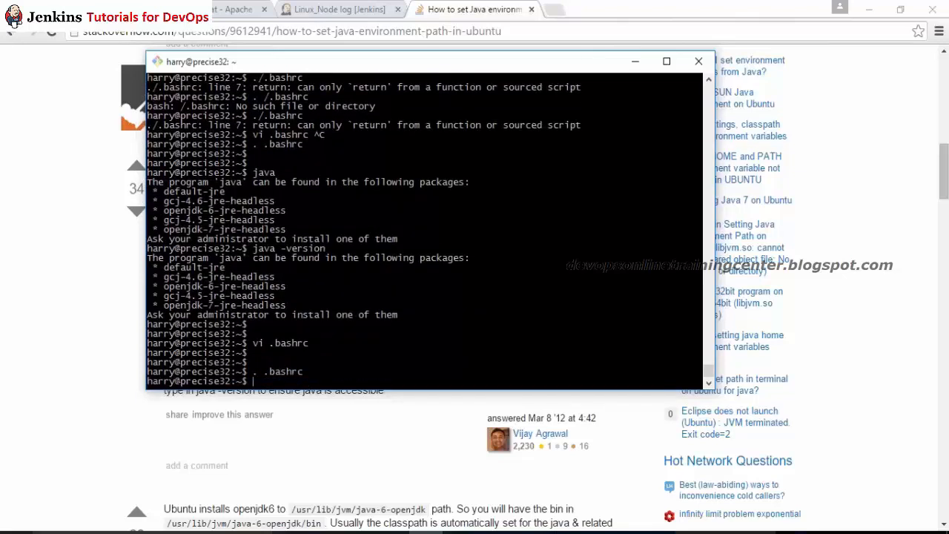
type("java -version")
key("Return")
key("Return")
key("Return")
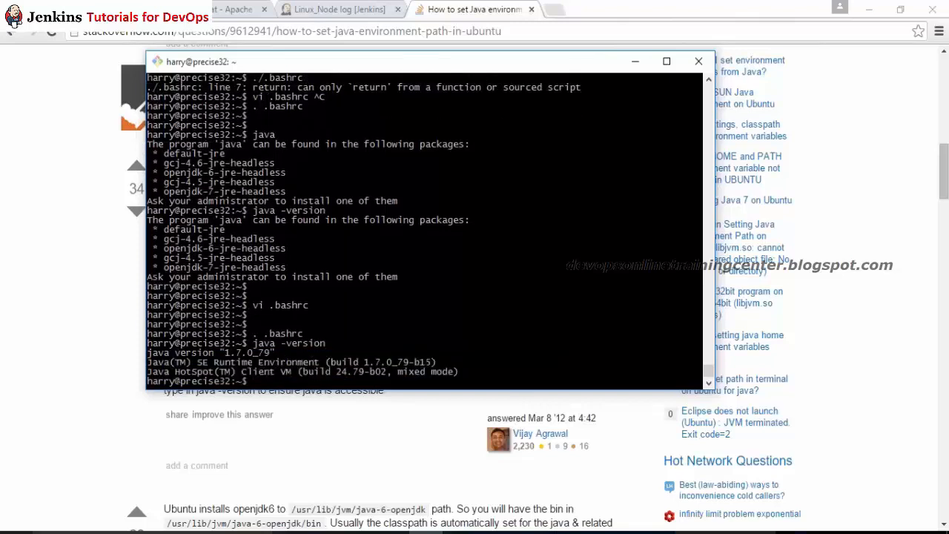
key("ctrl+c")
key("ctrl+c")
Step: Return to the Jenkins Linux_Node log tab in Chrome
key("alt+Tab")
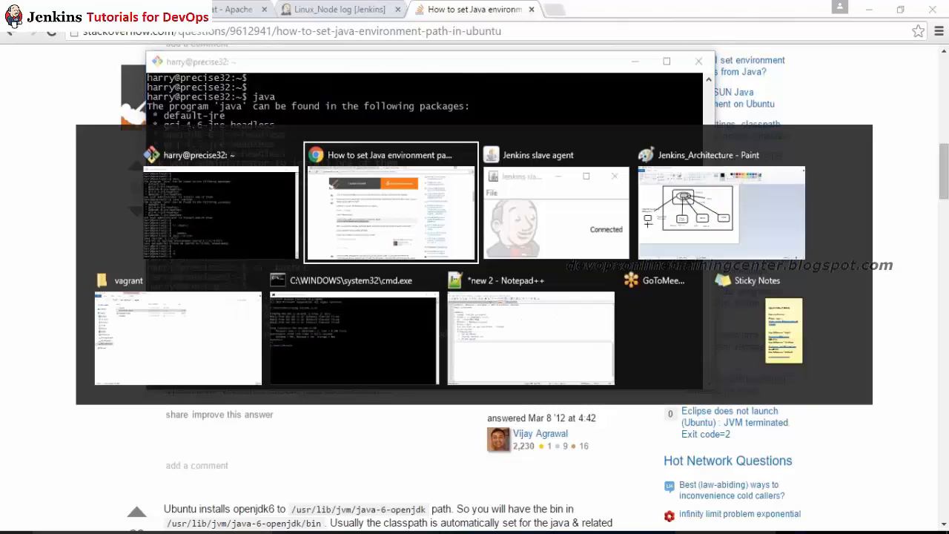
key("alt+Tab")
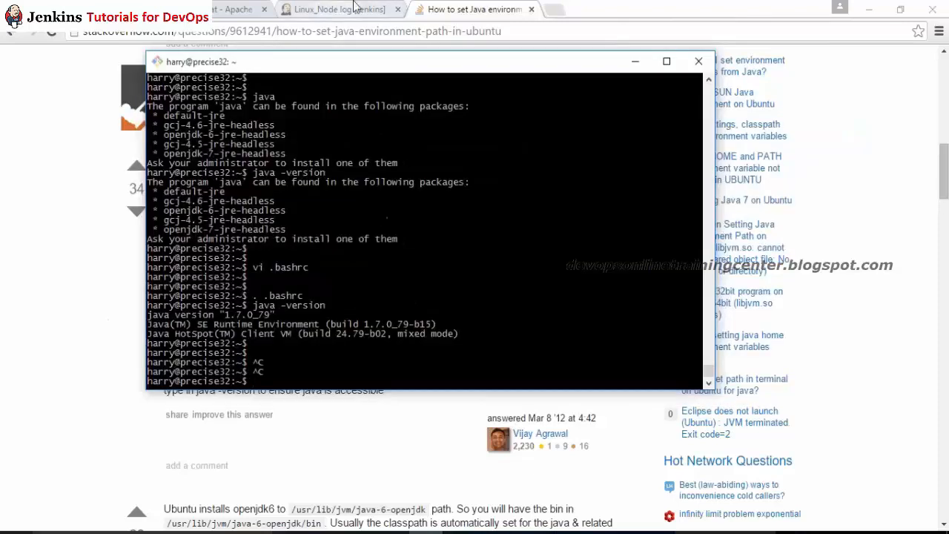
key("alt+Tab")
key("ctrl+shift+Tab")
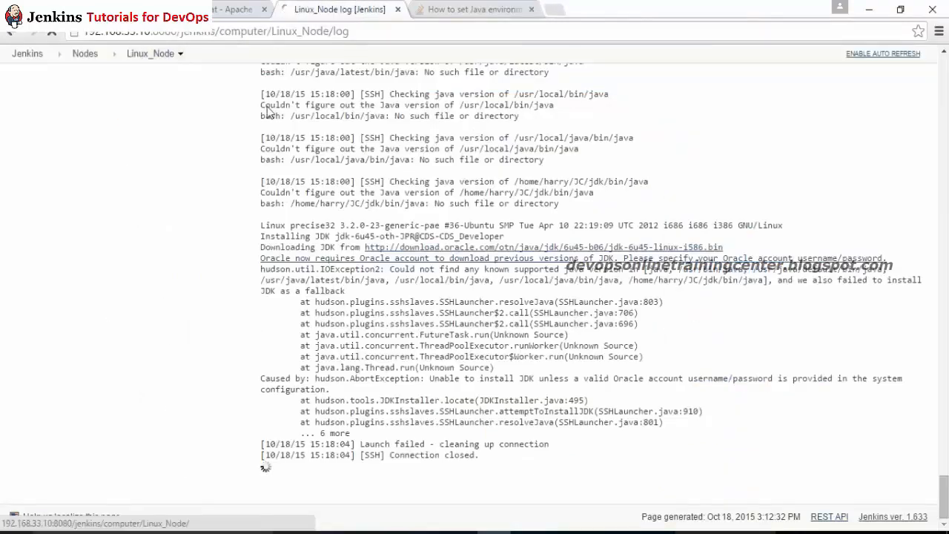
Step: Relaunch the Linux_Node agent and confirm 'Slave successfully connected' appears in its log
left_click(150, 53)
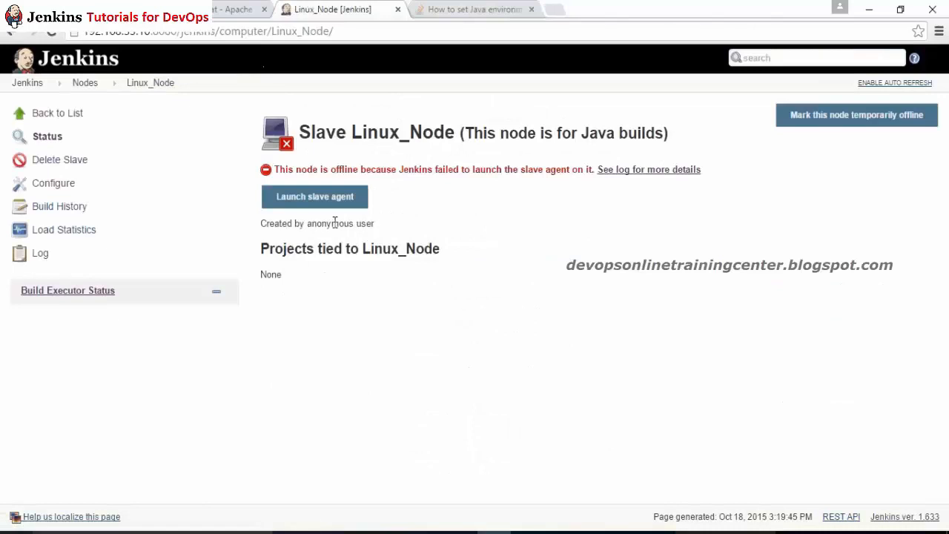
left_click(313, 203)
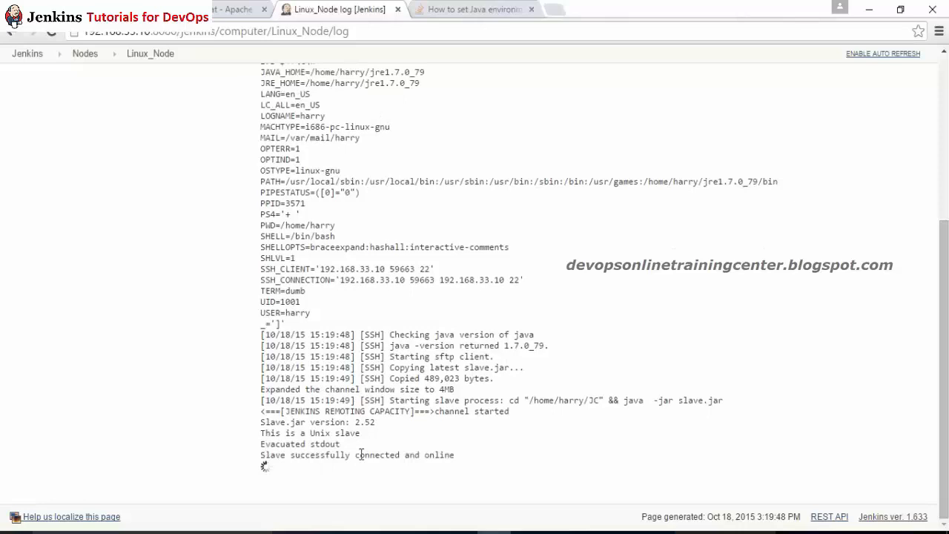
left_click_drag(386, 454, 301, 446)
left_click(284, 439)
Step: Review the Linux_Node status page description, then open the Nodes list
left_click(152, 54)
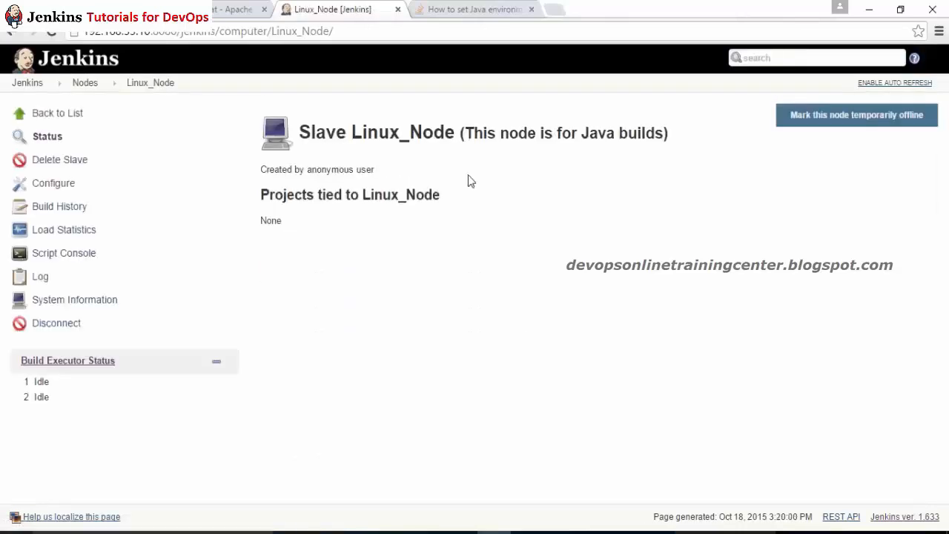
left_click_drag(422, 132, 563, 138)
left_click(498, 234)
left_click(76, 83)
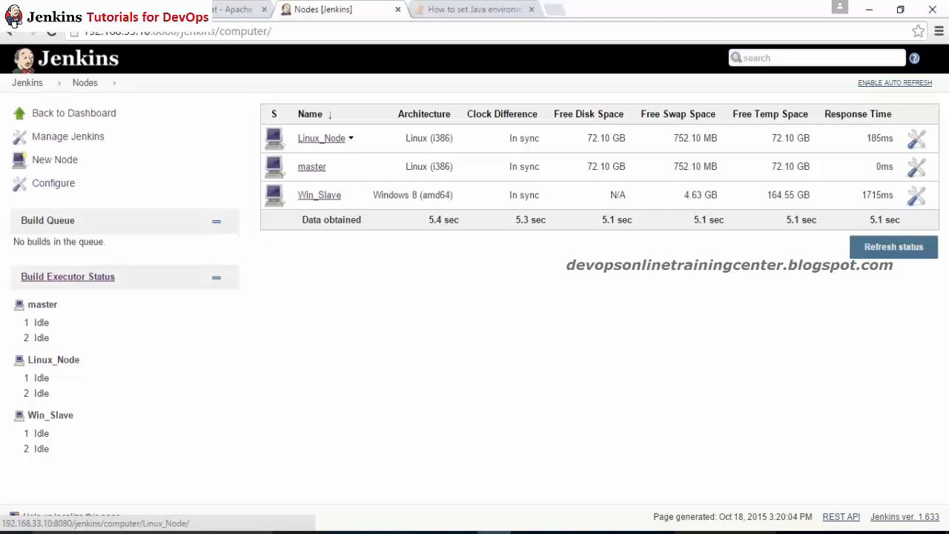
Step: Check Win_Slave's agent window shows Connected, then review the Linux_Node page
left_click(27, 82)
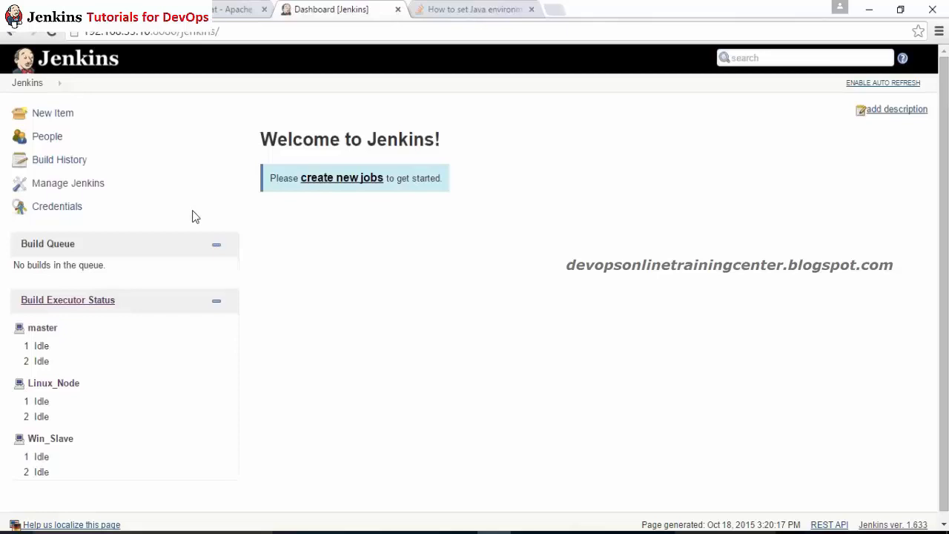
left_click(219, 31)
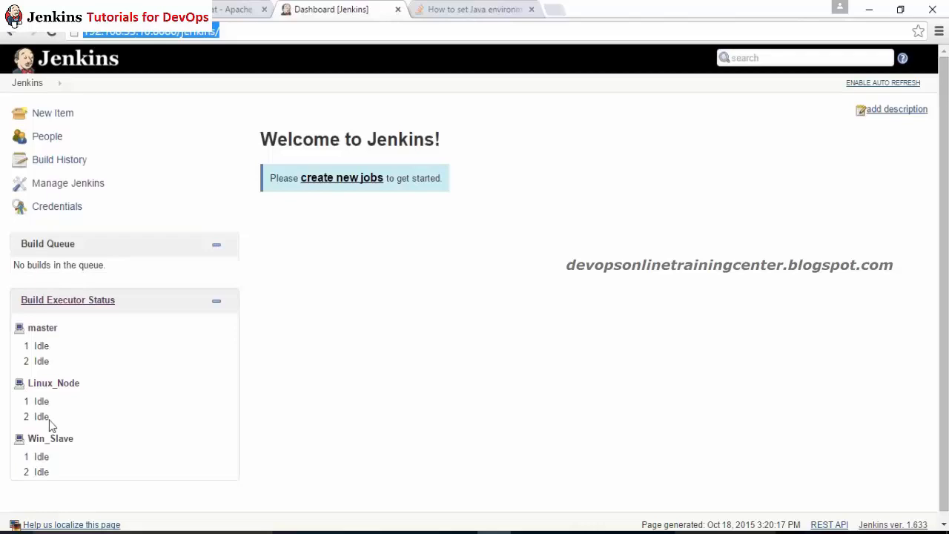
left_click(51, 439)
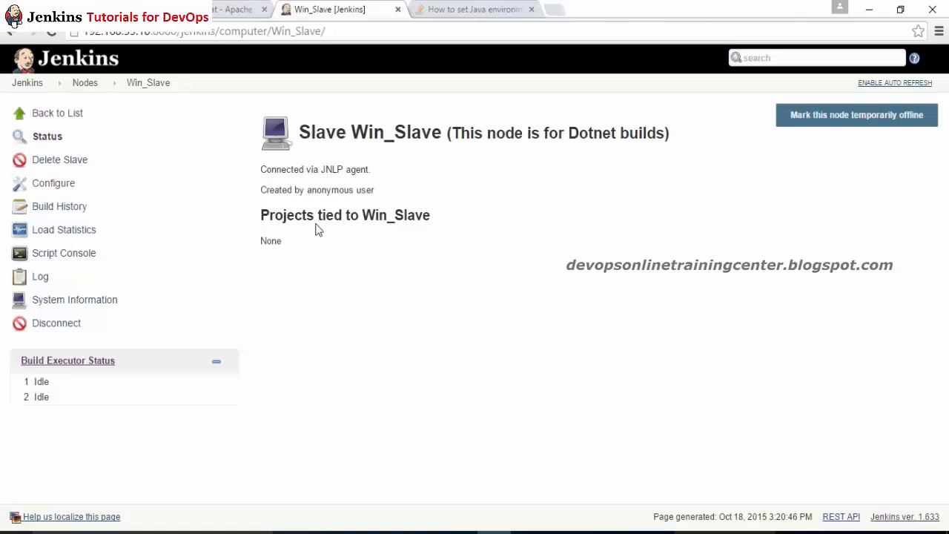
left_click(630, 532)
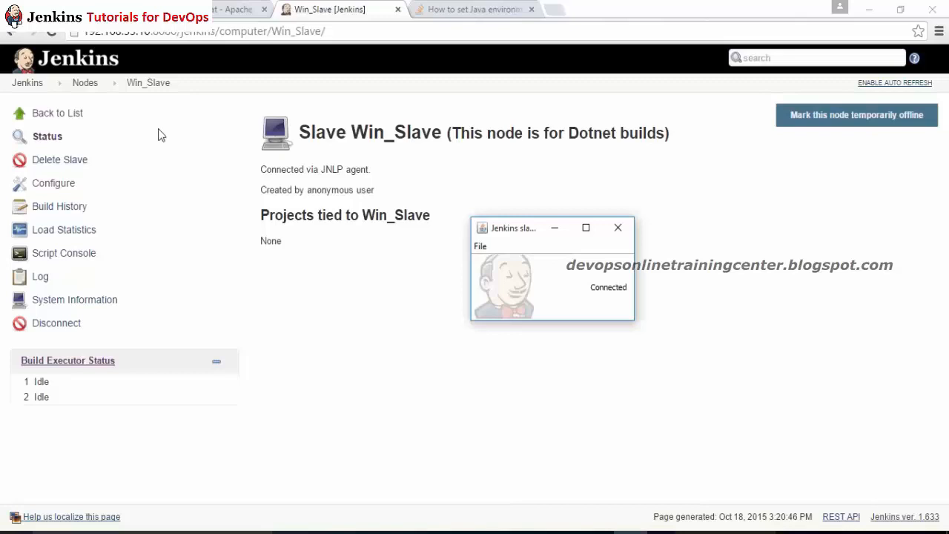
left_click(81, 83)
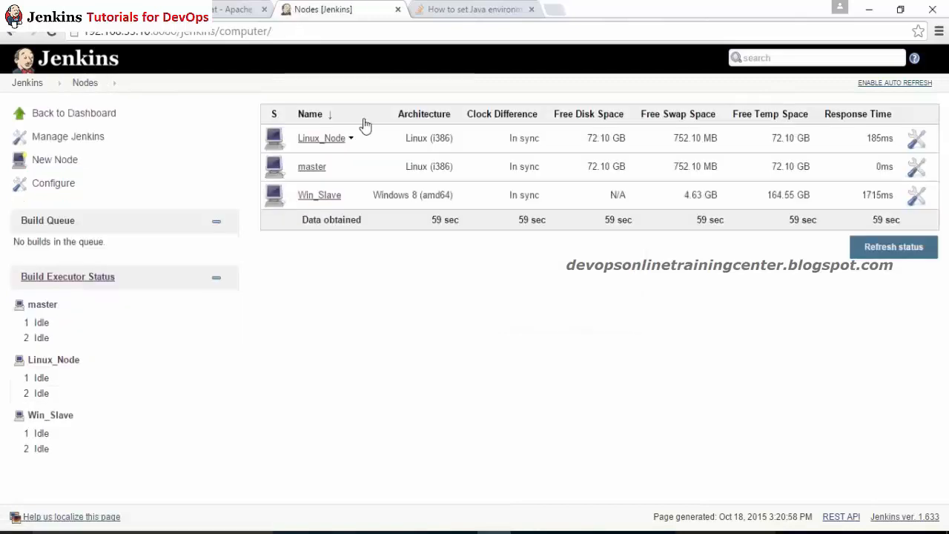
left_click(321, 138)
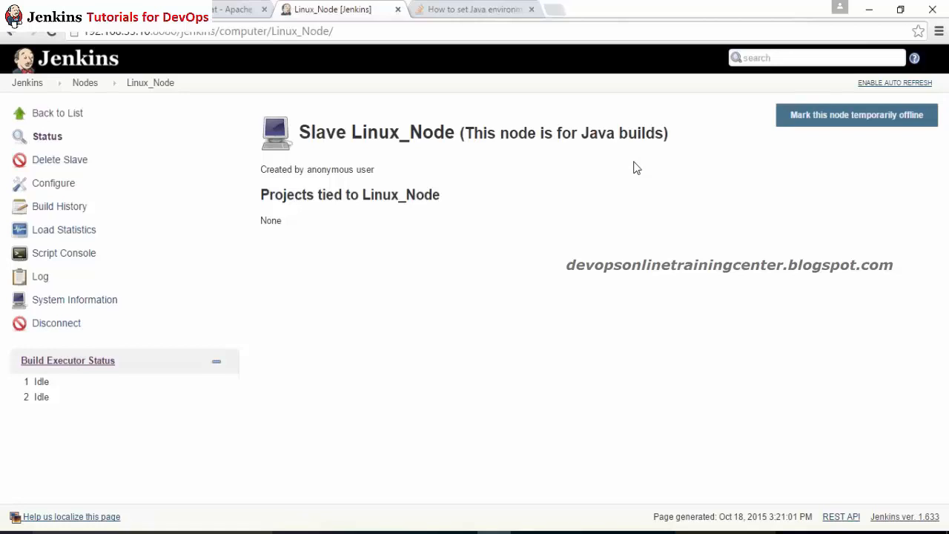
left_click(43, 67)
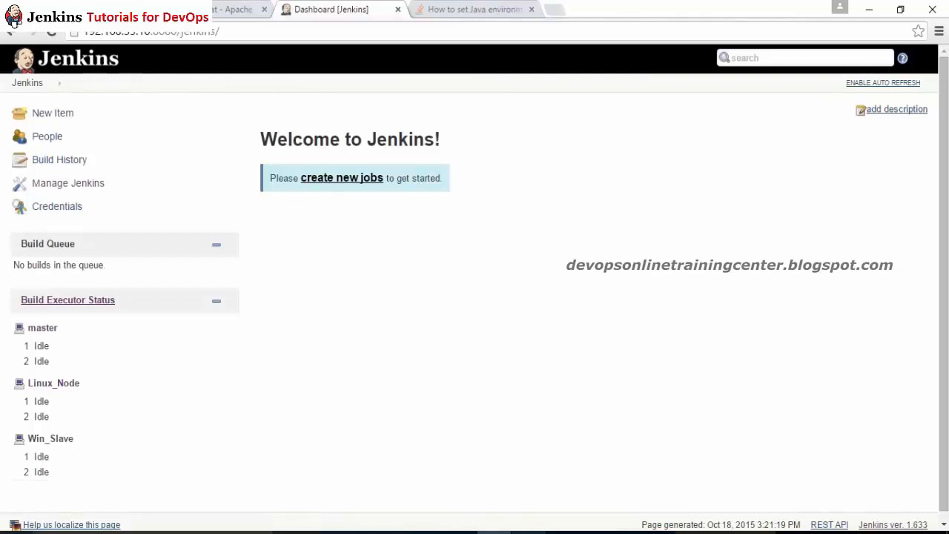
Step: Add a '- Setup Jobs:' line below the installation steps in the Notepad++ notes
key("alt+Tab")
key("Return")
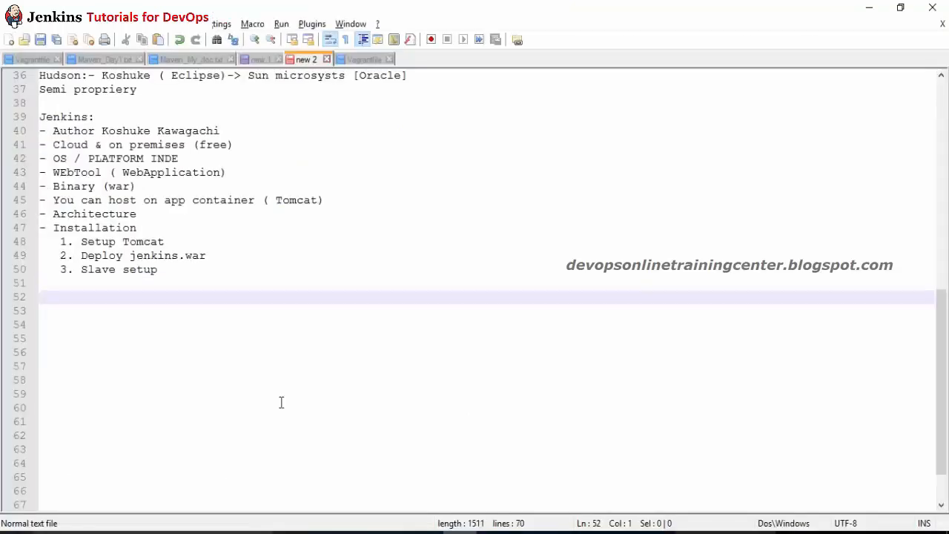
type("- Se")
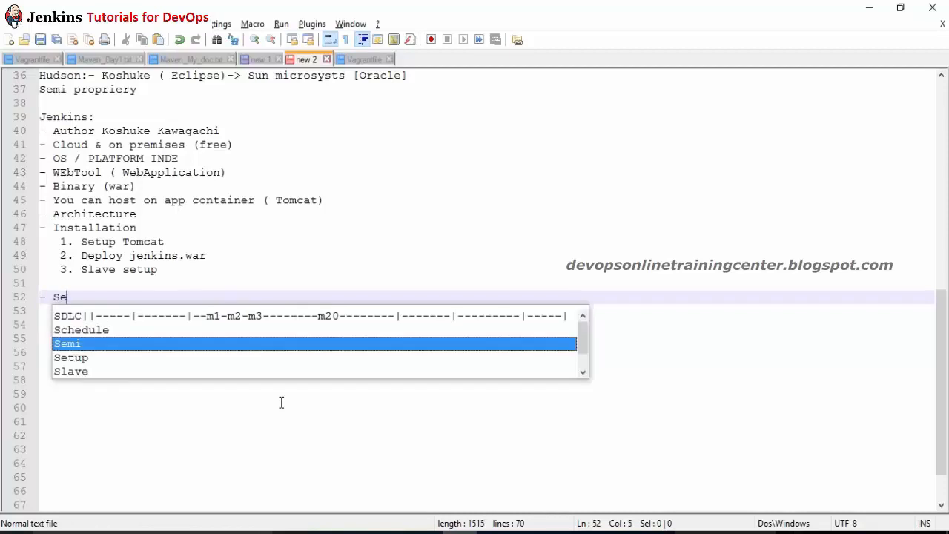
type("tup Jobs:")
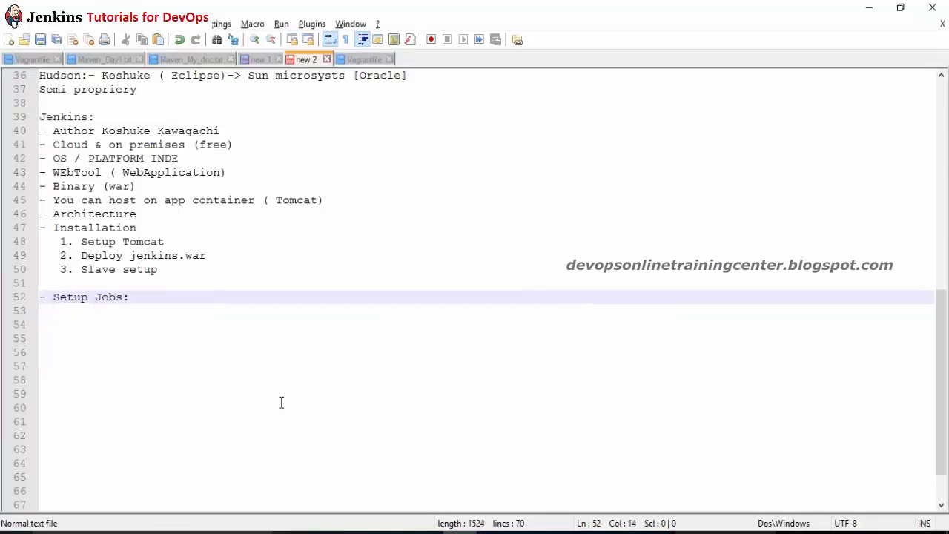
key("Return")
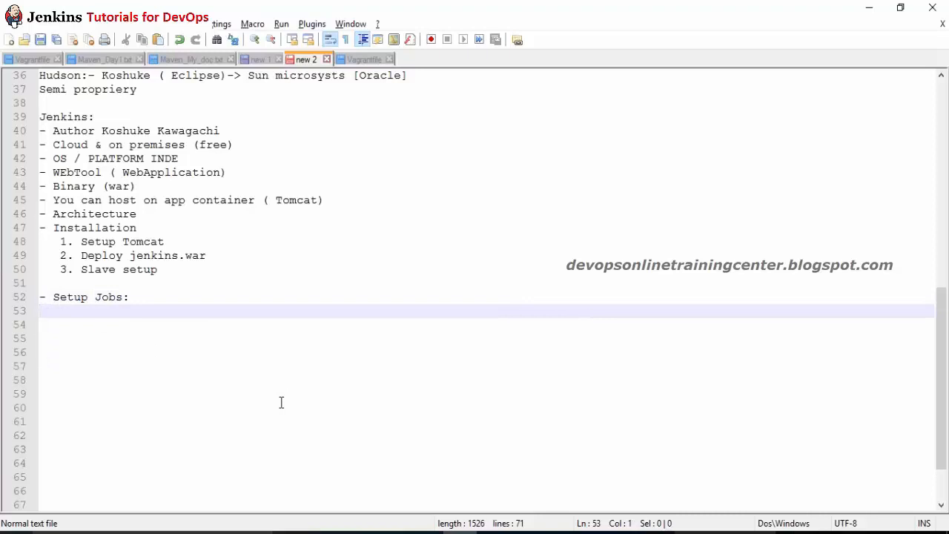
key("alt+Tab")
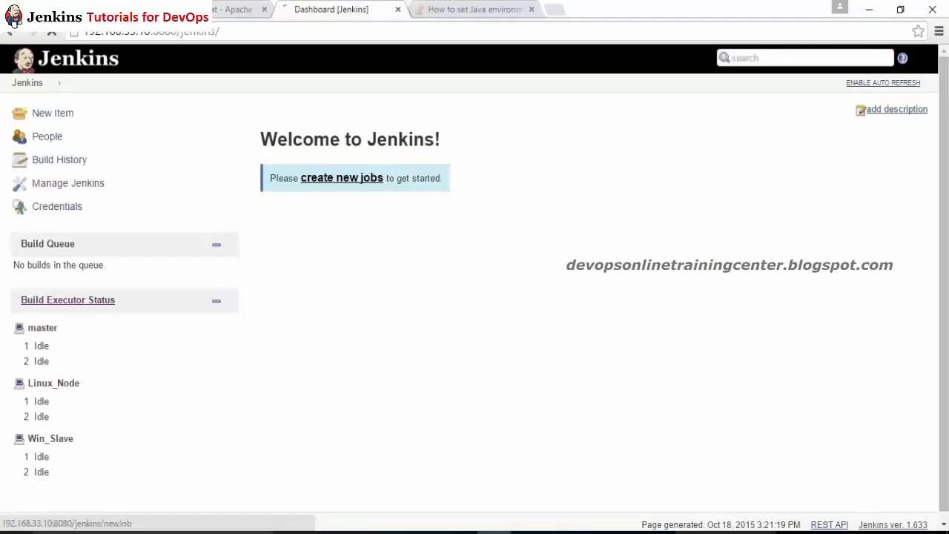
Step: Create a job named Project1_CIBUILD as a Freestyle project and confirm with OK
left_click(342, 178)
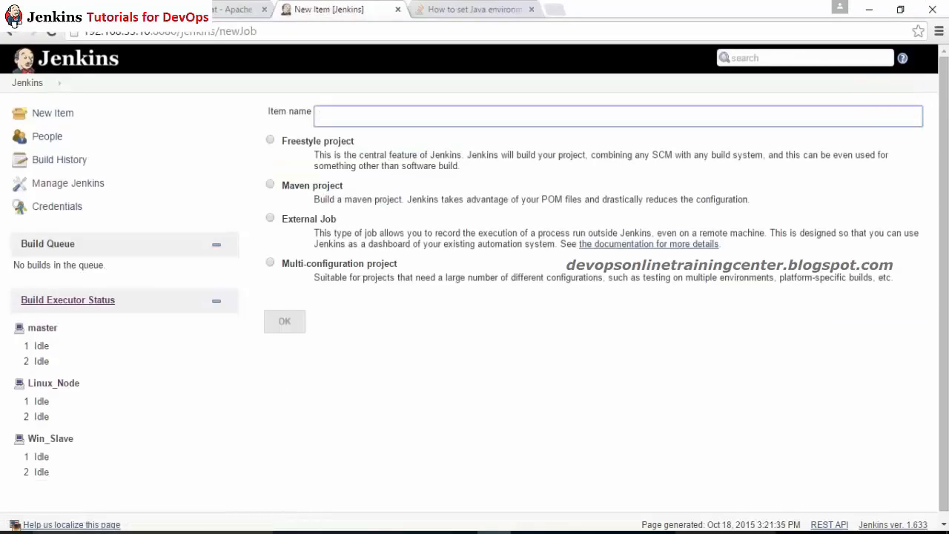
type("Project1_CIBUILD")
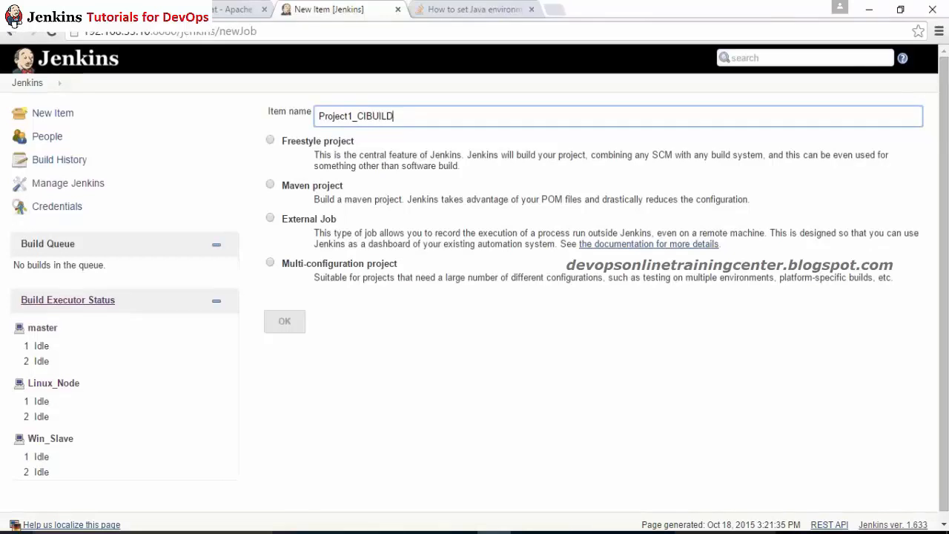
left_click(270, 140)
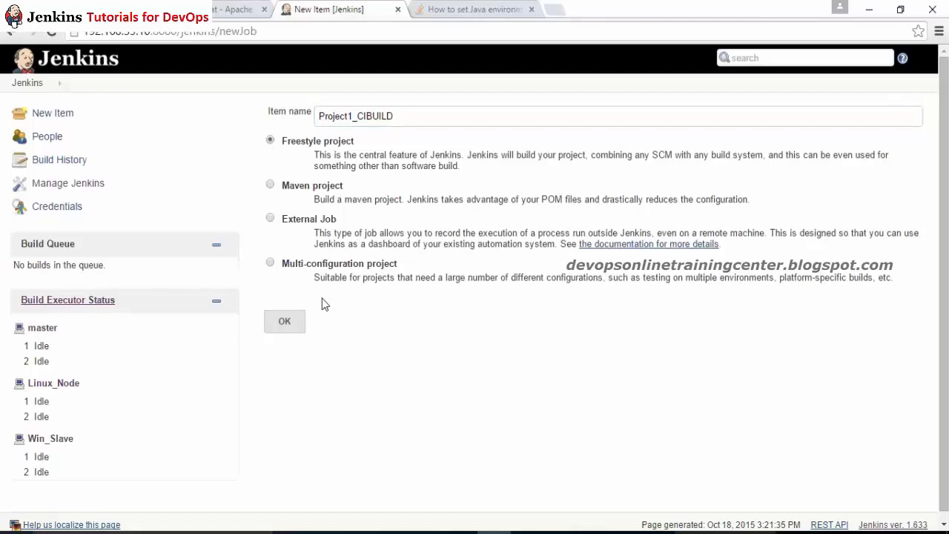
left_click(297, 187)
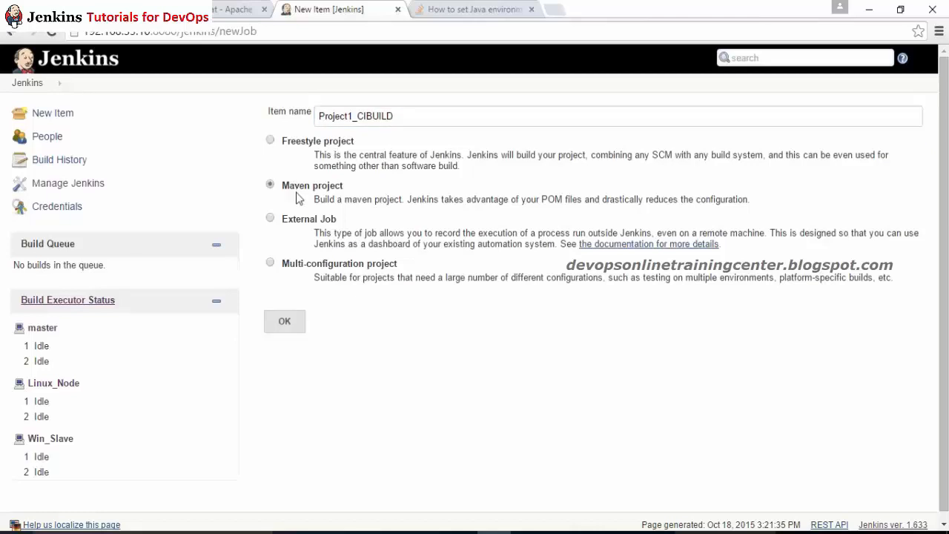
left_click(281, 147)
left_click(292, 326)
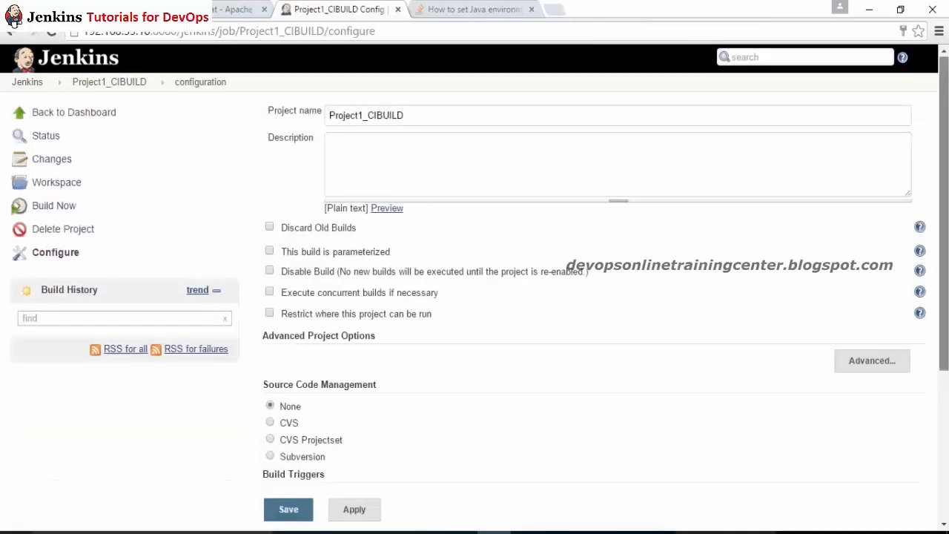
scroll(593, 297, "down", 3)
scroll(593, 297, "up", 2)
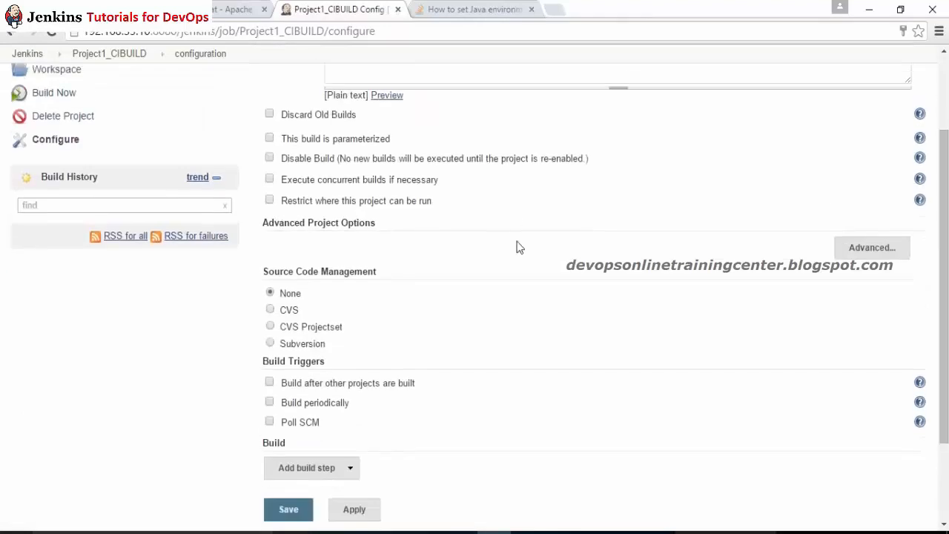
left_click(460, 532)
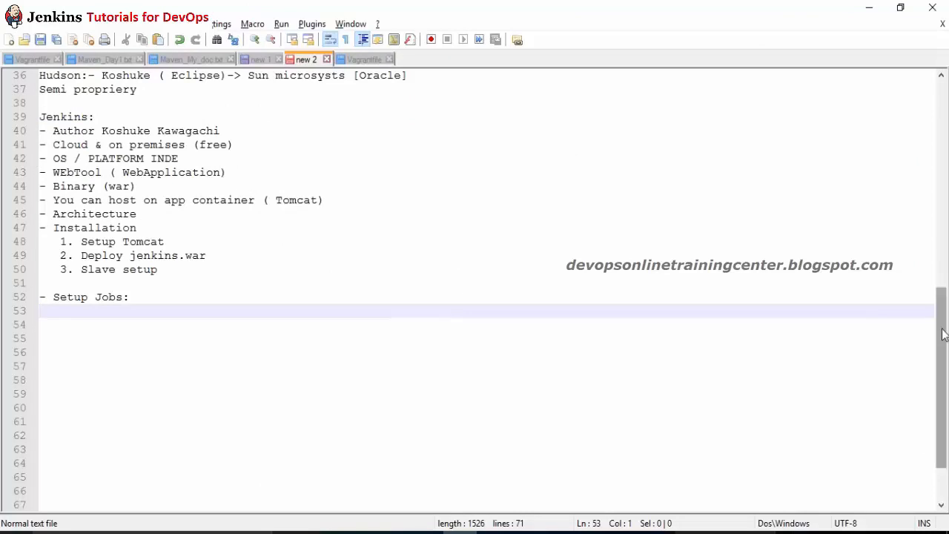
left_click_drag(947, 341, 946, 204)
left_click_drag(66, 158, 151, 245)
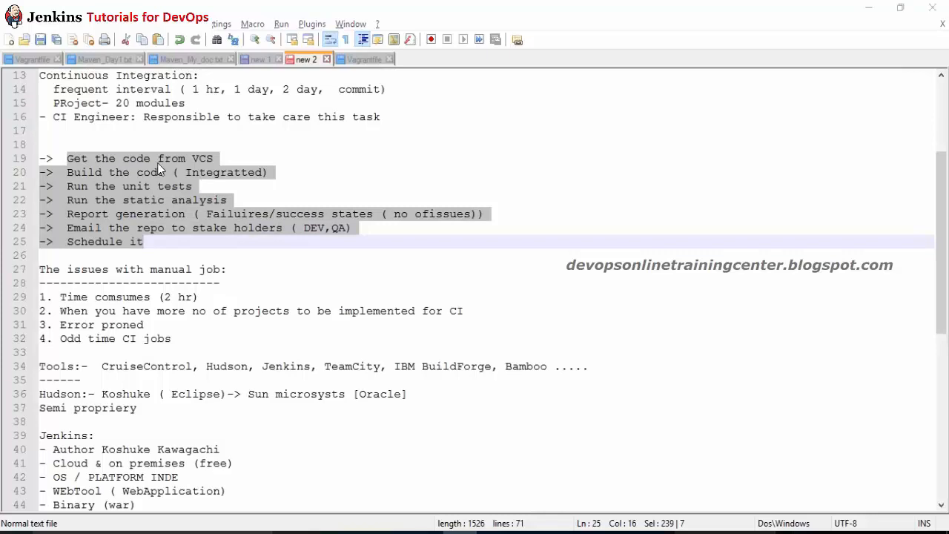
key("alt+Tab")
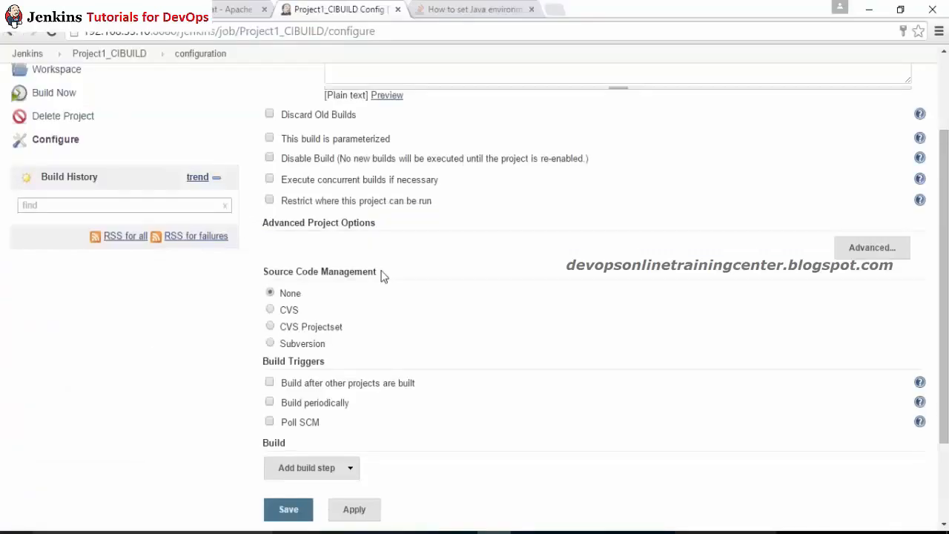
left_click_drag(946, 226, 946, 148)
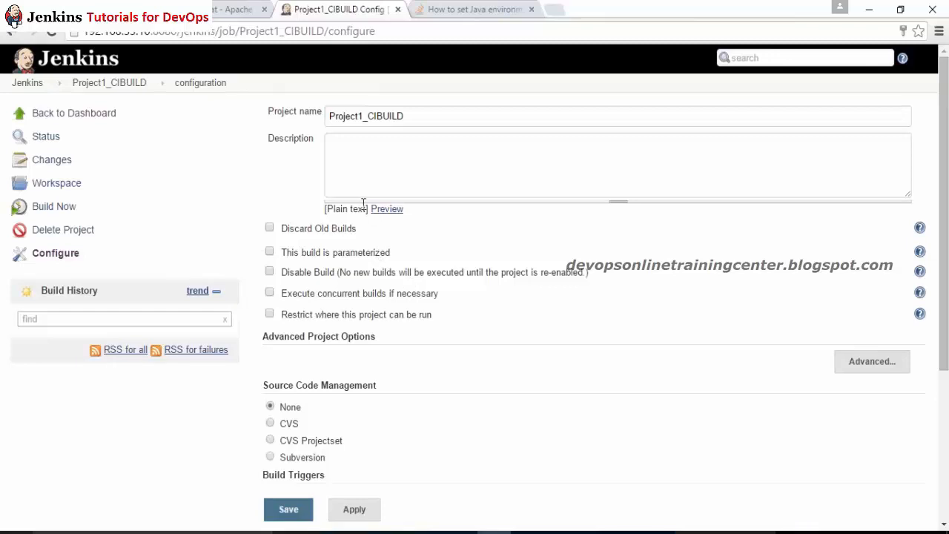
Step: Enable 'Restrict where this project can be run' and glance at the master/slaves diagram
left_click(269, 316)
left_click(383, 338)
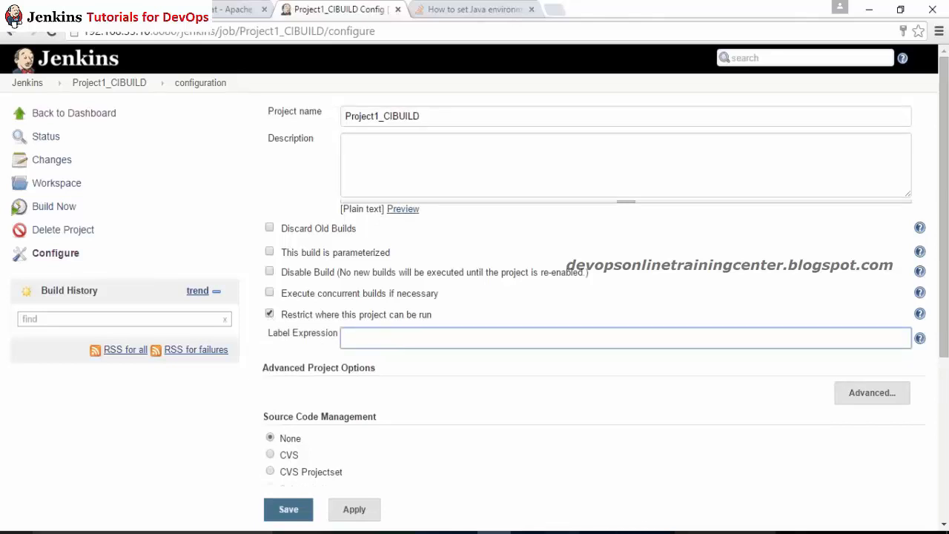
left_click(562, 531)
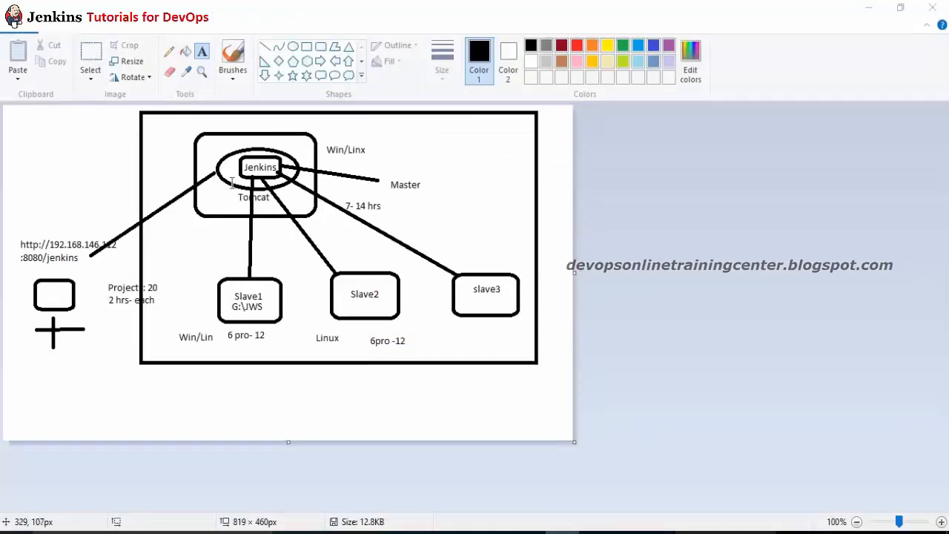
key("alt+Tab")
Step: Set the Label Expression to Win_Slave using the suggestion list
left_click(269, 315)
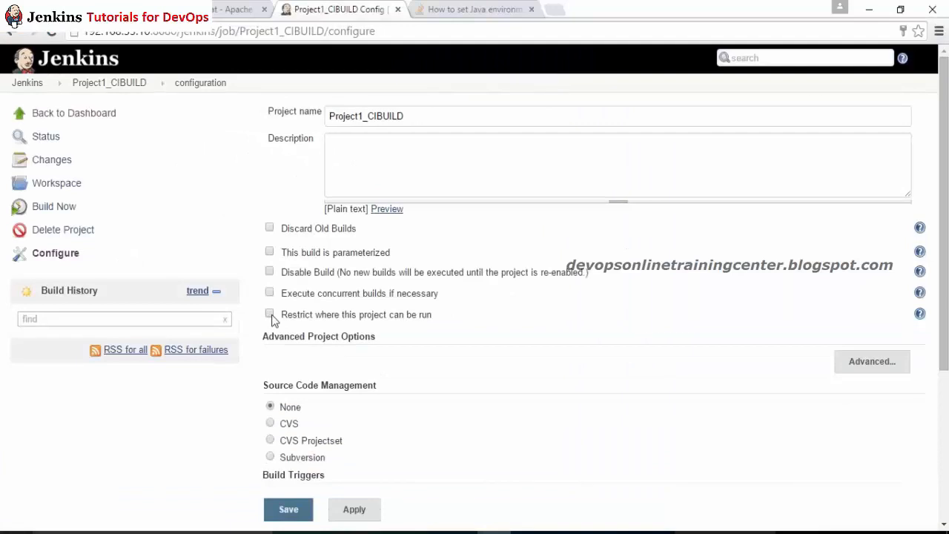
left_click(270, 316)
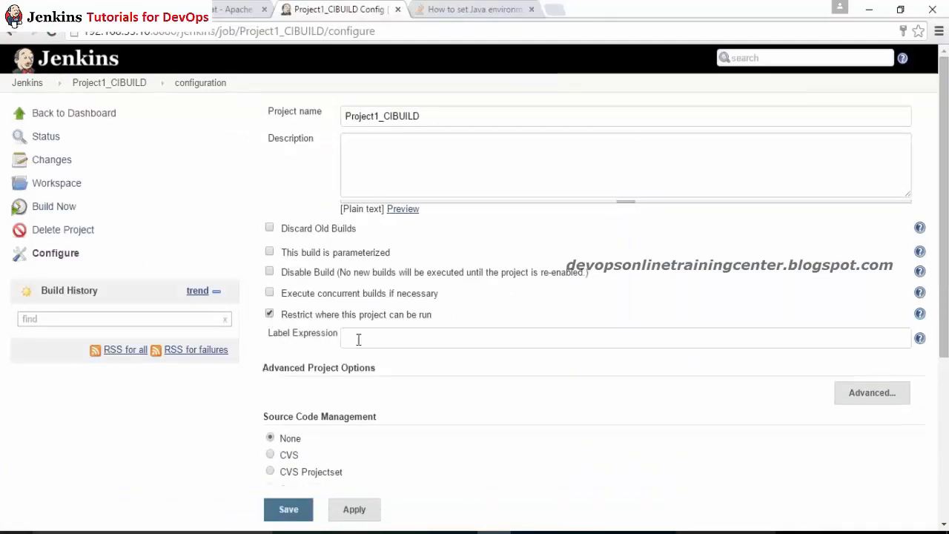
left_click(388, 339)
type("W")
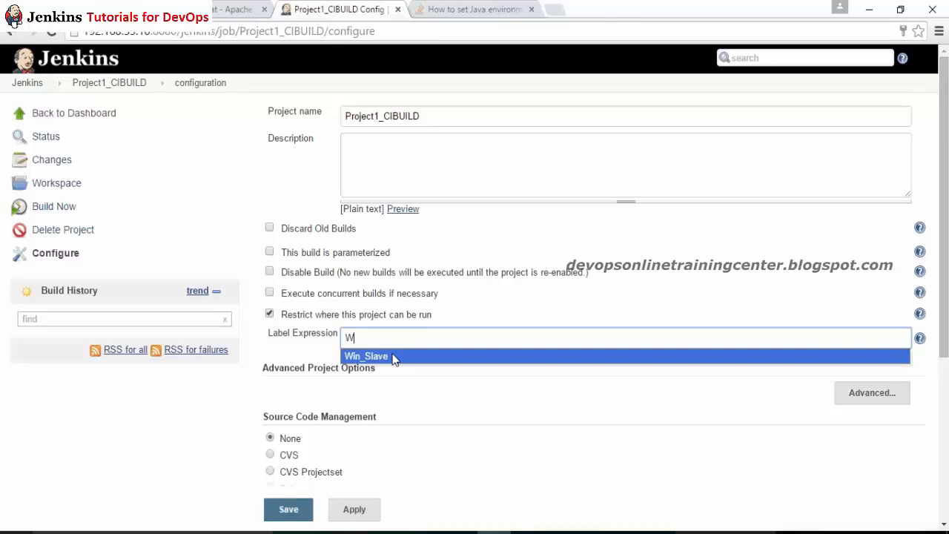
key("BackSpace")
type("L")
key("BackSpace")
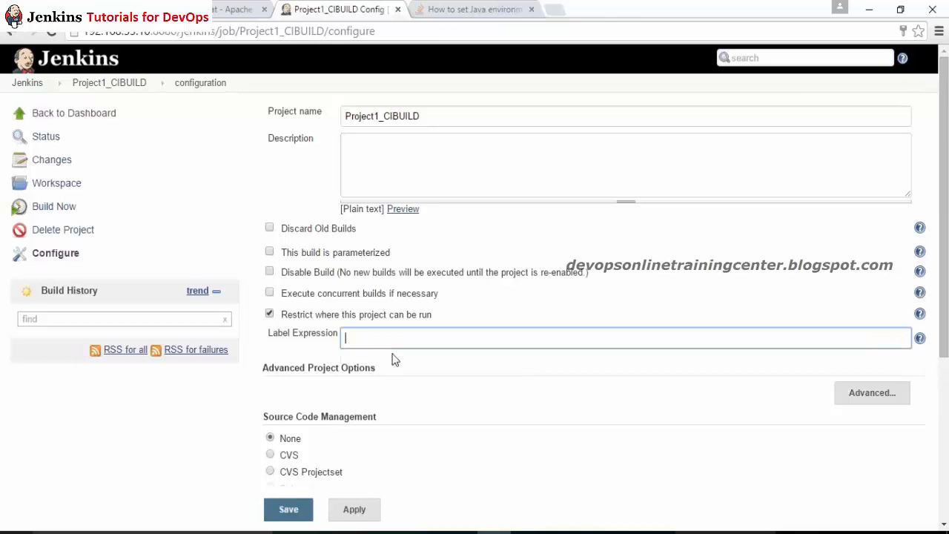
type("W")
left_click(393, 357)
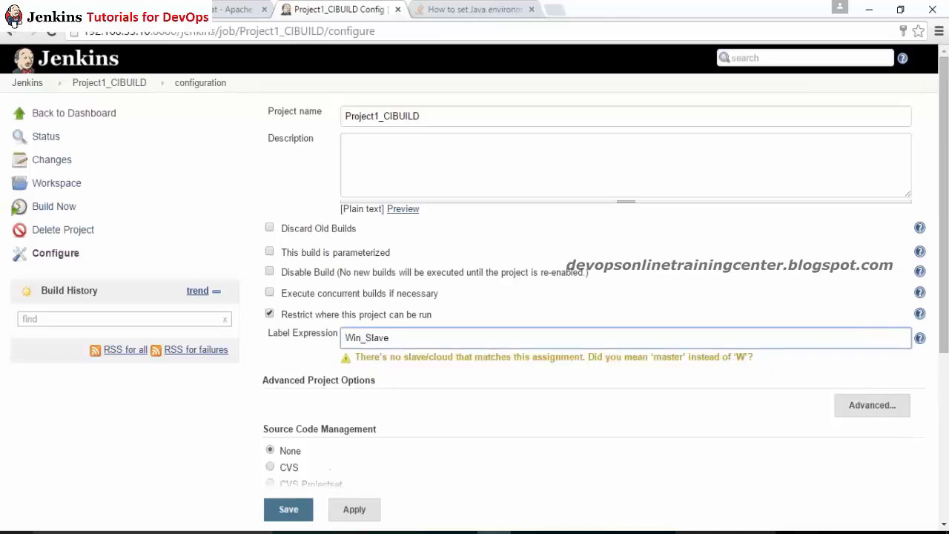
left_click(279, 350)
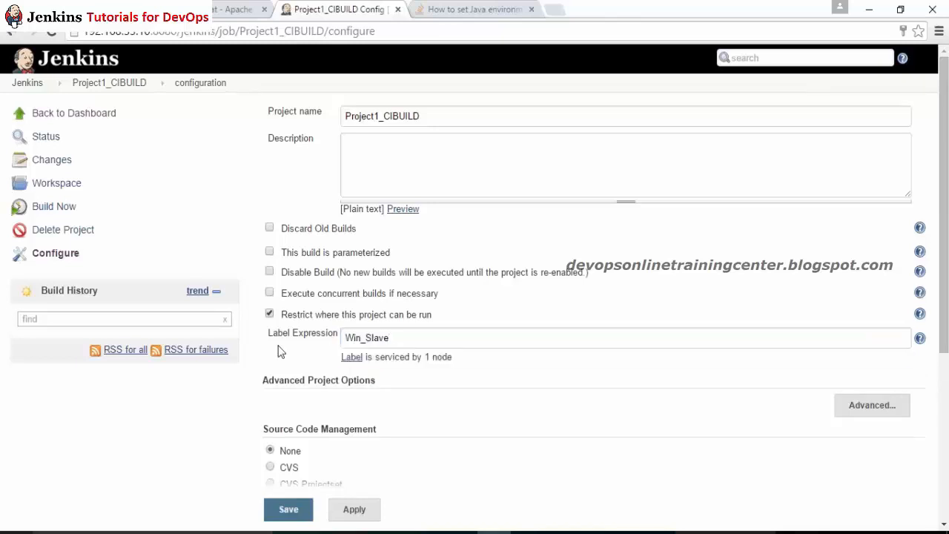
Step: Mark the get-code-from-VCS step in the CI notes and select Subversion for source code
scroll(470, 297, "down", 3)
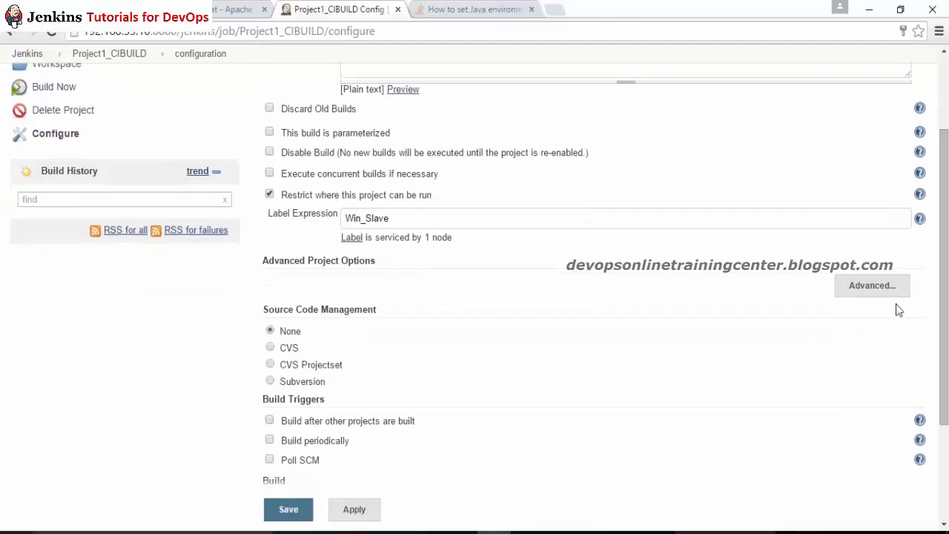
scroll(597, 477, "down", 3)
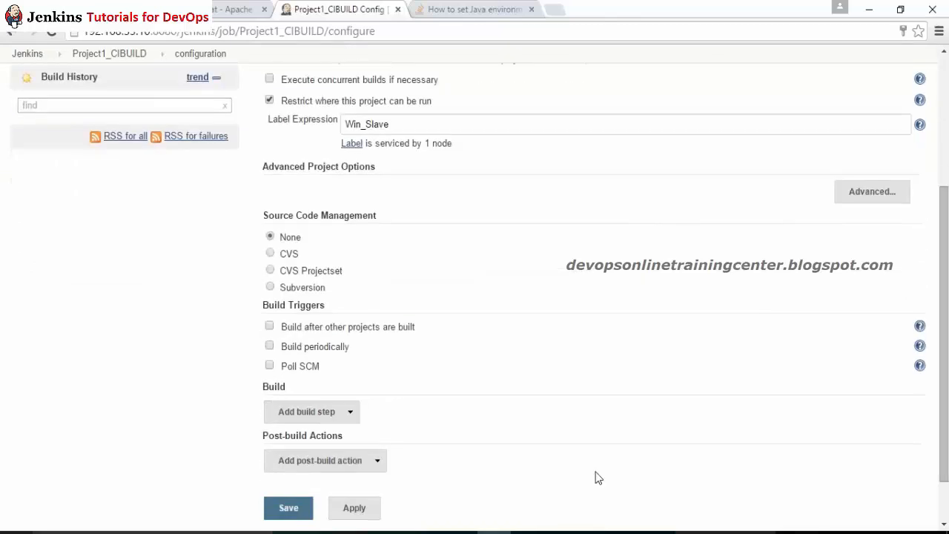
left_click(460, 533)
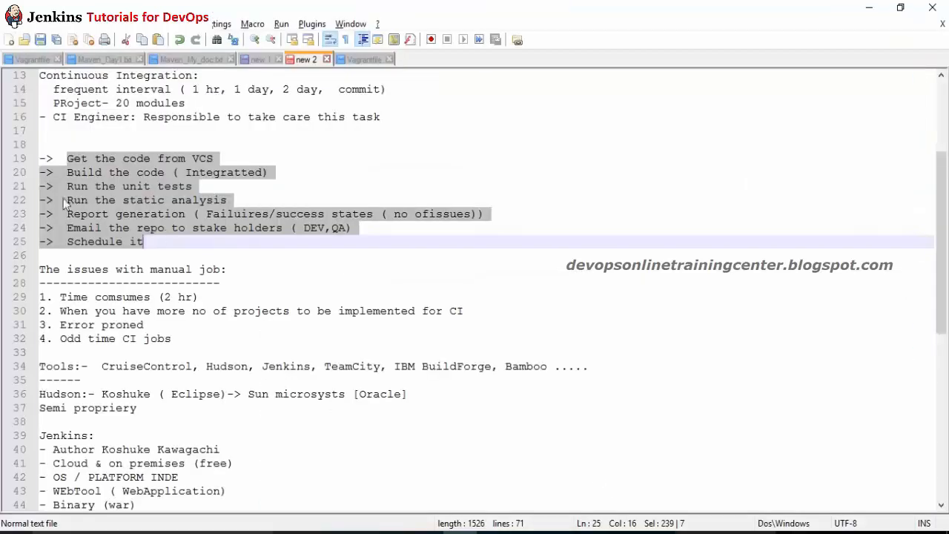
left_click(94, 147)
left_click_drag(74, 158, 208, 158)
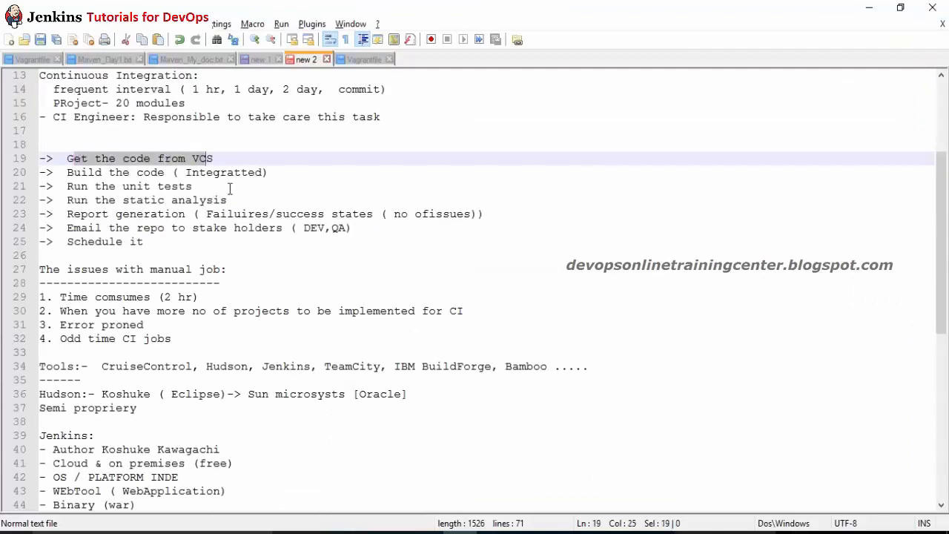
left_click(494, 533)
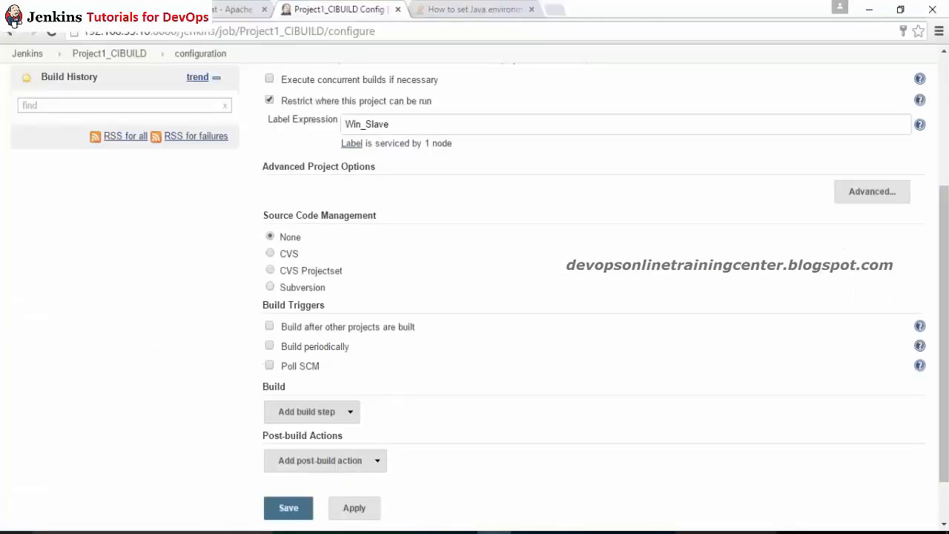
left_click(271, 288)
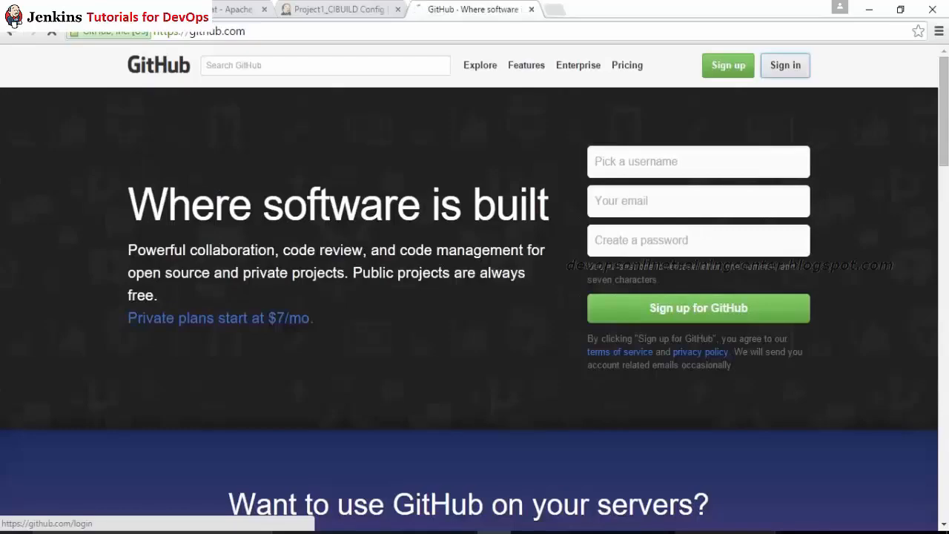
Step: Sign in to GitHub, let Chrome save the password, and start a new repository
left_click(790, 65)
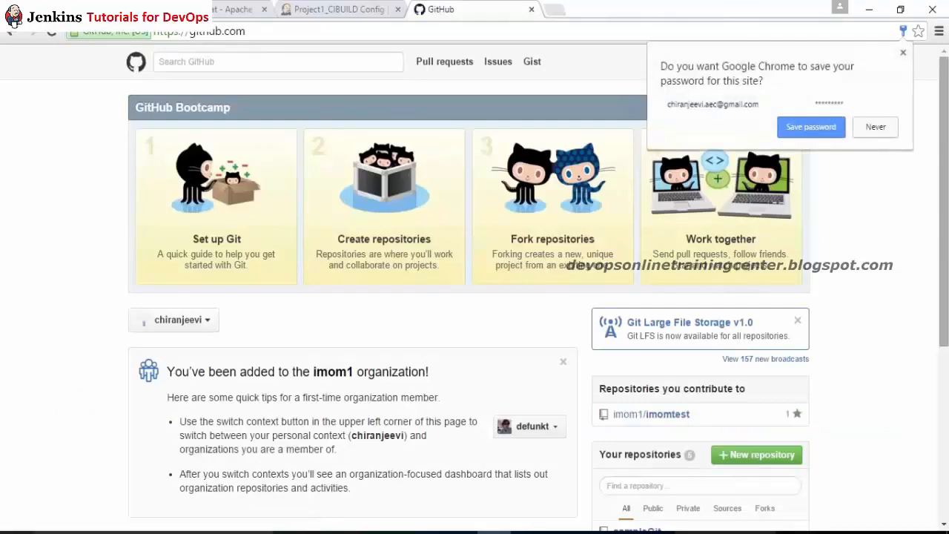
left_click(811, 132)
scroll(813, 138, "down", 3)
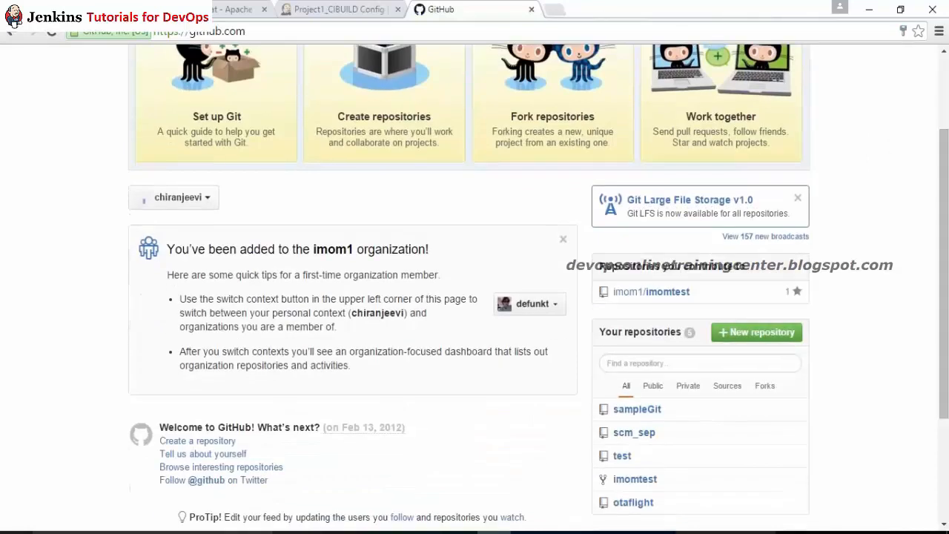
left_click(756, 337)
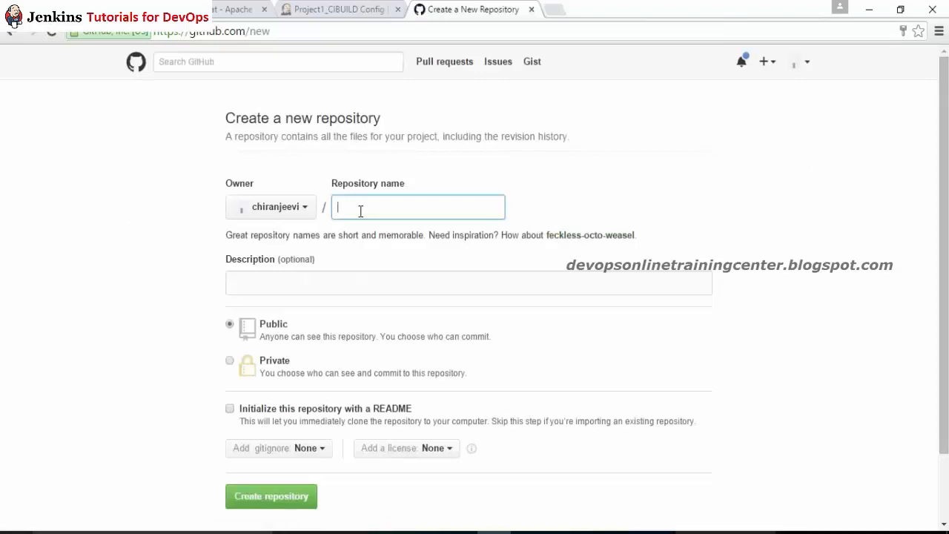
Step: Create 'repo' with description 'Sample repo for CI' and a README
type("repo")
left_click(270, 286)
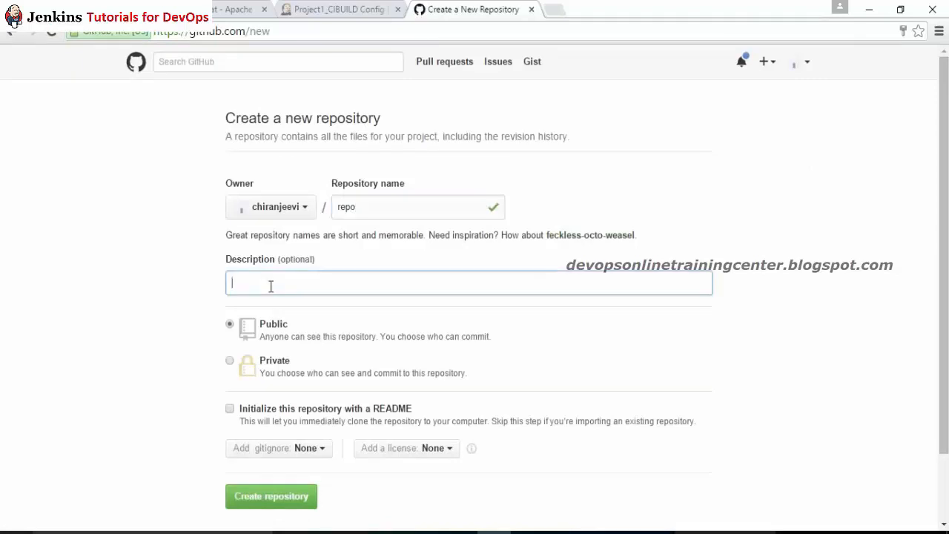
type("Sample repo for CI")
scroll(943, 297, "down", 2)
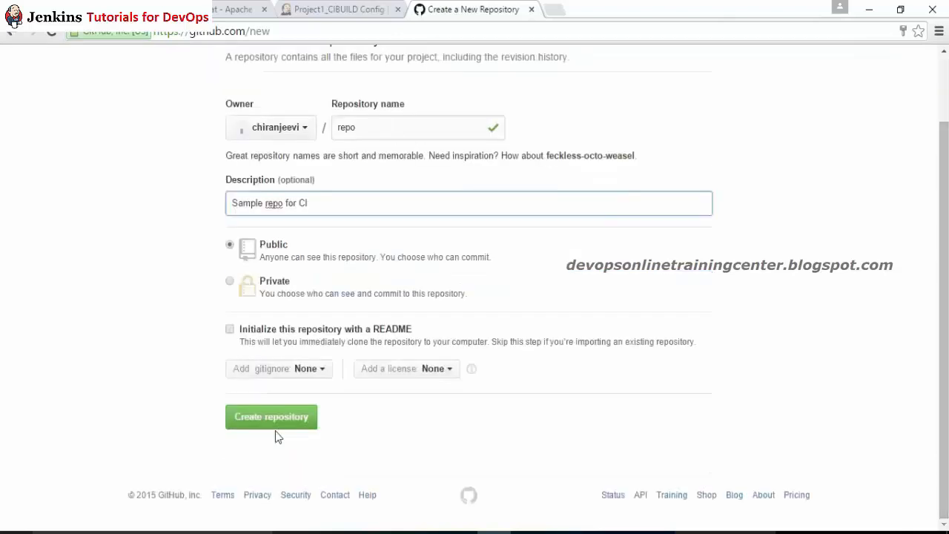
left_click(229, 329)
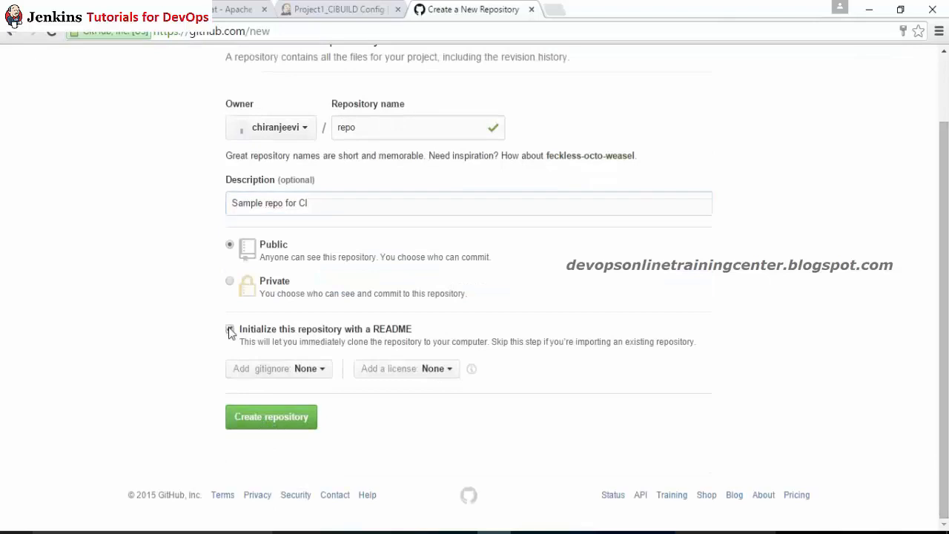
left_click(269, 421)
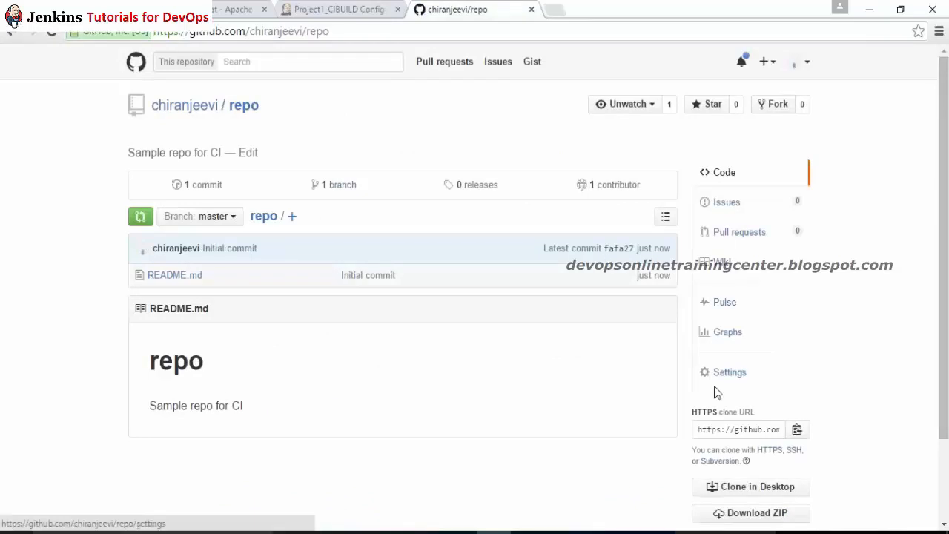
Step: Search the page for 'clone' and copy the repository's HTTPS clone URL
scroll(947, 371, "down", 1)
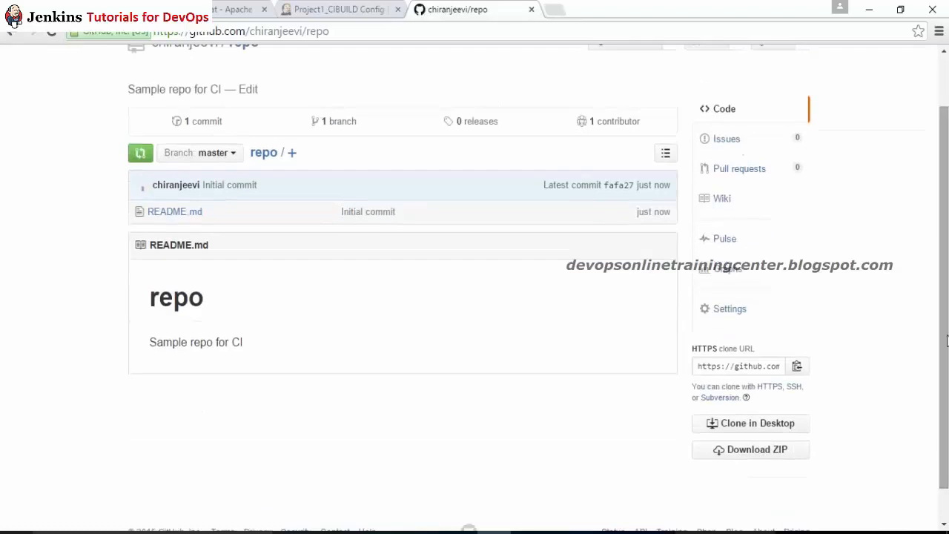
scroll(946, 340, "up", 1)
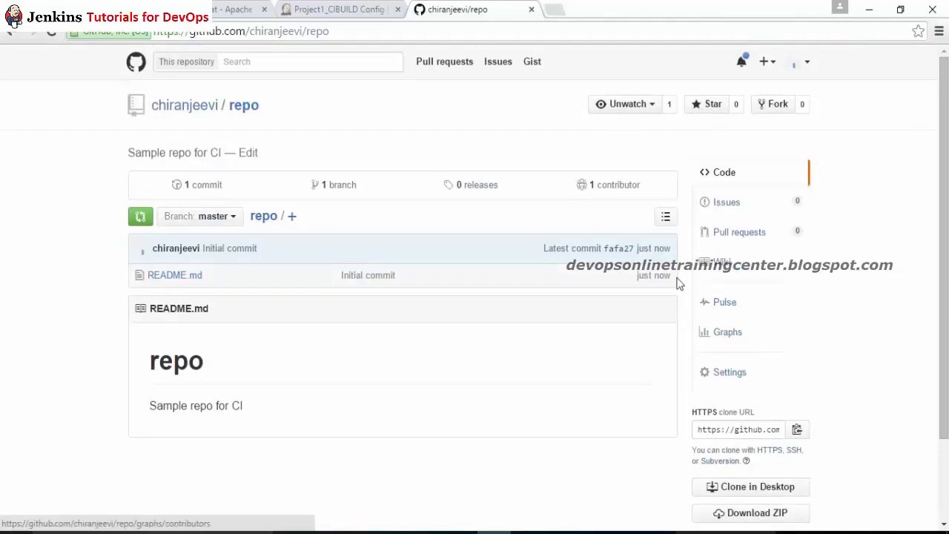
key("ctrl+f")
type("clone")
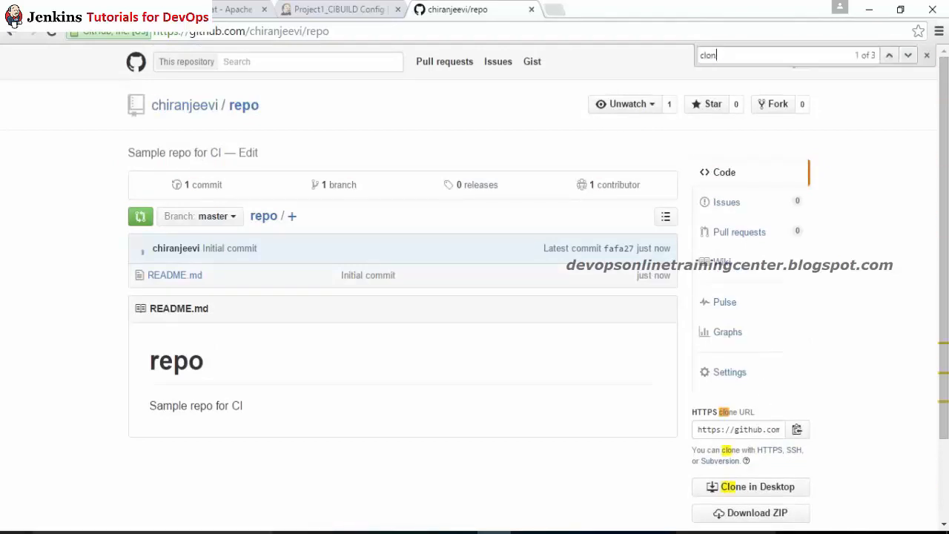
left_click(798, 432)
Step: Look over the Jenkins job configuration and CI notes, then return to the GitHub repository
left_click(353, 8)
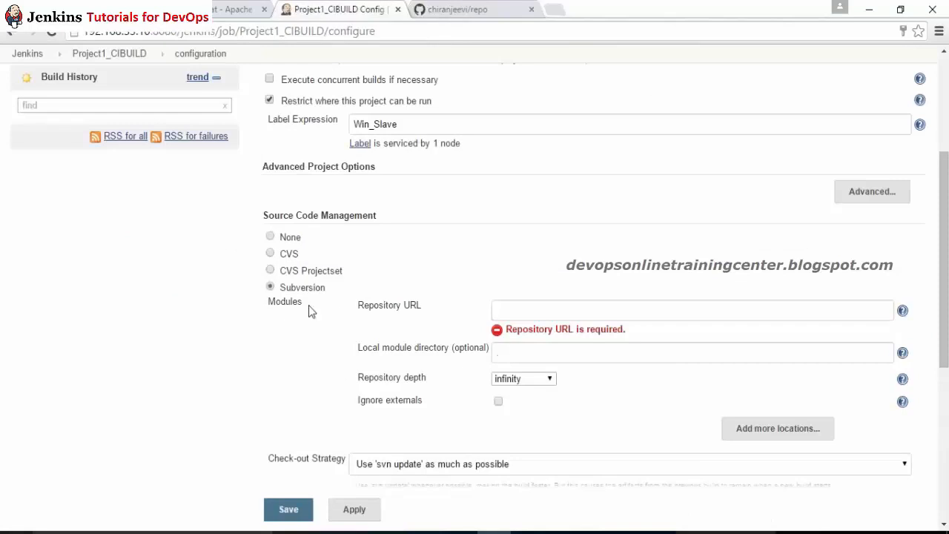
key("alt+Tab")
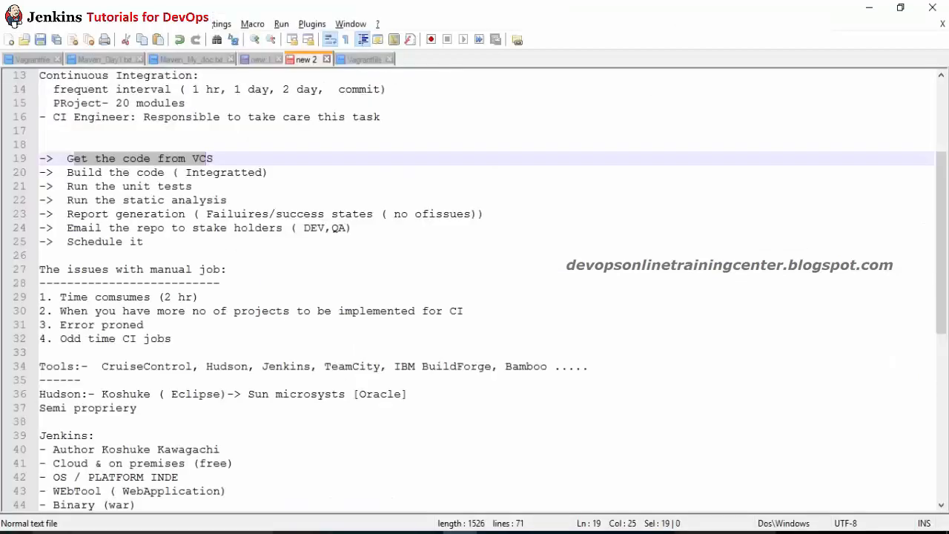
key("alt+Tab")
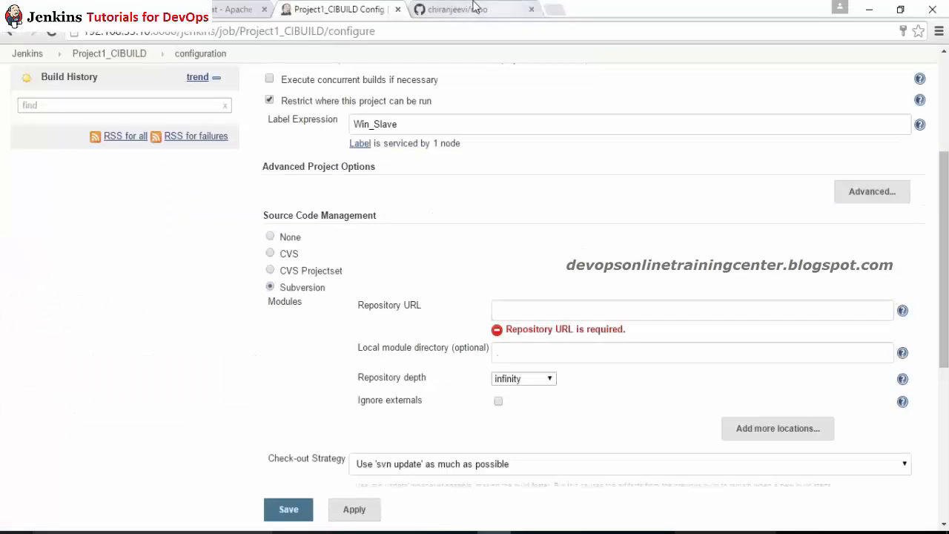
left_click(458, 9)
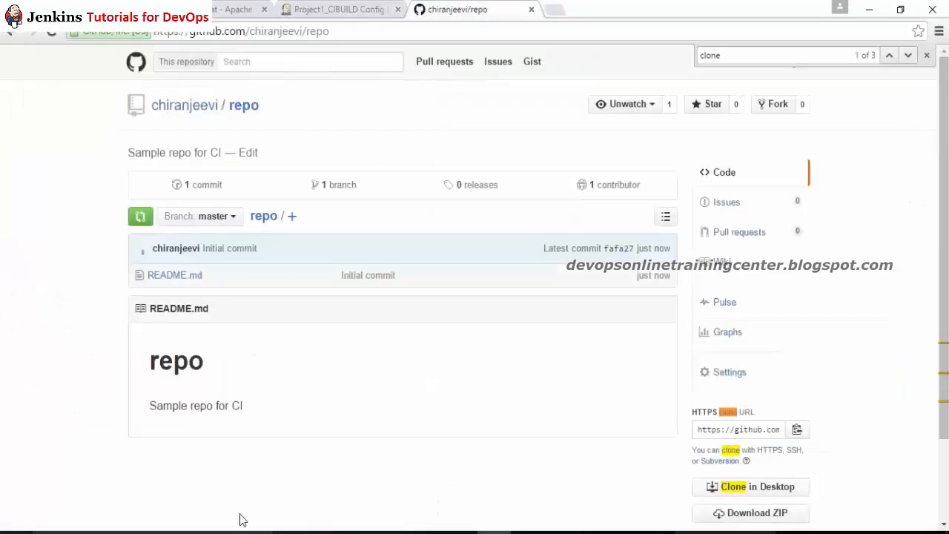
Step: Launch Git Bash and clone the GitHub repository by pasting its URL after git clone
left_click(178, 533)
type("gitbas")
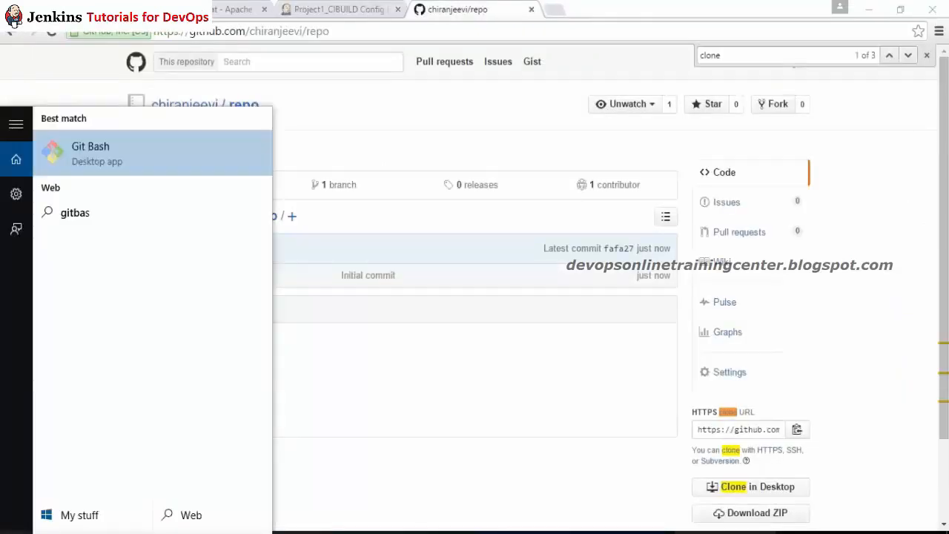
key("Return")
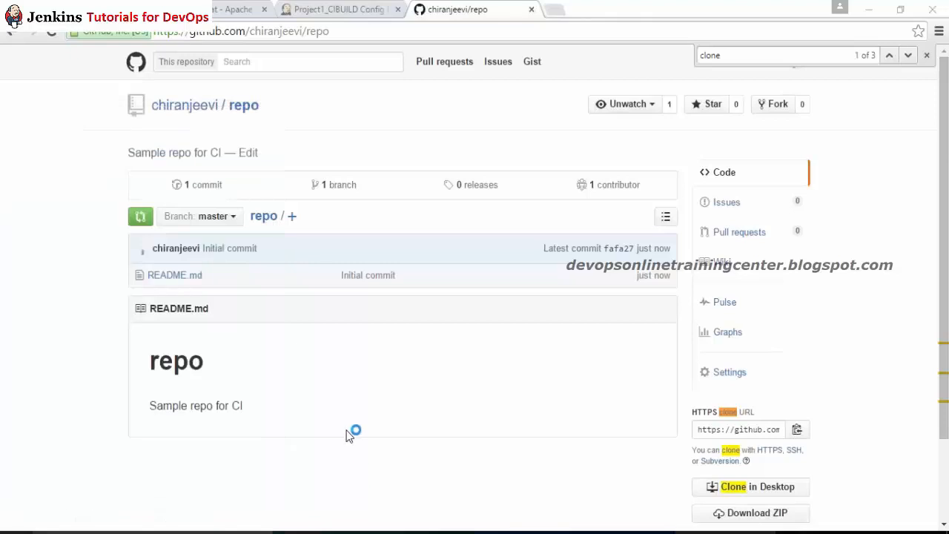
type("giot")
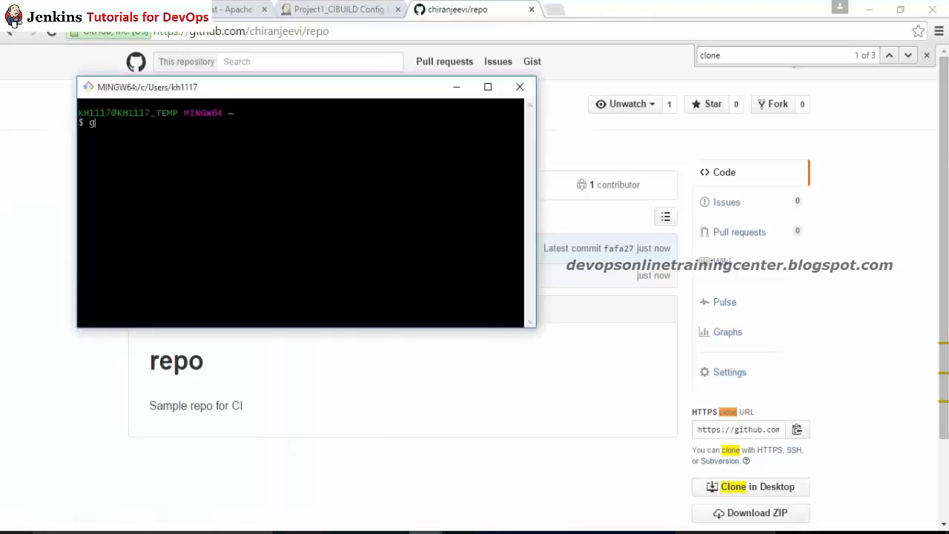
key("BackSpace")
key("BackSpace")
key("BackSpace")
type("git clone")
right_click(176, 167)
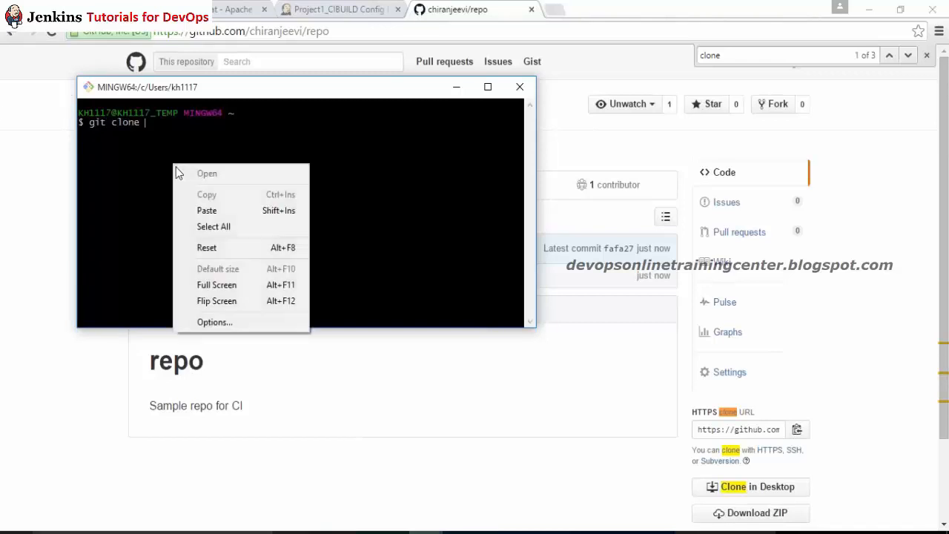
left_click(207, 211)
key("Return")
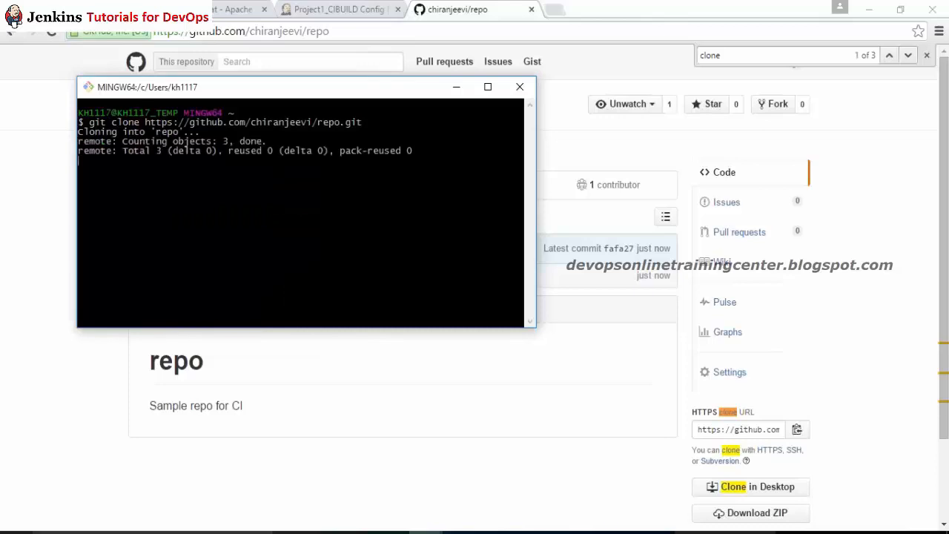
Step: Change into the cloned repo folder using cd with Tab completion
type("cd r")
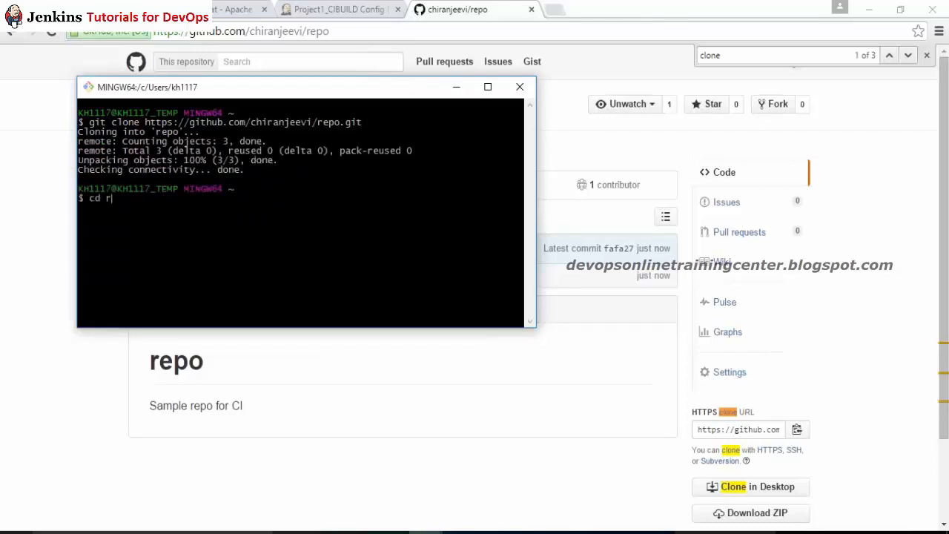
type("e")
key("Tab")
key("Tab")
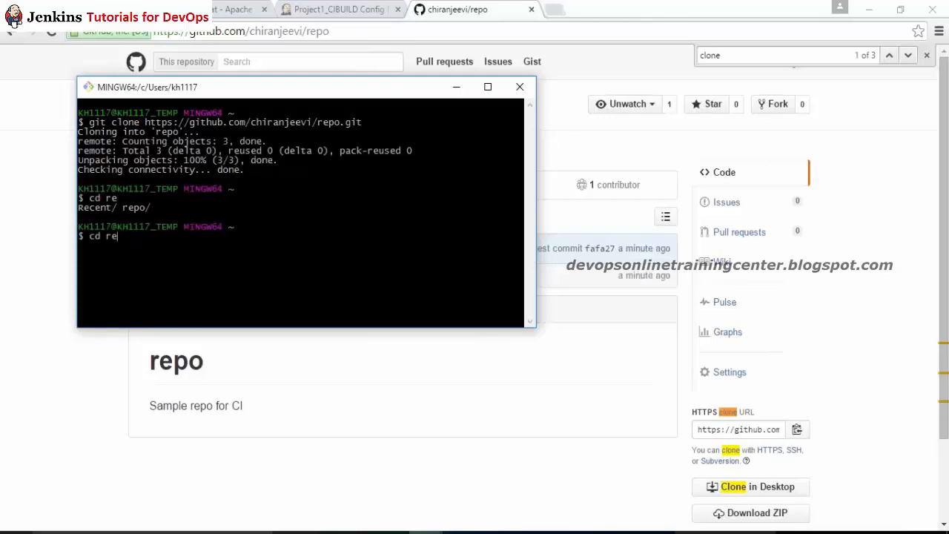
type("p")
key("Tab")
key("Return")
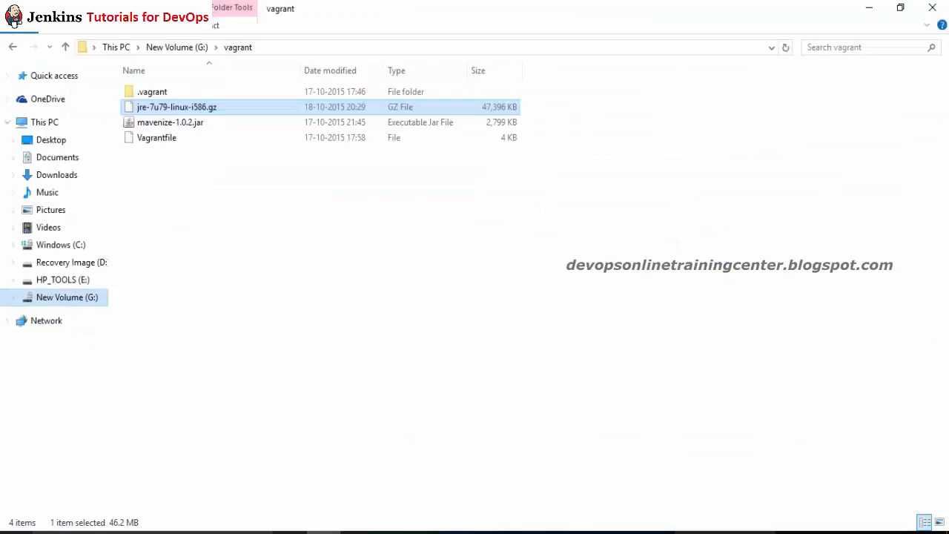
Step: Select the src folder and pom file in G:\g_drive_imp\Maven_Practice_Online\App
left_click(83, 300)
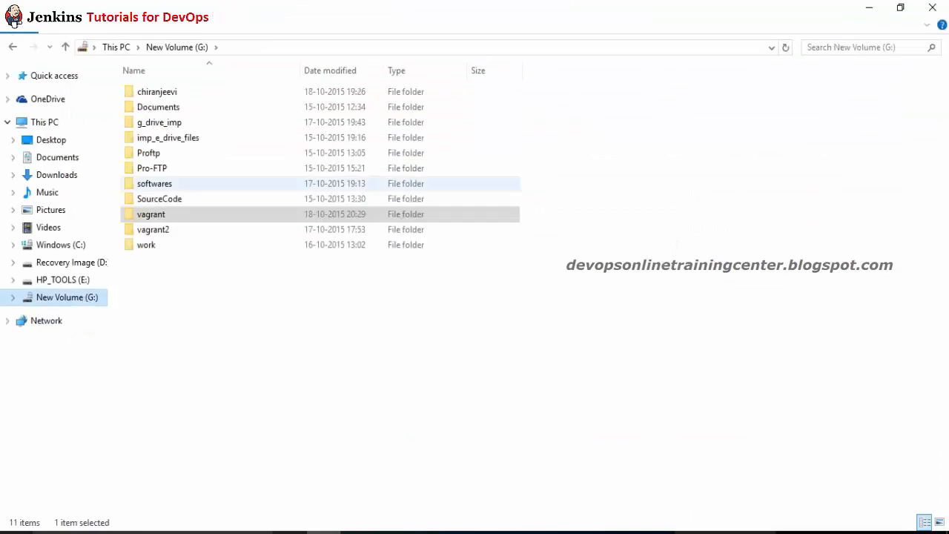
double_click(161, 123)
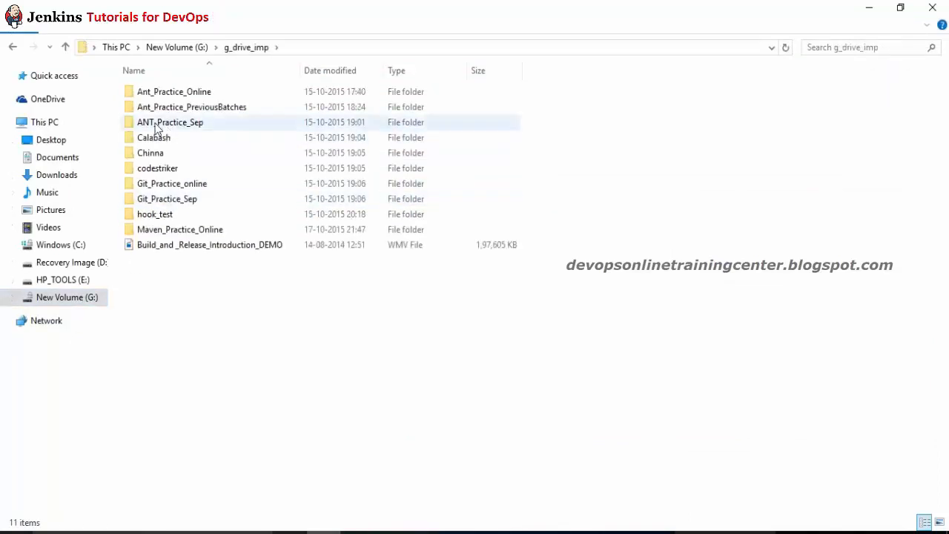
double_click(157, 231)
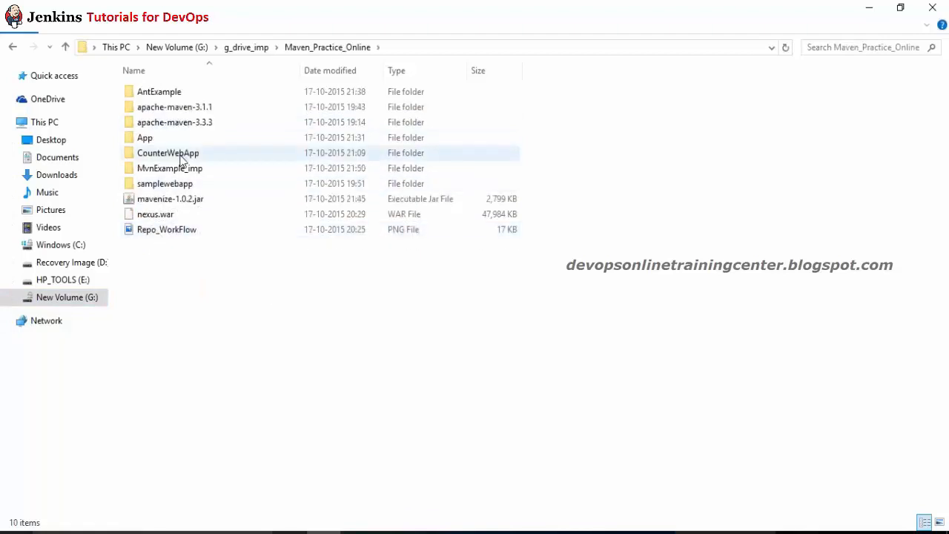
double_click(181, 155)
left_click_drag(169, 164, 151, 95)
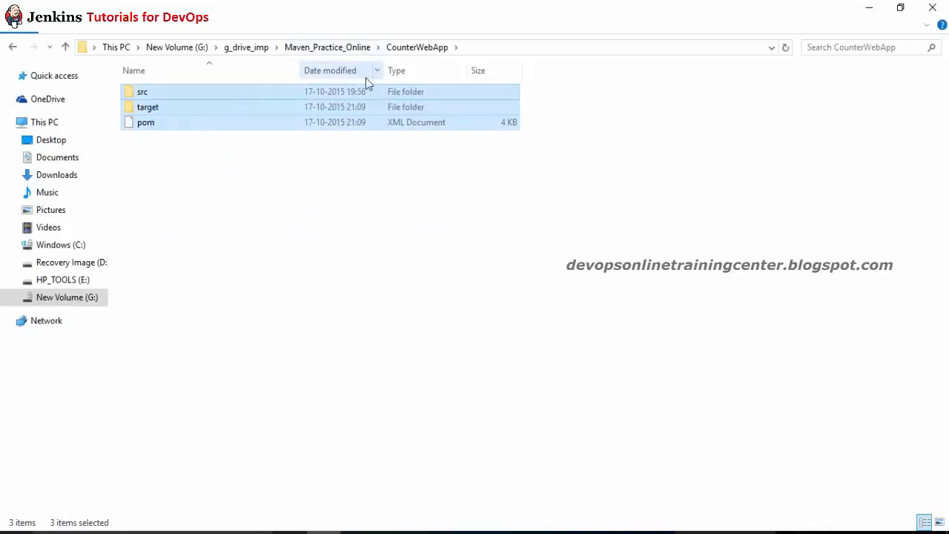
key("alt+Tab")
key("alt+Tab")
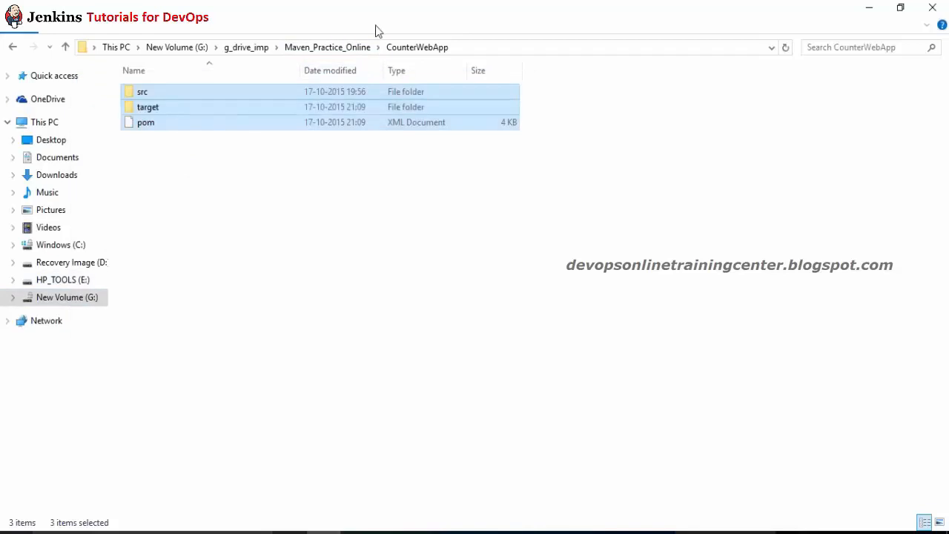
left_click(324, 47)
double_click(149, 137)
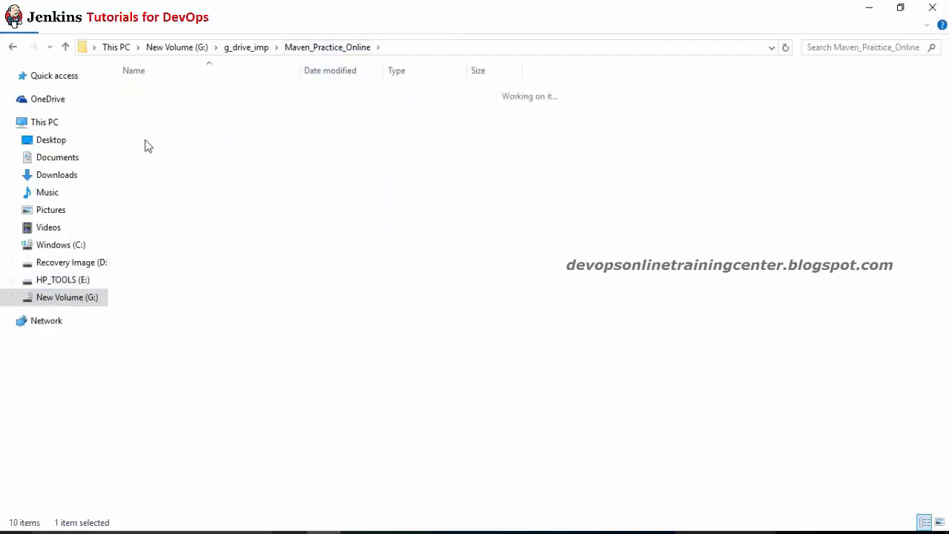
left_click_drag(153, 156, 148, 91)
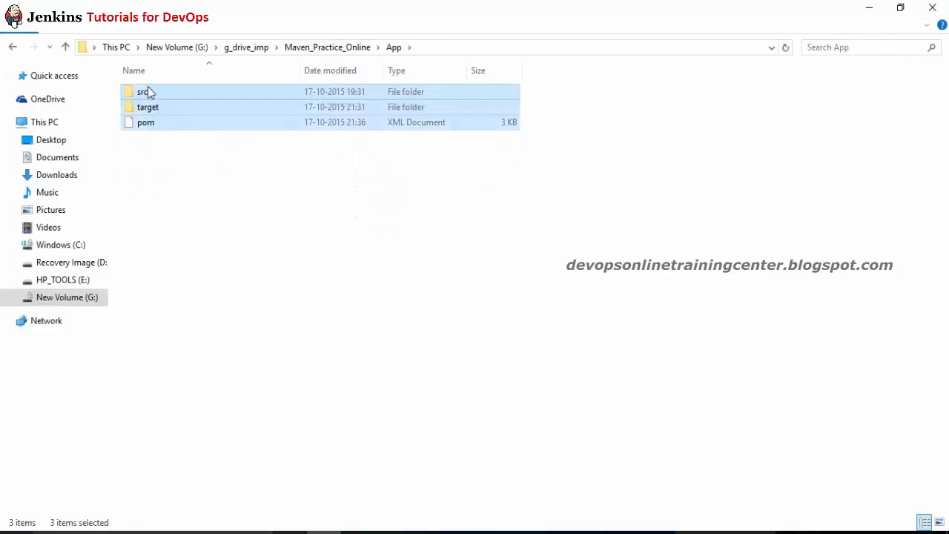
left_click(172, 178)
key("ctrl+a")
left_click(154, 109, "ctrl")
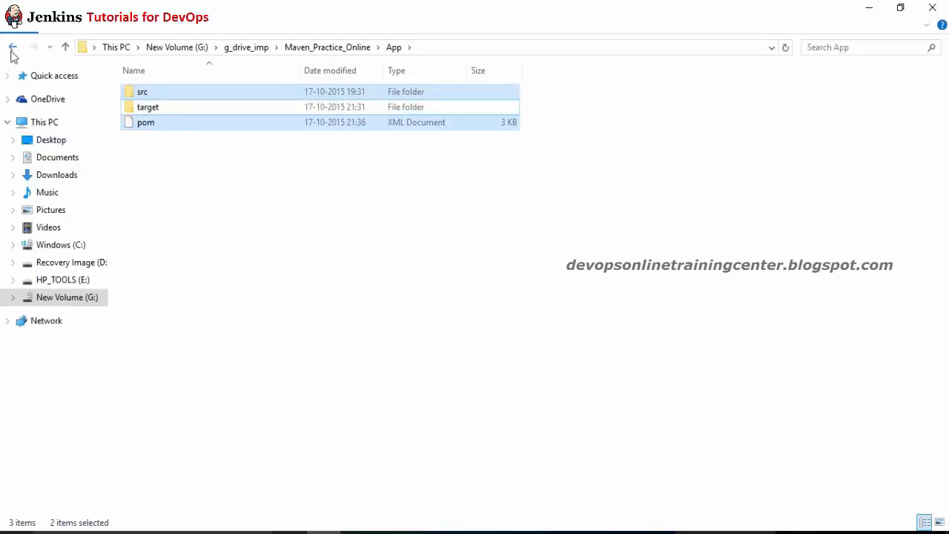
Step: Paste src and pom into the repo folder inside the user's home folder on C:
left_click(46, 125)
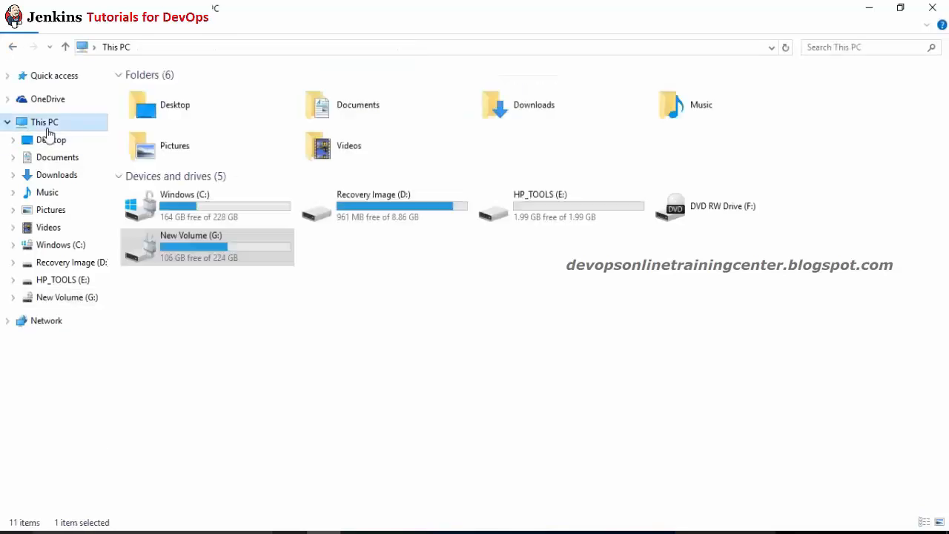
double_click(206, 205)
key("u")
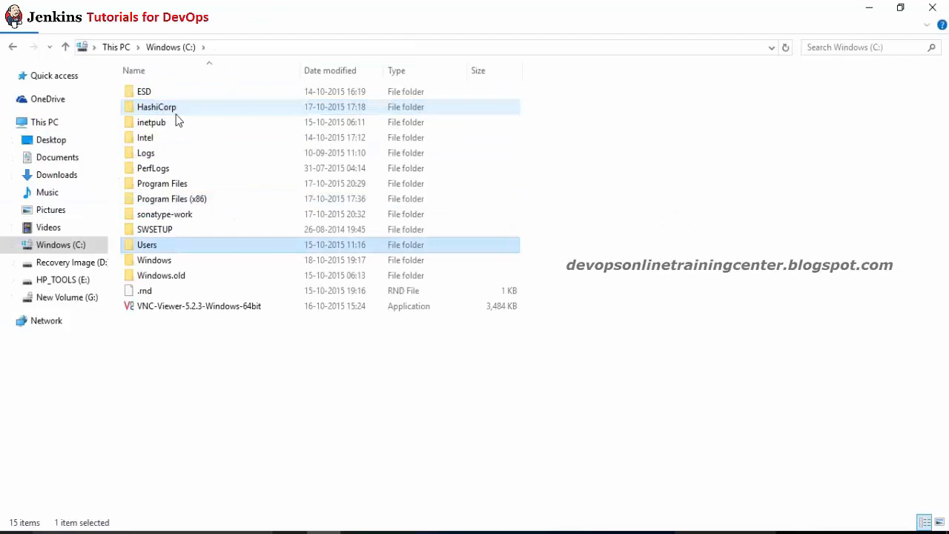
key("Return")
double_click(176, 122)
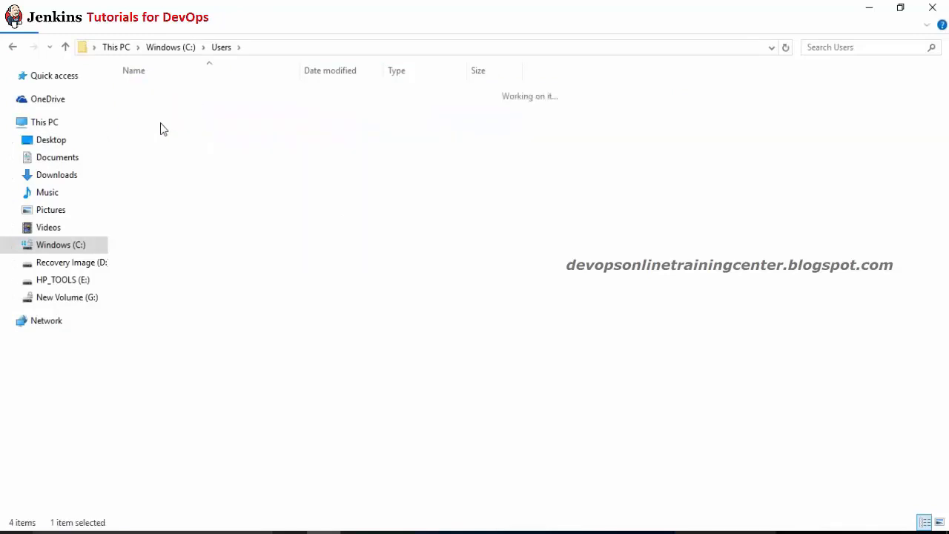
key("r")
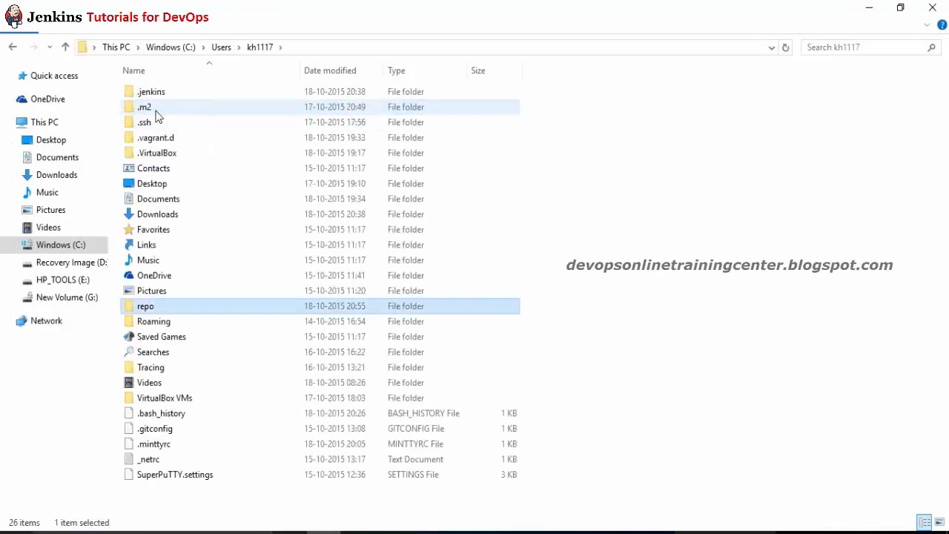
key("Return")
key("ctrl+v")
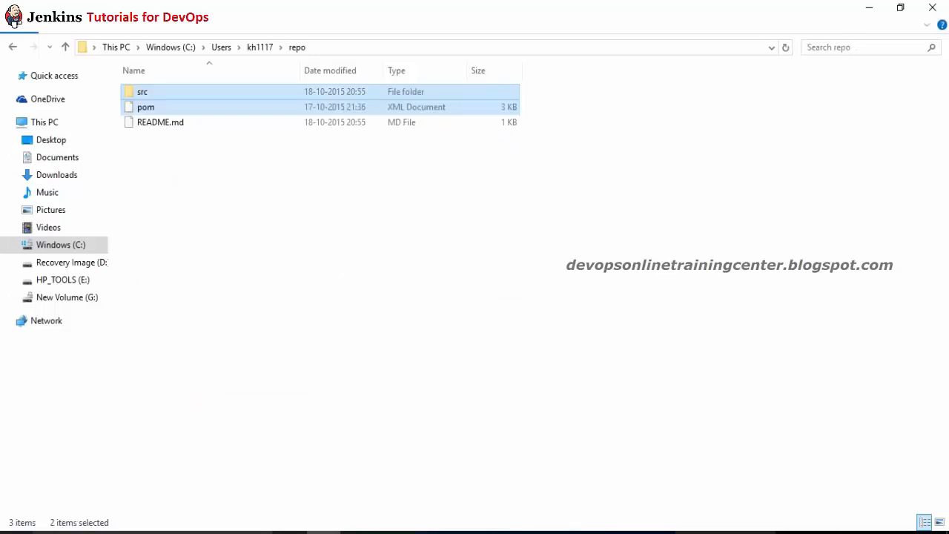
key("alt+Tab")
Step: Run git add . in the repo and start the 'added codebase' commit command
type("gti")
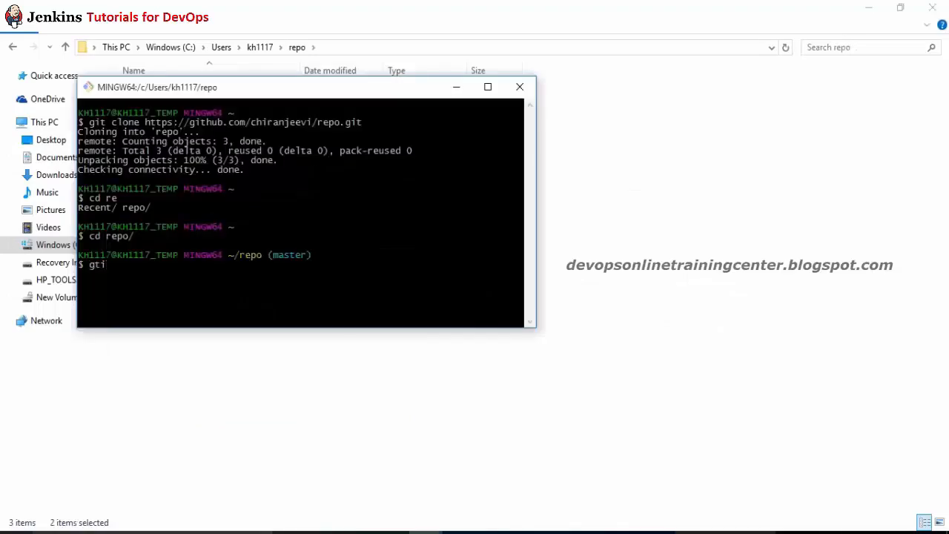
key("BackSpace")
key("BackSpace")
key("BackSpace")
type("git add .")
key("Return")
type("git")
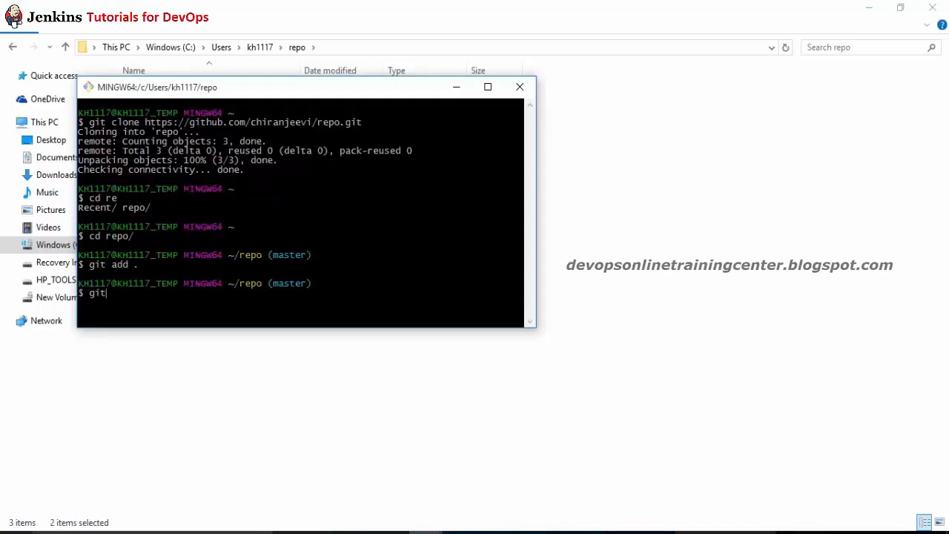
type(" commit -m\"added cod")
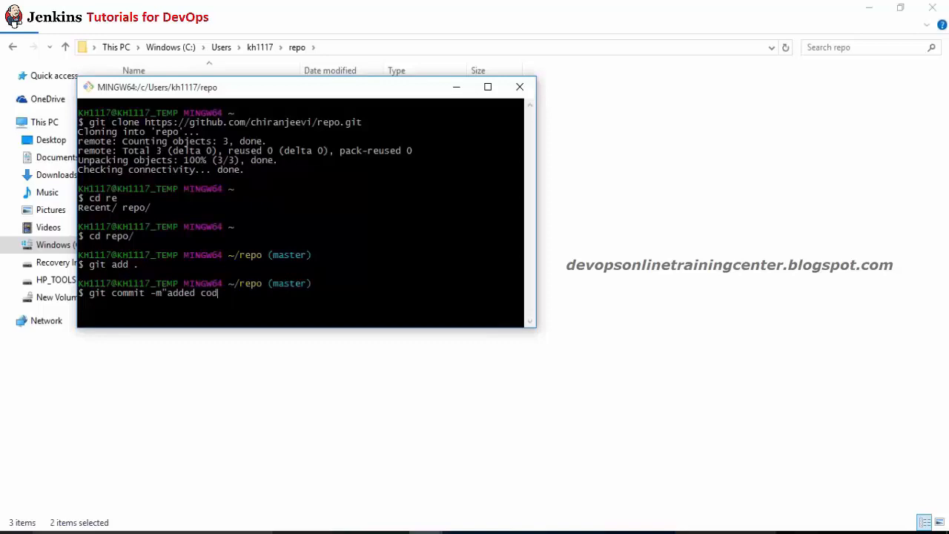
type("evase")
key("BackSpace")
key("BackSpace")
key("BackSpace")
Step: Commit with message 'added codebase', attempt git push, then cancel the username prompt
type("ase\"")
key("Return")
type("gti")
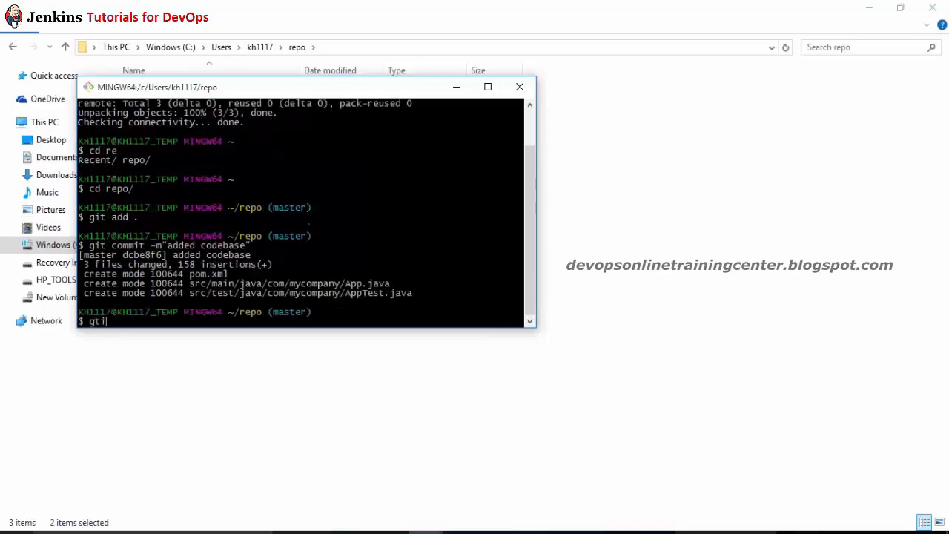
key("BackSpace")
key("BackSpace")
type("it push")
key("Return")
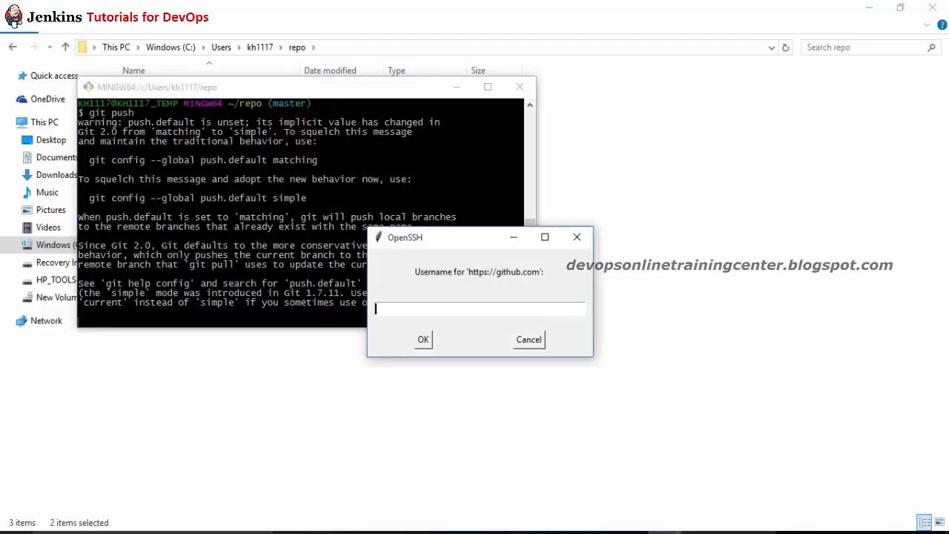
key("Escape")
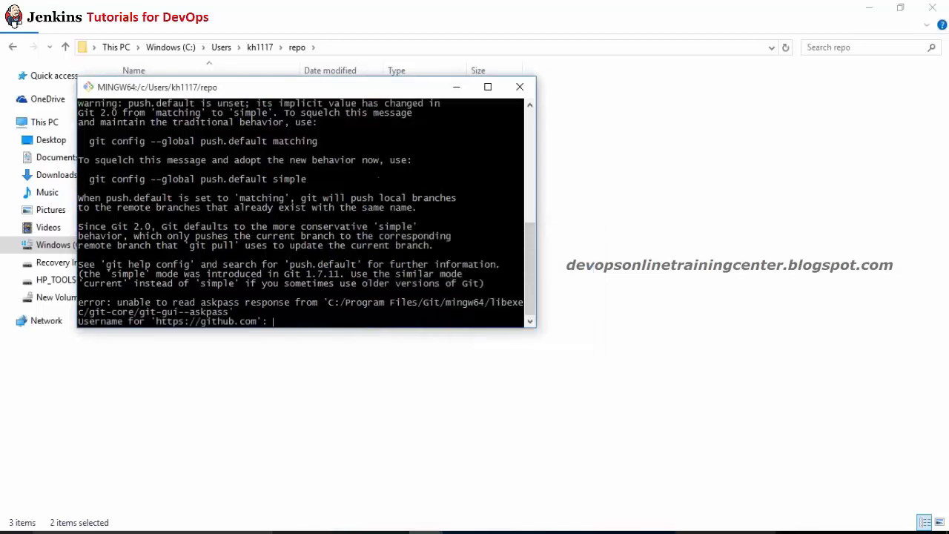
key("ctrl+c")
key("Return")
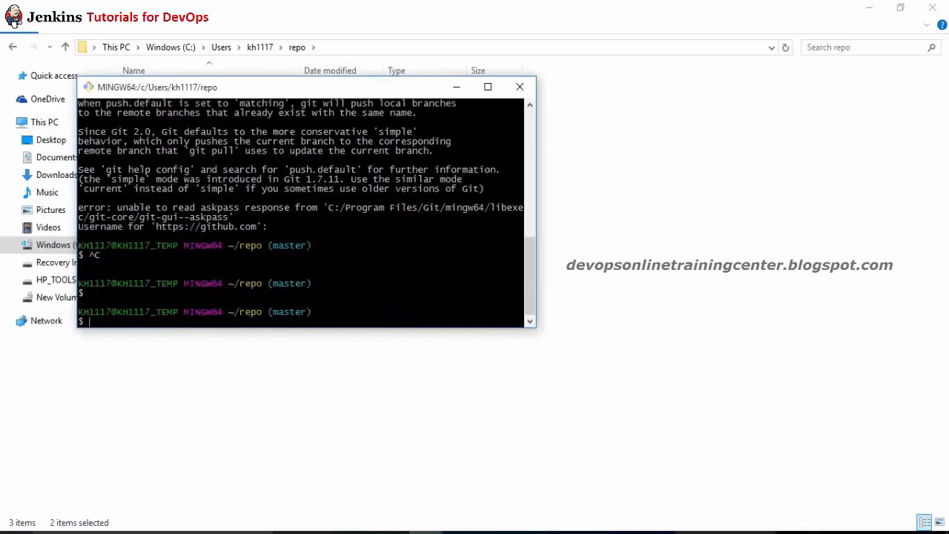
Step: Set the global git user.name to the user's e-mail address and rerun git push
type("git config --global user.")
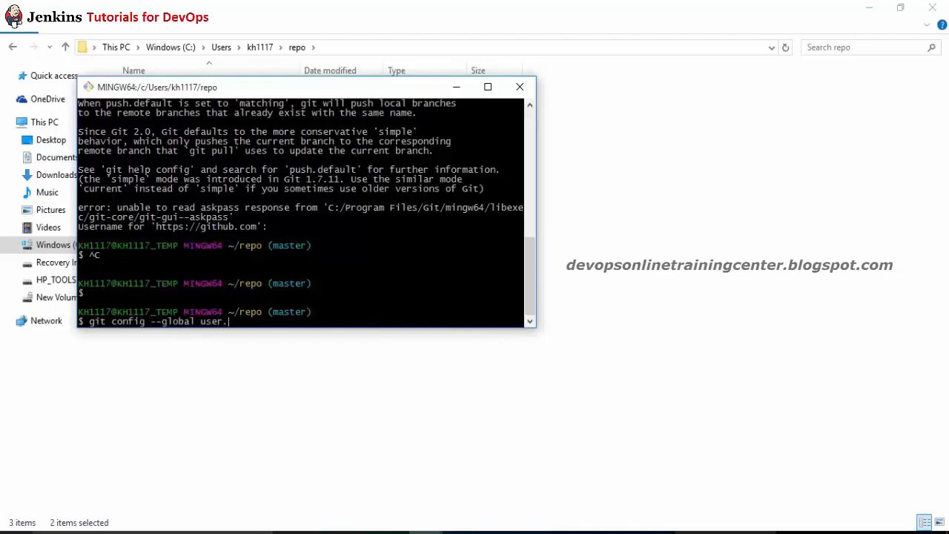
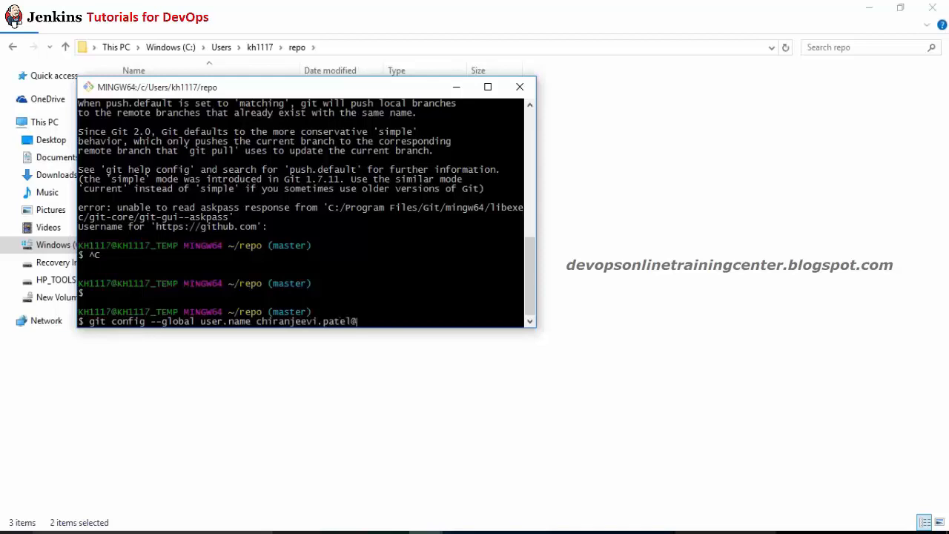
key("Return")
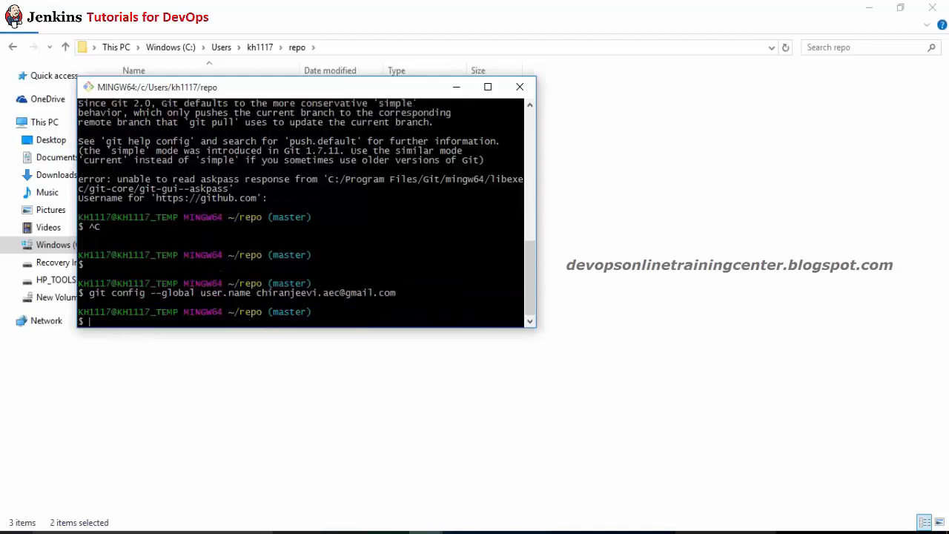
key("Up")
key("Up")
key("Return")
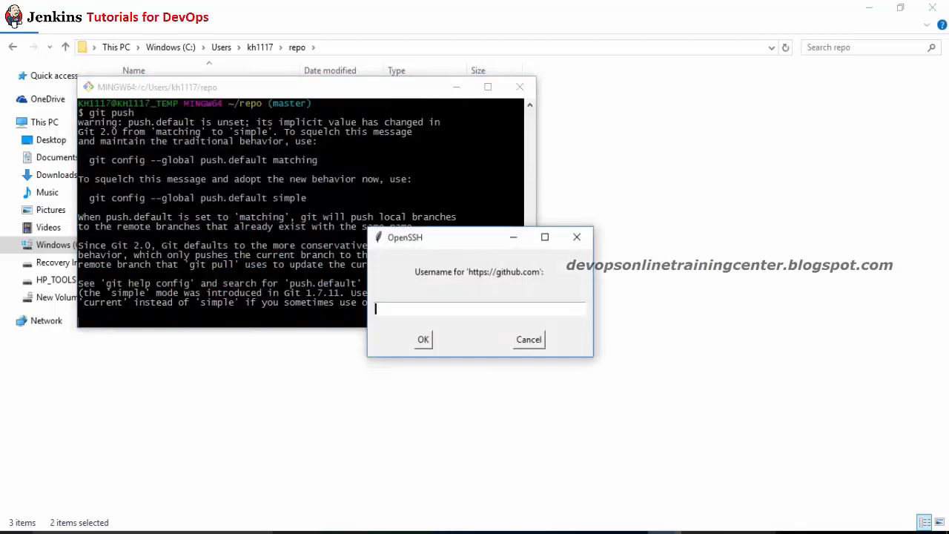
Step: Enter the GitHub username and password, rerunning git push once, until all 14 objects are written
key("Return")
key("Escape")
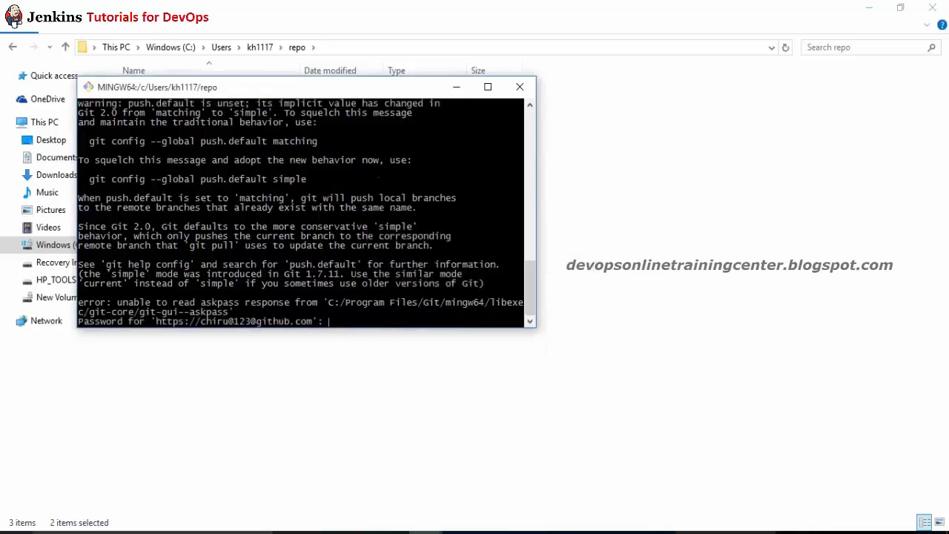
key("ctrl+c")
key("ctrl+c")
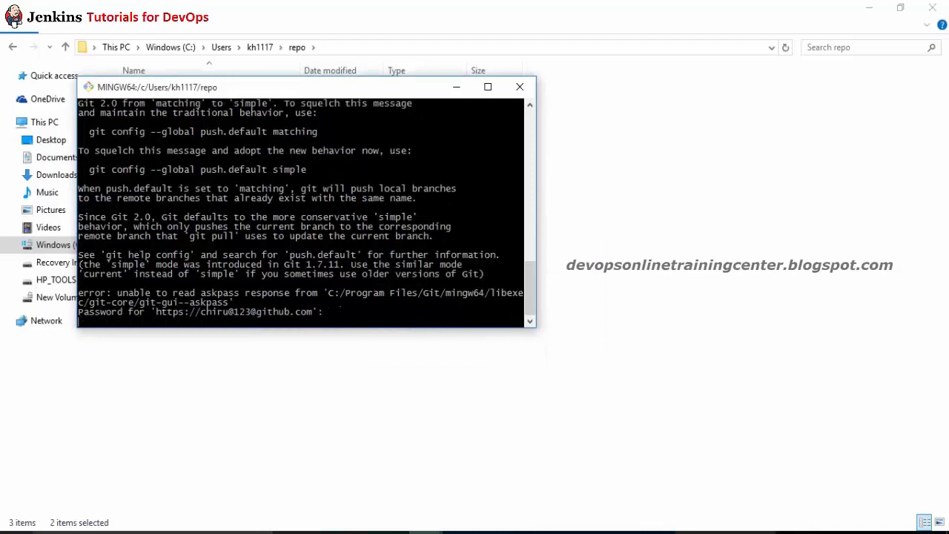
key("Up")
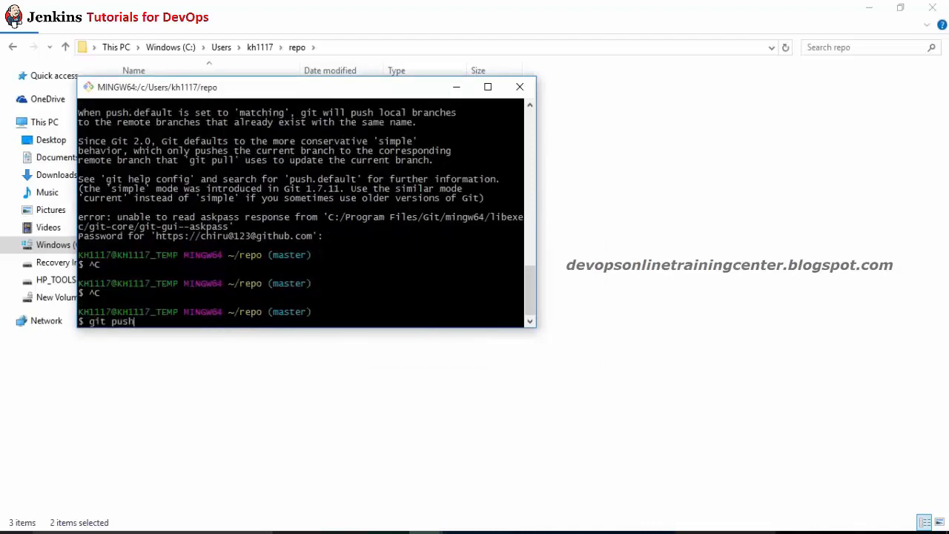
key("Return")
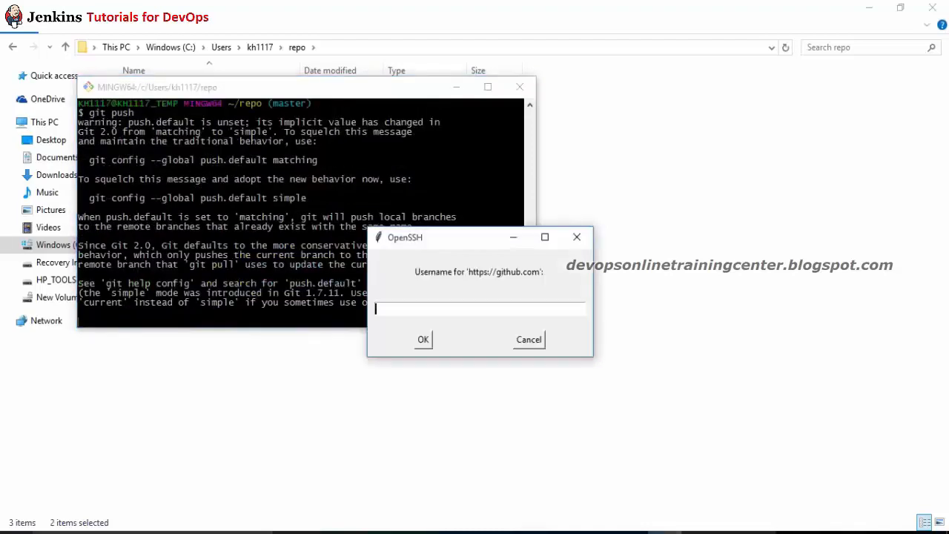
key("Return")
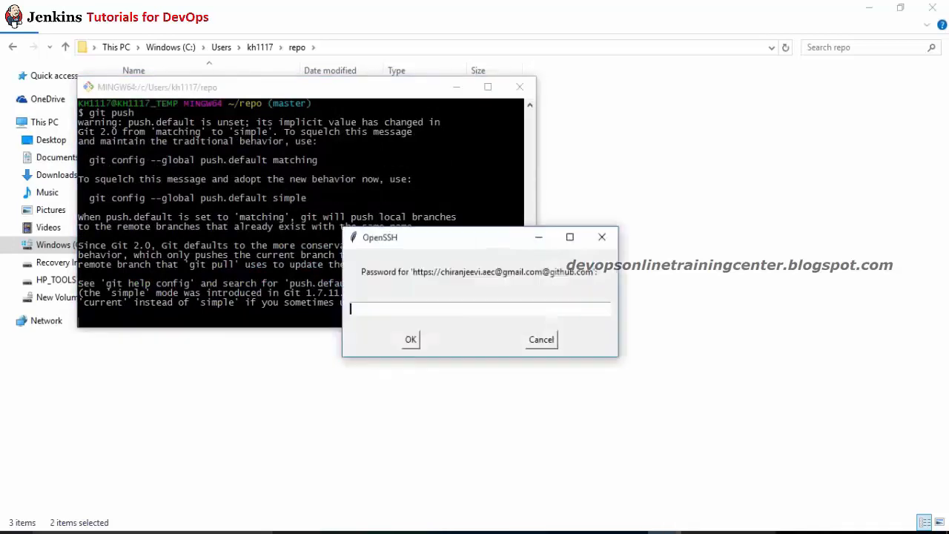
key("Return")
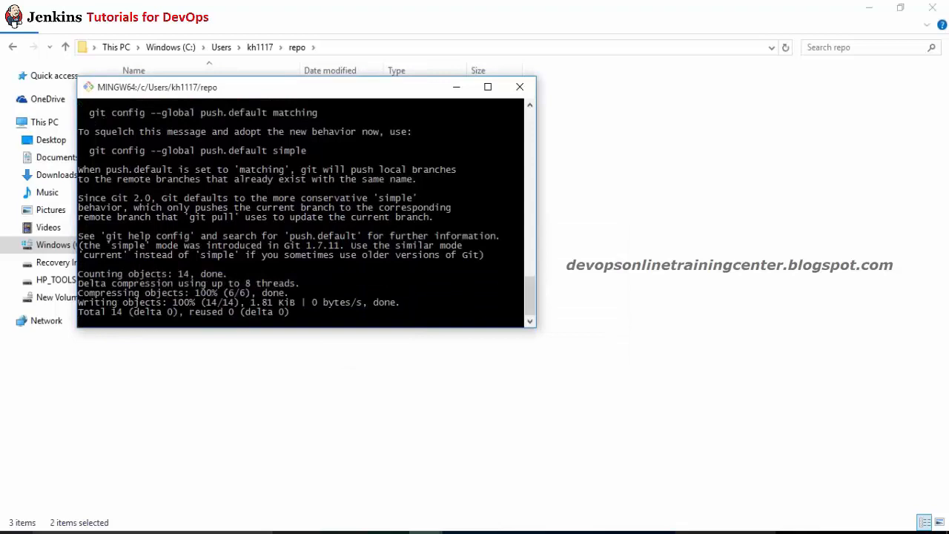
key("alt+Tab")
key("alt+Tab")
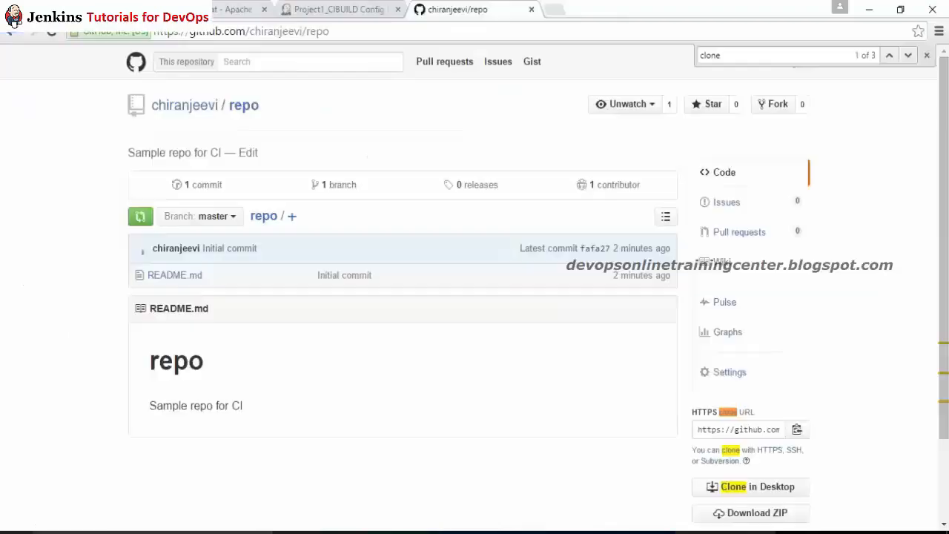
Step: Reload the GitHub repo page to see the pushed files, select its URL, and return to Project1_CIBUILD config
left_click(52, 31)
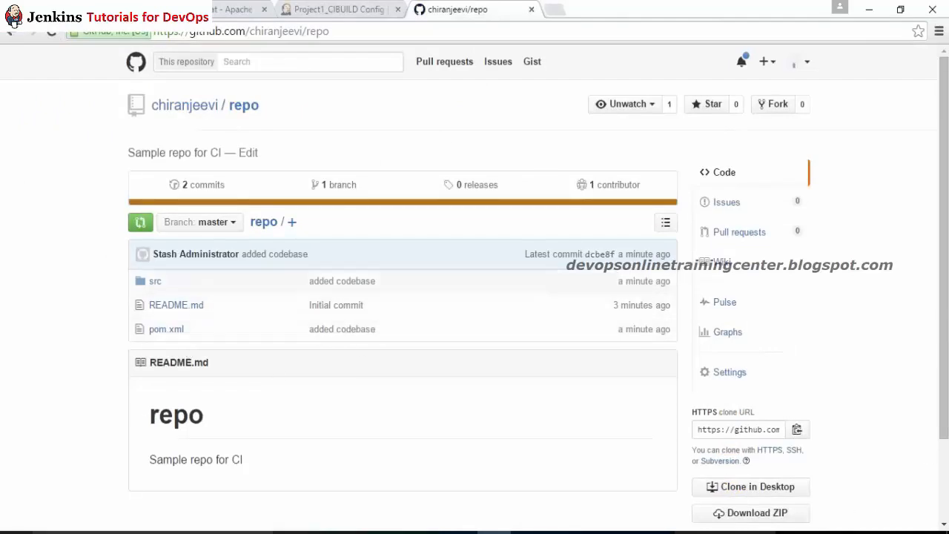
left_click(350, 32)
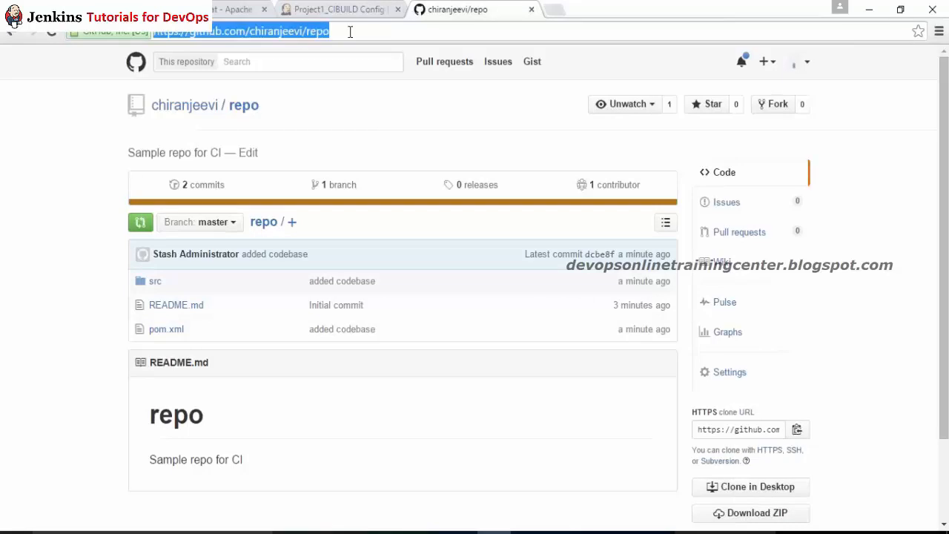
left_click(326, 9)
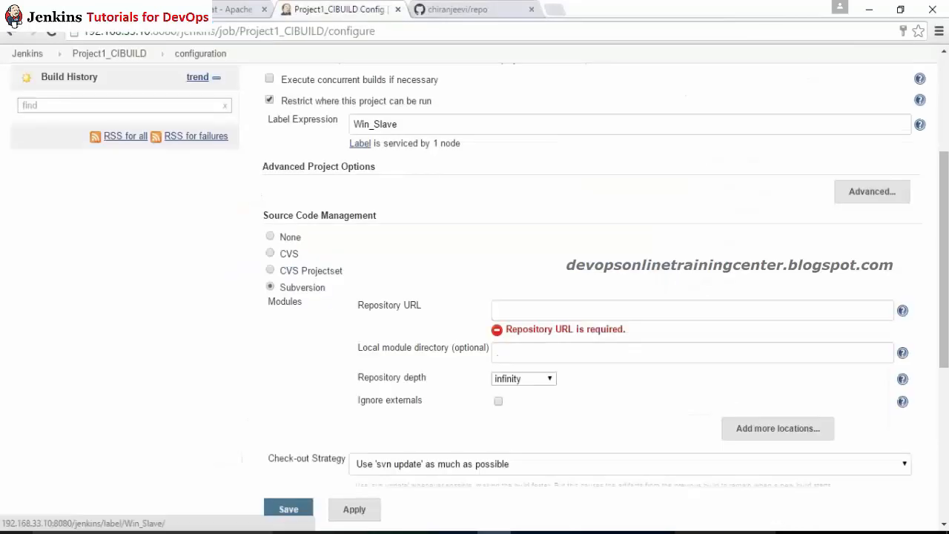
Step: Set Source Code Management to None and add an Execute Windows batch command step running mvn clean install
scroll(359, 152, "down", 2)
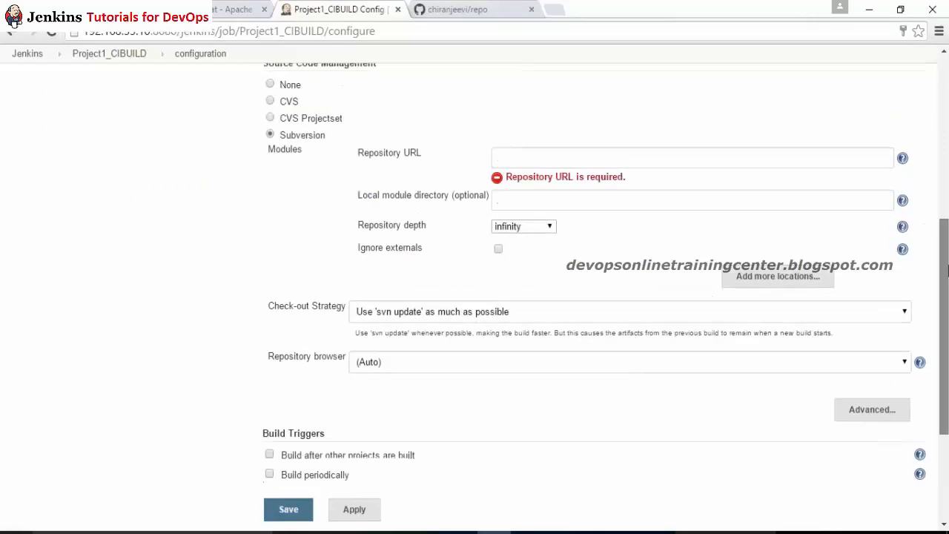
left_click(269, 147)
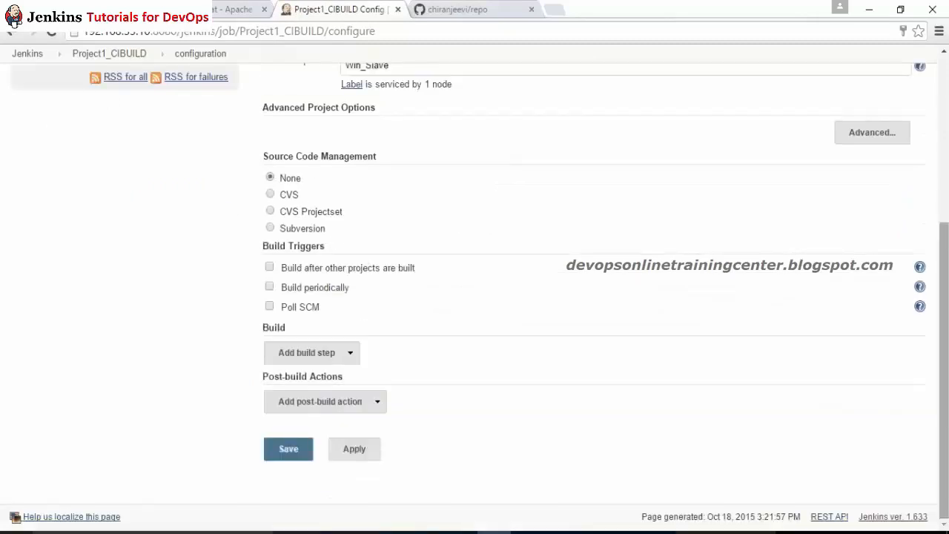
left_click_drag(944, 311, 943, 145)
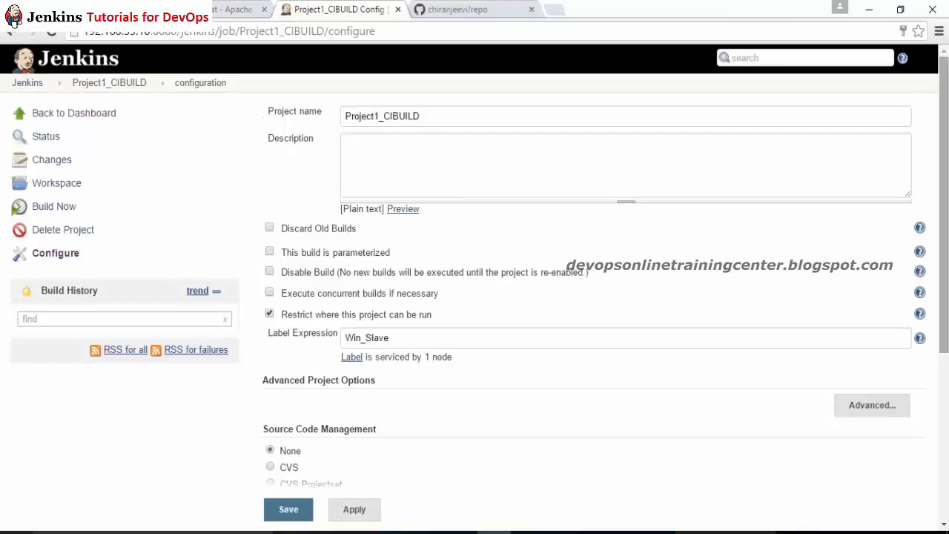
left_click_drag(944, 222, 944, 378)
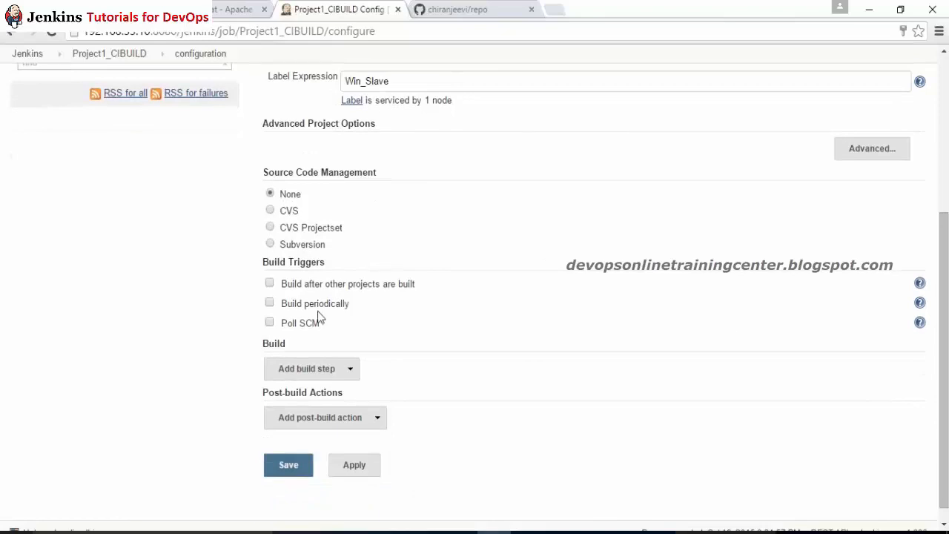
left_click(344, 368)
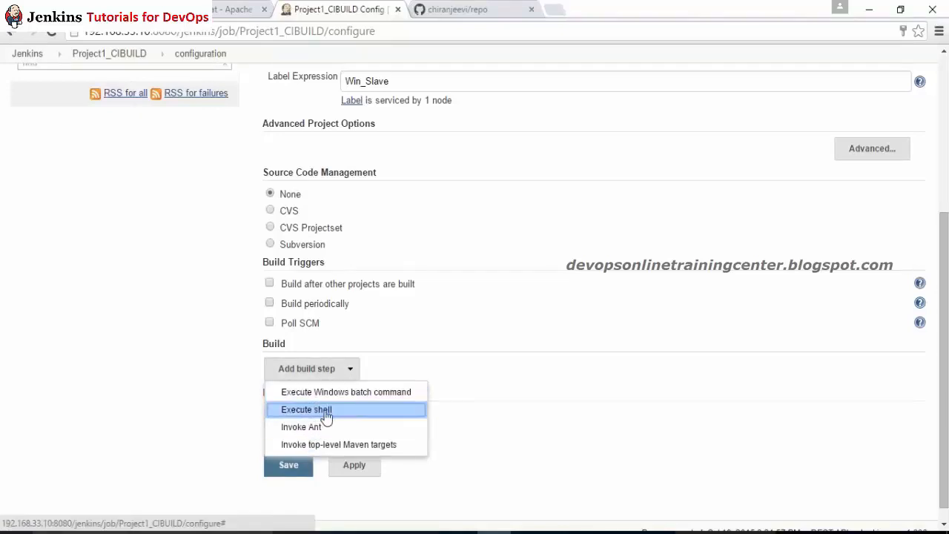
left_click(330, 394)
left_click(355, 398)
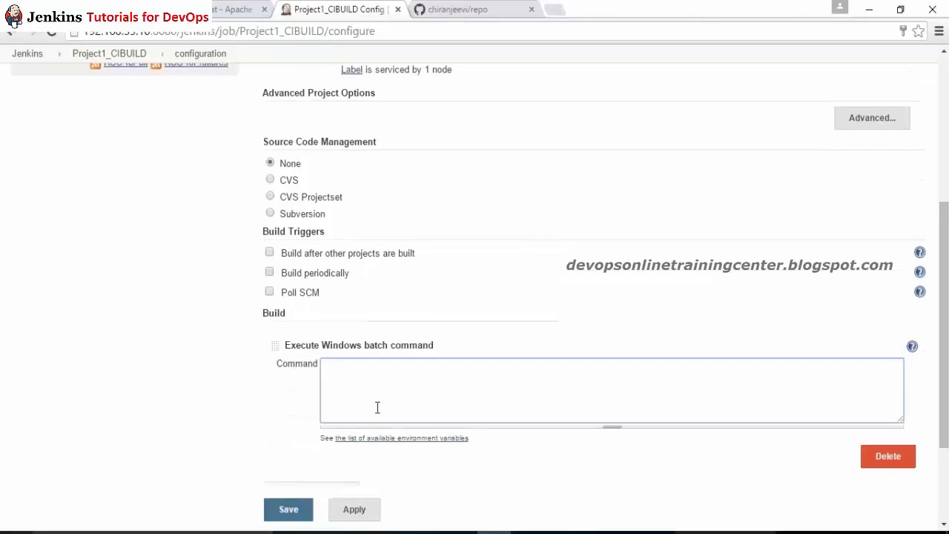
type("mvn clean install")
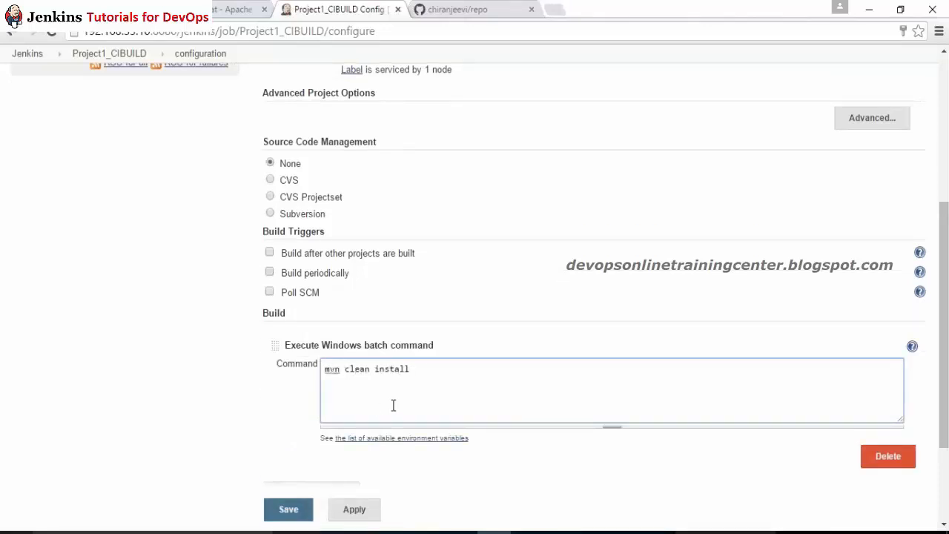
scroll(364, 351, "down", 3)
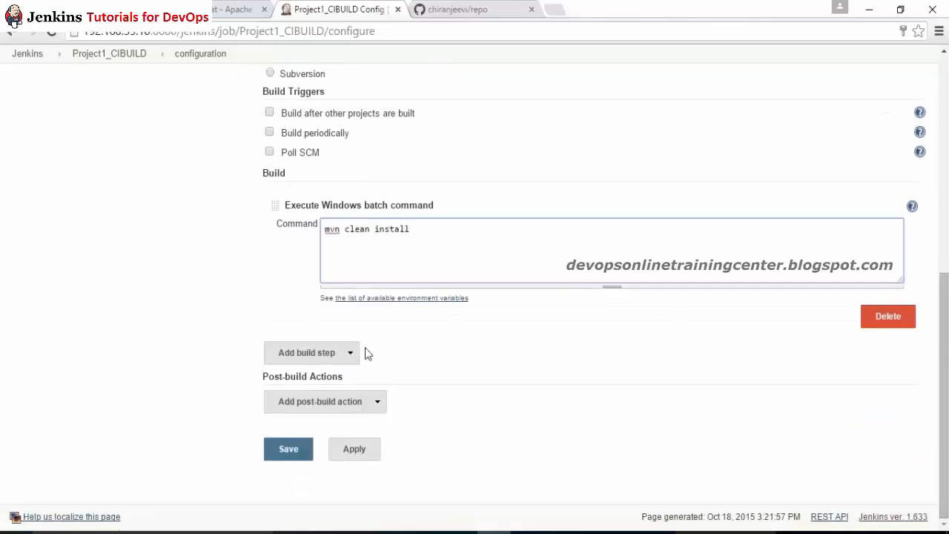
Step: Add an Archive the artifacts post-build action for target/*.jar, then apply and save the job
left_click(375, 405)
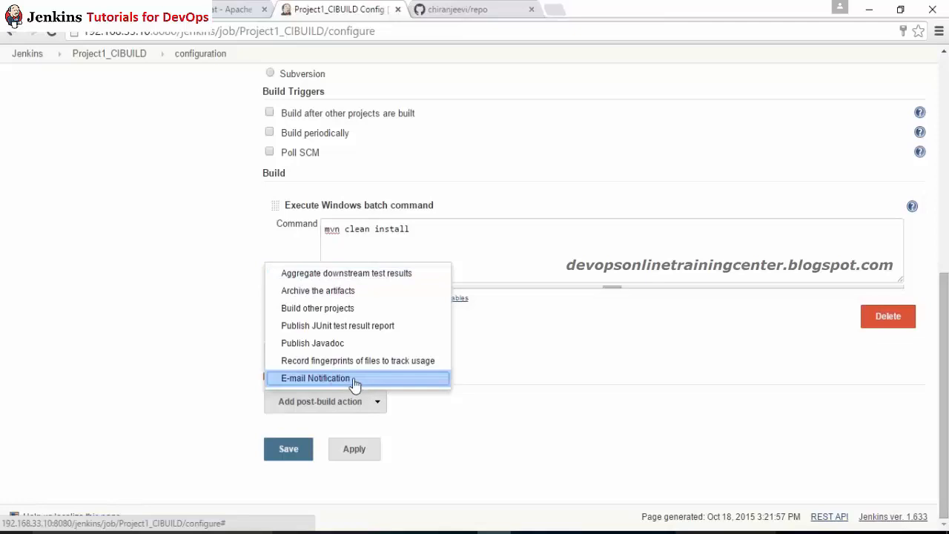
left_click(344, 292)
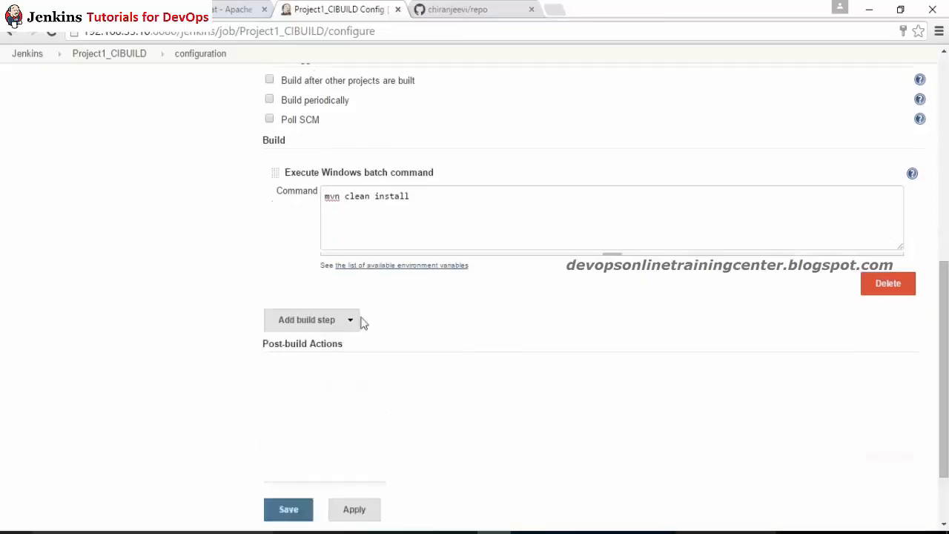
left_click(384, 402)
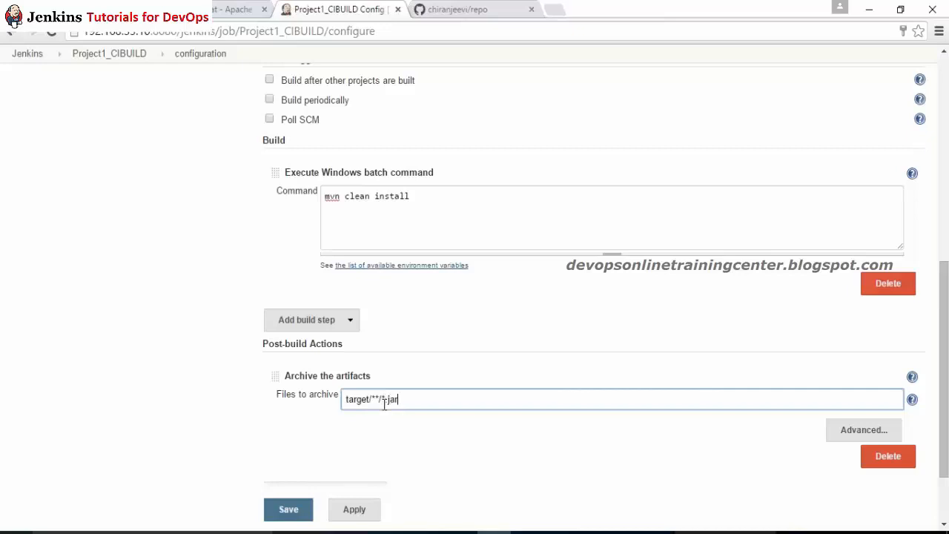
left_click(272, 442)
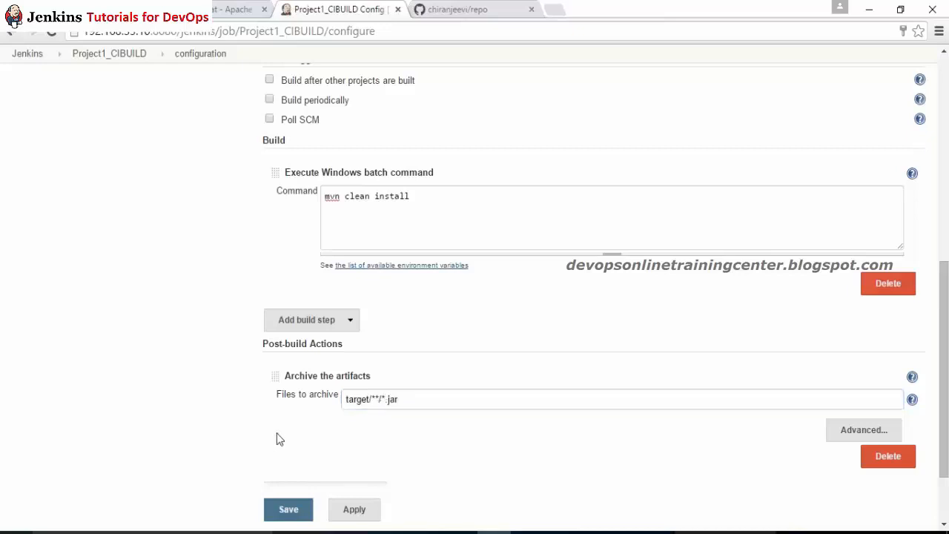
left_click(378, 399)
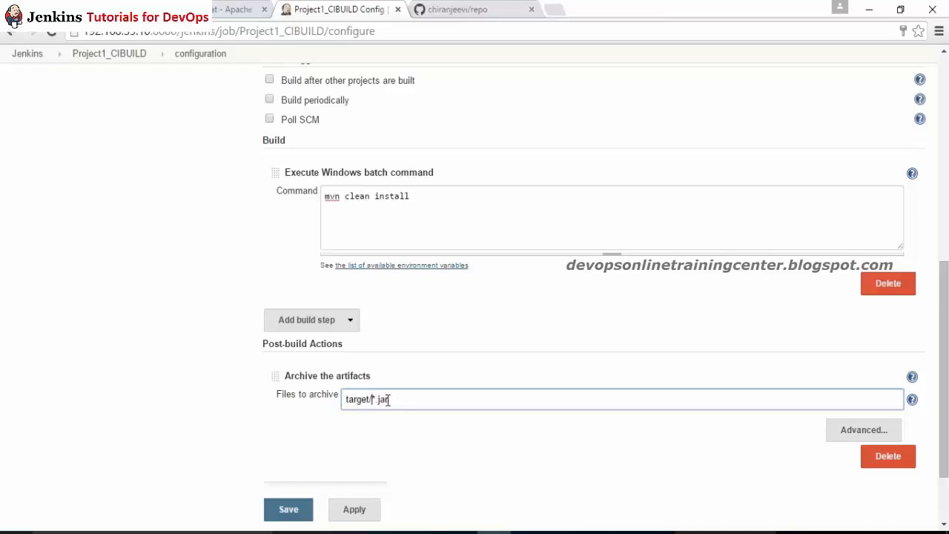
left_click(246, 413)
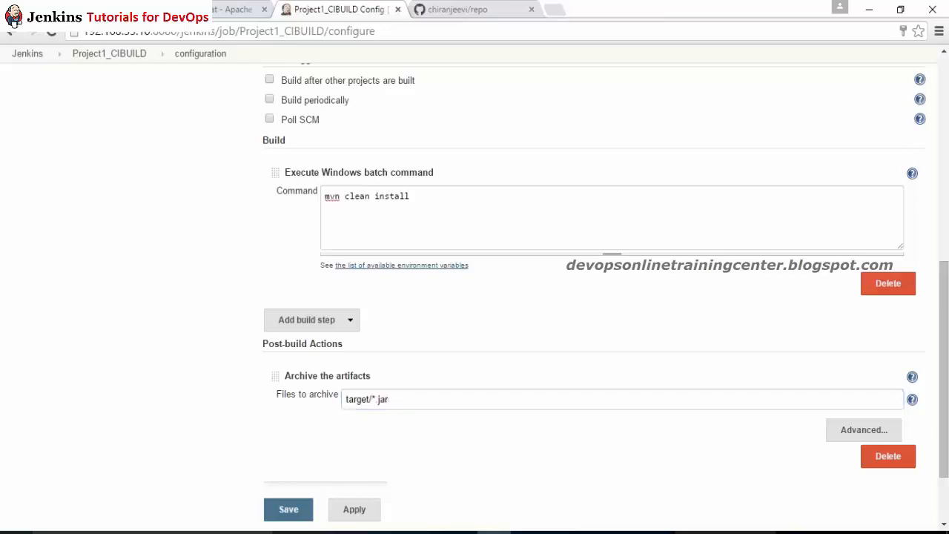
left_click(354, 509)
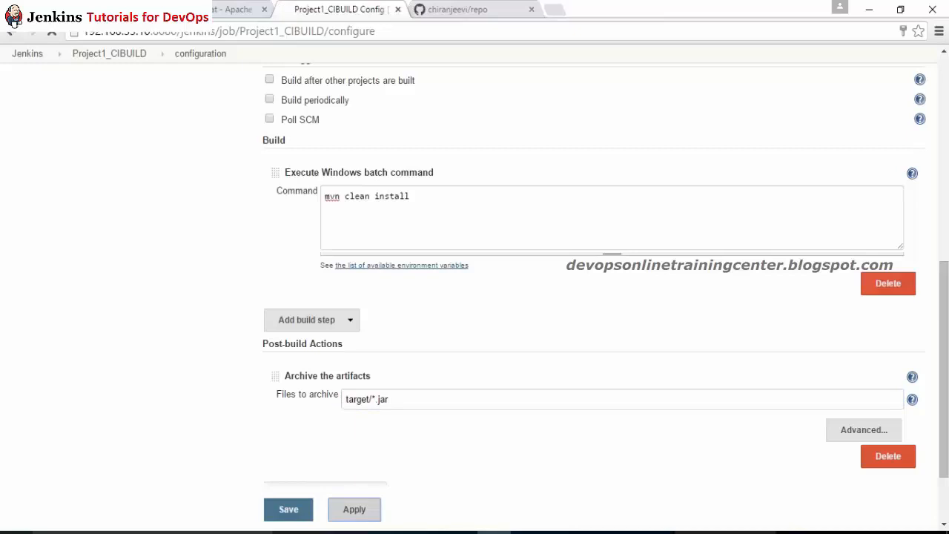
left_click(289, 511)
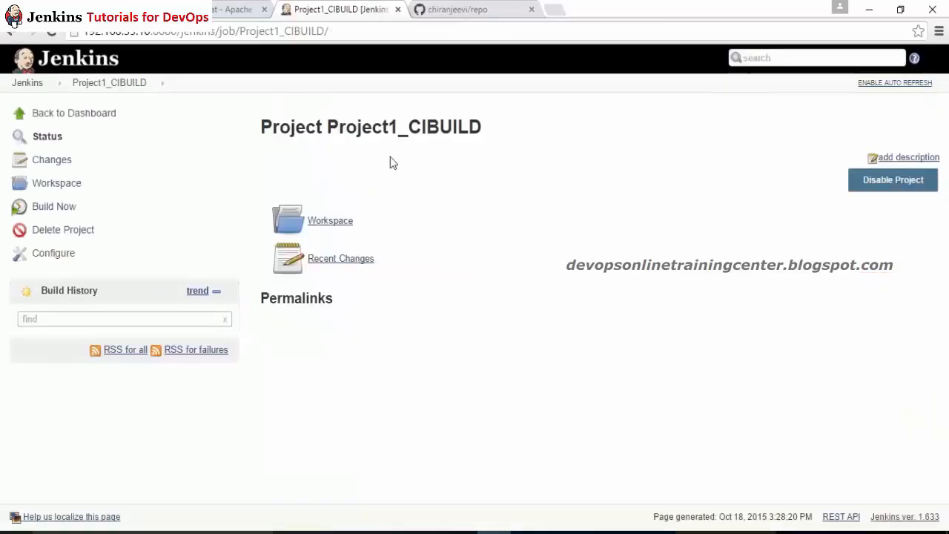
Step: In Manage Jenkins > Manage Plugins > Available, find the GIT plugin and install it without restart
left_click_drag(482, 128, 279, 128)
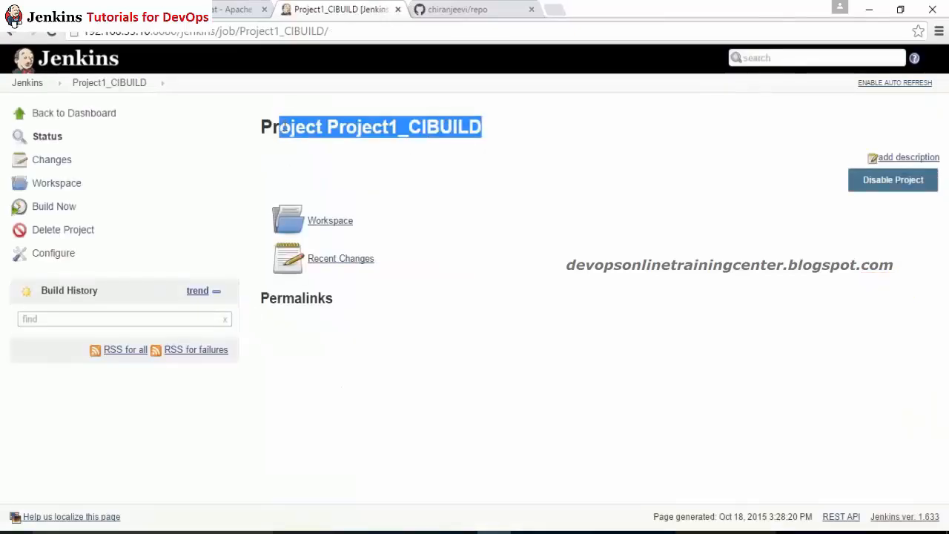
left_click(73, 114)
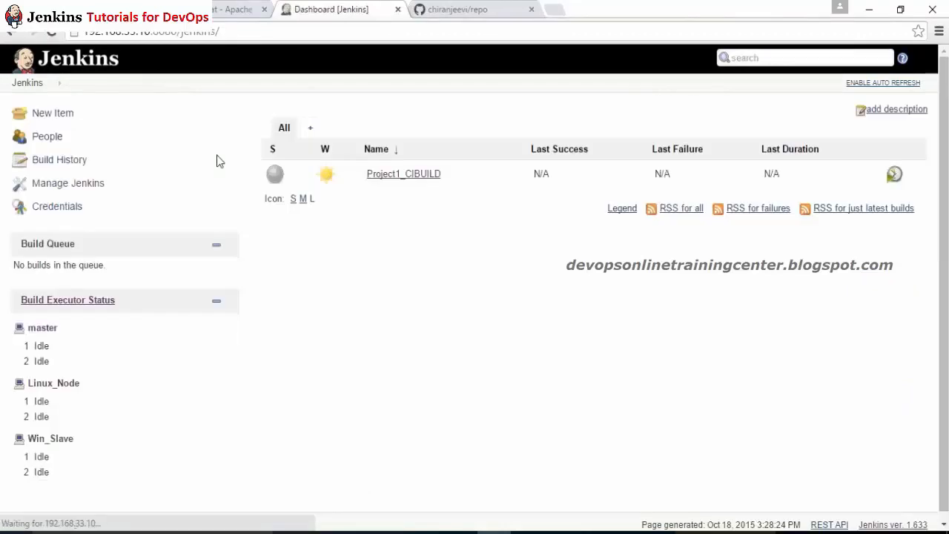
left_click(68, 185)
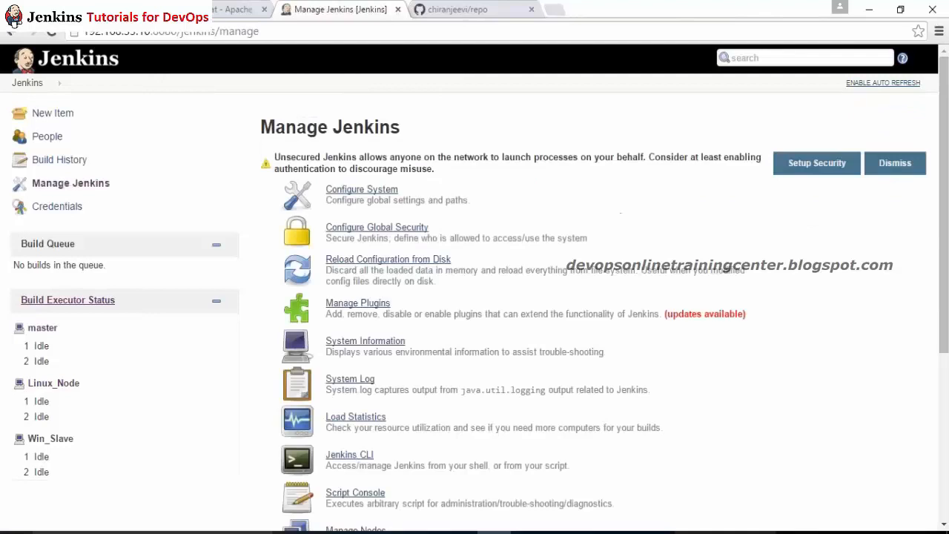
left_click(357, 302)
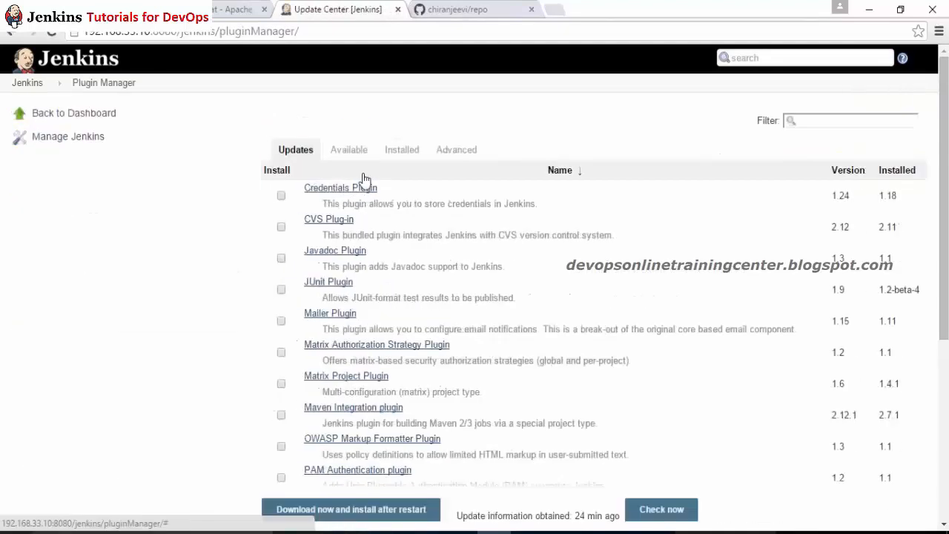
left_click(349, 149)
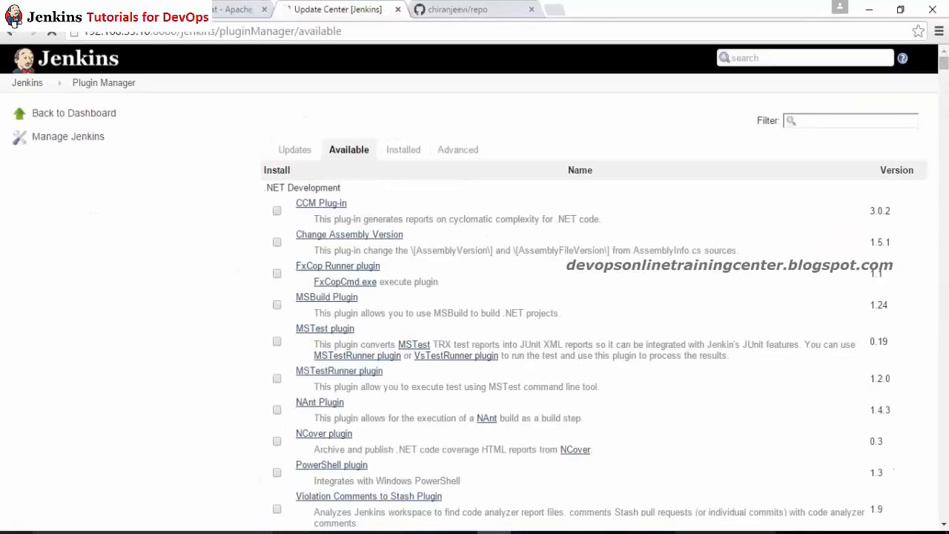
key("ctrl+f")
type("git plug")
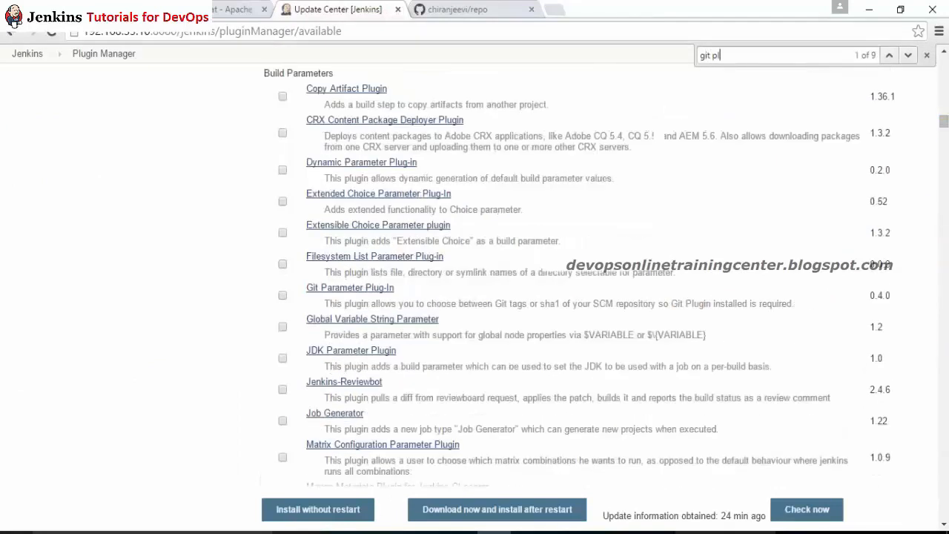
key("Return")
key("Return")
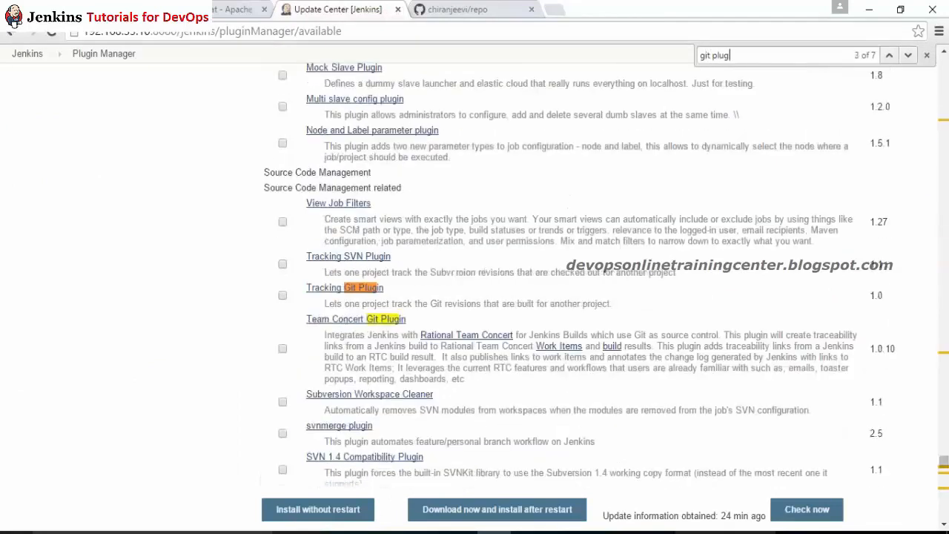
key("Return")
key("Return")
key("Return")
key("Return")
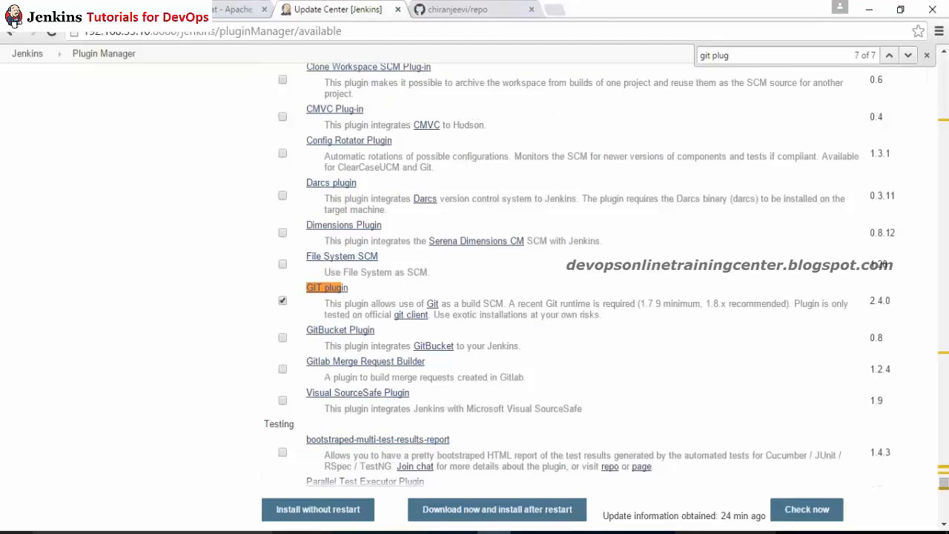
left_click(343, 512)
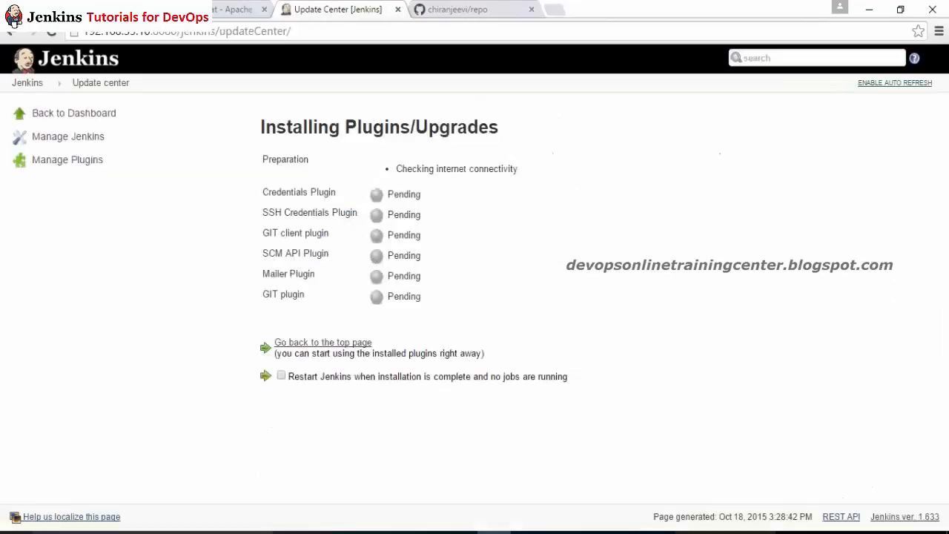
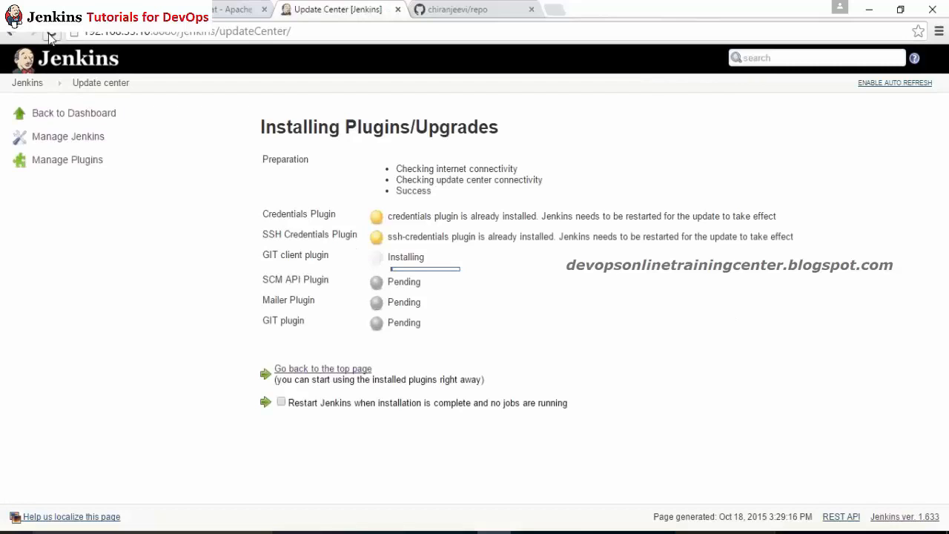
Step: Refresh the Update Center, then open Project1_CIBUILD's Configure page in a new dashboard tab
left_click(51, 36)
middle_click(46, 65)
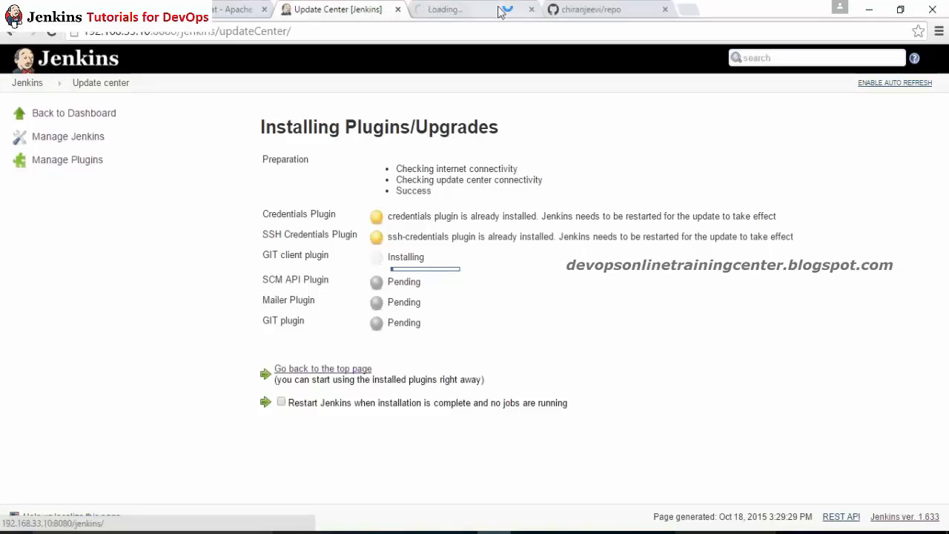
left_click(497, 11)
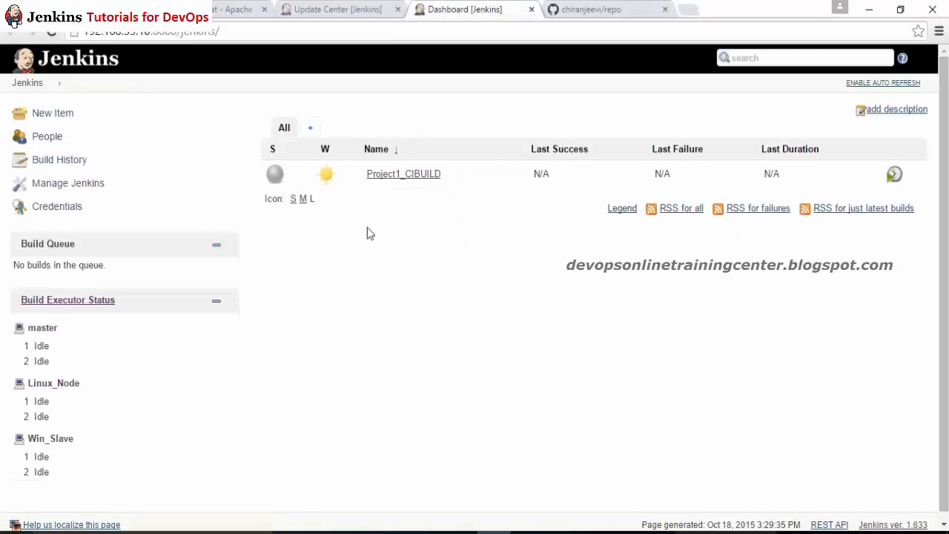
left_click(625, 9)
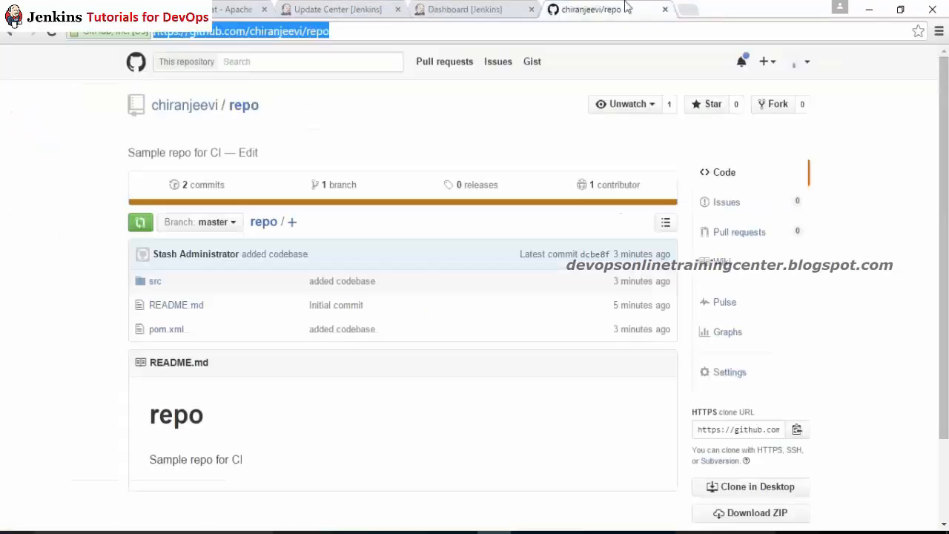
left_click(489, 8)
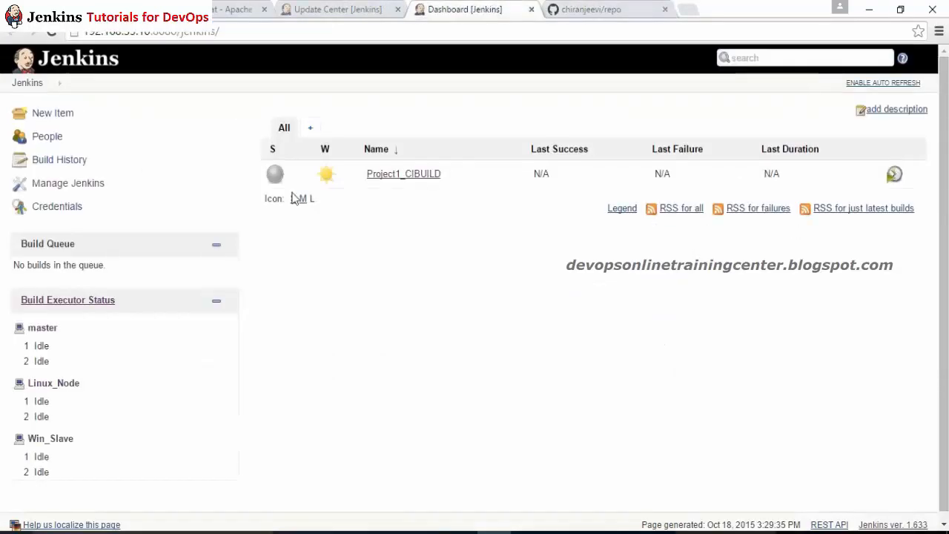
left_click(406, 174)
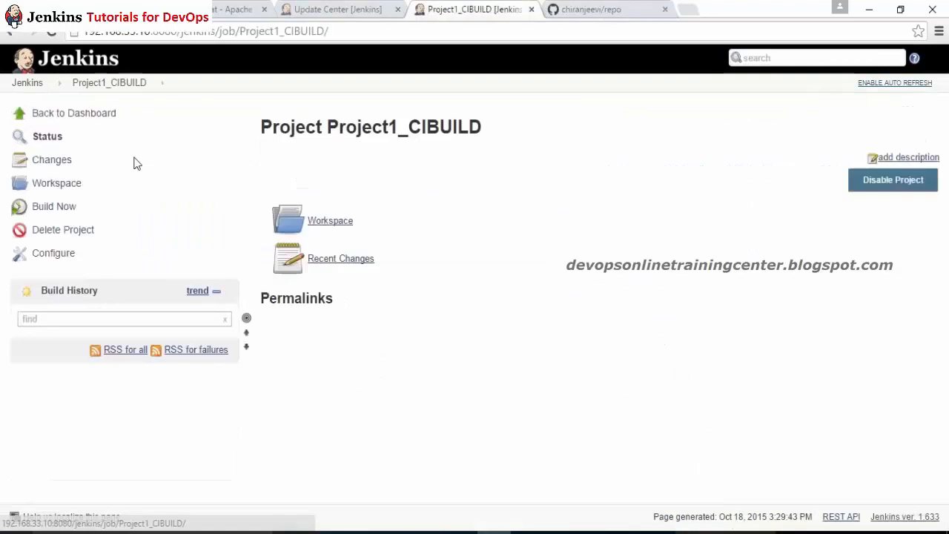
left_click(52, 253)
Step: Refresh the Update Center several times to check plugin progress, then bring the GitHub repo tab forward
left_click(333, 9)
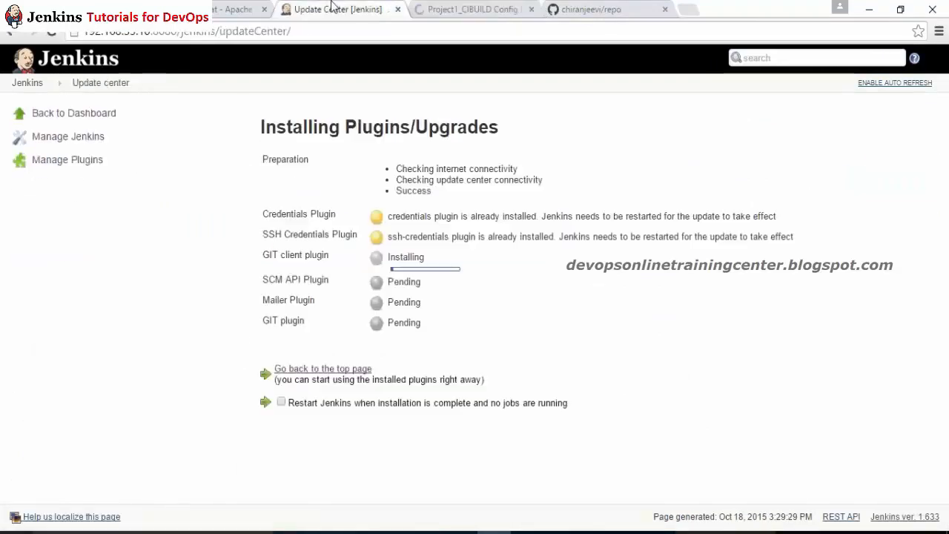
left_click(50, 33)
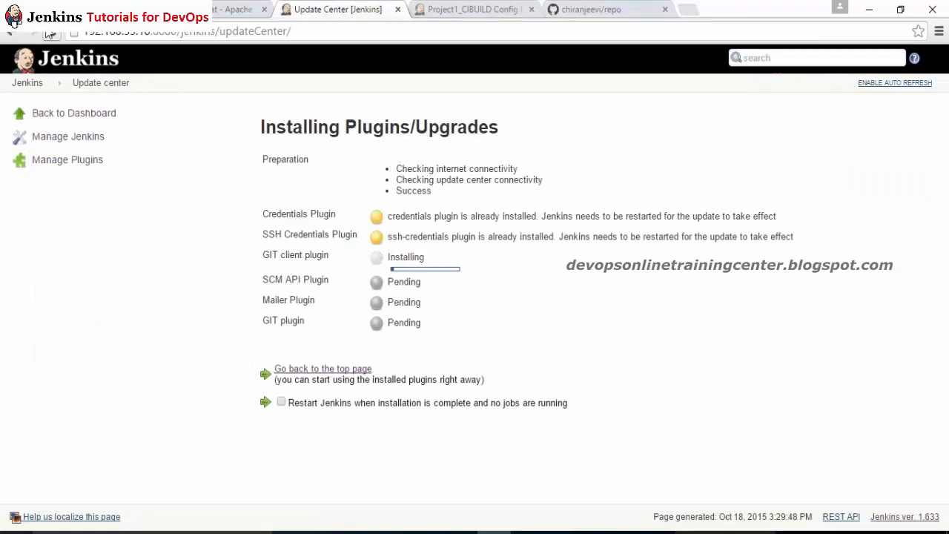
left_click(59, 41)
left_click(51, 34)
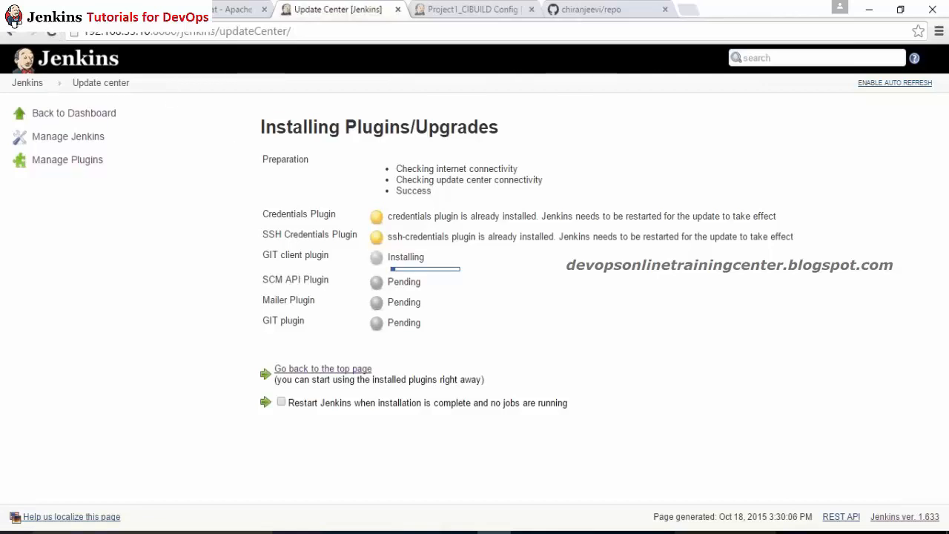
left_click(593, 9)
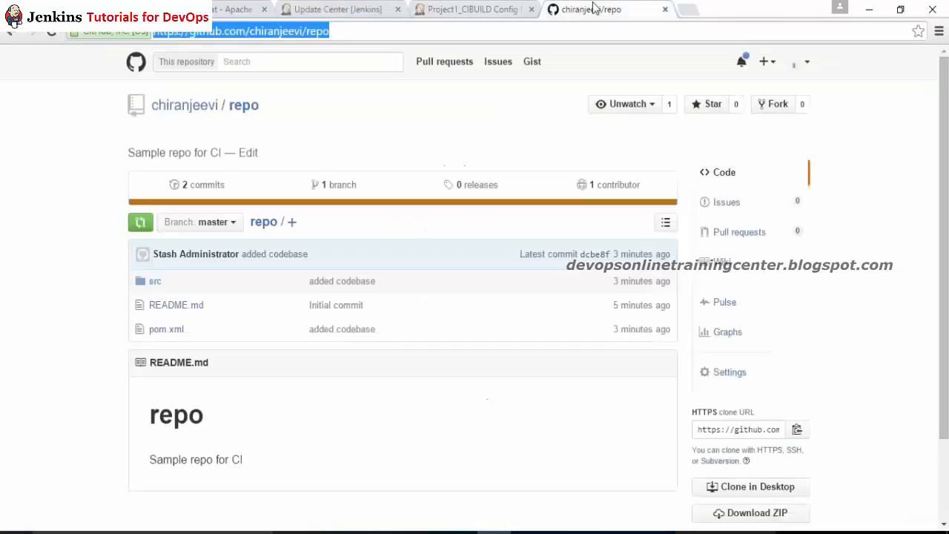
left_click(452, 8)
Step: Google 'bitnami subversion download for linux' in a new tab and open Bitnami's Subversion Virtual Machines result
left_click(597, 8)
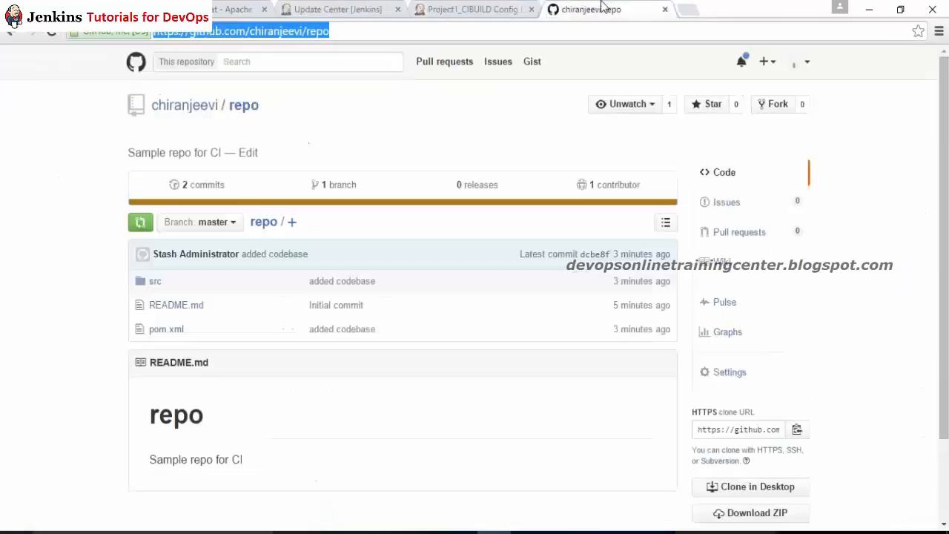
left_click(685, 12)
type("bitna")
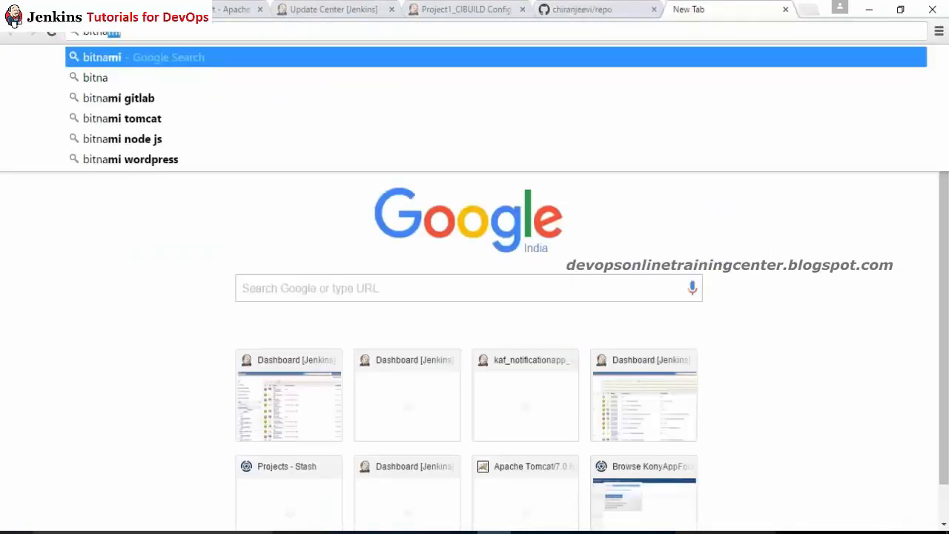
type("mi svn")
key("Return")
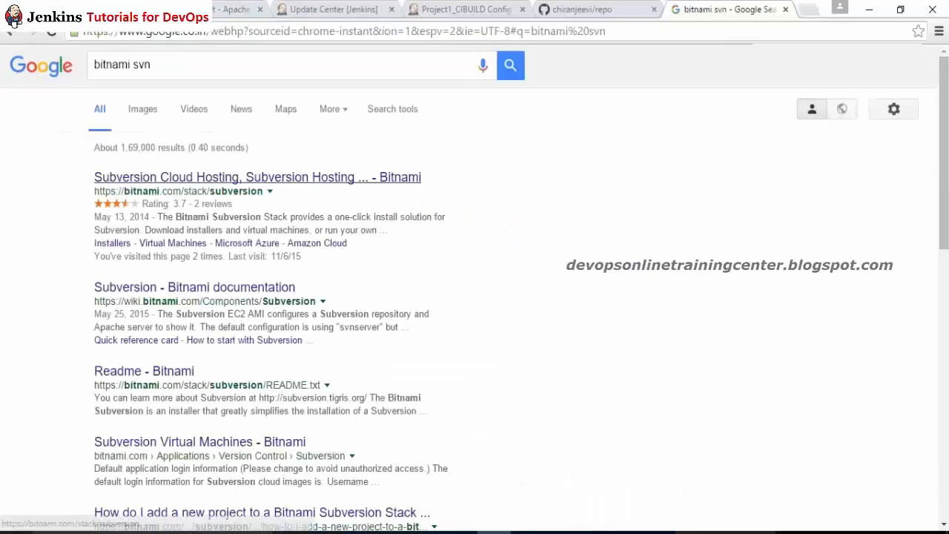
left_click(215, 65)
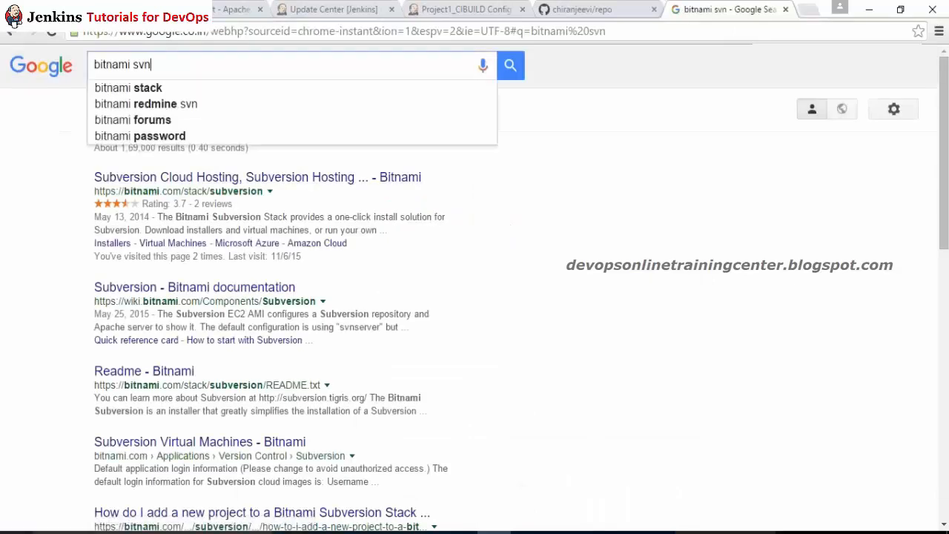
key("BackSpace")
key("BackSpace")
type("ubver")
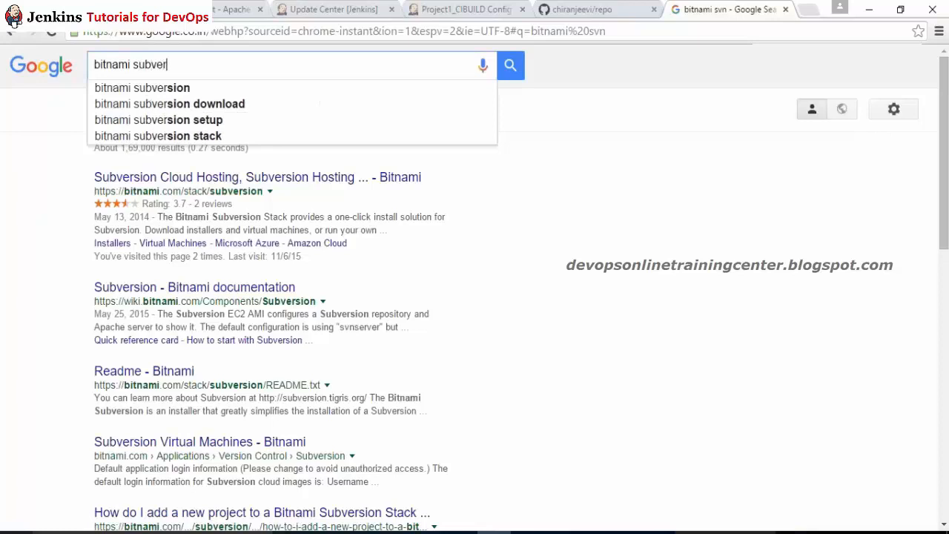
type("sion dow")
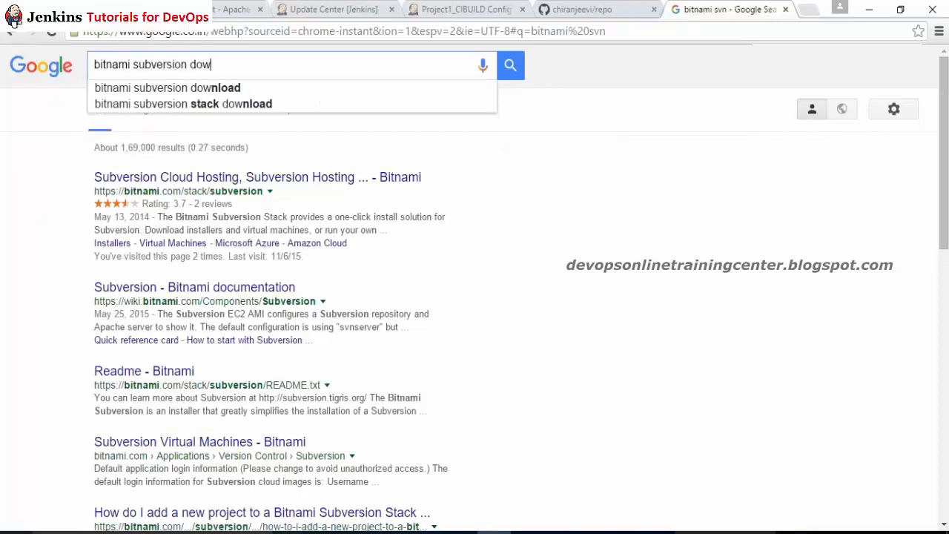
type("nload for linux")
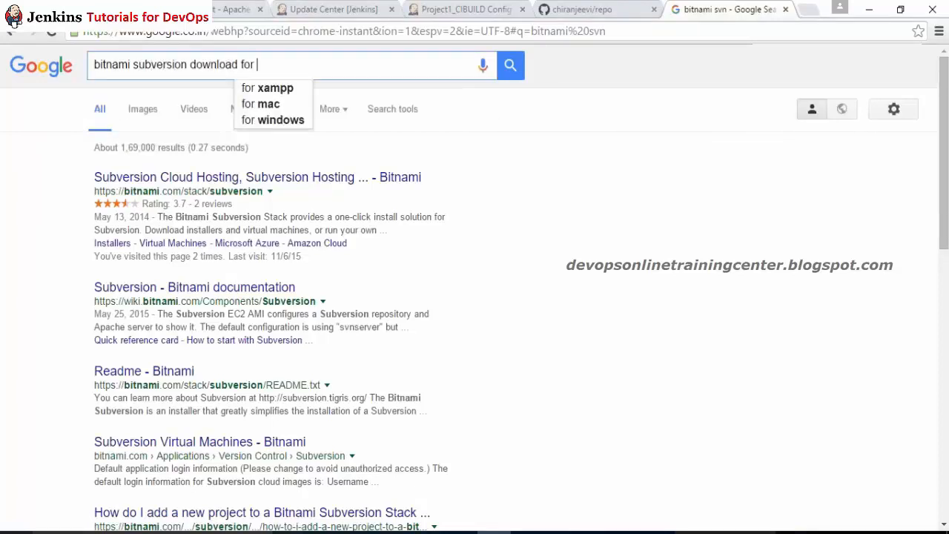
key("Return")
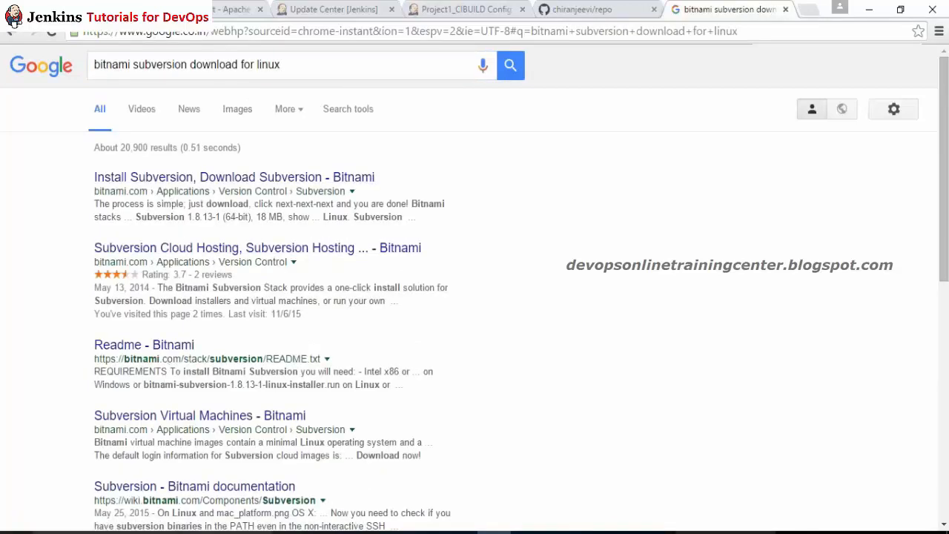
left_click(192, 418)
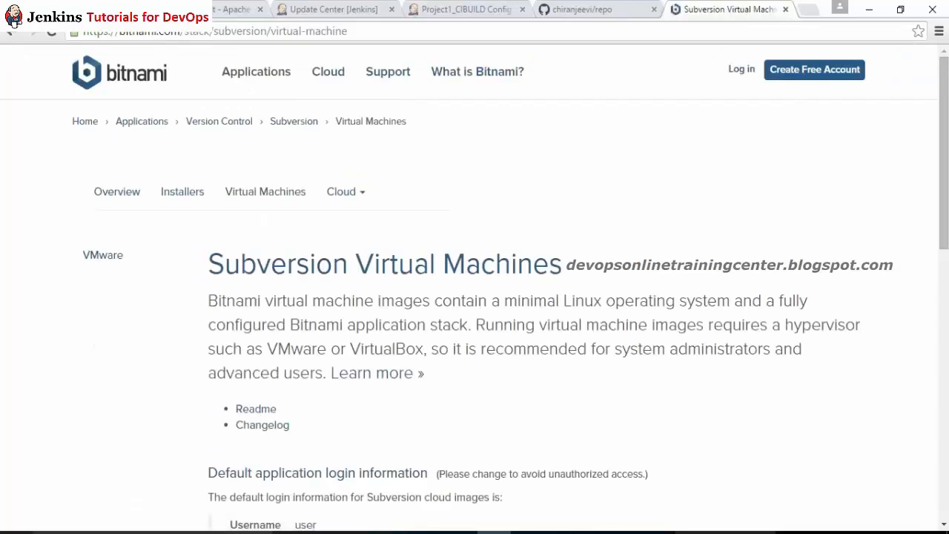
Step: Find Subversion in Bitnami's applications list and open its All Subversion Installers page
left_click_drag(943, 156, 917, 118)
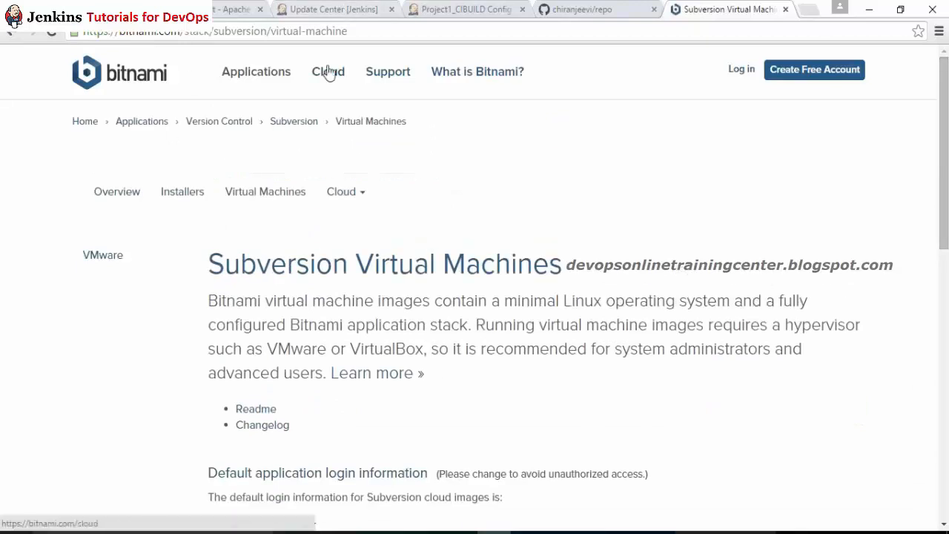
left_click(153, 86)
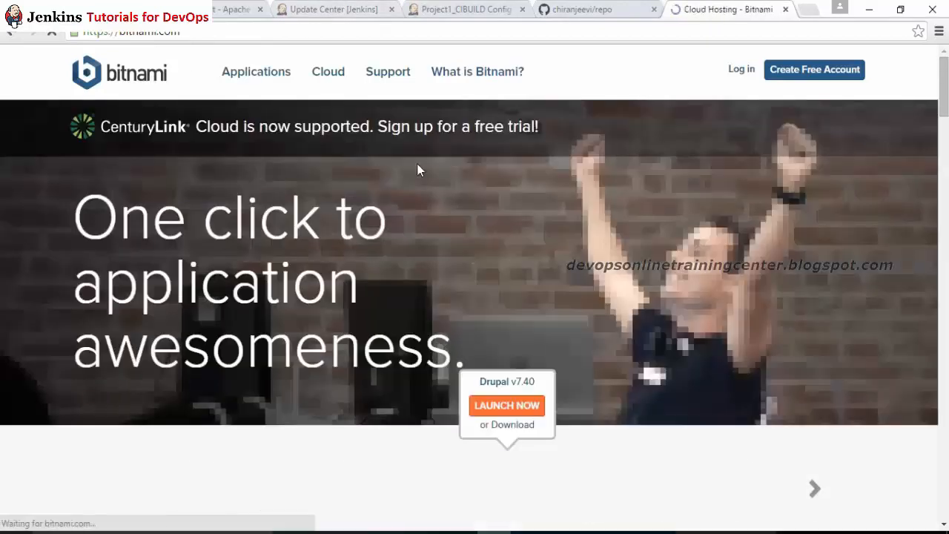
left_click(828, 495)
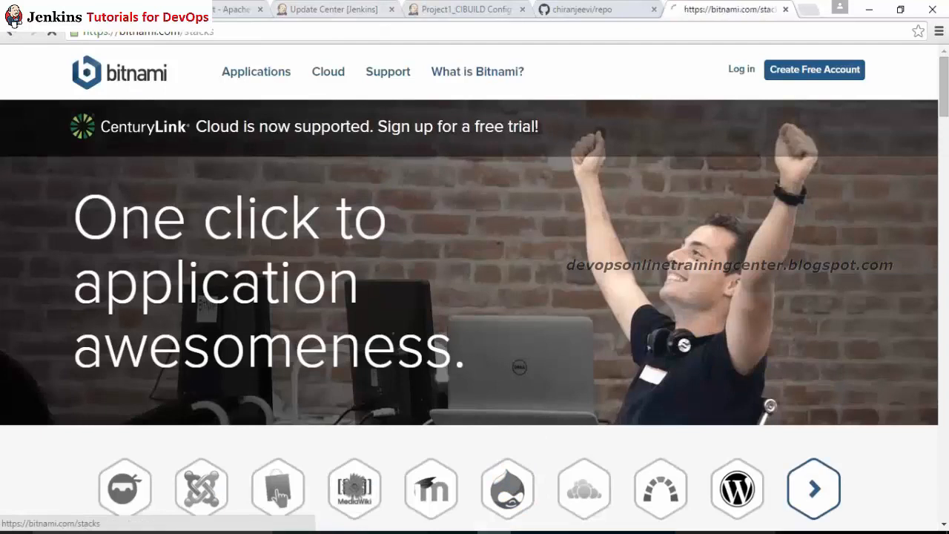
key("ctrl+f")
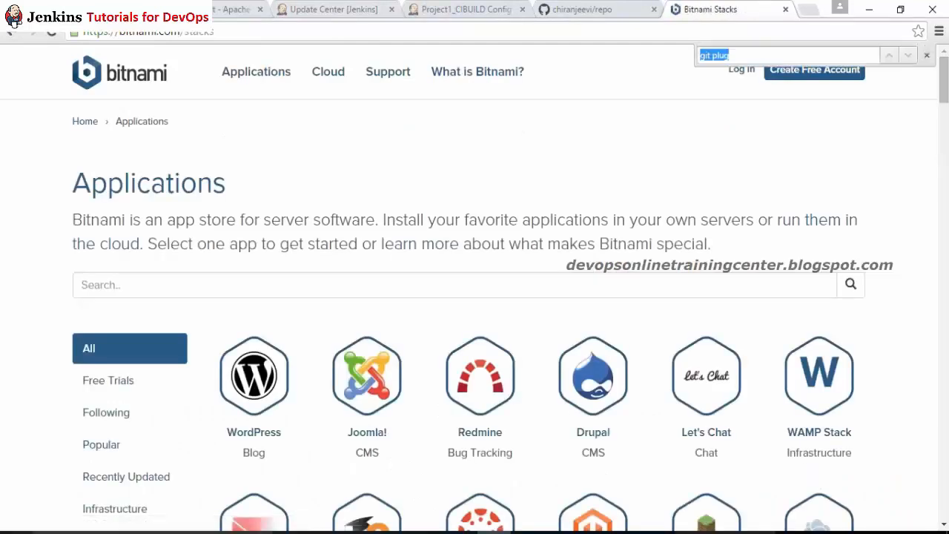
type("subver")
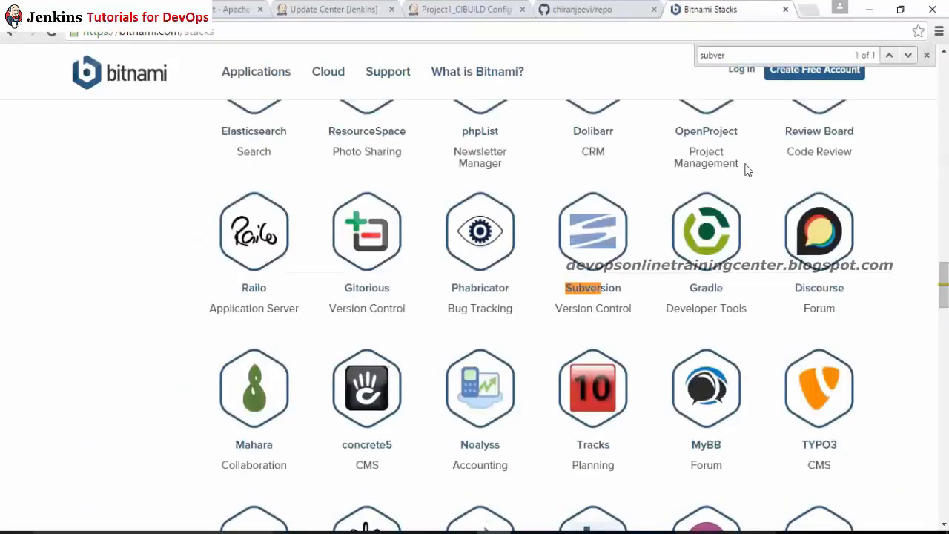
left_click(590, 226)
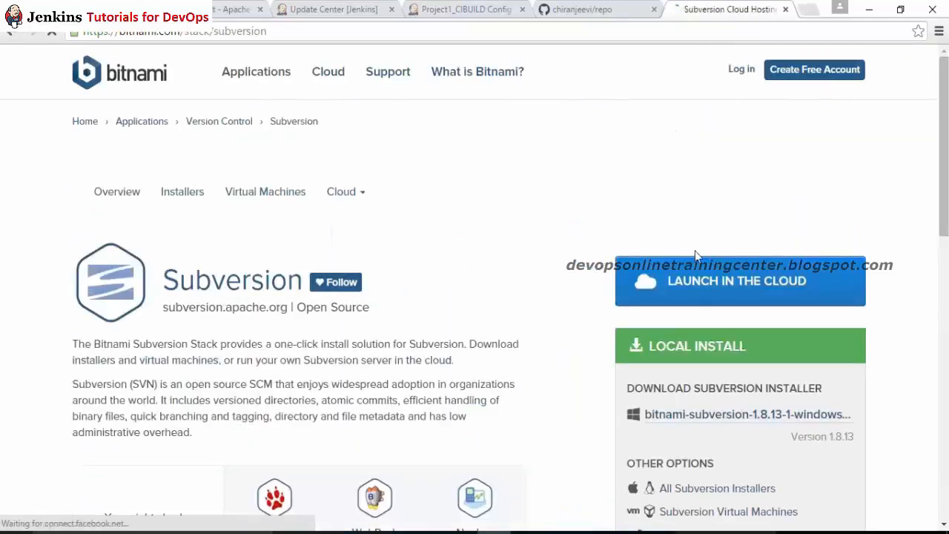
scroll(917, 275, "down", 4)
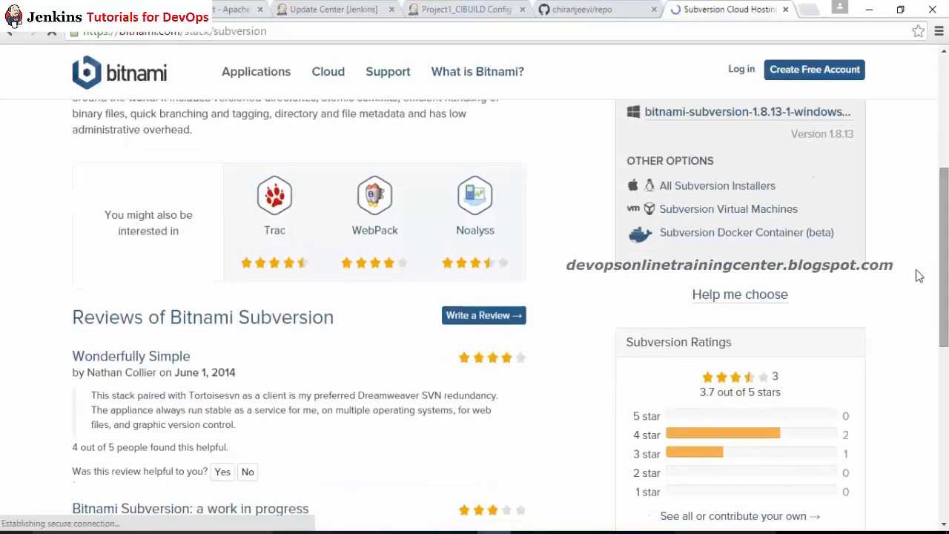
left_click(671, 187)
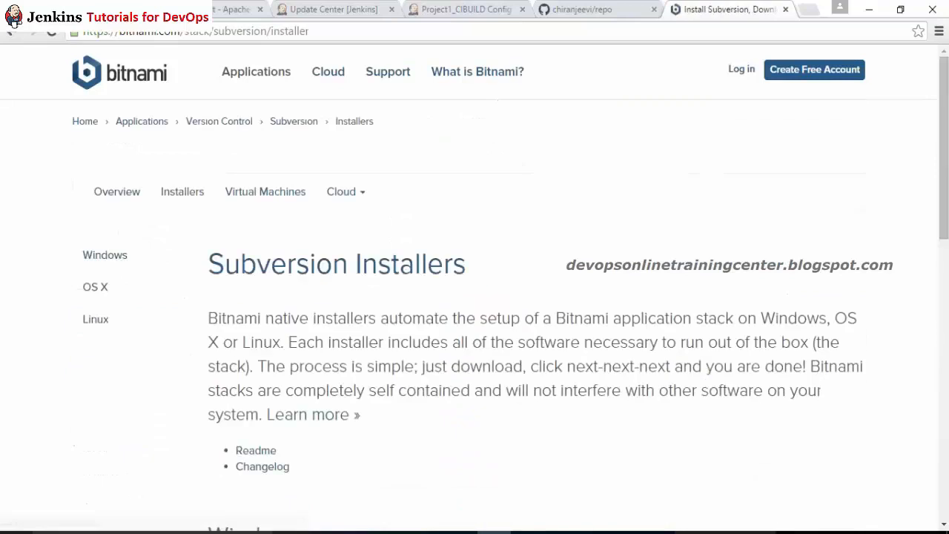
Step: Start downloading the 17 MB Linux Subversion 1.8.13-1 installer, skipping the login
scroll(474, 297, "down", 6)
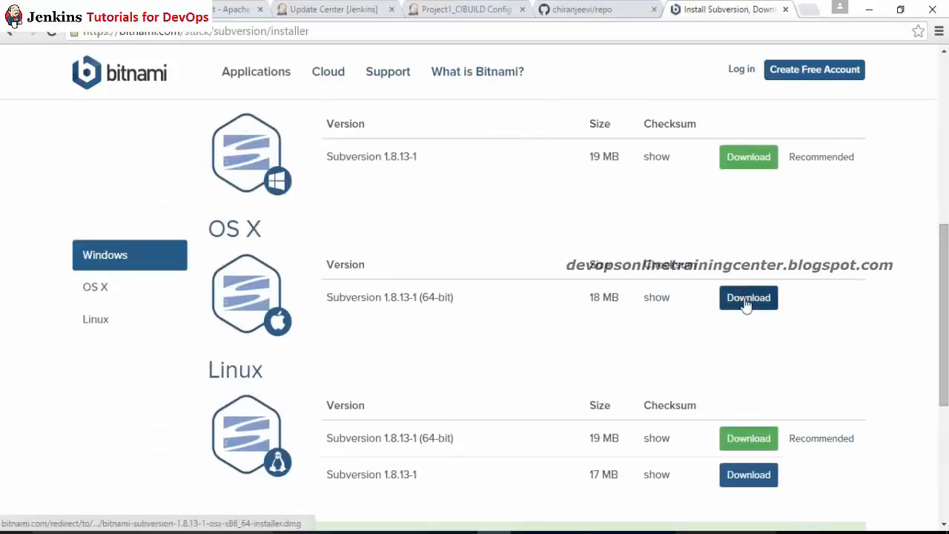
scroll(344, 333, "down", 2)
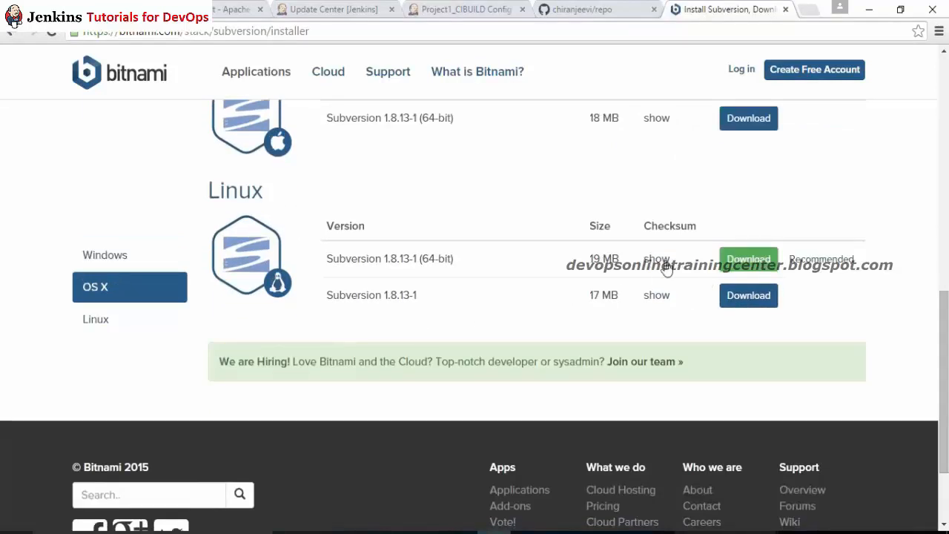
left_click(730, 298)
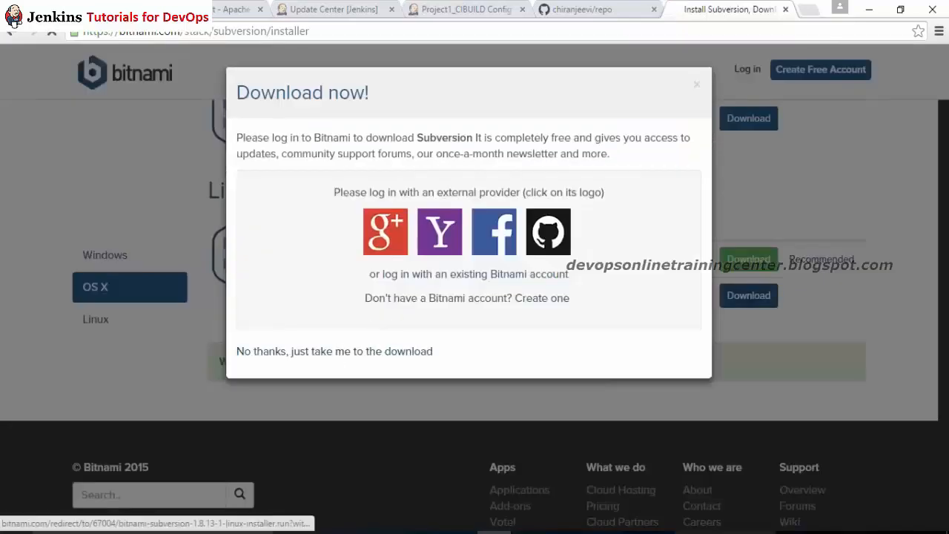
left_click(335, 350)
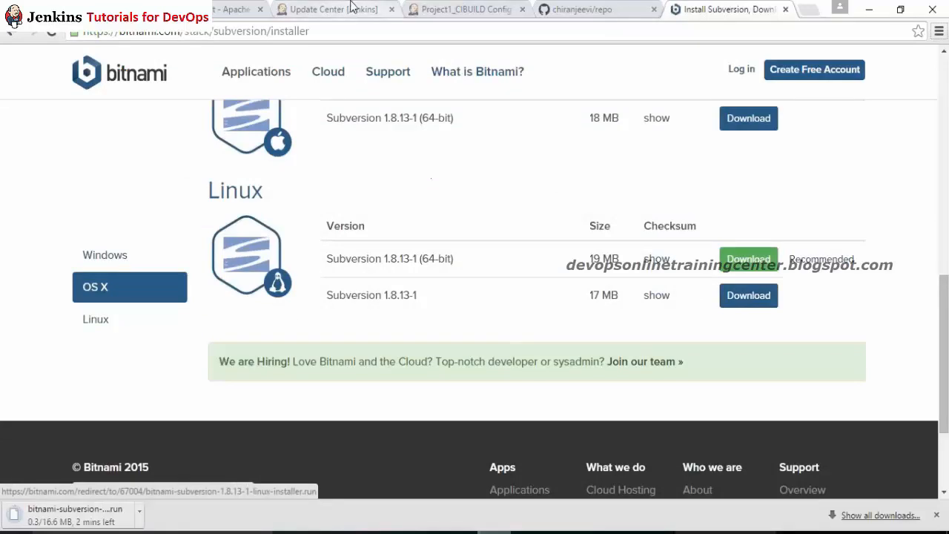
left_click(318, 8)
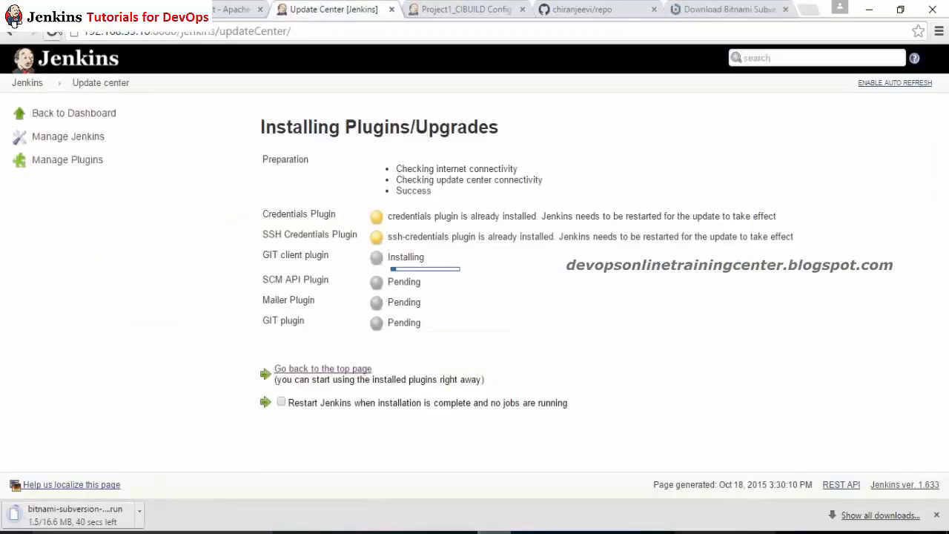
Step: Refresh the Update Center's plugin status, then bring the repo folder in File Explorer forward
left_click(54, 32)
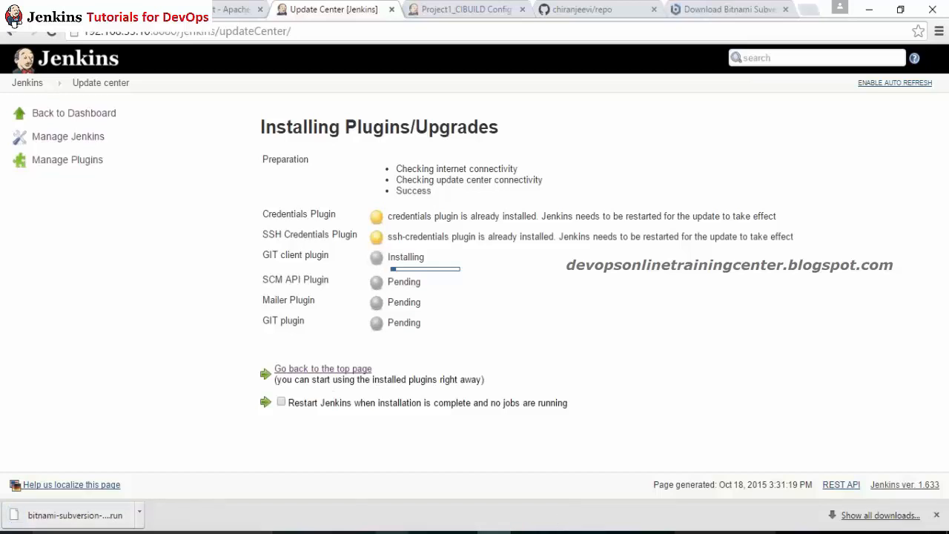
left_click(324, 531)
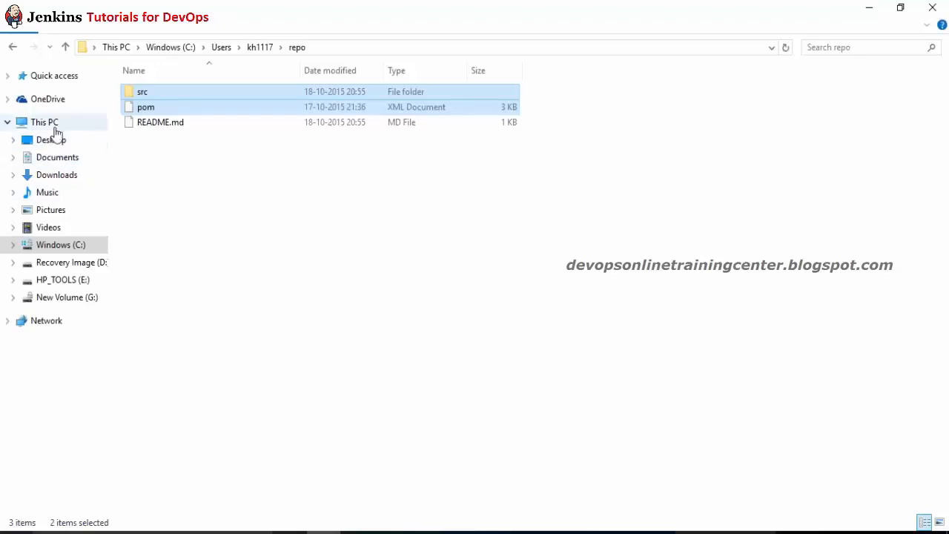
Step: Copy the bitnami-subversion .run installer from Downloads into G:\vagrant
left_click(60, 178)
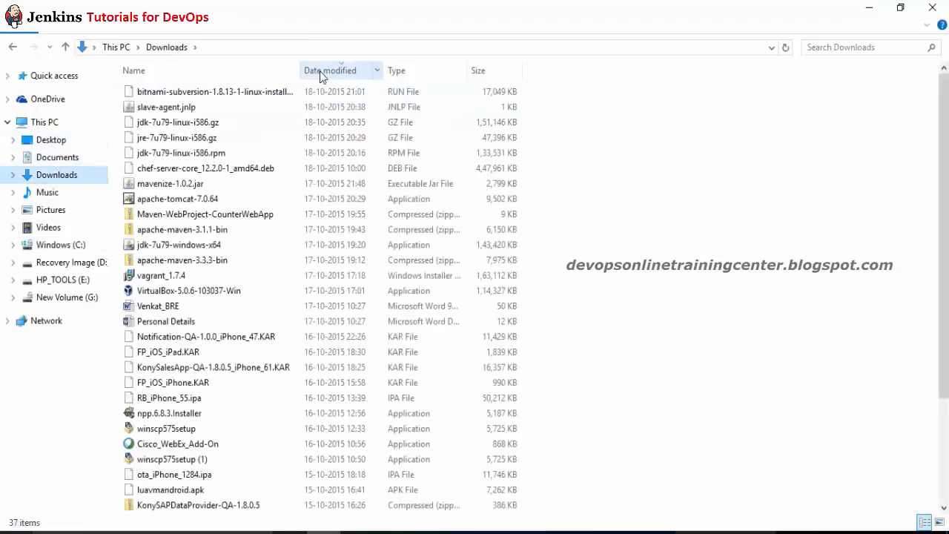
left_click(261, 90)
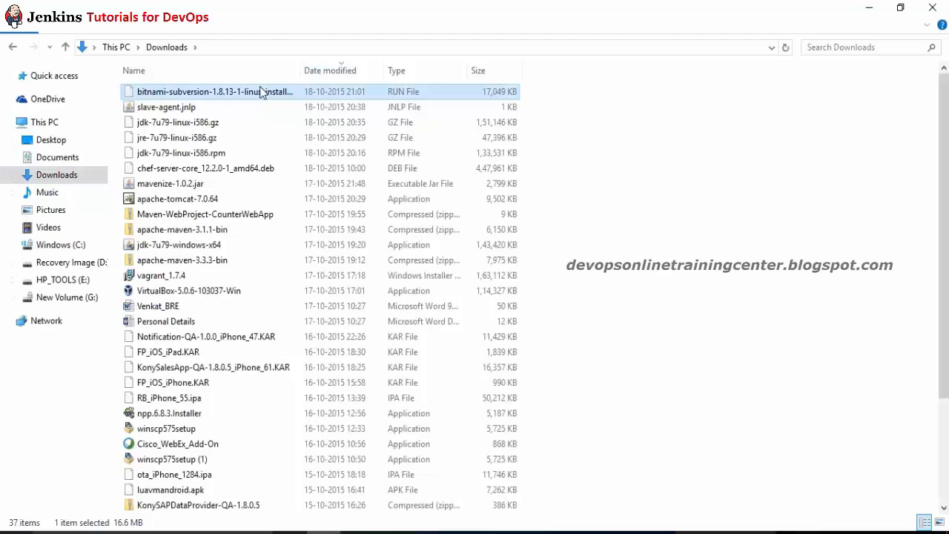
left_click(83, 298)
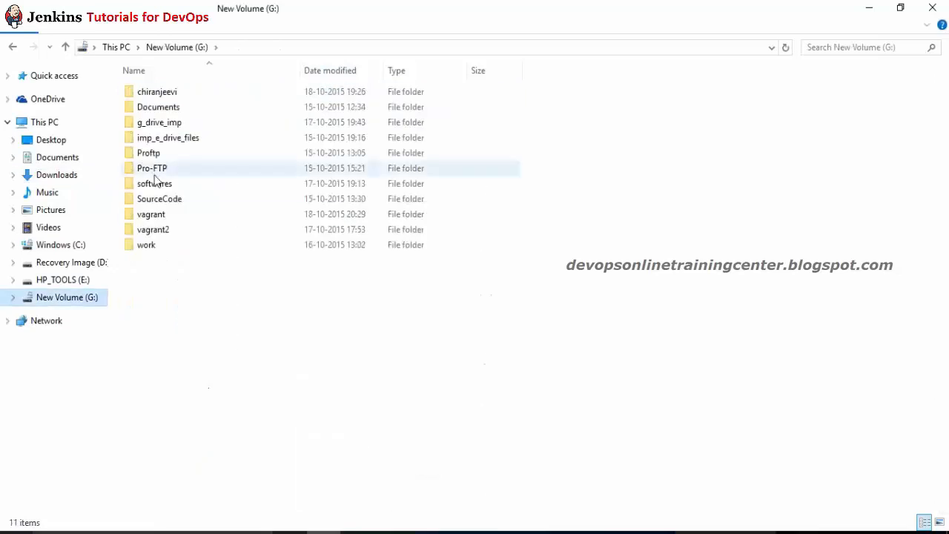
left_click(155, 175)
key("v")
key("Return")
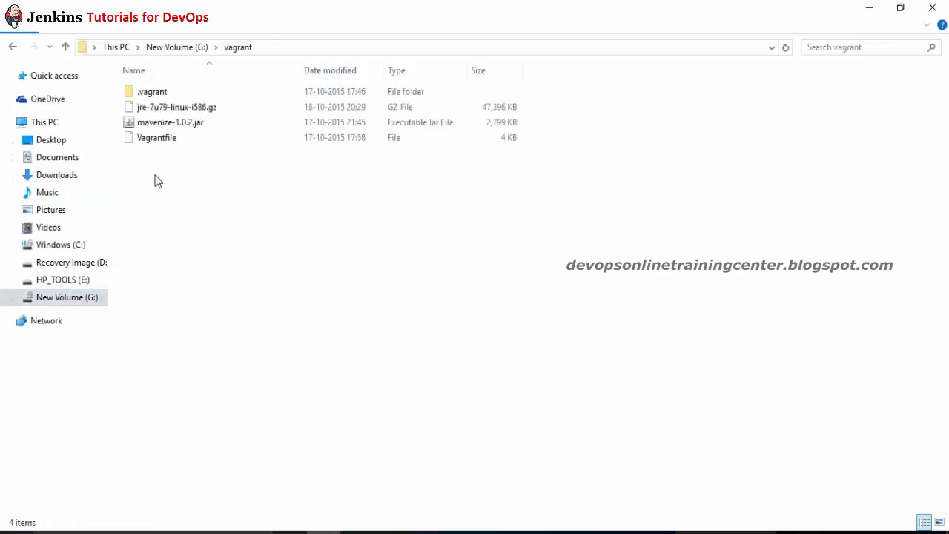
key("ctrl+v")
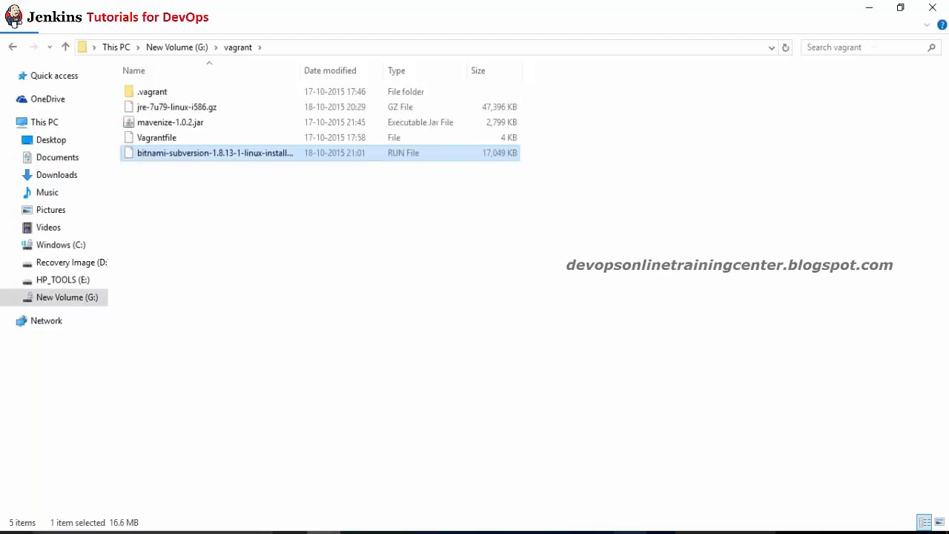
Step: In the SSH terminal, copy bitnami-subversion-1.8.13-1-linux-installer.run from /vagrant into the current directory
mouse_move(494, 533)
mouse_move(423, 528)
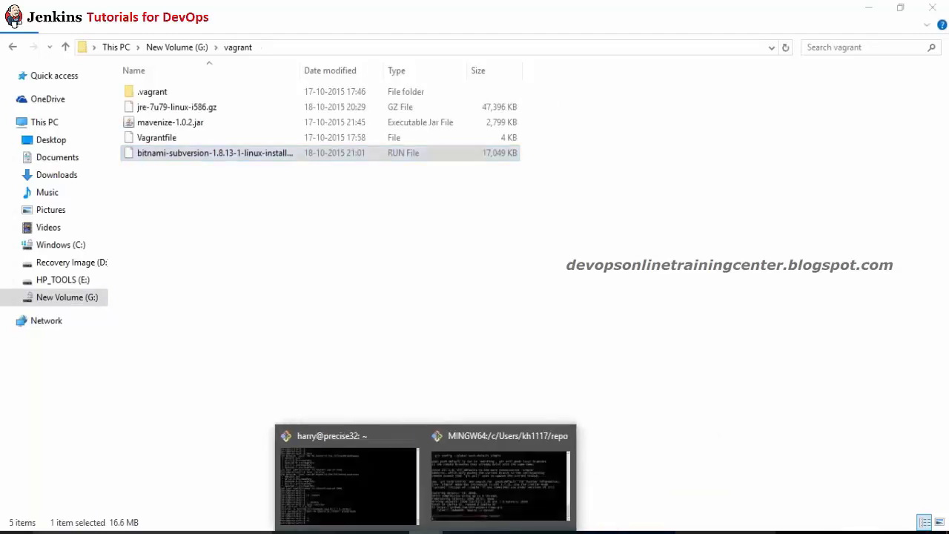
mouse_move(451, 510)
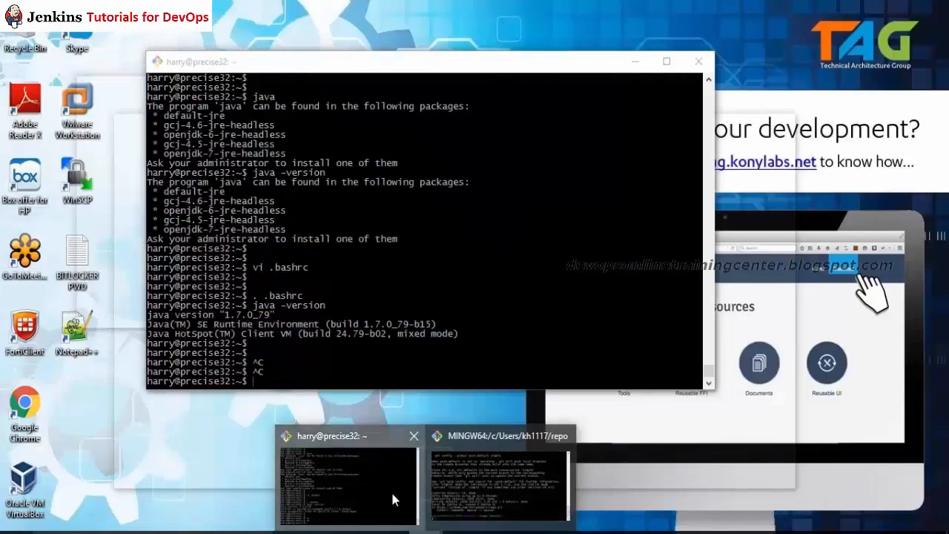
left_click(391, 490)
key("Return")
key("Return")
key("Return")
key("Return")
type("cd /va")
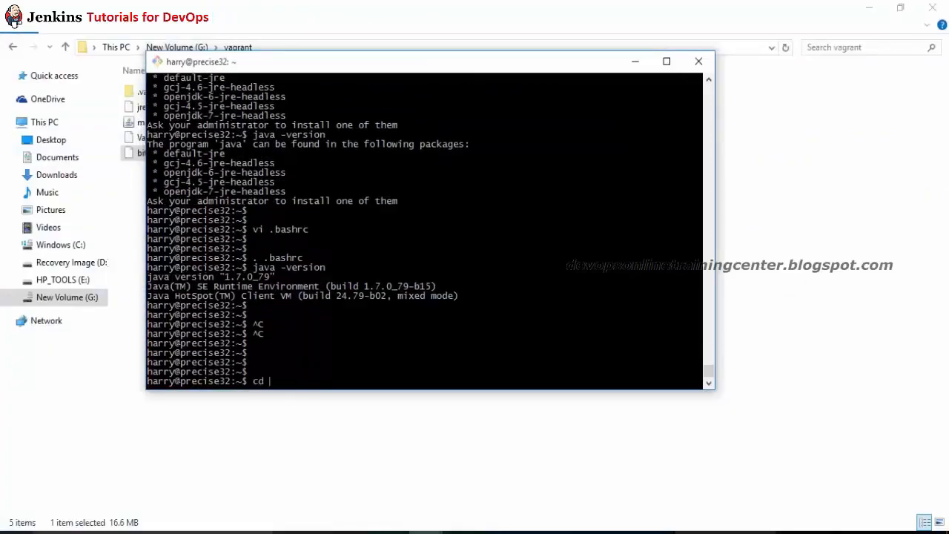
type("g")
key("Tab")
type("bi")
key("ctrl+c")
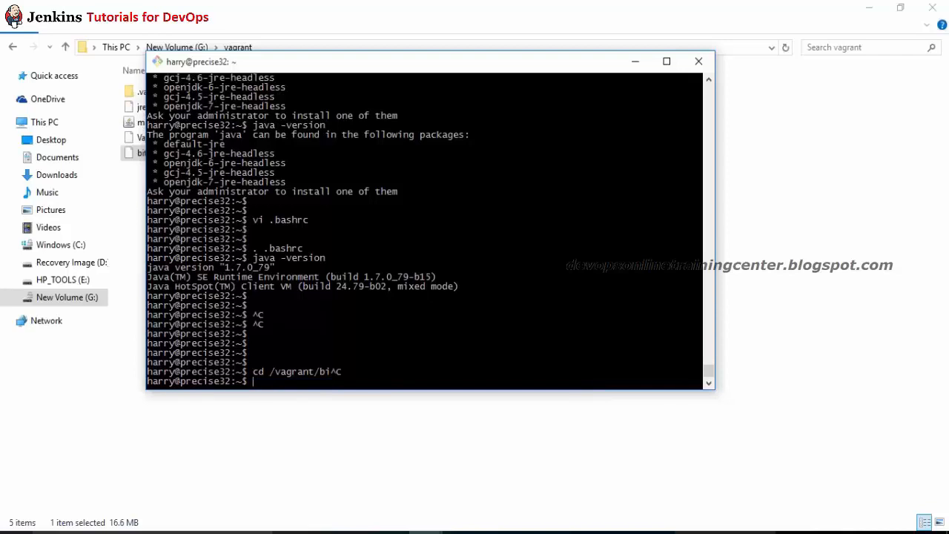
type("cp /vagr")
key("Tab")
type("bi")
key("Tab")
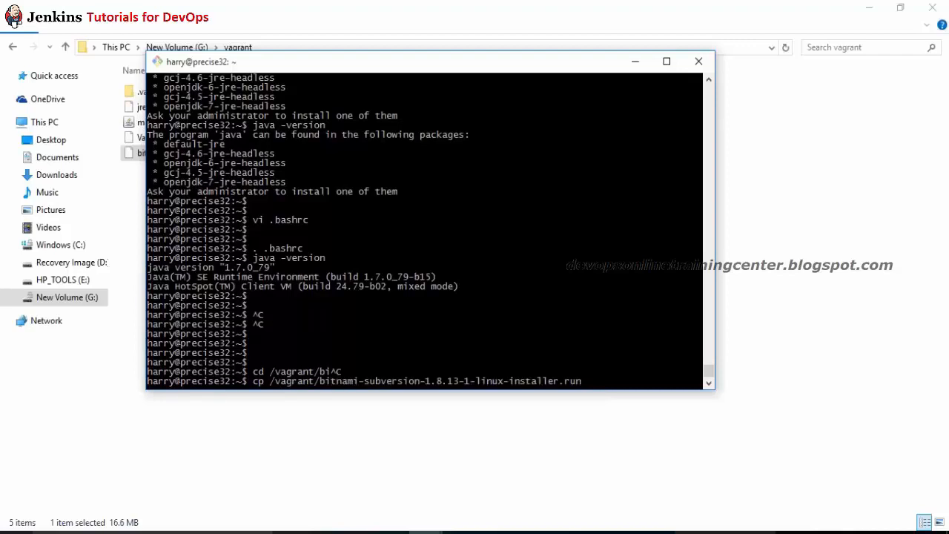
type(".")
key("Return")
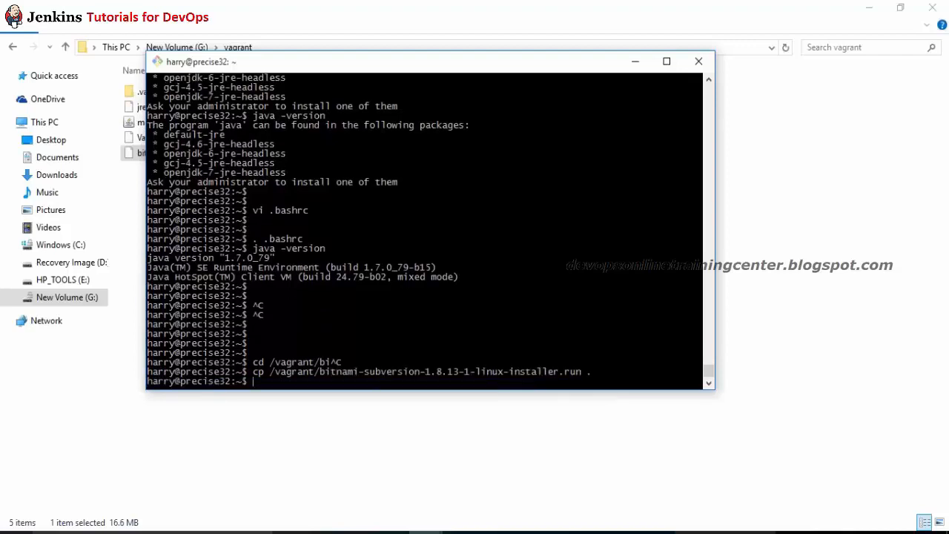
Step: Check the working directory with pwd, chmod 755 the installer, and launch it
type("pwd")
key("Return")
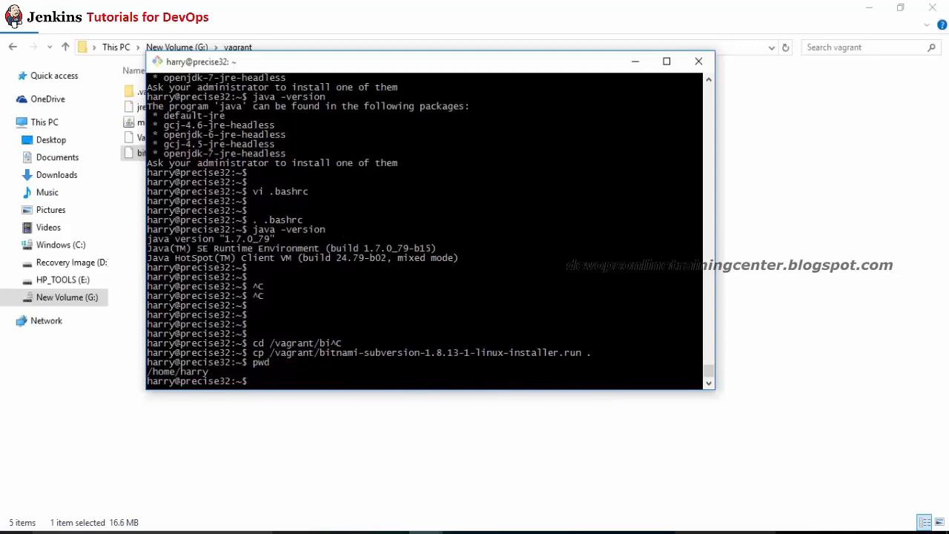
type("chmod 755 bi")
key("Tab")
key("Return")
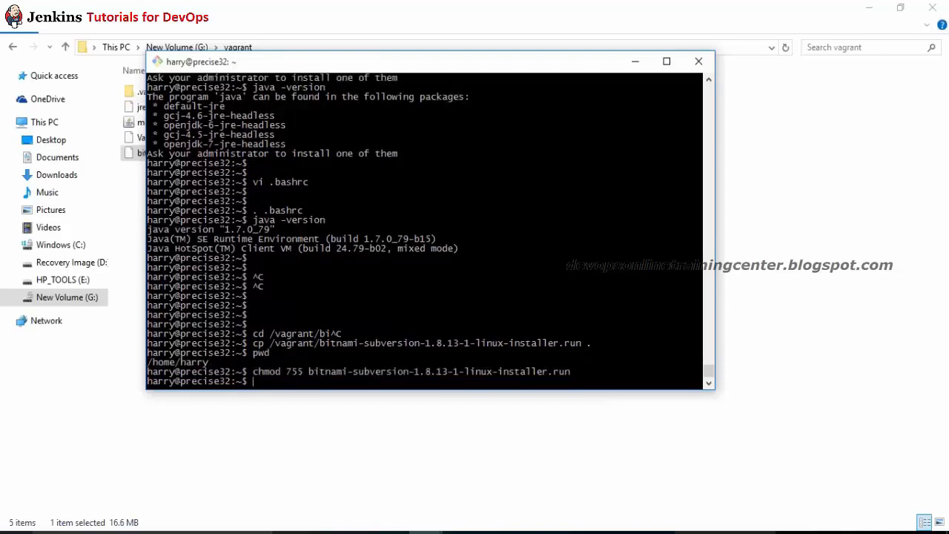
type("./bi")
key("Tab")
key("Return")
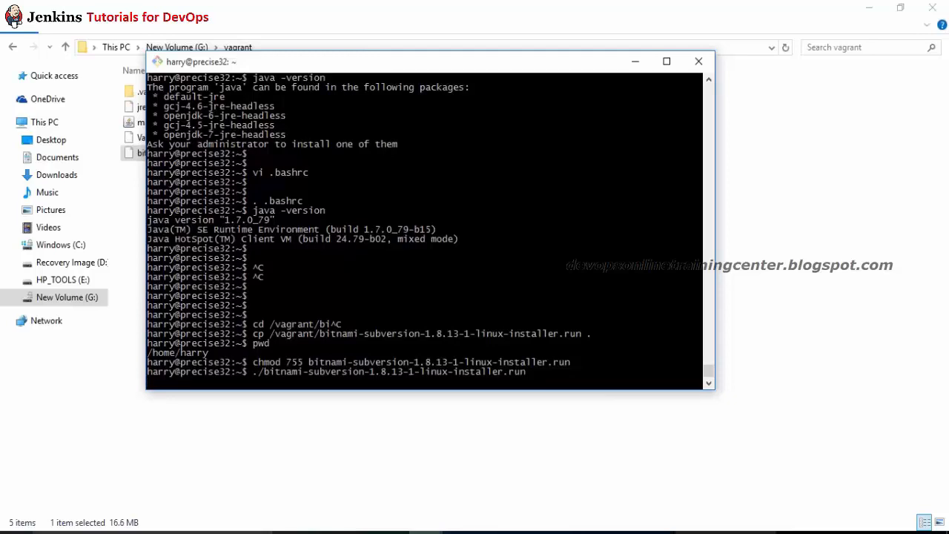
key("alt+Tab")
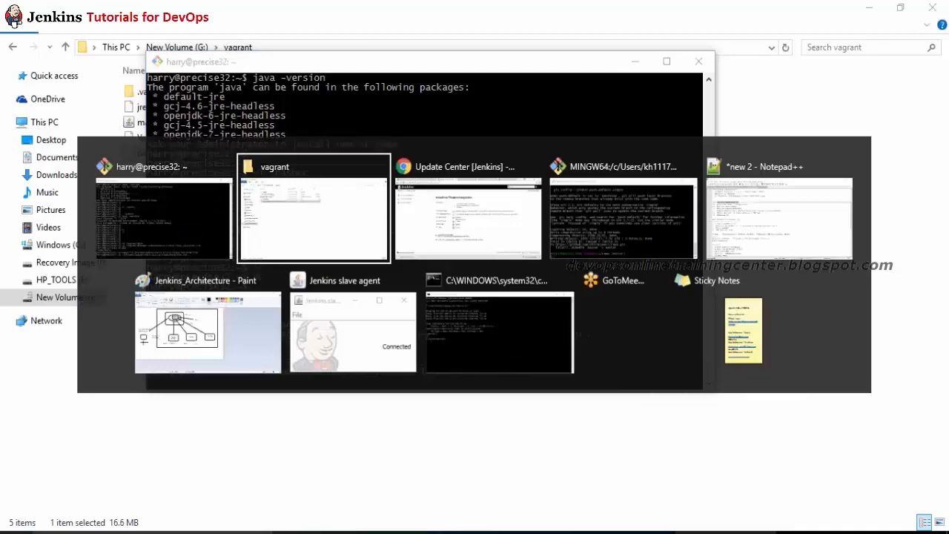
Step: Reload the Jenkins Update Center twice to check the Git plugin installation progress
key("alt+Tab")
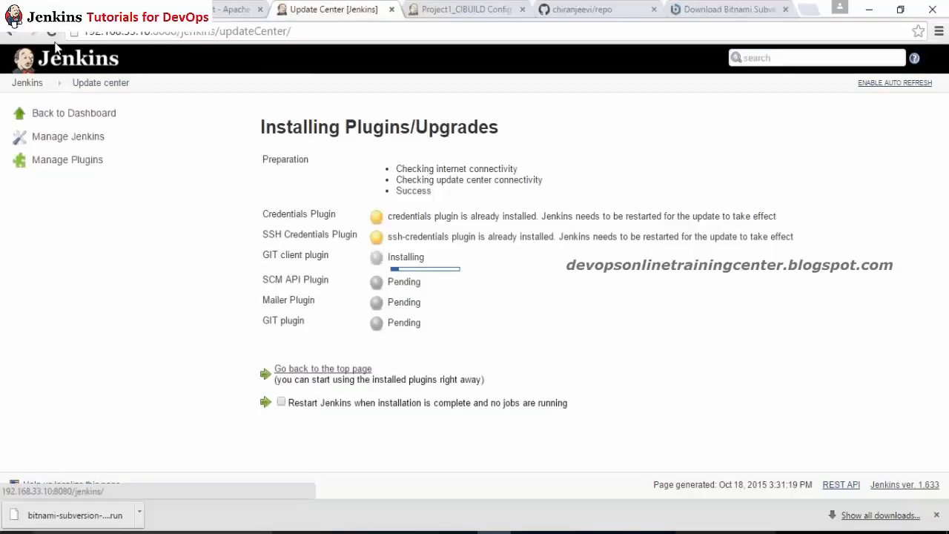
left_click(54, 35)
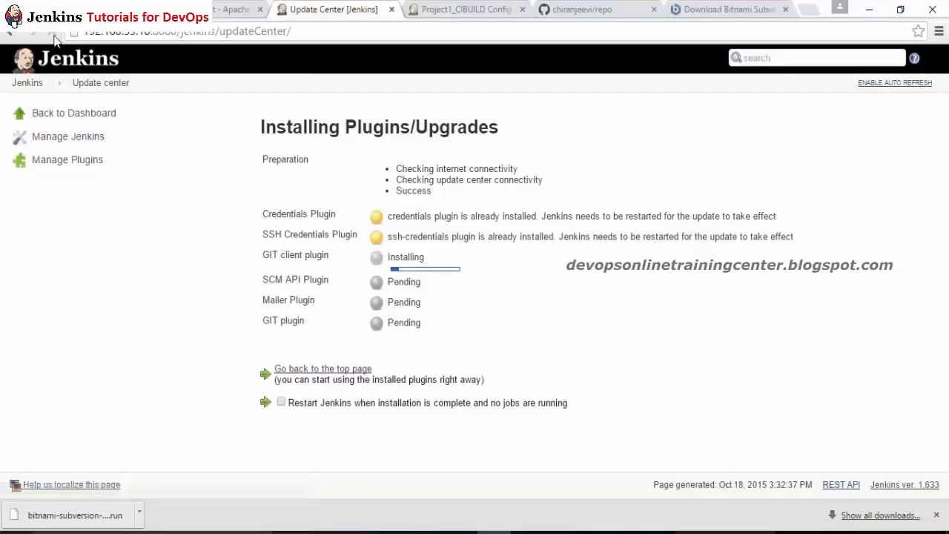
left_click(53, 35)
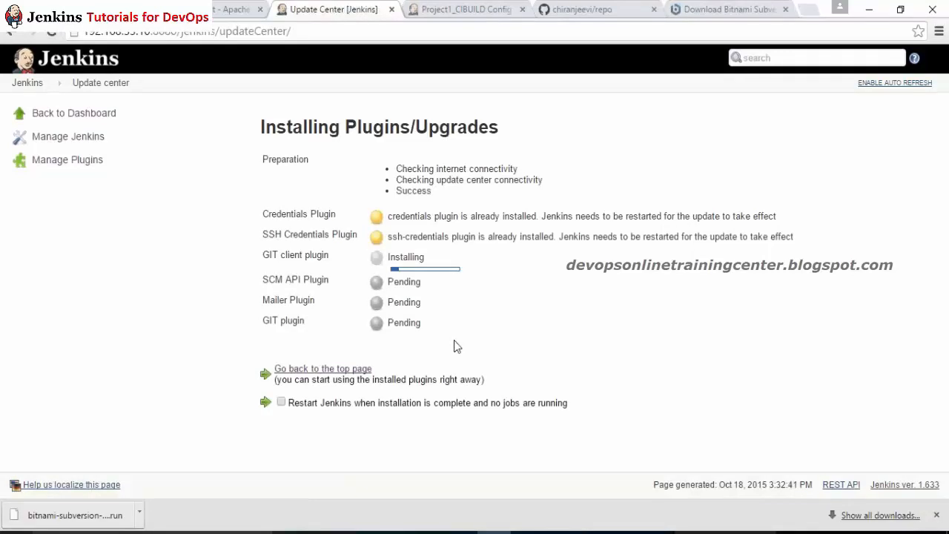
left_click_drag(455, 346, 280, 158)
left_click(273, 178)
Step: Accept the default Subversion install folder and try Apache ports 80 and 81, both in use
key("alt+Tab")
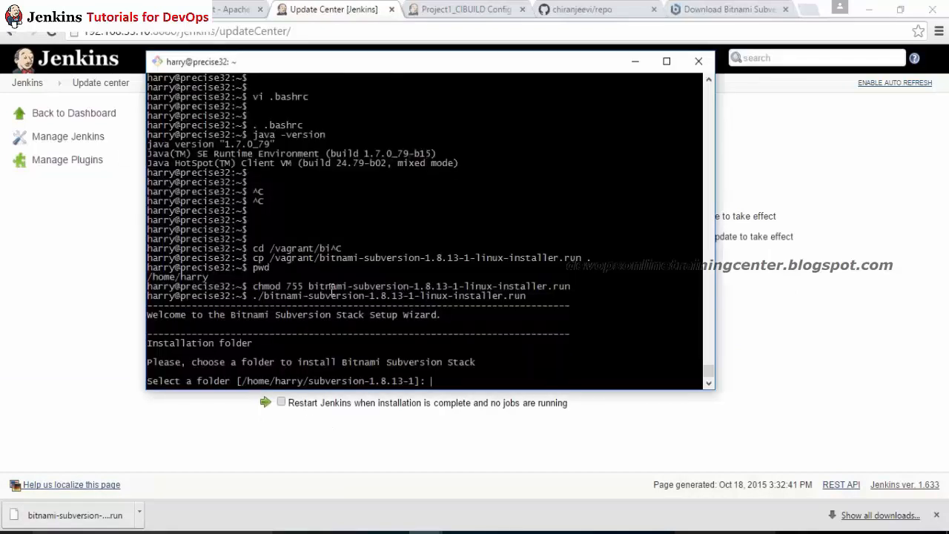
key("Return")
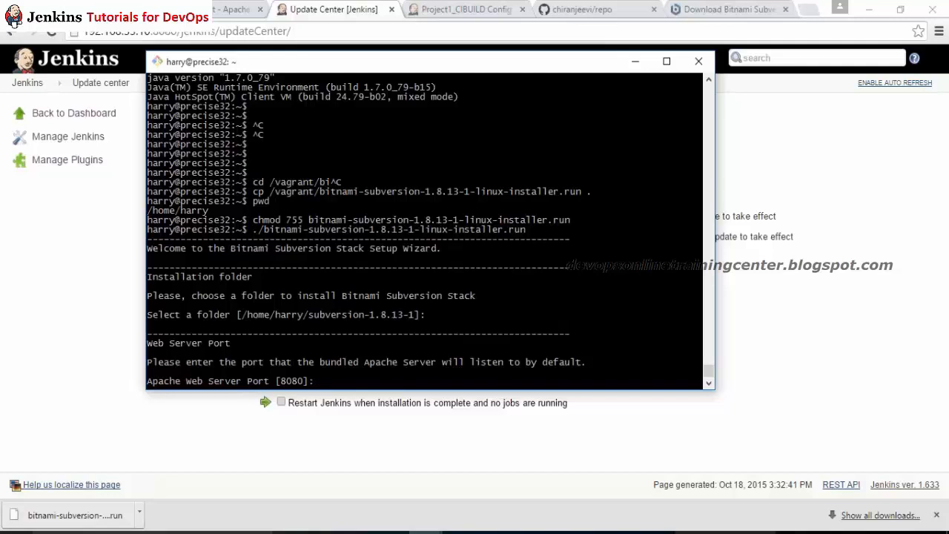
type("80")
key("Return")
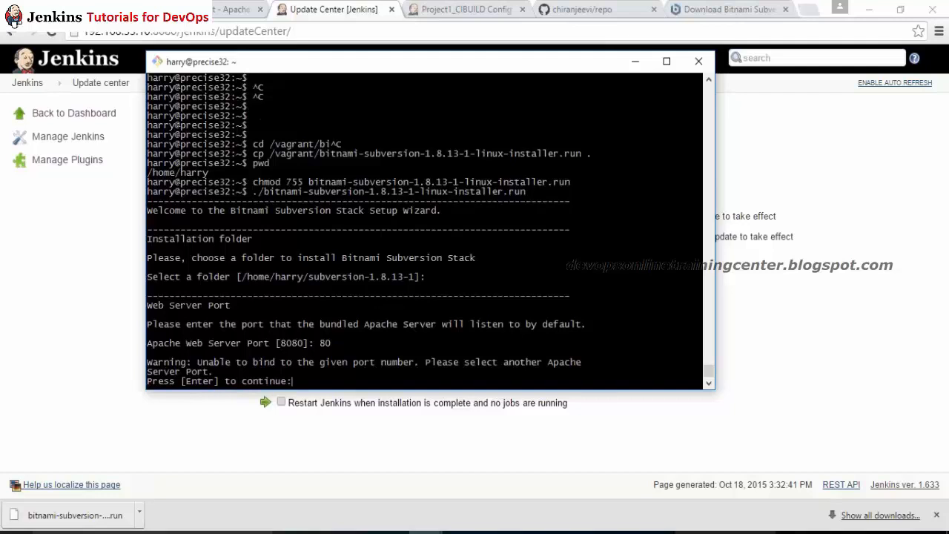
type("81")
key("Return")
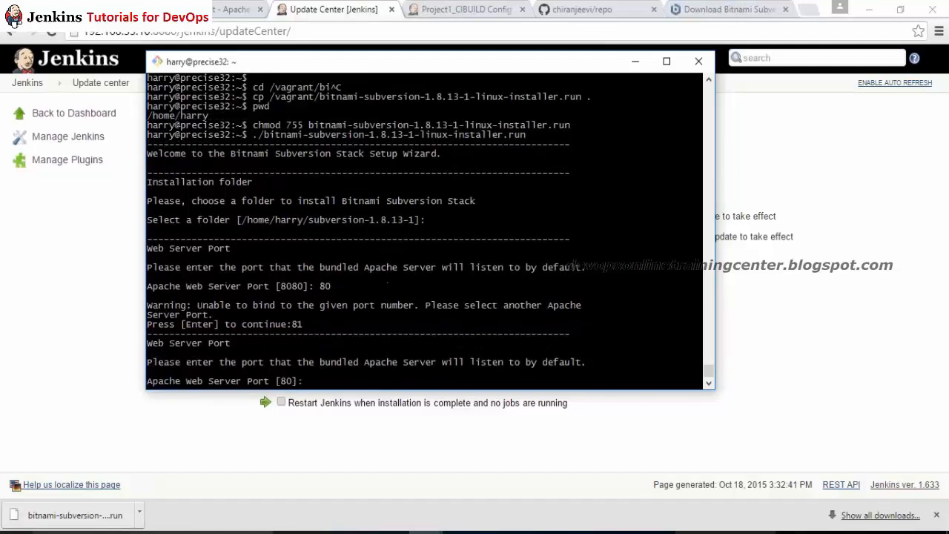
type("81")
key("Return")
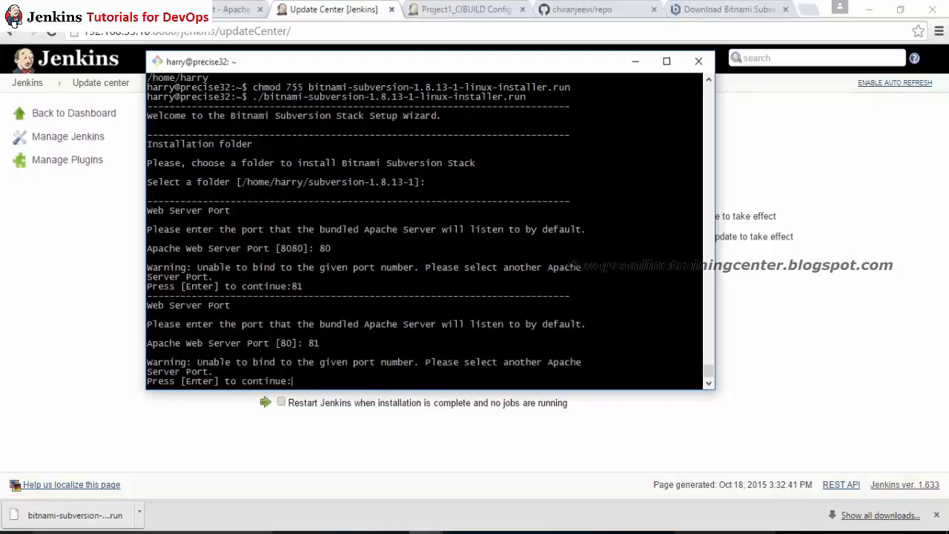
key("Return")
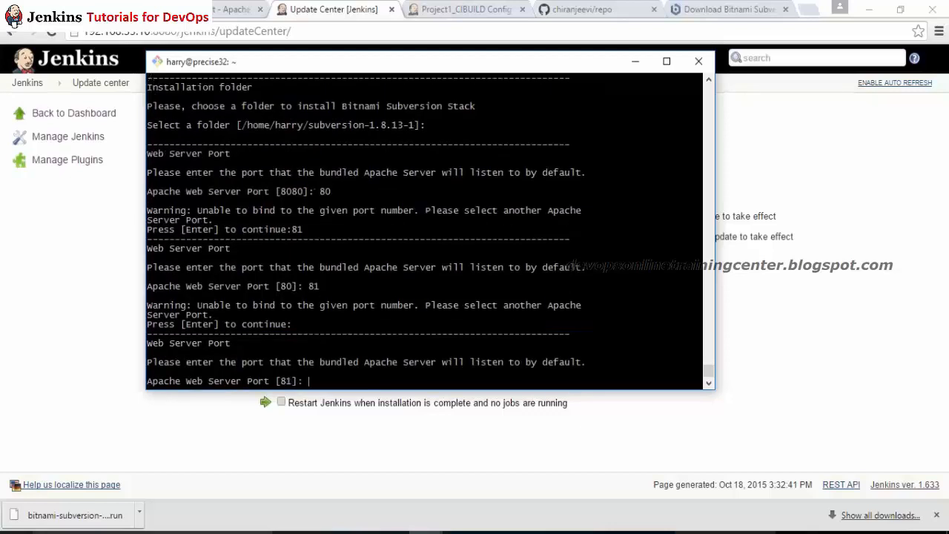
Step: Settle on Apache port 8081 after 88 and 89 fail, keep the default repository, and confirm with Y
type("88")
key("Return")
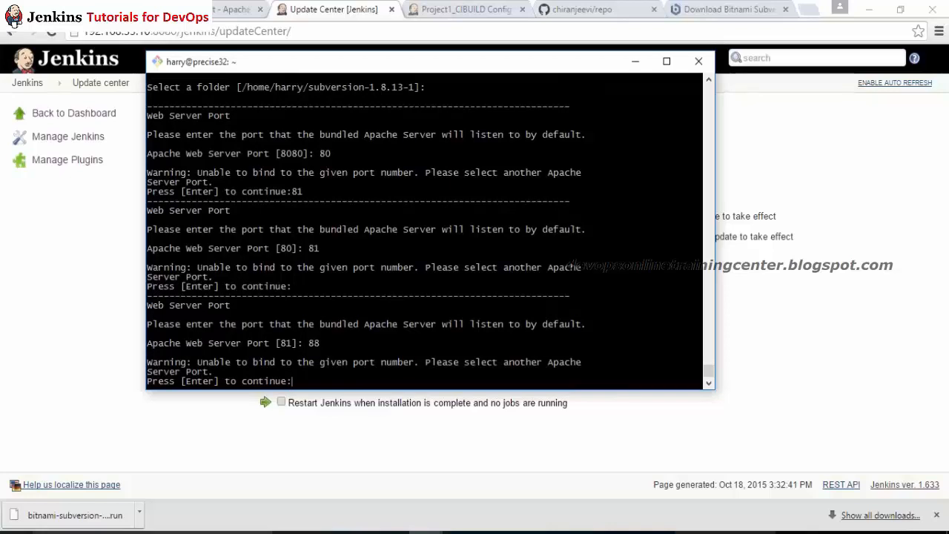
key("Return")
type("89")
key("Return")
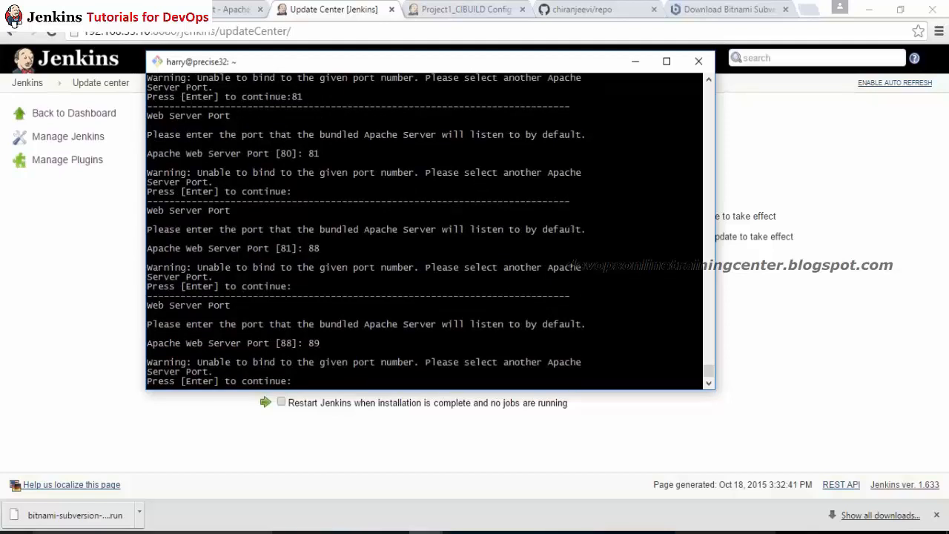
key("Return")
type("8081")
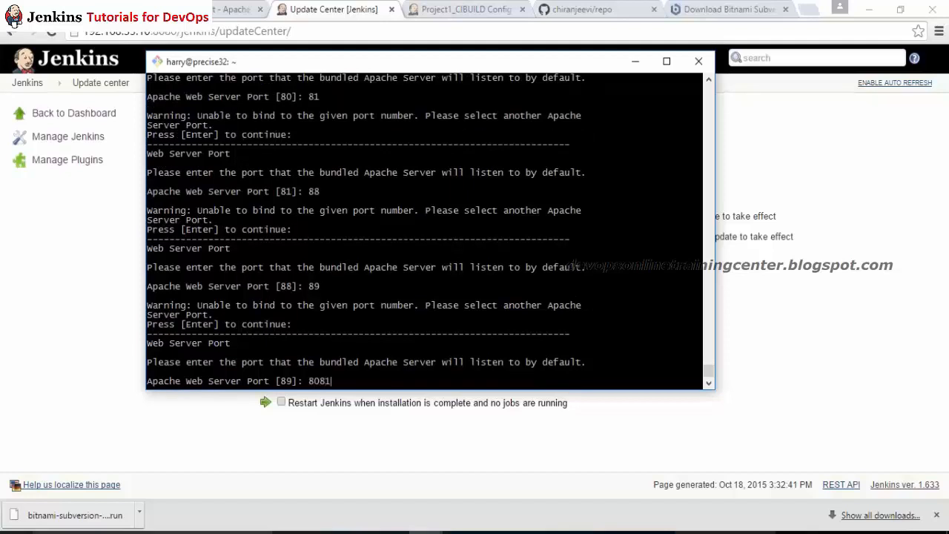
key("Return")
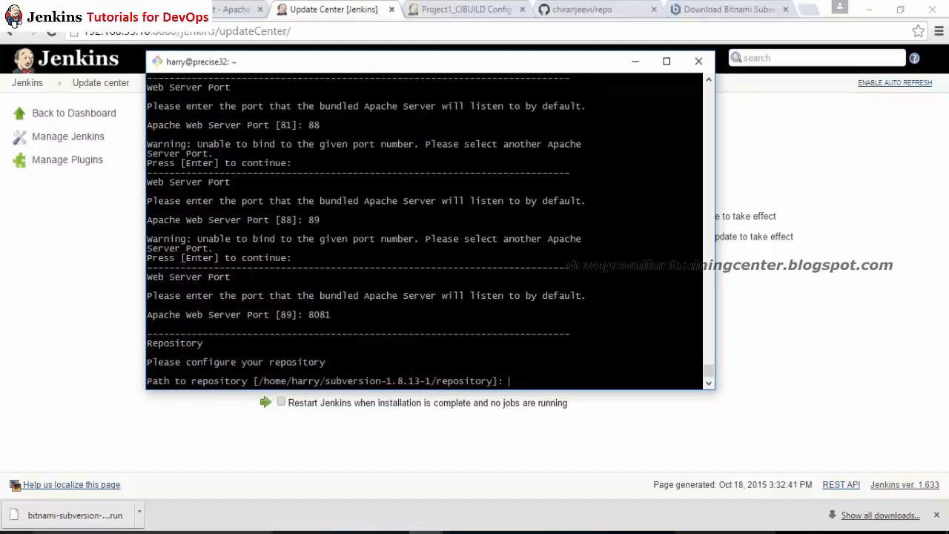
key("Return")
type("Y")
key("Return")
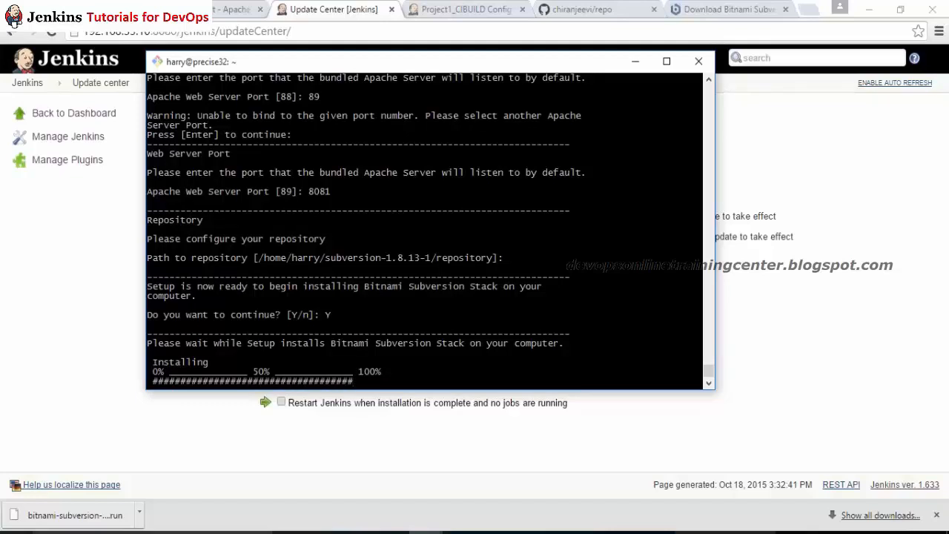
Step: Leave the installer running and bring the Chrome window back in front of the terminal
key("alt+Tab")
key("alt+Tab")
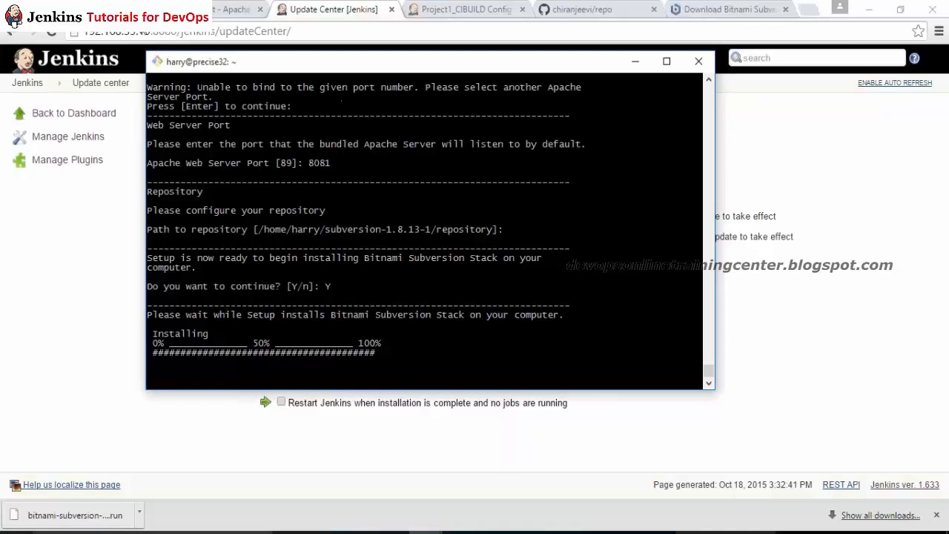
left_click_drag(178, 33, 81, 31)
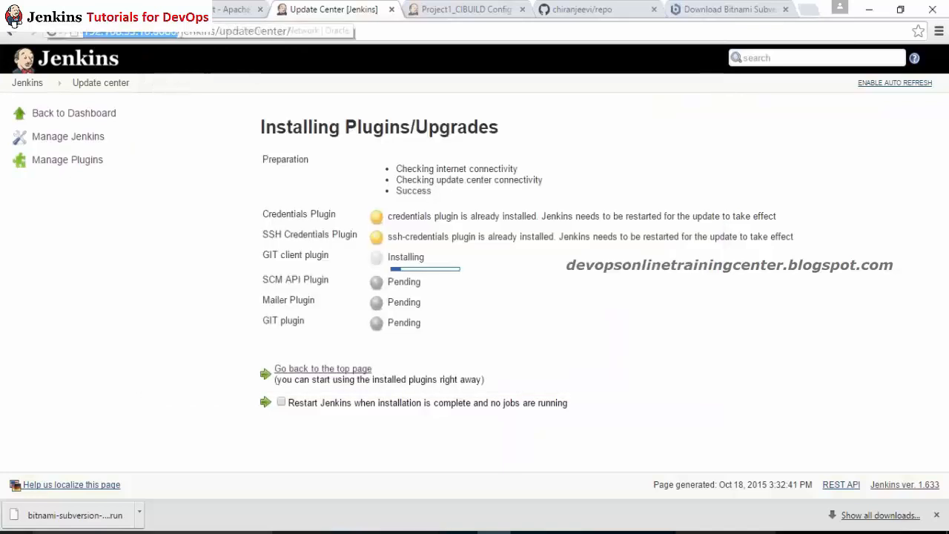
Step: Load the Subversion repository browser at 192.168.33.10:8081/subversion in the Tomcat tab
left_click(234, 9)
left_click(229, 31)
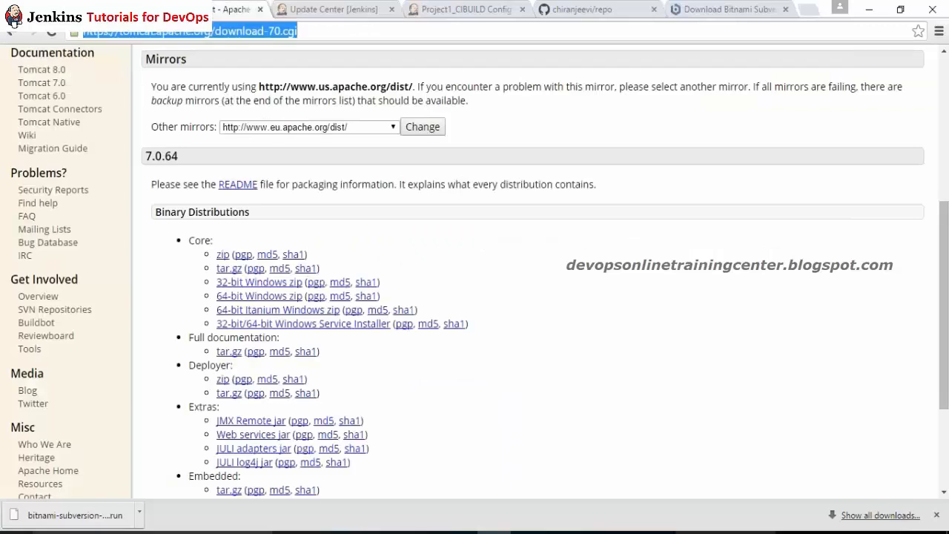
type("http://192.168.33.10:8080")
key("BackSpace")
type("1/su")
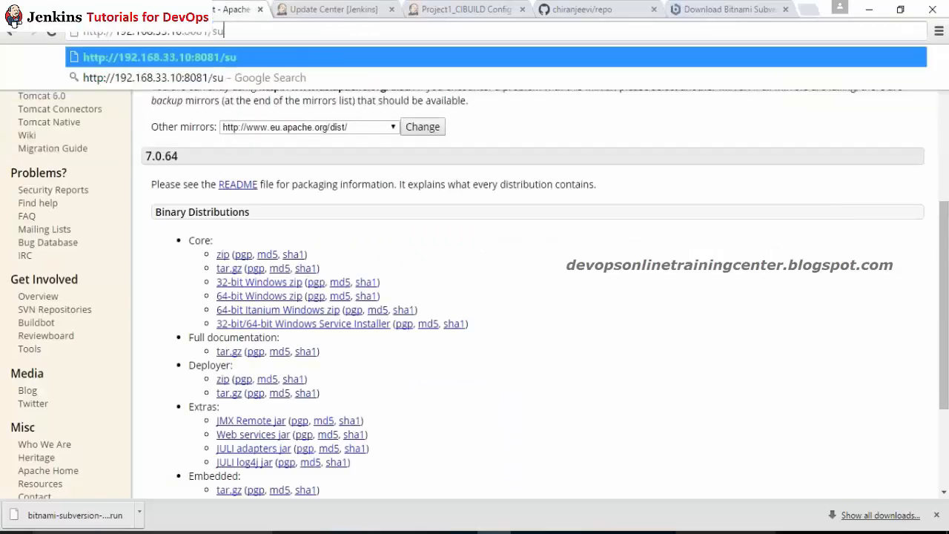
type("bversion")
key("Return")
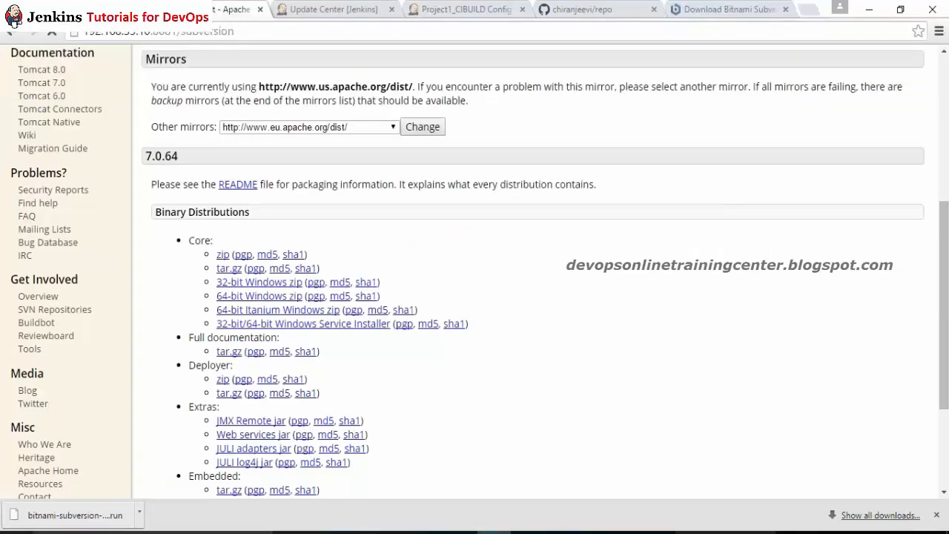
Step: Copy the repository URL and check the installer's progress in the SSH terminal
key("alt+Tab")
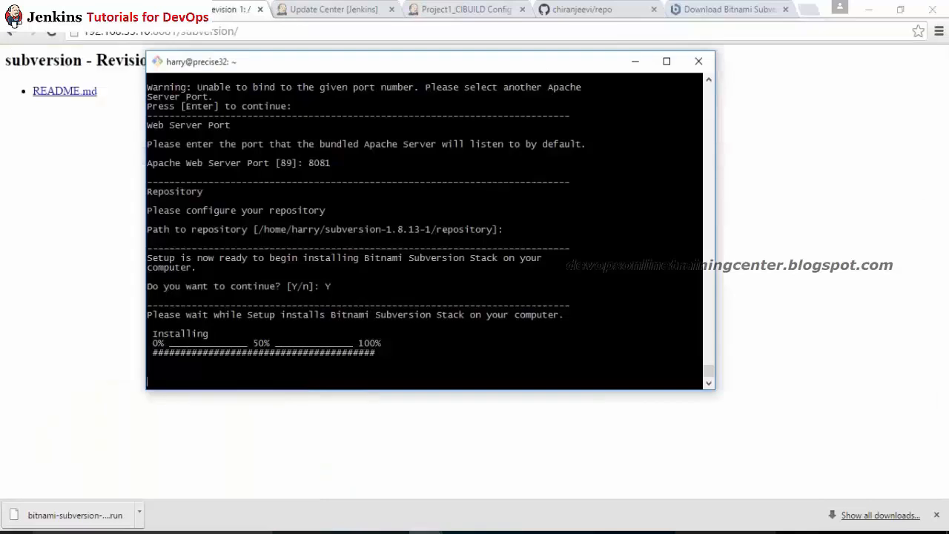
key("alt+Tab")
key("ctrl+l")
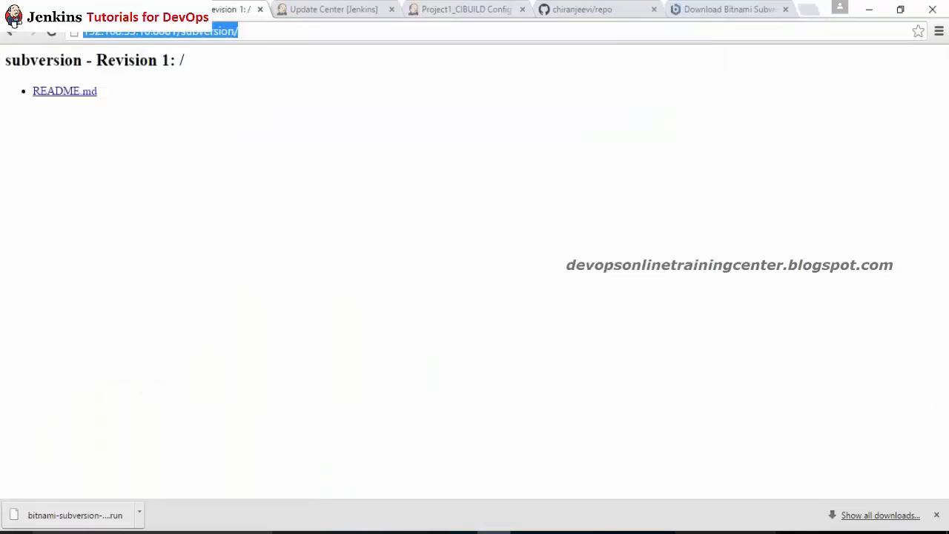
key("alt+Tab")
key("Return")
key("Return")
key("Return")
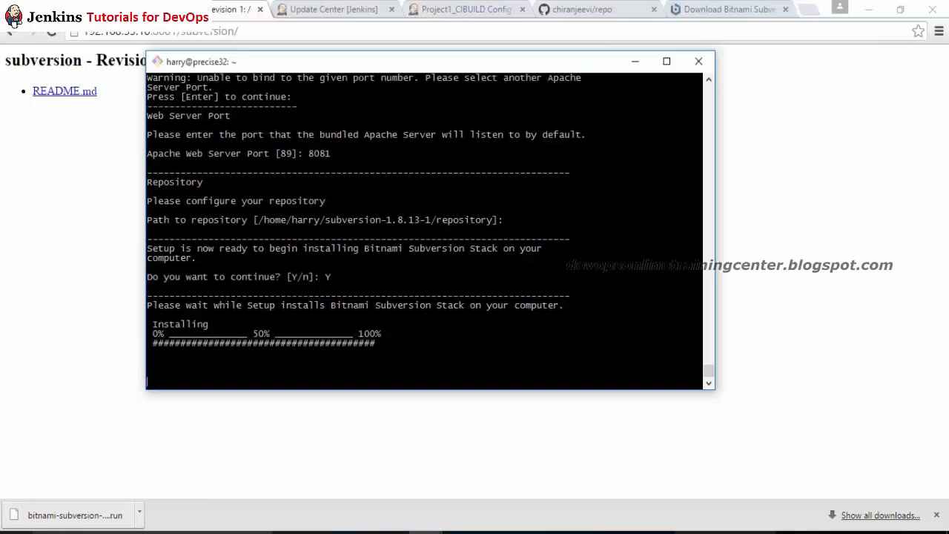
key("alt+Tab")
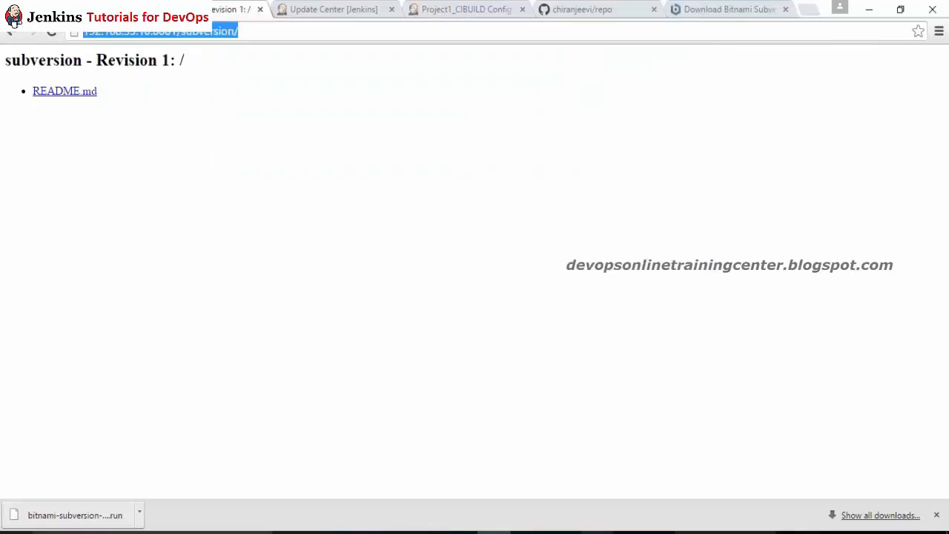
key("alt+Tab")
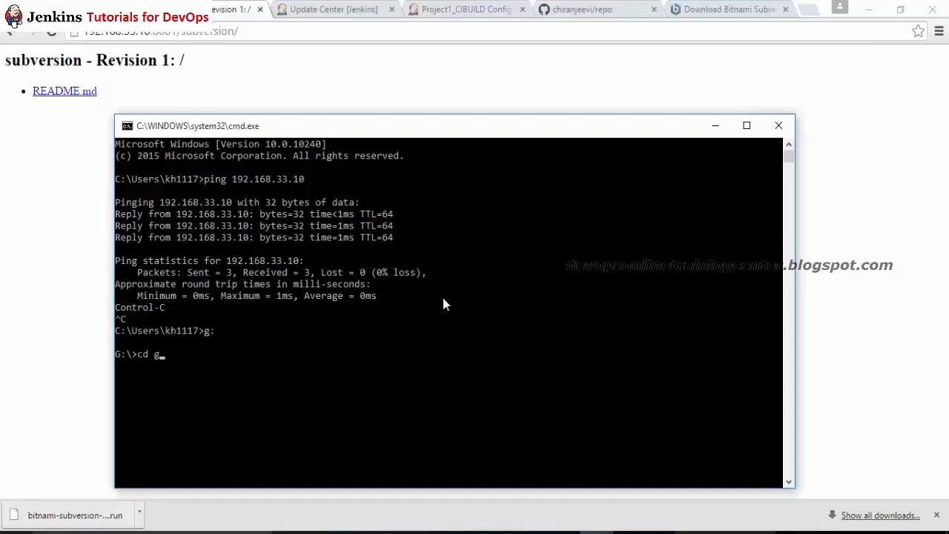
Step: Try an svn checkout of the pasted repository URL from g_drive_imp; svn is unrecognized
key("Tab")
type("http://192.168.33.10:8081/subversion/")
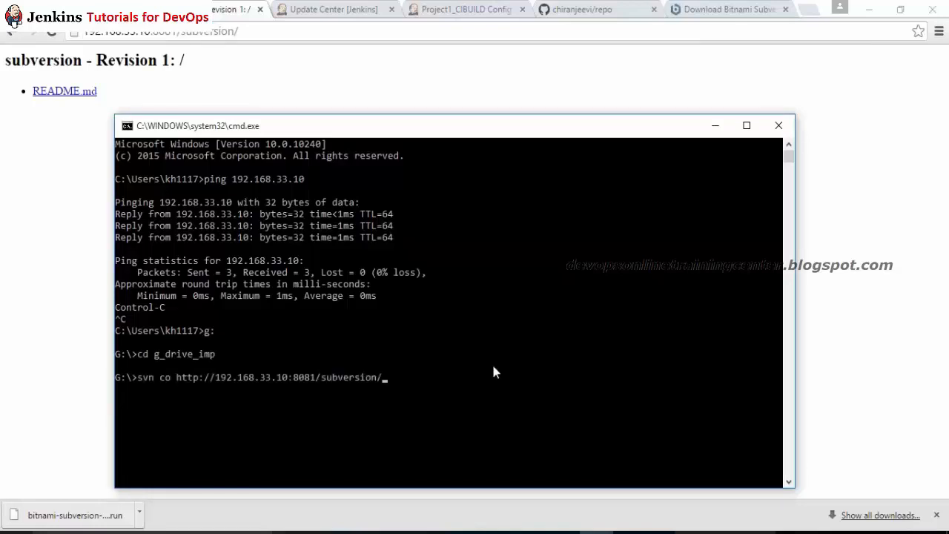
key("Return")
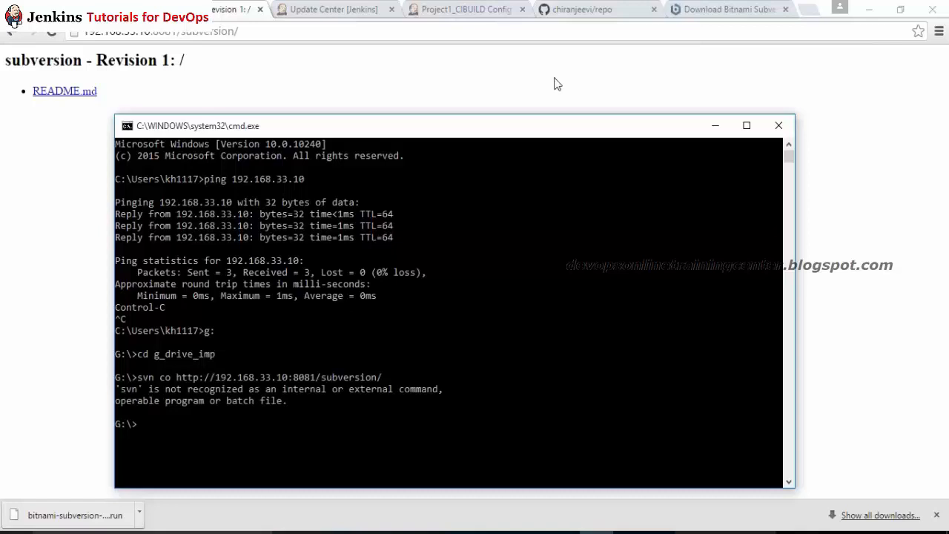
left_click(582, 9)
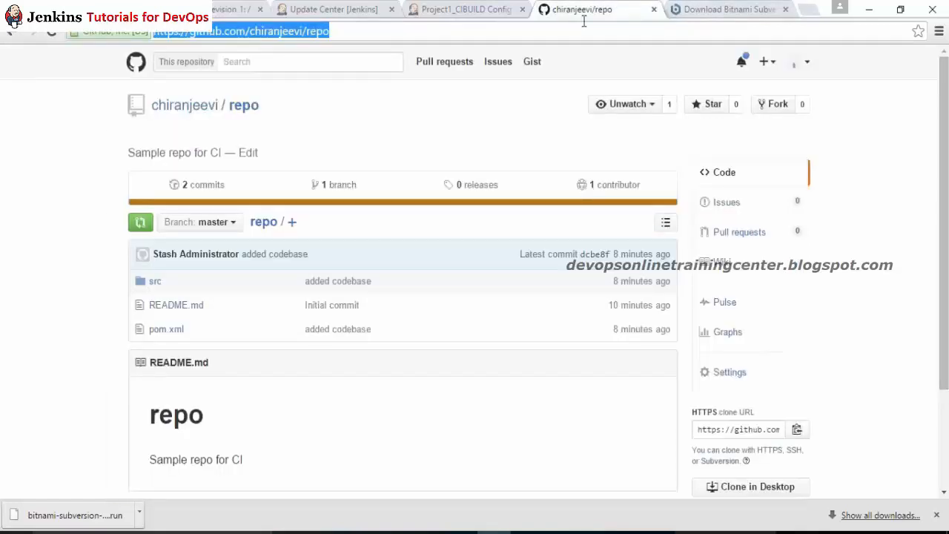
Step: Search Google for 'download svn client', then refine the search to 'sunbersion'
left_click(487, 15)
left_click(233, 9)
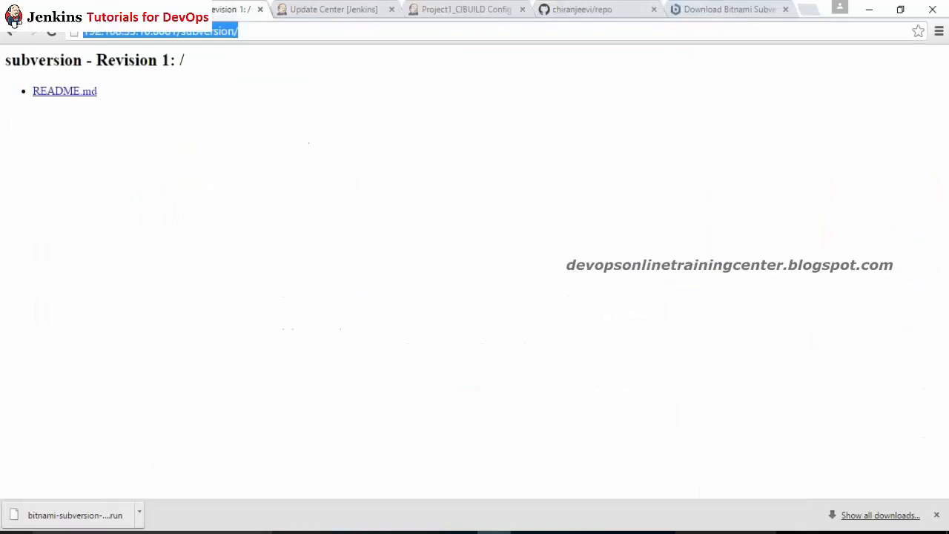
left_click(104, 11)
left_click(124, 33)
type("download")
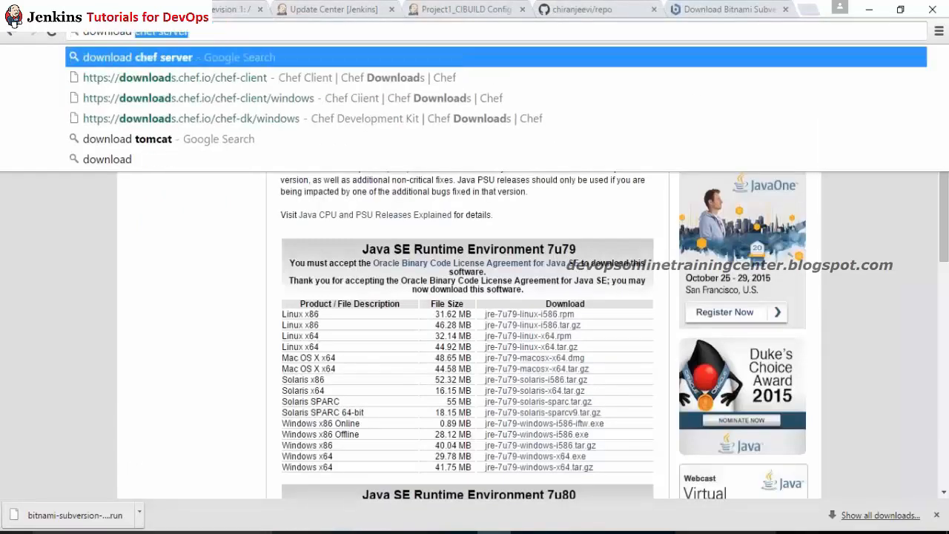
type(" svn client")
key("Return")
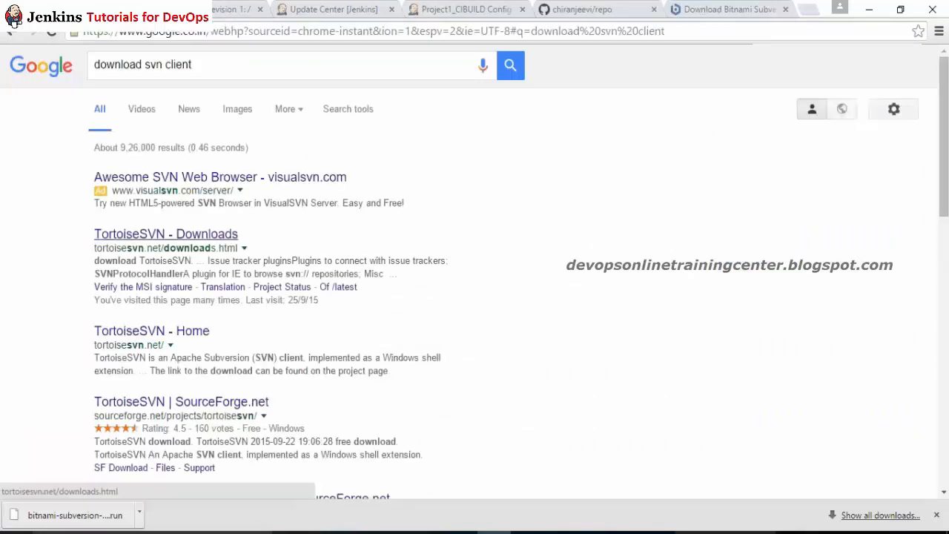
left_click(198, 237)
left_click_drag(151, 66, 239, 74)
type("sunb")
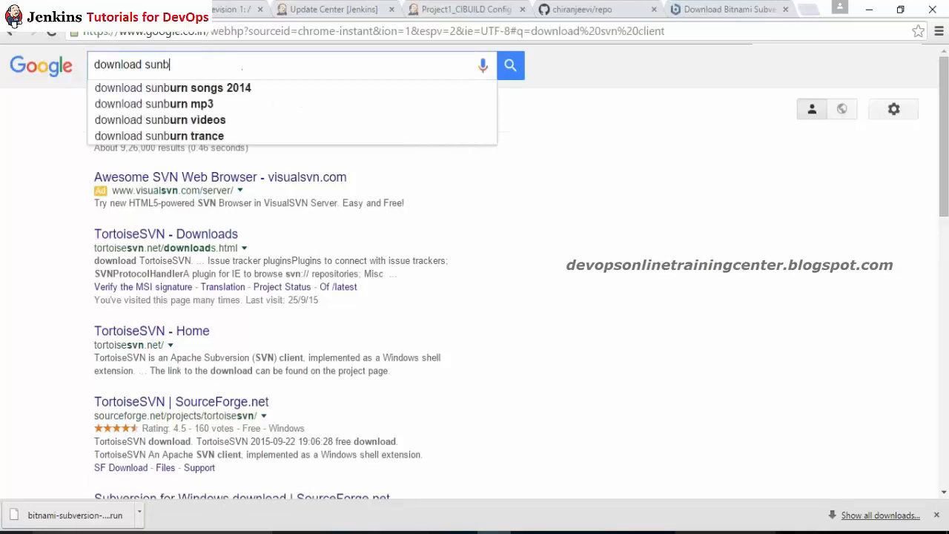
type("ersion")
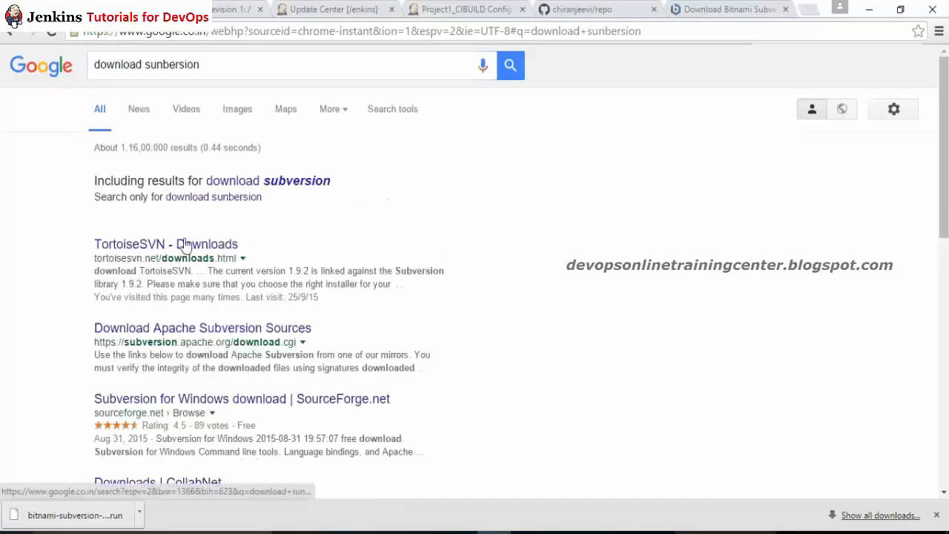
Step: Download the Win32Svn Subversion installer via Apache Subversion's Windows binary packages on SourceForge
left_click(174, 329)
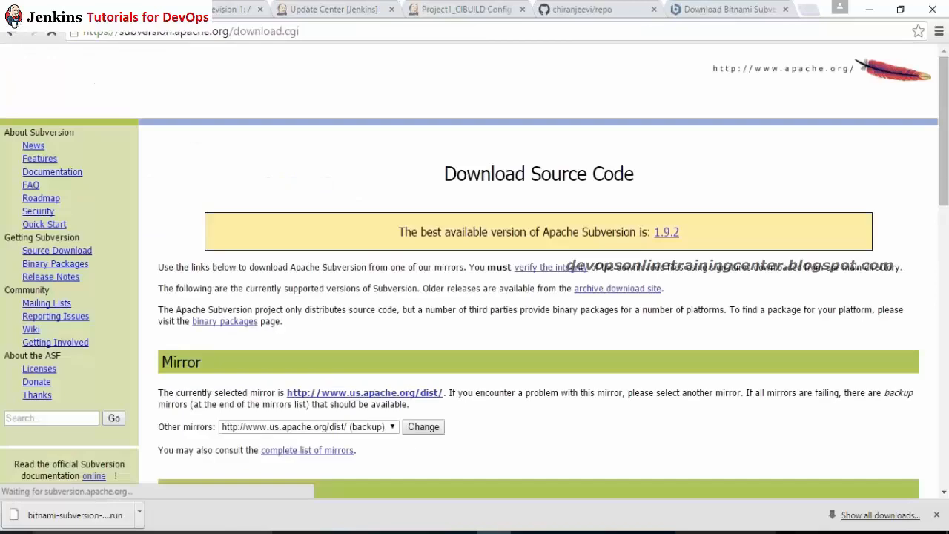
left_click(55, 267)
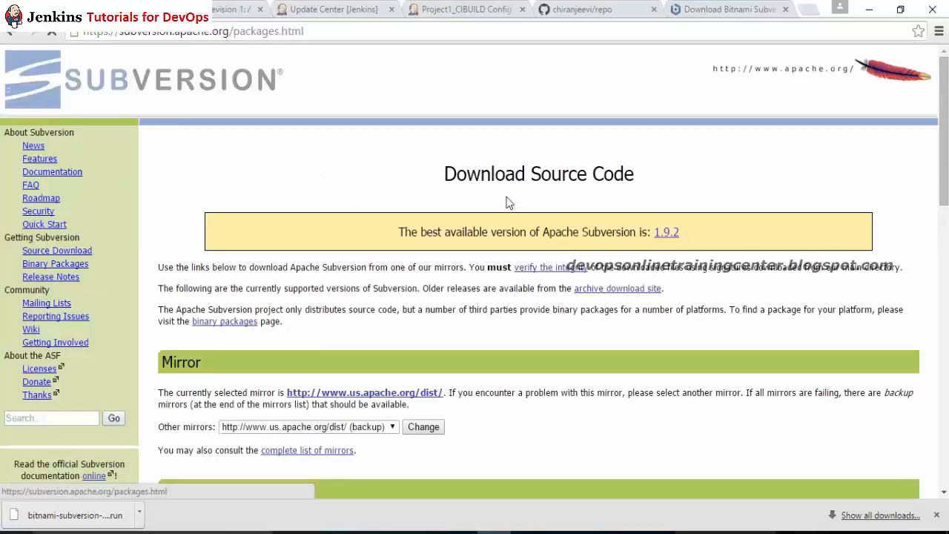
left_click(620, 272)
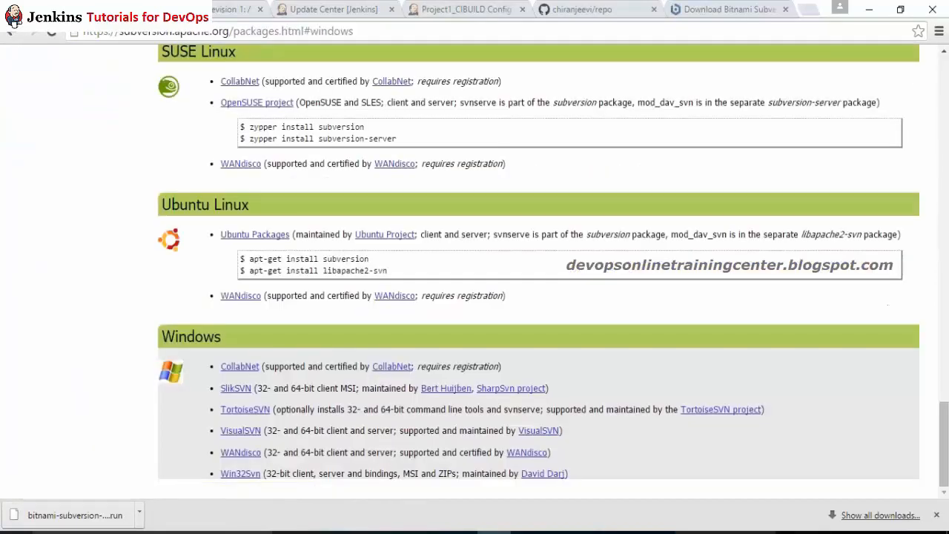
left_click(250, 473)
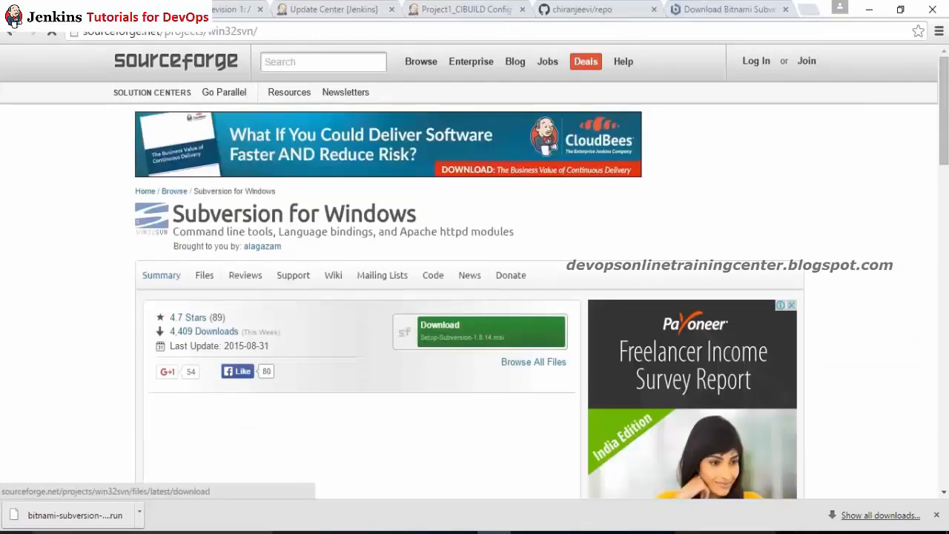
left_click(459, 331)
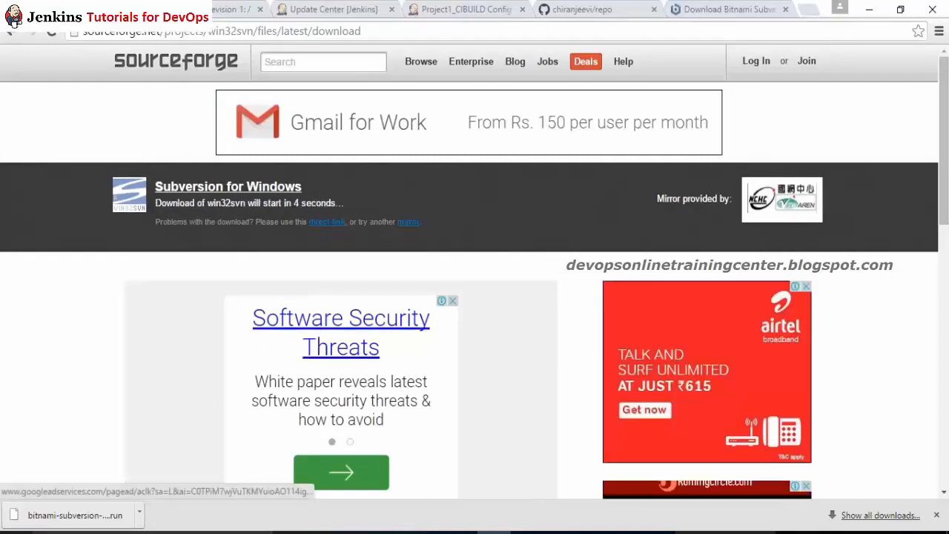
left_click(334, 9)
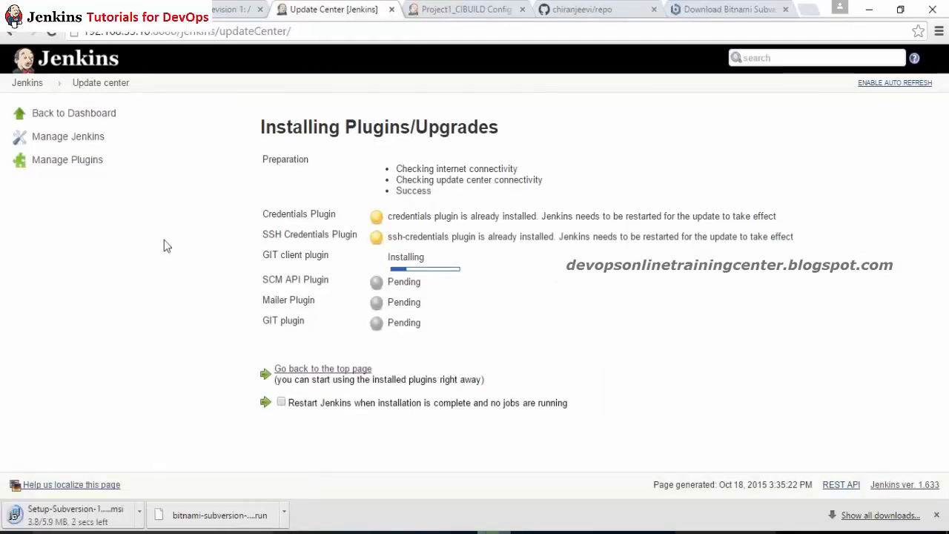
Step: Install Subversion from the downloaded Setup-Subversion installer with default settings
left_click(95, 519)
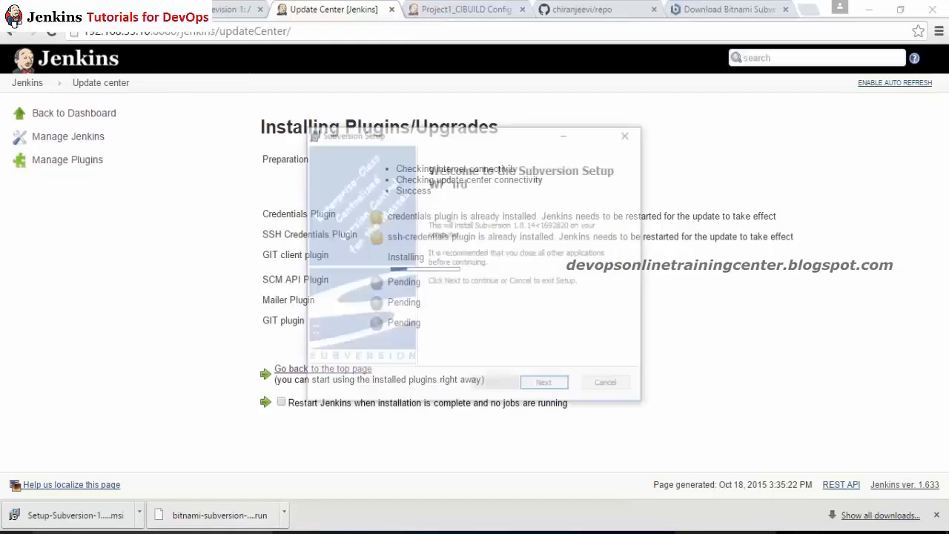
left_click(558, 390)
left_click(556, 390)
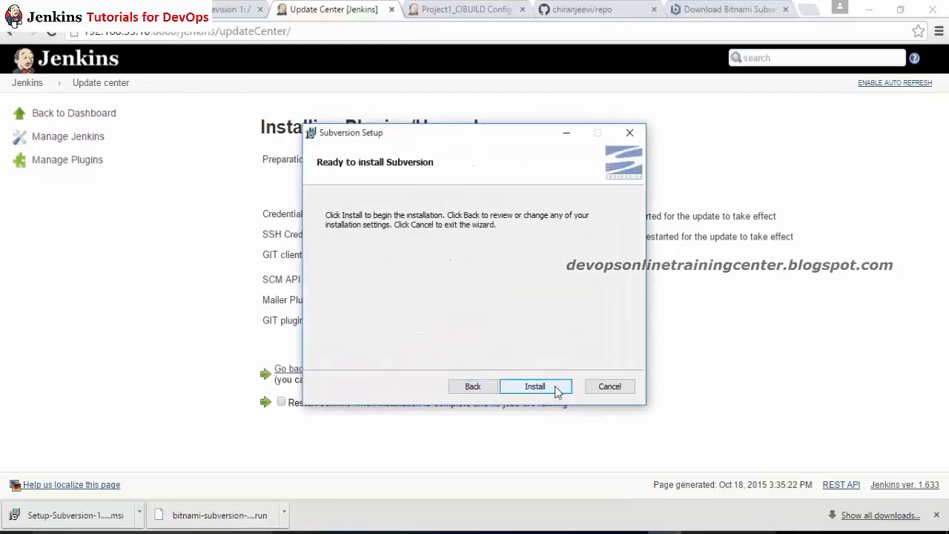
left_click(556, 390)
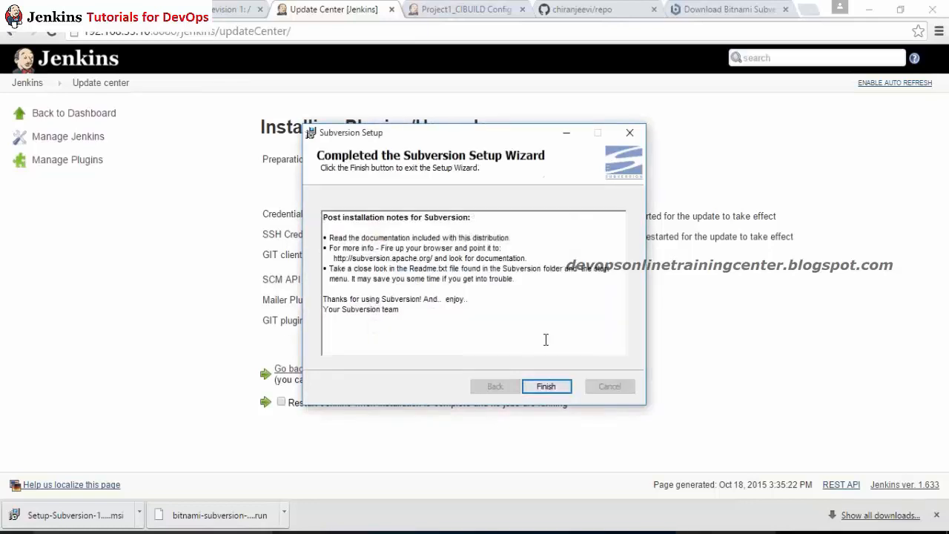
left_click(546, 386)
left_click(597, 532)
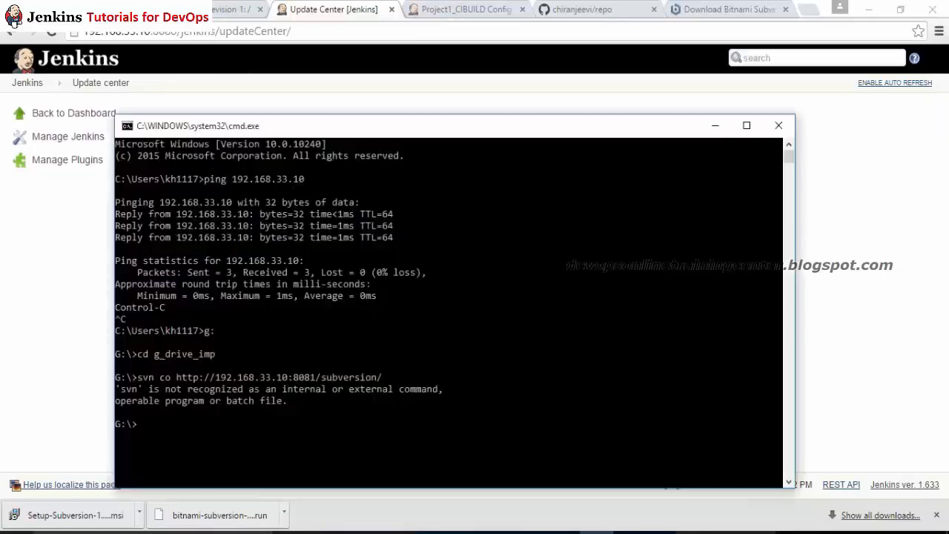
type("exit")
key("Return")
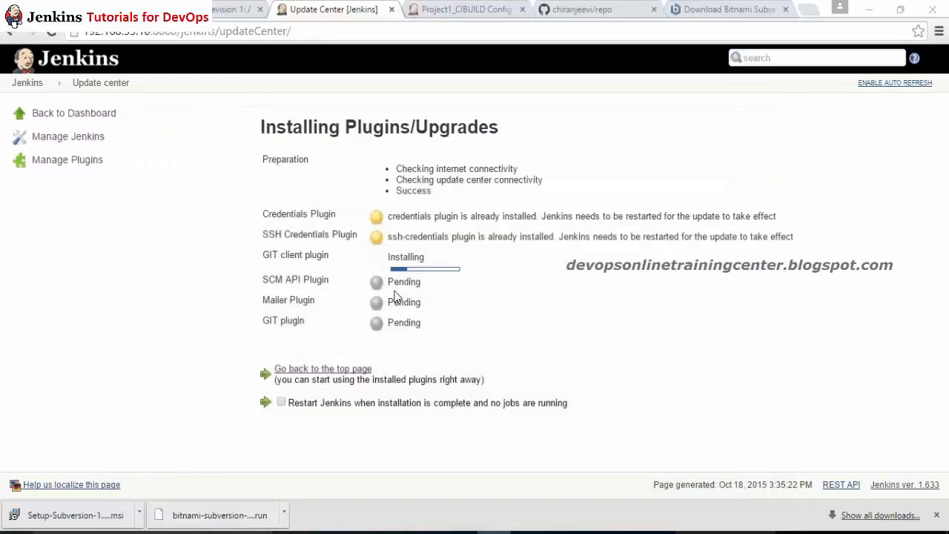
key("super+r")
key("Return")
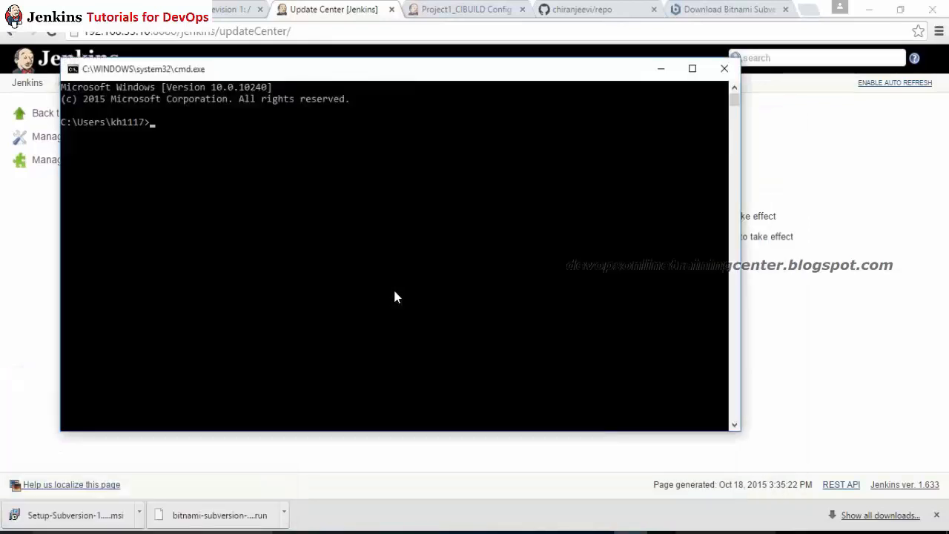
type("svn co http://192.168.33.10:8081/subversion/")
key("Return")
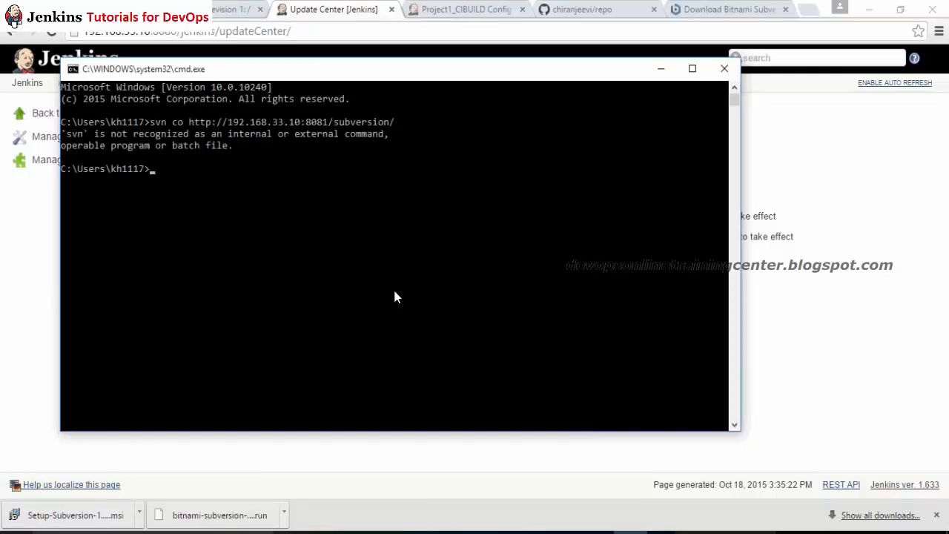
Step: Test svn in new Command Prompts, still unrecognized, then open Windows (C:) in File Explorer
type("svn")
key("Return")
type("exit")
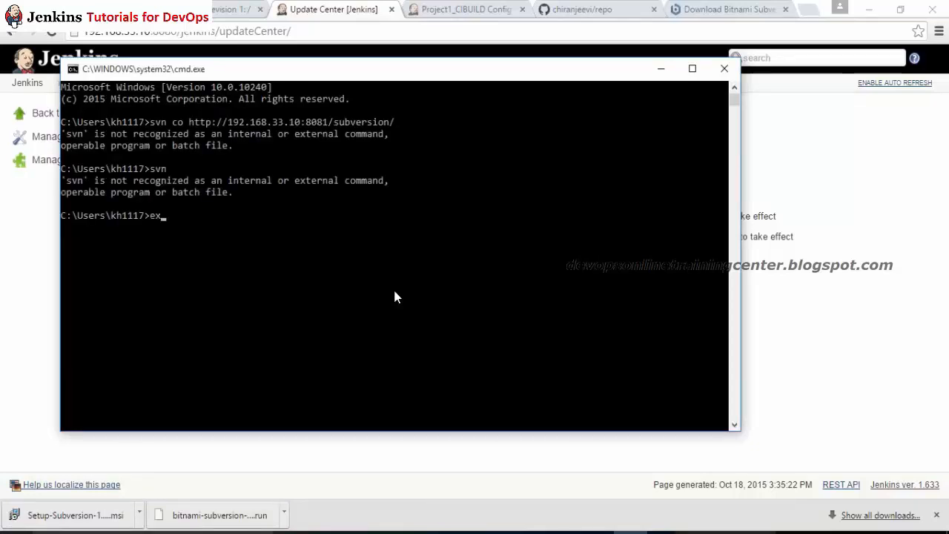
key("Return")
key("super+r")
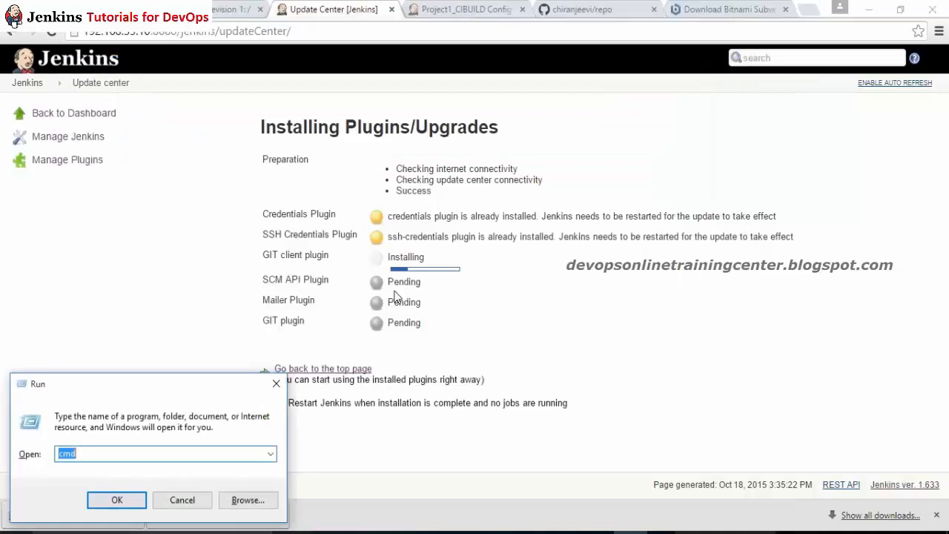
key("Return")
type("svn")
key("Return")
type("ex")
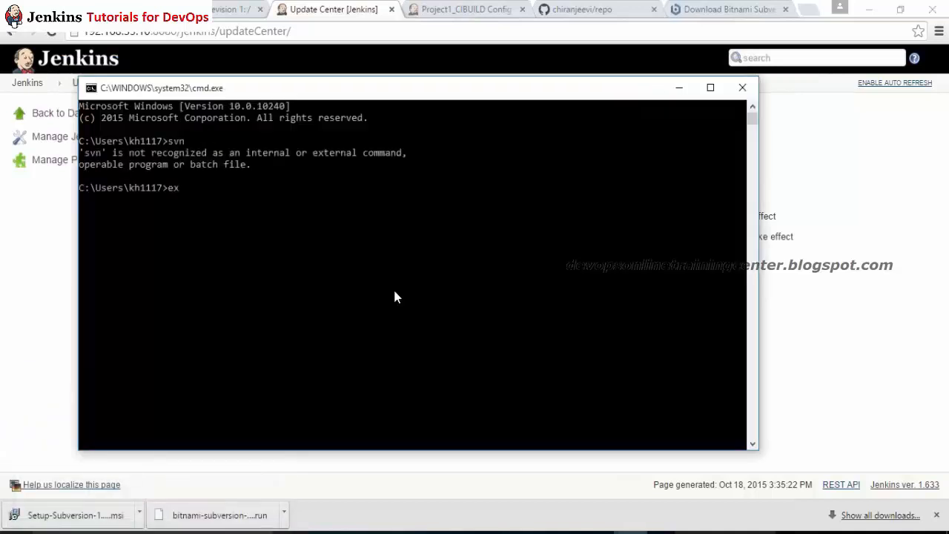
type("it")
key("Return")
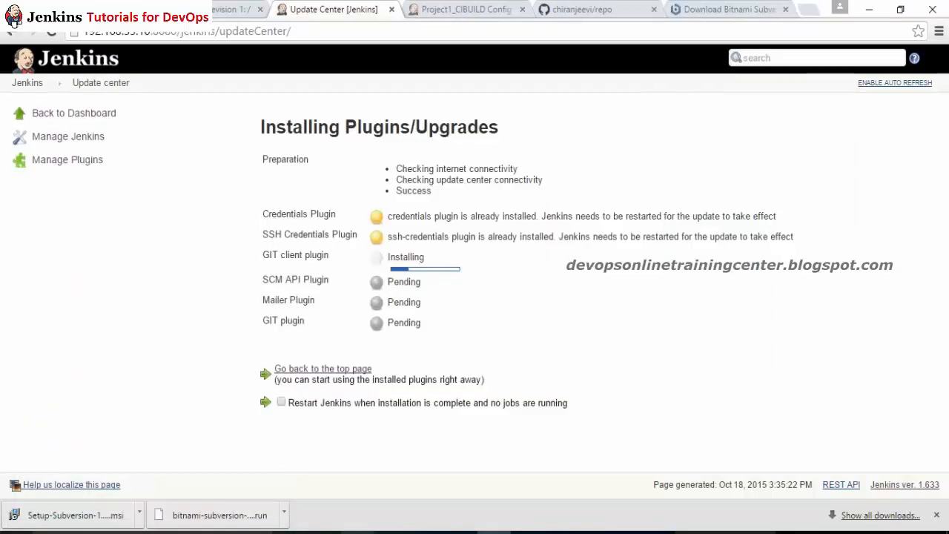
left_click(325, 532)
left_click(74, 246)
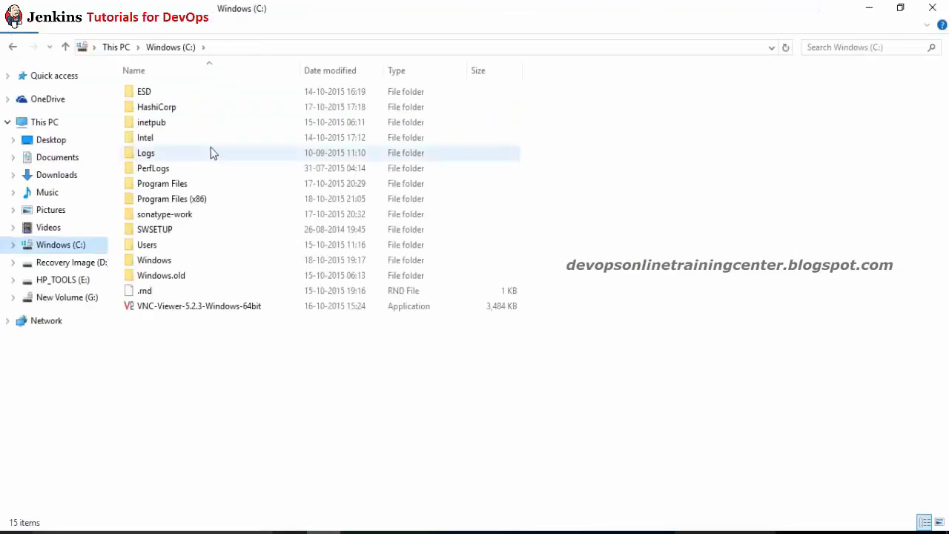
Step: Browse to C:\Program Files (x86)\Subversion\bin and reveal its full path for copying
left_click(211, 147)
type("pr")
key("Return")
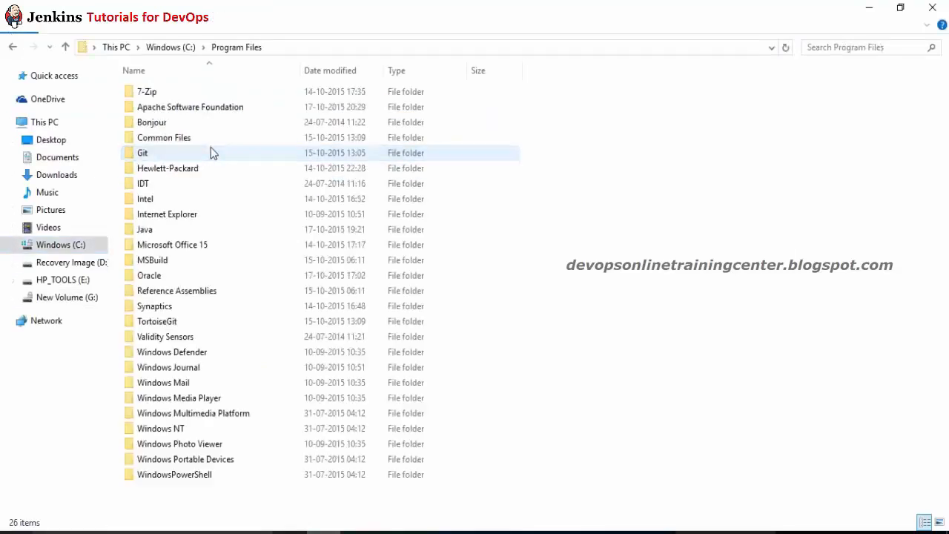
type("s")
key("BackSpace")
key("Down")
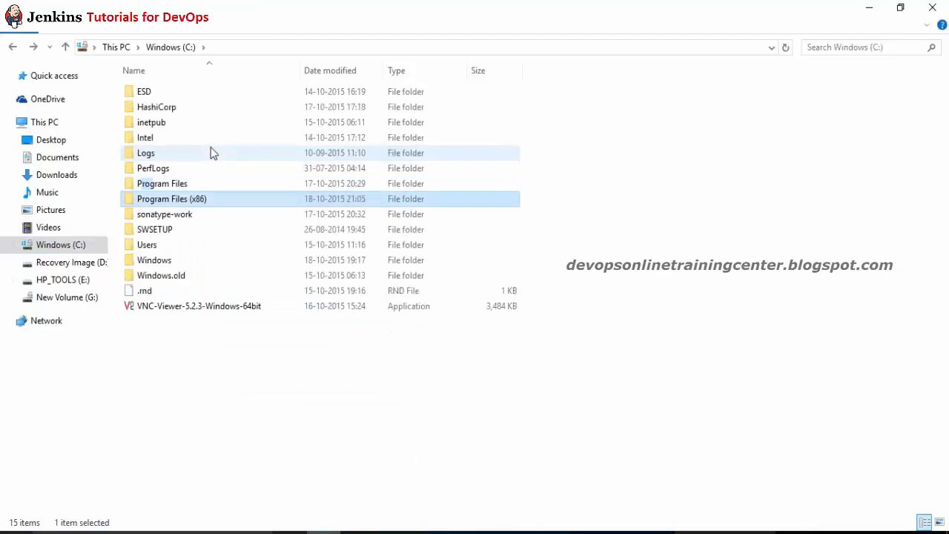
key("Return")
type("su")
key("Return")
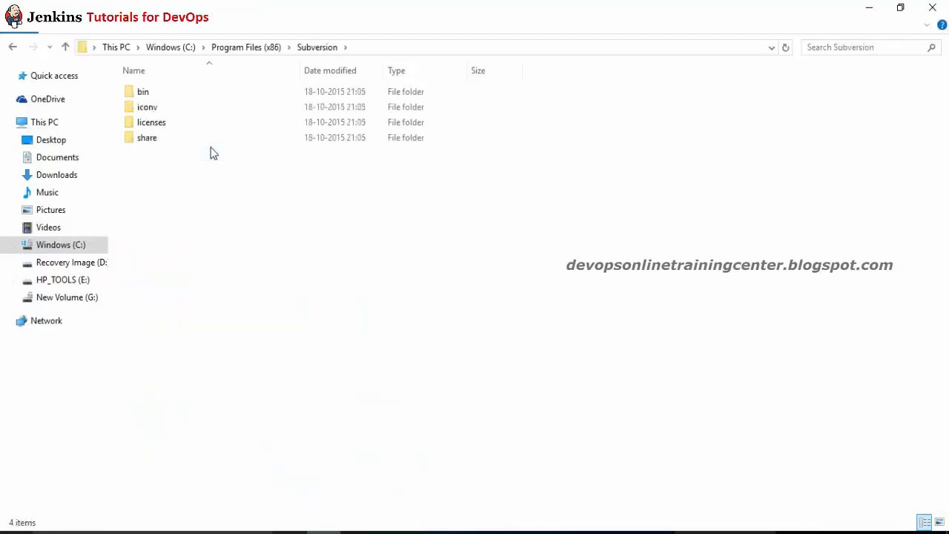
key("Down")
key("Up")
key("Return")
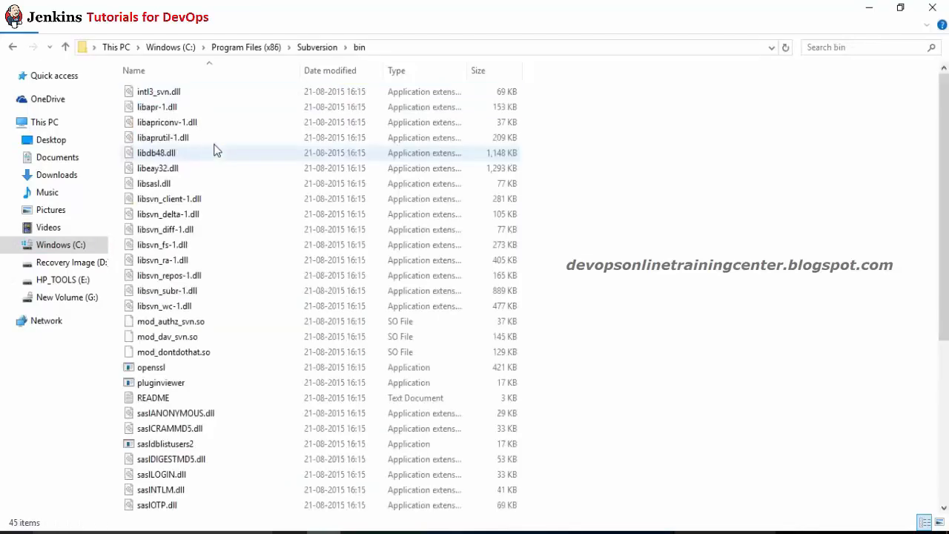
left_click(423, 46)
key("ctrl+c")
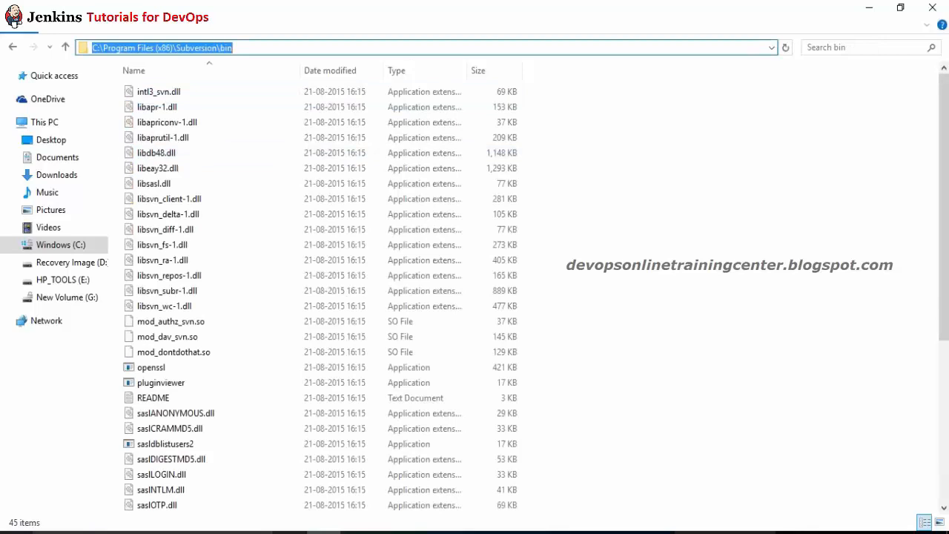
Step: Open Environment Variables from This PC's advanced system settings and edit the user Path
left_click(53, 121)
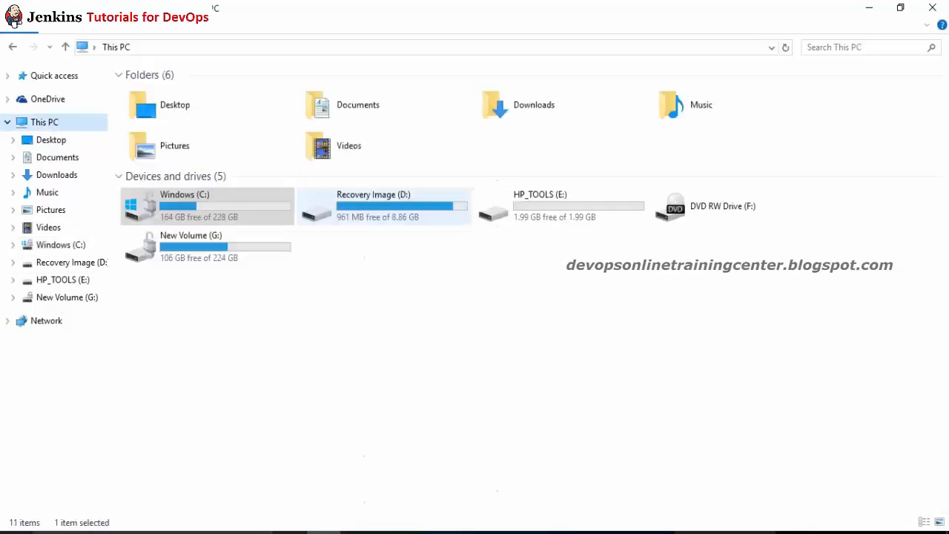
right_click(469, 337)
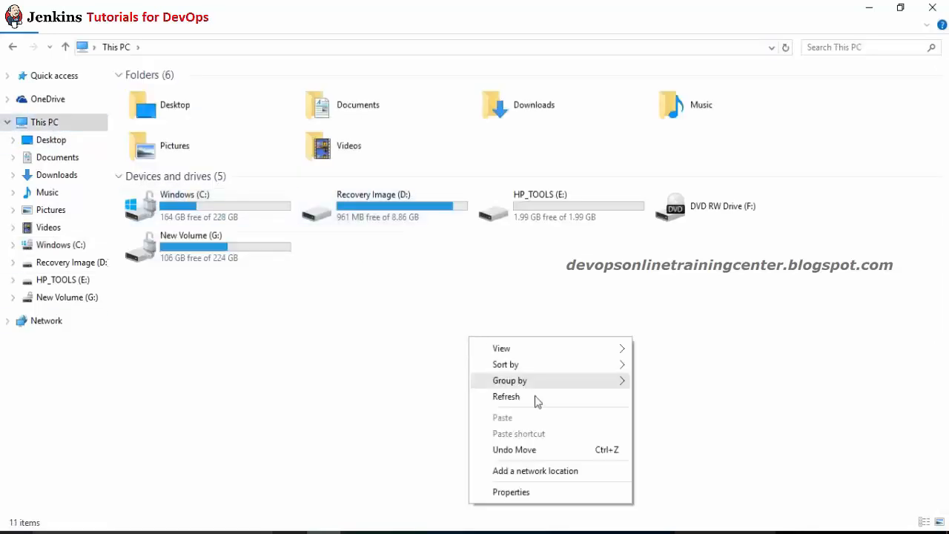
left_click(545, 492)
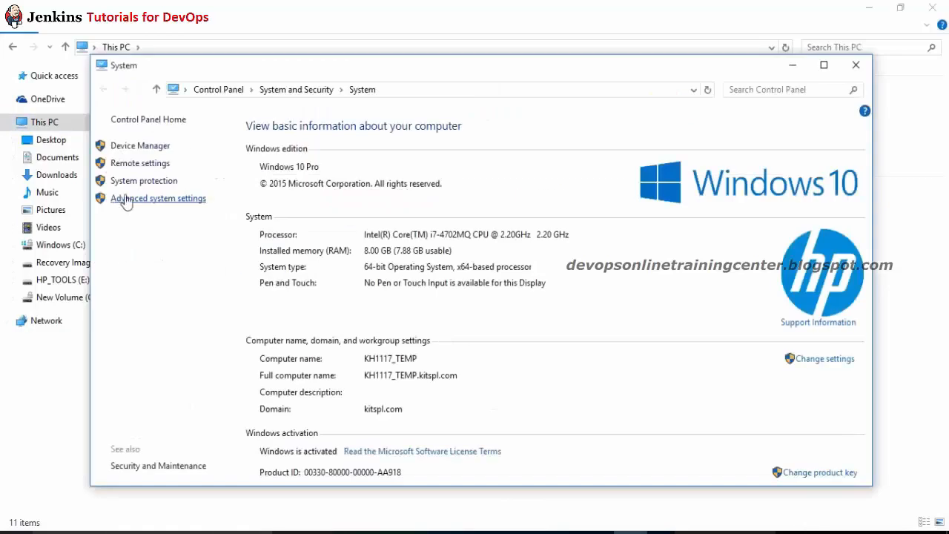
left_click(126, 199)
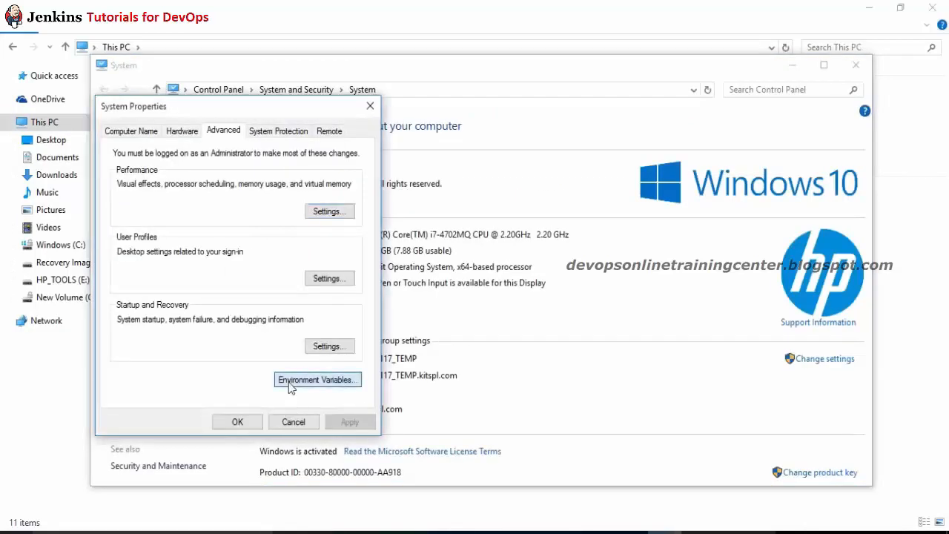
left_click(289, 380)
left_click(188, 244)
left_click(193, 254)
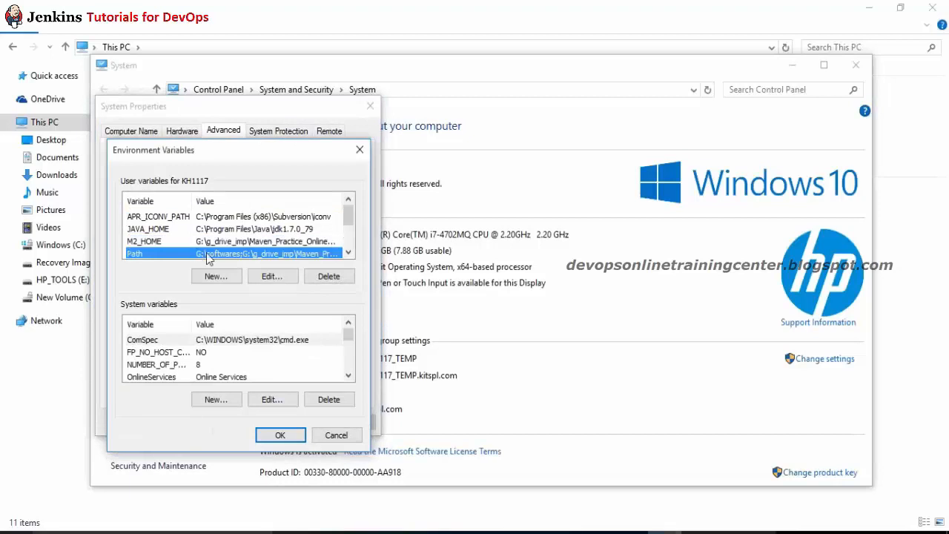
left_click(271, 276)
Step: Append ;C:\Program Files (x86)\Subversion\bin to the Path value and confirm all dialogs
key("End")
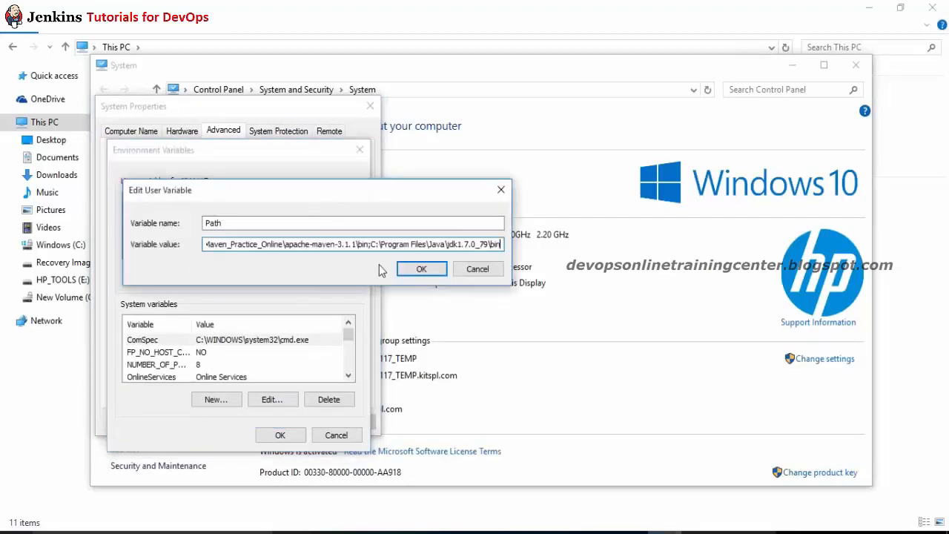
type(";")
key("ctrl+v")
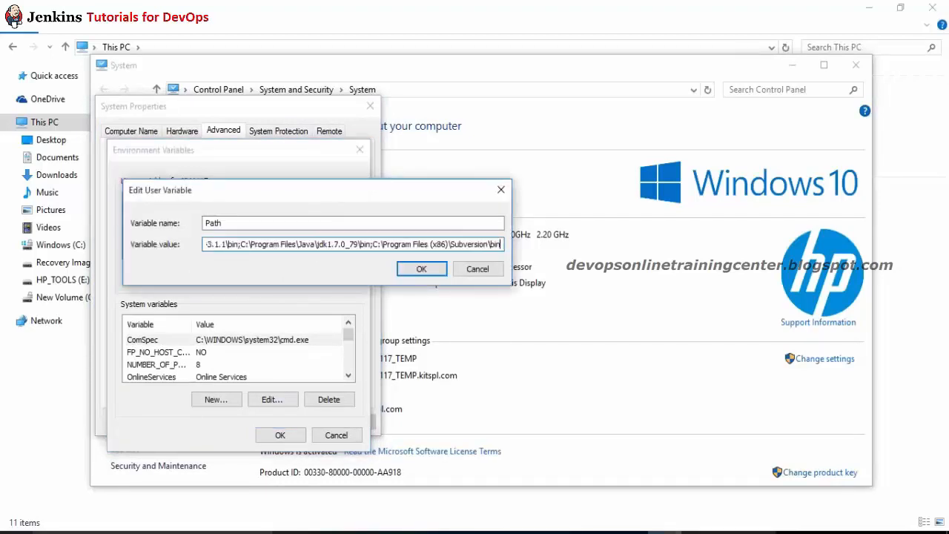
left_click(421, 269)
left_click(278, 434)
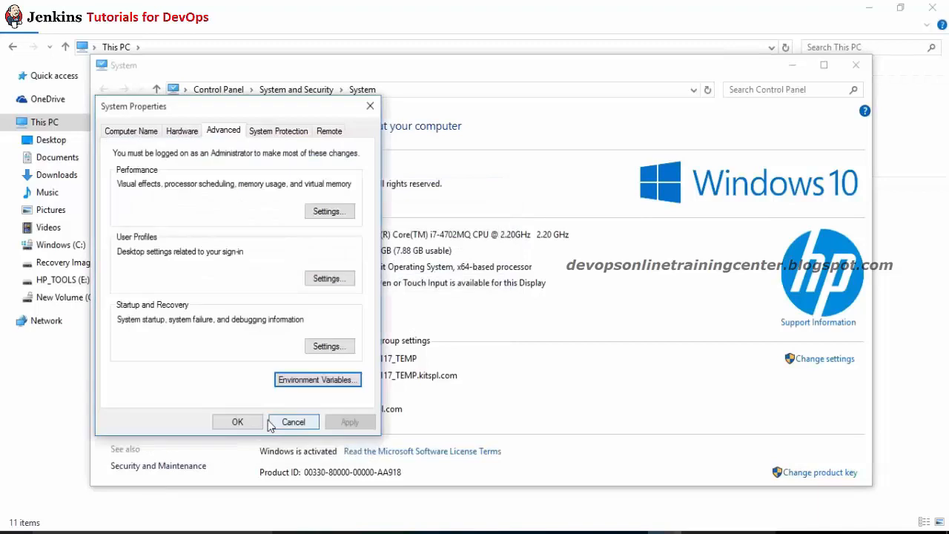
left_click(249, 422)
key("super+r")
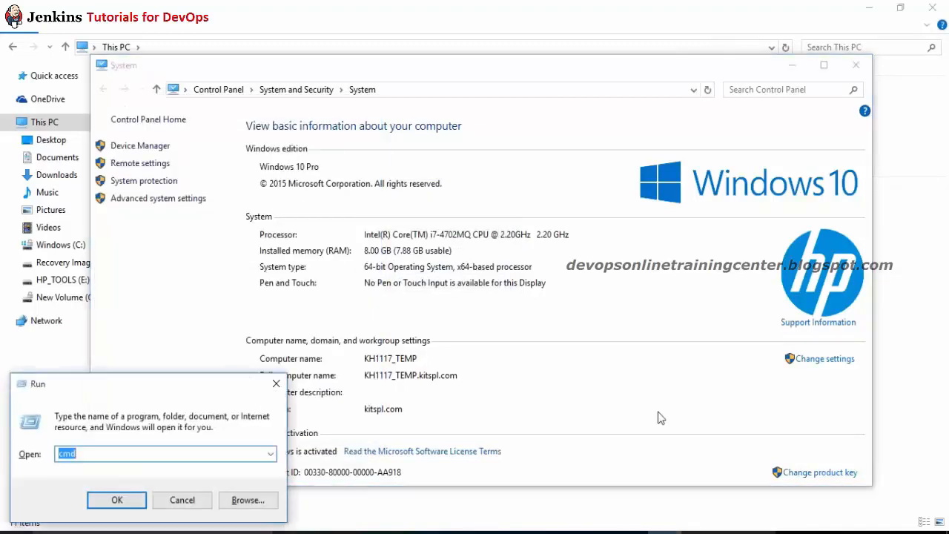
Step: Verify svn works with svn help and copy the repository URL from the browser
key("Return")
type("svn hel")
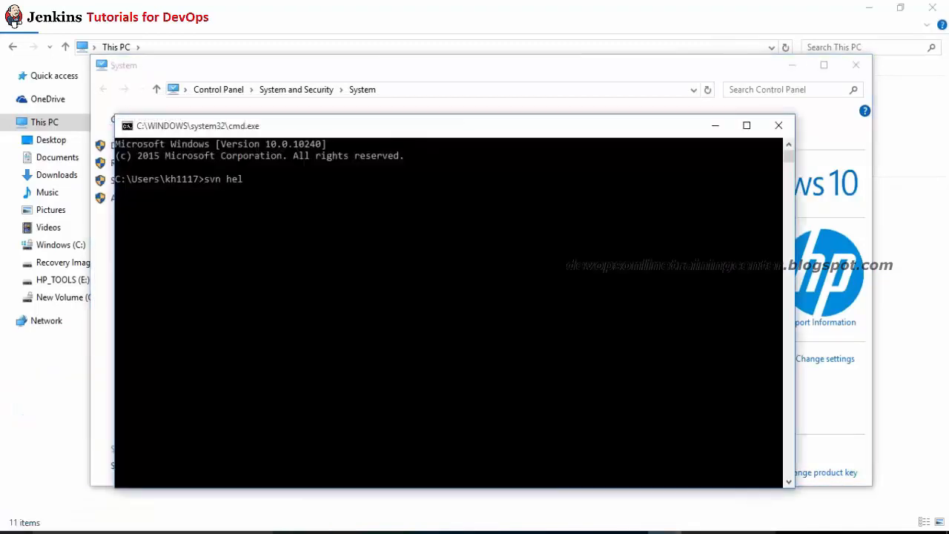
type("p")
key("Return")
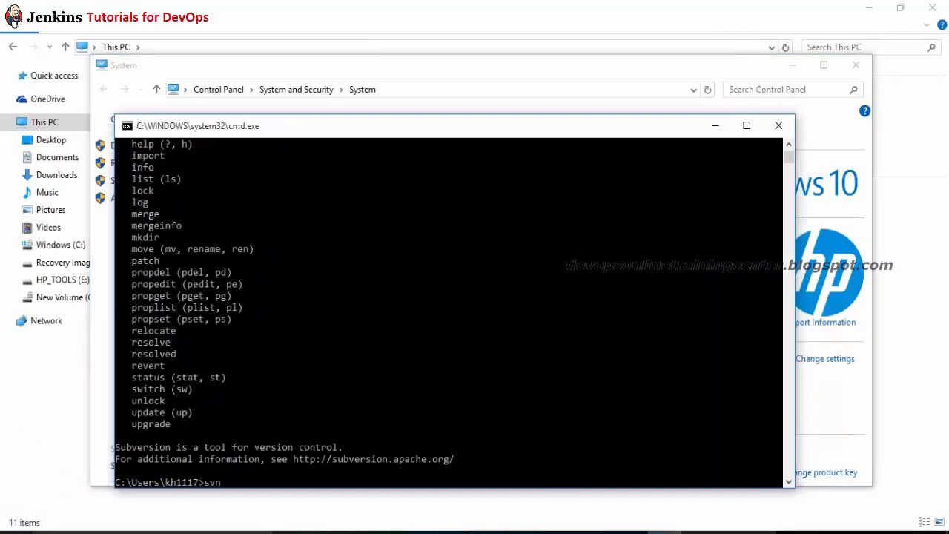
key("alt+Tab")
key("alt+Tab")
key("alt+Tab")
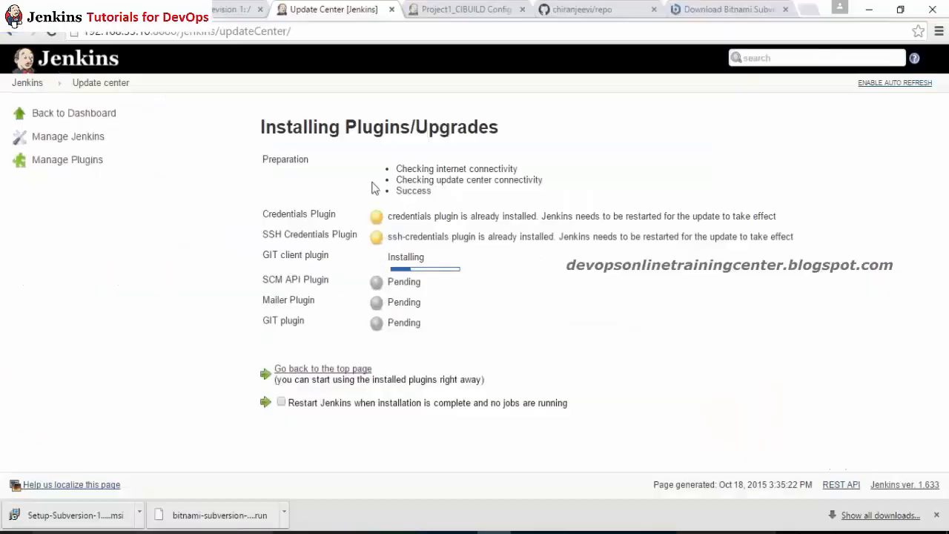
left_click(230, 9)
left_click(196, 34)
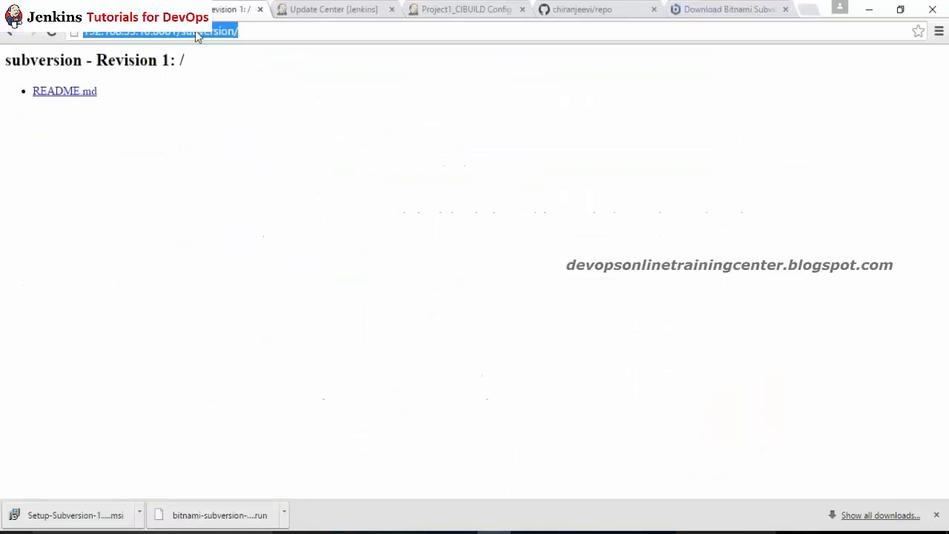
type("c")
key("Escape")
key("alt+Tab")
right_click(421, 206)
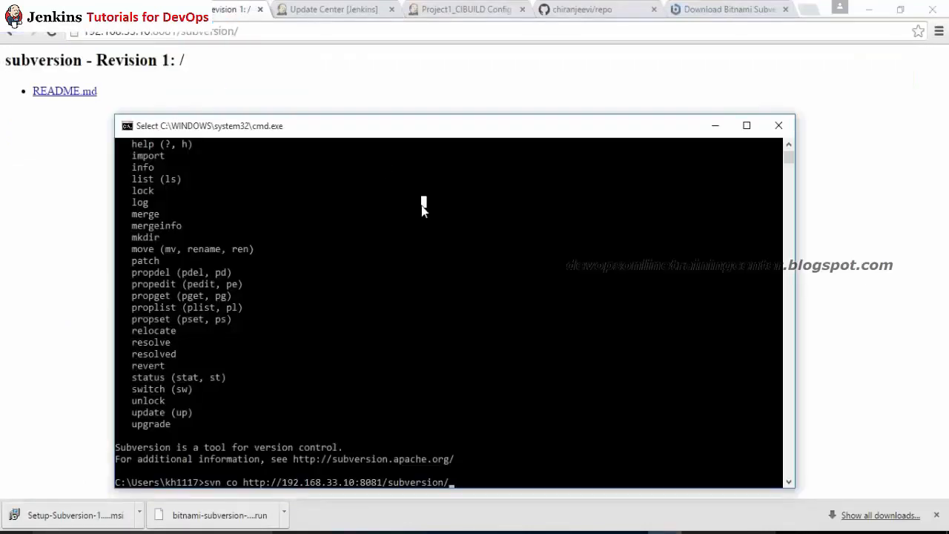
key("Return")
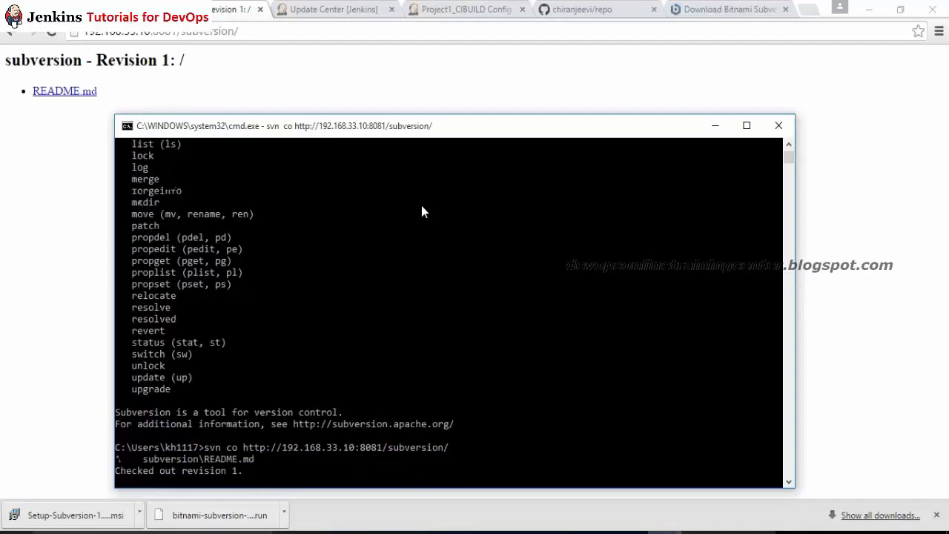
type("cd subversion")
key("Return")
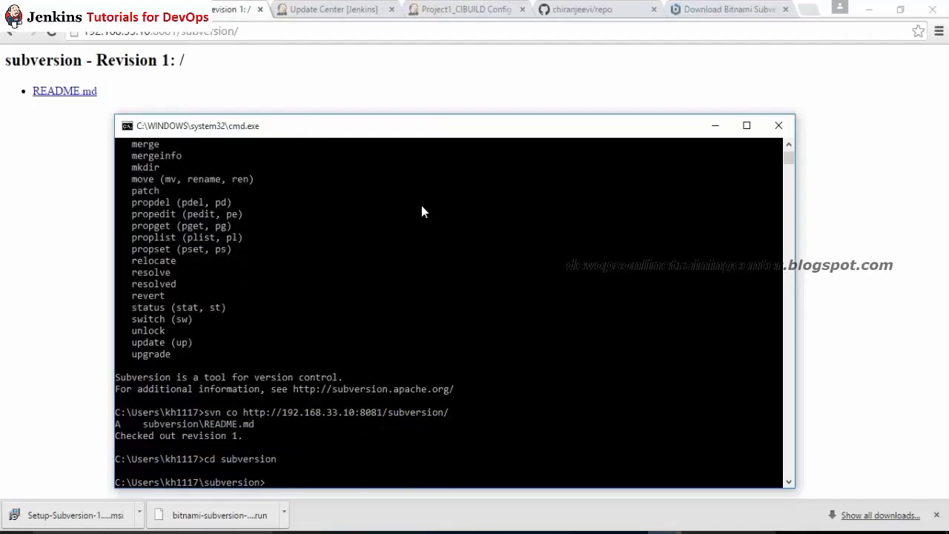
left_click(323, 533)
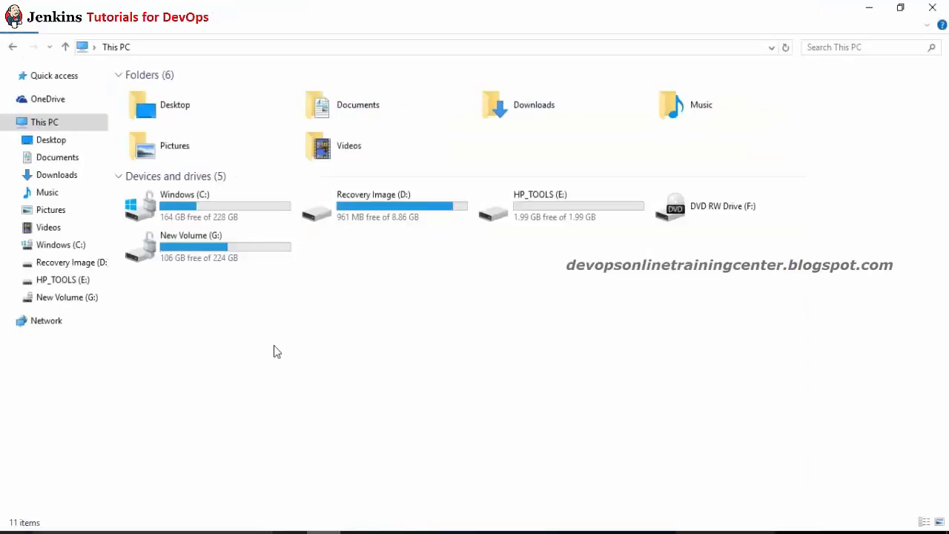
Step: Select src, pom and README.md in the repo folder under the user's home folder
double_click(204, 189)
left_click(147, 112)
key("u")
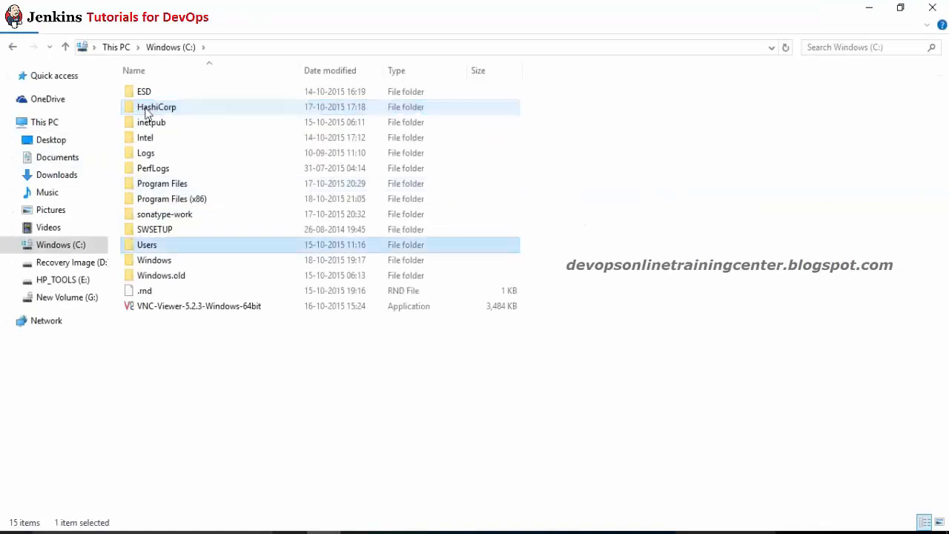
key("Return")
double_click(148, 122)
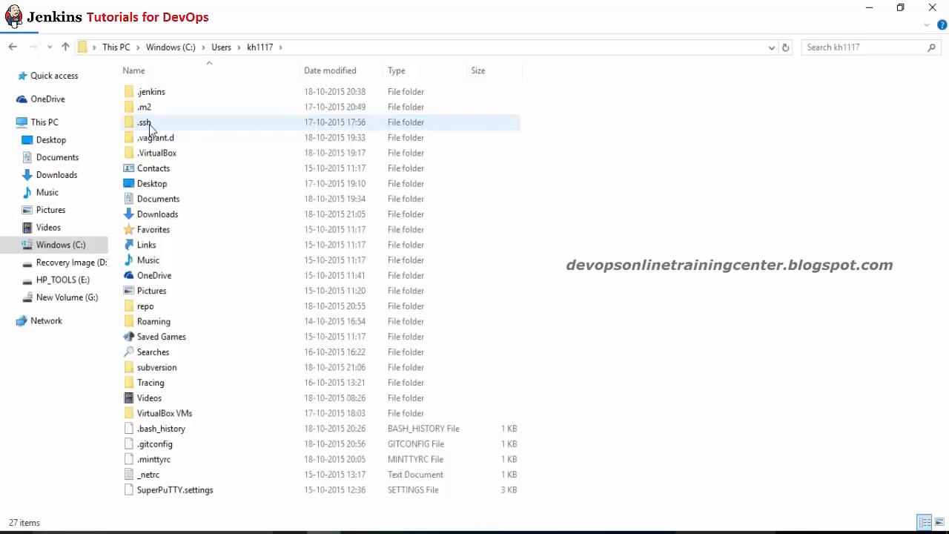
left_click(146, 98)
key("r")
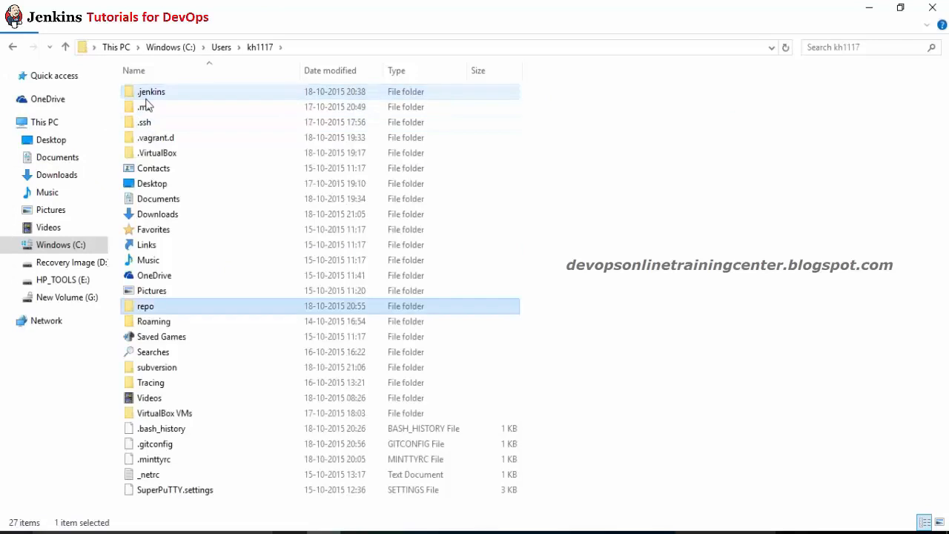
key("Return")
left_click_drag(174, 175, 132, 84)
Step: Paste them into the subversion folder, replacing the existing README.md
left_click(260, 47)
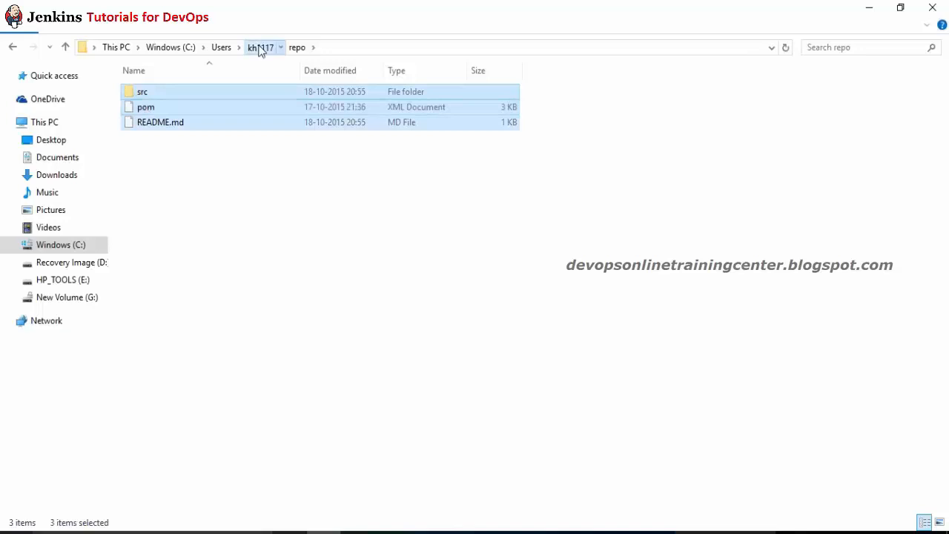
left_click(153, 139)
type("sub")
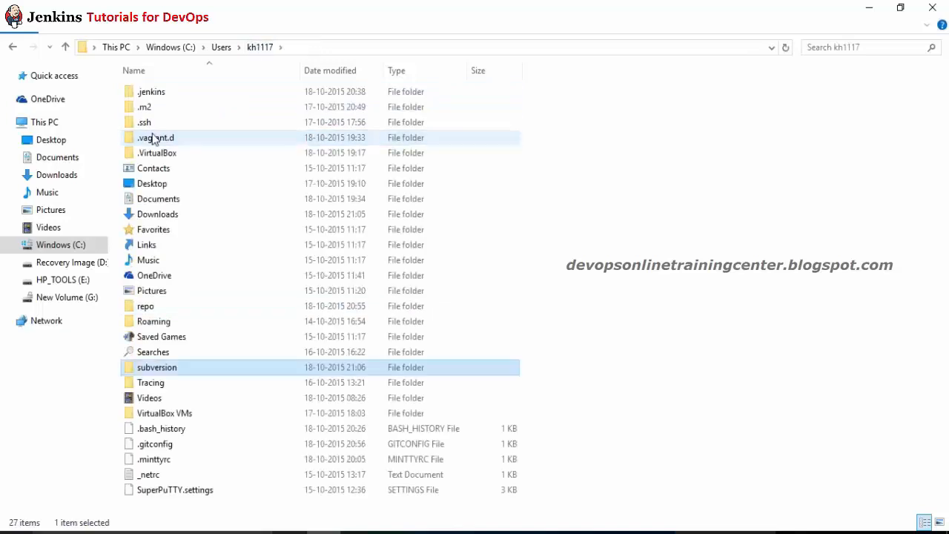
key("Return")
key("ctrl+v")
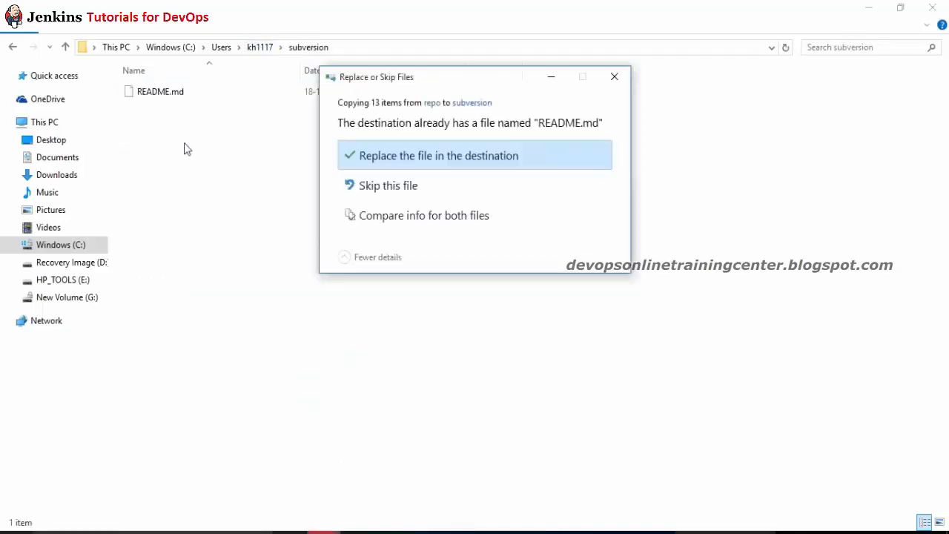
left_click(426, 161)
key("alt+Tab")
key("alt+Tab")
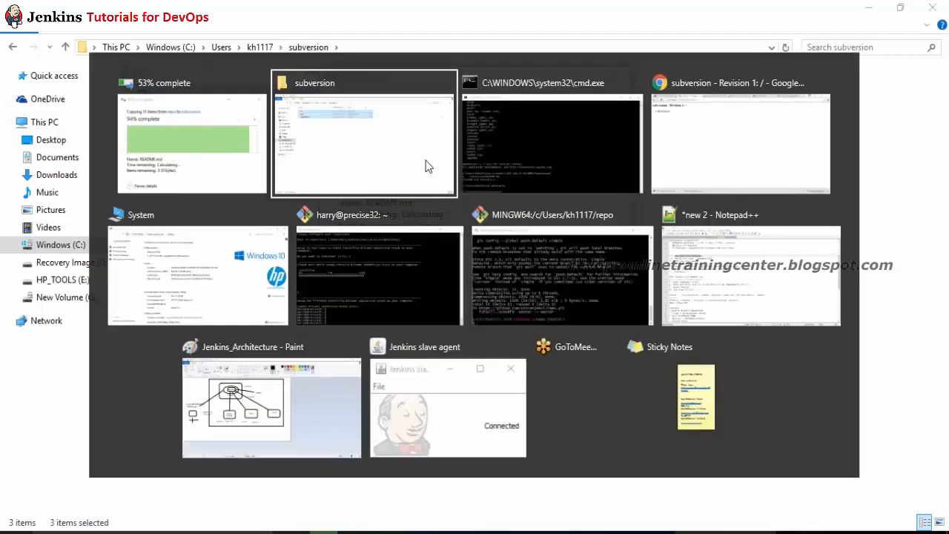
type("s")
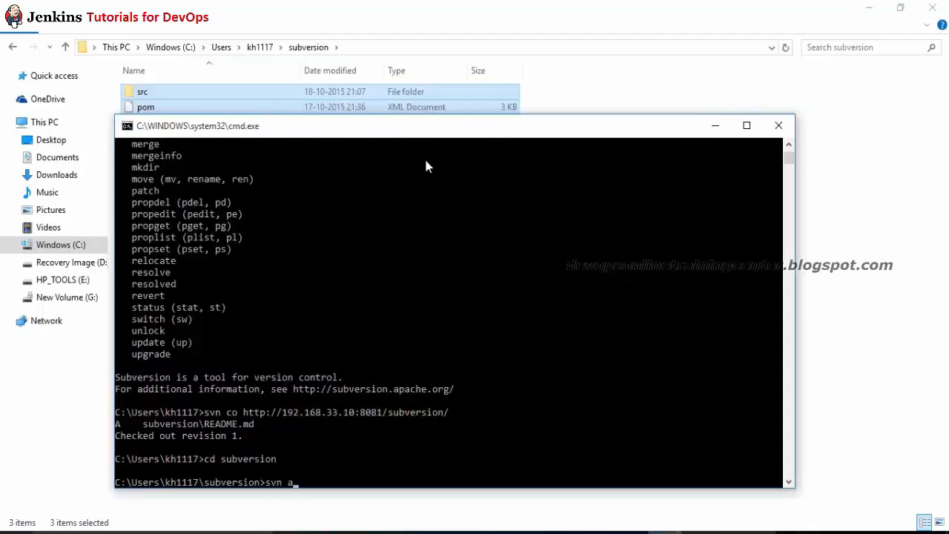
type("vn add .")
Step: Run svn add ., clear the console, and check the working copy with svn status
key("Return")
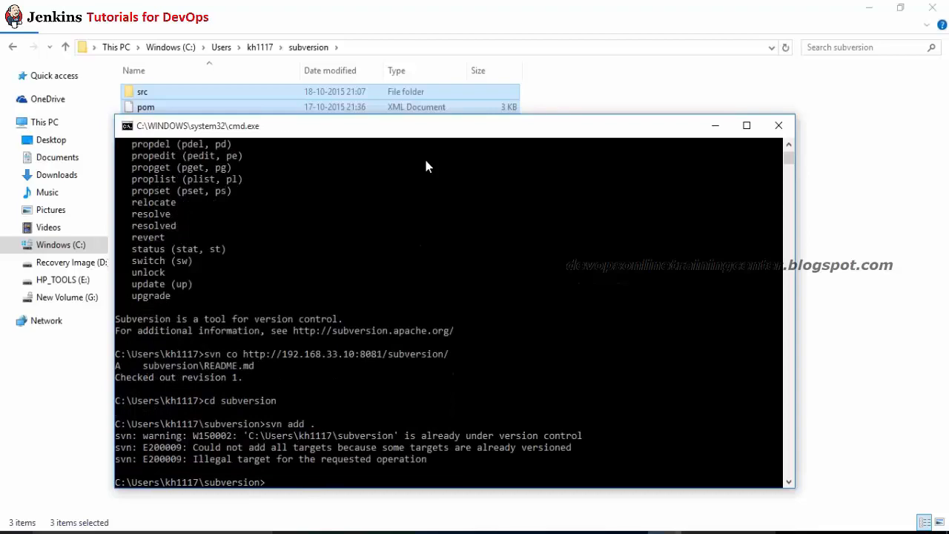
type("cls")
key("Return")
type("svn status")
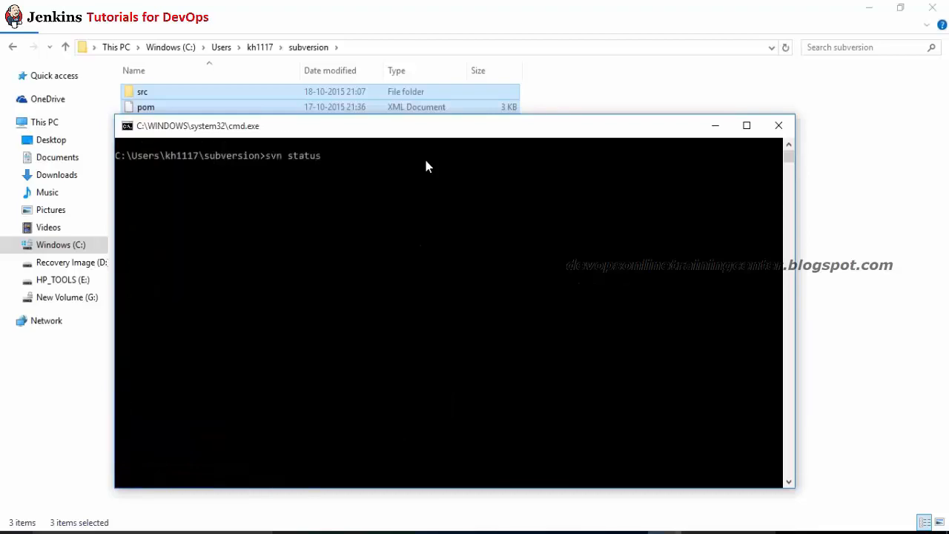
key("Return")
Step: Add pom.xml and src, then commit with message "added codebase to repo"
type("s")
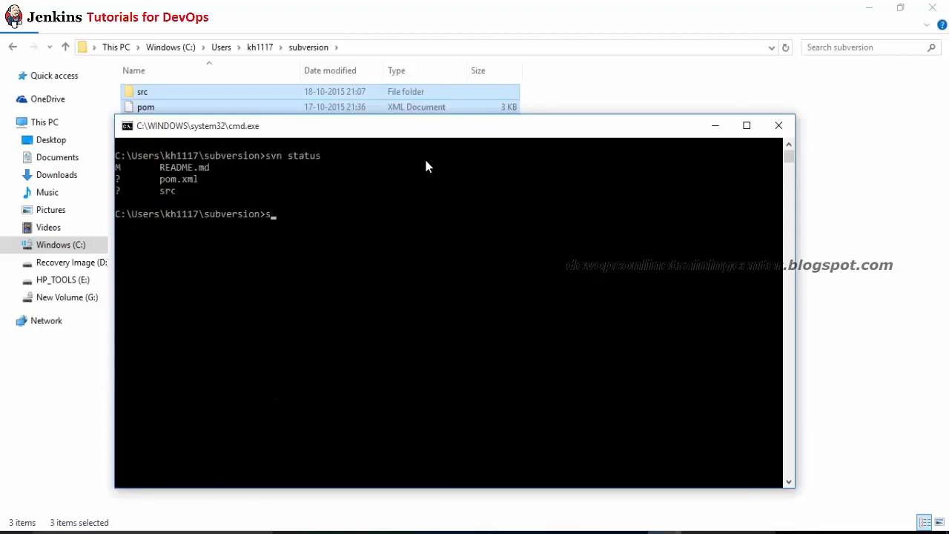
type("vn add pom.xml")
key("Return")
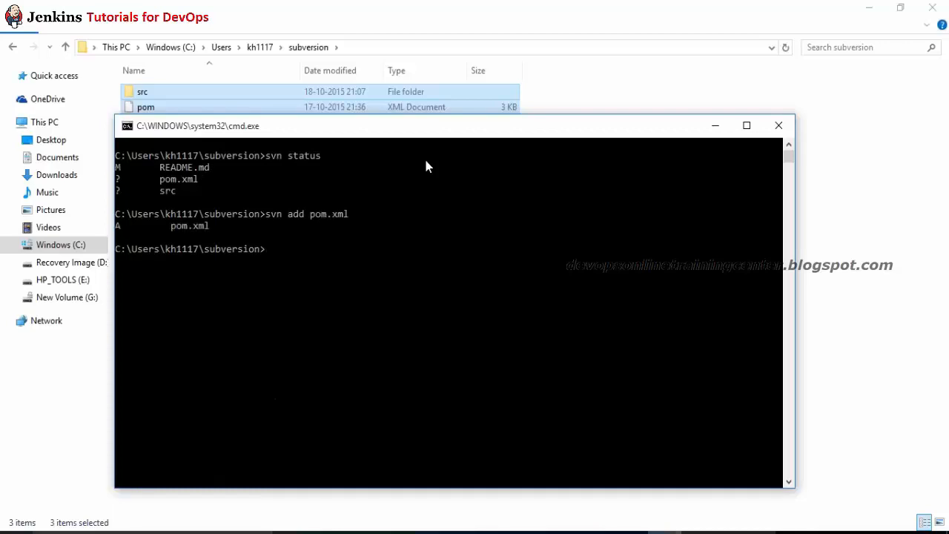
type("svn add src")
key("Return")
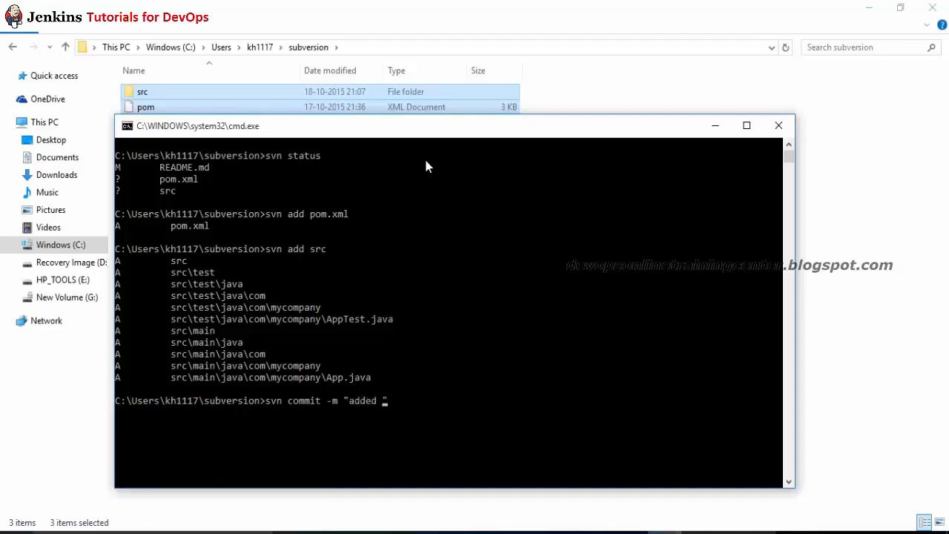
type("debase to repo\"")
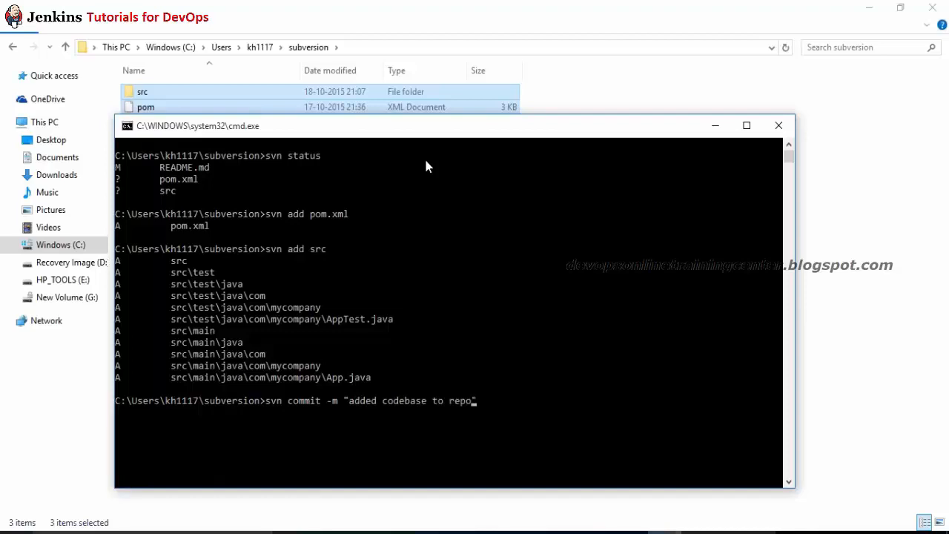
key("Return")
key("alt+Tab")
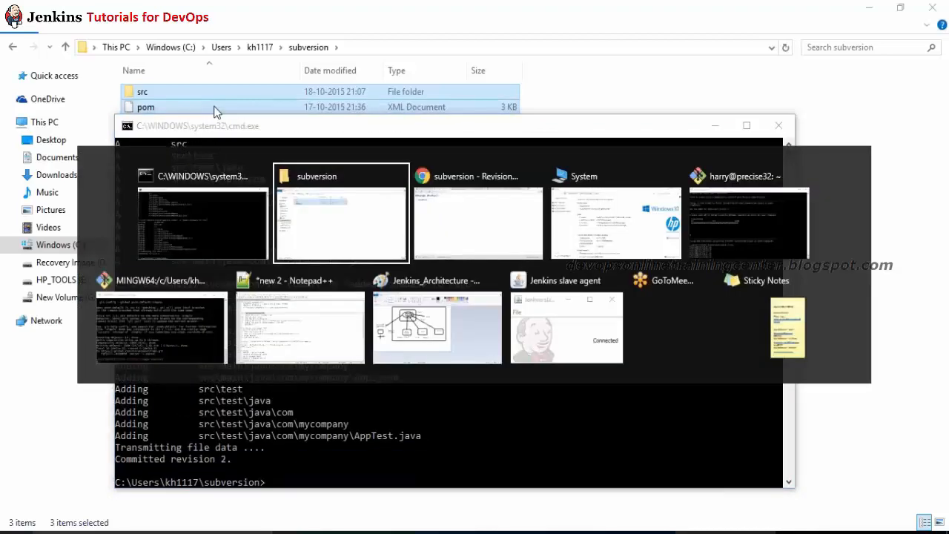
key("alt+Tab")
left_click(49, 37)
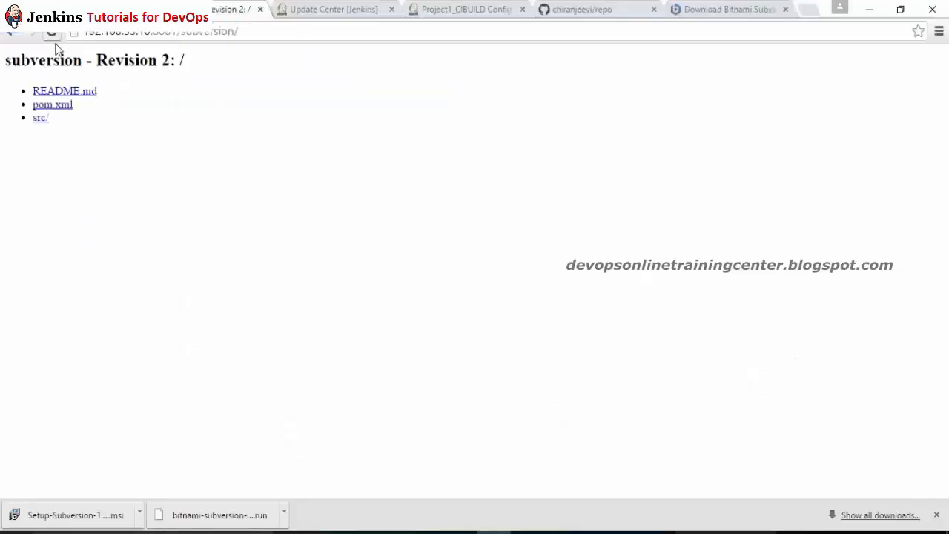
left_click(158, 33)
key("ctrl+c")
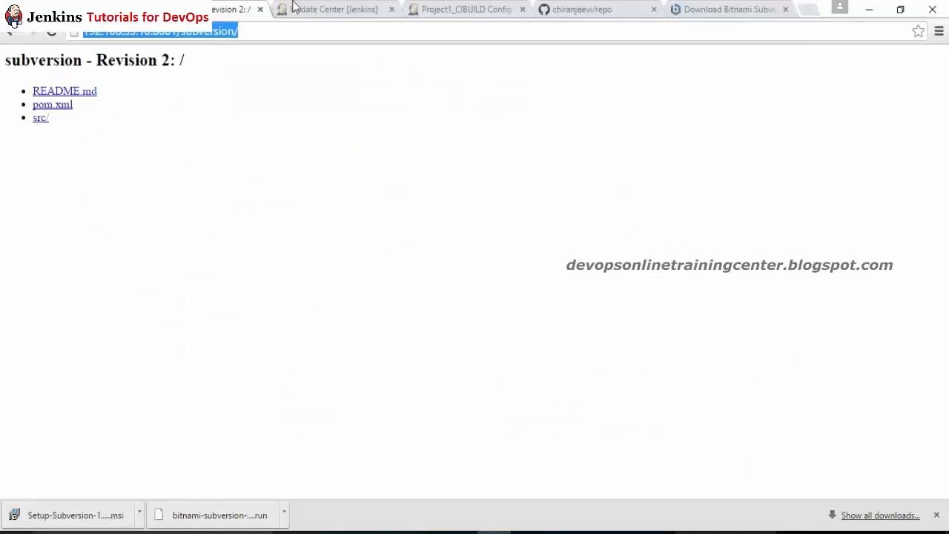
left_click(457, 8)
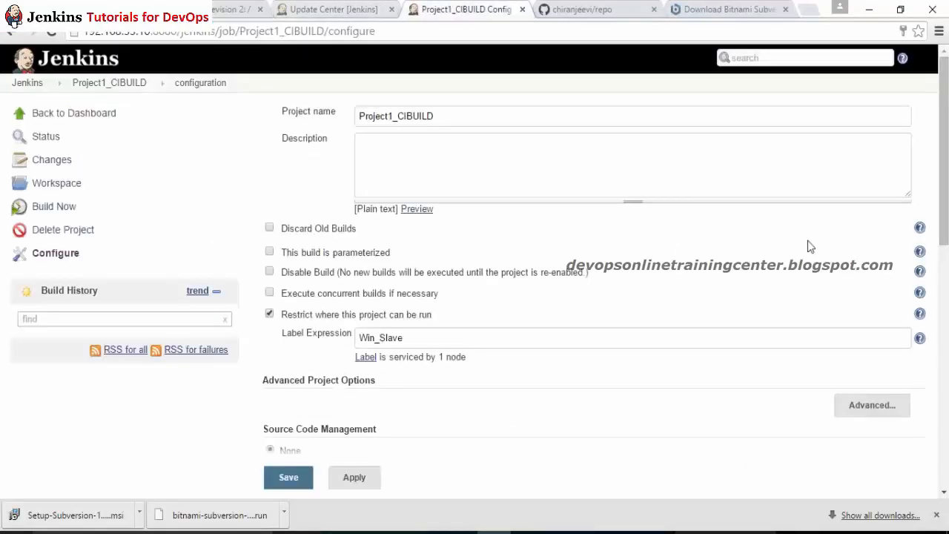
scroll(487, 273, "down", 3)
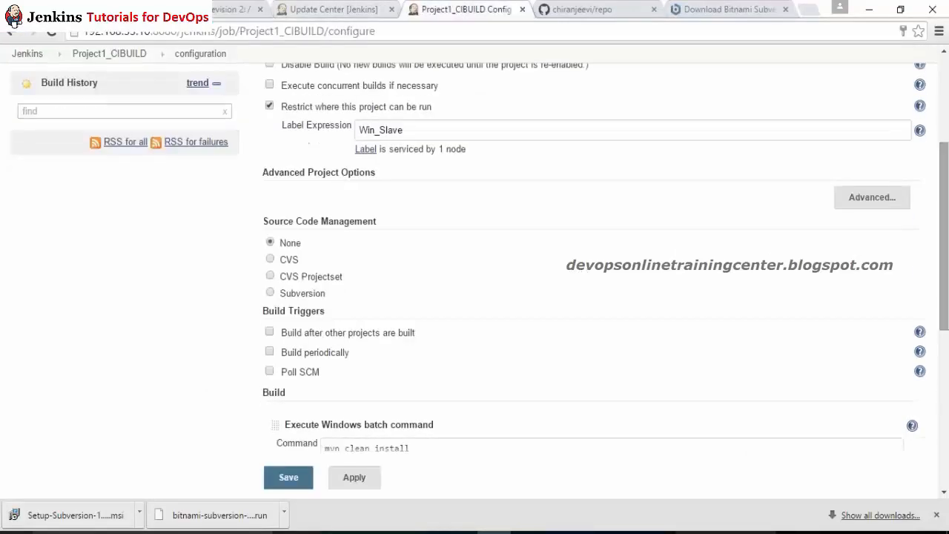
left_click(271, 294)
left_click(567, 316)
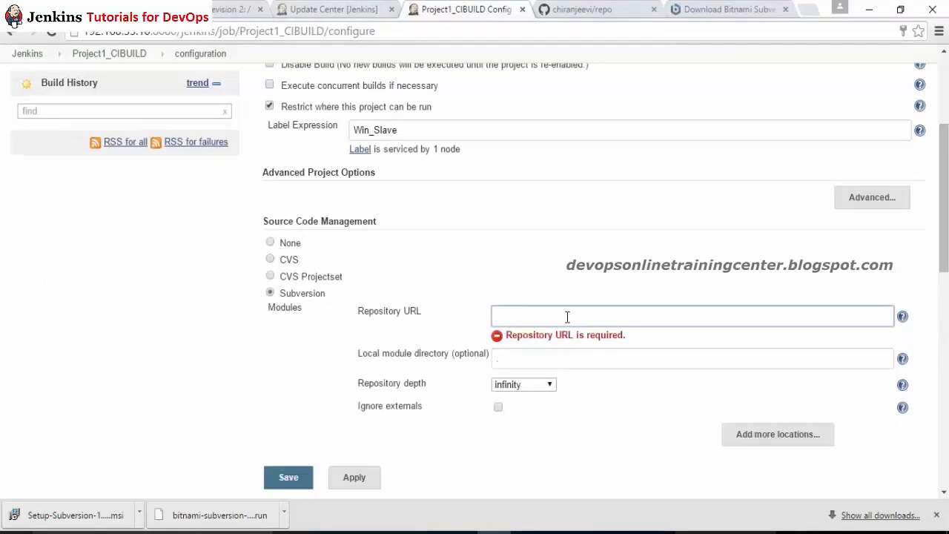
key("ctrl+v")
left_click(520, 268)
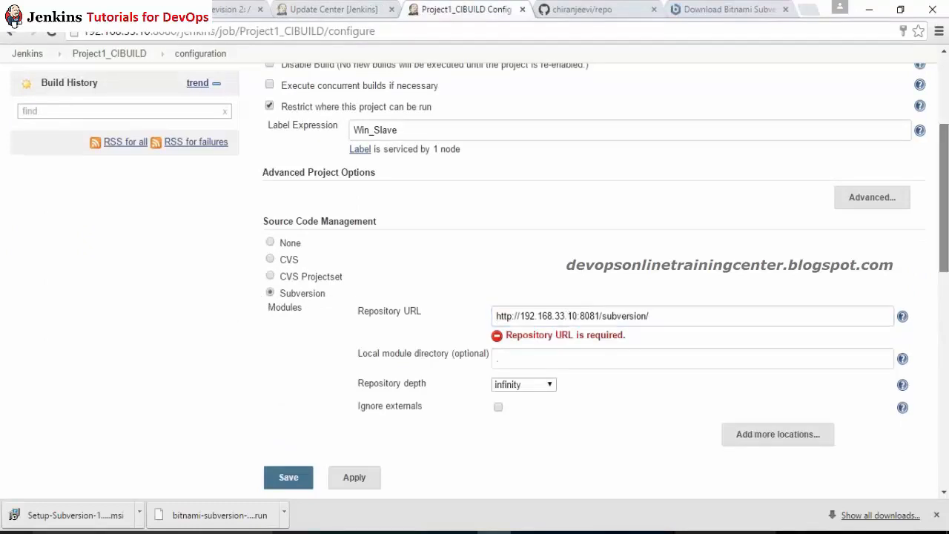
Step: Review the mvn clean install build step, then apply and save the job configuration
scroll(578, 244, "down", 2)
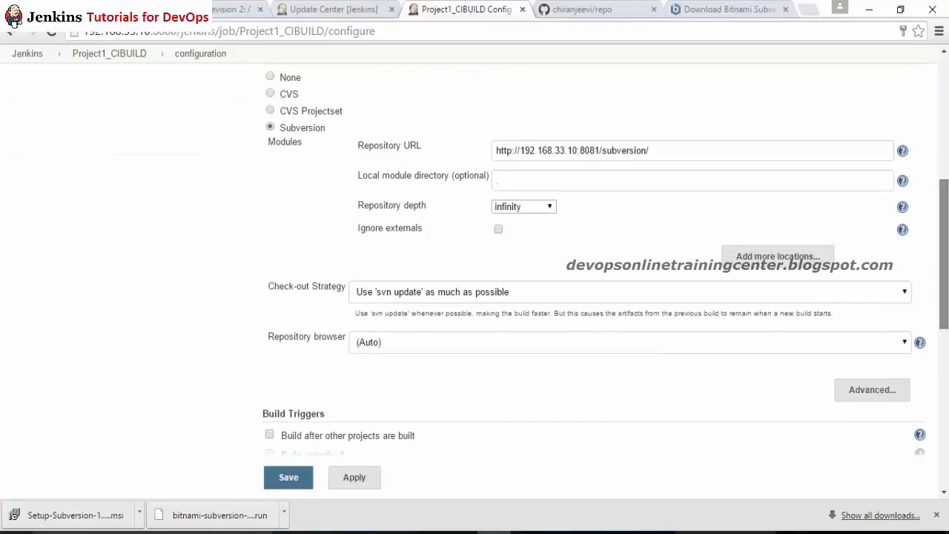
left_click_drag(944, 252, 945, 346)
scroll(352, 335, "up", 2)
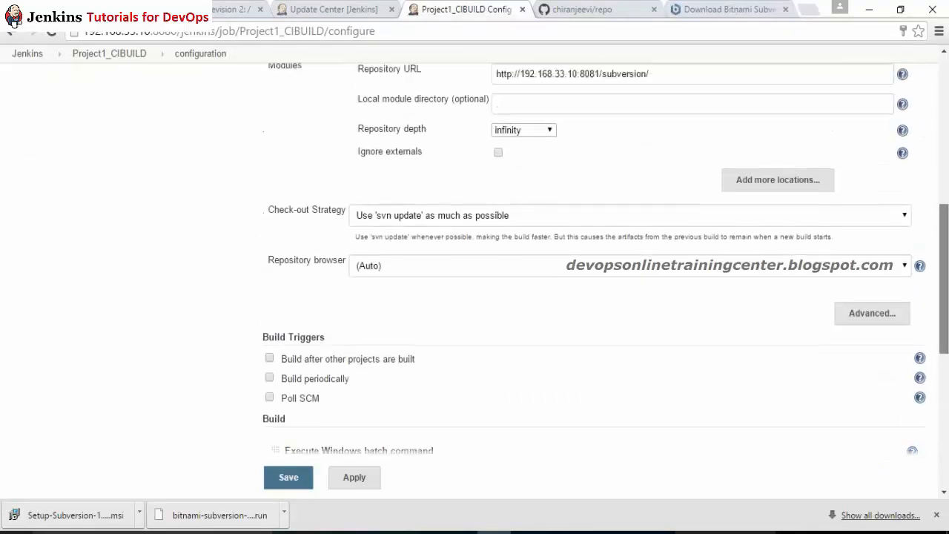
scroll(353, 335, "down", 4)
left_click(417, 262)
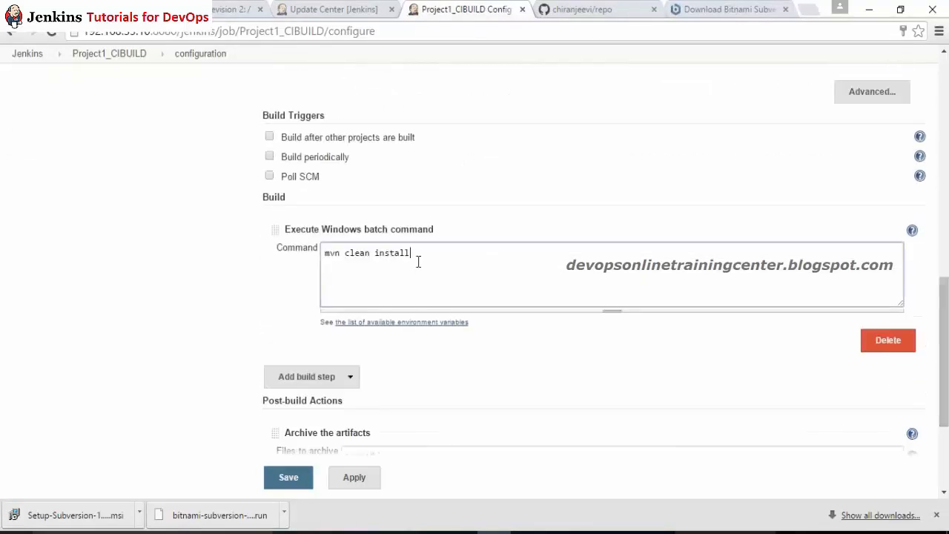
left_click(350, 477)
left_click(288, 476)
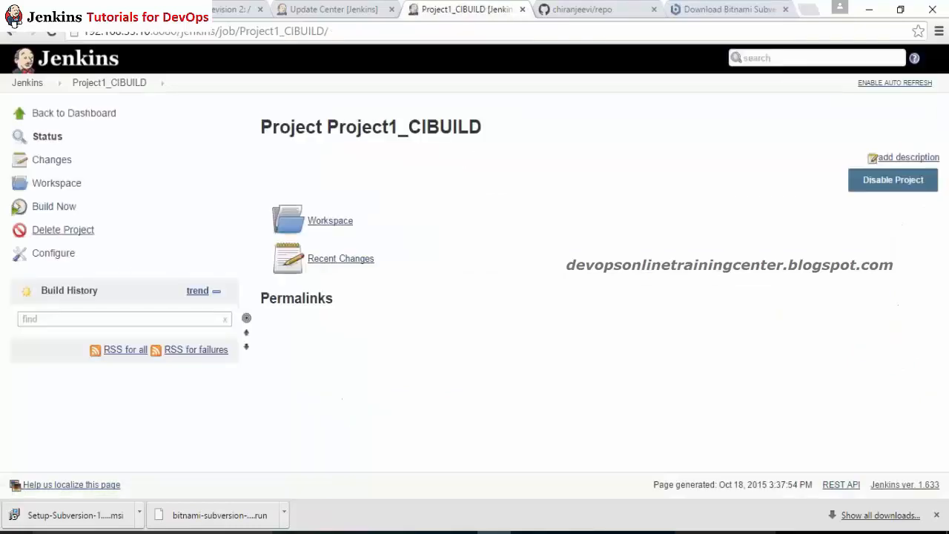
Step: Run build #1 of Project1_CIBUILD and examine the G:\JC\workspace\Project1_CIBUILD path in its console output
left_click(60, 212)
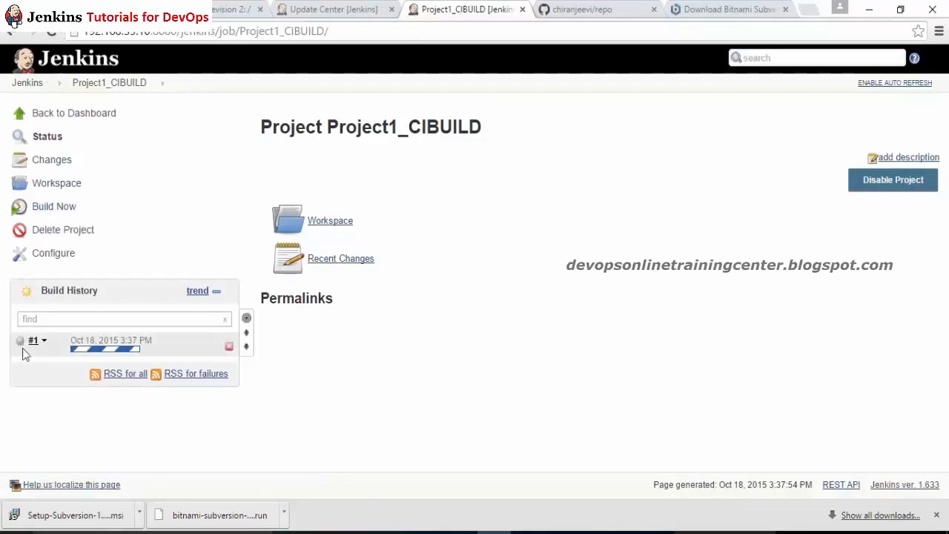
left_click(25, 347)
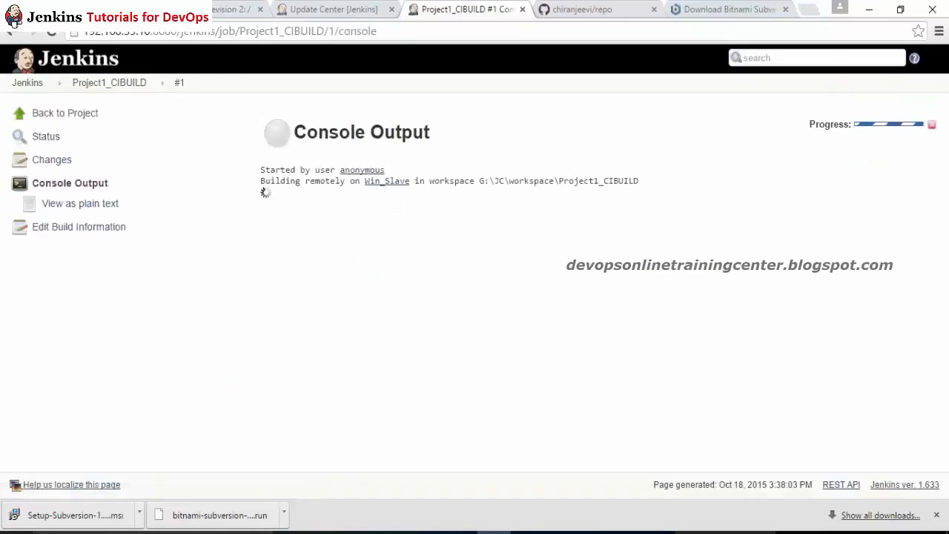
left_click_drag(481, 179, 510, 178)
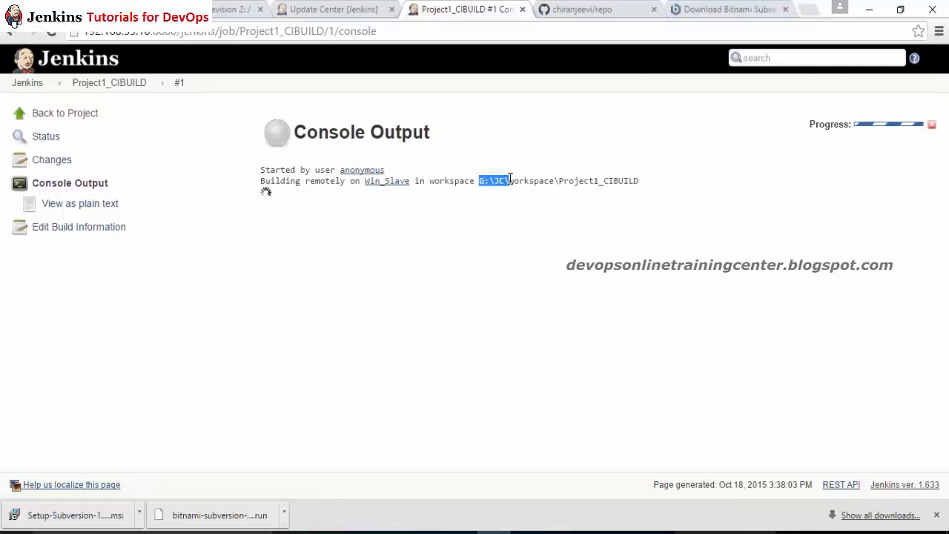
double_click(524, 182)
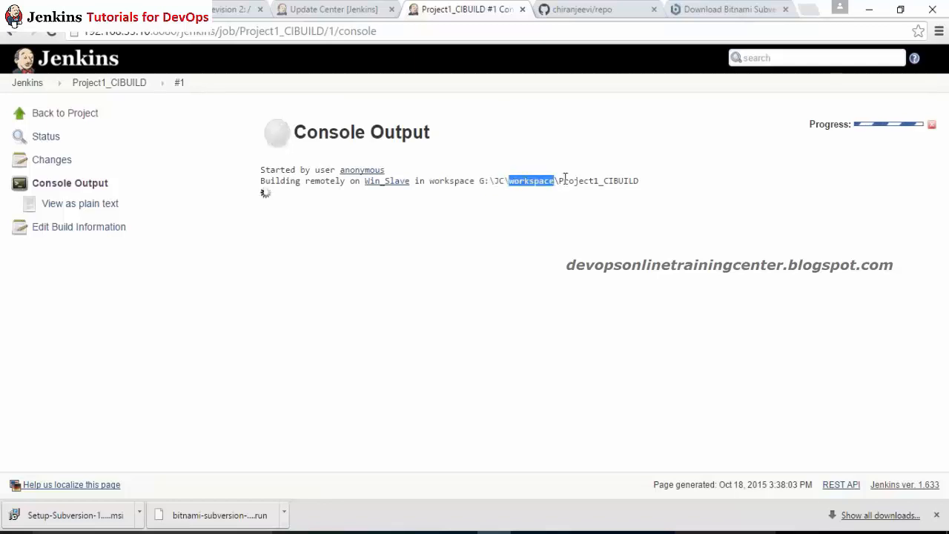
left_click_drag(558, 183, 630, 190)
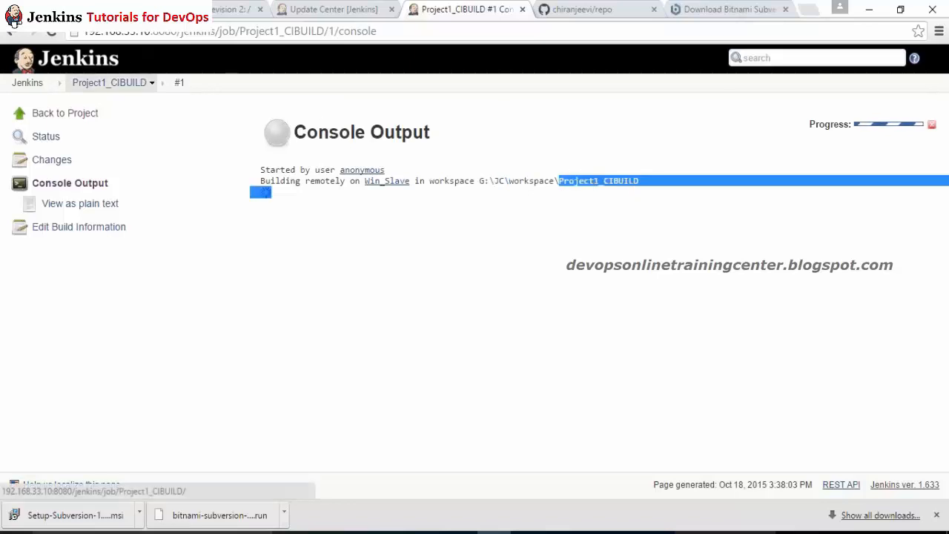
left_click(576, 247)
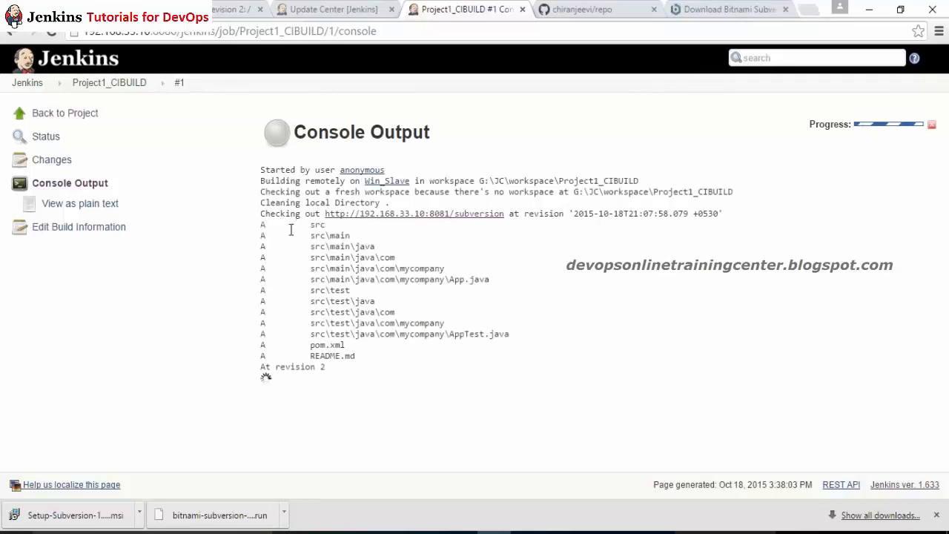
Step: Highlight the "'mvn' is not recognized" error that failed build #1
left_click_drag(290, 224, 355, 355)
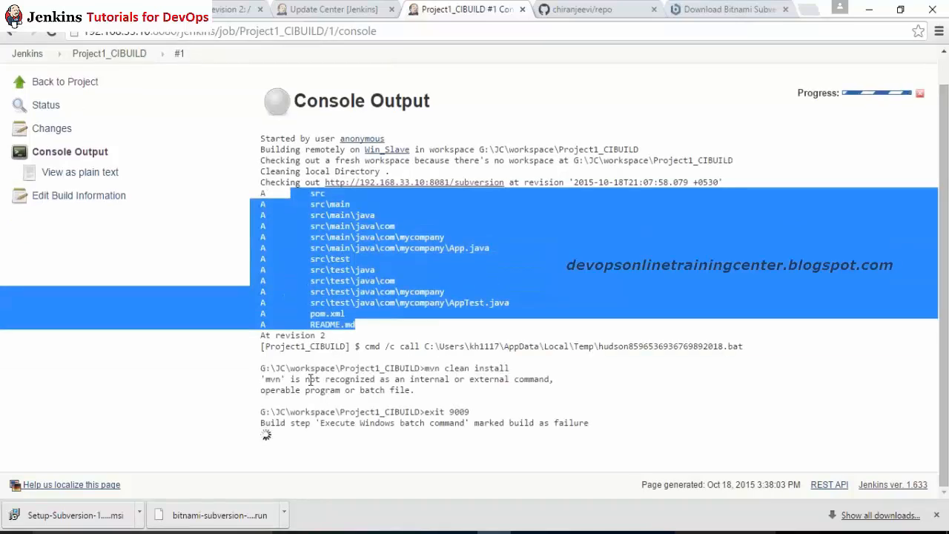
left_click_drag(309, 381, 466, 435)
left_click(466, 434)
left_click_drag(430, 369, 449, 391)
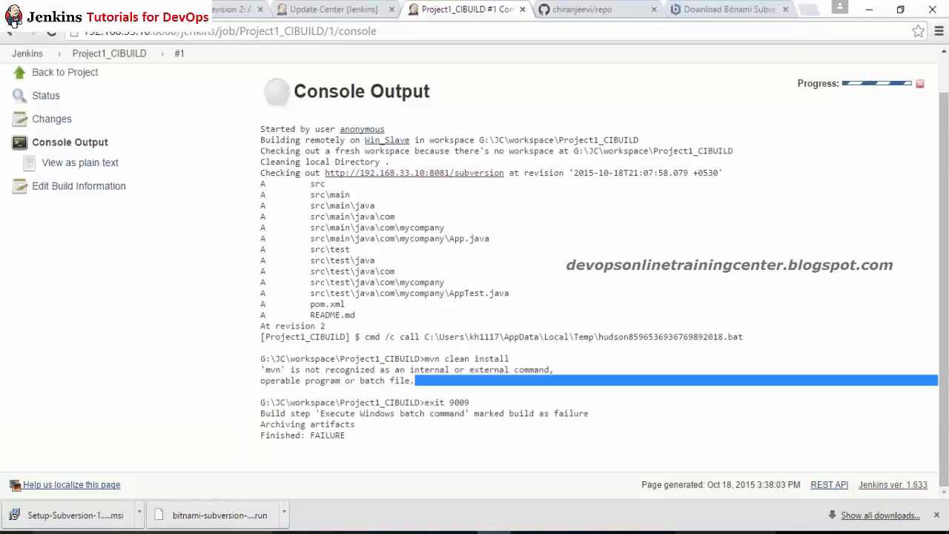
left_click(661, 532)
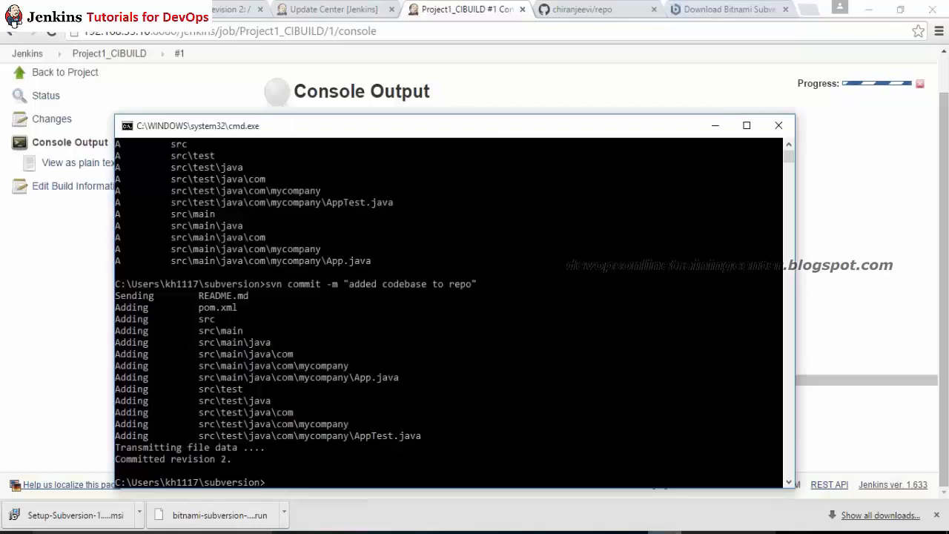
Step: Clear the command prompt, confirm mvn runs locally, then terminate the batch job with Y
left_click(538, 370)
type("cls")
key("Return")
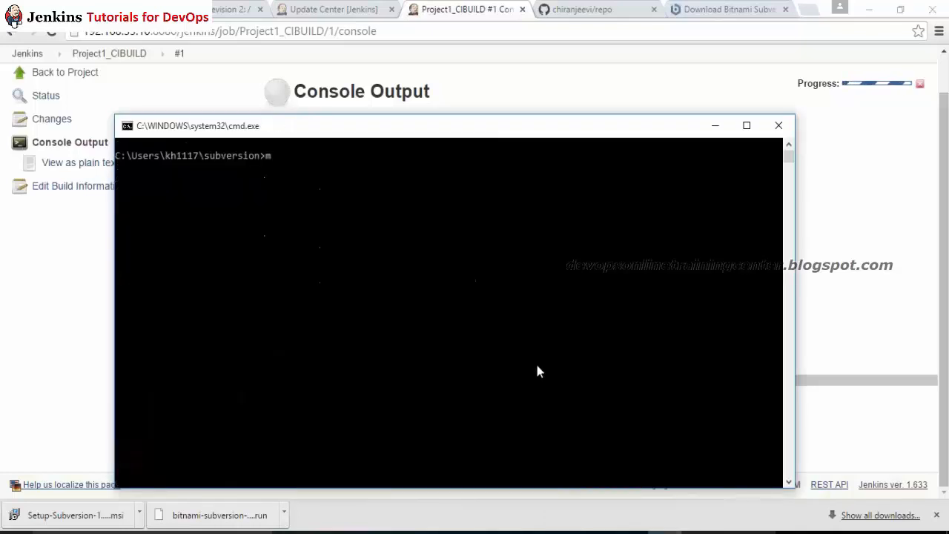
type("mvn")
key("Return")
key("ctrl+c")
type("Y")
key("Return")
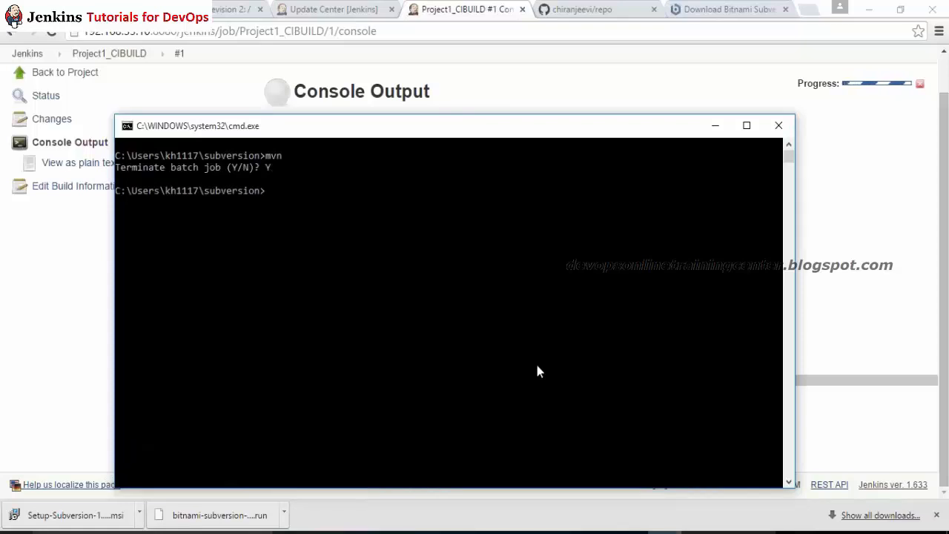
key("alt+Tab")
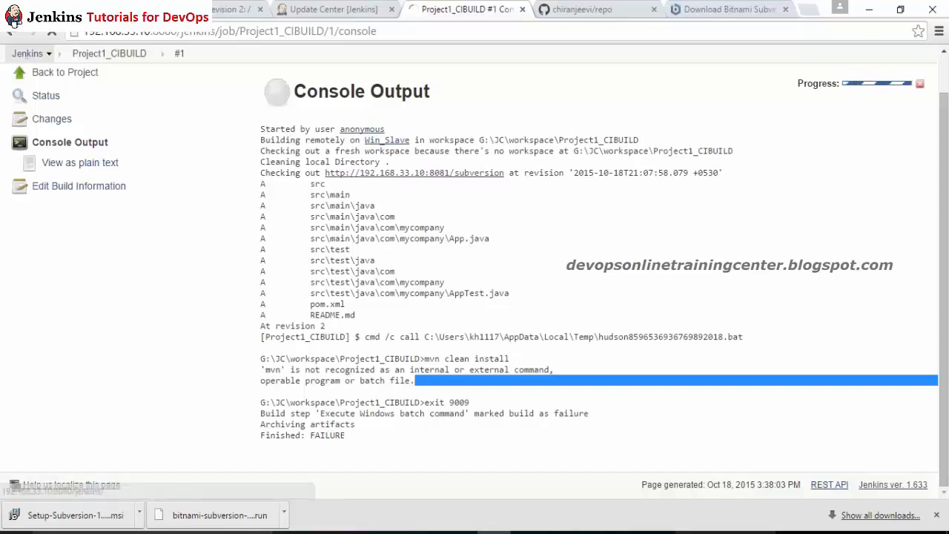
Step: Enable environment variables on the Win_Slave node and add a variable named M2_HOME
left_click(26, 53)
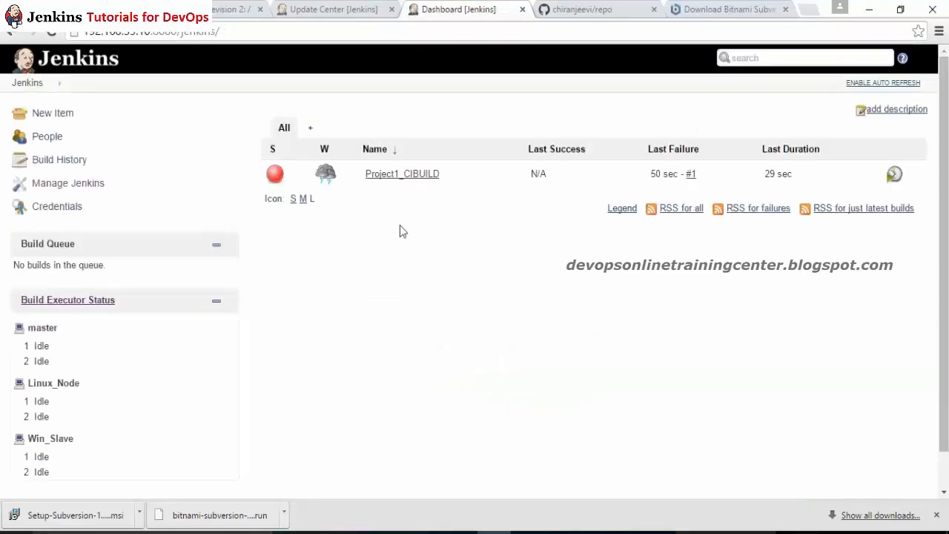
left_click(52, 439)
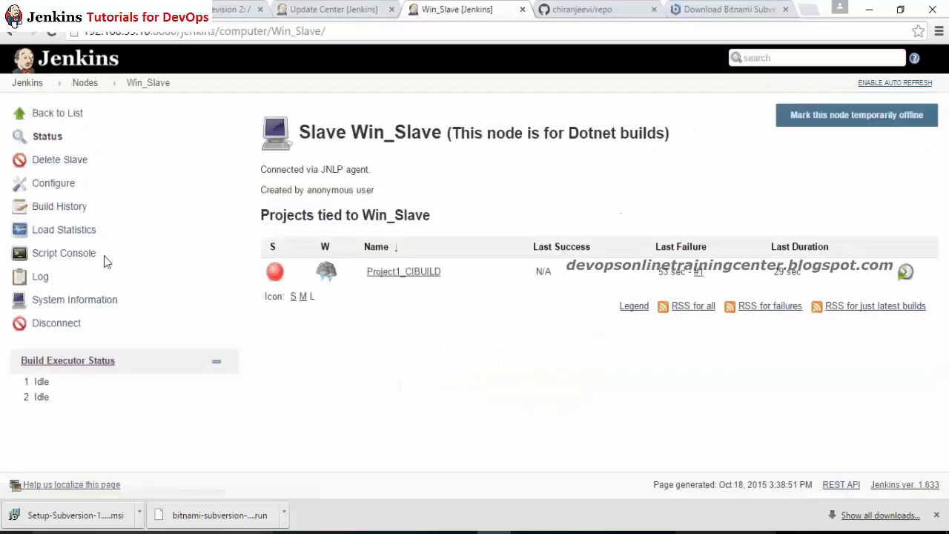
left_click(54, 183)
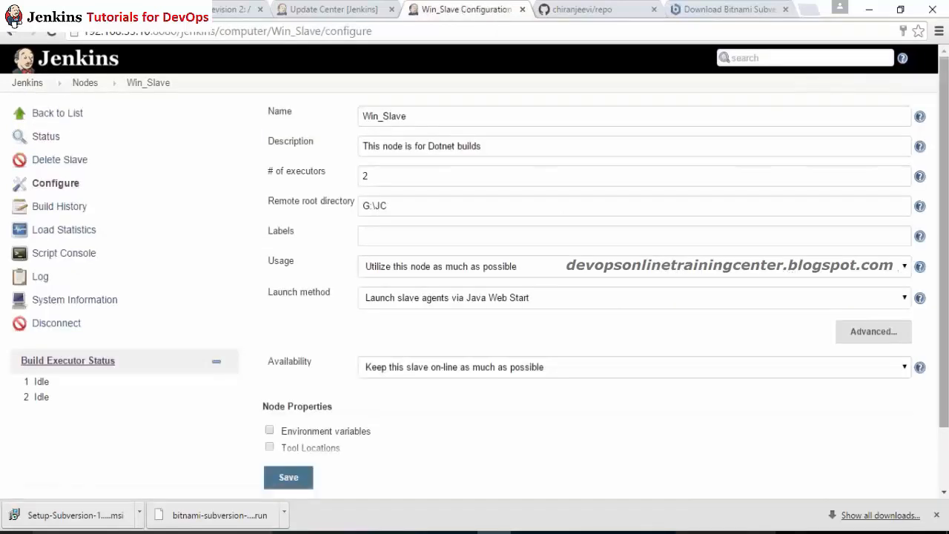
scroll(331, 400, "down", 1)
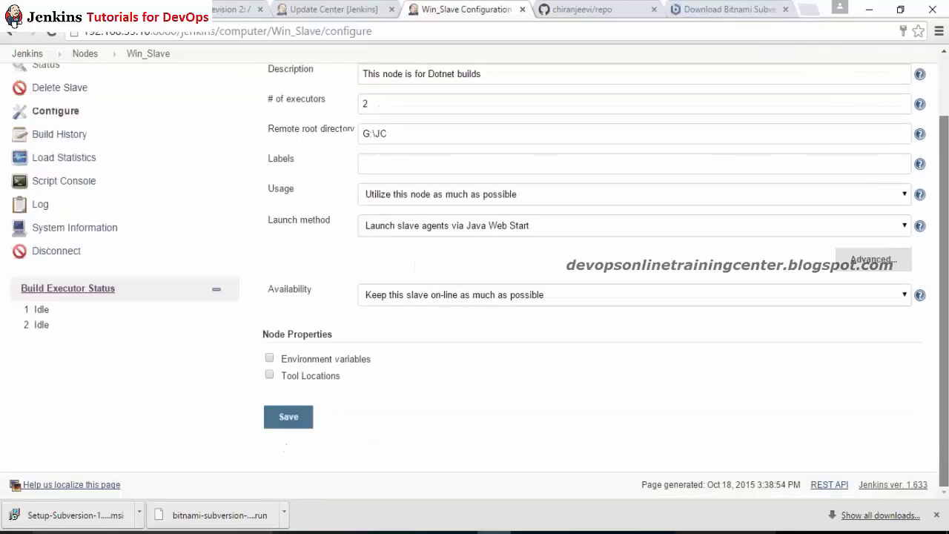
left_click(270, 358)
left_click(397, 381)
left_click(422, 383)
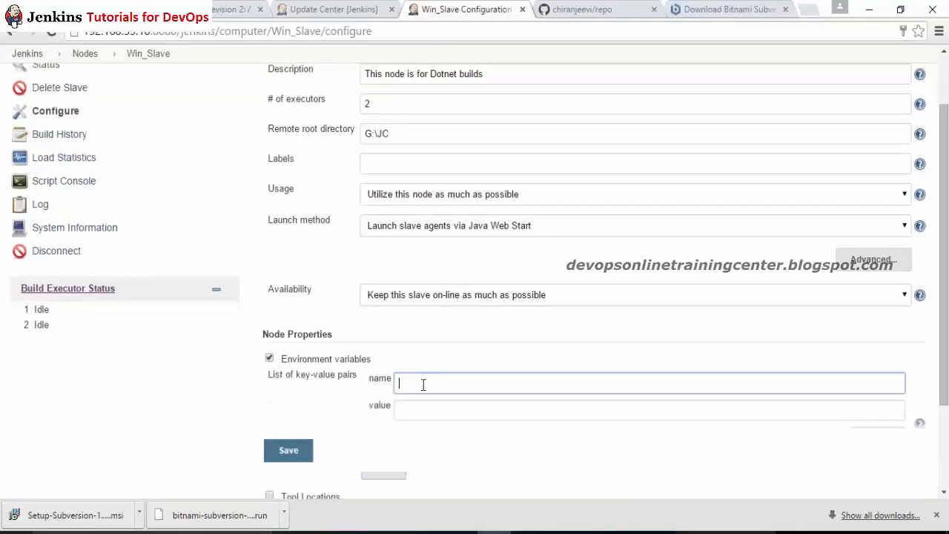
type("M2_HOME")
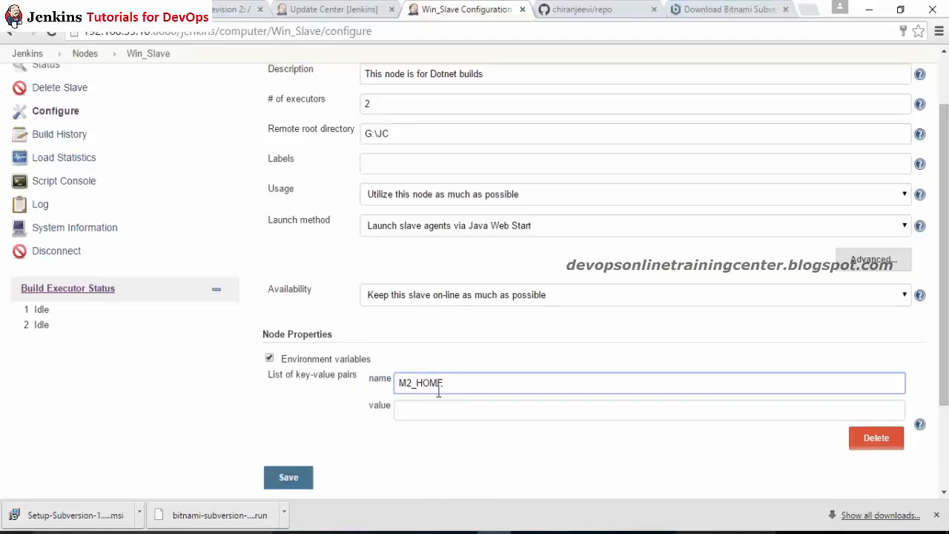
left_click(492, 410)
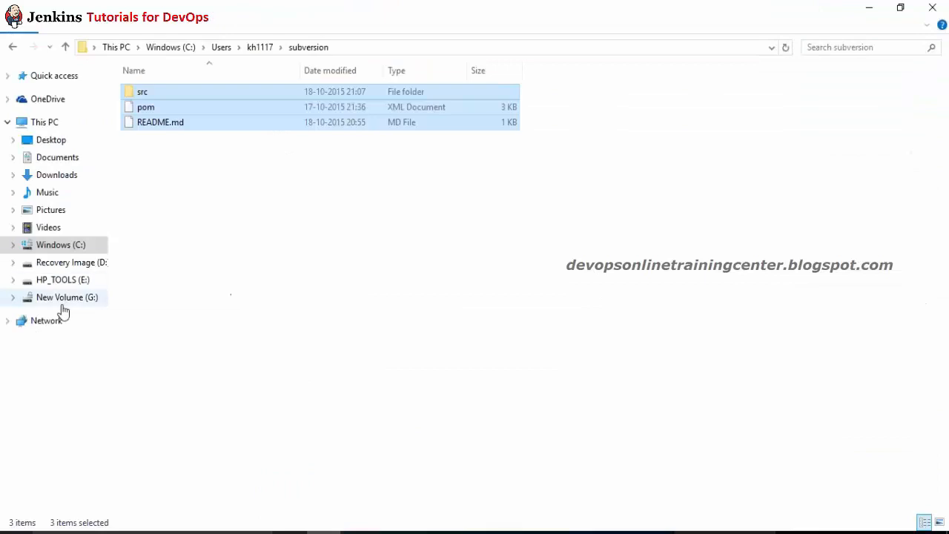
left_click(64, 300)
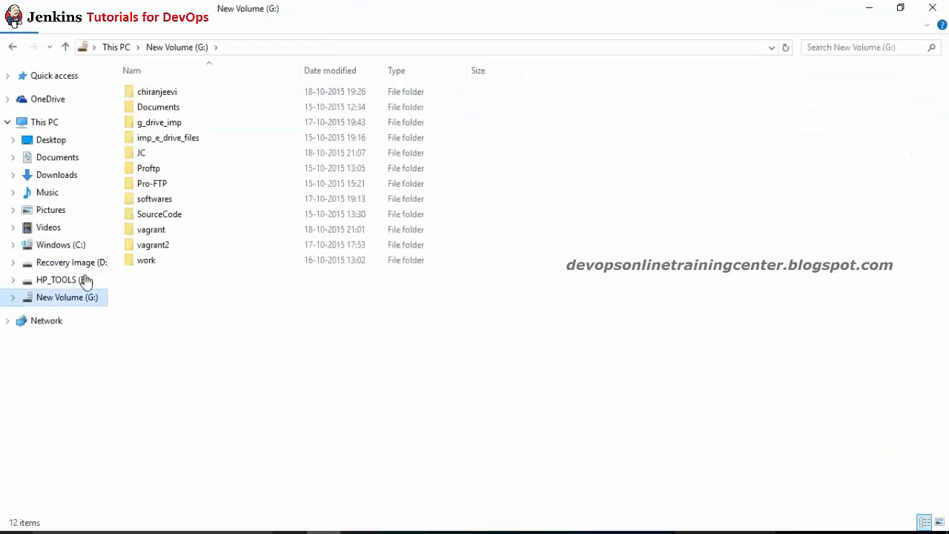
Step: Browse to G:\g_drive_imp\Maven_Practice_Online\apache-maven-3.1.1 and copy its full path
double_click(160, 124)
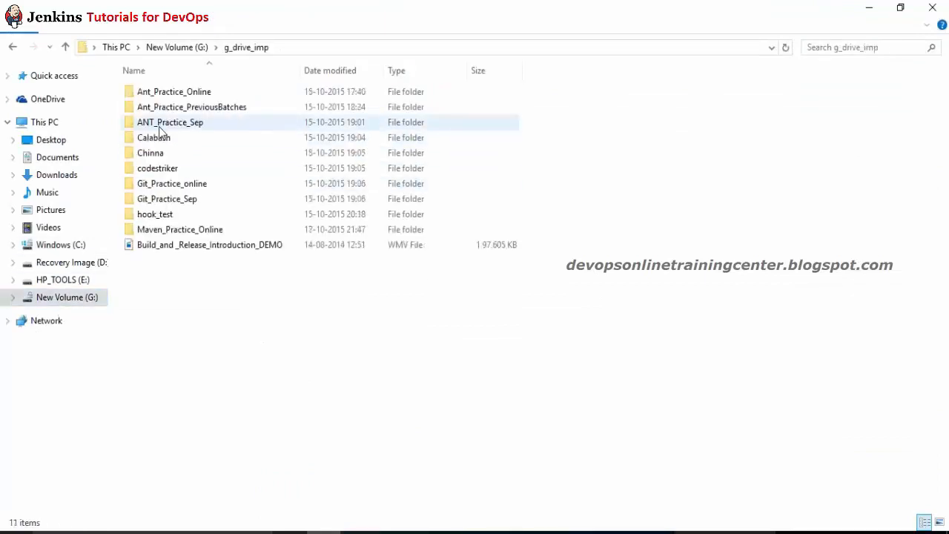
double_click(170, 230)
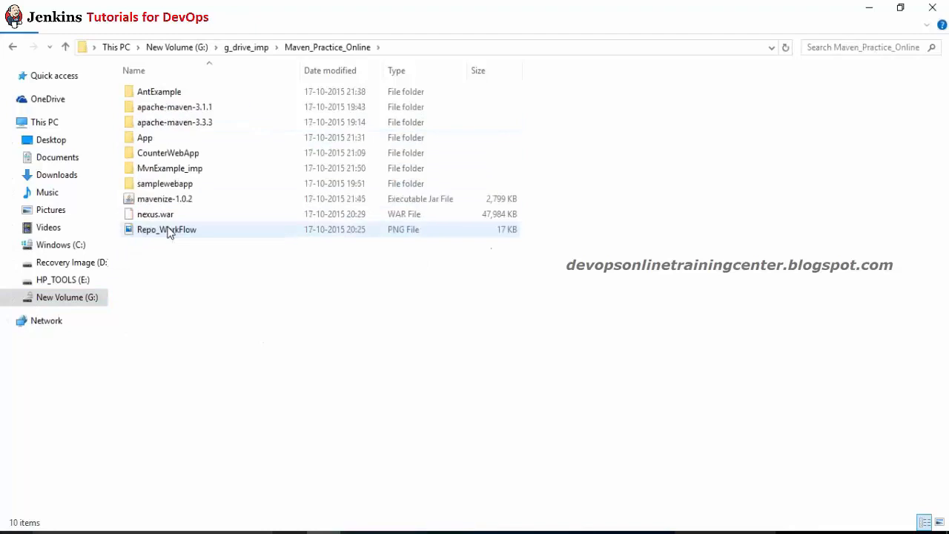
double_click(199, 109)
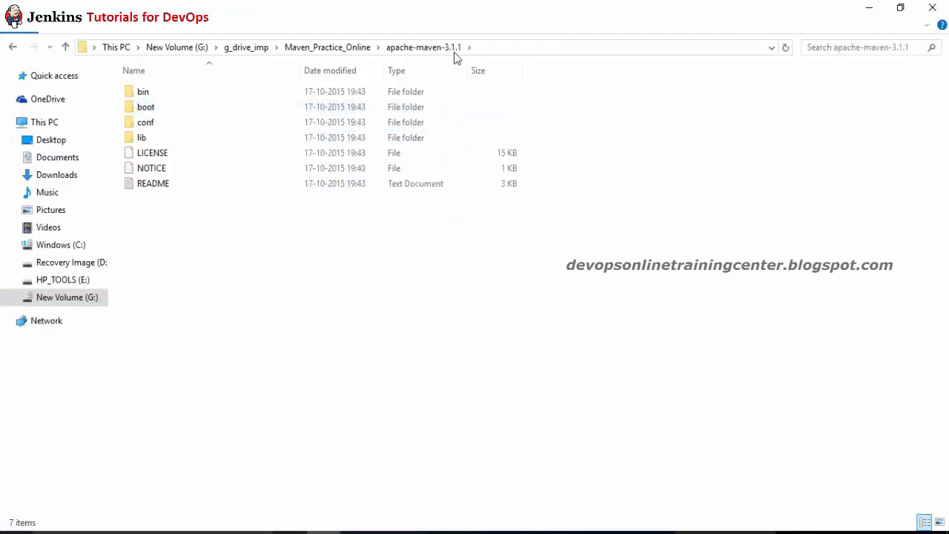
left_click(495, 49)
key("alt+Tab")
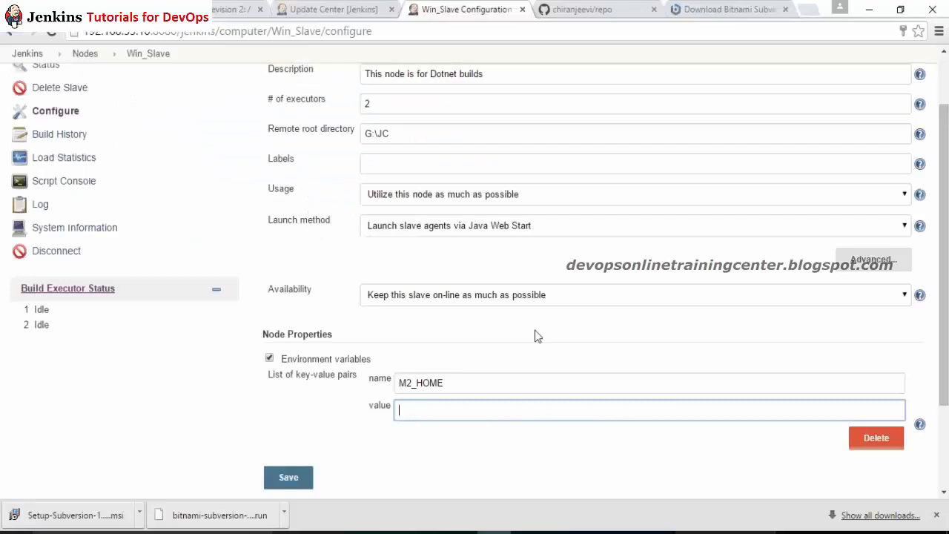
Step: Set M2_HOME to G:\g_drive_imp\Maven_Practice_Online\apache-maven-3.1.1 and save the Win_Slave node
key("ctrl+v")
left_click(283, 428)
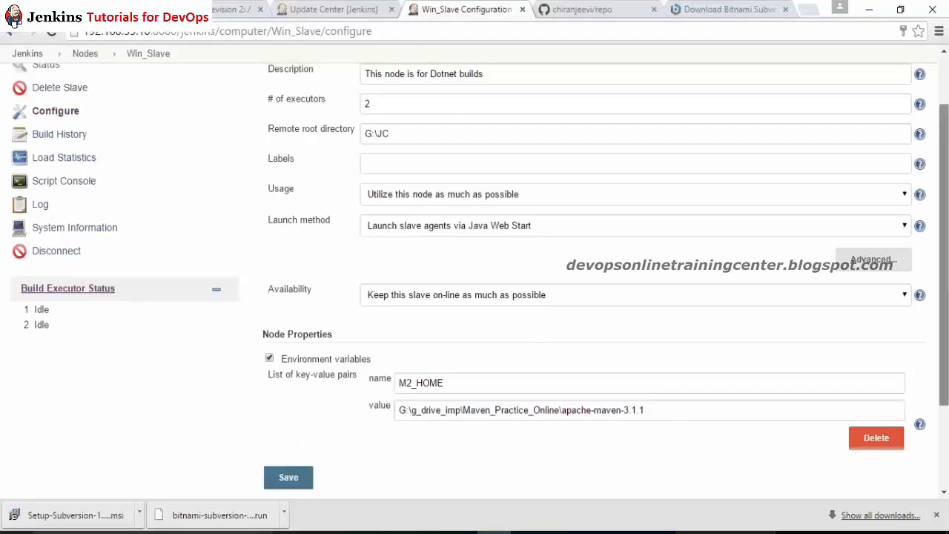
scroll(330, 410, "down", 1)
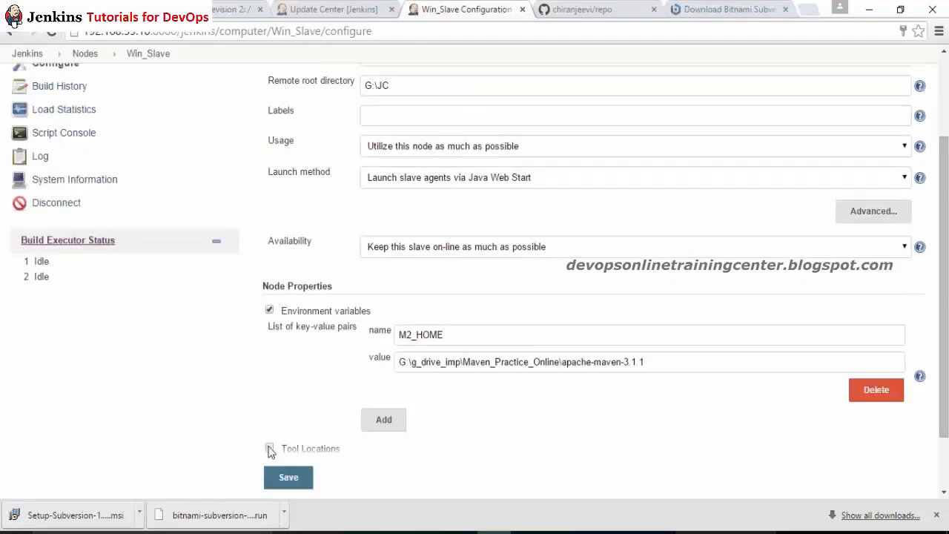
left_click(290, 480)
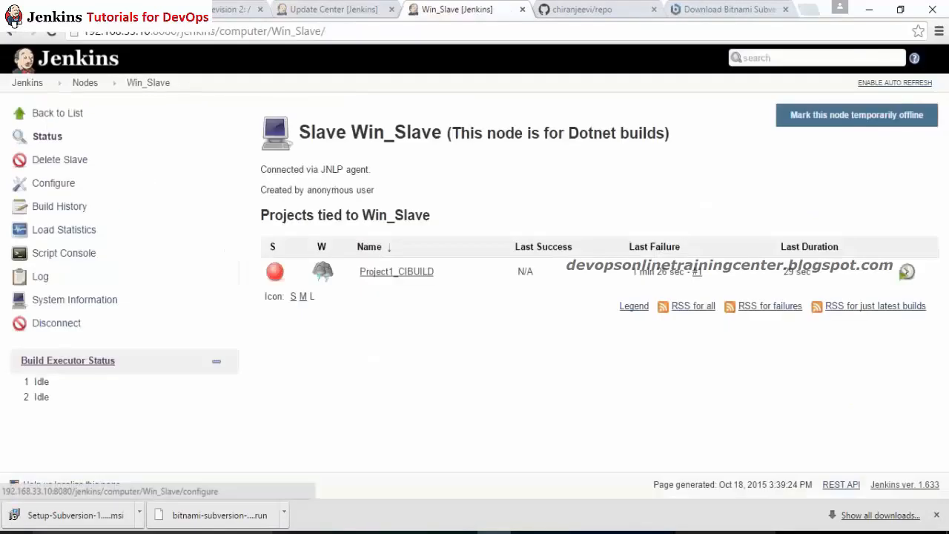
Step: Start adding a tool location to Win_Slave, then discard it and return to the dashboard
left_click(130, 189)
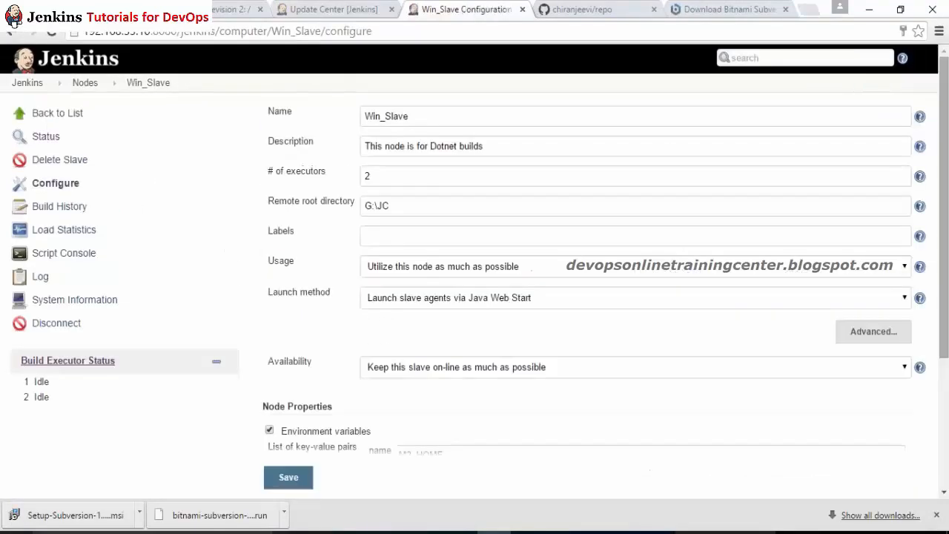
scroll(576, 260, "down", 3)
left_click(270, 376)
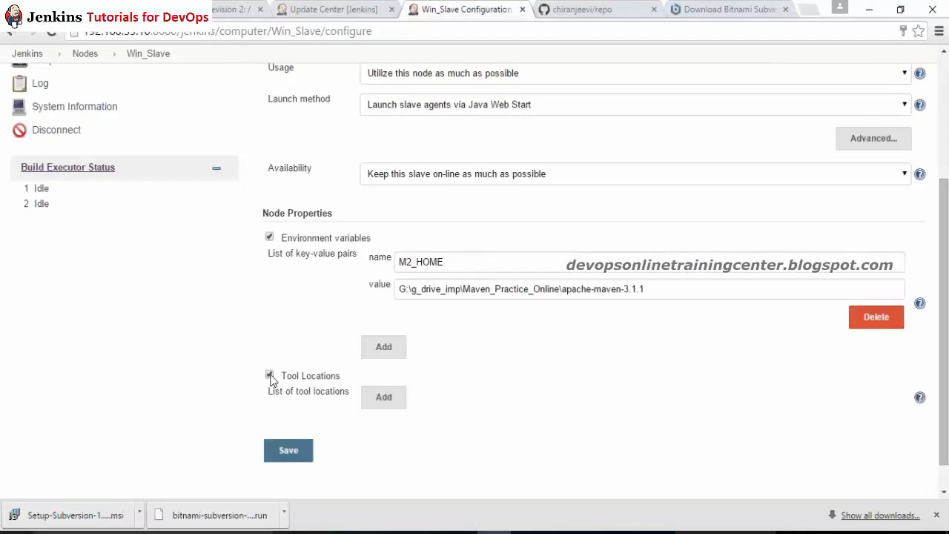
left_click(383, 397)
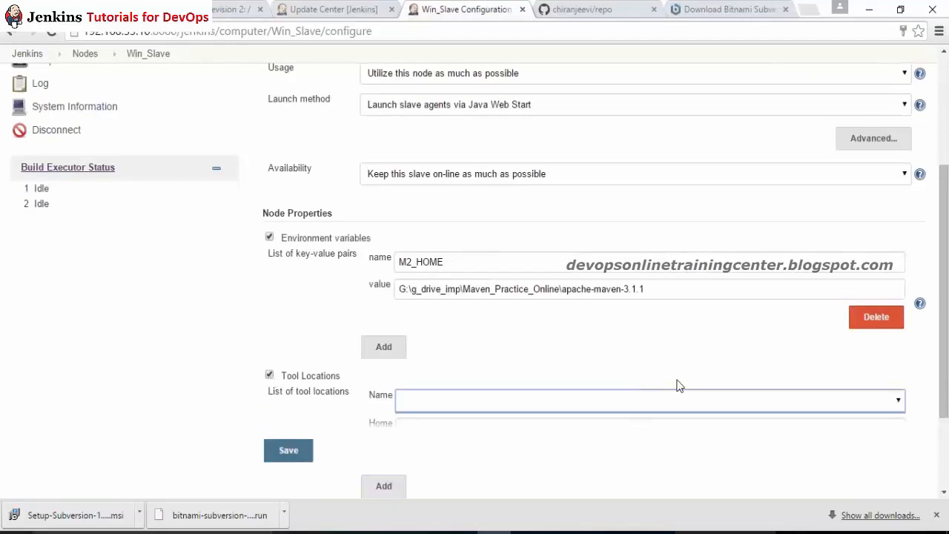
scroll(786, 366, "up", 3)
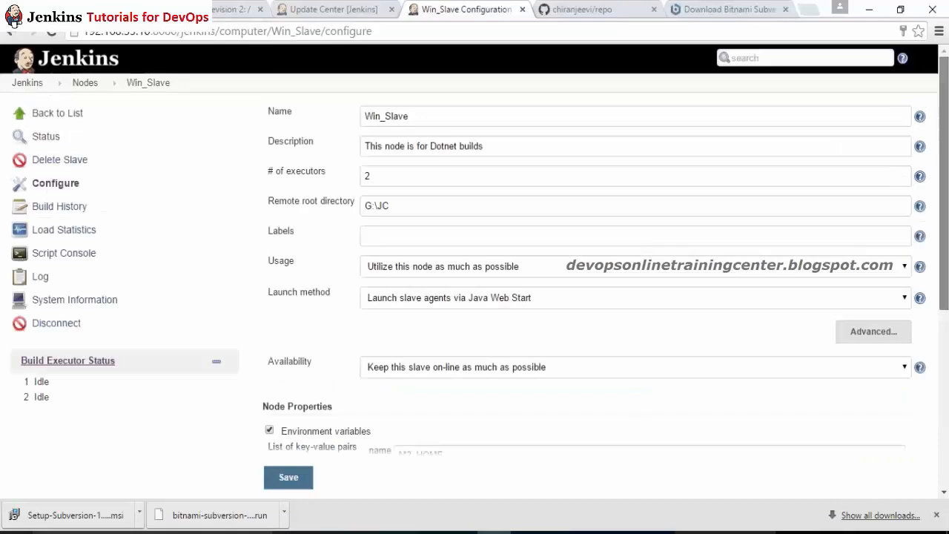
left_click(49, 92)
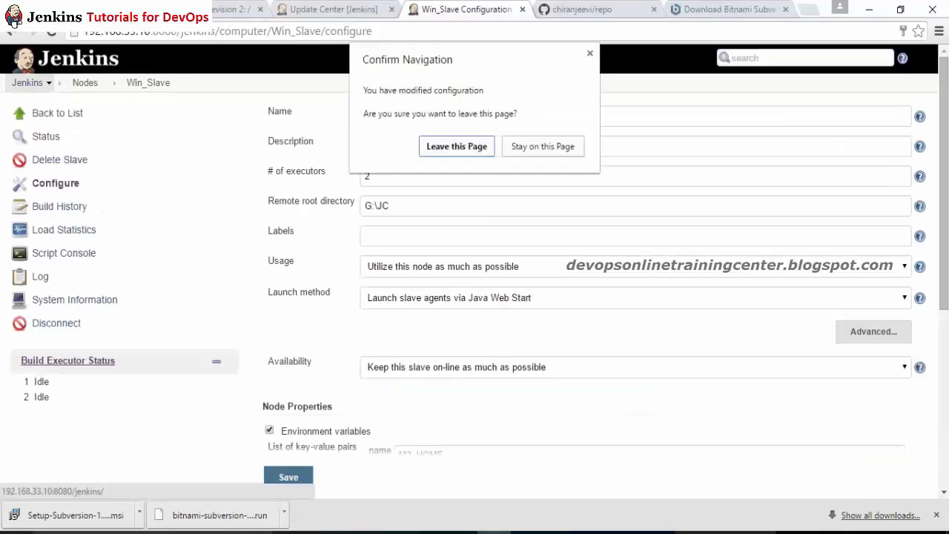
left_click(480, 151)
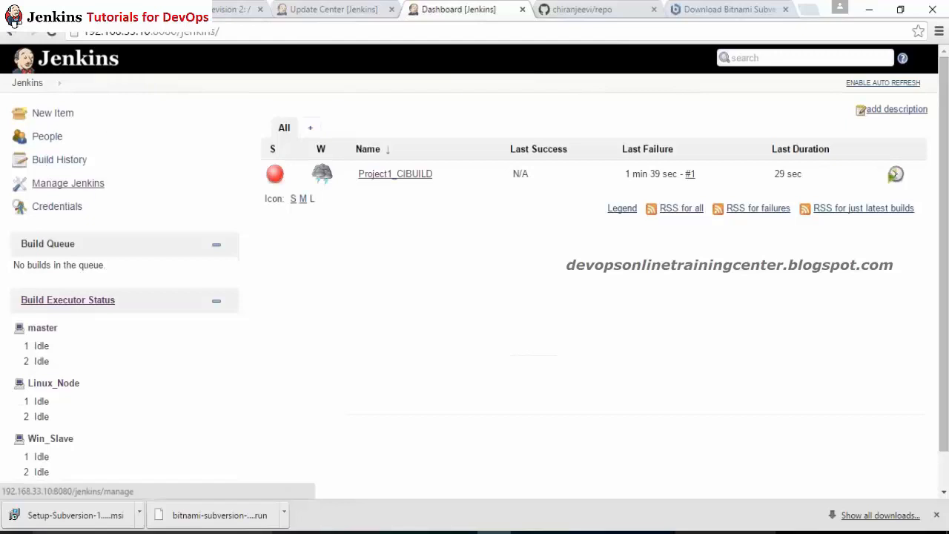
Step: Open Configure System and search the page to find the Maven section
left_click(52, 184)
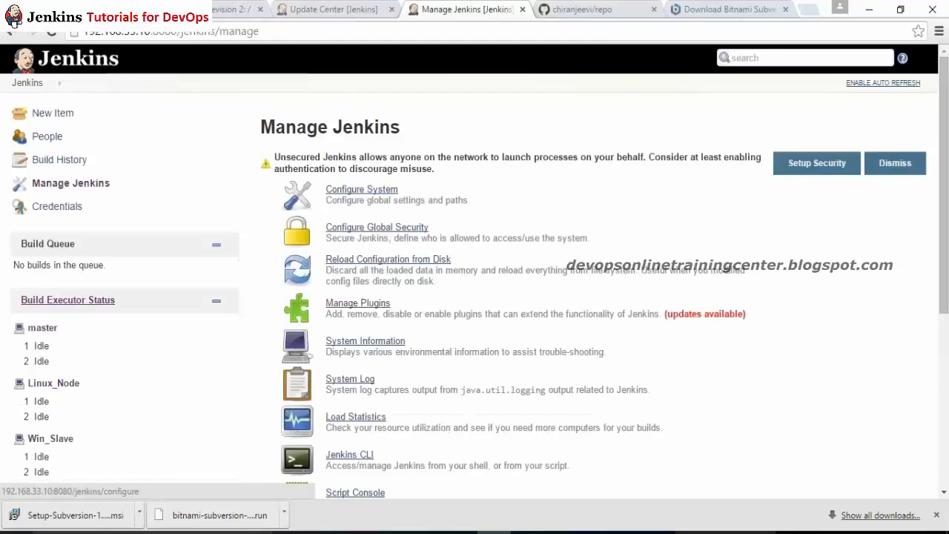
left_click(361, 190)
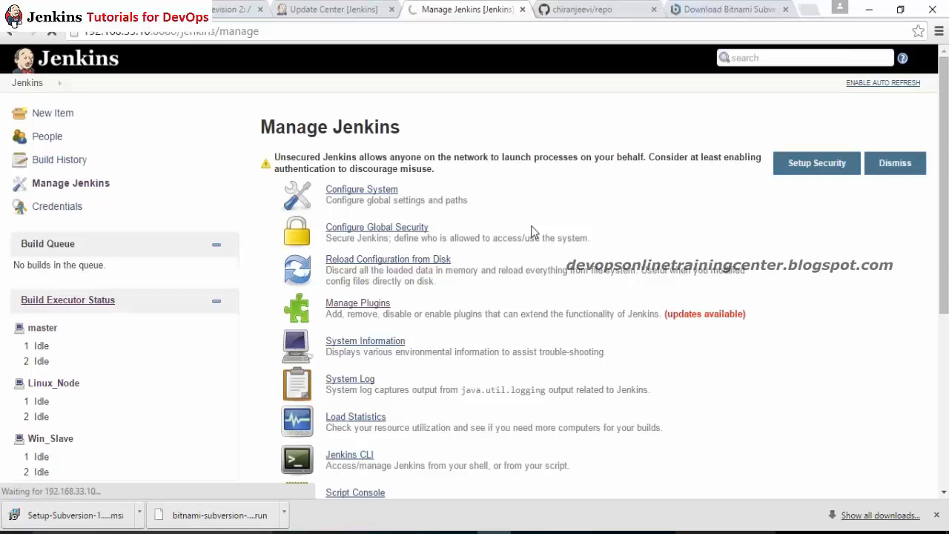
left_click(300, 9)
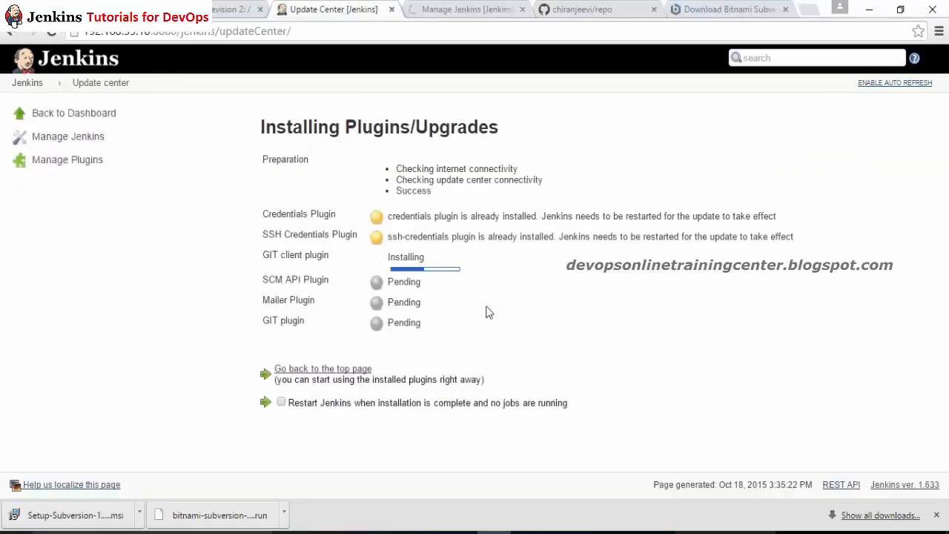
left_click(467, 9)
key("ctrl+f")
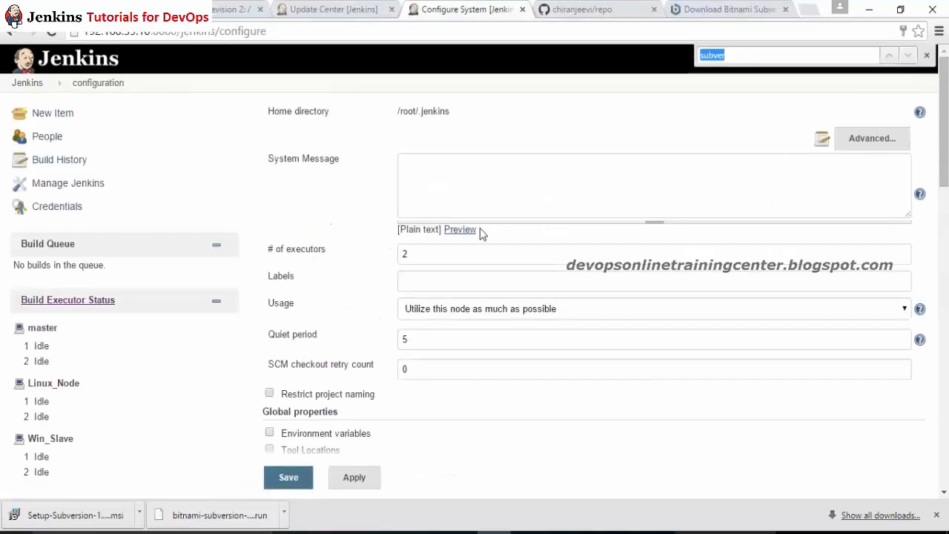
type("mave")
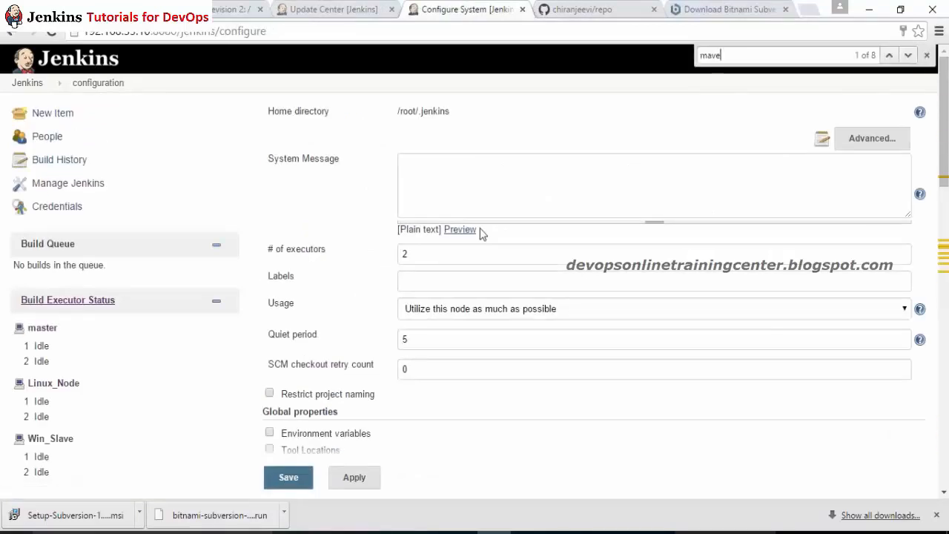
key("BackSpace")
key("BackSpace")
key("BackSpace")
type("sve")
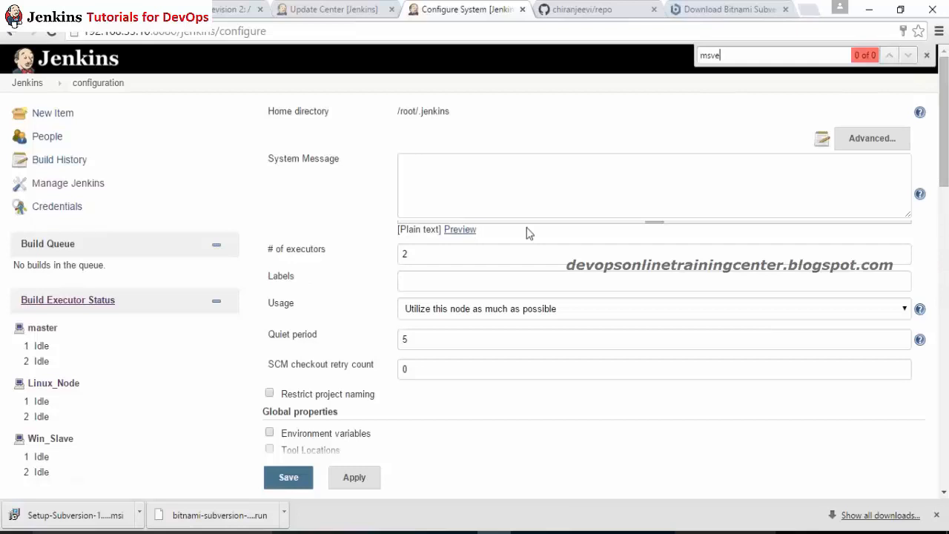
key("BackSpace")
key("BackSpace")
key("BackSpace")
type("ave")
key("Return")
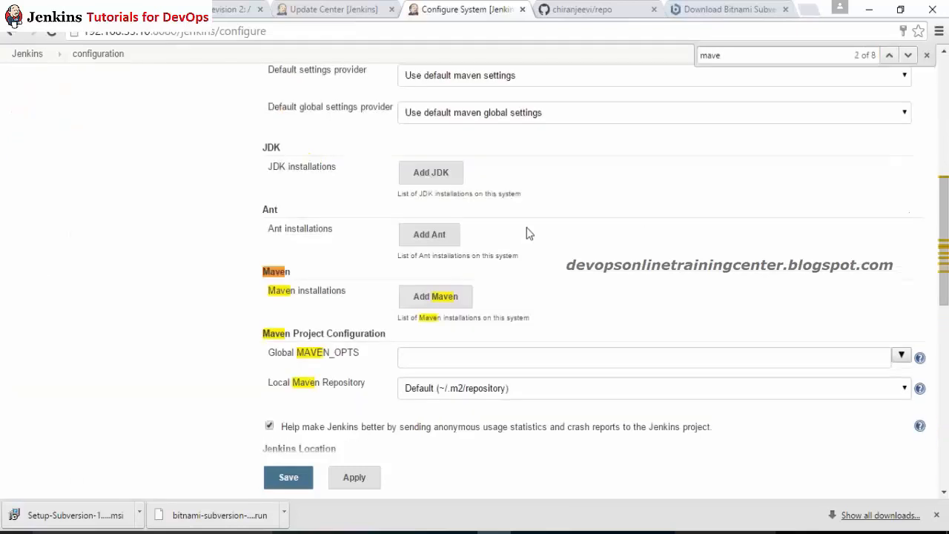
key("Return")
key("Return")
key("Return")
key("Return")
key("Return")
key("Return")
key("Return")
key("Return")
Step: Add a Maven installation MyMAVEN that auto-installs version 3.1.1 from Apache, and save
left_click(447, 299)
left_click(718, 311)
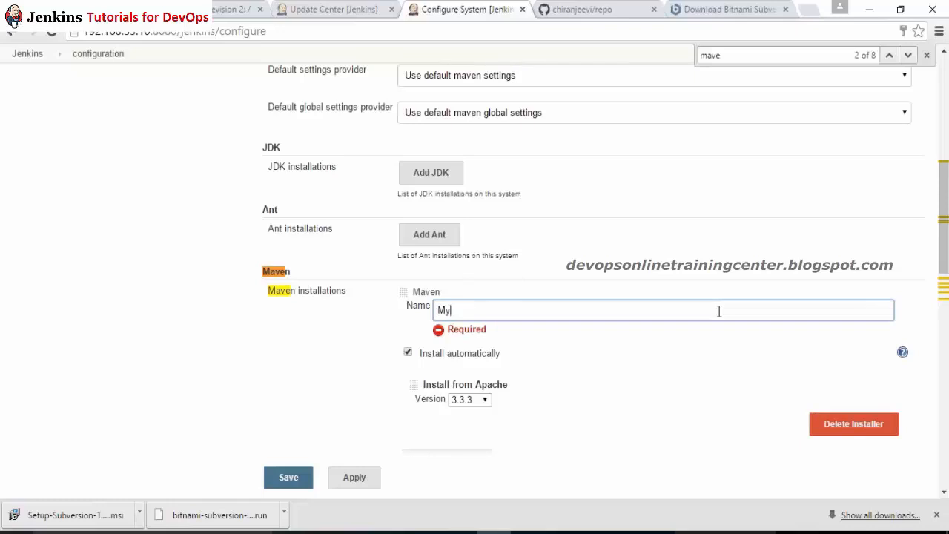
left_click(530, 349)
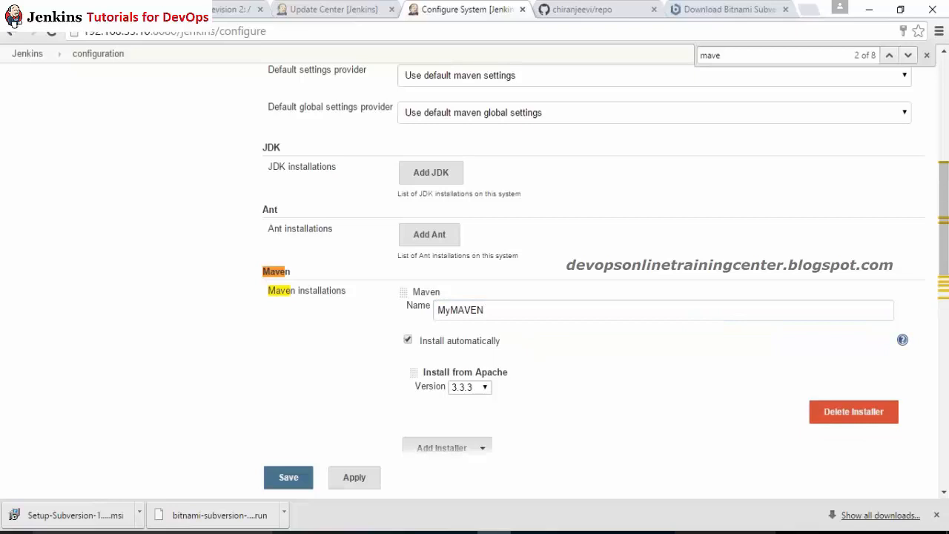
left_click(407, 340)
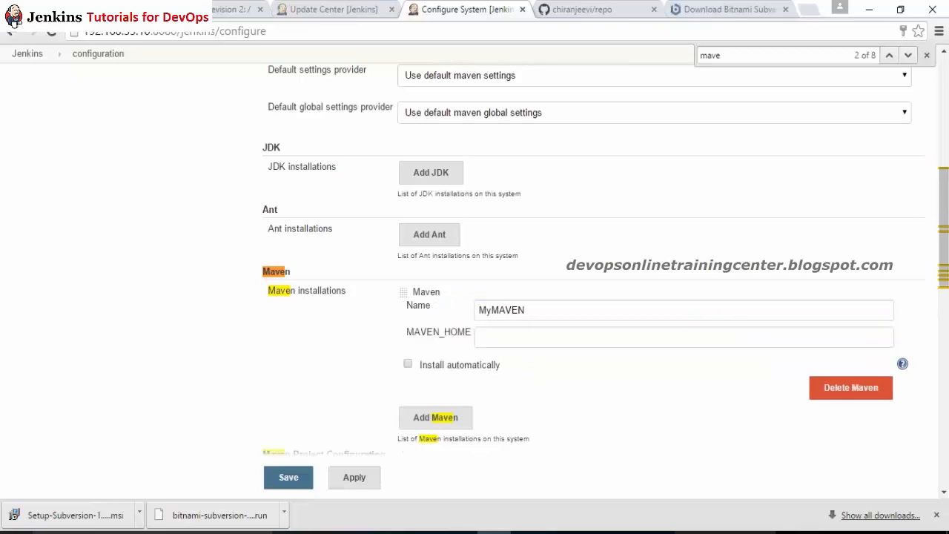
left_click(502, 340)
left_click(409, 365)
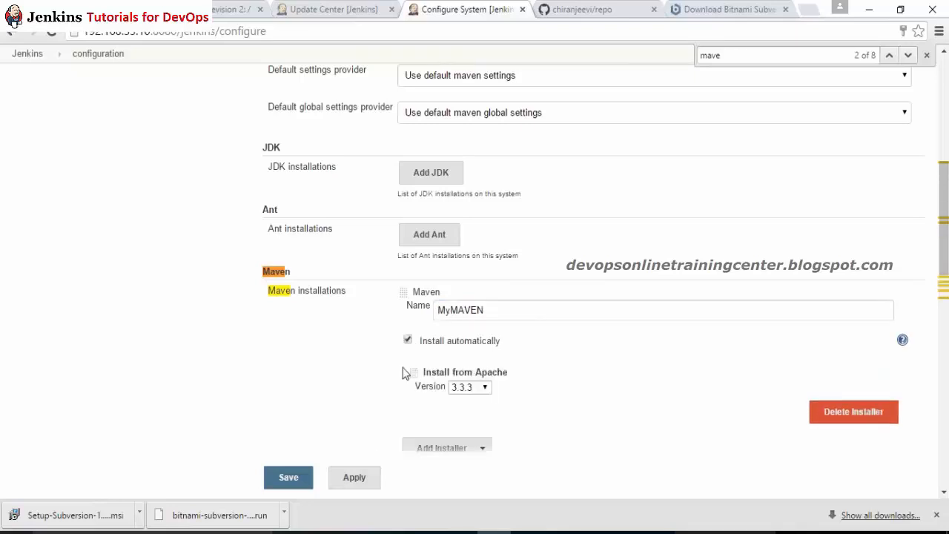
left_click(468, 389)
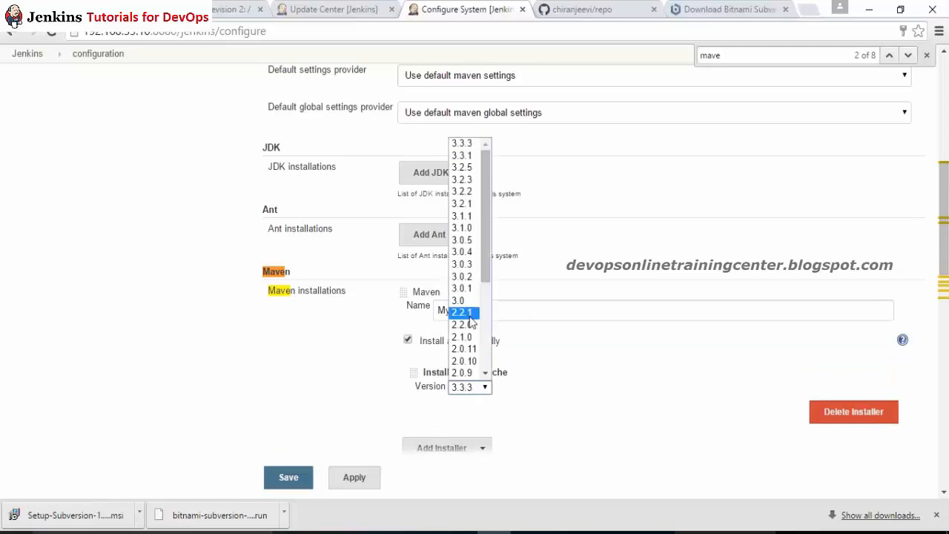
left_click(463, 216)
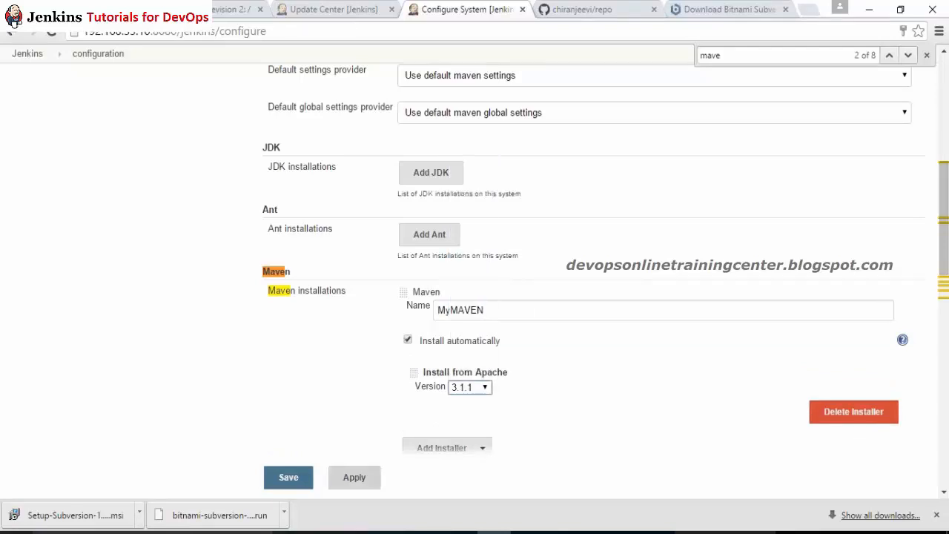
left_click(300, 477)
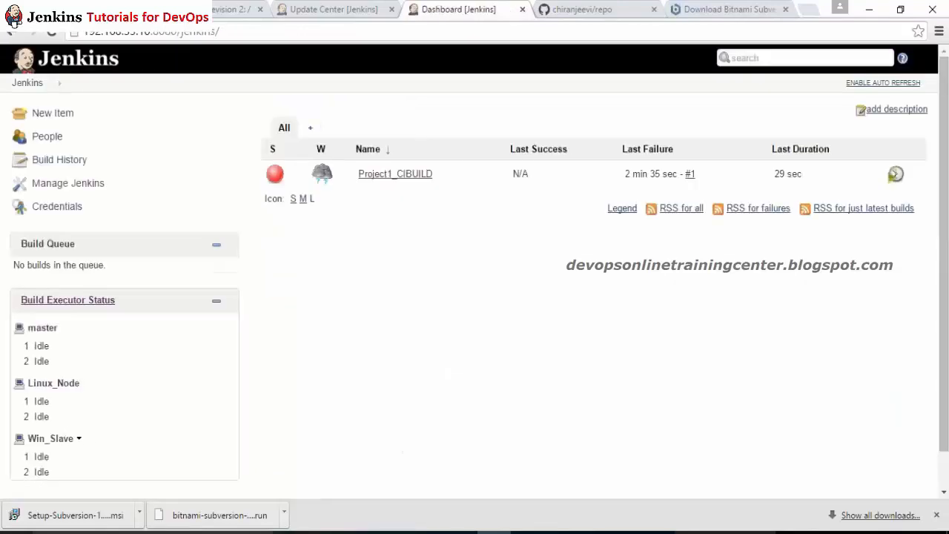
Step: Give Win_Slave a MyMAVEN tool location with home G:\g_drive_imp\Maven_Practice_Online\apache-maven-3.1.1\bin and save
left_click(52, 441)
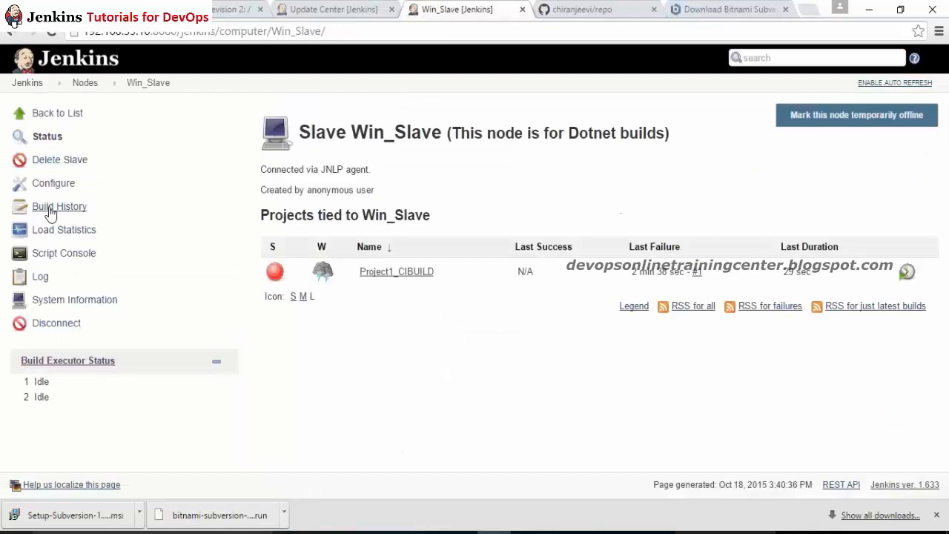
left_click(51, 187)
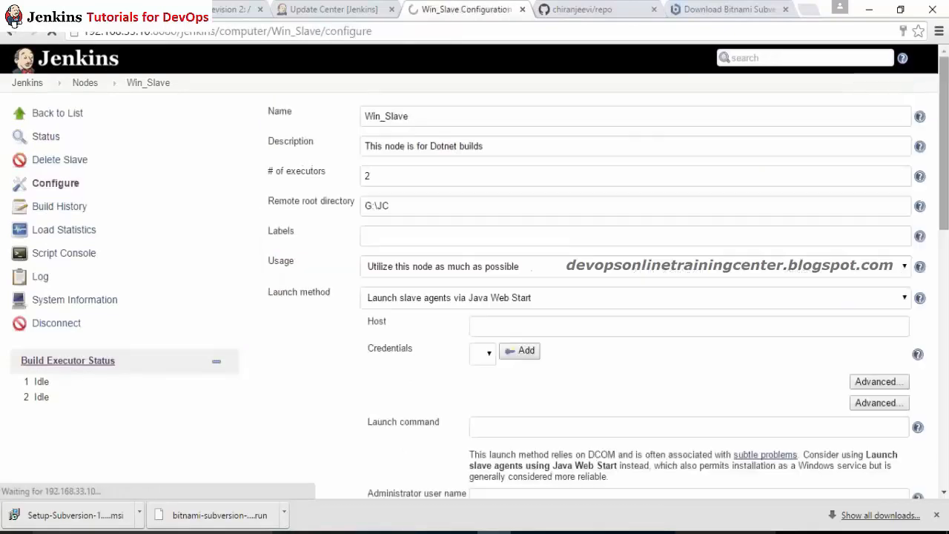
scroll(475, 267, "down", 3)
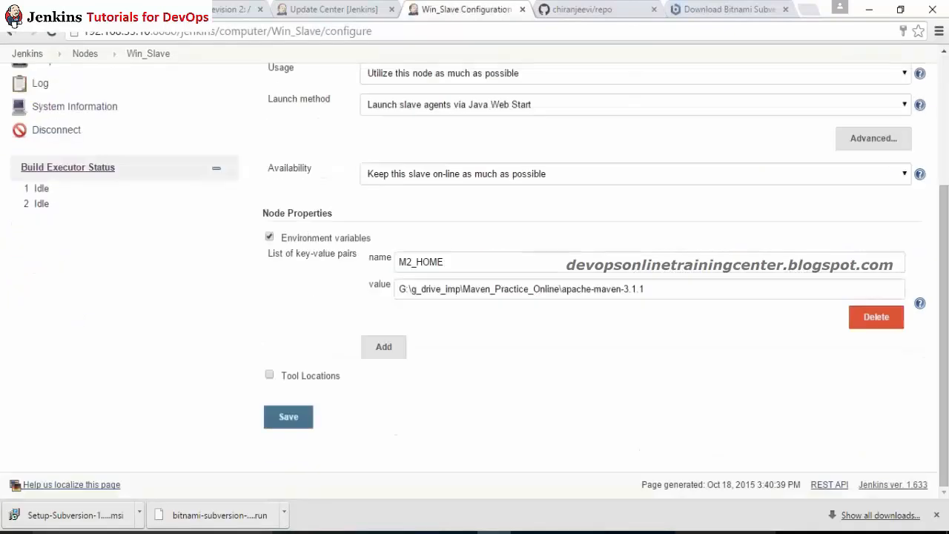
left_click(280, 378)
left_click(383, 396)
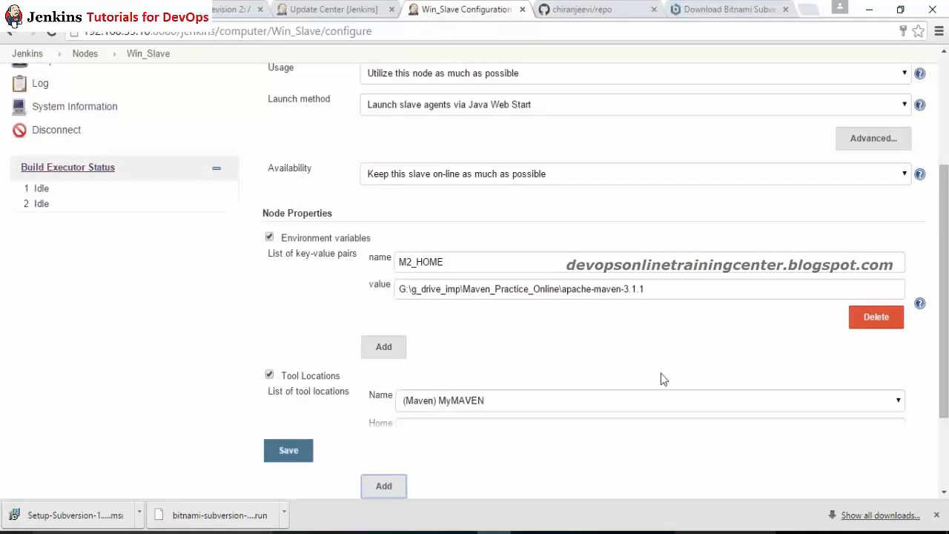
scroll(479, 323, "down", 2)
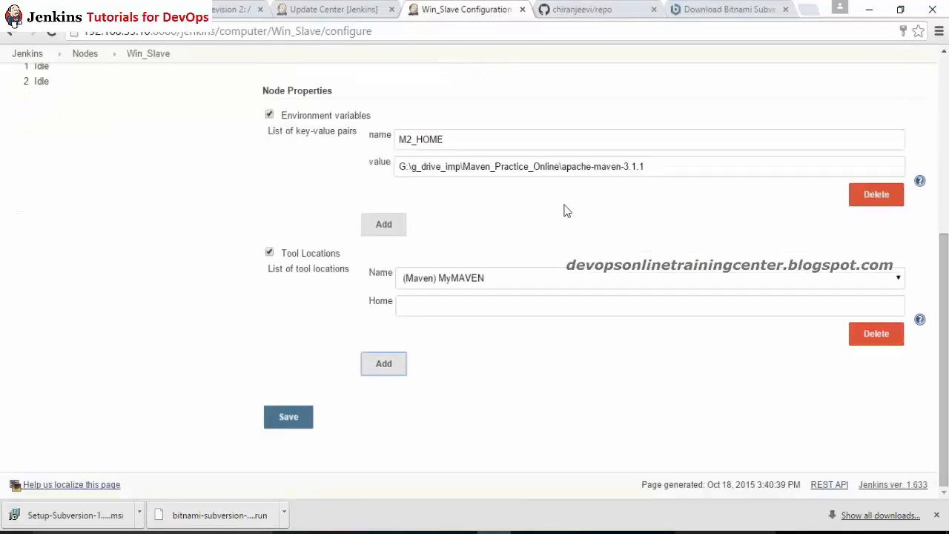
triple_click(685, 163)
key("ctrl+c")
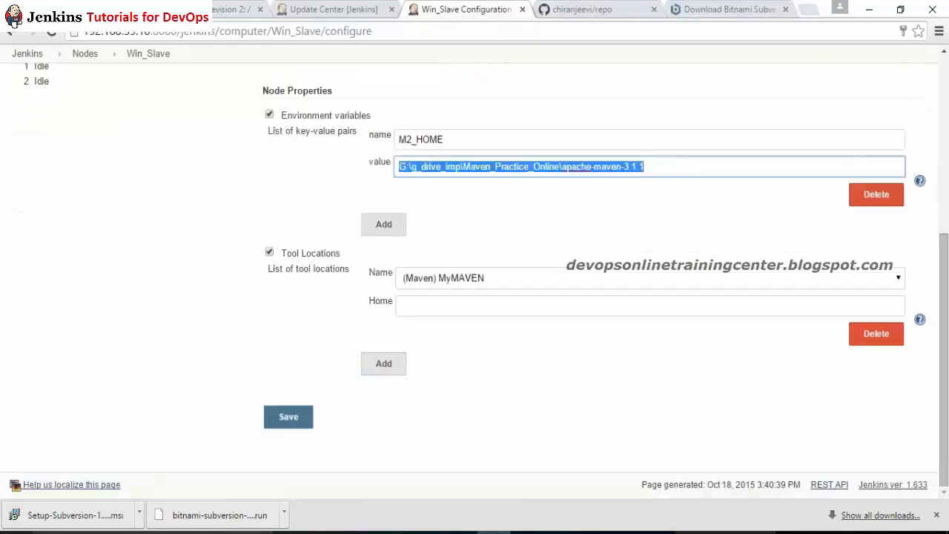
left_click(490, 311)
key("ctrl+v")
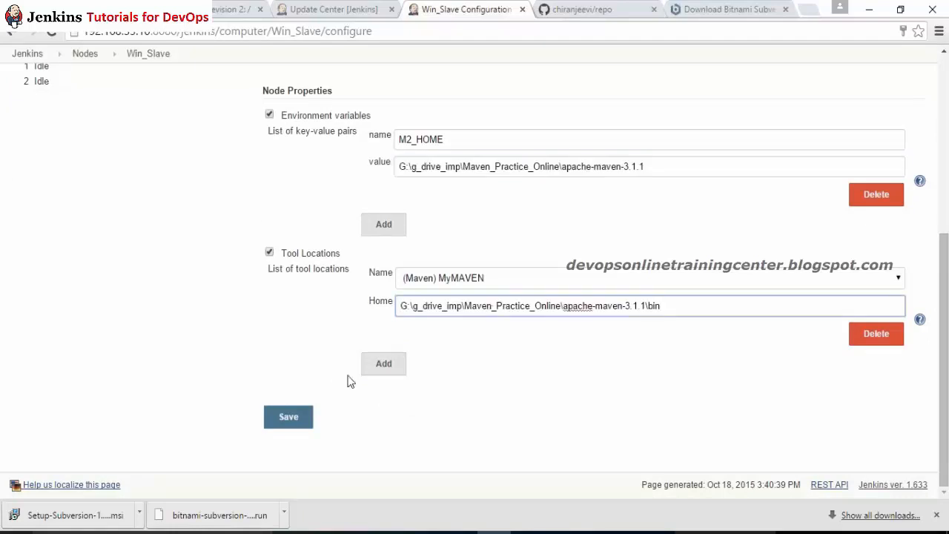
left_click(272, 356)
left_click(288, 417)
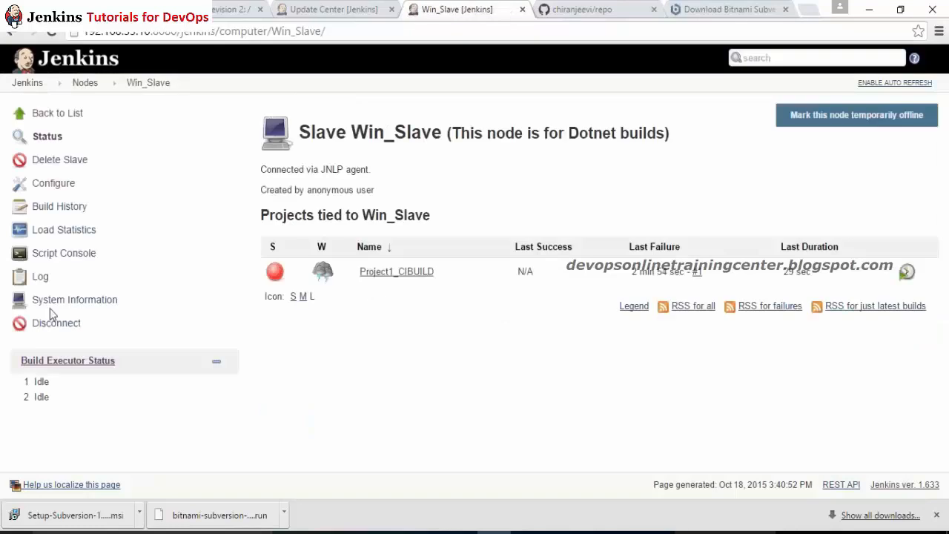
Step: Disconnect the Win_Slave agent and close its terminated agent window
left_click(56, 323)
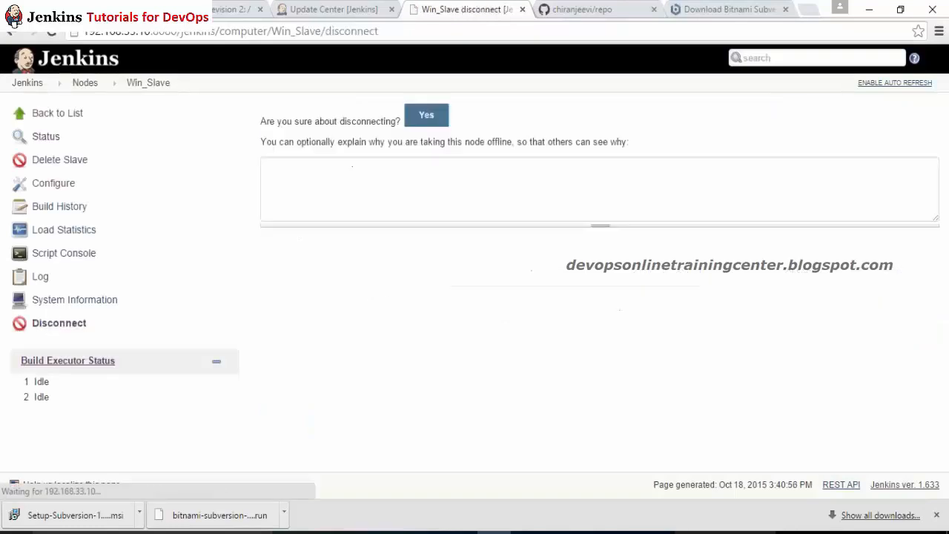
left_click(426, 115)
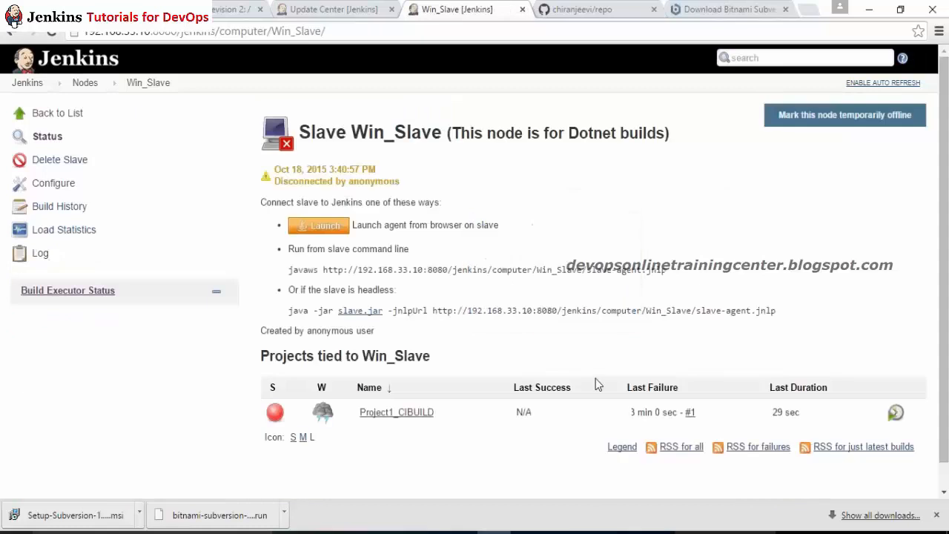
left_click(598, 532)
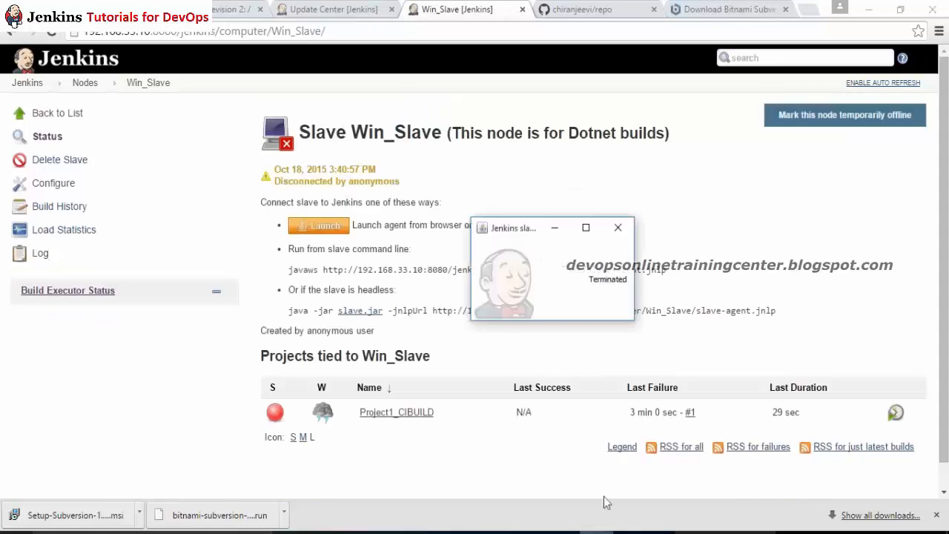
left_click(619, 229)
left_click(18, 33)
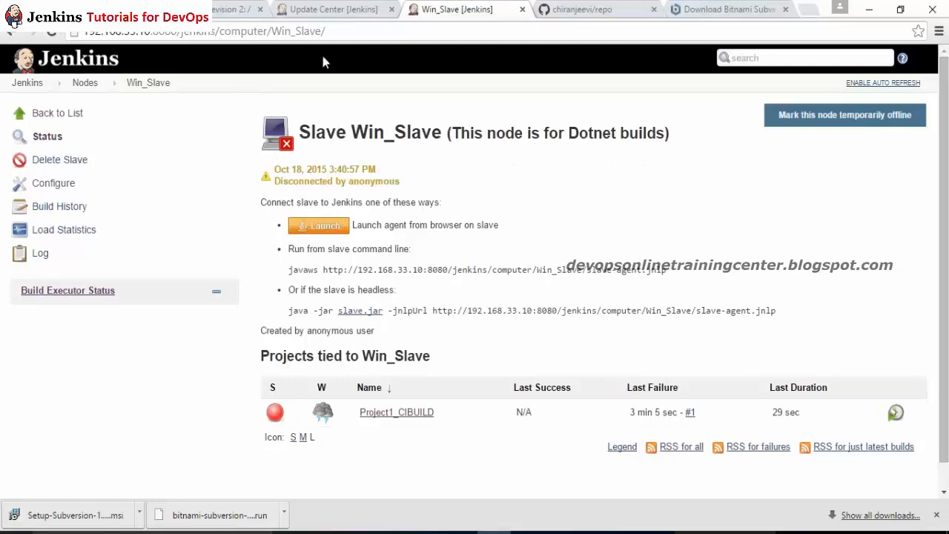
Step: Relaunch the Win_Slave agent from the downloaded JNLP file, then open Project1_CIBUILD
left_click(327, 234)
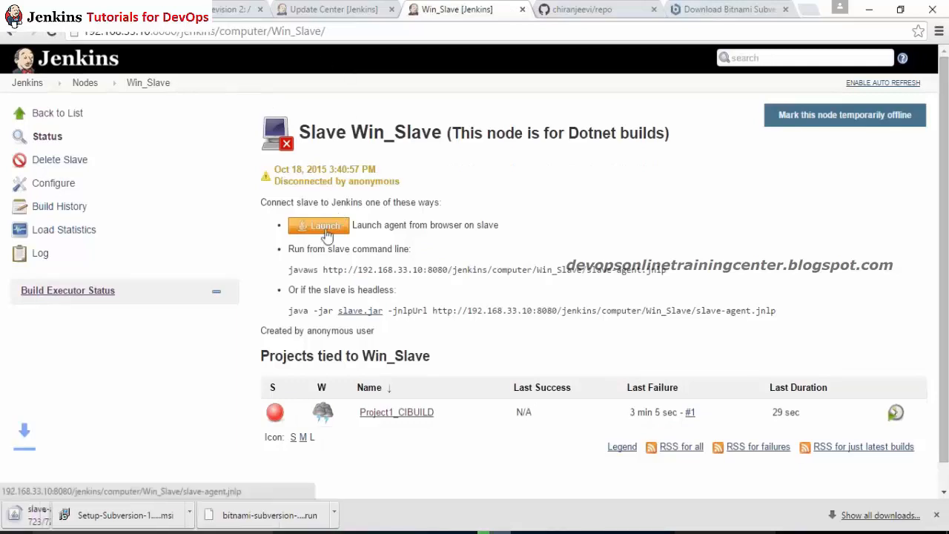
left_click(98, 521)
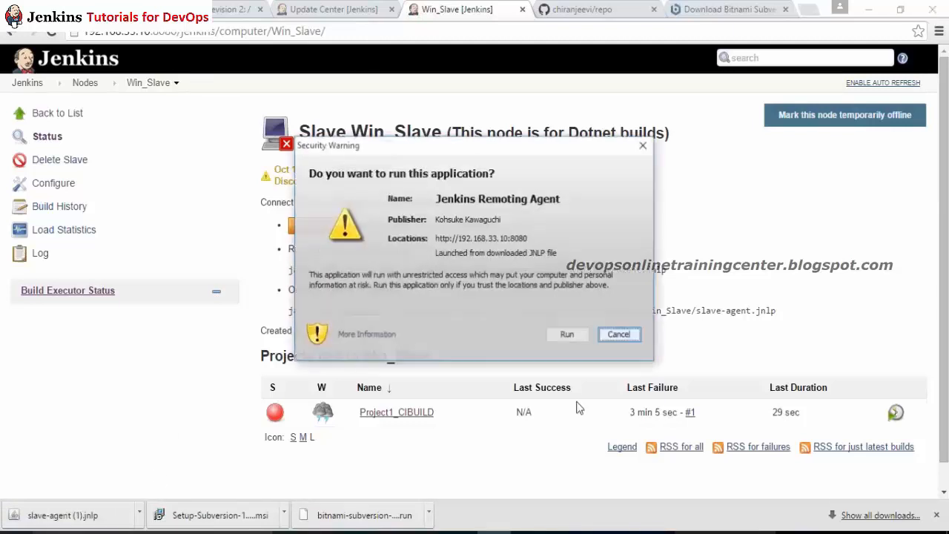
left_click(571, 339)
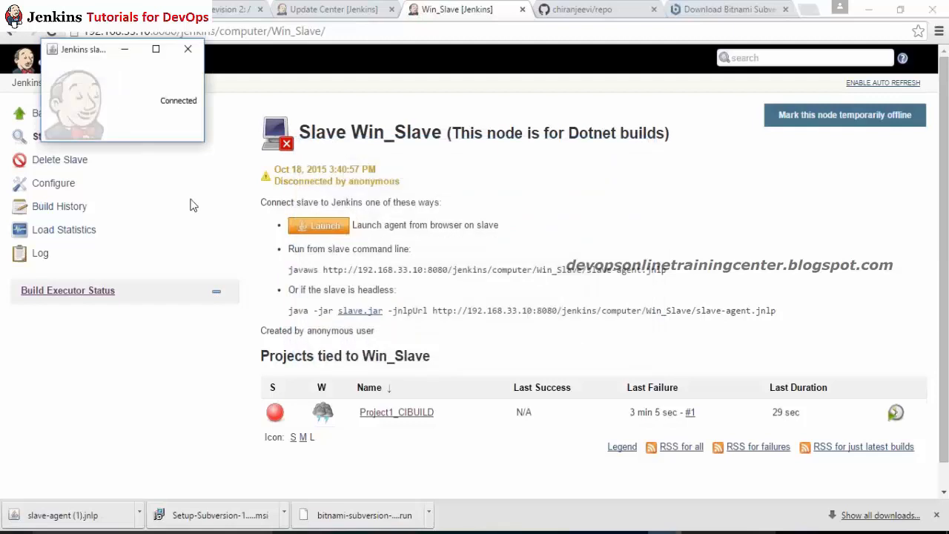
left_click(284, 234)
left_click(324, 31)
key("alt+Tab")
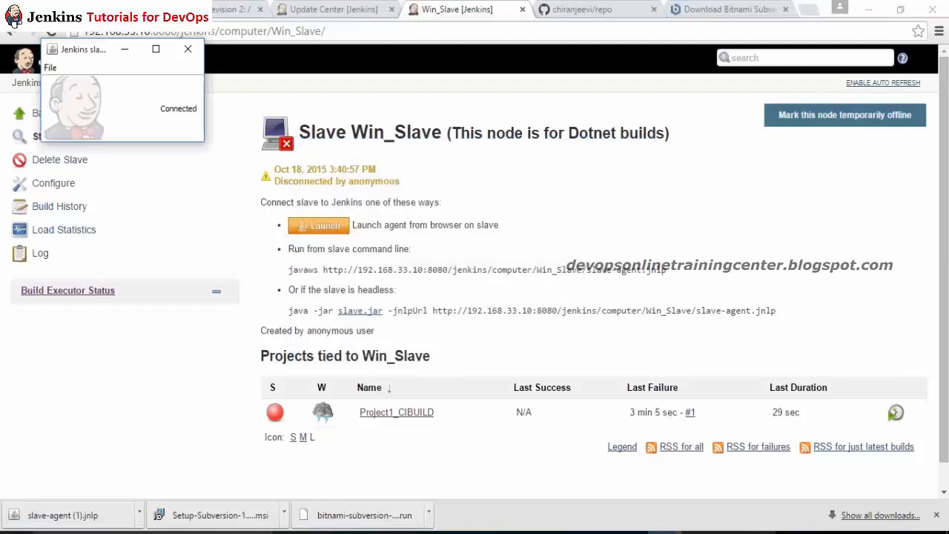
key("alt+Tab")
key("Return")
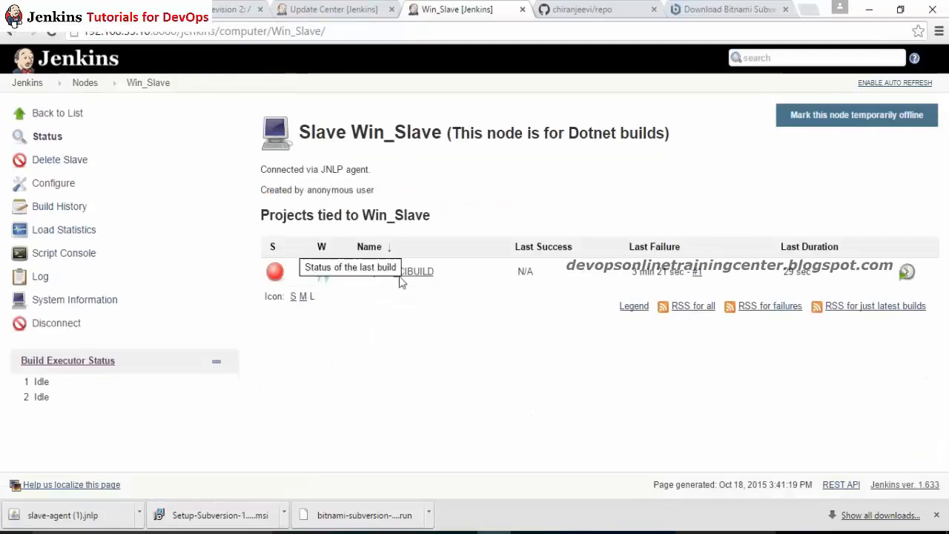
left_click(404, 272)
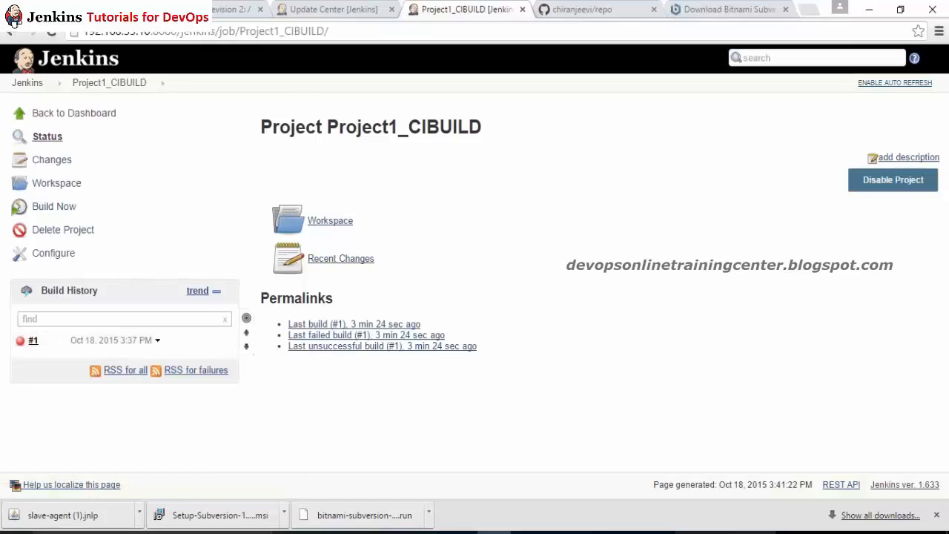
Step: Run build #2 of Project1_CIBUILD and check its console, which again fails on 'mvn' not recognized
left_click(72, 213)
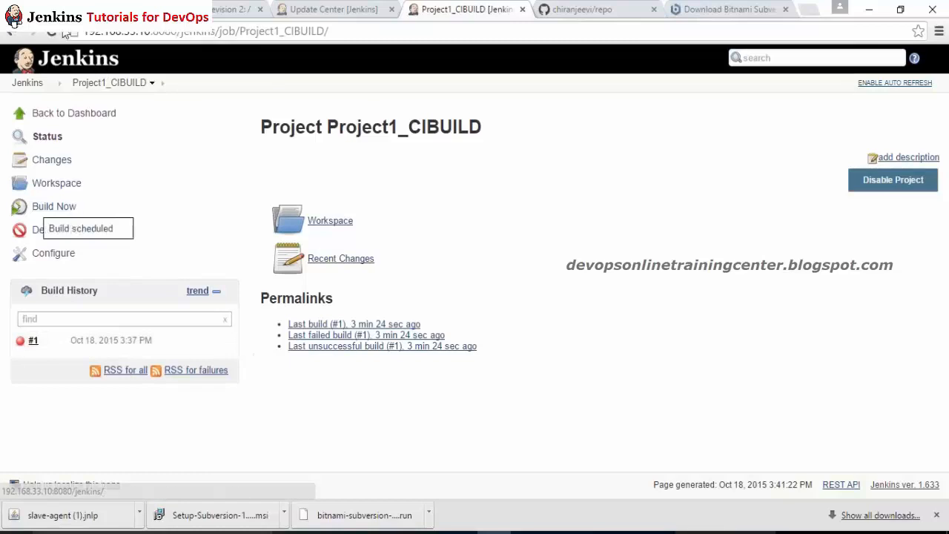
left_click(53, 32)
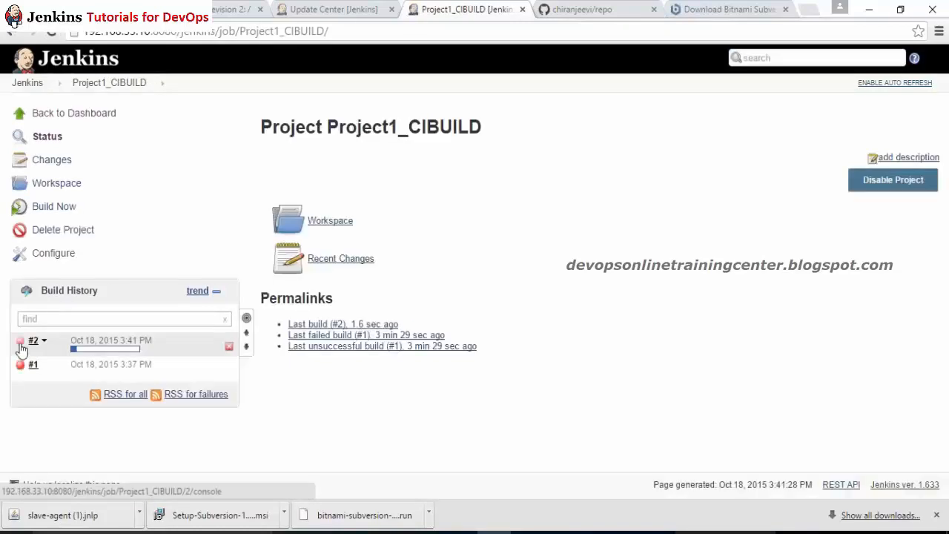
left_click(21, 341)
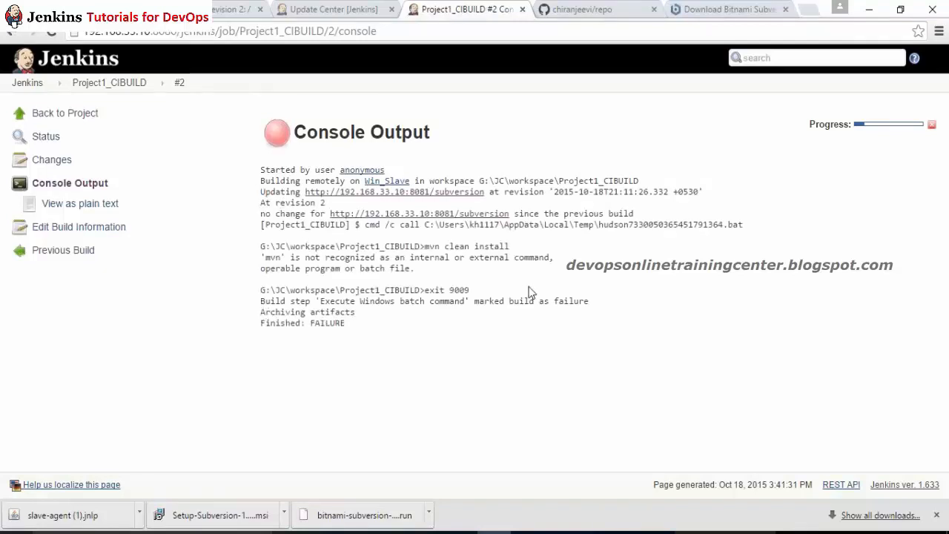
left_click(152, 89)
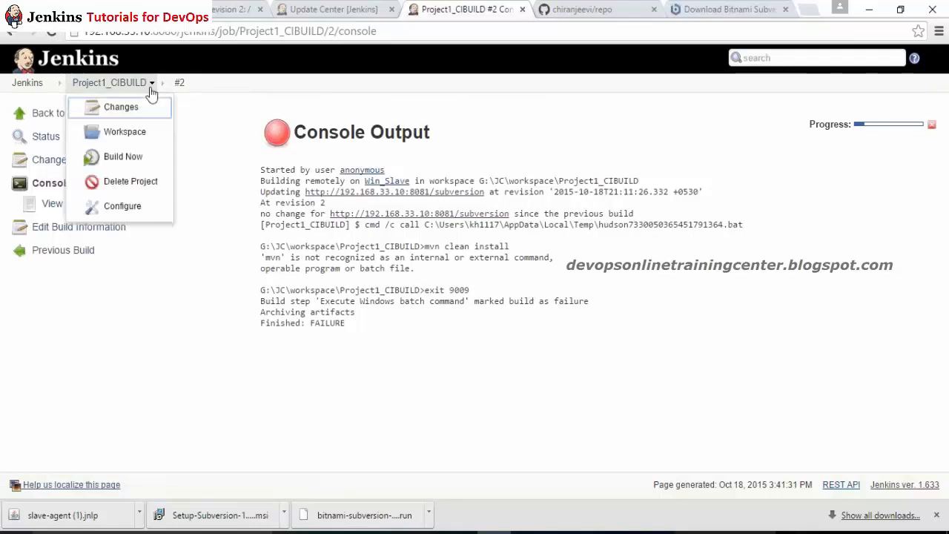
Step: Insert set M2_HOME=G:\g_drive_imp\Maven_Practice_Online\apache-maven-3.1.1 above mvn clean install and save the job
left_click(130, 205)
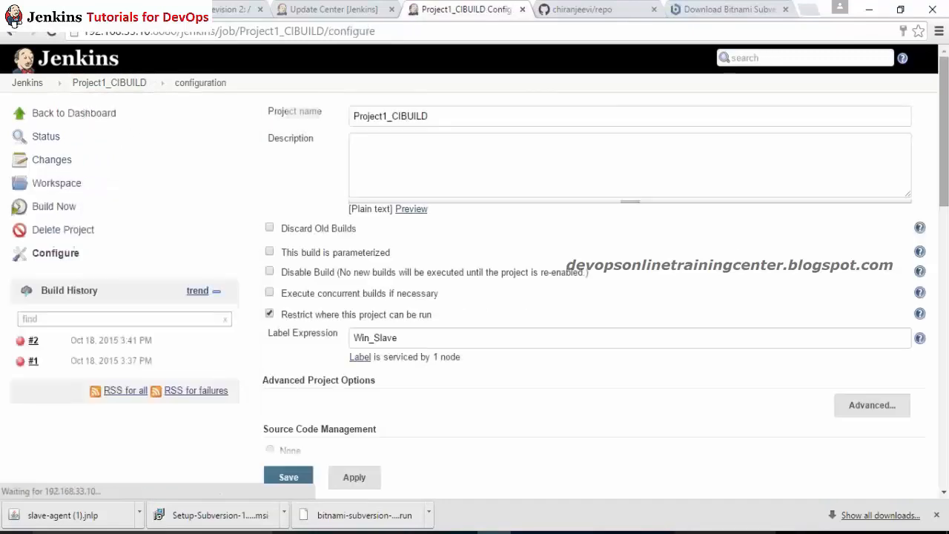
scroll(474, 267, "down", 8)
left_click(572, 389)
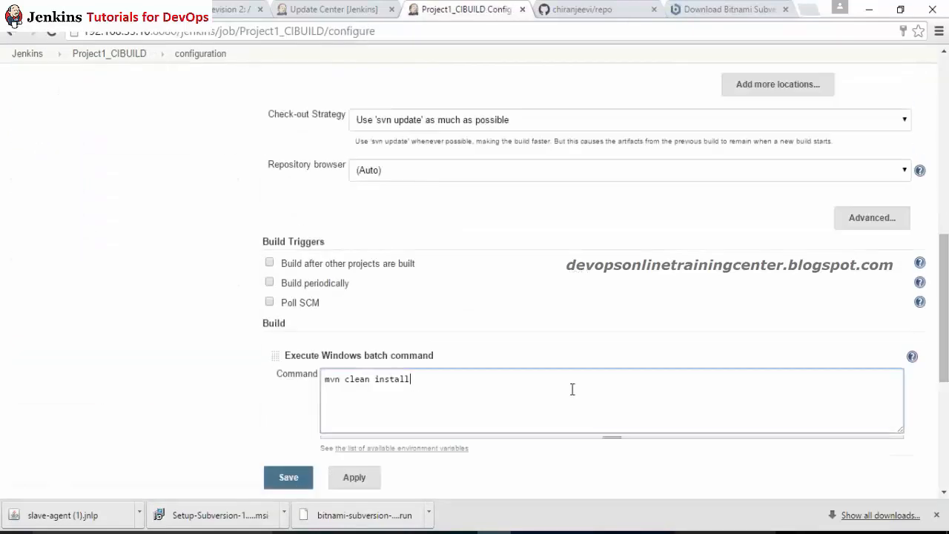
key("Return")
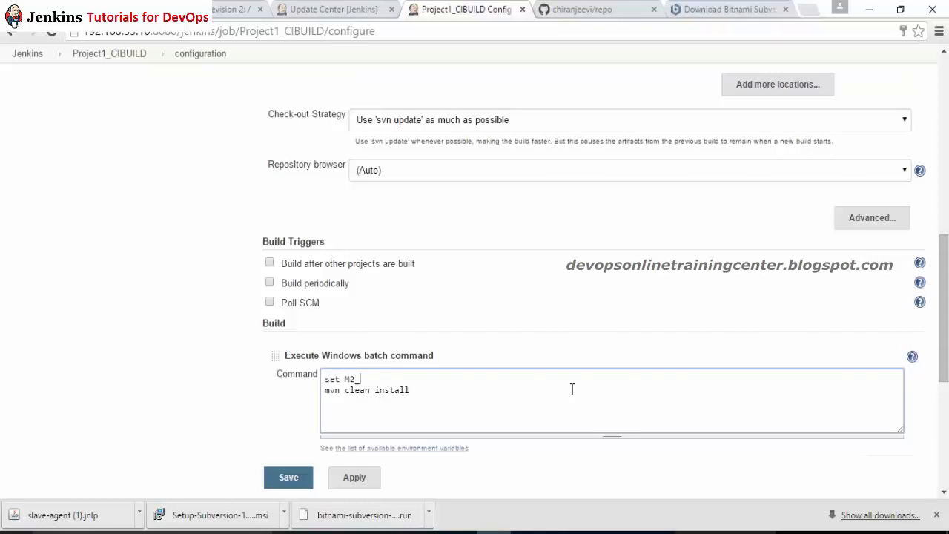
key("ctrl+v")
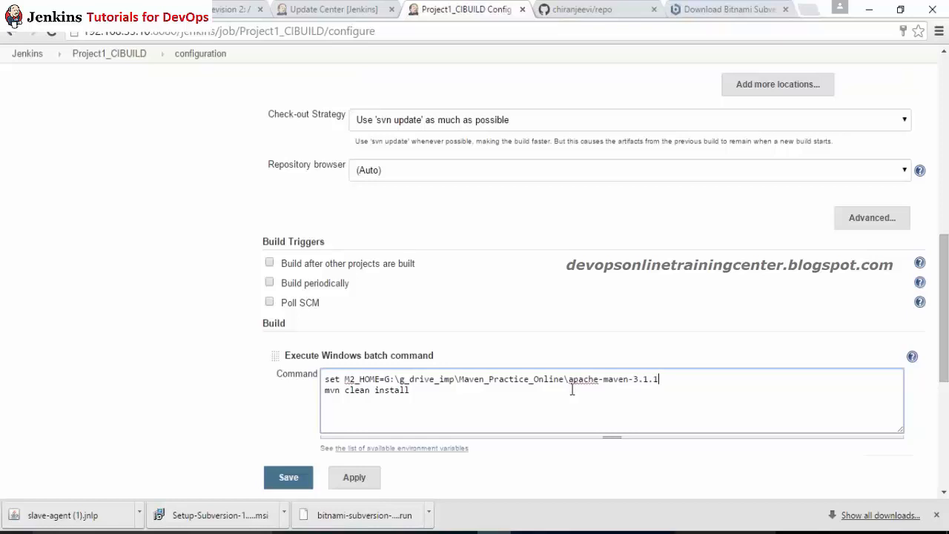
left_click(362, 480)
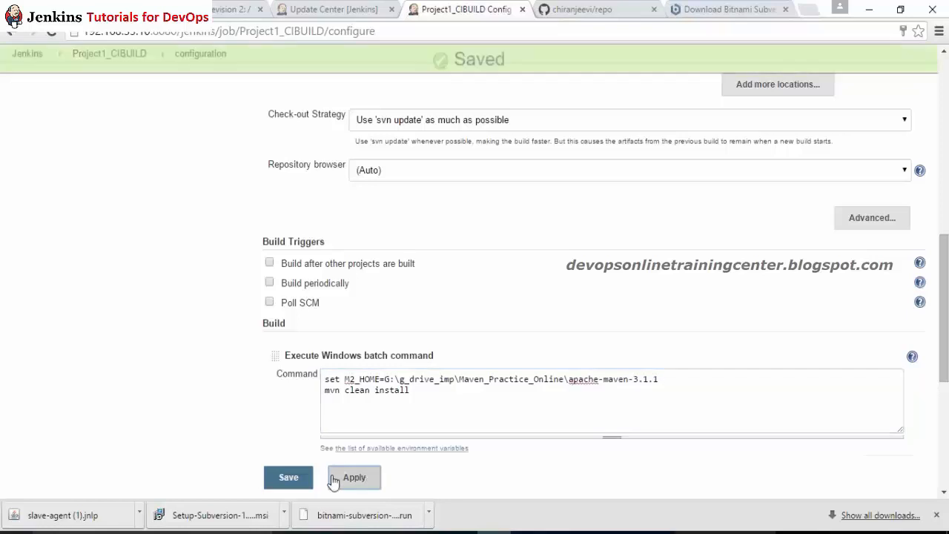
left_click(291, 478)
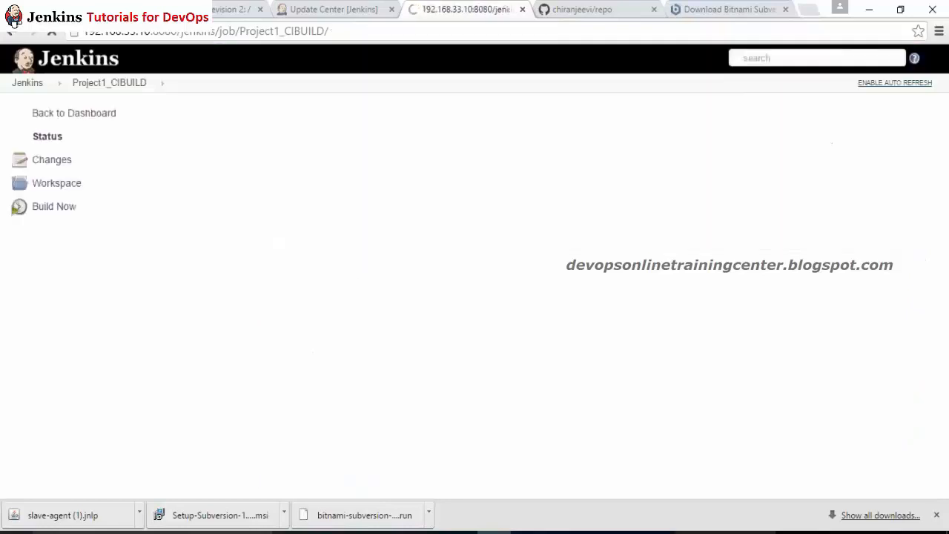
Step: Trigger build #3 and inspect its console log for the 'mvn is not recognized' error ending in exit 9009
left_click(52, 208)
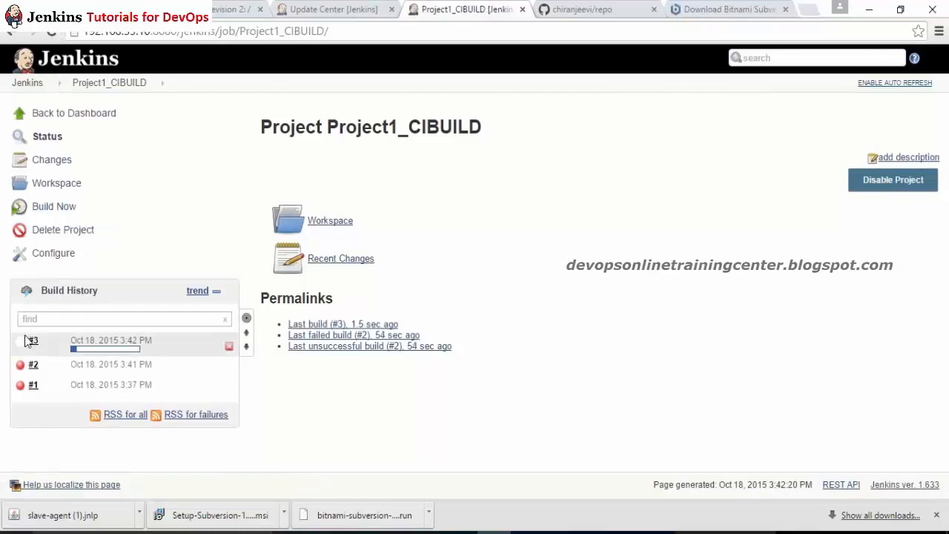
left_click(26, 341)
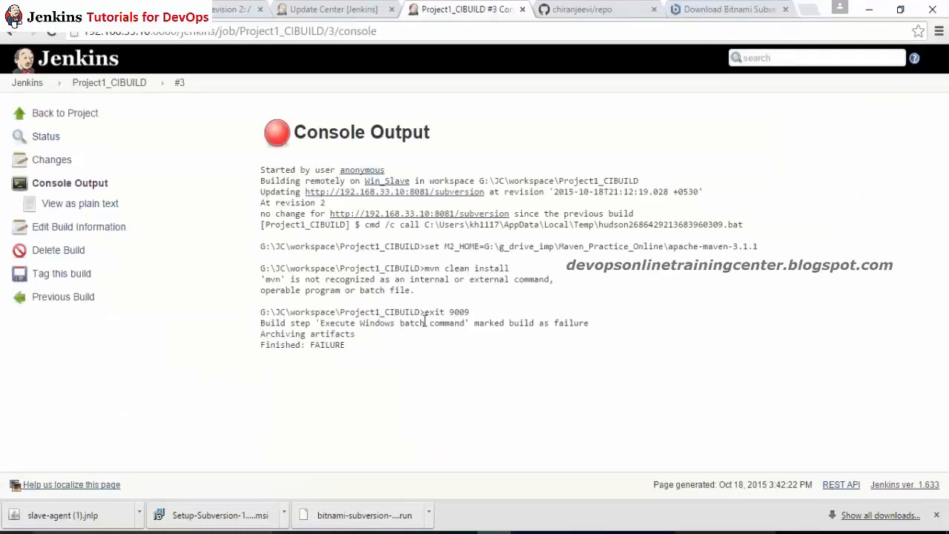
left_click_drag(455, 268, 555, 279)
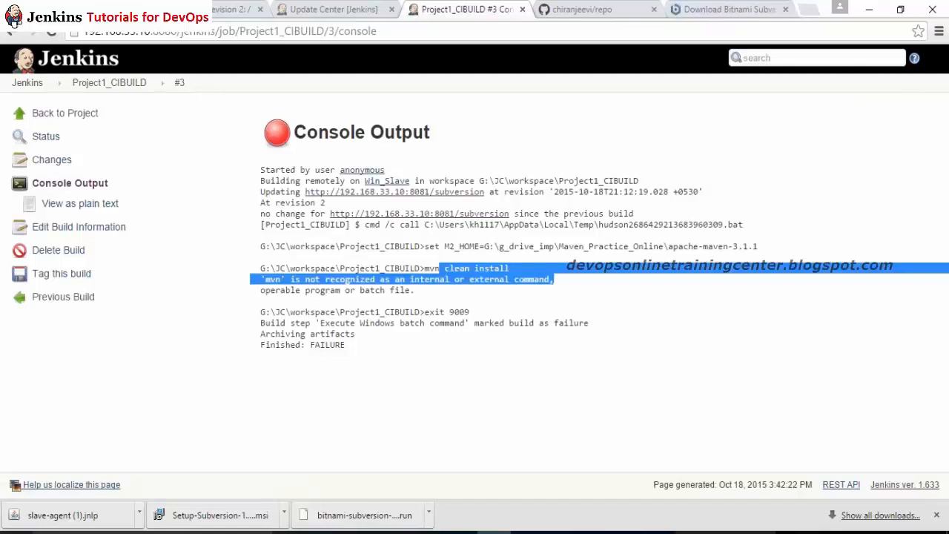
left_click(445, 311)
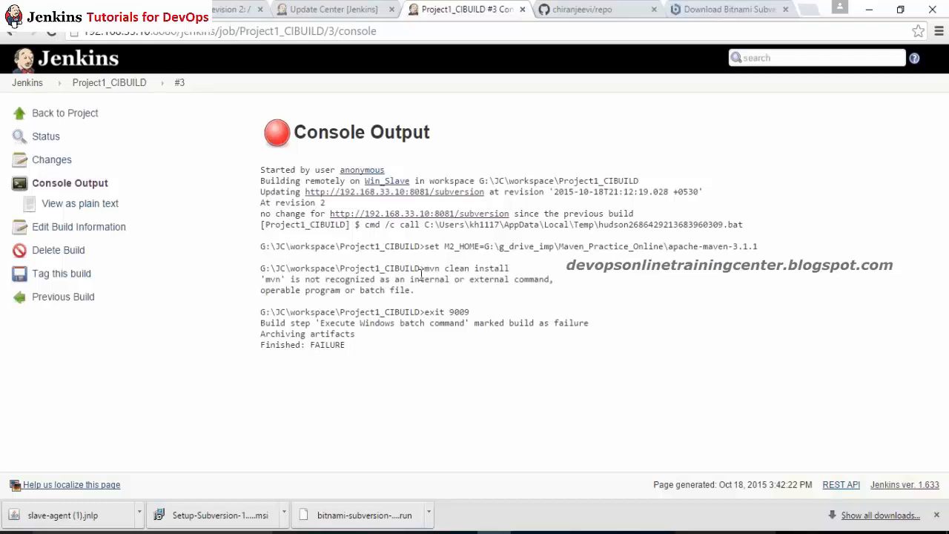
left_click_drag(421, 274, 495, 312)
left_click(496, 312)
Step: Look at the job's configuration page, then go back through the project status page to the Jenkins dashboard
left_click(152, 83)
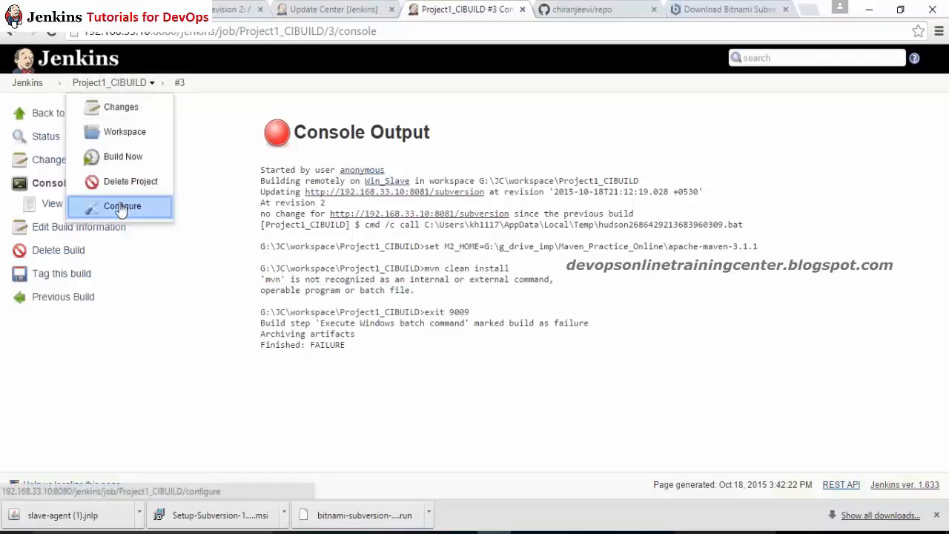
left_click(121, 208)
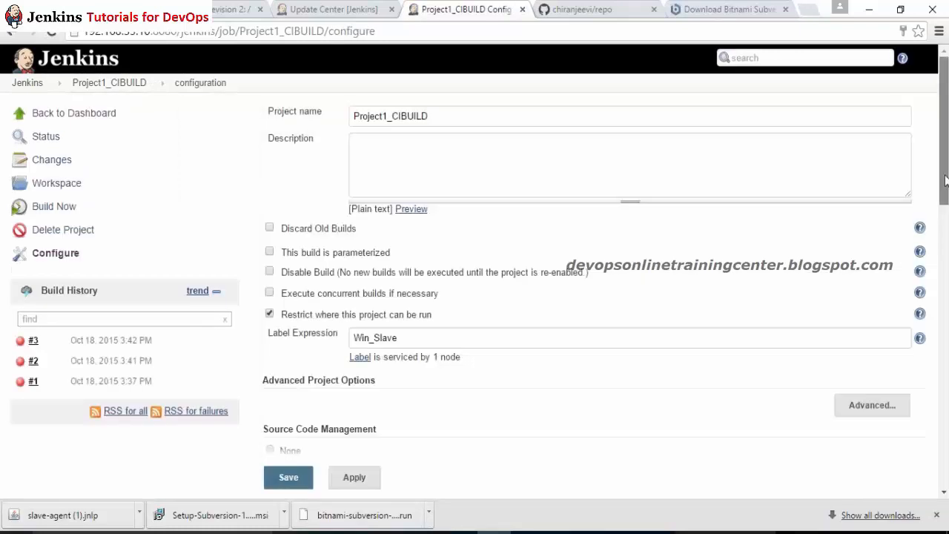
mouse_move(945, 180)
left_mouse_down()
mouse_move(945, 322)
mouse_move(944, 176)
left_mouse_up()
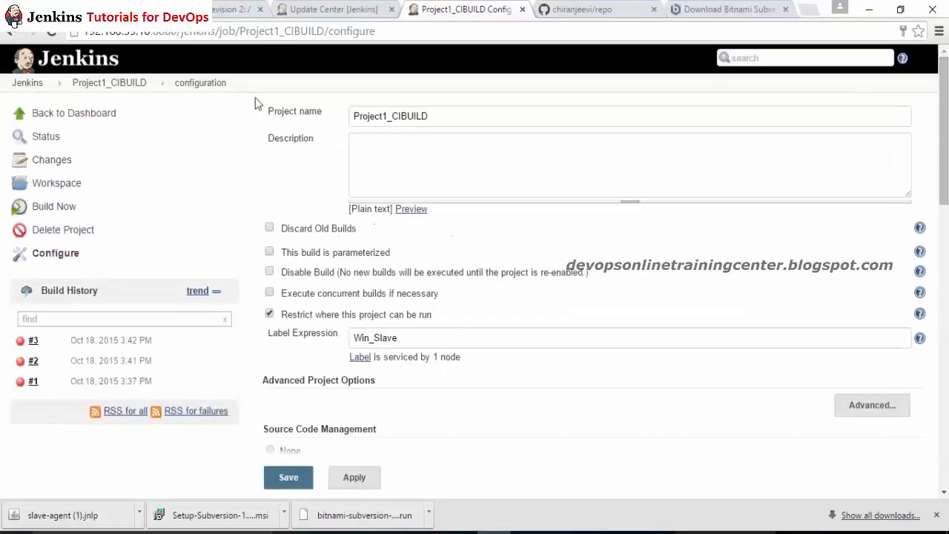
left_click(108, 82)
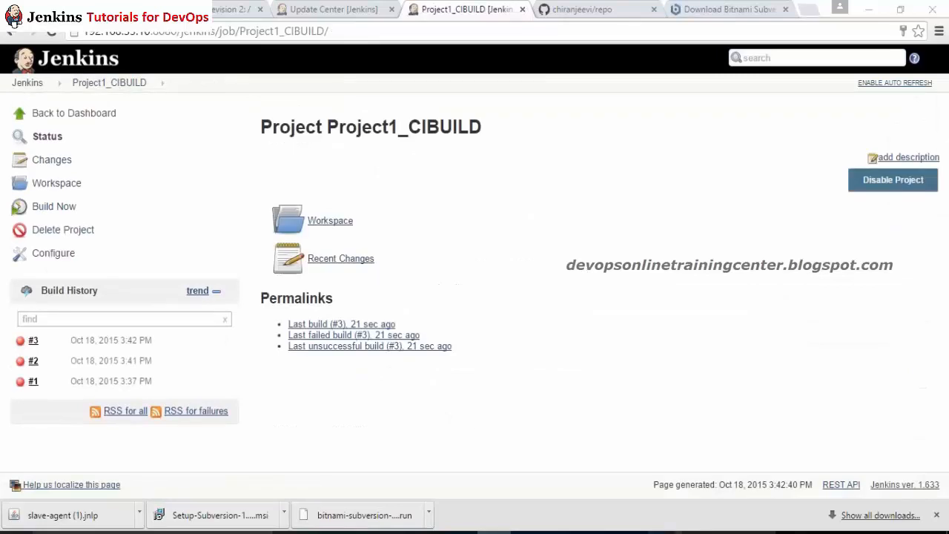
left_click(186, 49)
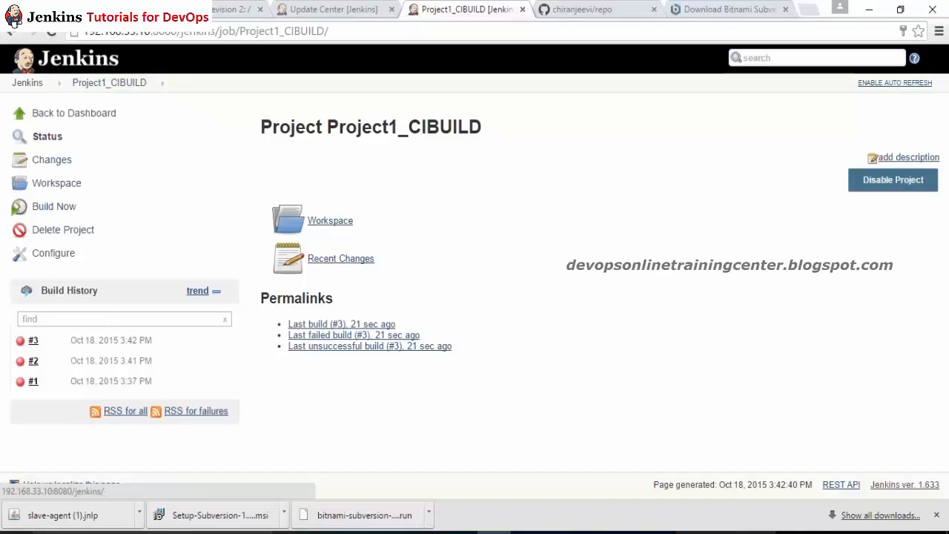
left_click(35, 65)
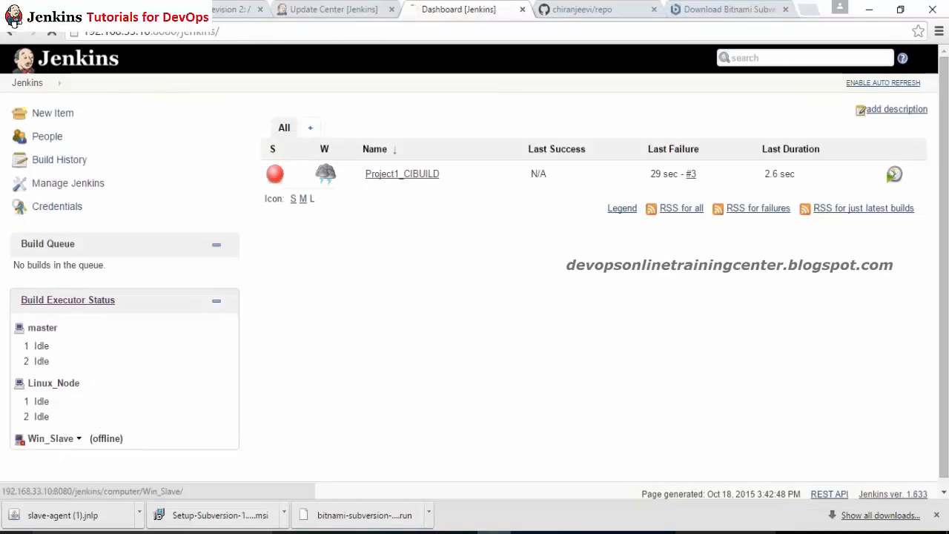
Step: From the Win_Slave node page, download slave.jar and copy the headless java -jar launch command
left_click(51, 439)
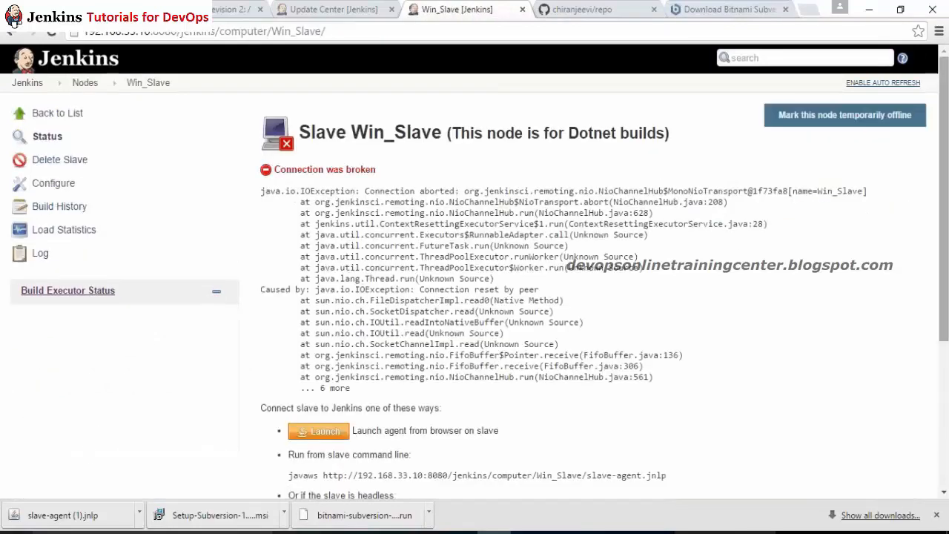
scroll(317, 449, "down", 3)
left_click(361, 304)
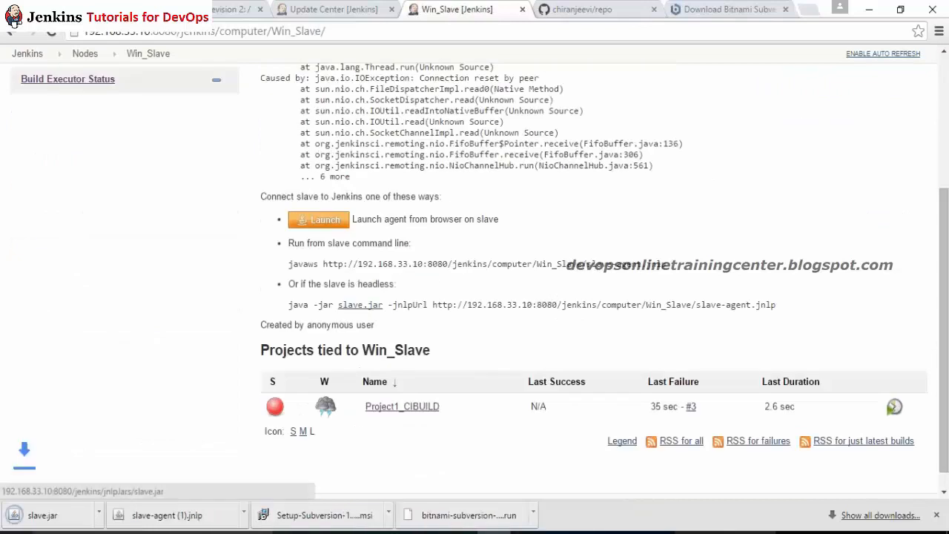
left_click_drag(288, 305, 778, 304)
key("ctrl+c")
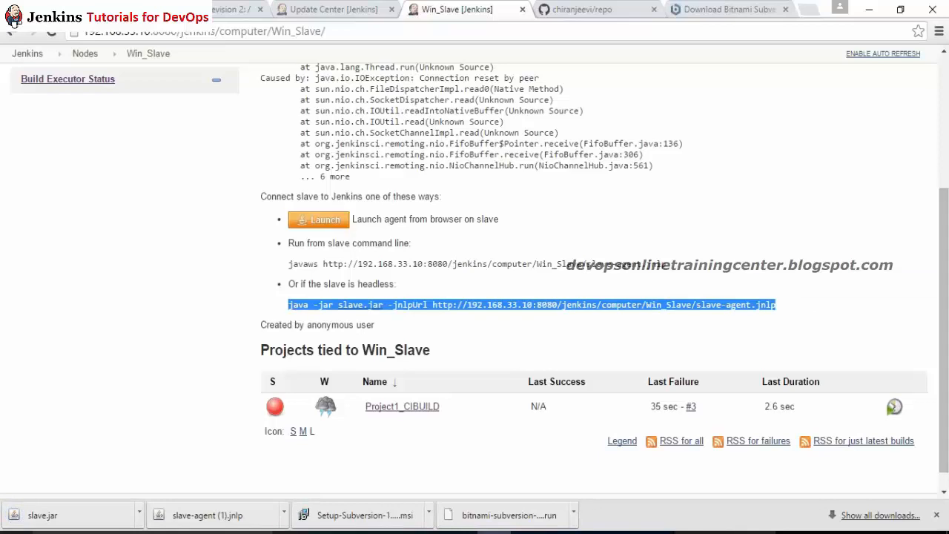
key("alt+Tab")
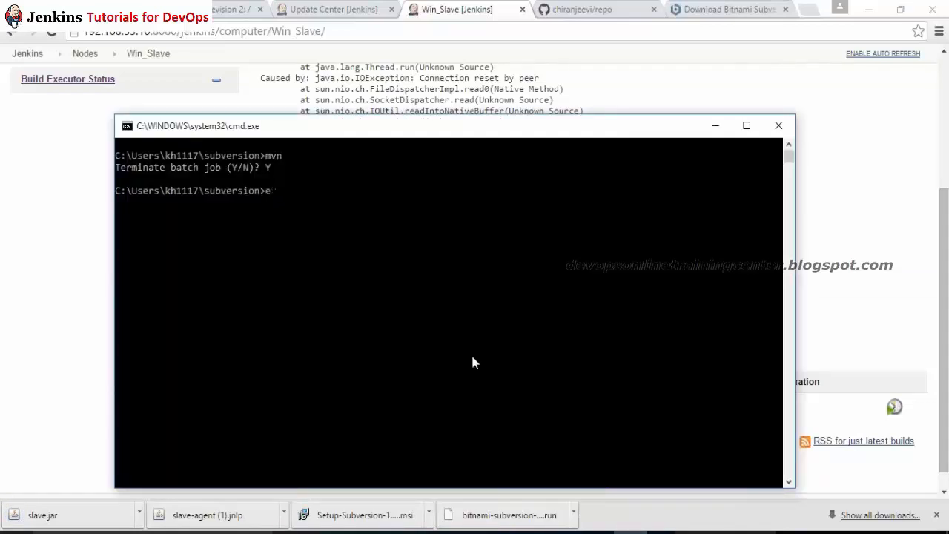
Step: Open a fresh Command Prompt and change into the user's Downloads folder
key("alt+Tab")
key("super+r")
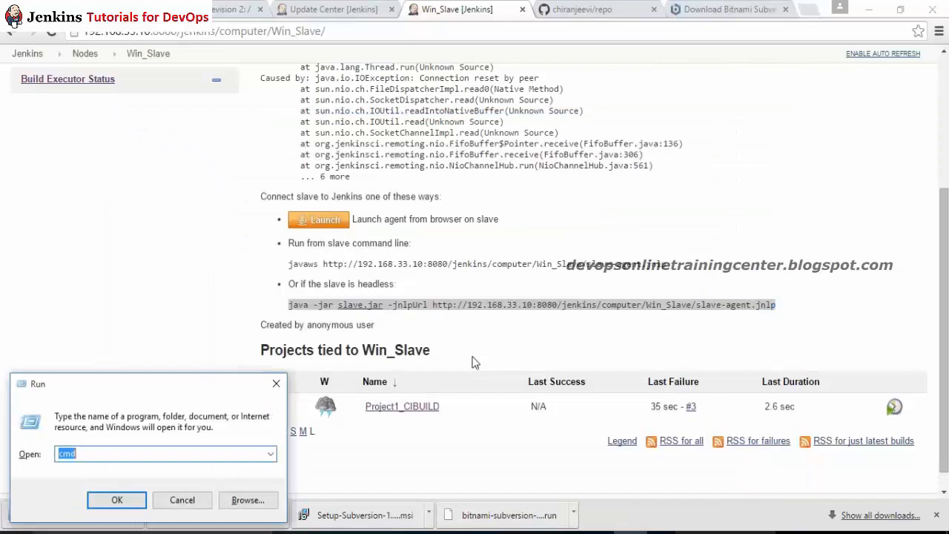
key("Return")
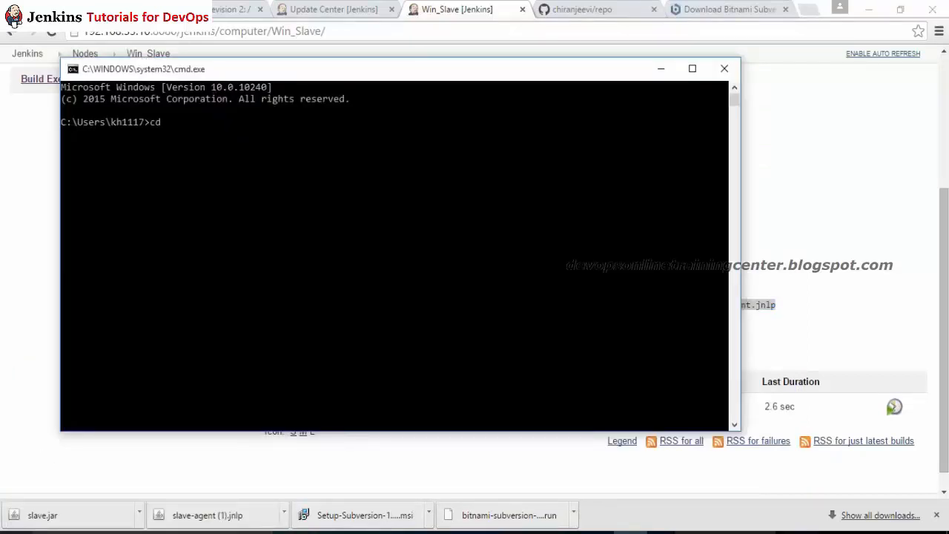
type("cd Documents")
key("Return")
type("cd ..")
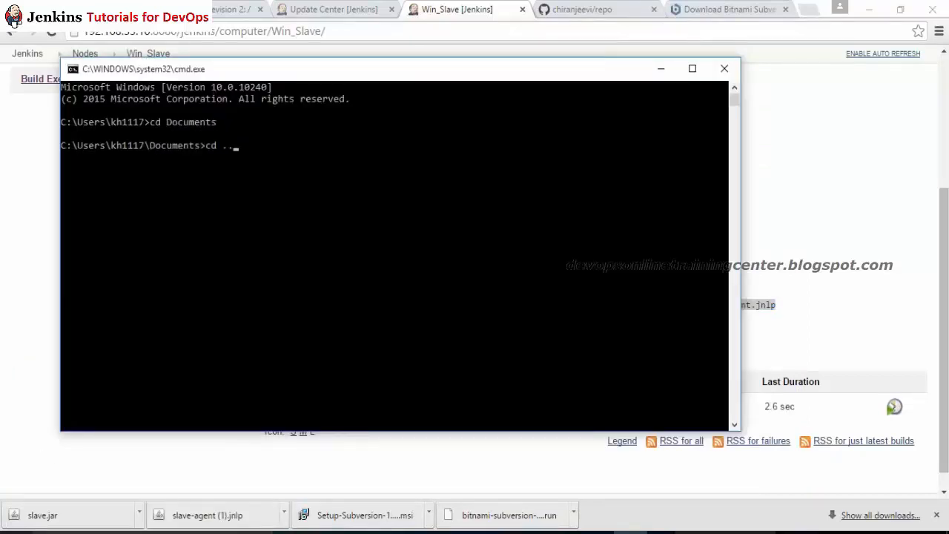
key("Return")
type("cd Downloads")
key("Return")
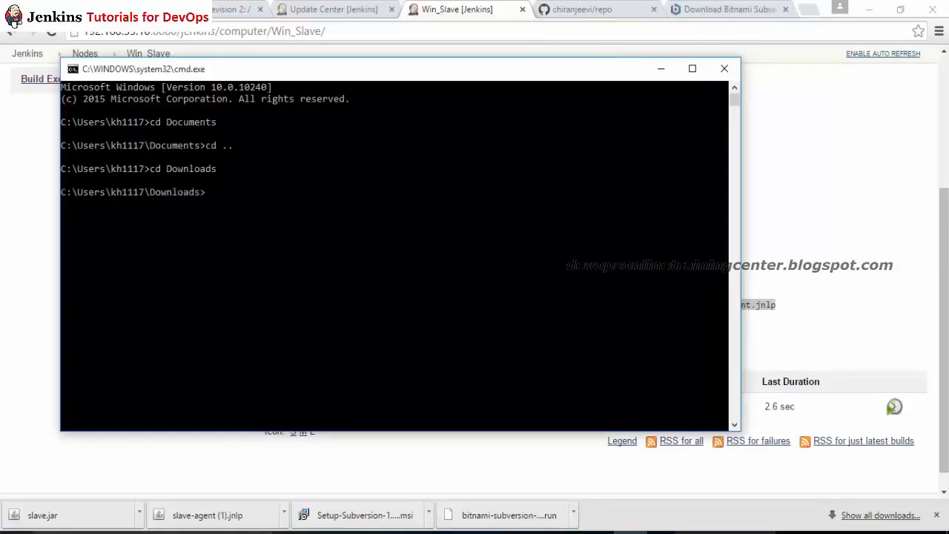
Step: Run the pasted java -jar slave.jar command to connect the Win_Slave agent
key("ctrl+v")
key("Return")
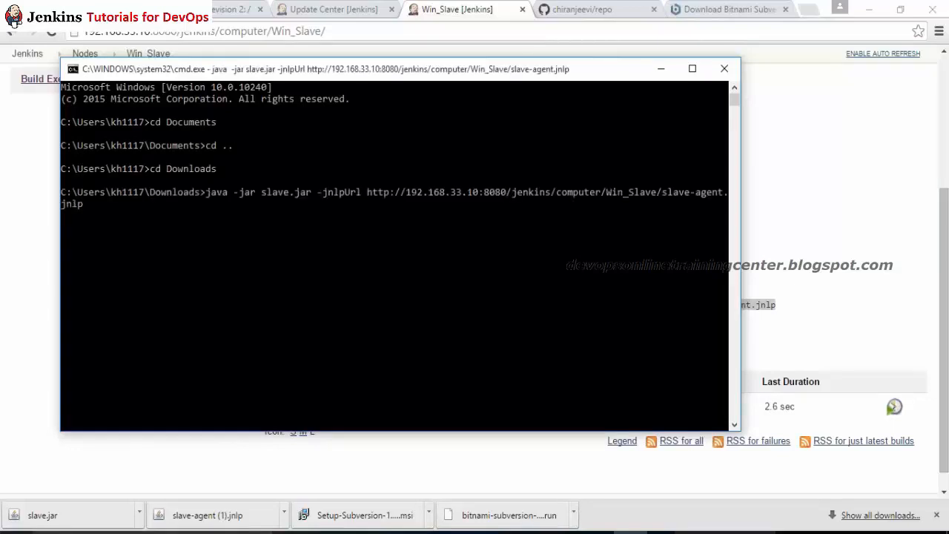
key("alt+Tab")
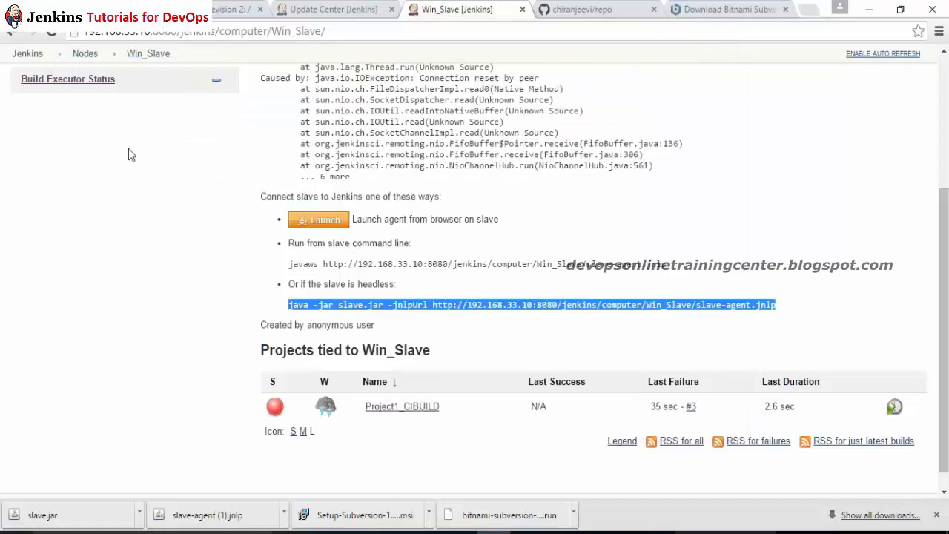
Step: Confirm Win_Slave is connected, start build #4 of Project1_CIBUILD, and view its console output
left_click(158, 54)
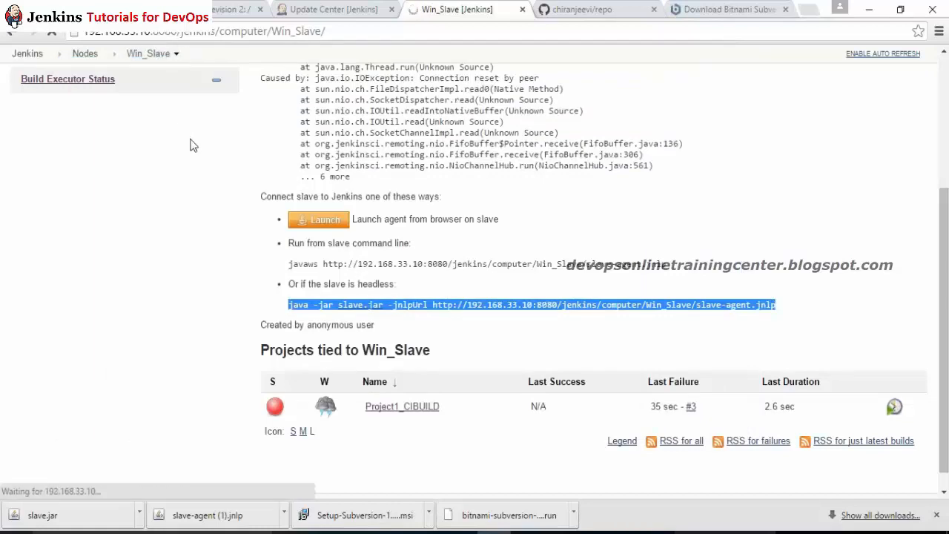
left_click(403, 271)
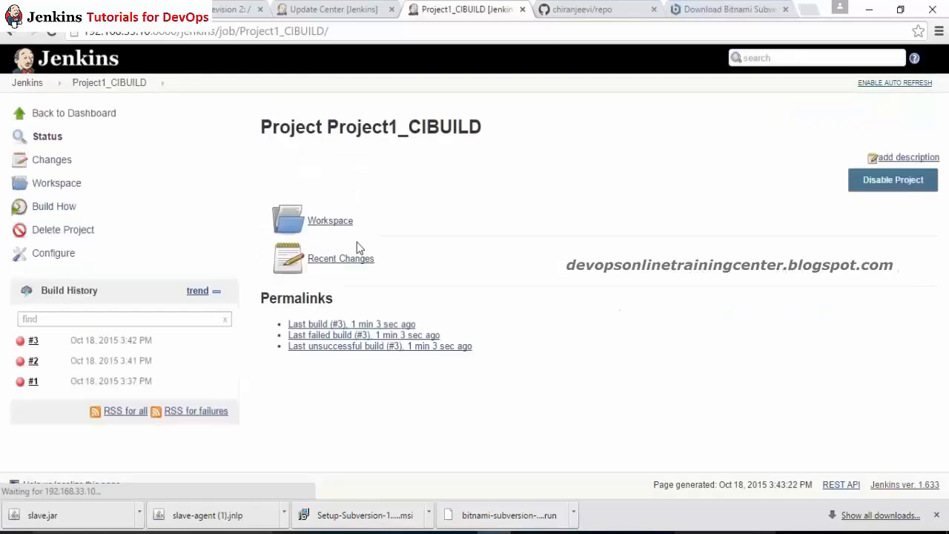
left_click(49, 208)
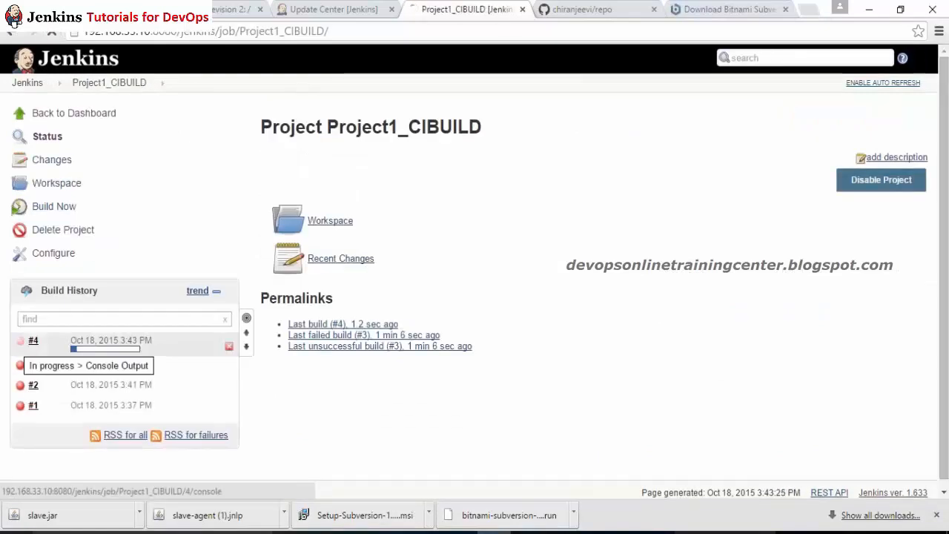
left_click(18, 343)
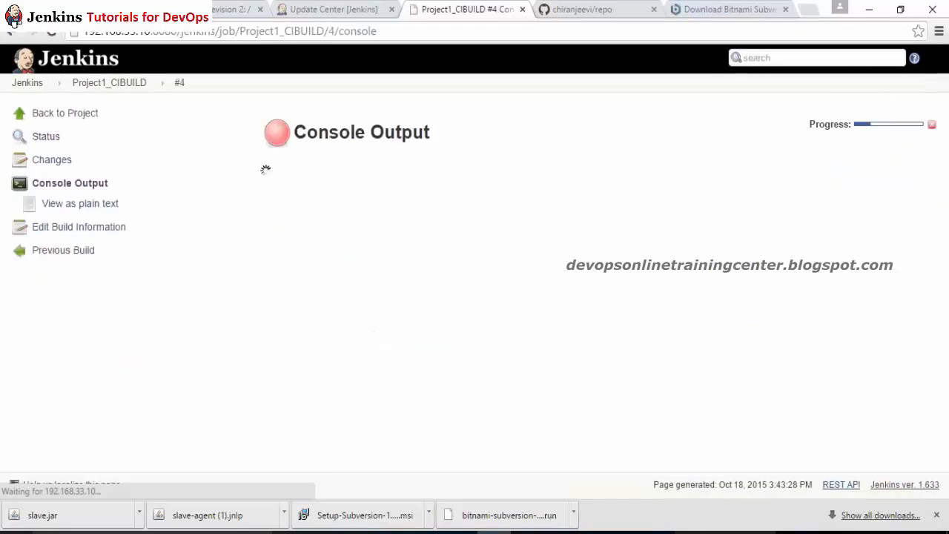
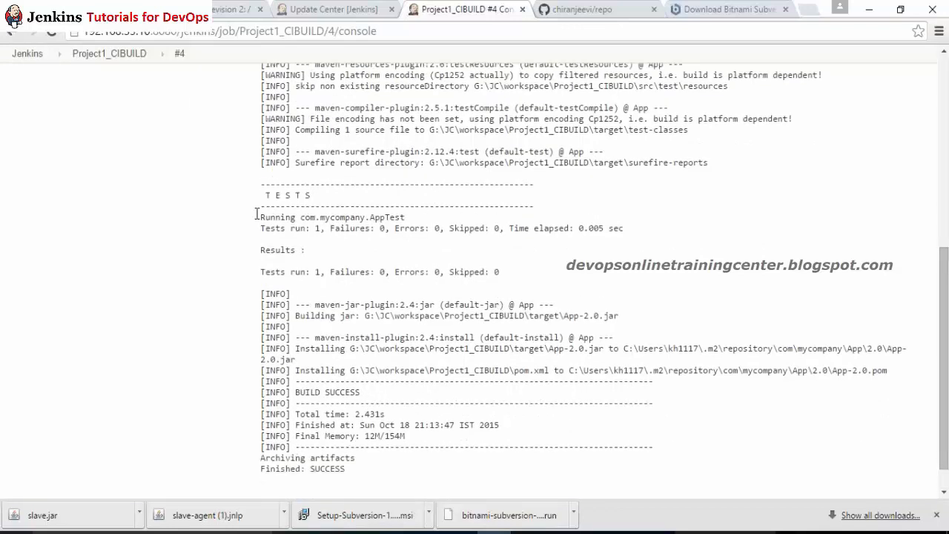
Step: Open build #4's status page and note who started the build
left_click(181, 53)
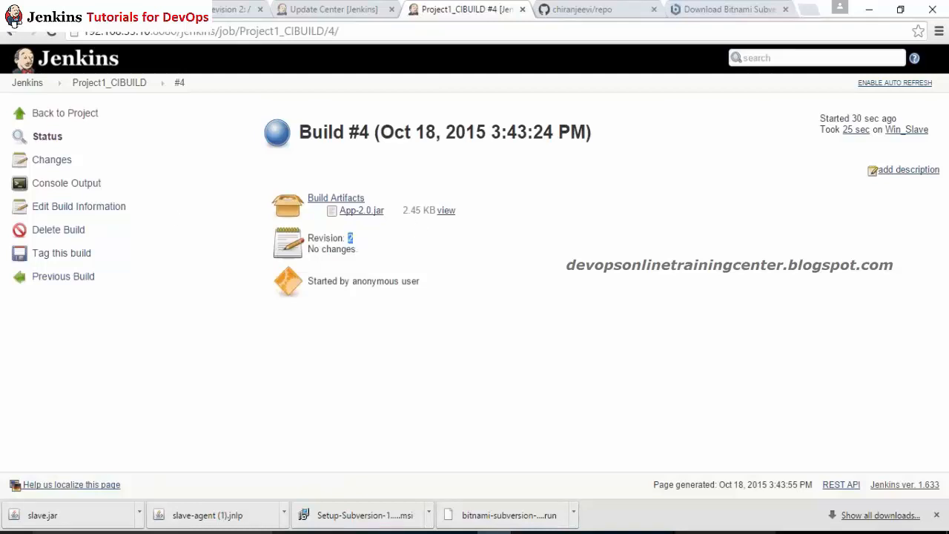
left_click_drag(412, 281, 376, 278)
left_click(53, 141)
Step: Read build #4's console log to the end, then view its Changes page listing no changes
left_click(63, 190)
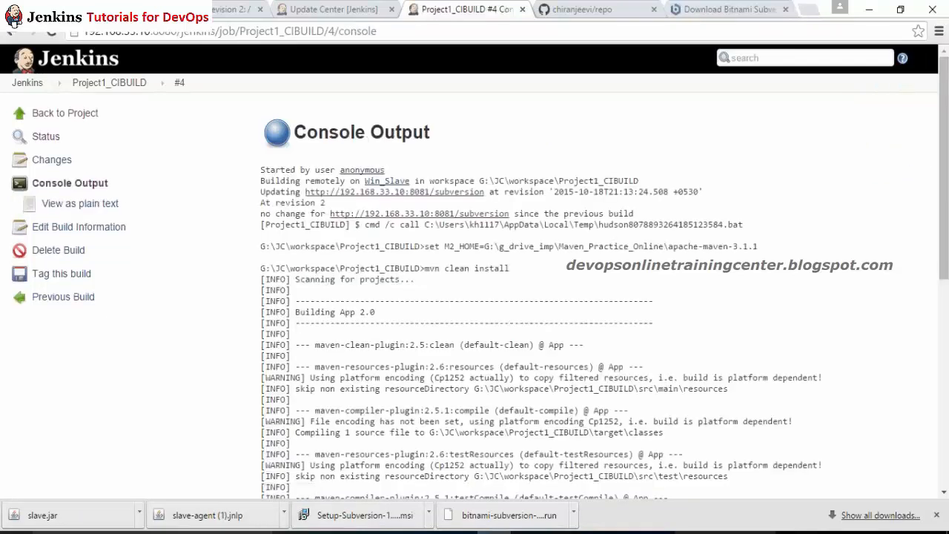
left_click_drag(943, 175, 941, 109)
left_click(45, 165)
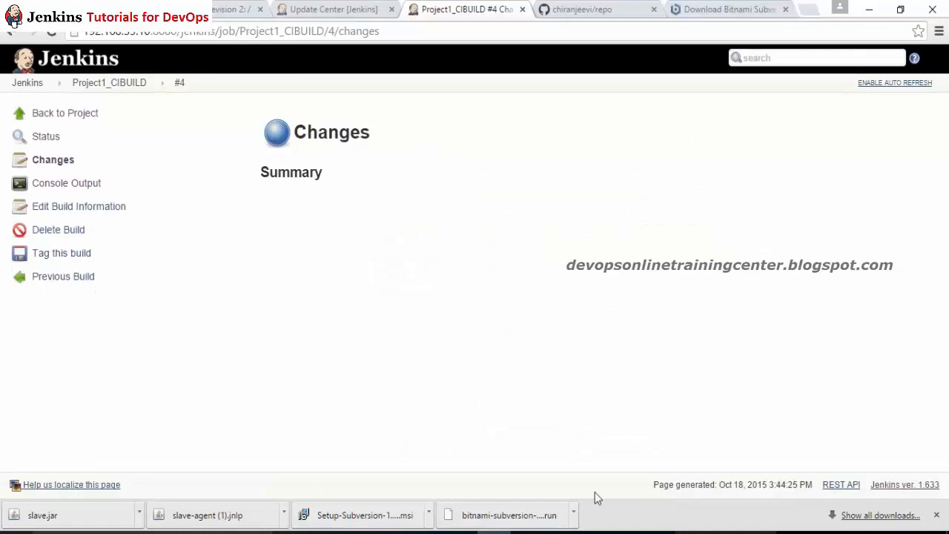
left_click(603, 531)
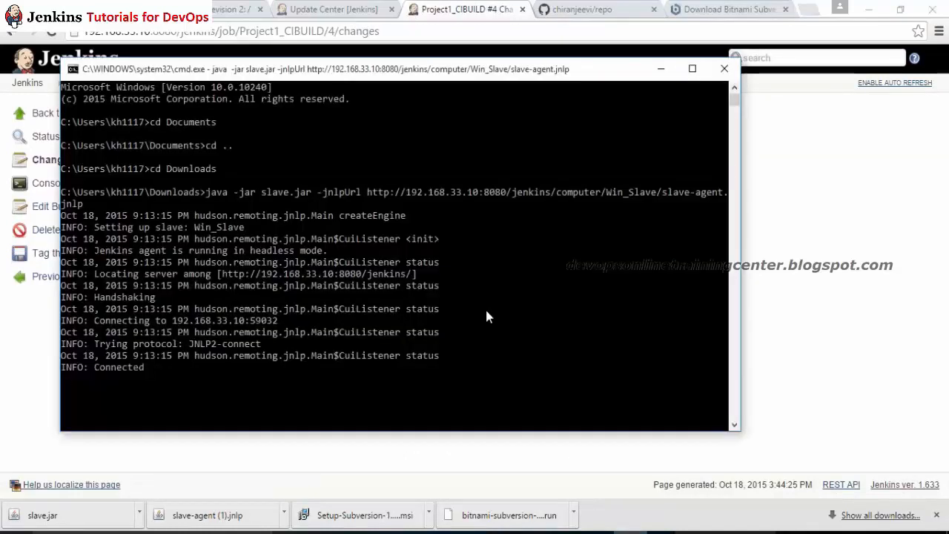
Step: Open a new Command Prompt and move into the subversion checkout folder
key("super+r")
key("Return")
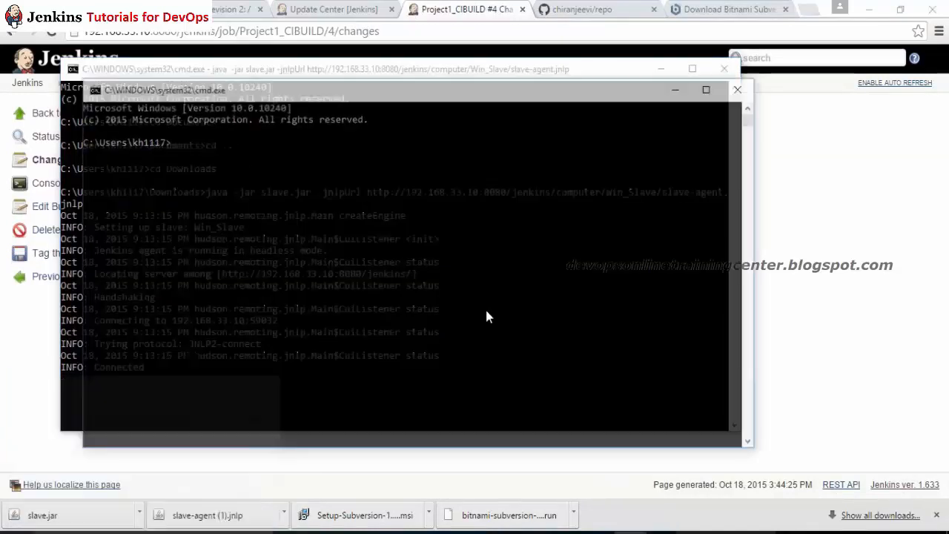
type("cd subversion")
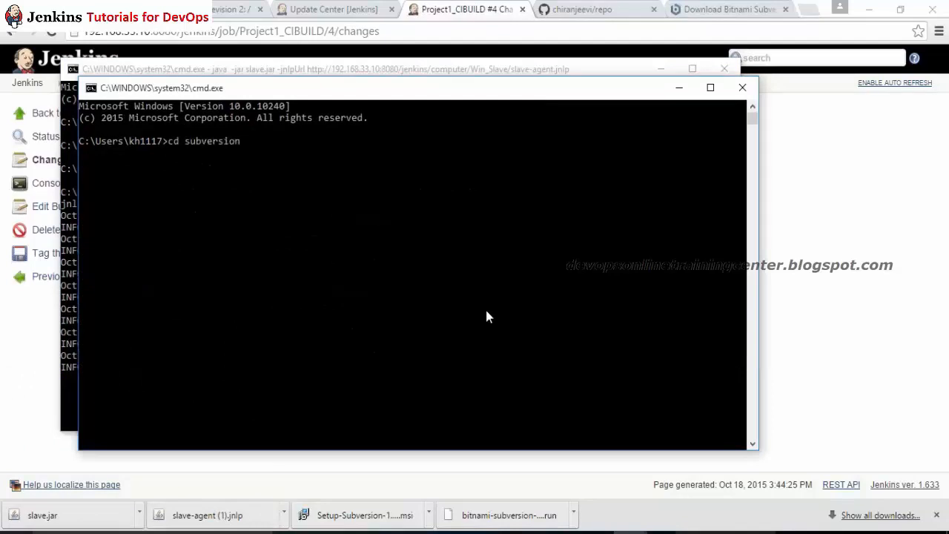
key("Return")
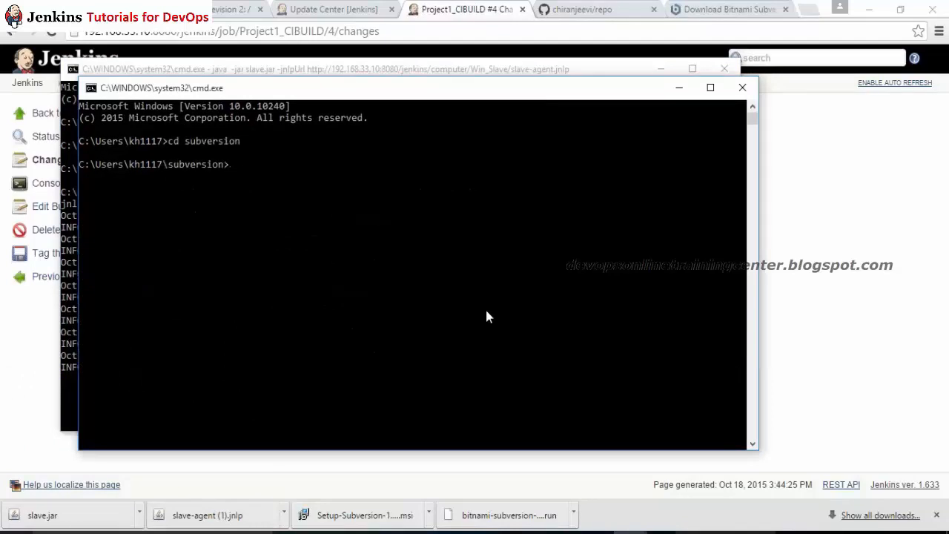
Step: Append 'Hello World' to README.md and commit it with message 'added some dummy content'
type("echo Hello World >> RE")
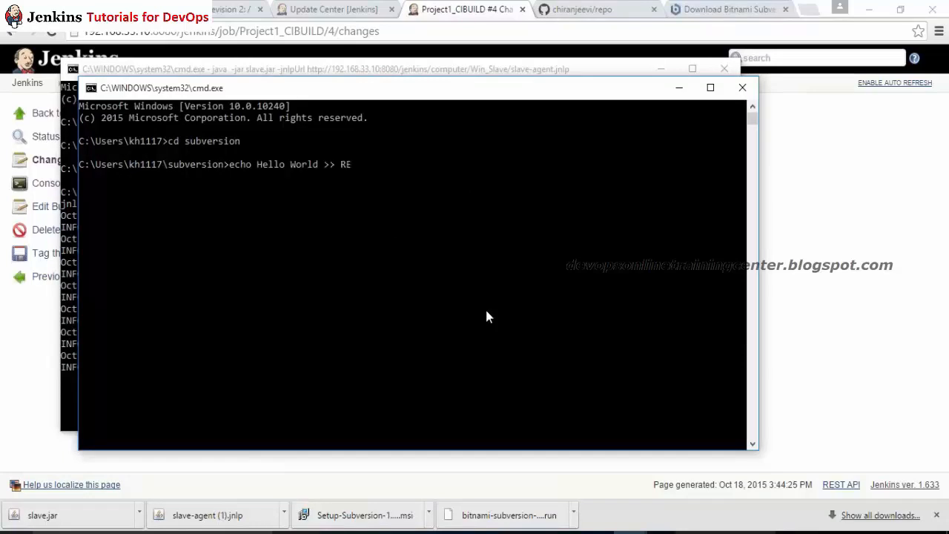
type("ADME.md")
key("Return")
type("sv")
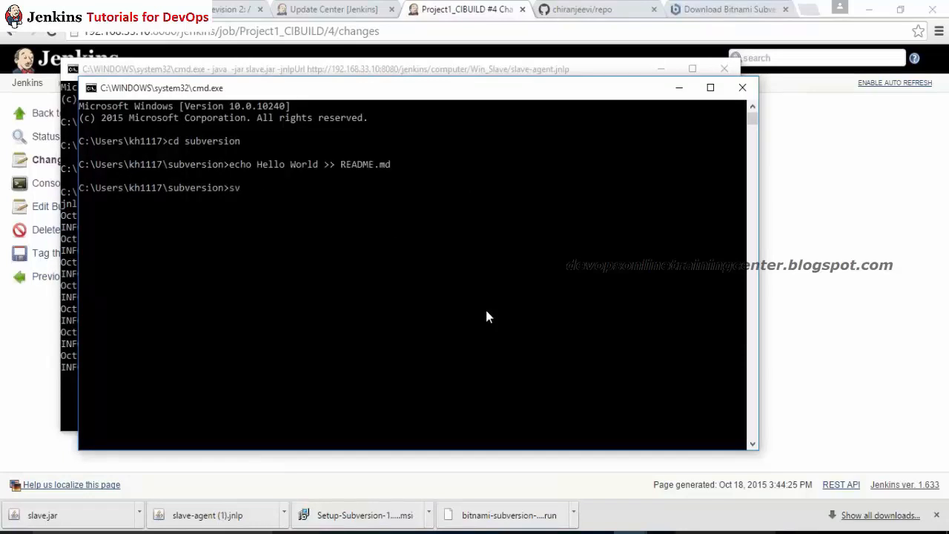
type("n com")
type("mit -m\"")
type("added some ")
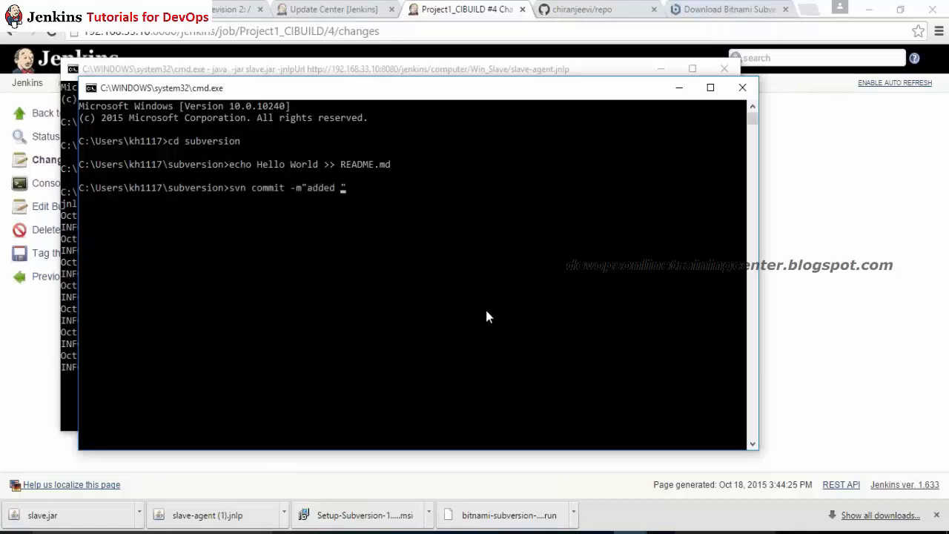
type("dummy content\"")
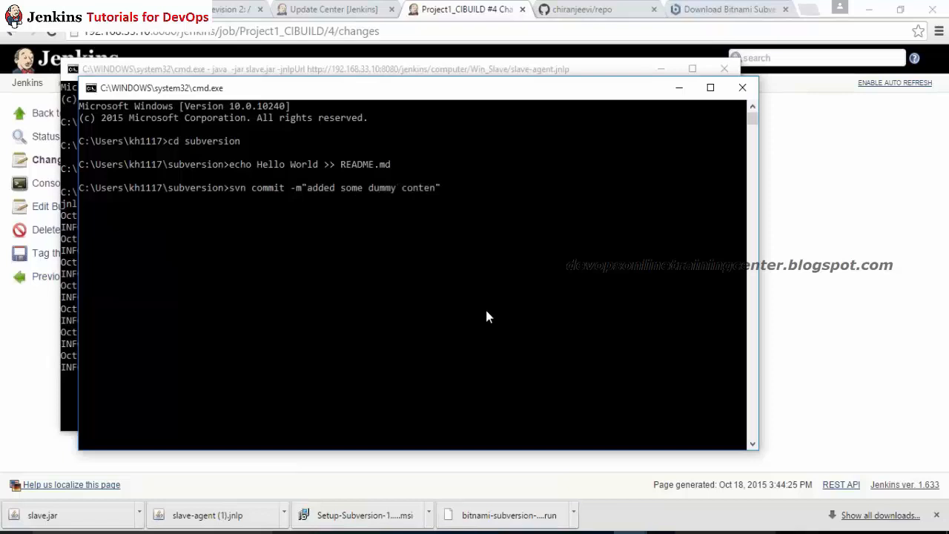
key("Return")
key("alt+Tab")
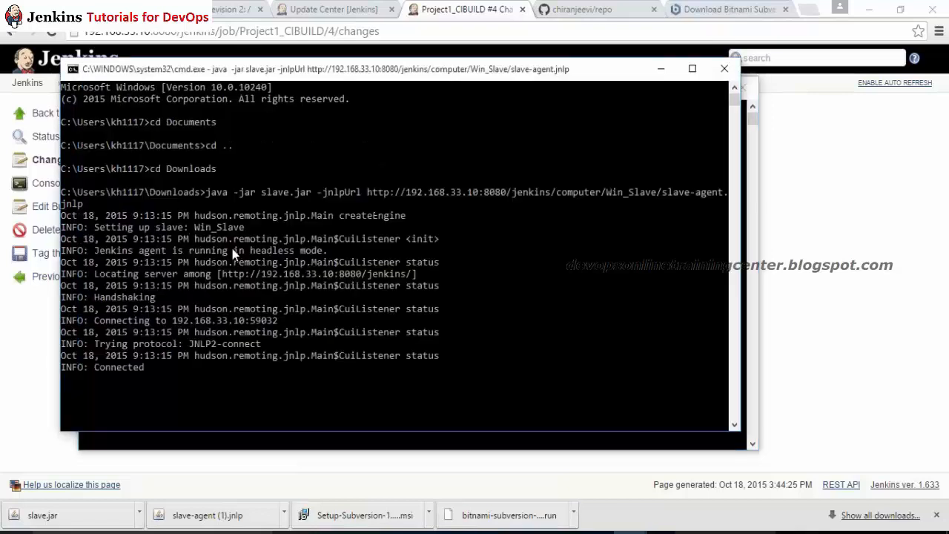
left_click(38, 405)
Step: Start build #5 of Project1_CIBUILD and check its console log
left_click(109, 83)
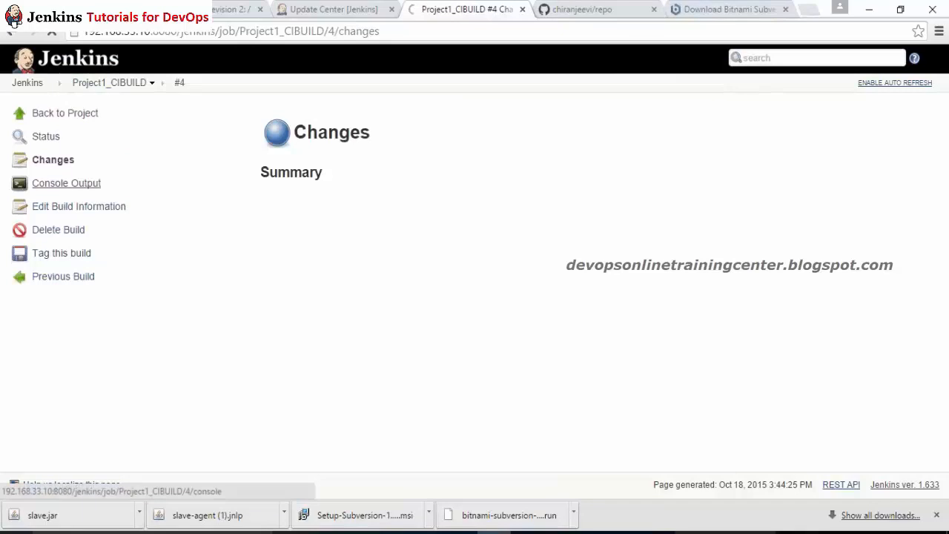
left_click(58, 211)
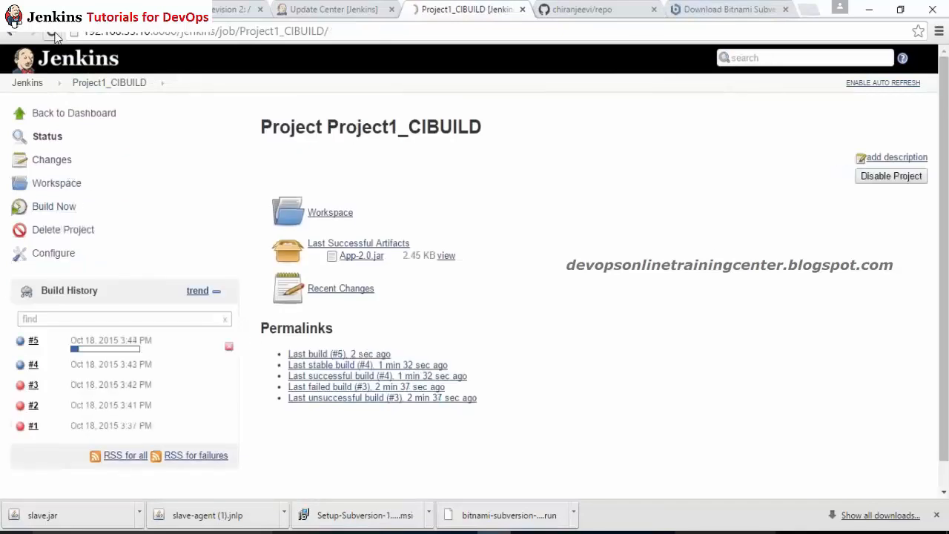
left_click(83, 341)
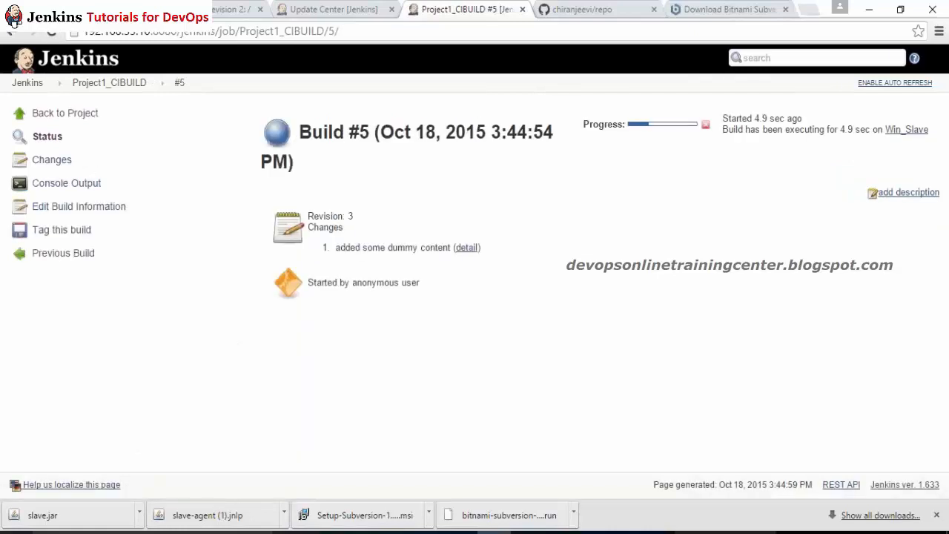
left_click(49, 183)
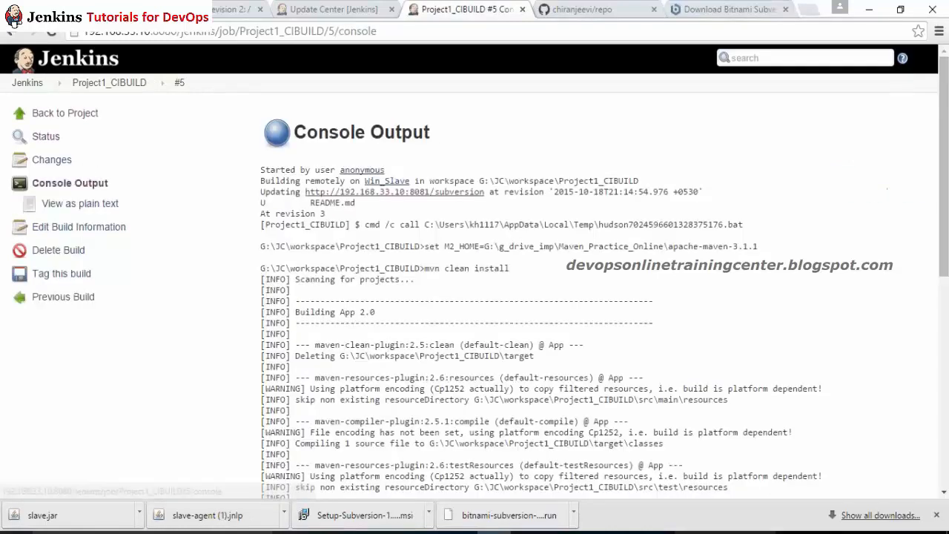
left_click(109, 82)
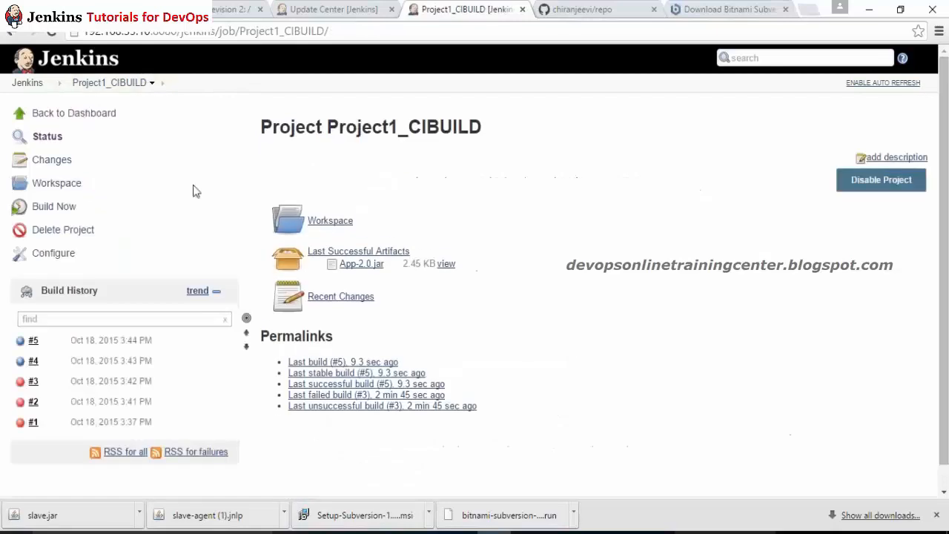
Step: View the revision 3 change details: README.md with message 'added some dummy content'
left_click(48, 160)
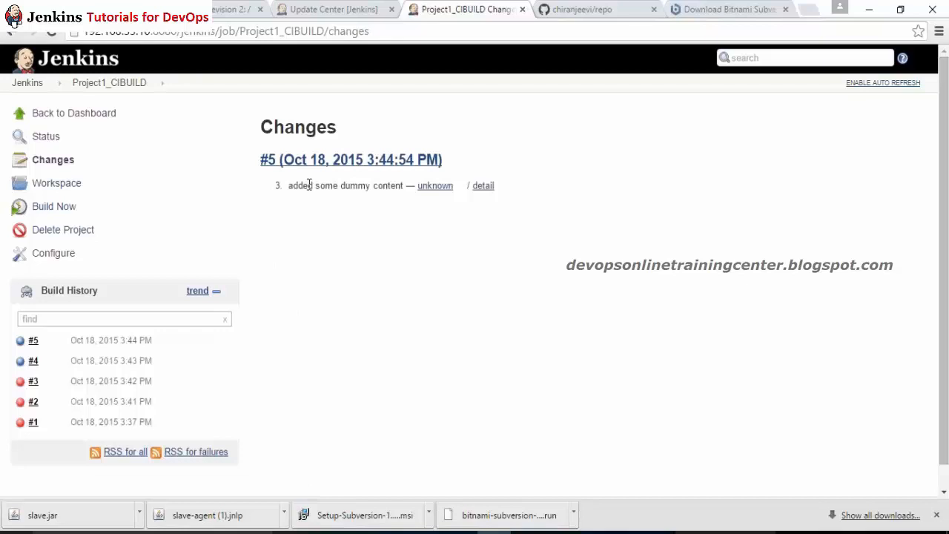
left_click_drag(309, 185, 325, 190)
left_click(483, 186)
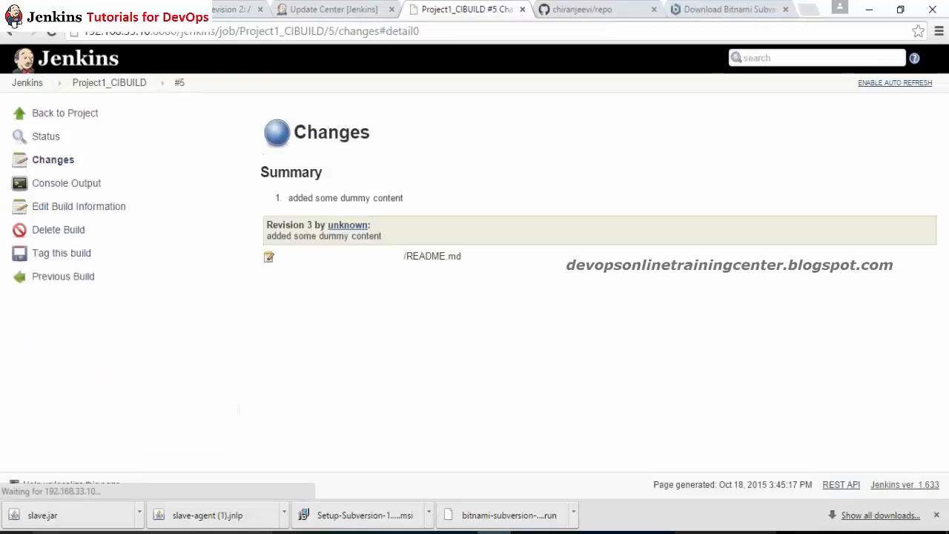
left_click_drag(466, 259, 407, 260)
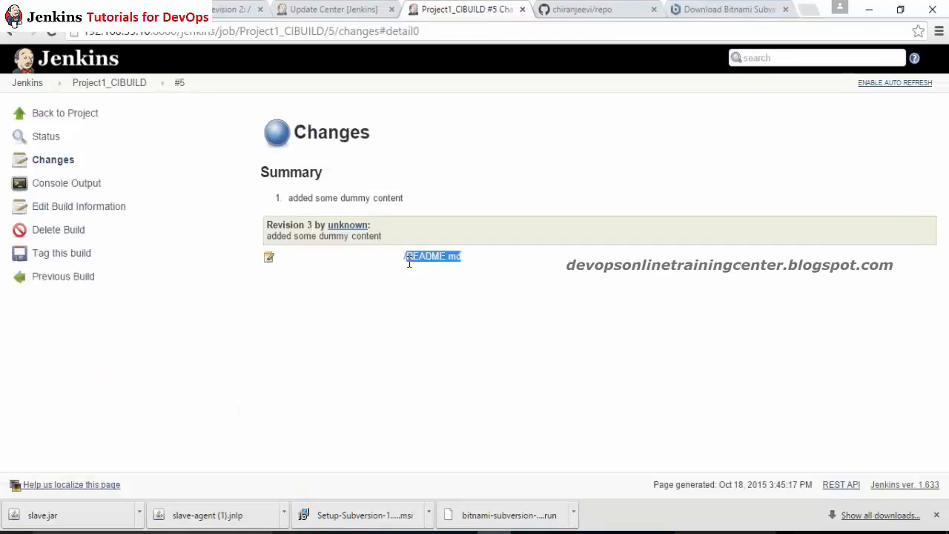
left_click_drag(294, 236, 333, 246)
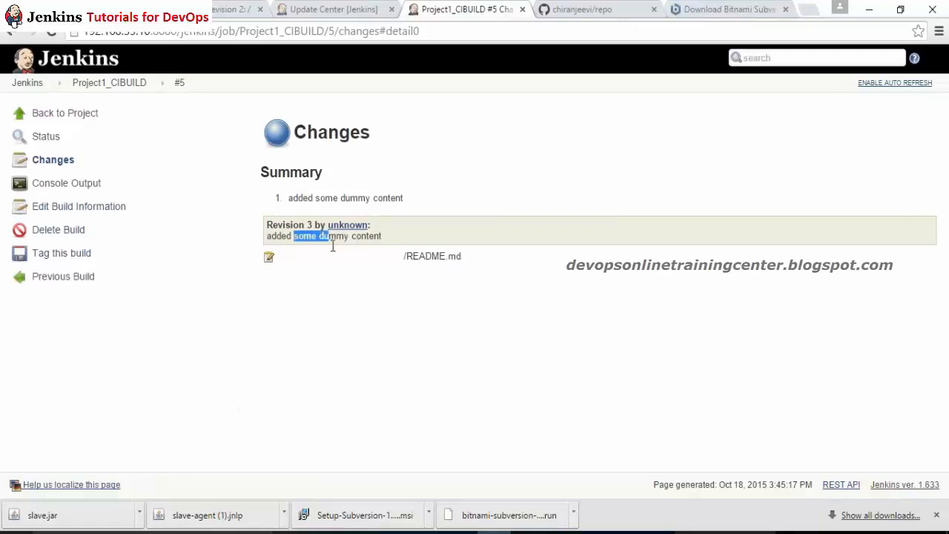
left_click(293, 199)
Step: Open Project1_CIBUILD's workspace and download all its files as Project1_CIBUILD.zip
left_click(107, 83)
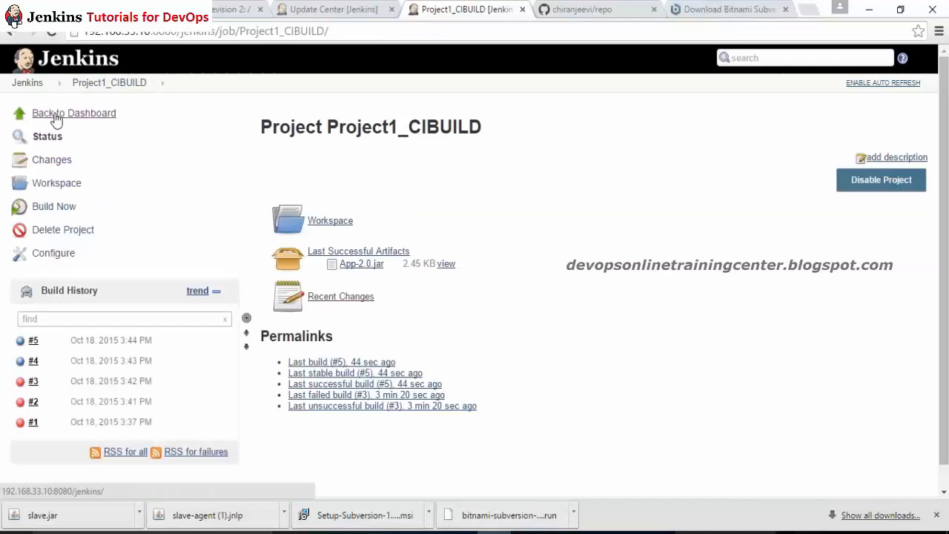
left_click(56, 117)
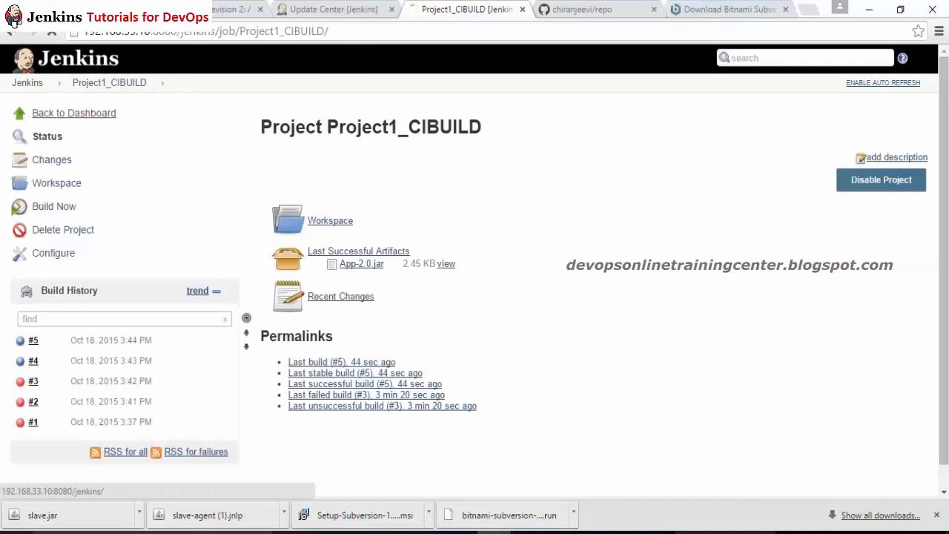
left_click(16, 35)
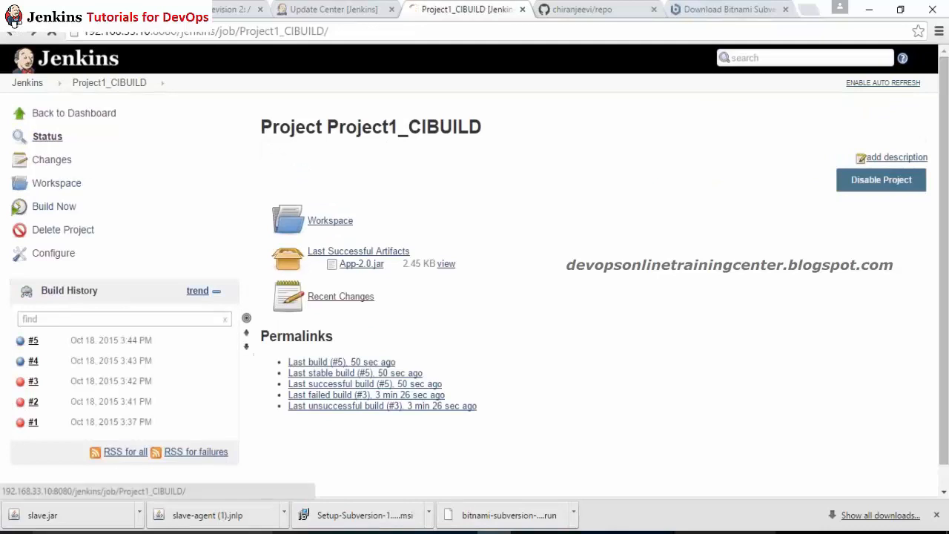
left_click(52, 160)
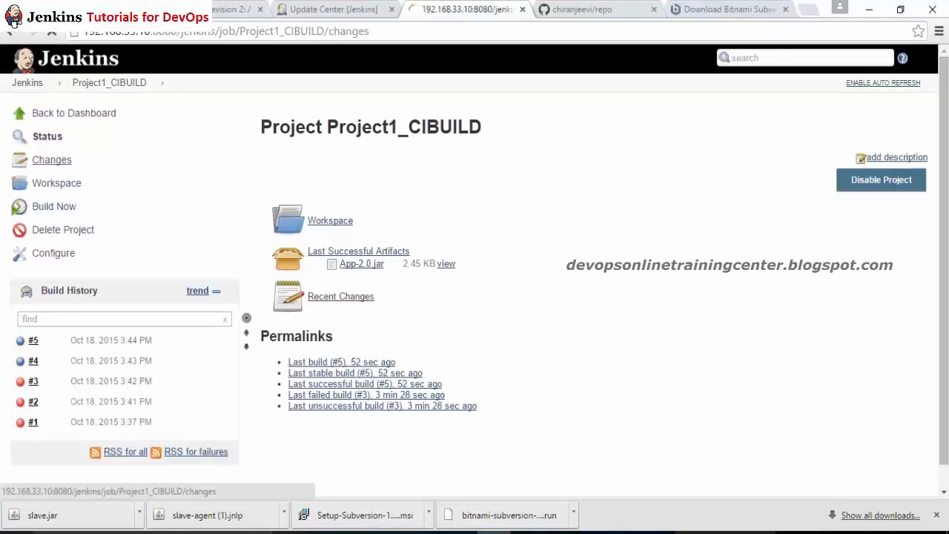
left_click(56, 183)
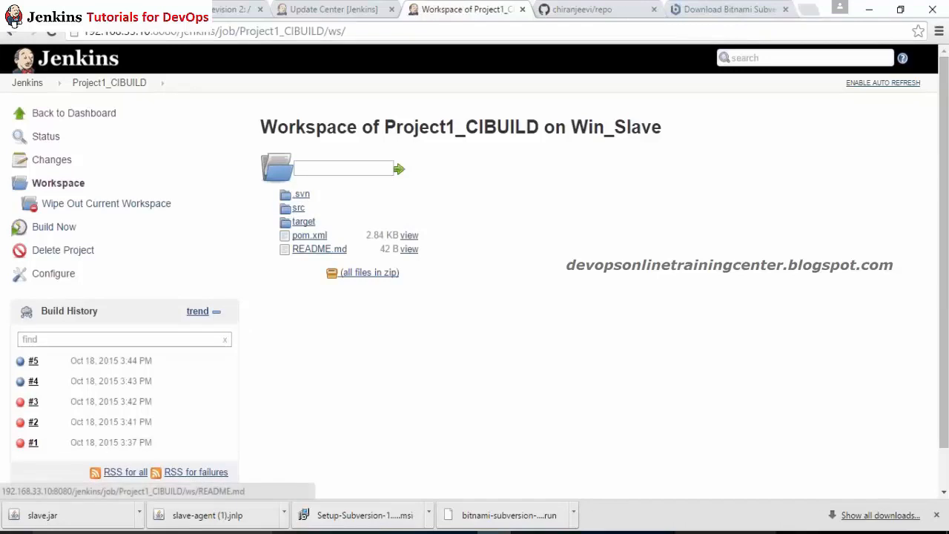
left_click(361, 276)
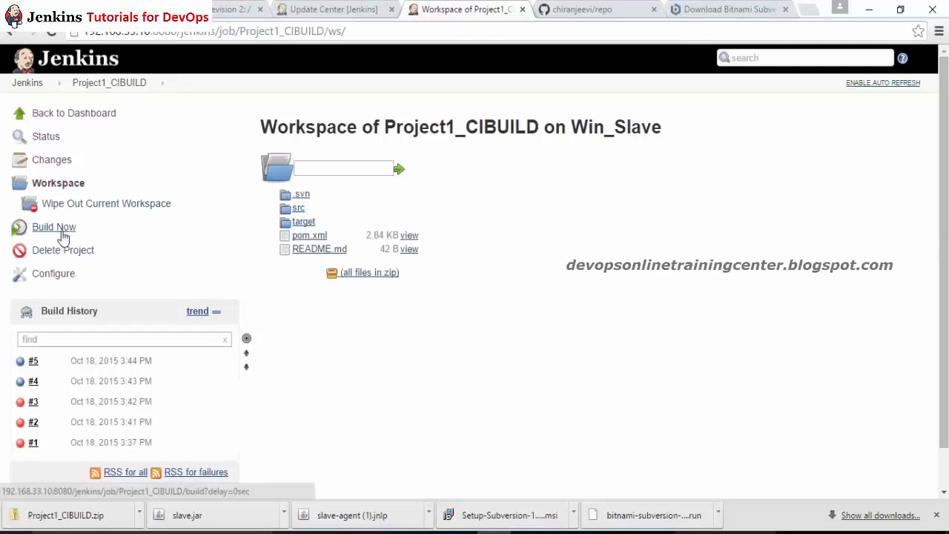
Step: Cancel the Delete Project prompt and disable Project1_CIBUILD instead
left_click(72, 251)
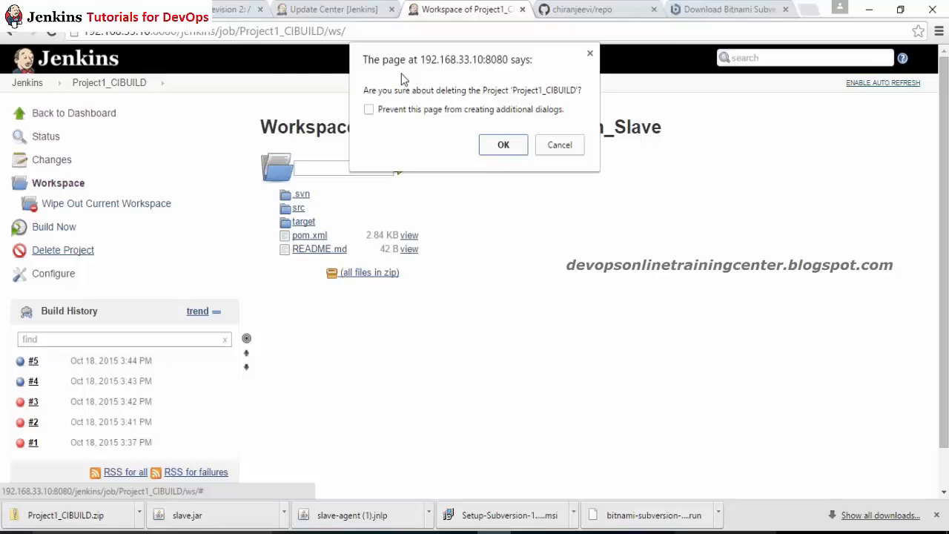
left_click(561, 144)
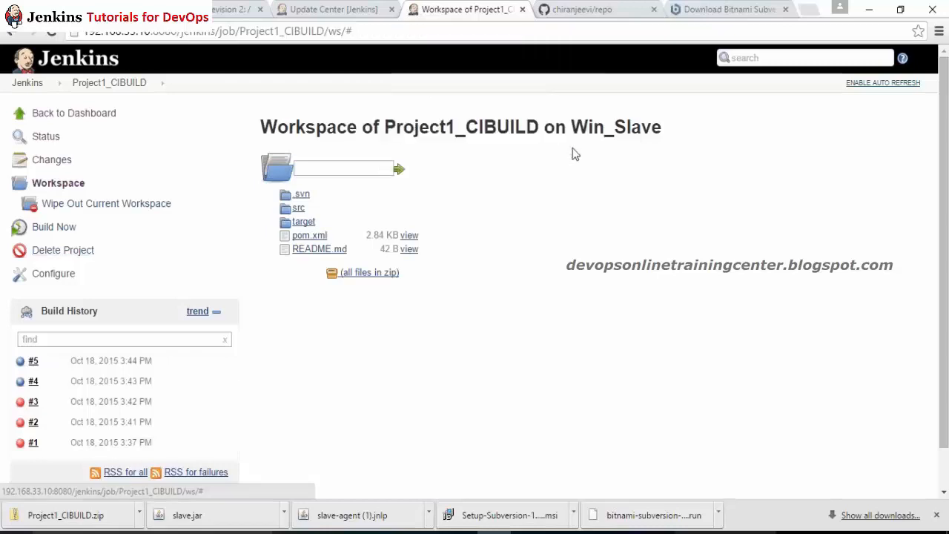
left_click(111, 83)
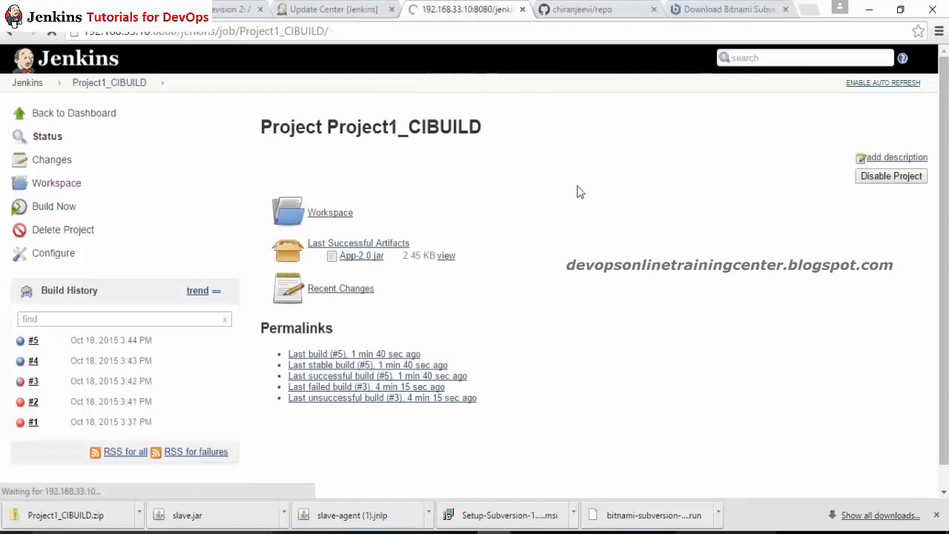
left_click(883, 180)
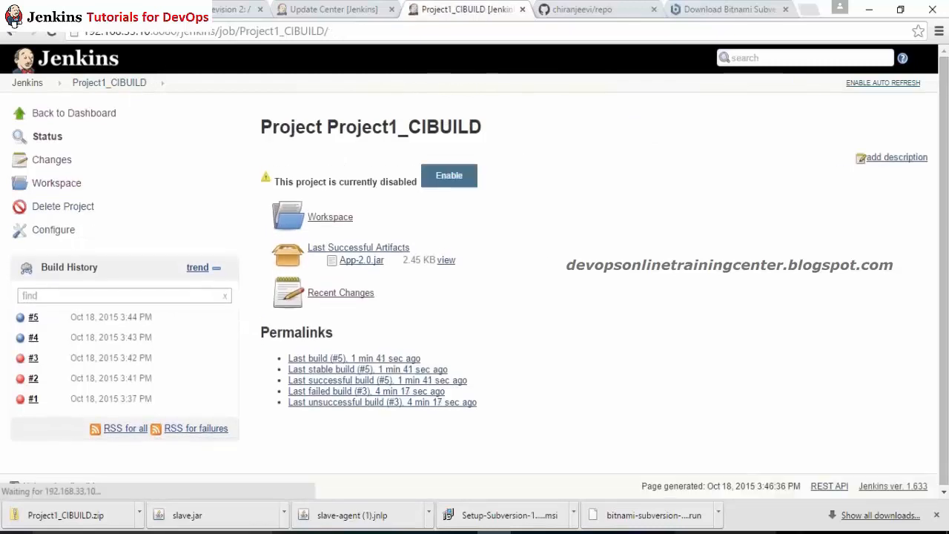
Step: Confirm the project shows as disabled on the dashboard, then re-enable Project1_CIBUILD
left_click(61, 63)
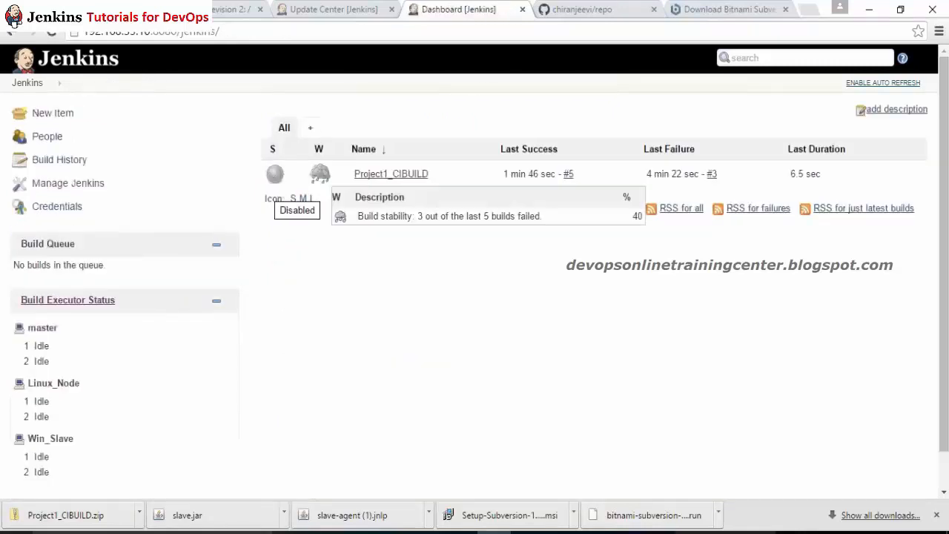
left_click(400, 175)
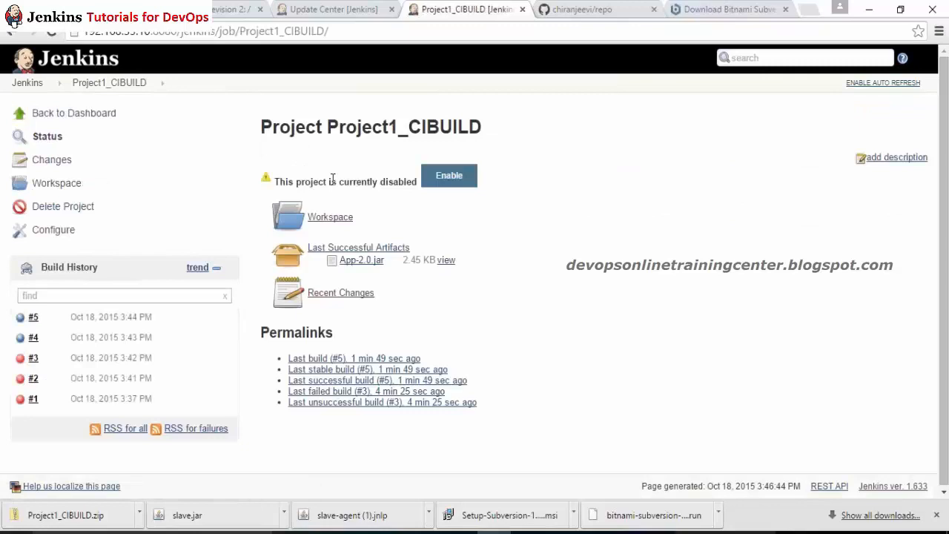
left_click(443, 178)
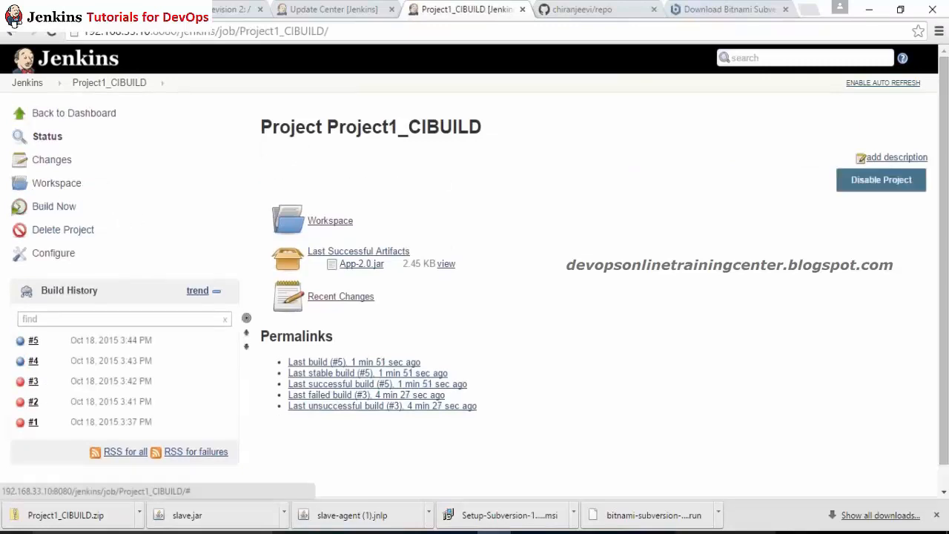
Step: Add a 'Publish JUnit test result report' post-build action in Project1_CIBUILD's configuration
left_click(49, 254)
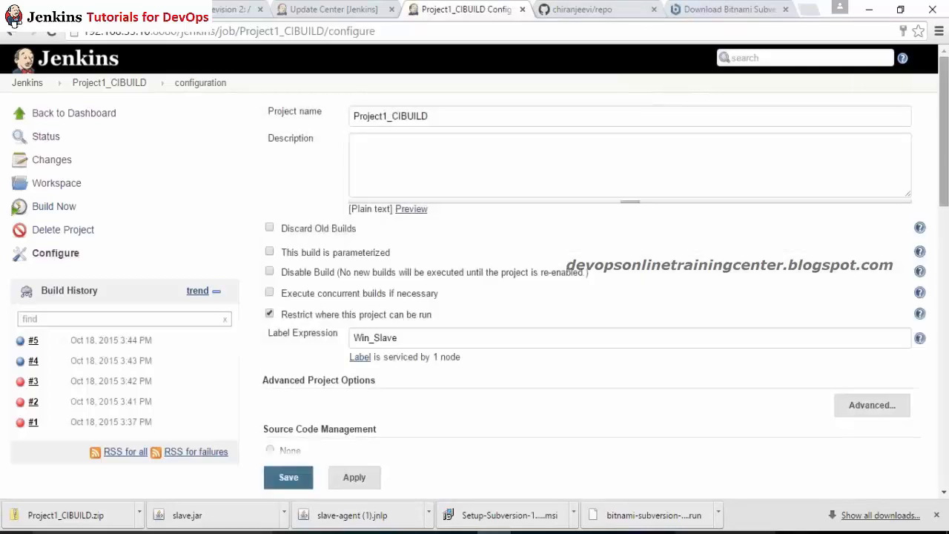
scroll(611, 287, "down", 12)
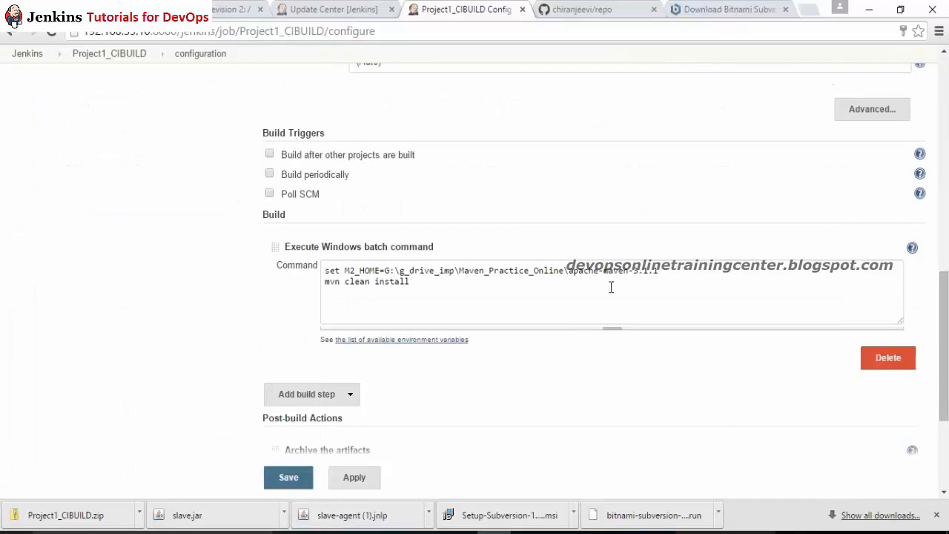
left_click(611, 286)
scroll(702, 284, "up", 4)
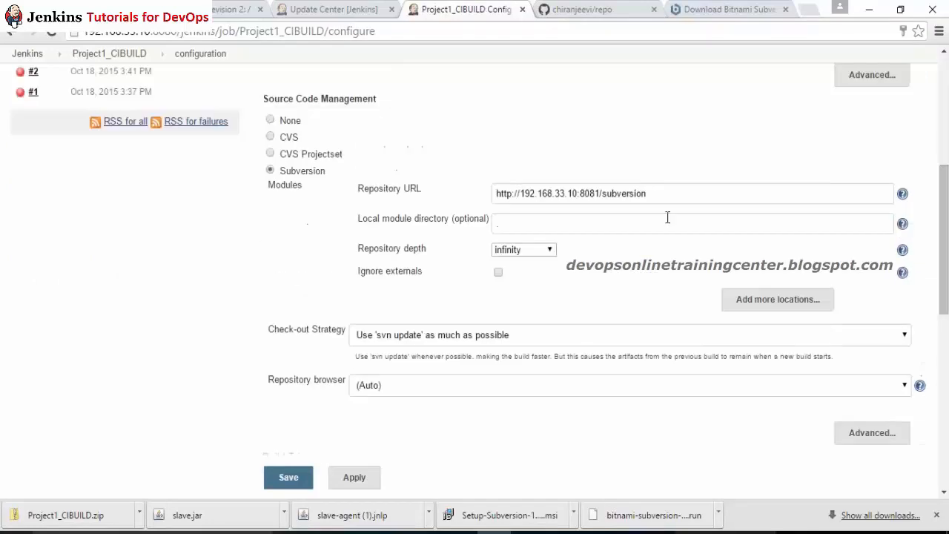
scroll(639, 189, "up", 3)
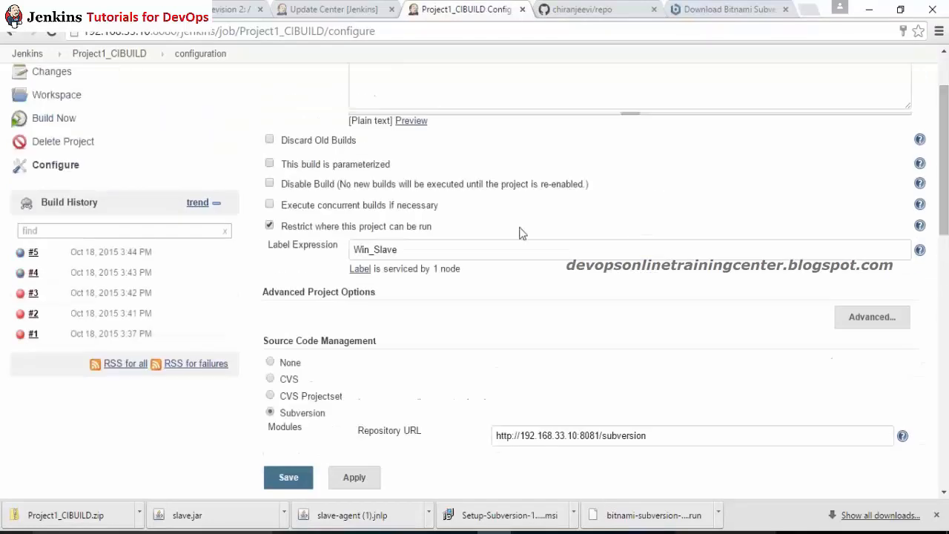
scroll(398, 424, "down", 8)
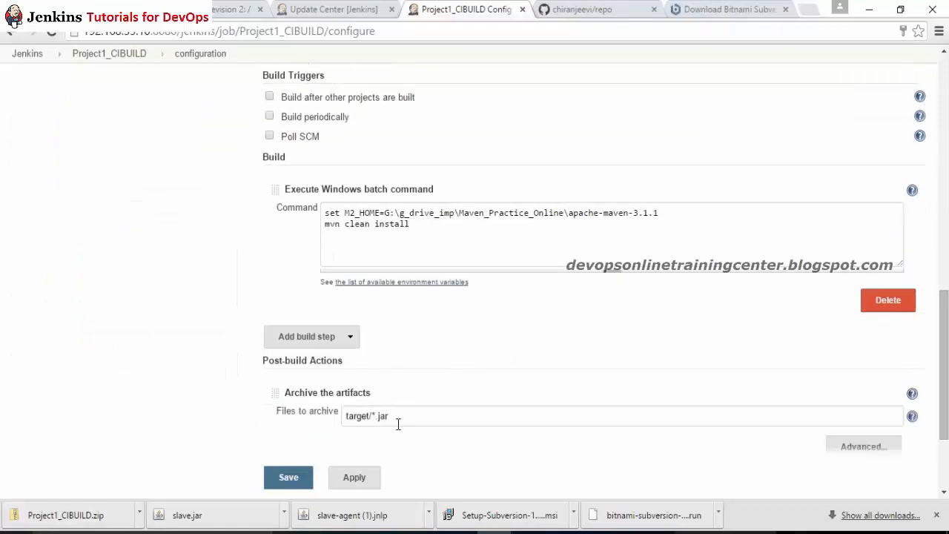
scroll(356, 481, "down", 3)
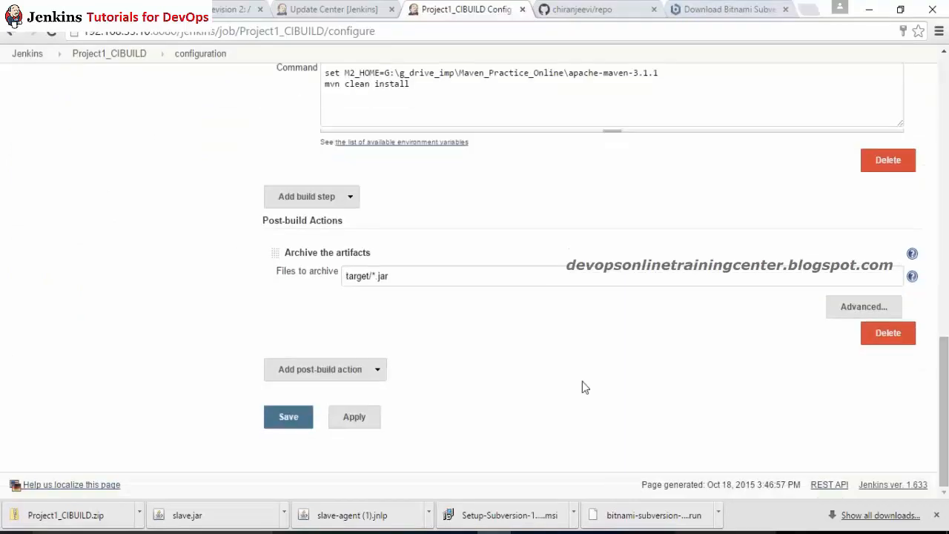
left_click(379, 372)
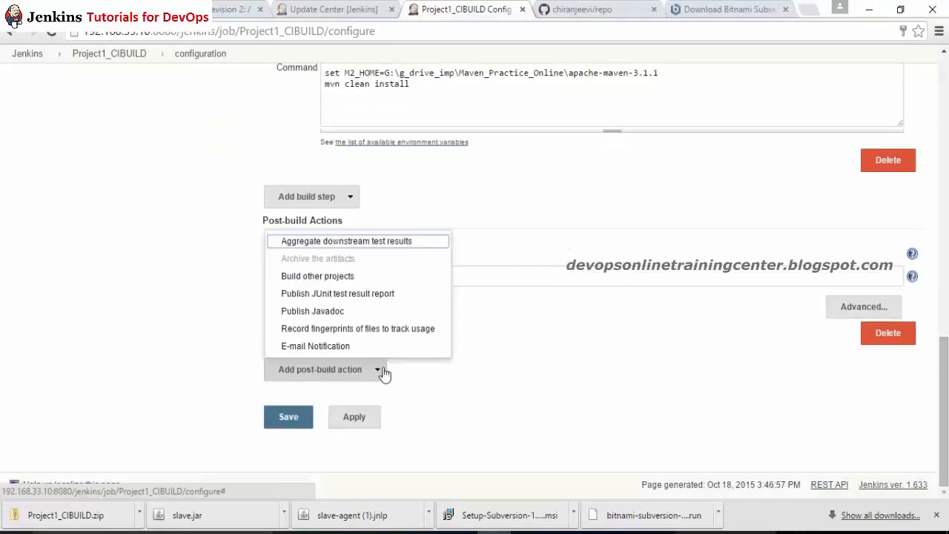
left_click(334, 293)
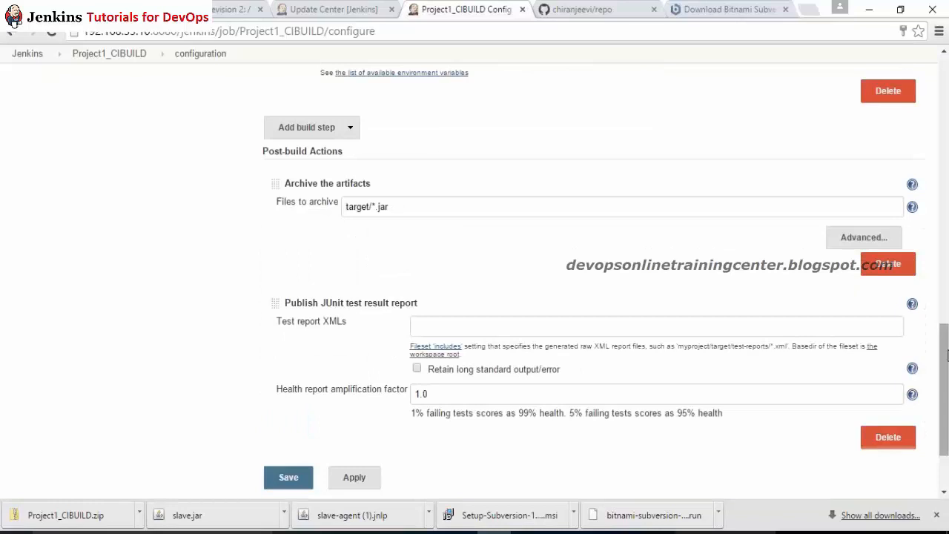
Step: Open the Project1_CIBUILD project page in a new browser tab
scroll(549, 278, "down", 2)
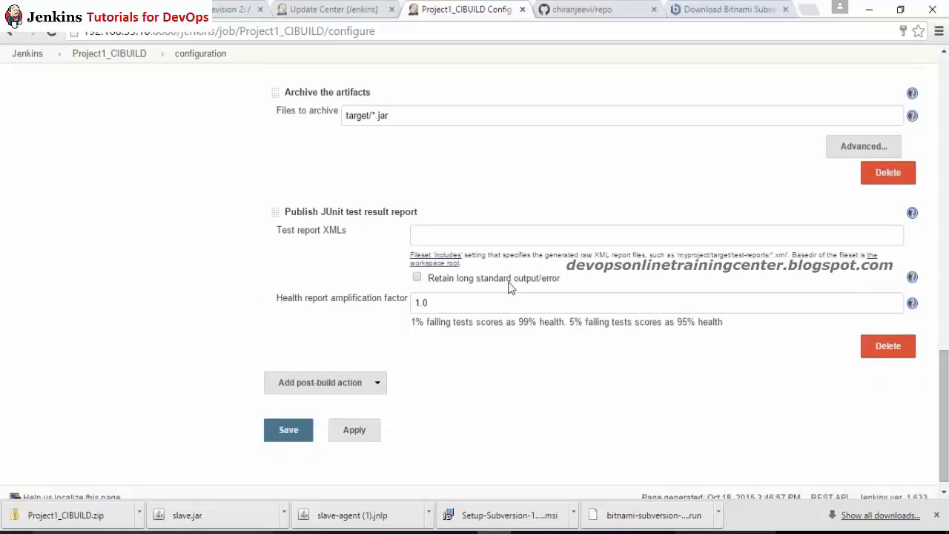
middle_click(128, 59)
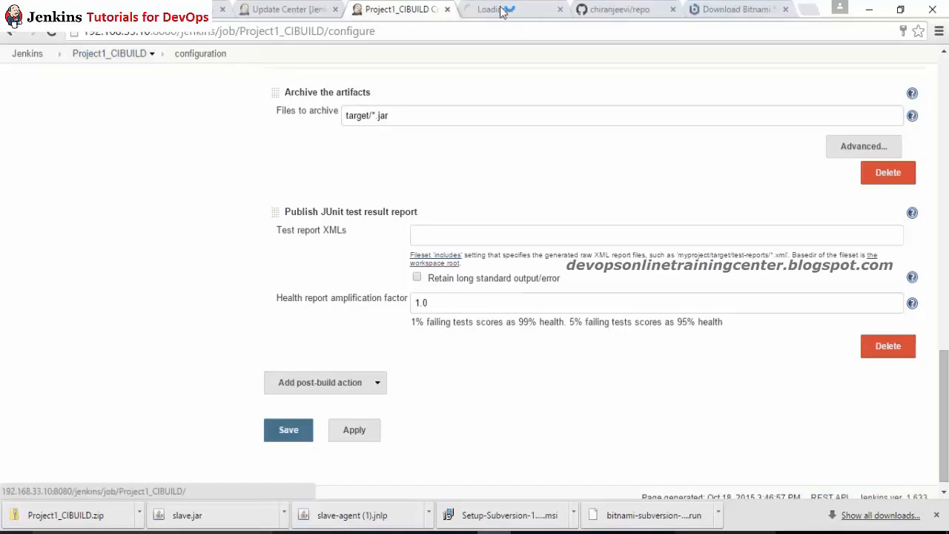
left_click(492, 9)
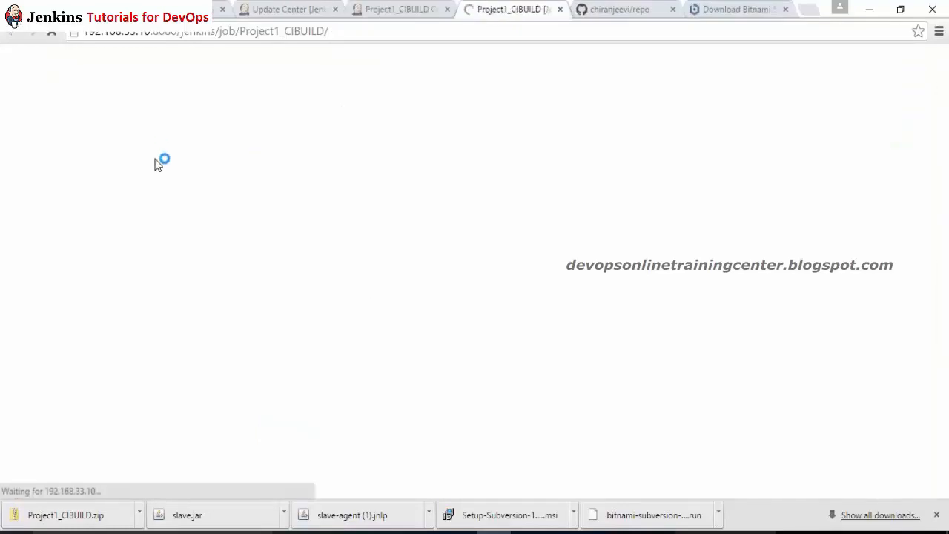
Step: Browse the workspace to target/surefire-reports and copy that folder path
left_click(41, 184)
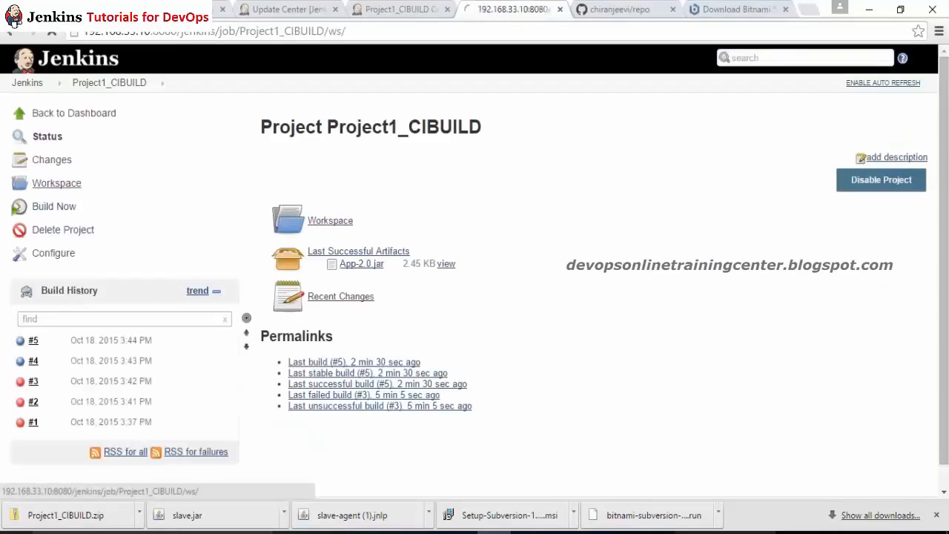
left_click(304, 222)
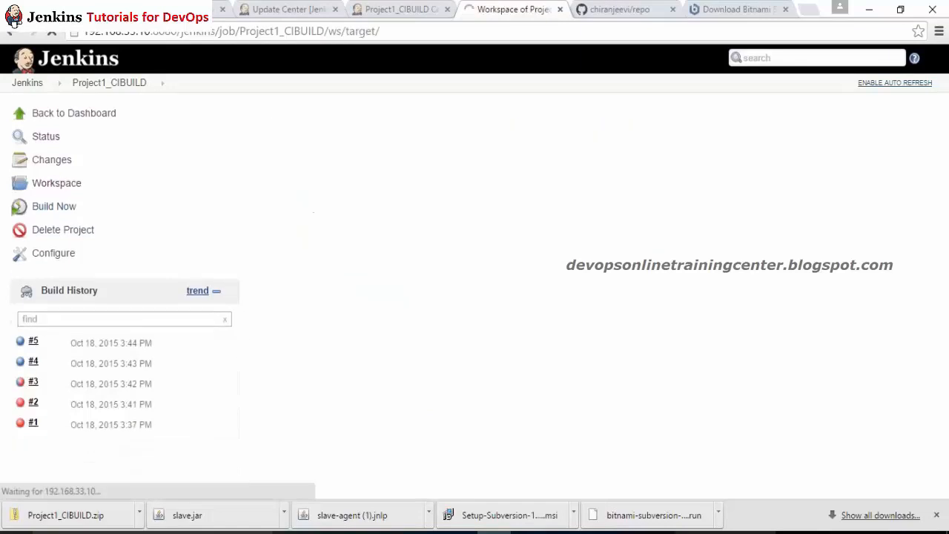
left_click(315, 223)
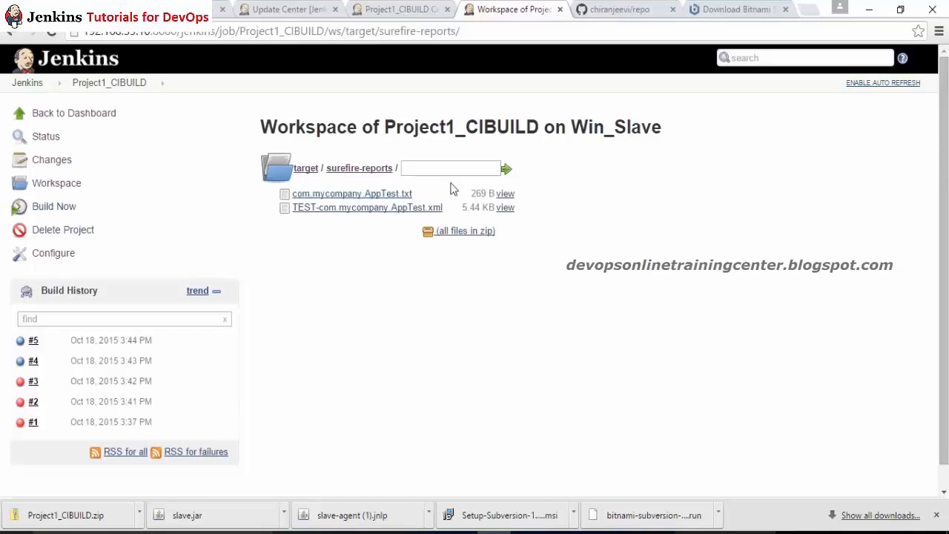
left_click_drag(402, 168, 296, 172)
key("ctrl+c")
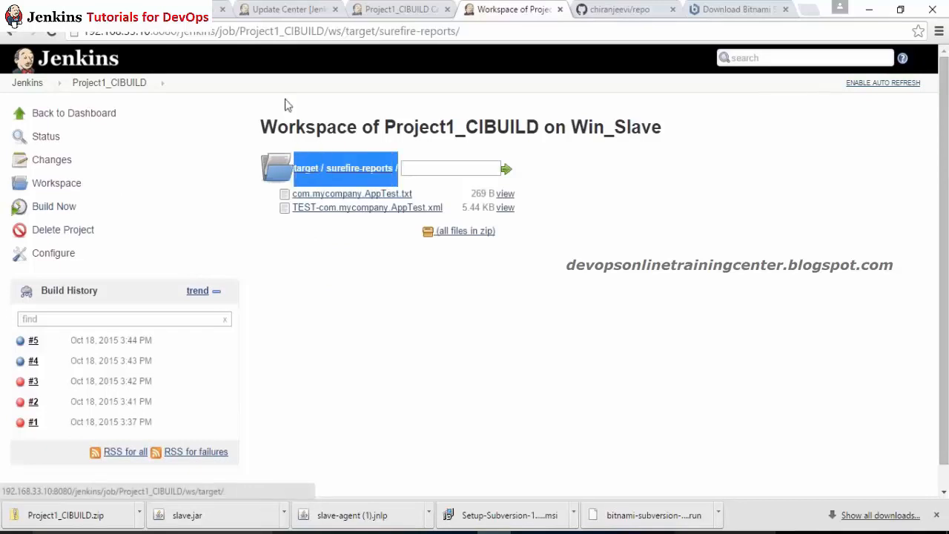
left_click(427, 9)
Step: Set Test report XMLs to target/surefire-reports/*.xml, then apply and save the configuration
left_click(460, 235)
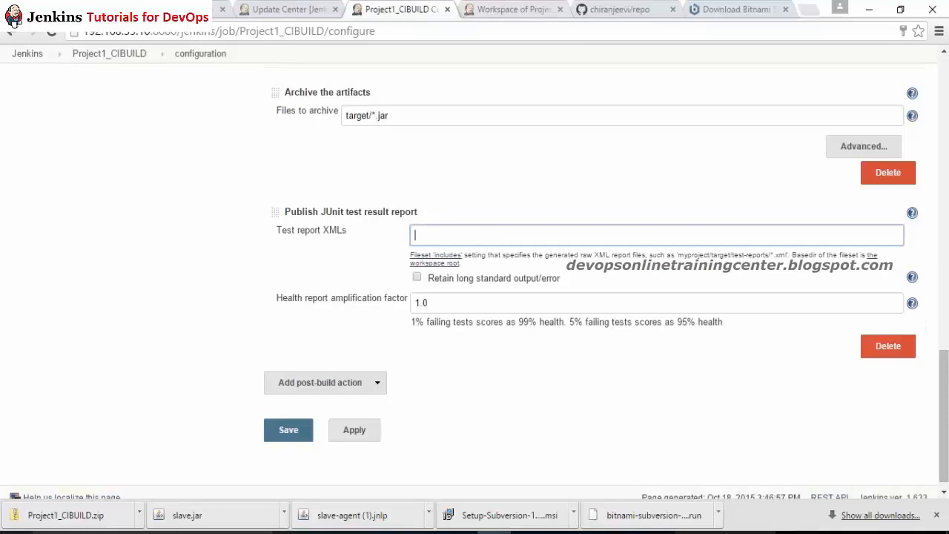
key("ctrl+v")
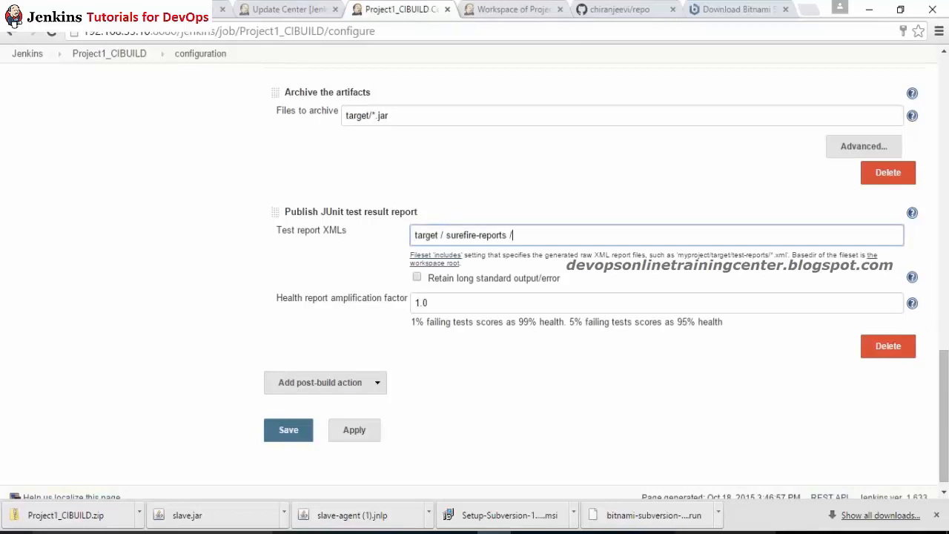
left_click(446, 235)
key("BackSpace")
key("Left")
key("BackSpace")
key("Right")
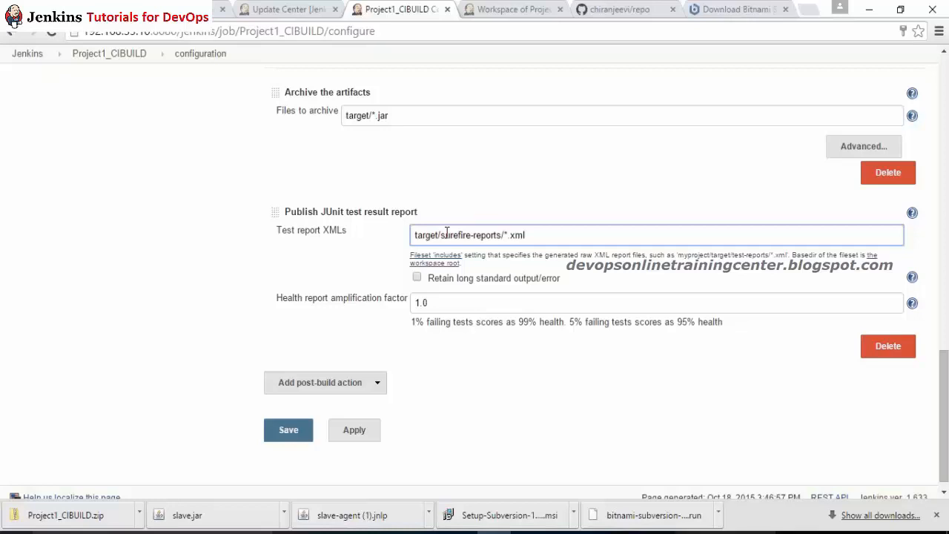
left_click(375, 235)
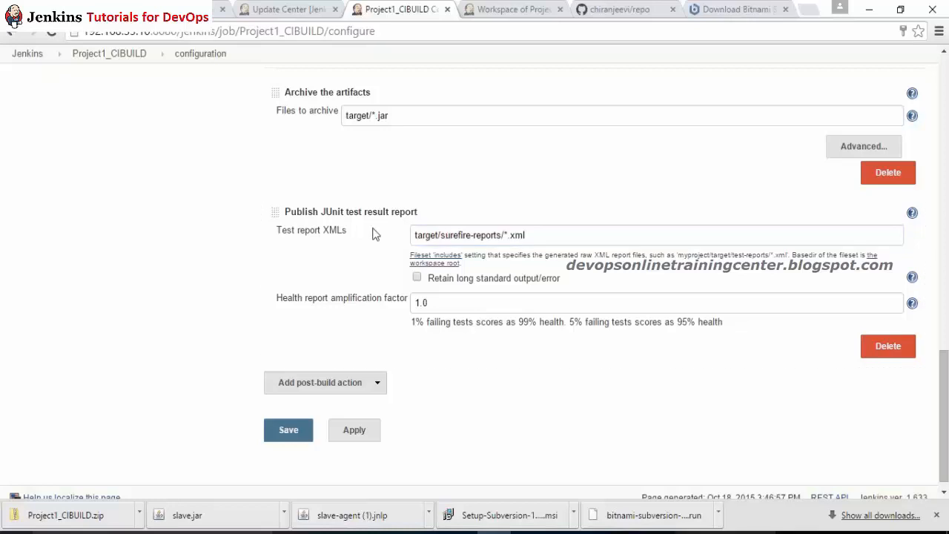
left_click(354, 432)
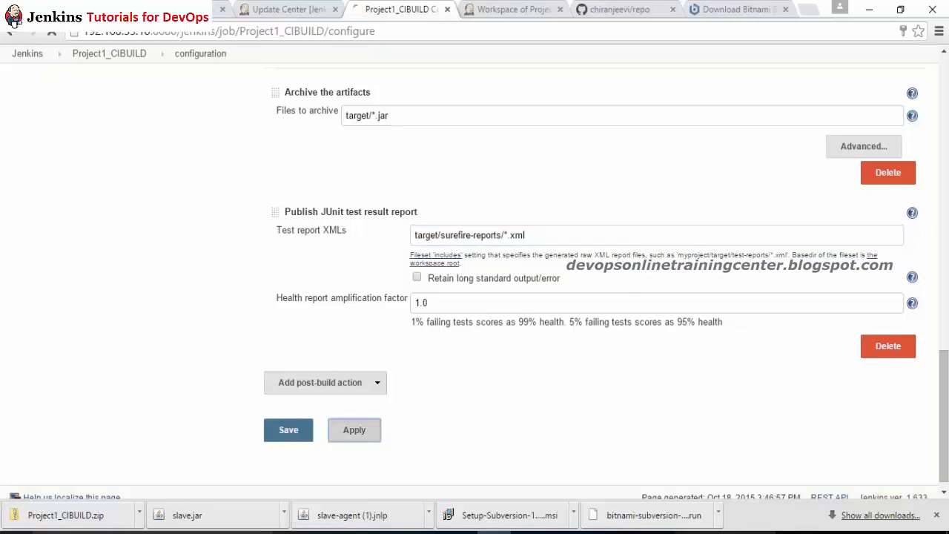
left_click(290, 438)
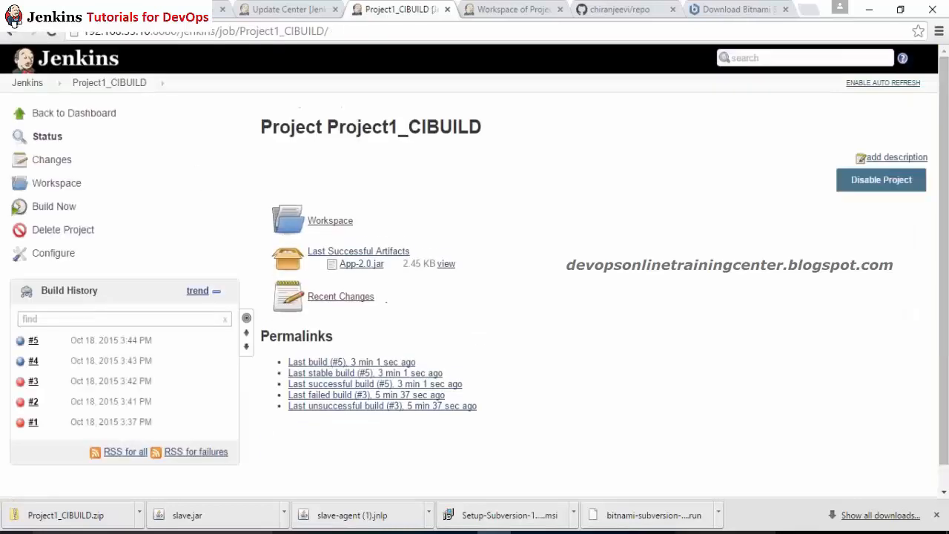
Step: Start build #6 and follow its console, checking the plugin installation status rows
left_click(56, 210)
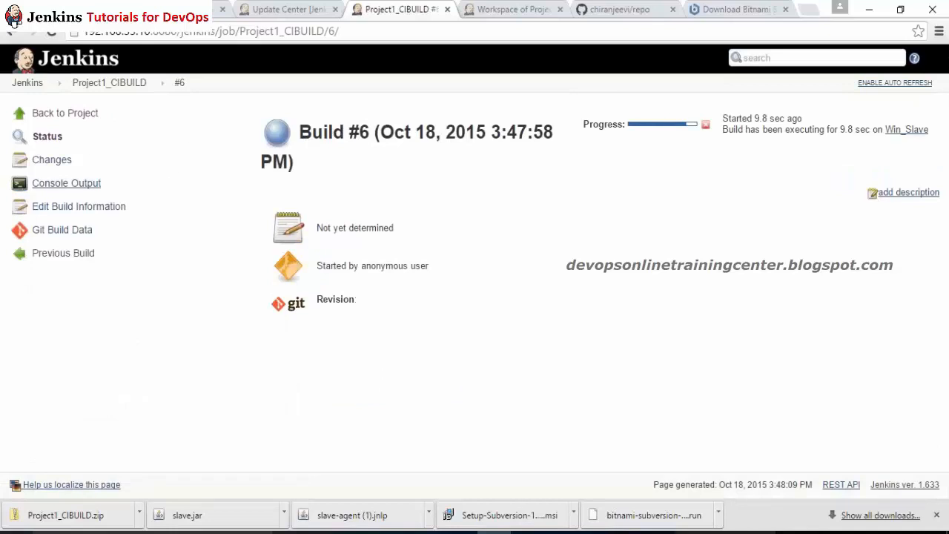
left_click(62, 185)
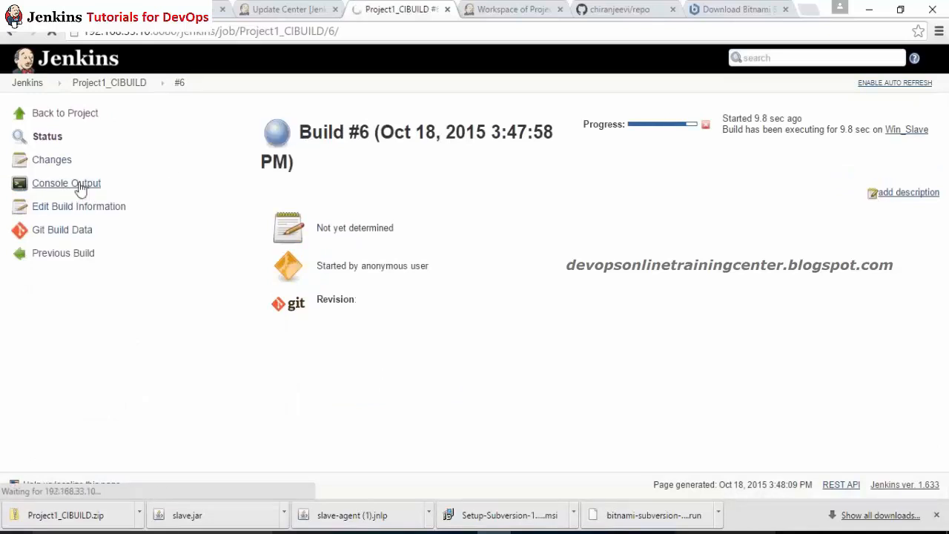
left_click(249, 7)
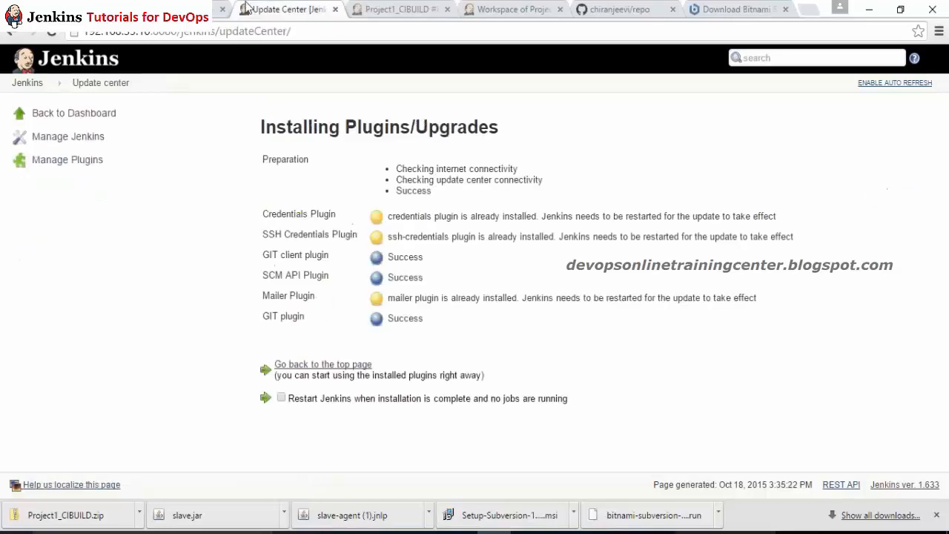
left_click_drag(449, 332, 315, 234)
left_click(445, 298)
left_click_drag(450, 333, 349, 218)
left_click(382, 6)
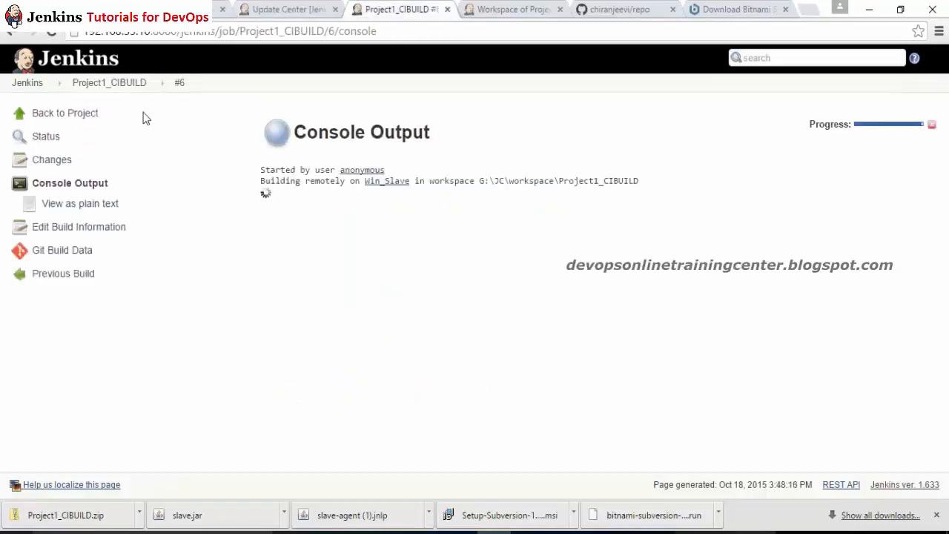
left_click(182, 82)
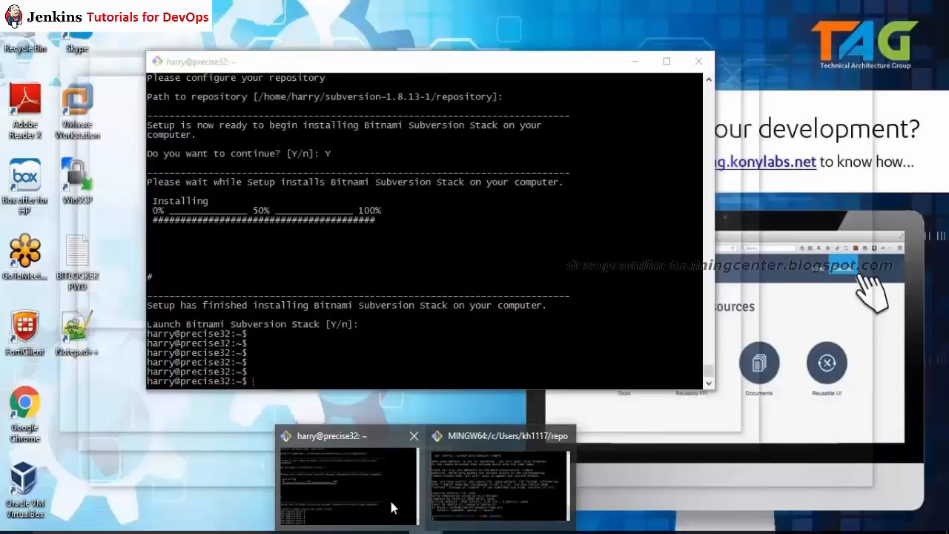
Step: Reload build #6's console to see it end in FAILURE, then return to the project page
left_click(393, 502)
left_click(412, 438)
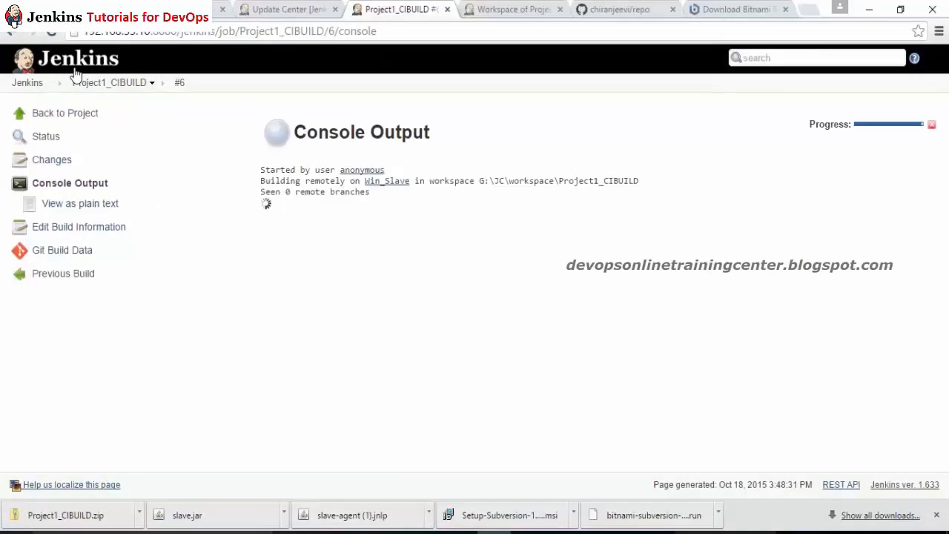
left_click(52, 31)
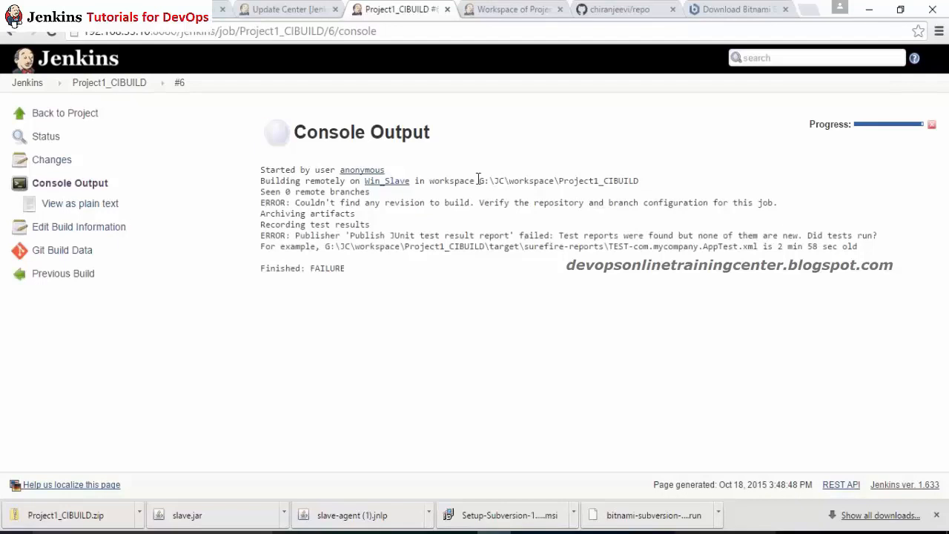
left_click_drag(478, 180, 551, 210)
left_click(551, 289)
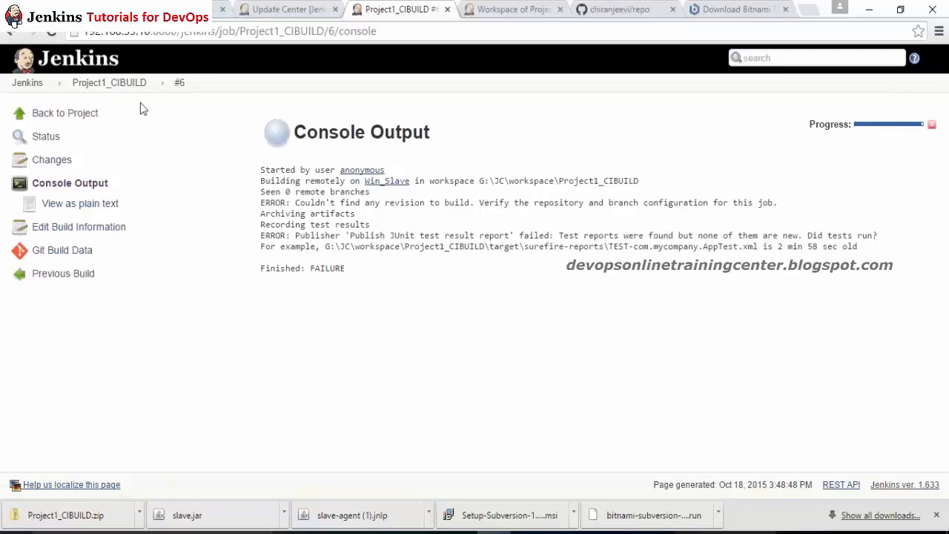
left_click(109, 82)
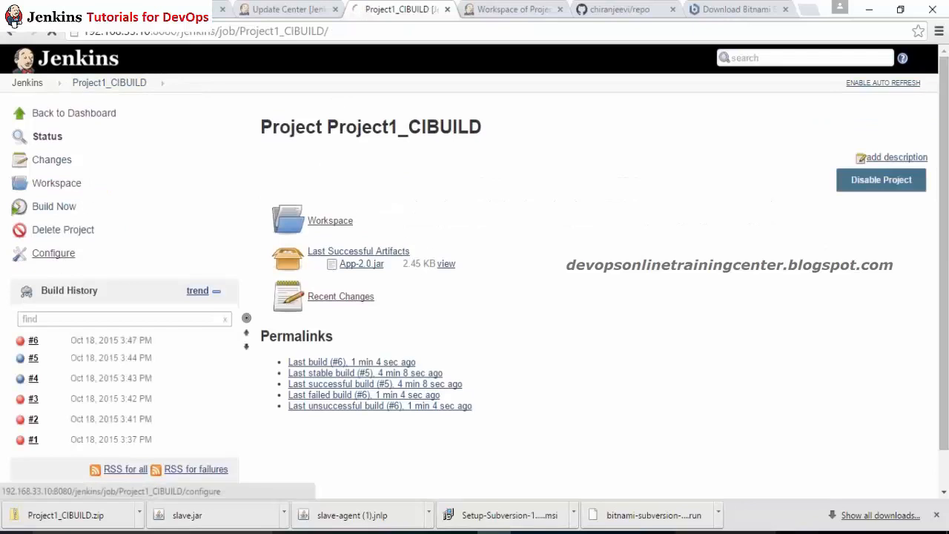
left_click(56, 255)
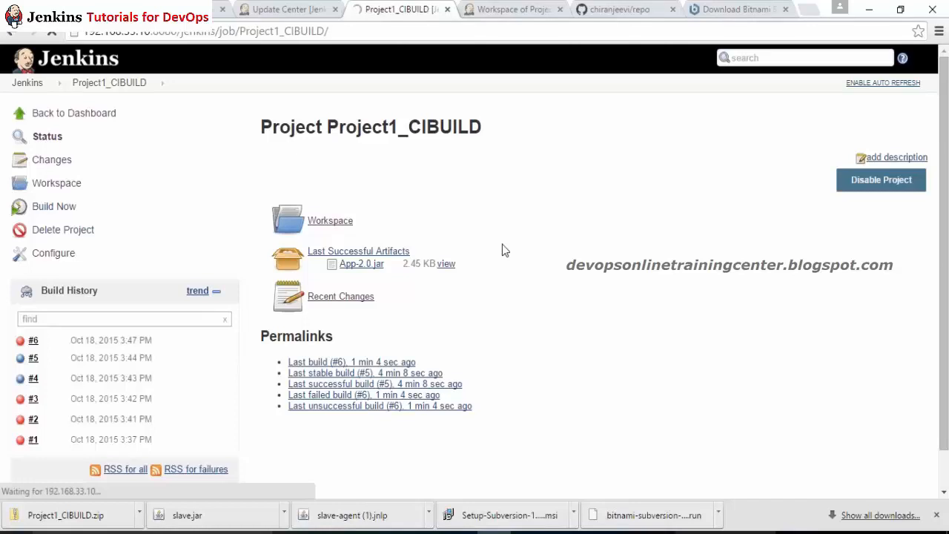
key("super")
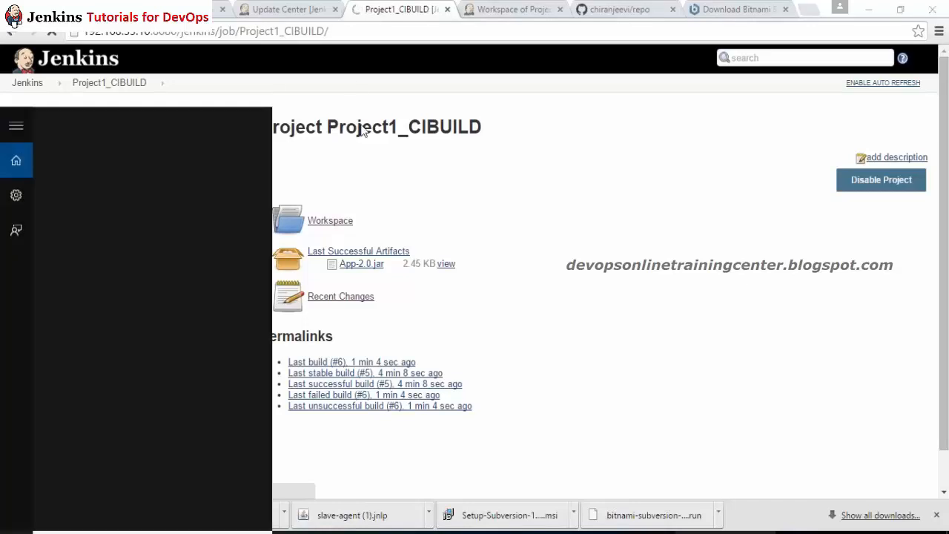
left_click(491, 221)
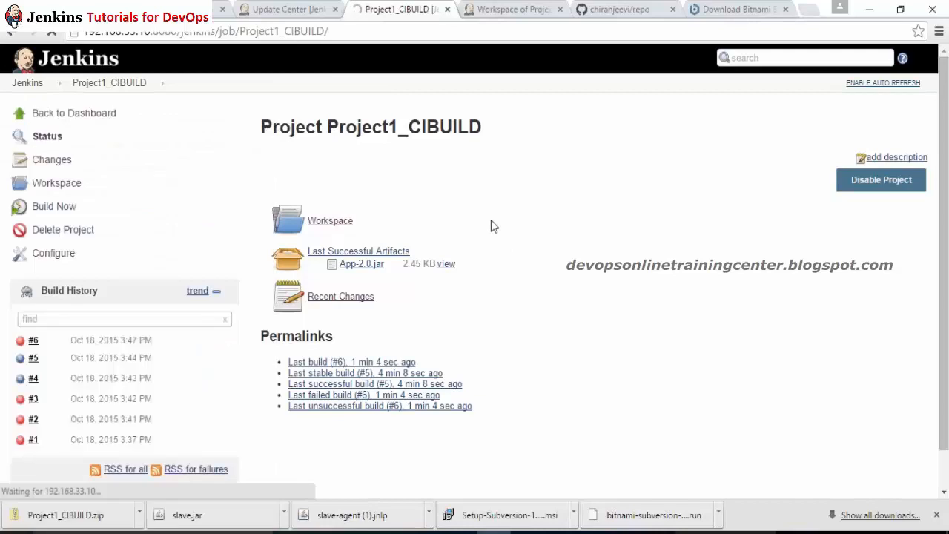
left_click(310, 8)
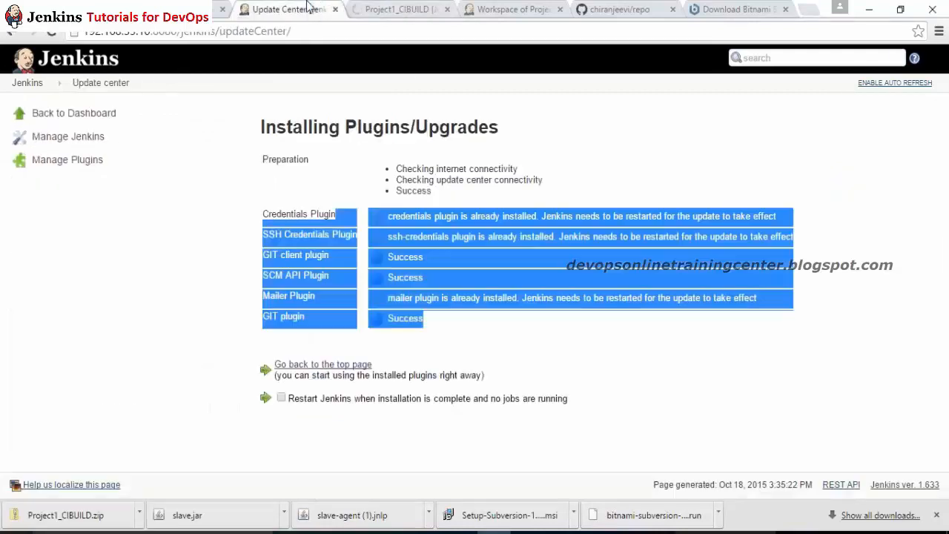
left_click(375, 158)
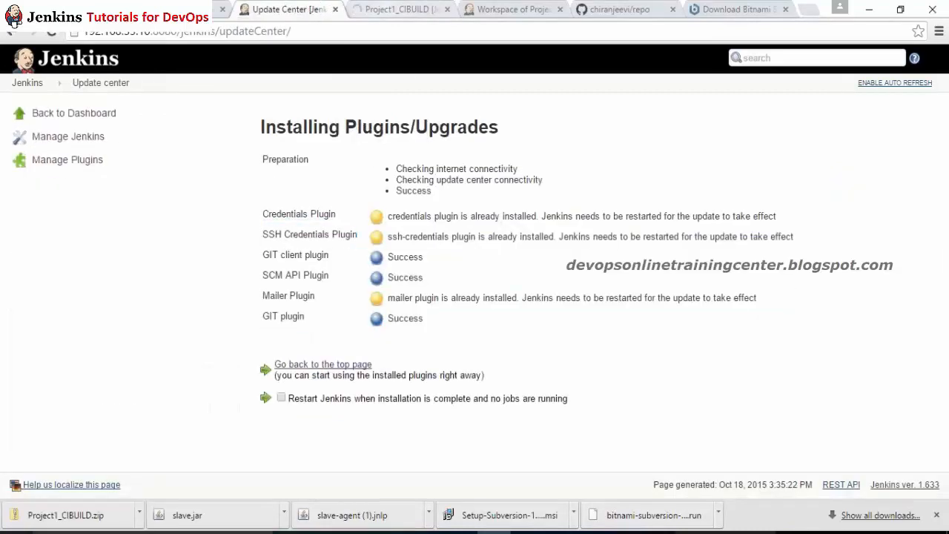
left_click(385, 9)
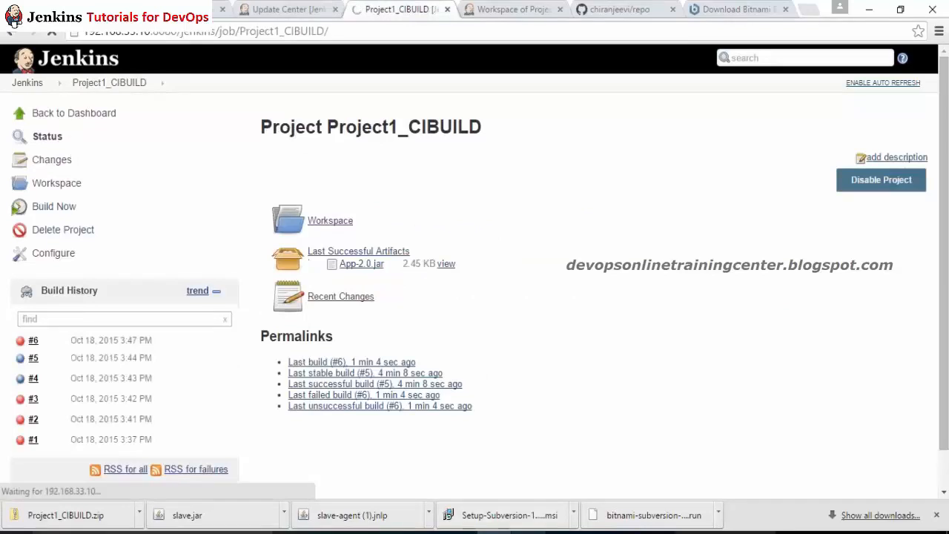
mouse_move(425, 530)
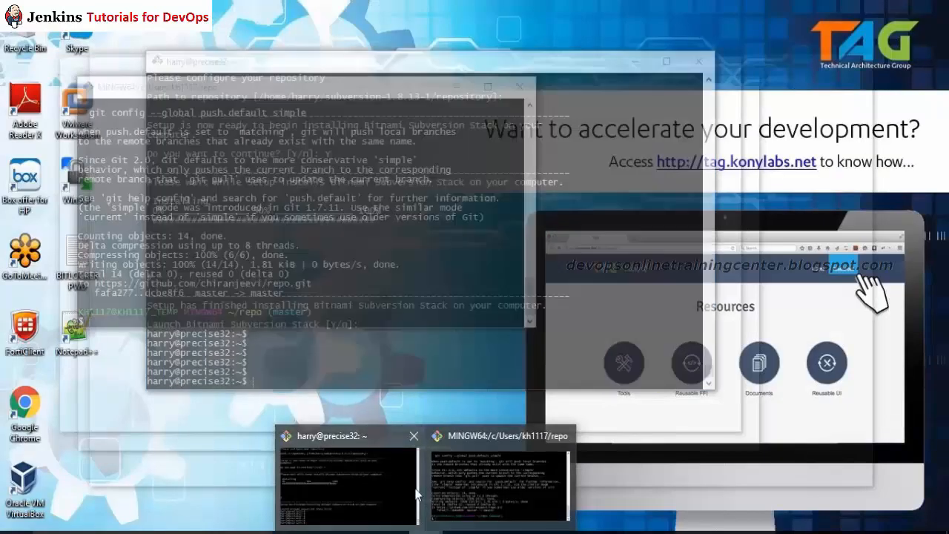
Step: Check memory usage in the terminal with free, noting the 362 MB used
left_click(417, 495)
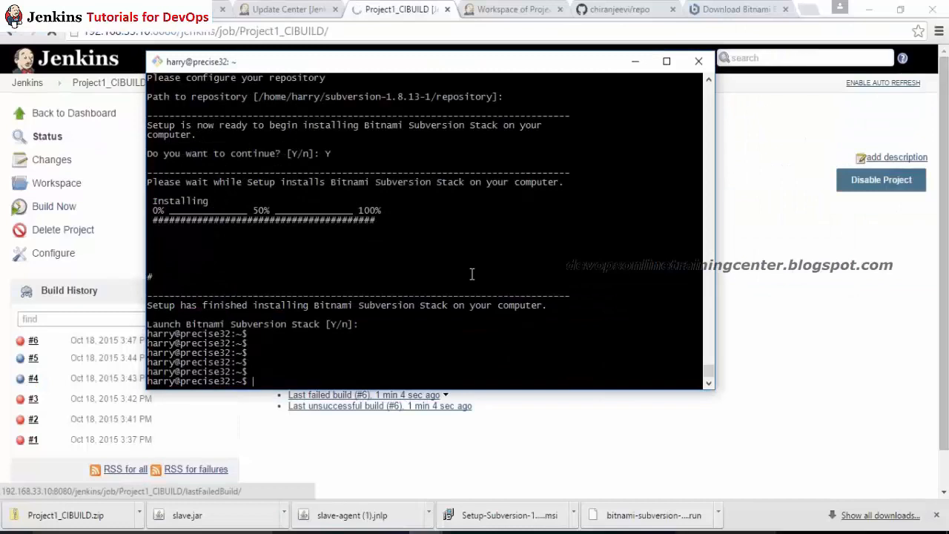
type("free -m")
key("Return")
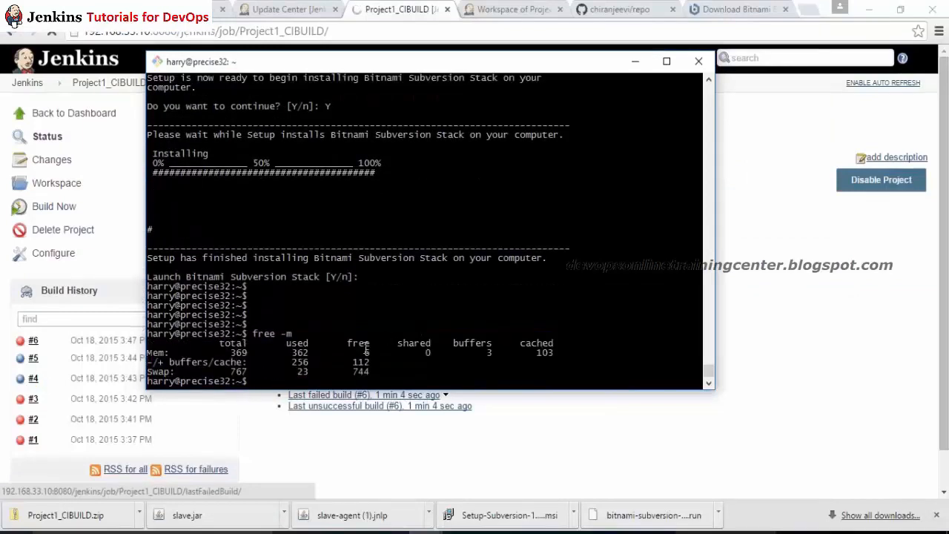
left_click_drag(322, 352, 304, 347)
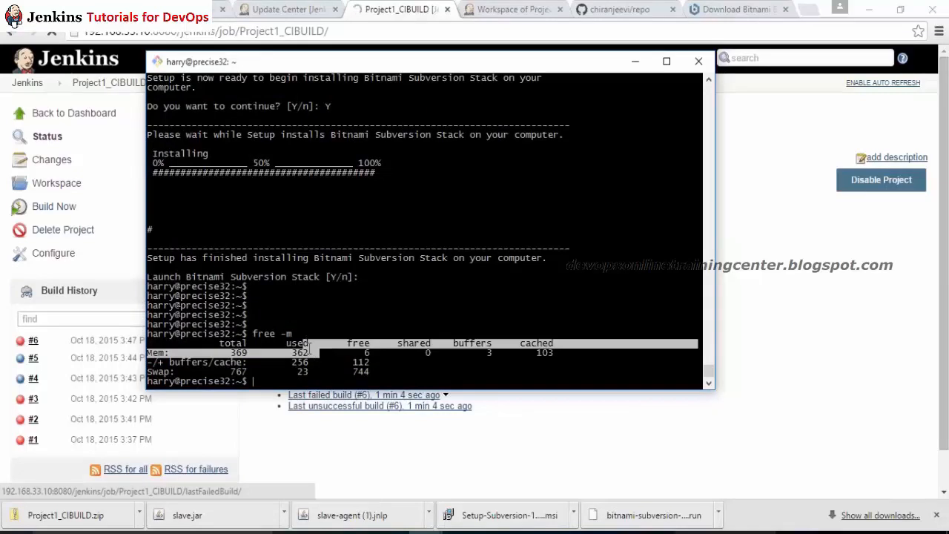
left_click(254, 344)
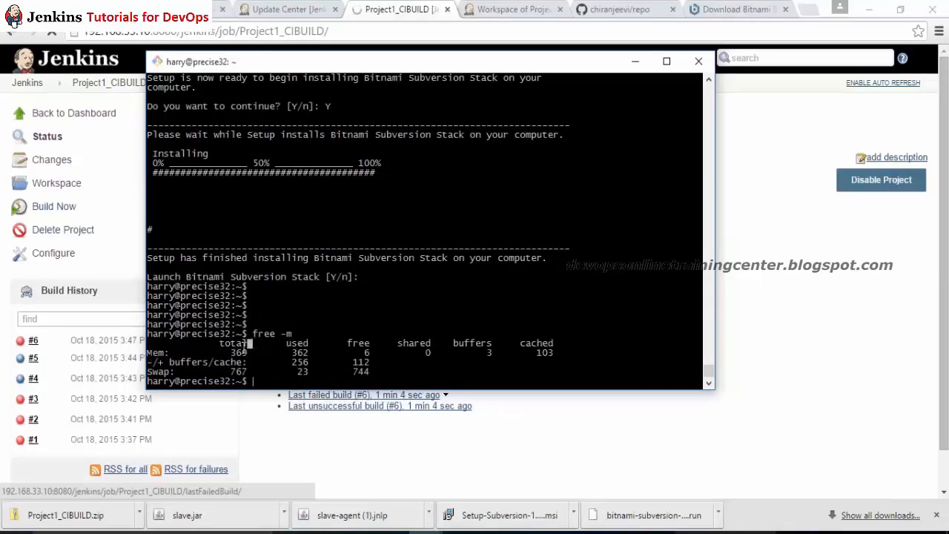
double_click(299, 354)
Step: Compare the Jenkins project page with the terminal, adding blank prompt lines
key("alt+Tab")
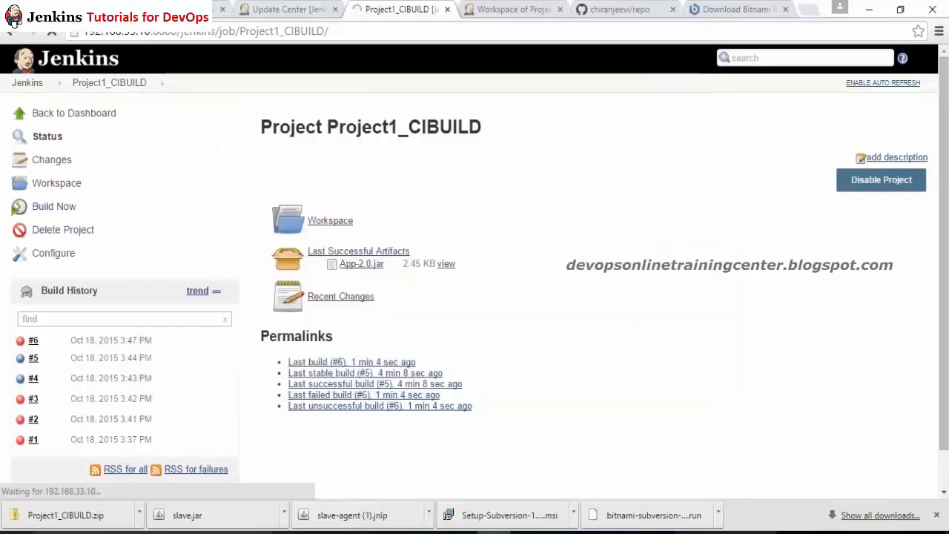
key("alt+Tab")
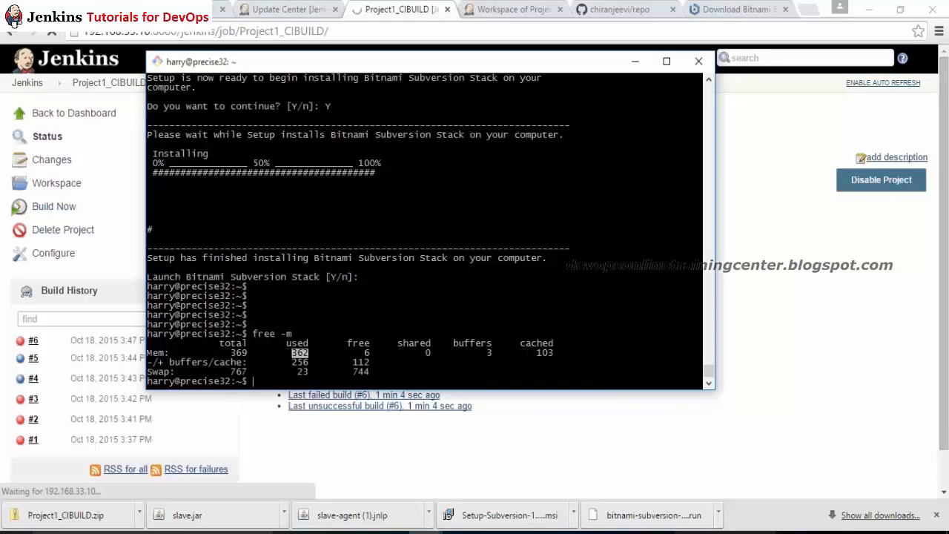
key("Return")
key("Return")
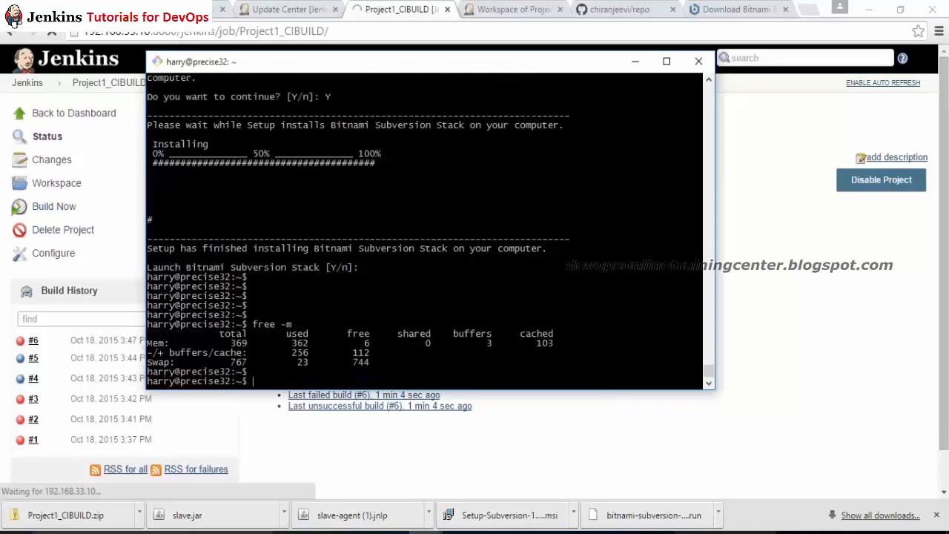
key("alt+Tab")
left_click(497, 9)
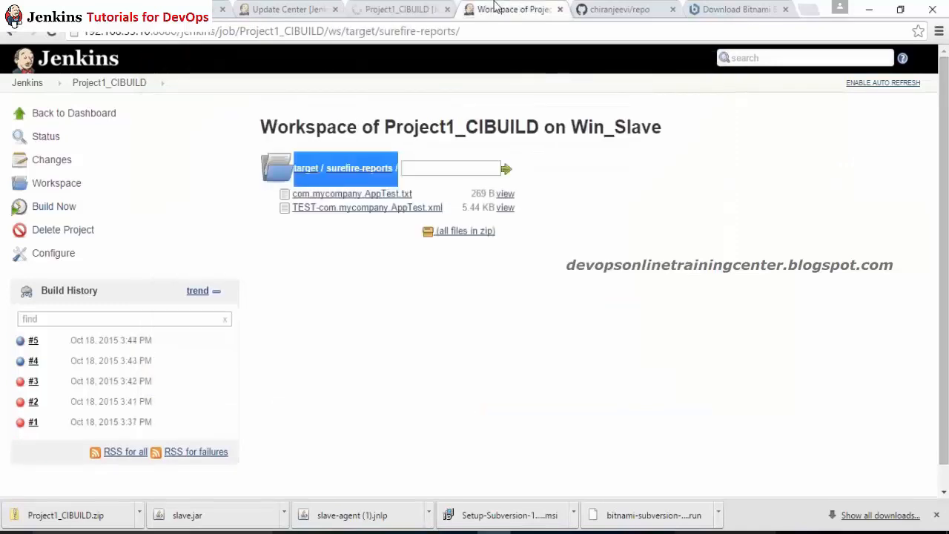
left_click(378, 13)
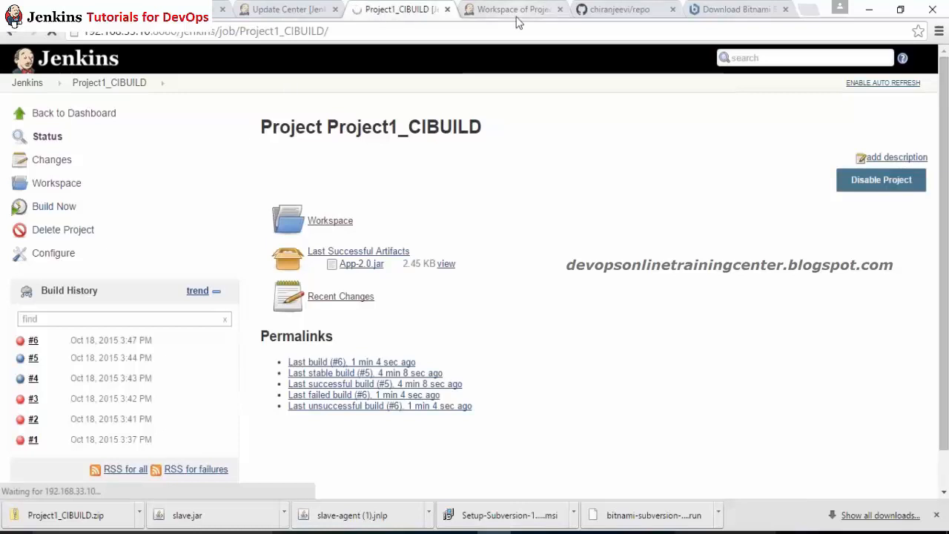
key("alt+Tab")
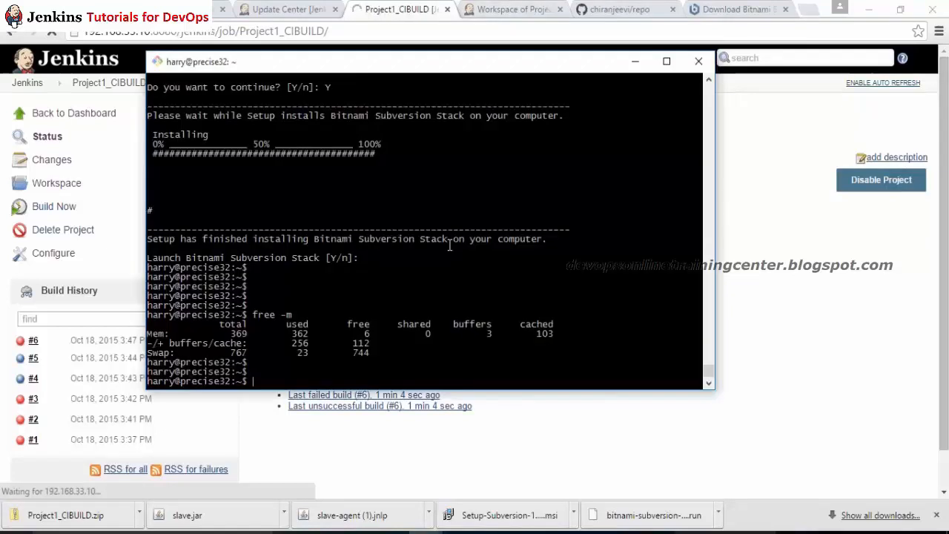
key("Return")
key("Return")
key("Return")
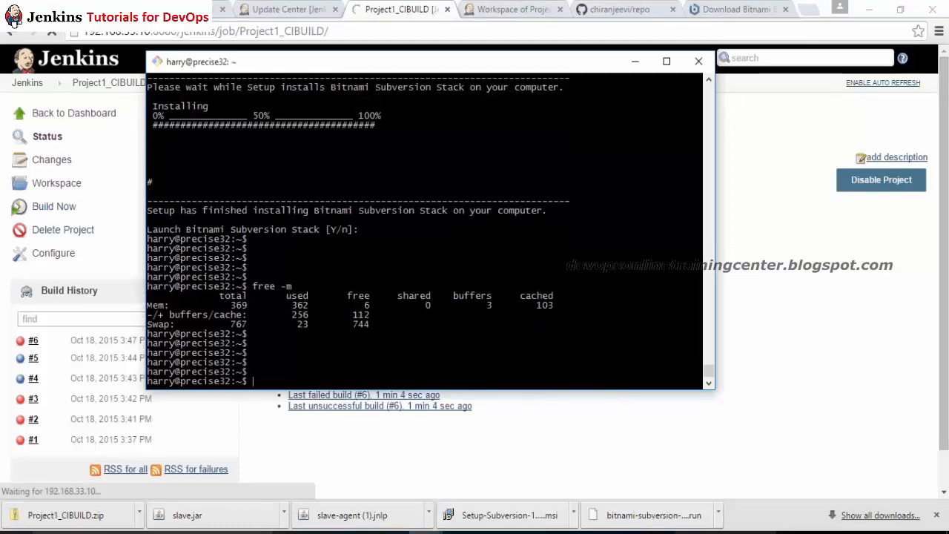
key("Return")
key("Return")
key("alt+Tab")
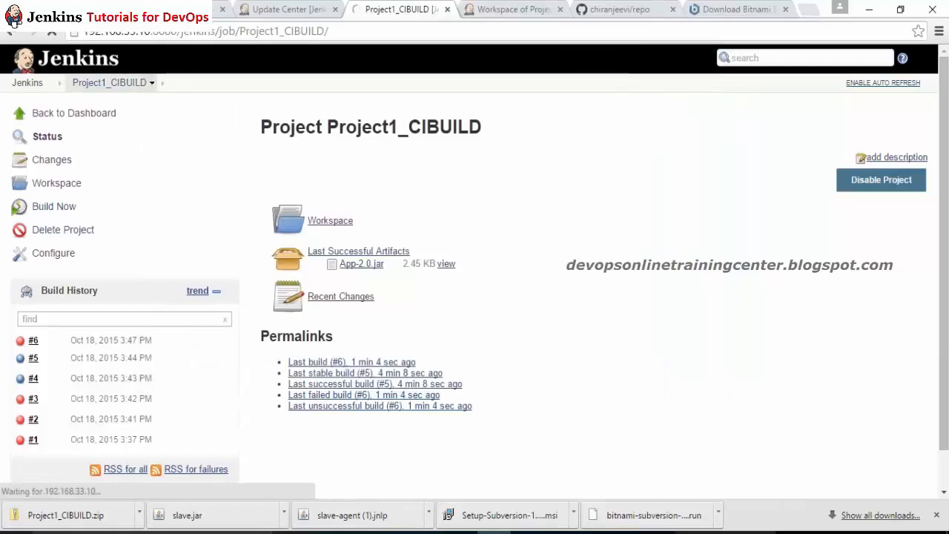
key("alt+Tab")
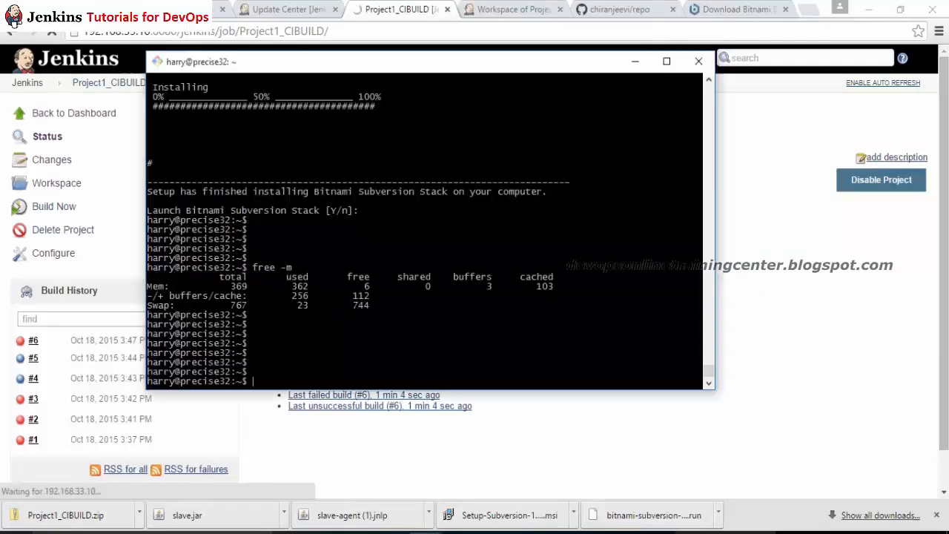
key("Return")
Step: Show the current directory, list /opt, and find subversion processes with ps -aef | grep sub
type("pwd")
key("Return")
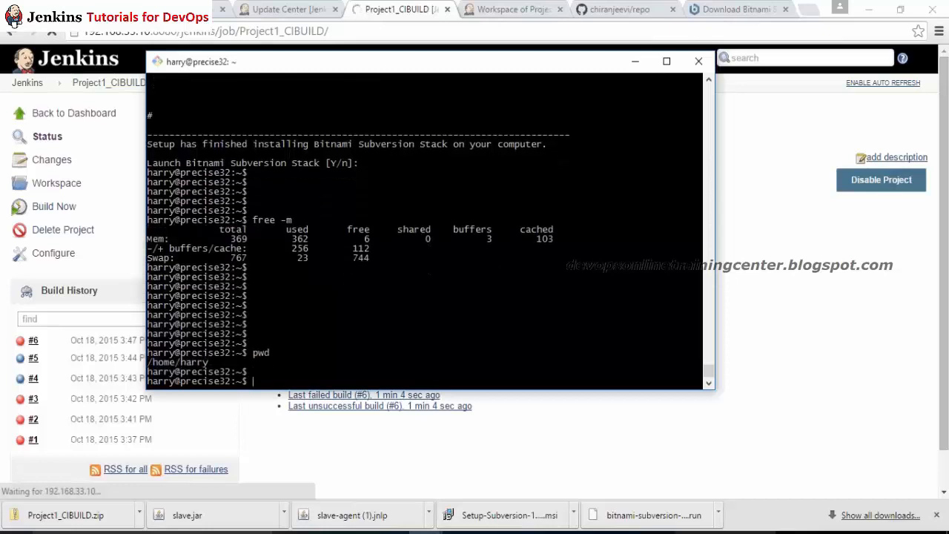
key("Return")
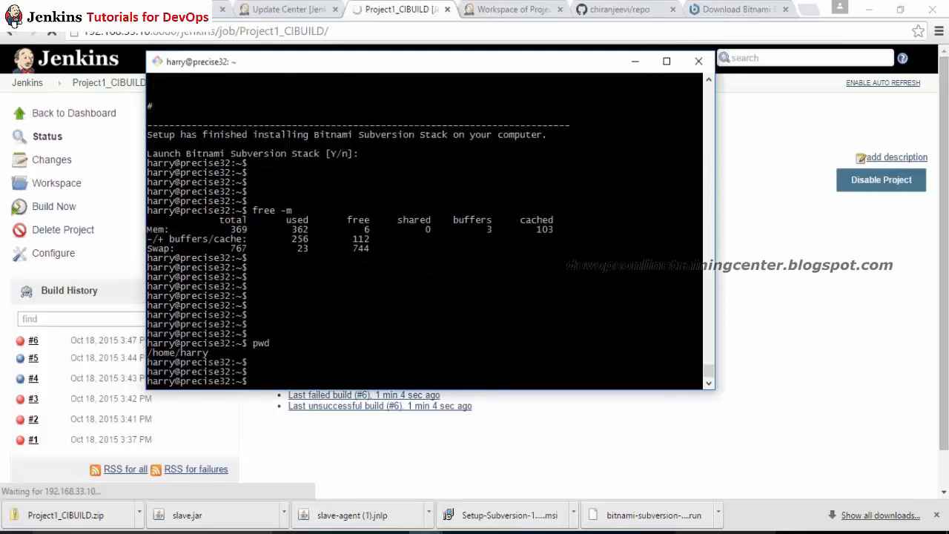
type("cd /opt/")
key("Tab")
key("Tab")
key("ctrl+c")
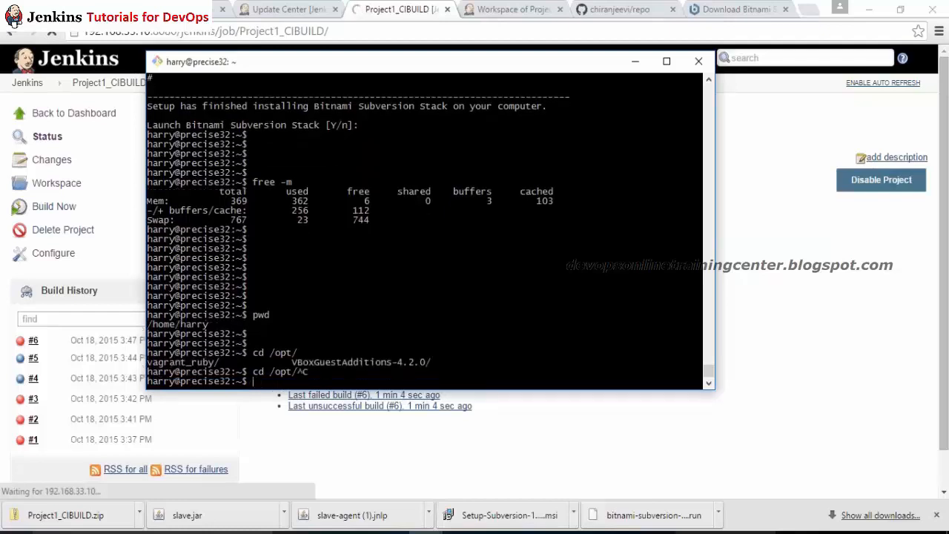
type("ps a-")
key("BackSpace")
type("-aef | grep sub")
key("Return")
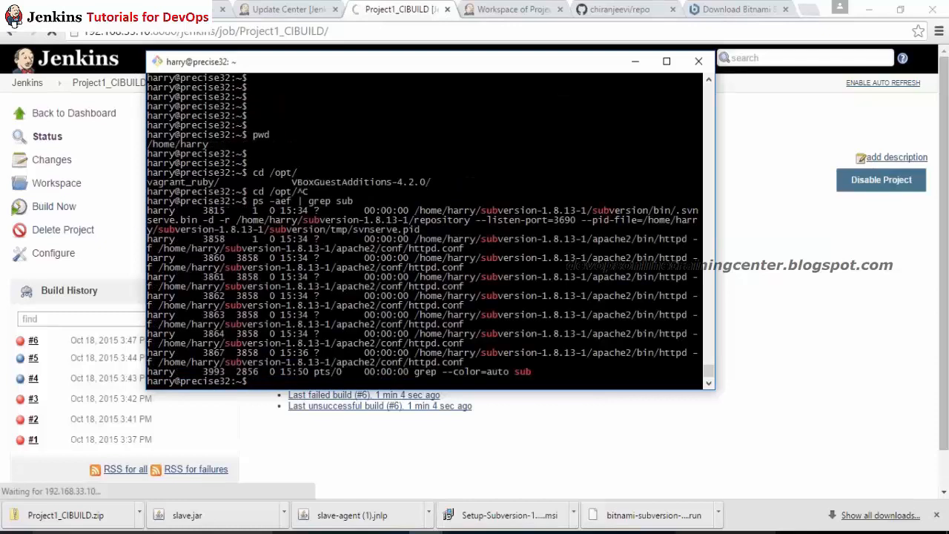
Step: Stop the Subversion and Apache servers in subversion-1.8.13-1 with ./ctlscript.sh stop
type("cd /home/harry/su")
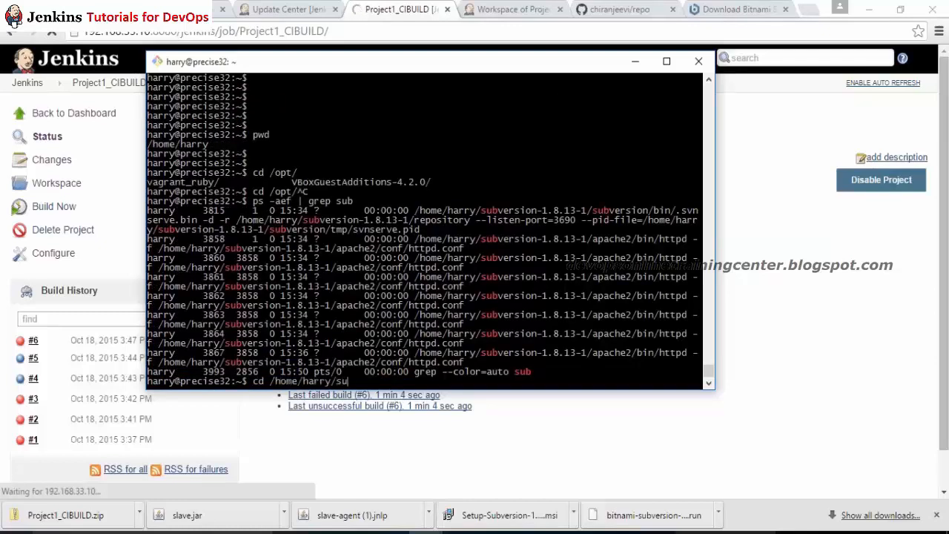
key("Tab")
key("Return")
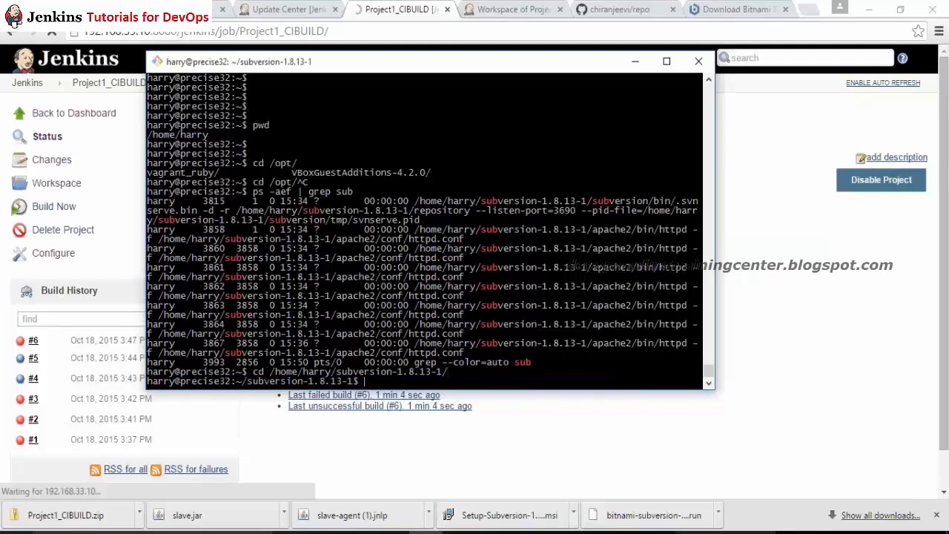
type("./ctlscript.sh stop")
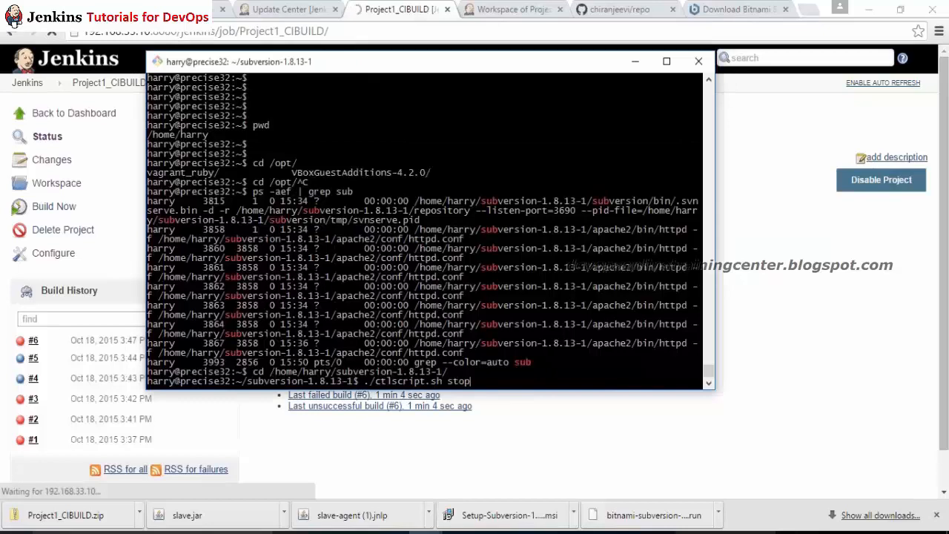
key("Return")
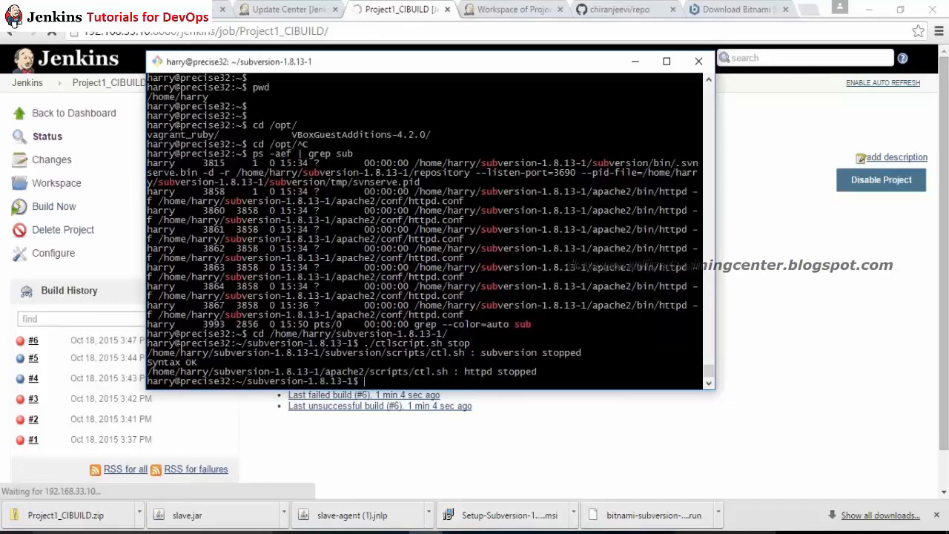
type("free 0")
type("m")
key("Return")
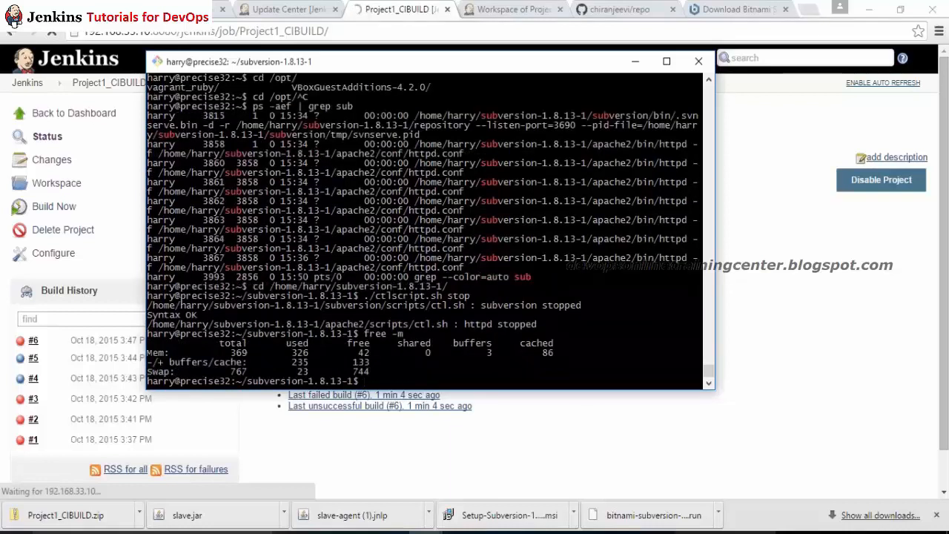
Step: Return to the home directory and check memory again with free -m
key("alt+Tab")
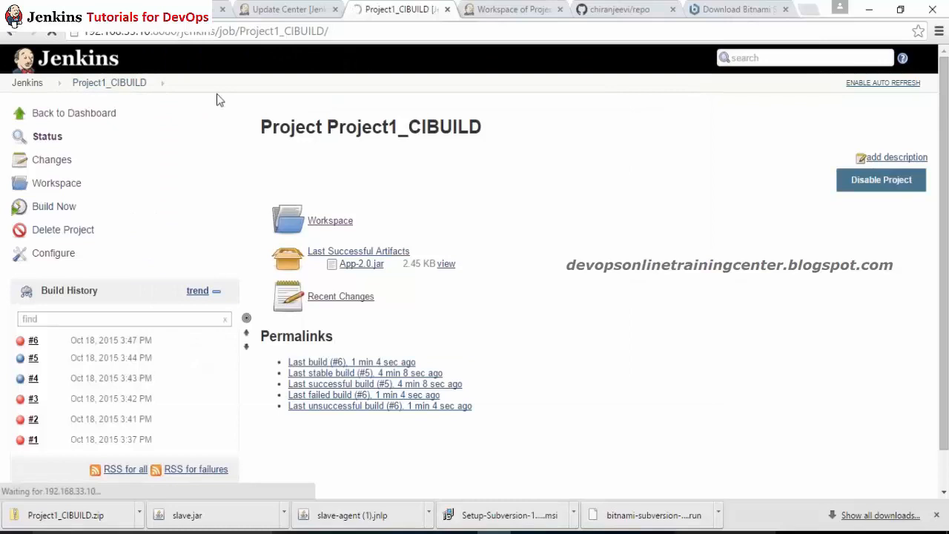
key("alt+Tab")
type("cd")
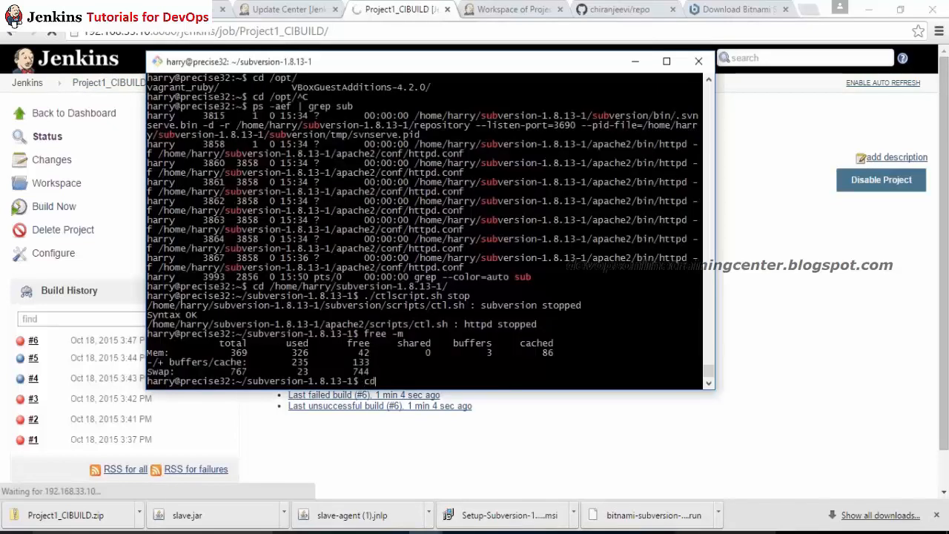
key("Return")
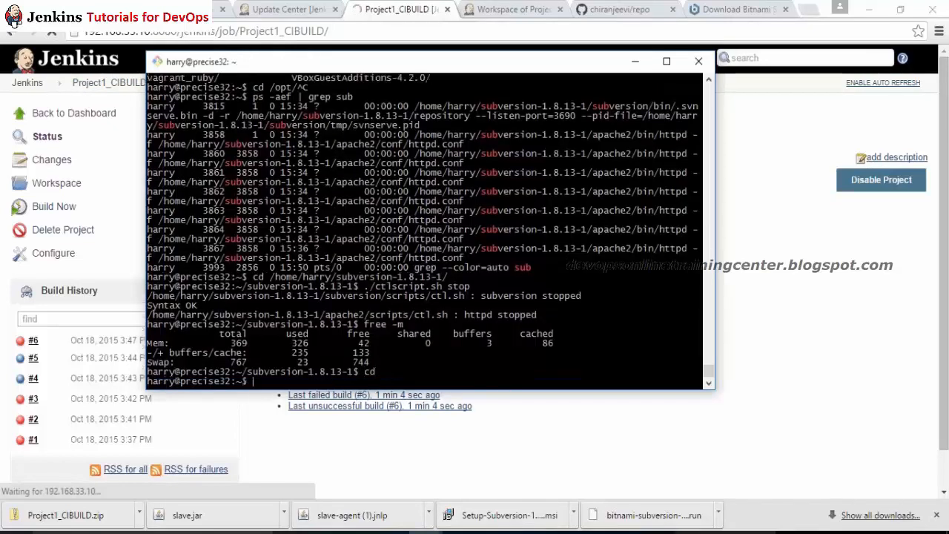
type("cd ap")
key("BackSpace")
key("BackSpace")
key("BackSpace")
key("BackSpace")
key("BackSpace")
type("free -m")
key("Return")
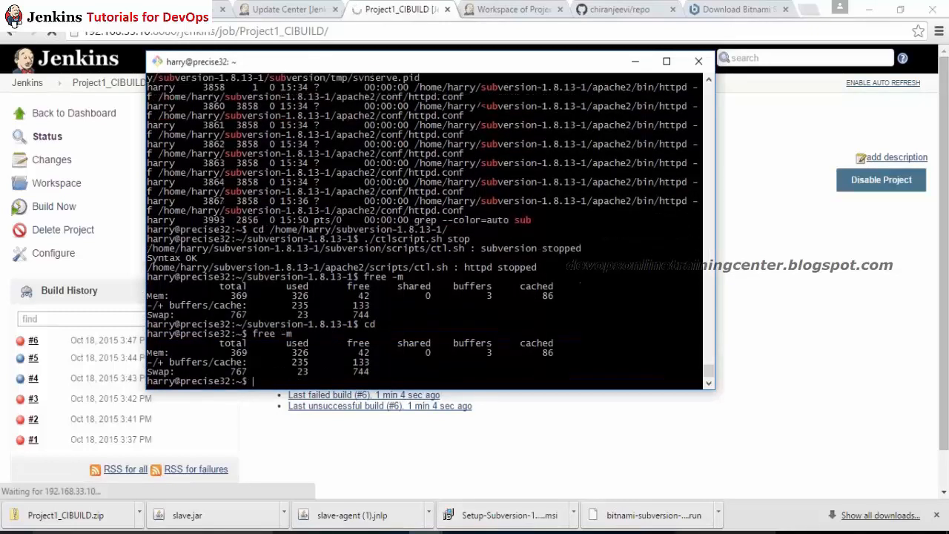
key("Return")
key("Return")
Step: Copy the Project1_CIBUILD page address, close the Workspace tab, and load it in the Bitnami tab
key("alt+Tab")
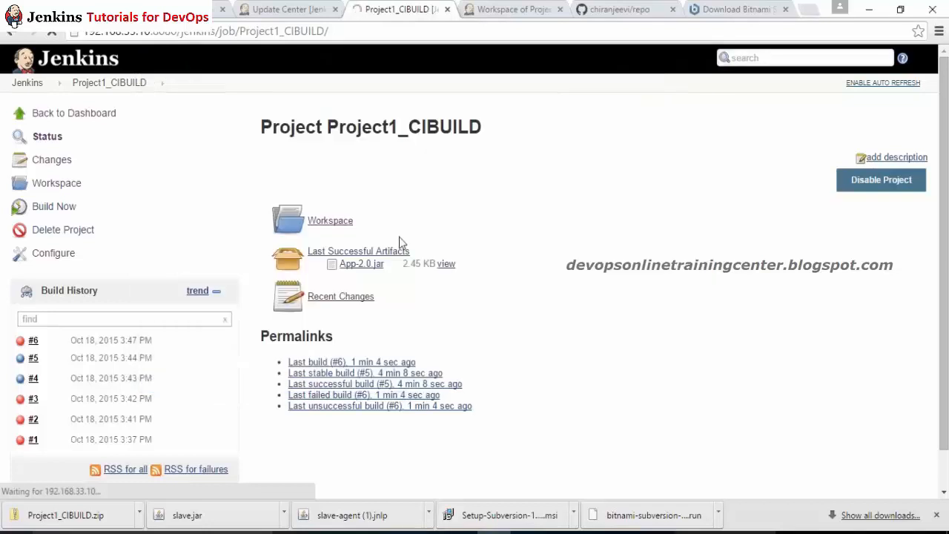
left_click(340, 215)
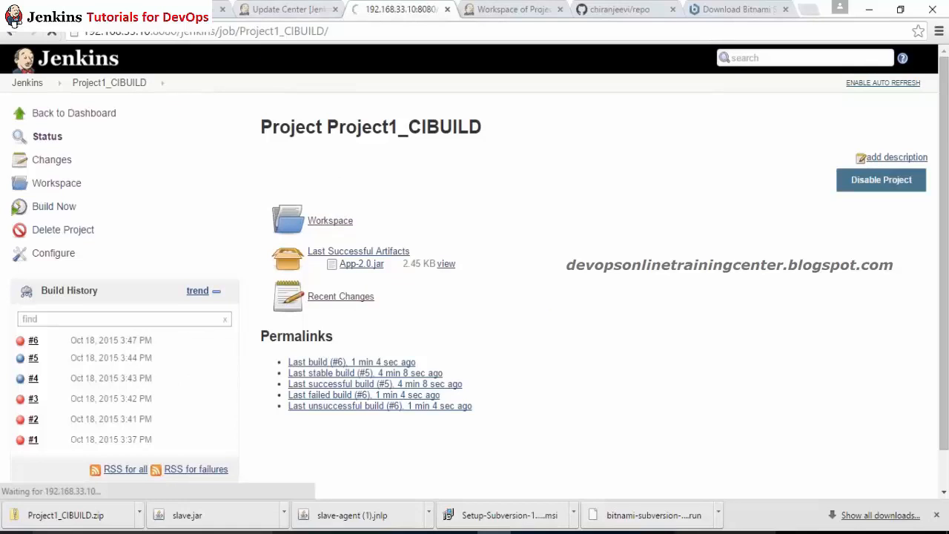
left_click(103, 35)
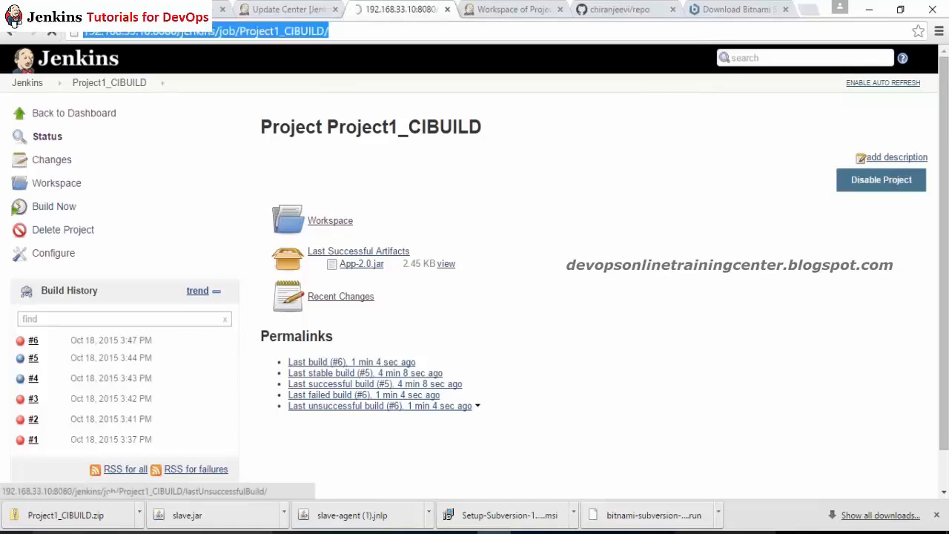
left_click(447, 9)
left_click(487, 14)
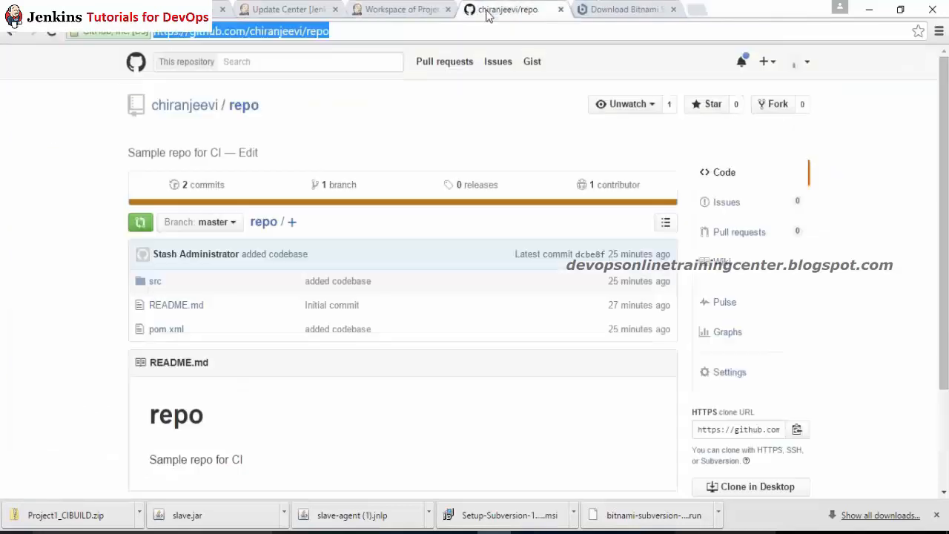
left_click(642, 13)
left_click(614, 35)
key("ctrl+v")
key("Return")
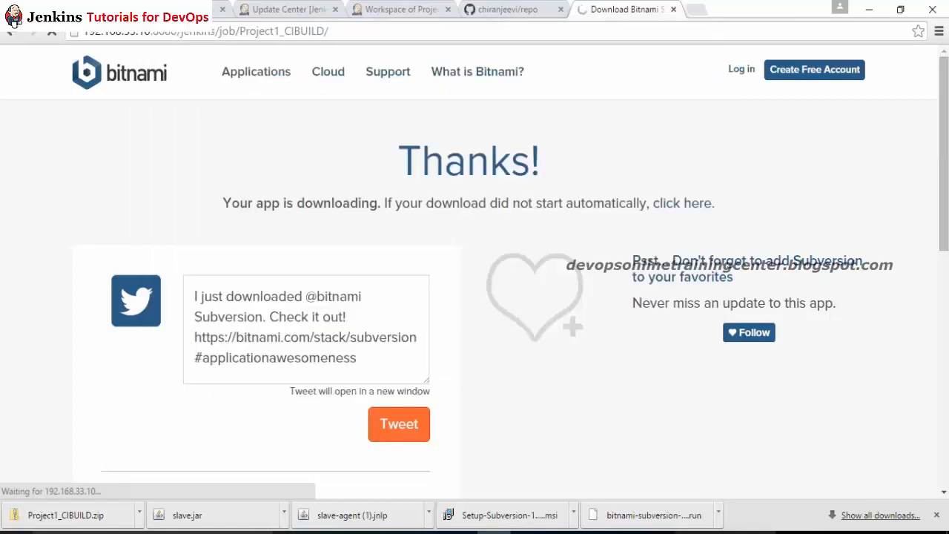
key("alt+Tab")
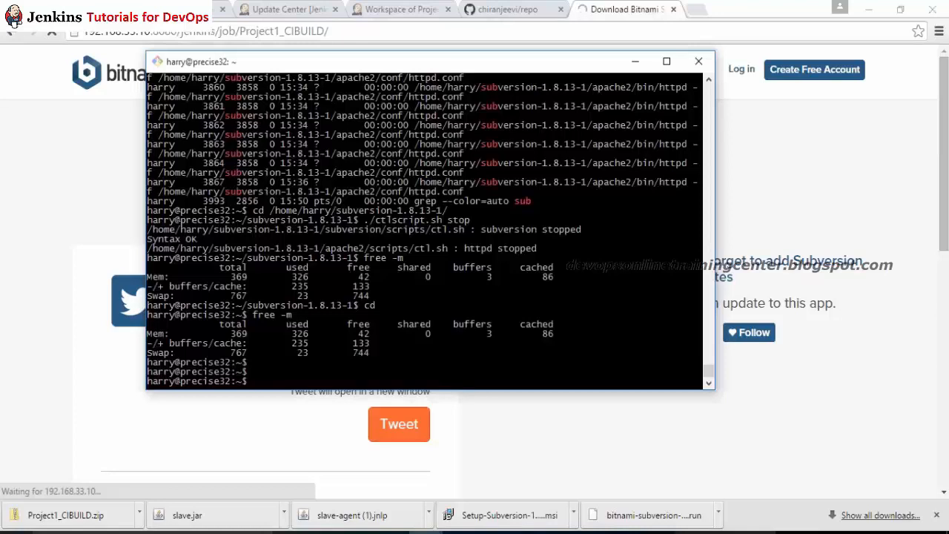
Step: Return to the root shell and change into /root/apache-tomcat-7.0.64/bin
type("exit")
key("Return")
type("cd")
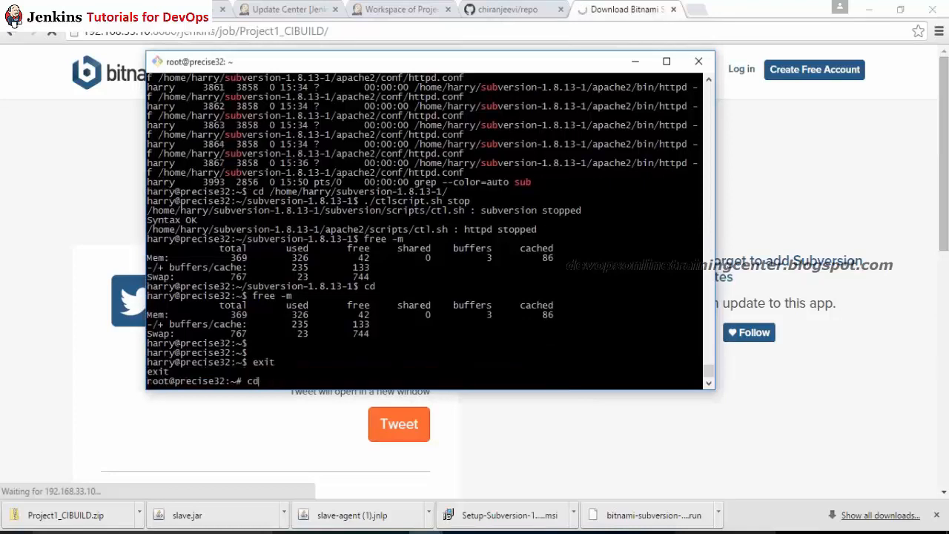
type(" /root/ap")
key("Tab")
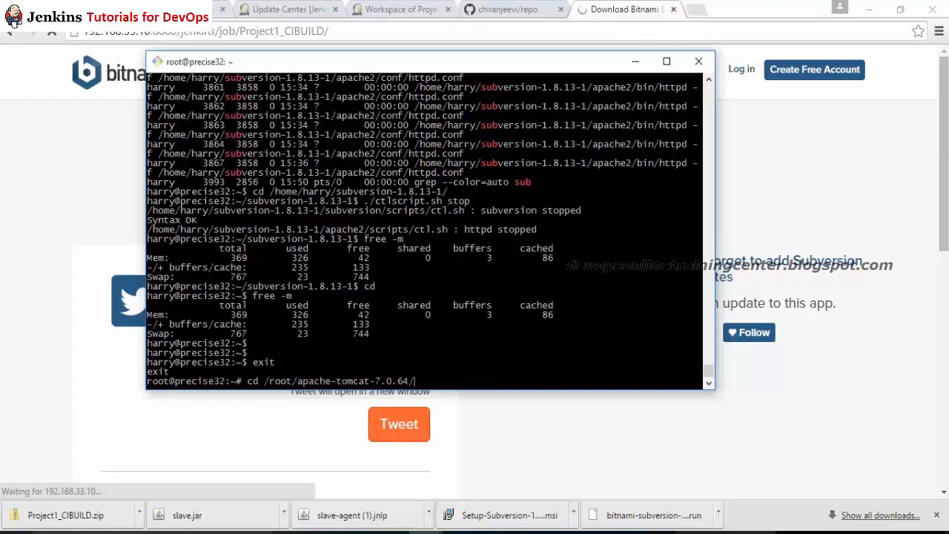
type("bin/")
key("Return")
Step: Restart Tomcat with ./shutdown.sh followed by ./startup.sh
type("./shutdown.sh")
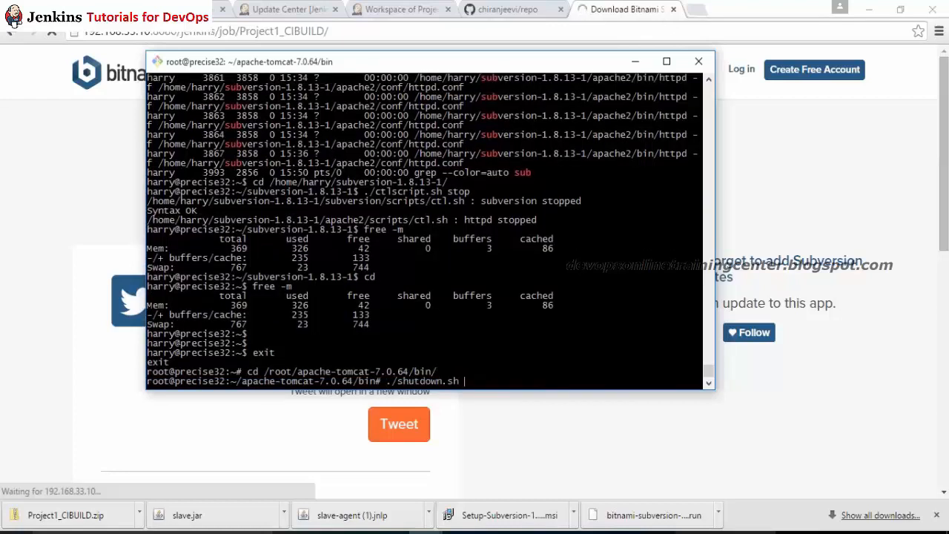
key("Return")
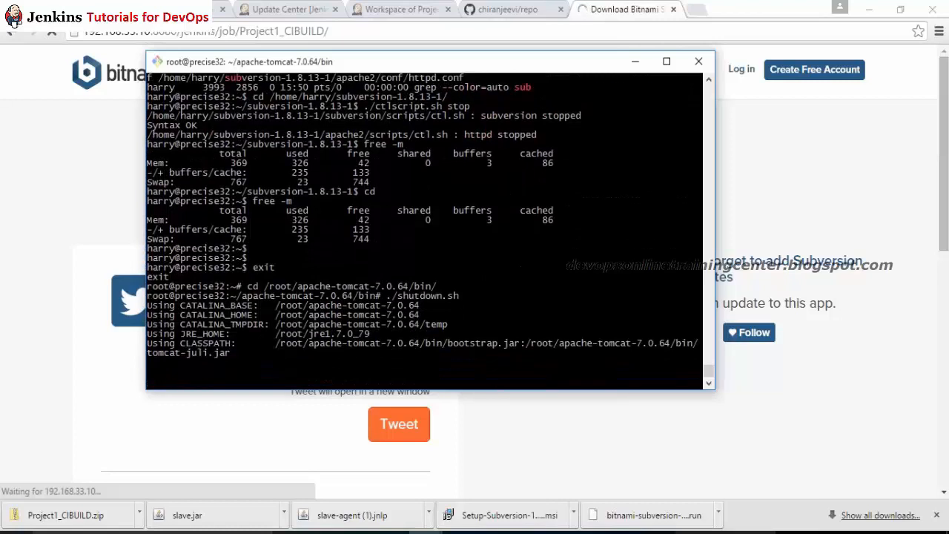
key("Return")
key("Return")
type("./startup.sh")
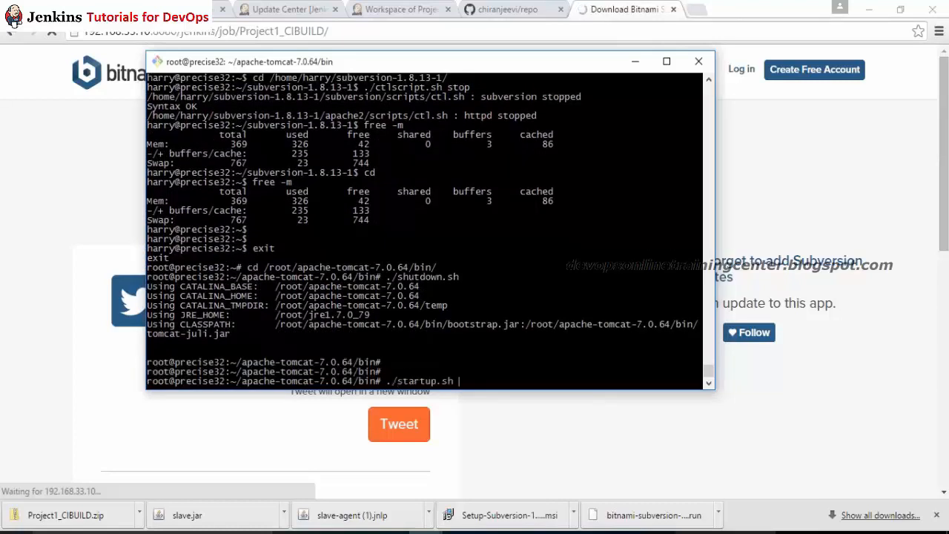
key("Return")
key("Return")
key("Return")
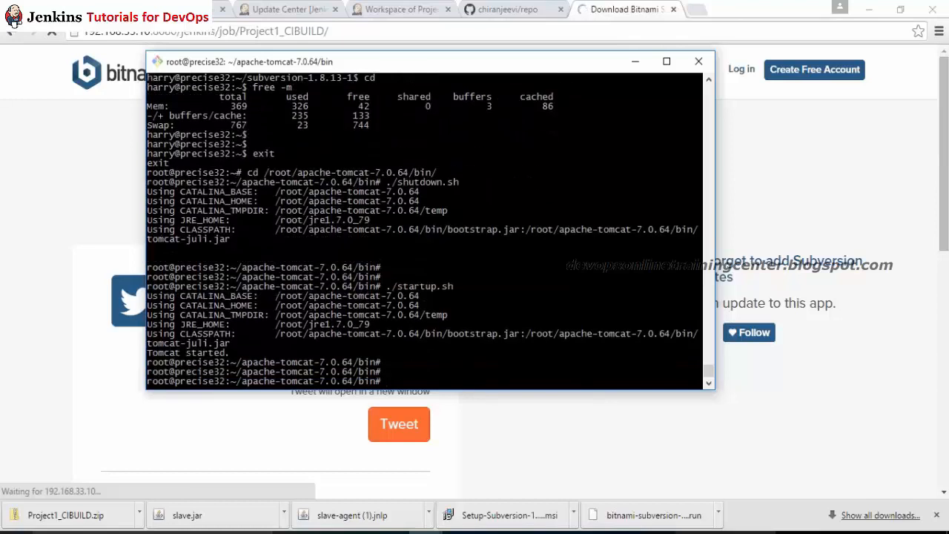
Step: Follow ../logs/catalina.out with tail -f, then stop following it
type("tail -f .")
key("BackSpace")
key("BackSpace")
key("BackSpace")
type("-f ../logs/catalina.out")
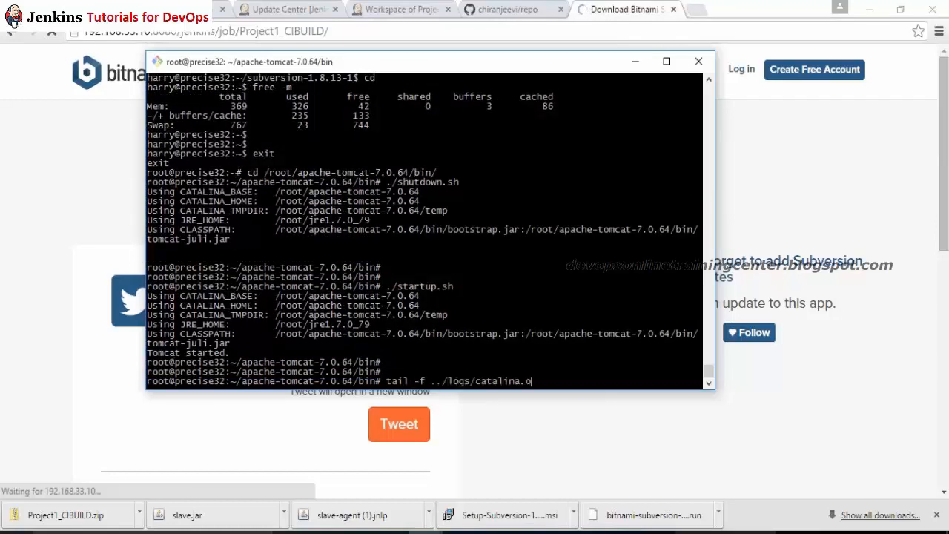
key("Return")
key("alt+Tab")
key("alt+Tab")
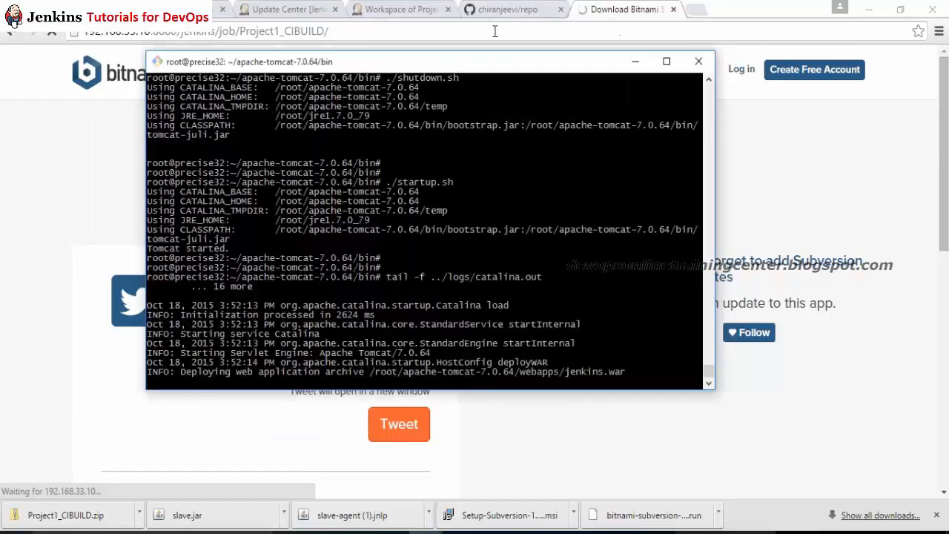
key("alt+Tab")
key("alt+Tab")
key("ctrl+c")
Step: Check memory with free -m, resume the log tail and highlight the Java heap space OutOfMemoryError
type("free -m")
key("Return")
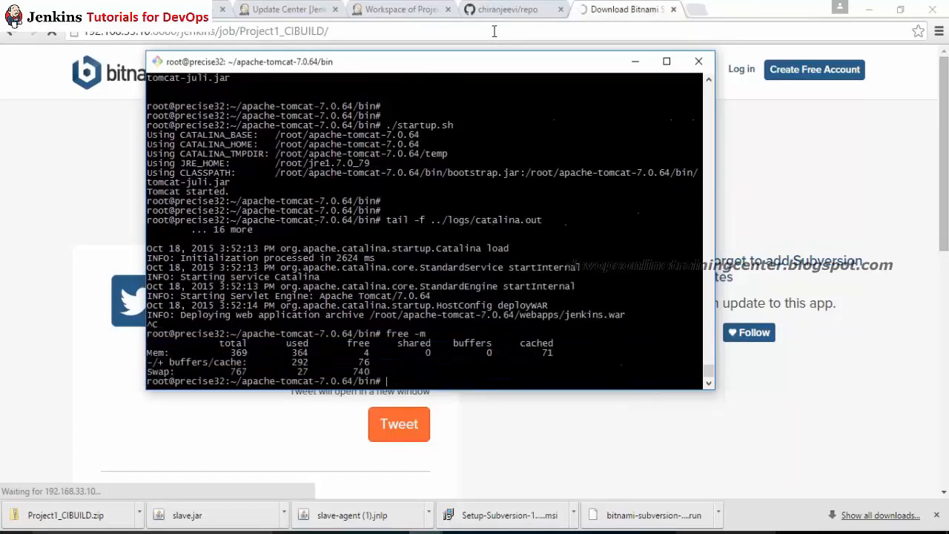
key("Return")
key("Return")
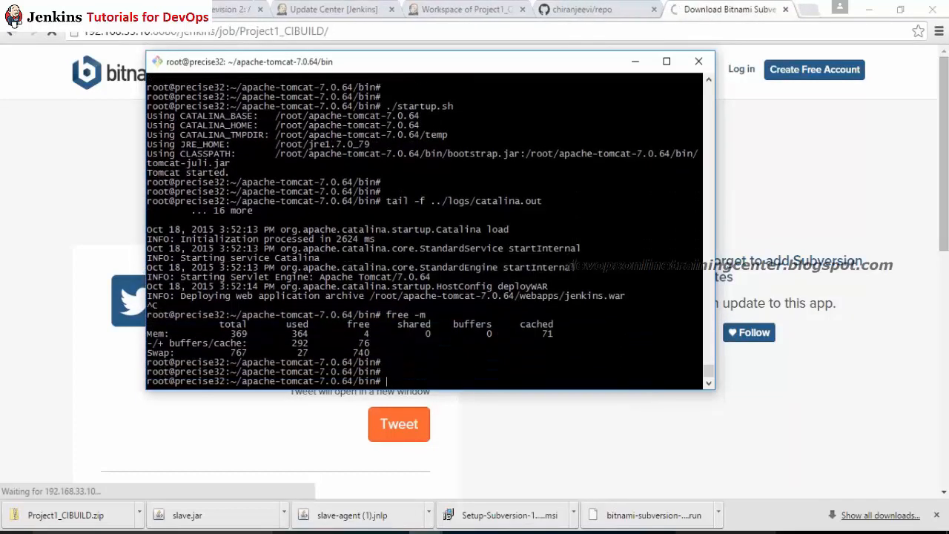
key("Up")
key("Up")
key("Return")
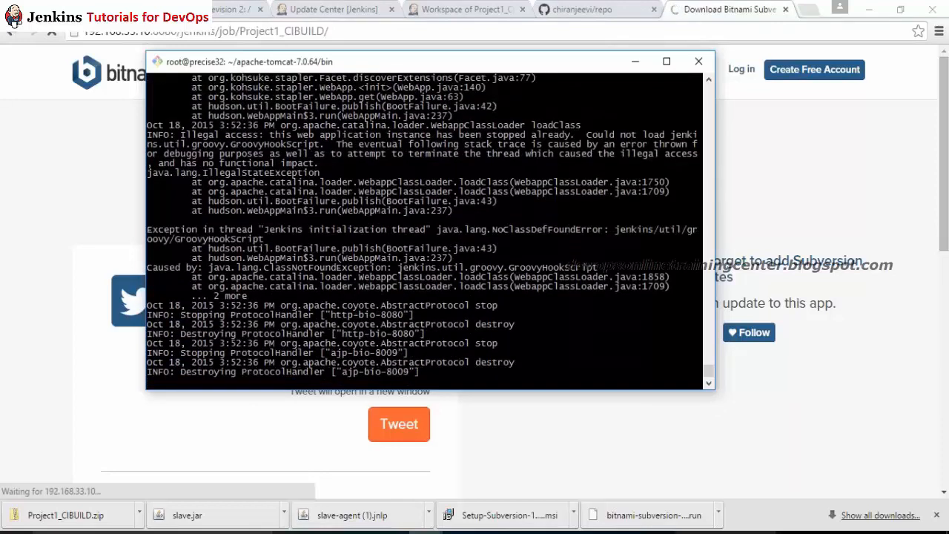
key("alt+Tab")
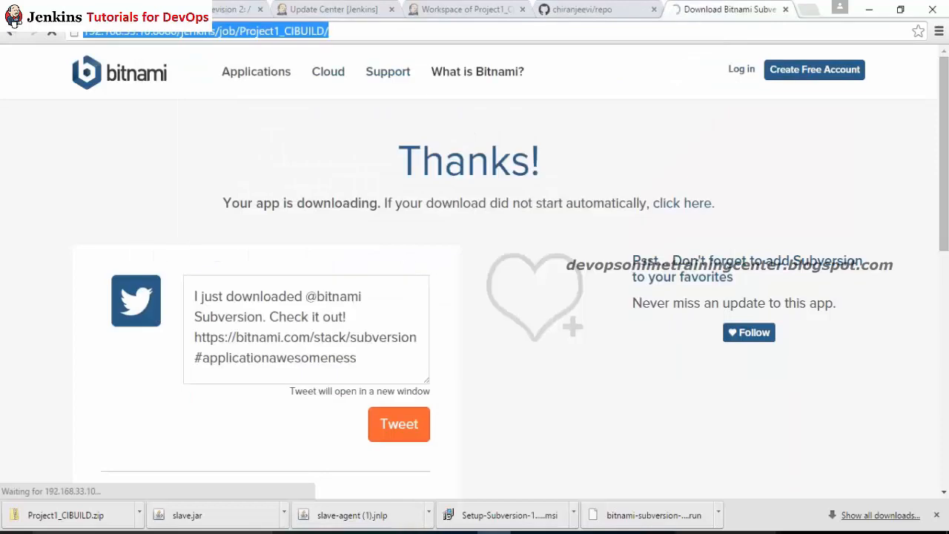
key("alt+Tab")
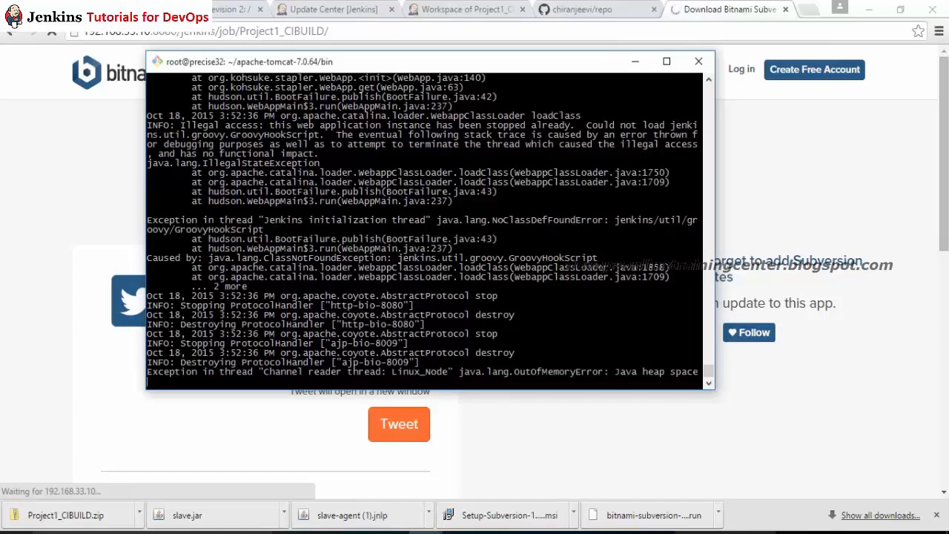
left_click_drag(461, 372, 689, 377)
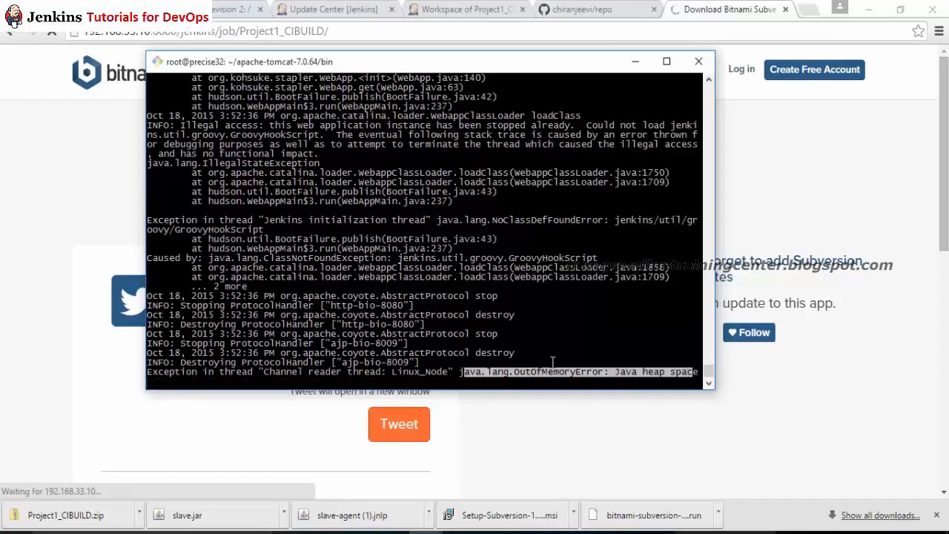
key("Return")
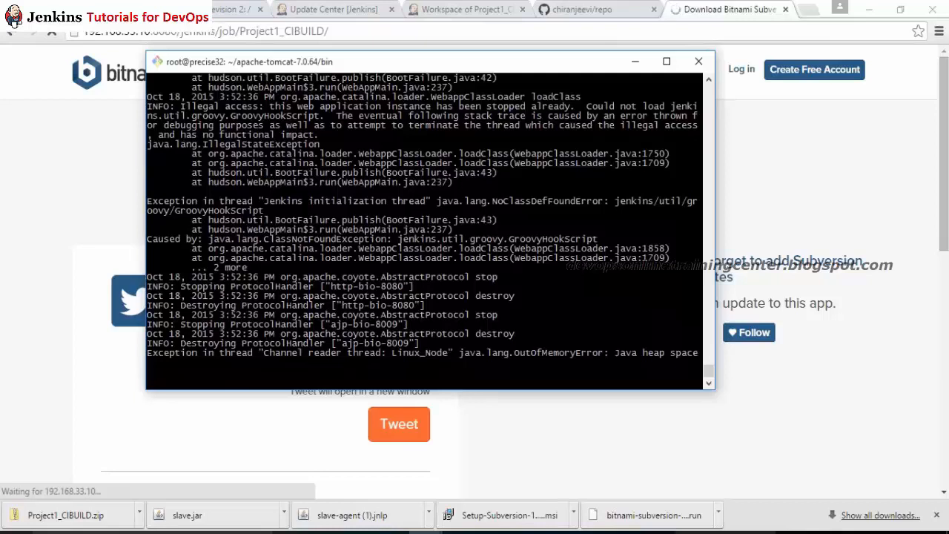
key("ctrl+c")
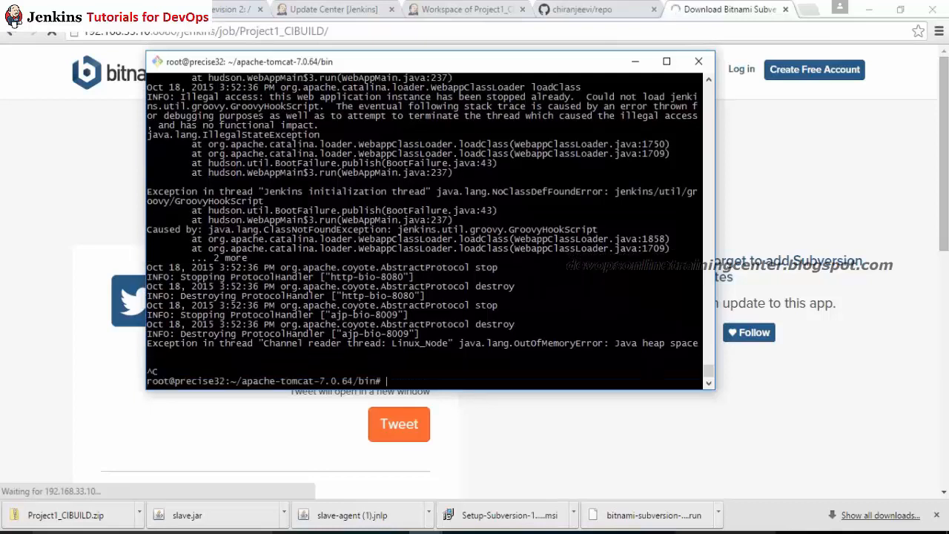
Step: Search Google for 'how to increase memory of vagrant instance'
left_click(334, 8)
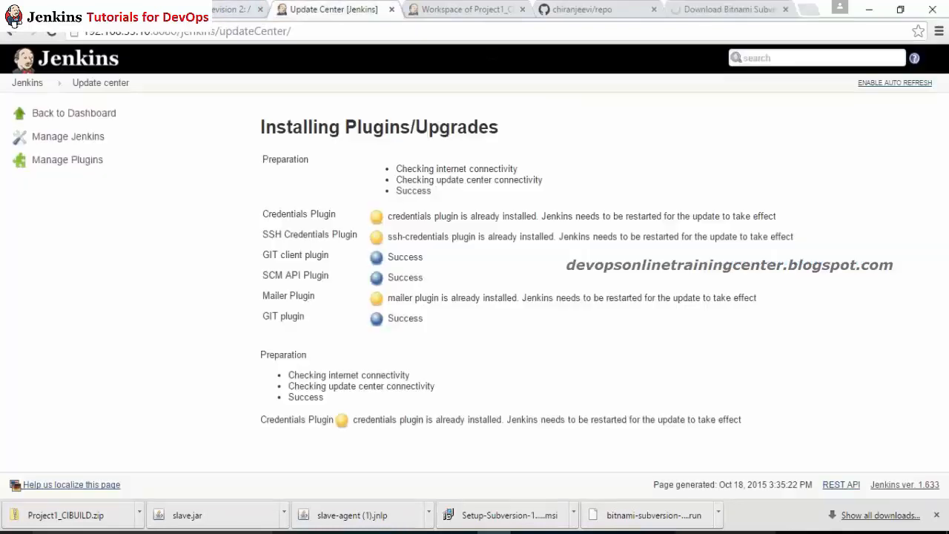
left_click(317, 33)
type("how to inc")
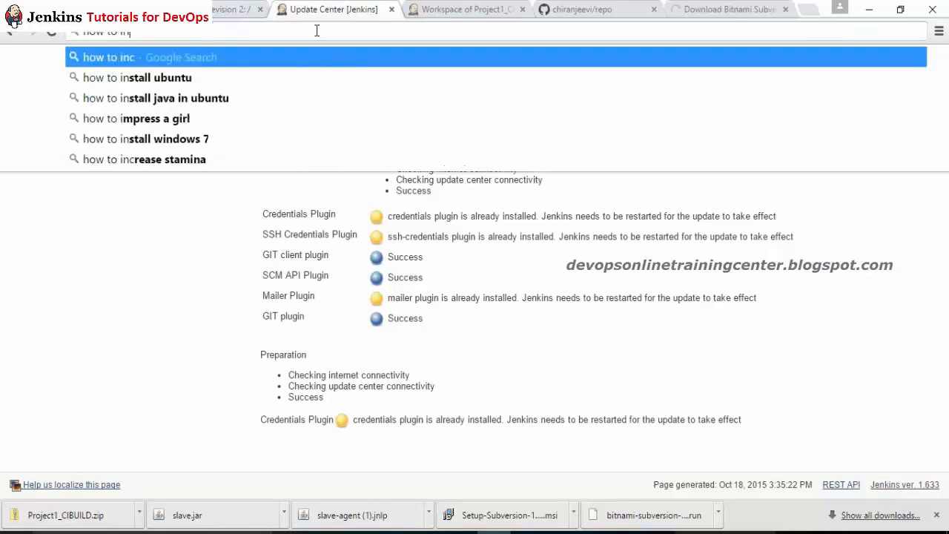
type("rease mem")
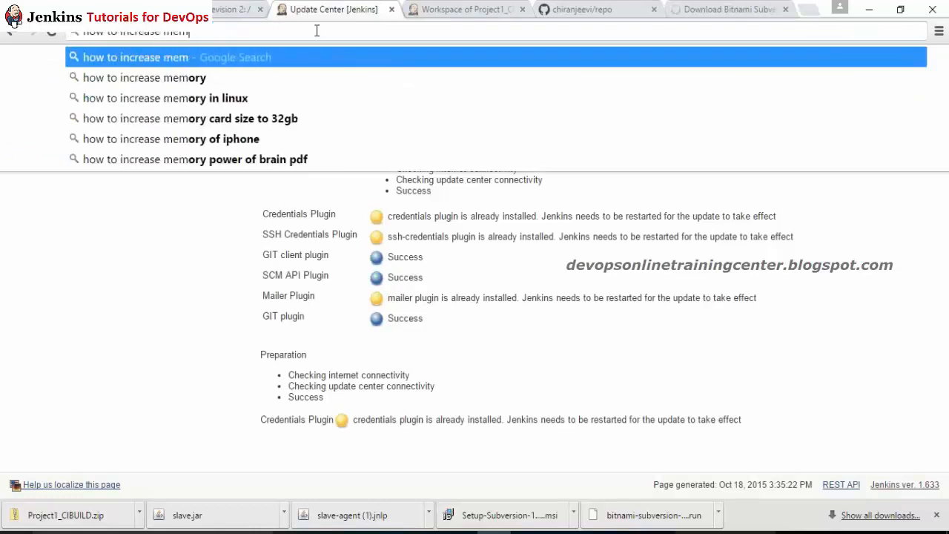
type("or")
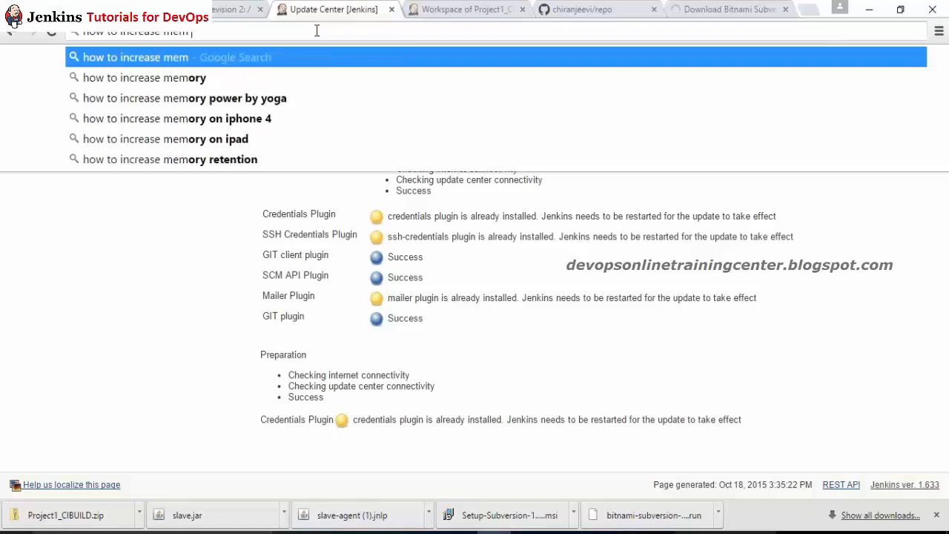
type("y of v")
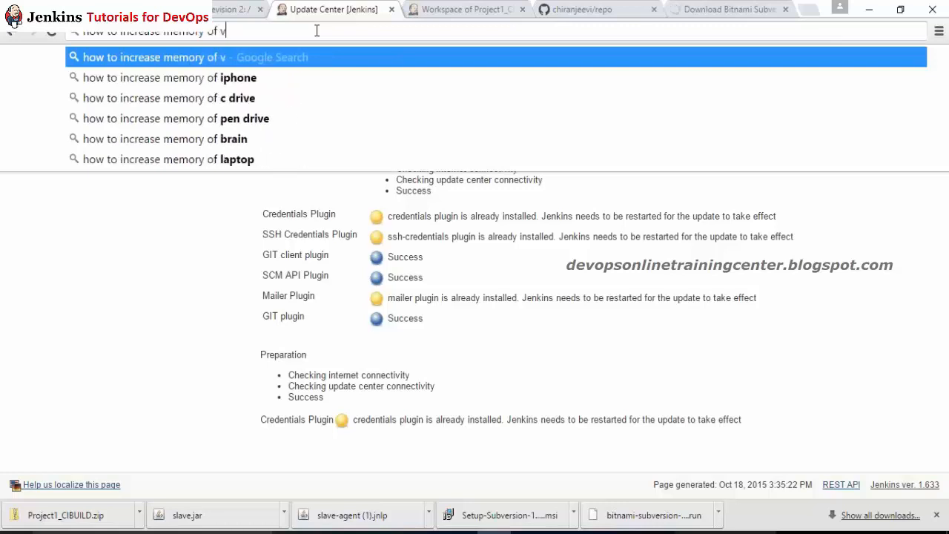
type("agrant instance")
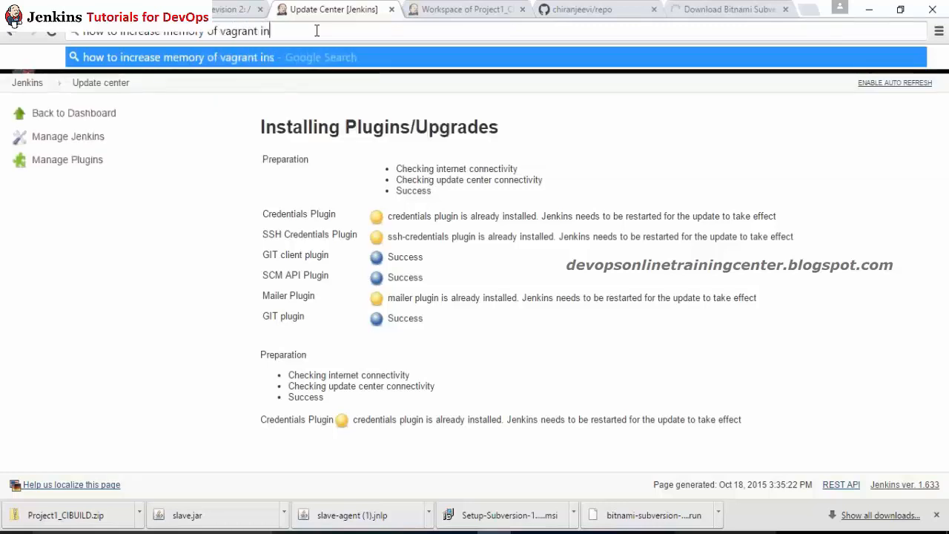
key("Return")
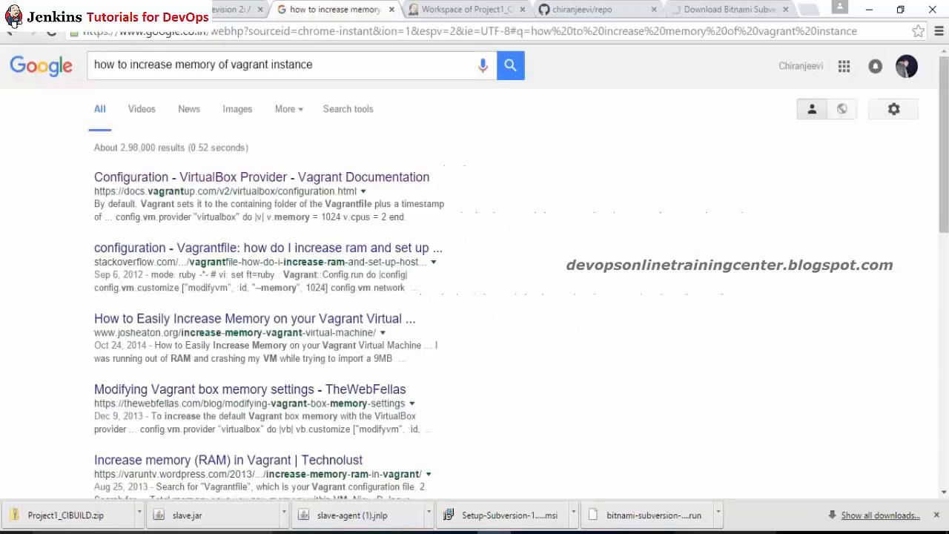
Step: Open the Vagrant VirtualBox configuration docs in a new tab and select the v.memory = 1024 example
middle_click(225, 180)
left_click(393, 10)
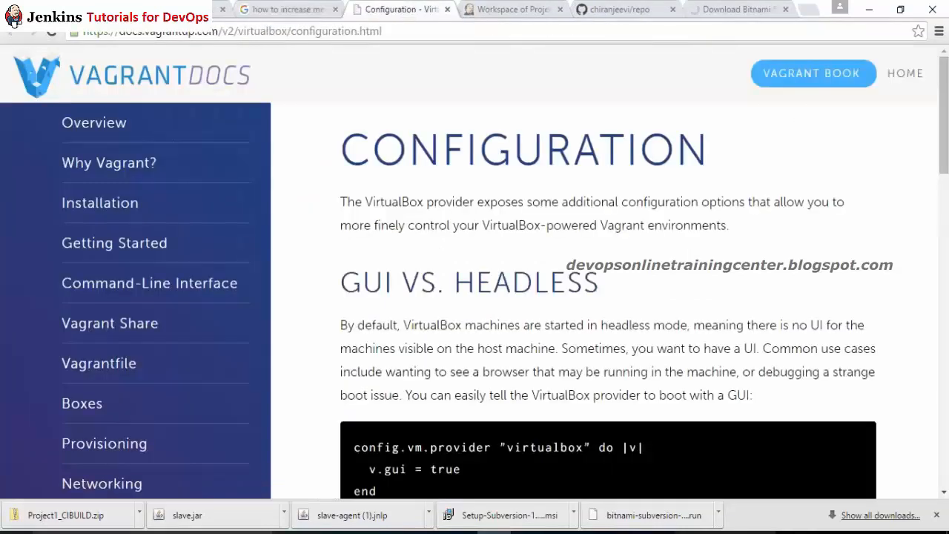
left_click_drag(944, 145, 943, 392)
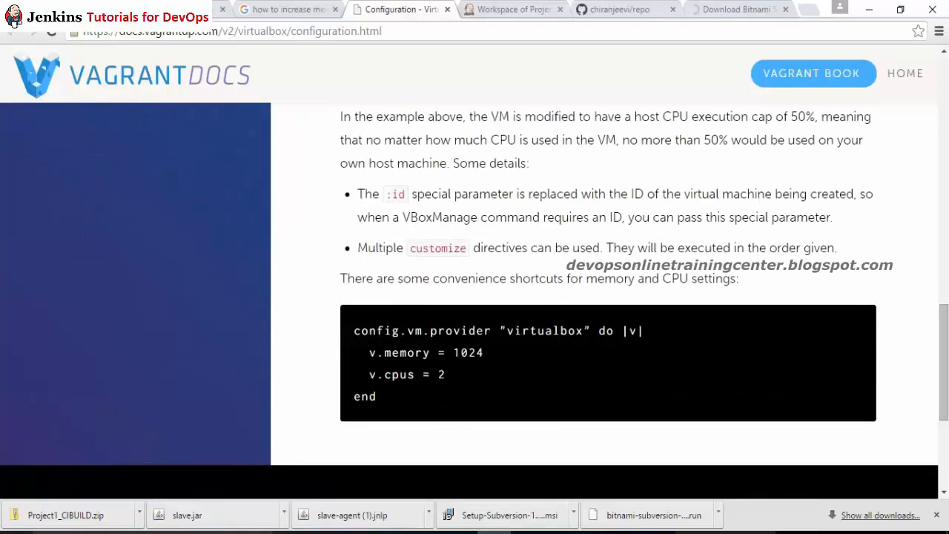
left_click_drag(484, 353, 367, 357)
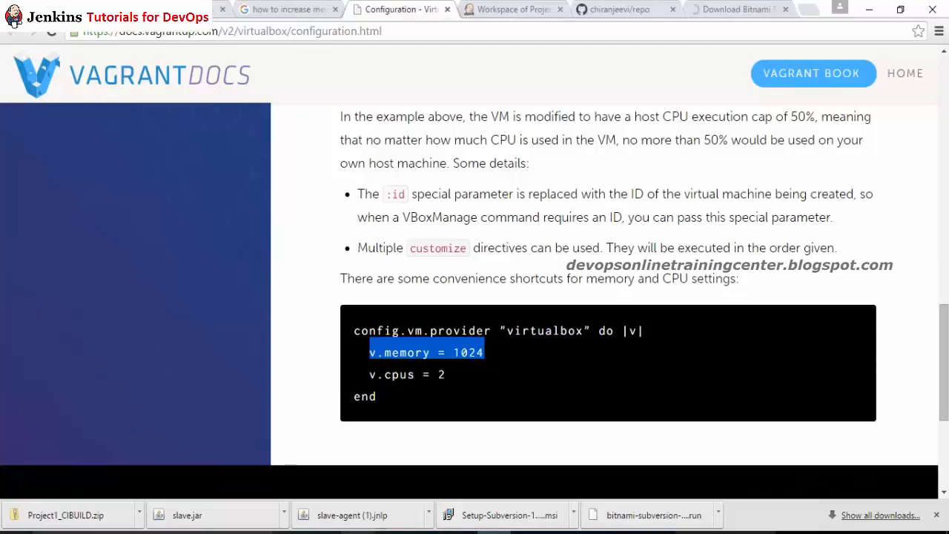
left_click(359, 533)
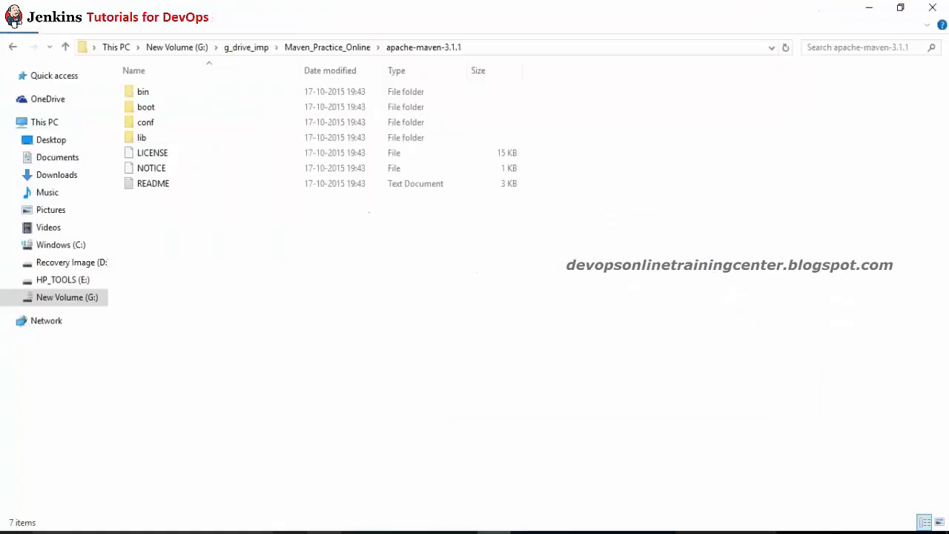
Step: Go to G:\vagrant and open the Vagrantfile with Edit with Notepad++
left_click(179, 47)
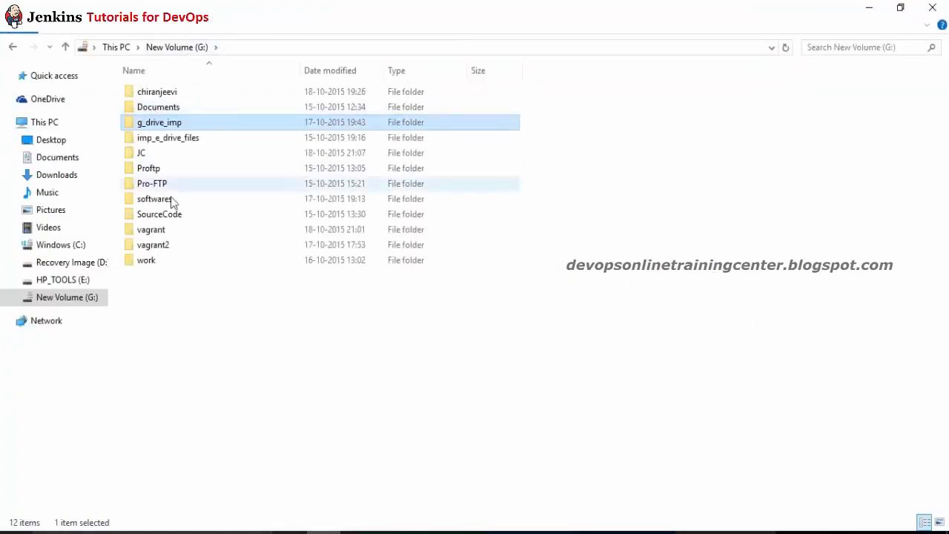
double_click(159, 230)
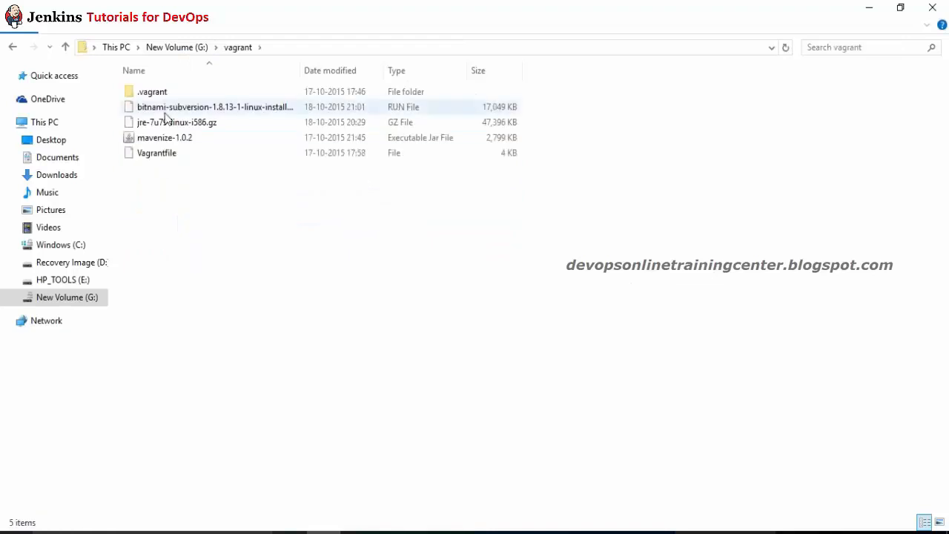
left_click(158, 155)
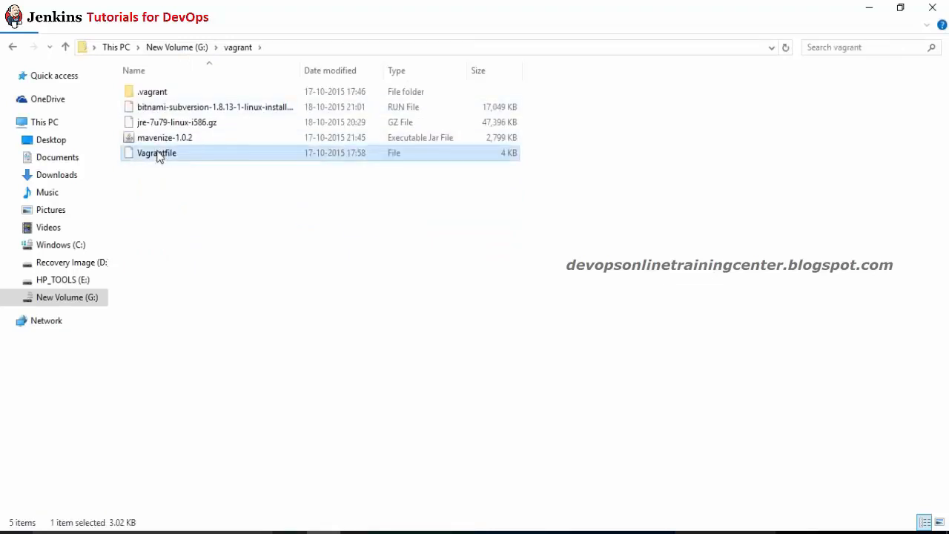
right_click(158, 154)
left_click(218, 194)
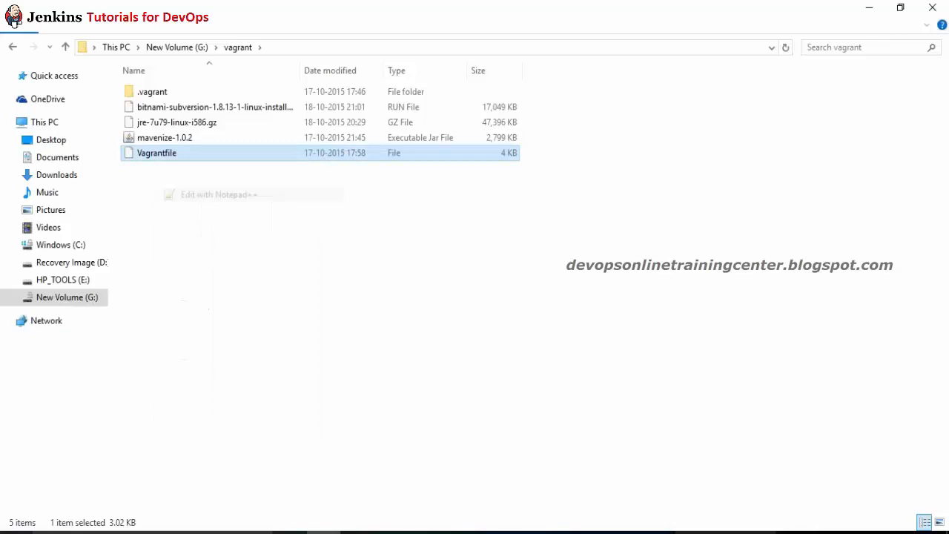
key("ctrl+f")
Step: Search the Vagrantfile for v.memory
key("BackSpace")
key("BackSpace")
key("BackSpace")
key("BackSpace")
key("BackSpace")
key("BackSpace")
key("BackSpace")
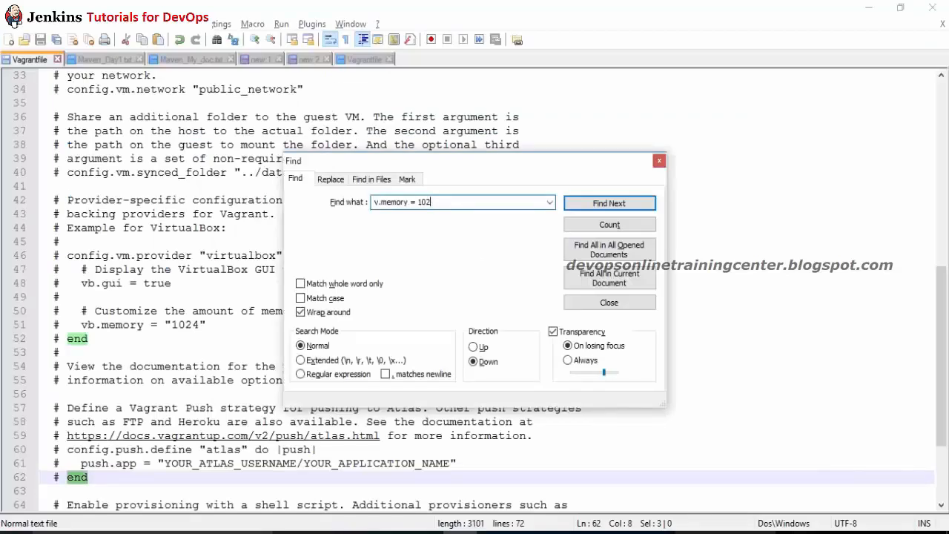
key("Return")
key("Escape")
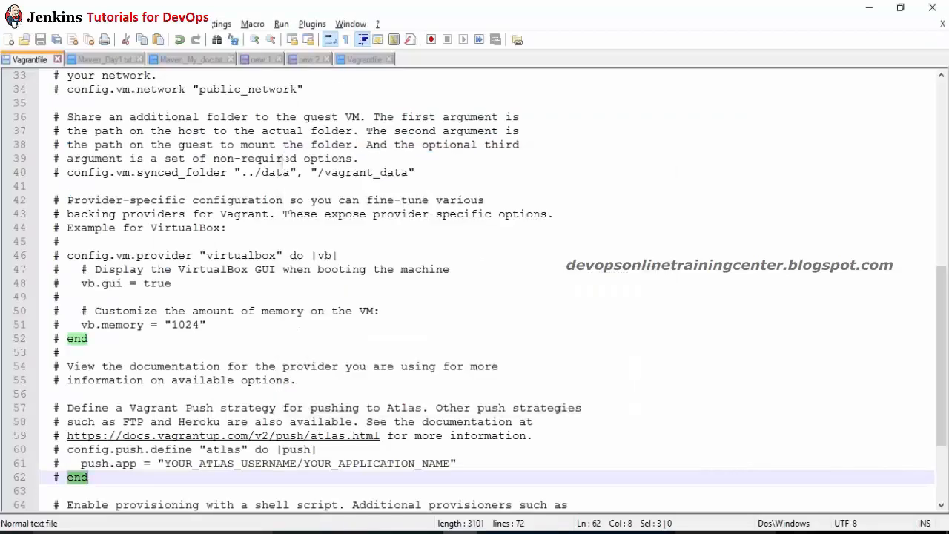
key("Down")
key("Down")
key("Down")
key("Down")
key("Down")
key("Down")
key("Down")
key("Down")
key("Down")
key("Down")
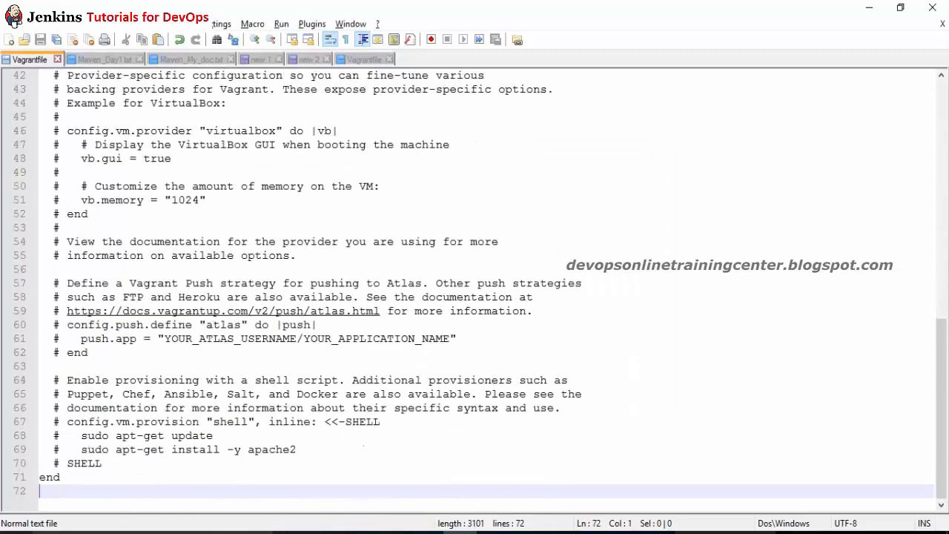
Step: Select the v.memory = 1024 example on the Vagrant docs page again
key("alt+Tab")
key("alt+Tab")
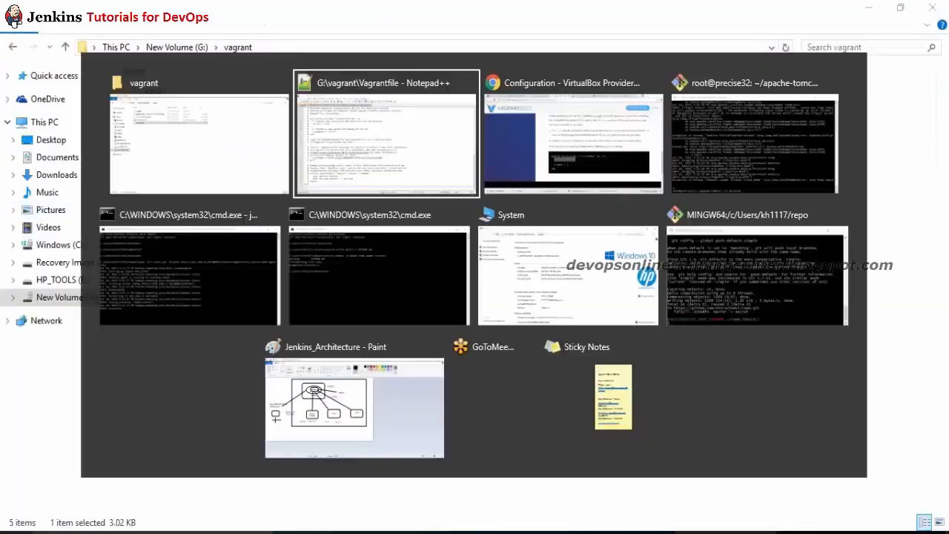
key("alt+Tab")
left_click(457, 357)
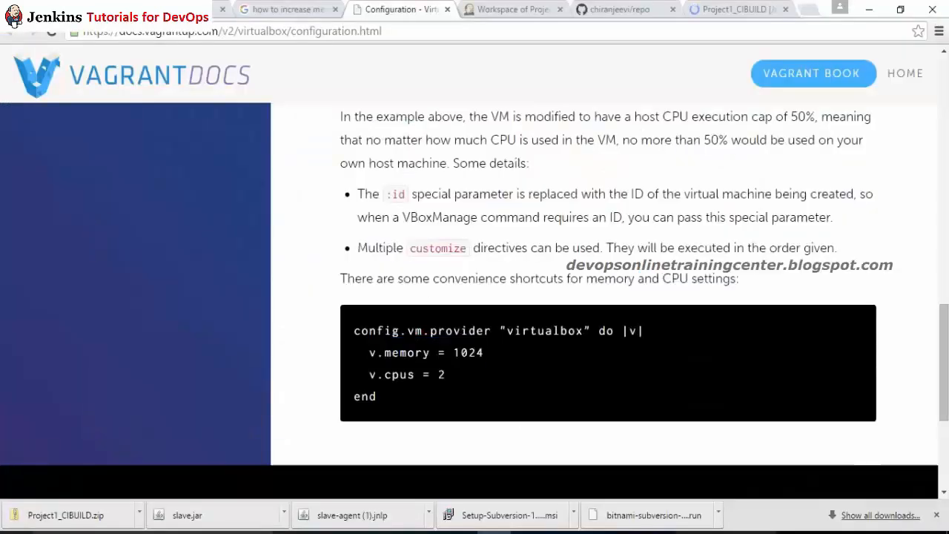
left_click_drag(369, 352, 485, 353)
key("ctrl+c")
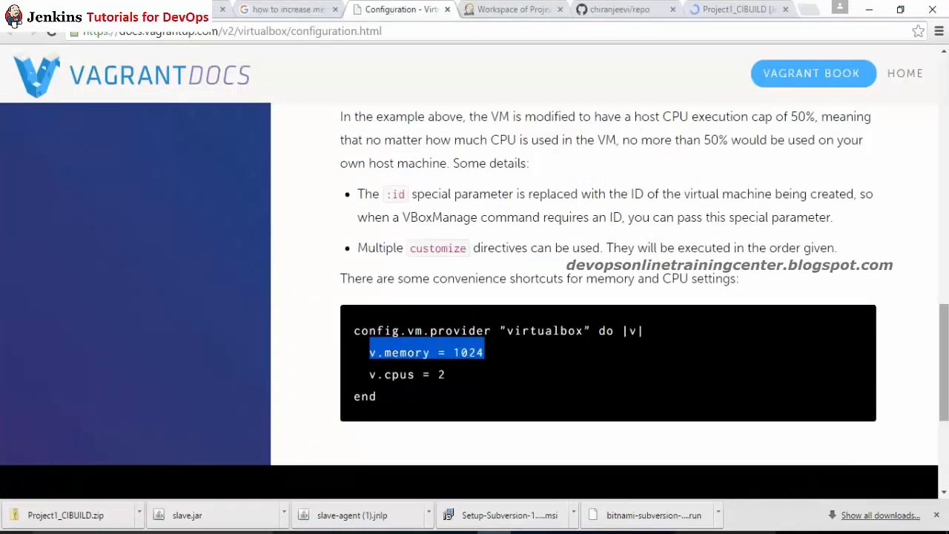
scroll(943, 363, "down", 3)
scroll(932, 328, "up", 5)
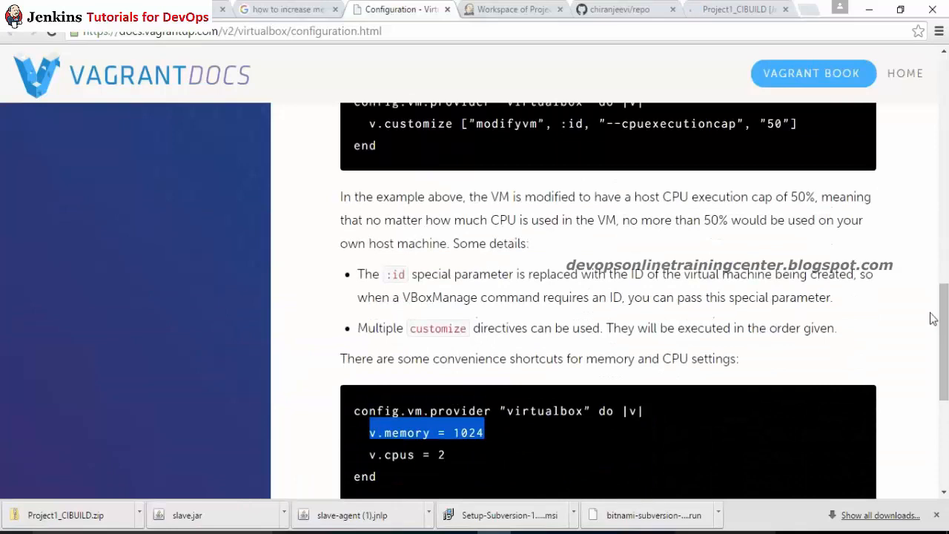
key("alt+Tab")
key("alt+Tab")
key("Tab")
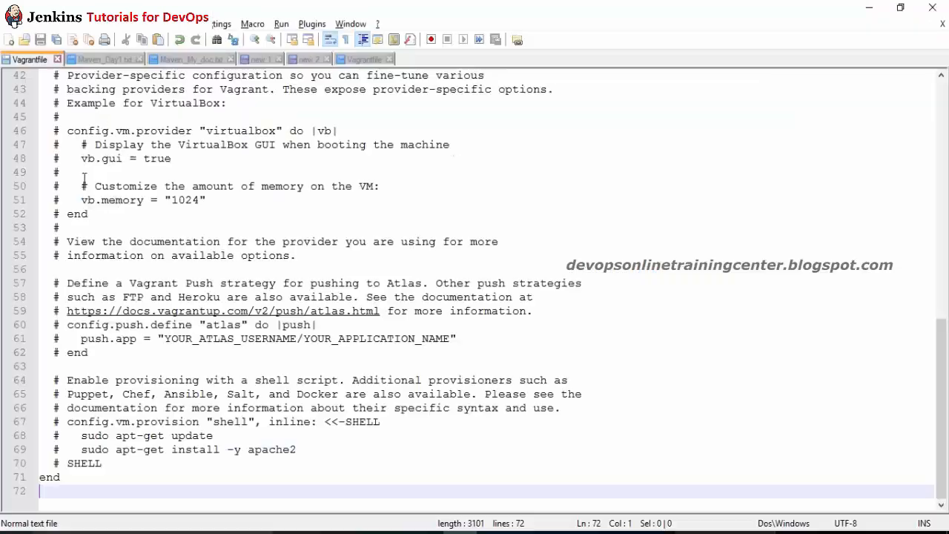
Step: Paste v.memory = 1024 on a new line below Vagrant.configure(2) do |config|
left_click_drag(945, 374, 945, 138)
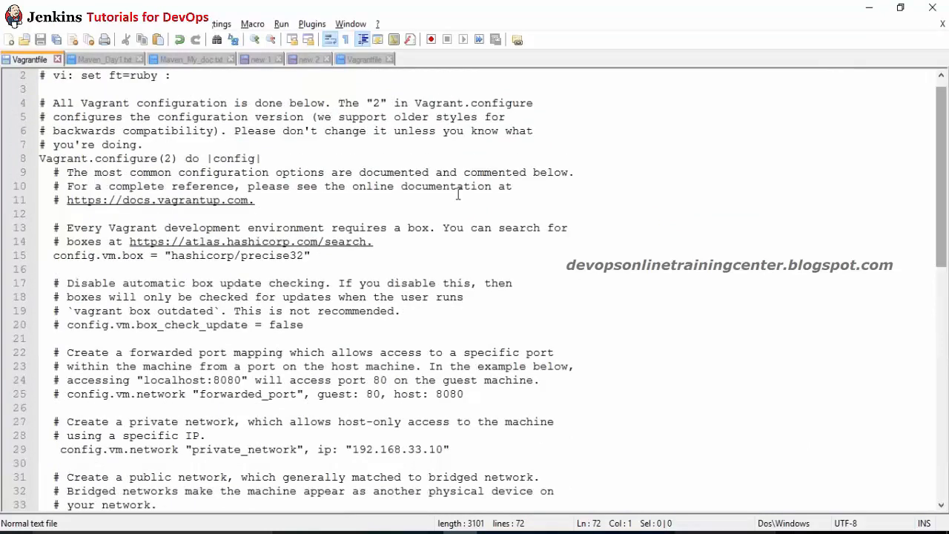
left_click(313, 148)
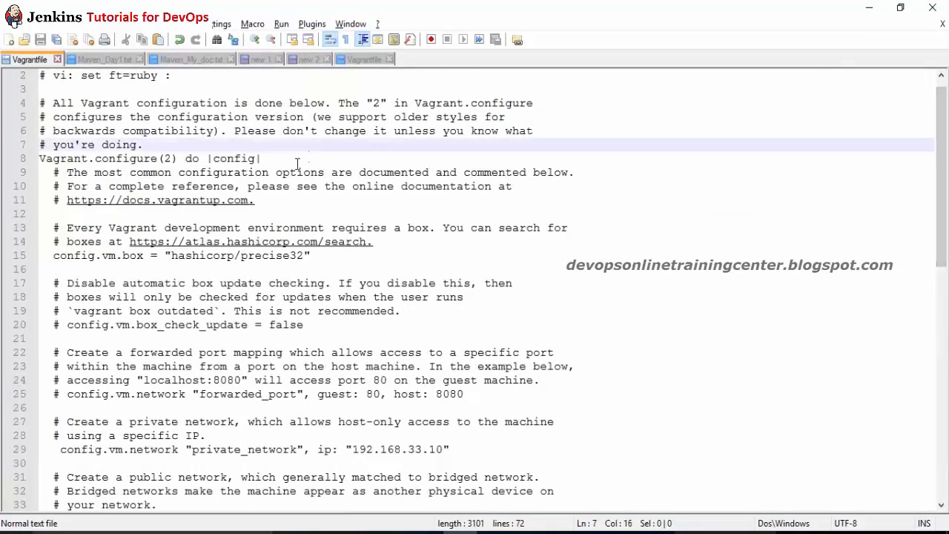
left_click(297, 161)
key("Return")
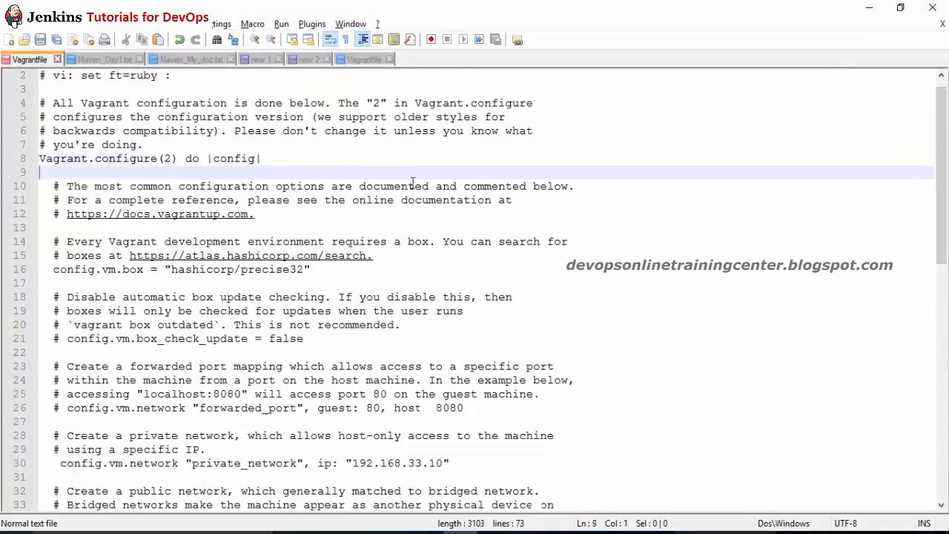
key("ctrl+v")
key("Home")
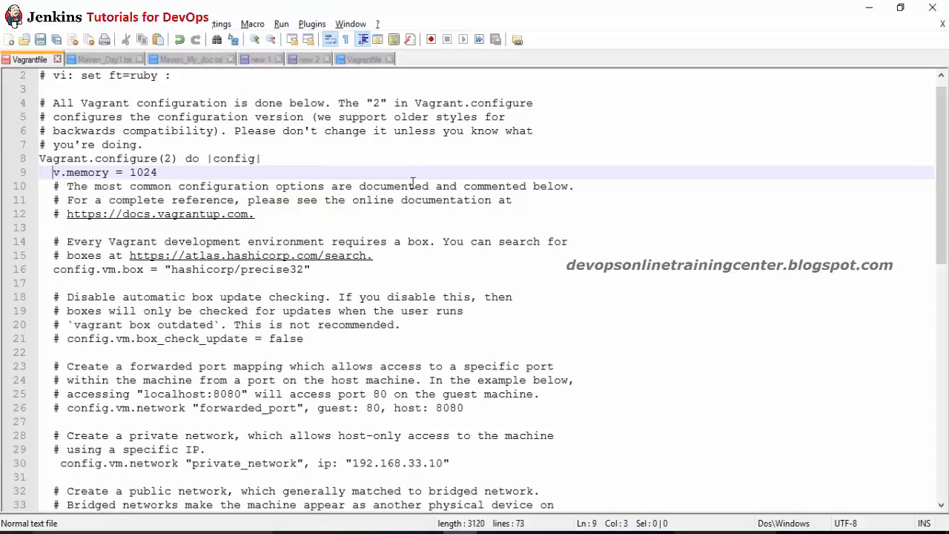
key("alt+Tab")
key("alt+Tab")
key("alt+Tab")
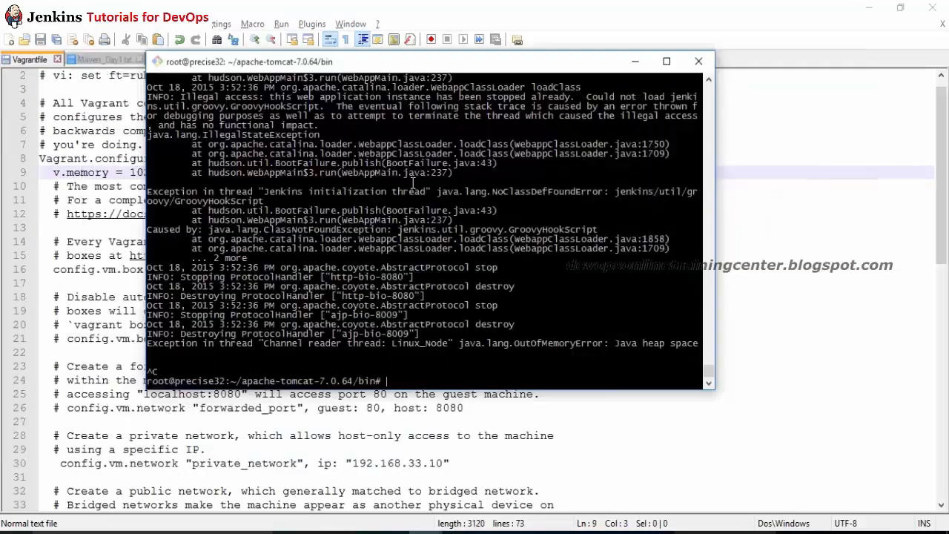
Step: Drop back to the vagrant user, check the directory with pwd and try vagrant reload inside the VM
key("ctrl+c")
key("ctrl+c")
key("ctrl+c")
key("Return")
key("Return")
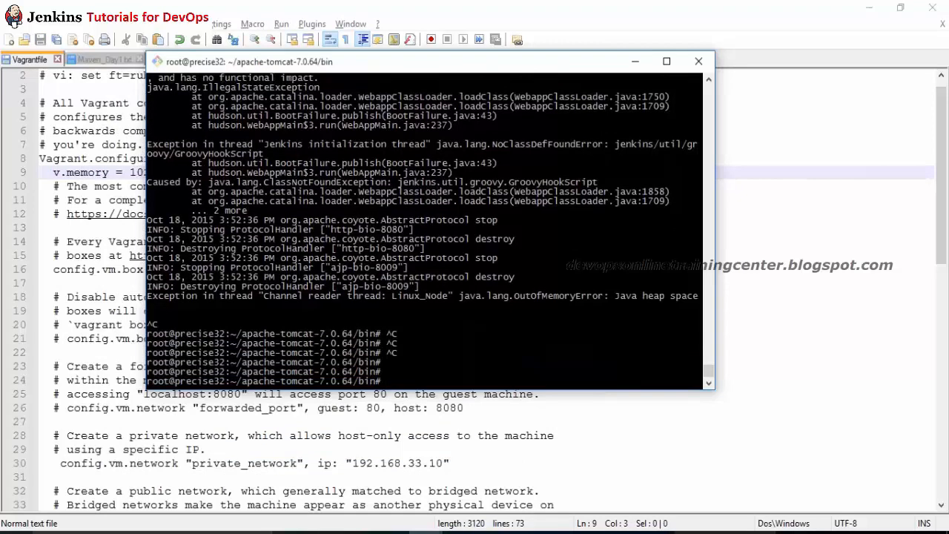
type("exit")
key("Return")
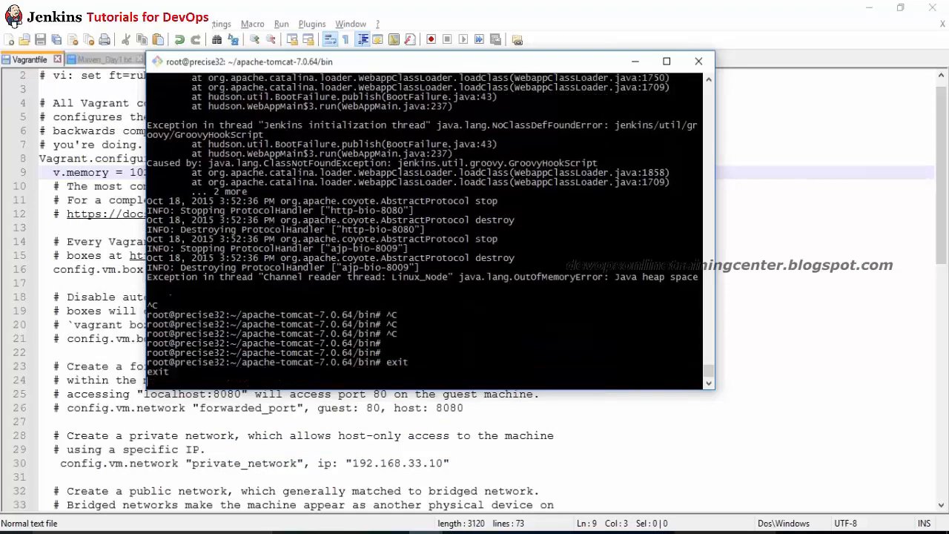
type("pwd")
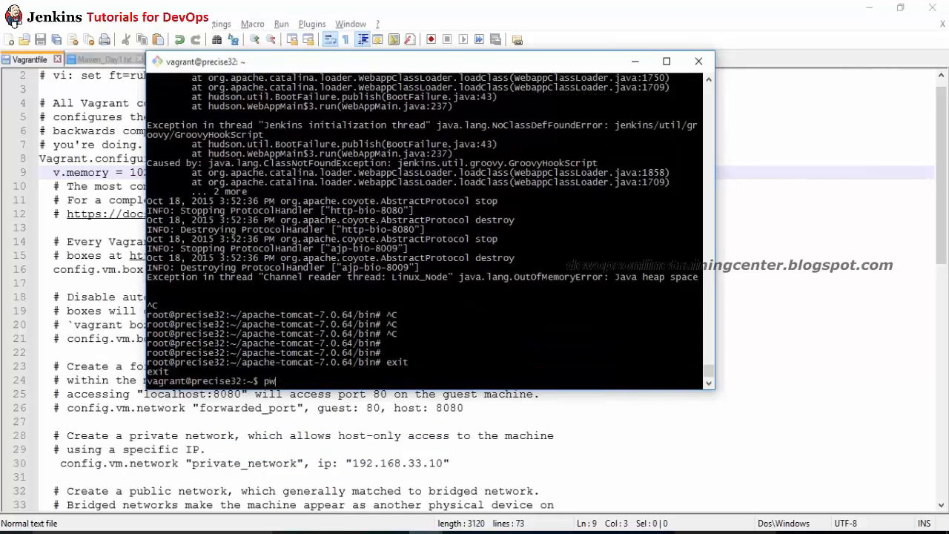
key("Return")
type("vagran")
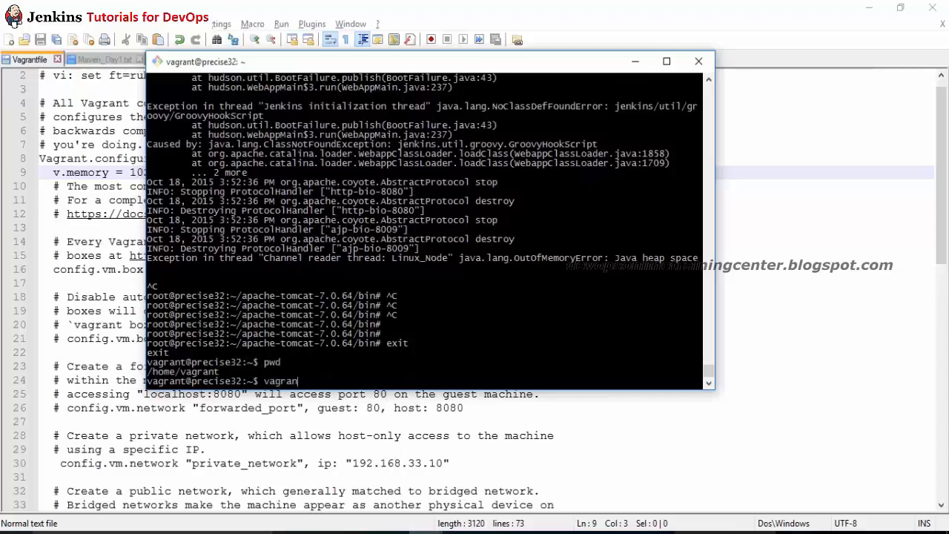
type("t reload")
key("Return")
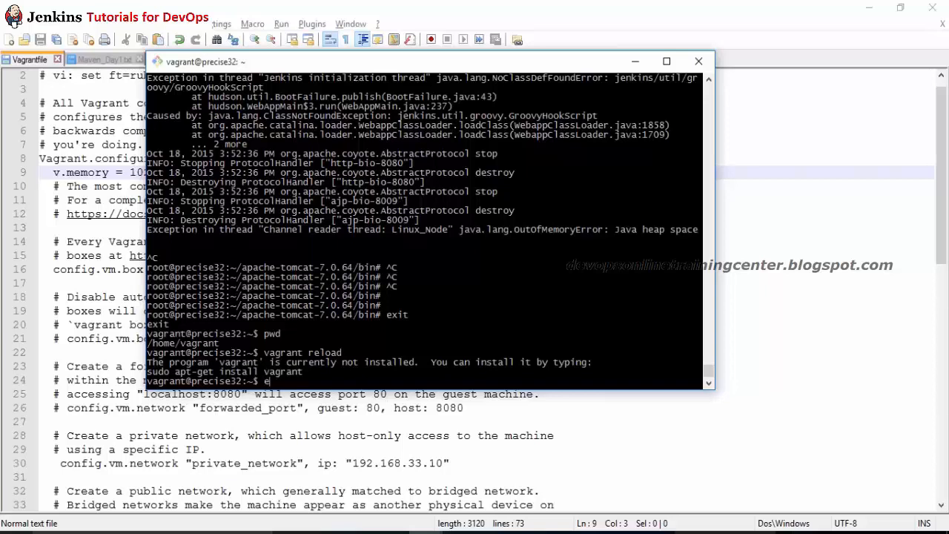
Step: Exit the VM and run vagrant reload from the host, which fails on Vagrantfile line 9
type("exit")
key("Return")
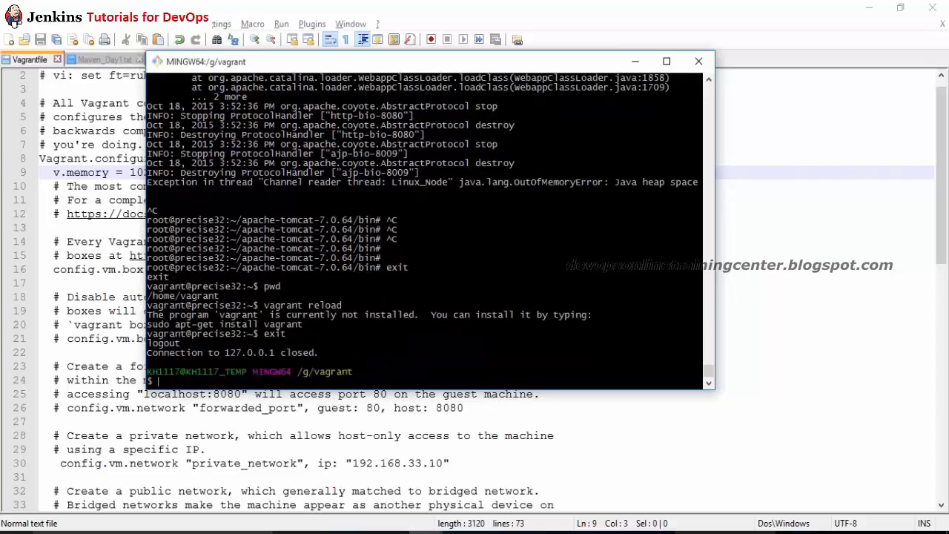
key("Return")
type("vag")
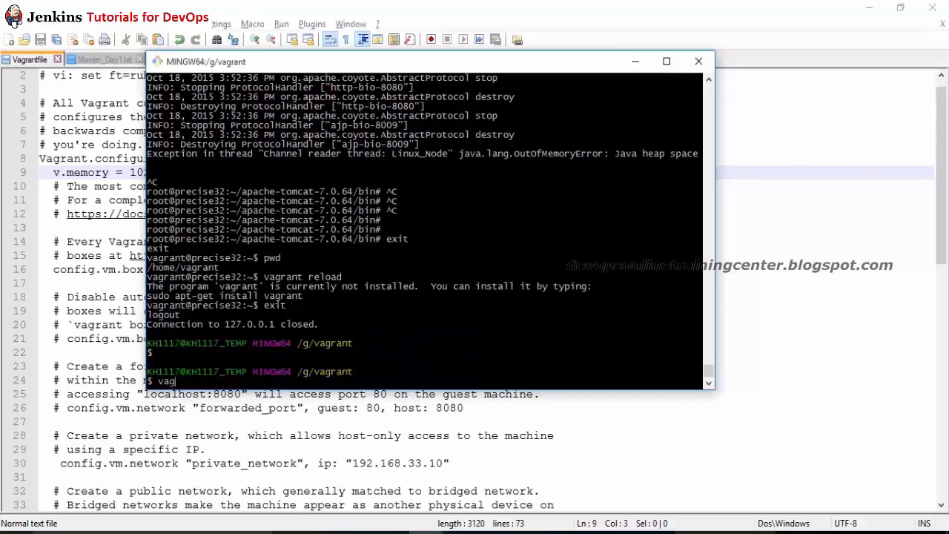
type("rant reload")
key("Return")
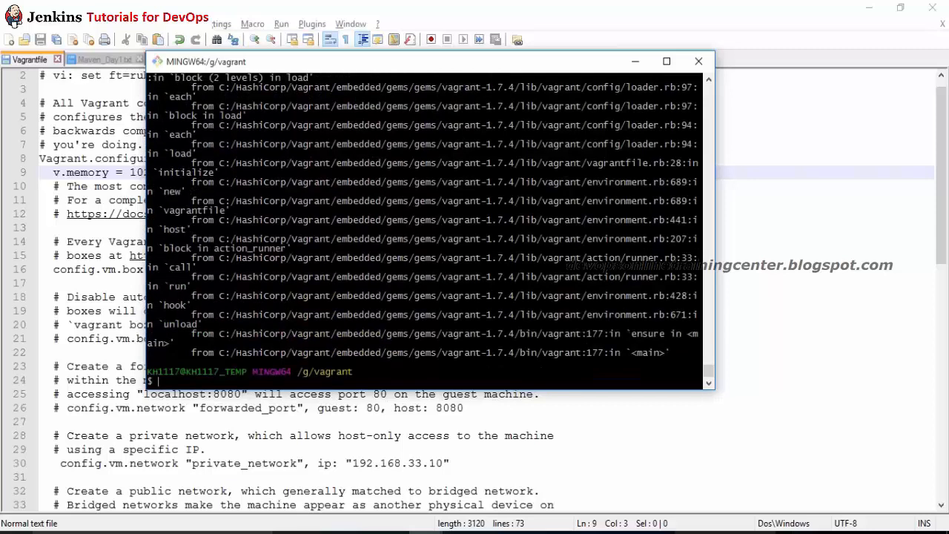
key("alt+Tab")
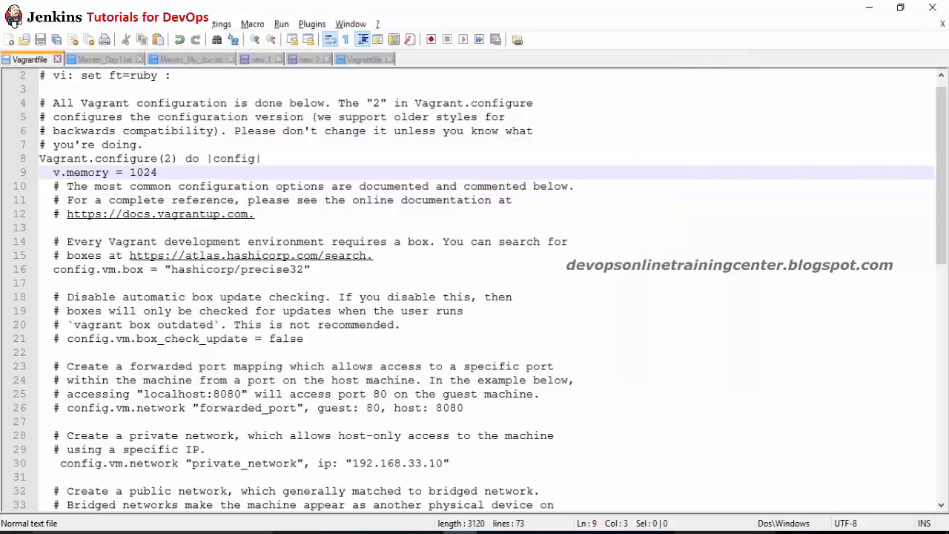
Step: Change line 9 of the Vagrantfile from v.memory to vb.memory = 1024
type("#")
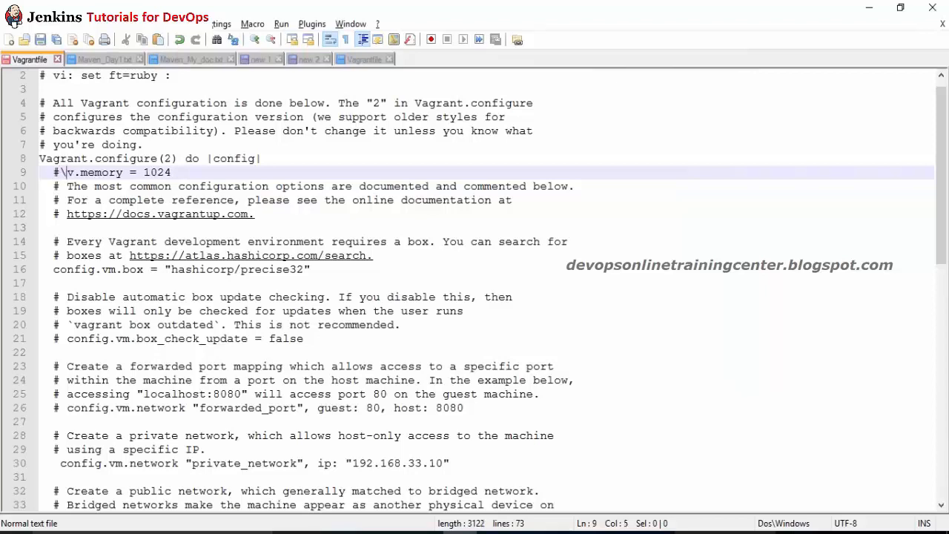
key("BackSpace")
key("Right")
type("b")
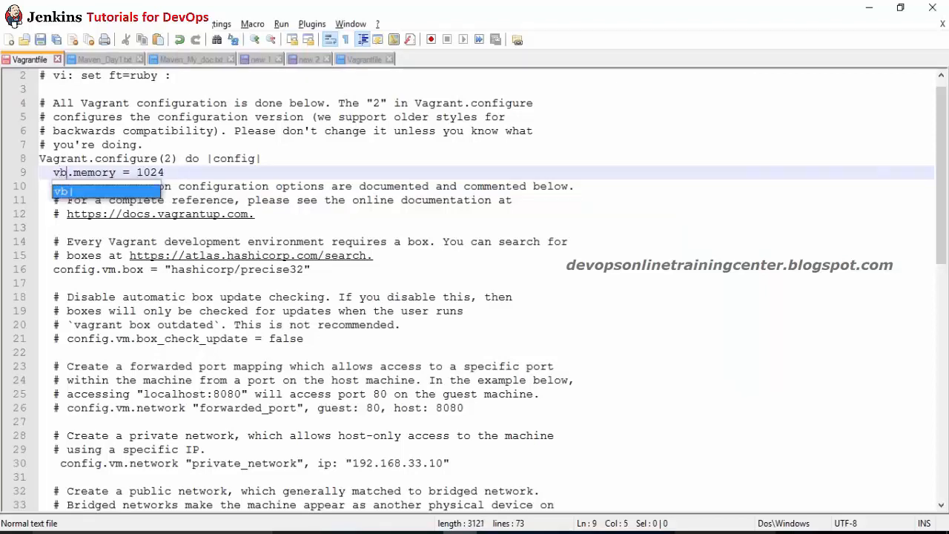
Step: Rerun vagrant reload in Git Bash and widen the terminal to read the undefined 'v' error
key("alt+Tab")
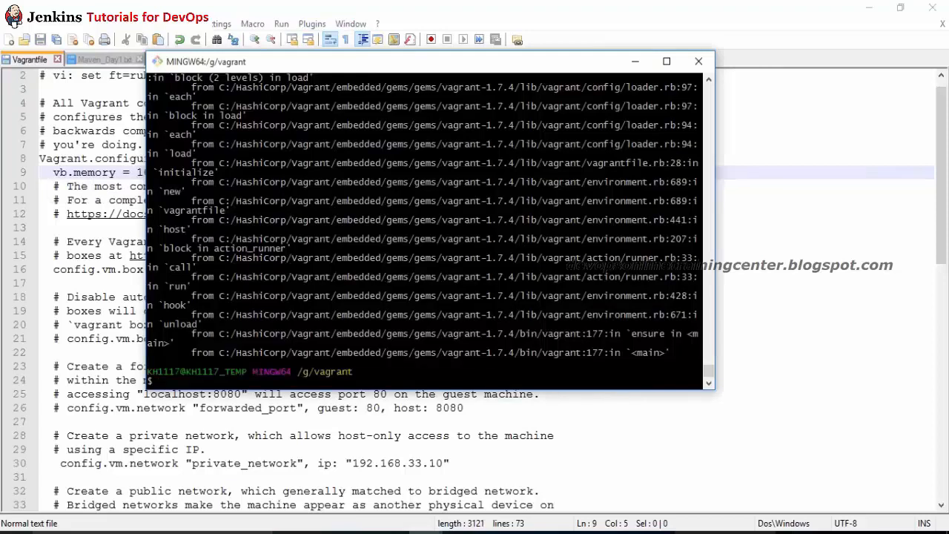
type("vagrant reload")
key("Return")
left_click_drag(713, 391, 888, 389)
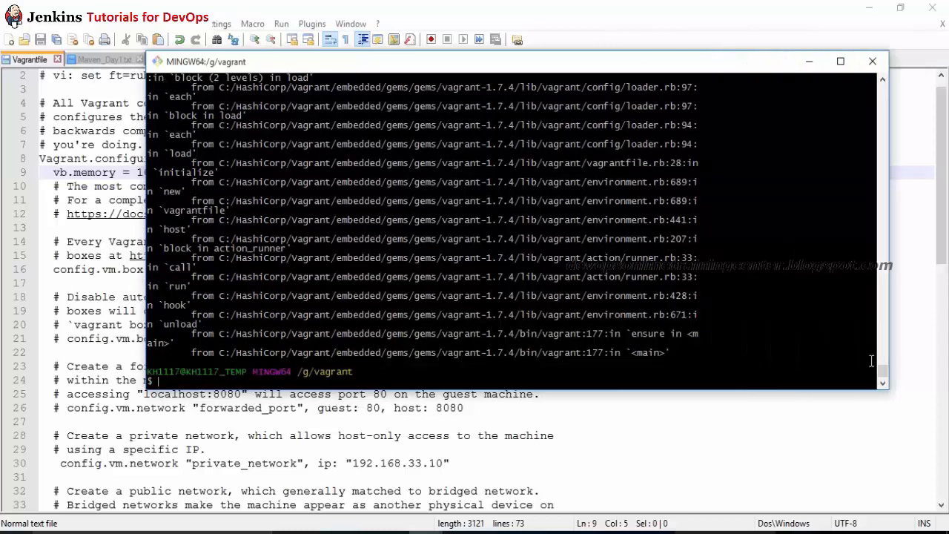
scroll(882, 371, "up", 15)
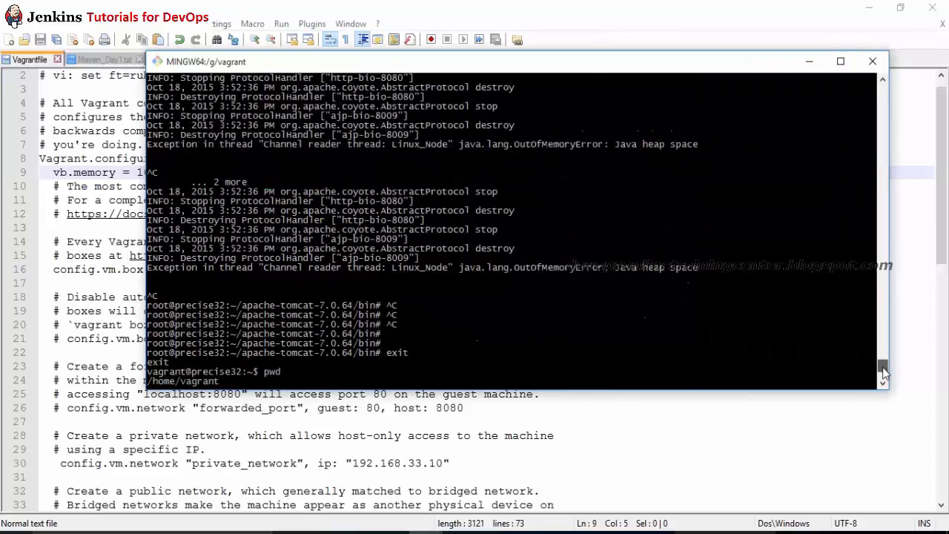
scroll(882, 373, "down", 9)
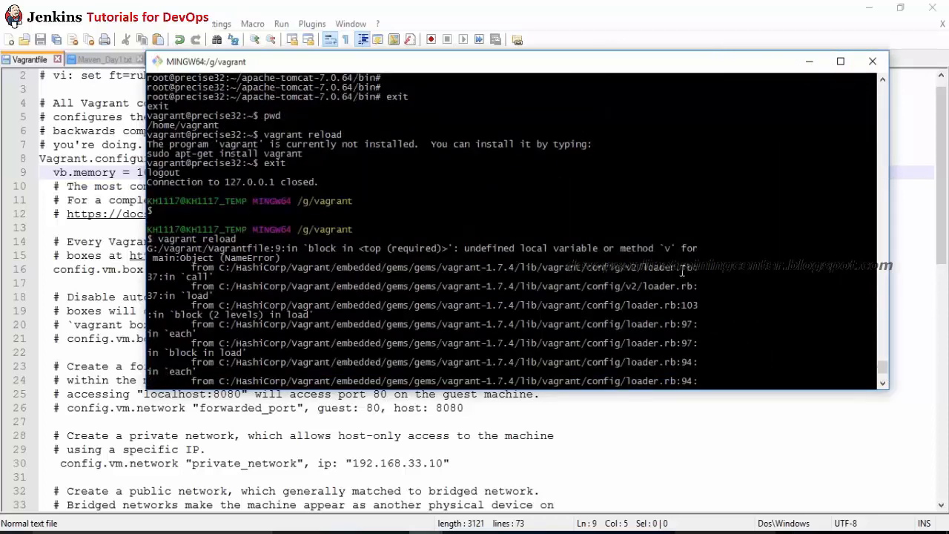
left_click(460, 532)
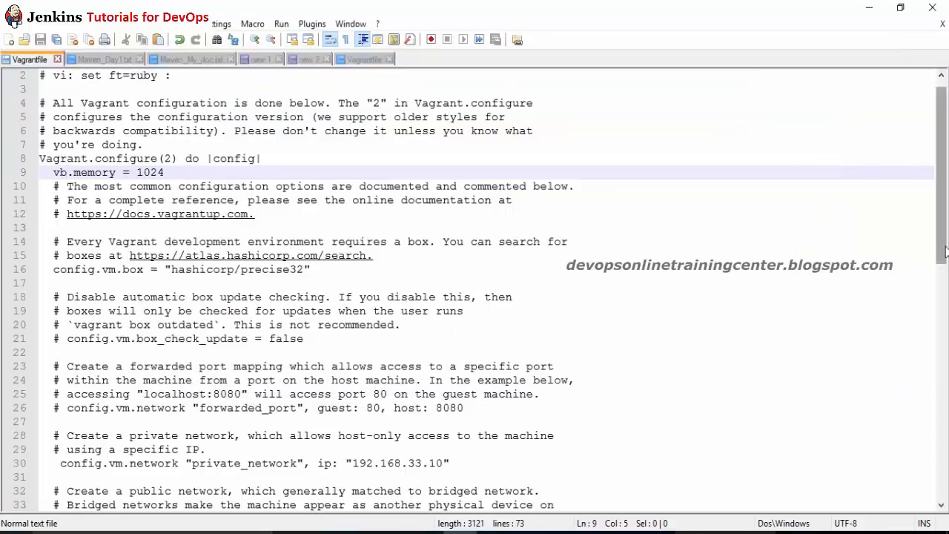
Step: Delete the vb.memory = 1024 line, leaving line 9 of the Vagrantfile blank
key("Left")
key("Left")
key("shift+End")
key("Delete")
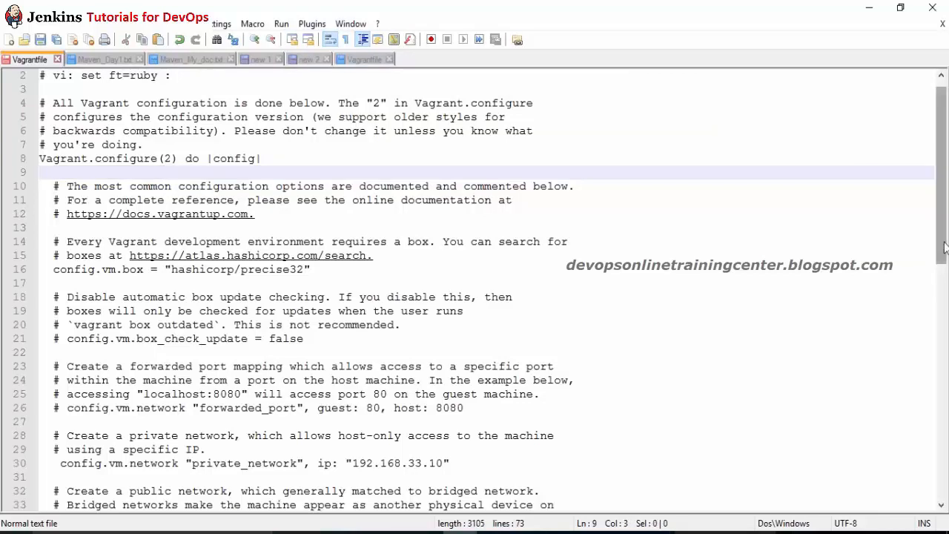
left_click_drag(944, 243, 934, 185)
left_click_drag(615, 173, 593, 200)
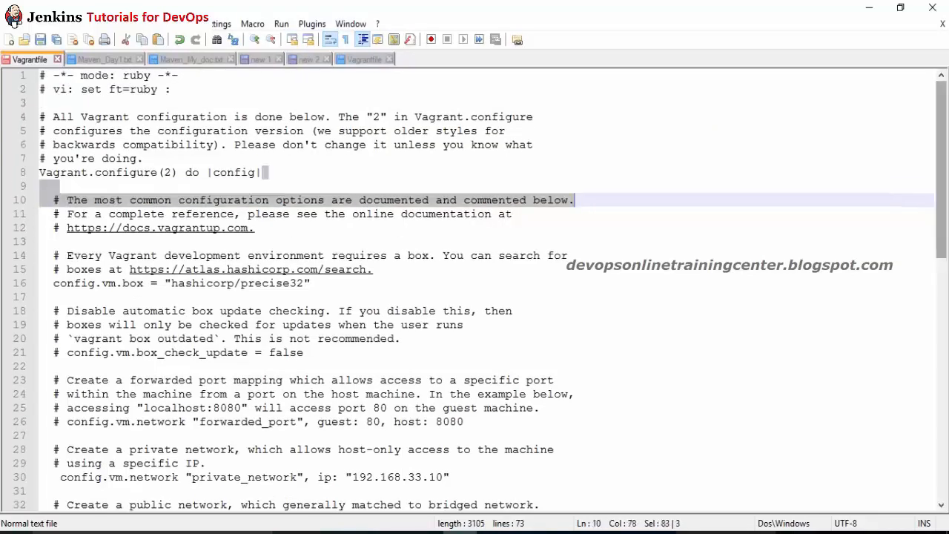
Step: Review the config.vm.provider "virtualbox" memory example on the Vagrant VirtualBox docs page
key("alt+Tab")
key("alt+Tab")
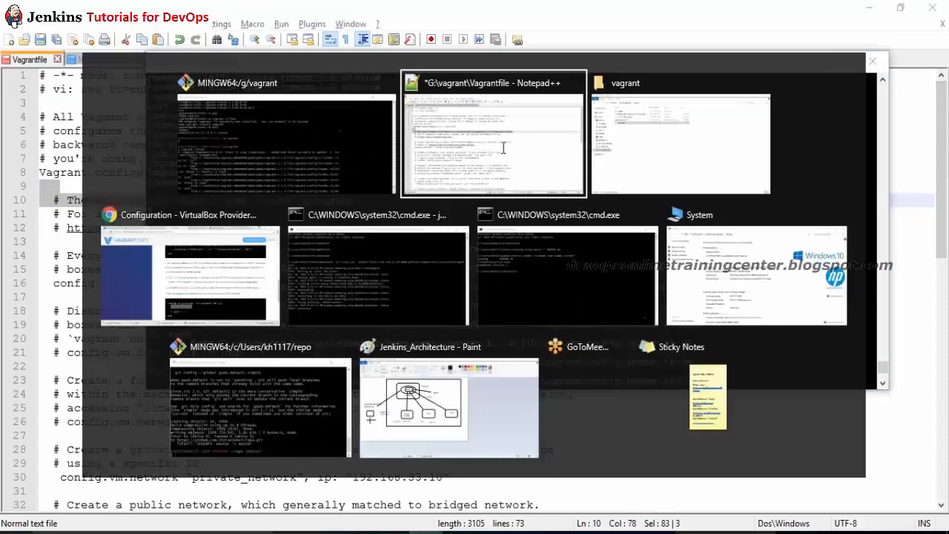
key("Tab")
key("Tab")
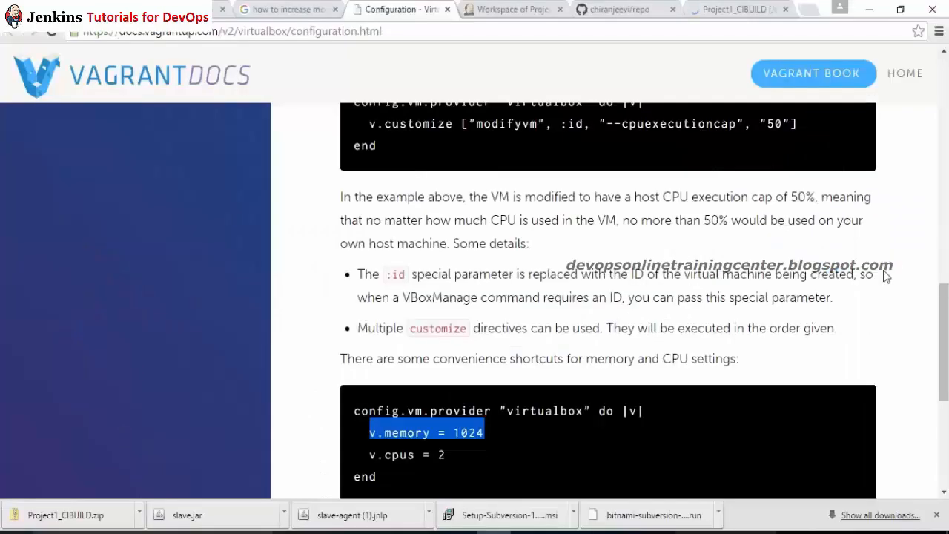
left_click_drag(943, 327, 937, 231)
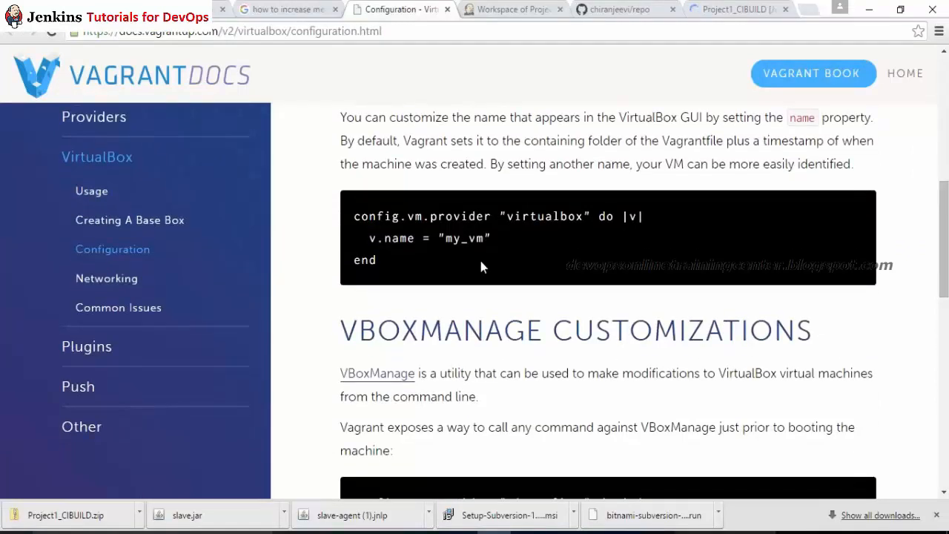
left_click_drag(940, 267, 940, 304)
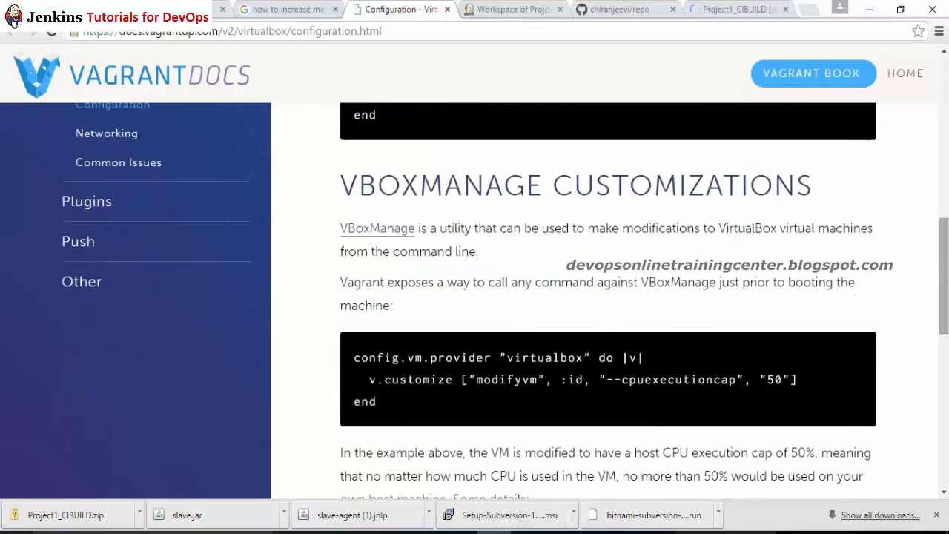
key("alt+Tab")
key("alt+Tab")
key("alt+Tab")
key("Tab")
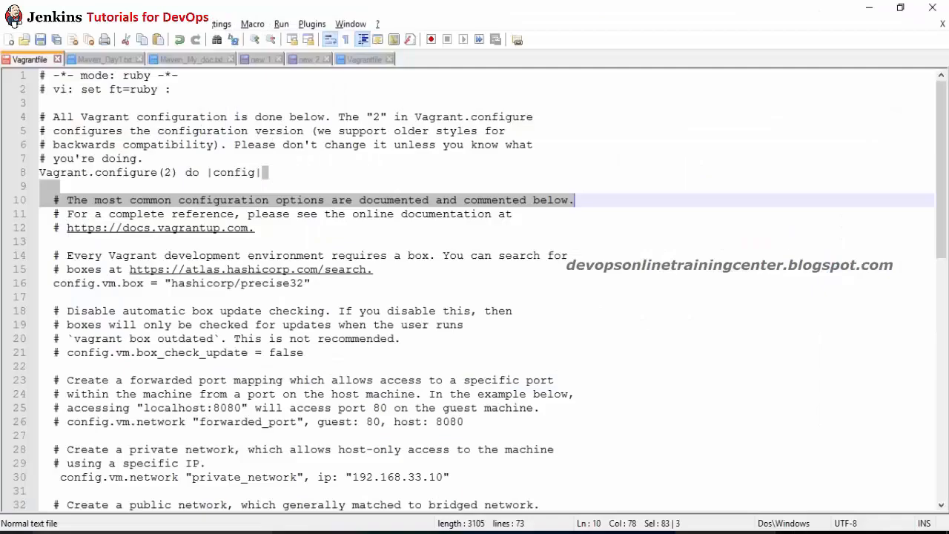
left_click(309, 198)
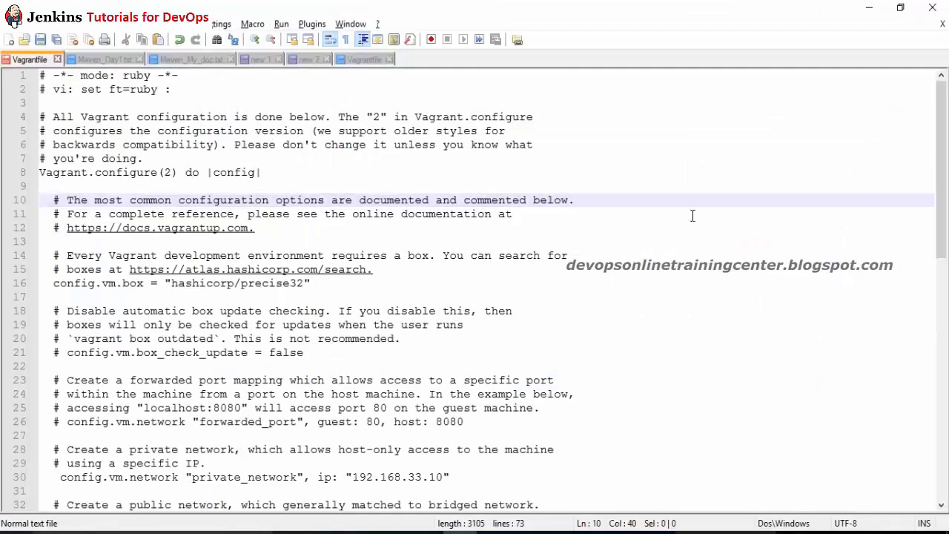
key("alt+Tab")
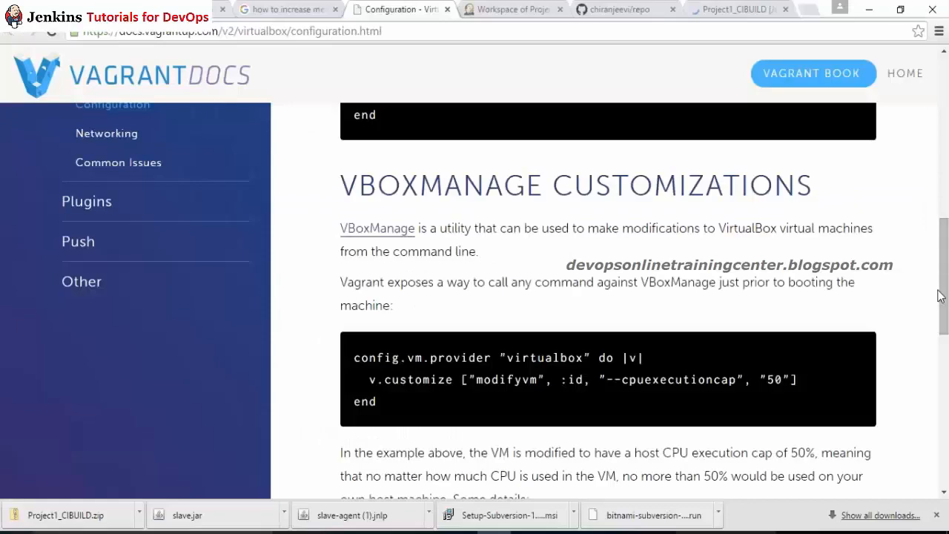
Step: Browse the Vagrant docs, including the Creating A Base Box page
left_click_drag(941, 299, 945, 395)
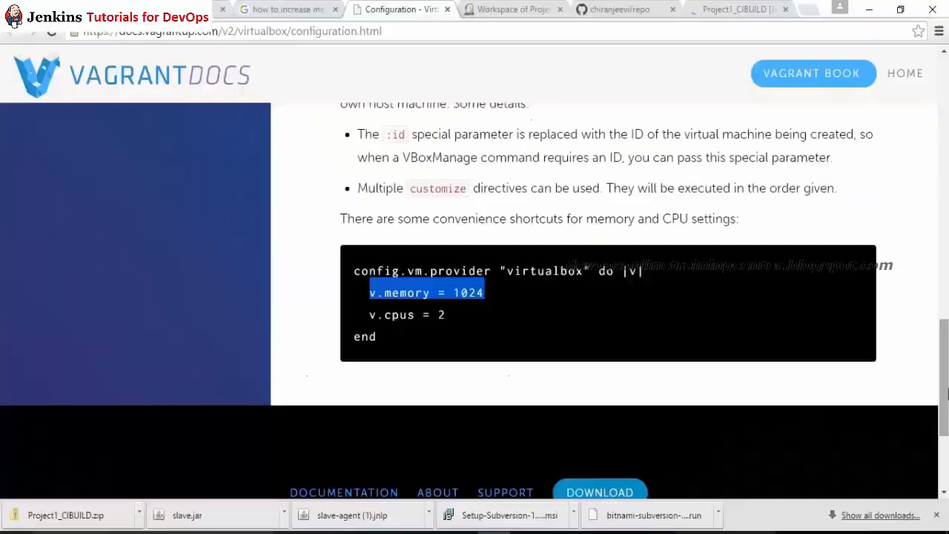
left_click_drag(946, 393, 927, 246)
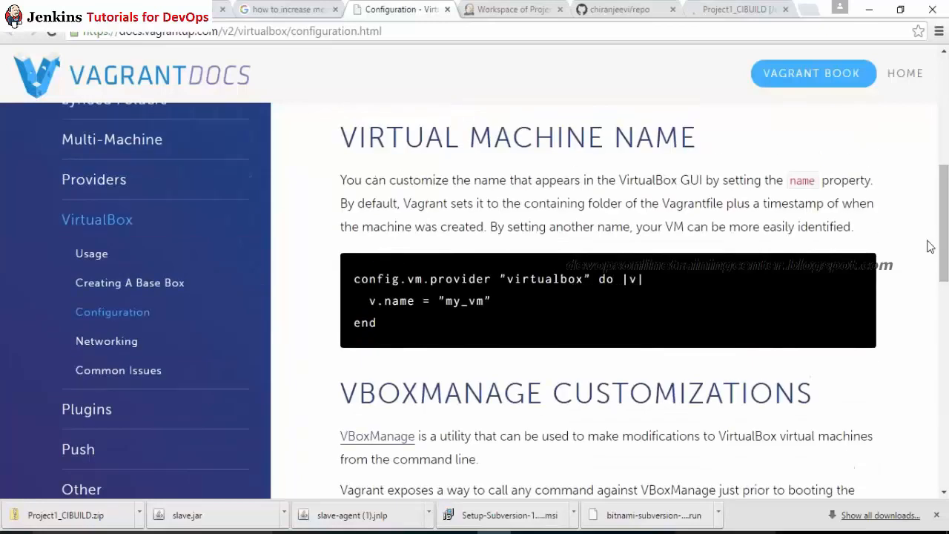
left_click(101, 296)
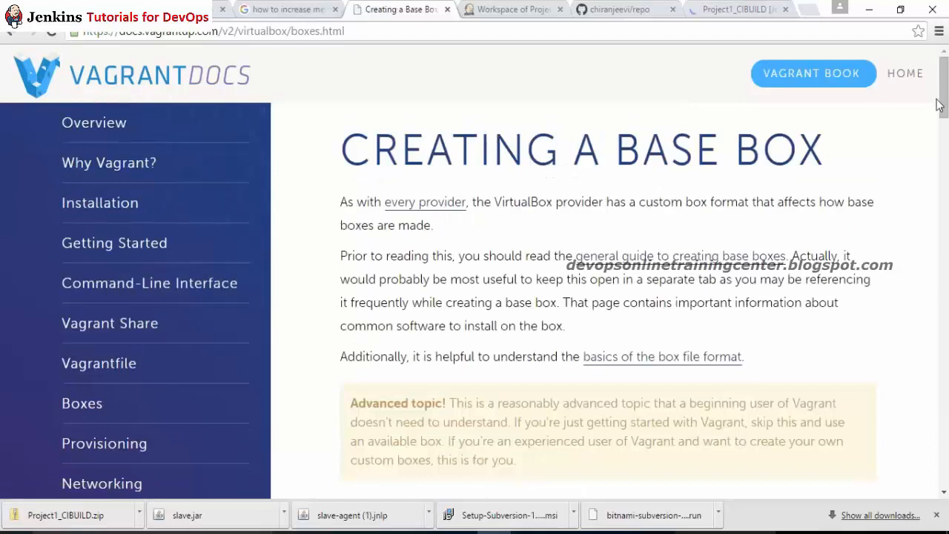
left_click_drag(940, 105, 940, 205)
scroll(608, 297, "down", 9)
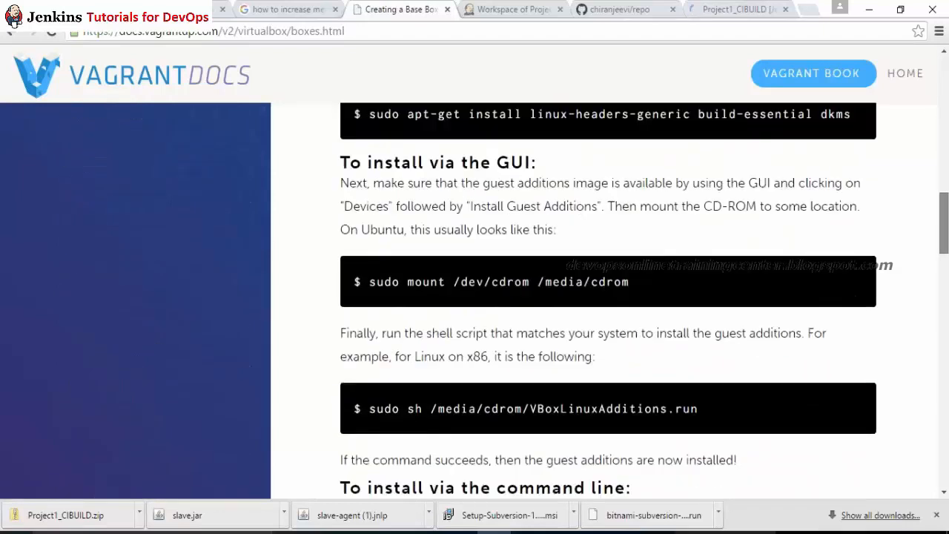
scroll(607, 296, "down", 3)
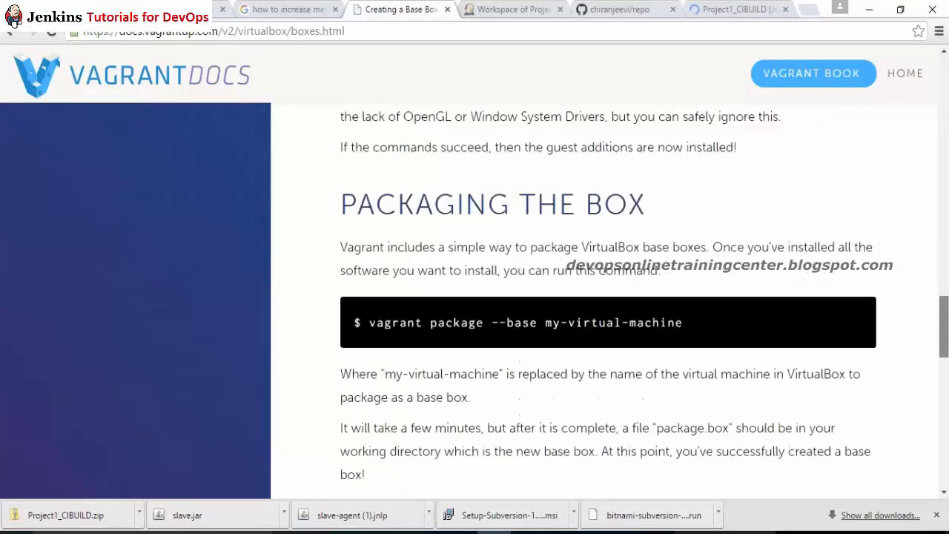
scroll(608, 297, "up", 6)
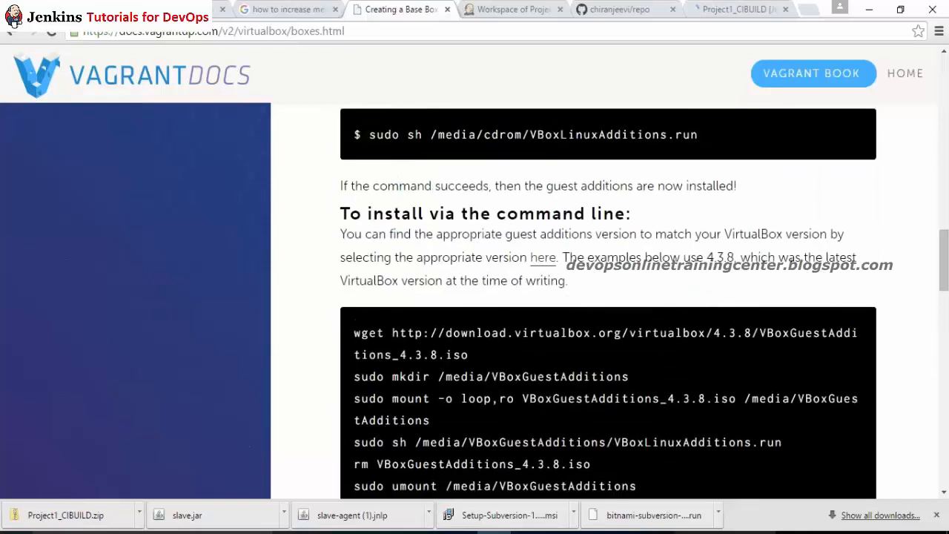
Step: Open the Stack Overflow answer on Vagrant RAM and select its virtualbox provider block (memory 1024, 2 CPUs)
left_click(287, 8)
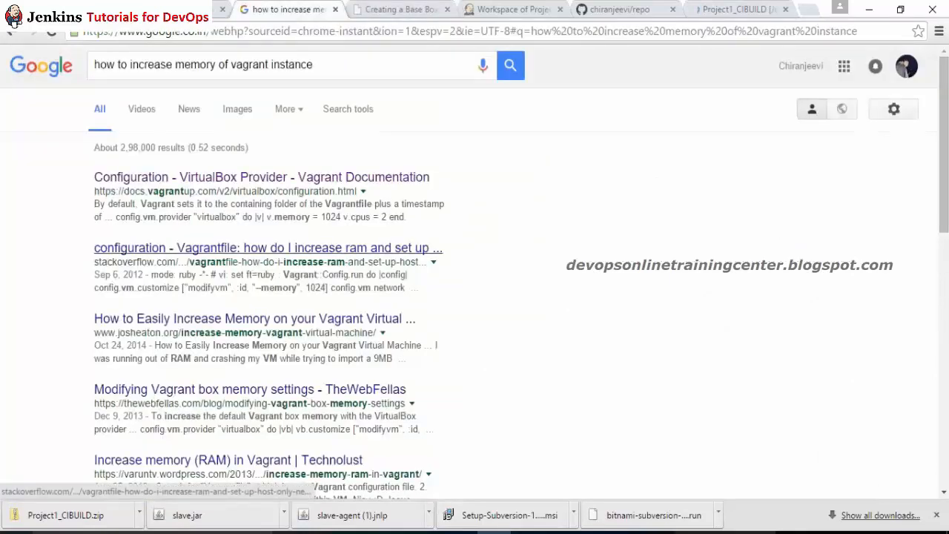
middle_click(311, 249)
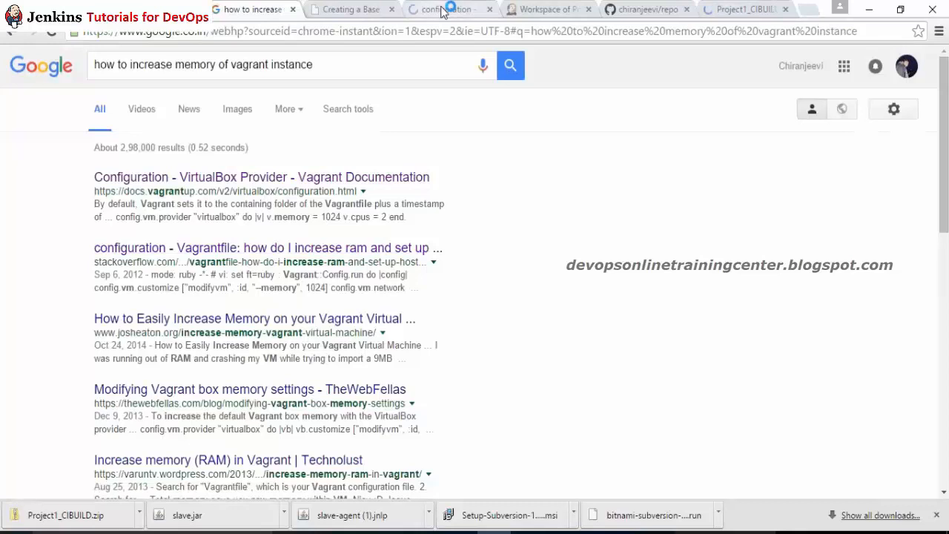
left_click(449, 8)
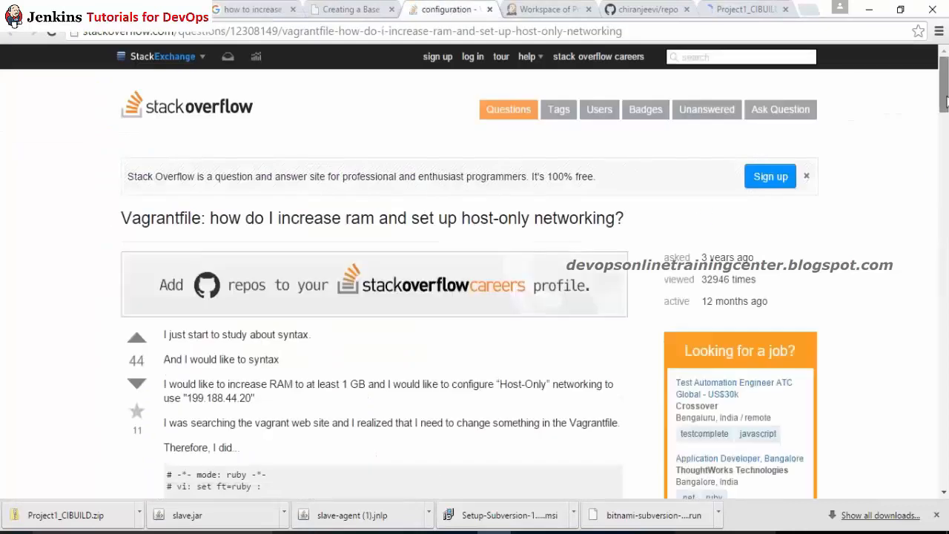
left_click_drag(946, 104, 946, 276)
left_click_drag(173, 404, 422, 405)
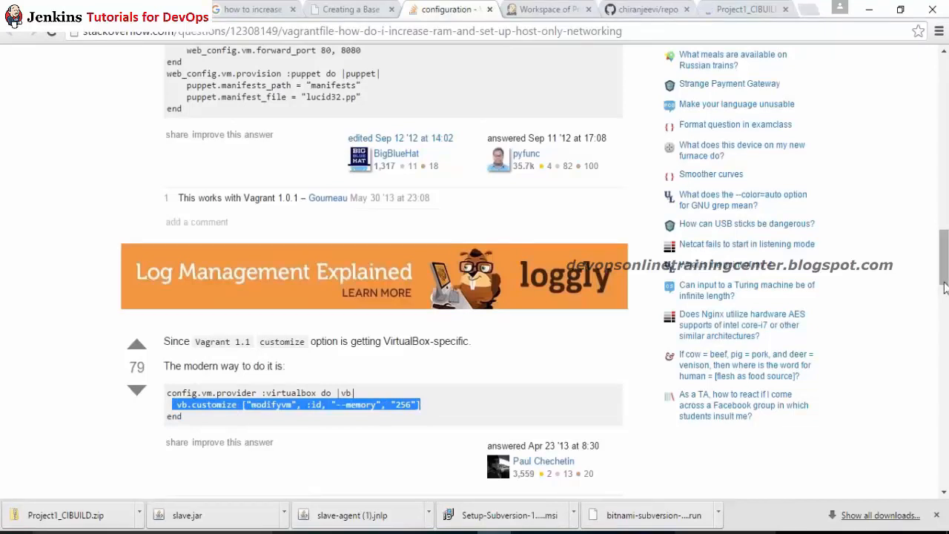
scroll(475, 267, "down", 5)
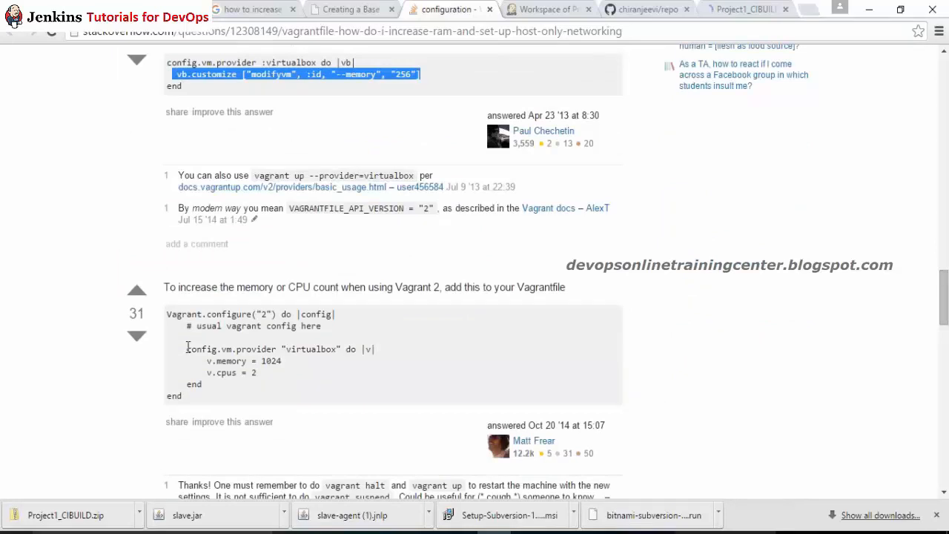
left_click_drag(188, 348, 244, 381)
key("ctrl+c")
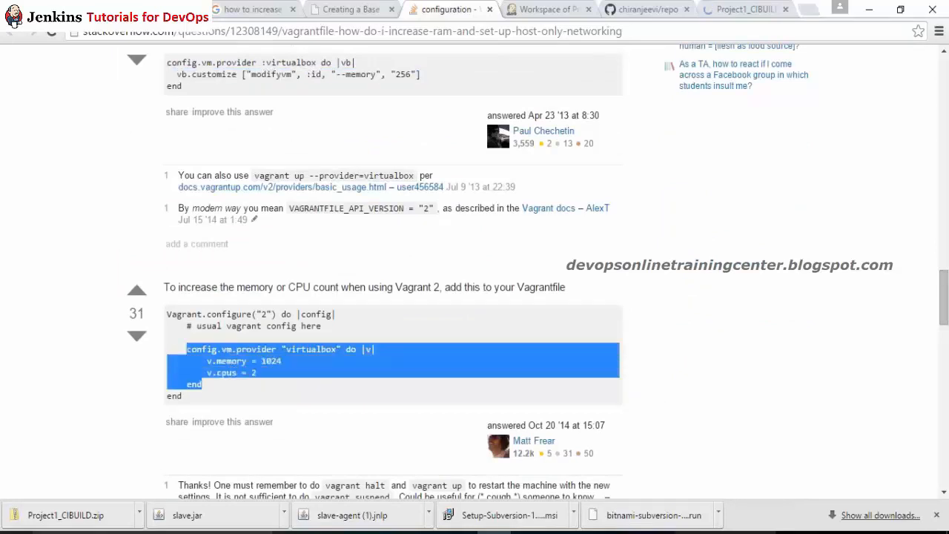
key("alt+Tab")
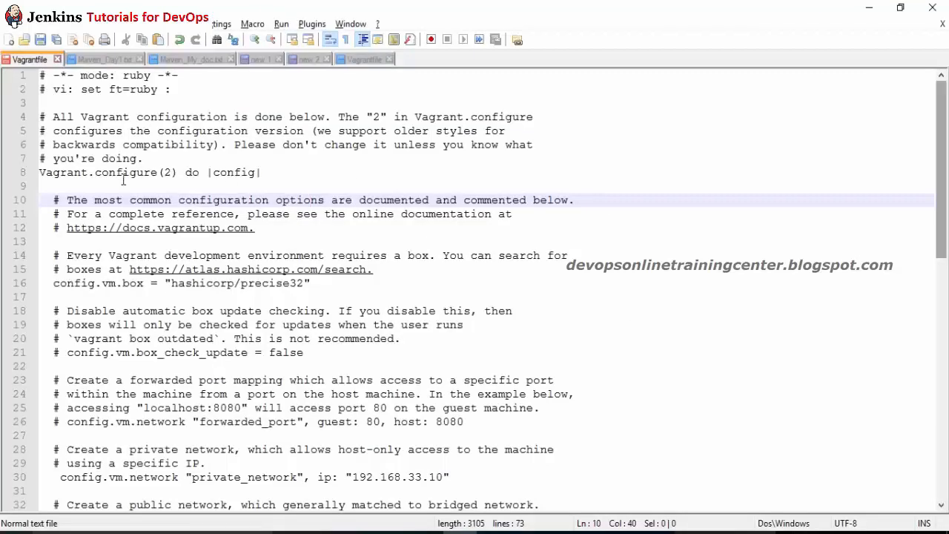
Step: Paste the virtualbox provider block (v.memory = 1024, v.cpus = 2) onto line 9 and rerun vagrant reload
left_click(123, 181)
key("ctrl+v")
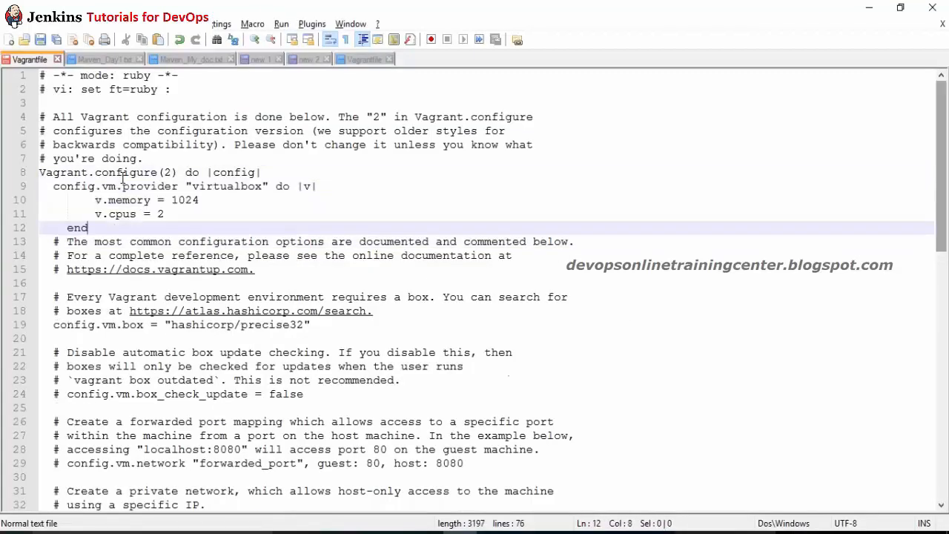
key("alt+Tab")
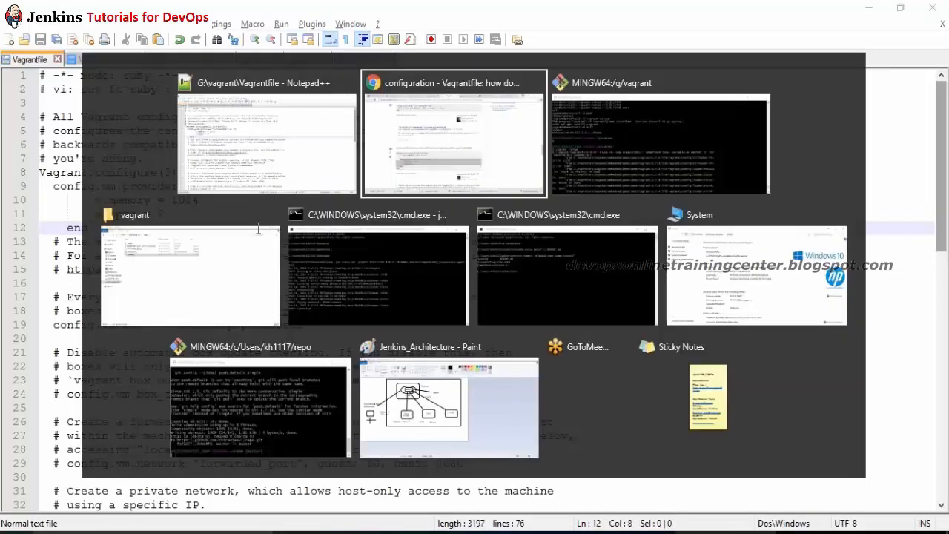
key("Up")
key("Return")
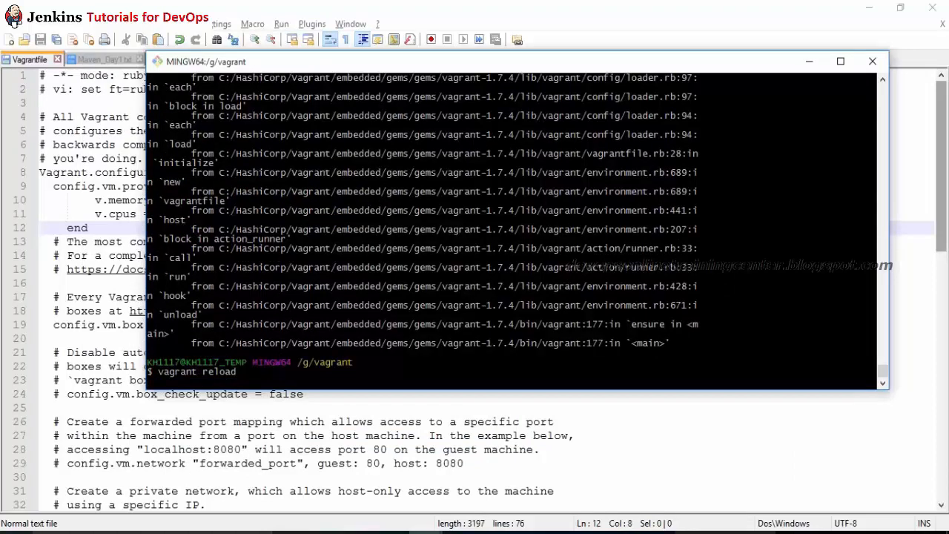
Step: Watch vagrant reload run, switching between the terminal and the Vagrantfile
key("alt+Tab")
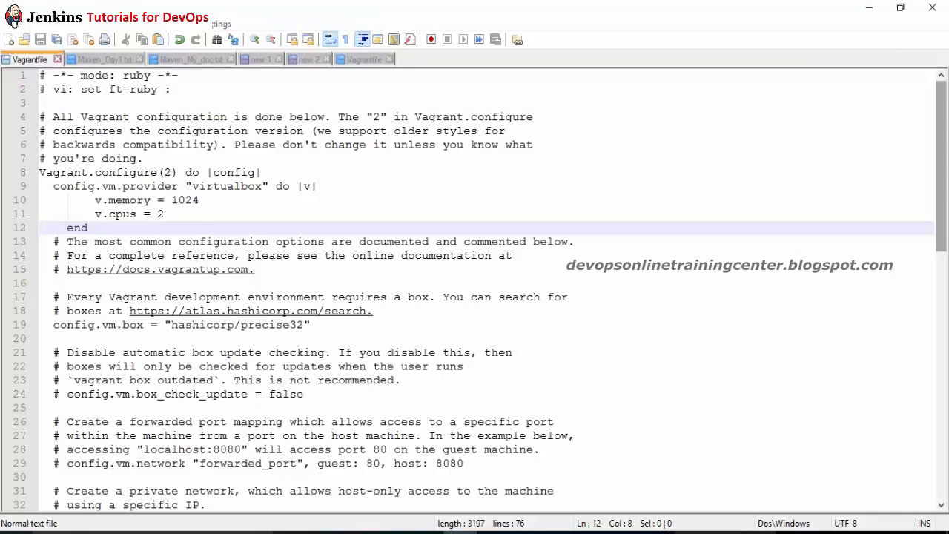
key("alt+Tab")
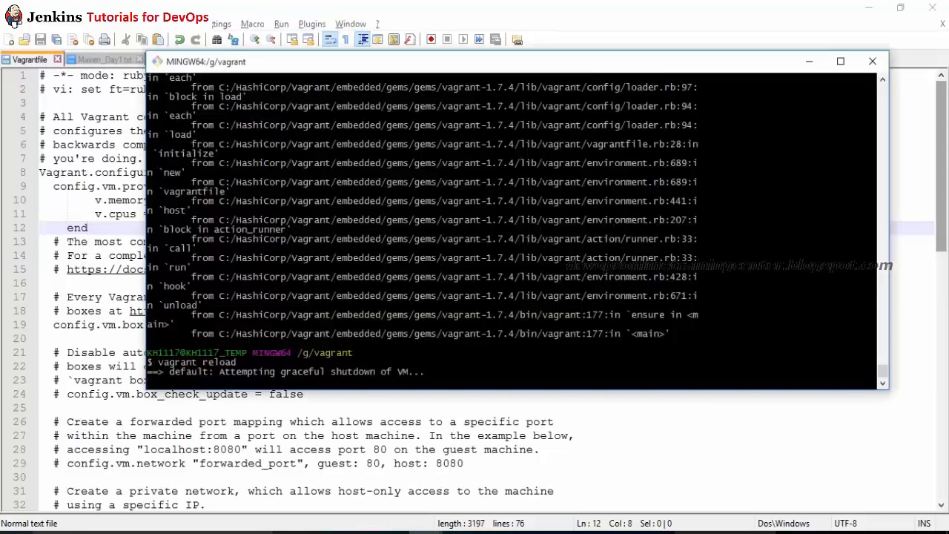
key("alt+Tab")
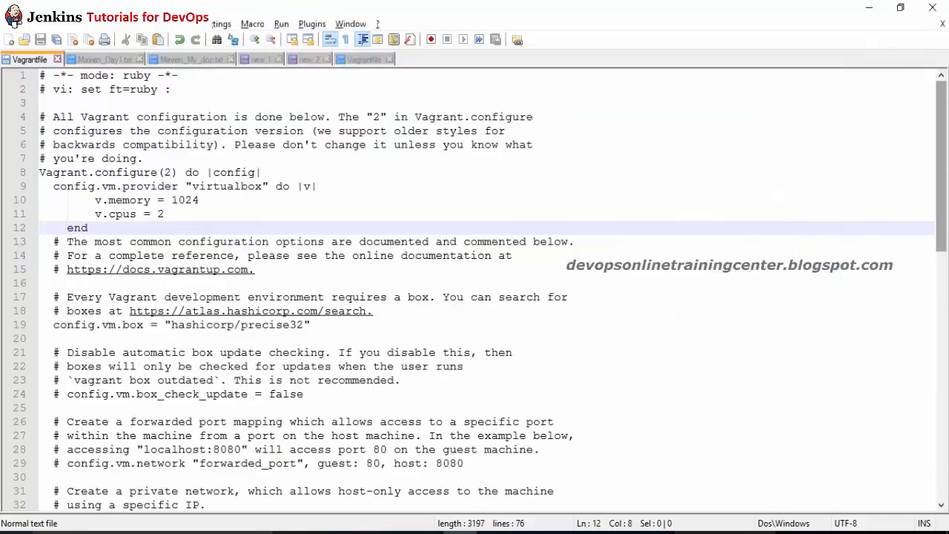
key("alt+Tab")
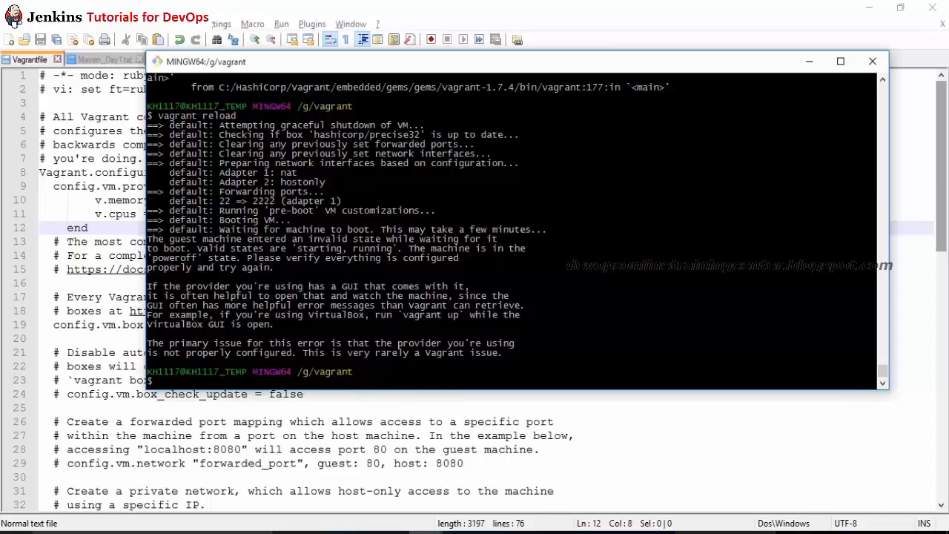
Step: Try vagrant ssh, then run vagrant up, which ends with the machine in poweroff state
type("vagrant ssh")
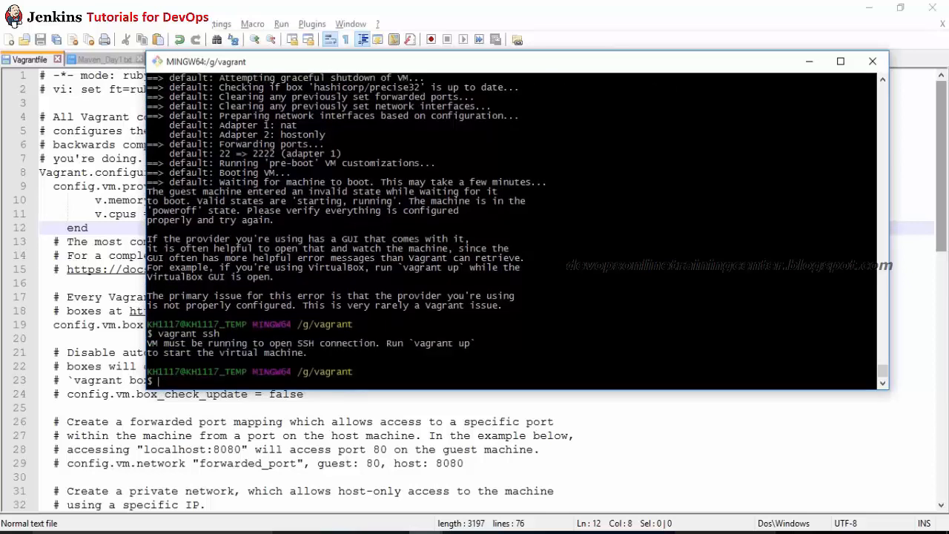
type("vagrant up")
key("Return")
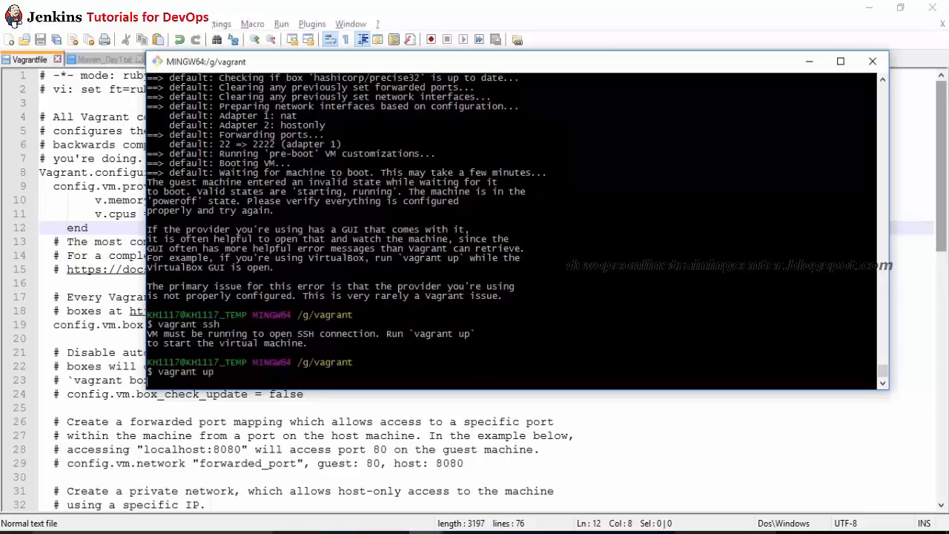
key("Return")
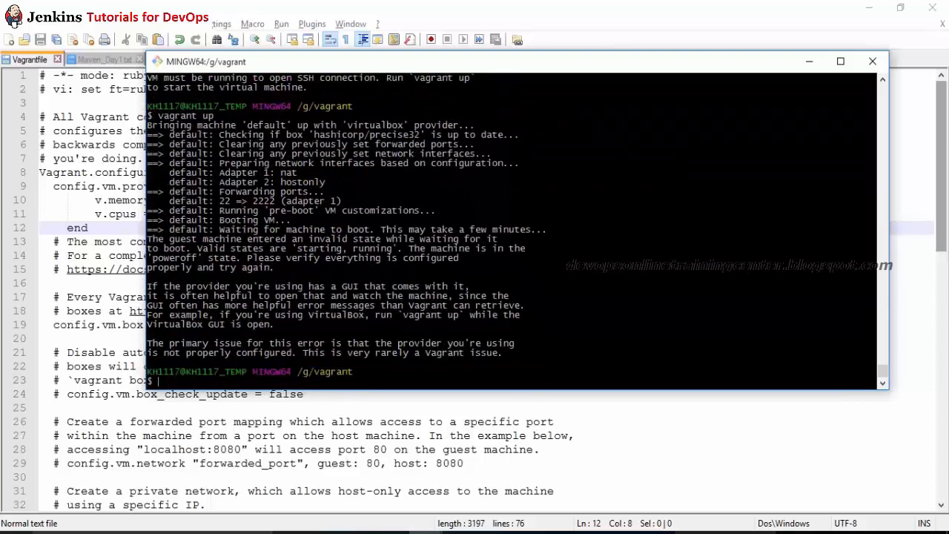
key("alt+Tab")
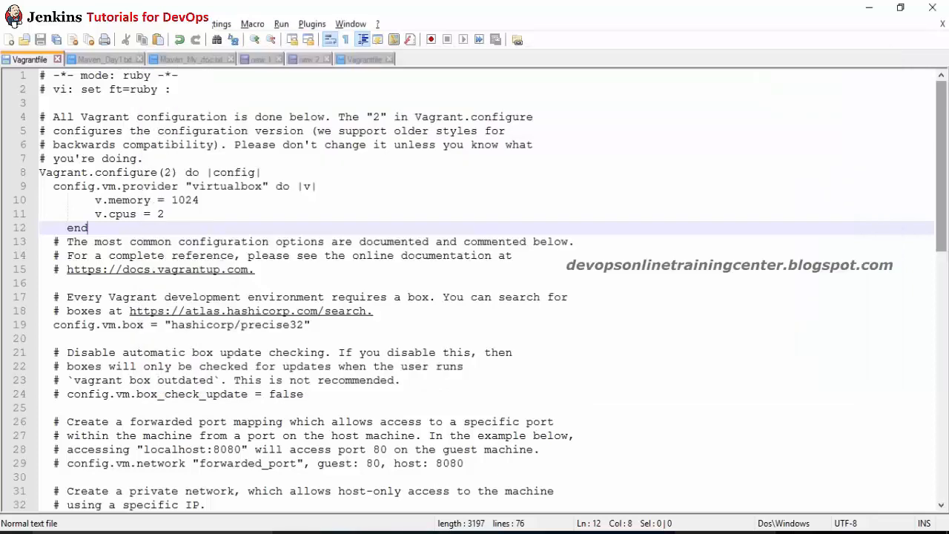
Step: Delete the v.cpus = 2 line from the Vagrantfile
left_click(178, 213)
key("shift+Home")
key("Delete")
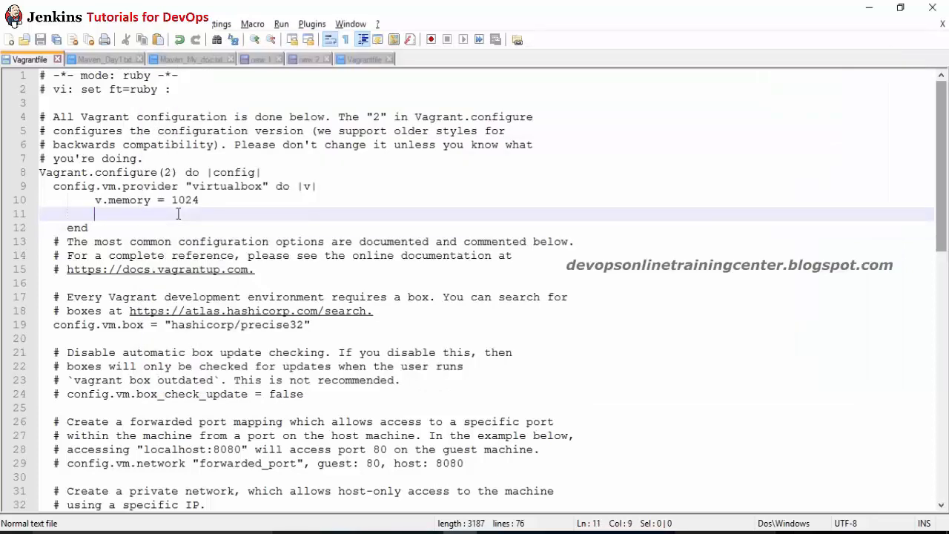
Step: Rerun vagrant up in the terminal without the cpus setting and watch it fail
key("alt+Tab")
key("Up")
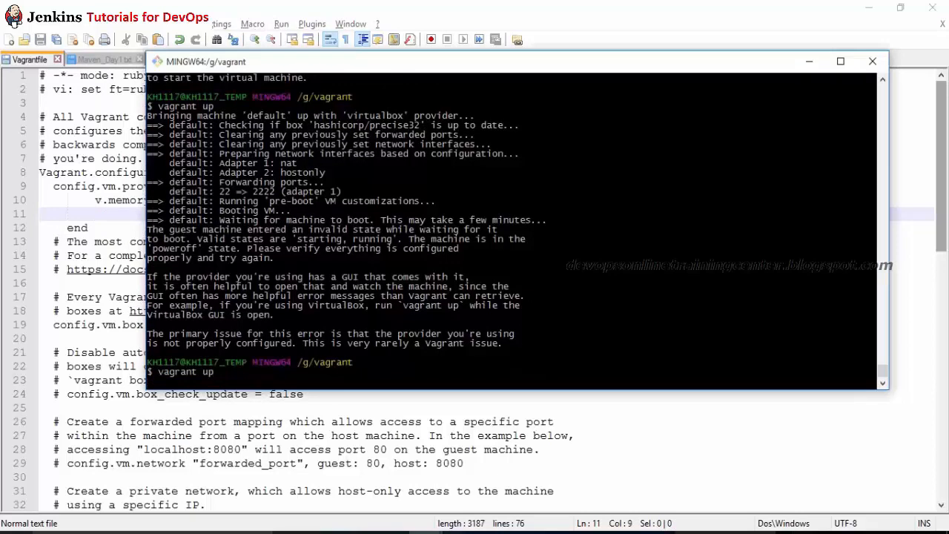
key("alt+Tab")
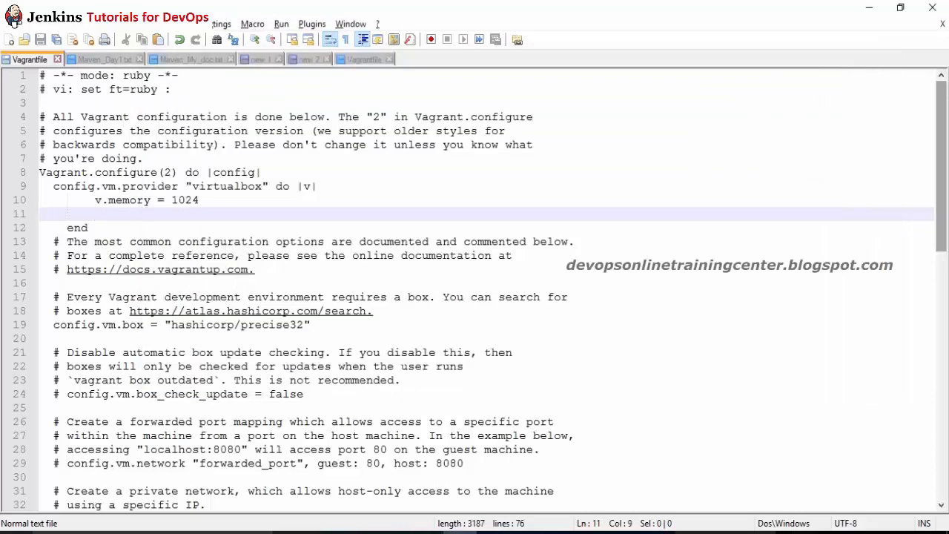
key("alt+Tab")
key("Return")
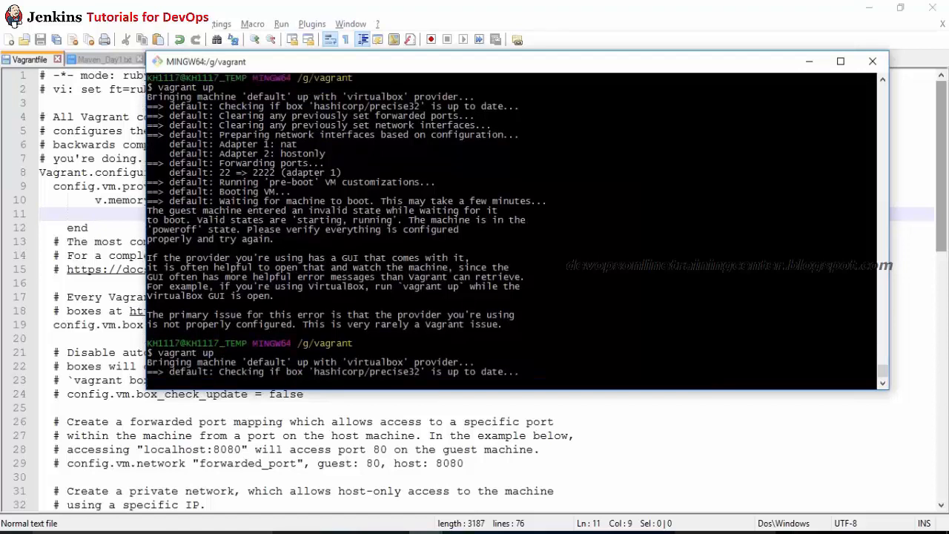
key("alt+Tab")
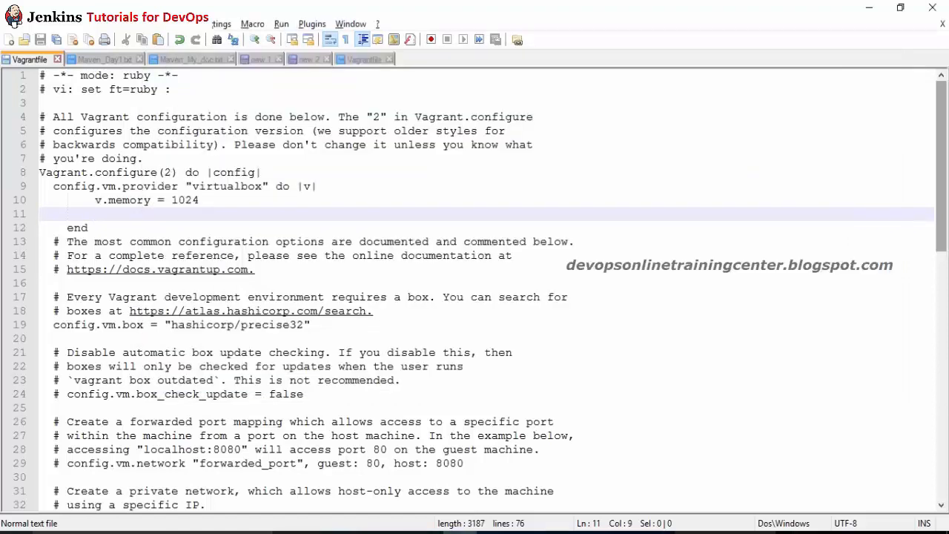
key("alt+Tab")
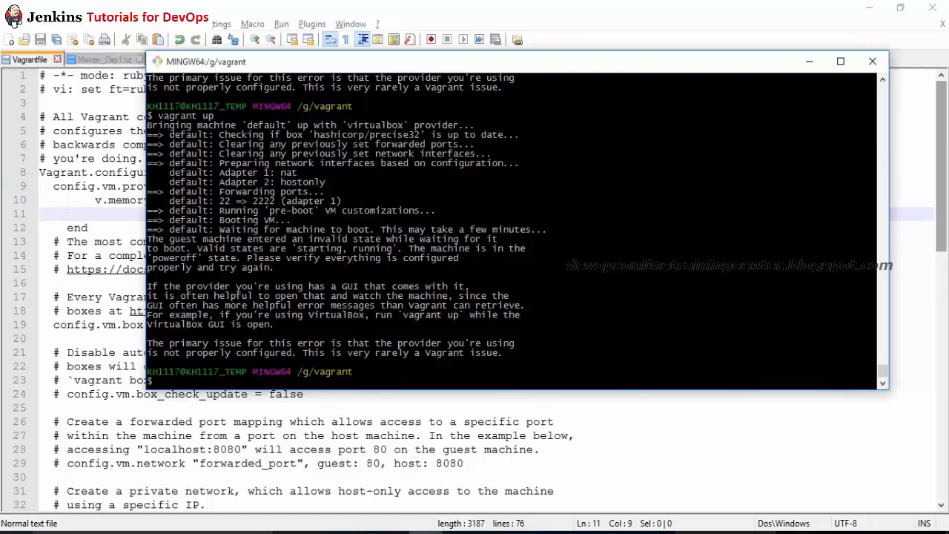
Step: Delete the whole virtualbox provider block on lines 9–12 of the Vagrantfile
key("alt+Tab")
mouse_move(48, 188)
left_mouse_down()
mouse_move(46, 201)
mouse_move(93, 213)
mouse_move(46, 200)
mouse_move(46, 188)
left_mouse_up()
left_click(93, 227)
key("Delete")
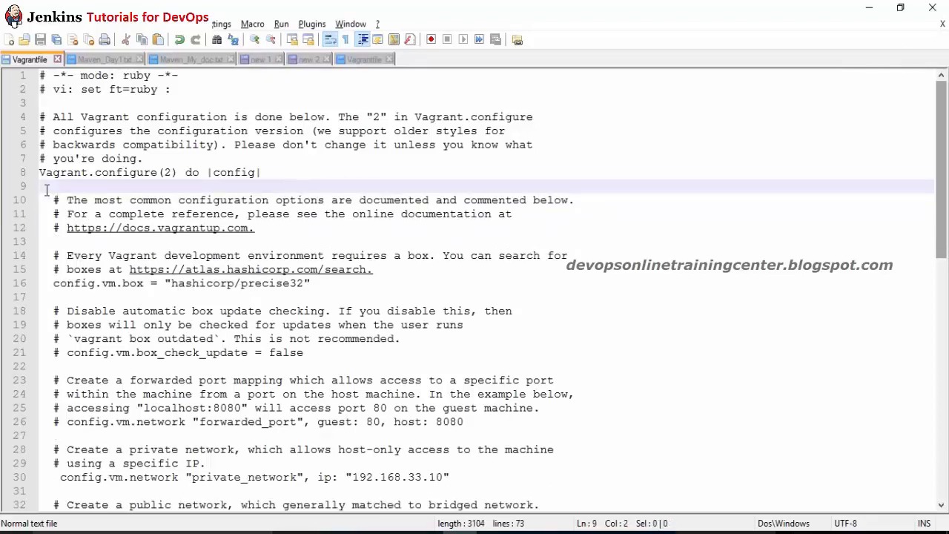
Step: Rerun vagrant up in the terminal with the provider block removed
key("alt+Tab")
key("Up")
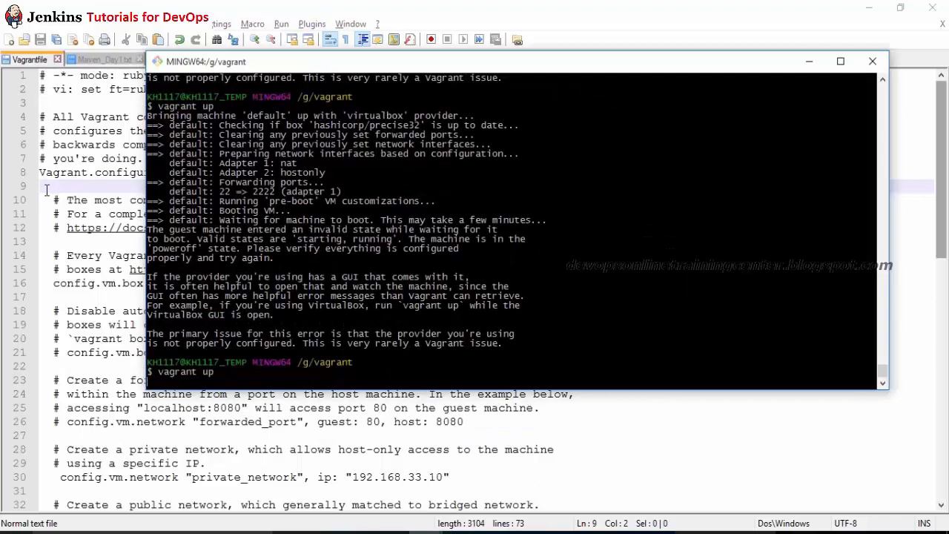
key("Return")
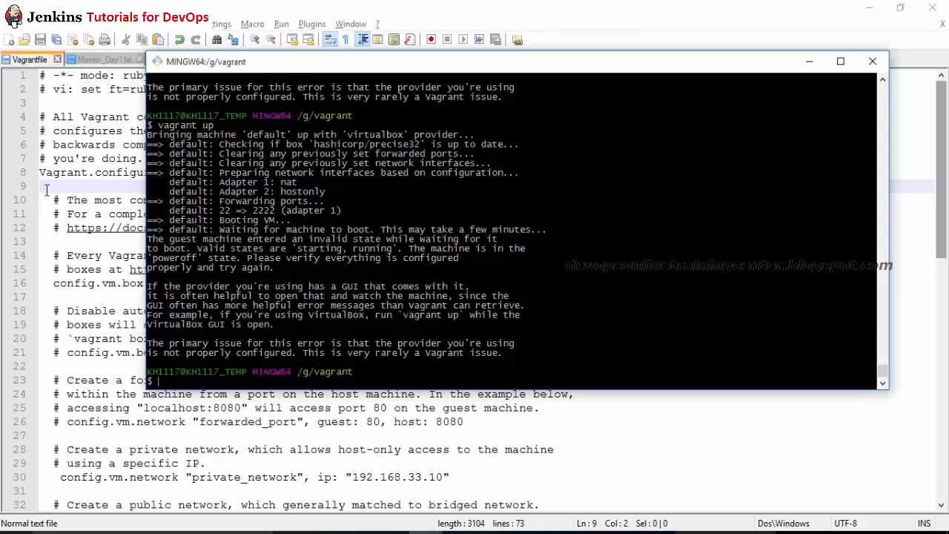
Step: Cancel the terminal run with Ctrl+C and return to the Stack Overflow answer in Chrome
left_click(46, 190)
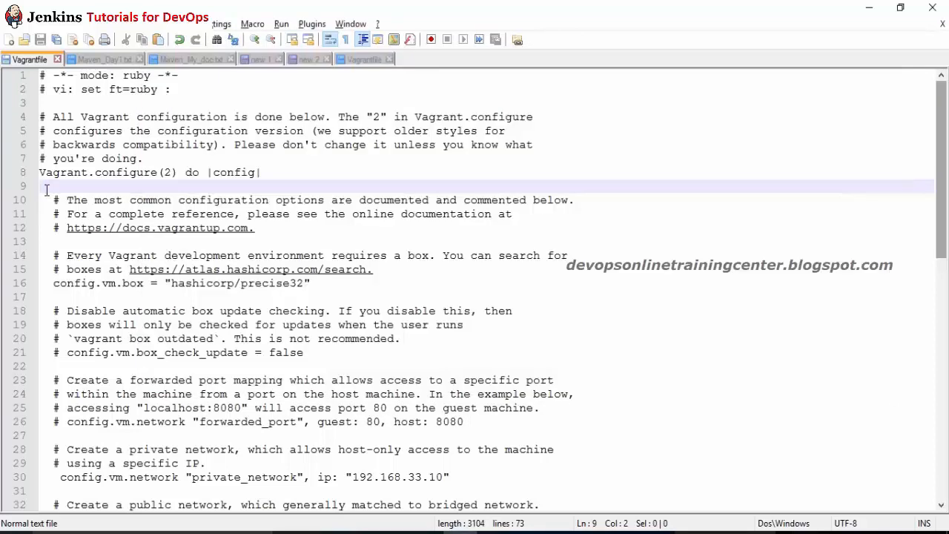
key("alt+Tab")
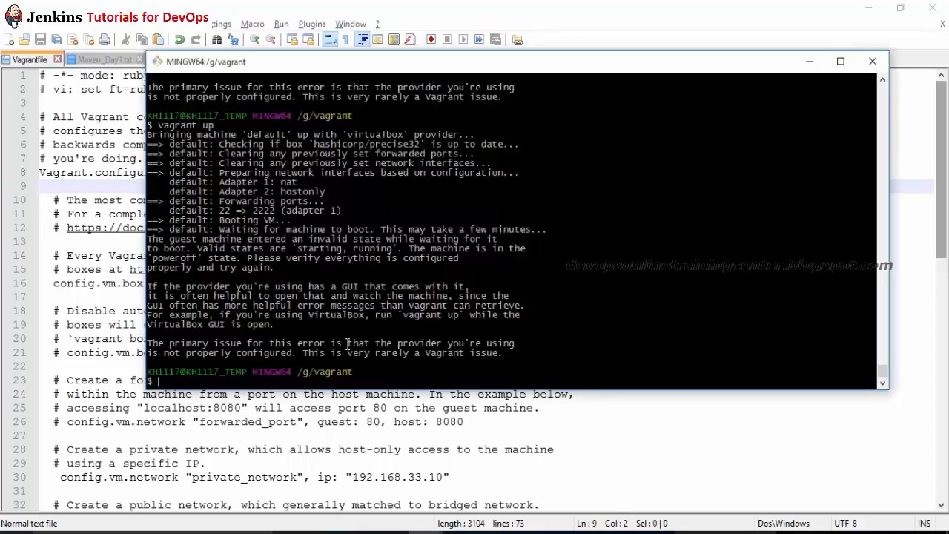
left_click(337, 449)
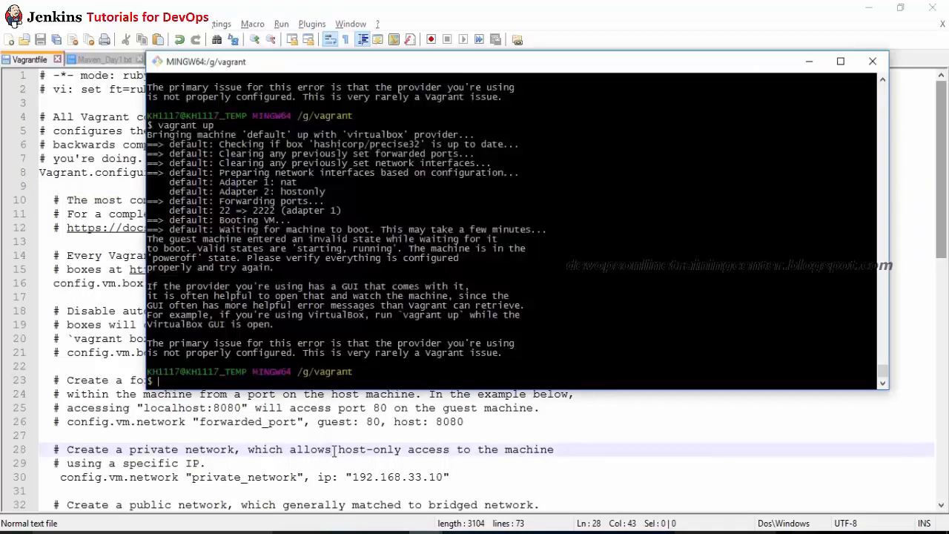
key("alt+Tab")
key("ctrl+c")
key("ctrl+c")
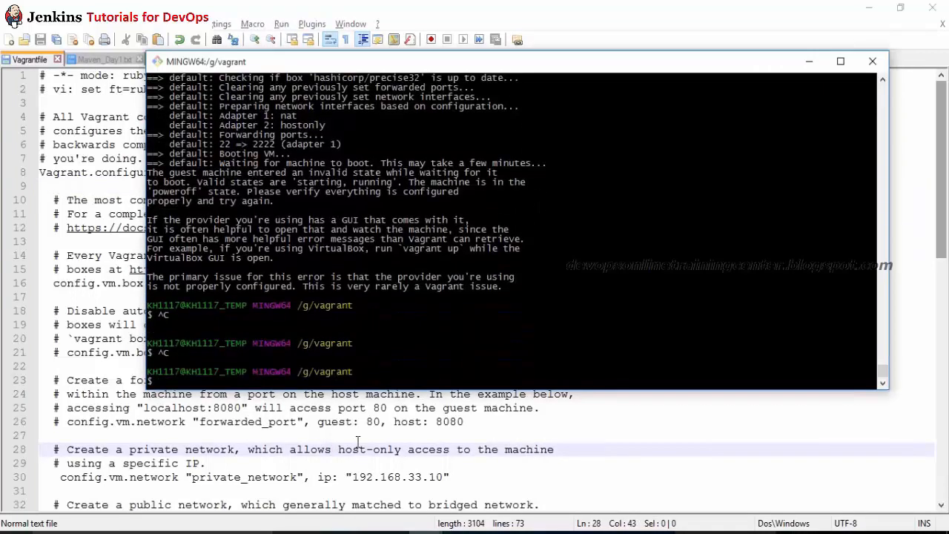
key("alt+Tab")
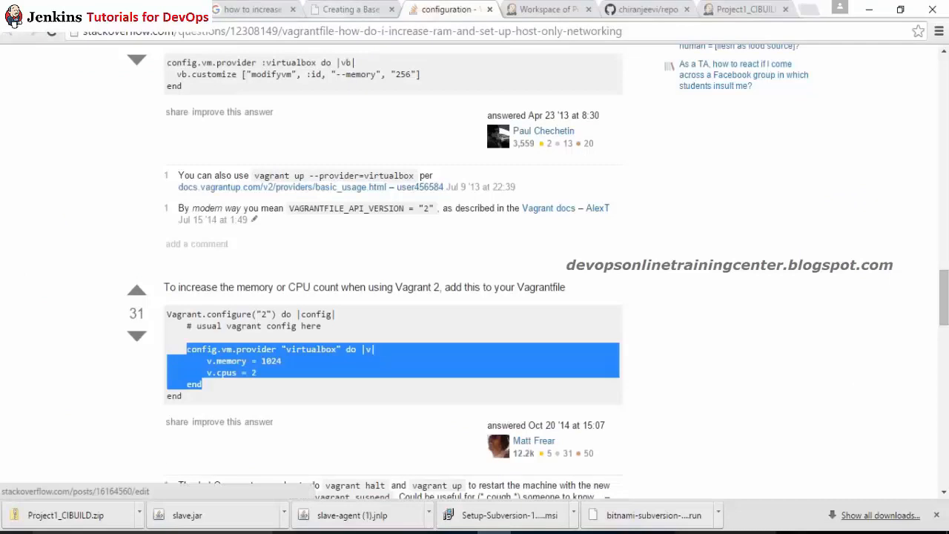
Step: Move from the Jenkins workspace tab to Git Bash, then to the vagrant folder in File Explorer
key("ctrl+Tab")
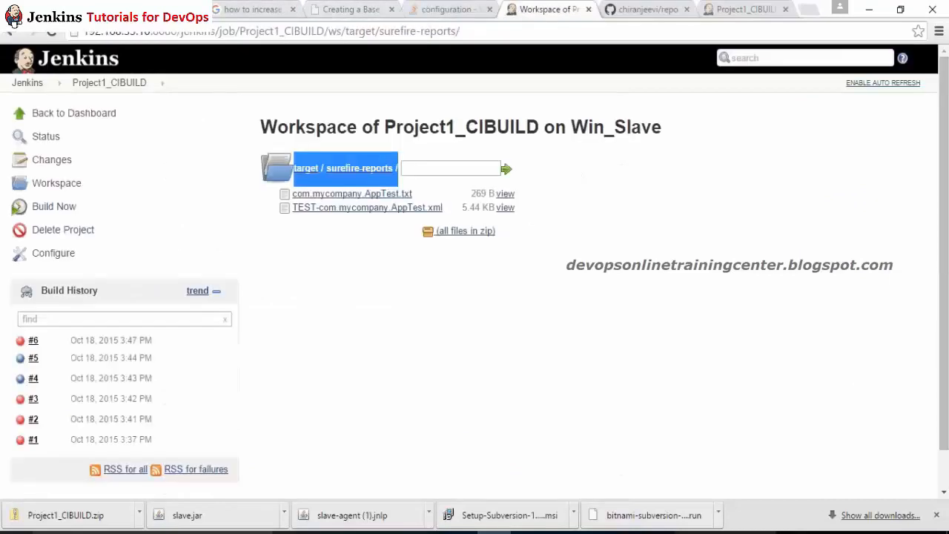
key("alt+Tab")
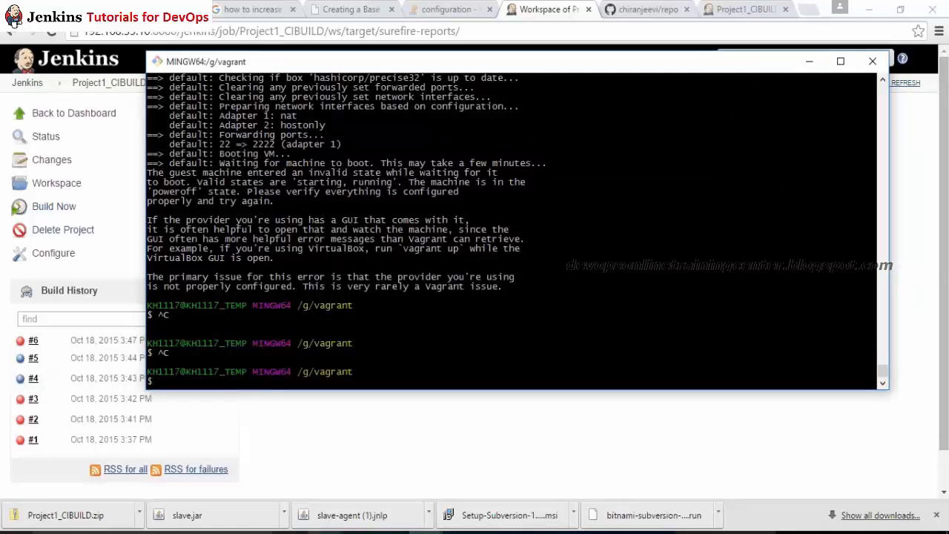
left_click(324, 533)
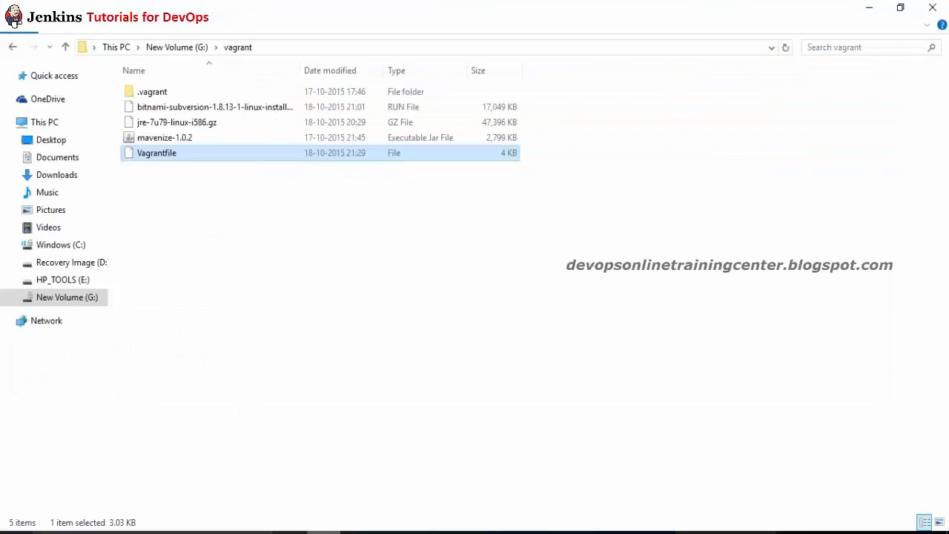
Step: Browse the C: drive, then print the current directory with pwd in the vagrant terminal
left_click(45, 246)
left_click(164, 215)
key("alt+Tab")
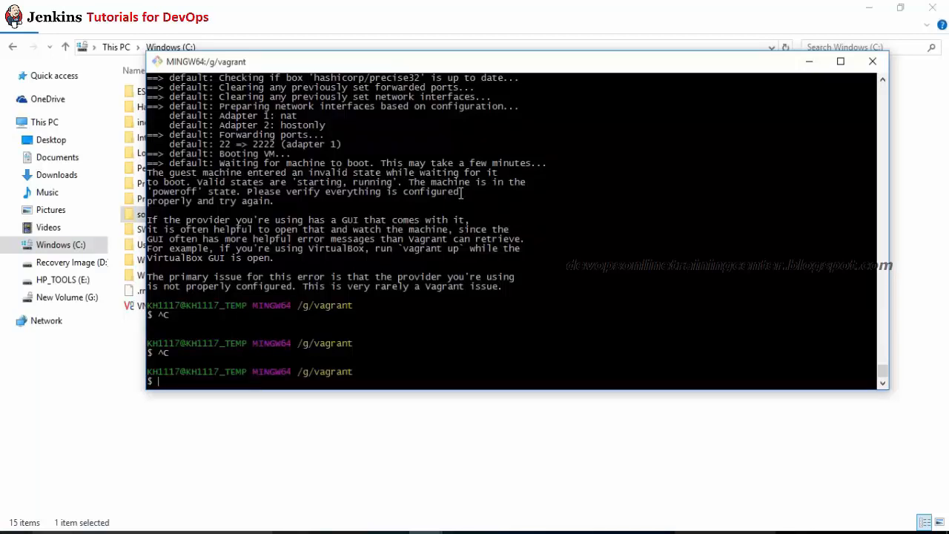
key("Return")
key("Return")
type("pwd")
key("Return")
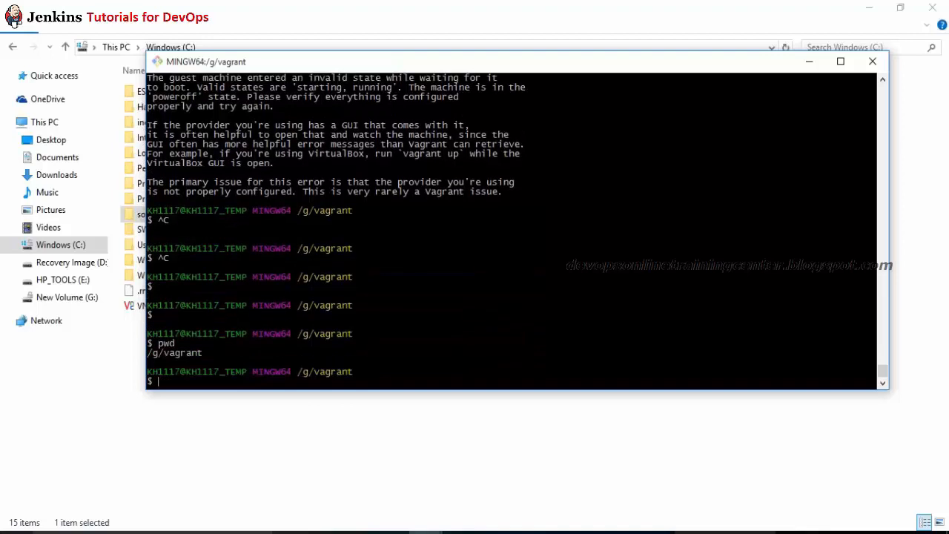
Step: Look through the Downloads folder for a Jenkins file
key("alt+Tab")
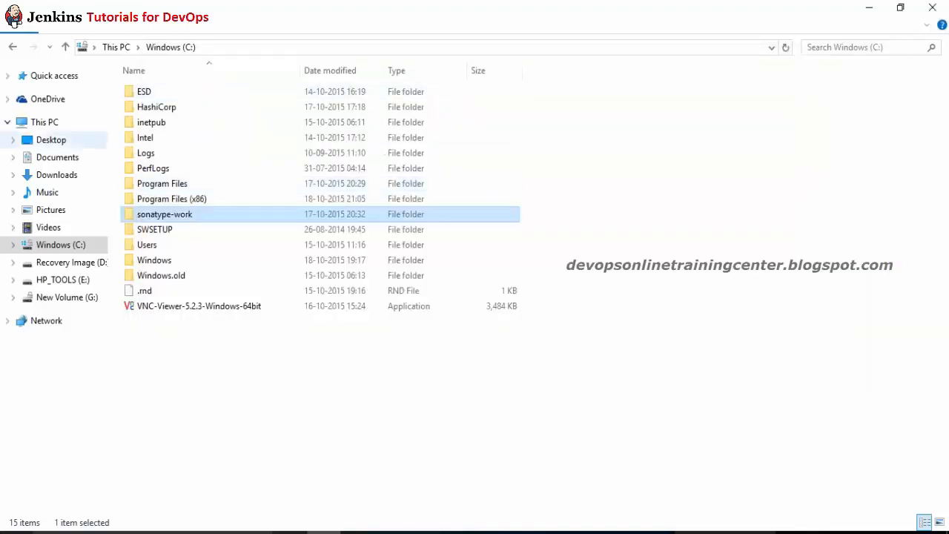
left_click(58, 174)
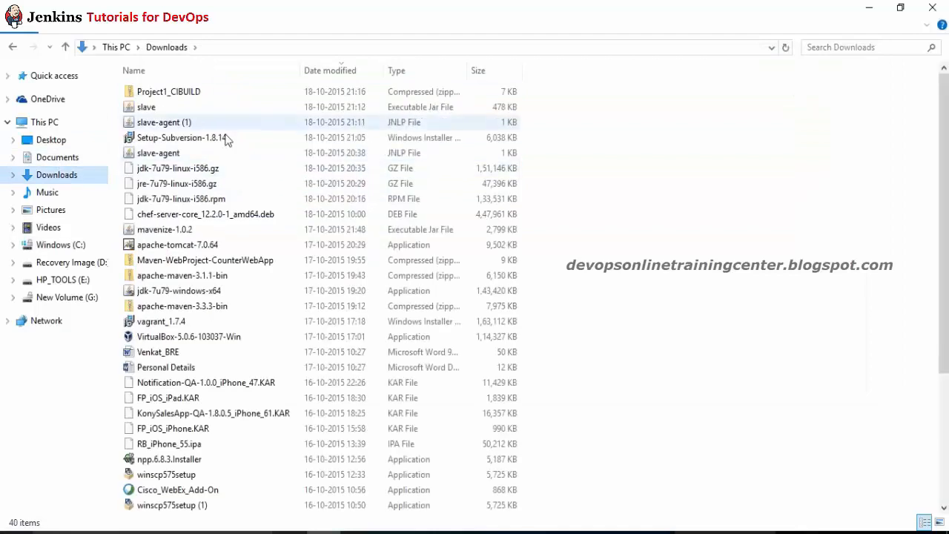
left_click(175, 175)
key("Down")
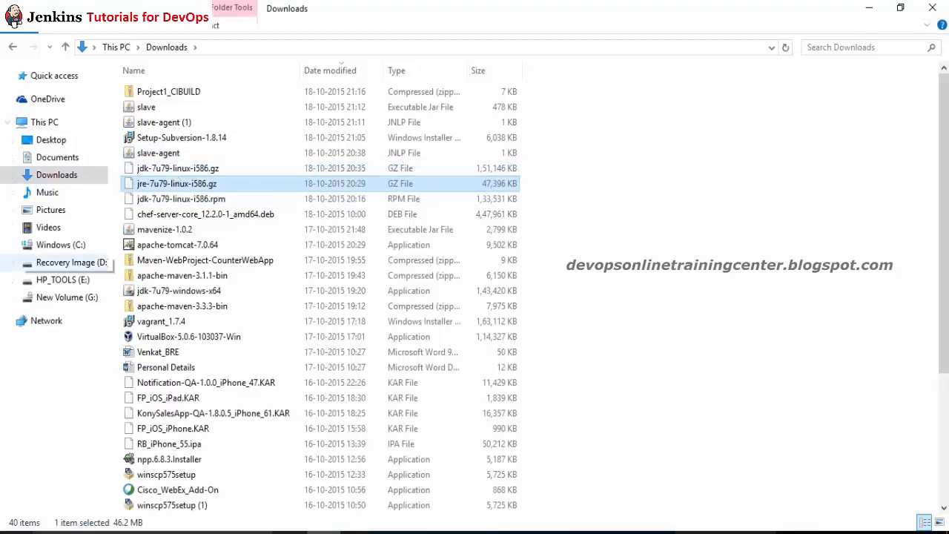
left_click(201, 214)
key("j")
key("j")
key("j")
key("j")
key("j")
key("j")
key("j")
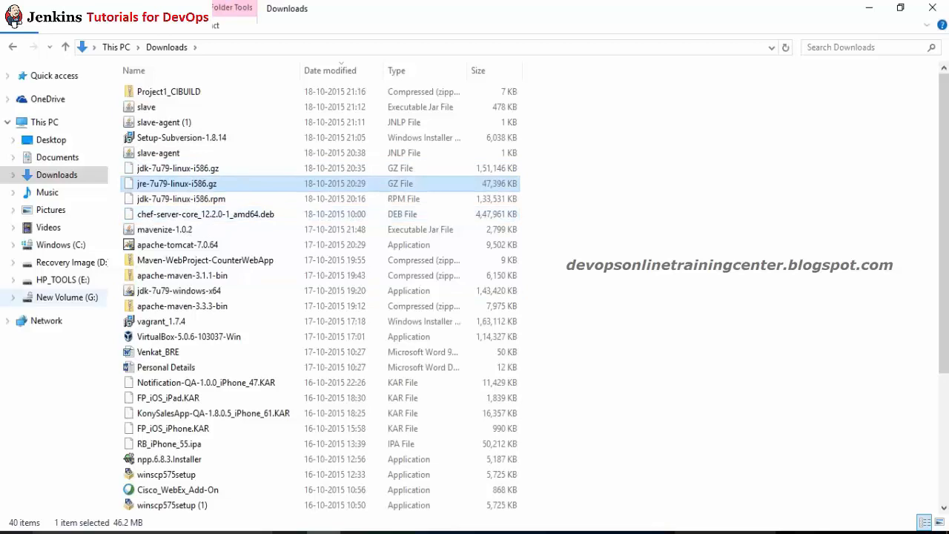
Step: Find jenkins.war inside G:\softwares
left_click(81, 300)
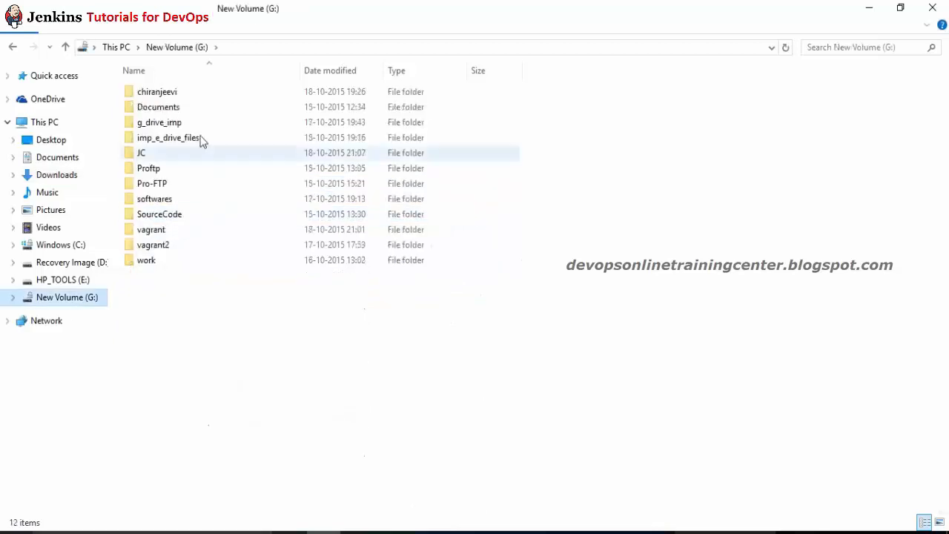
double_click(160, 230)
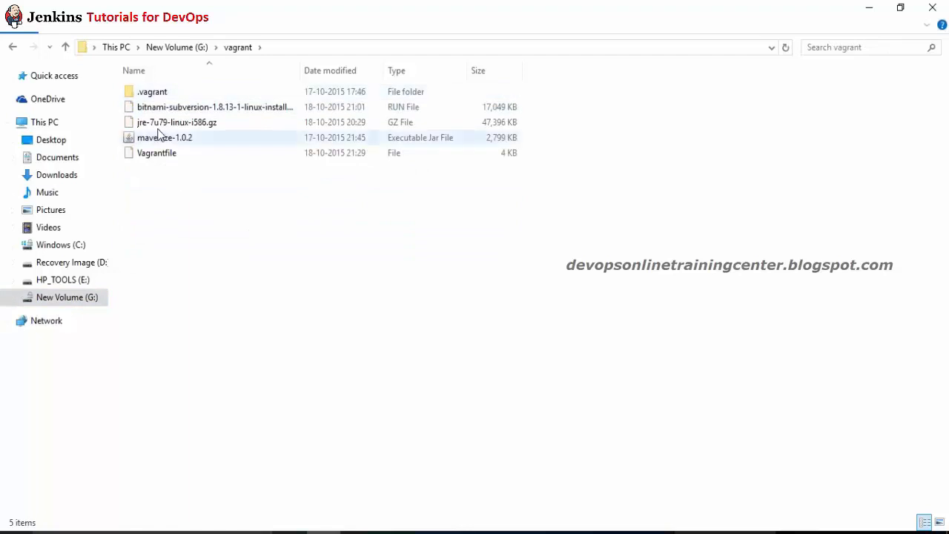
left_click(178, 47)
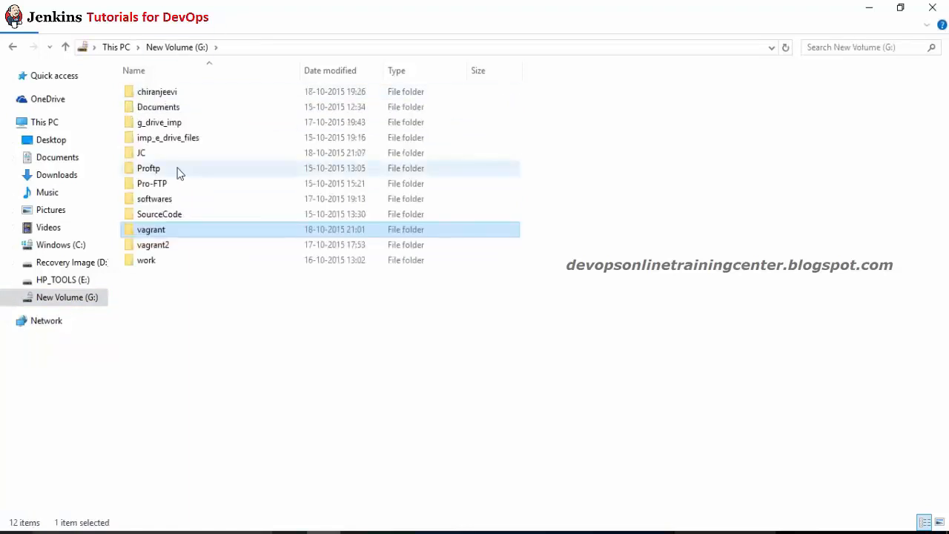
left_click(145, 124)
key("s")
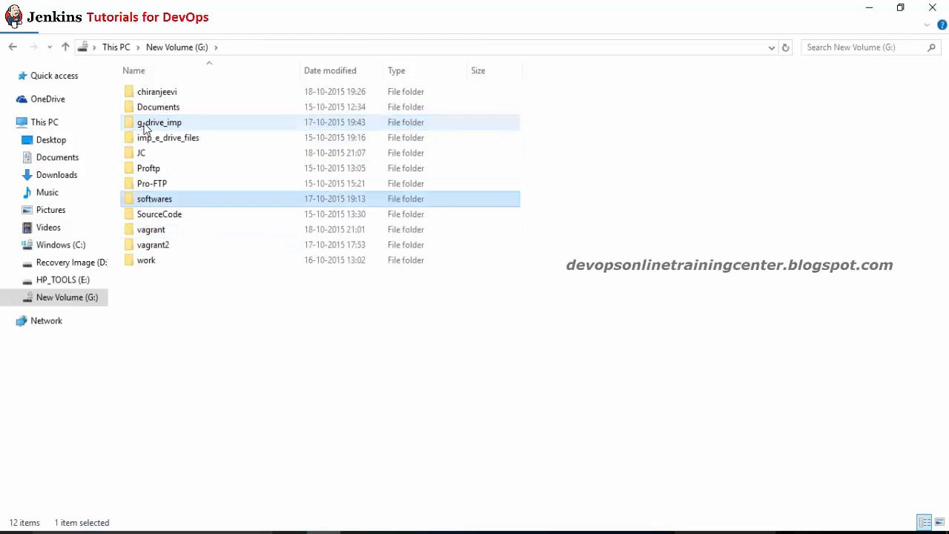
key("Return")
key("j")
key("j")
key("j")
key("j")
key("j")
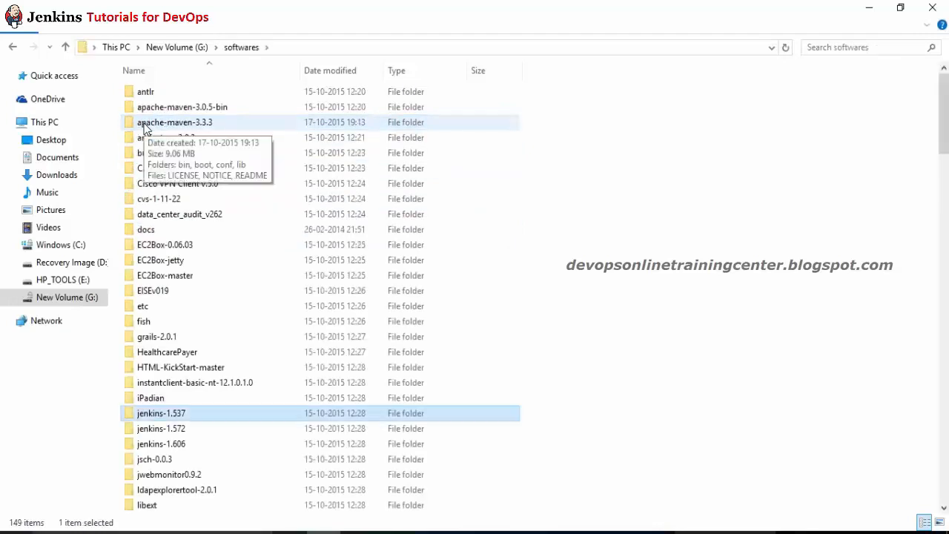
key("j")
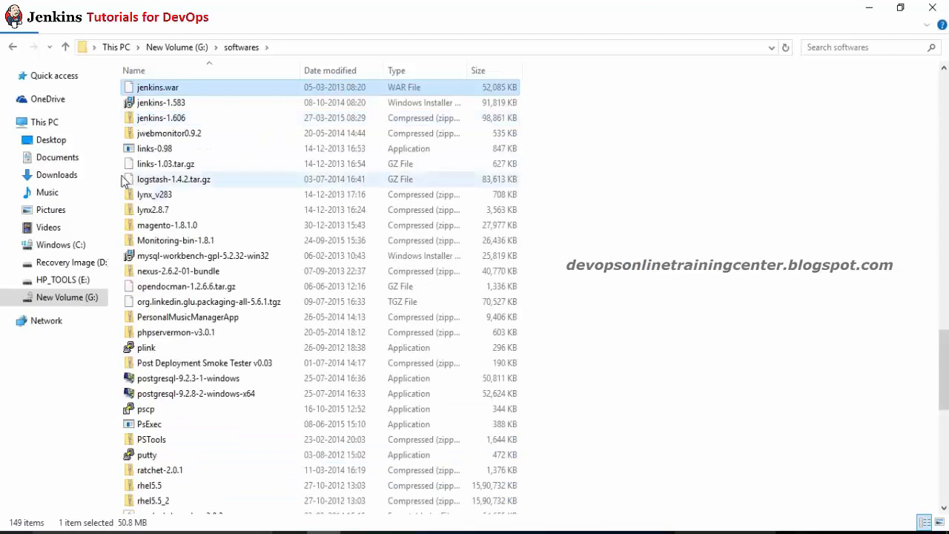
Step: Browse back to C: and return to Chrome's Jenkins workspace page address bar
left_click(48, 227)
left_click(77, 249)
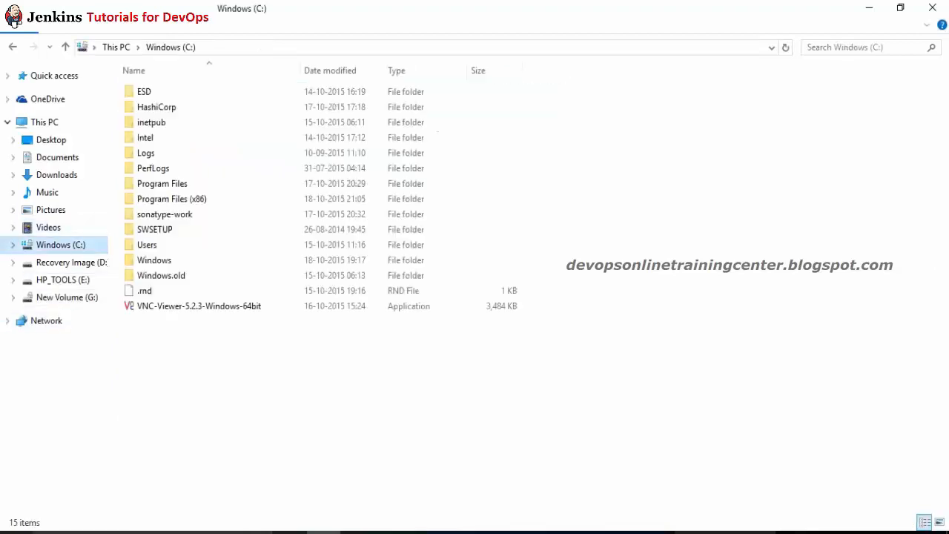
left_click(194, 172)
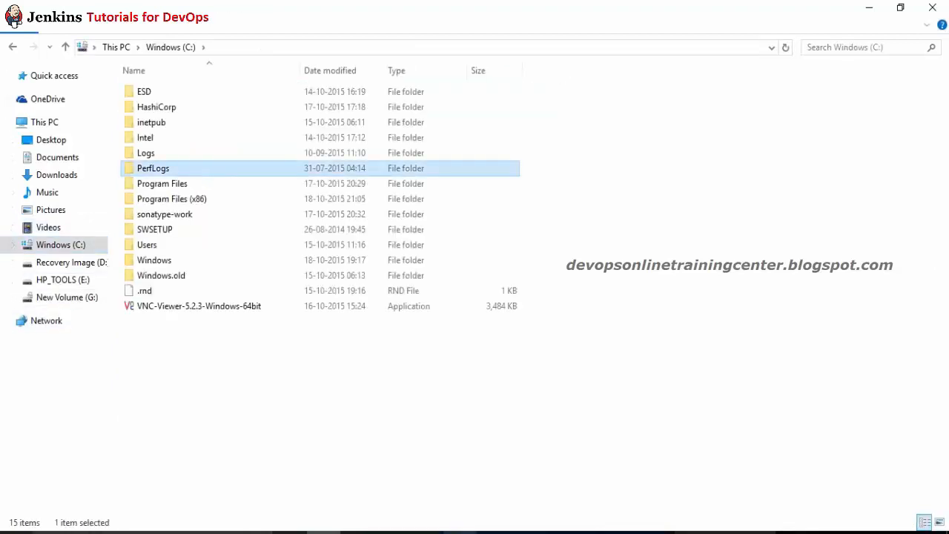
left_click(495, 533)
left_click(249, 31)
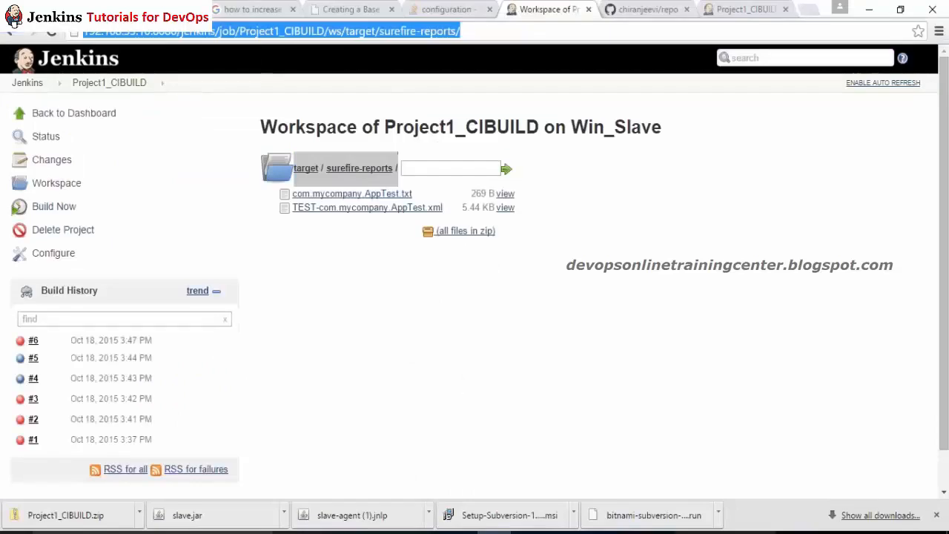
Step: Load localhost:8080 and open the Tomcat Web Application Manager
type("localhost:8080")
key("Right")
key("Return")
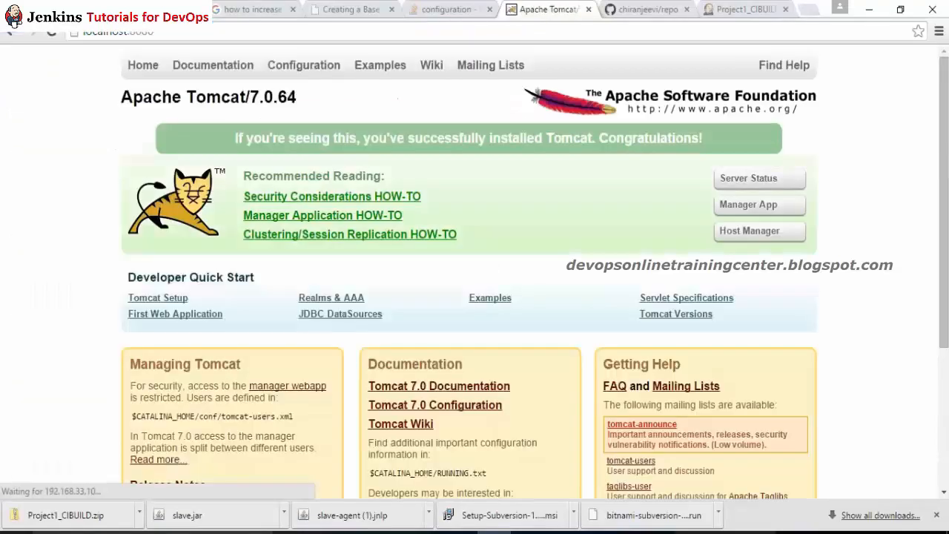
left_click(747, 208)
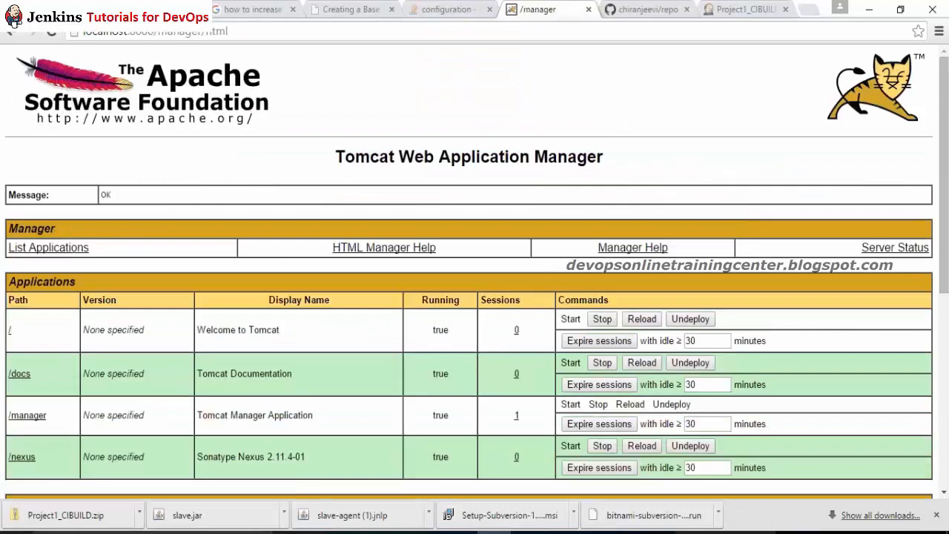
scroll(766, 298, "down", 4)
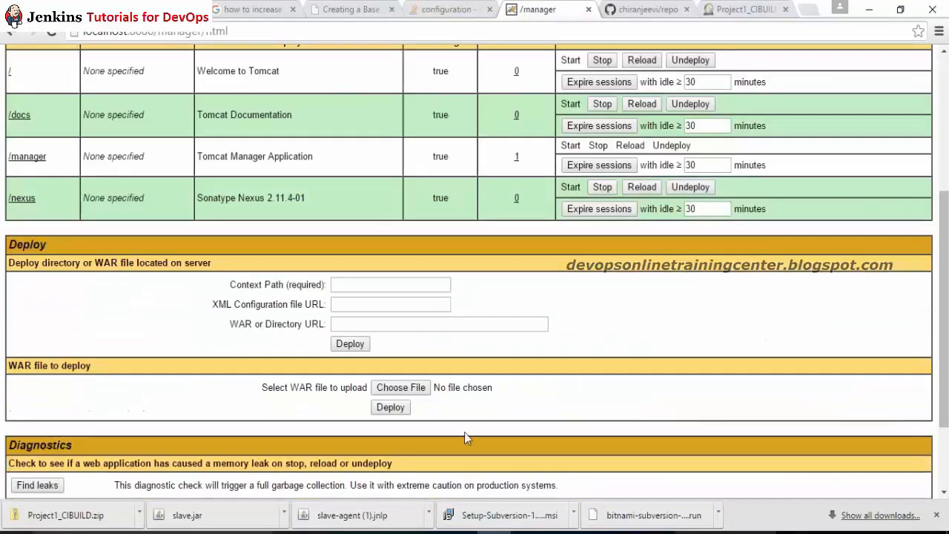
Step: Choose G:\softwares\jenkins.war as the WAR file and deploy it
left_click(403, 389)
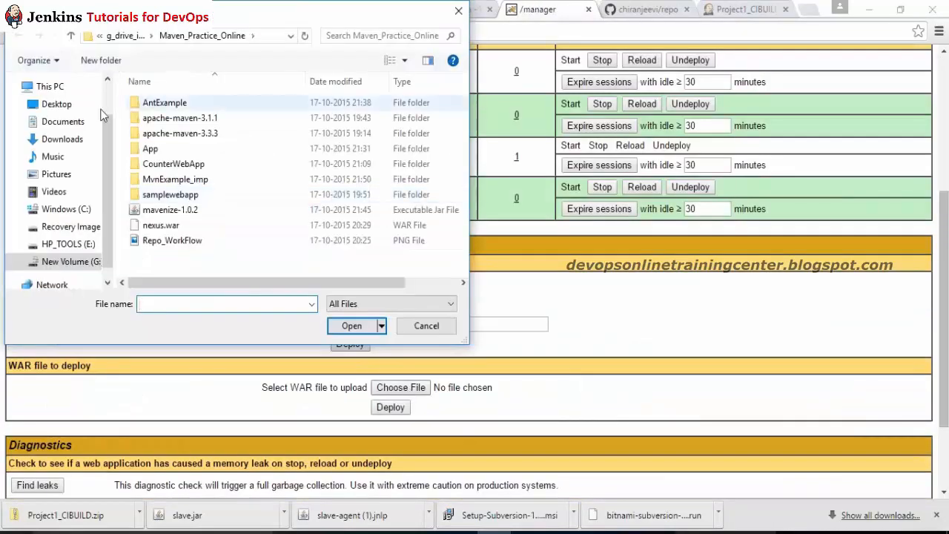
left_click(130, 37)
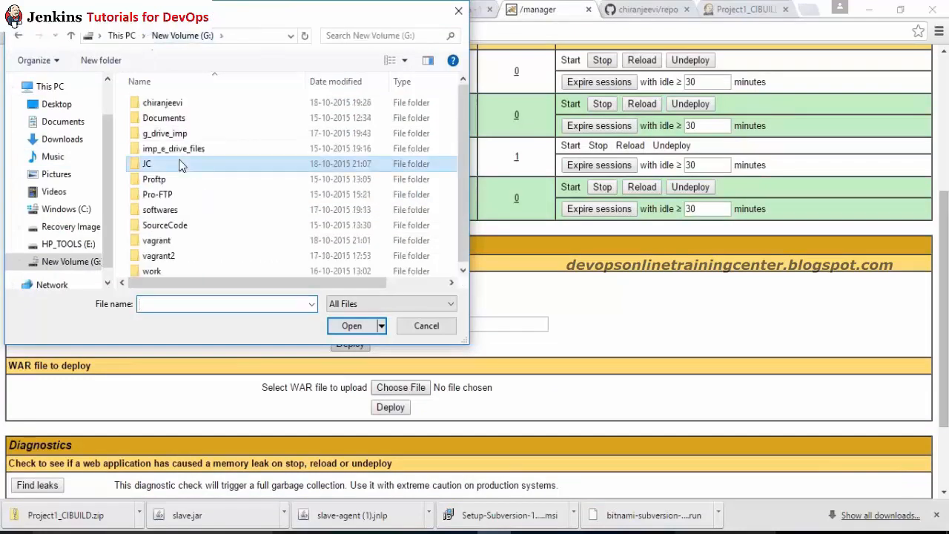
key("s")
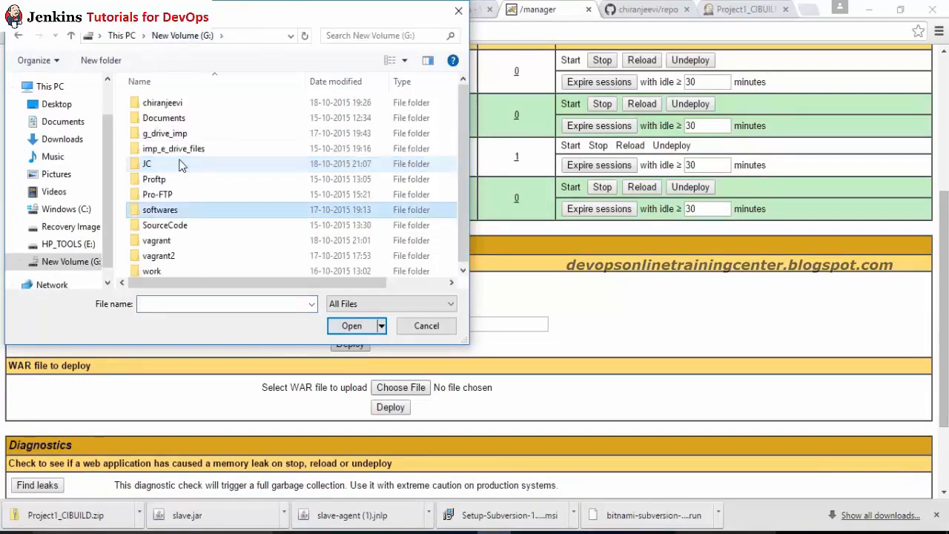
double_click(159, 211)
key("j")
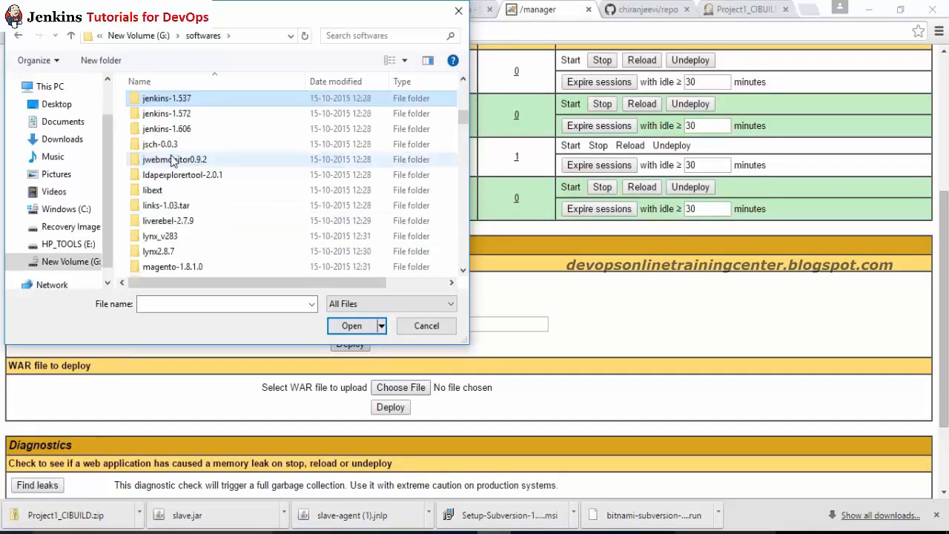
key("Down")
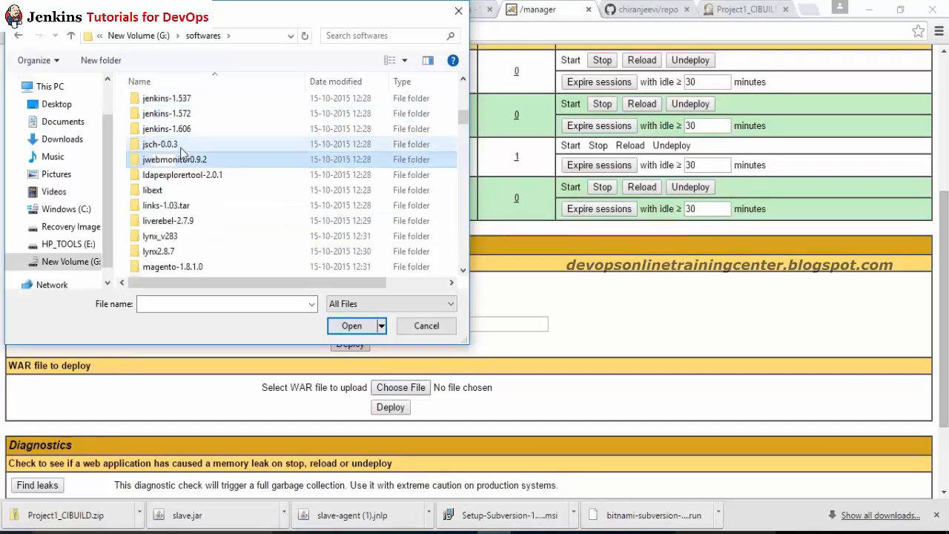
double_click(167, 98)
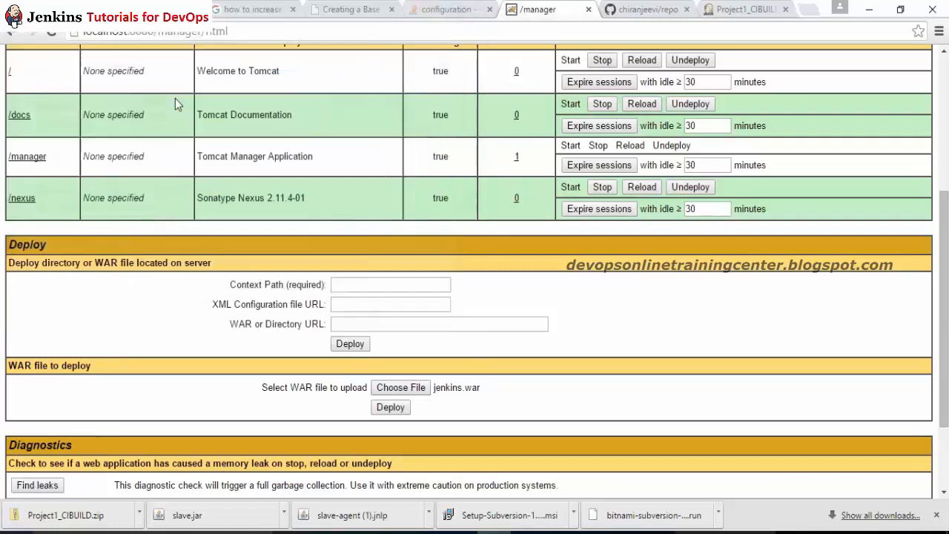
left_click(393, 412)
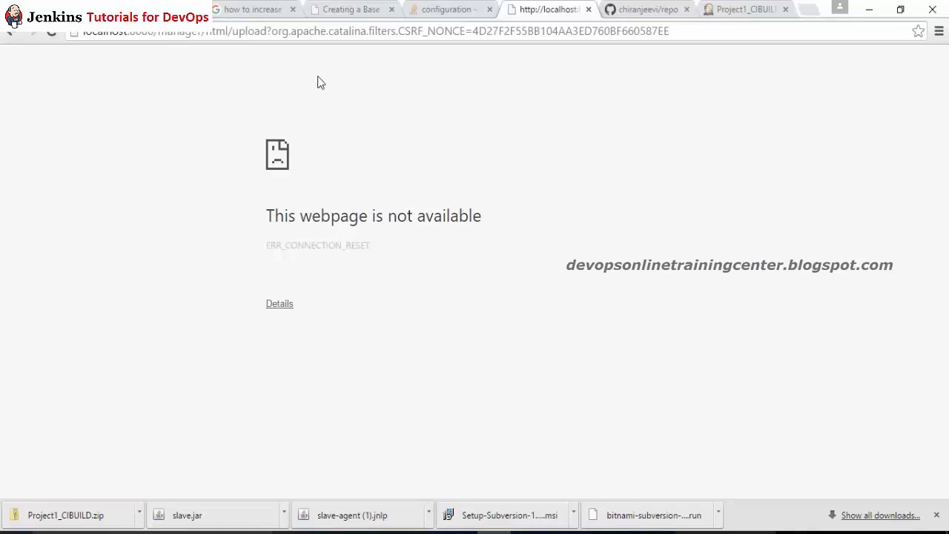
key("alt+Tab")
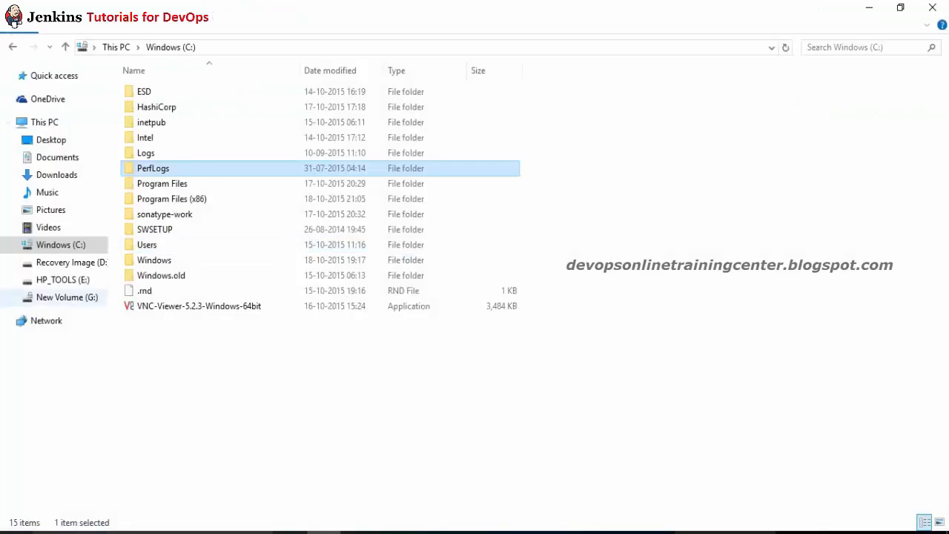
Step: Navigate to C:\Program Files\Apache Software Foundation\Tomcat 7.0\webapps
left_click(172, 200)
double_click(172, 200)
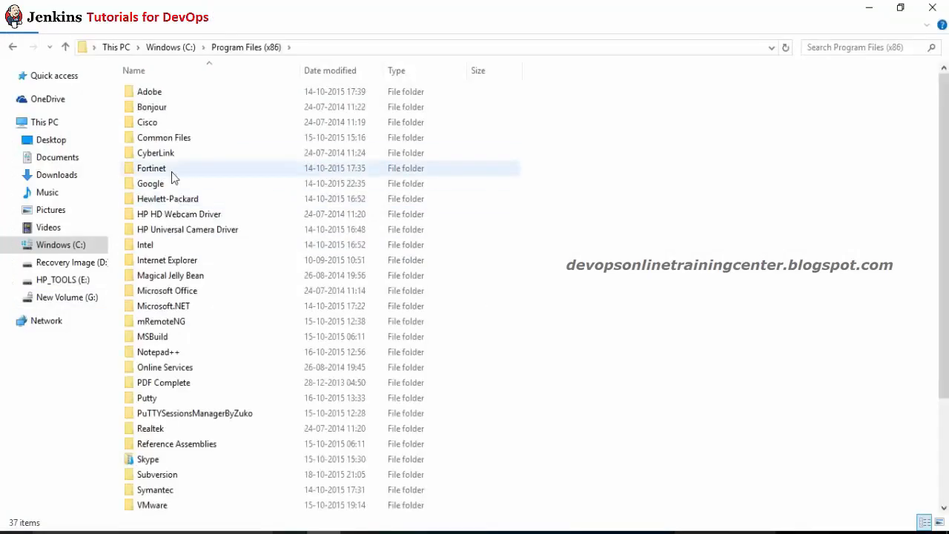
left_click(193, 91)
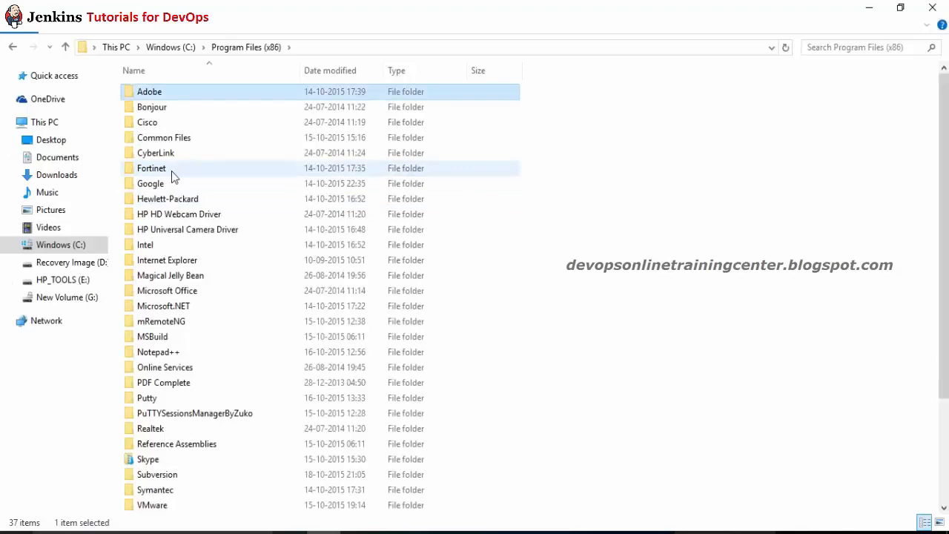
left_click(188, 47)
left_click(226, 216)
key("Up")
key("Up")
key("Return")
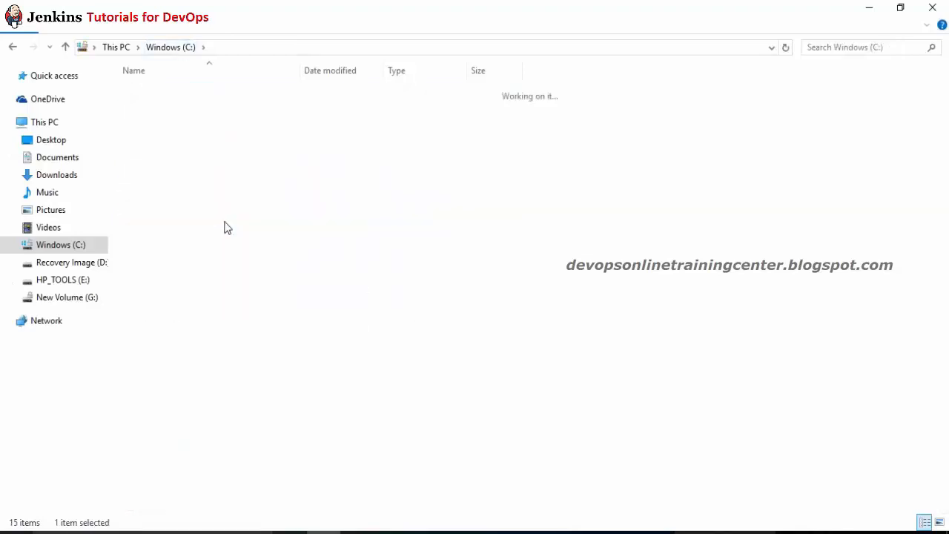
key("Down")
key("Return")
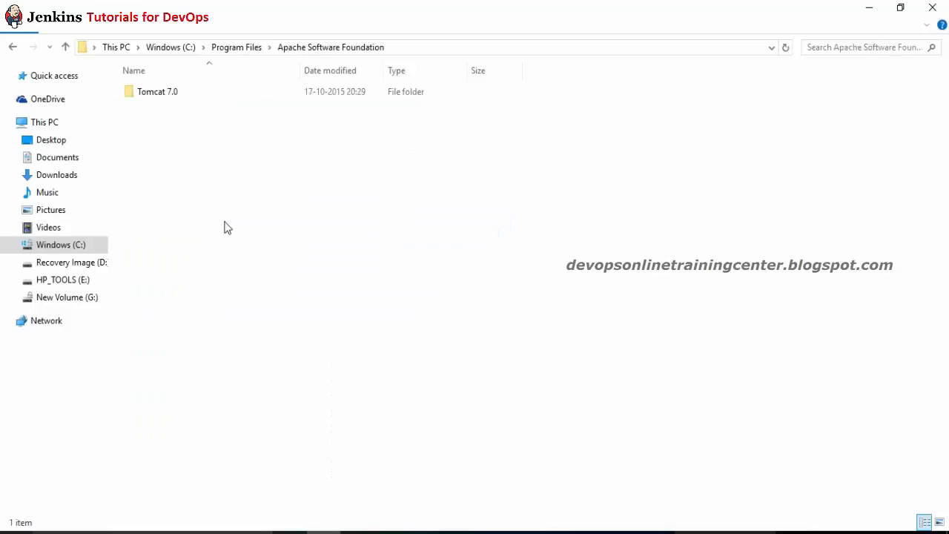
key("Down")
key("Return")
key("Down")
key("Down")
key("Down")
key("Down")
key("Down")
key("Down")
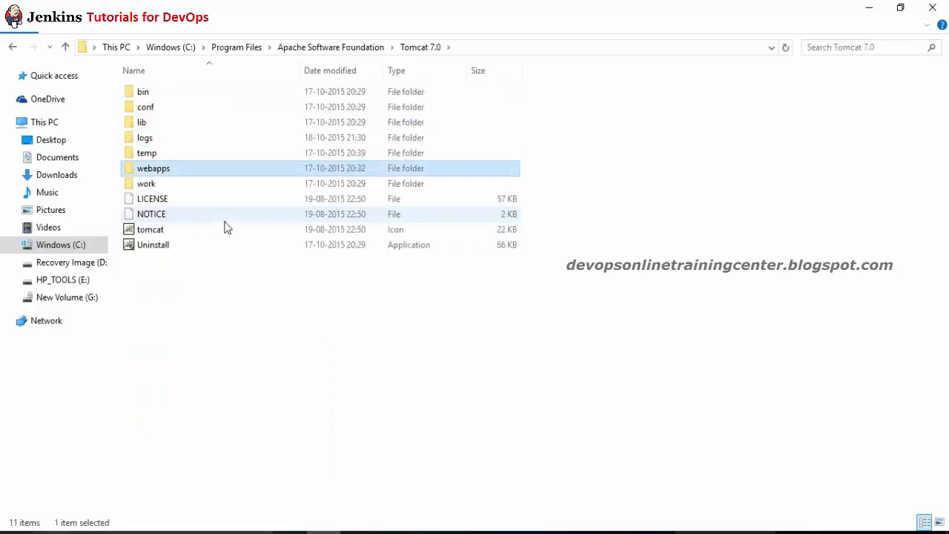
key("Return")
Step: Paste jenkins.war into webapps, granting administrator permission for the copy
key("ctrl+v")
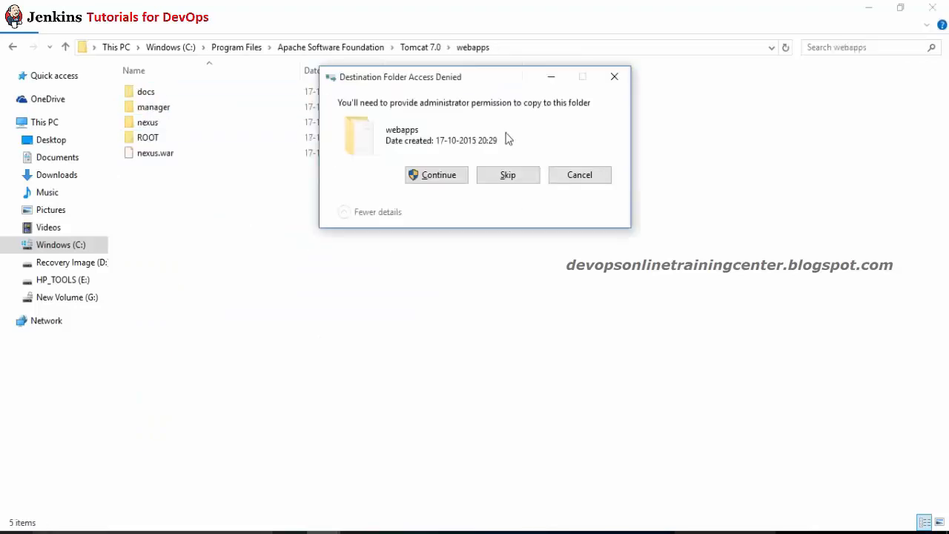
left_click(443, 176)
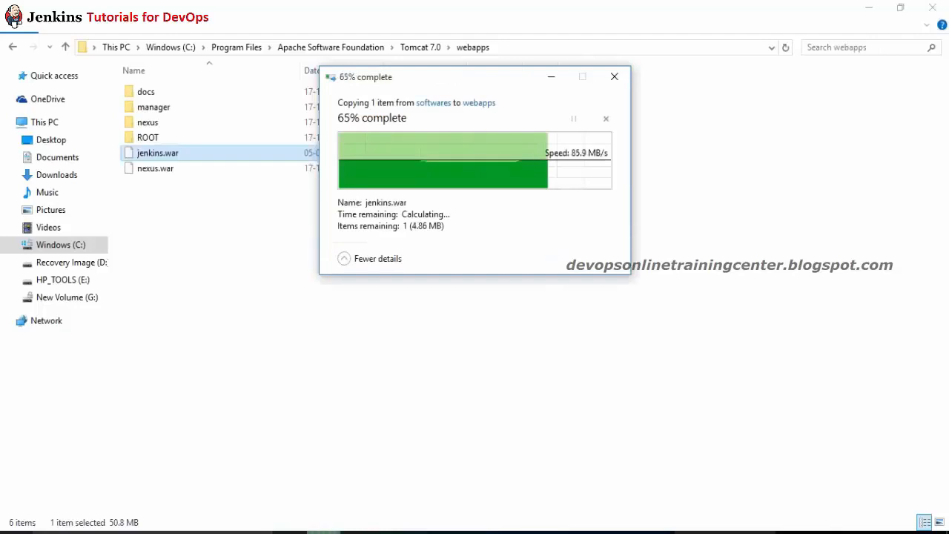
left_click(195, 305)
right_click(195, 305)
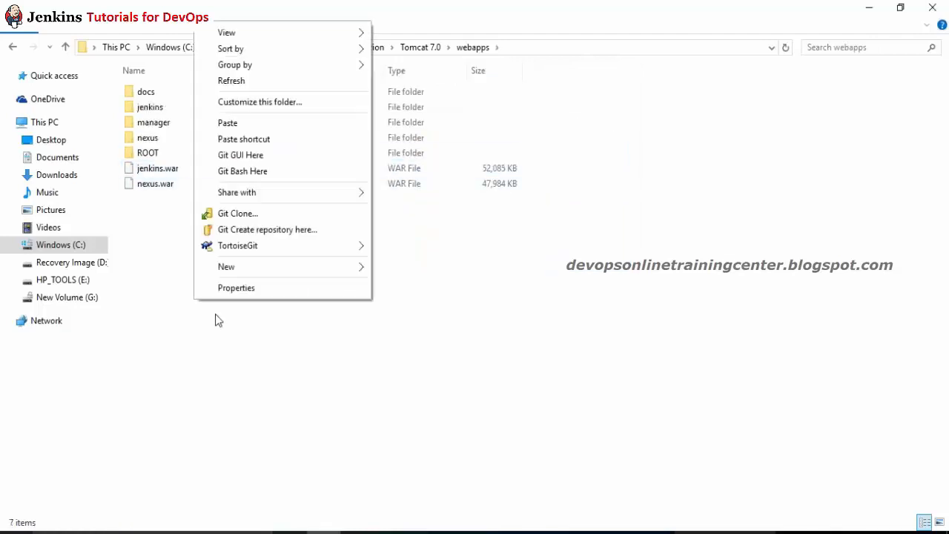
left_click(260, 81)
key("alt+Tab")
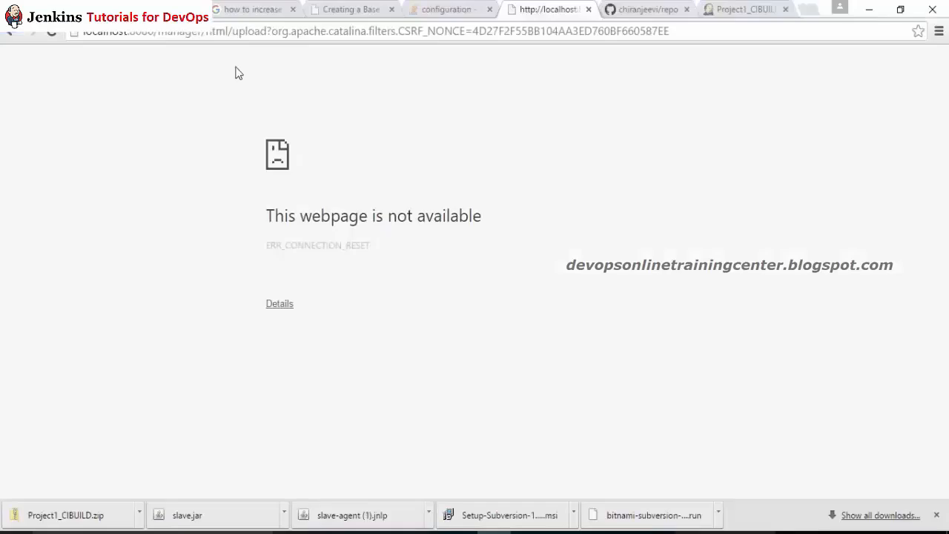
Step: Return to Tomcat Manager and list the deployed applications, now including /jenkins
left_click(11, 34)
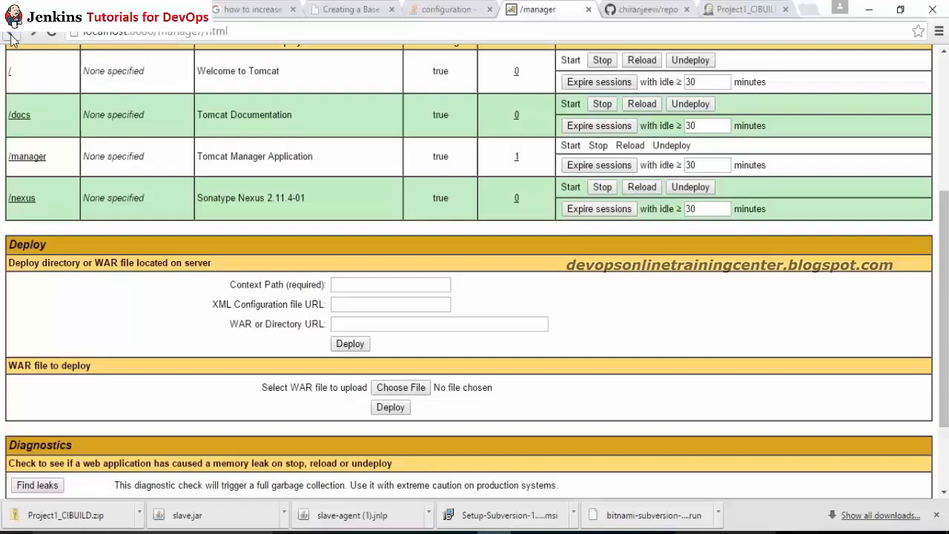
triple_click(284, 267)
scroll(284, 268, "up", 4)
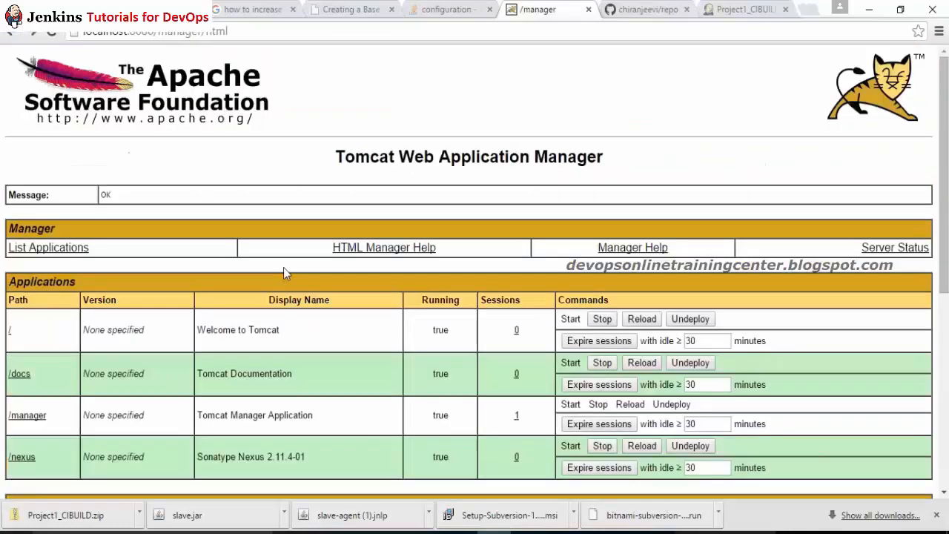
left_click(49, 248)
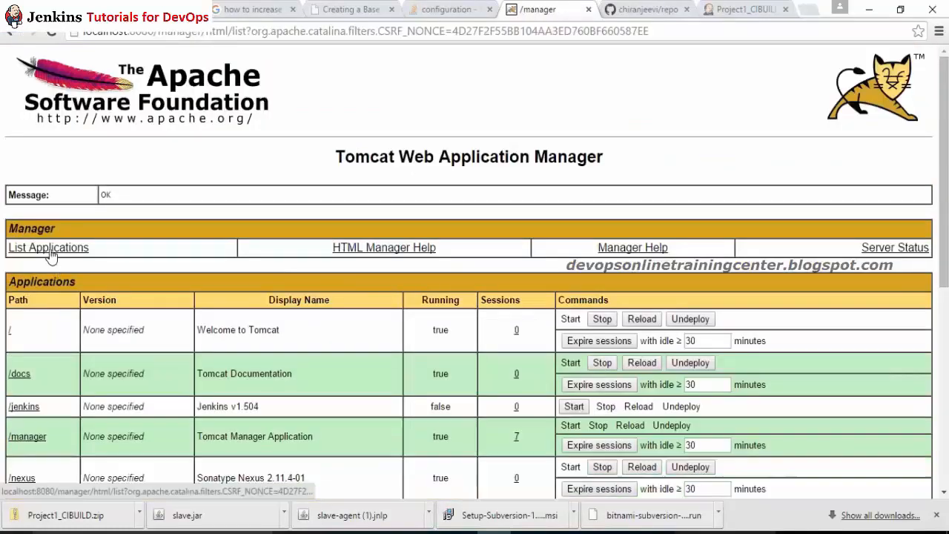
Step: Try starting /jenkins, reload the list, and search Windows for 'service'
left_click(575, 406)
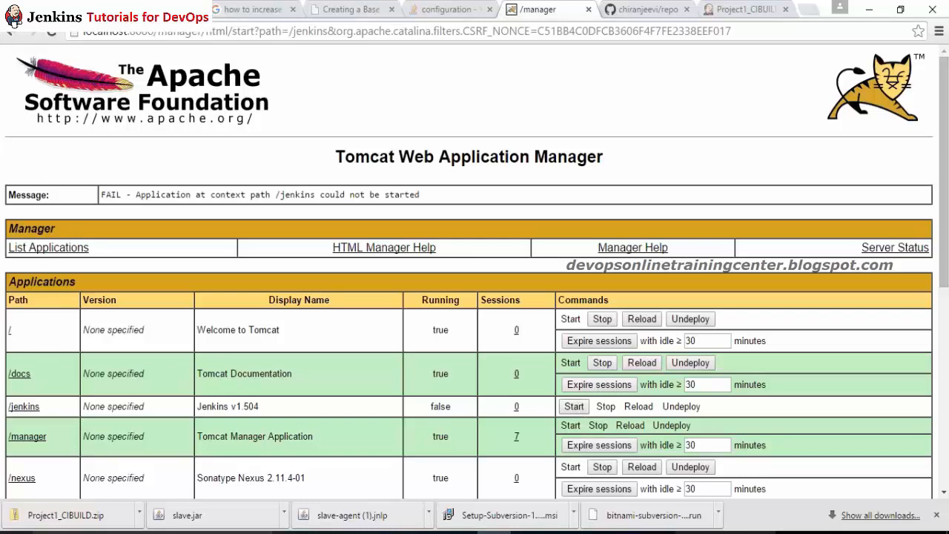
left_click(52, 247)
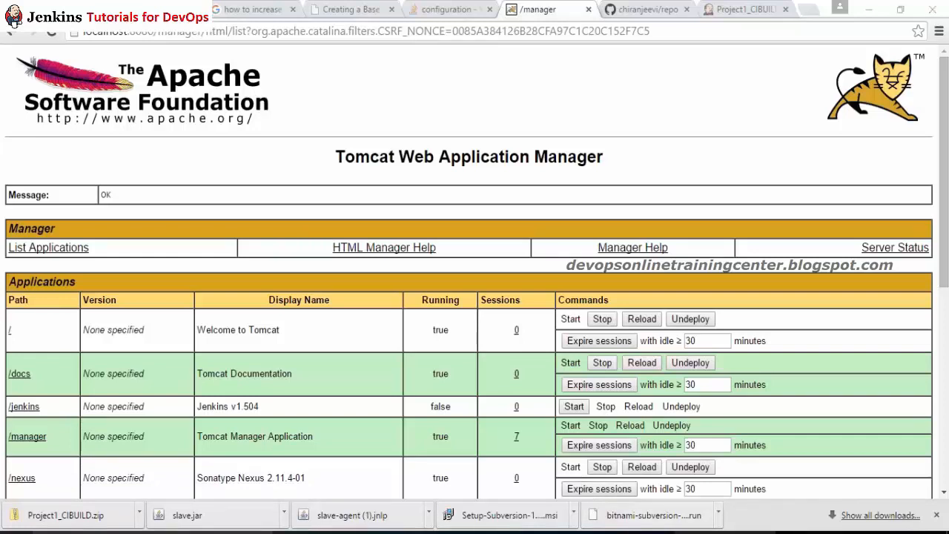
key("super")
type("service")
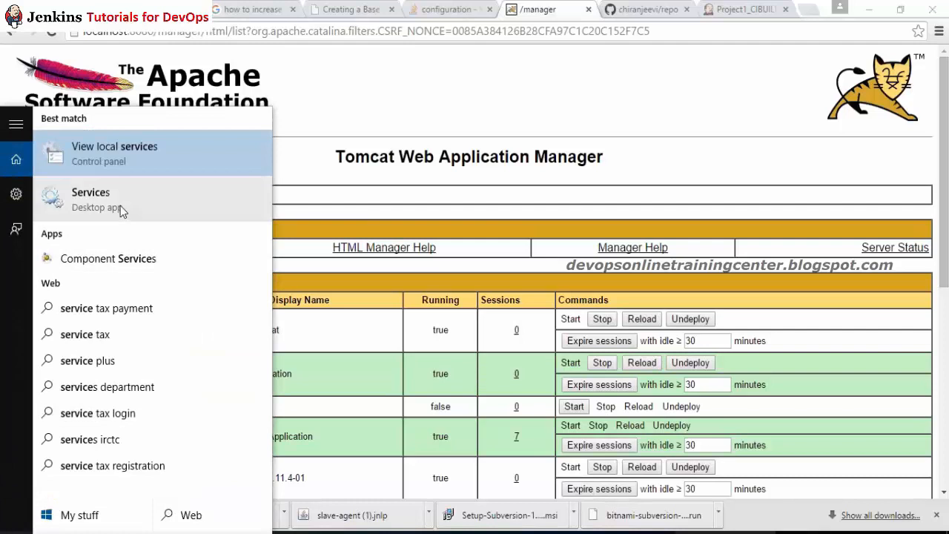
Step: Launch Services and view the Apache Tomcat 7.0 Tomcat7 properties without changes
left_click(92, 199)
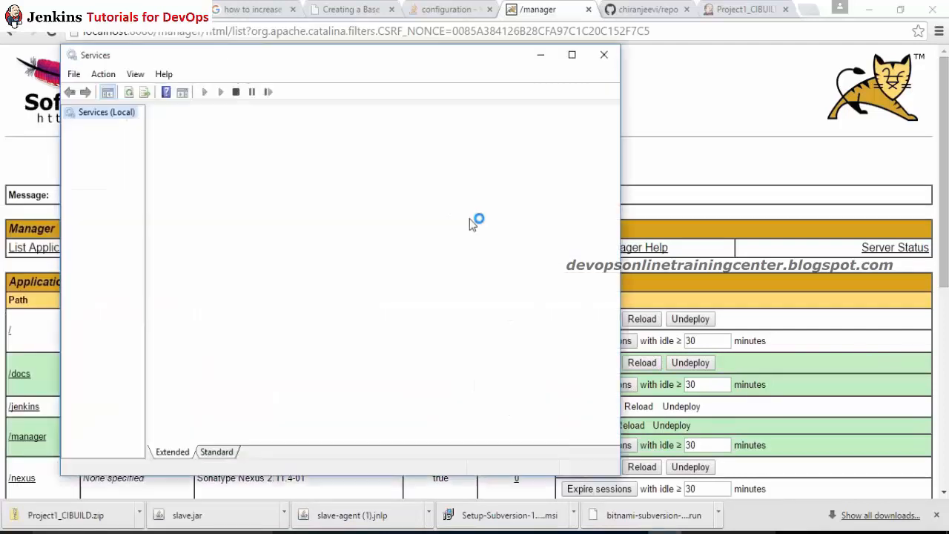
left_click(363, 232)
left_click(356, 245)
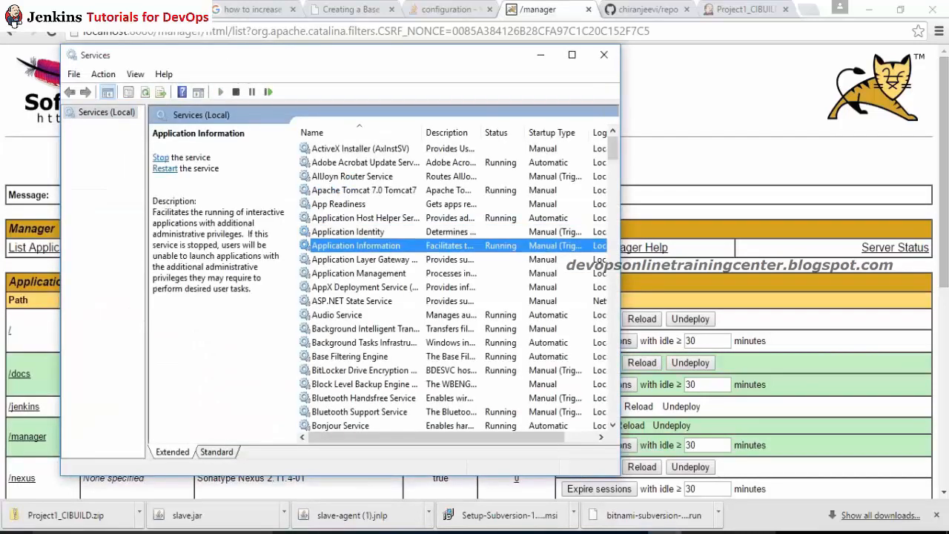
double_click(366, 191)
right_click(366, 191)
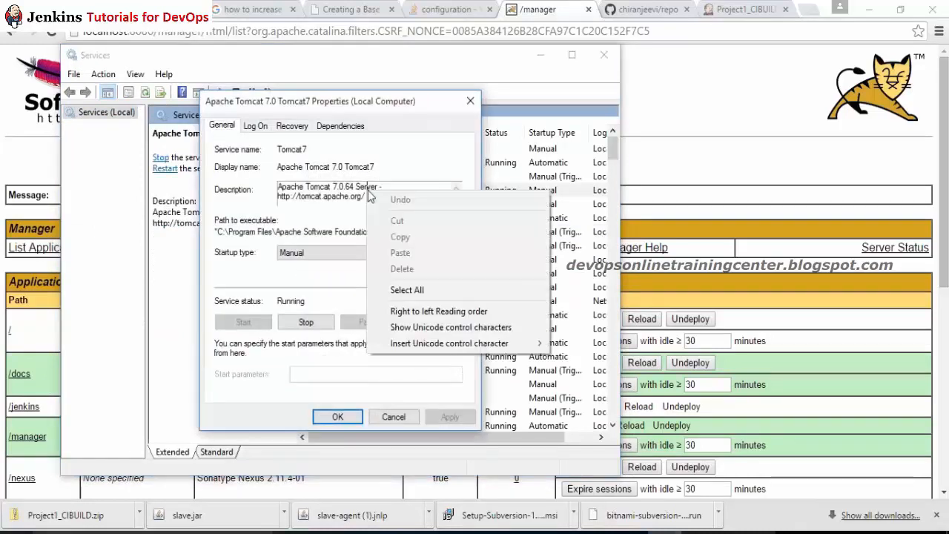
left_click(366, 190)
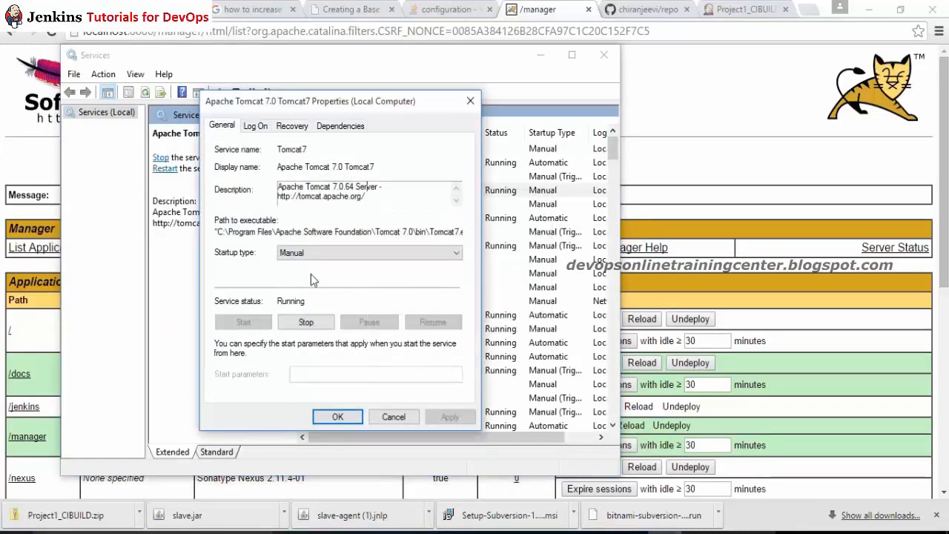
left_click(394, 417)
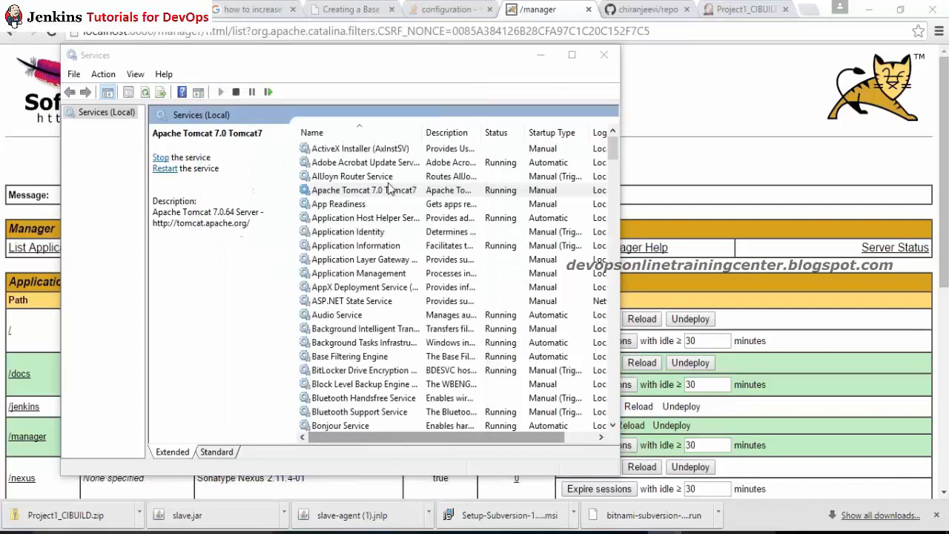
Step: Restart the Apache Tomcat 7.0 Tomcat7 service and move the stop-progress dialog aside
right_click(378, 196)
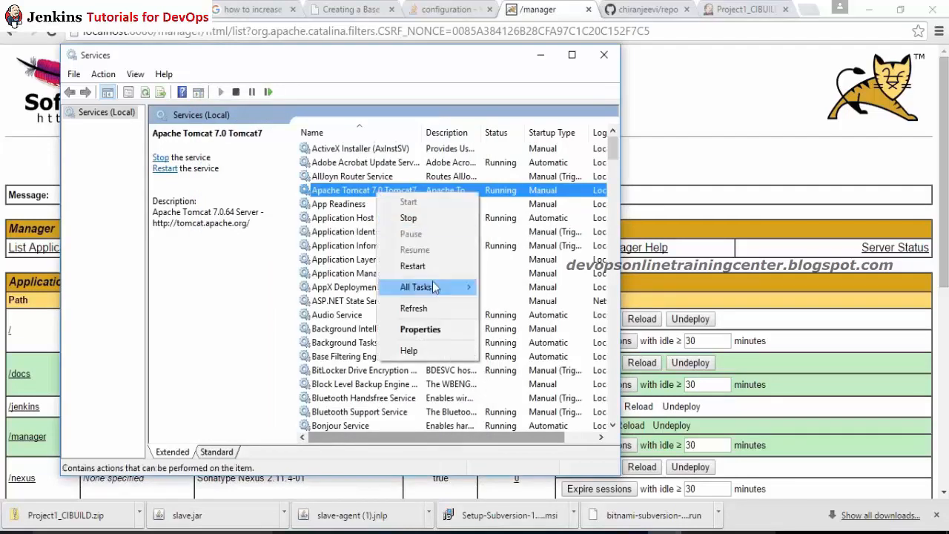
left_click(413, 266)
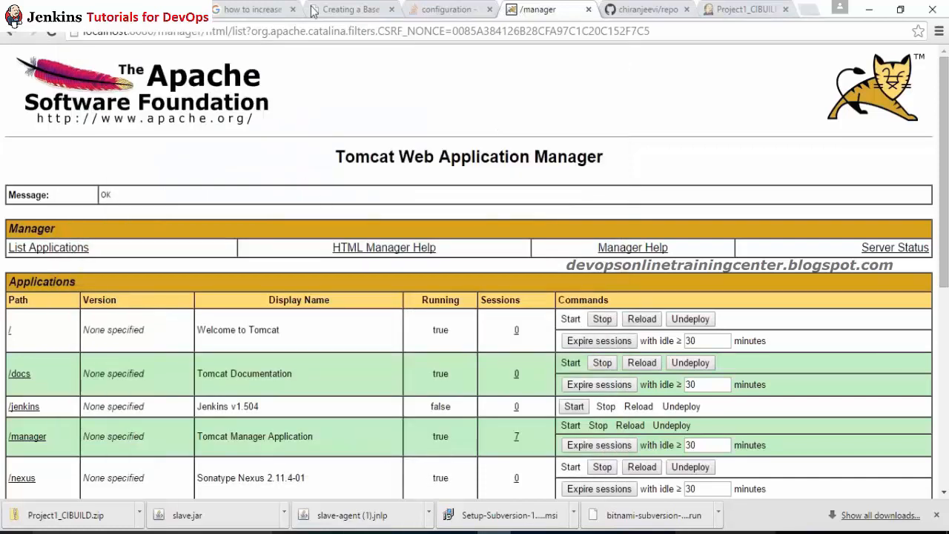
left_click(264, 7)
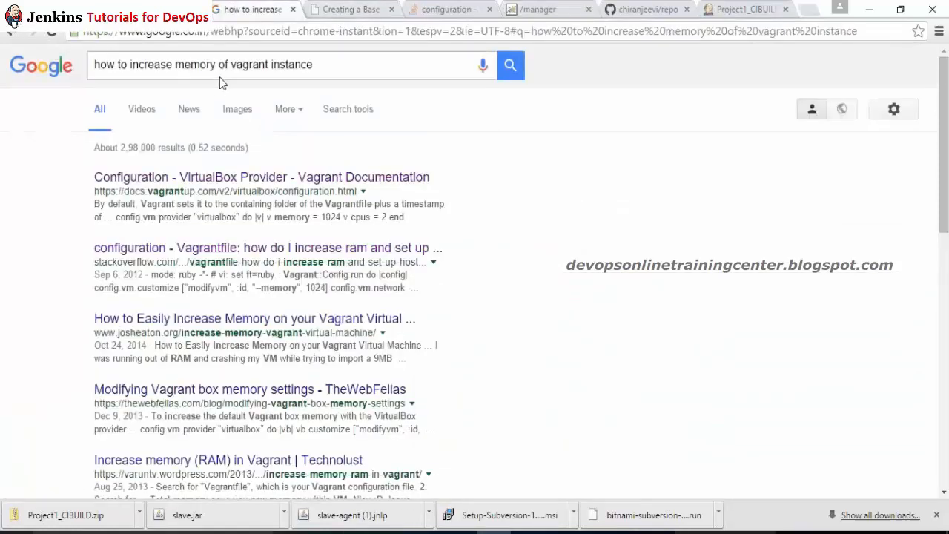
key("alt+Tab")
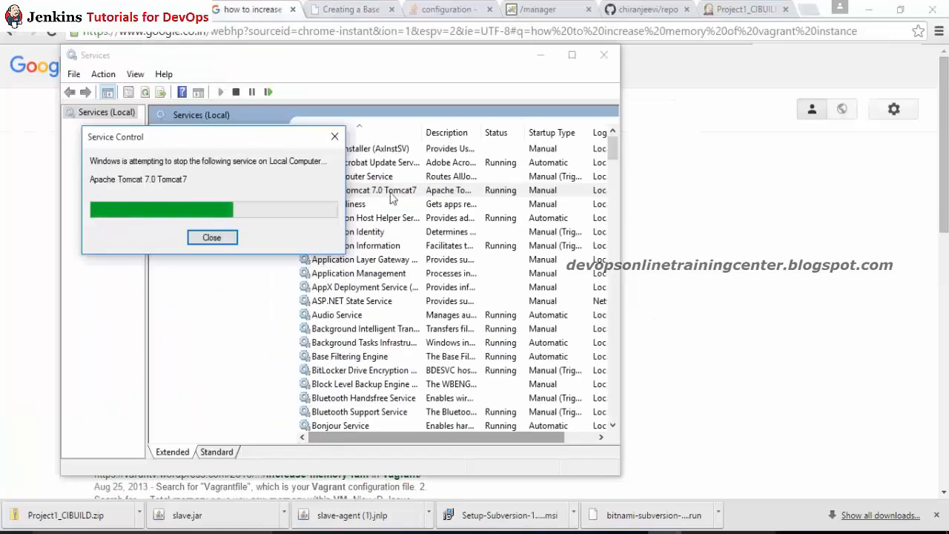
left_click_drag(273, 138, 310, 258)
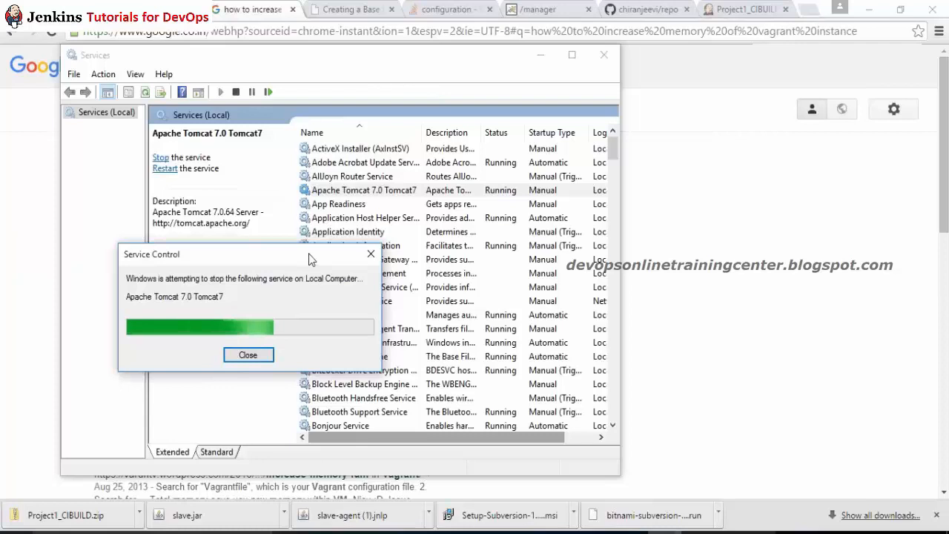
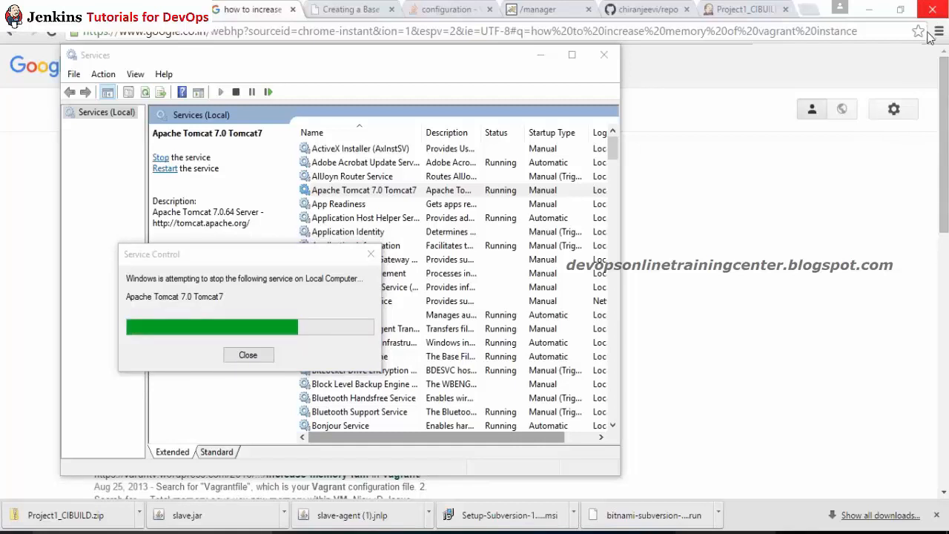
Step: Move the Tomcat stop-progress dialog aside and show the Tomcat 7.0 install folder in File Explorer
left_click_drag(252, 260, 332, 286)
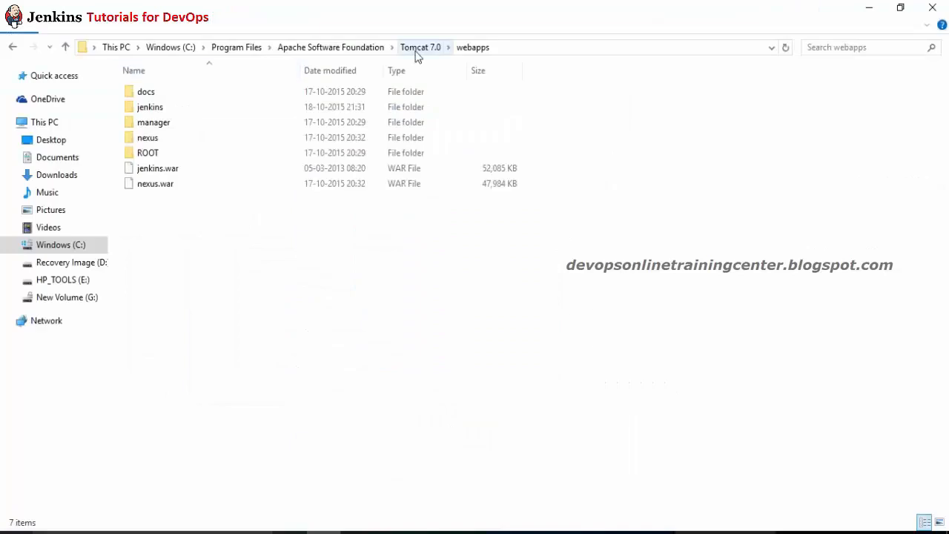
left_click(415, 49)
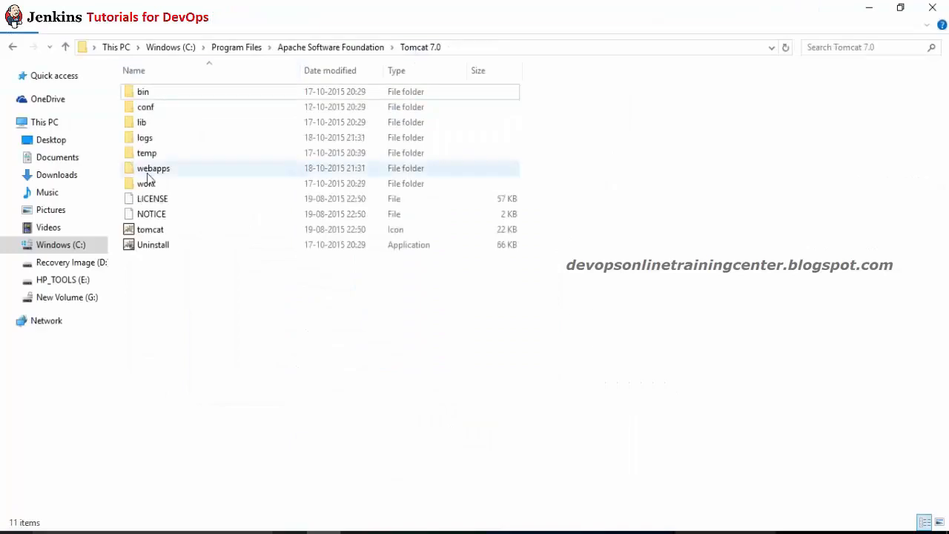
Step: Read the end of the newest log, catalina.2015-10-18, with its PermGen OutOfMemoryError, then close it
double_click(158, 139)
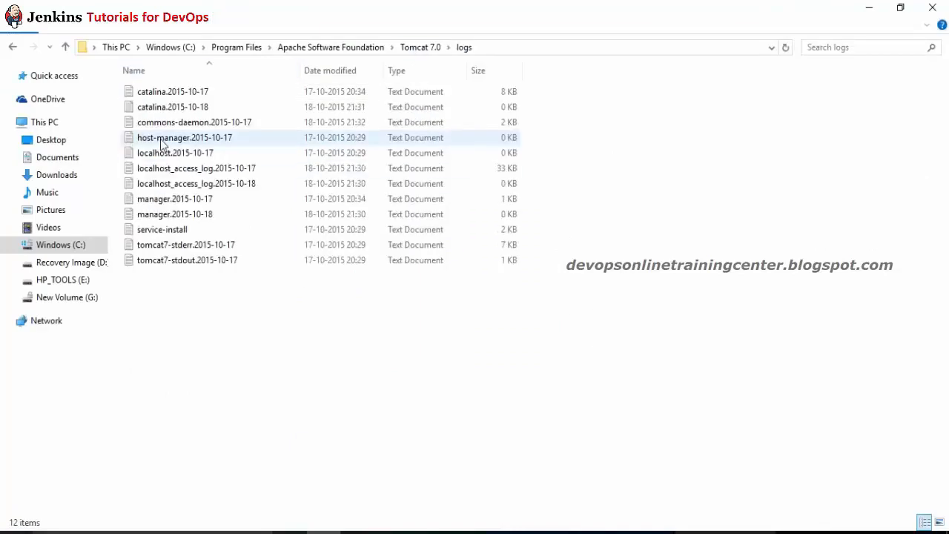
left_click(349, 72)
double_click(194, 92)
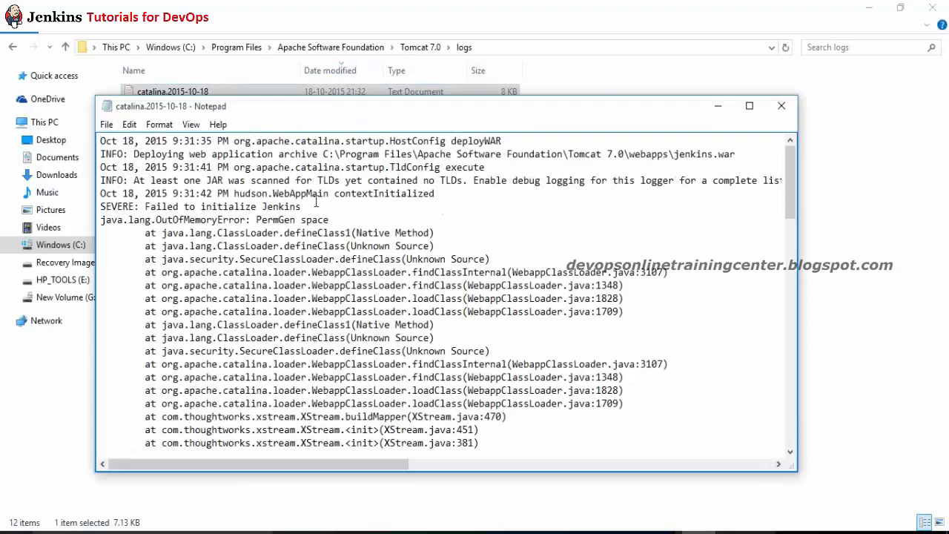
key("ctrl+End")
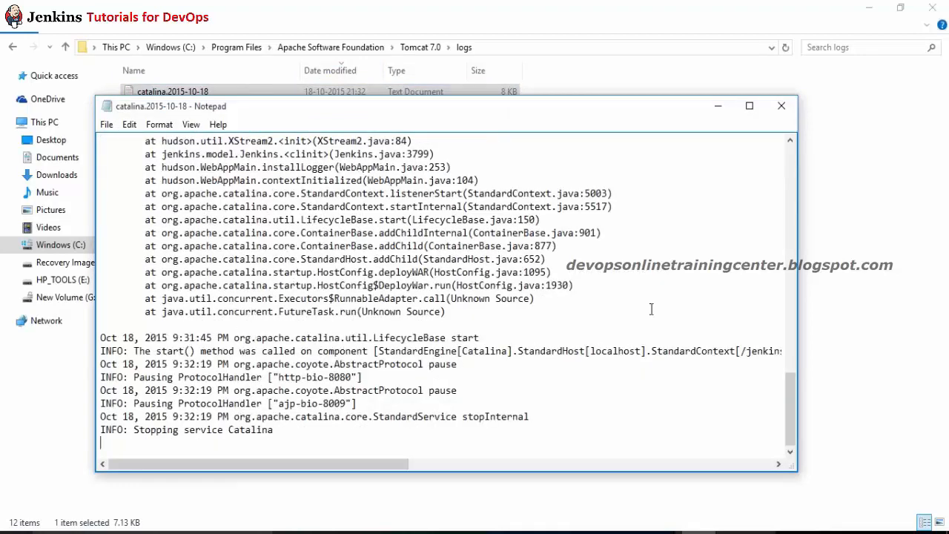
left_click_drag(790, 390, 791, 163)
left_click_drag(325, 194, 223, 195)
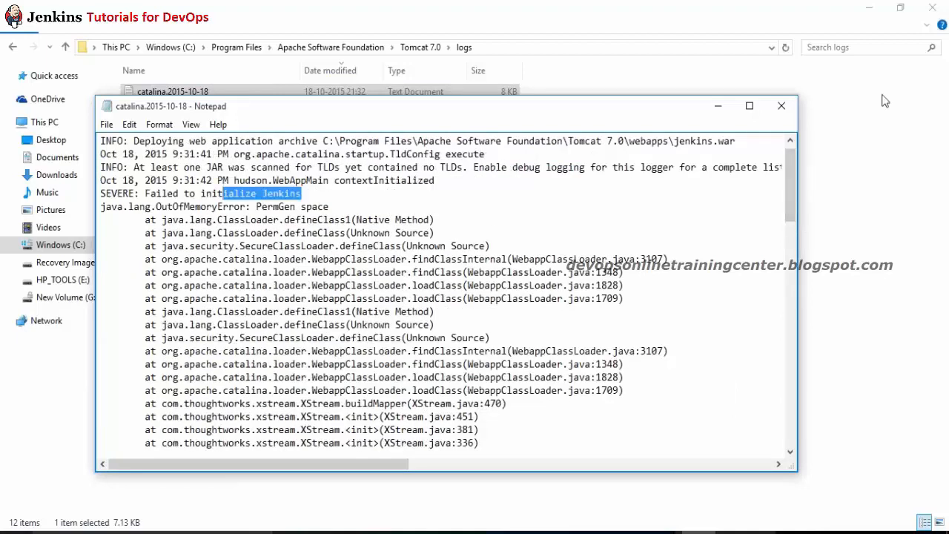
left_click(784, 106)
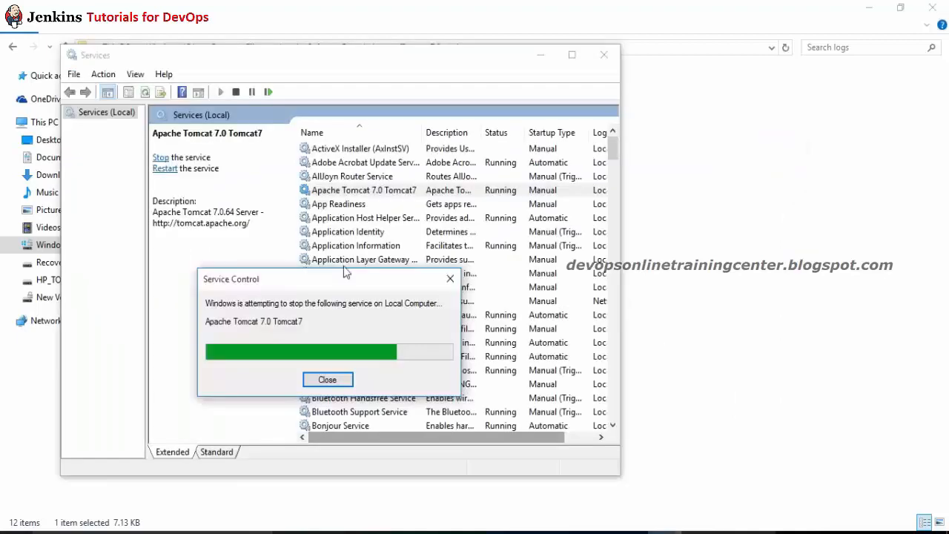
Step: Select the nexus folder and nexus.war in Tomcat 7.0's webapps folder
key("alt+Tab")
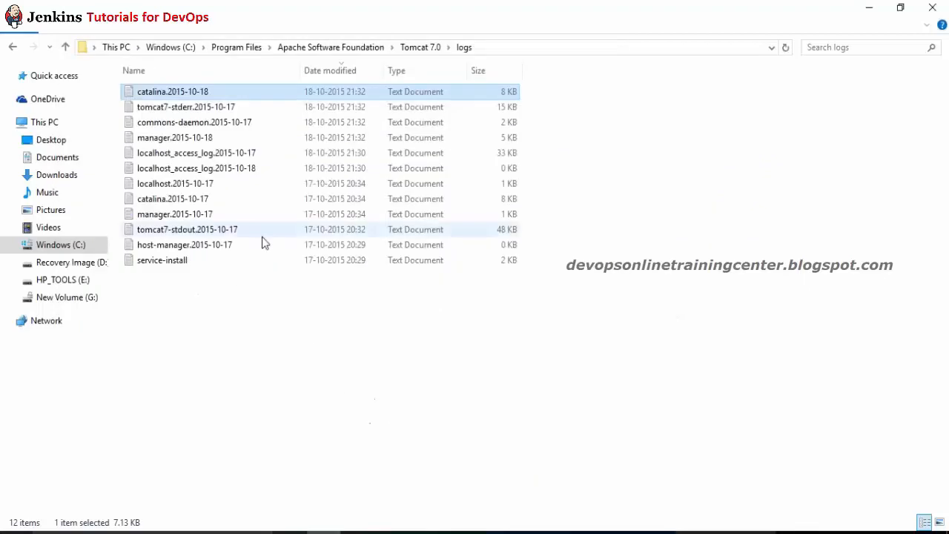
left_click(420, 47)
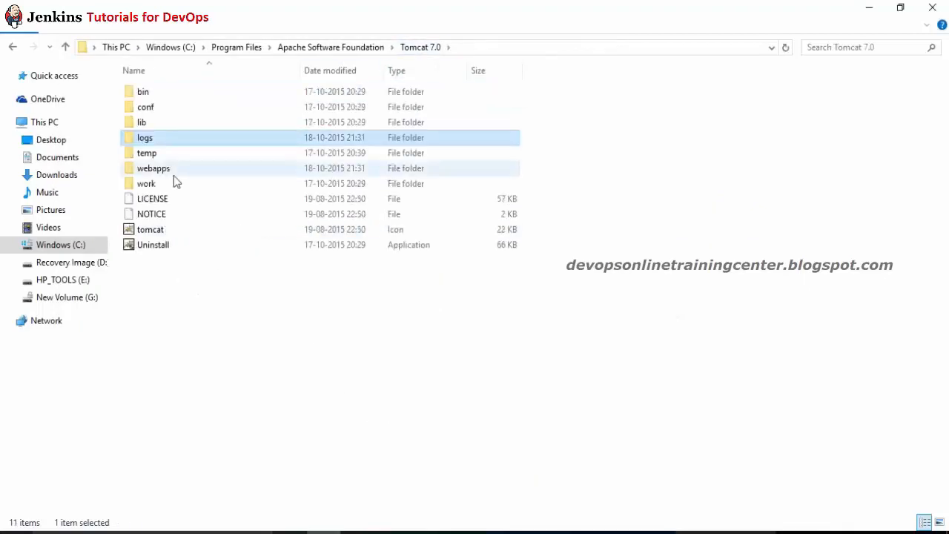
left_click(174, 175)
double_click(174, 175)
left_click(160, 183)
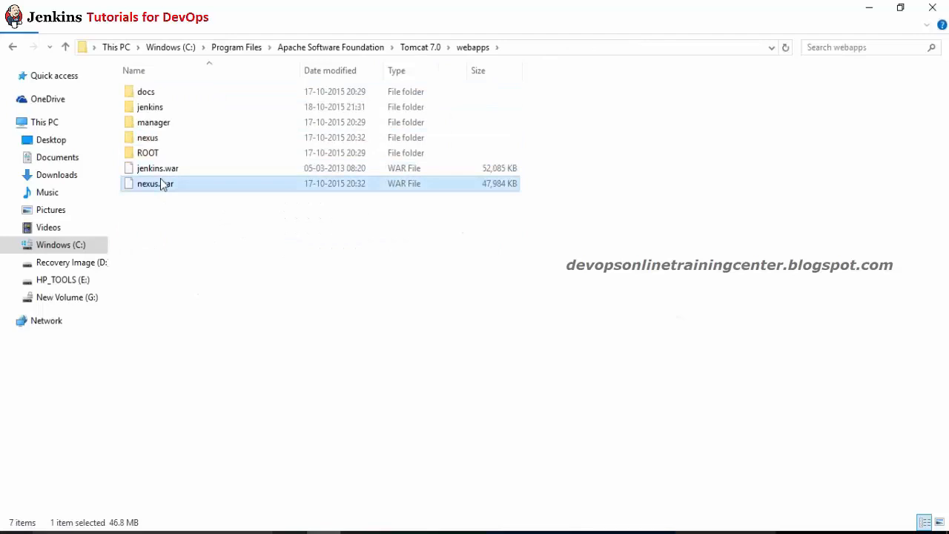
left_click(156, 145, "ctrl")
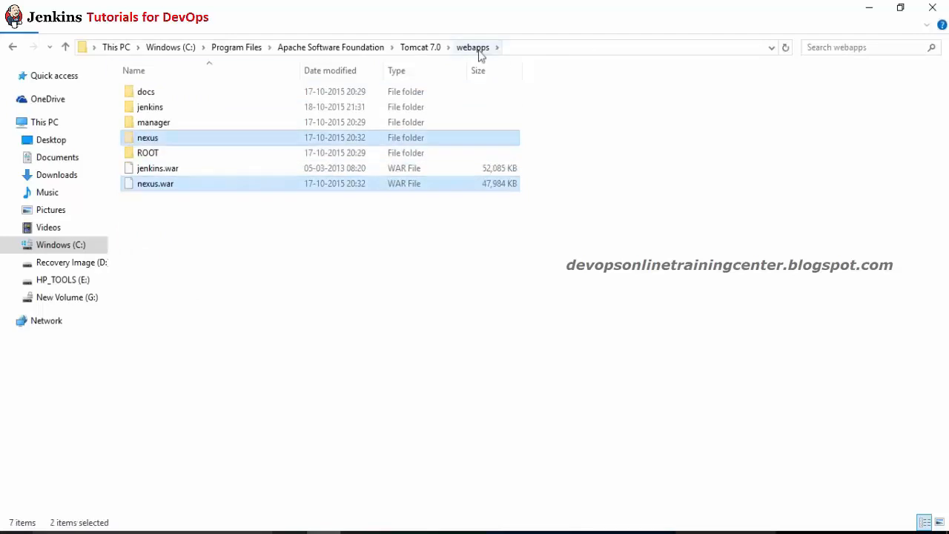
Step: Paste the nexus items into Tomcat 7.0, then cancel when Folder In Use blocks the move
left_click(433, 49)
left_click(365, 363)
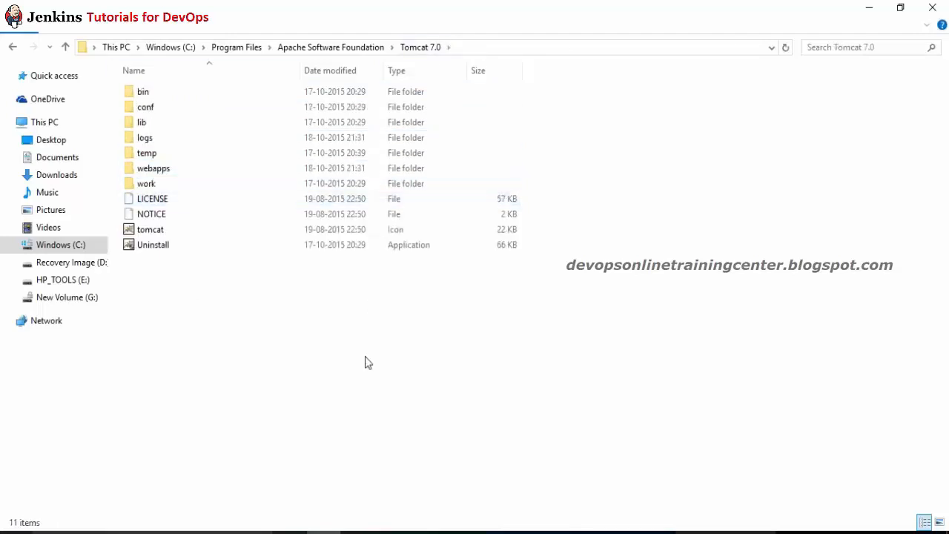
key("ctrl+v")
left_click(415, 204)
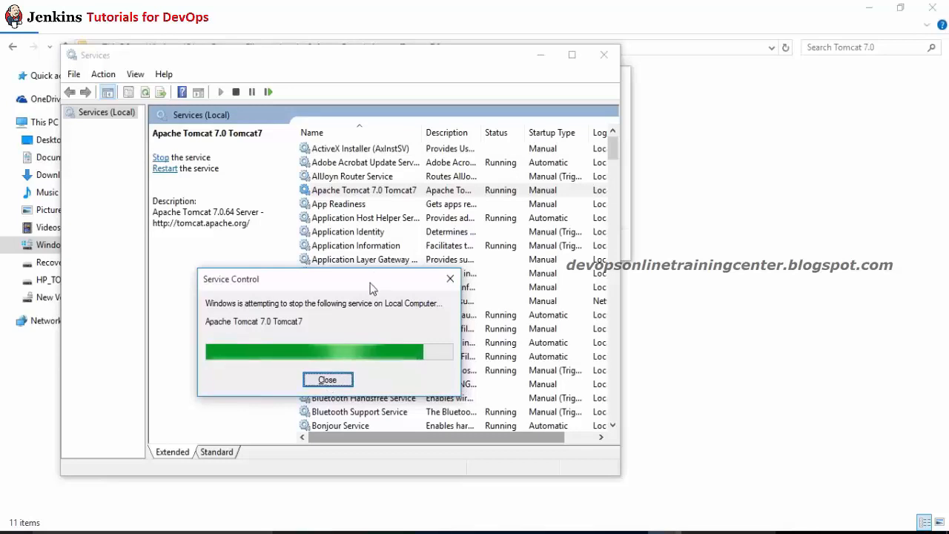
left_click_drag(371, 287, 348, 244)
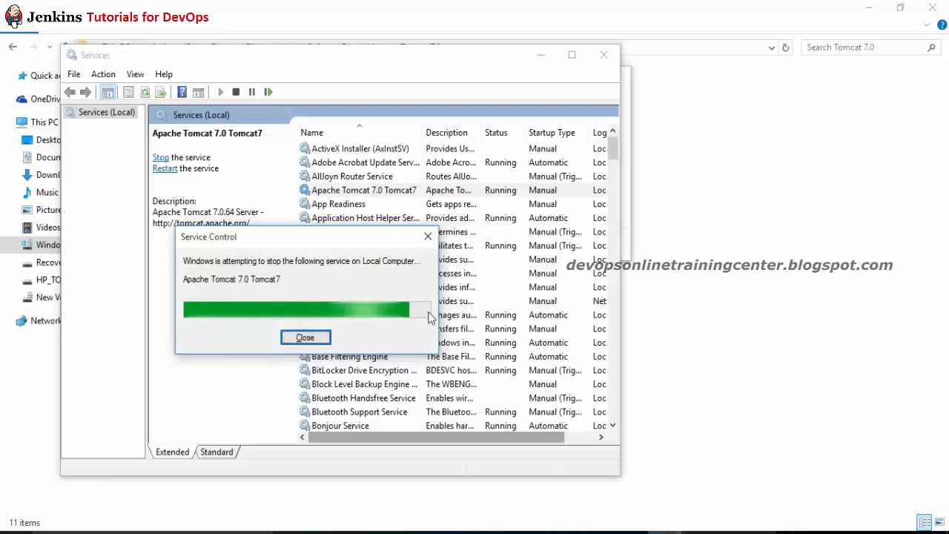
left_click(293, 338)
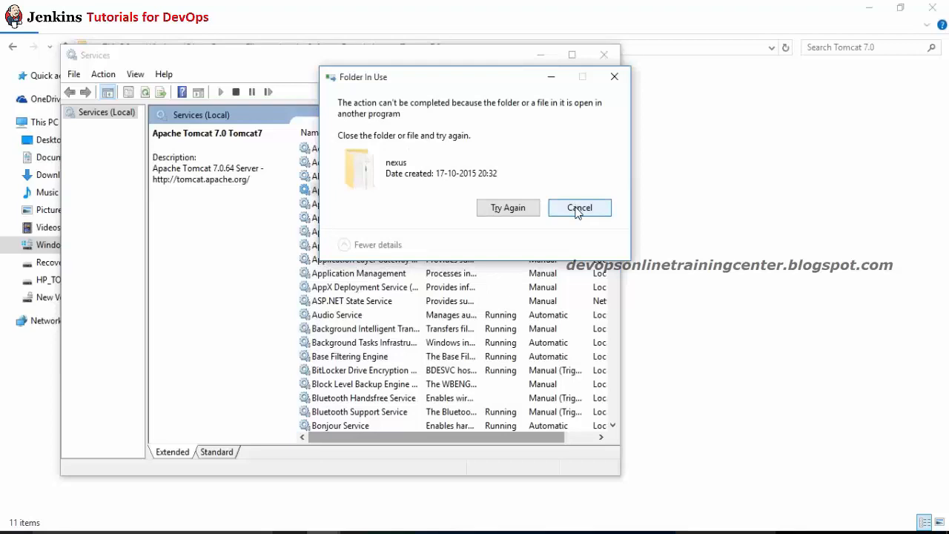
left_click(508, 211)
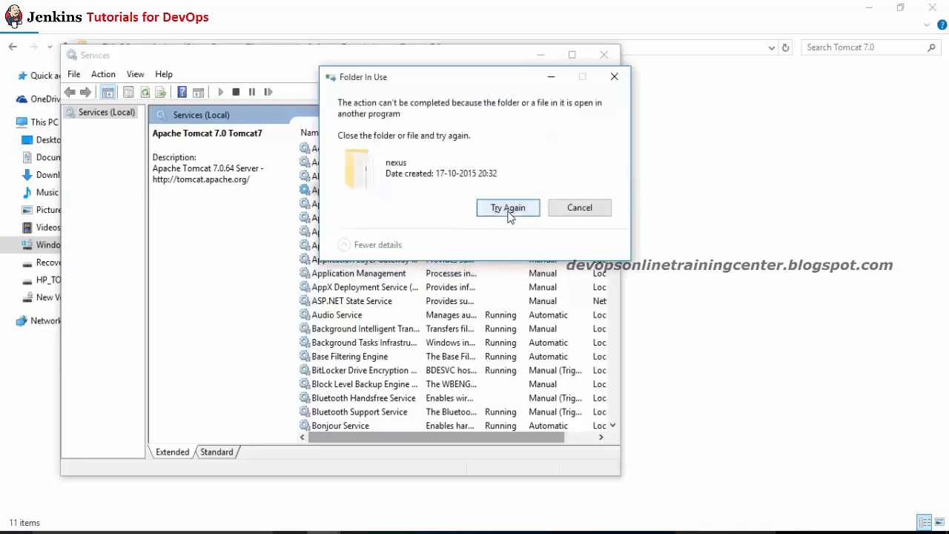
left_click(569, 208)
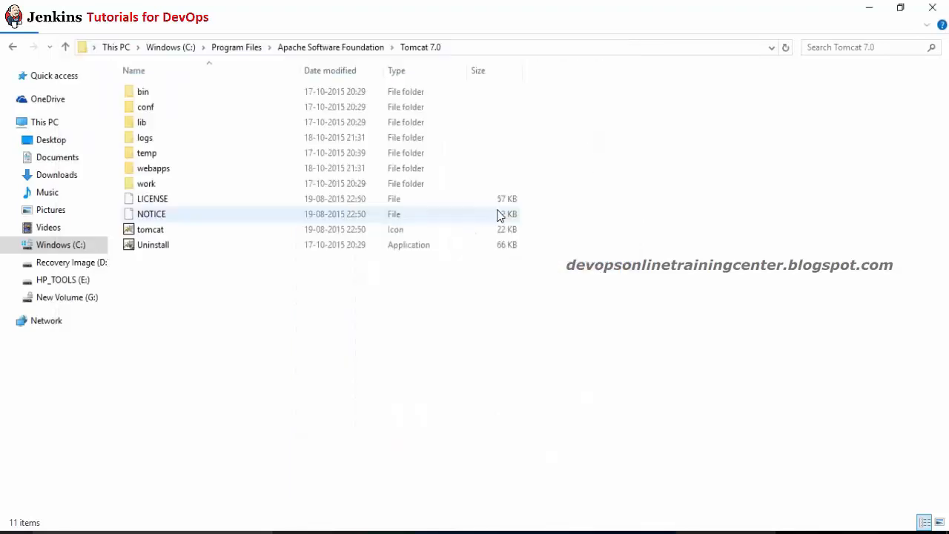
Step: Permanently delete the nexus folder and nexus.war from webapps with administrator permission
double_click(157, 168)
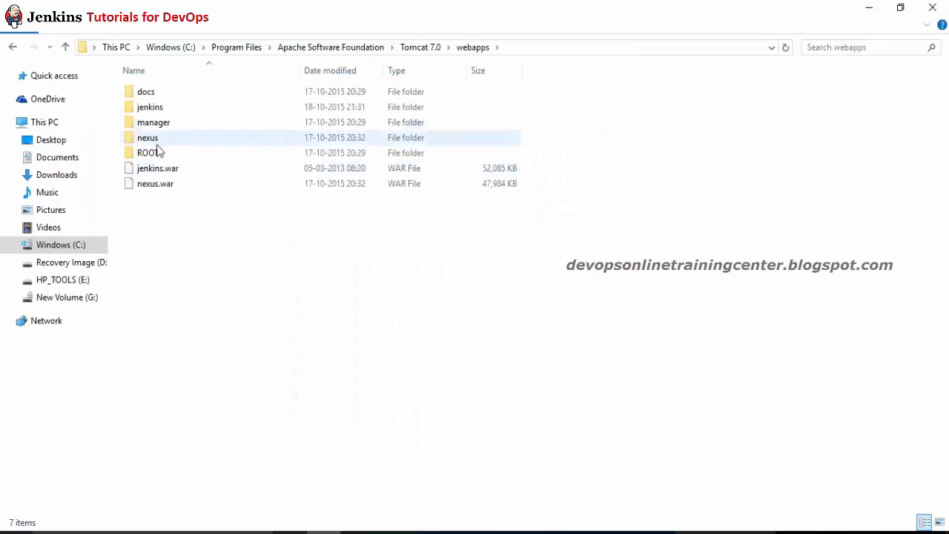
left_click(158, 172)
left_click(155, 186)
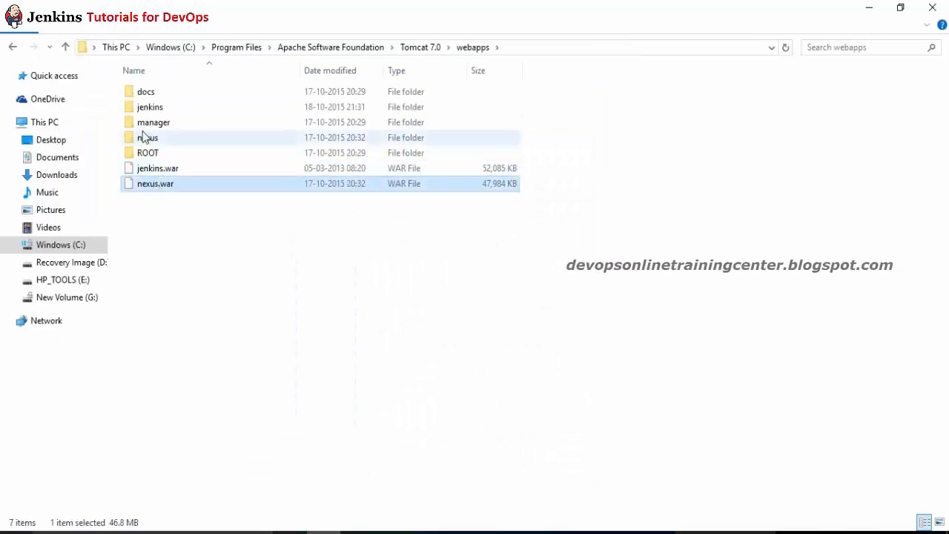
left_click(153, 141, "ctrl")
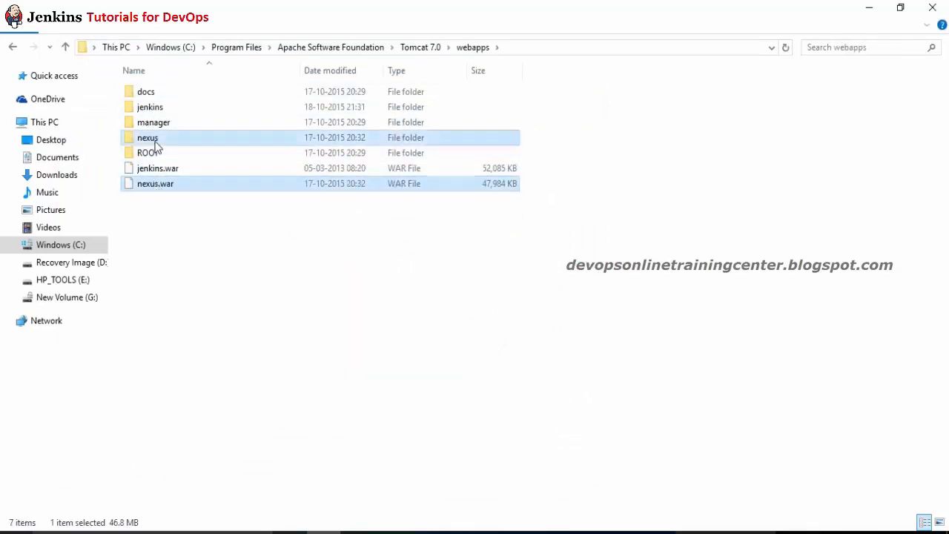
key("shift+Delete")
key("Return")
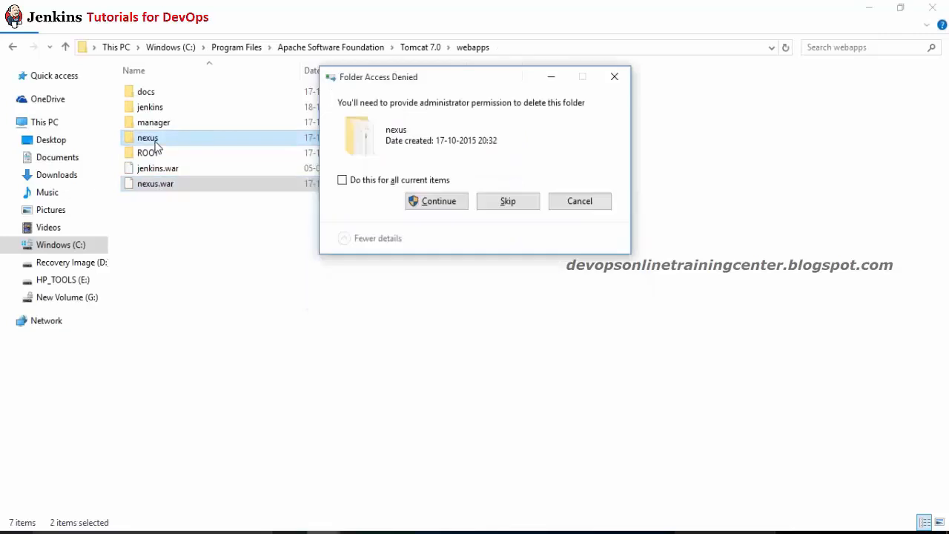
left_click(435, 201)
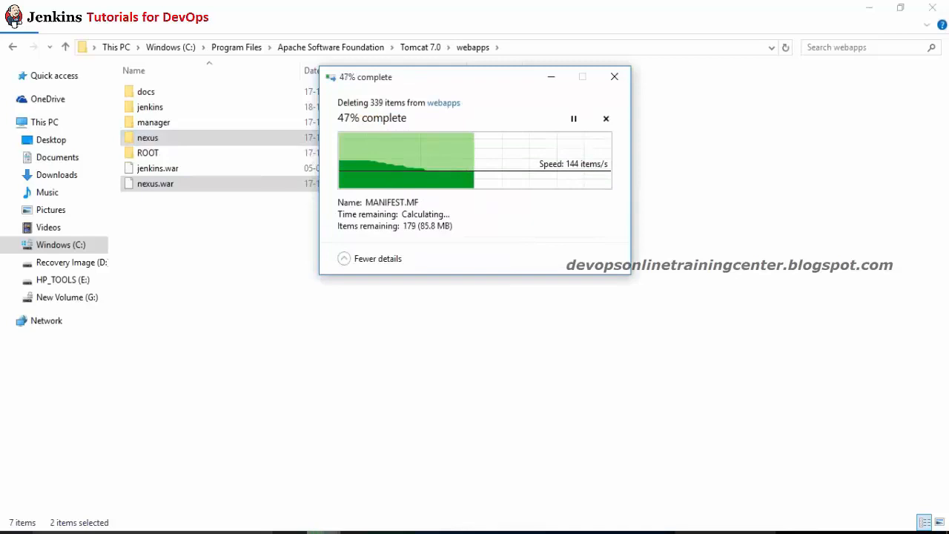
Step: End the Commons Daemon Service Runner process in Task Manager and retry the deletion for all items
left_click(447, 245)
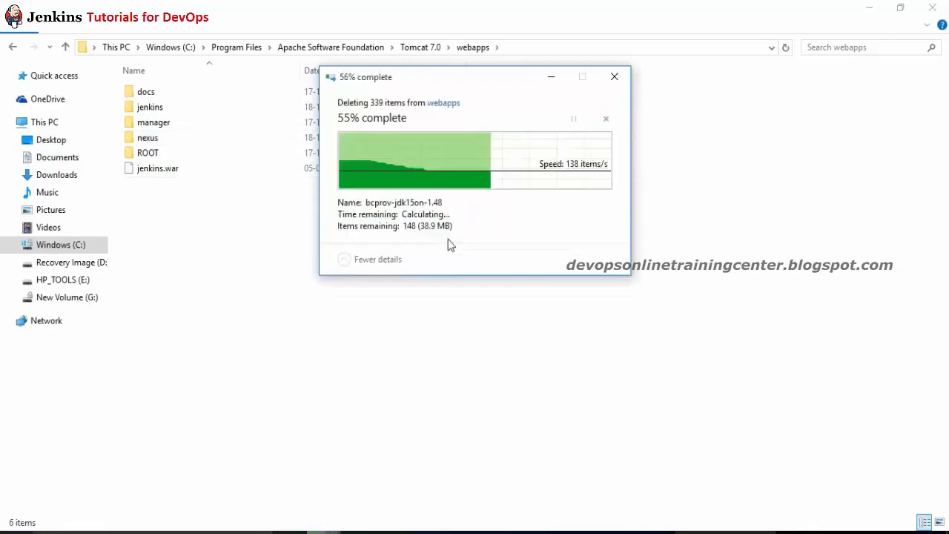
left_click(460, 236)
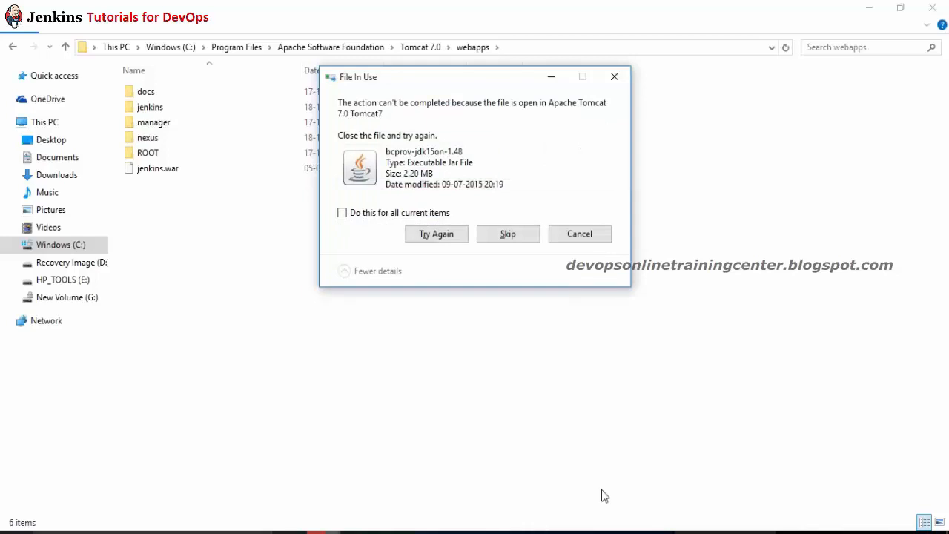
key("ctrl+shift+Escape")
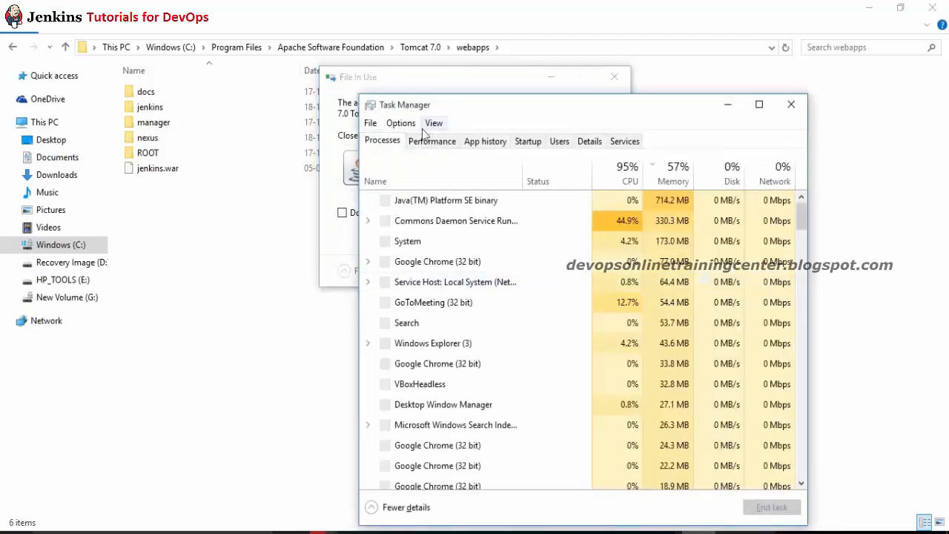
key("Down")
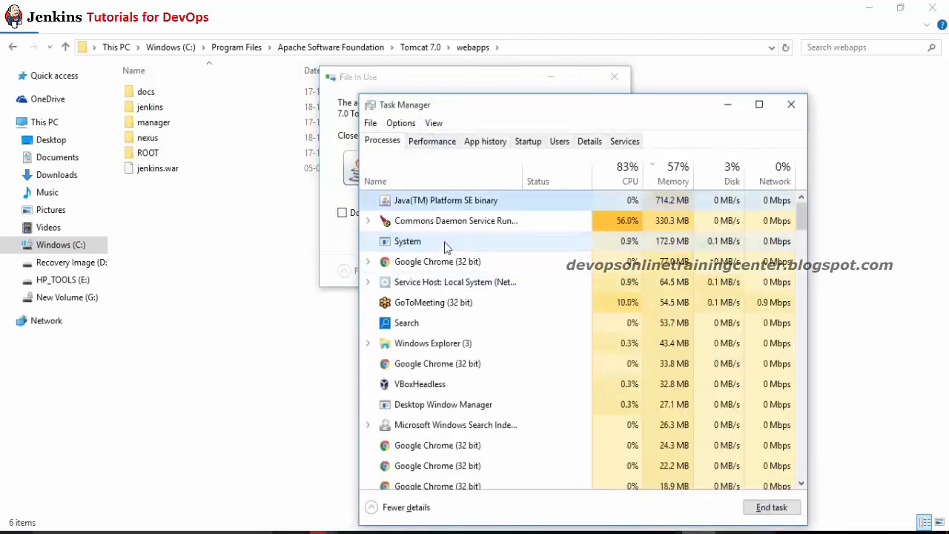
right_click(465, 215)
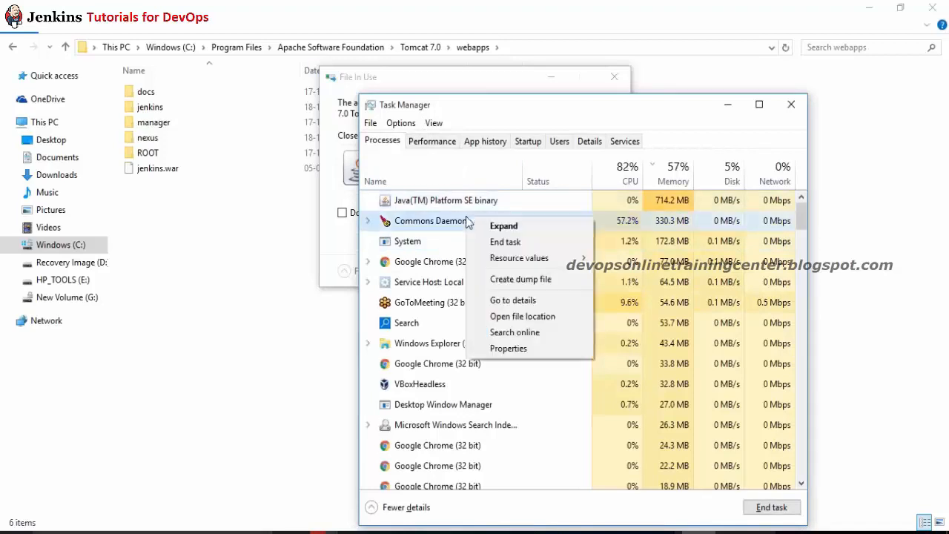
left_click(512, 242)
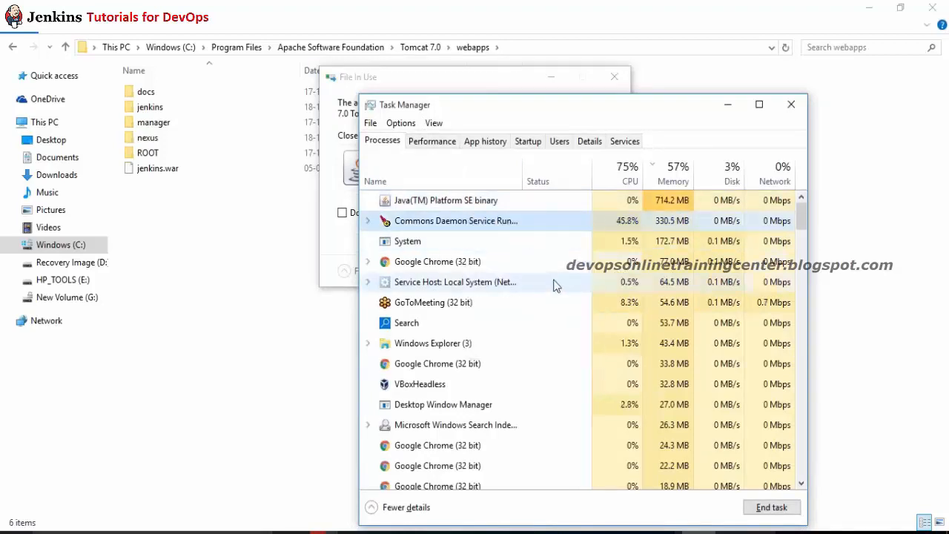
left_click(346, 186)
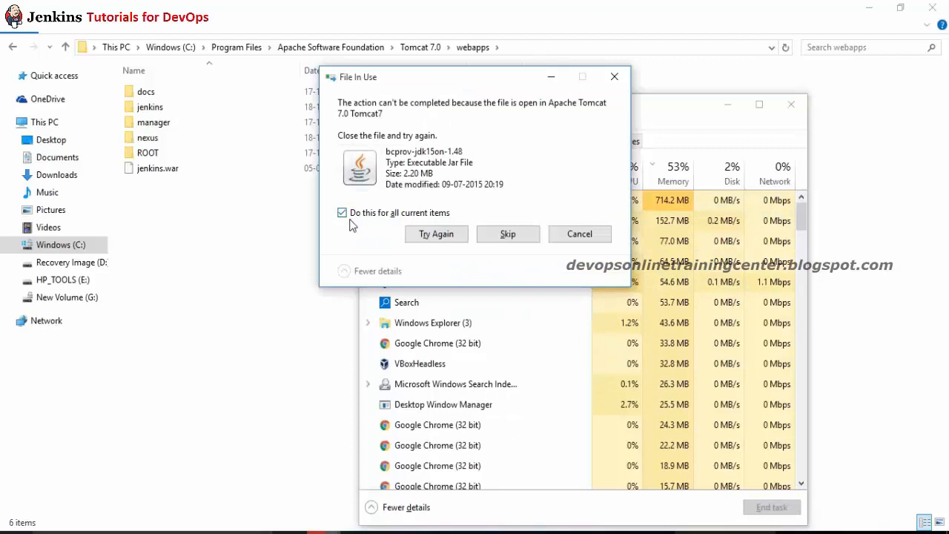
left_click(437, 235)
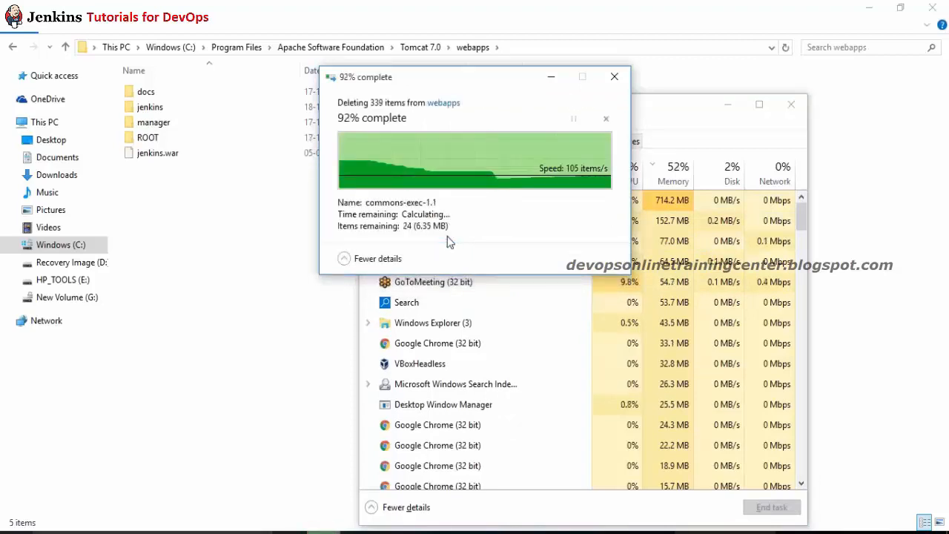
left_click(209, 214)
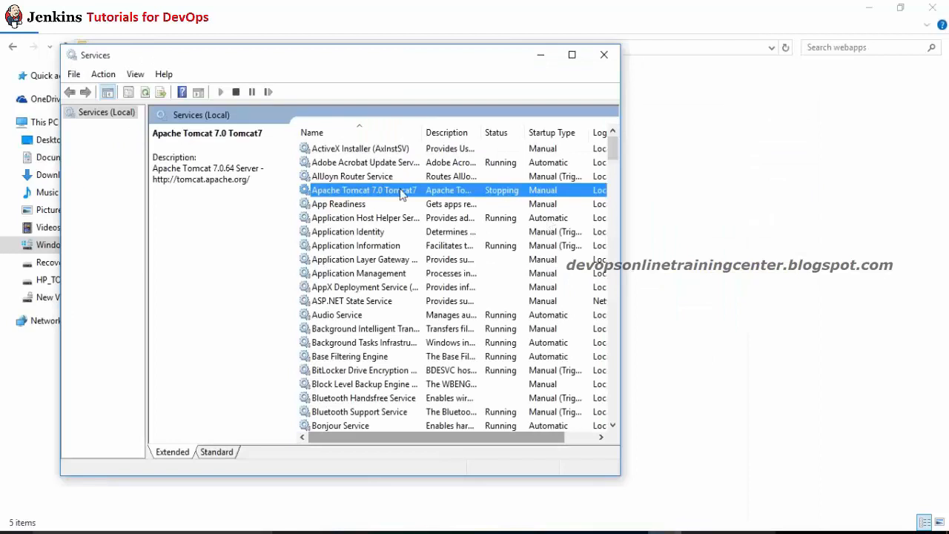
Step: Refresh Tomcat Manager's application list to show /jenkins running, then open the Jenkins 1.504 dashboard
right_click(401, 191)
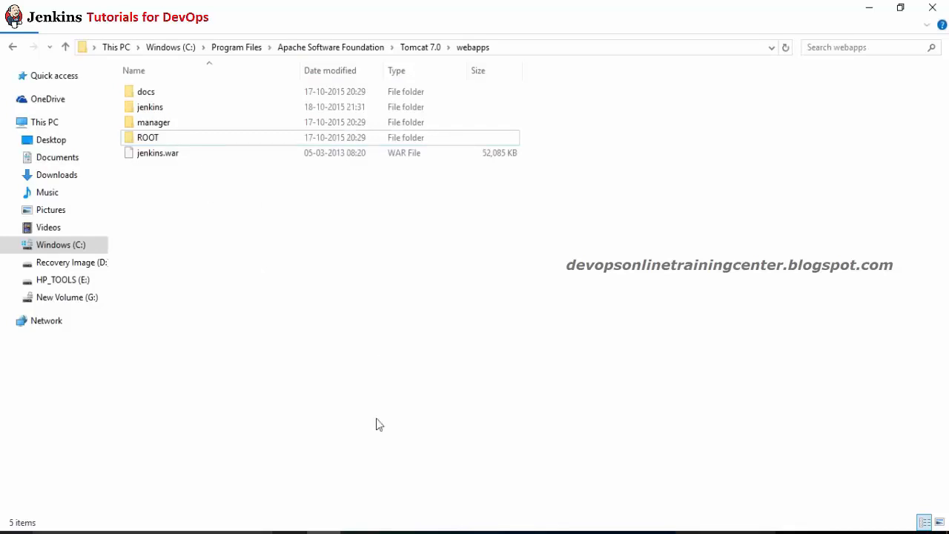
scroll(408, 436, "up", 1)
left_click(507, 531)
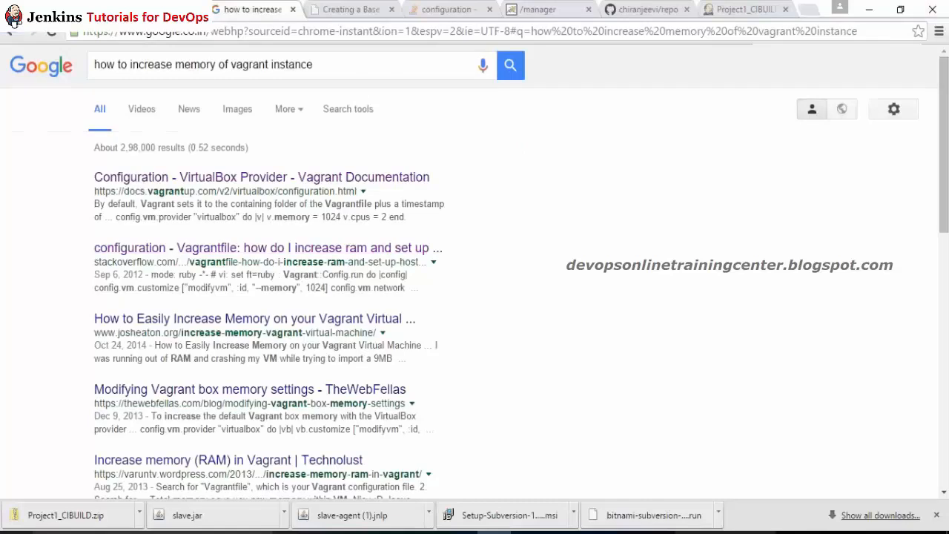
left_click(156, 10)
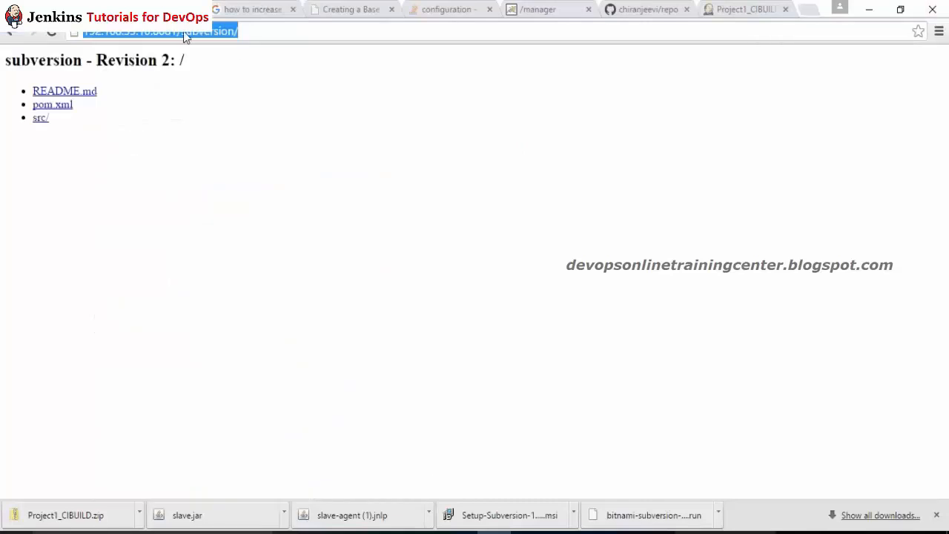
left_click(545, 9)
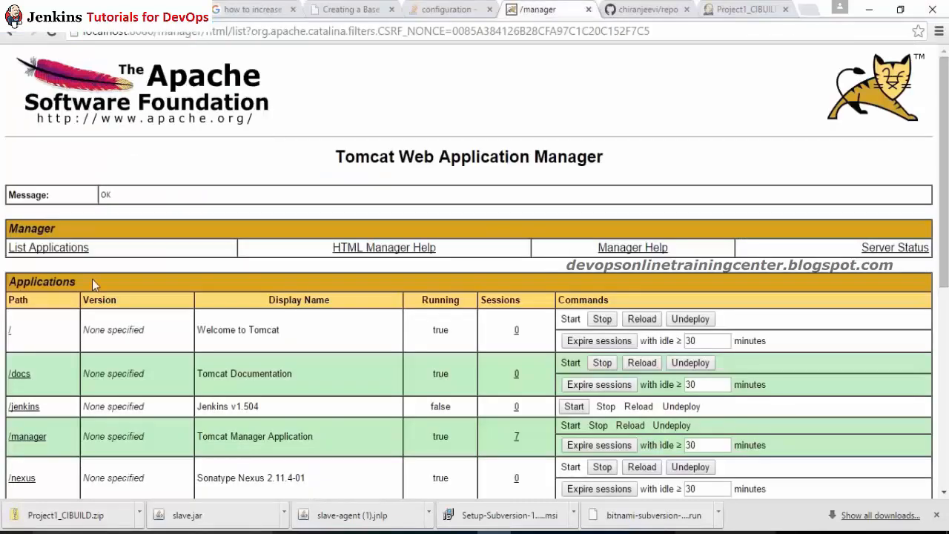
left_click(77, 249)
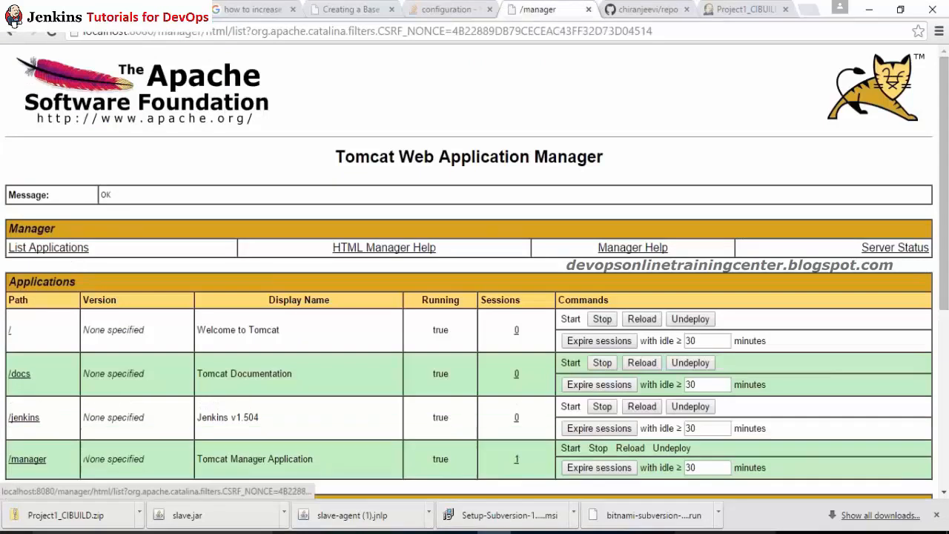
left_click(23, 417)
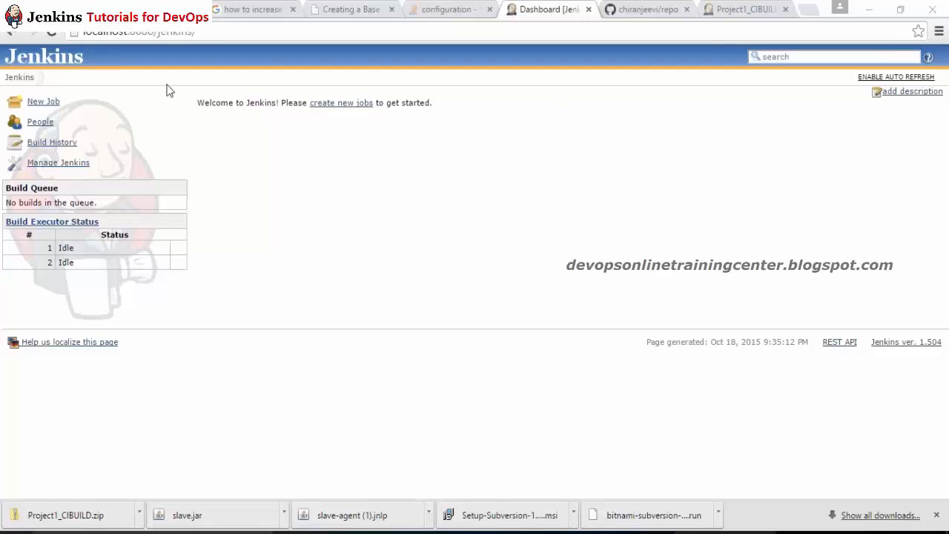
Step: Create the free-style job Project1_CIBUILD via New Job and pick Subversion as source code management
left_click(44, 103)
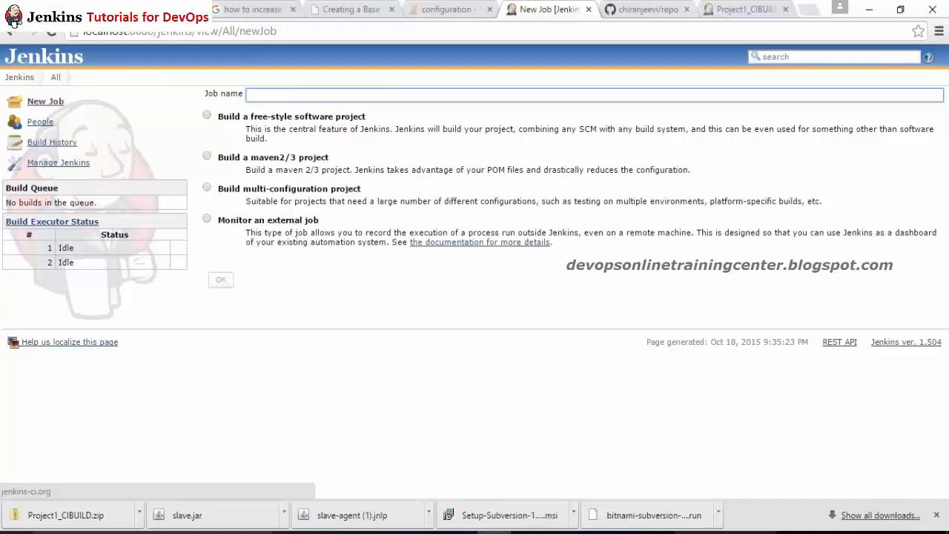
type("Pr")
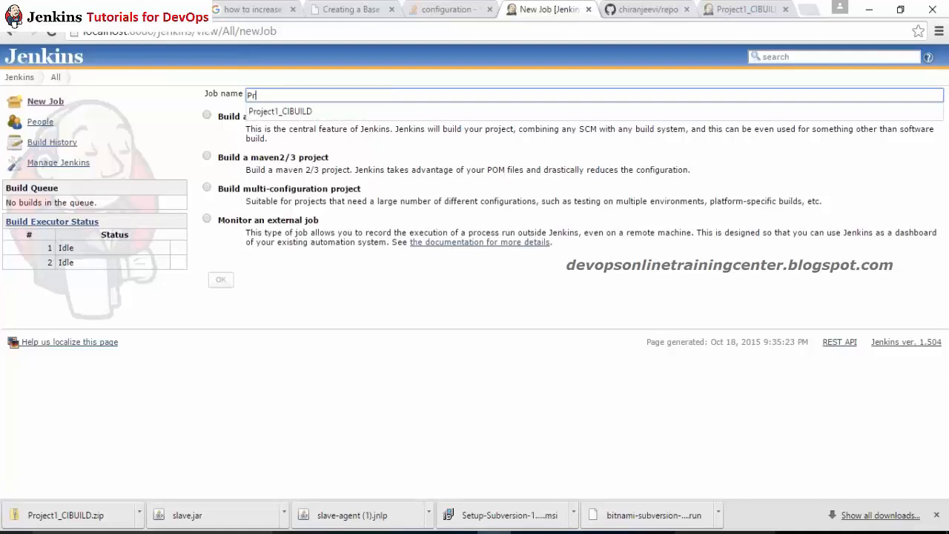
key("Down")
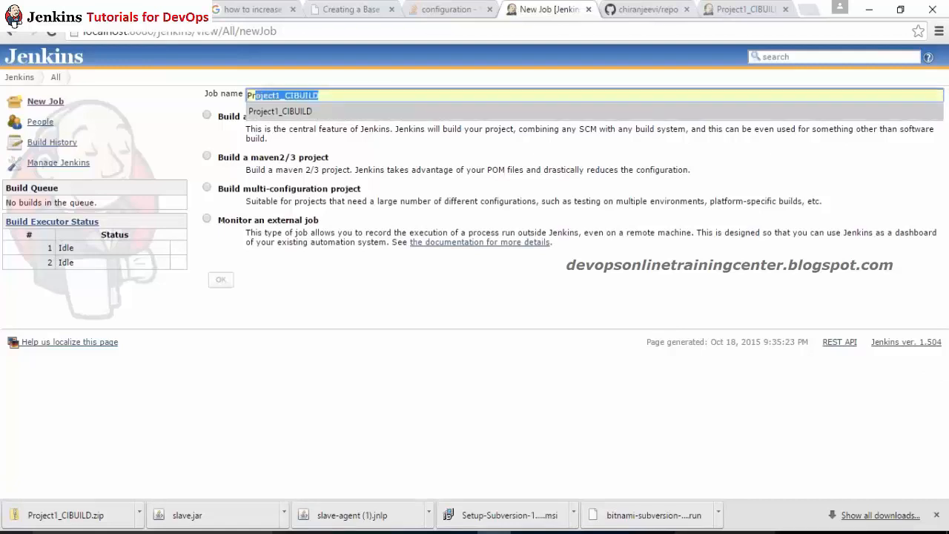
key("Return")
left_click(207, 116)
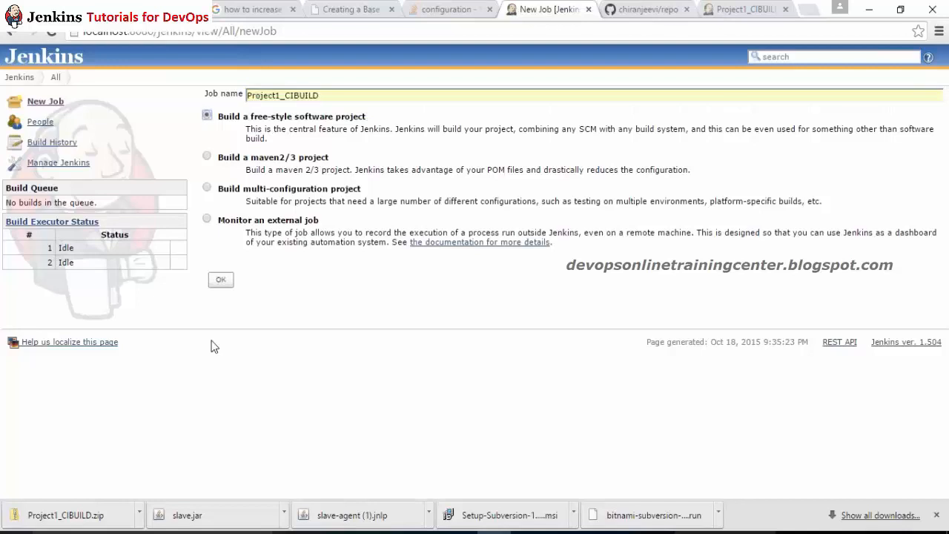
left_click(222, 281)
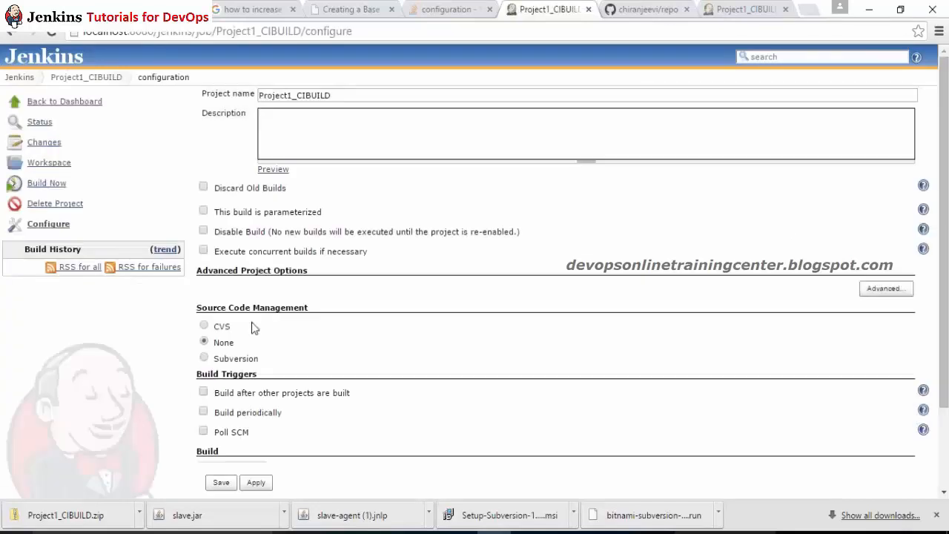
left_click(204, 358)
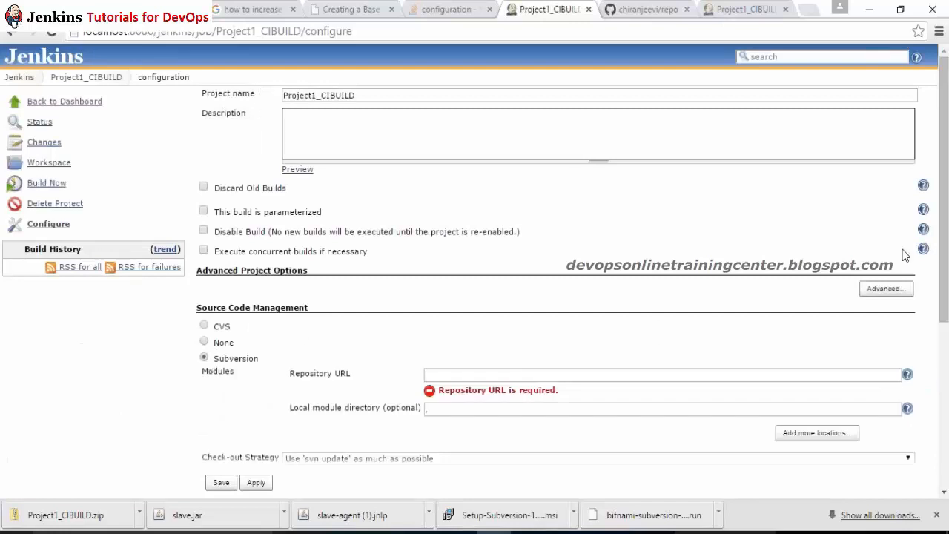
scroll(946, 140, "down", 1)
scroll(946, 141, "down", 2)
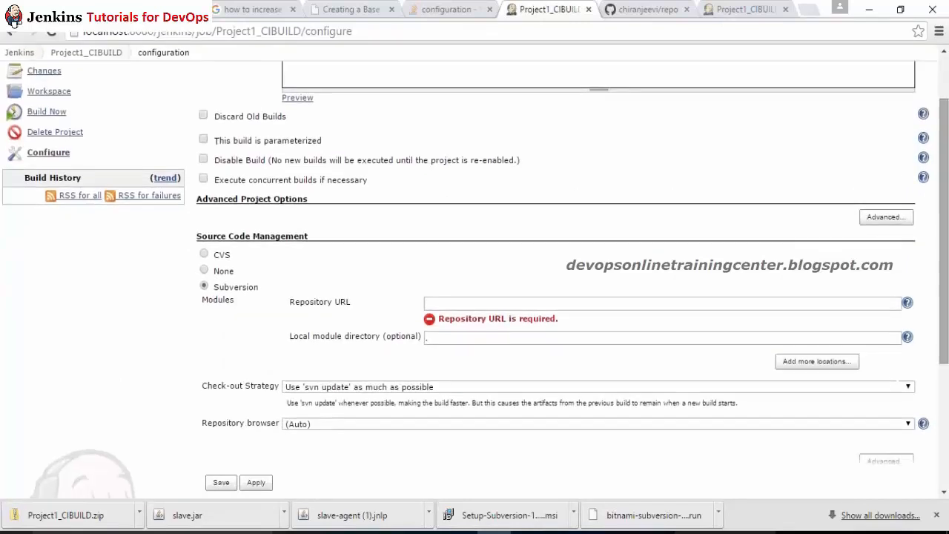
Step: Search Google for 'bitnami subversion download for windows'
left_click(641, 9)
left_click(632, 35)
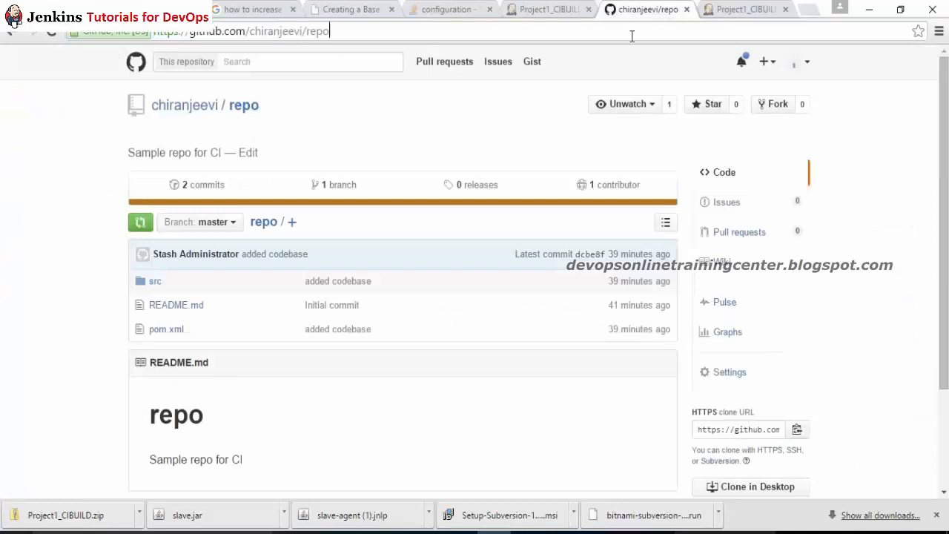
key("ctrl+a")
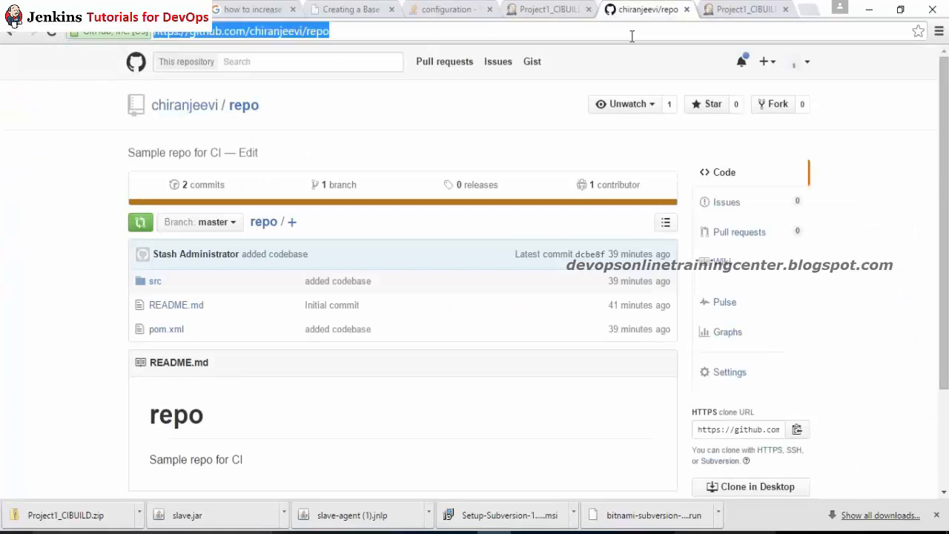
type("bitna")
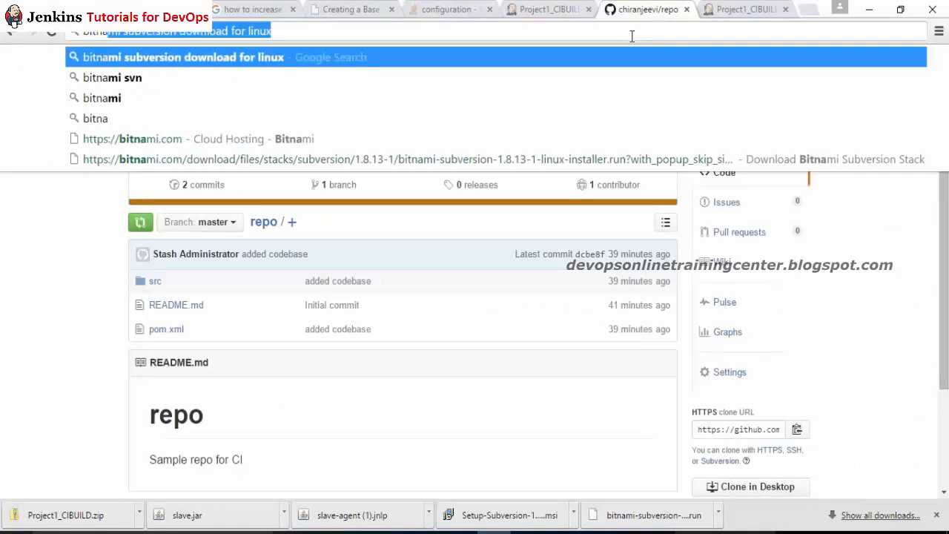
key("End")
key("BackSpace")
key("BackSpace")
key("BackSpace")
key("BackSpace")
key("BackSpace")
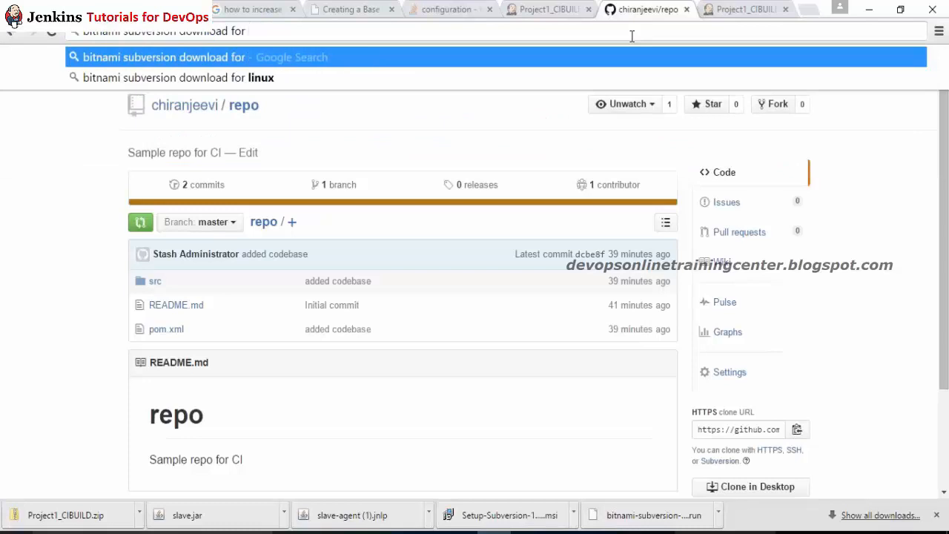
type("w")
type("indo")
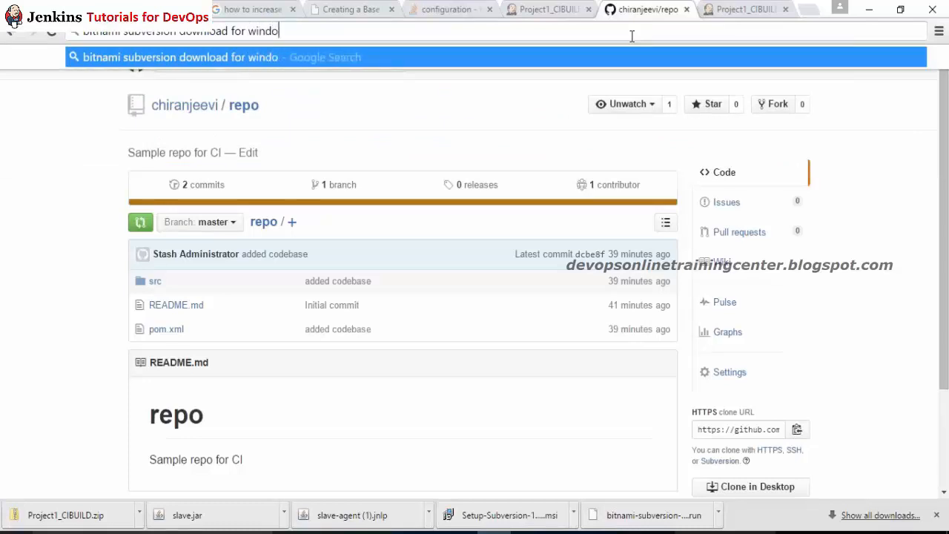
type("ws")
key("Return")
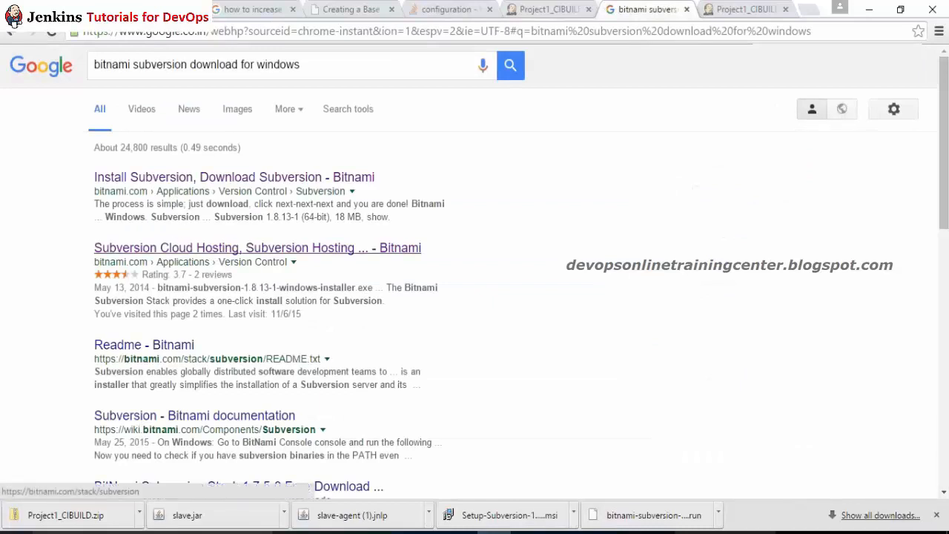
Step: Download Bitnami's Windows Subversion 1.8.13-1 installer, skipping the login
left_click(182, 178)
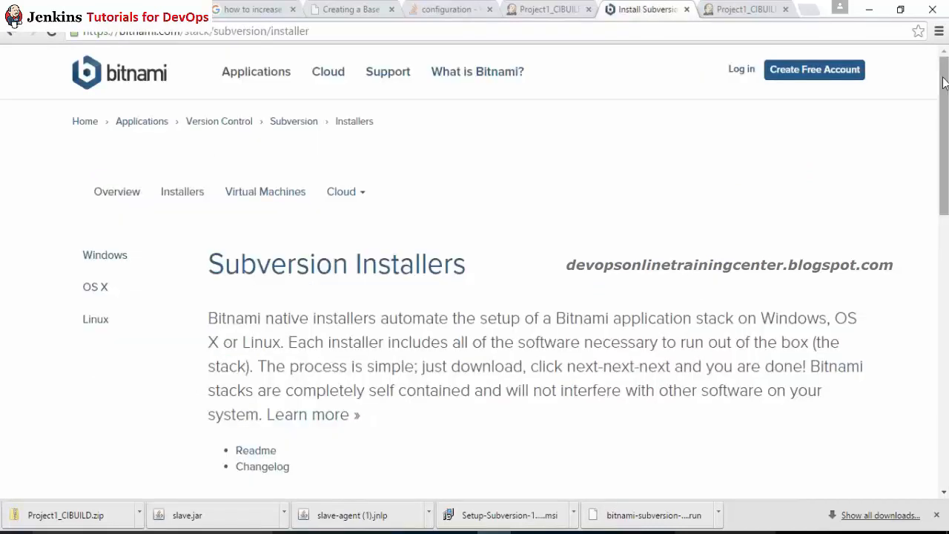
left_click_drag(940, 87, 938, 224)
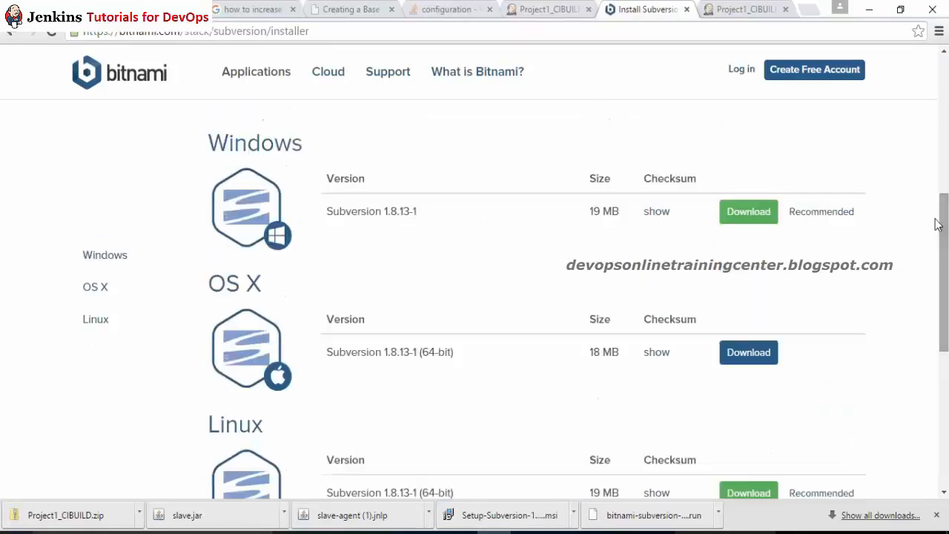
left_click(729, 215)
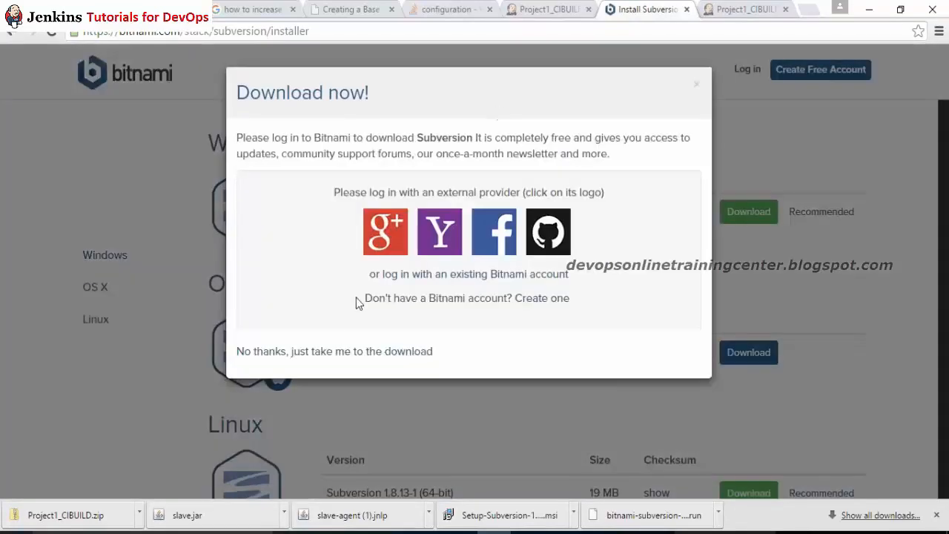
left_click(346, 352)
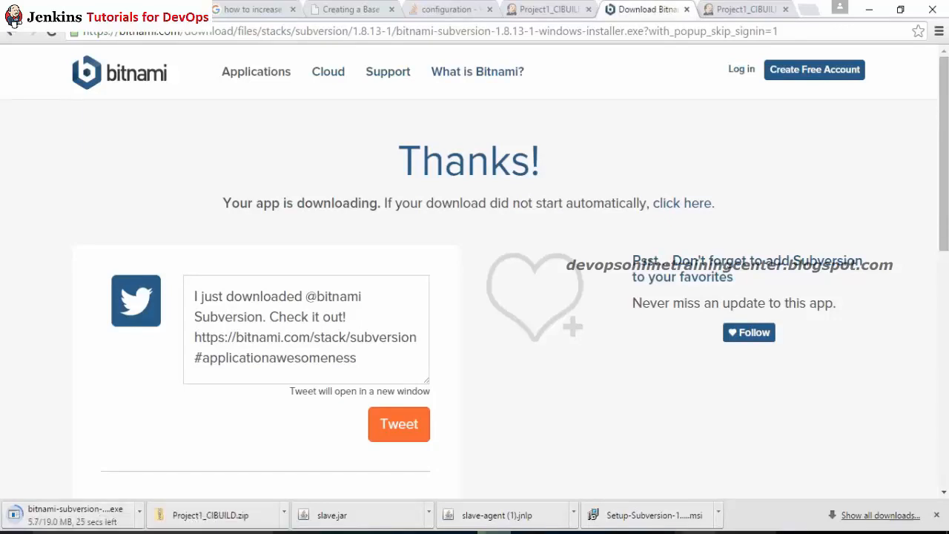
Step: Open the finished Subversion installer download and close the Symantec Download Insight warning
mouse_move(699, 533)
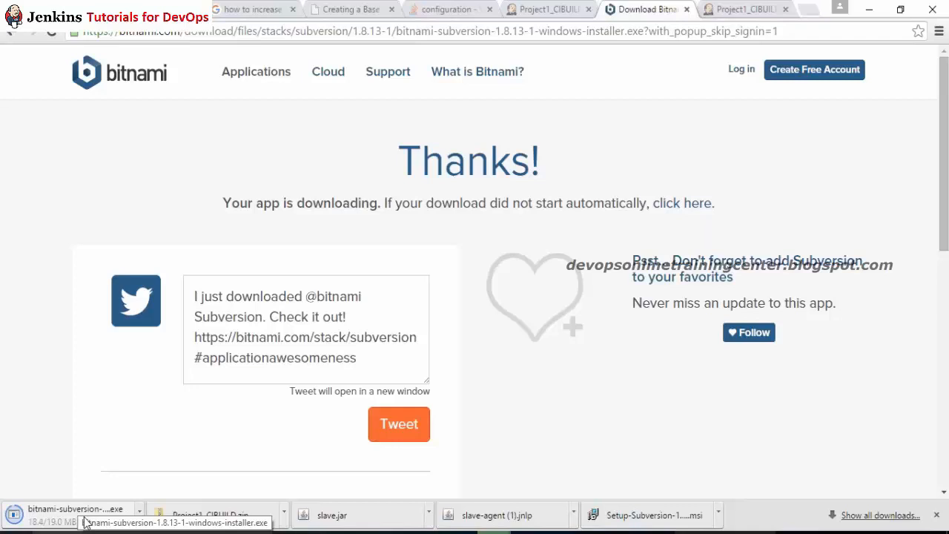
left_click(85, 518)
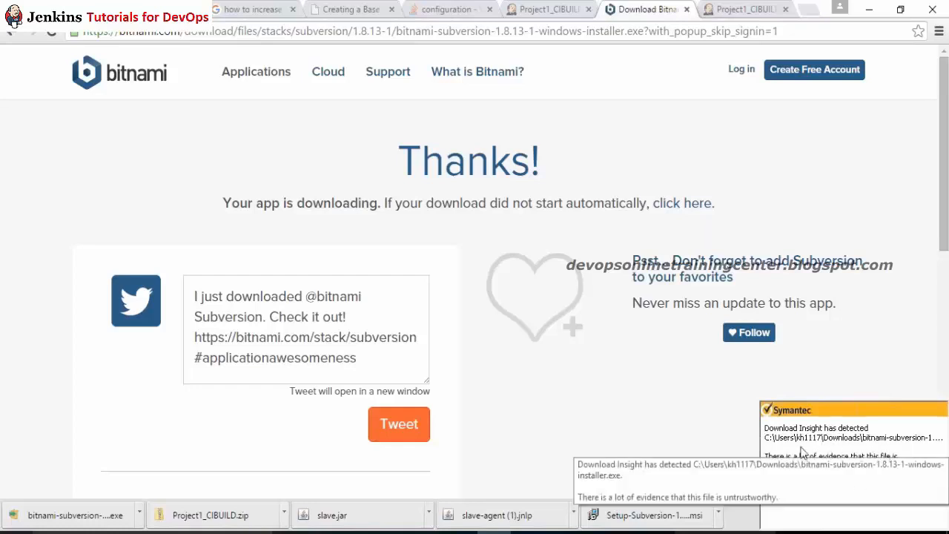
left_click(102, 517)
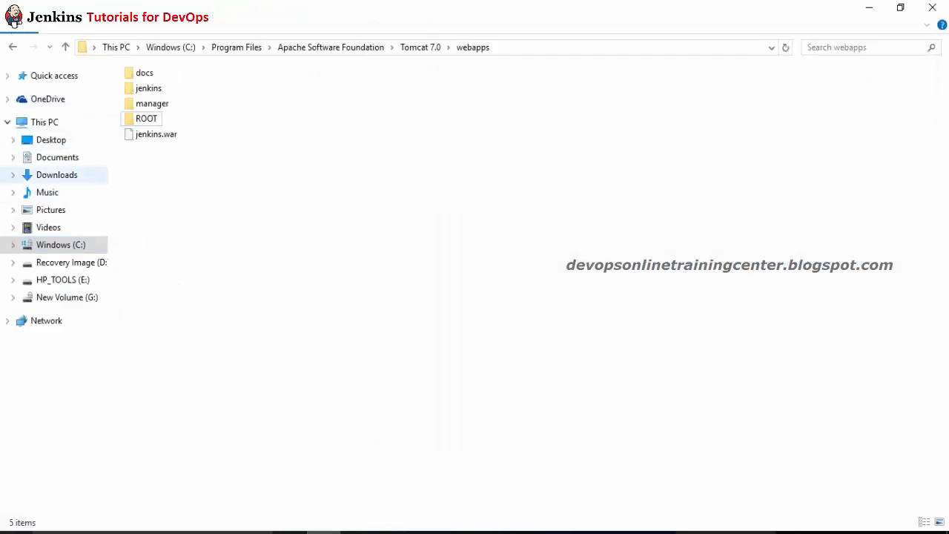
Step: Look for the Subversion installer in Downloads sorted by date modified, then return to Chrome's Bitnami page
left_click(56, 174)
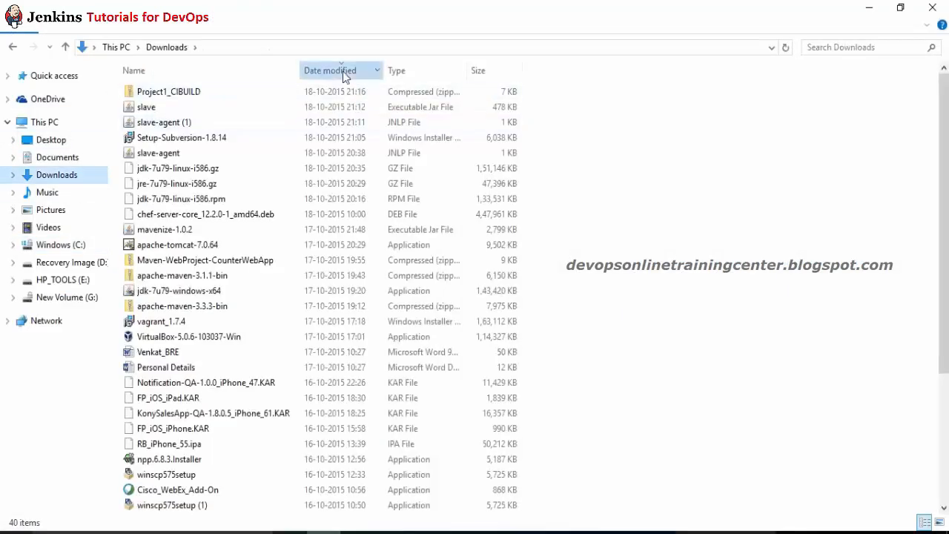
left_click(343, 70)
left_click(343, 70)
left_click(179, 107)
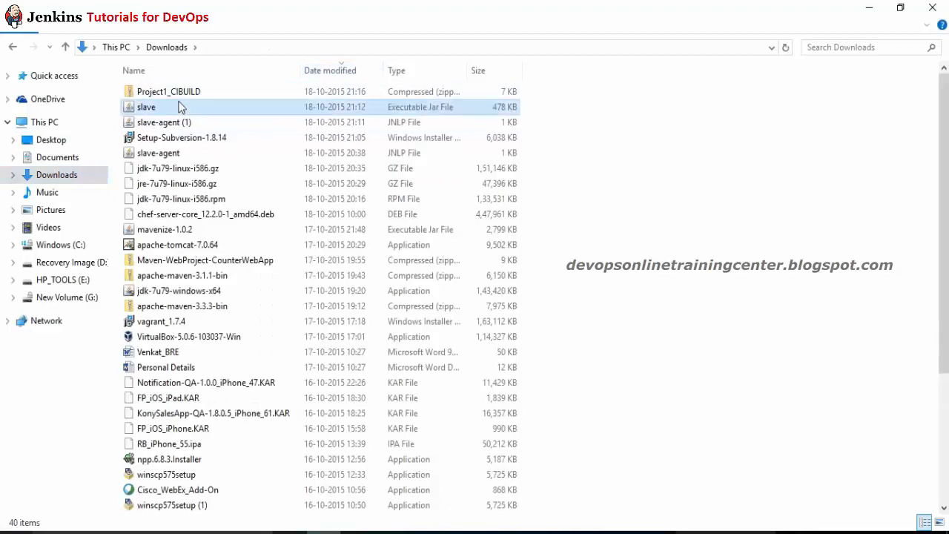
left_click(224, 170)
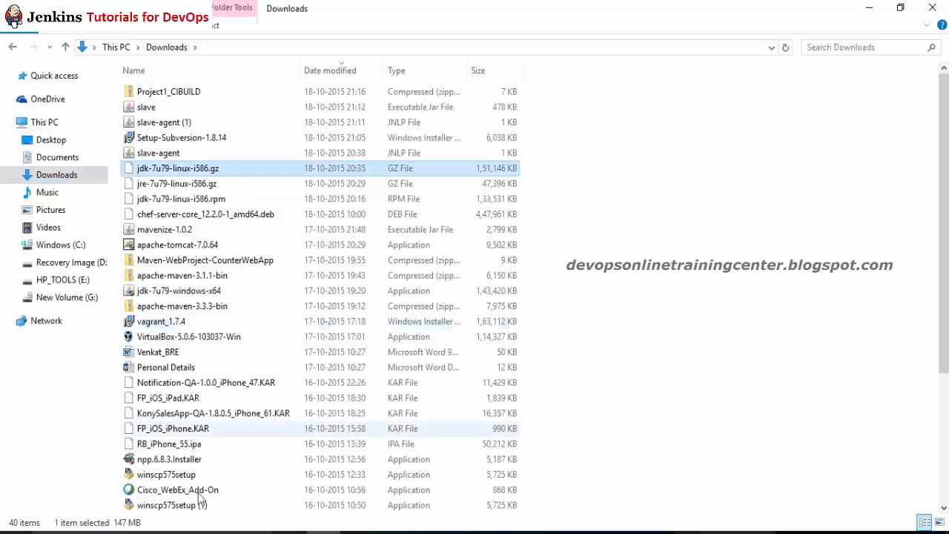
left_click(495, 533)
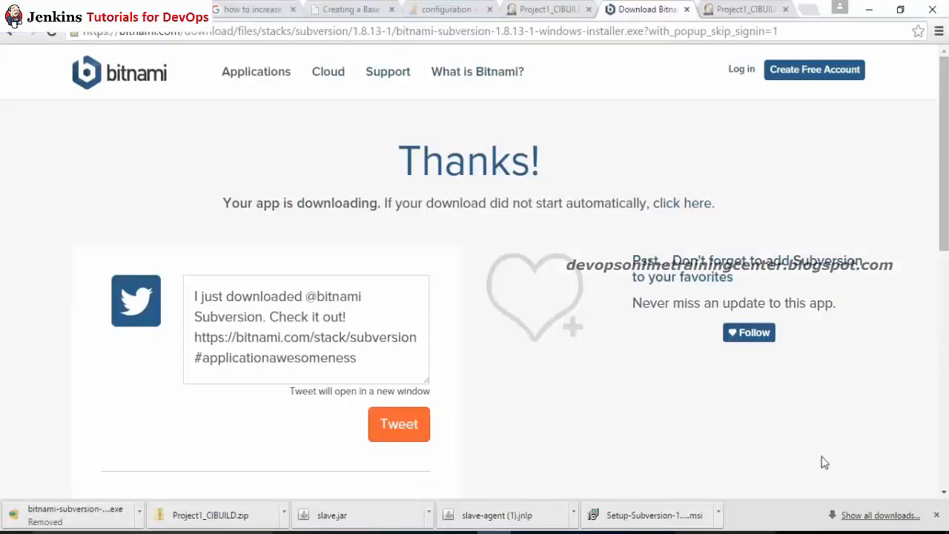
Step: Re-download bitnami-subversion-1.8.13-1 from Chrome's downloads list and confirm it appears in the Downloads folder
left_click(880, 514)
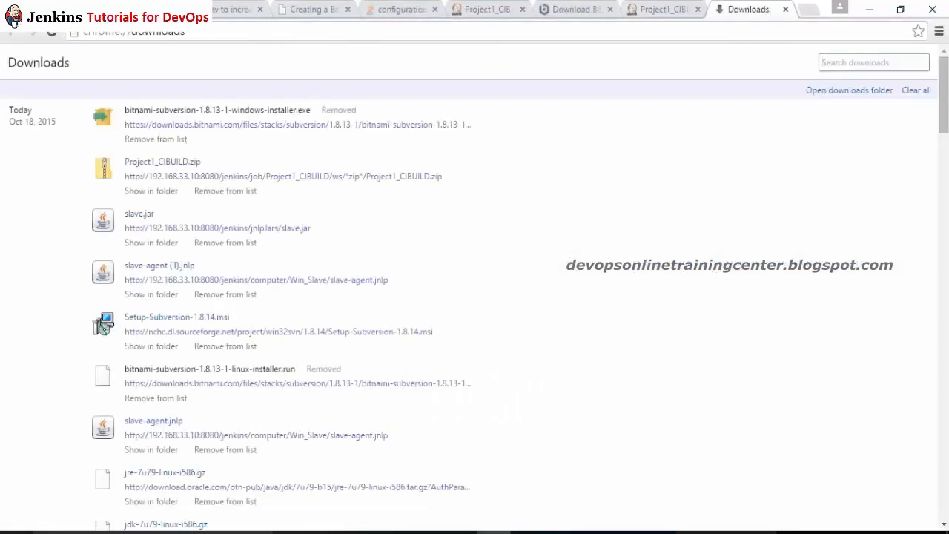
left_click(191, 126)
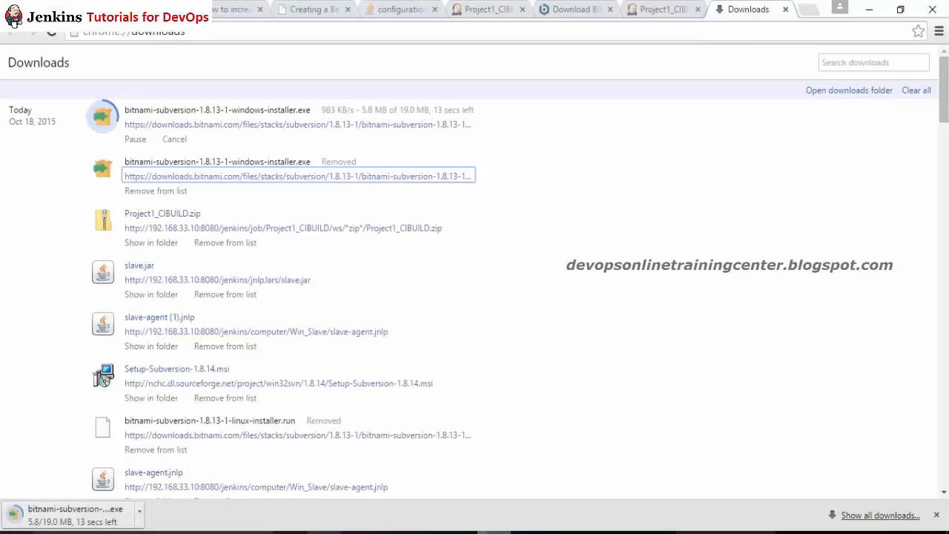
mouse_move(323, 531)
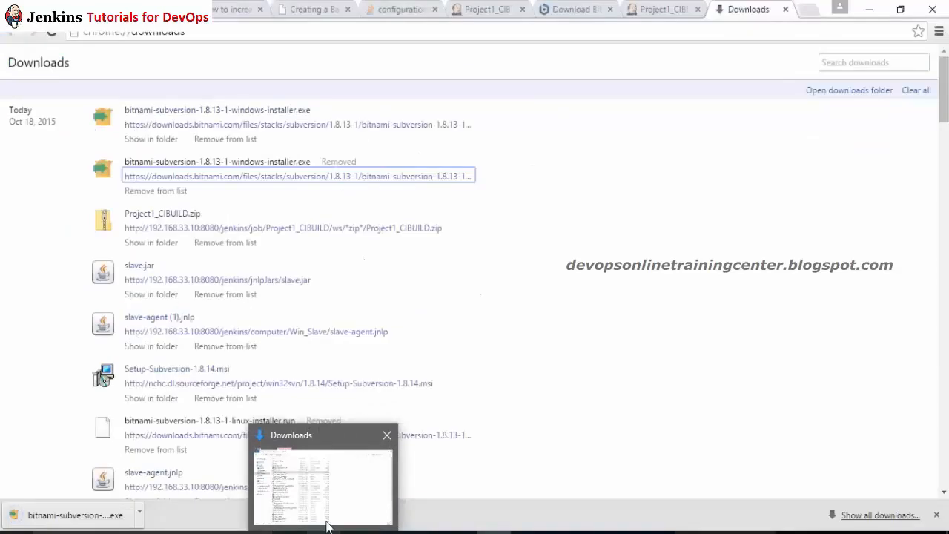
left_click(361, 504)
left_click(671, 276)
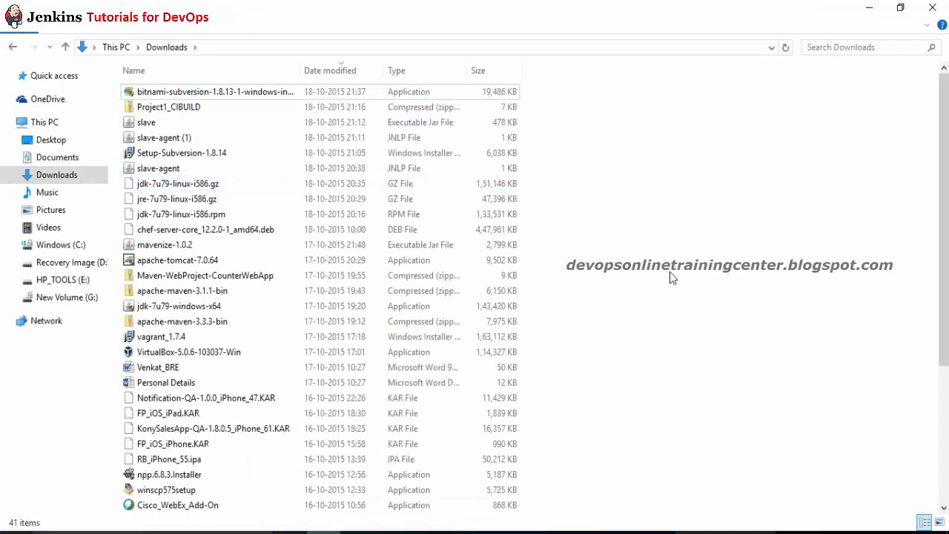
Step: Run the bitnami-subversion installer as administrator and dismiss the network access error
left_click(215, 95)
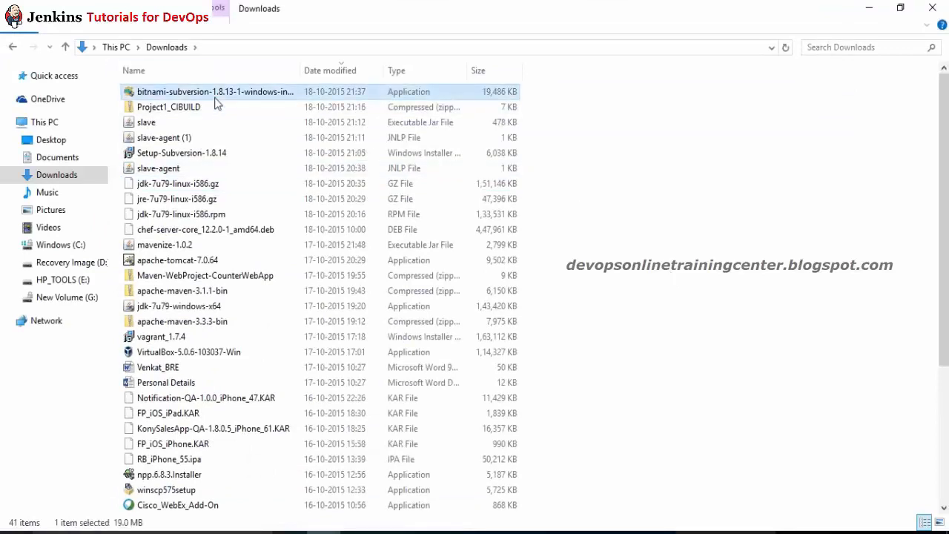
right_click(215, 99)
left_click(271, 126)
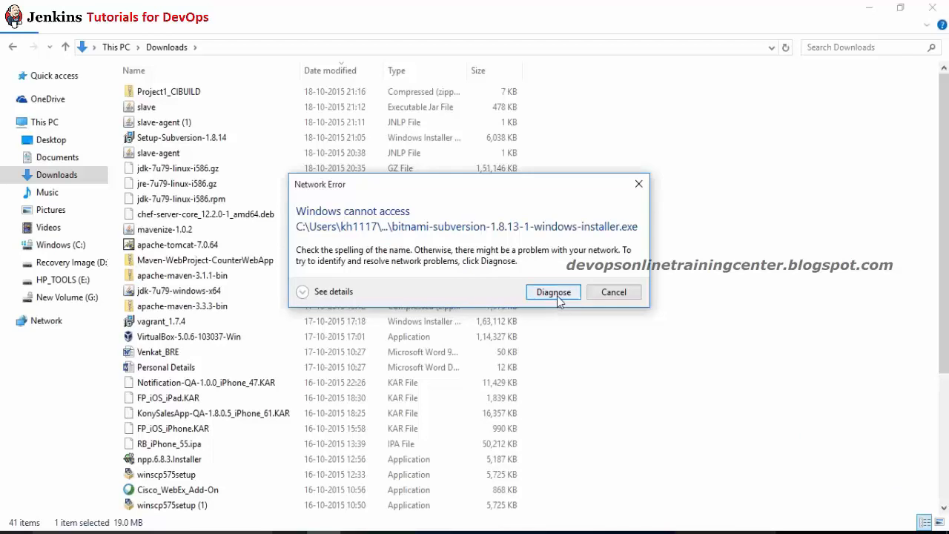
left_click(626, 293)
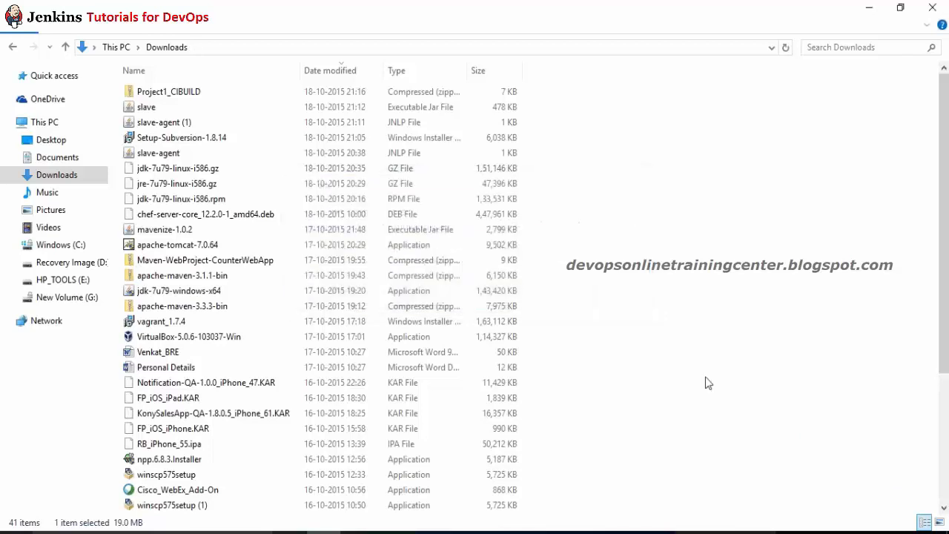
Step: Browse the Downloads files, selecting chef-server-core, the Word document and apache-maven-3.3.3-bin
left_click(252, 213)
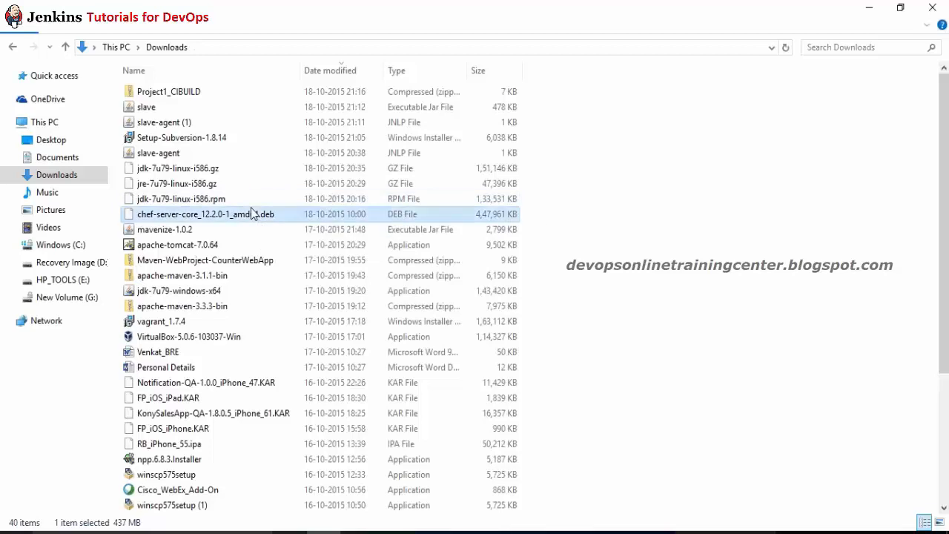
key("s")
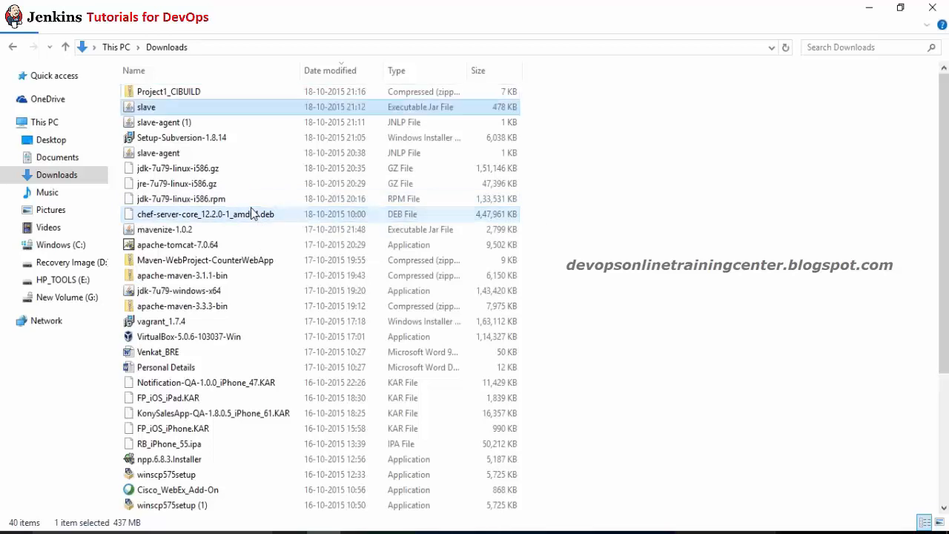
key("Down")
key("Down")
key("Down")
key("Down")
key("Down")
key("Down")
key("Down")
key("Down")
key("Down")
key("Down")
key("Down")
key("Down")
key("Down")
key("Down")
key("Down")
key("Down")
key("Down")
key("Down")
key("Down")
key("Down")
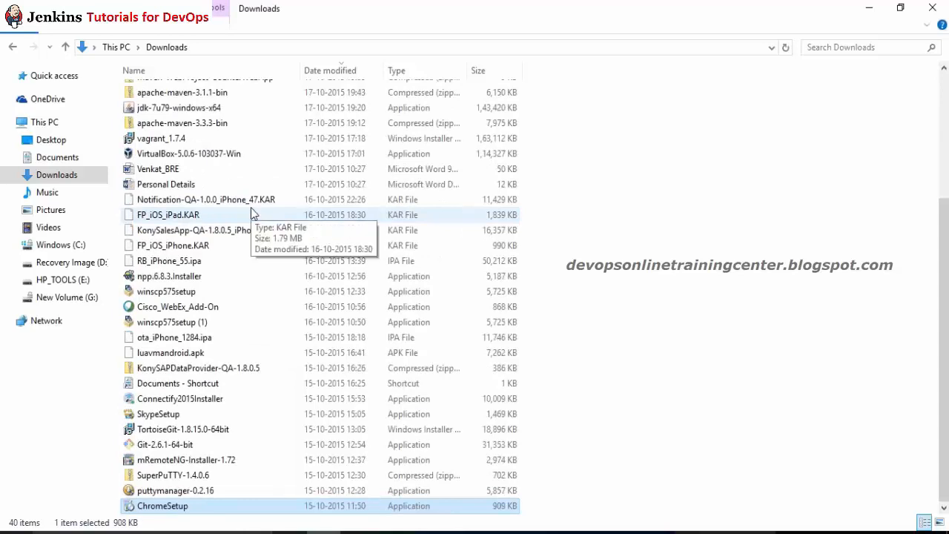
left_click(226, 169)
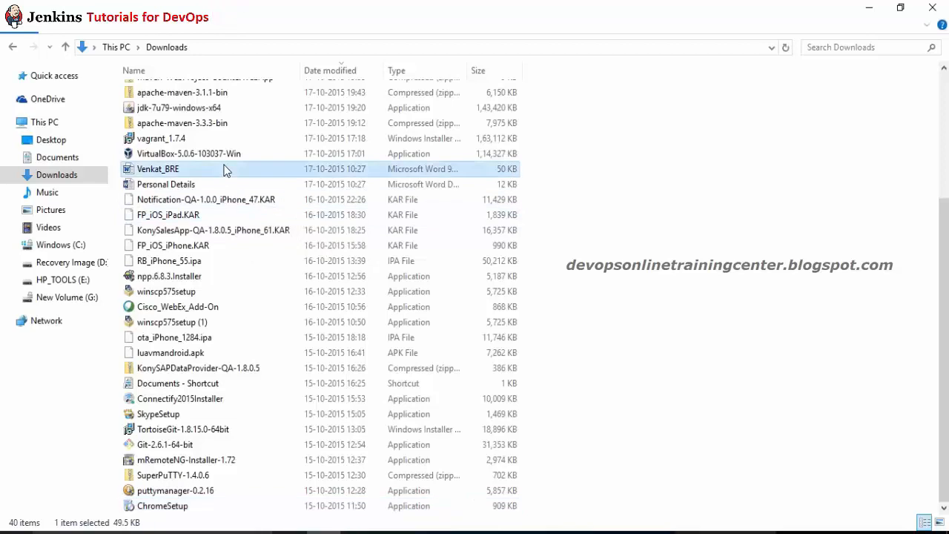
scroll(226, 170, "up", 4)
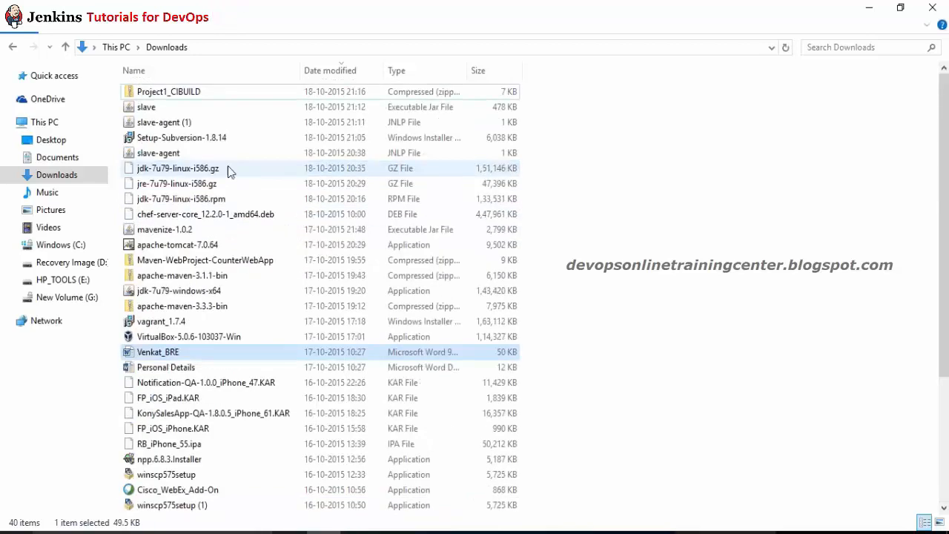
left_click(256, 308)
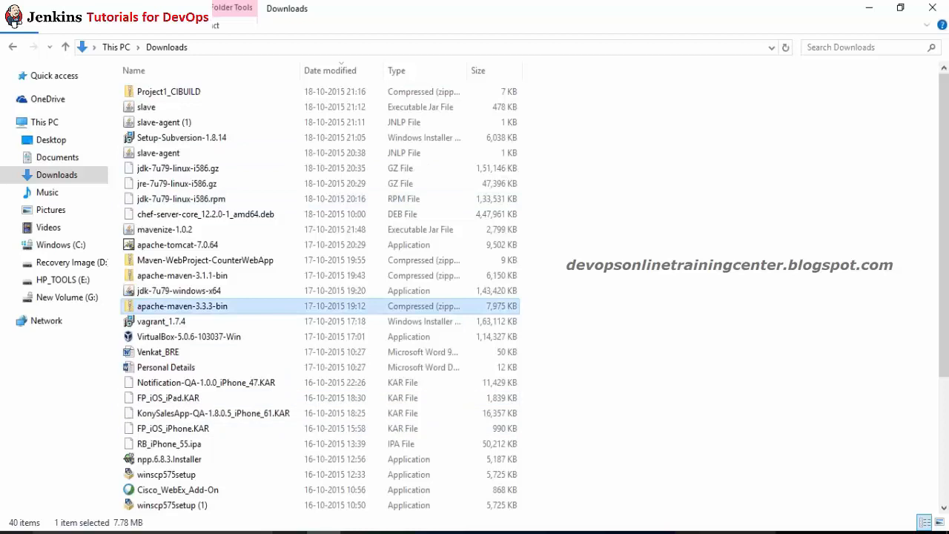
Step: Close the Services window and bring up the Start menu
mouse_move(696, 531)
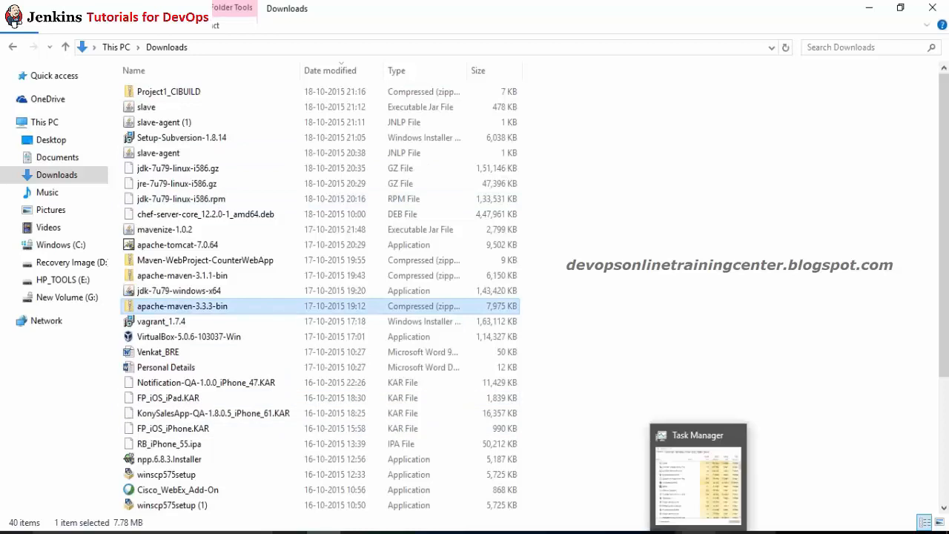
left_click(665, 532)
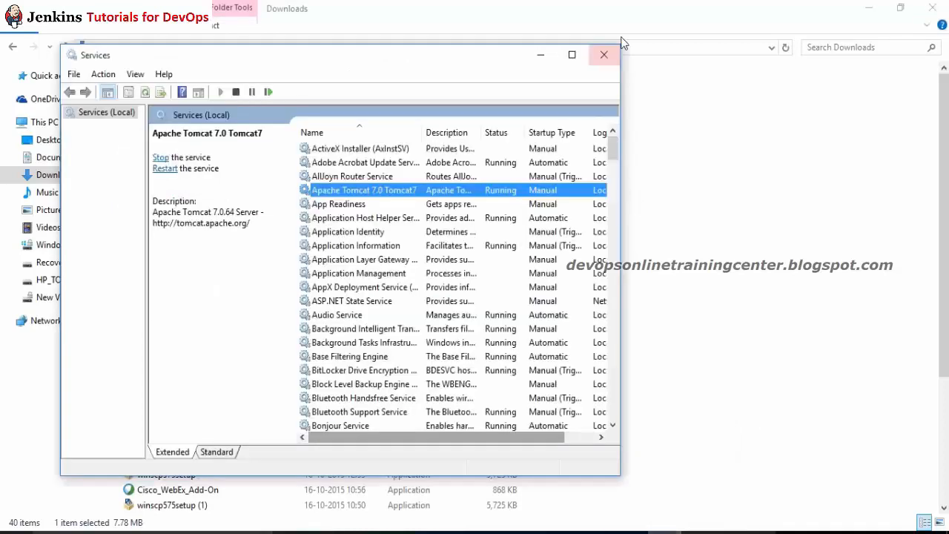
left_click(610, 54)
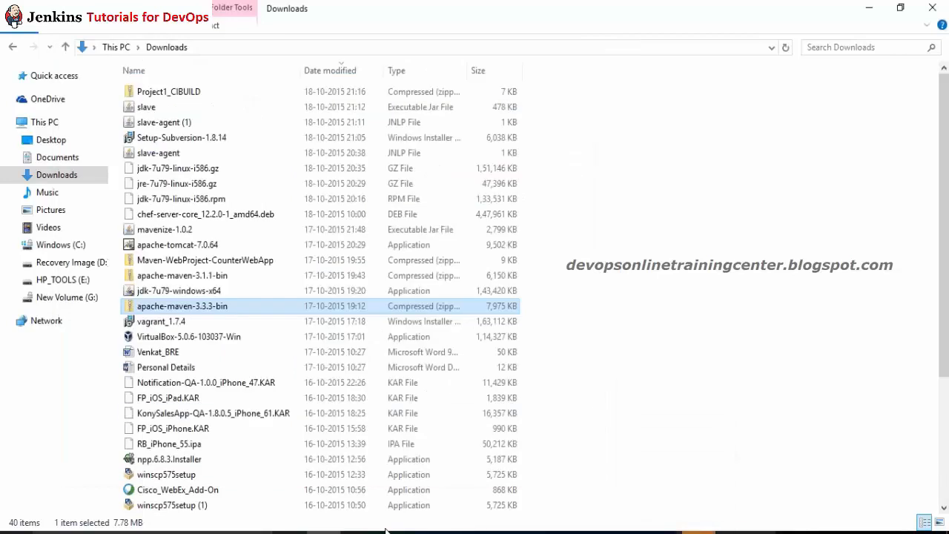
right_click(696, 531)
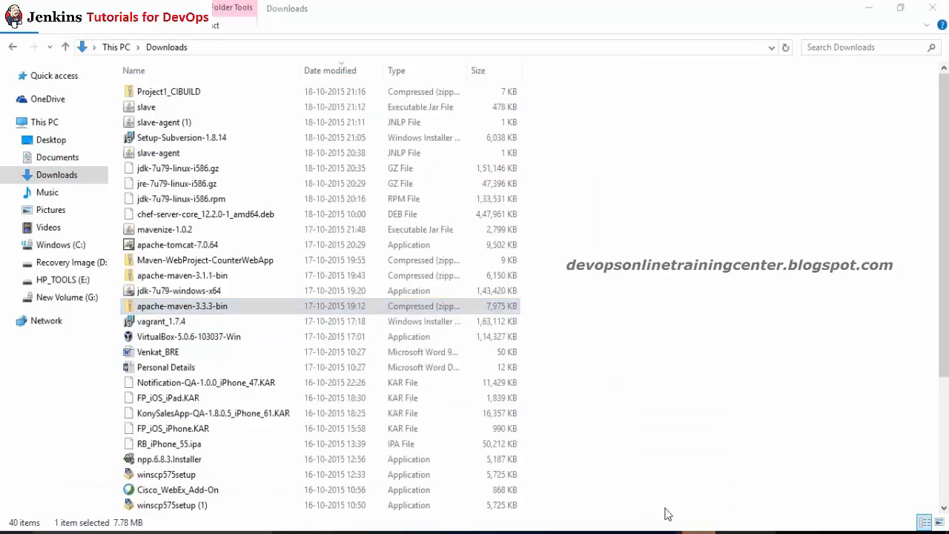
left_click(665, 512)
left_click(14, 530)
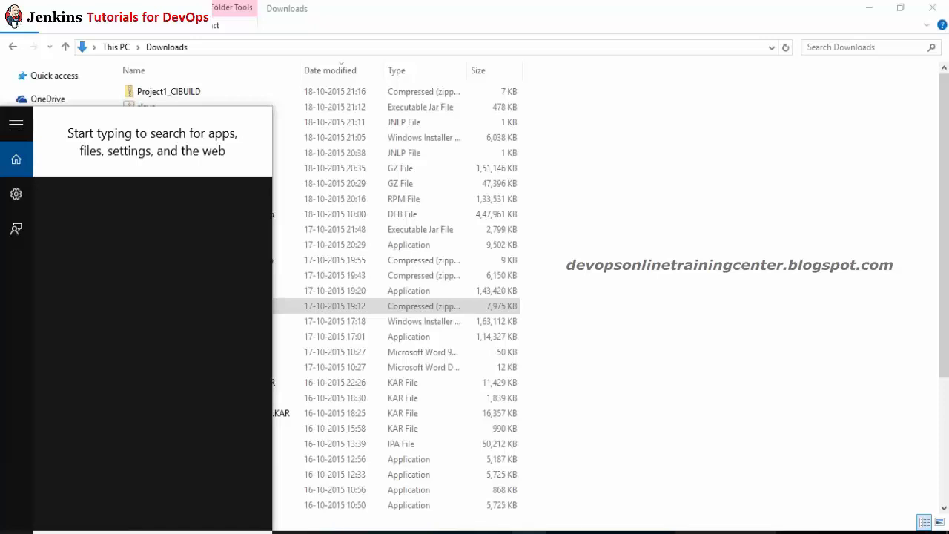
Step: Go from the Jenkins dashboard to the Available list in Manage Plugins
left_click(494, 532)
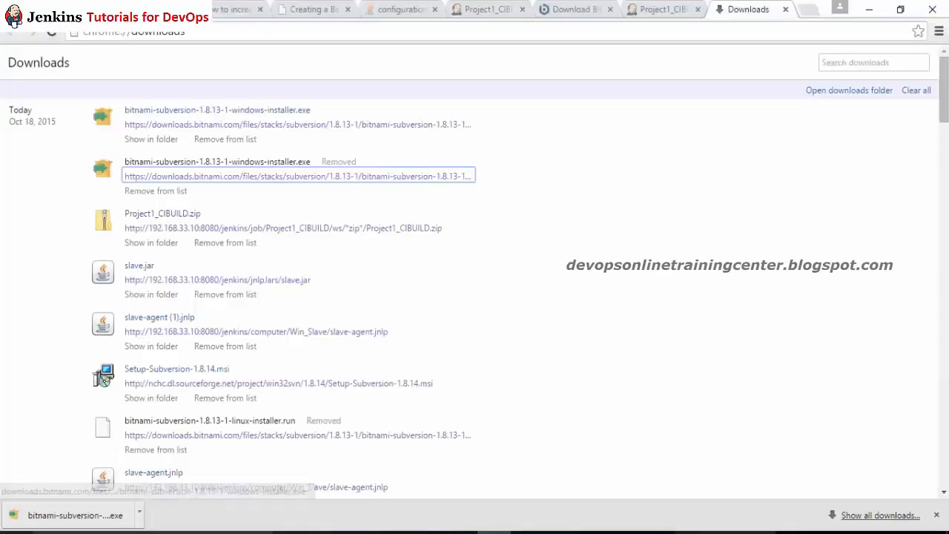
left_click(488, 9)
left_click(22, 53)
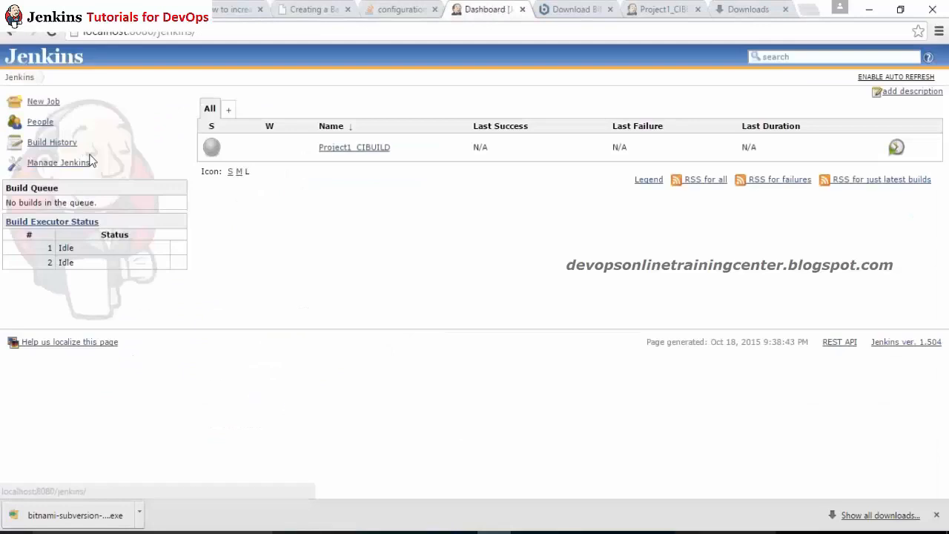
left_click(58, 162)
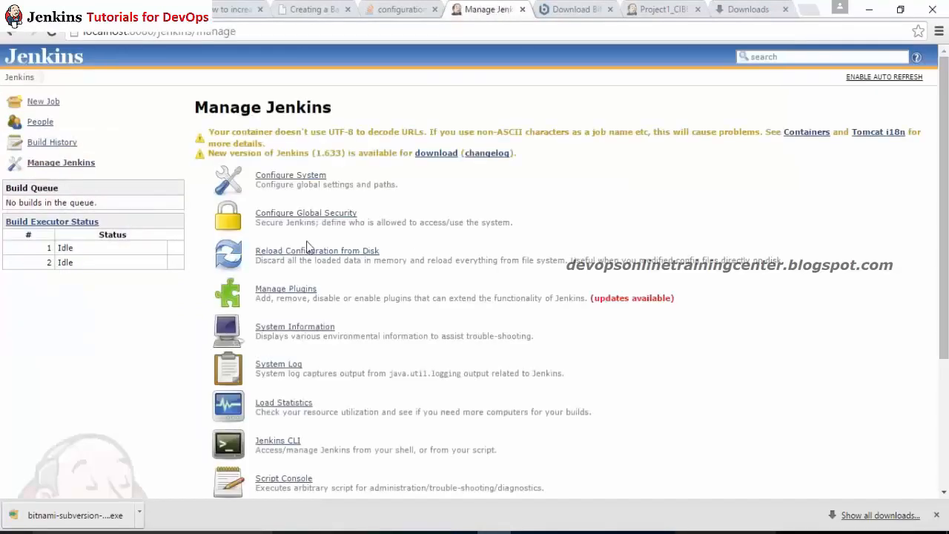
left_click(309, 289)
left_click(264, 128)
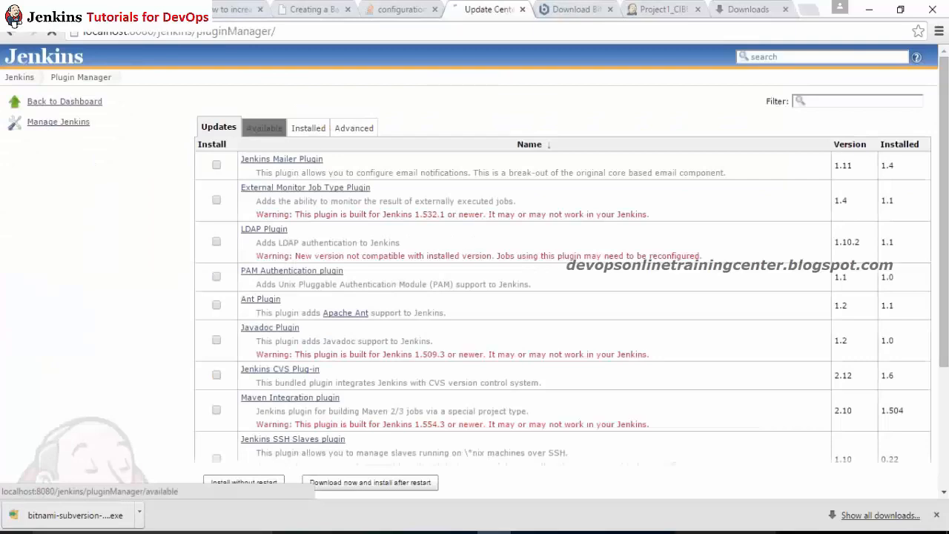
Step: Find 'git plugin' on the page and install the ticked Jenkins GIT plugin
key("ctrl+f")
type("git")
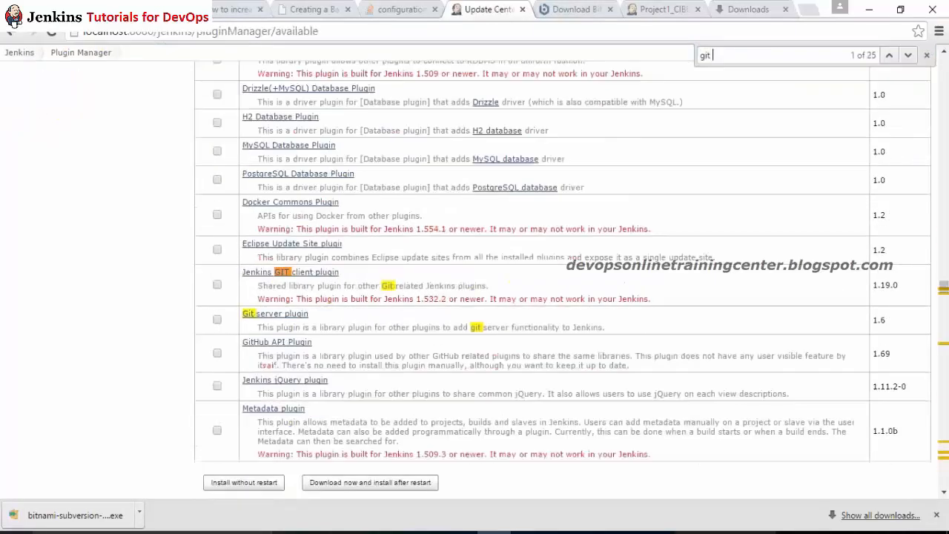
type(" plu")
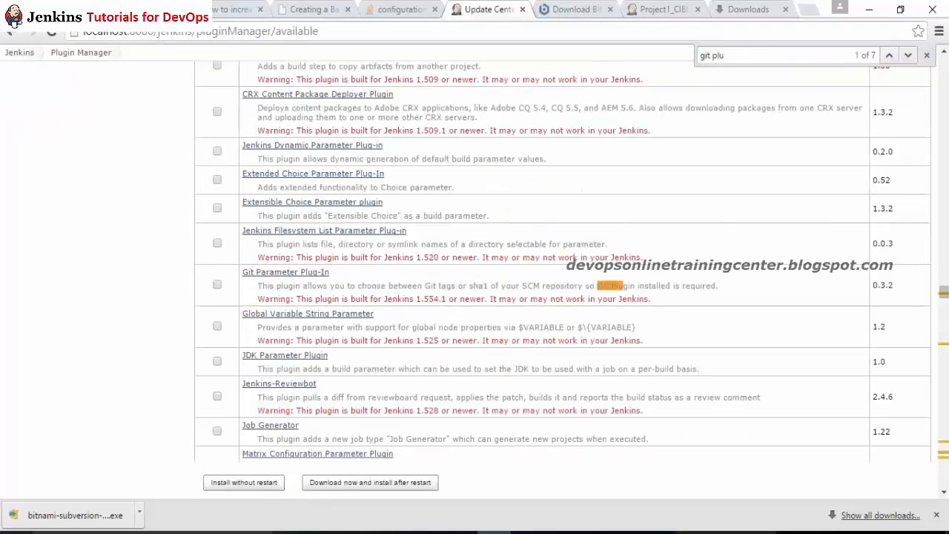
type("gini")
key("BackSpace")
key("Return")
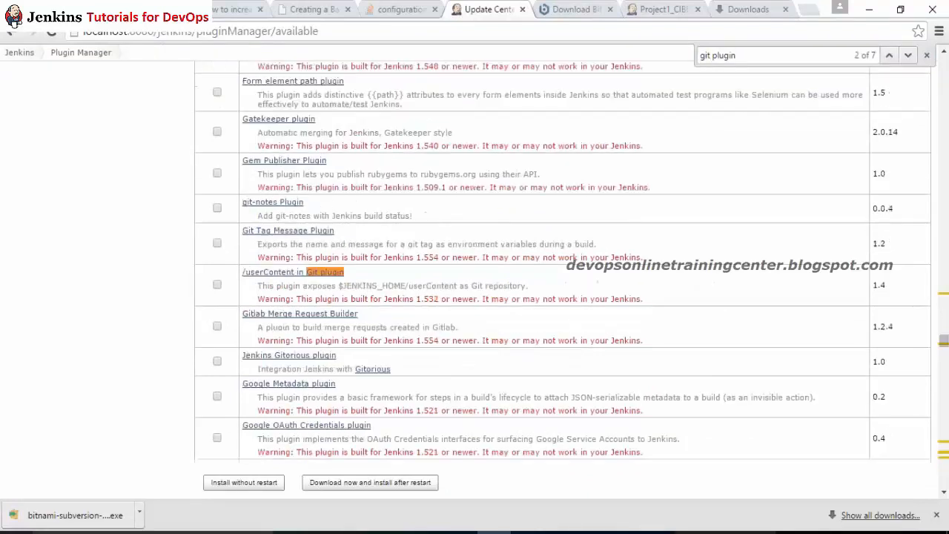
key("Return")
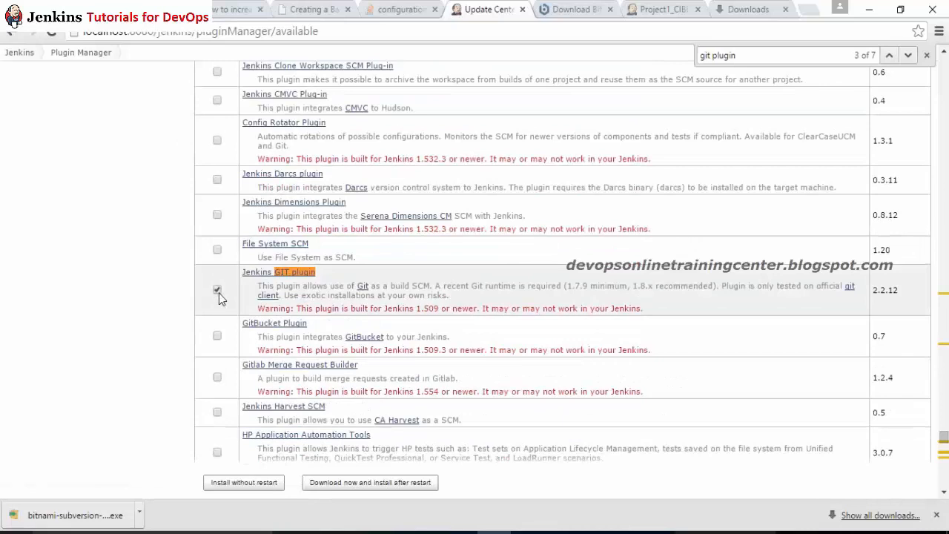
key("Return")
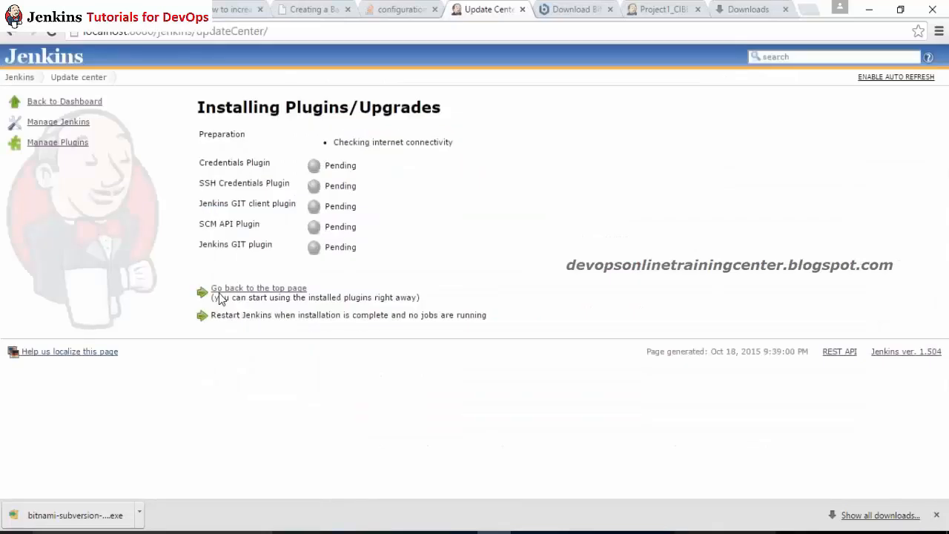
Step: Reload until Credentials, SSH Credentials, GIT client, SCM API and Jenkins GIT plugins show Success
left_click(50, 33)
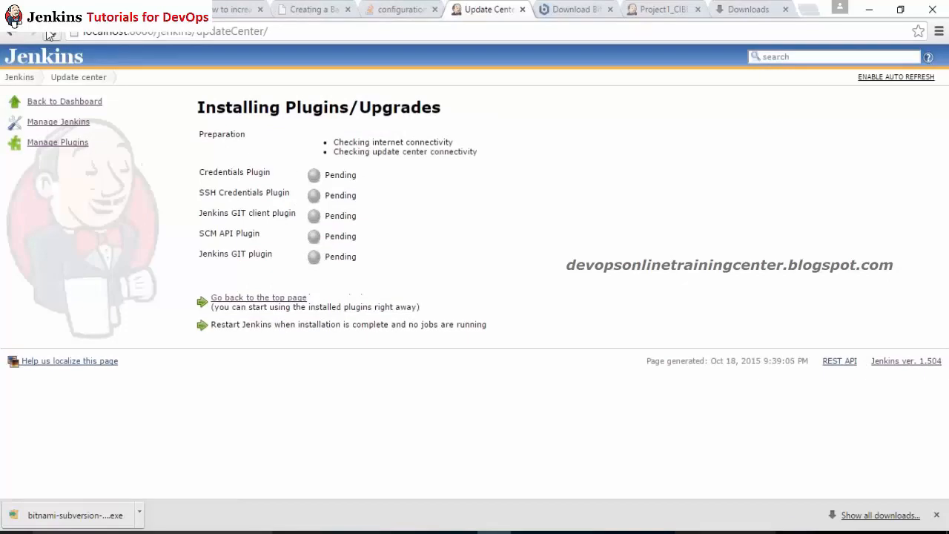
left_click(52, 33)
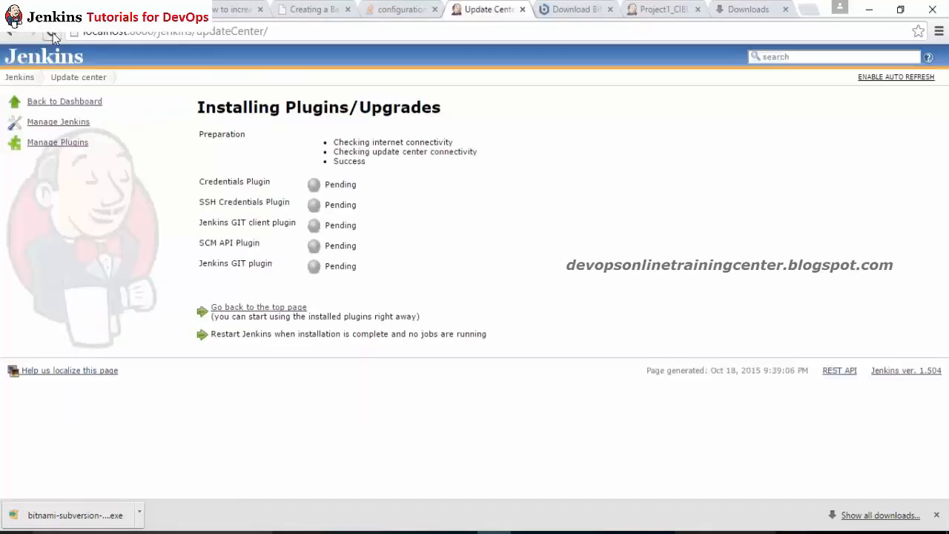
left_click(53, 33)
left_click(52, 32)
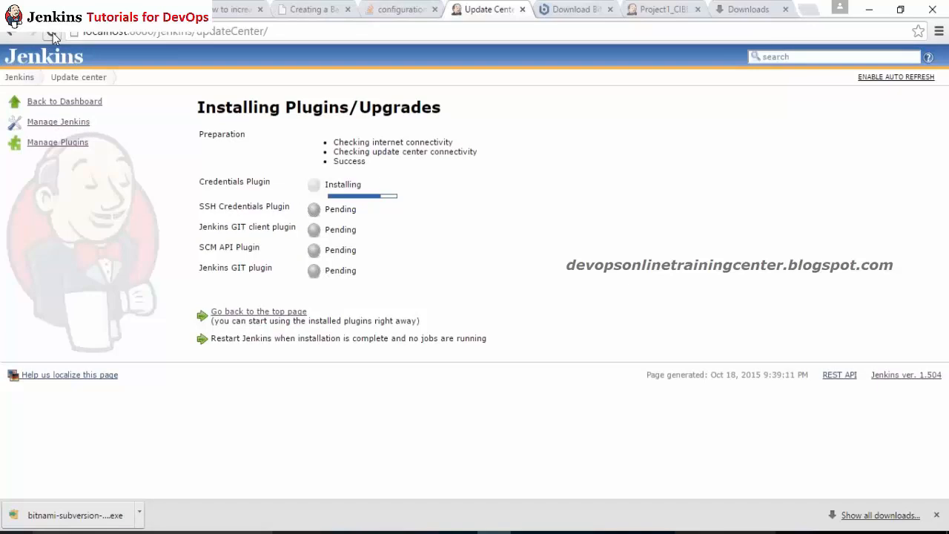
left_click(52, 33)
left_click(53, 32)
left_click(52, 33)
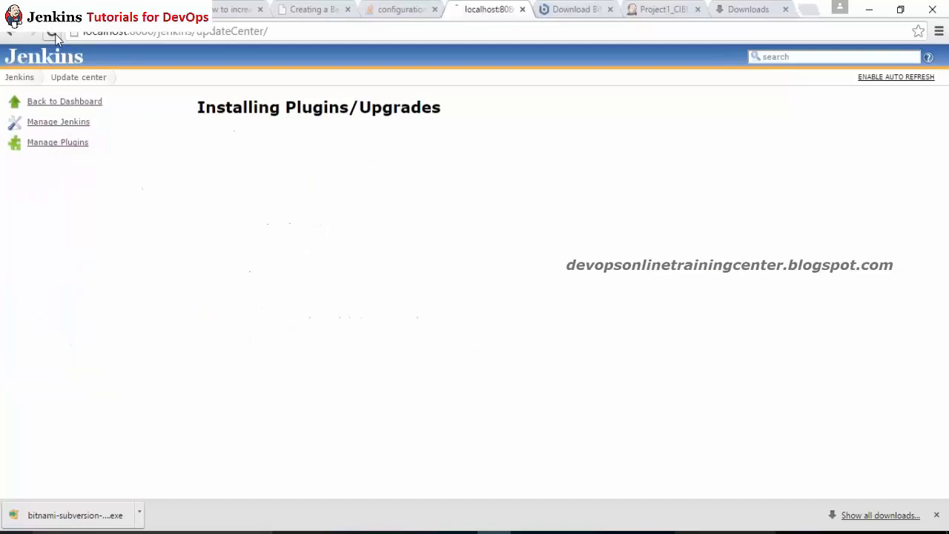
left_click(53, 33)
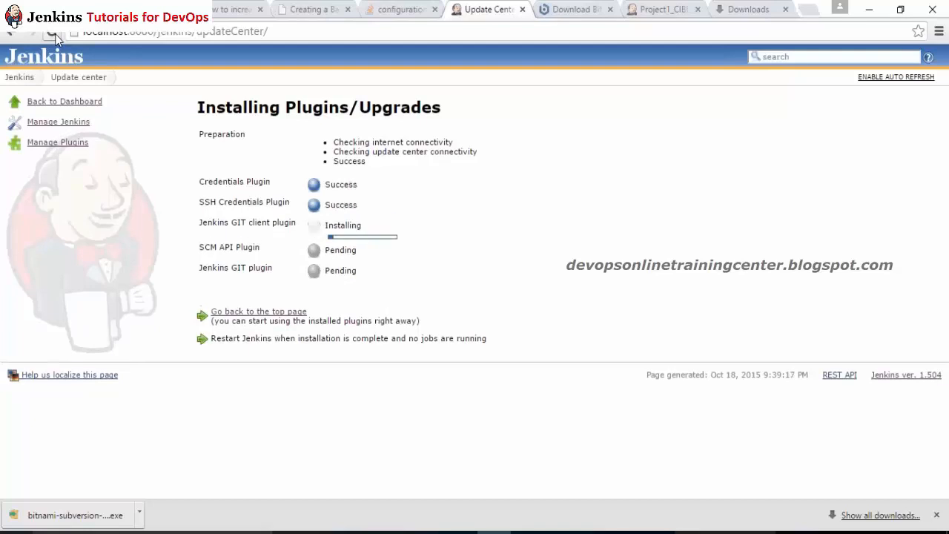
left_click(57, 34)
left_click(57, 35)
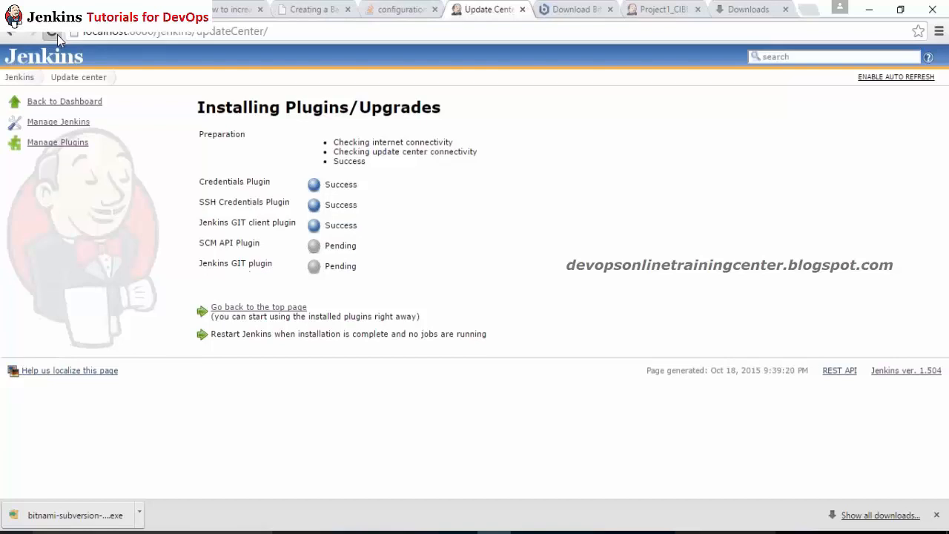
left_click(57, 35)
left_click(57, 35)
left_click(57, 35)
left_click(58, 34)
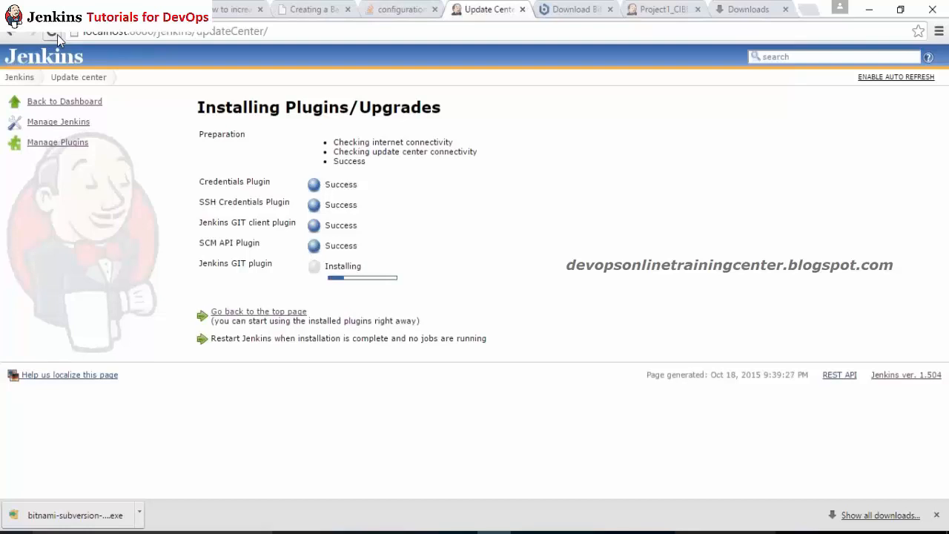
left_click(57, 35)
left_click(57, 35)
left_click(57, 35)
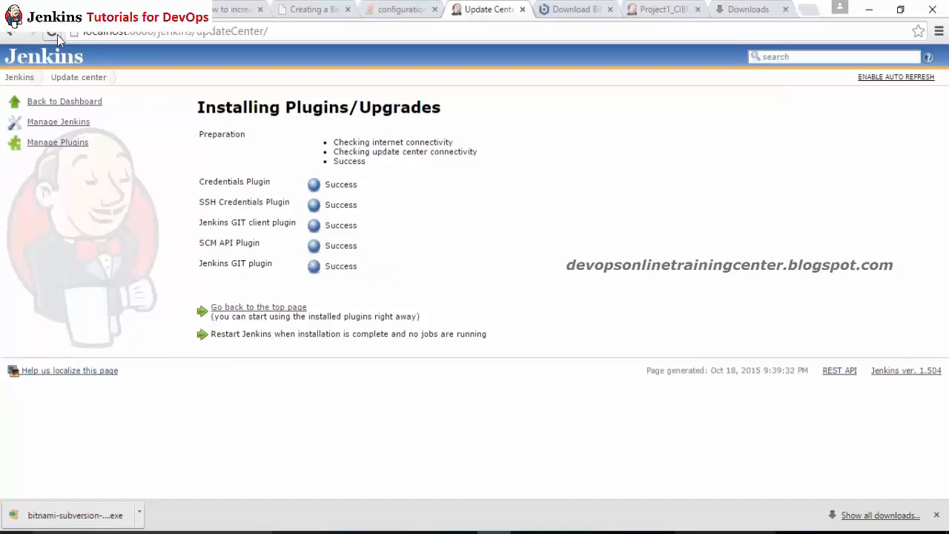
Step: Open Project1_CIBUILD's configuration and select Git under Source Code Management
left_click(30, 80)
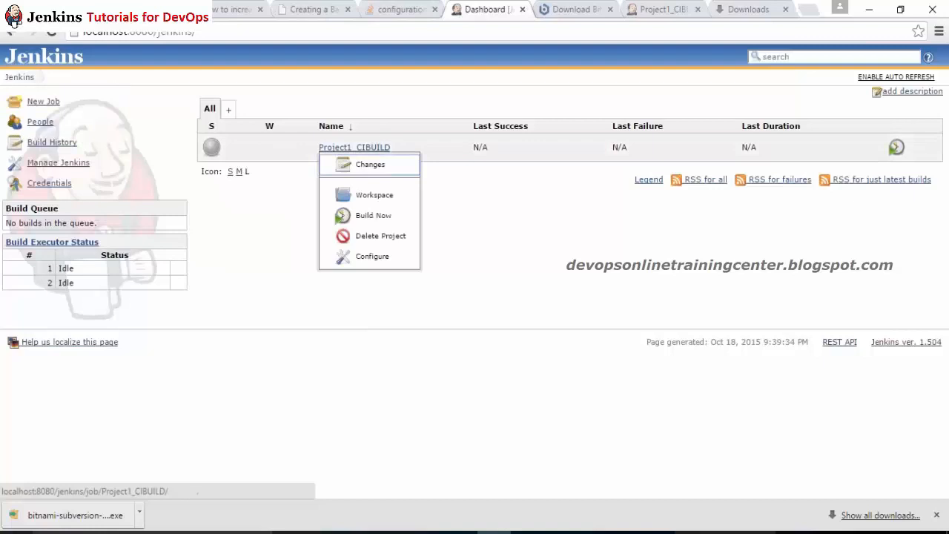
left_click(356, 148)
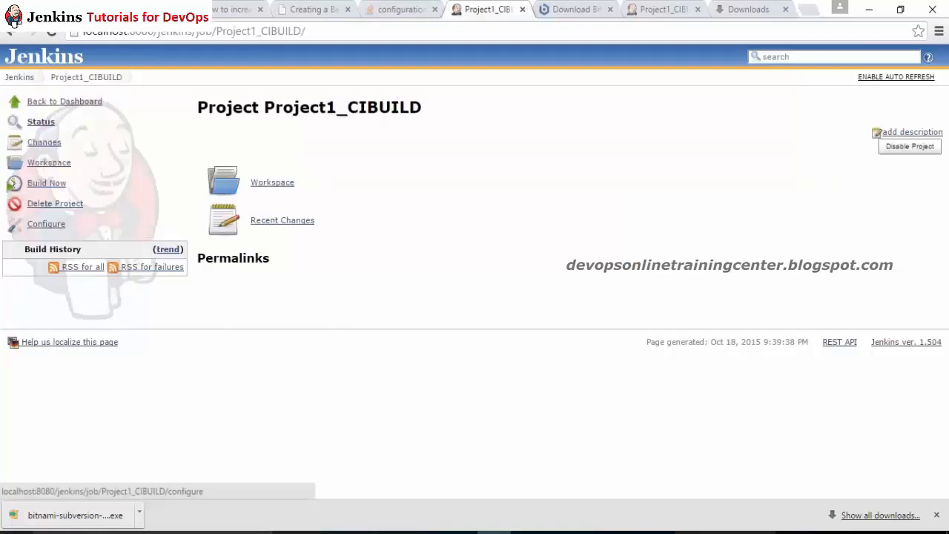
left_click(54, 225)
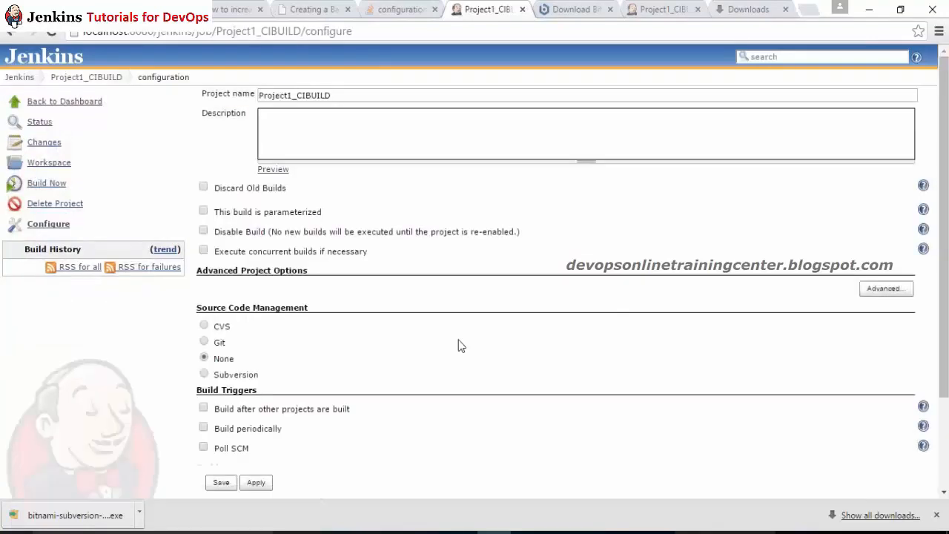
left_click(204, 342)
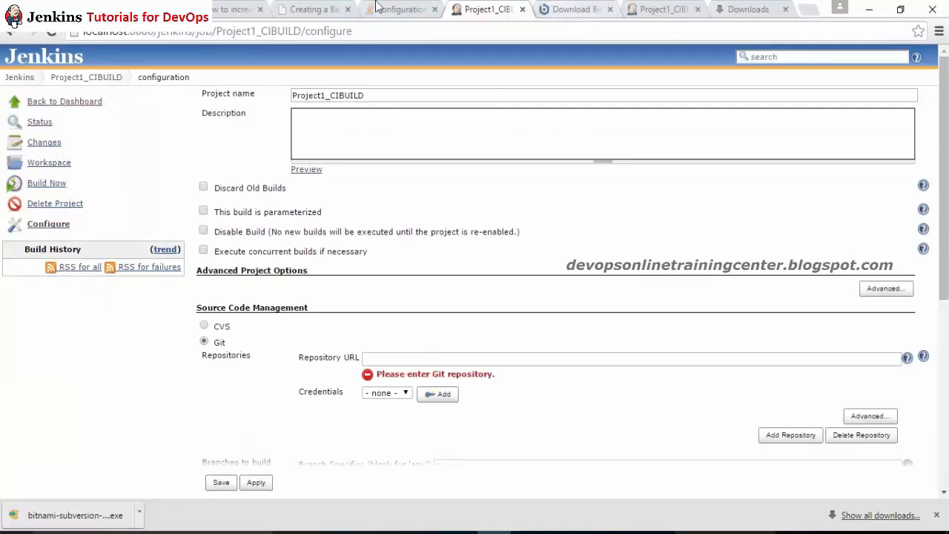
left_click(252, 7)
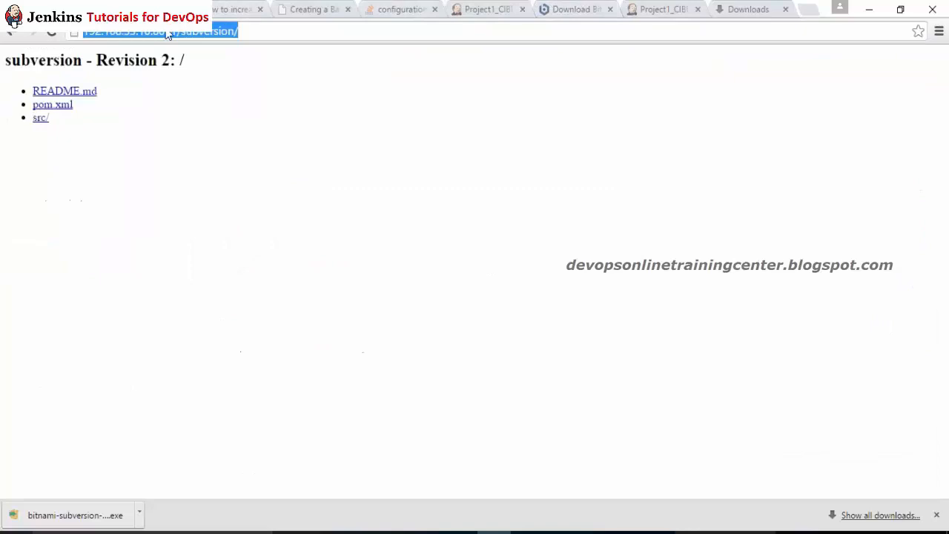
Step: Search Google for github, open the 'repo' repository and copy its HTTPS clone URL
type("github")
key("Return")
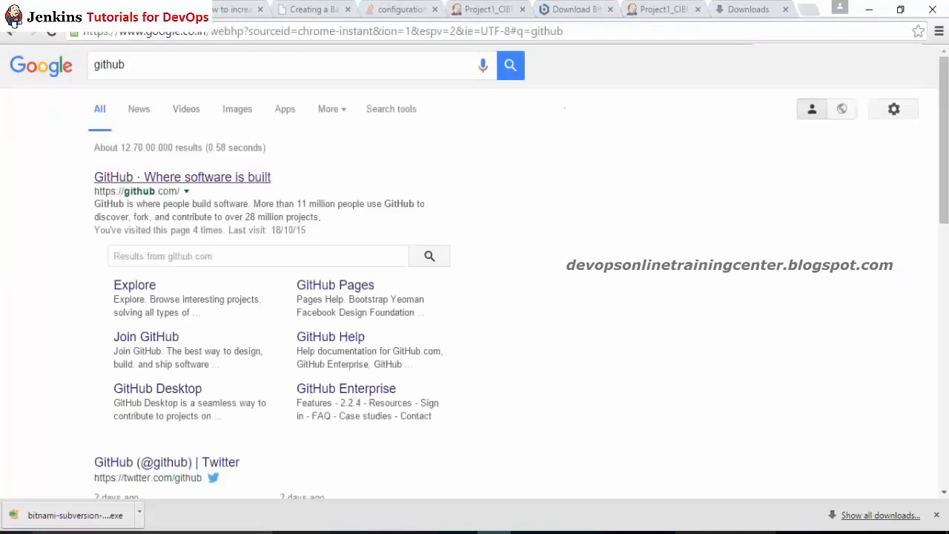
left_click(181, 178)
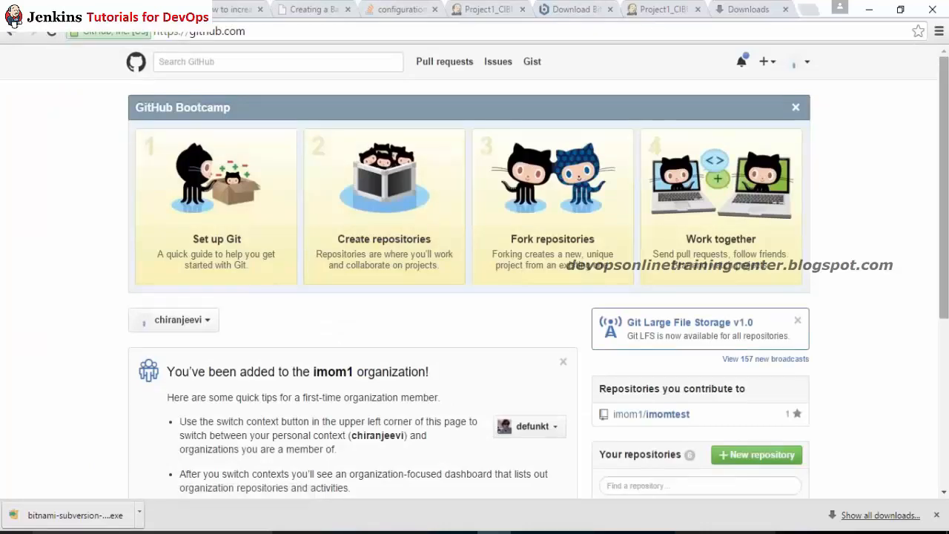
scroll(475, 297, "down", 3)
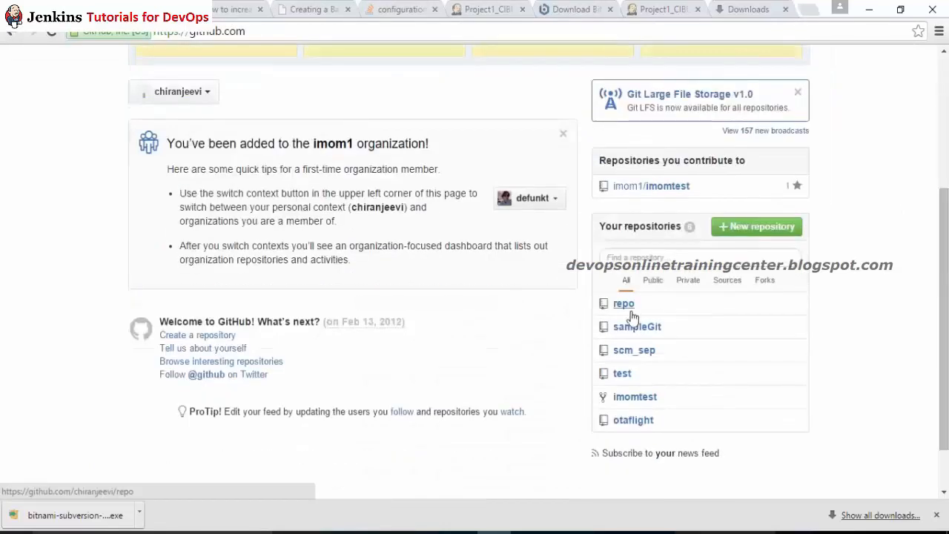
left_click(624, 304)
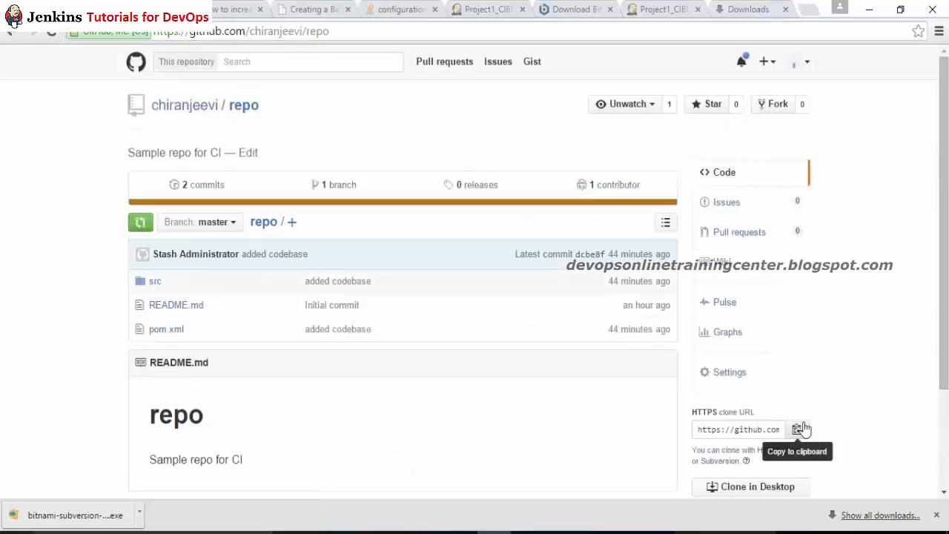
left_click(796, 429)
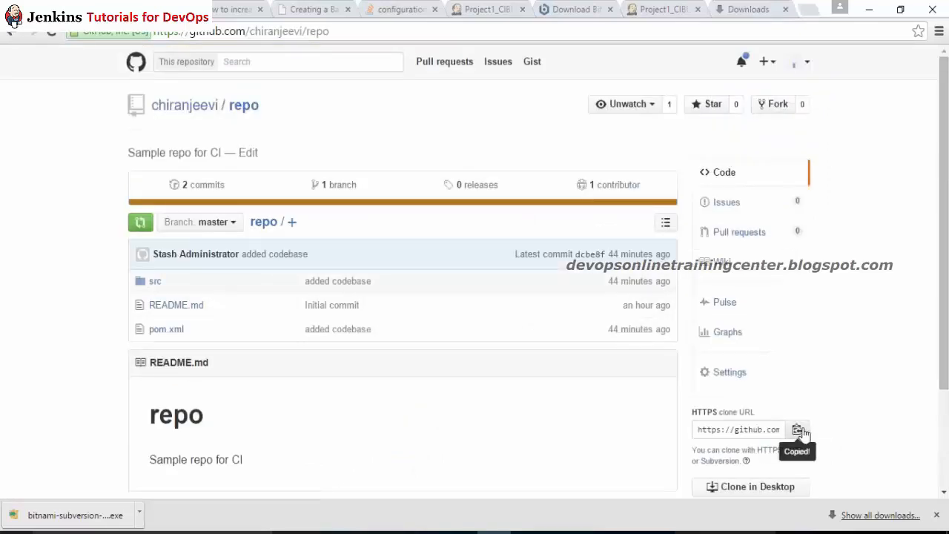
left_click(642, 10)
left_click(503, 9)
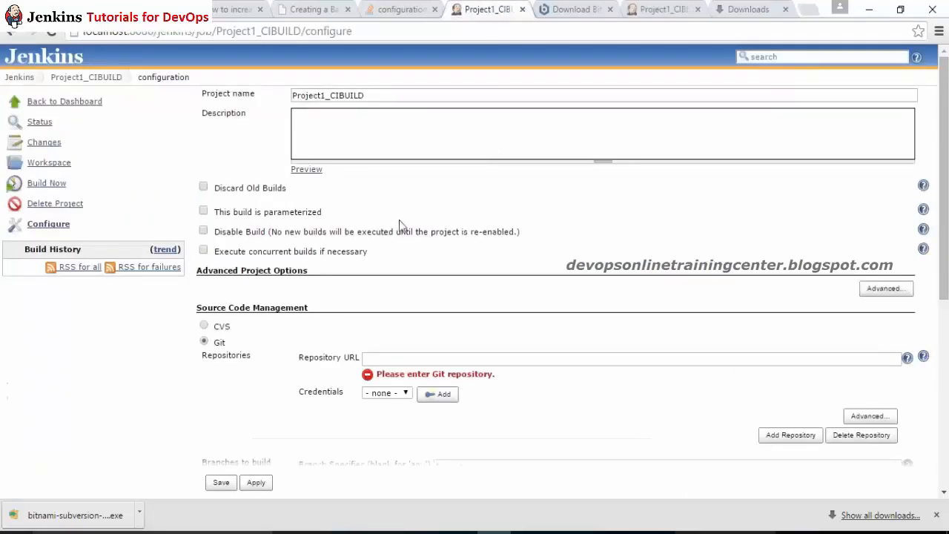
Step: Paste the repo.git URL as the Git Repository URL and select the stored Git credentials
left_click(395, 359)
type("https://github.com/chiranjeevi/repo.git")
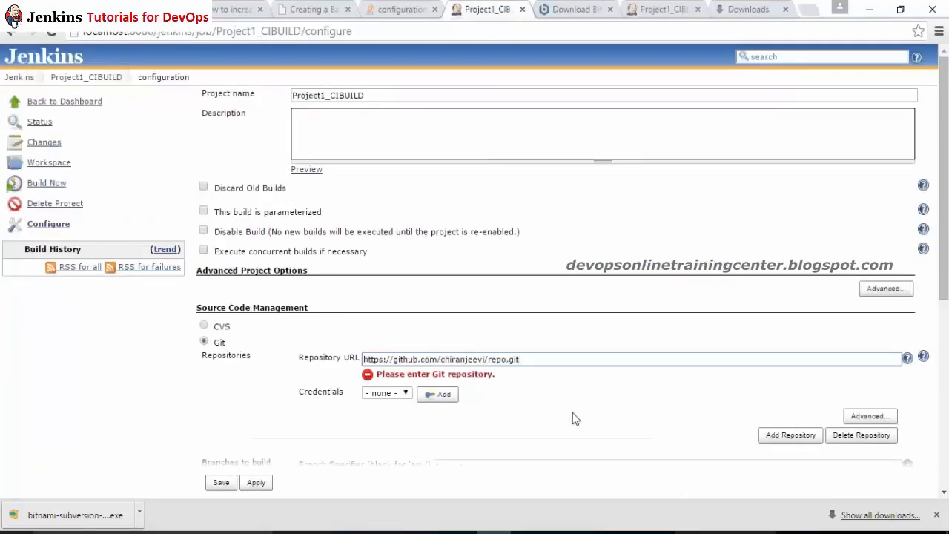
left_click(576, 440)
left_click(443, 394)
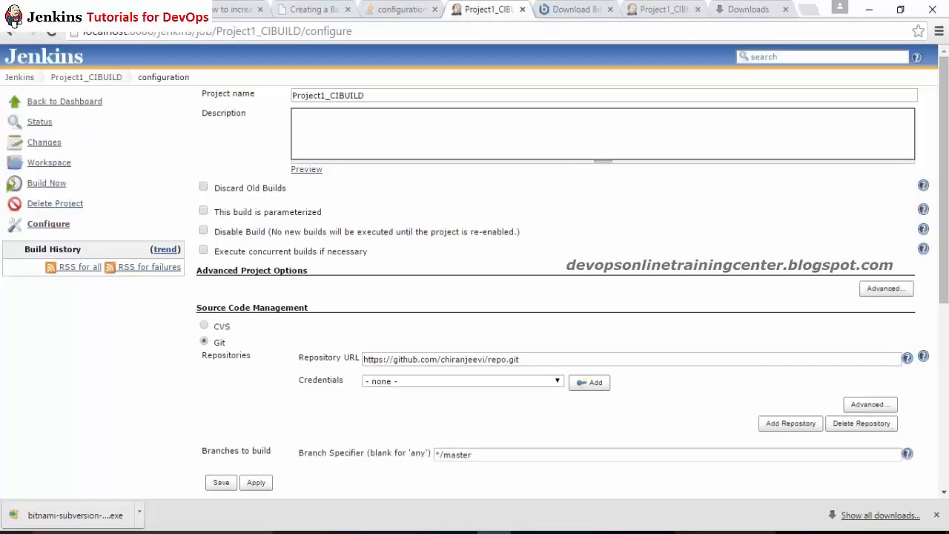
left_click(556, 381)
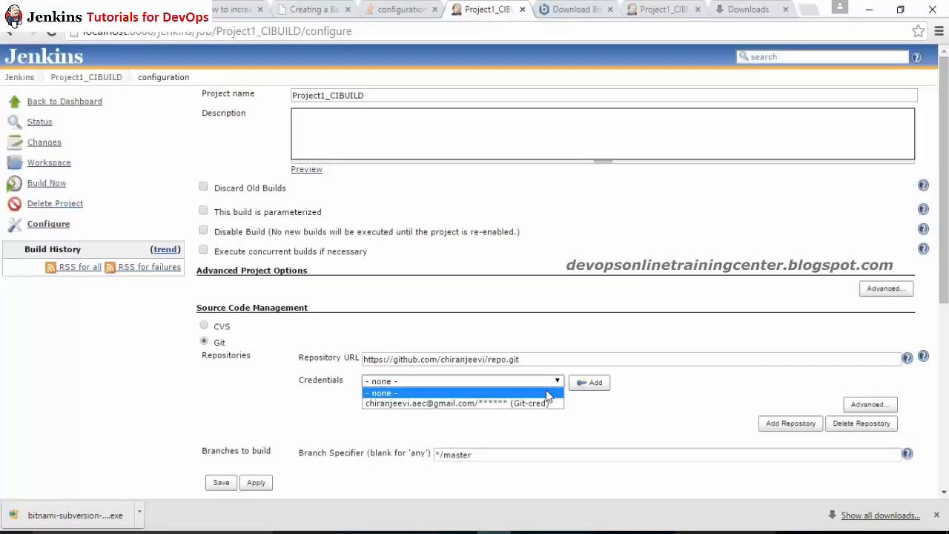
left_click(543, 406)
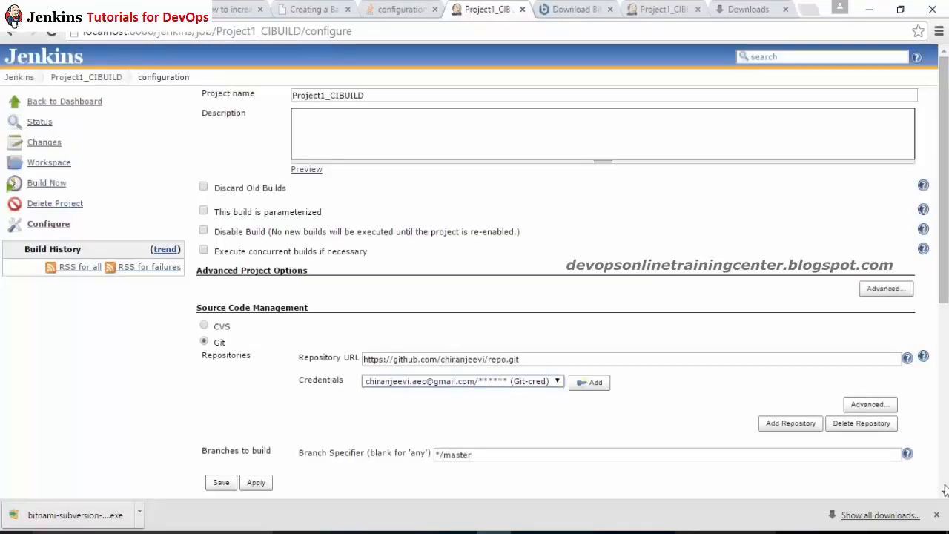
Step: Add an Execute Windows batch command build step and begin its command with set M2_HOME=
scroll(821, 420, "down", 3)
scroll(474, 267, "down", 5)
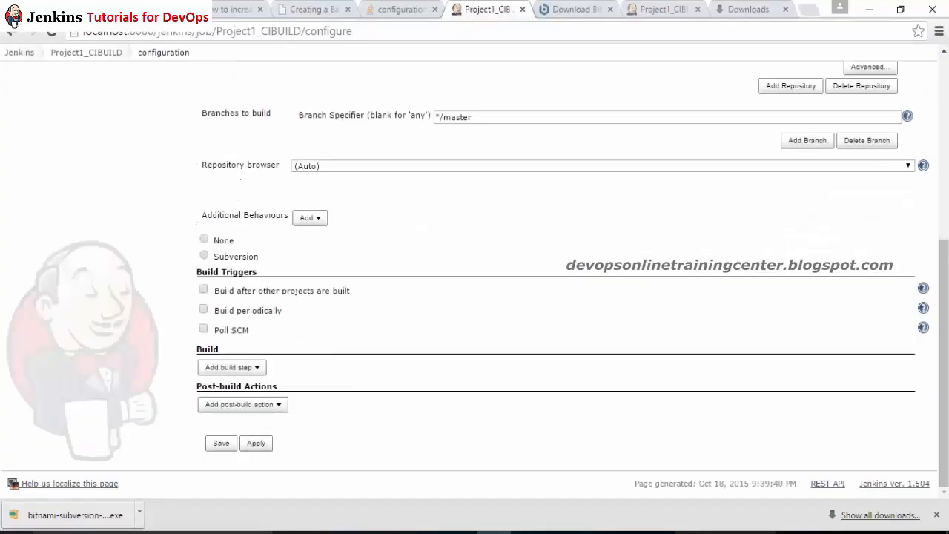
left_click(256, 367)
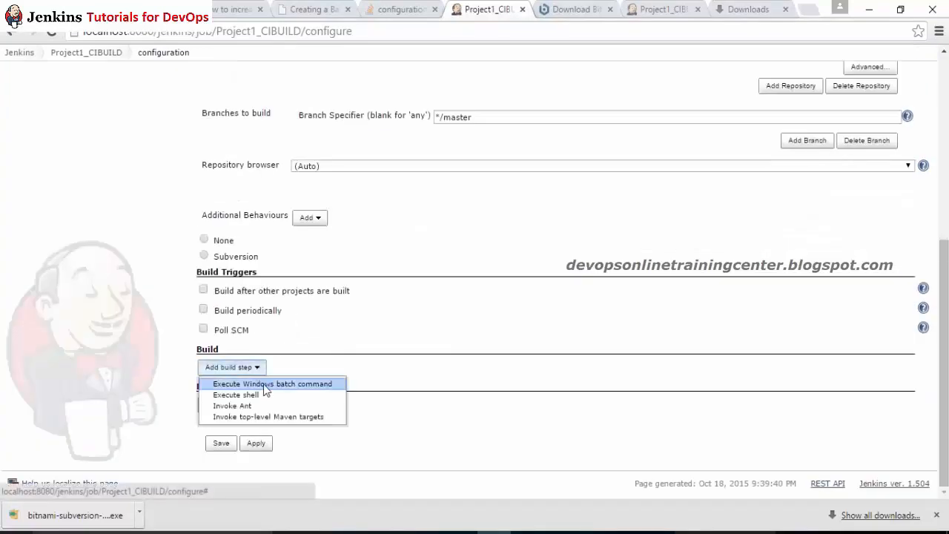
left_click(267, 387)
left_click(289, 381)
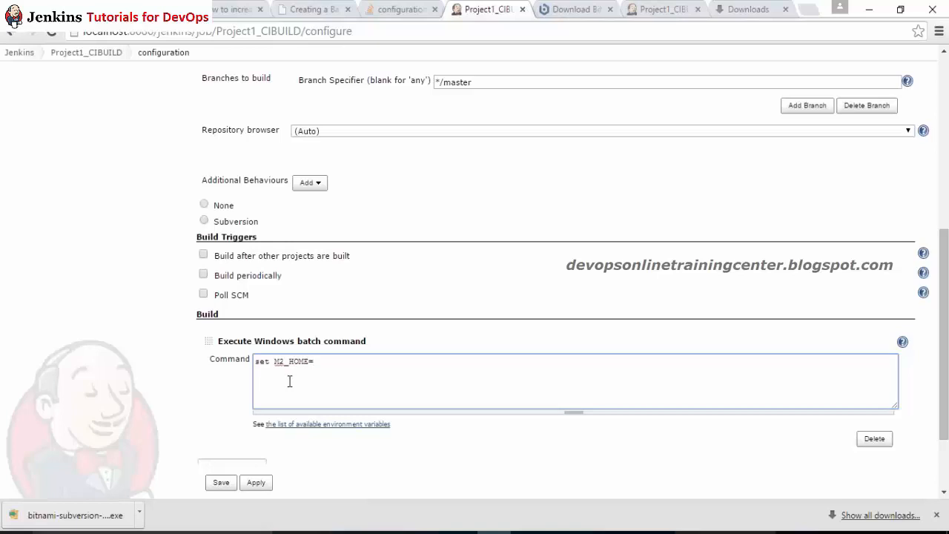
Step: Copy the path G:\g_drive_imp\Maven_Practice_Online\apache-maven-3.1.1 from File Explorer's address bar
left_click(317, 531)
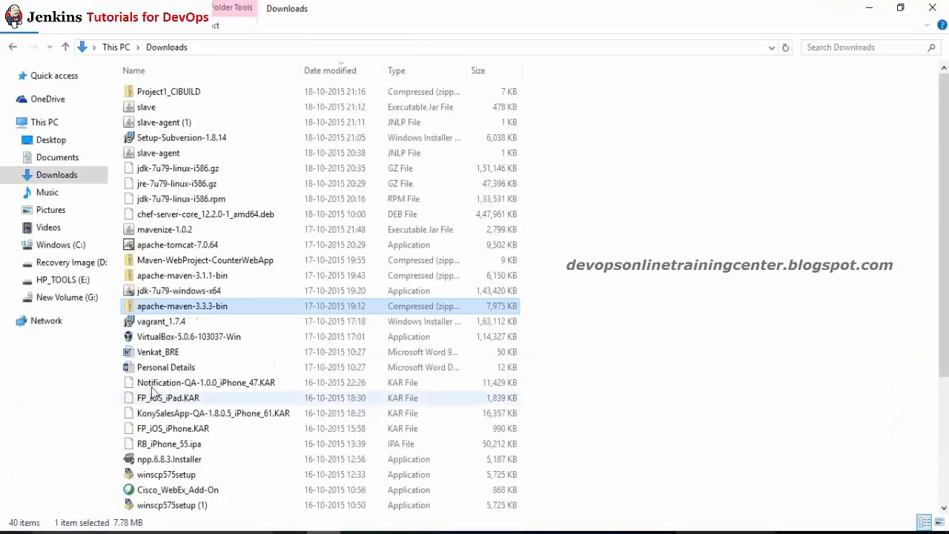
left_click(63, 299)
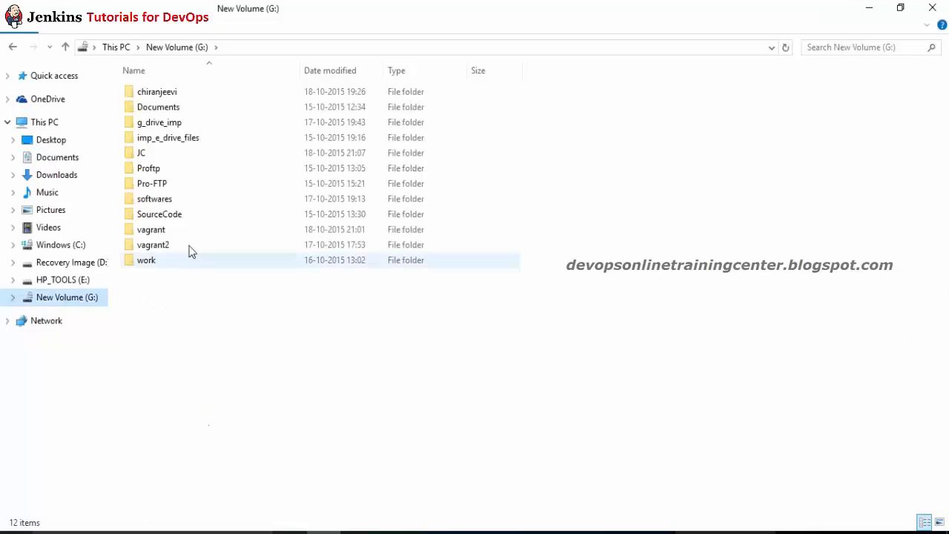
double_click(216, 123)
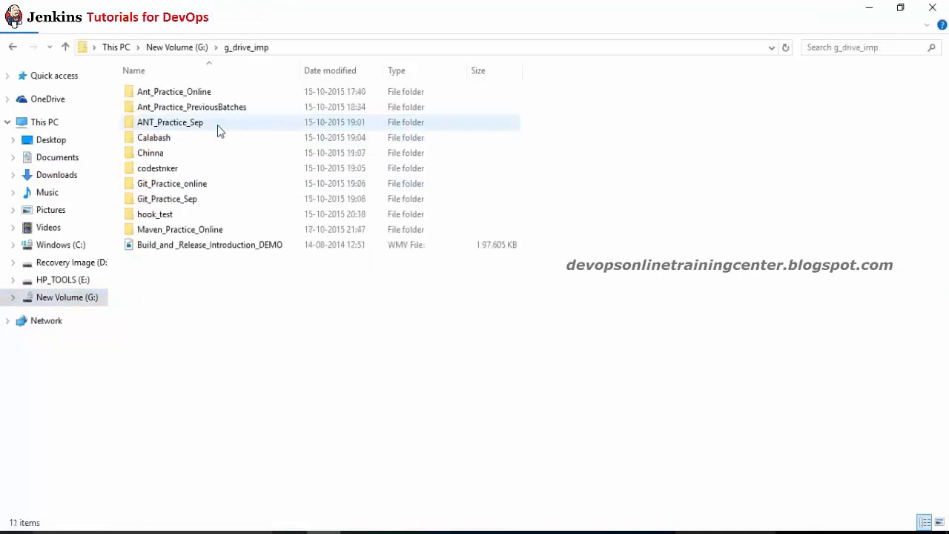
double_click(195, 229)
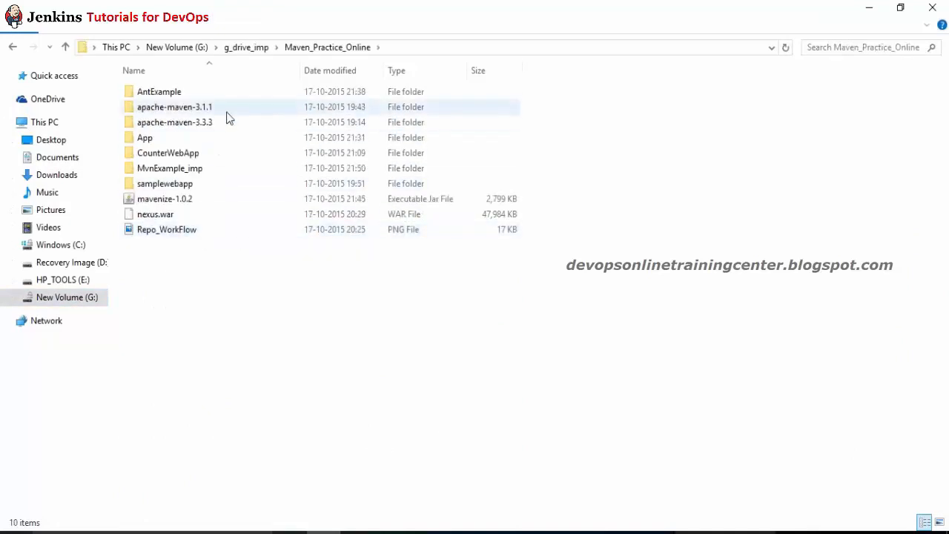
double_click(227, 109)
left_click(486, 49)
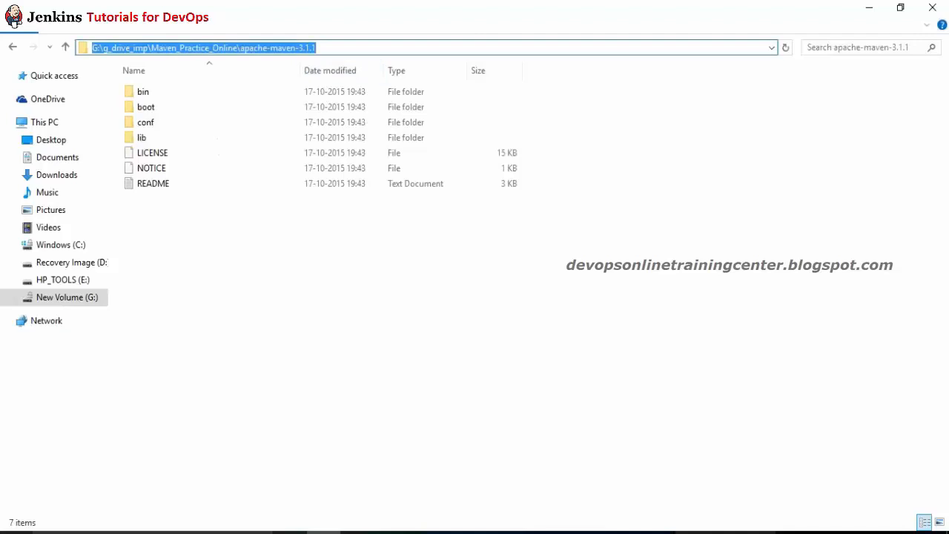
key("ctrl+c")
key("alt+Tab")
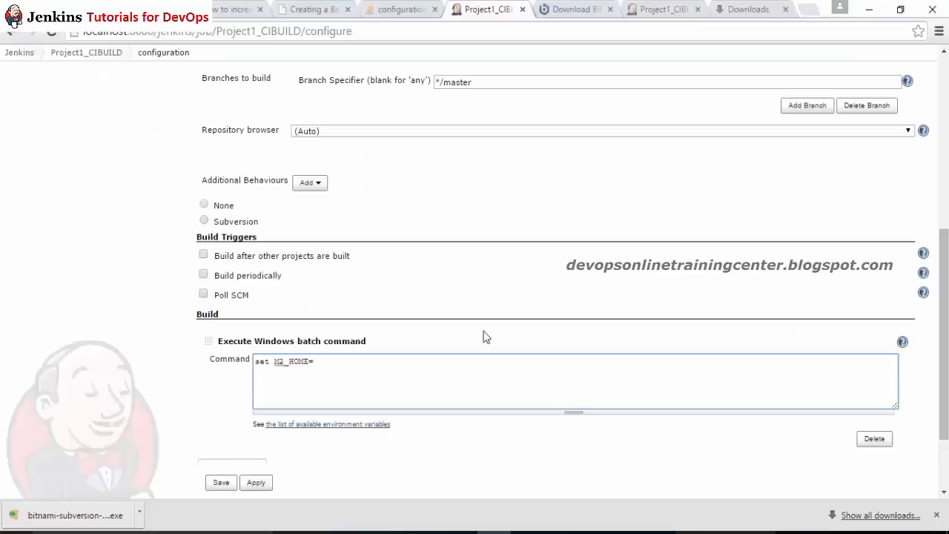
Step: Paste the apache-maven-3.1.1 path after set M2_HOME=, add mvn clean install, and save
key("ctrl+v")
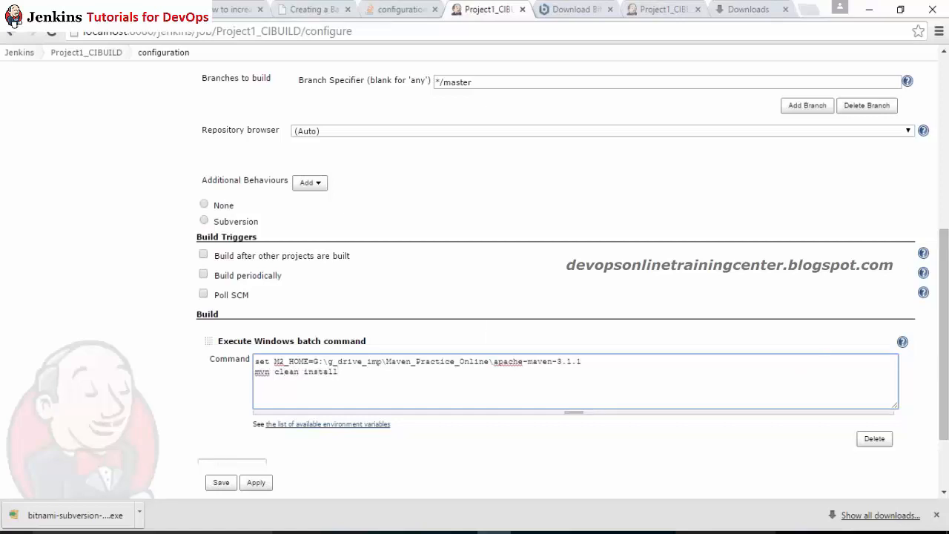
left_click(255, 482)
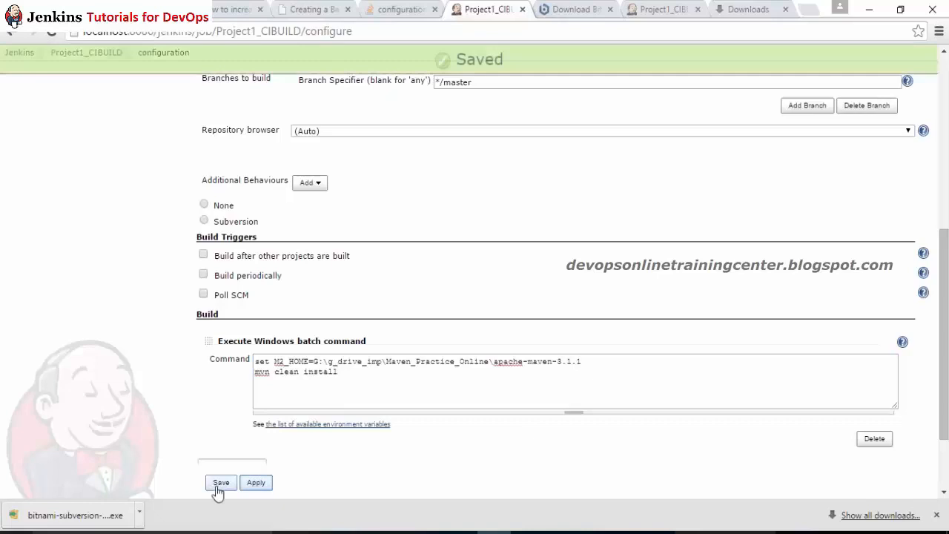
left_click(221, 483)
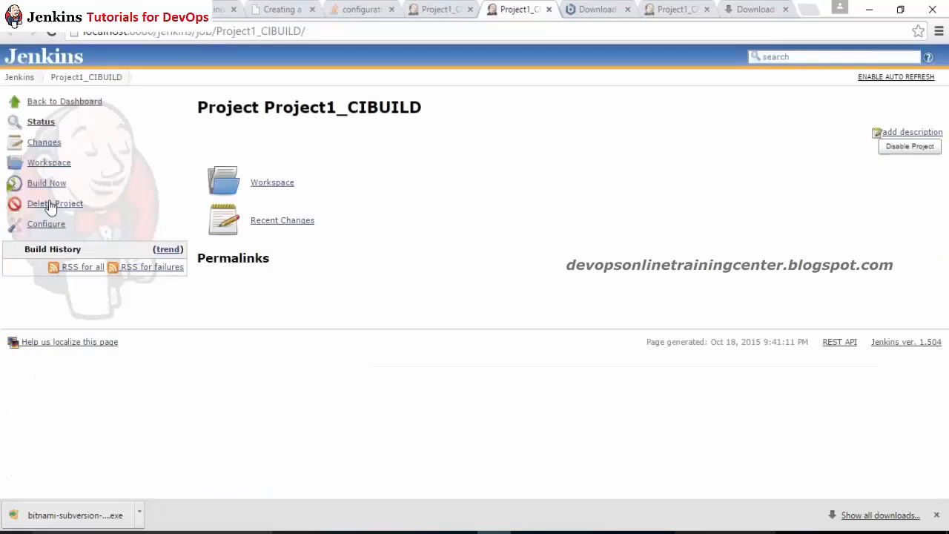
Step: Start build #1 of Project1_CIBUILD and read the 'mvn' is not recognized console error
left_click(59, 186)
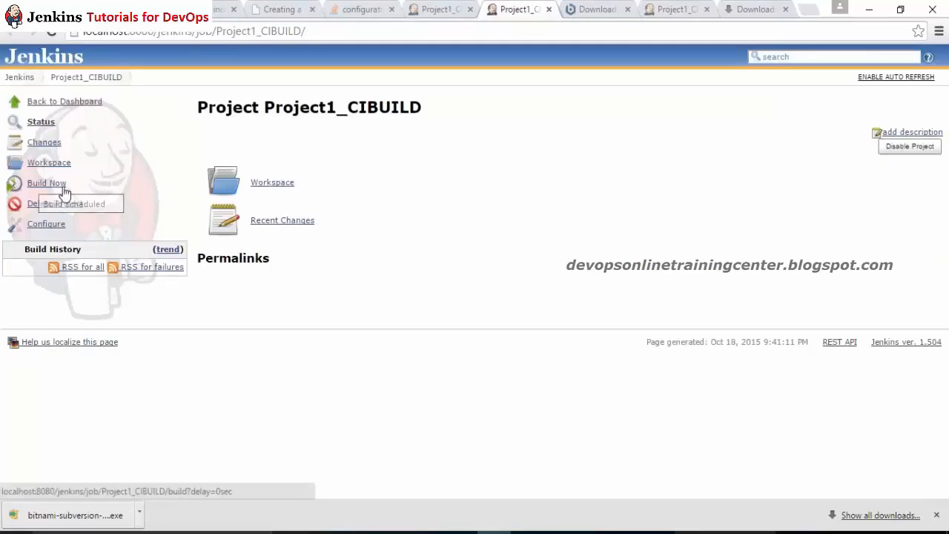
left_click(52, 35)
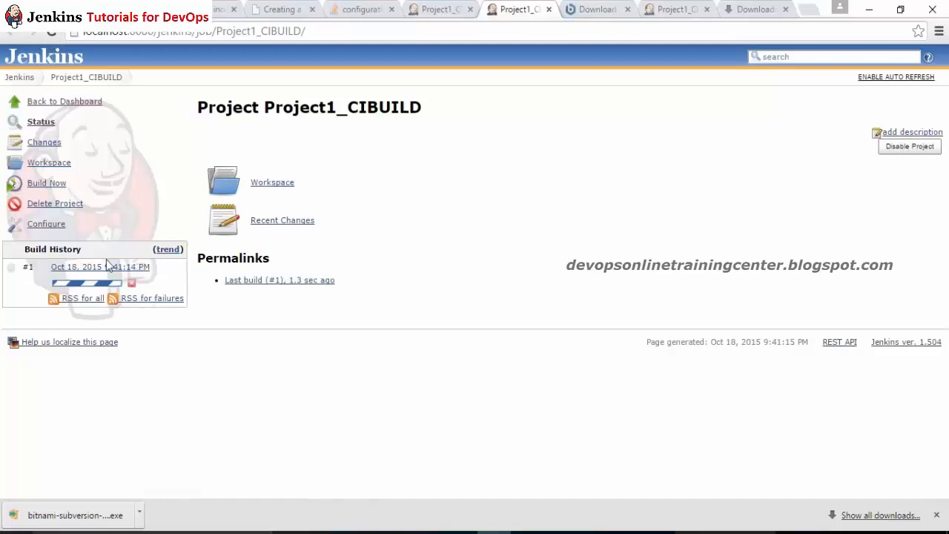
left_click(87, 283)
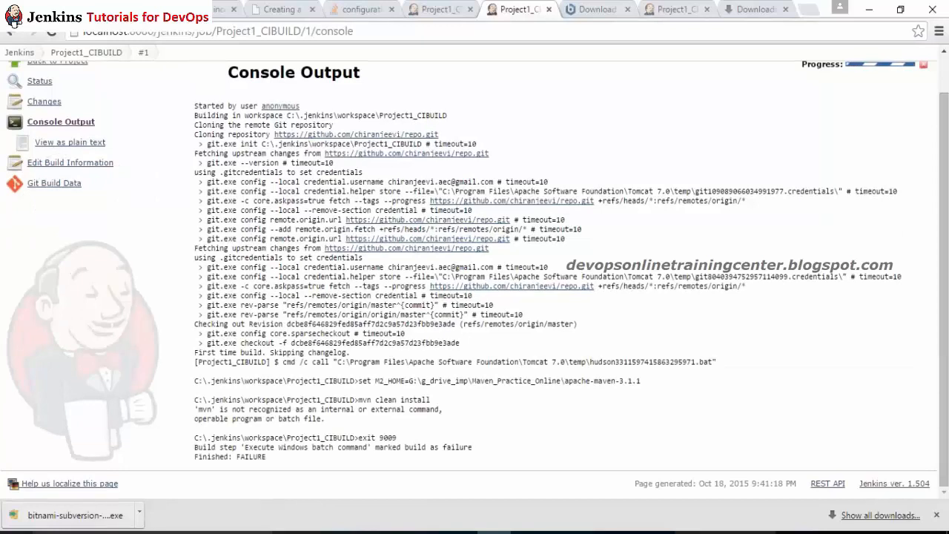
left_click_drag(217, 409, 288, 412)
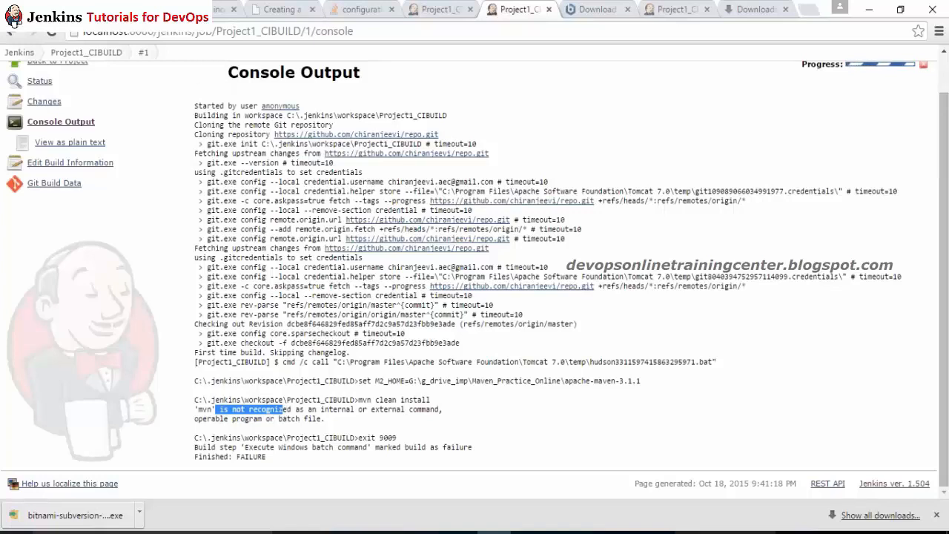
left_click(399, 378)
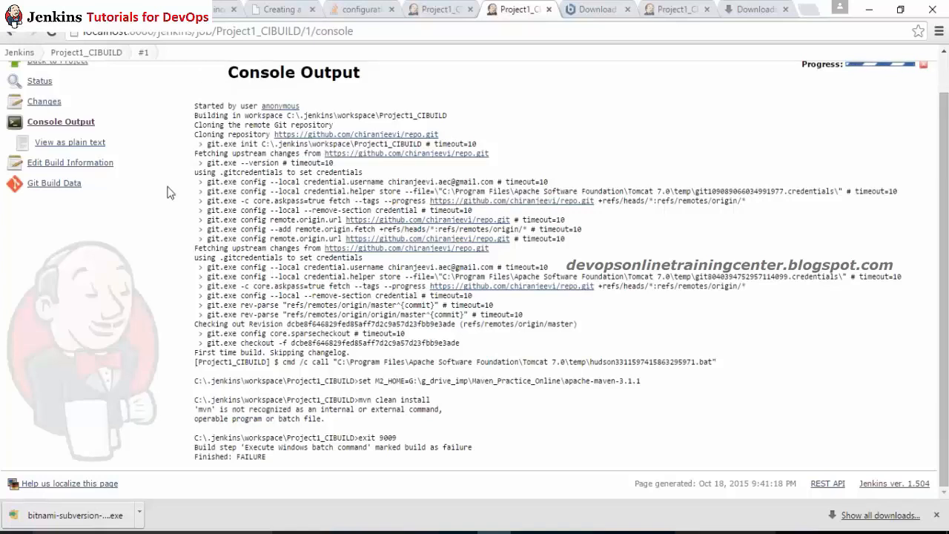
Step: Check the workspace and build #1's console output again, then go back to the dashboard
left_click(86, 52)
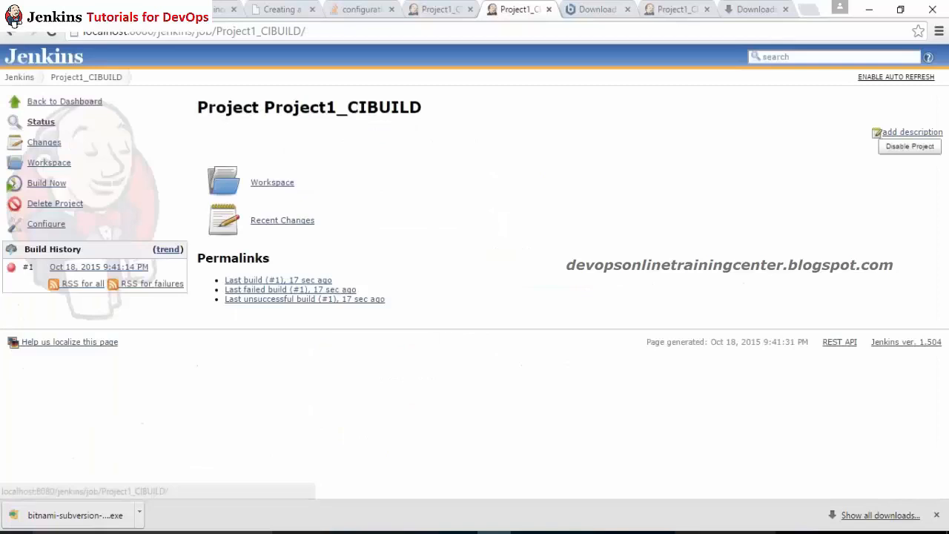
left_click(49, 163)
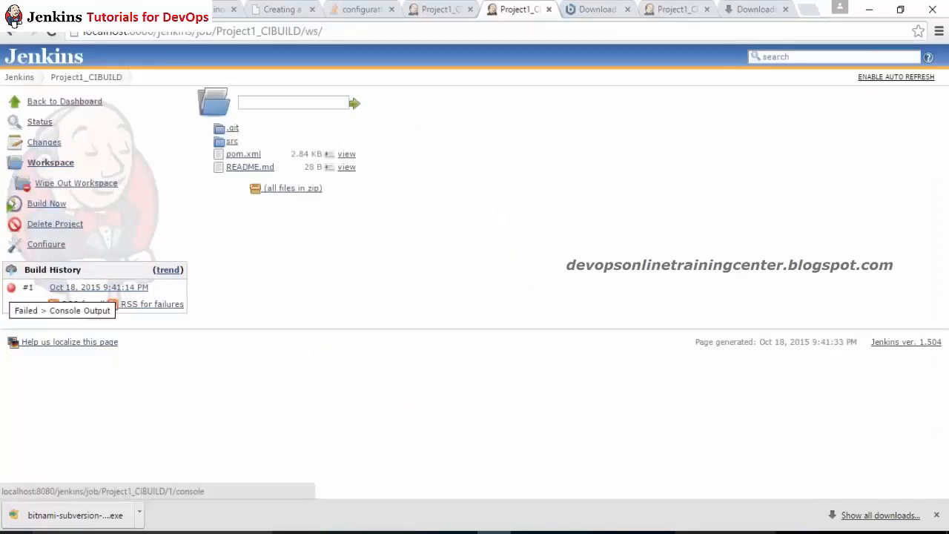
left_click(11, 287)
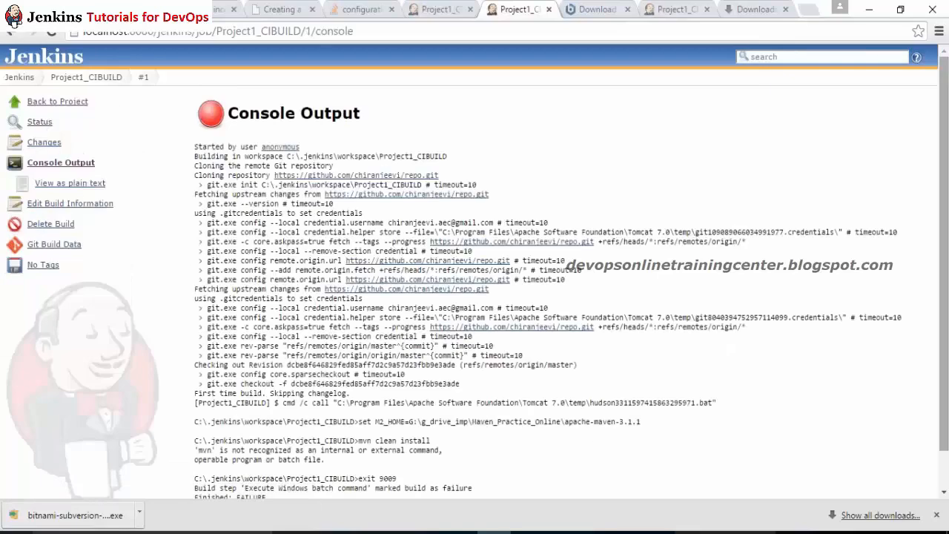
scroll(598, 436, "down", 1)
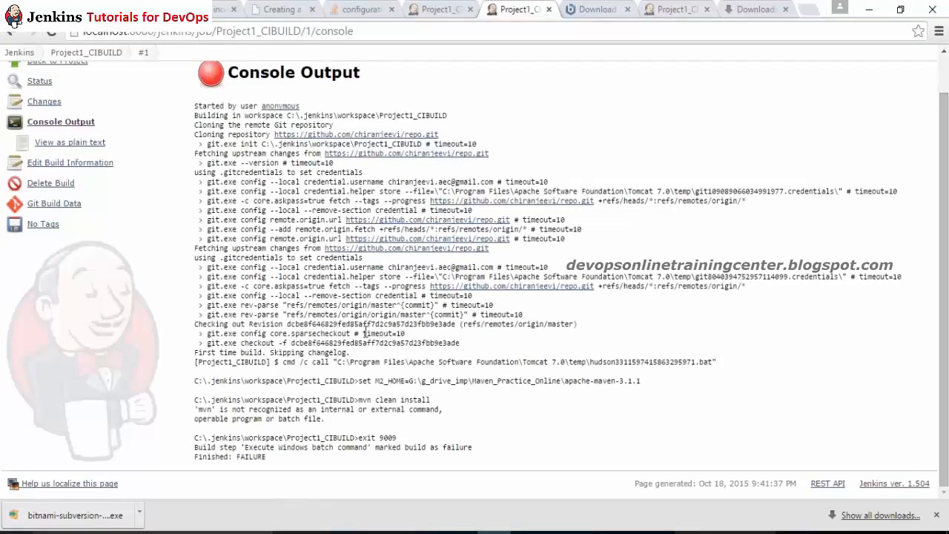
left_click_drag(361, 411, 371, 432)
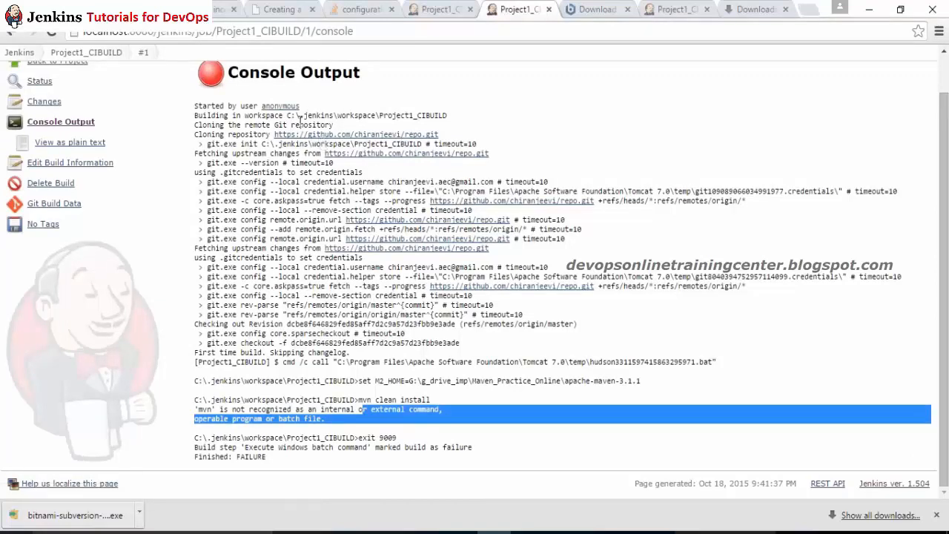
left_click_drag(288, 115, 304, 121)
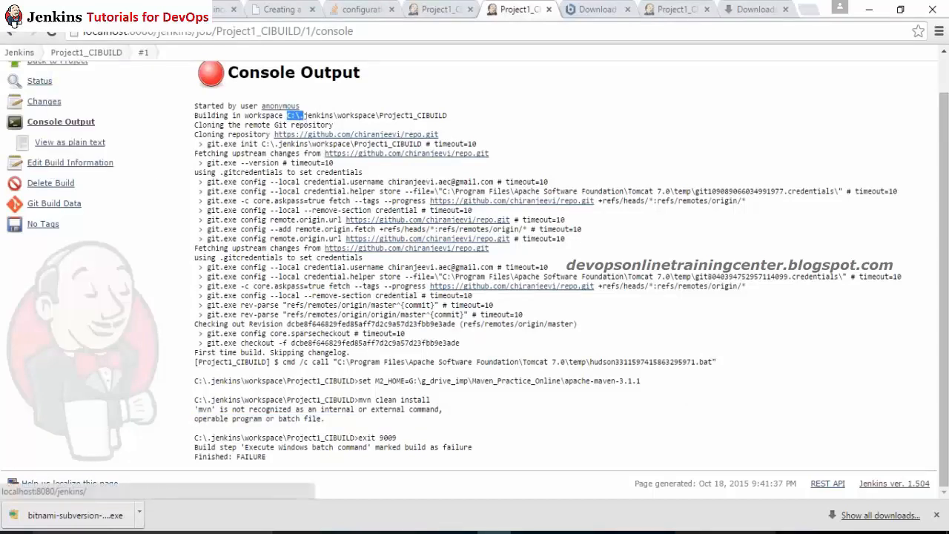
left_click(19, 52)
mouse_move(22, 77)
left_click(87, 168)
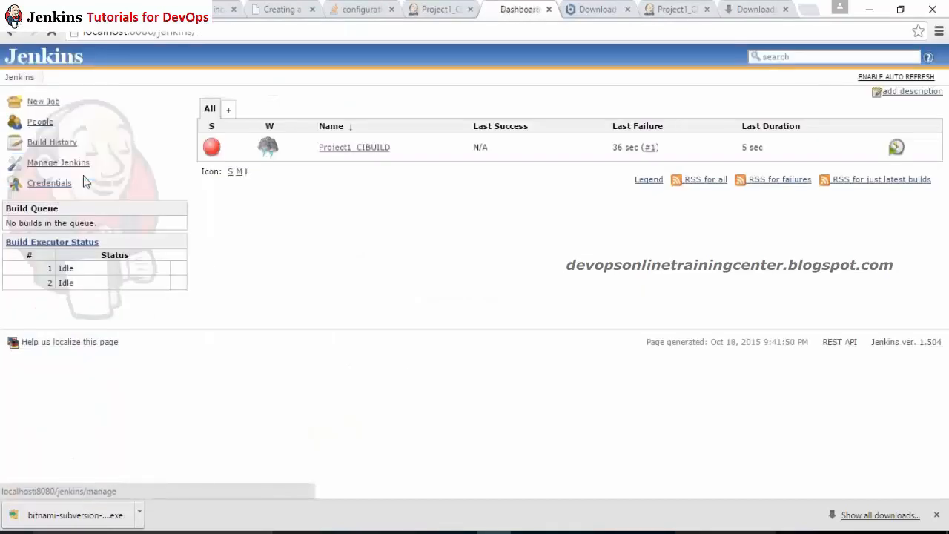
Step: Create a new Dumb Slave node named Win_Slave
left_click_drag(943, 297, 942, 440)
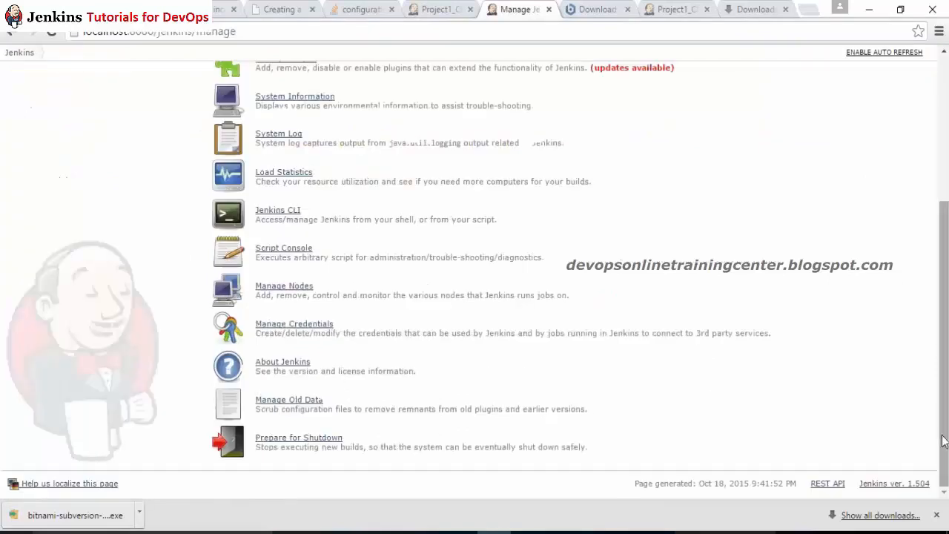
left_click(283, 286)
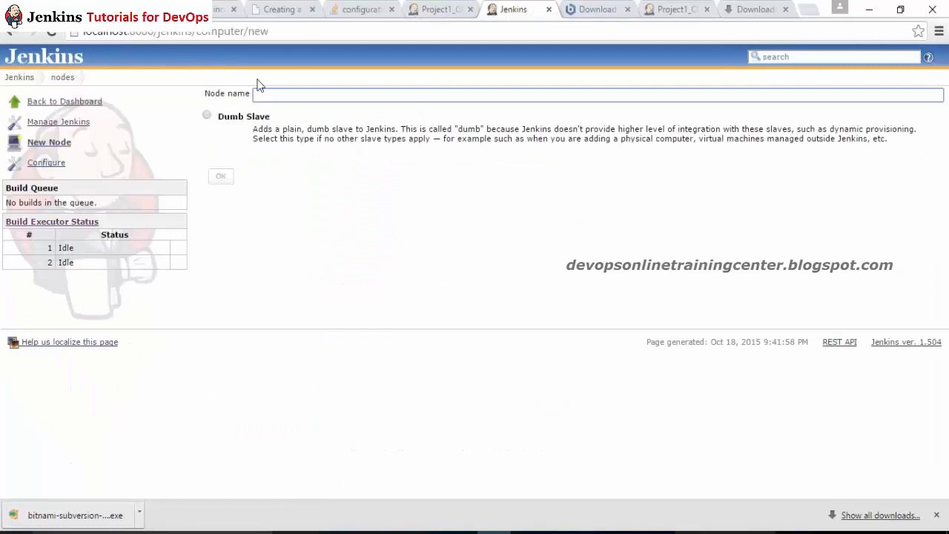
type("Win")
key("Down")
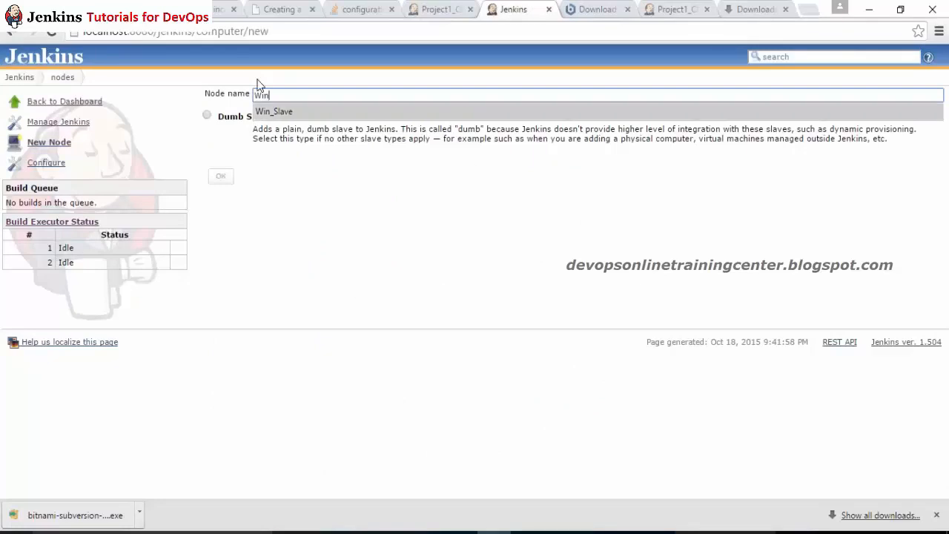
key("Return")
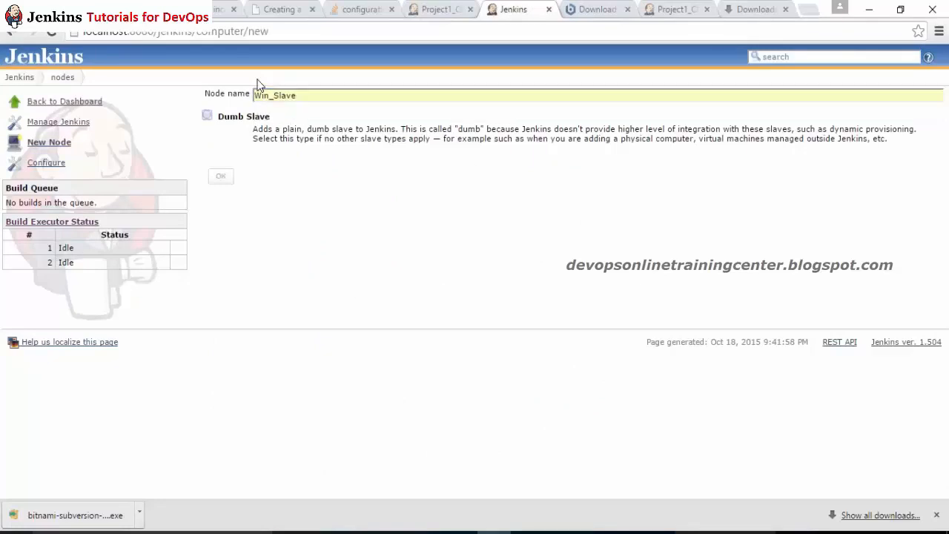
left_click(207, 116)
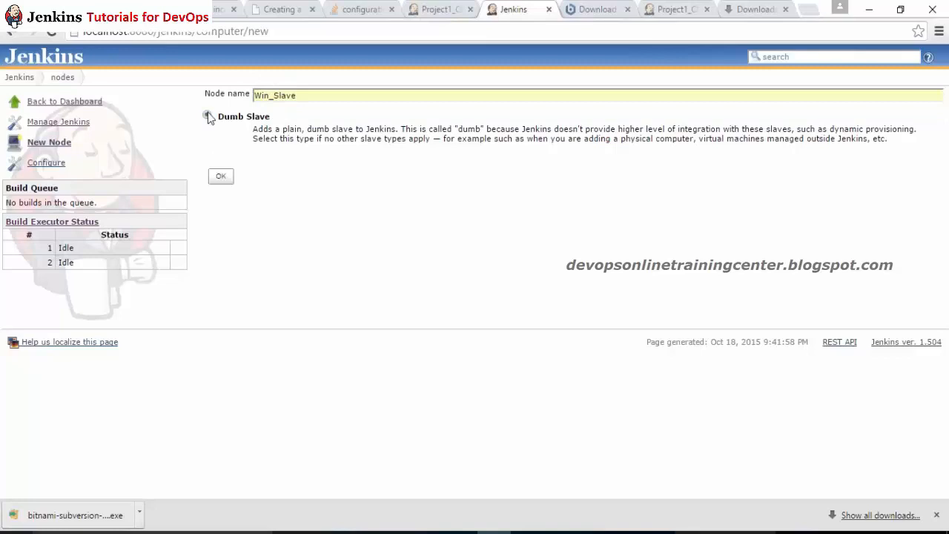
left_click(220, 176)
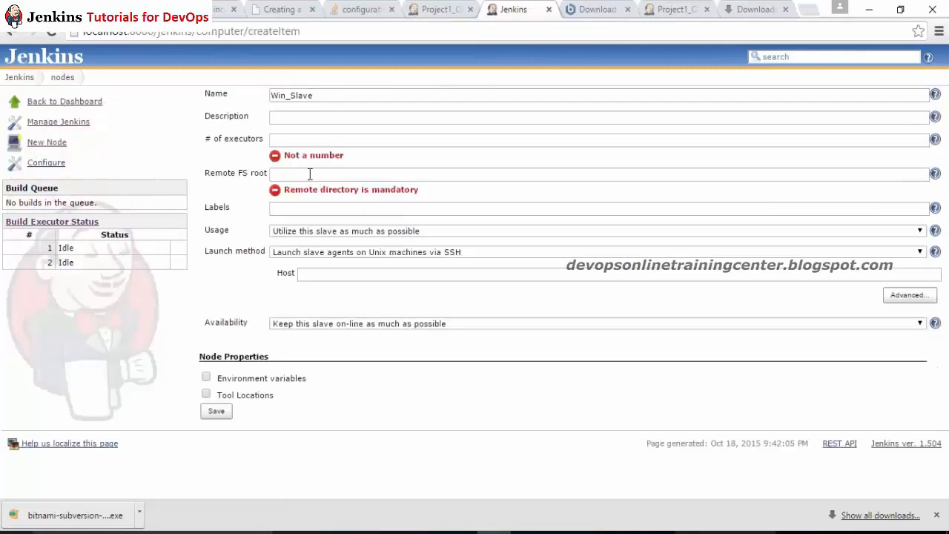
Step: Give Win_Slave remote root G:\JC, Java Web Start launching and 1 executor, then save
left_click(309, 174)
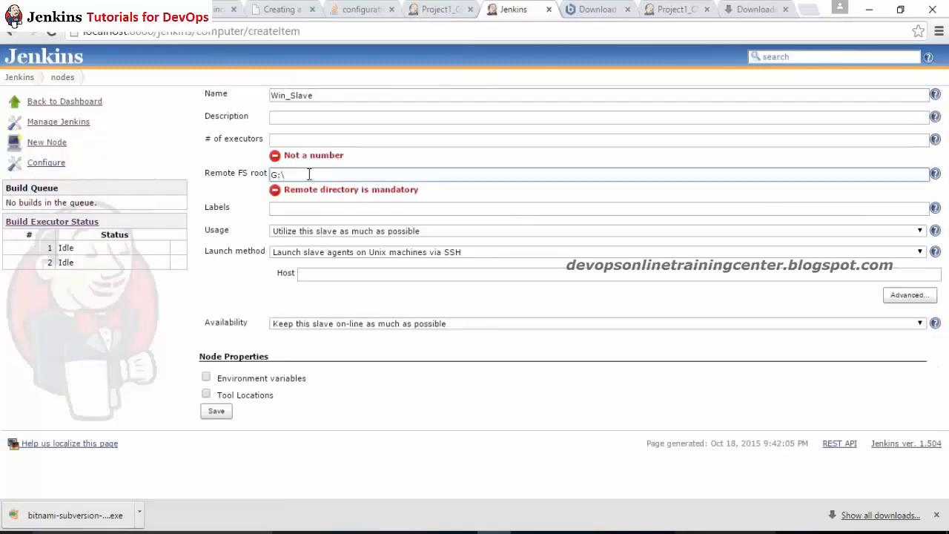
left_click(245, 172)
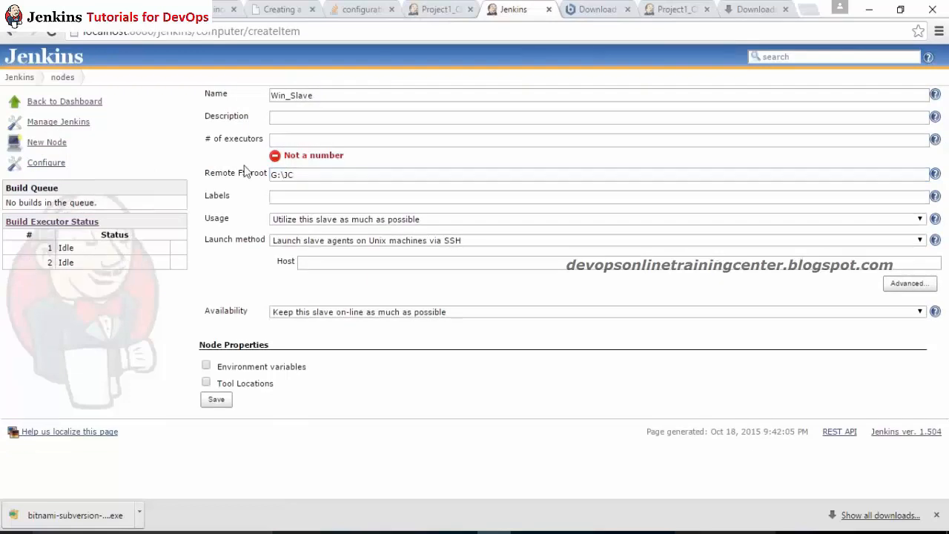
left_click(367, 240)
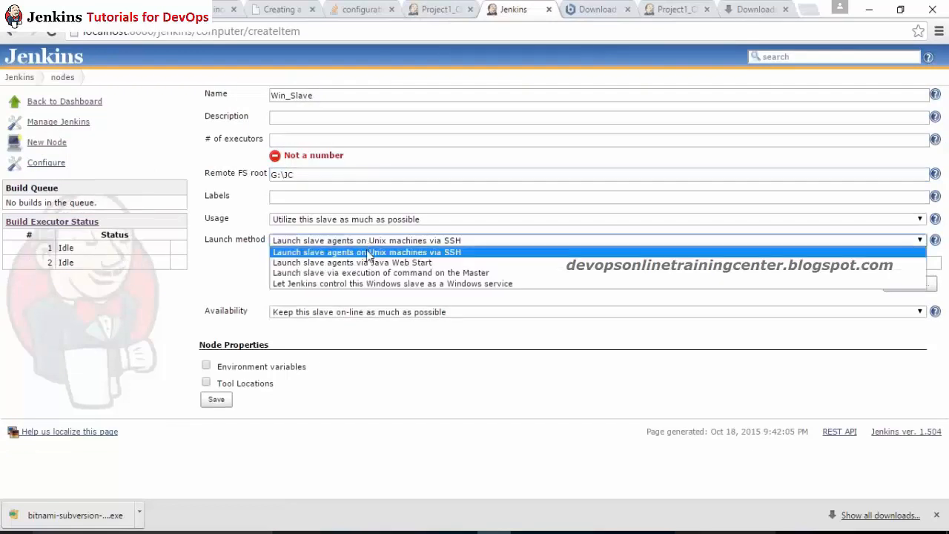
left_click(366, 258)
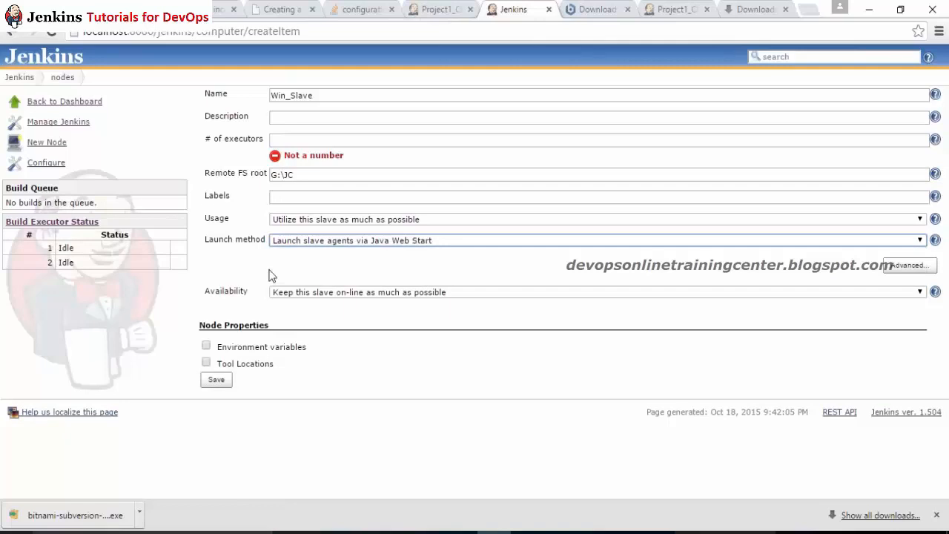
left_click(208, 194)
left_click(304, 135)
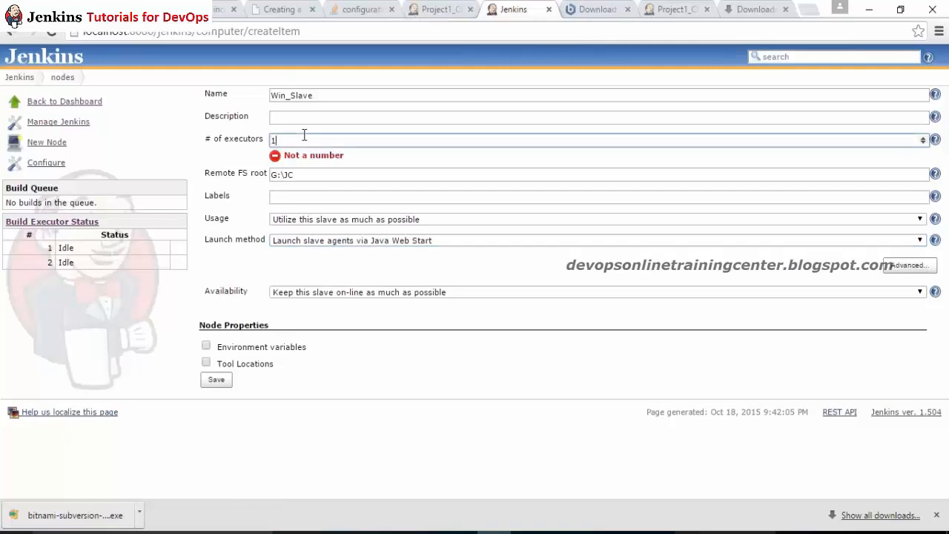
type("1")
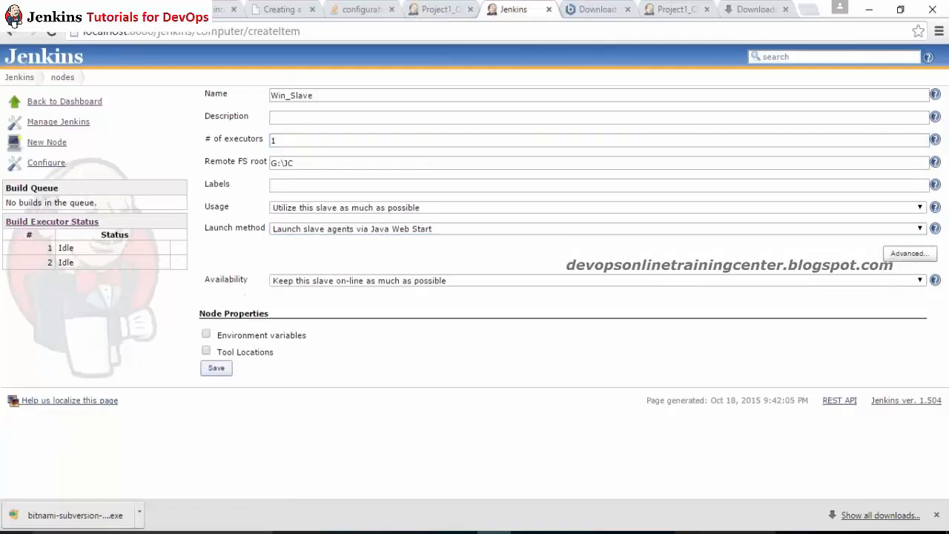
left_click(219, 370)
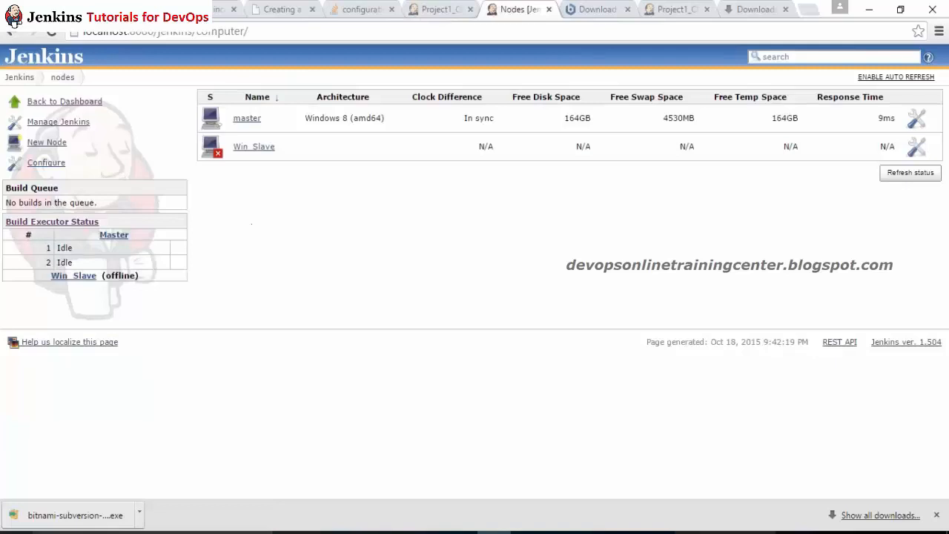
Step: Launch Win_Slave's agent, dismiss the Application Blocked warning, download slave.jar and bring up Command Prompt
left_click(260, 147)
left_click(273, 172)
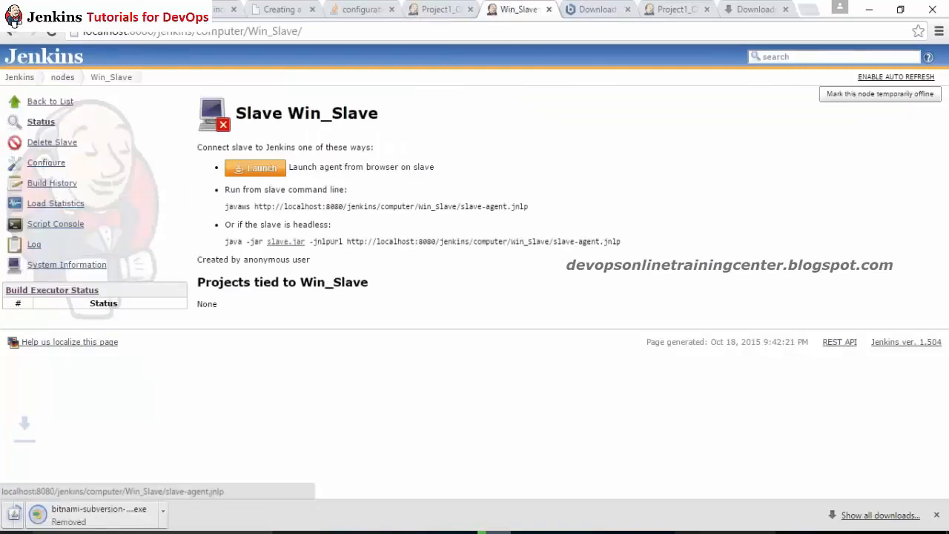
left_click(81, 513)
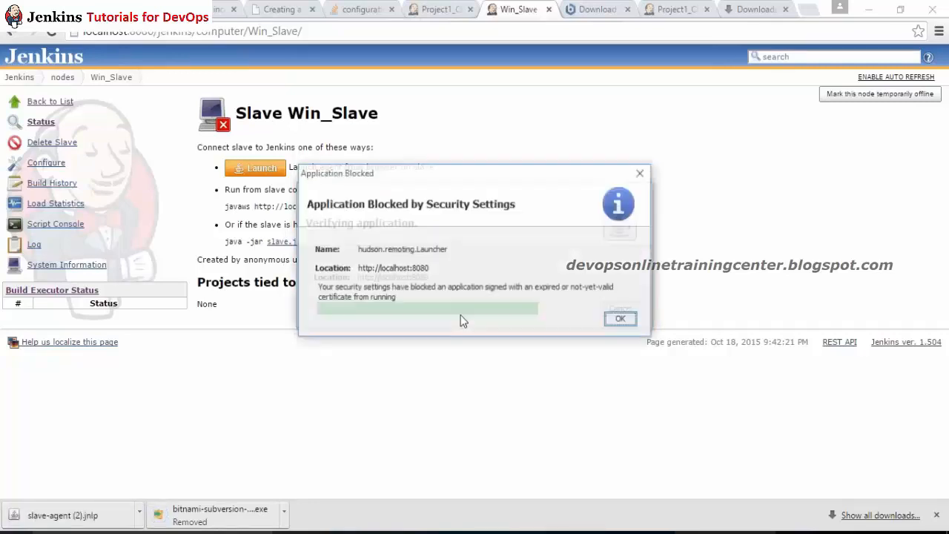
left_click(623, 320)
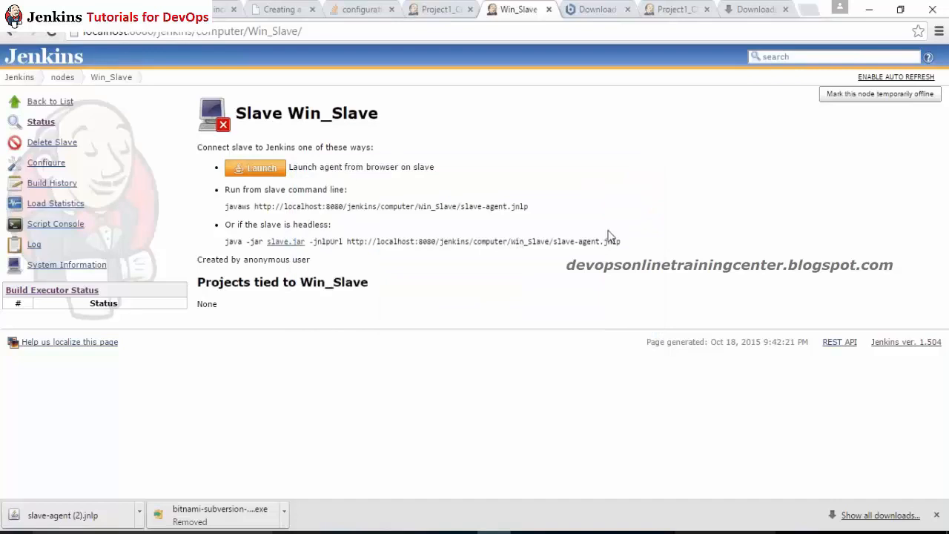
left_click_drag(621, 245, 227, 243)
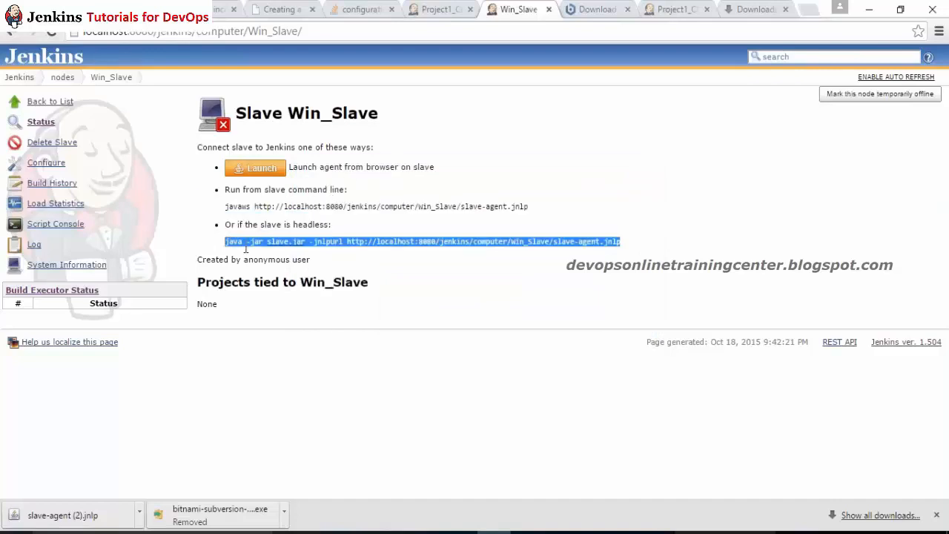
left_click(295, 242)
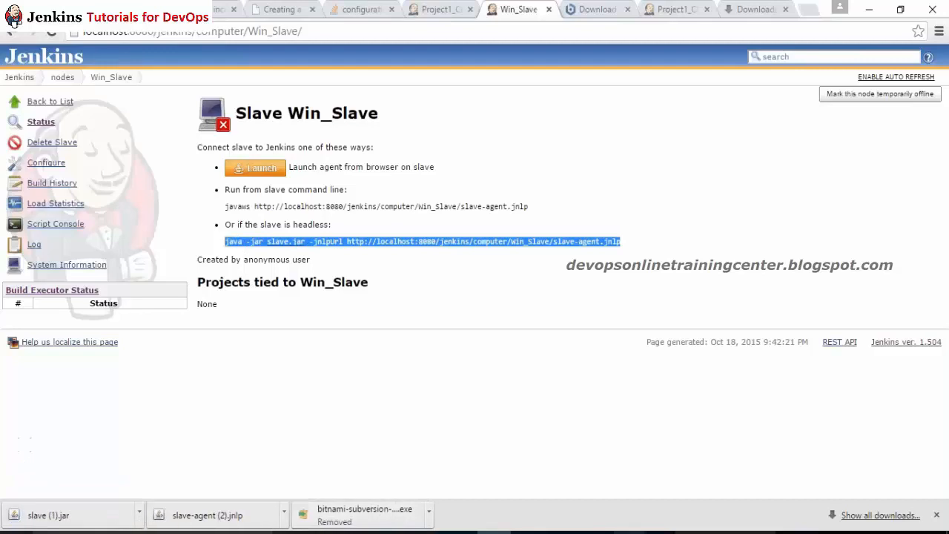
mouse_move(592, 486)
left_click(671, 487)
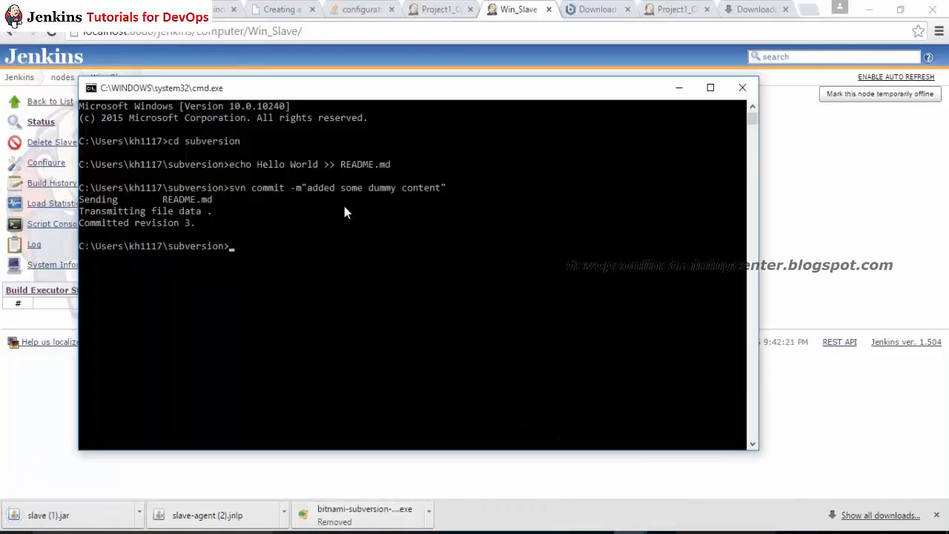
Step: Check the current directory, close that Command Prompt and start a fresh one
type("cd")
key("Return")
type("cd")
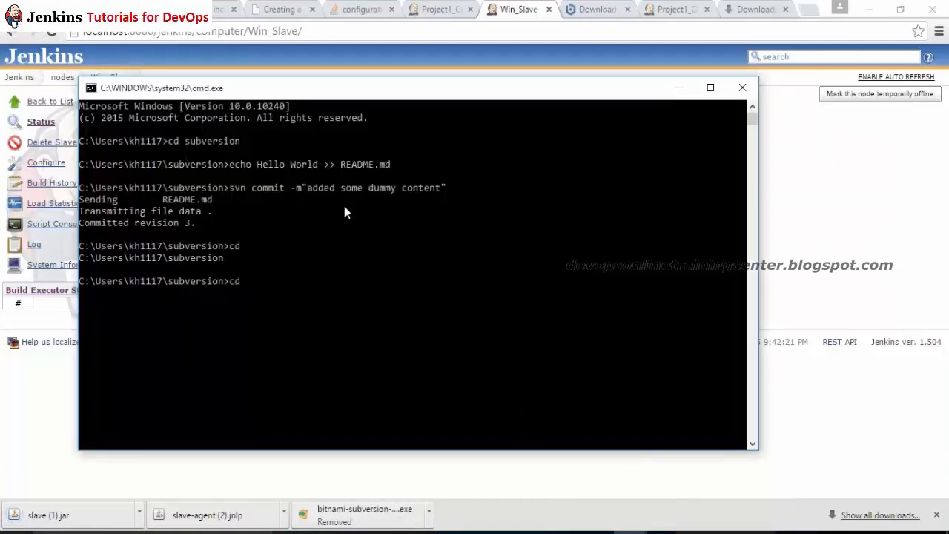
key("Return")
type("cd\\")
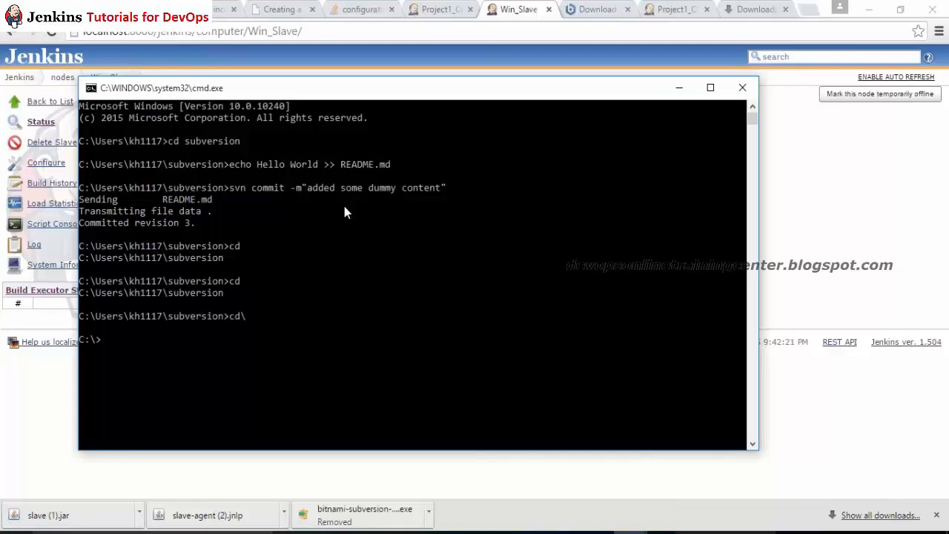
type("exit")
key("Return")
key("super+r")
key("Return")
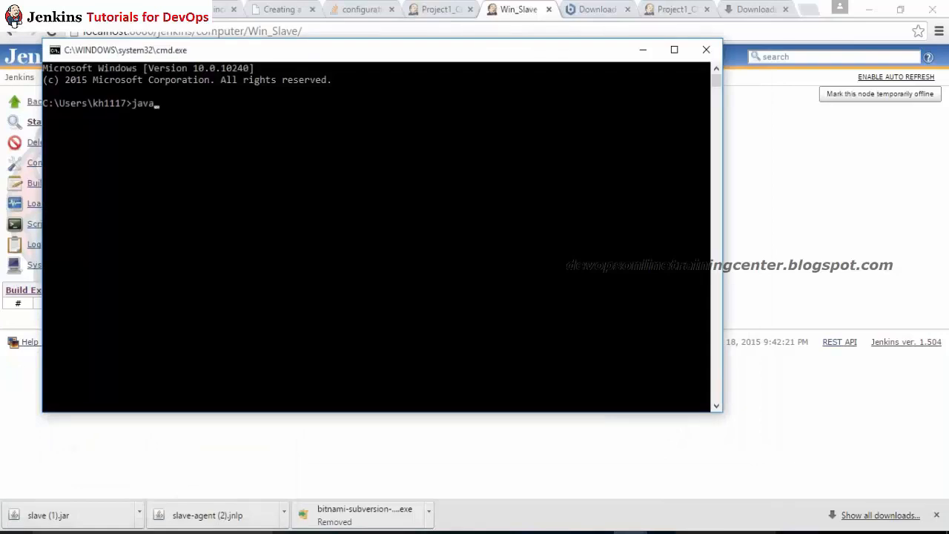
Step: Change into the Downloads folder and begin the java -jar "slave (1).jar" command
type("java -ja")
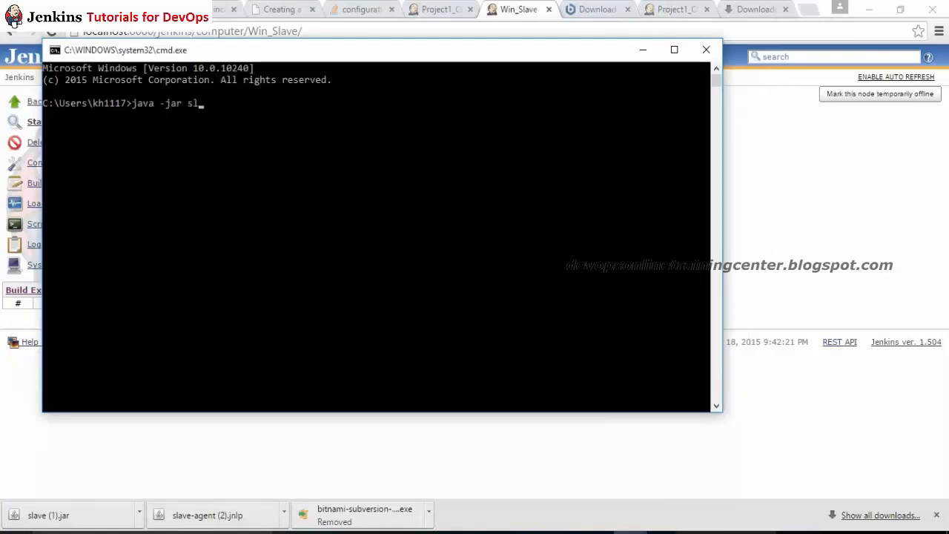
type("r sl")
key("BackSpace")
key("ctrl+c")
type("cd d")
key("Tab")
key("Return")
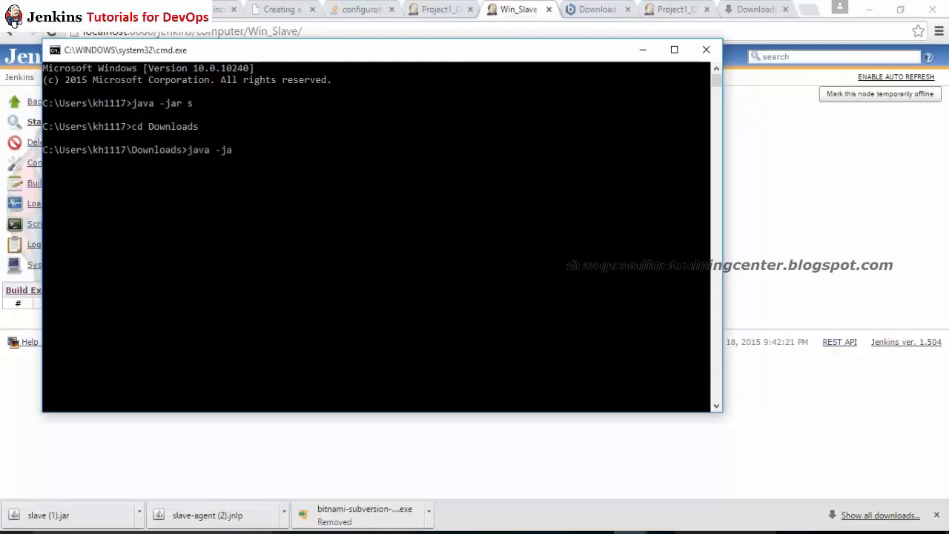
type("java -jar s")
key("Tab")
Step: Copy the Win_Slave -jnlpUrl argument, append it to the command, and launch the agent
key("alt+Tab")
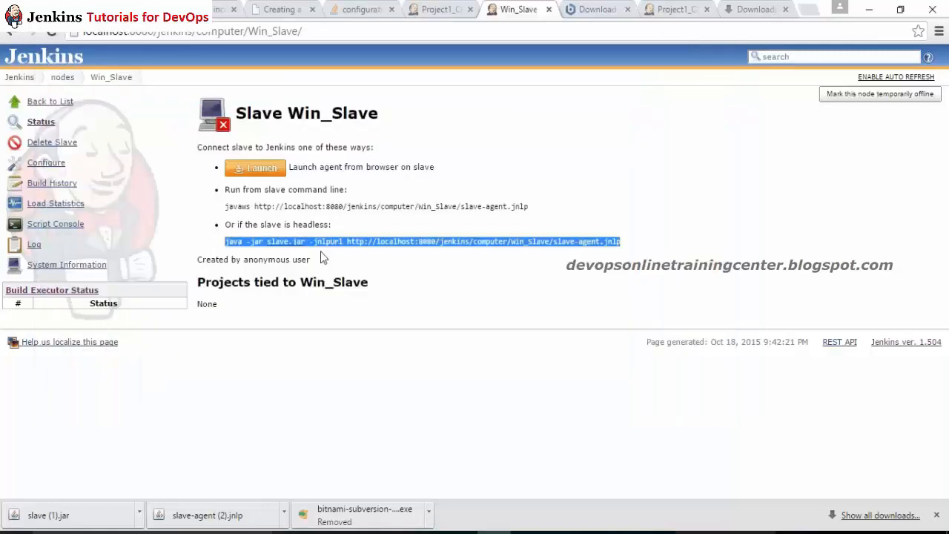
left_click(321, 252)
left_click_drag(309, 243, 624, 240)
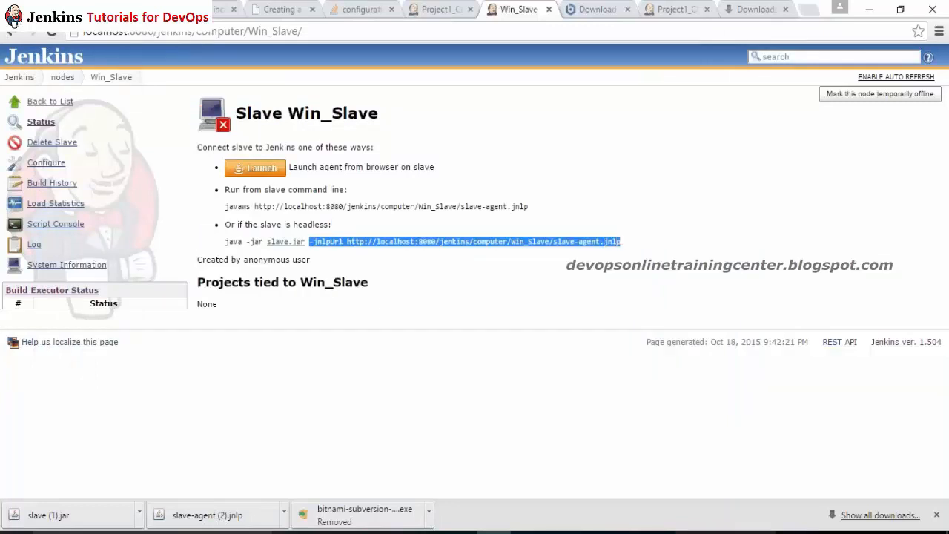
key("ctrl+c")
key("alt+Tab")
key("ctrl+v")
key("Return")
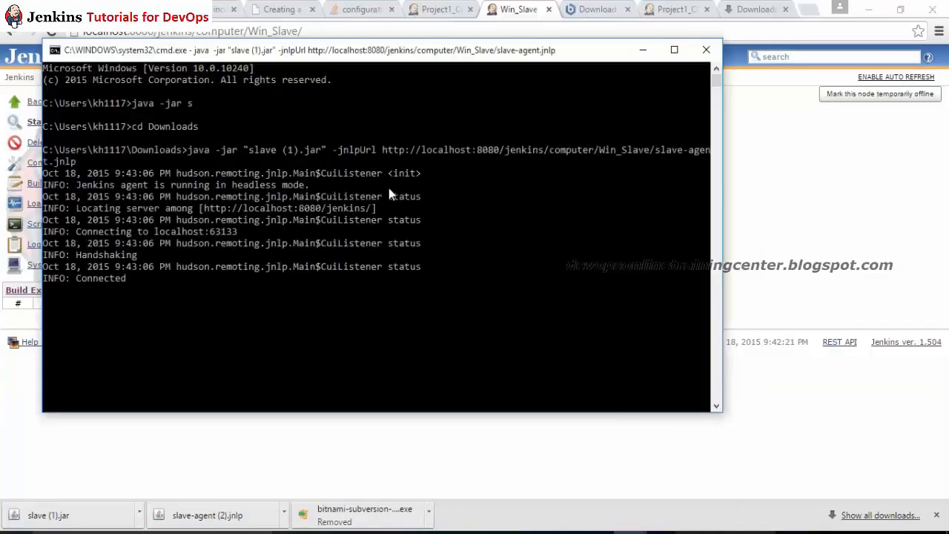
key("alt+Tab")
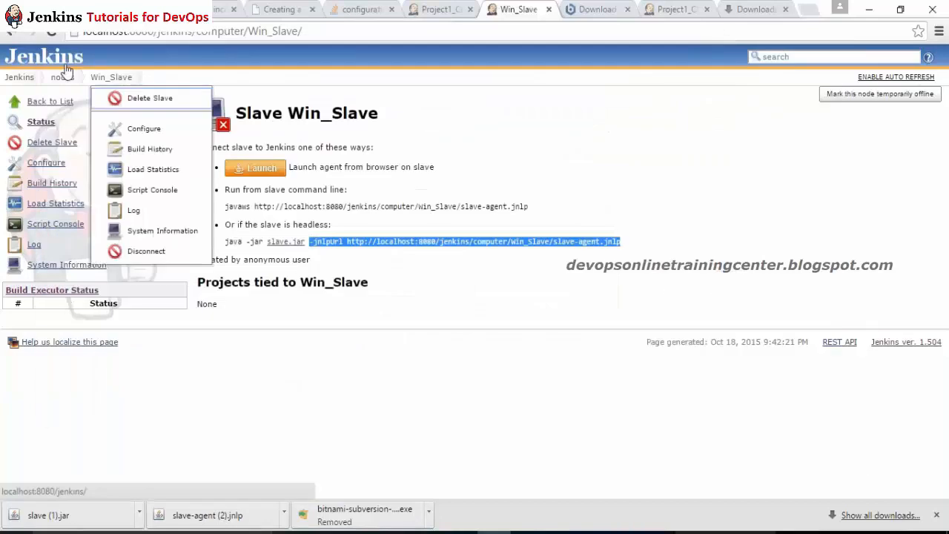
Step: Open Project1_CIBUILD's configuration and enable 'Restrict where this project can be run'
left_click(29, 74)
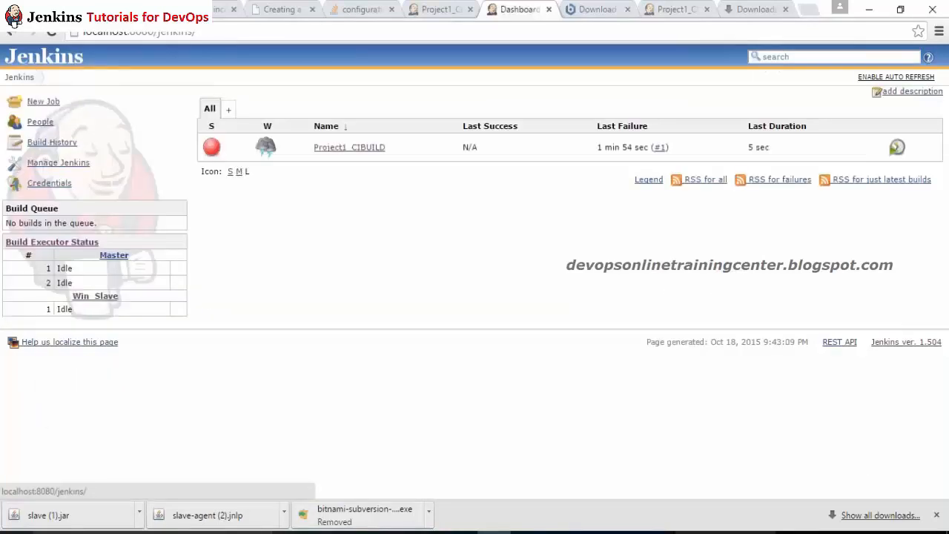
left_click(349, 148)
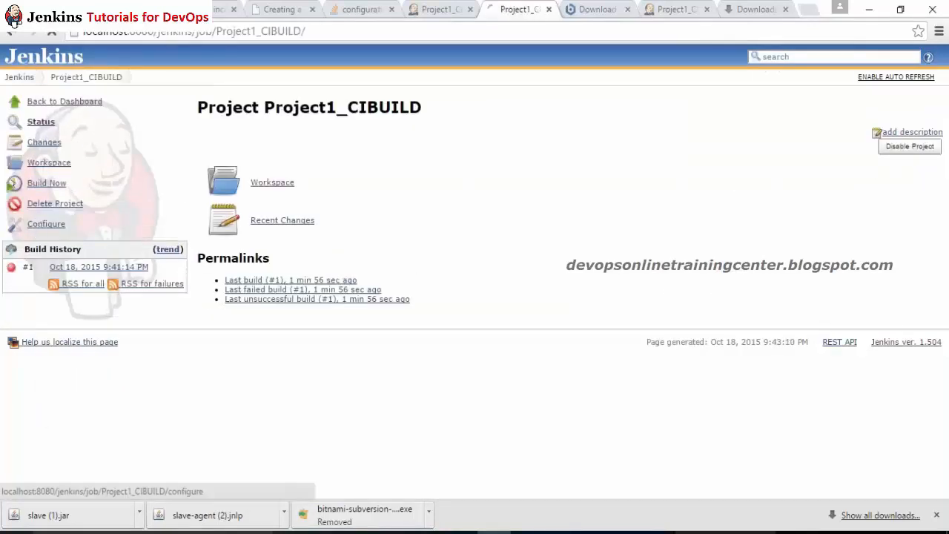
left_click(46, 223)
left_click(203, 270)
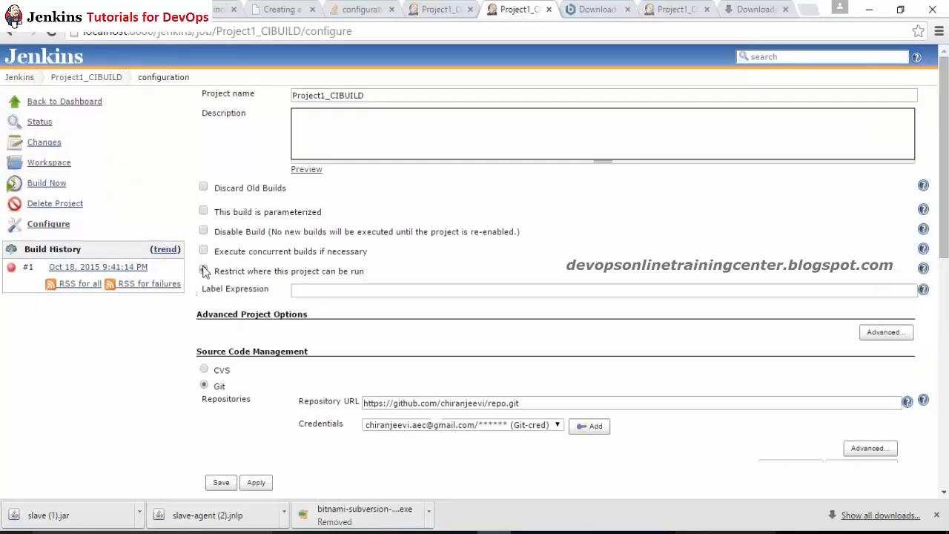
left_click(337, 290)
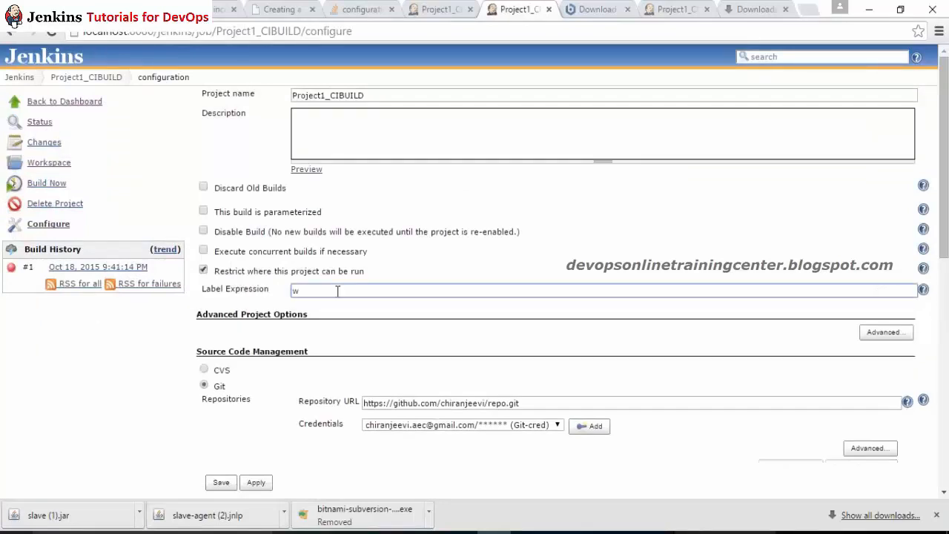
key("Return")
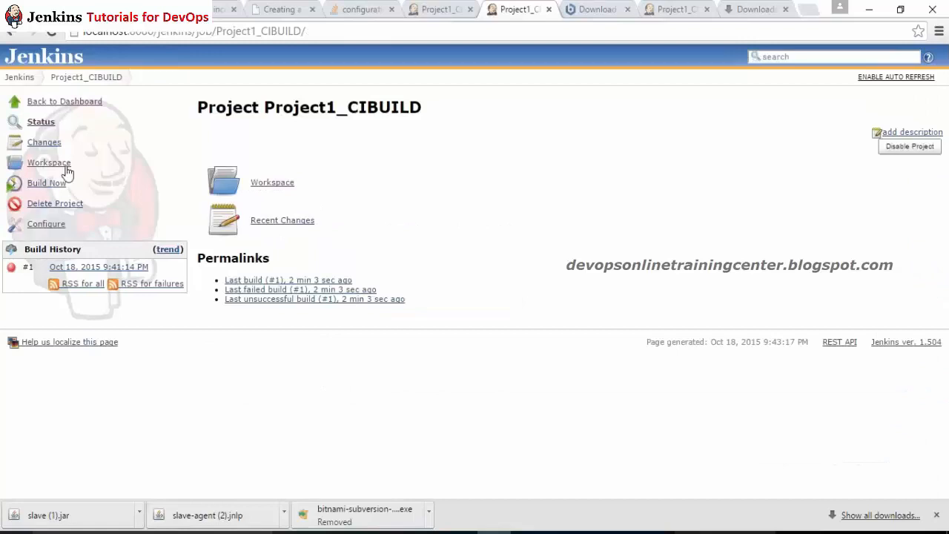
Step: Restrict the job to Win_Slave, apply and save, and schedule a new build
left_click(56, 224)
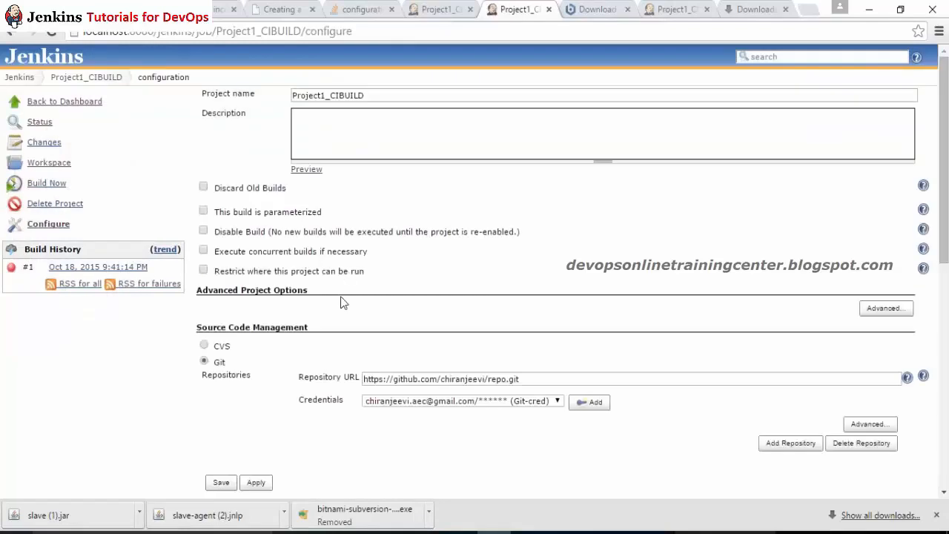
left_click(204, 270)
left_click(343, 291)
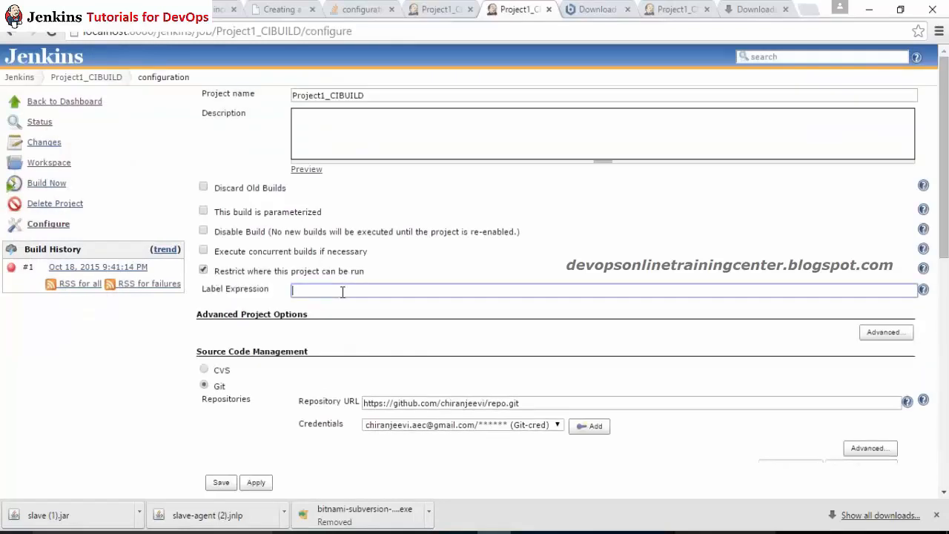
type("Wi")
left_click(335, 306)
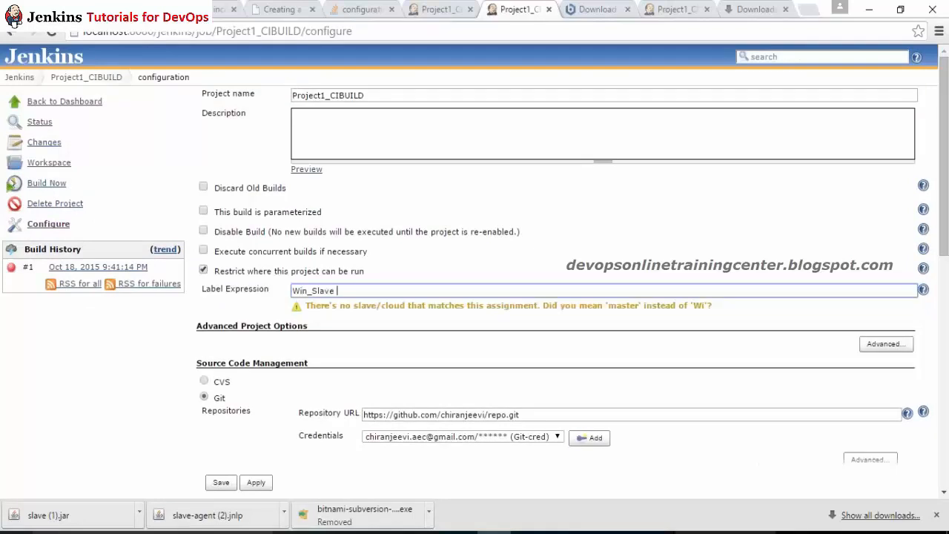
left_click(254, 482)
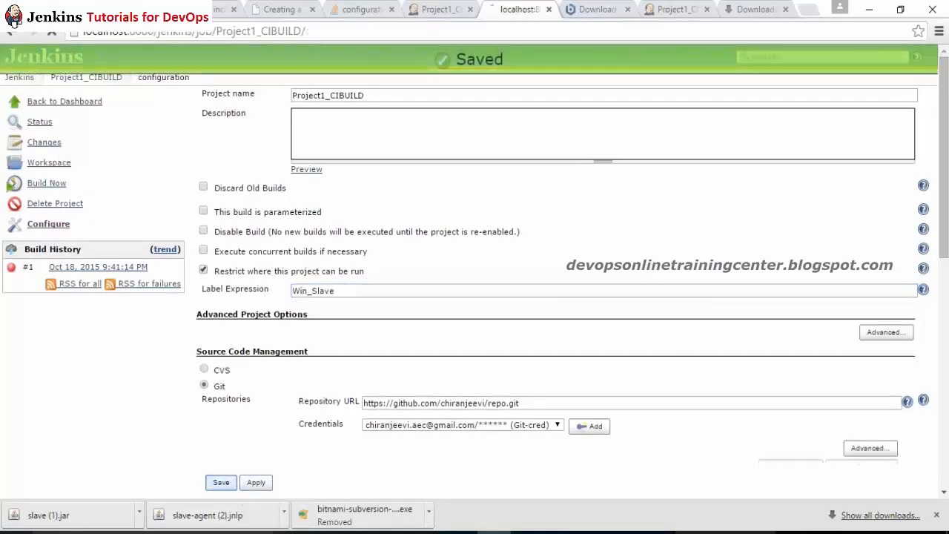
left_click(220, 482)
left_click(46, 184)
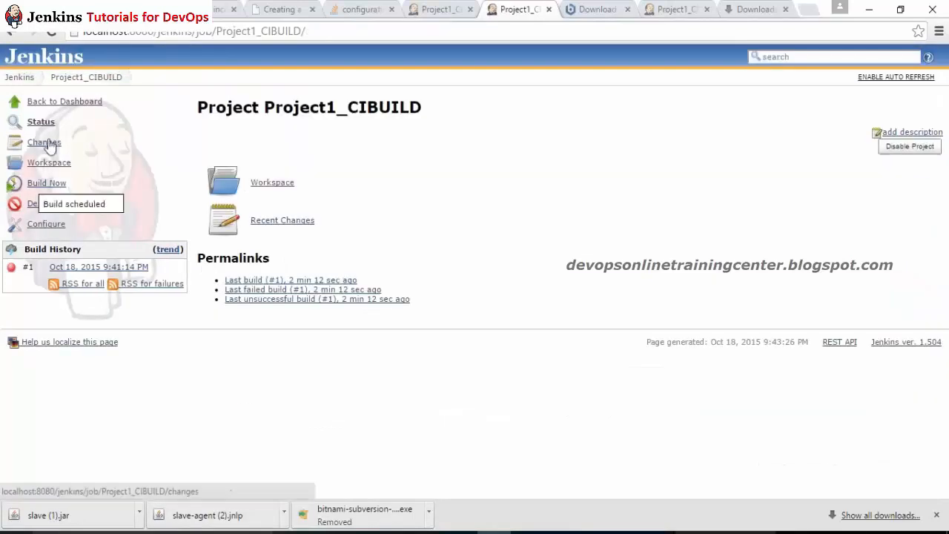
Step: Confirm build #2's console output ends in BUILD SUCCESS, then open Project1_CIBUILD's Configure page
left_click(49, 38)
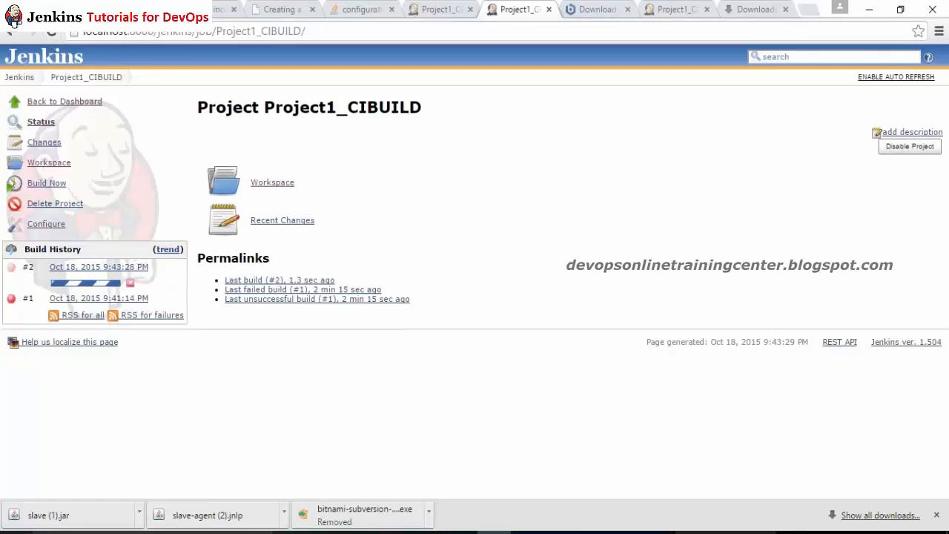
left_click(85, 283)
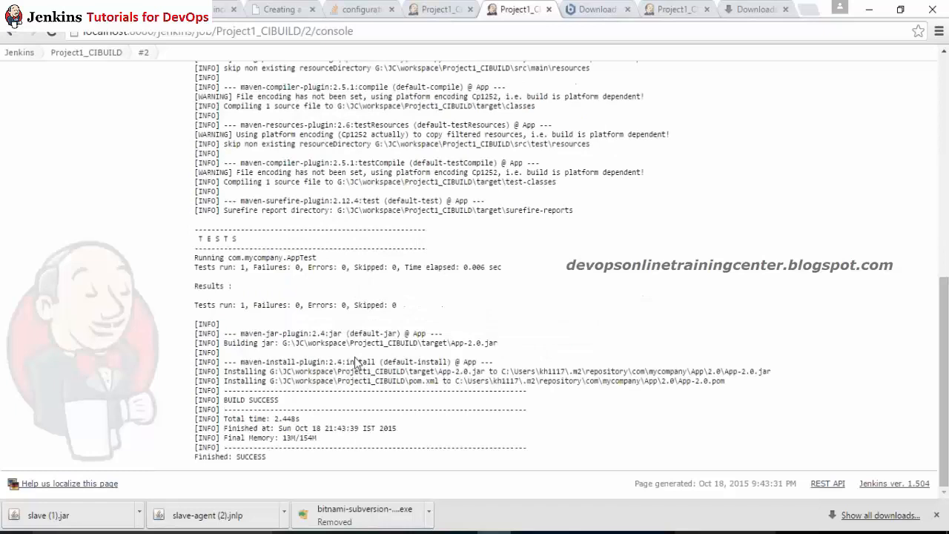
left_click(125, 55)
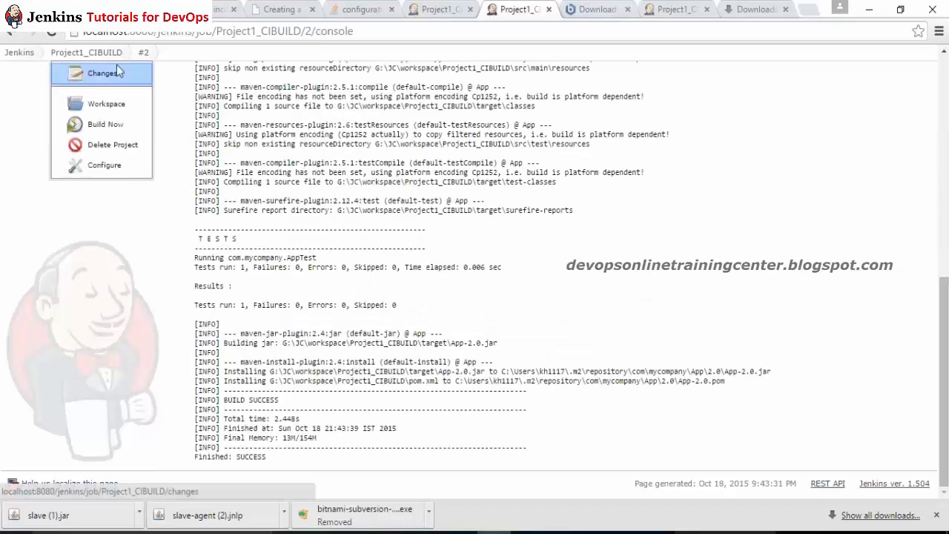
left_click(105, 165)
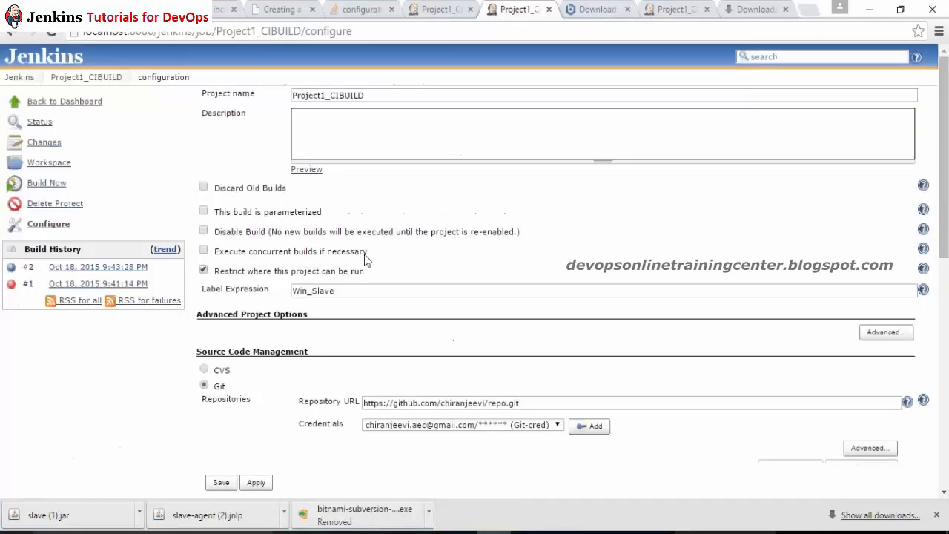
Step: Add a Publish JUnit test result report post-build action and paste the example report path
scroll(614, 422, "down", 15)
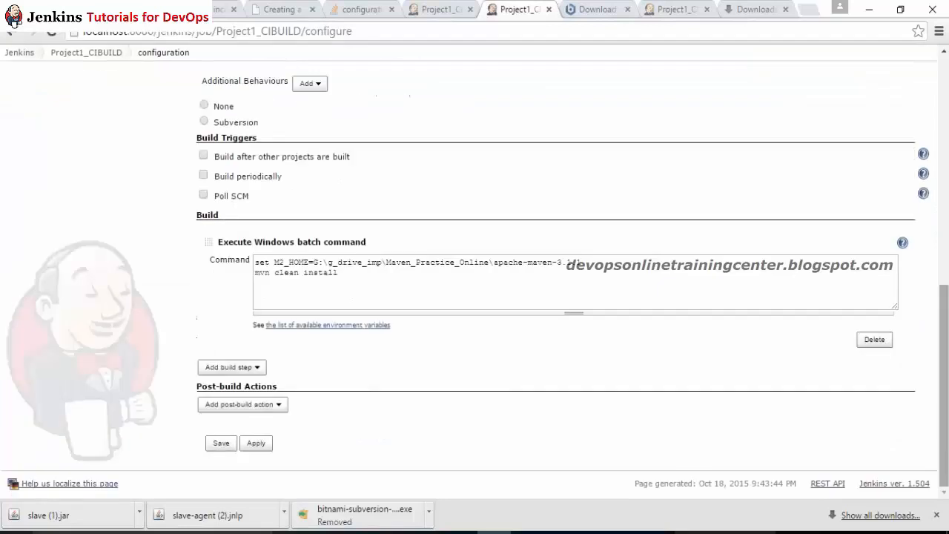
left_click(274, 404)
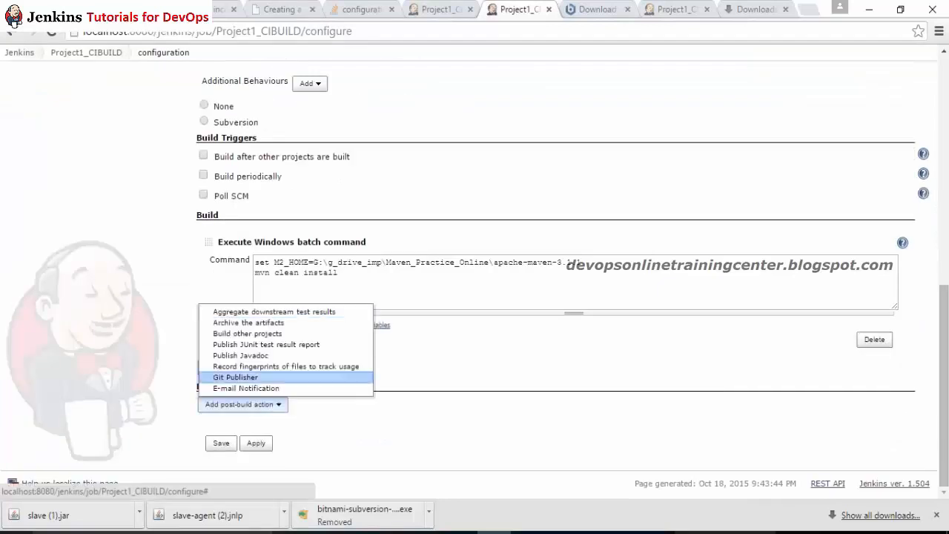
left_click(239, 345)
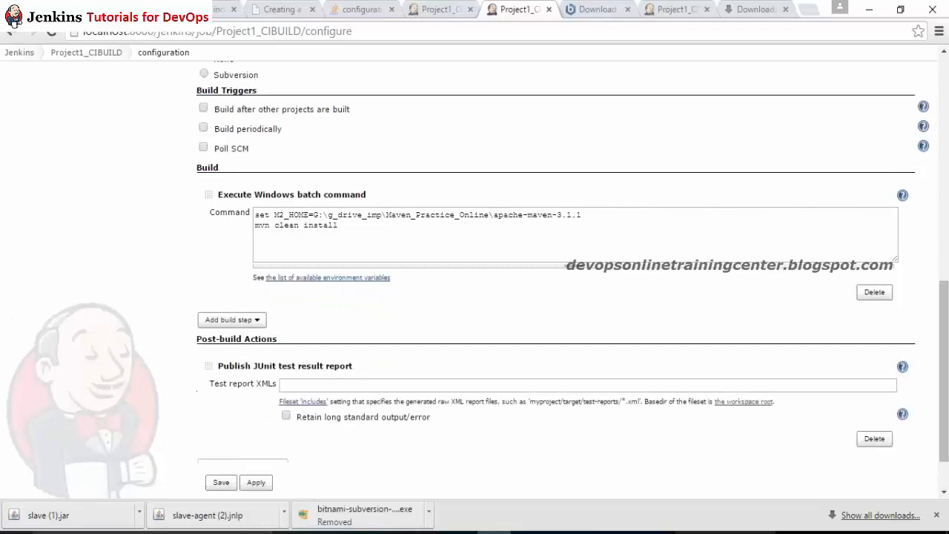
left_click(328, 386)
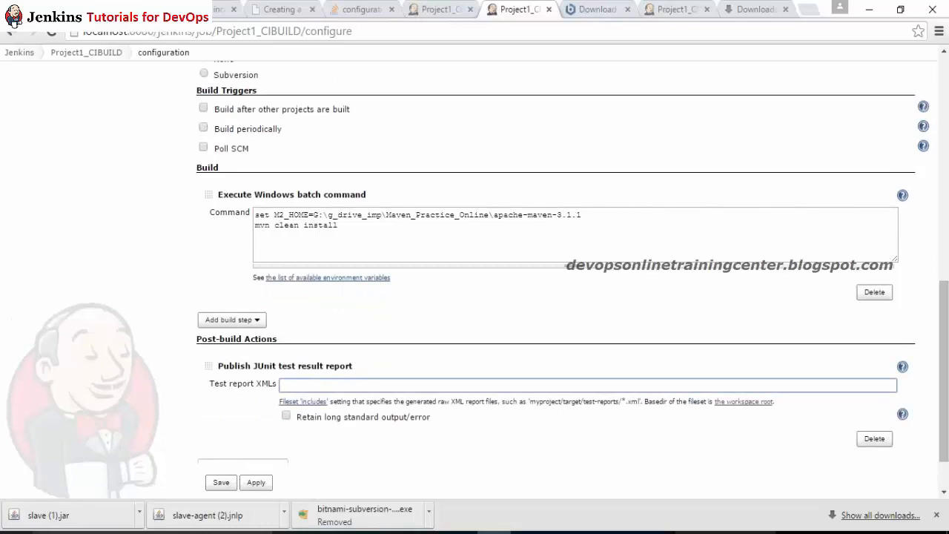
left_click_drag(561, 402, 642, 402)
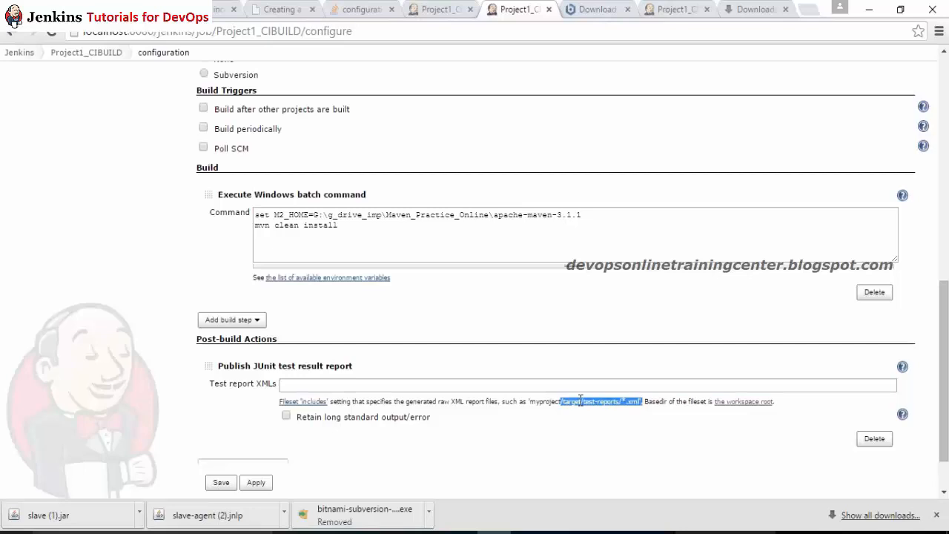
left_click(552, 386)
key("ctrl+v")
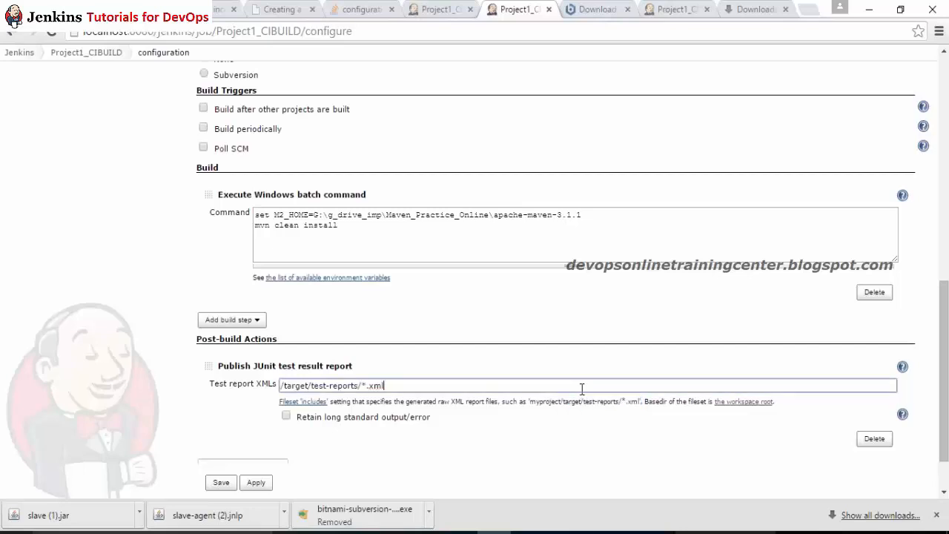
key("Delete")
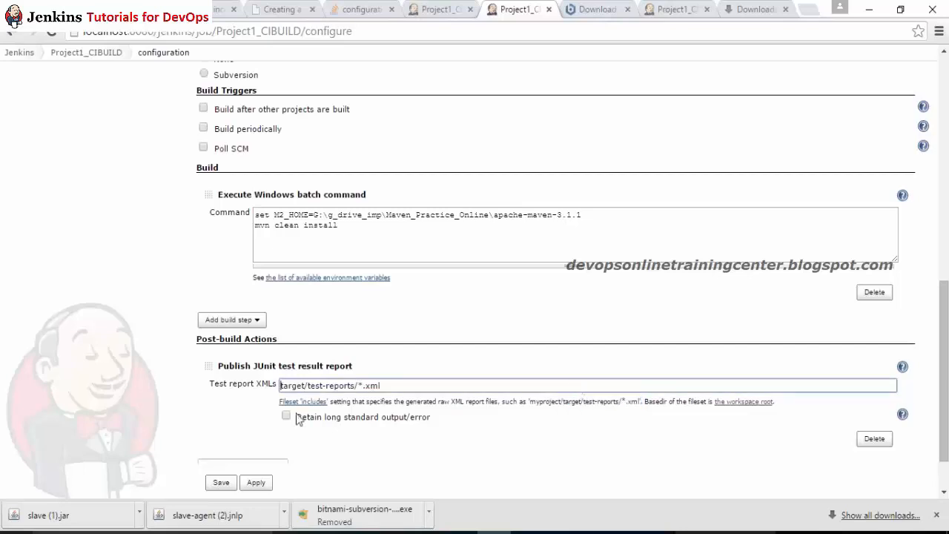
left_click(238, 401)
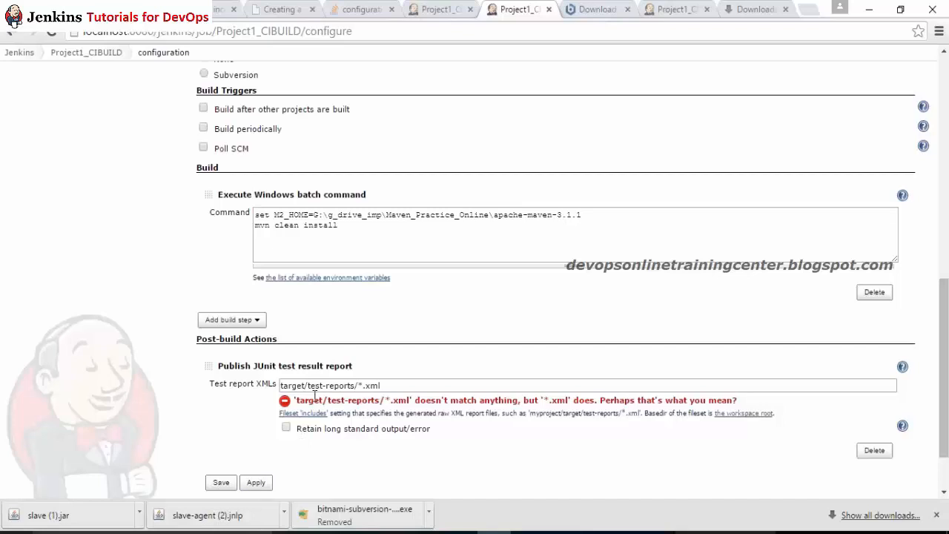
Step: Change the Test report XMLs path to target/sure*/*.xml and apply
left_click_drag(307, 385, 381, 385)
type("sure")
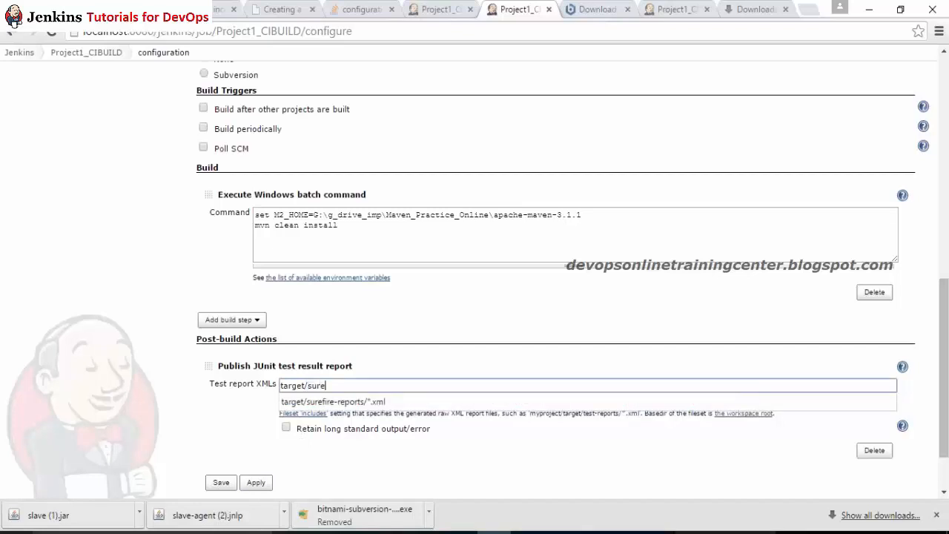
type("*/*.xml")
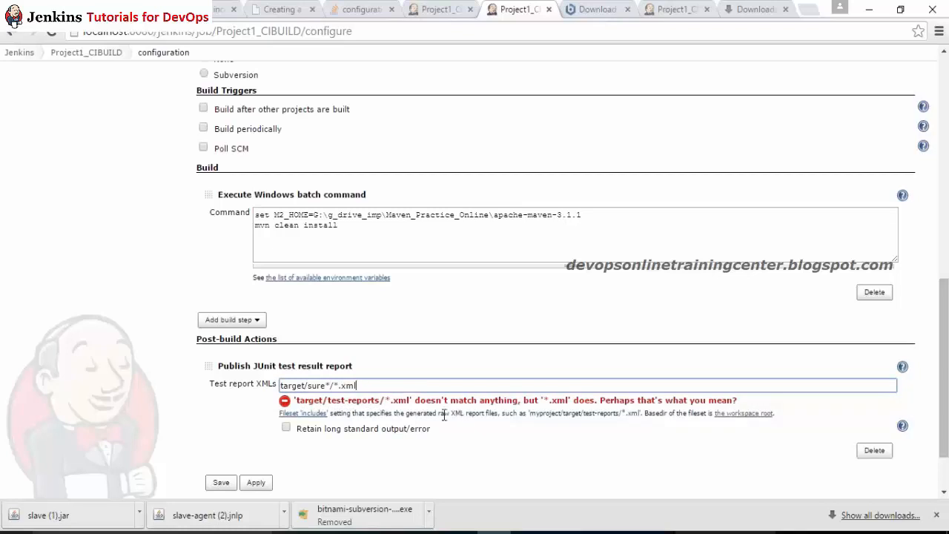
left_click_drag(443, 414, 290, 445)
left_click(256, 483)
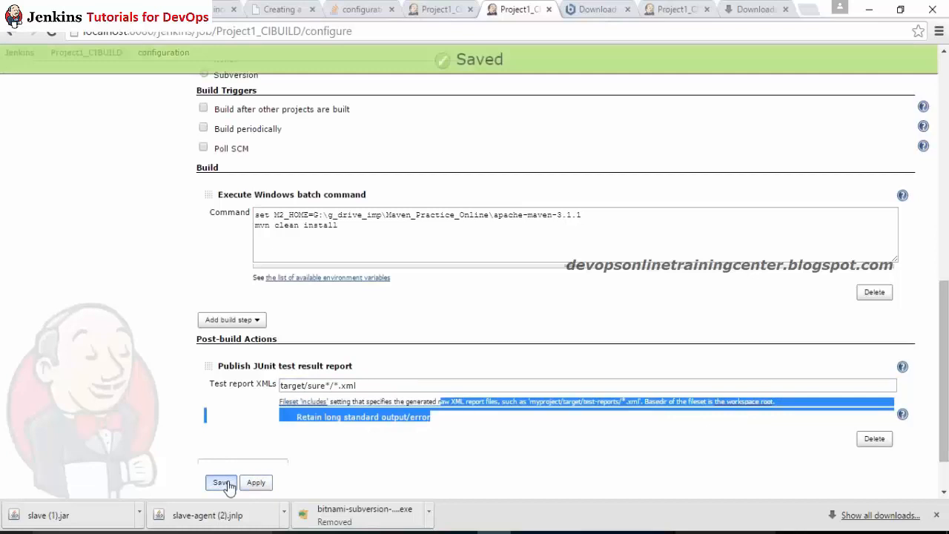
Step: Save the configuration, start build #3 and check its console log
left_click(219, 483)
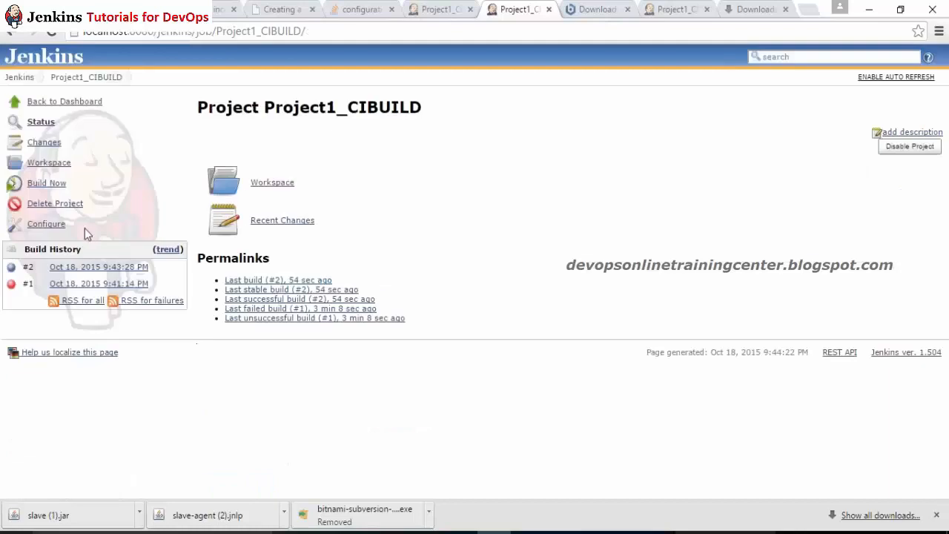
left_click(62, 190)
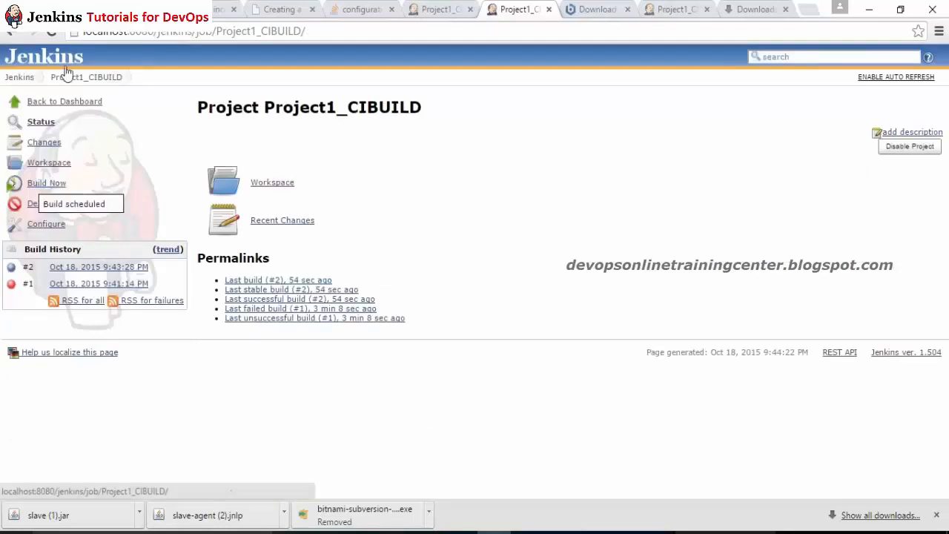
left_click(52, 34)
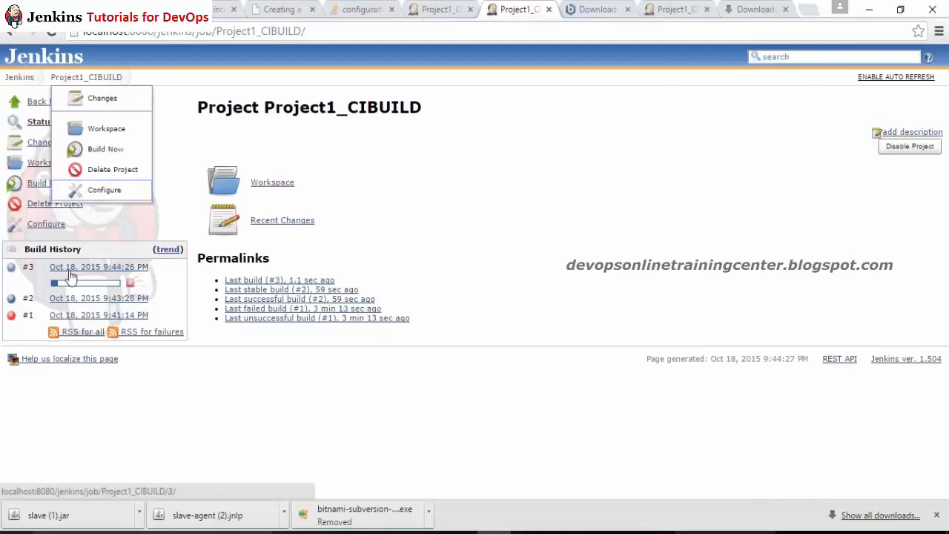
left_click(67, 268)
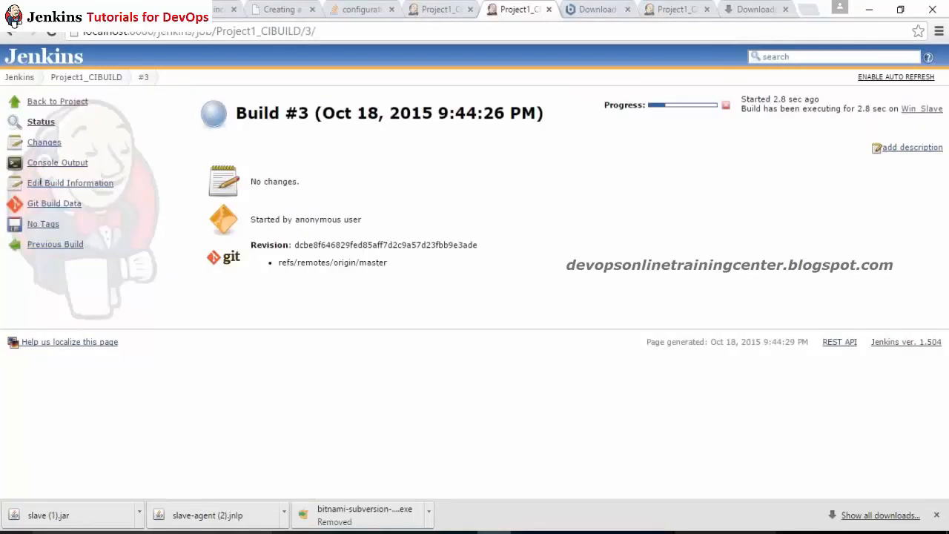
left_click(15, 164)
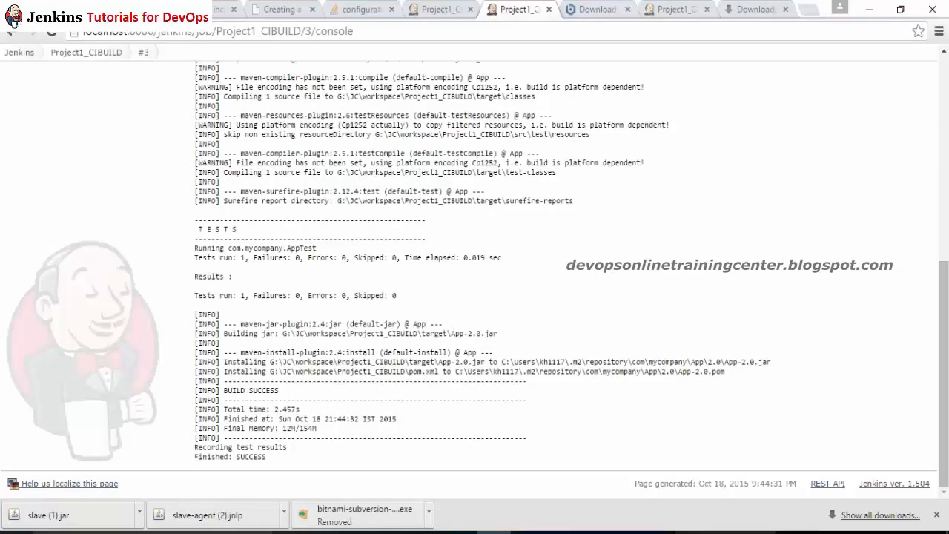
left_click(145, 53)
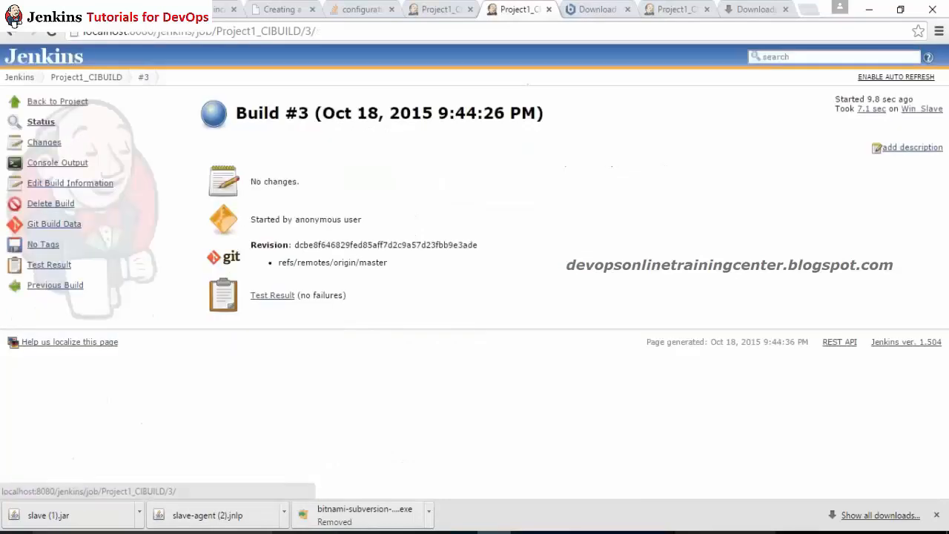
Step: Drill through build #3's test results to com.mycompany AppTest's testApp, passing with 0 failures
left_click(275, 295)
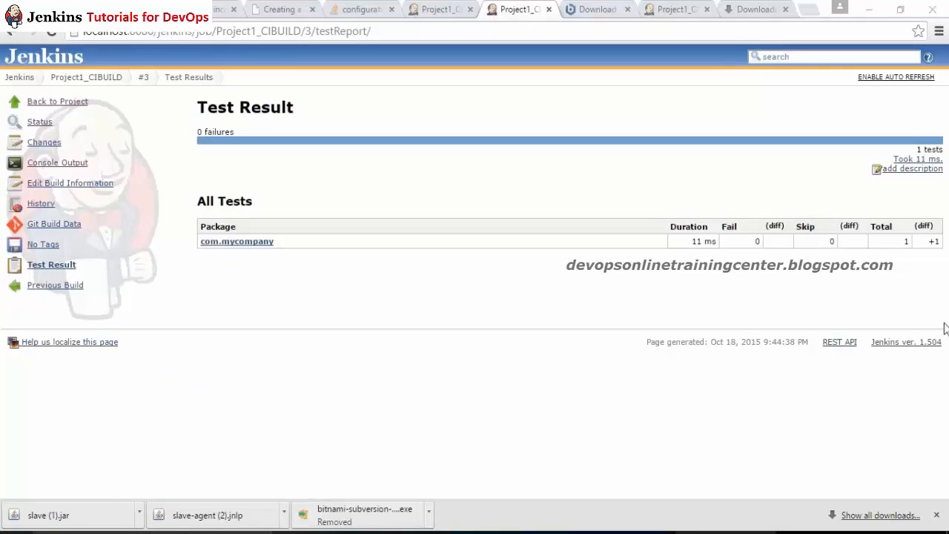
left_click(234, 241)
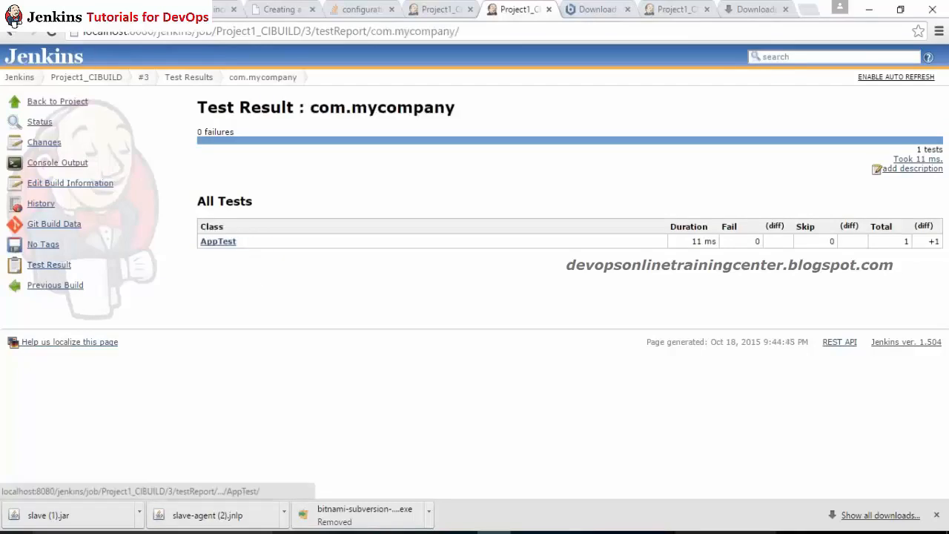
left_click(229, 245)
left_click(228, 243)
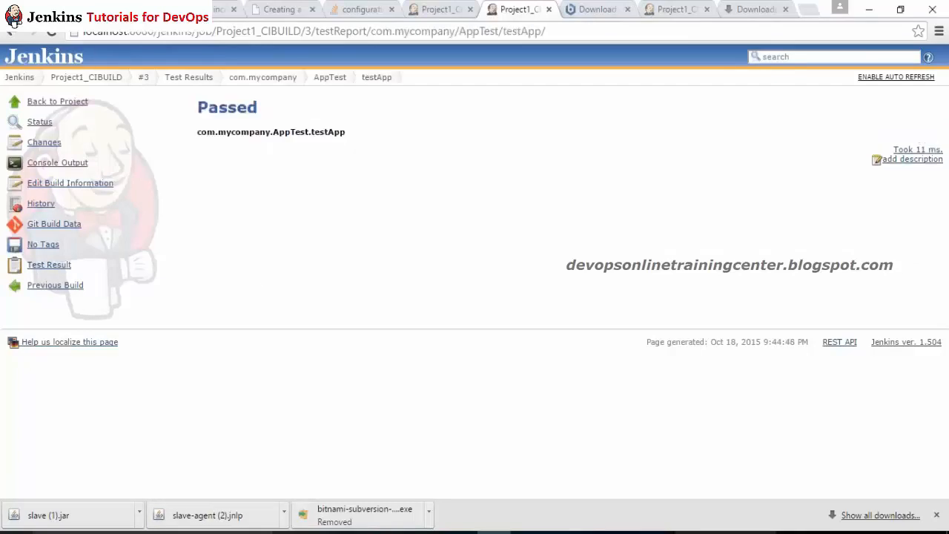
left_click(12, 31)
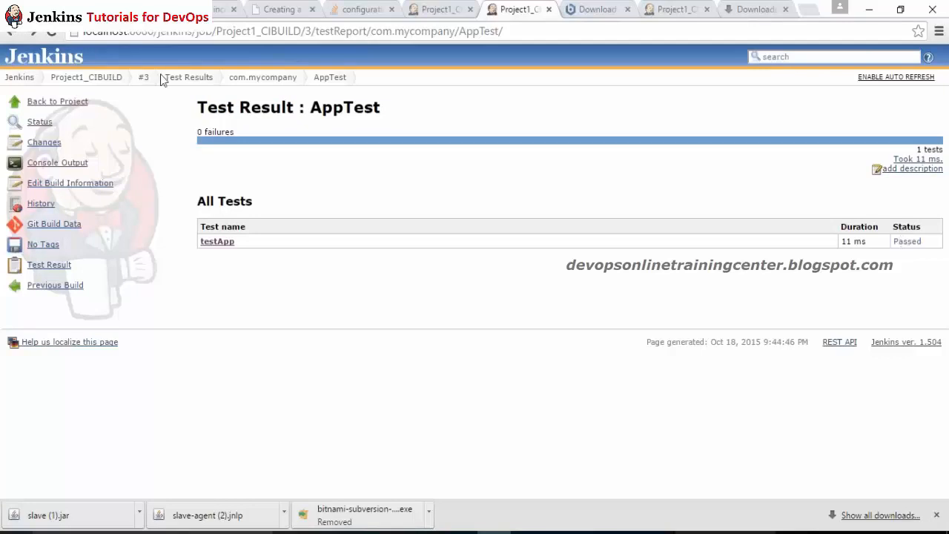
mouse_move(149, 79)
Step: Open Project1_CIBUILD's workspace and browse the src folder
left_click(111, 77)
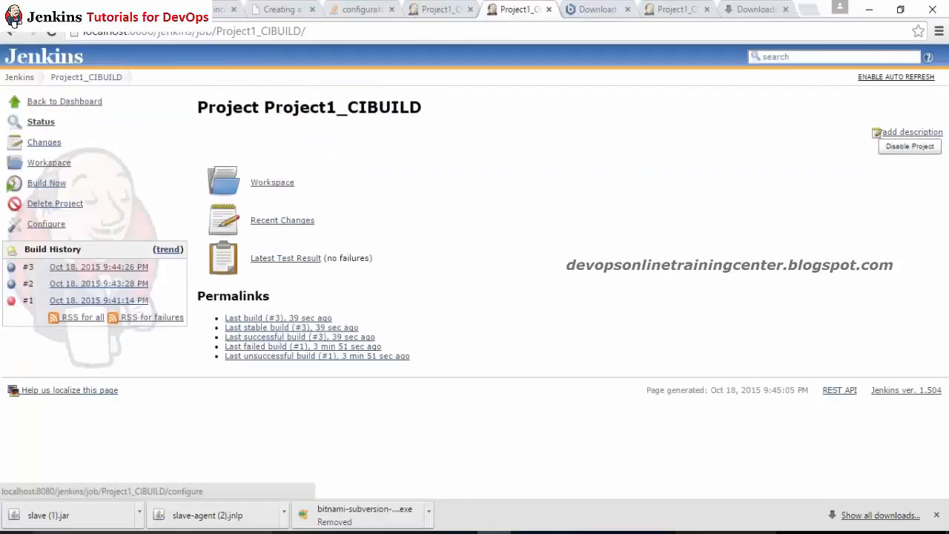
mouse_move(20, 77)
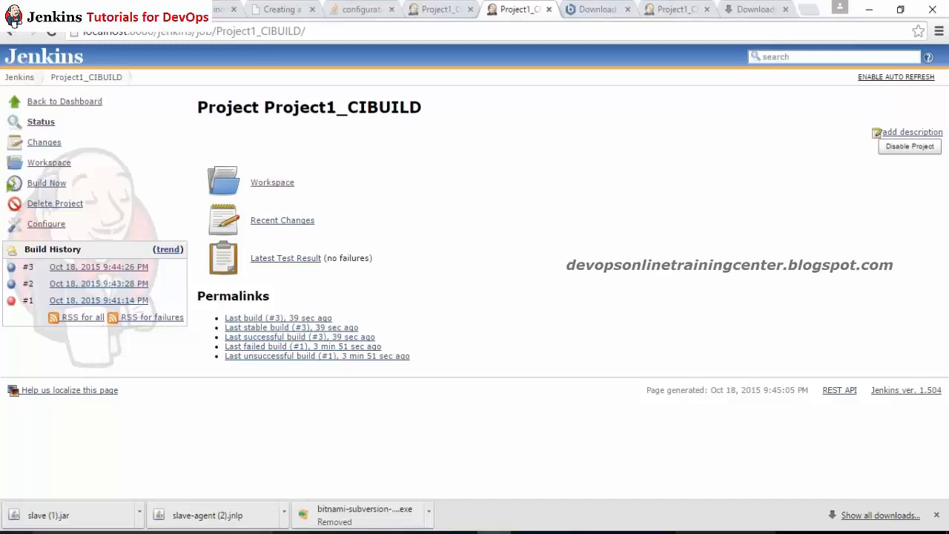
left_click(46, 166)
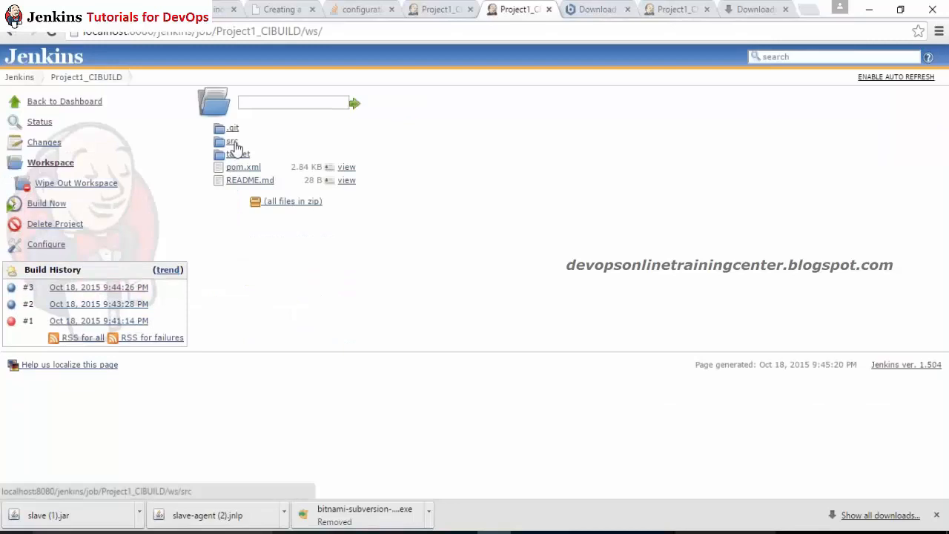
left_click(232, 141)
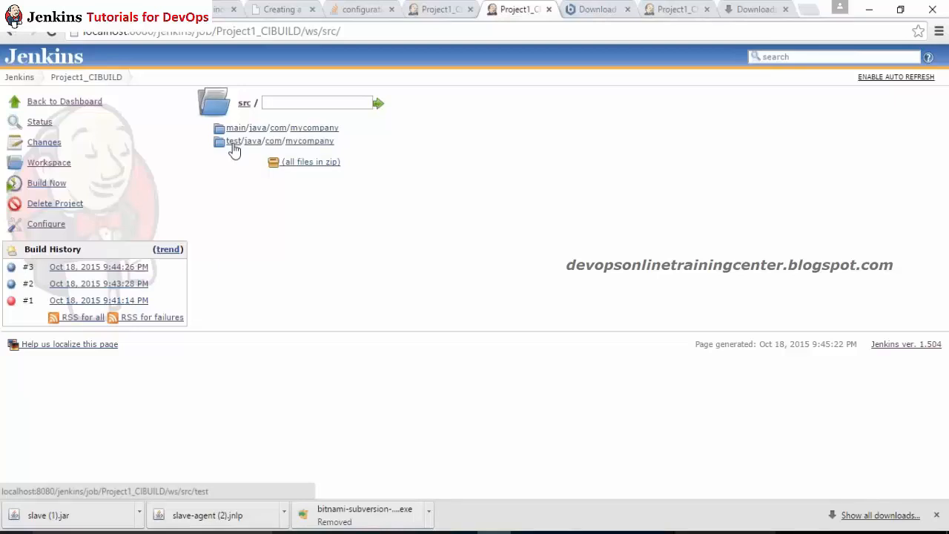
left_click(57, 163)
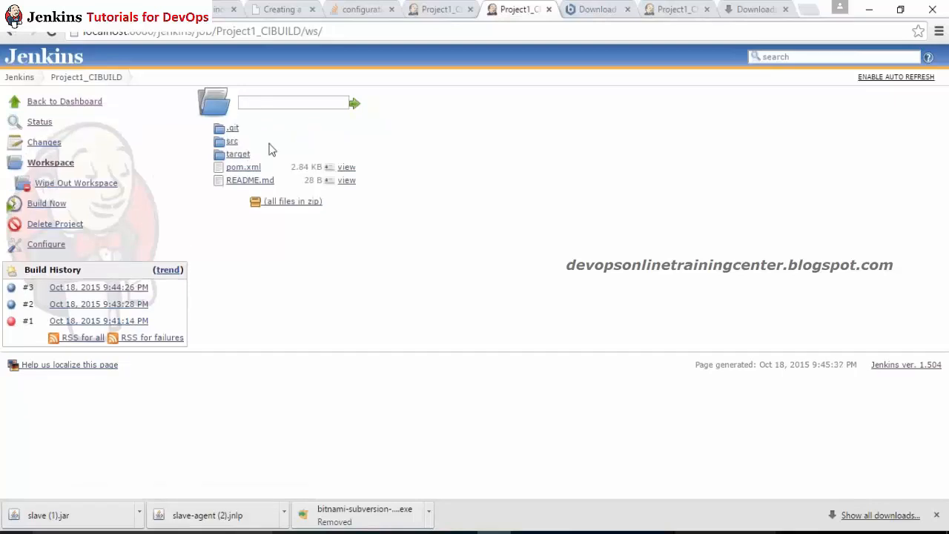
Step: View AppTest's .txt and .xml reports in target/surefire-reports, then open build #3
left_click(238, 155)
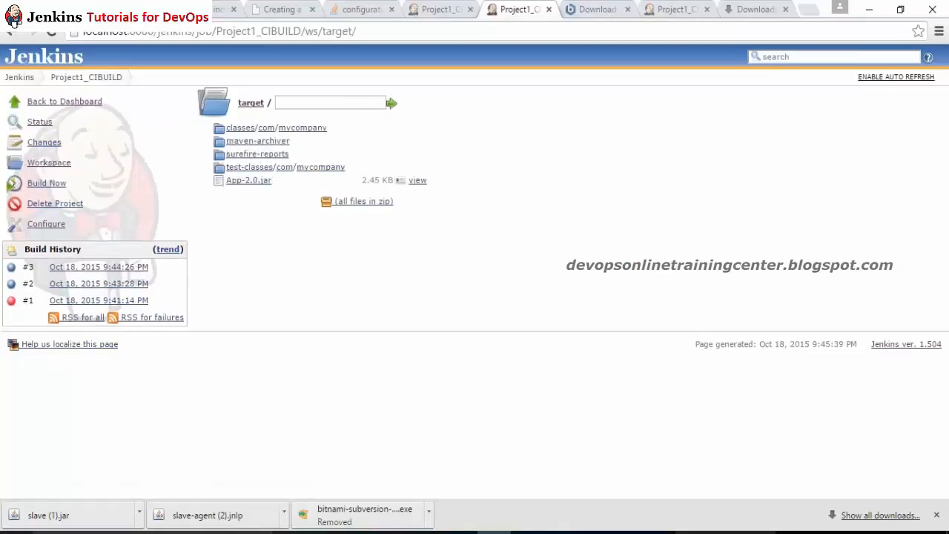
left_click(267, 153)
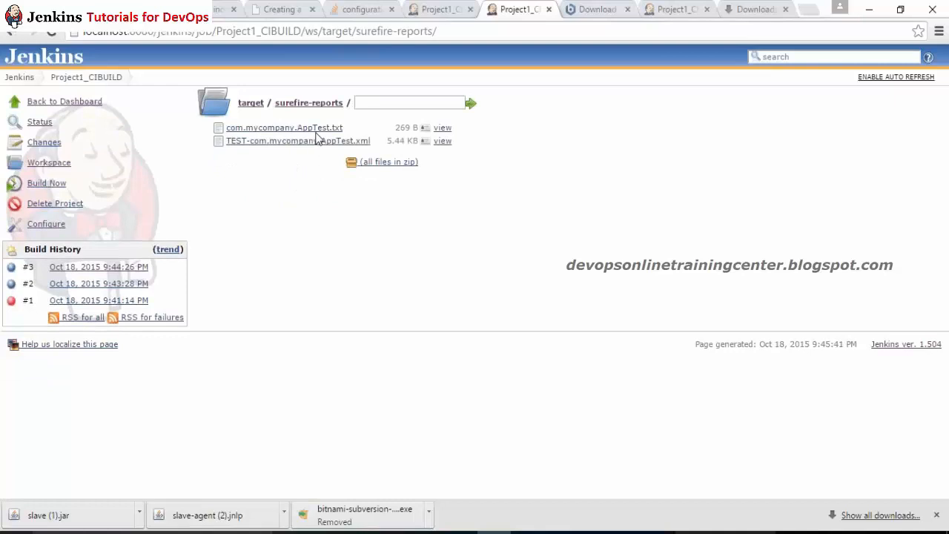
left_click(317, 130)
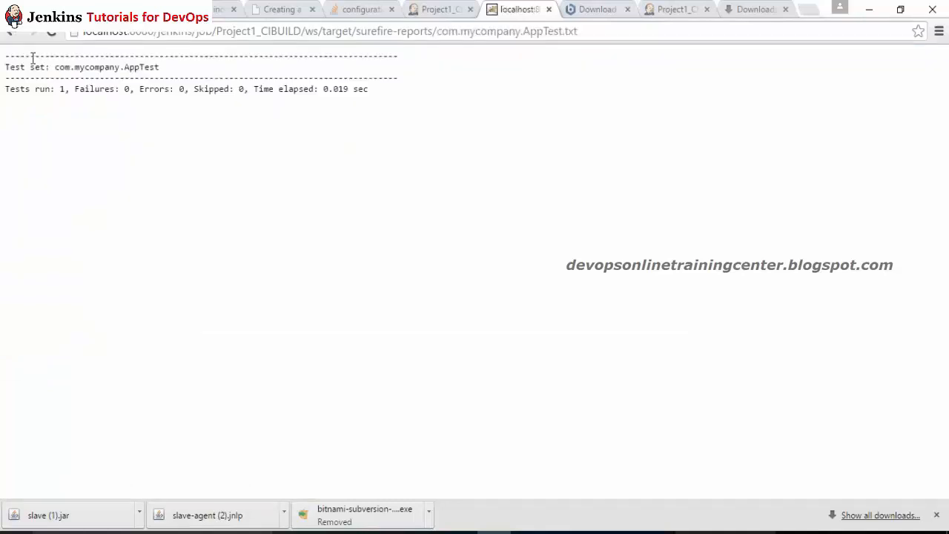
left_click(11, 31)
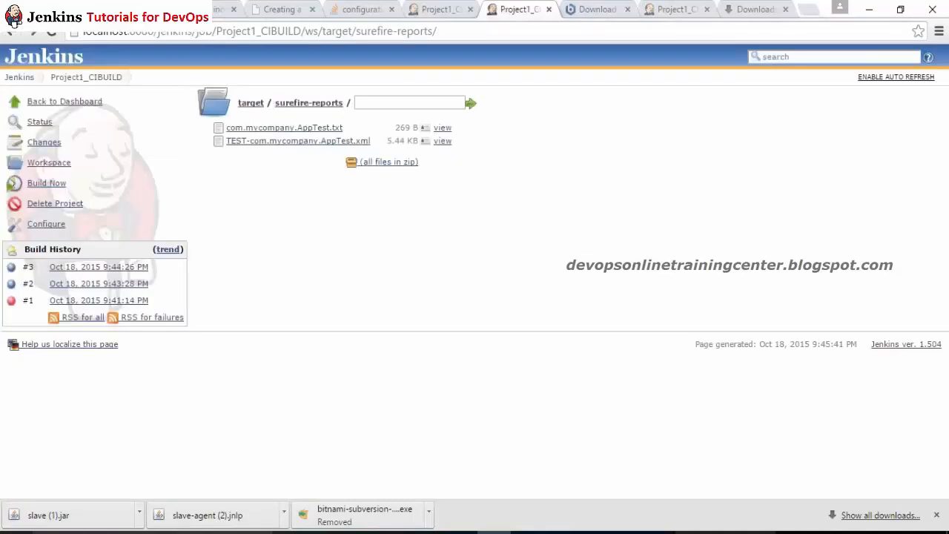
left_click(267, 142)
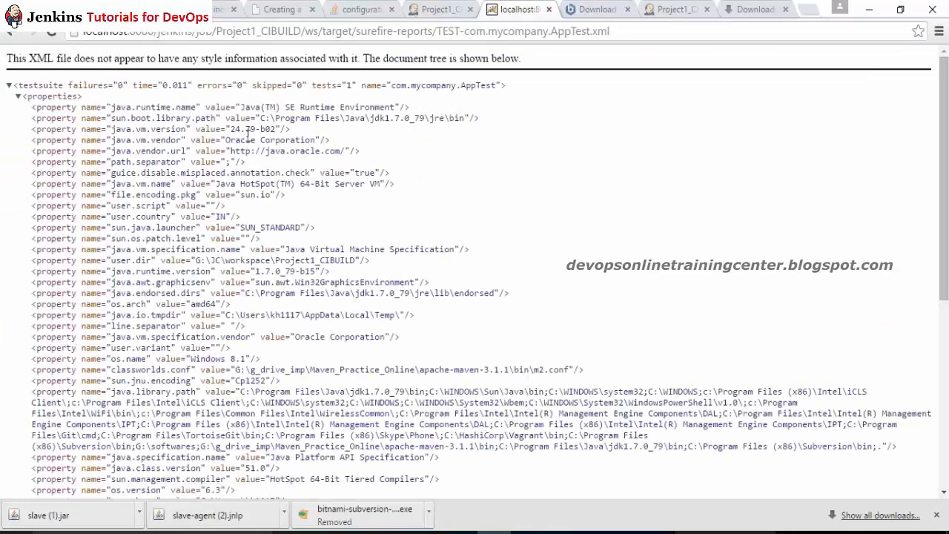
left_click(10, 33)
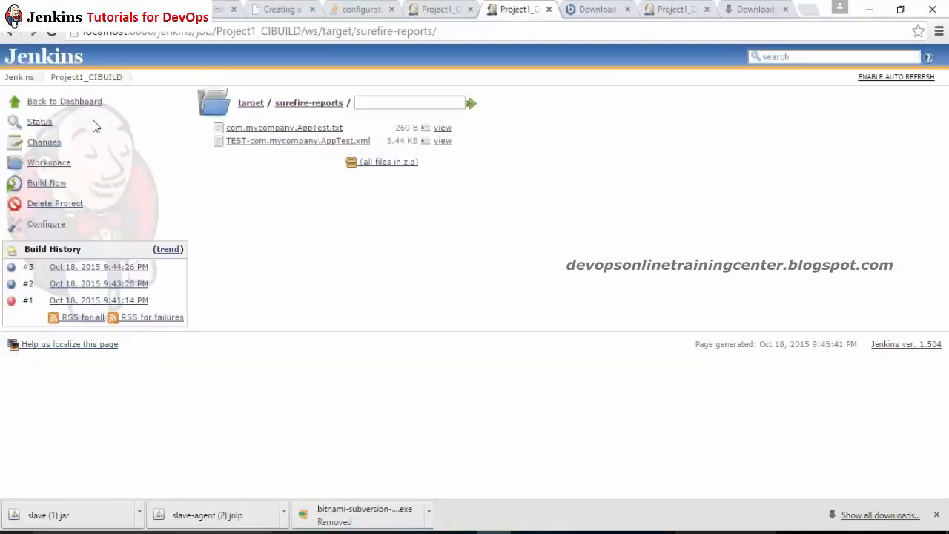
left_click(82, 267)
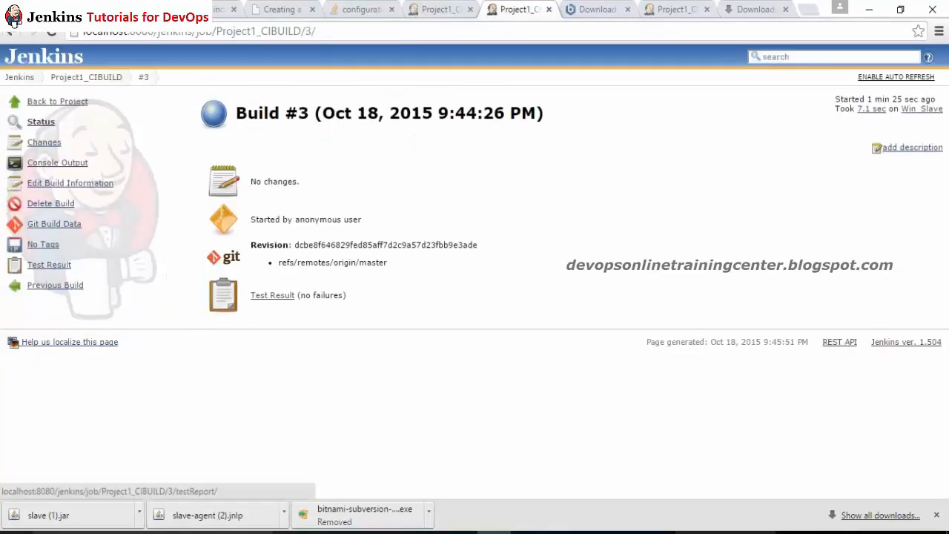
Step: Review build #3's test result, return to Project1_CIBUILD, and switch to the Notepad++ notes
left_click(272, 295)
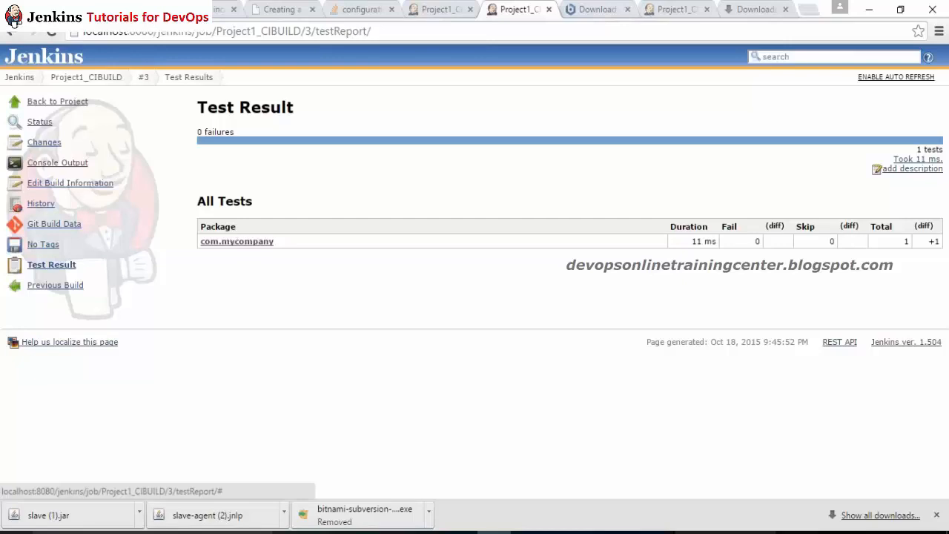
left_click(111, 78)
mouse_move(111, 77)
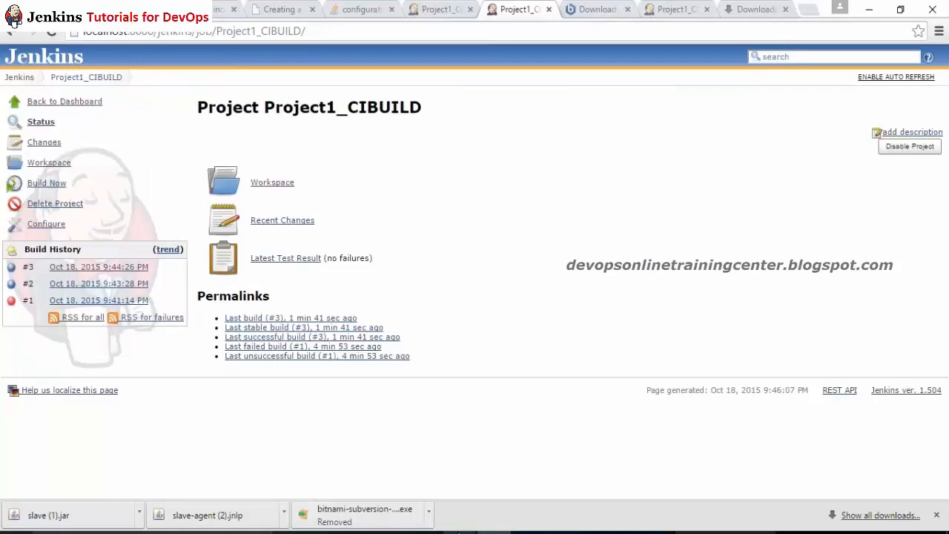
left_click(461, 530)
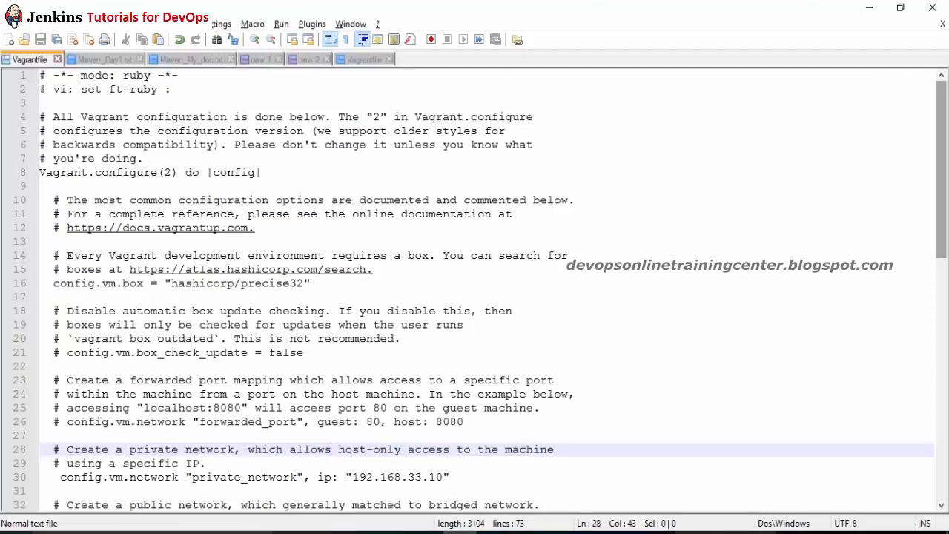
Step: Highlight the unit test, static analysis, report, schedule and email steps in the 'new 2' notes
left_click(308, 59)
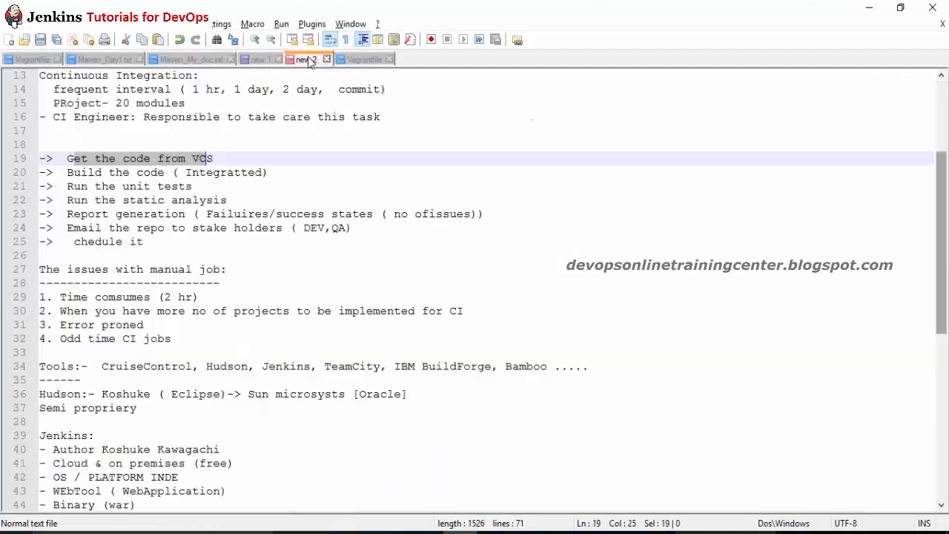
left_click_drag(88, 186, 164, 186)
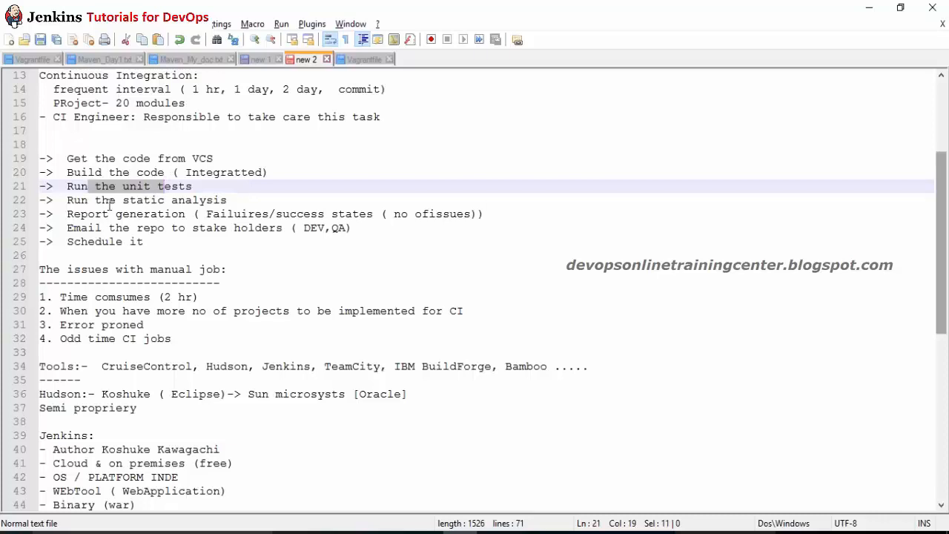
mouse_move(101, 200)
left_mouse_down()
mouse_move(122, 200)
mouse_move(109, 214)
left_mouse_up()
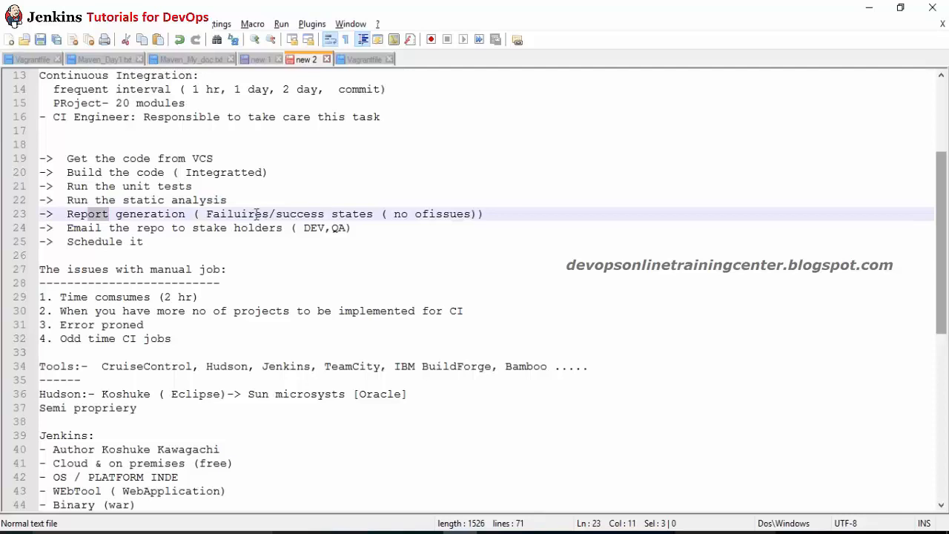
left_click_drag(256, 214, 220, 217)
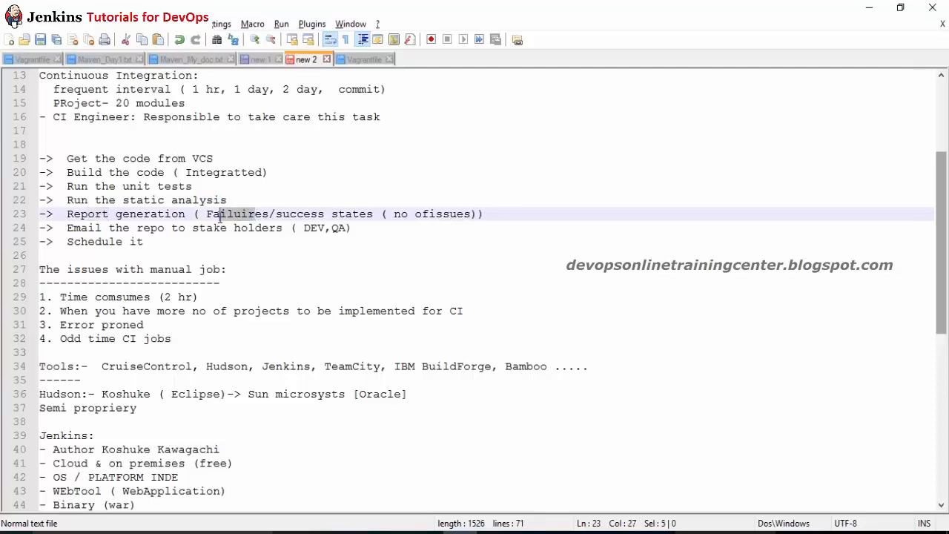
left_click(197, 238)
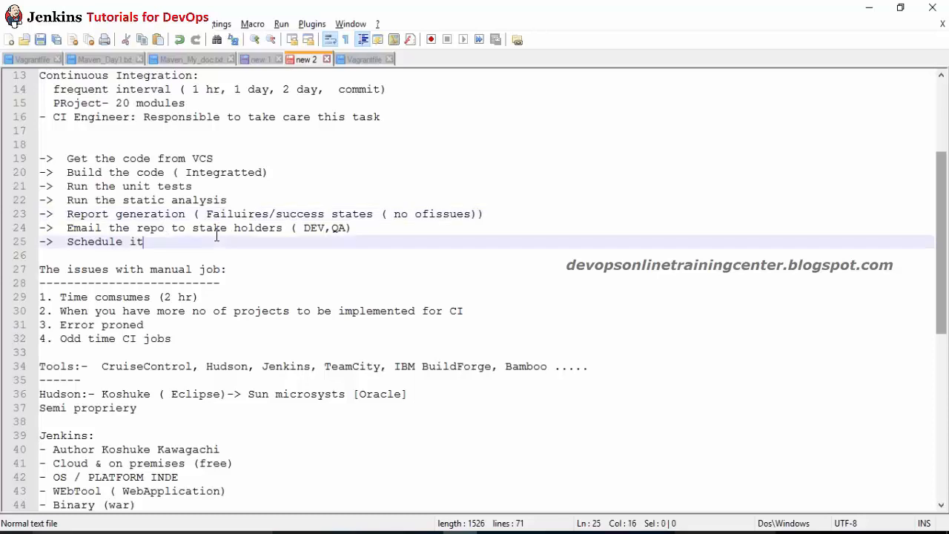
left_click(71, 227)
left_click_drag(71, 226, 157, 228)
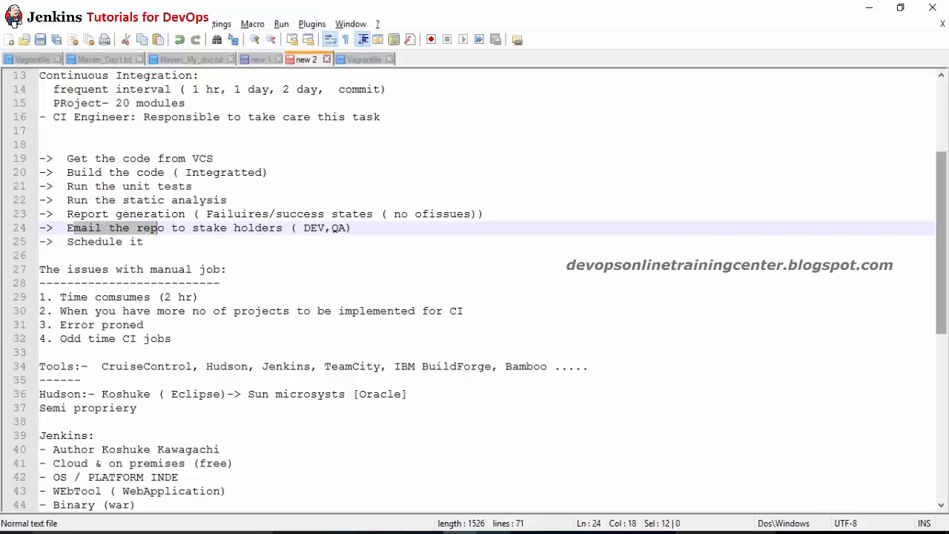
left_click(493, 532)
mouse_move(87, 78)
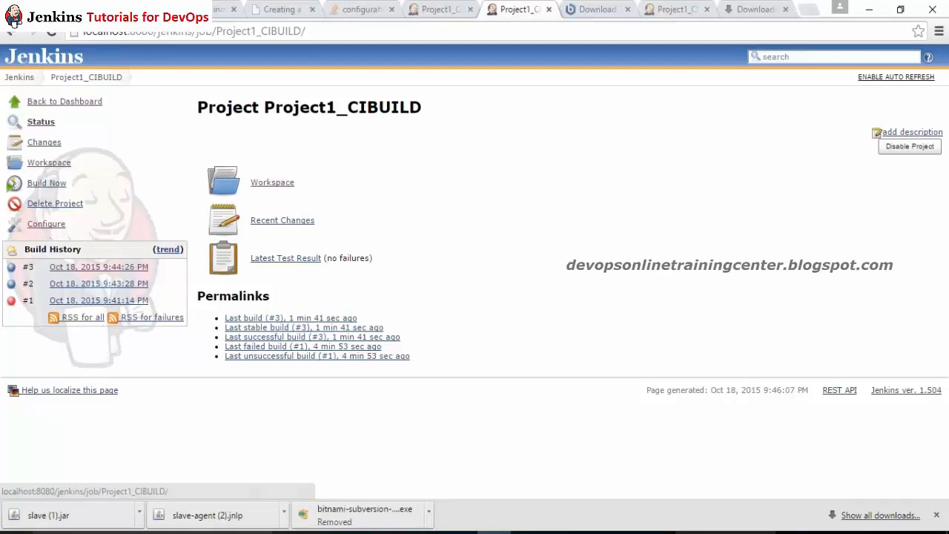
Step: Go to the Jenkins dashboard showing Project1_CIBUILD's last success at build #3
mouse_move(27, 82)
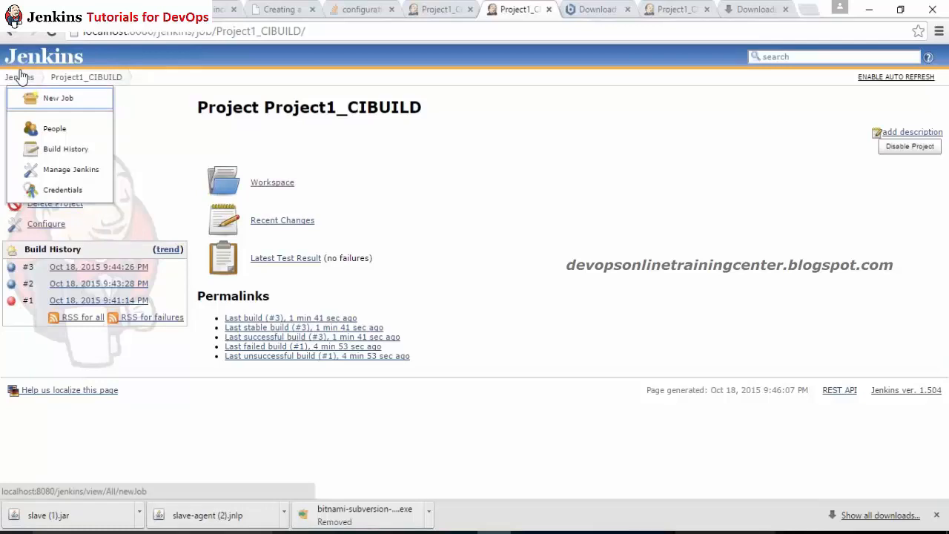
left_click(21, 77)
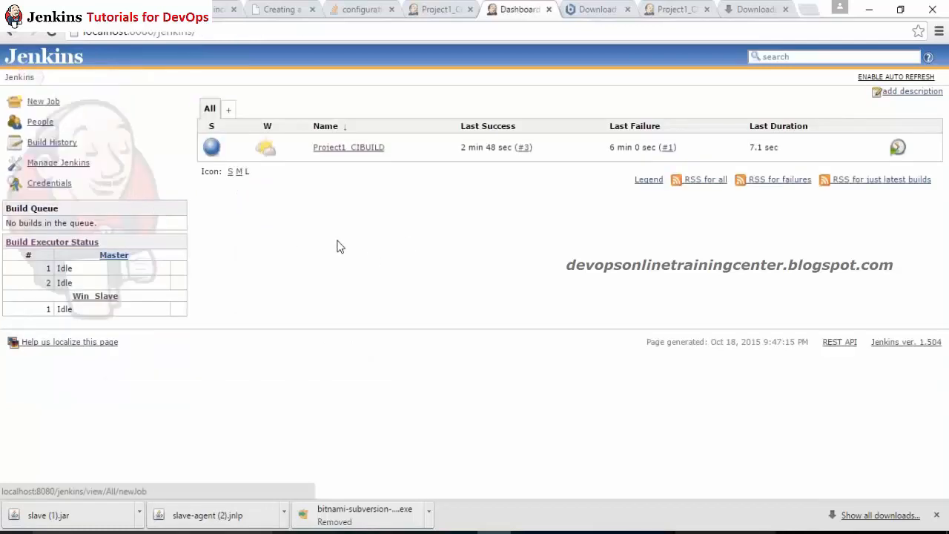